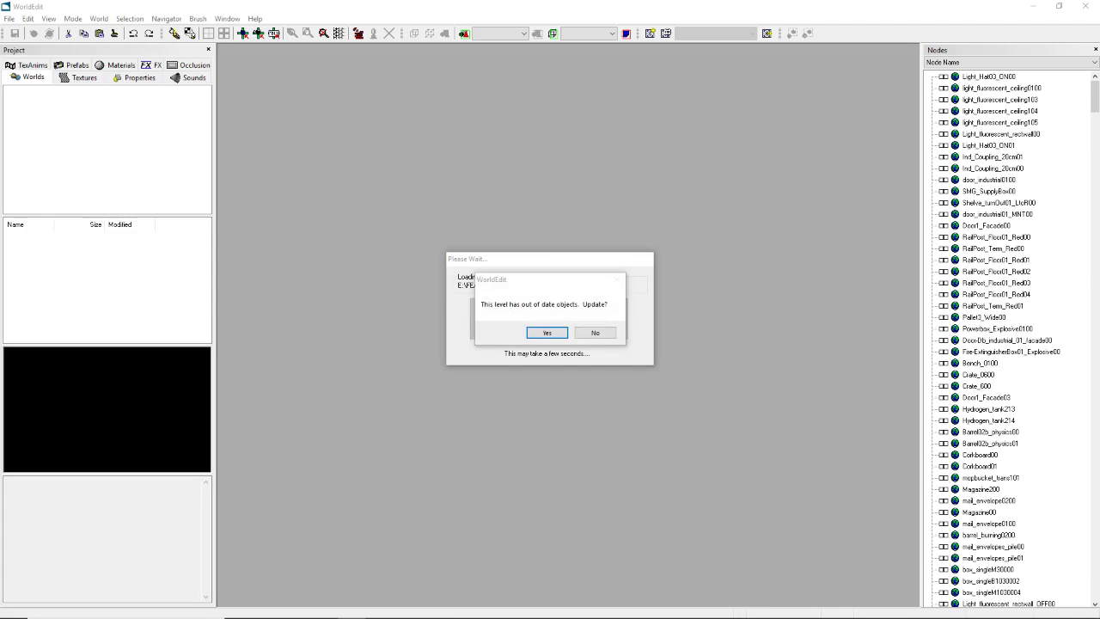
Step: Decline updating the level's out-of-date objects, and close the sp_airise06 window so that only sp_airise07 stays open, maximized
left_click(599, 334)
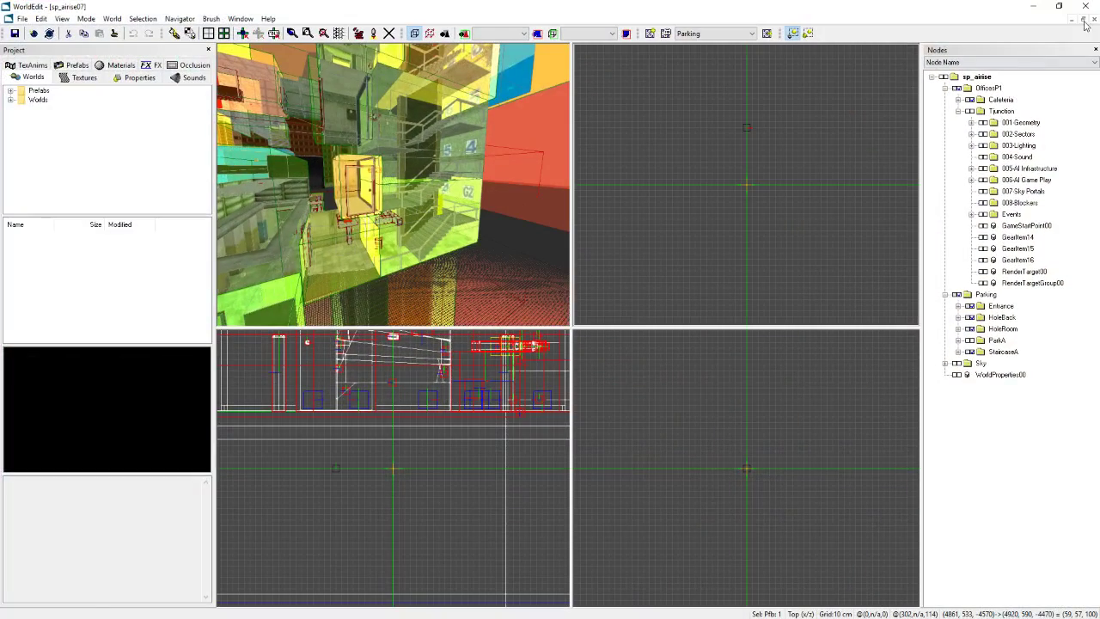
left_click(1082, 18)
left_click_drag(669, 87, 639, 198)
left_click(727, 150)
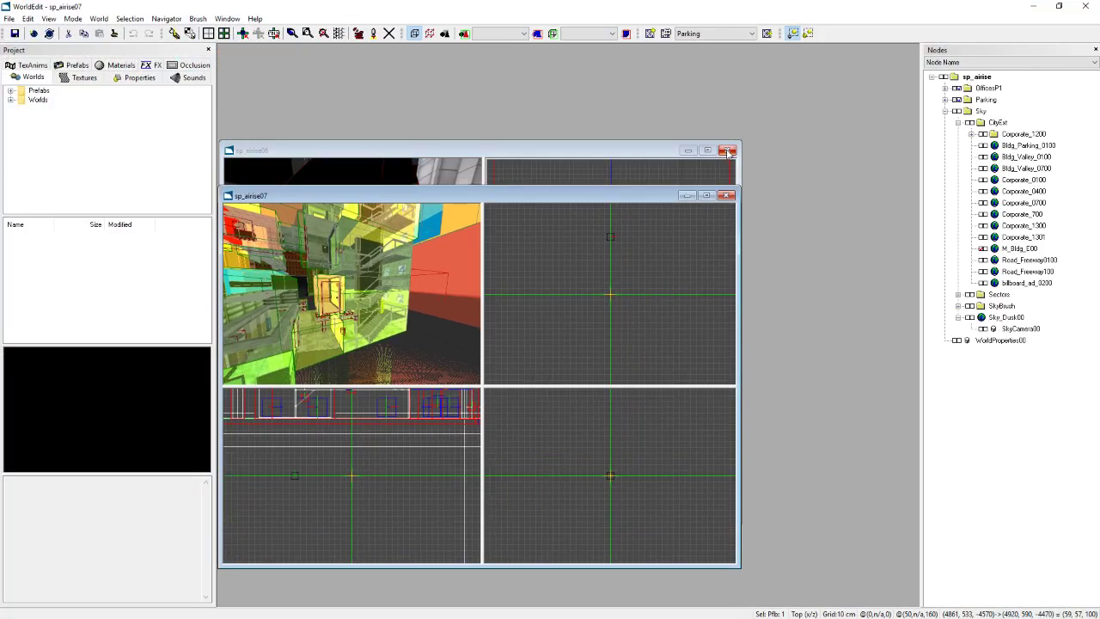
left_click(707, 196)
Step: Hide the 002-Sectors folder inside OfficesP1's Tjunction group
right_click_drag(421, 175, 392, 184)
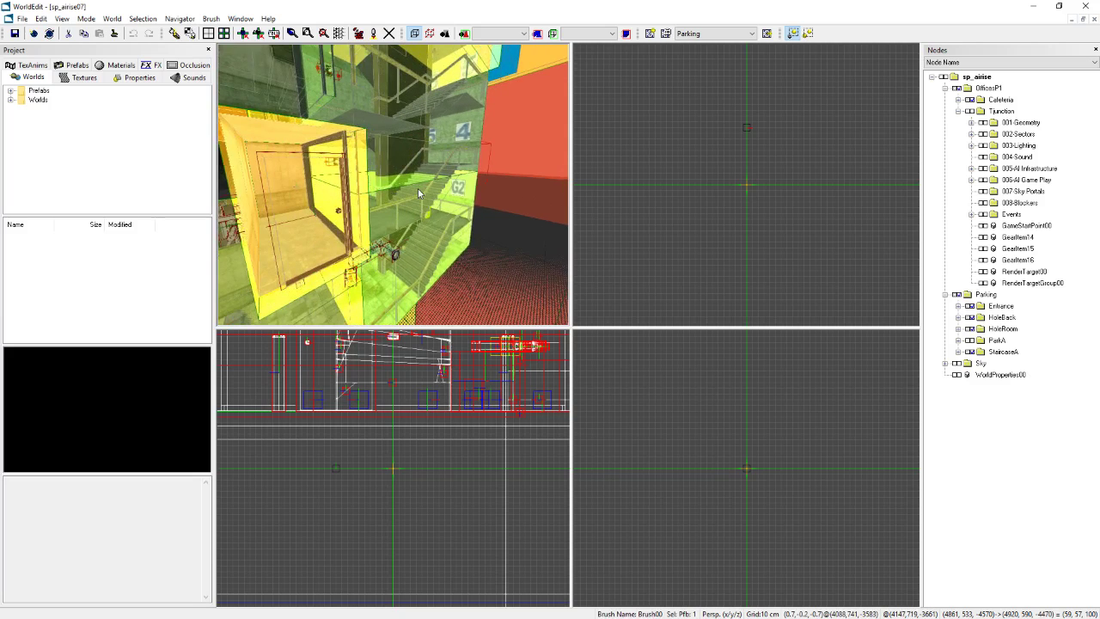
right_click_drag(422, 187, 368, 260)
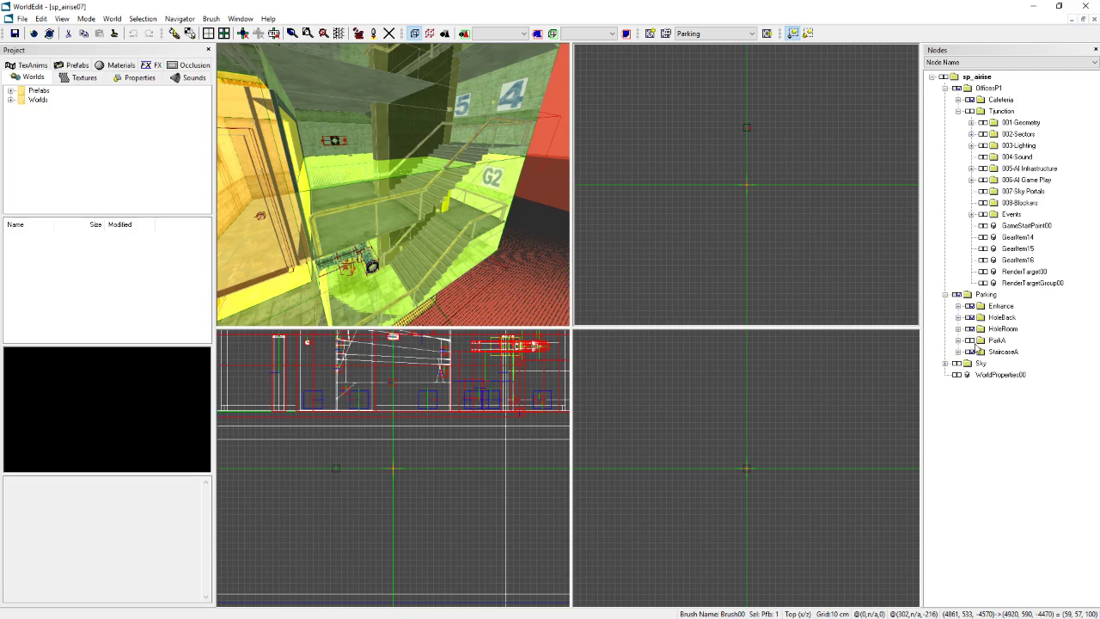
left_click(958, 111)
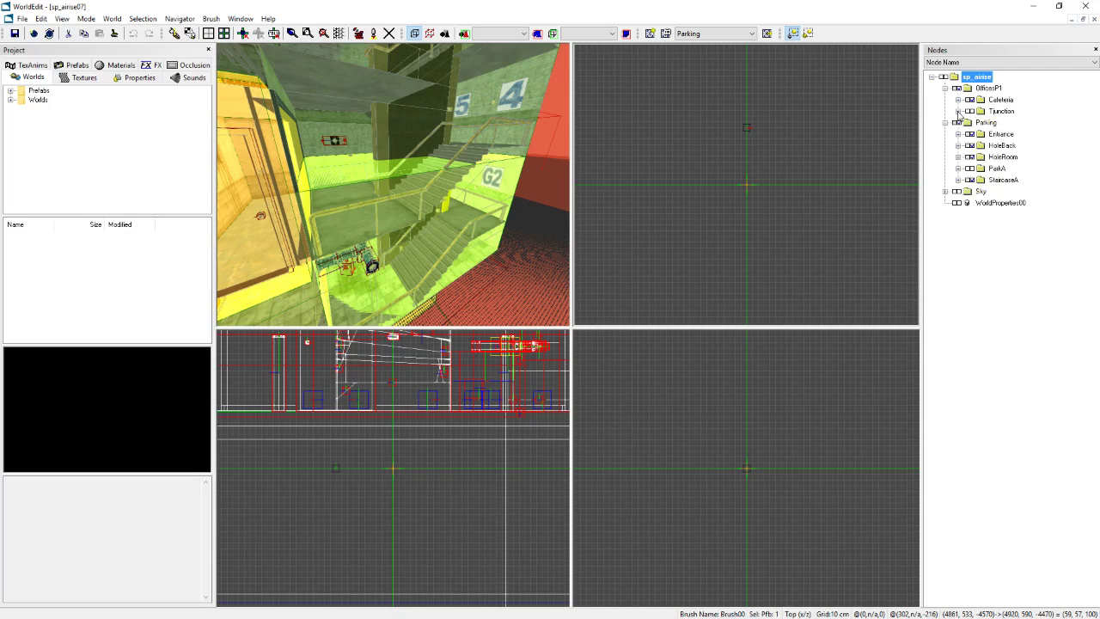
left_click(958, 111)
left_click(1018, 134)
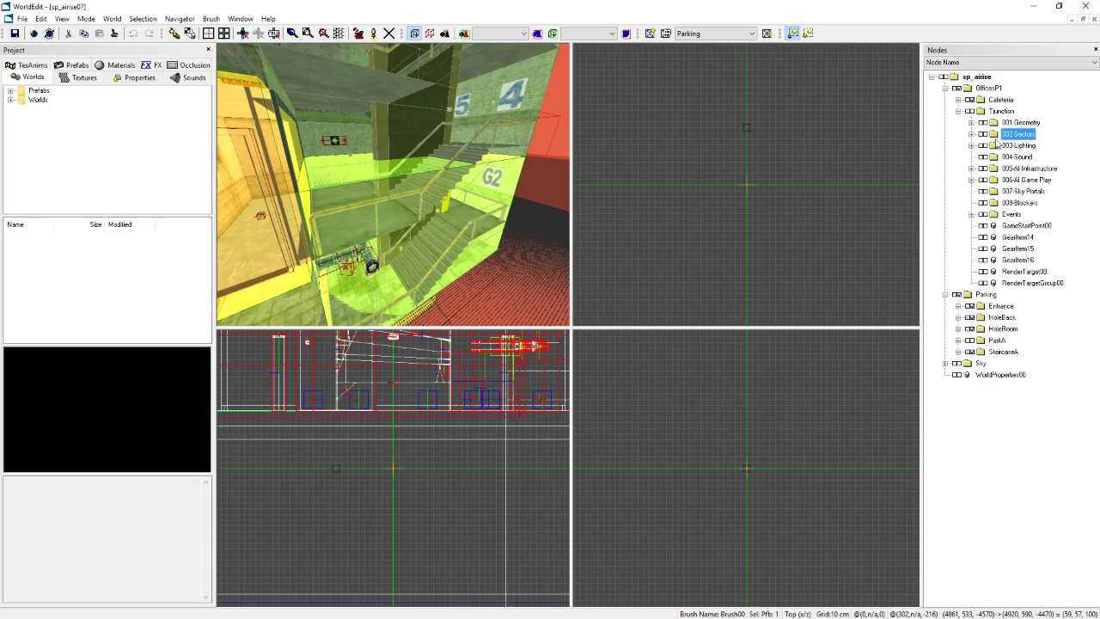
left_click(983, 135)
Step: Locate the source prefab of the stairwell wall light in the prefab library
mouse_move(393, 184)
right_mouse_down()
mouse_move(309, 177)
mouse_move(447, 207)
mouse_move(451, 176)
mouse_move(434, 183)
mouse_move(468, 187)
mouse_move(483, 223)
mouse_move(394, 183)
right_mouse_up()
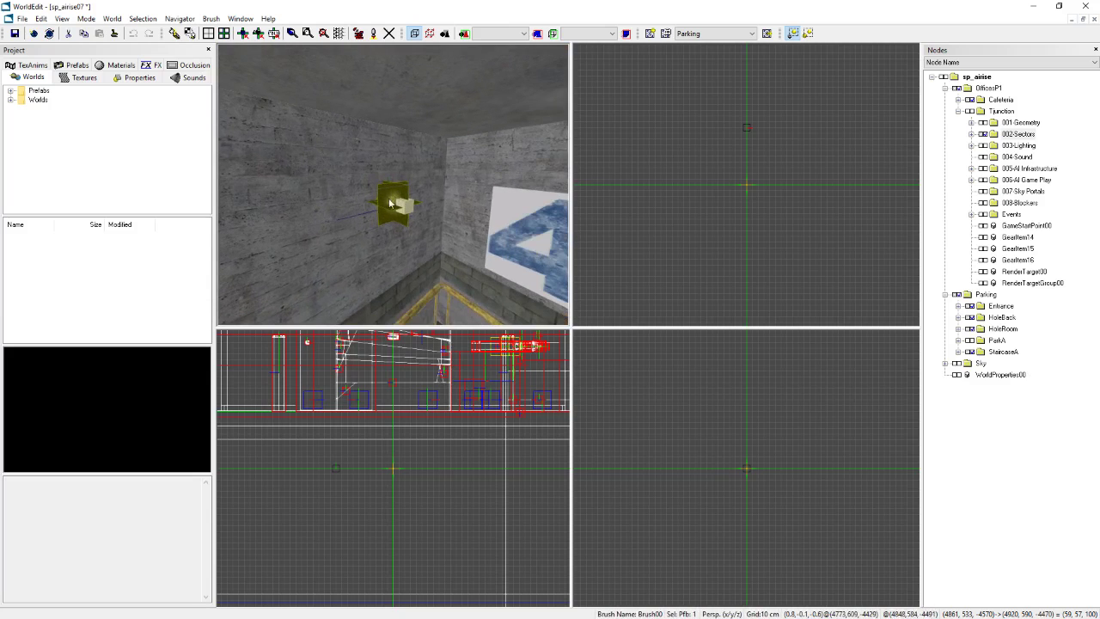
left_click(72, 65)
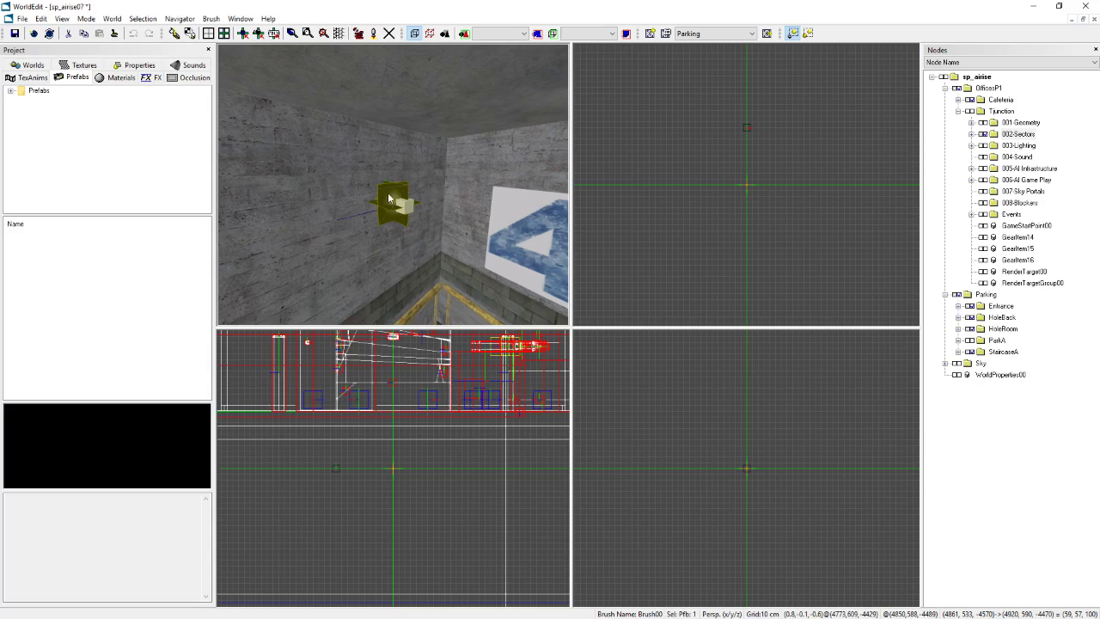
right_click(388, 198)
mouse_move(421, 261)
left_click(533, 570)
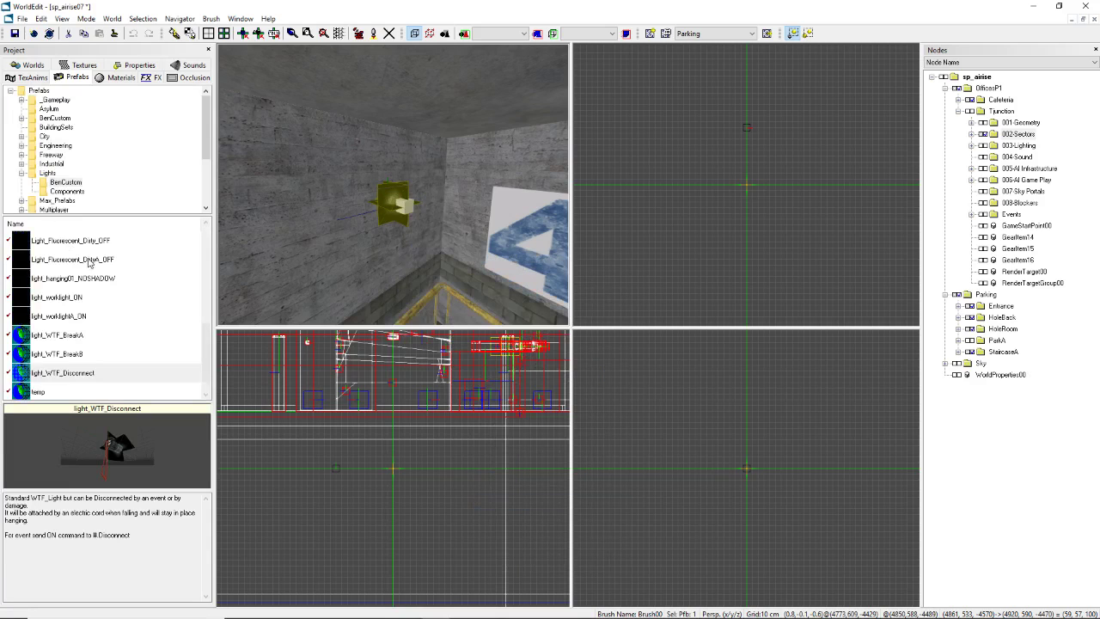
Step: Open the light_WTF_Disconnect prefab for editing without updating its out-of-date objects
right_click(86, 372)
left_click(108, 377)
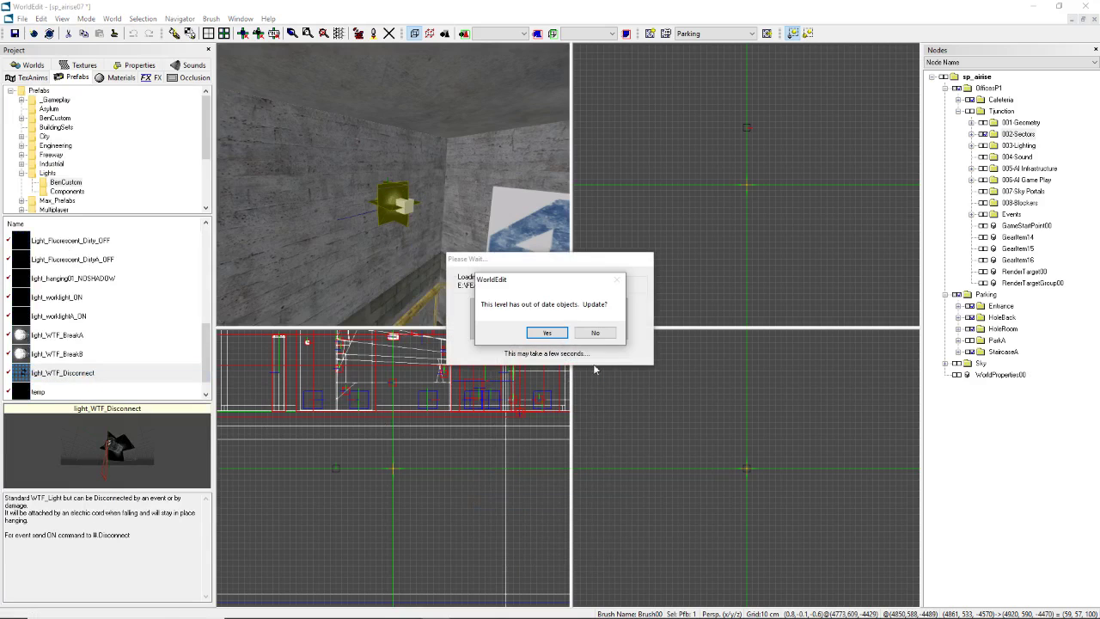
left_click(593, 333)
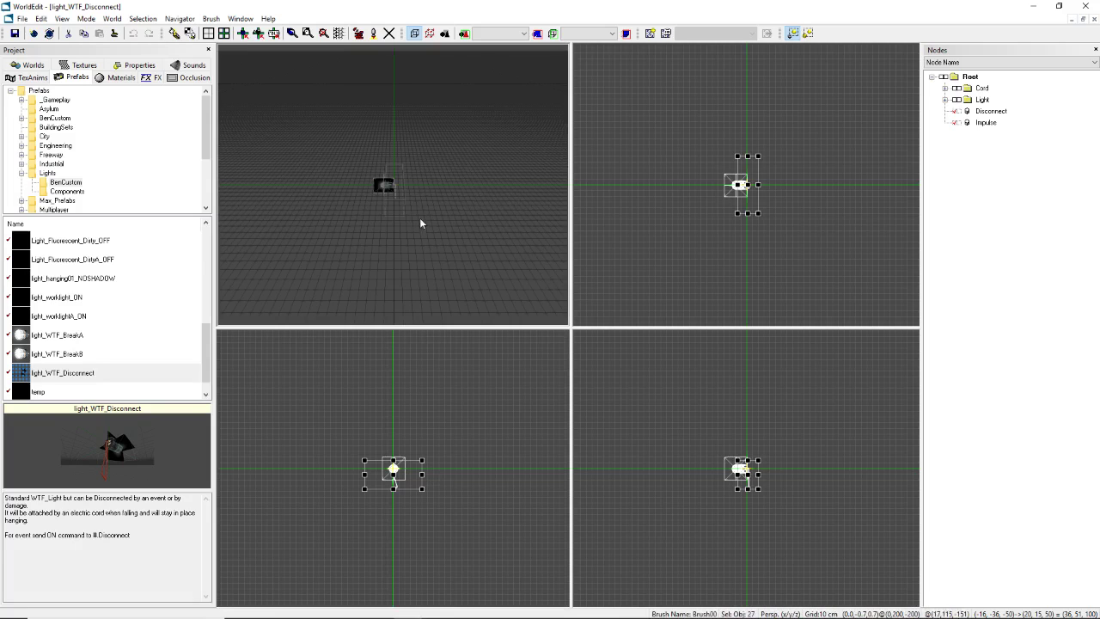
Step: Examine the light model from several sides and the nodes inside the prefab's Light and Cord groups, including Segment00
middle_click_drag(389, 185, 459, 177)
scroll(399, 196, "up", 5)
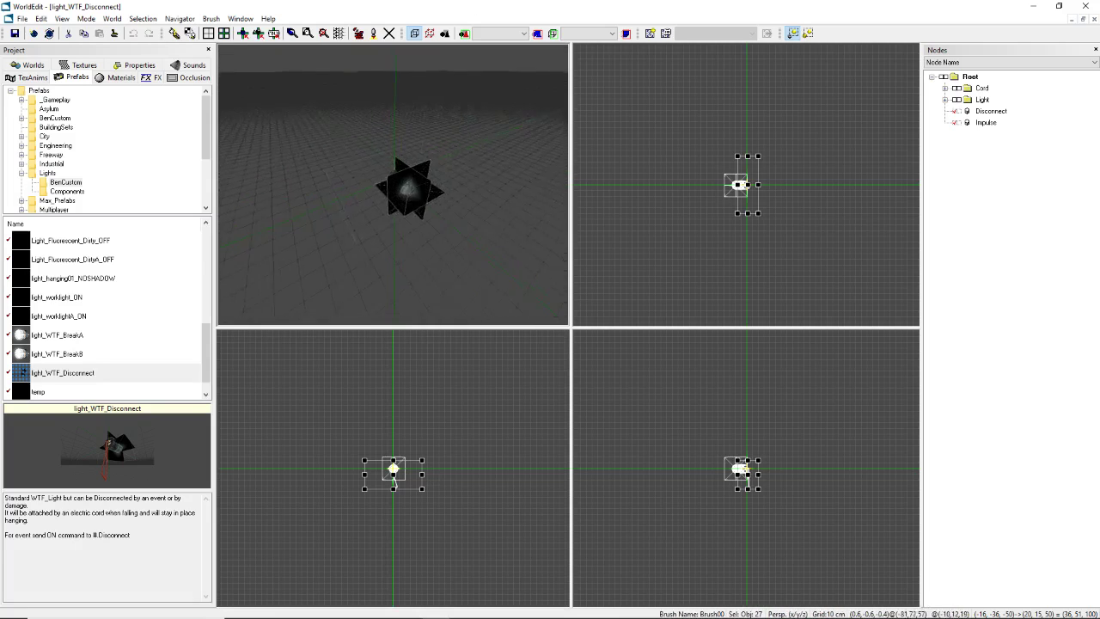
middle_click_drag(399, 196, 551, 172)
scroll(399, 196, "up", 5)
scroll(399, 196, "down", 4)
middle_click_drag(399, 196, 412, 211)
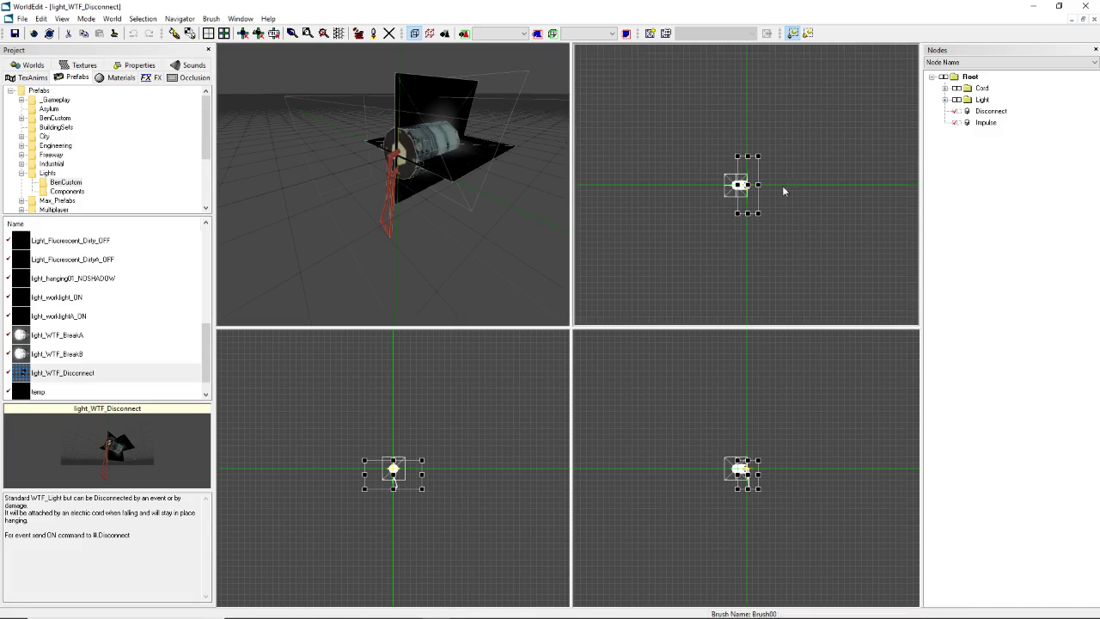
left_click(945, 100)
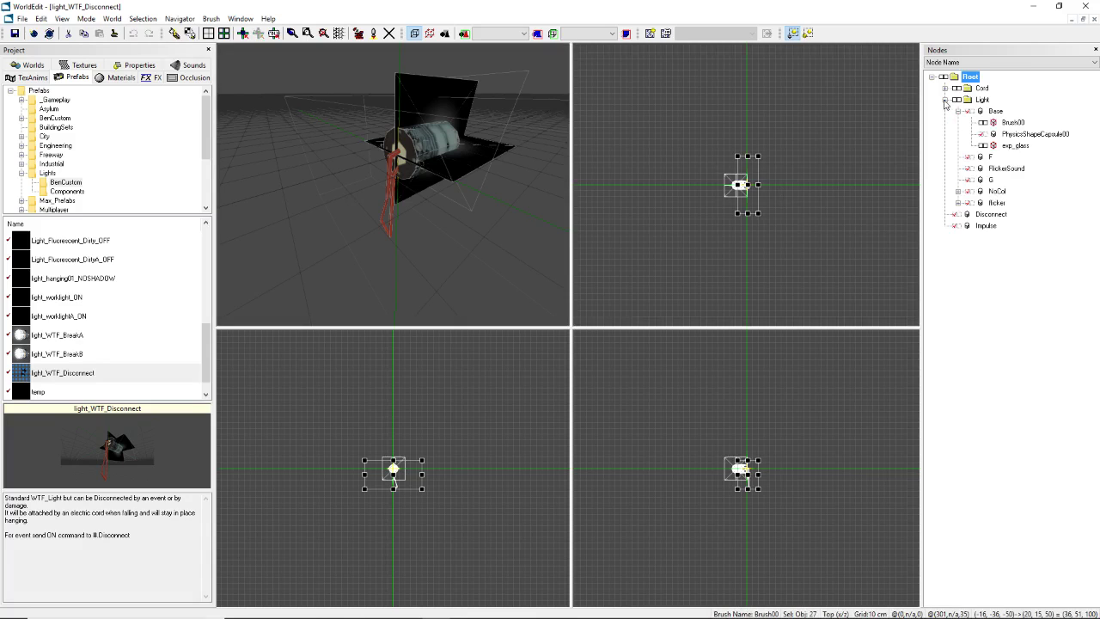
left_click(944, 100)
left_click(945, 87)
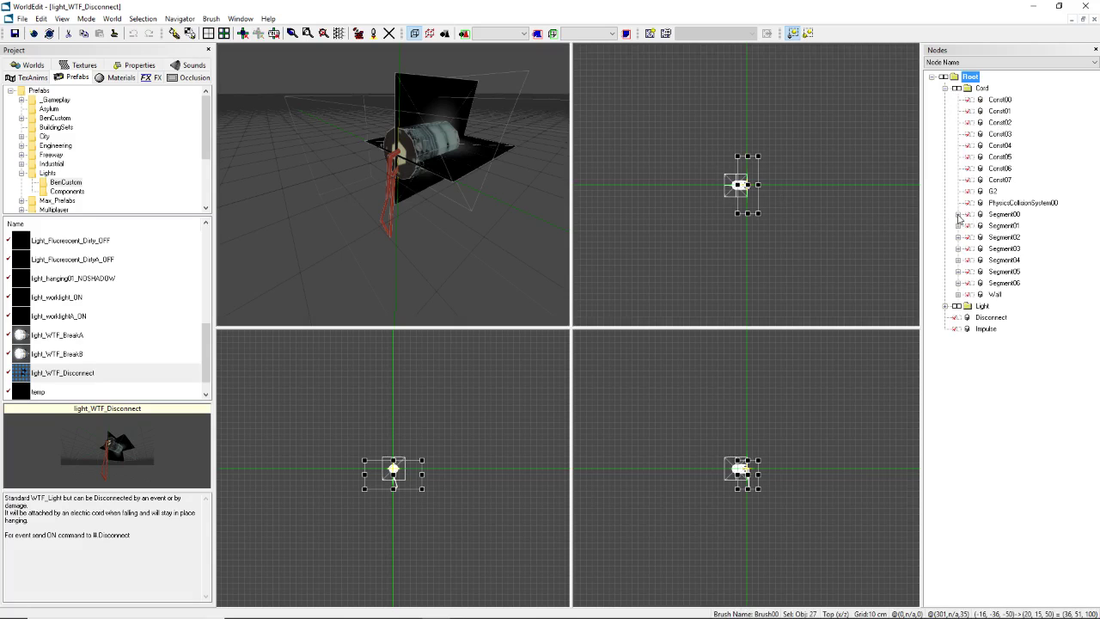
left_click(958, 214)
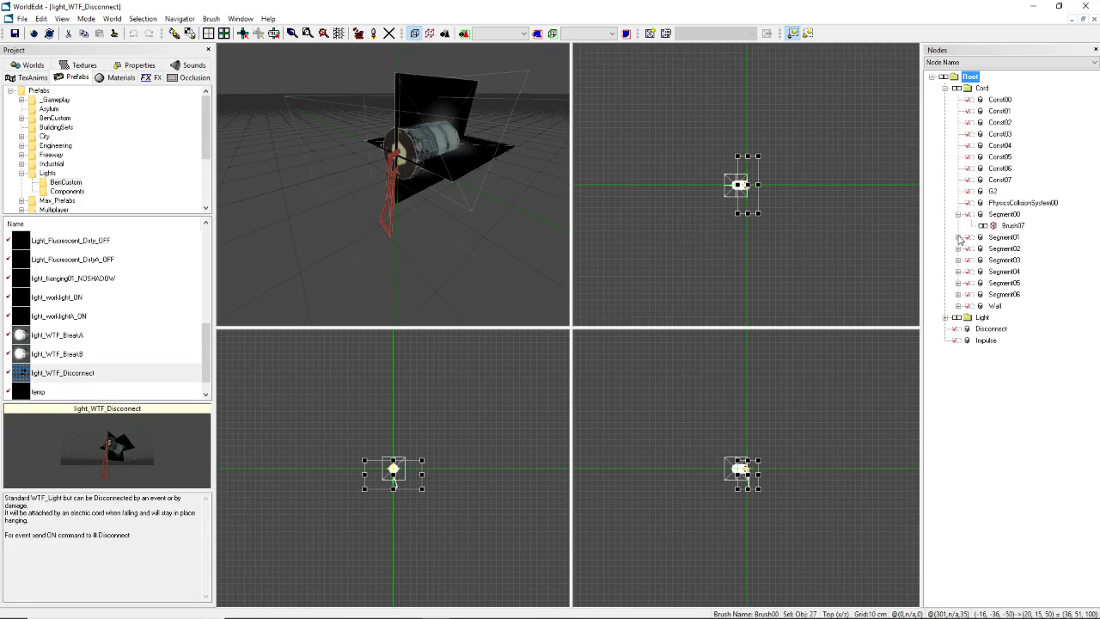
left_click(958, 214)
left_click(968, 216)
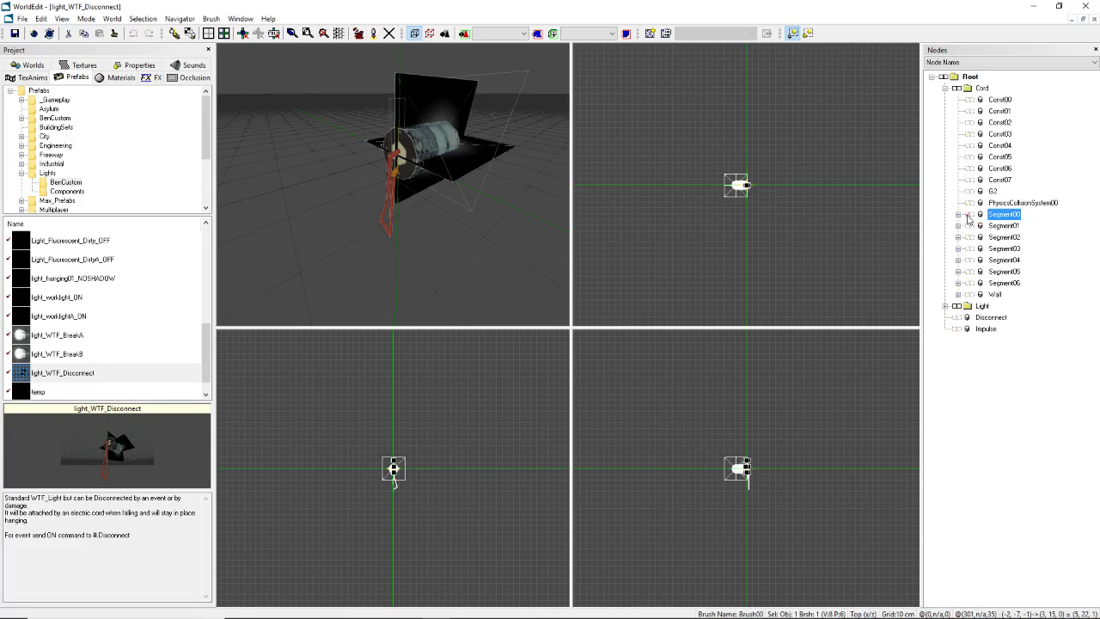
left_click(959, 214)
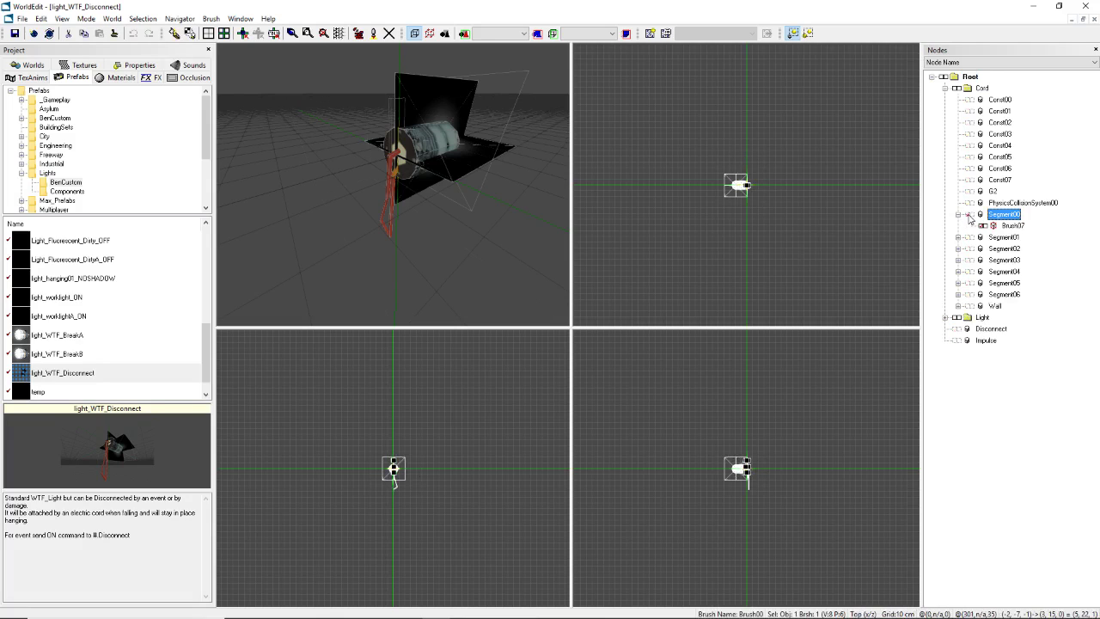
left_click(960, 215)
left_click(968, 215)
left_click(968, 215)
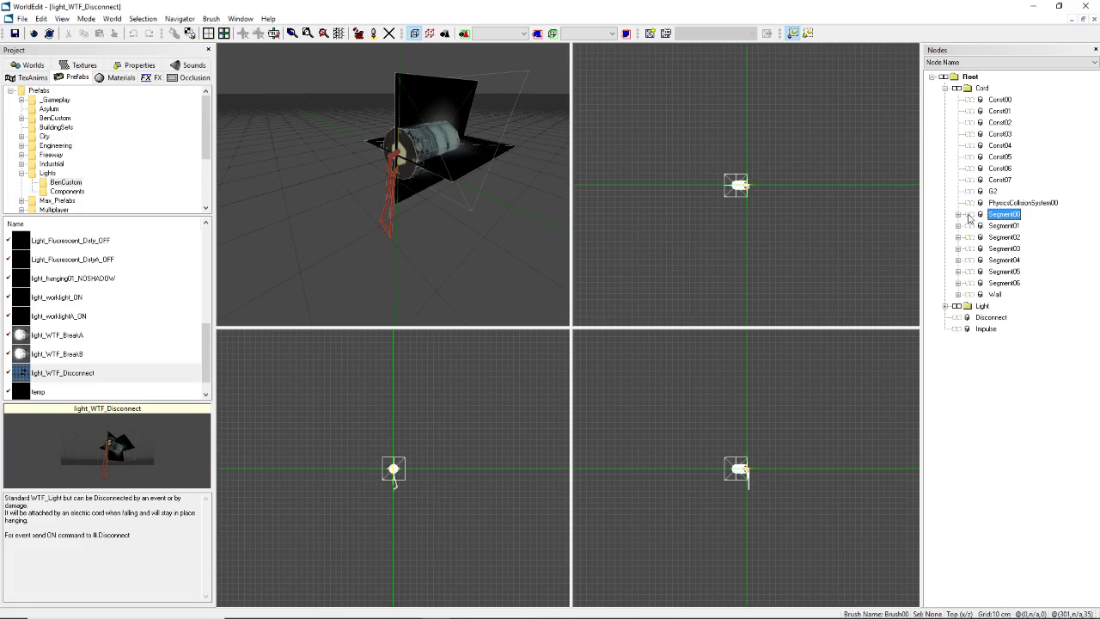
Step: Select Segment00 through Segment06 in the Cord group and review their shared properties
left_click(967, 214)
left_click(969, 226)
left_click(968, 238)
left_click(970, 249)
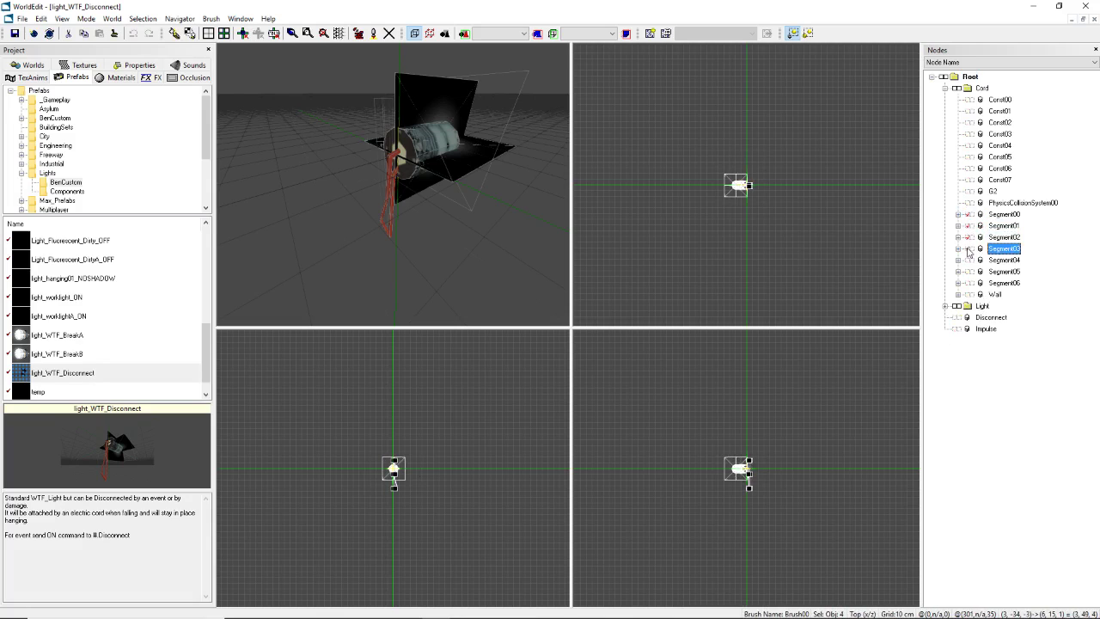
left_click(969, 260)
left_click(969, 271)
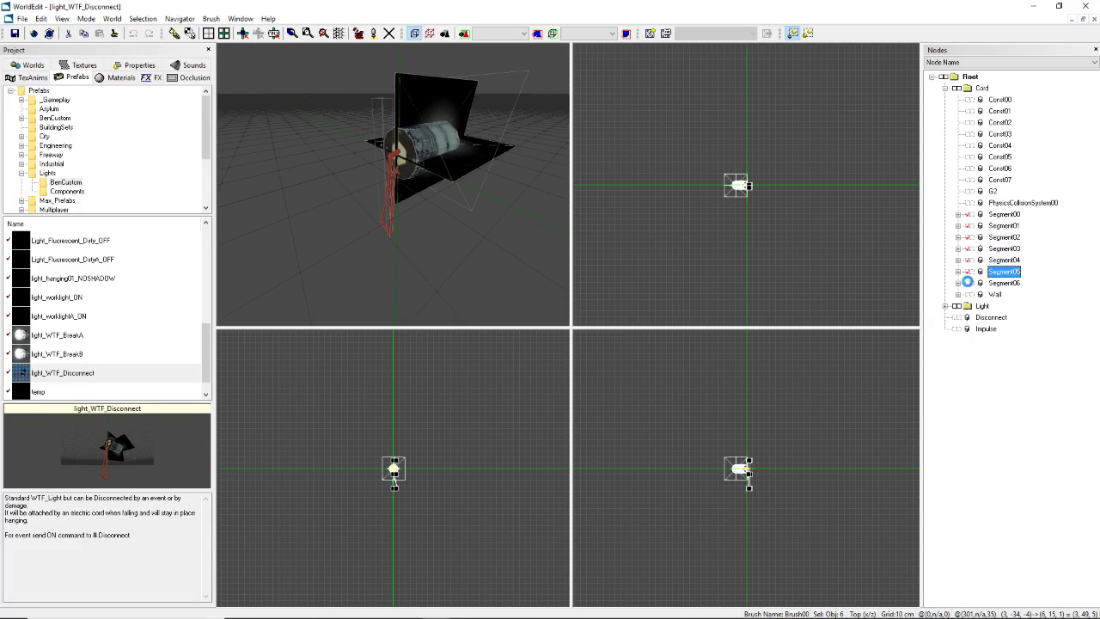
left_click(970, 283)
left_click(969, 295)
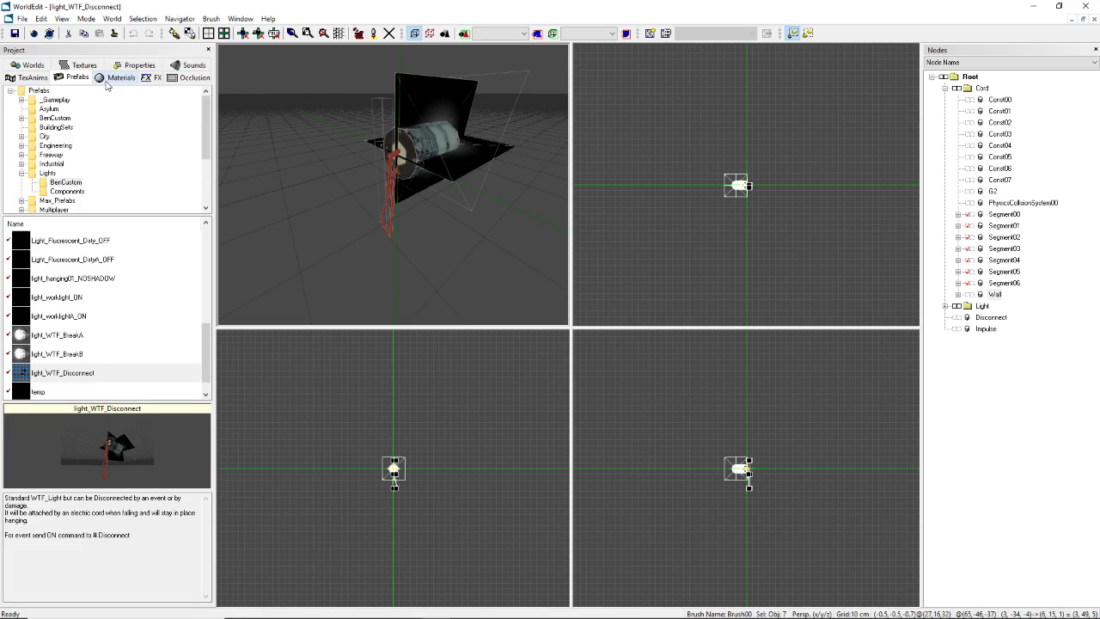
left_click(140, 65)
left_click(196, 95)
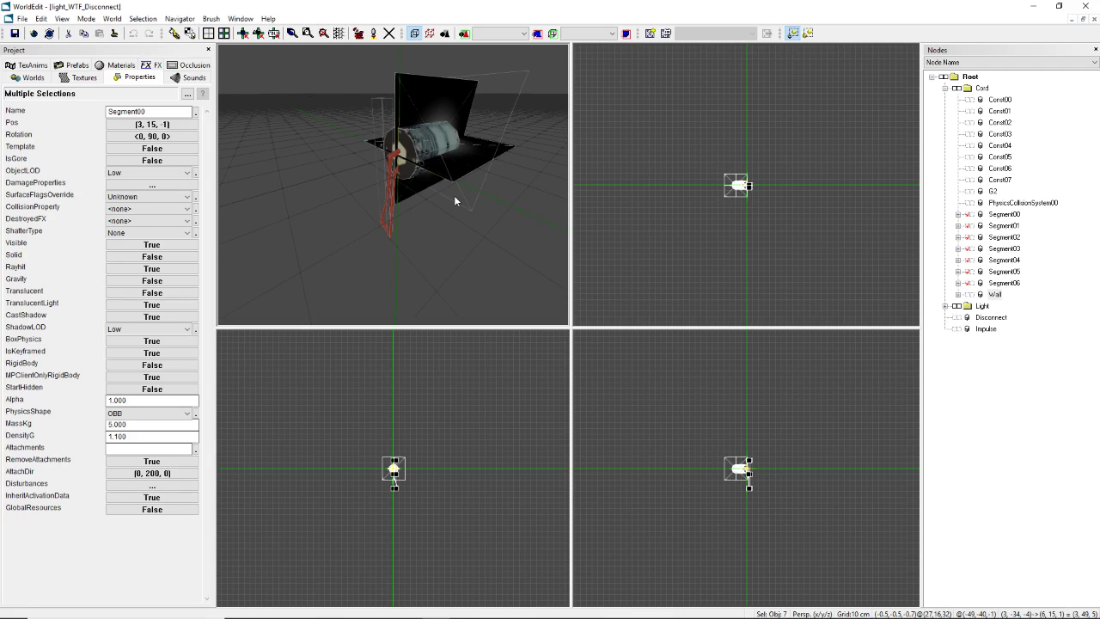
Step: Clear the #.reciever01 reference from Object6 of PhysicsCollisionSystem00
left_click(969, 204)
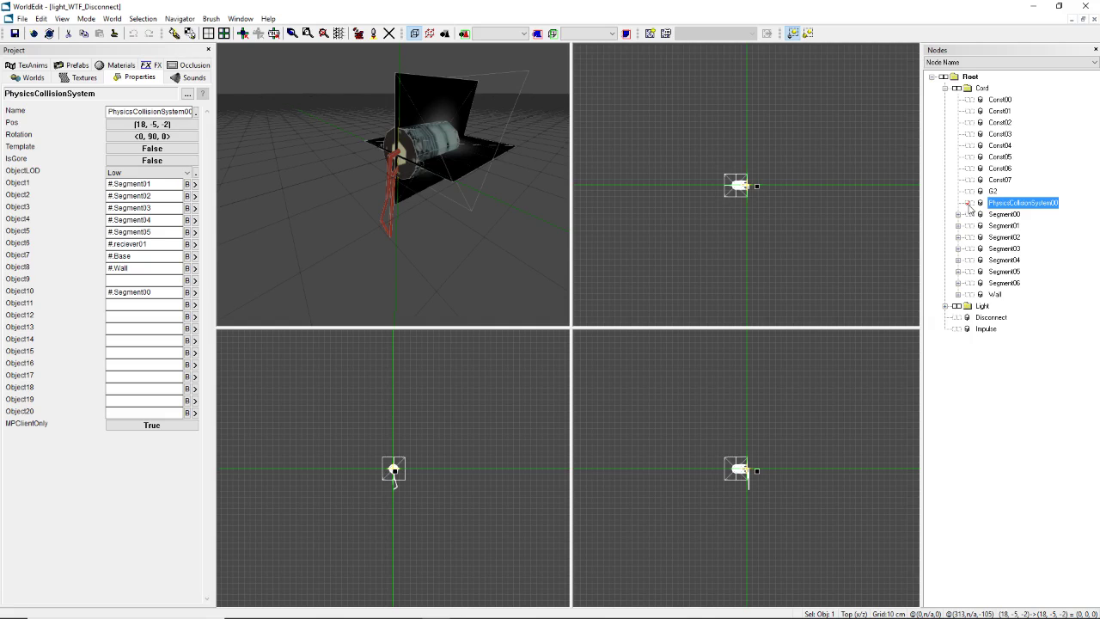
left_click(159, 244)
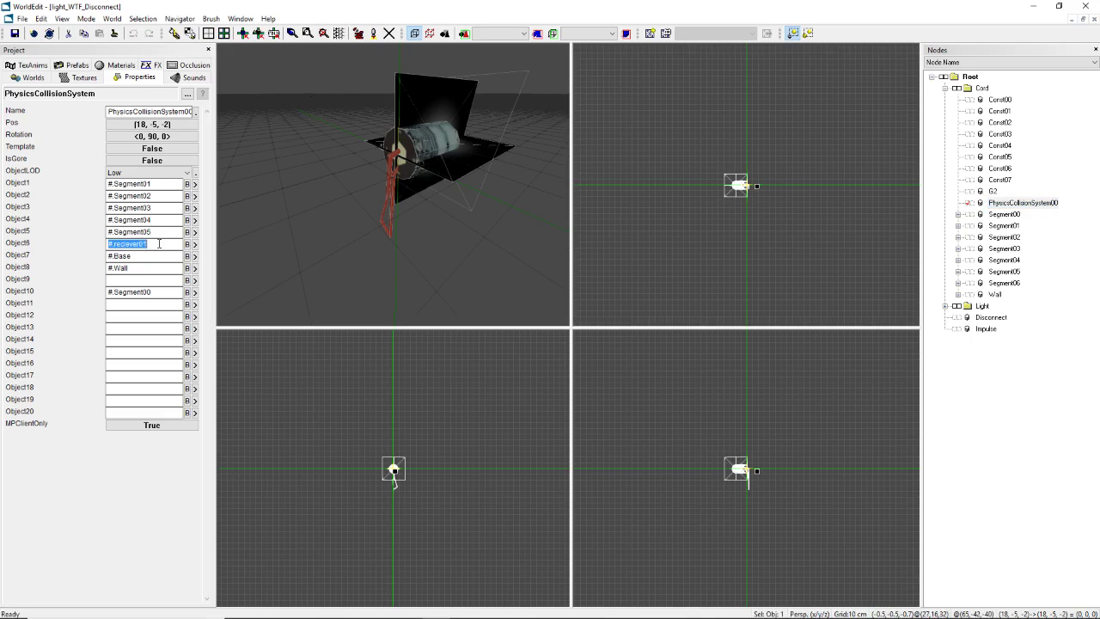
key("Delete")
left_click(151, 256)
Step: Check the Wall and Segment00 objects referenced by PhysicsCollisionSystem00
left_click(195, 270)
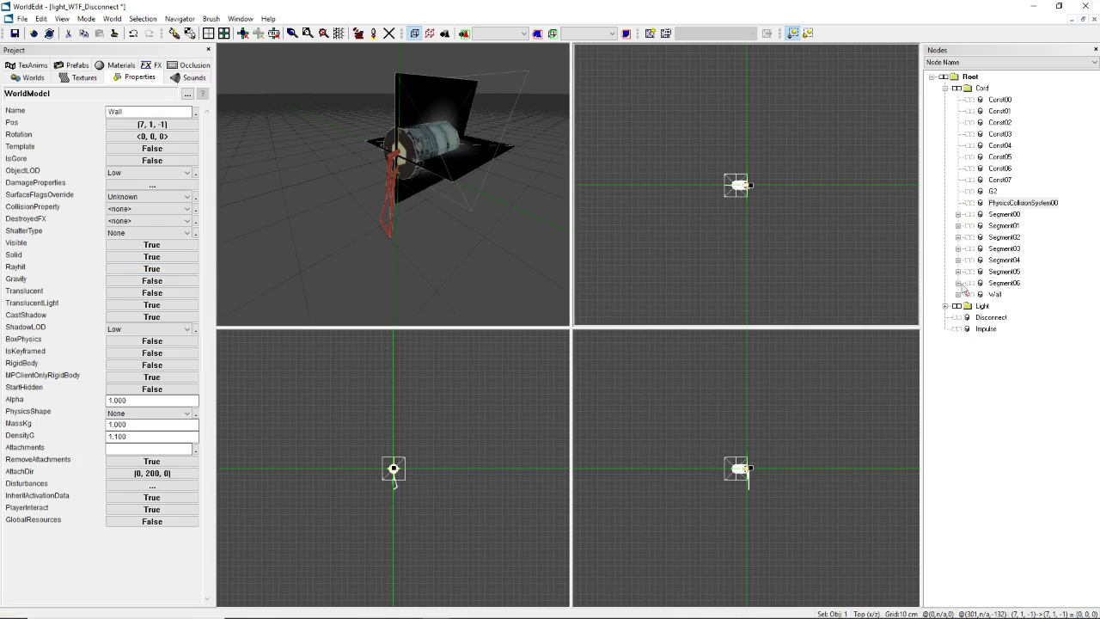
left_click(972, 204)
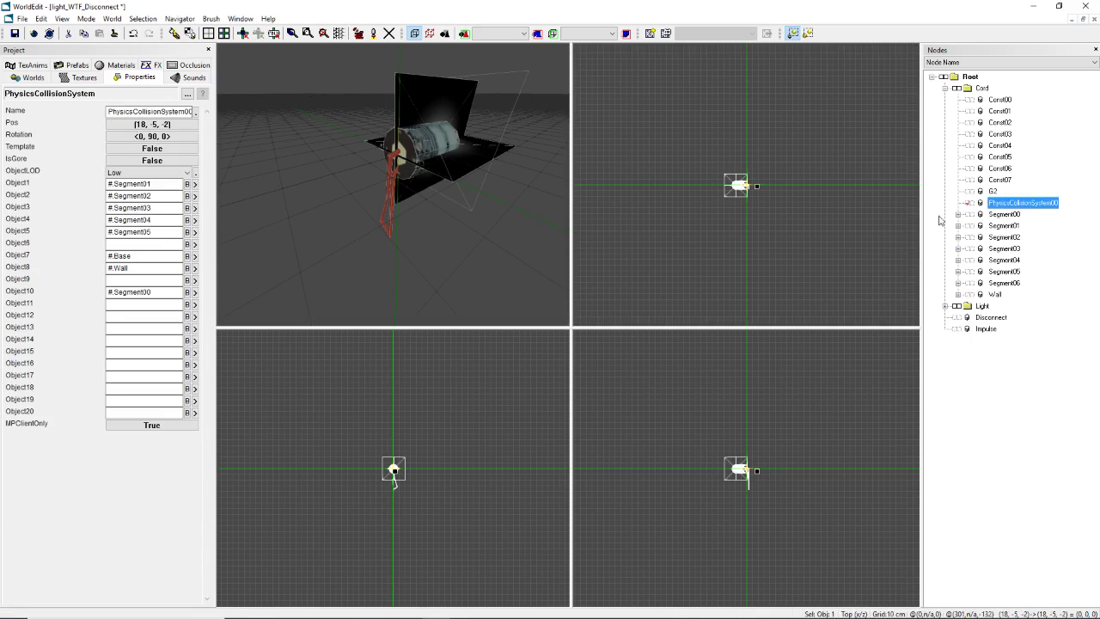
left_click_drag(131, 269, 107, 269)
left_click(134, 278)
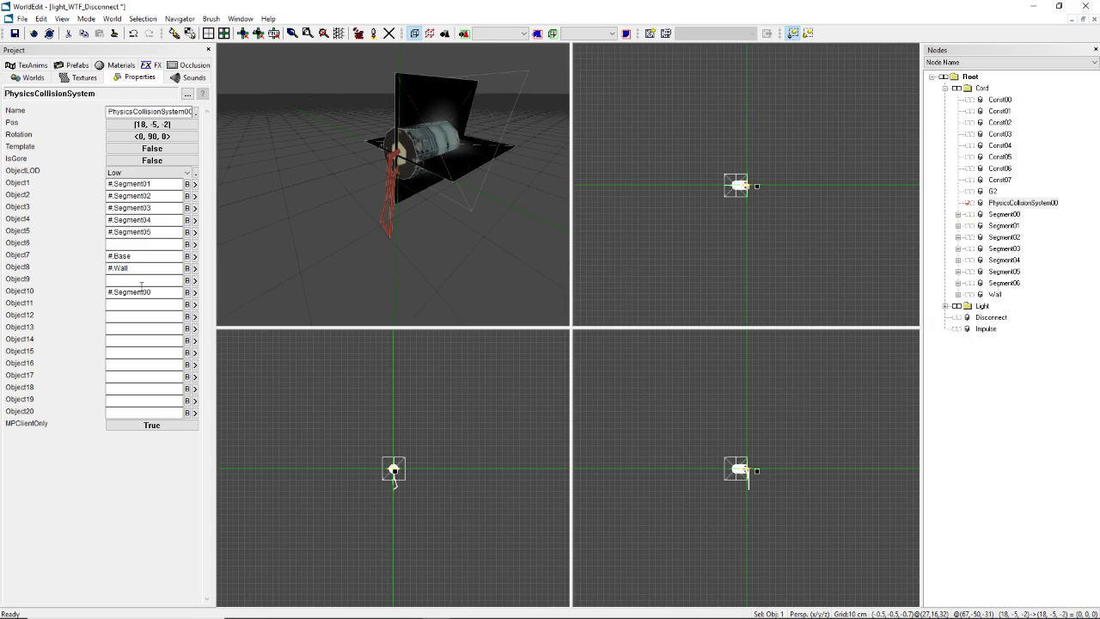
left_click(195, 292)
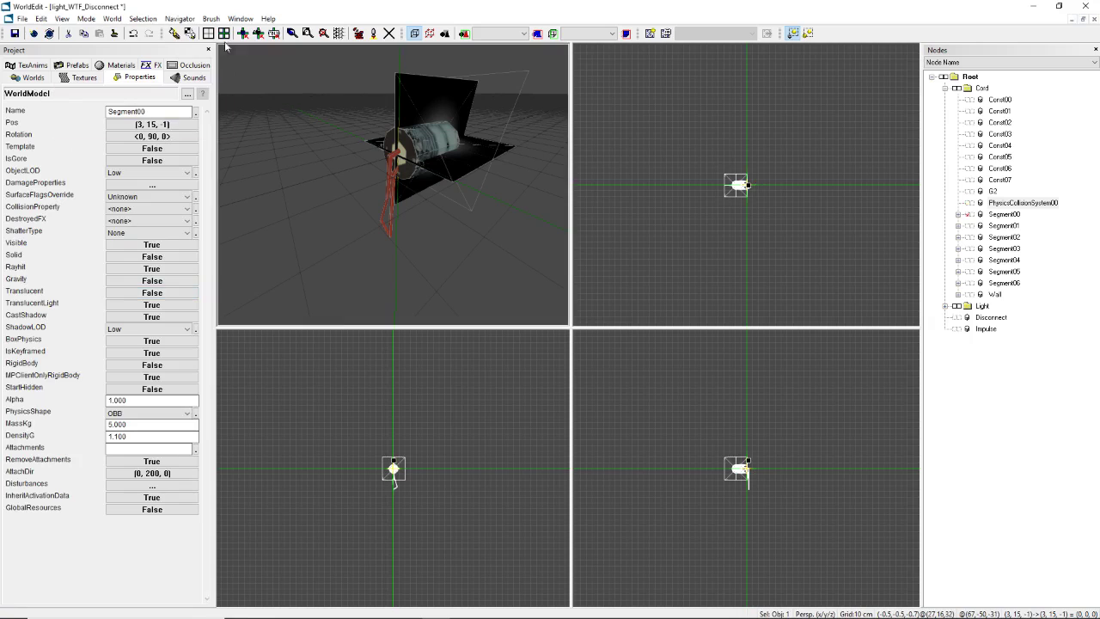
Step: Save the light_WTF_Disconnect prefab
right_click_drag(408, 282, 400, 268)
key("ctrl+s")
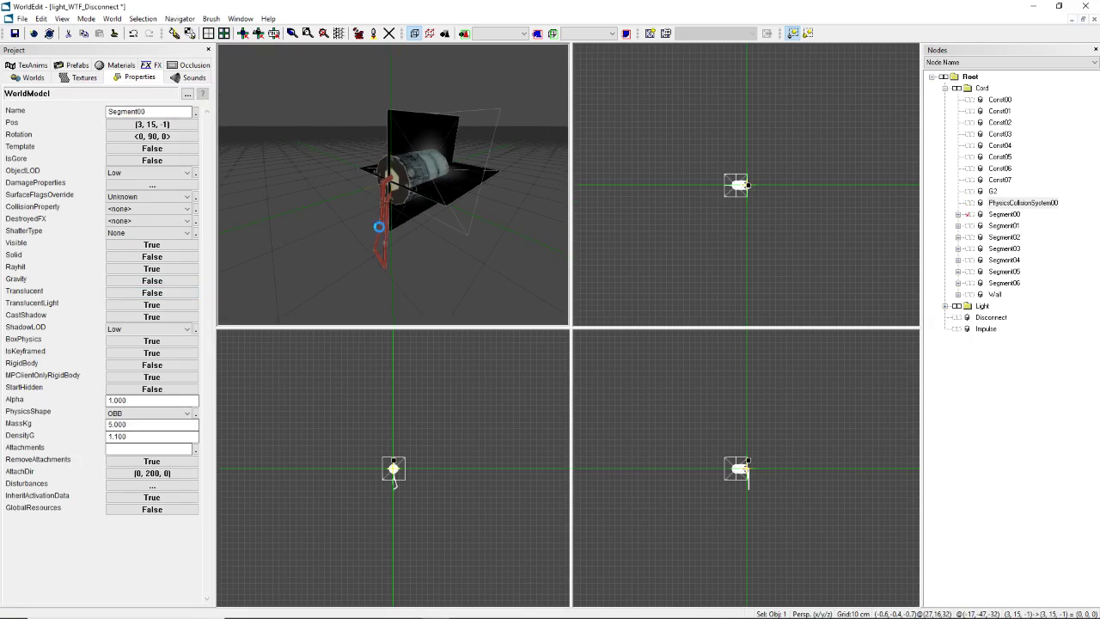
right_click_drag(377, 226, 387, 214)
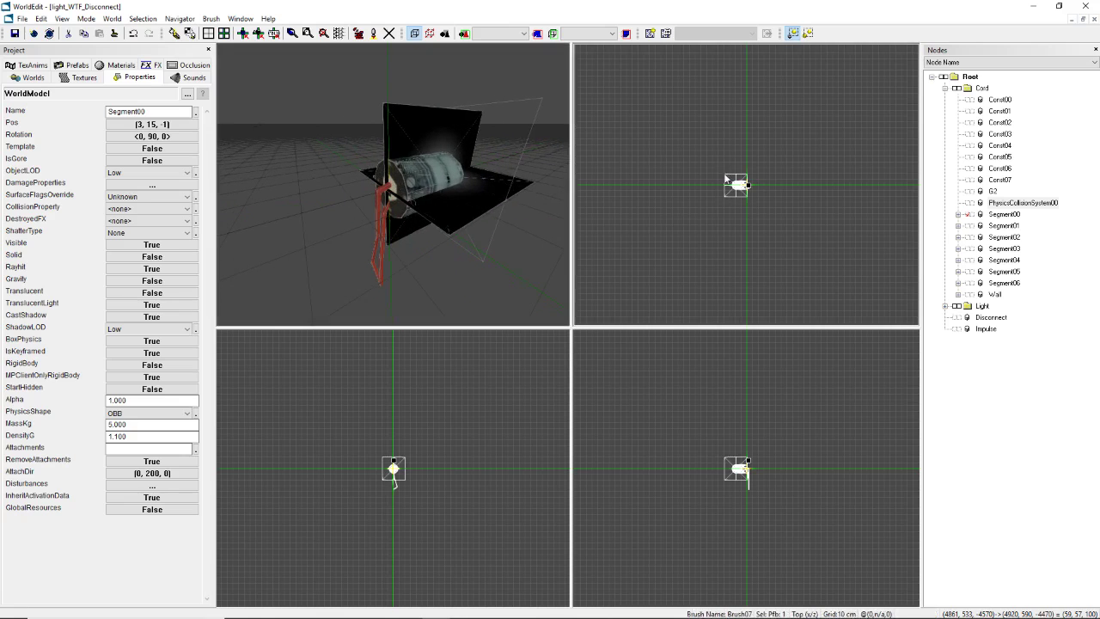
Step: In the Disconnect object's event commands, delay the Light track's "msg #.G2 (solid 1)" to 3637 ms and "msg #.F on" to 4014 ms, and save
left_click(991, 317)
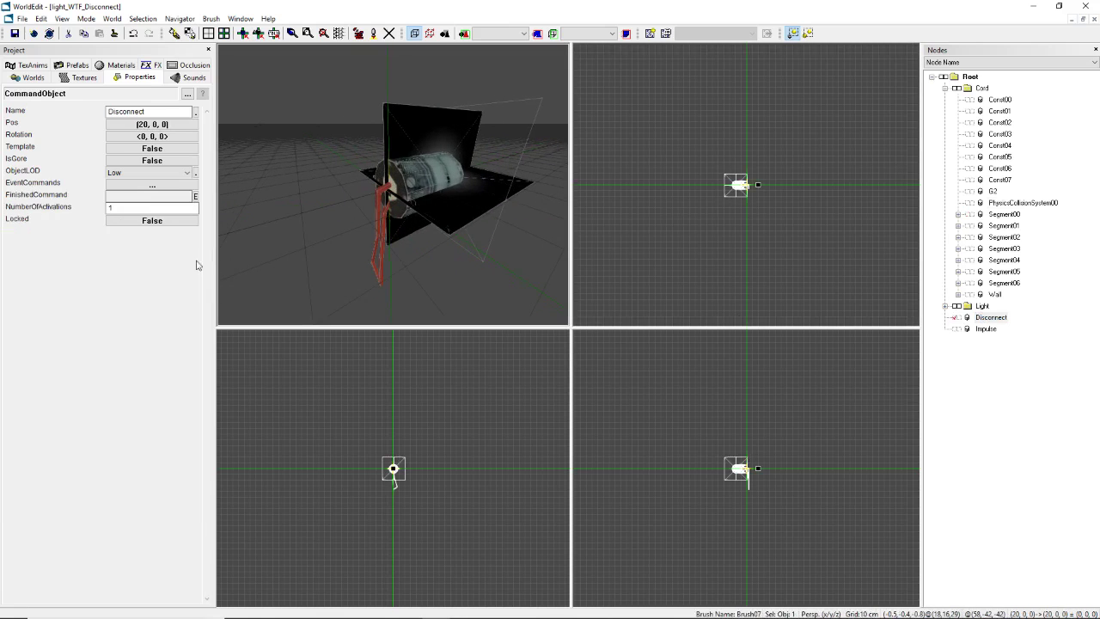
left_click(135, 188)
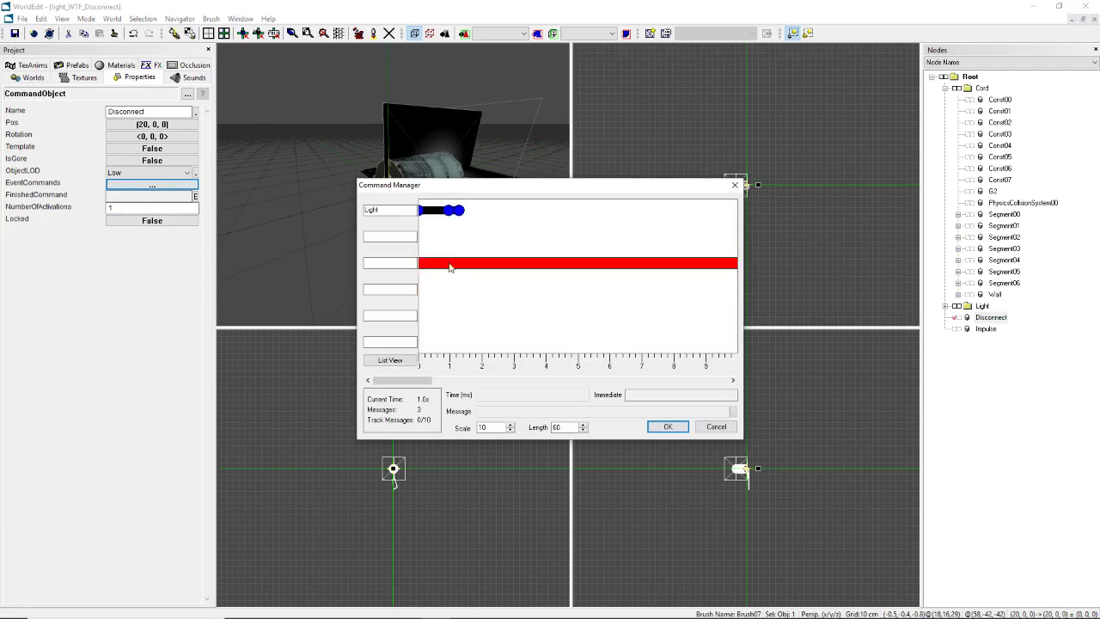
left_click(460, 211)
mouse_move(460, 211)
left_mouse_down()
mouse_move(550, 211)
mouse_move(491, 211)
mouse_move(534, 211)
left_mouse_up()
left_click(547, 211)
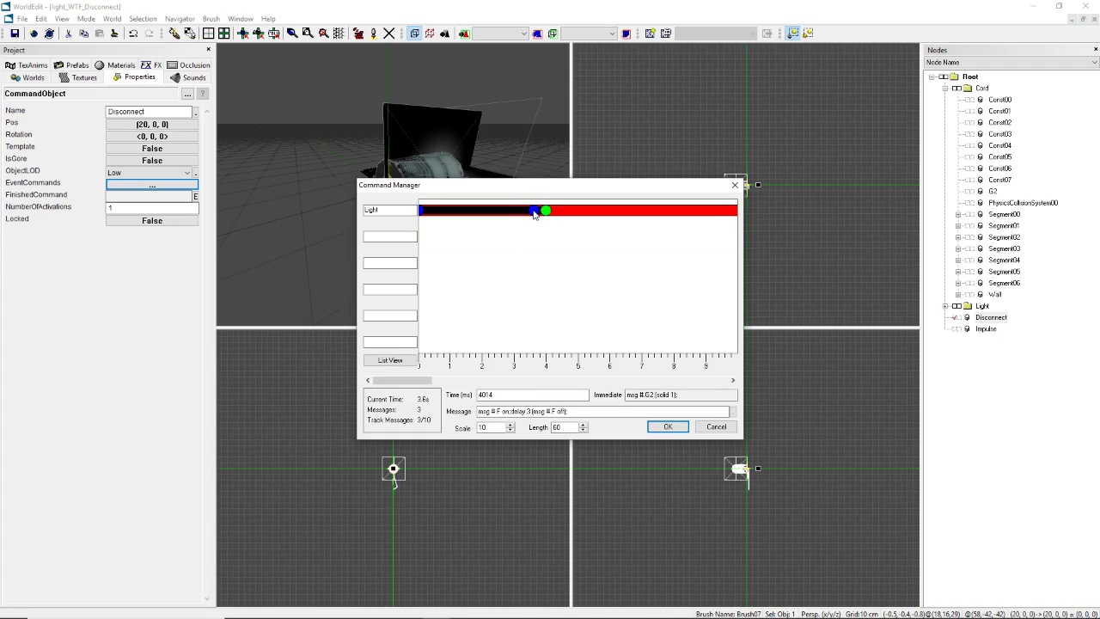
left_click(535, 212)
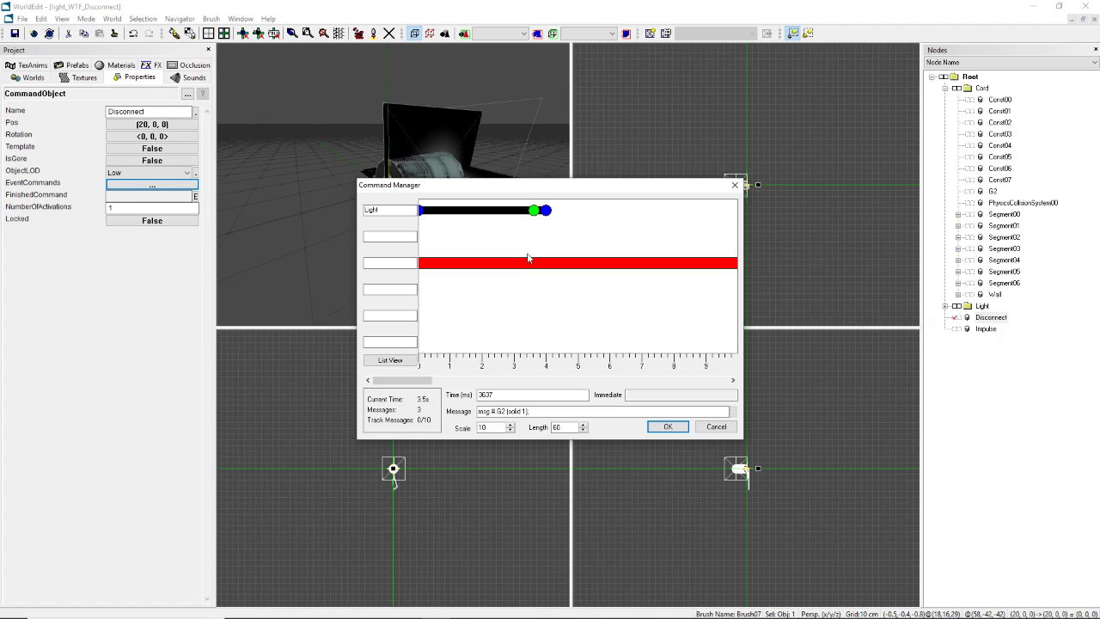
left_click(668, 426)
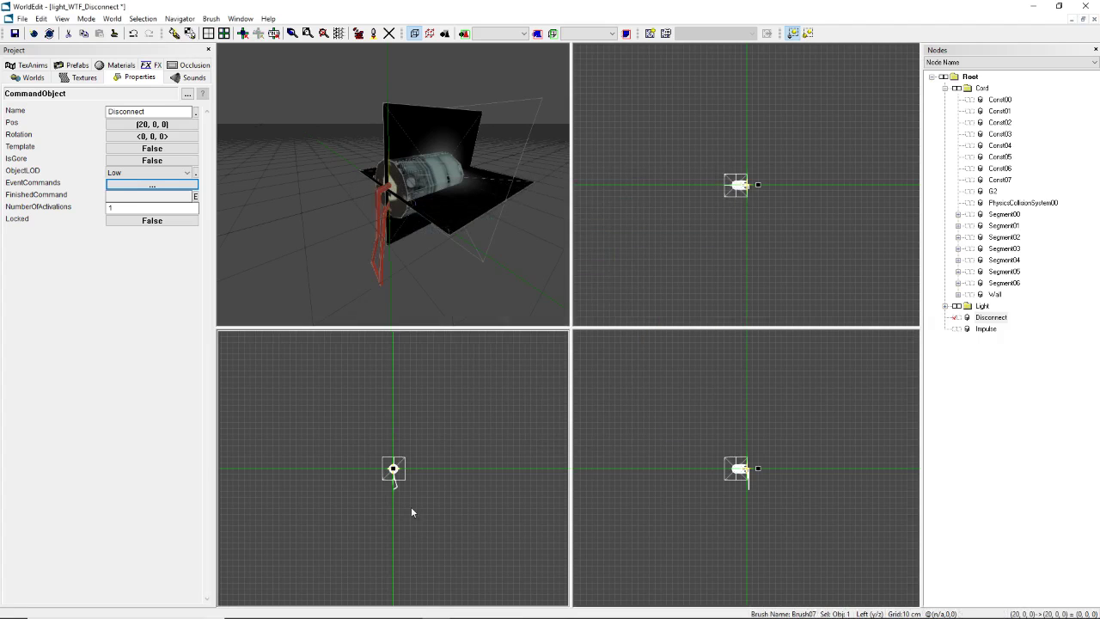
key("v")
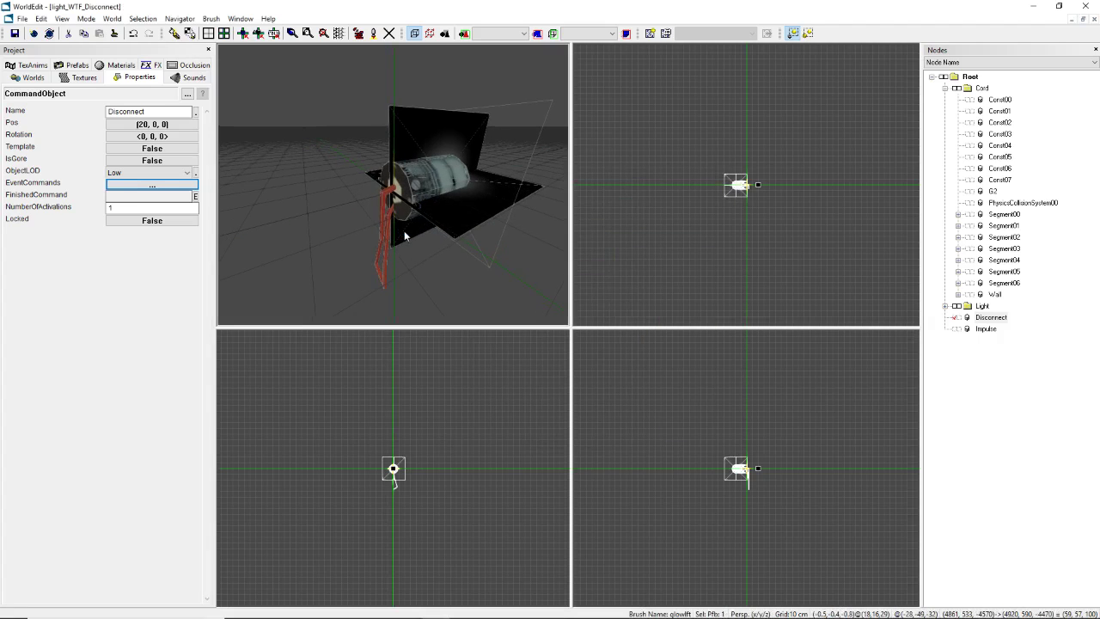
Step: Leave the light_WTF_Disconnect prefab and bring the sp_airise07 world up as the maximized window
left_click_drag(404, 231, 400, 211)
left_click(1082, 19)
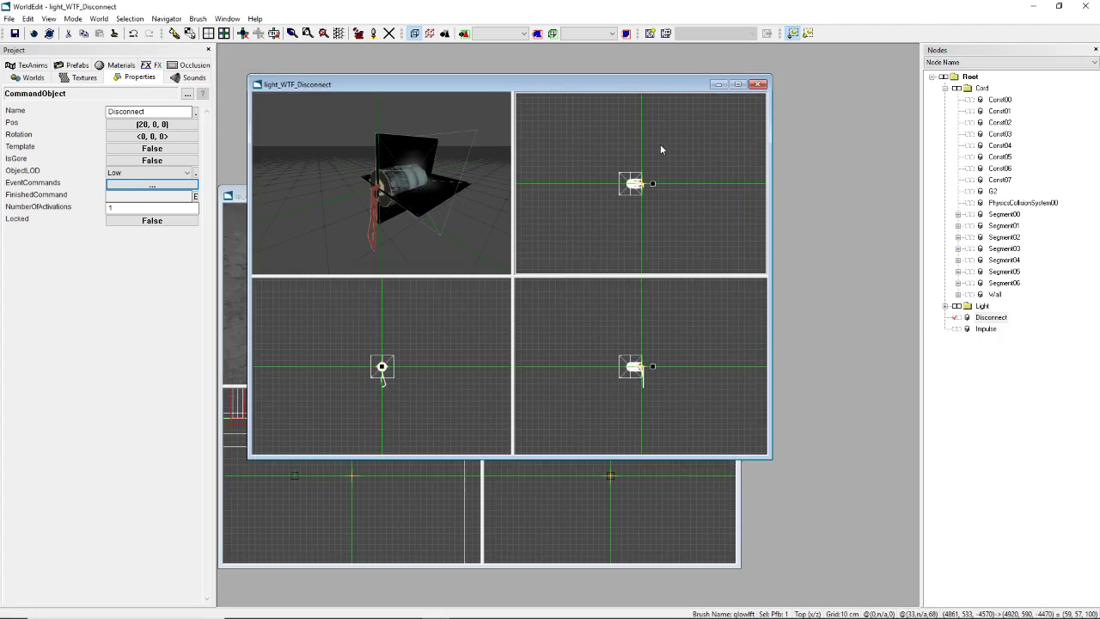
left_click_drag(687, 96, 675, 221)
left_click(707, 195)
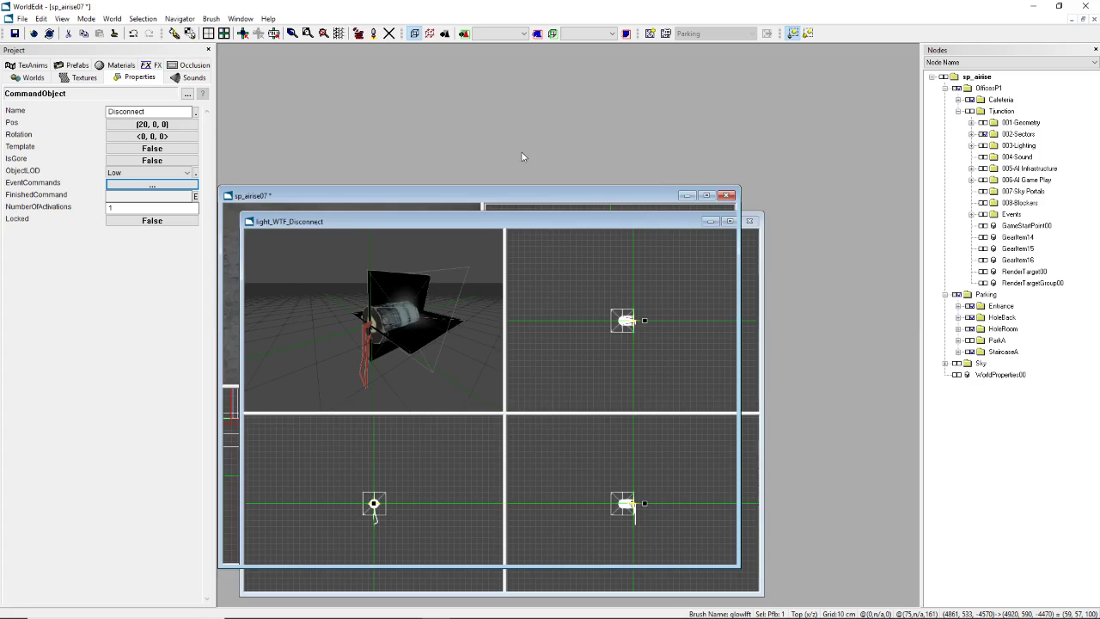
key("v")
key("w")
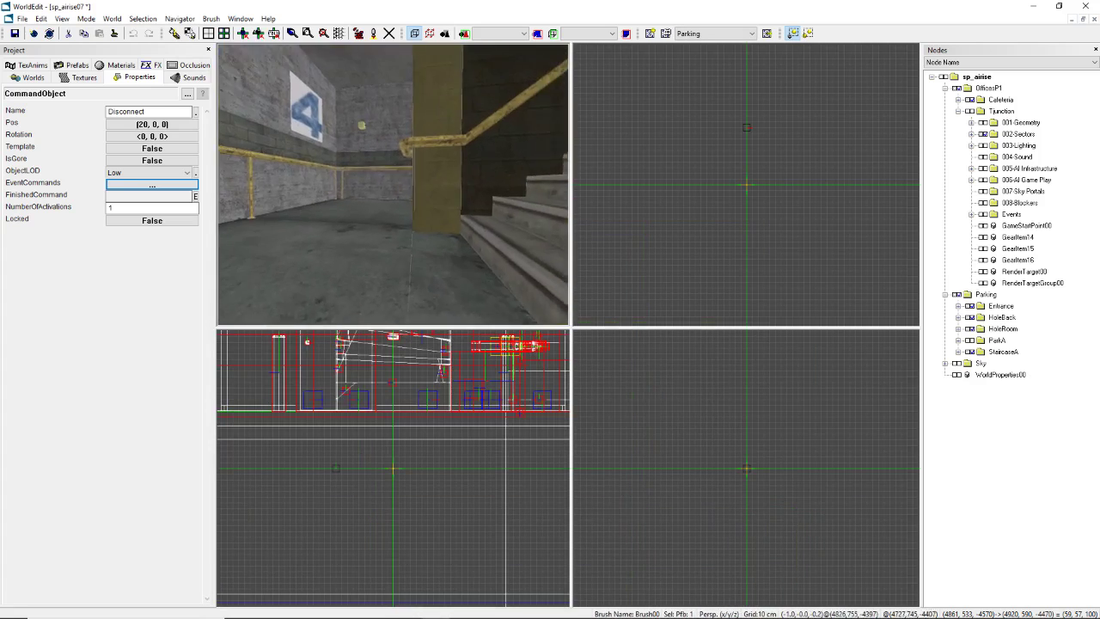
Step: Find the sloped skylight above the staircase in the side view and, in object mode, inspect the LightSpot10 spotlight beneath it
scroll(393, 468, "down", 6)
middle_click_drag(393, 469, 110, 557)
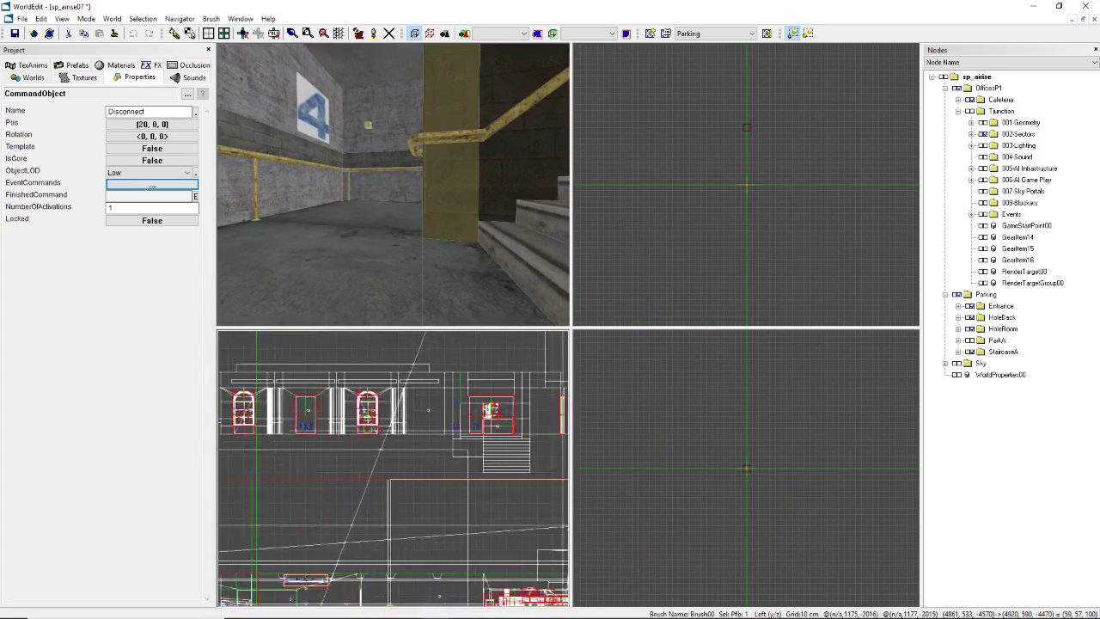
scroll(393, 468, "down", 4)
scroll(393, 468, "up", 4)
middle_click_drag(393, 468, 290, 491)
scroll(407, 472, "up", 5)
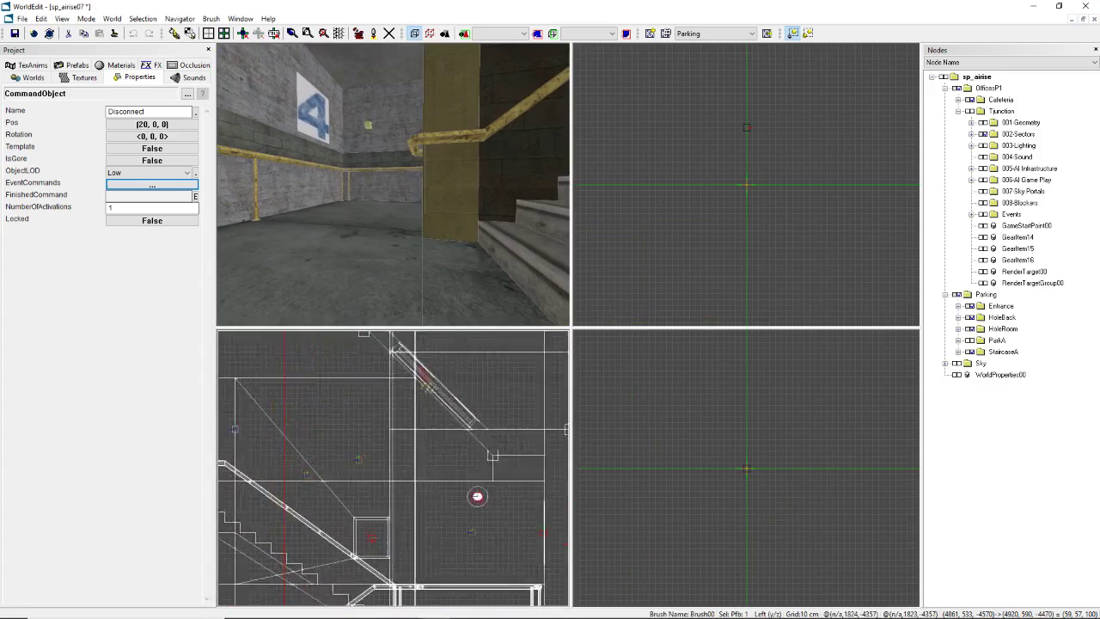
key("o")
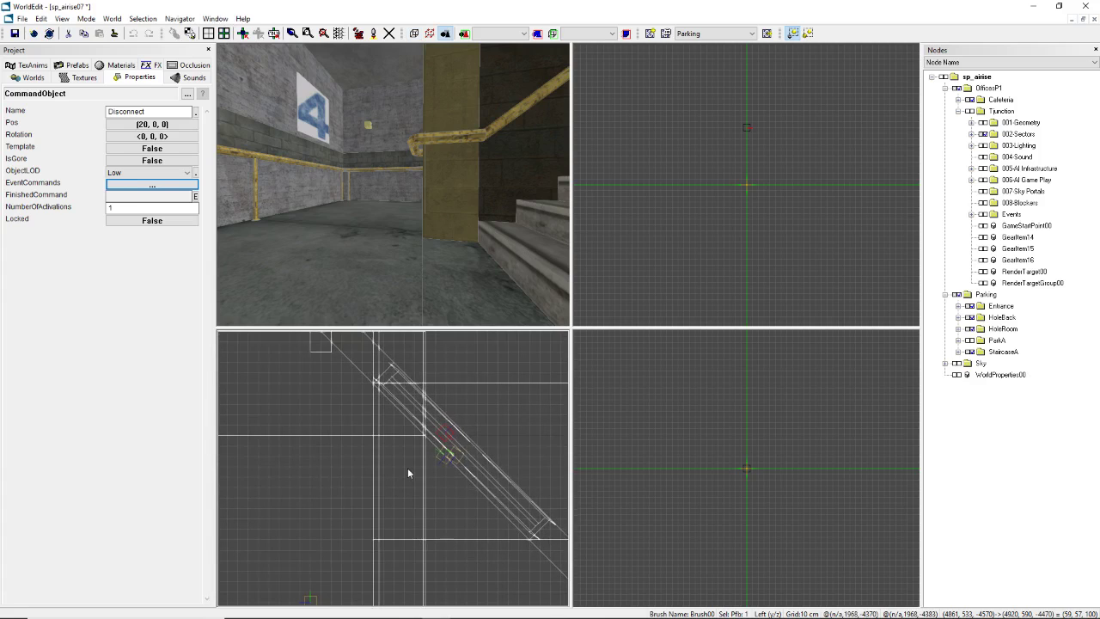
left_click(445, 456)
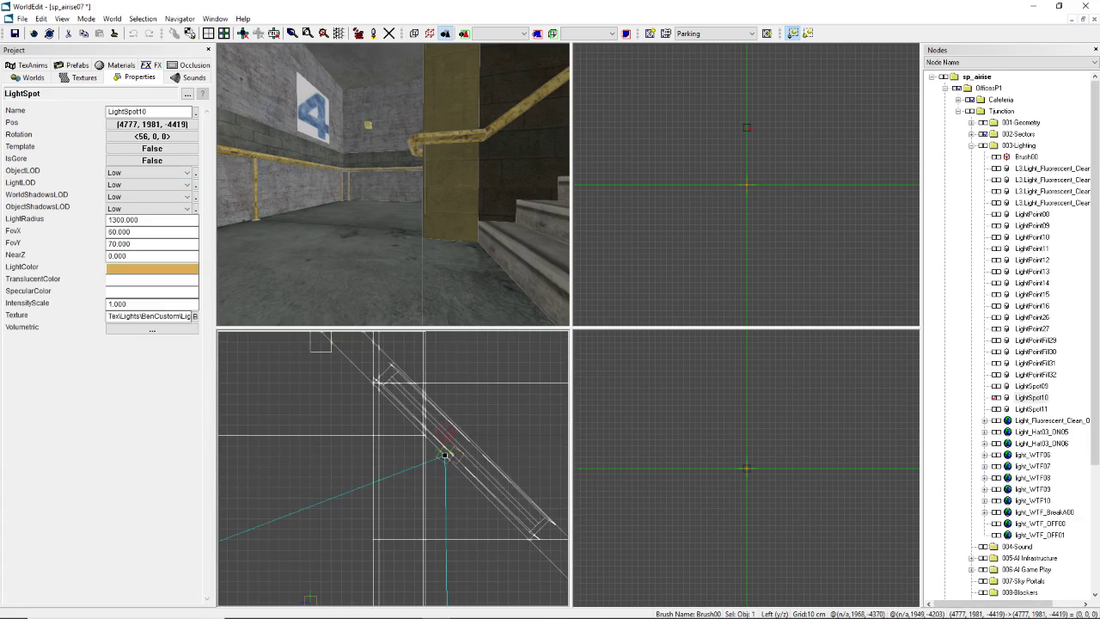
key("alt+Tab")
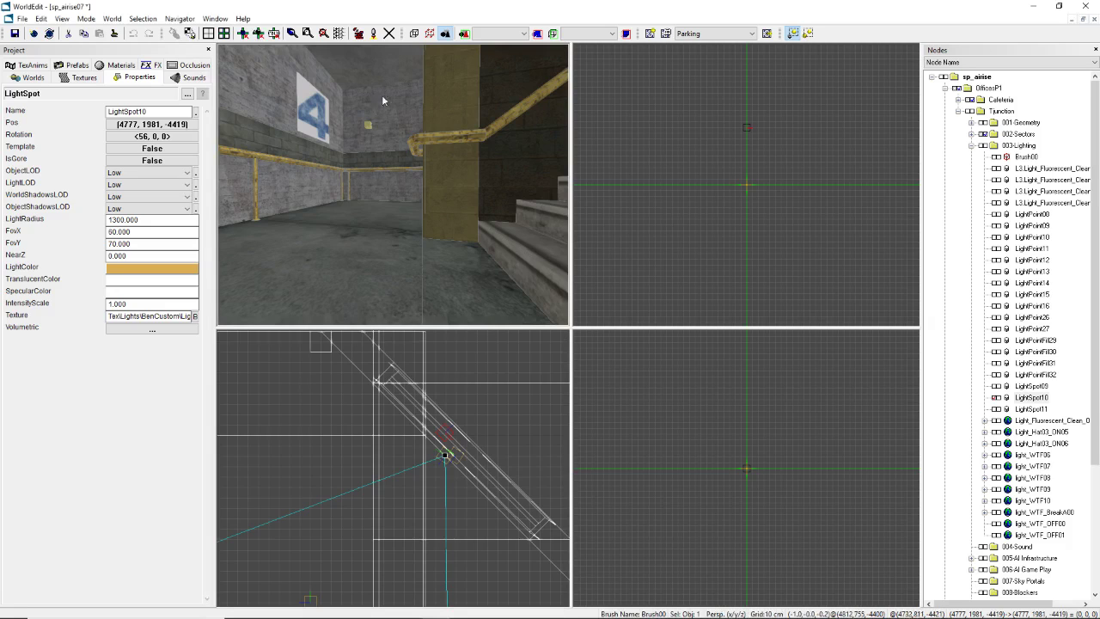
Step: Select LightSpot10 under the staircase skylight and center the views on it
right_click_drag(382, 95, 411, 129)
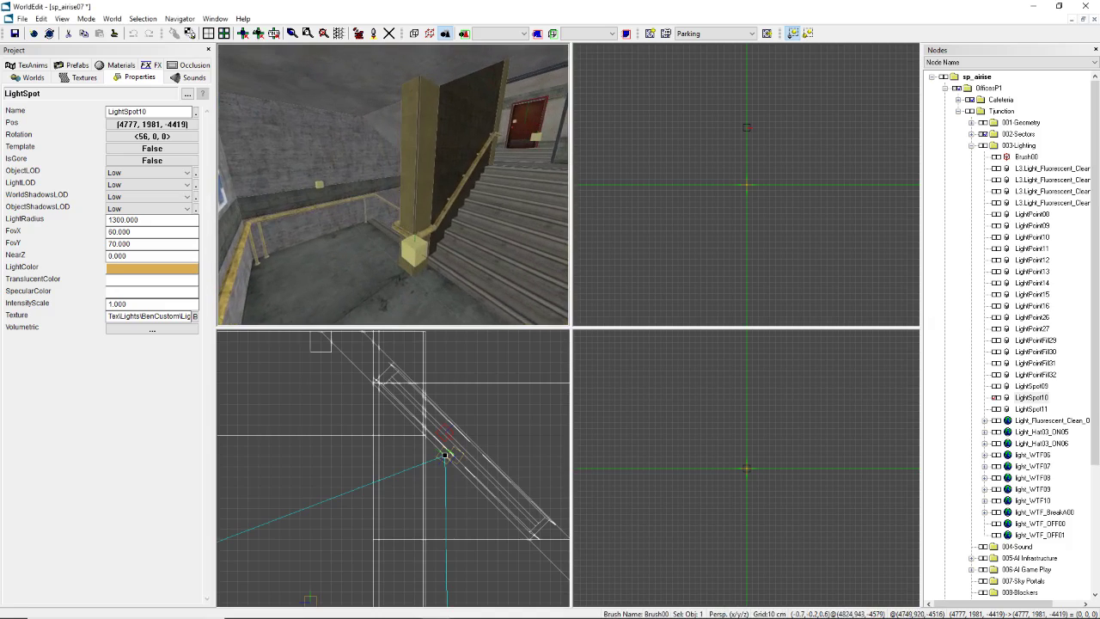
left_click(419, 244)
right_click_drag(419, 244, 427, 273)
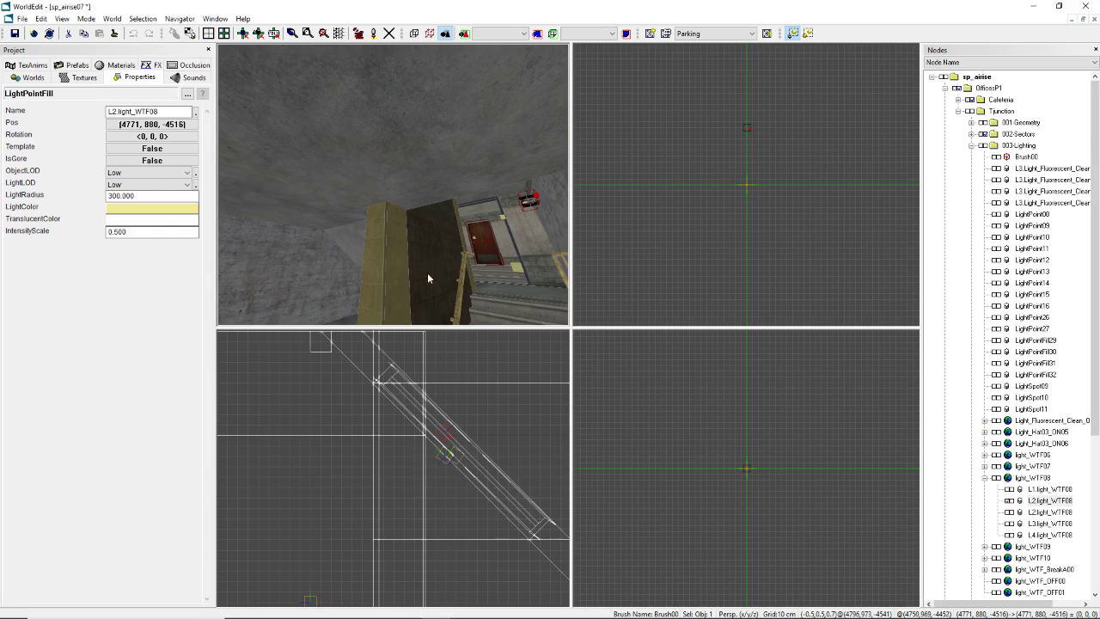
scroll(482, 469, "down", 5)
scroll(496, 484, "up", 3)
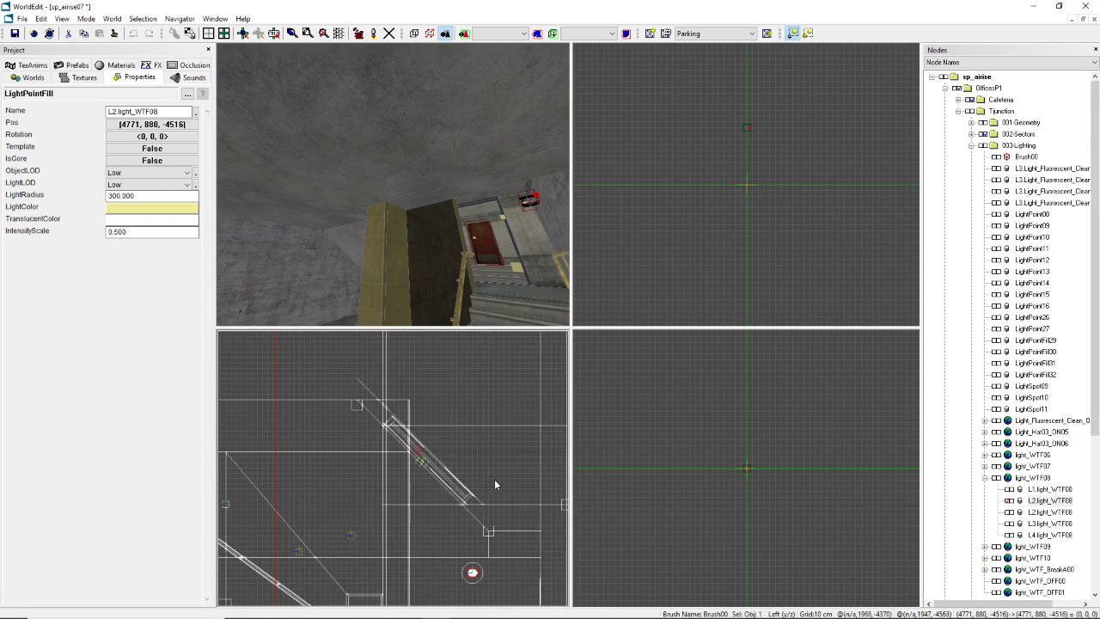
left_click(418, 469)
scroll(418, 469, "up", 3)
key("f")
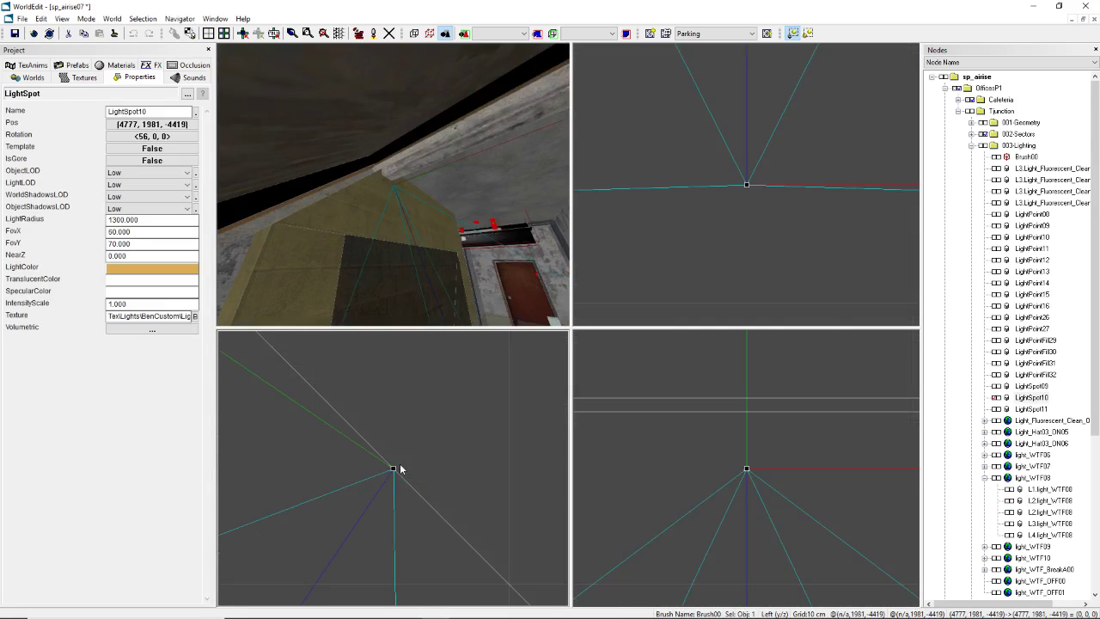
Step: Examine LightSpot10 at the skylight and read the full path of its light texture
right_click_drag(390, 307, 464, 196)
right_click_drag(415, 227, 396, 189)
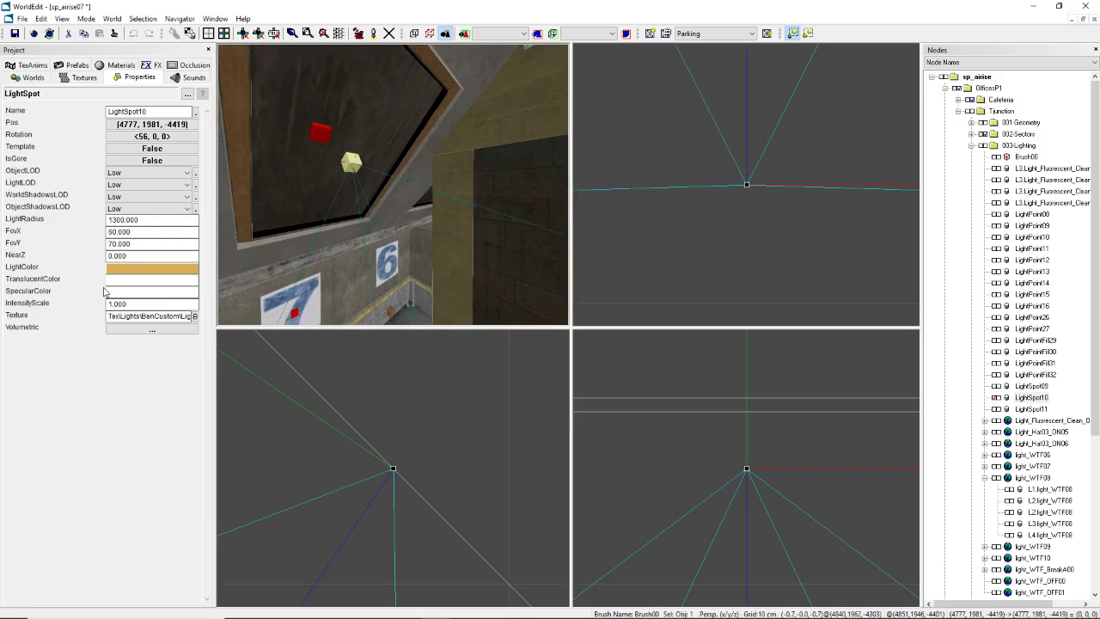
left_click(177, 317)
left_click(142, 316)
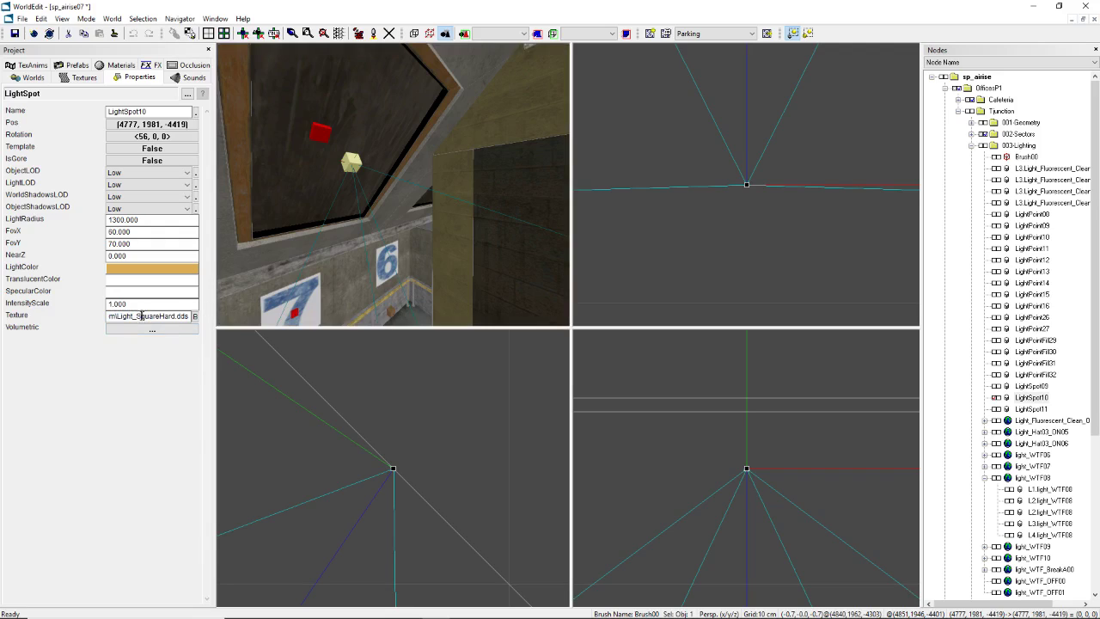
left_click_drag(158, 316, 92, 329)
left_click(125, 316)
Step: Set the volumetric depth of LightSpot10 to 900
left_click(133, 331)
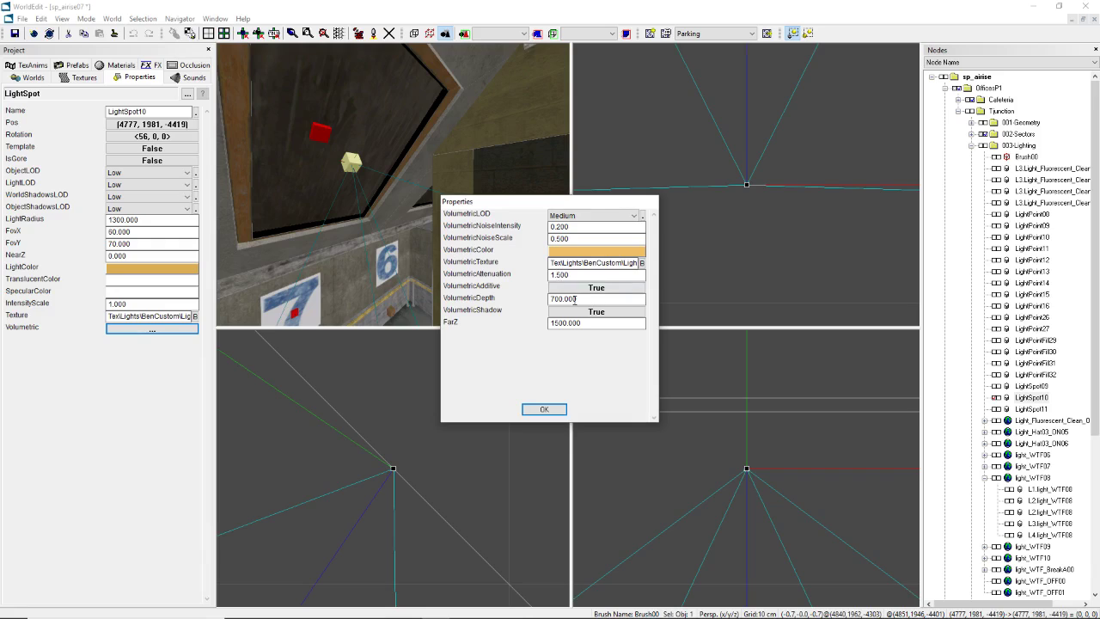
double_click(593, 299)
type("900")
left_click(544, 409)
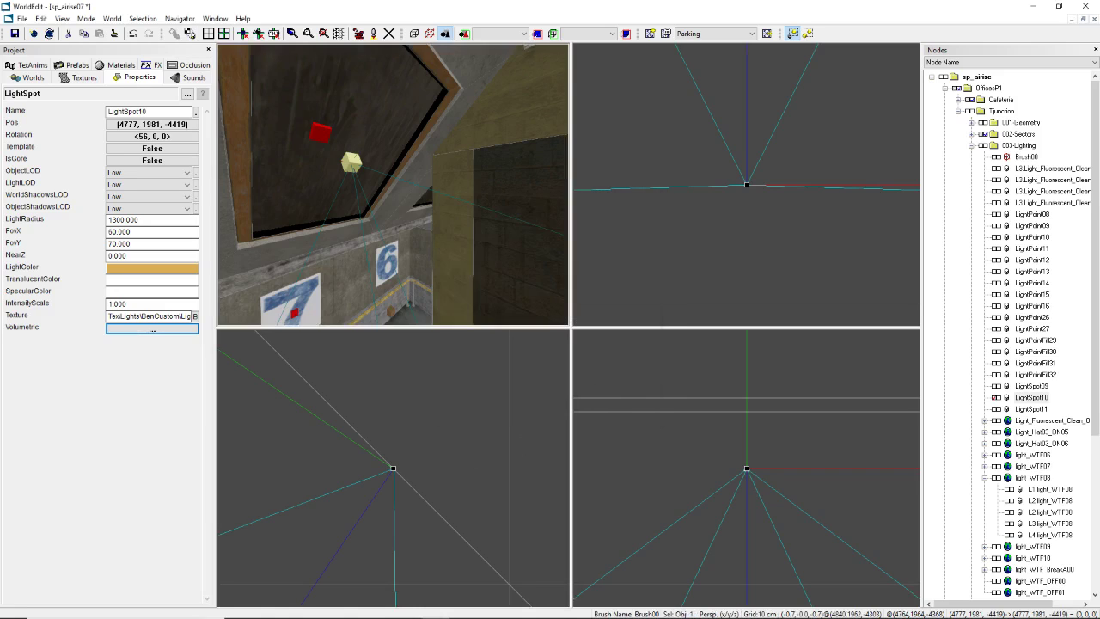
Step: Select the neighbouring LightSpot11 and set its volumetric depth to 900 as well
left_click(296, 155)
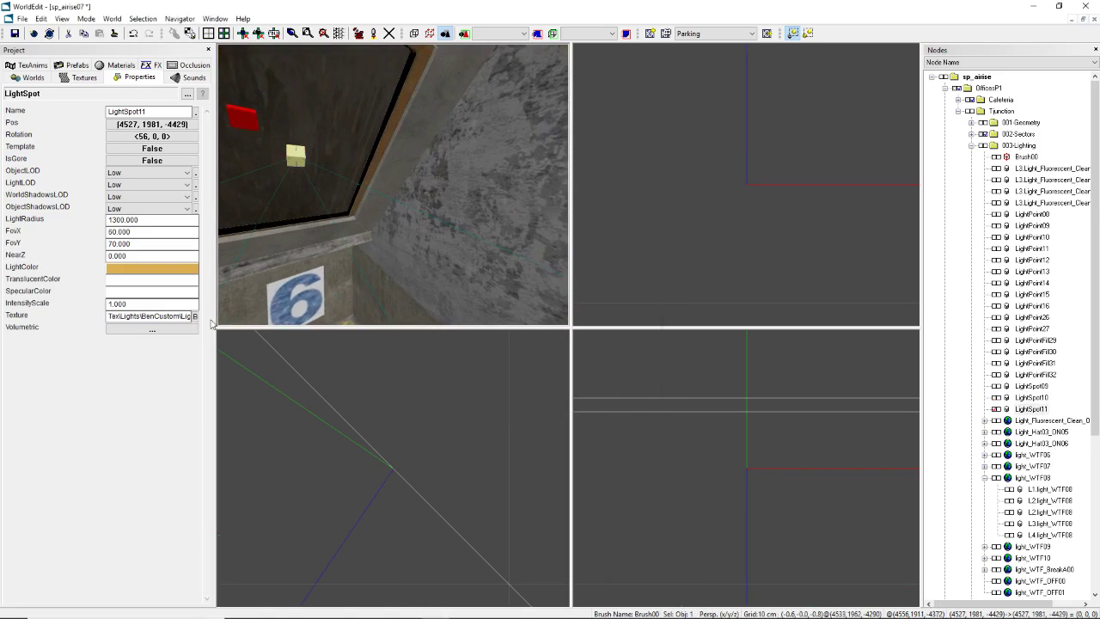
left_click(151, 331)
double_click(583, 297)
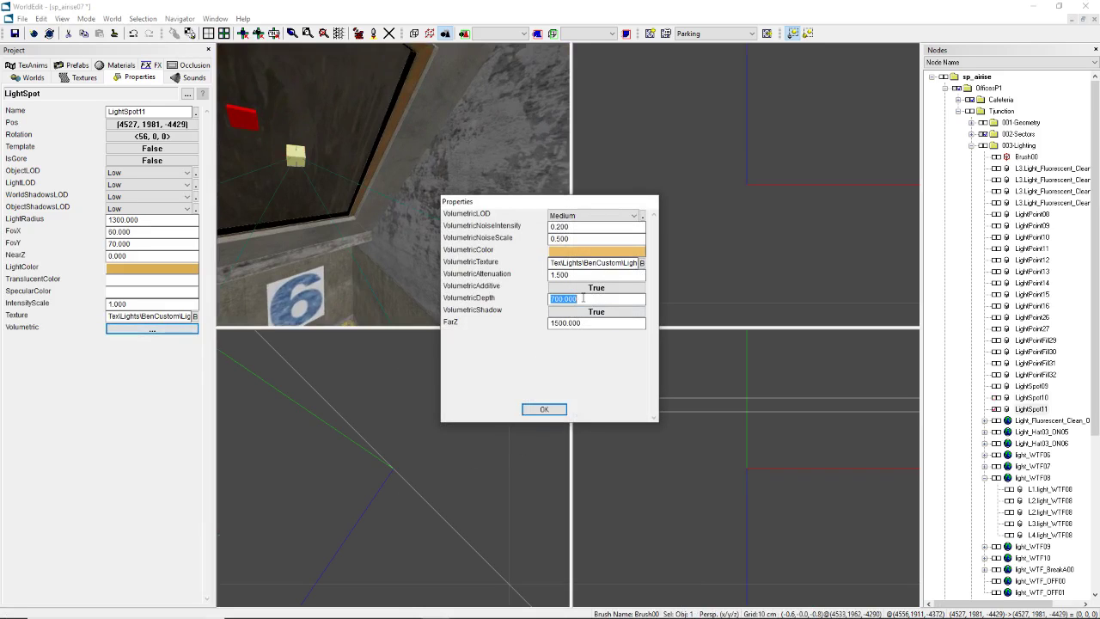
type("900")
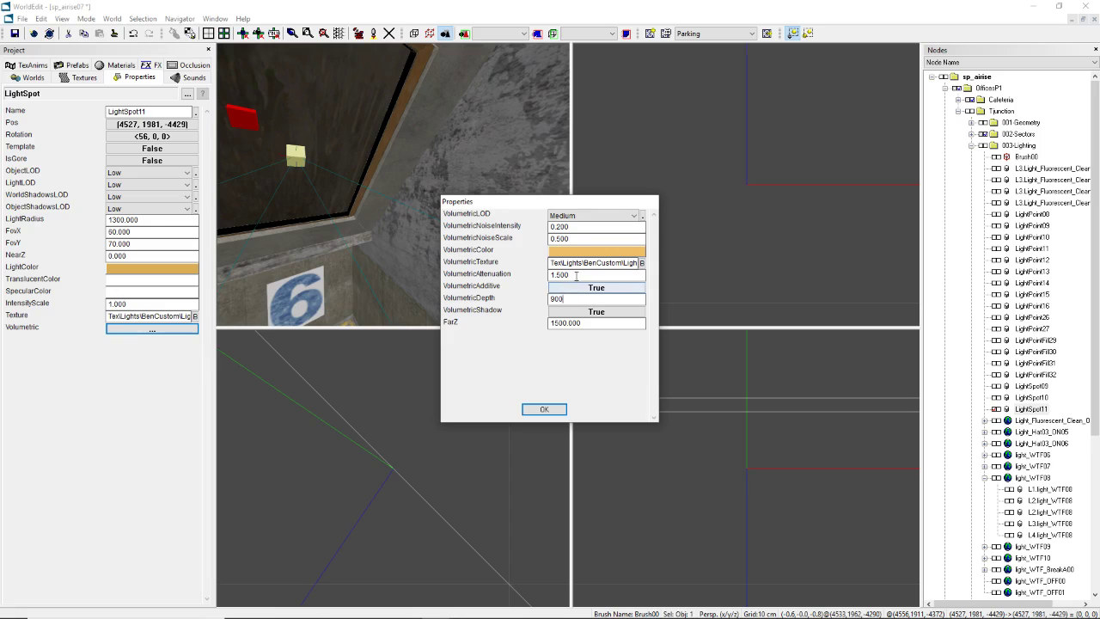
left_click(544, 409)
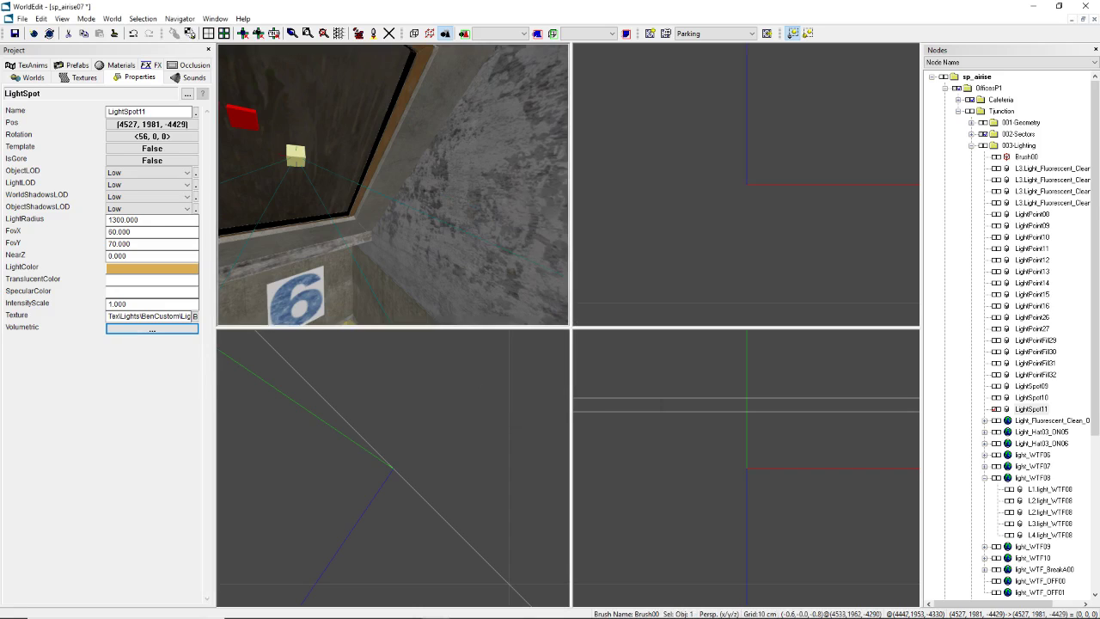
Step: Look over the skylight area and browse the lights and prefabs listed in the 003-Lighting group
mouse_move(413, 224)
middle_mouse_down()
mouse_move(456, 219)
mouse_move(434, 233)
mouse_move(404, 228)
middle_mouse_up()
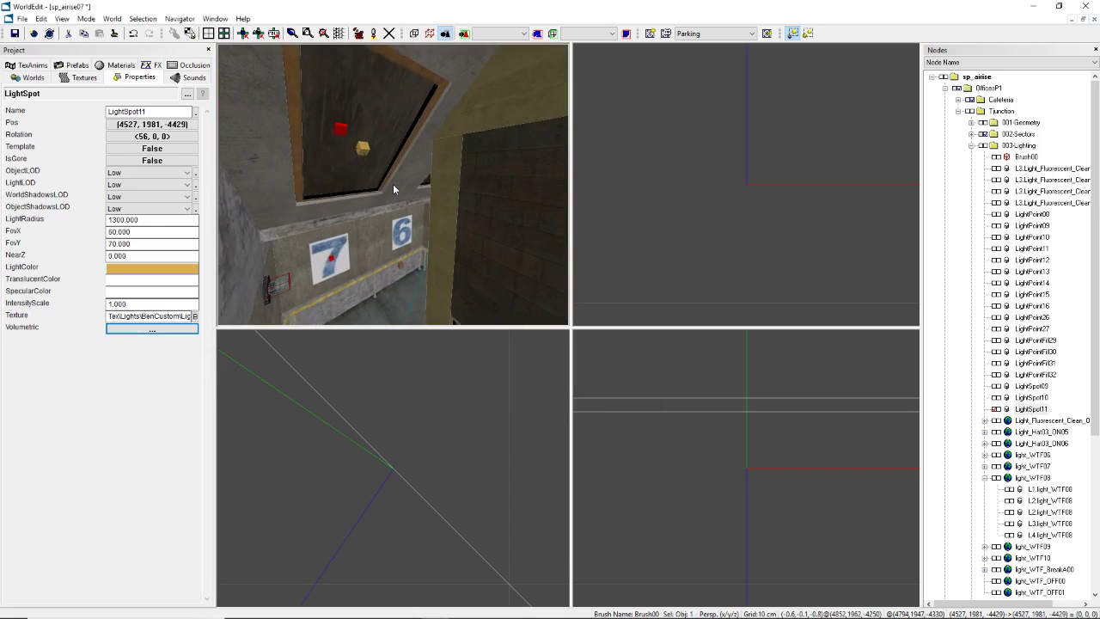
left_click_drag(1096, 353, 1096, 512)
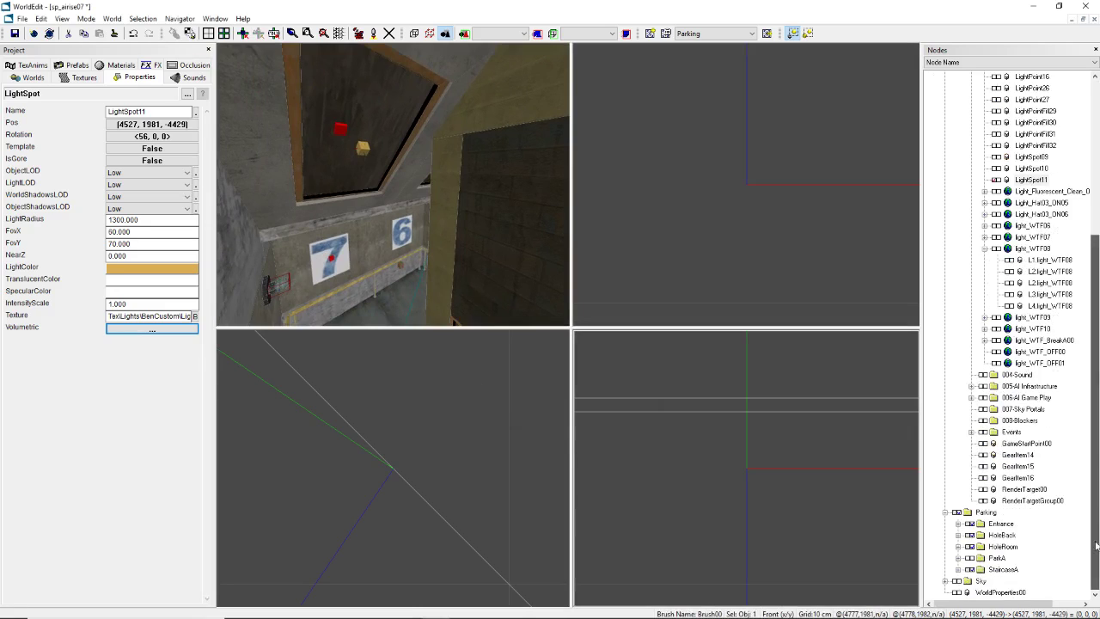
scroll(997, 499, "up", 4)
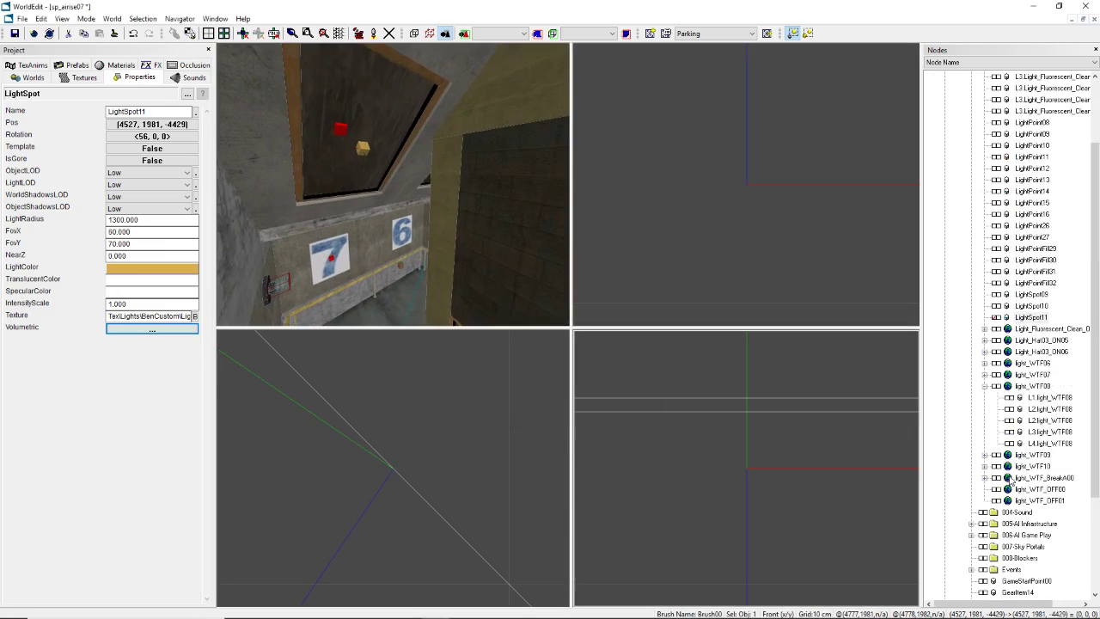
scroll(1009, 480, "up", 1)
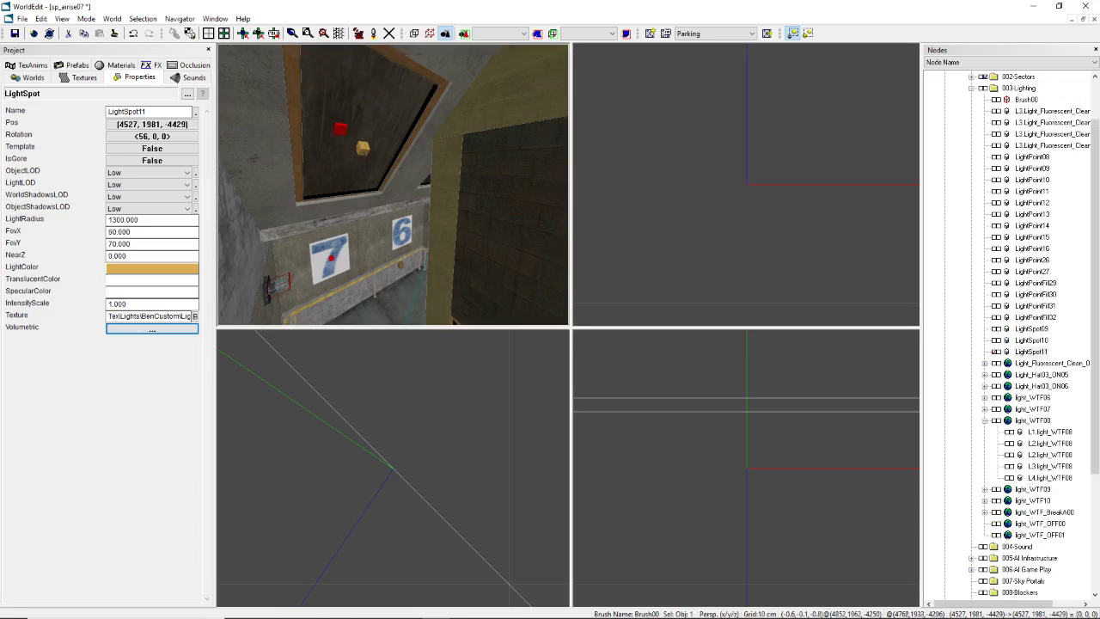
Step: Position the marker on the concrete wall between the dark steel beam and the grey door, refining its location in the top view
middle_click_drag(541, 262, 576, 271)
middle_click_drag(393, 185, 559, 207)
right_click_drag(387, 187, 408, 167)
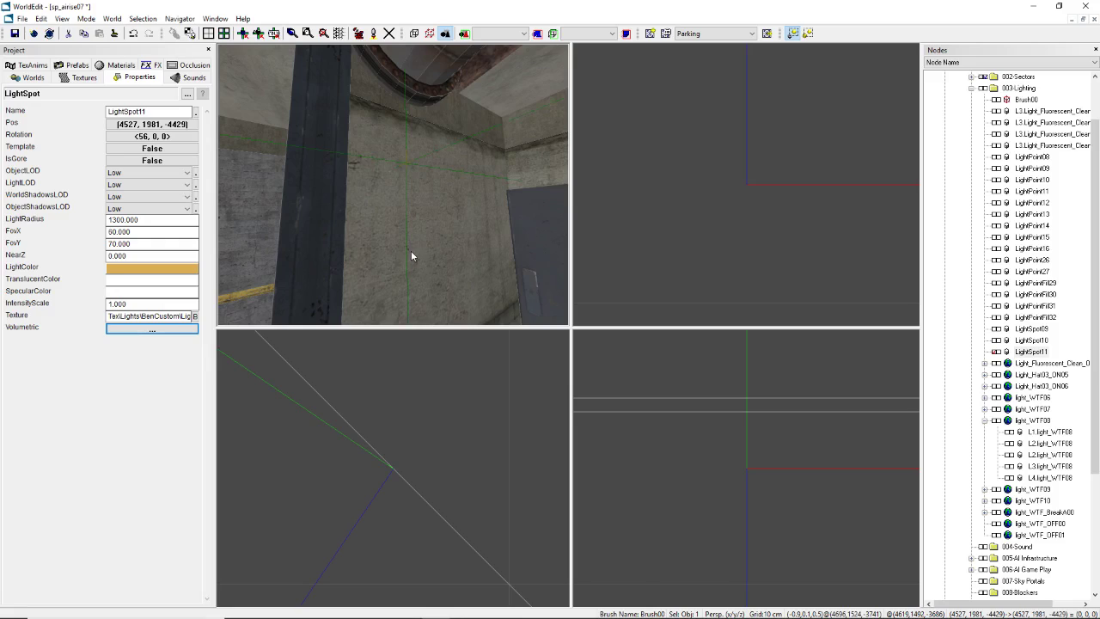
right_click_drag(725, 197, 754, 323)
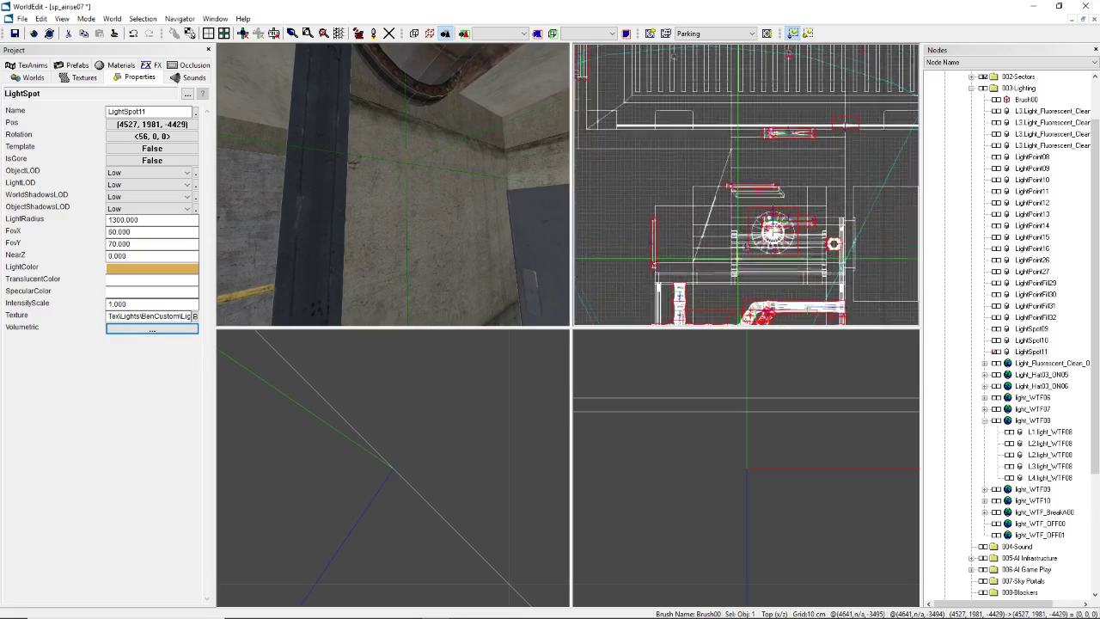
scroll(755, 189, "down", 8)
scroll(749, 195, "up", 5)
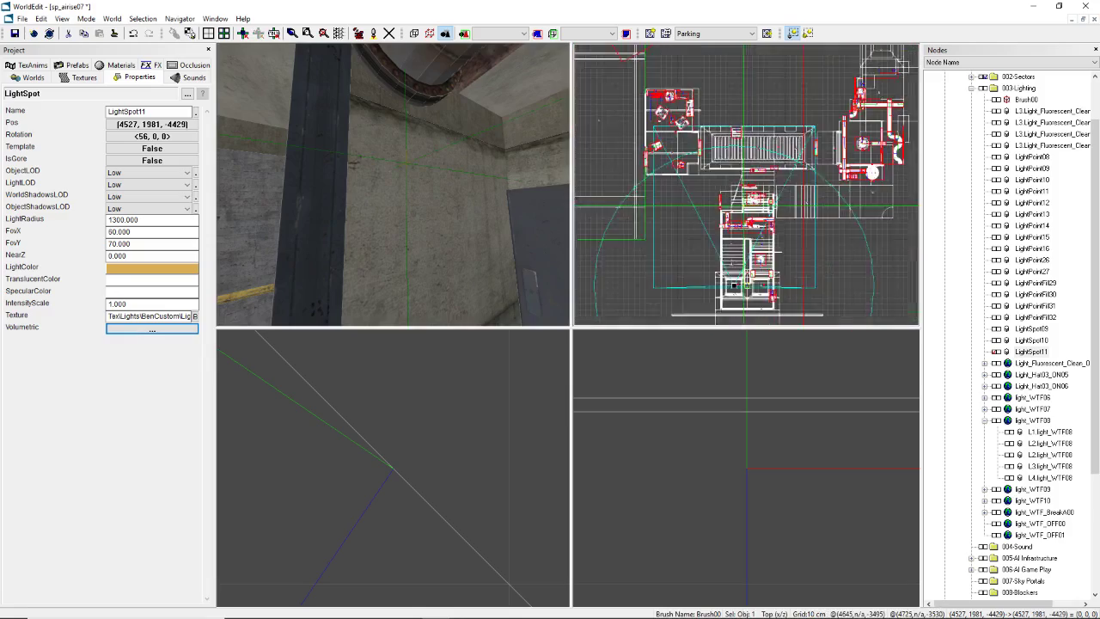
right_click_drag(749, 195, 737, 226)
scroll(755, 256, "up", 4)
scroll(751, 227, "up", 3)
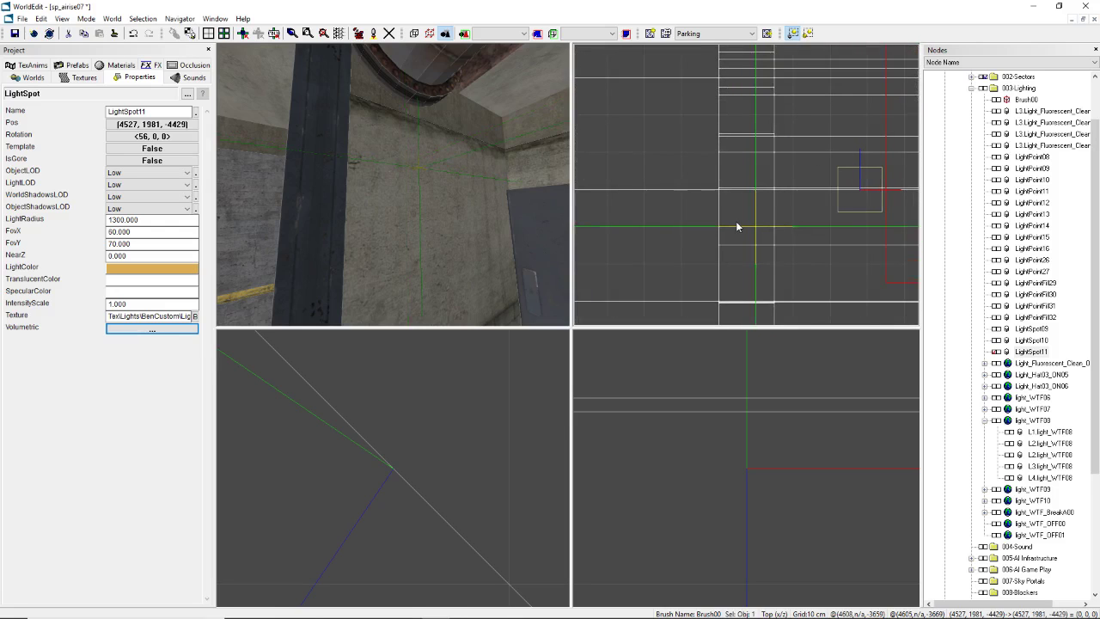
mouse_move(501, 177)
right_mouse_down()
mouse_move(525, 241)
mouse_move(505, 189)
right_mouse_up()
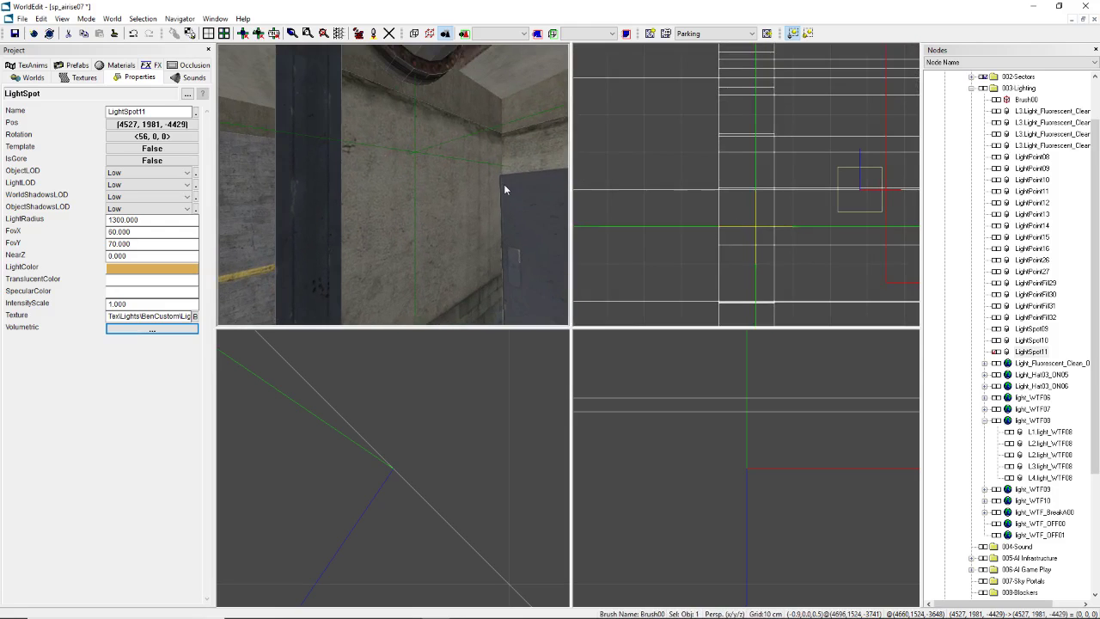
Step: Collapse the 003-Lighting group and expand 001-Geometry down to the brushes of WorldModel04 inside Gar_Decals
right_click_drag(740, 229, 740, 228)
key("1")
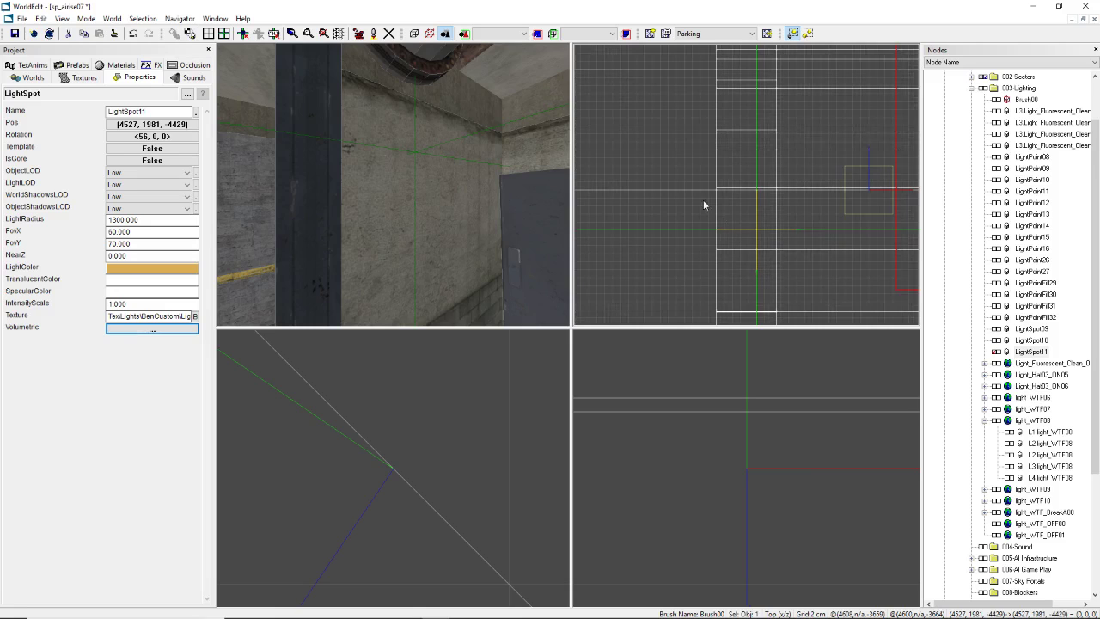
mouse_move(557, 274)
right_mouse_down()
mouse_move(491, 263)
mouse_move(548, 272)
right_mouse_up()
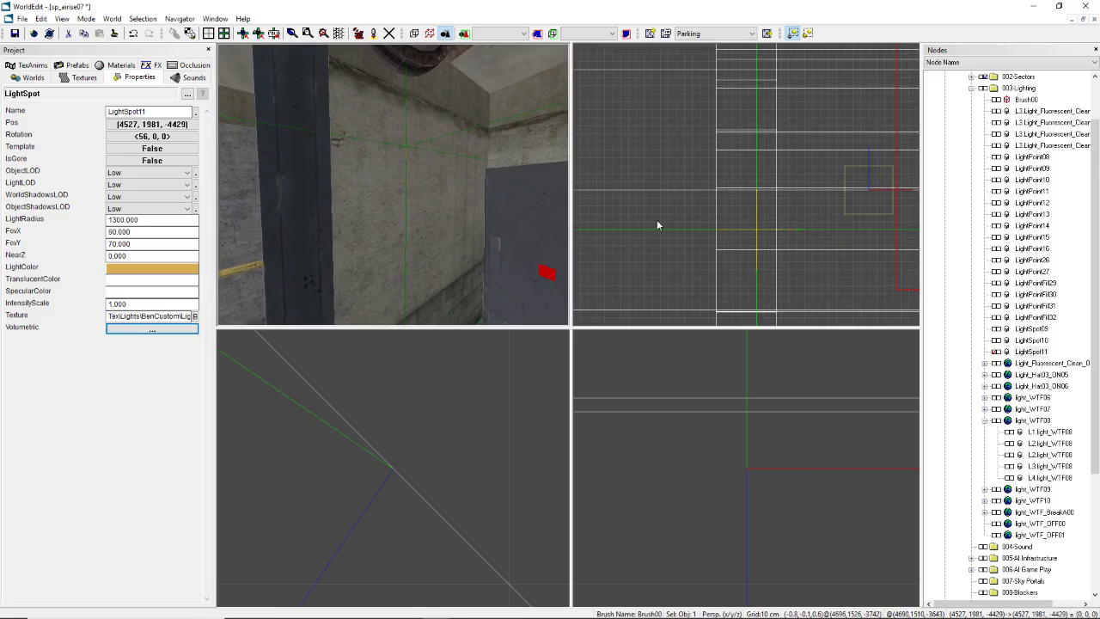
scroll(1012, 271, "up", 2)
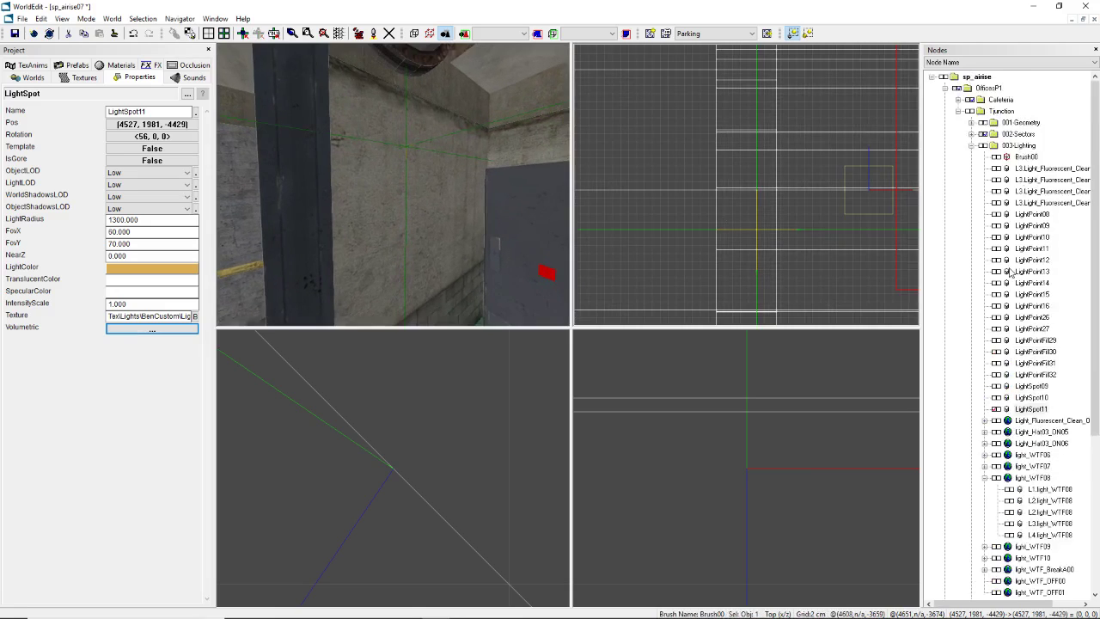
left_click(972, 146)
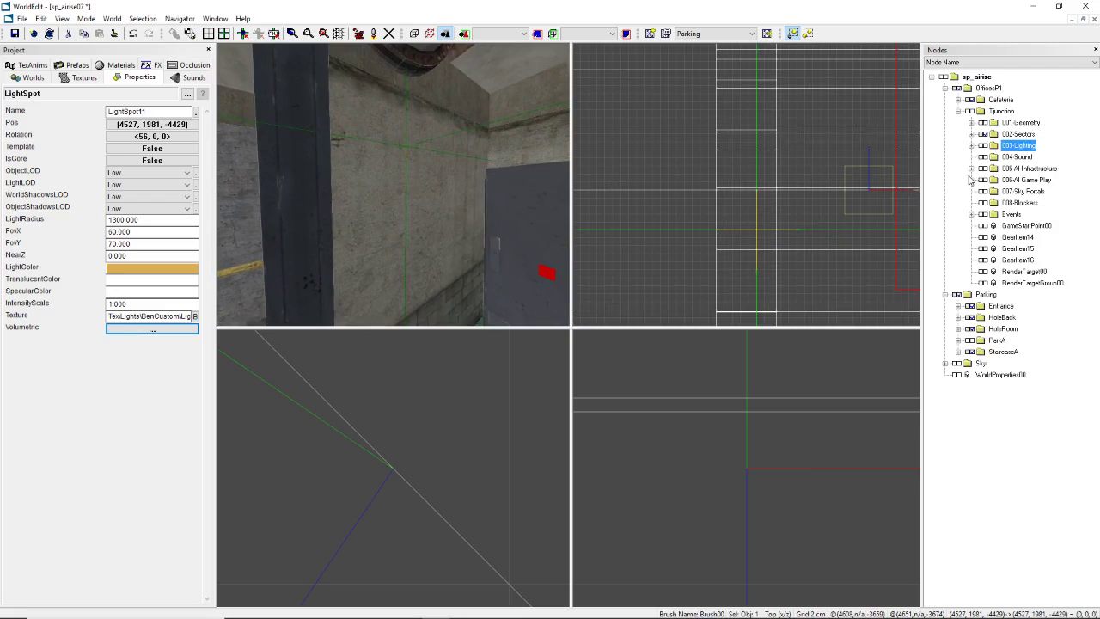
left_click(1019, 123)
left_click(972, 123)
left_click(986, 134)
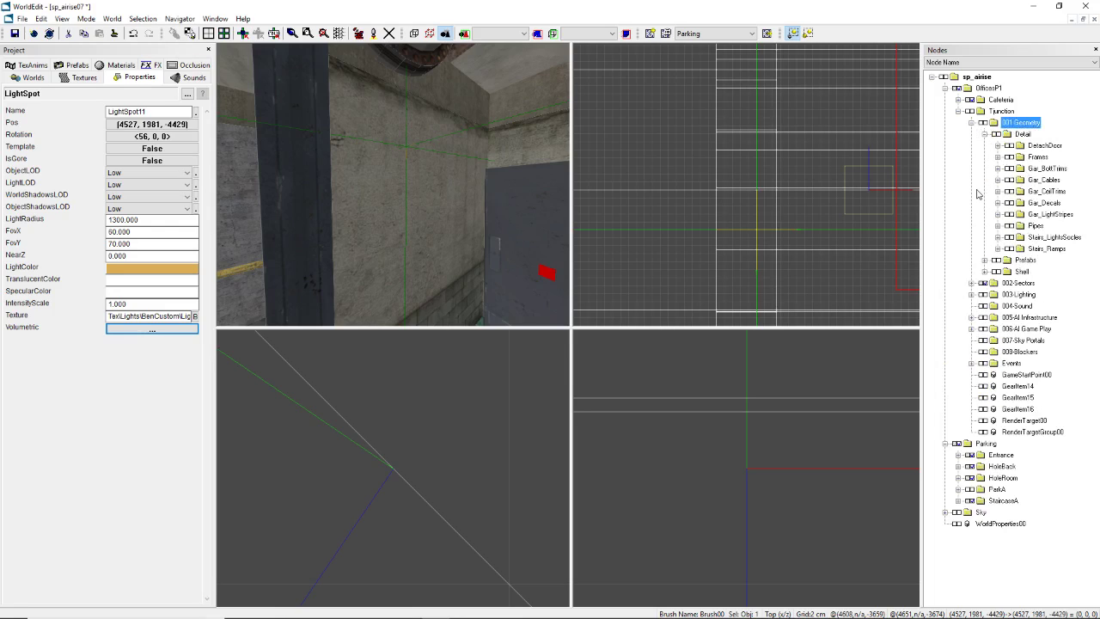
left_click(998, 203)
left_click(999, 204)
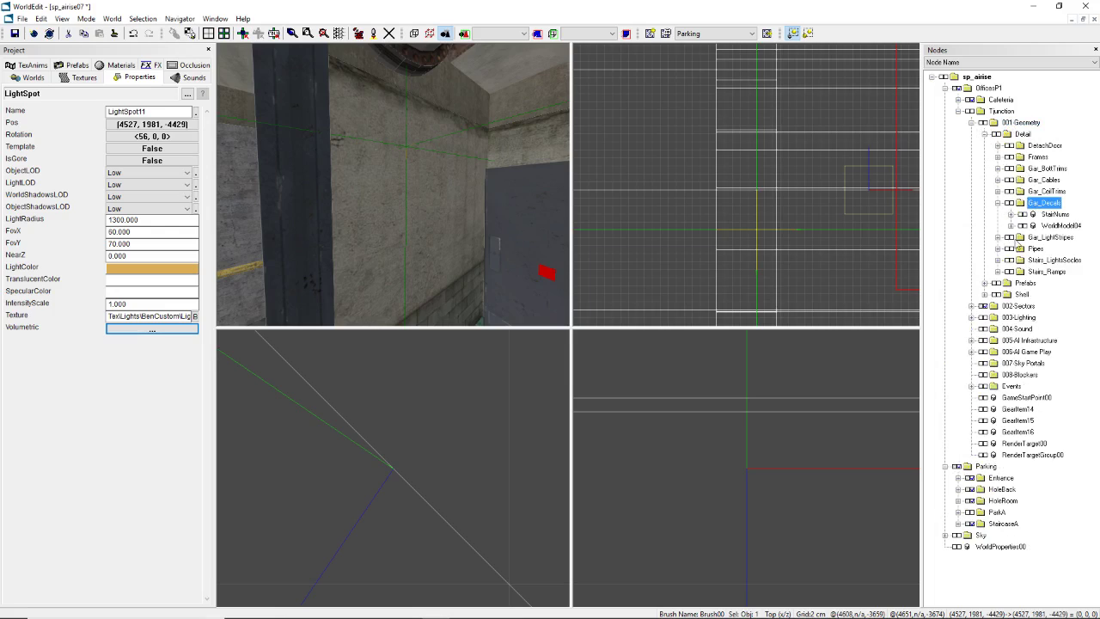
left_click(1062, 226)
left_click(1011, 226)
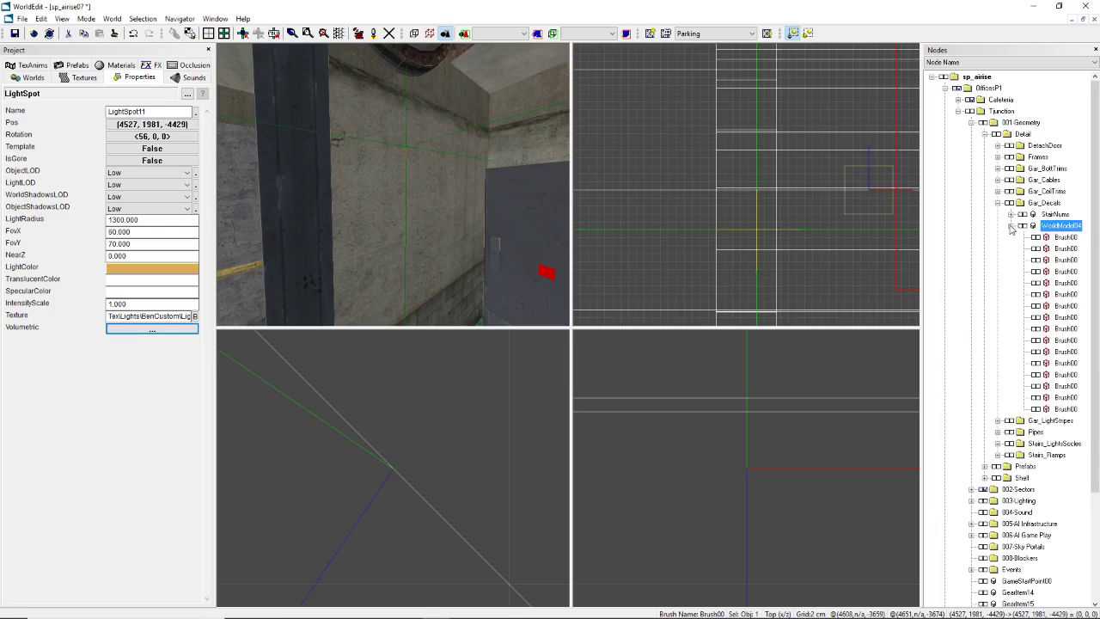
Step: Copy the first brush of WorldModel04, make Gar_Decals the active parent node, and paste the copy into it at the marker
left_click(495, 209)
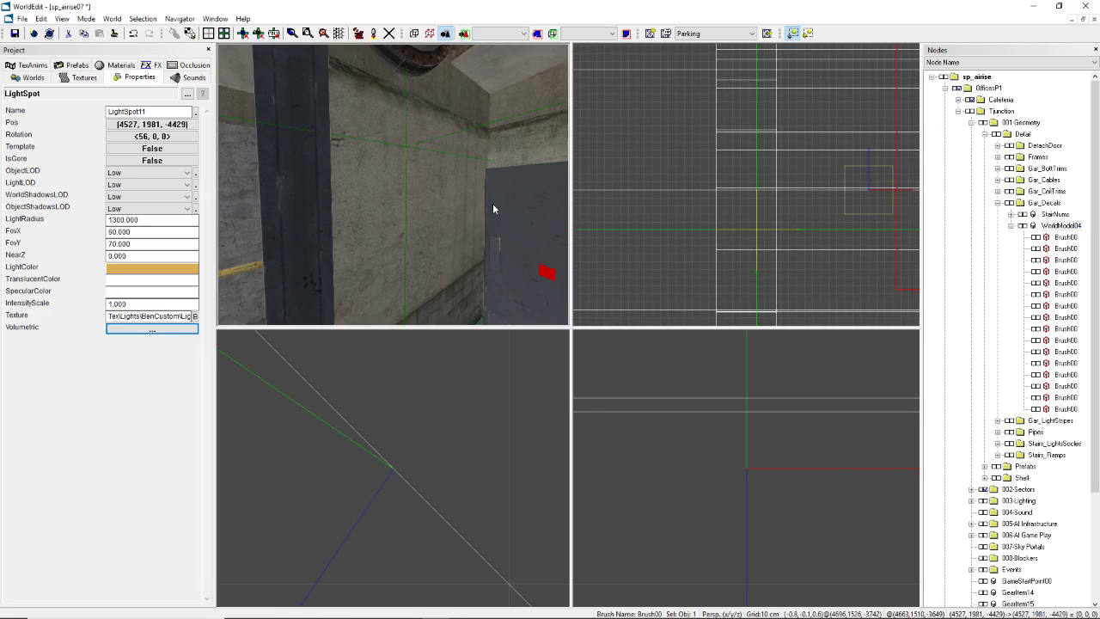
scroll(720, 447, "down", 4)
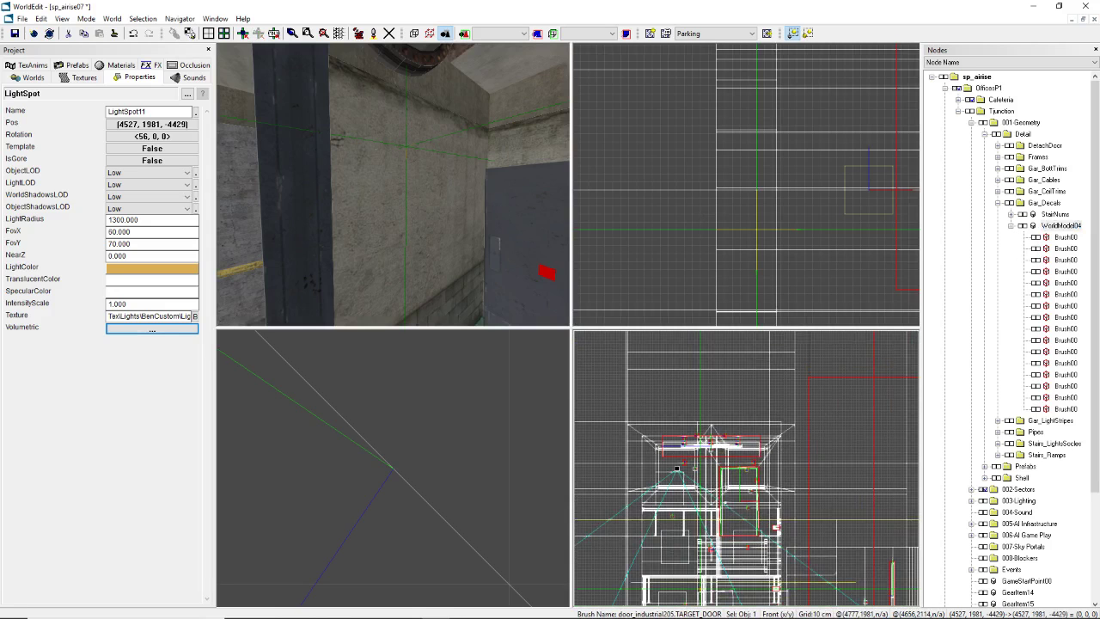
scroll(722, 447, "up", 6)
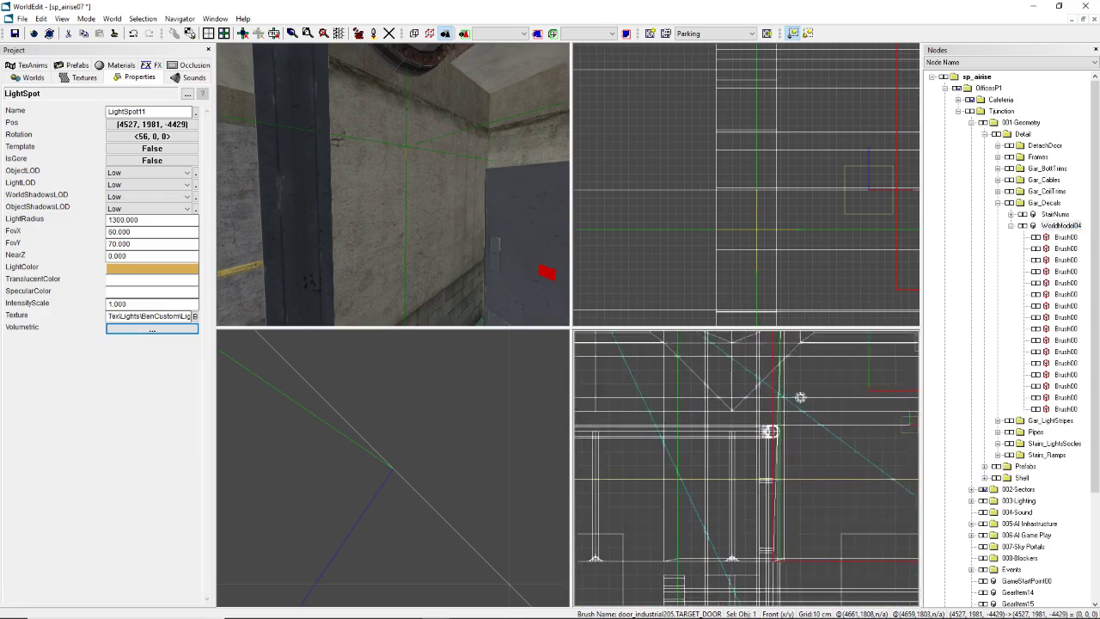
scroll(730, 455, "up", 1)
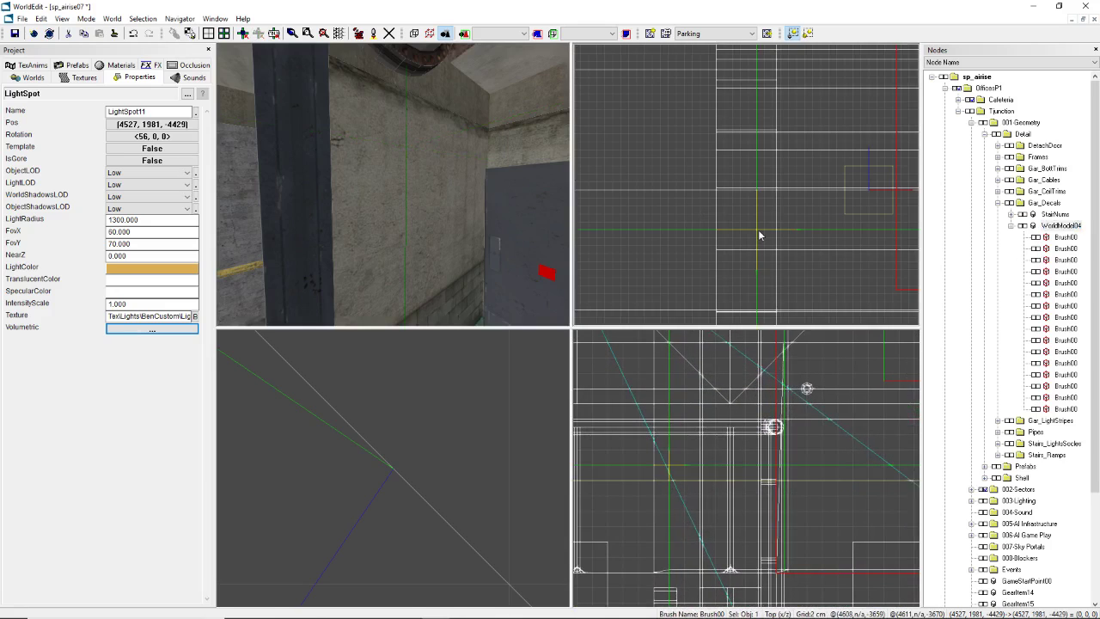
left_click(1038, 243)
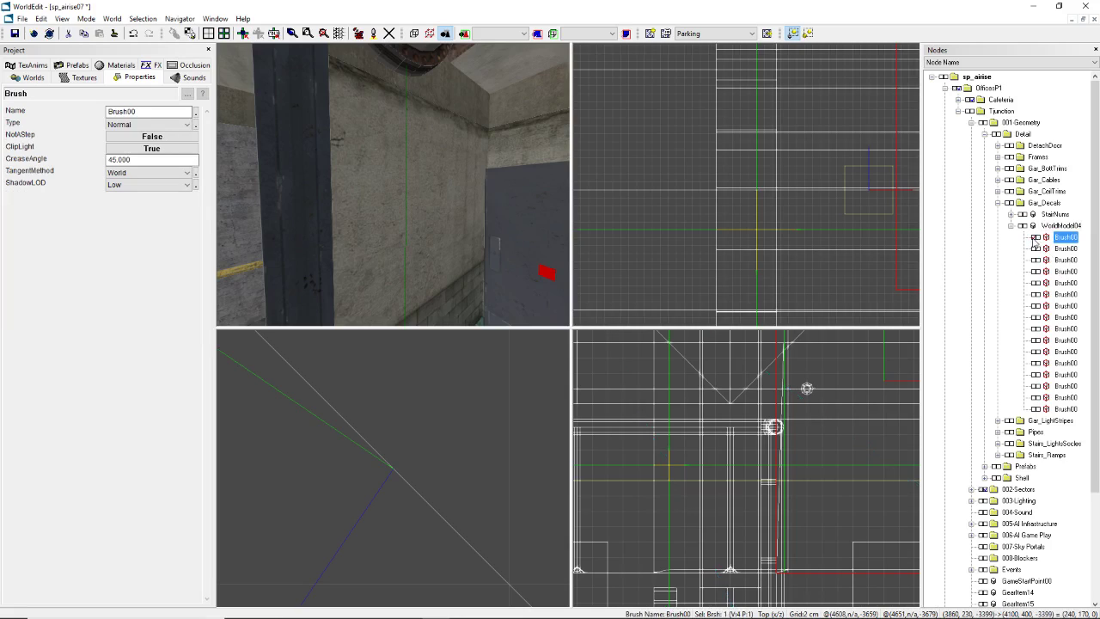
double_click(1055, 227)
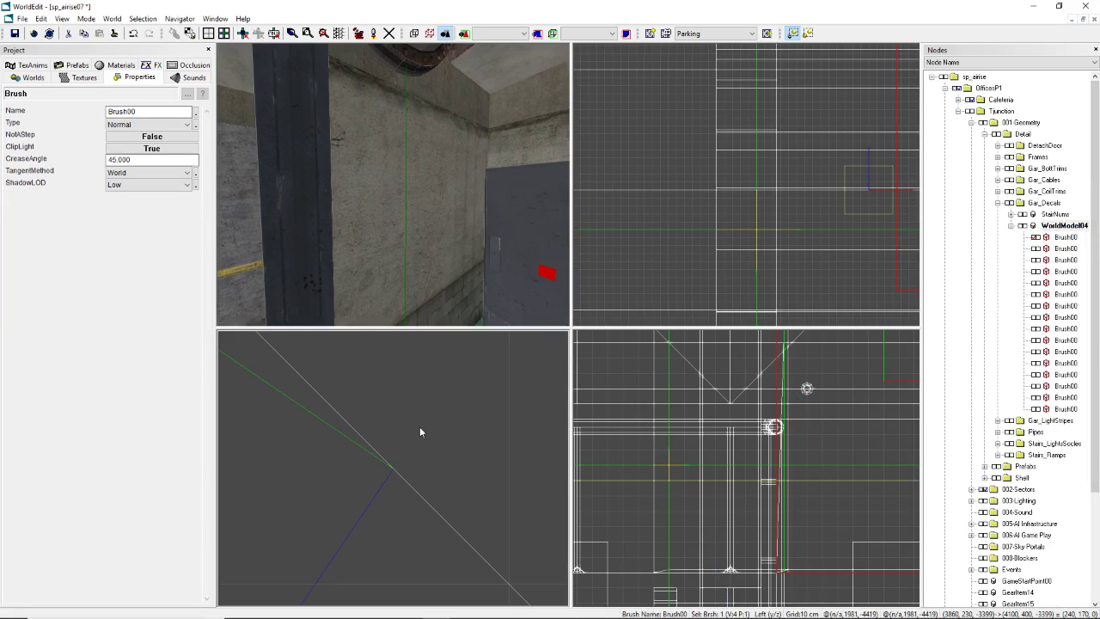
right_click_drag(411, 224, 452, 205)
left_click(1043, 203)
double_click(1043, 204)
key("ctrl+v")
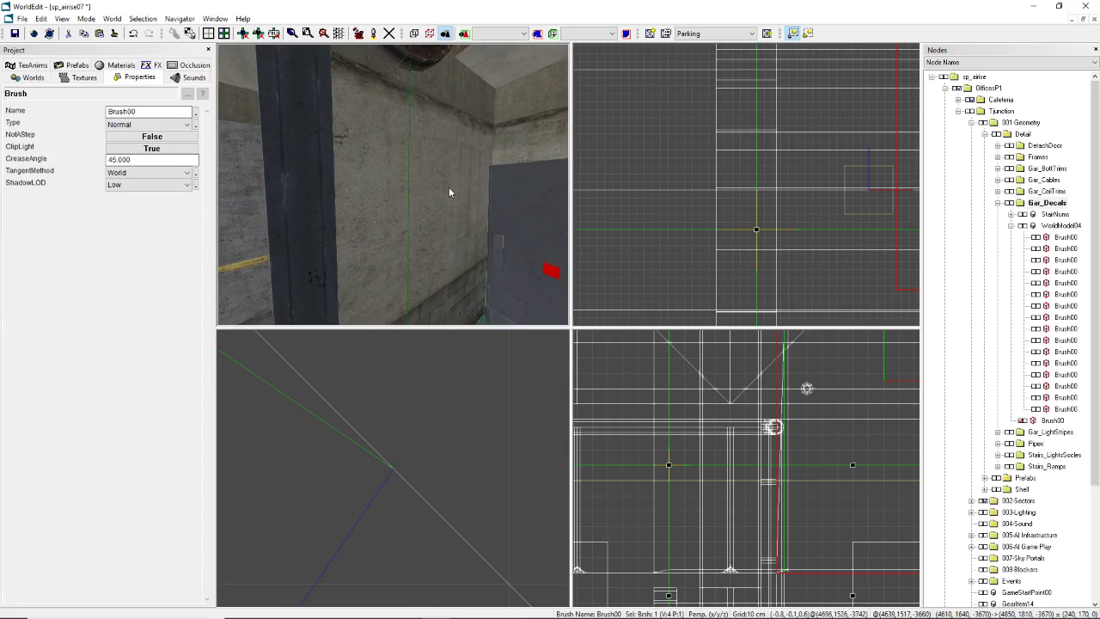
Step: Rotate the pasted decal brush 90 degrees about the vertical axis to run parallel to the concrete wall
scroll(710, 190, "down", 8)
scroll(710, 190, "up", 3)
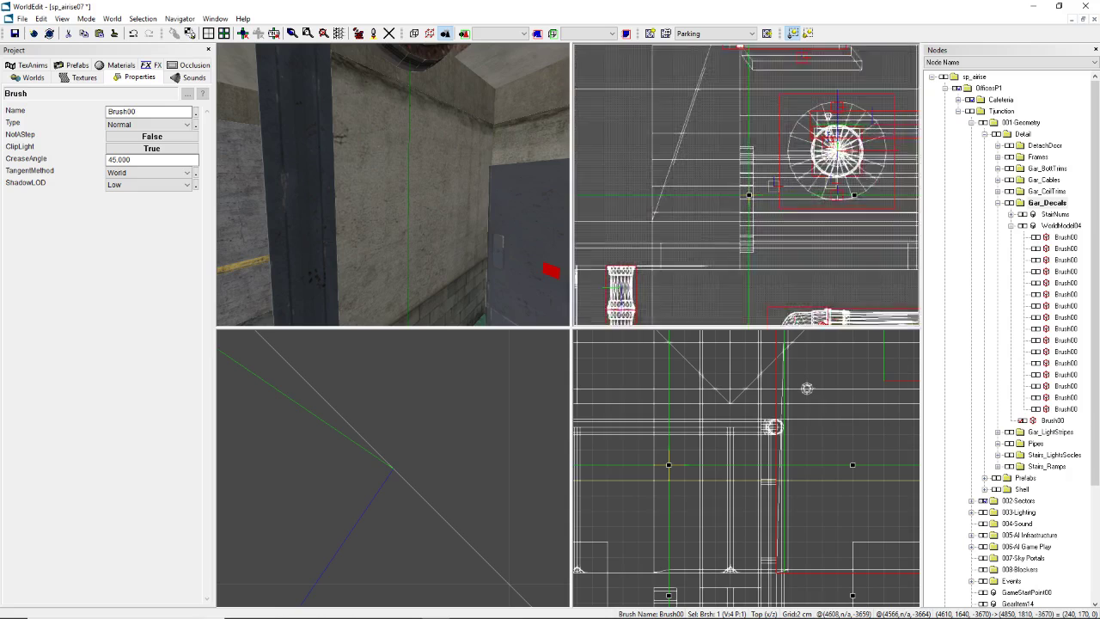
key("r")
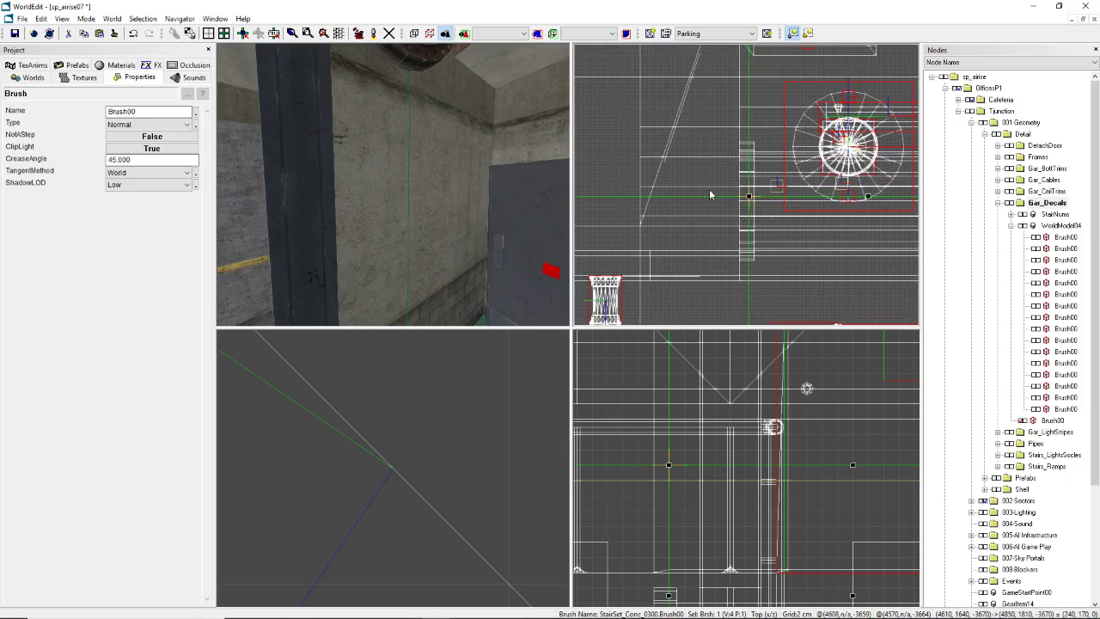
key("ctrl+r")
middle_click_drag(430, 231, 395, 172)
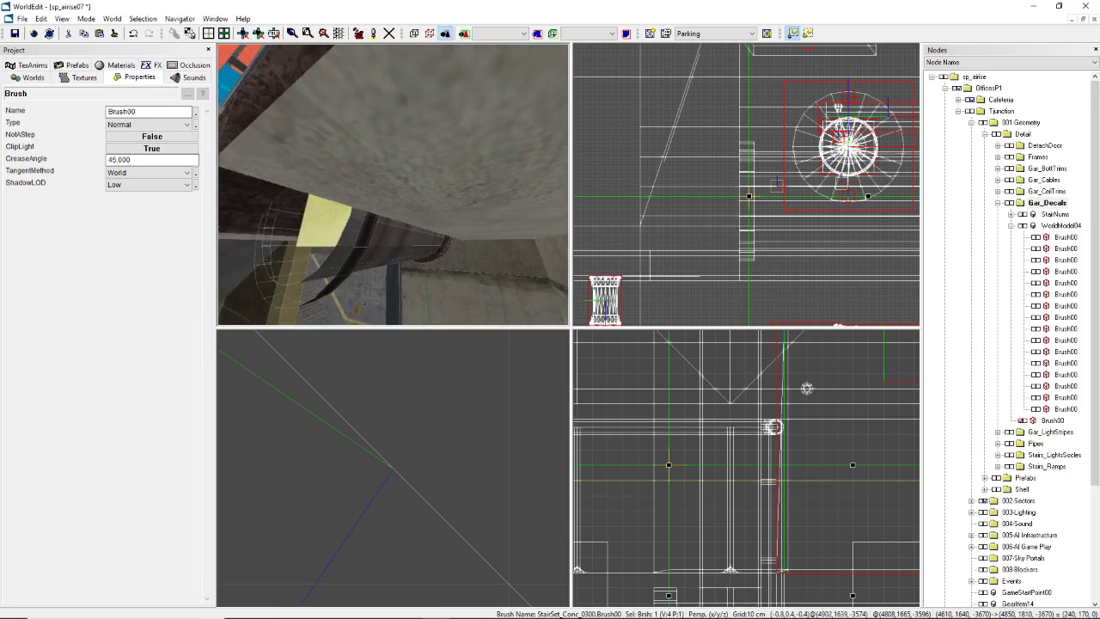
left_click_drag(434, 206, 434, 207)
scroll(765, 210, "down", 3)
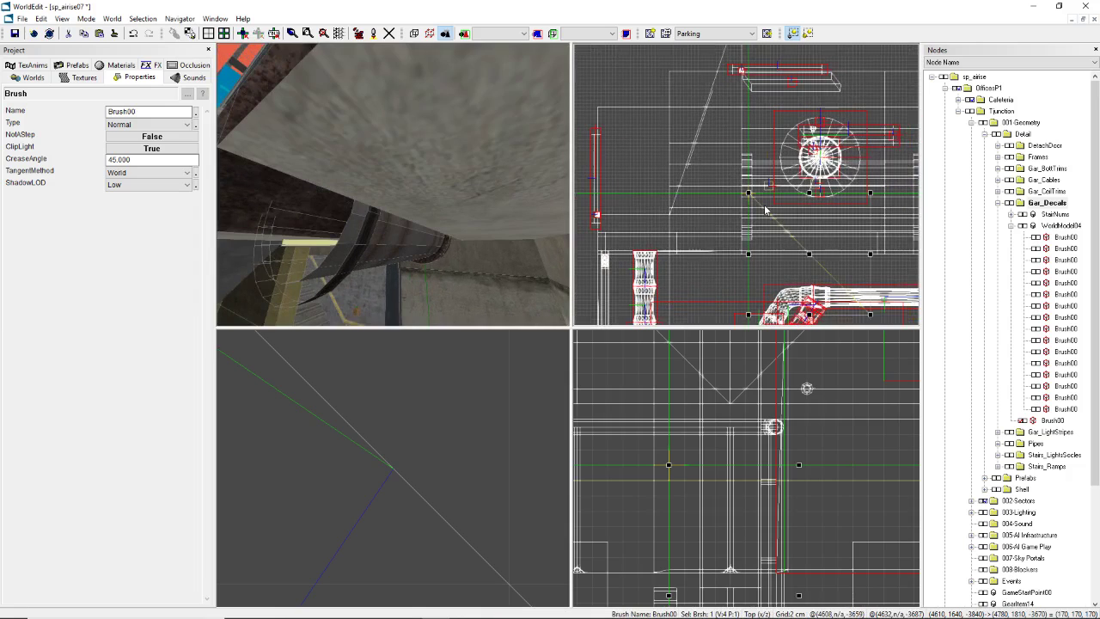
key("r")
scroll(733, 415, "down", 5)
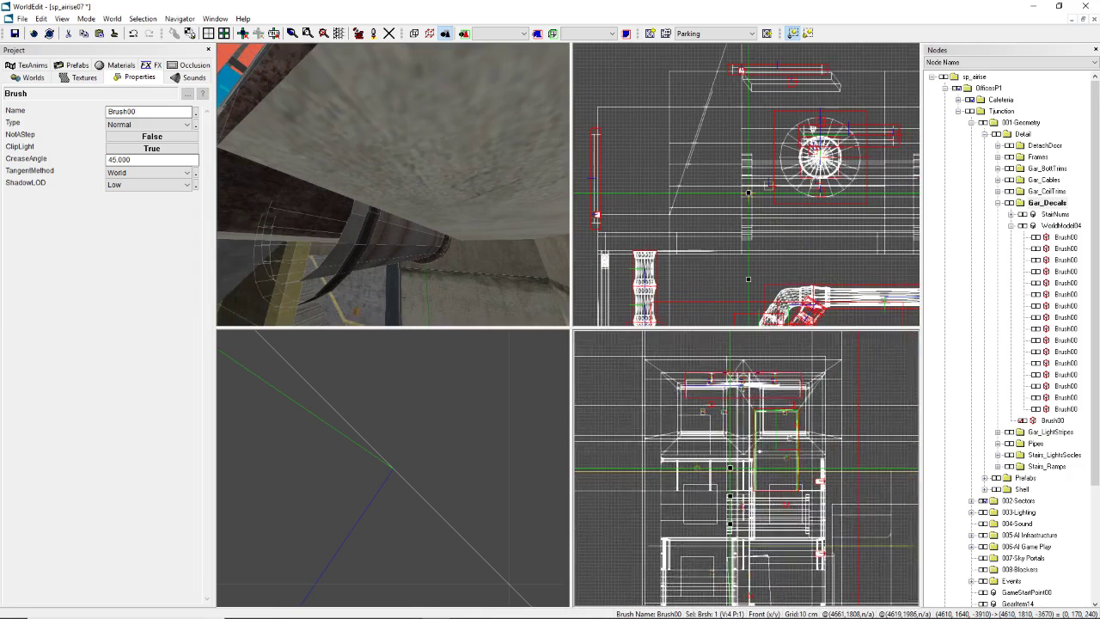
Step: Lower the decal brush by 240 cm to bring its bottom edge to height 1400
key("Down")
key("Down")
key("Down")
key("Down")
key("Down")
key("Down")
key("Down")
key("Down")
key("Down")
key("Down")
key("Down")
key("Down")
key("Down")
key("Down")
key("Down")
key("Down")
key("Down")
key("Down")
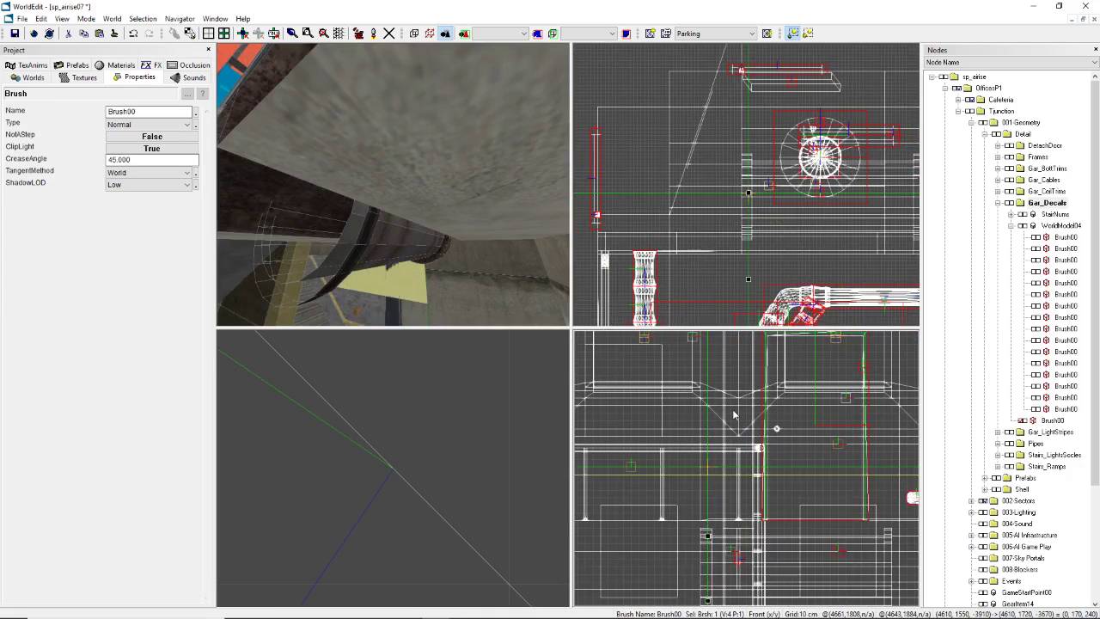
key("Down")
key("Down")
key("Down")
key("Down")
key("Down")
key("Down")
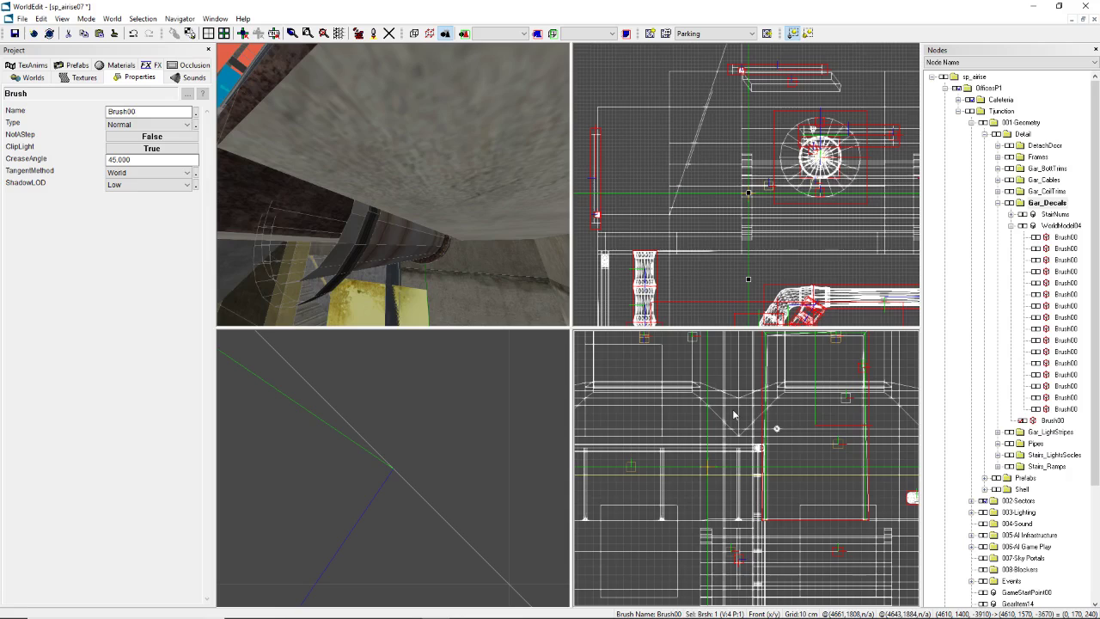
Step: Move the decal brush over the concrete wall behind the steel beam, nudging it close to the wall face at X 4601
mouse_move(445, 239)
right_mouse_down()
mouse_move(464, 263)
mouse_move(473, 248)
right_mouse_up()
scroll(680, 233, "up", 4)
scroll(722, 236, "down", 4)
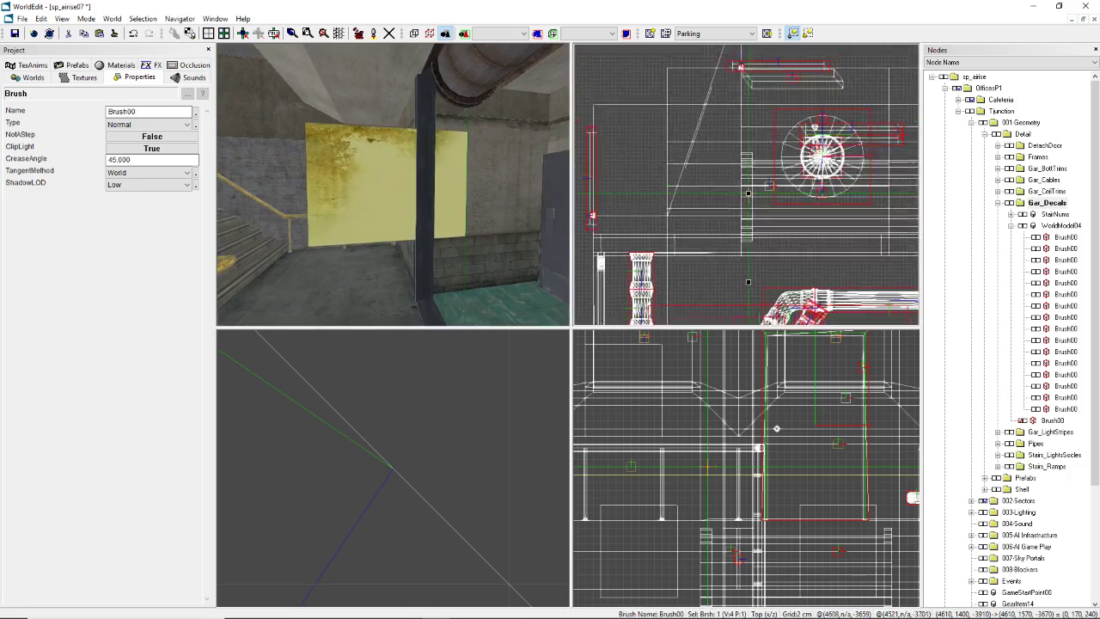
right_click_drag(763, 248, 767, 202)
scroll(752, 233, "up", 5)
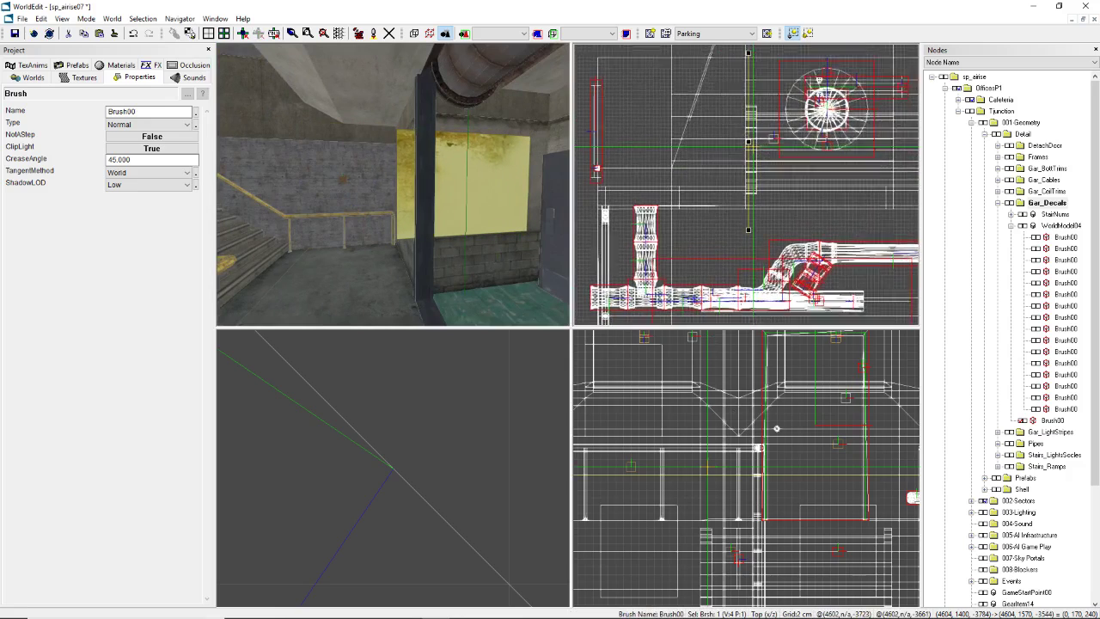
scroll(747, 193, "up", 3)
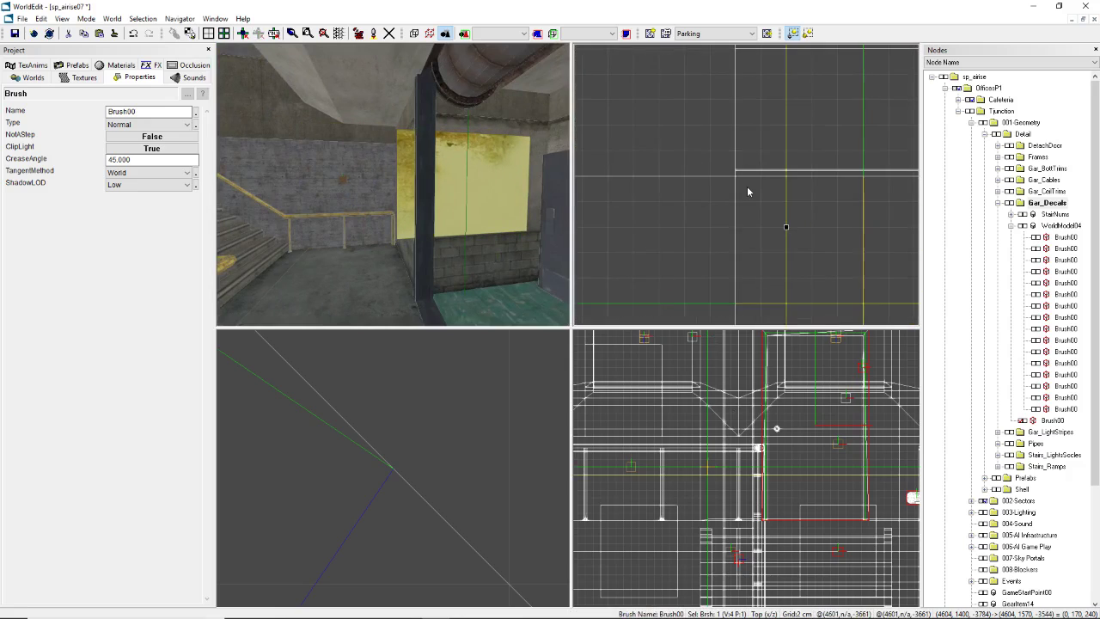
key("Left")
key("Left")
key("Left")
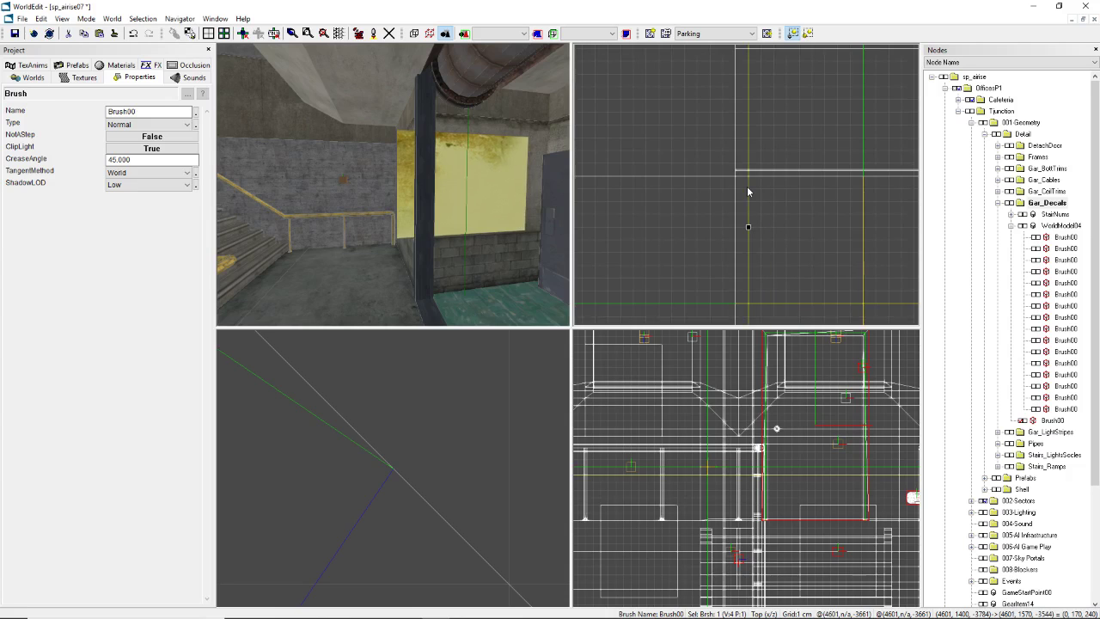
Step: Narrow the decal brush from both sides to a 70 cm wide strip
right_click_drag(507, 222, 532, 225)
mouse_move(394, 184)
right_mouse_down()
mouse_move(404, 233)
mouse_move(409, 193)
mouse_move(395, 185)
mouse_move(406, 196)
right_mouse_up()
scroll(746, 189, "down", 8)
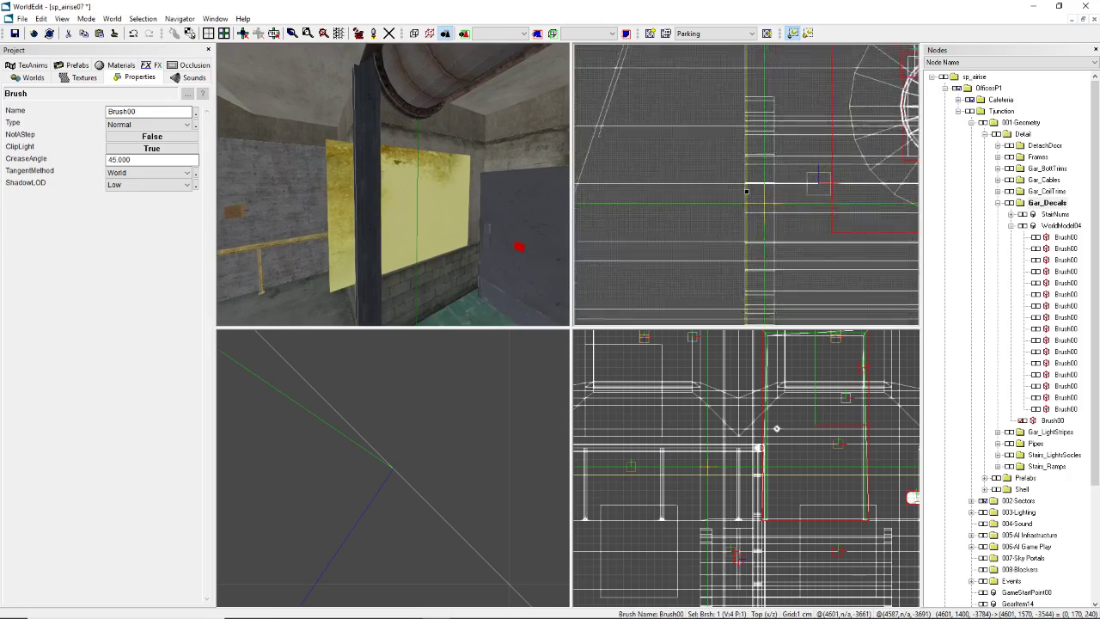
scroll(722, 499, "down", 7)
scroll(696, 523, "up", 3)
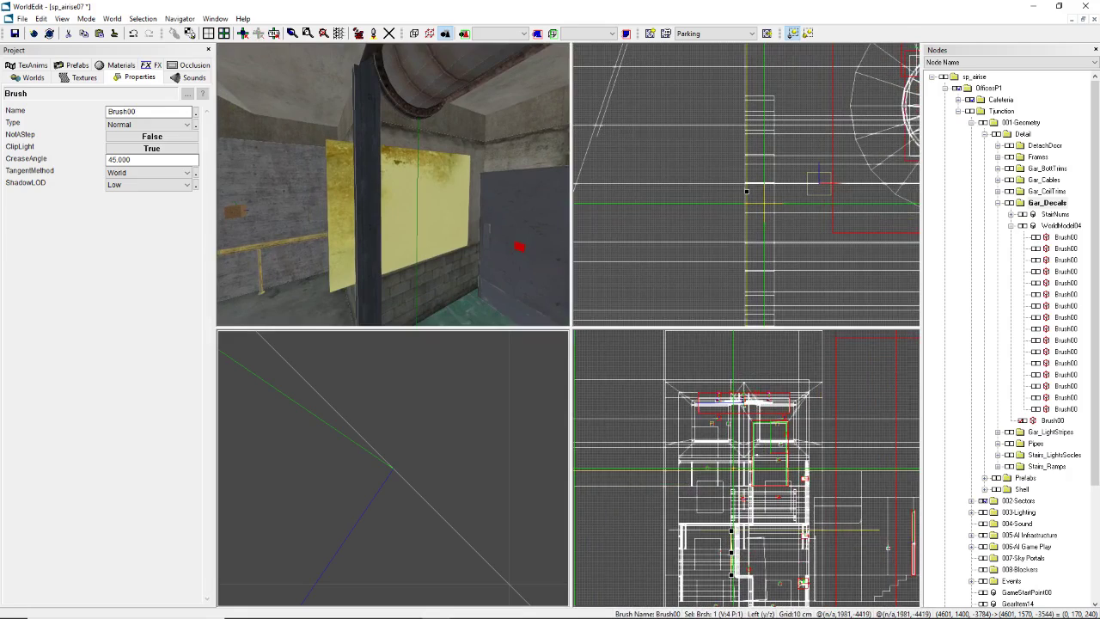
key("f")
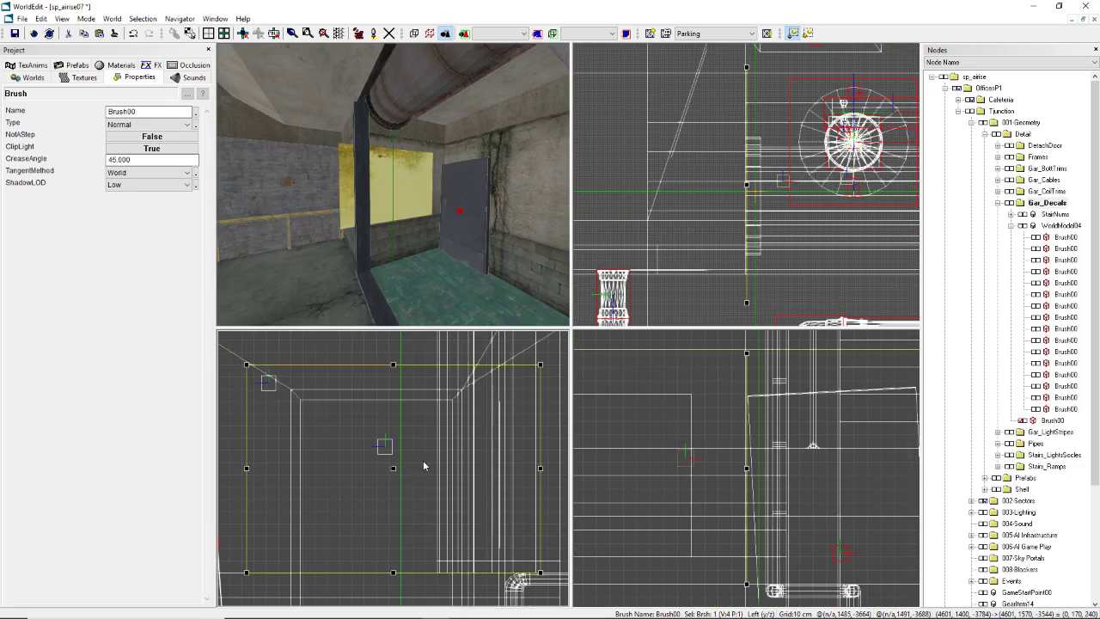
scroll(401, 459, "down", 2)
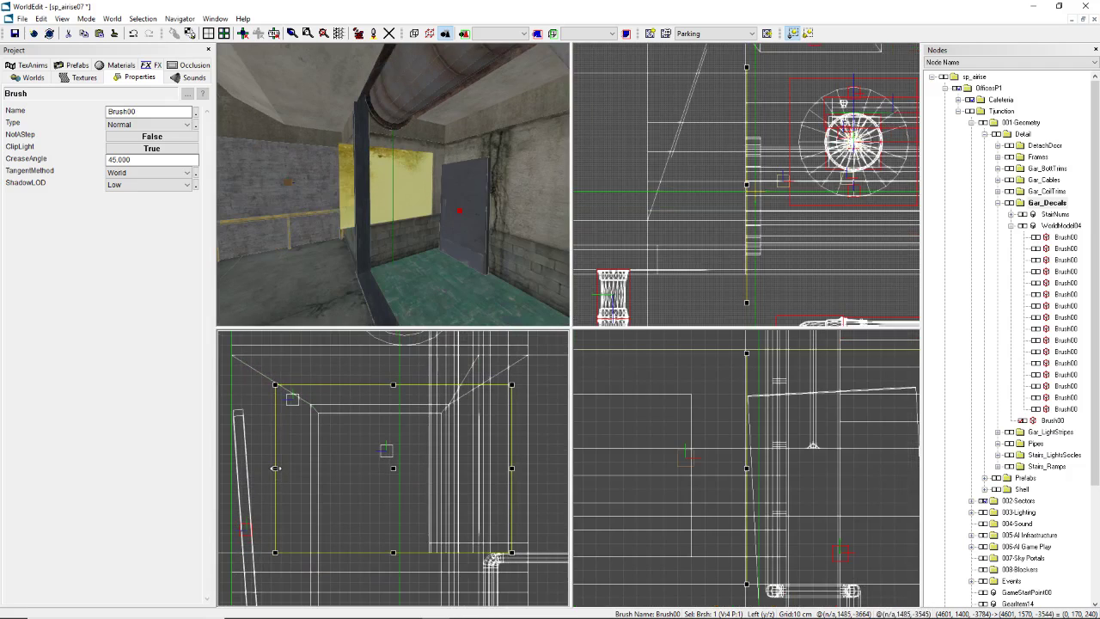
left_click_drag(275, 468, 360, 469)
left_click_drag(512, 468, 432, 468)
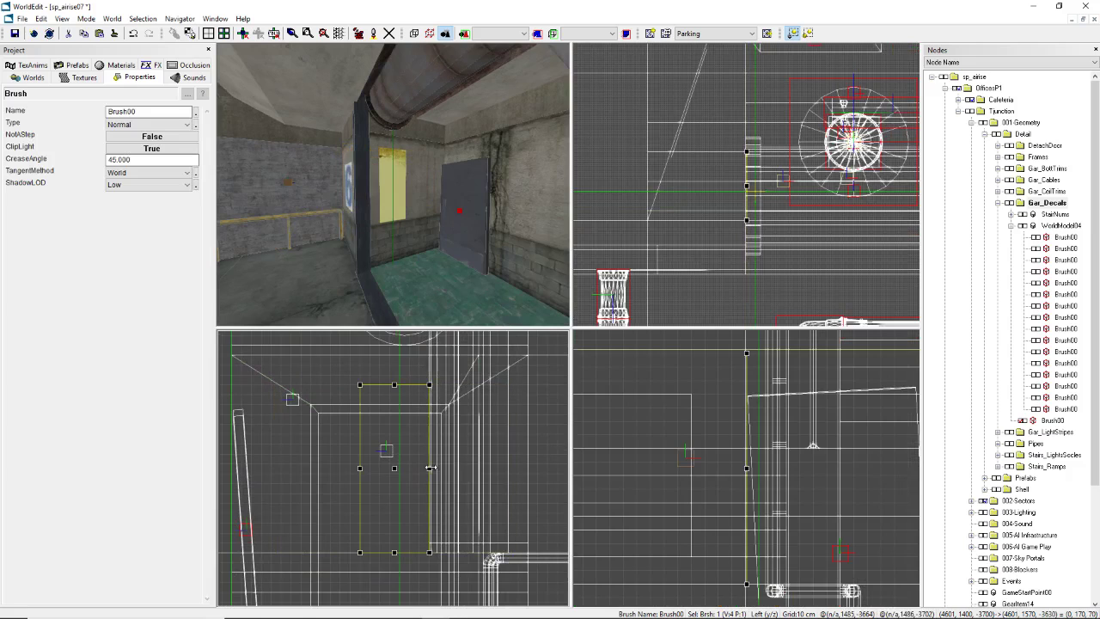
Step: Extend the decal strip upward to 250 cm tall and trim one side to make it 50 cm wide
left_click_drag(395, 386, 396, 357)
middle_click_drag(395, 360, 393, 457)
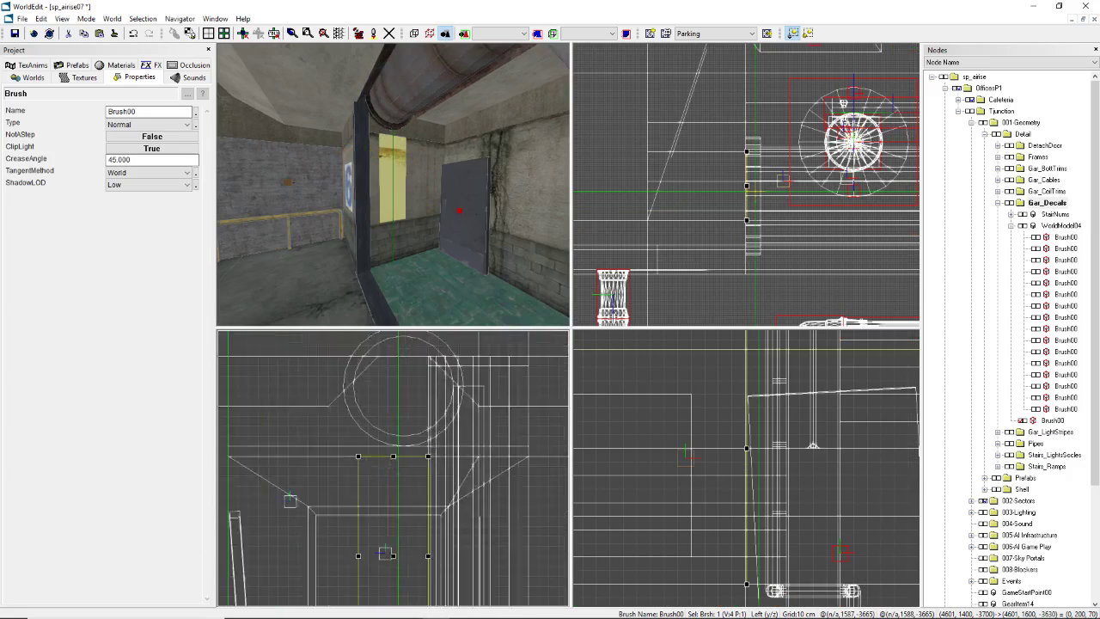
scroll(393, 457, "up", 2)
left_click_drag(392, 460, 396, 375)
scroll(396, 374, "down", 1)
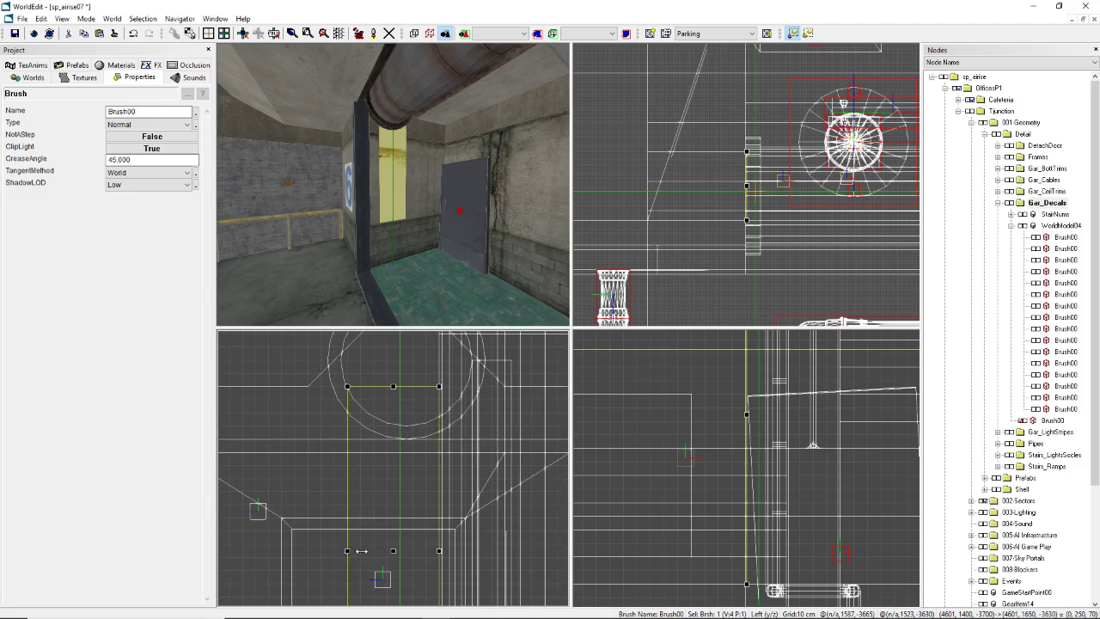
left_click_drag(361, 551, 388, 551)
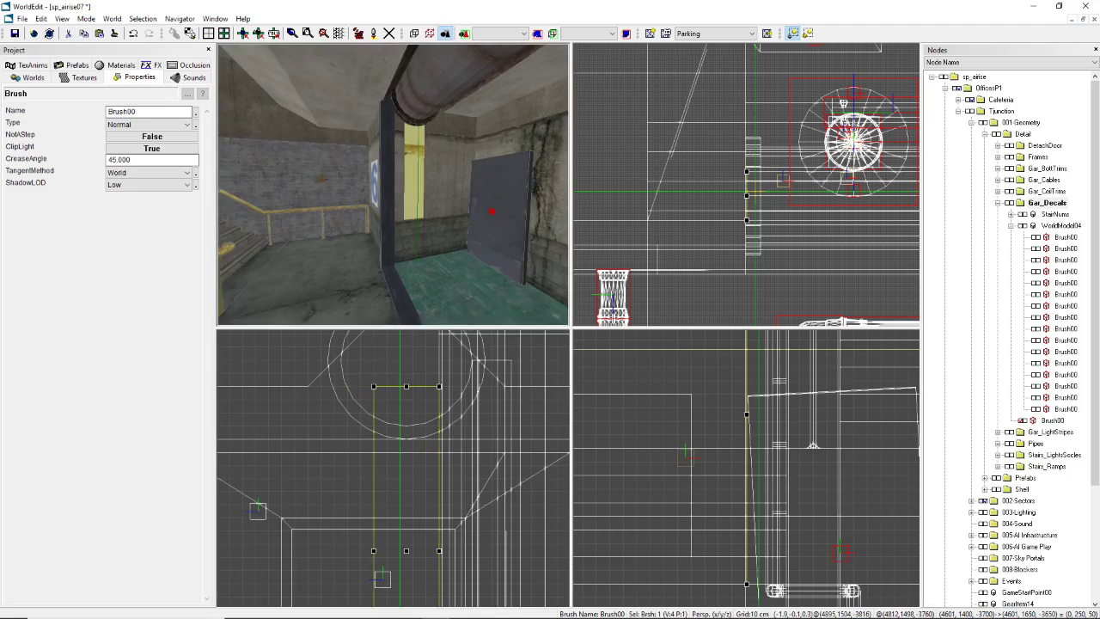
Step: Make the decal strip's own material the active one and show it in the material library
mouse_move(432, 197)
right_mouse_down()
mouse_move(456, 197)
mouse_move(387, 186)
right_mouse_up()
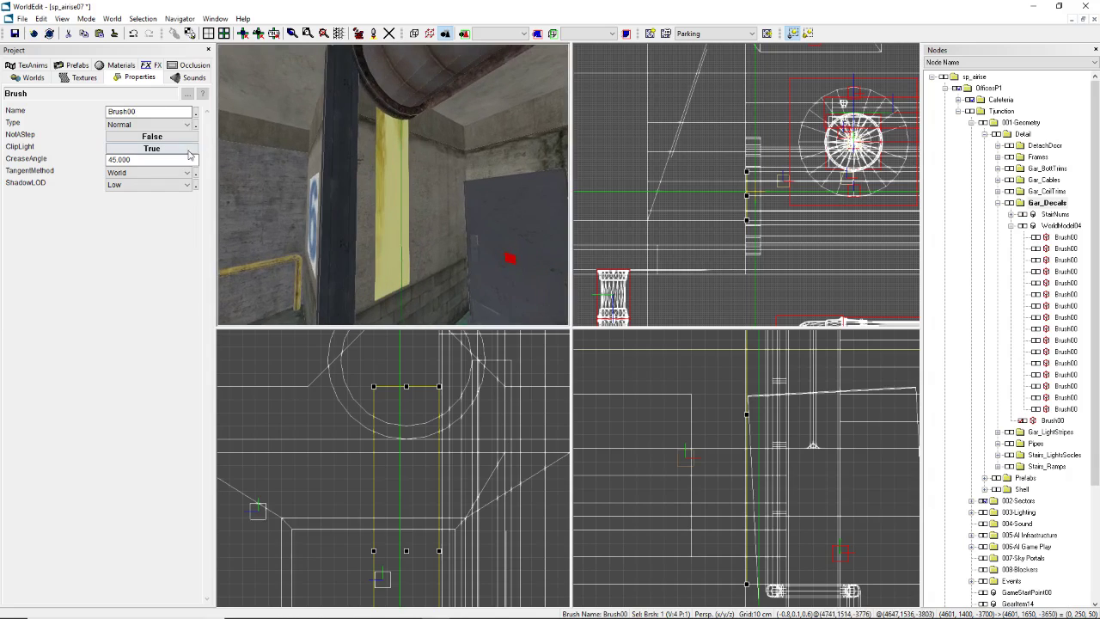
right_click(376, 184)
mouse_move(405, 233)
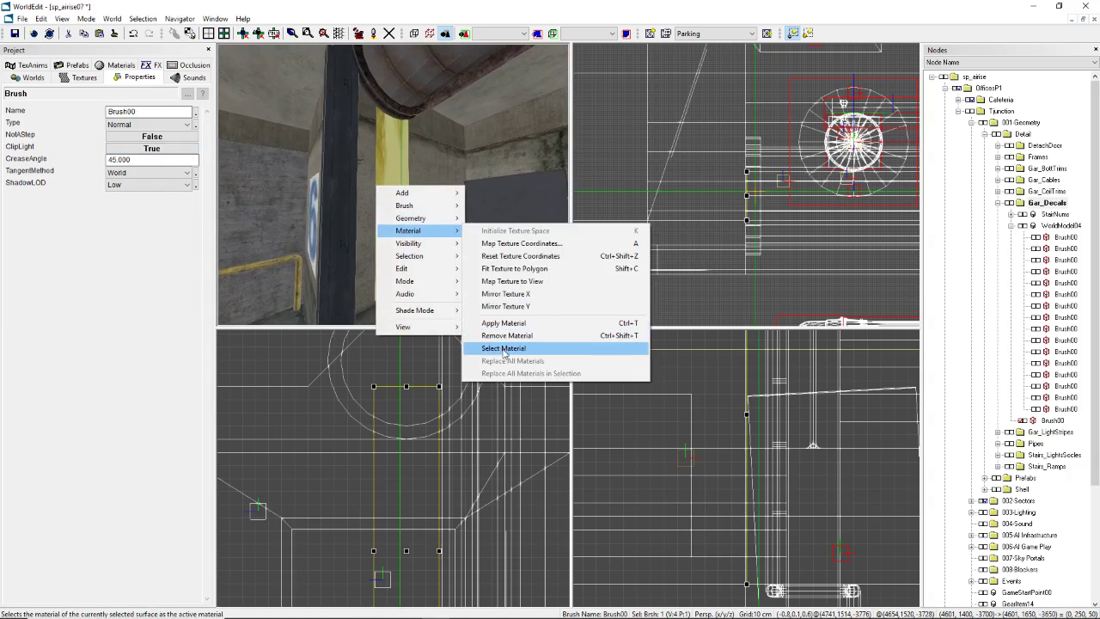
left_click(528, 347)
left_click(75, 78)
Step: Examine the dirt, rust and leak decal materials in the material folder, from 001 through Dirt39
key("Up")
key("Up")
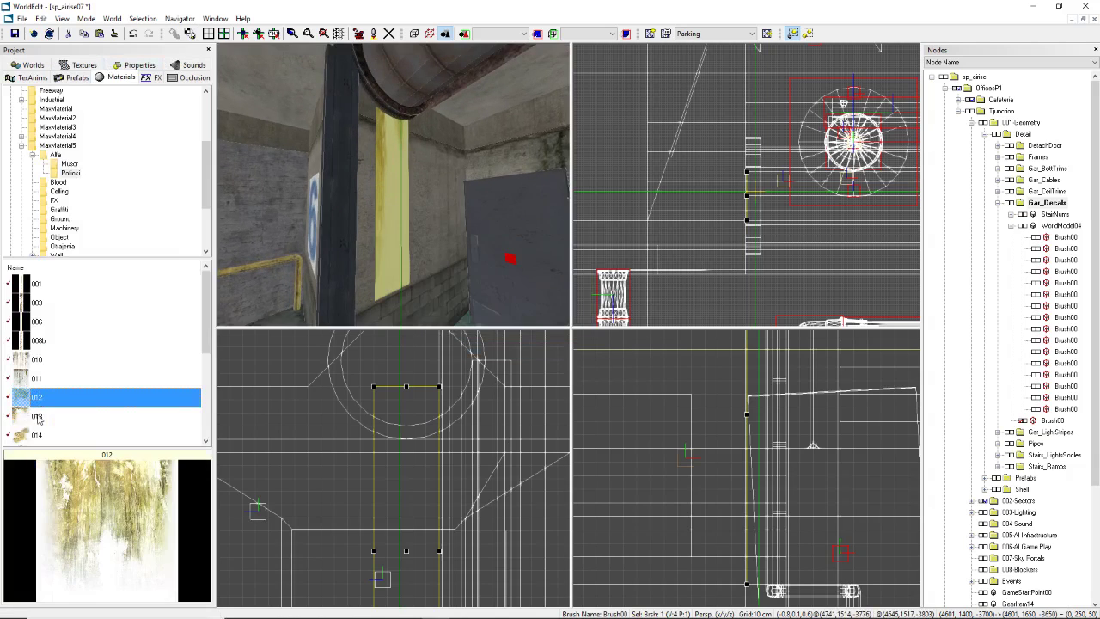
left_click(133, 400)
key("Down")
key("Down")
key("Down")
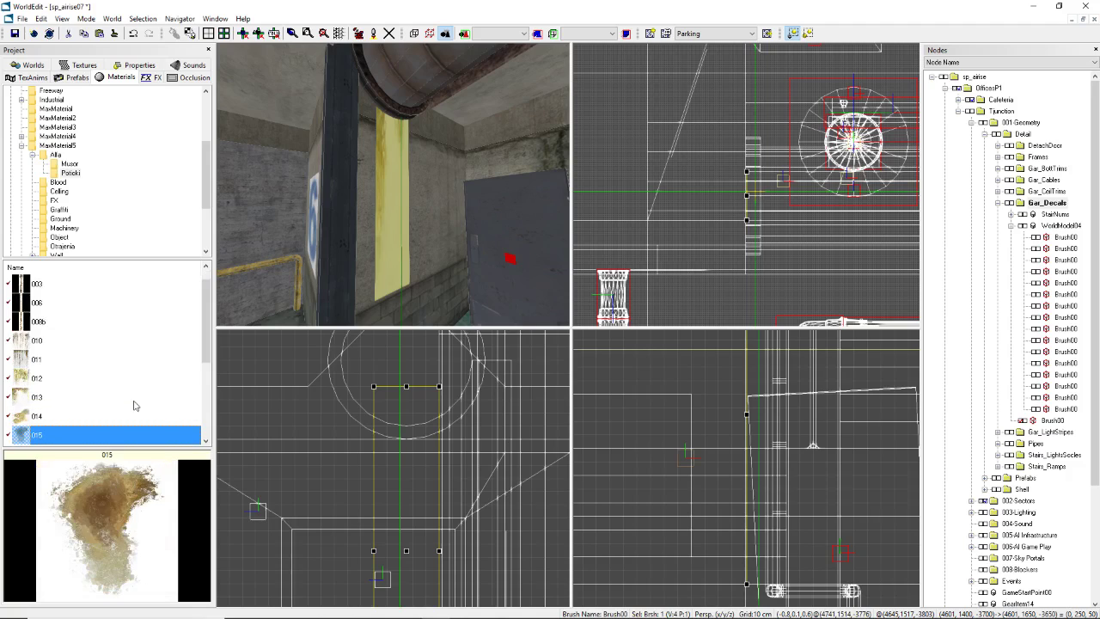
key("Down")
key("Down")
key("Down")
key("Down")
key("Down")
key("Down")
key("Down")
key("Down")
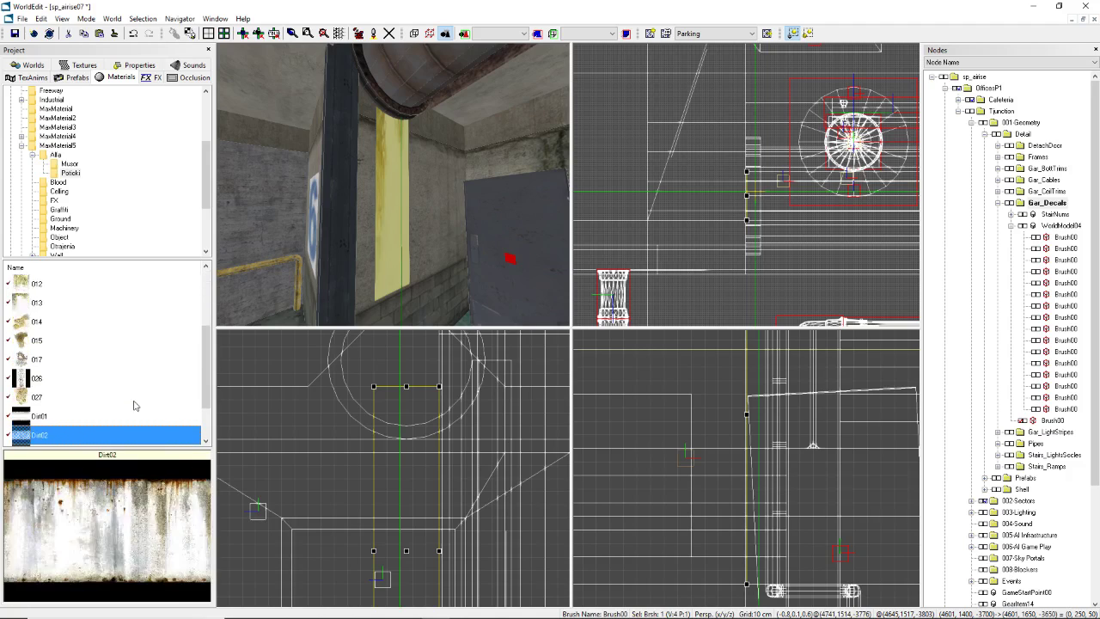
key("Up")
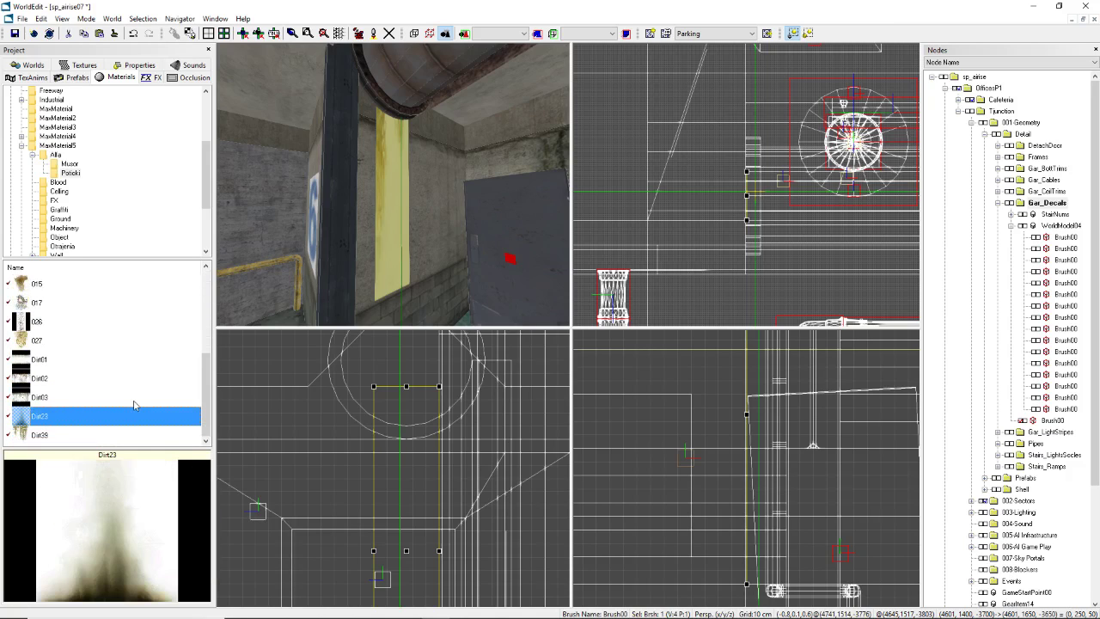
key("Down")
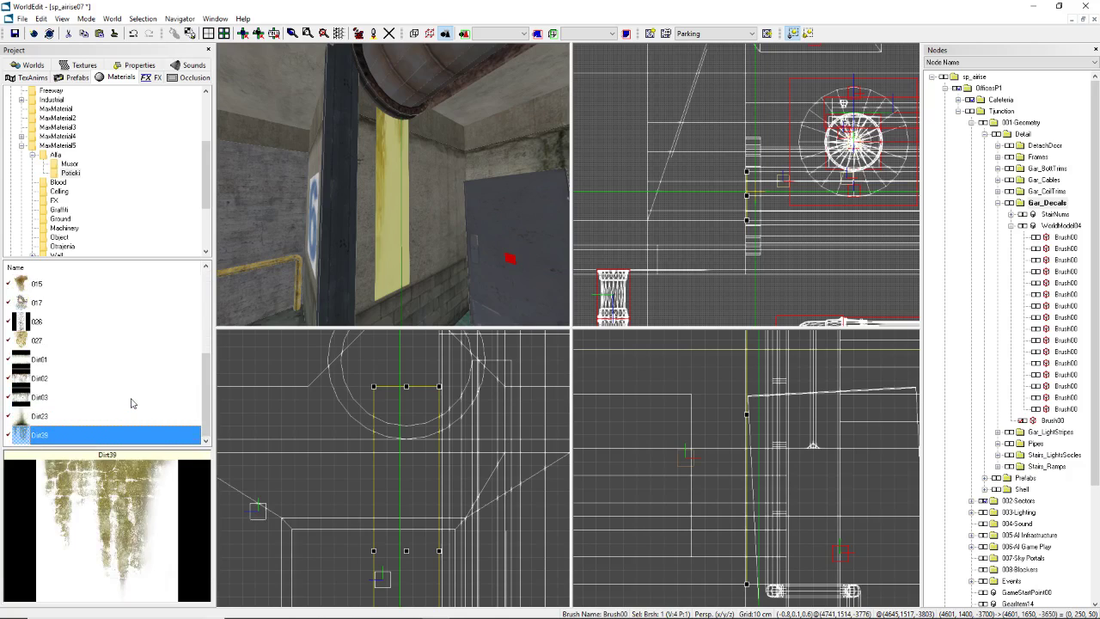
key("Up")
key("Up")
key("Up")
key("Up")
key("Up")
key("Up")
key("Up")
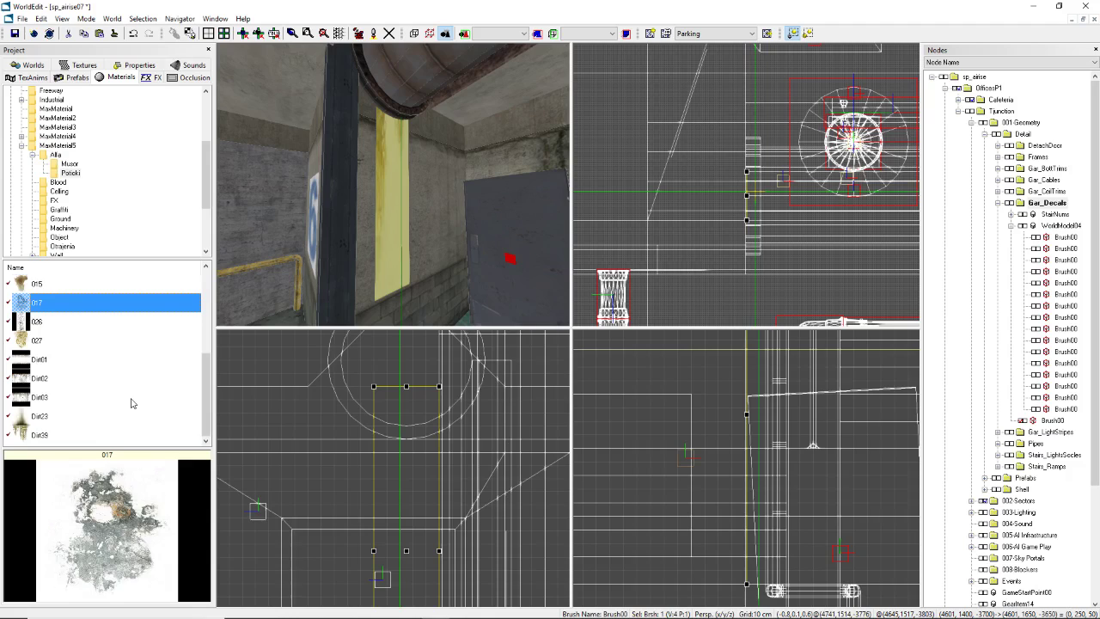
key("Up")
key("Up")
key("Up")
key("Up")
key("Up")
key("Up")
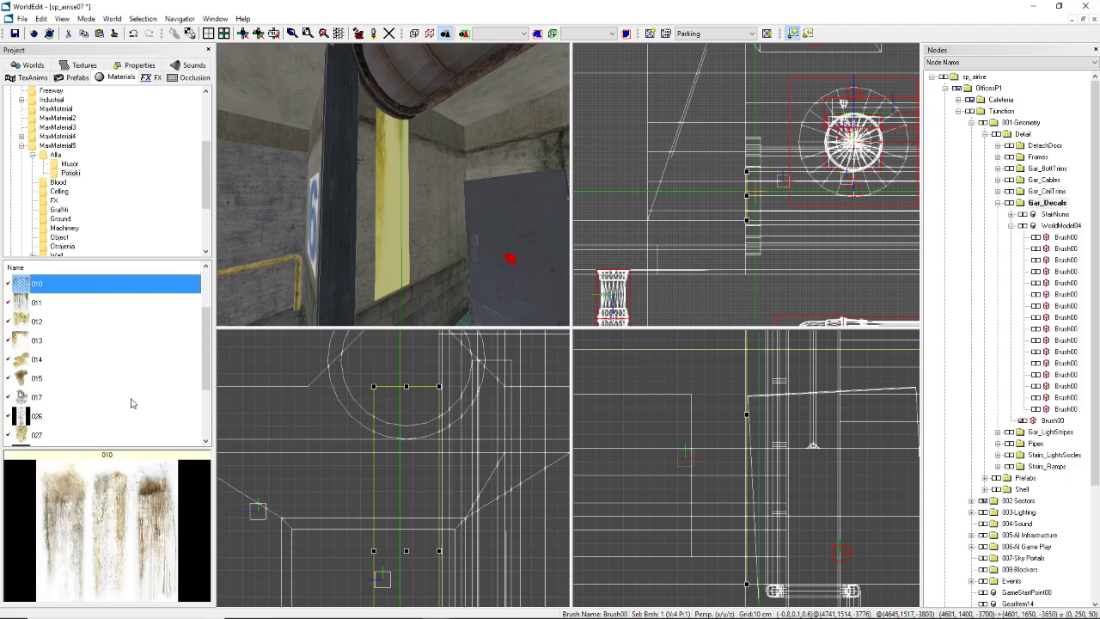
key("Up")
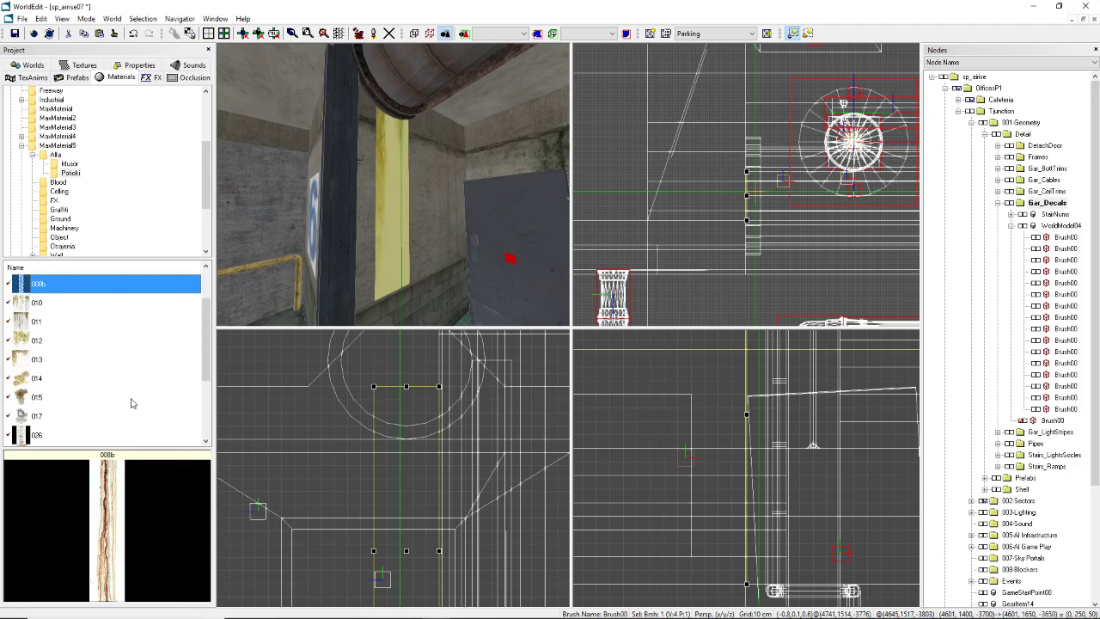
key("Up")
key("Up")
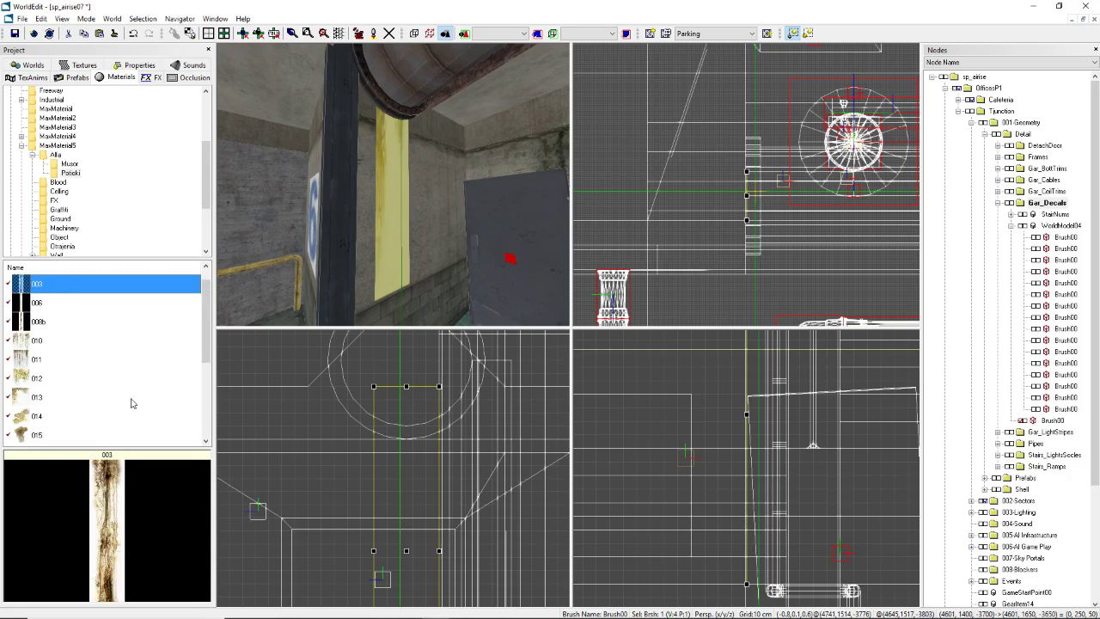
key("Up")
key("Down")
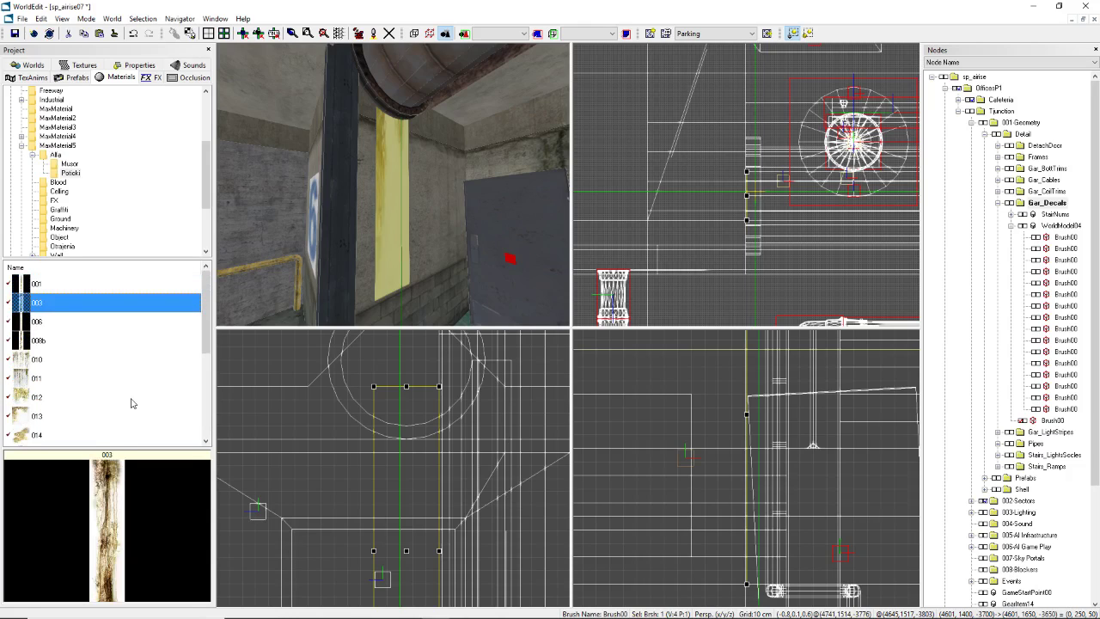
key("Up")
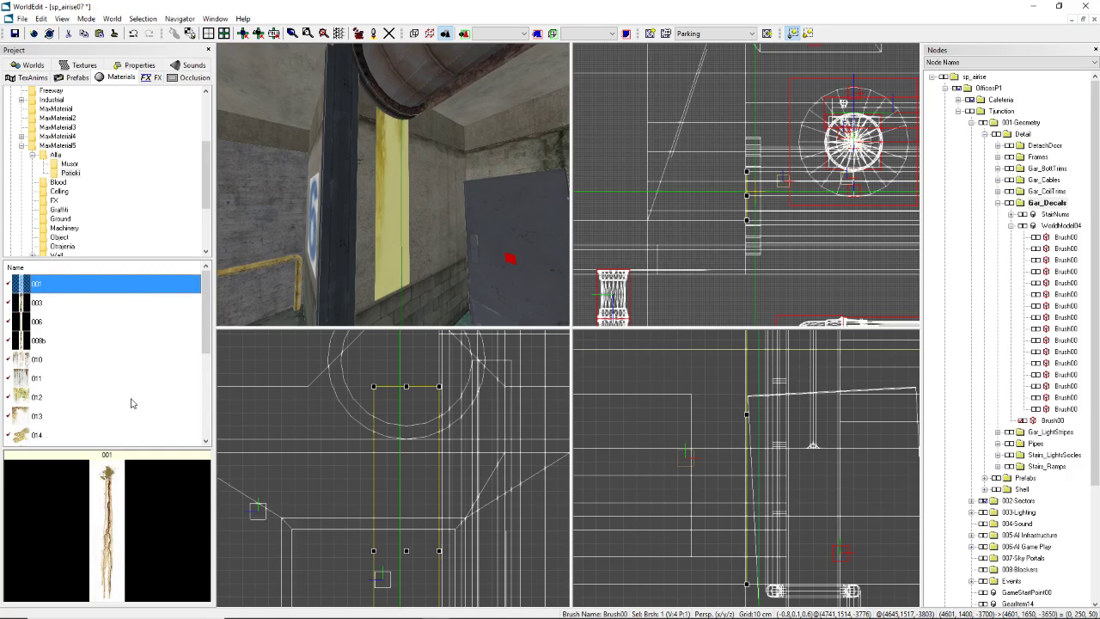
key("Down")
key("Down")
key("Down")
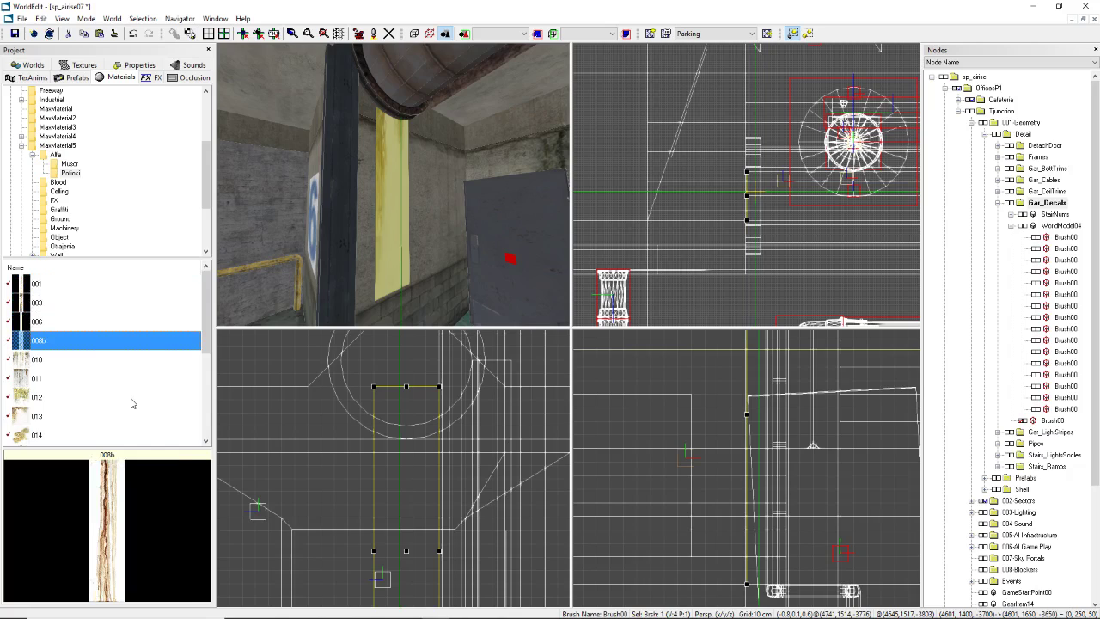
key("Down")
key("Down")
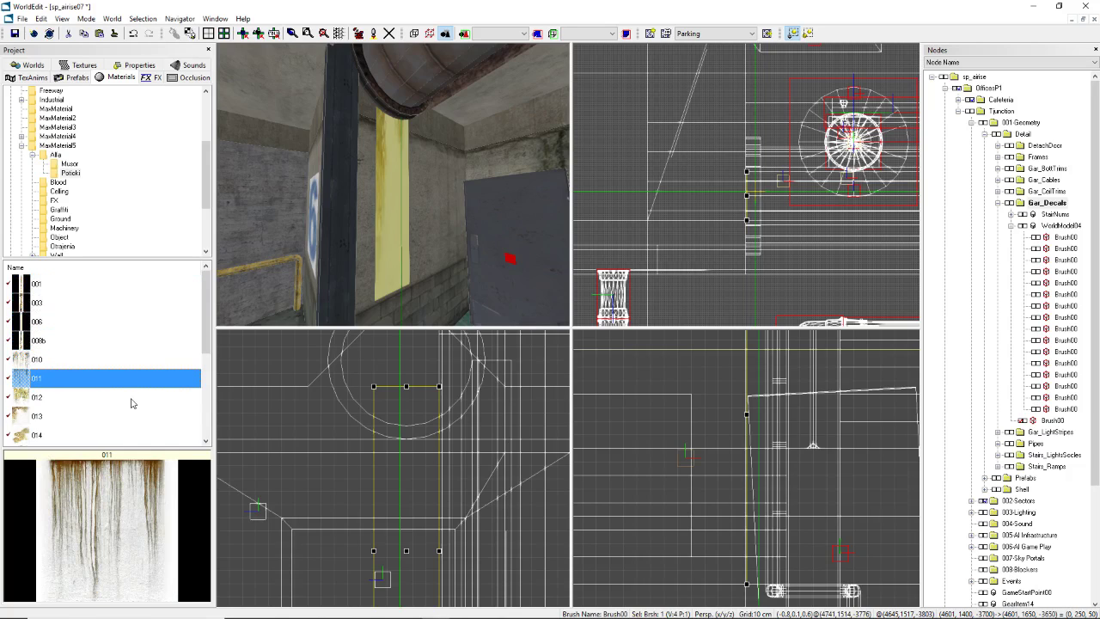
key("Down")
key("Down")
key("Down")
key("Down")
key("Down")
key("Down")
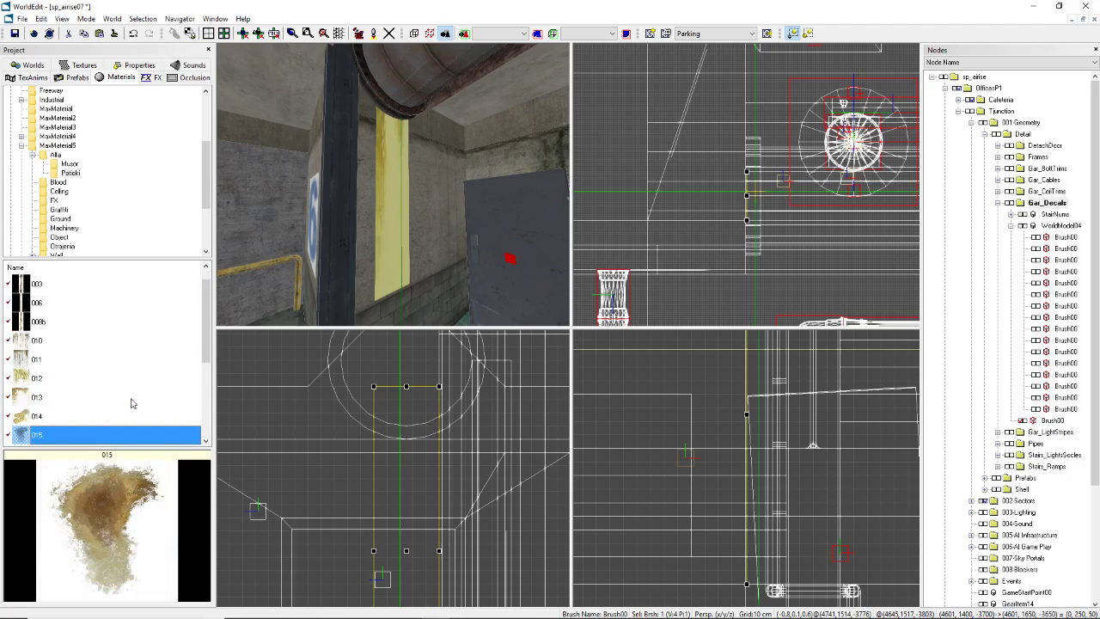
key("Down")
key("Down")
key("Down")
key("Down")
key("Down")
key("Down")
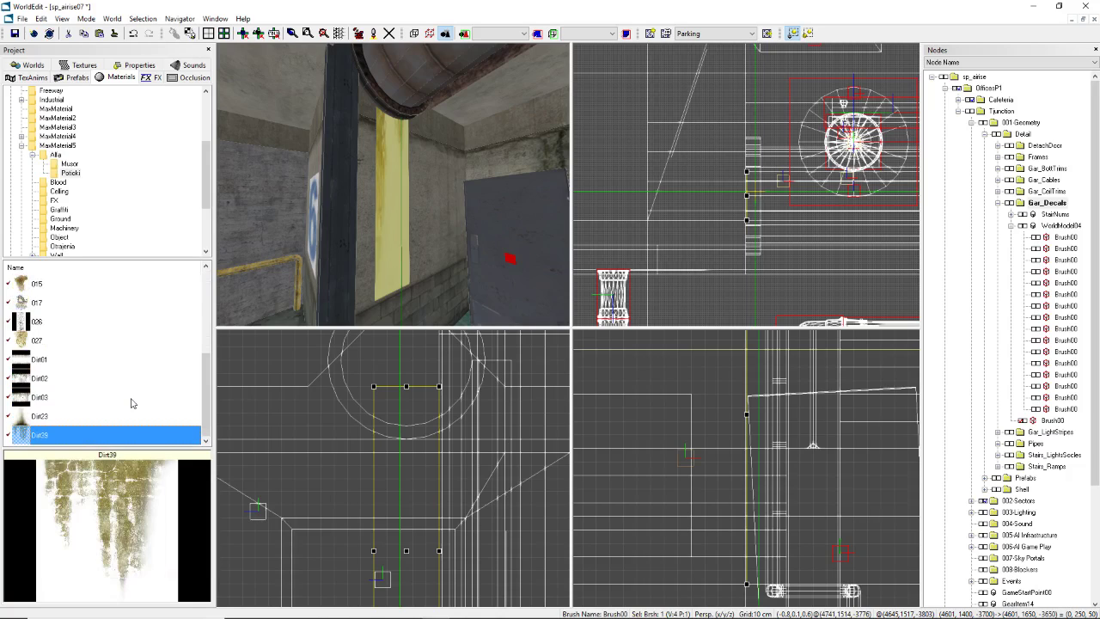
Step: Choose leak material 010 and apply it to the decal strip behind the steel beam
key("Up")
key("Up")
key("Up")
key("Up")
key("Up")
key("Up")
key("Up")
key("Up")
key("Up")
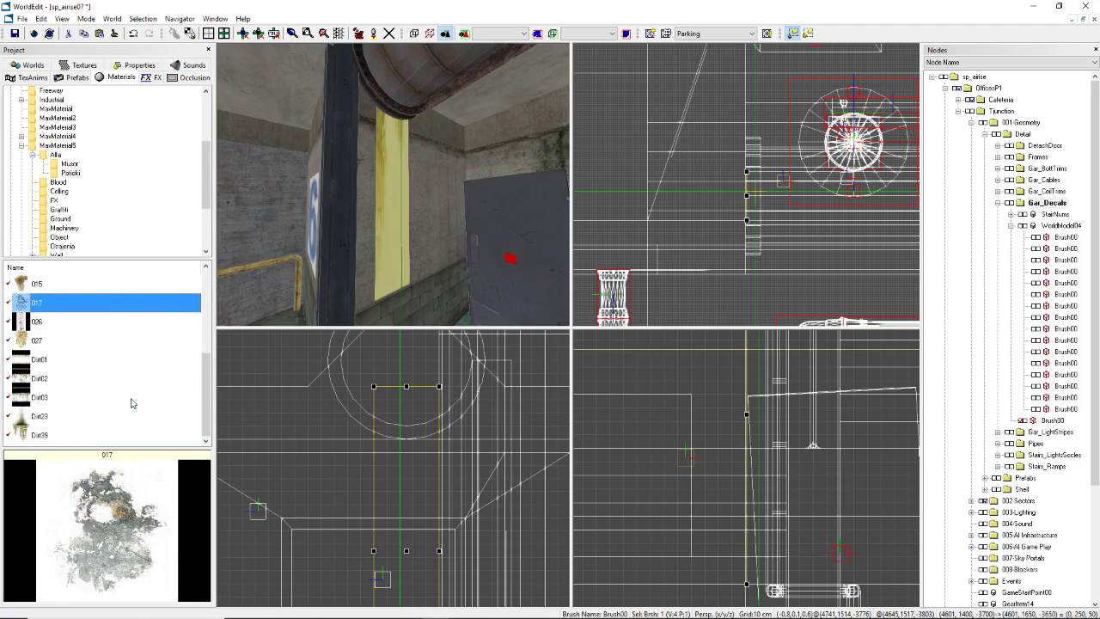
key("Up")
key("Up")
key("Up")
key("Up")
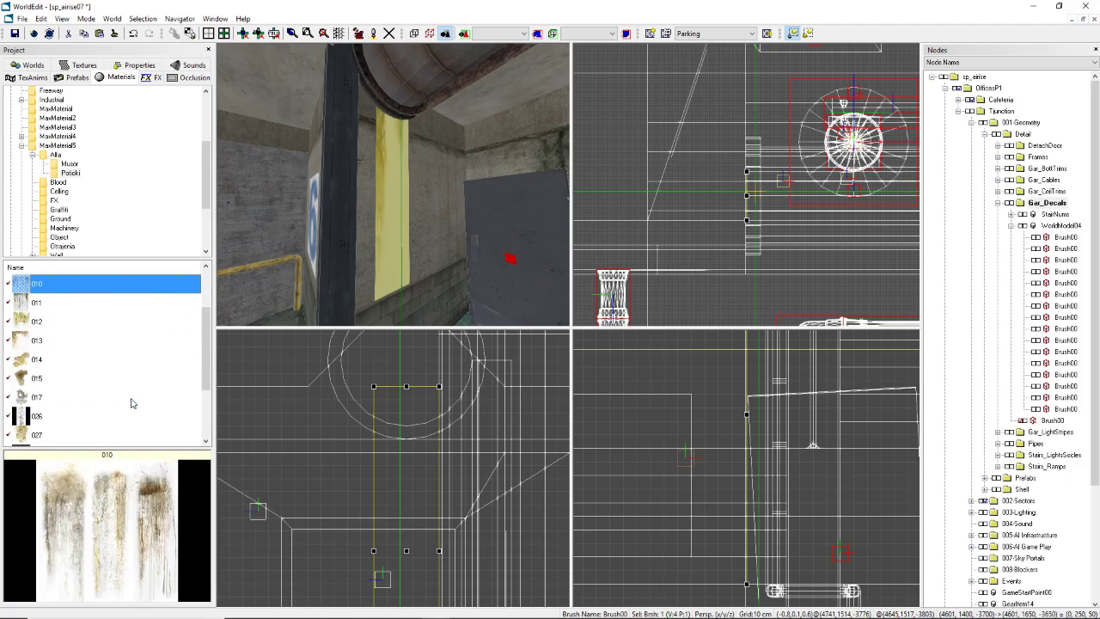
key("Down")
key("Up")
right_click_drag(451, 225, 453, 231)
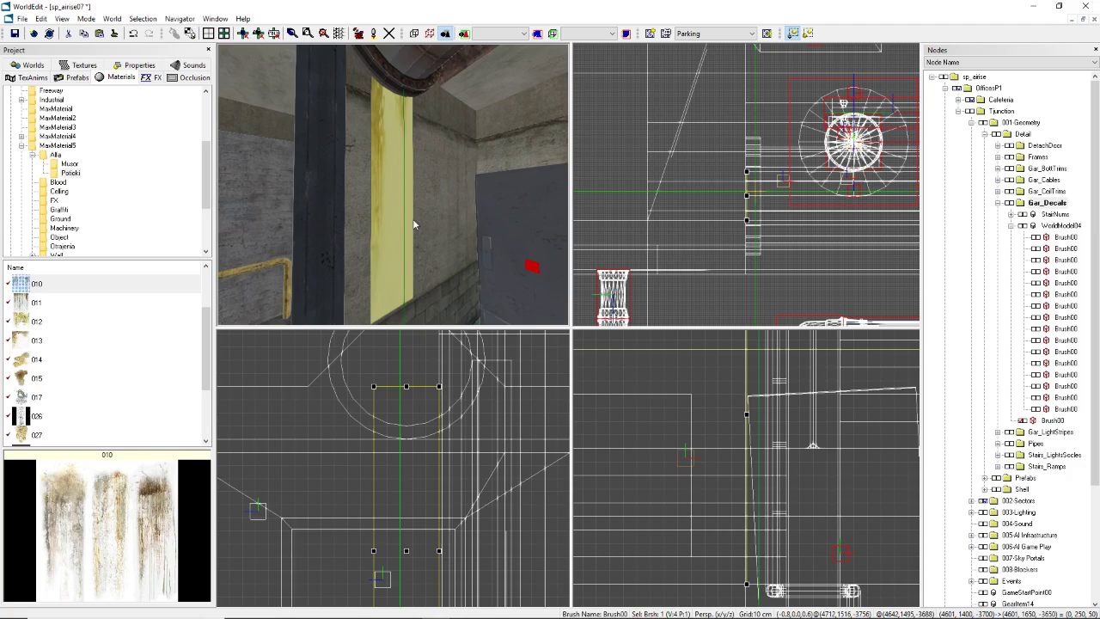
key("ctrl+t")
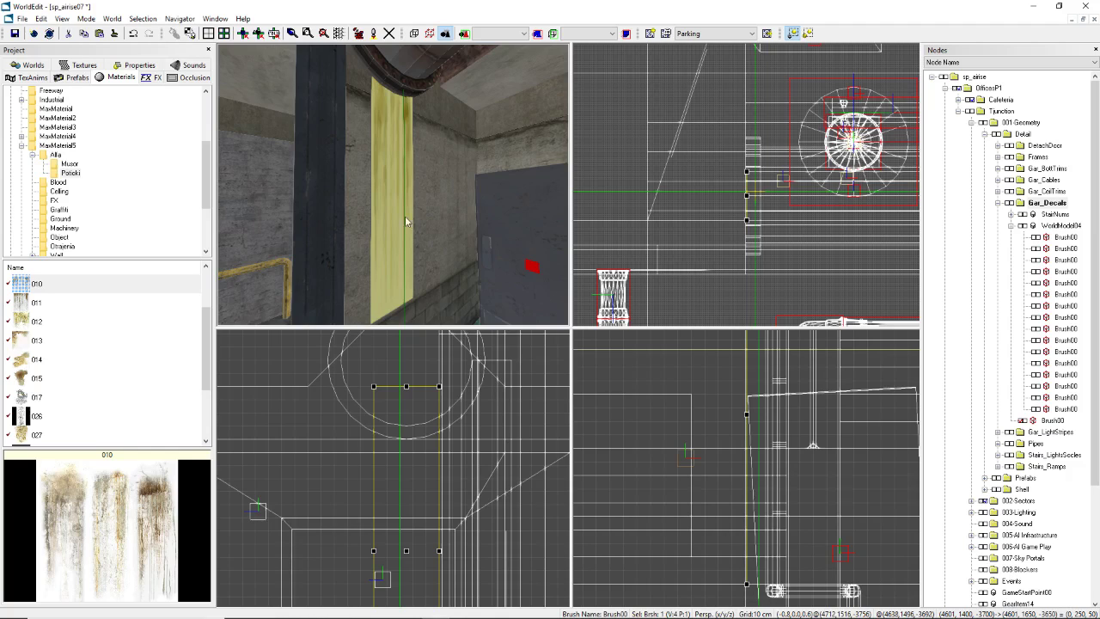
Step: Switch to brush editing and remap material 010 on the decal strip without the vertical stretching
right_click_drag(394, 208, 393, 211)
left_click_drag(402, 209, 402, 209)
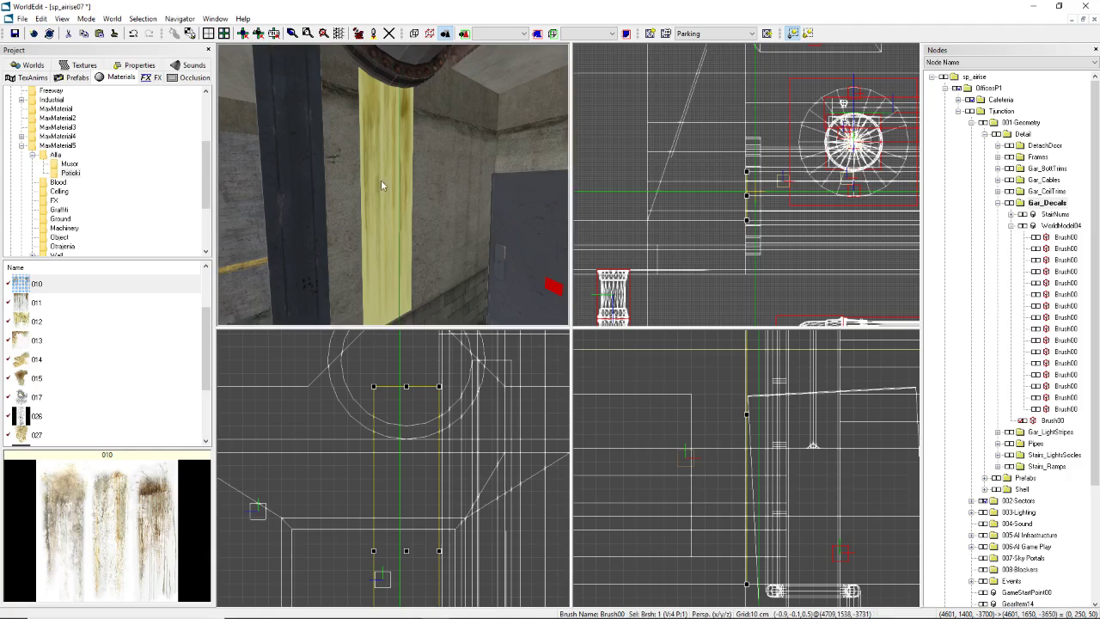
left_click_drag(381, 179, 381, 180)
key("b")
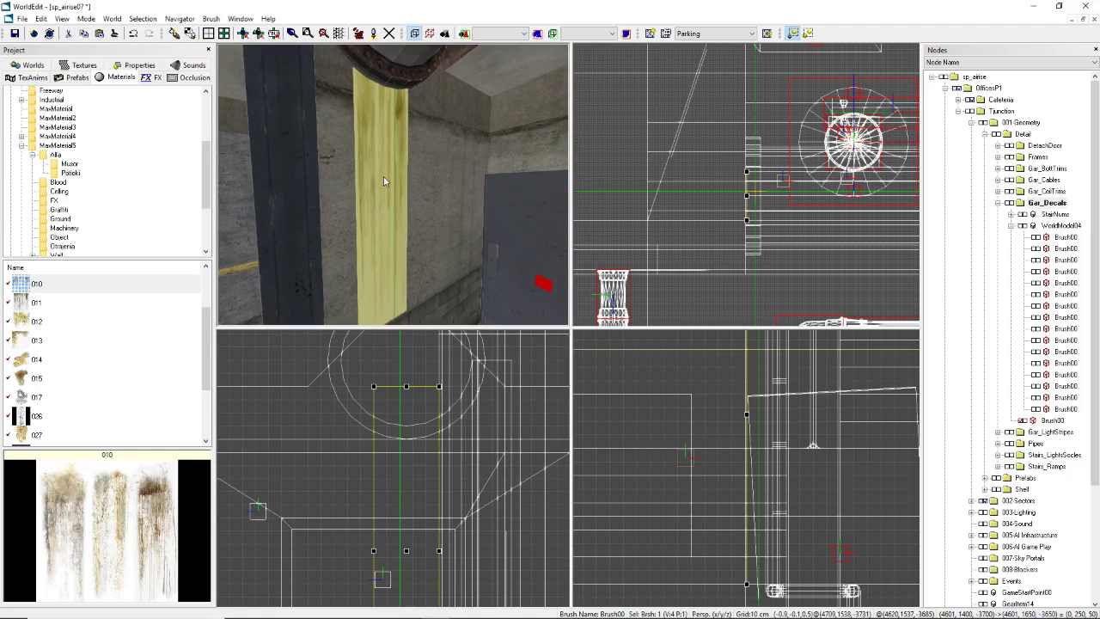
key("ctrl+t")
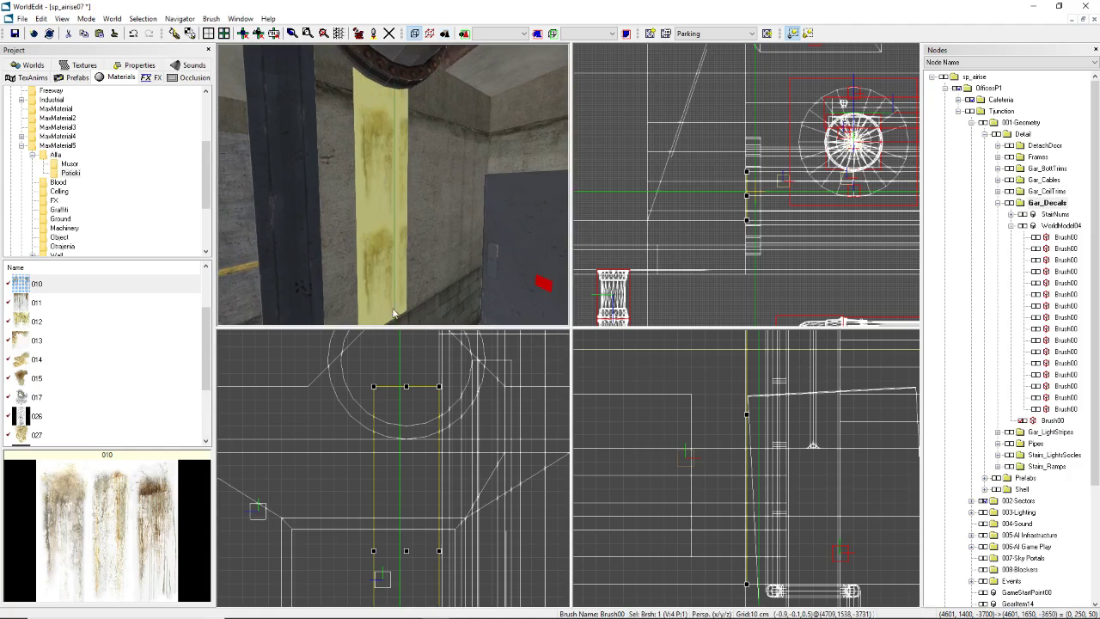
Step: Extend the decal strip downward to 330 cm tall and widen it on both sides to 70 cm
scroll(407, 408, "down", 5)
scroll(408, 408, "up", 2)
middle_click_drag(400, 258, 388, 309)
scroll(395, 469, "down", 1)
middle_click_drag(394, 469, 396, 364)
scroll(396, 472, "up", 2)
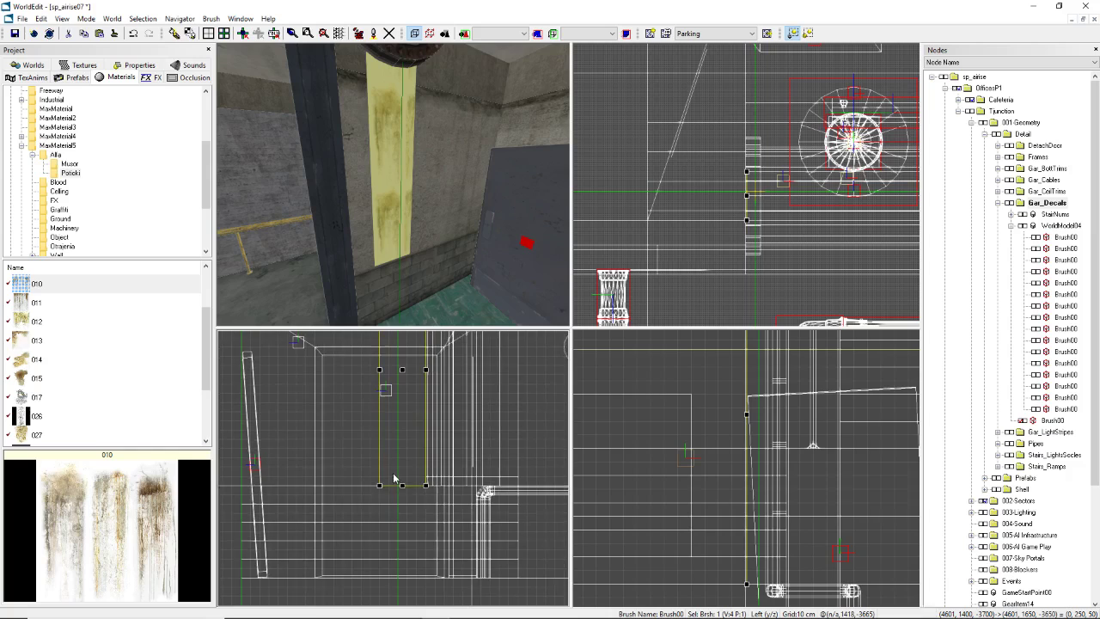
left_click_drag(400, 487, 400, 560)
mouse_move(420, 240)
middle_mouse_down()
mouse_move(388, 168)
mouse_move(402, 190)
middle_mouse_up()
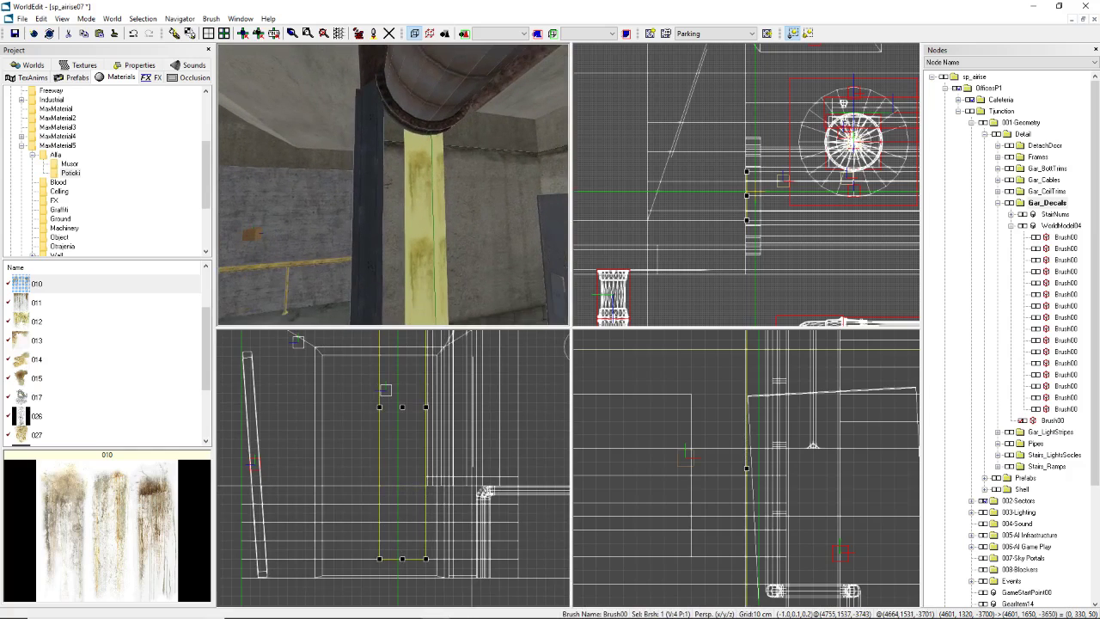
left_click_drag(426, 407, 370, 407)
right_click_drag(423, 238, 391, 189)
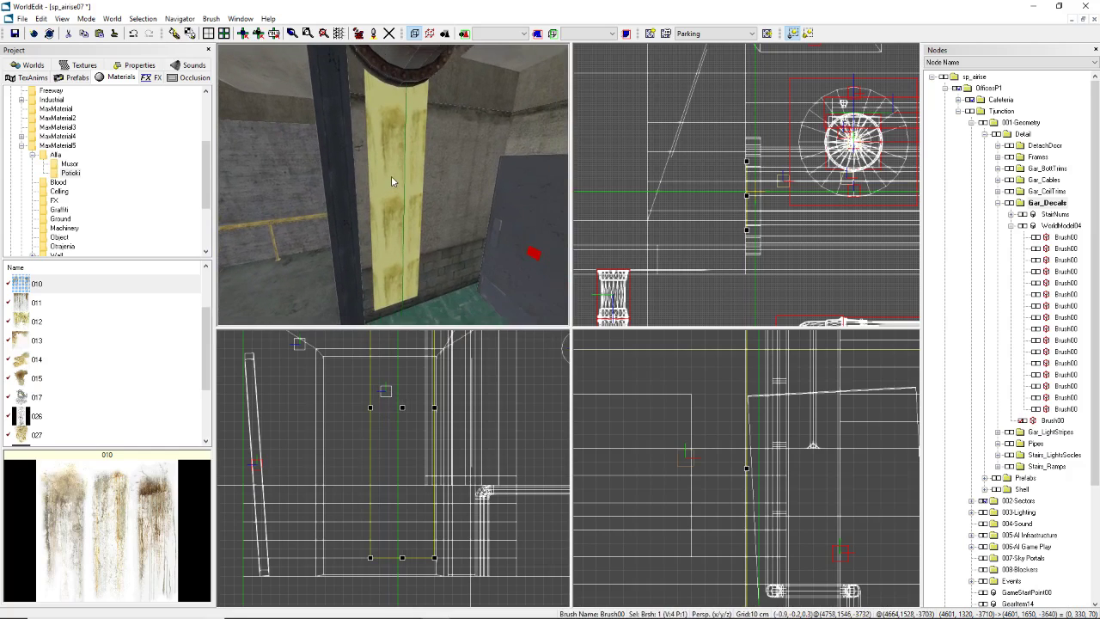
Step: Switch to geometry editing and adjust material 010 on the decal face, stretching the streaks vertically and shifting them downward
key("g")
left_click_drag(397, 177, 396, 179)
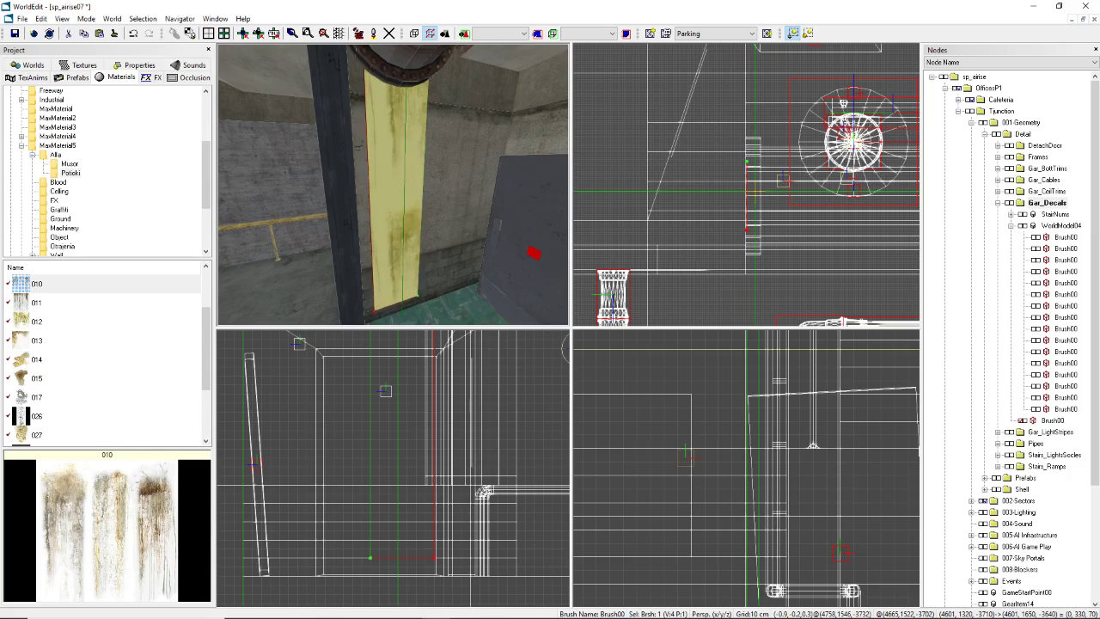
left_click_drag(397, 180, 396, 179)
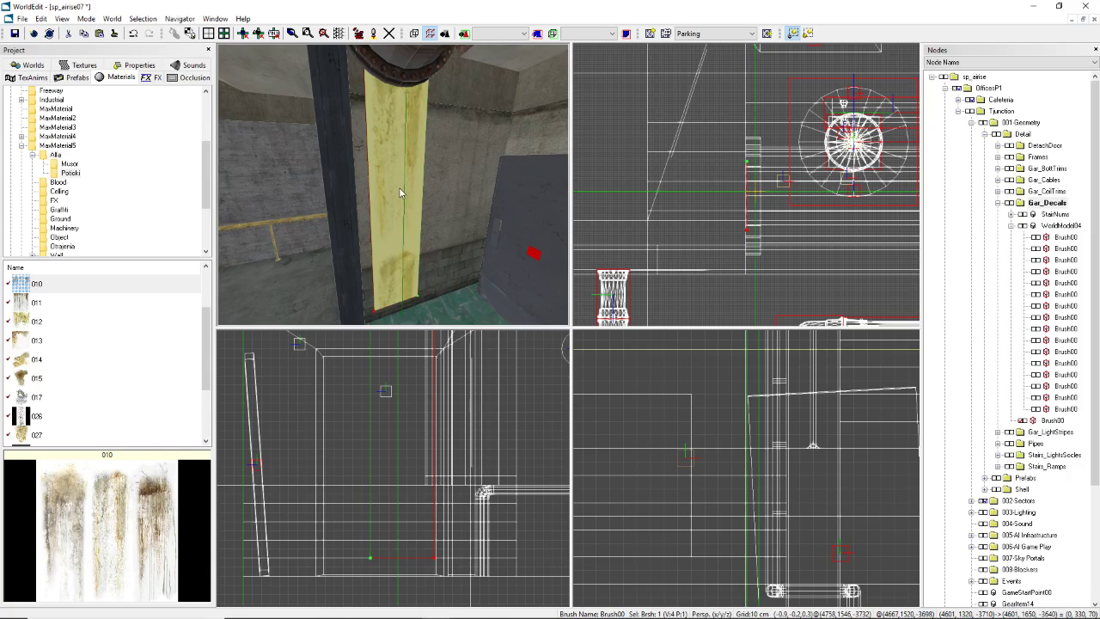
Step: Return to brush editing and raise the decal's bottom edge to height 1420, making the strip 230 cm tall
left_click(368, 461)
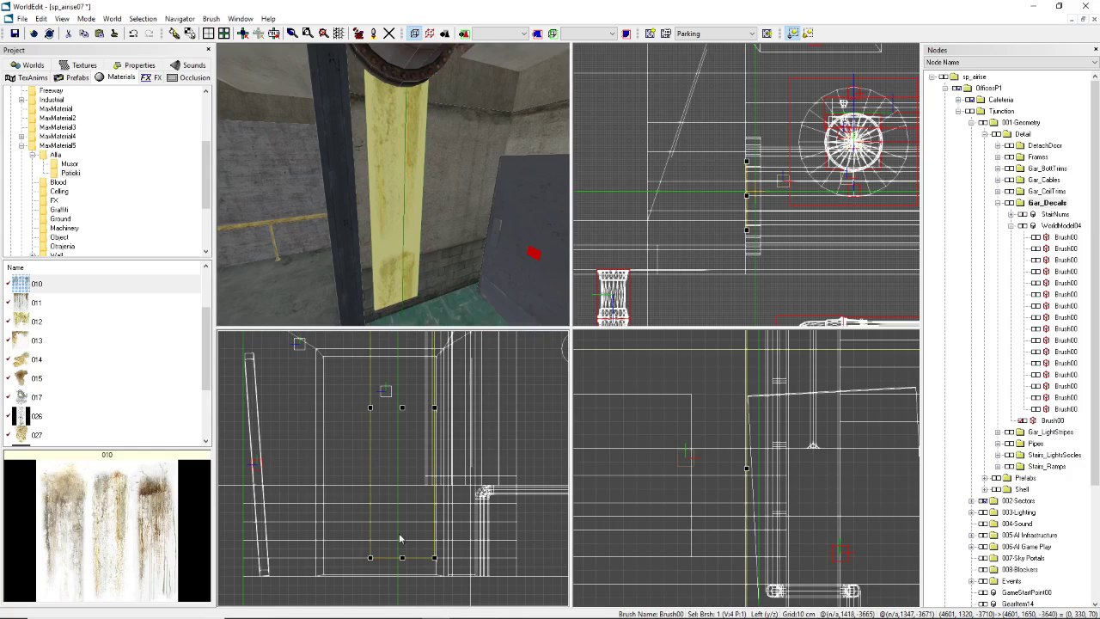
left_click_drag(403, 556, 401, 461)
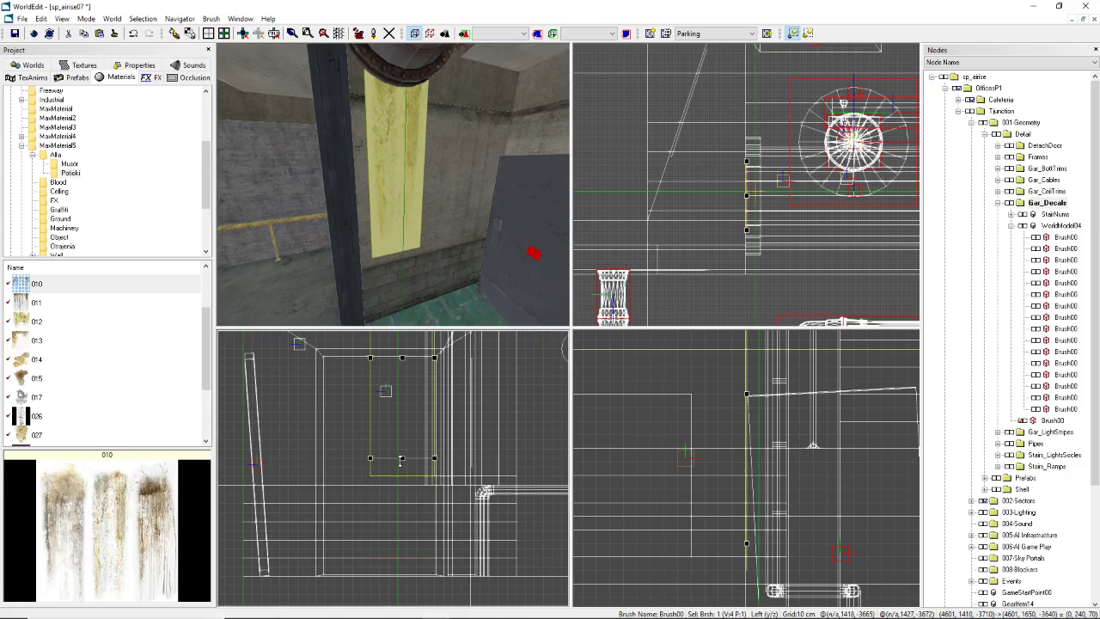
right_click_drag(402, 224, 397, 164)
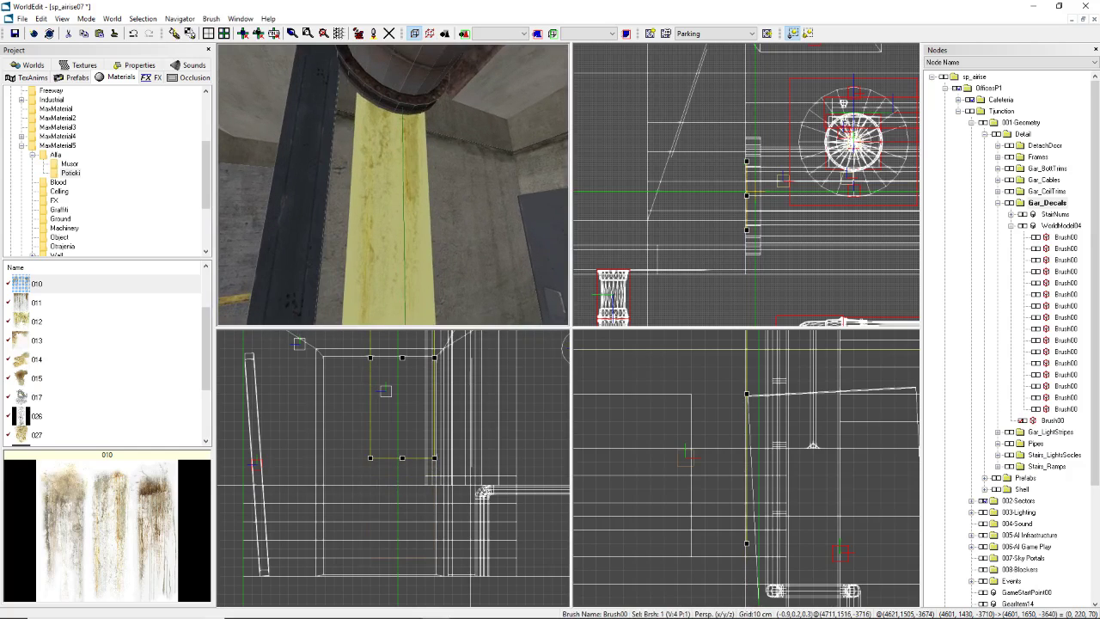
right_click_drag(407, 233, 404, 279)
scroll(407, 454, "up", 3)
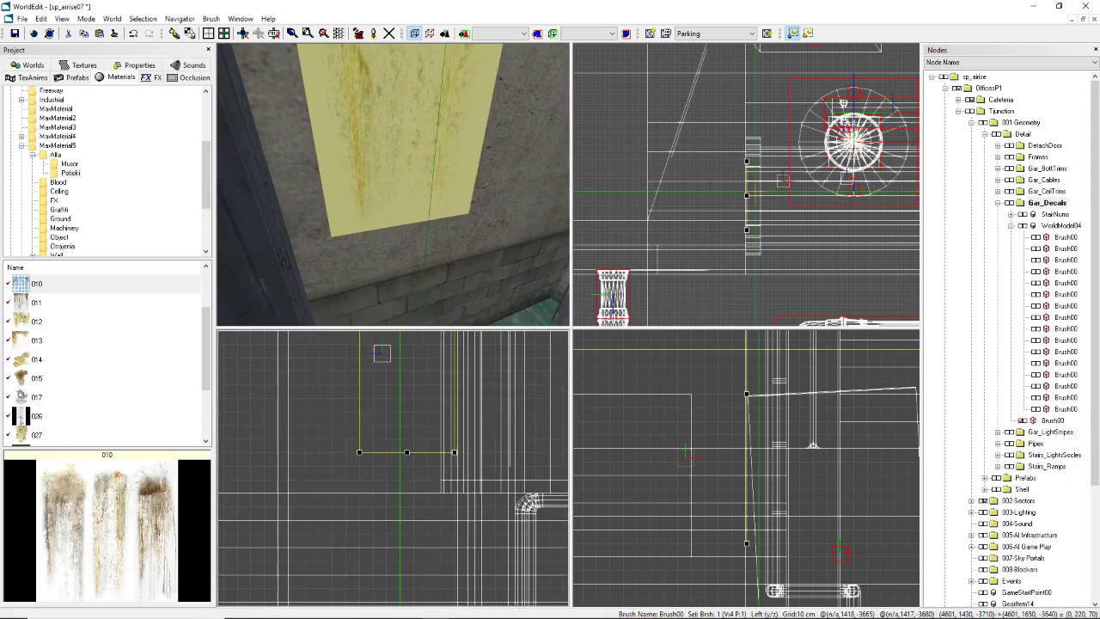
left_click_drag(407, 453, 407, 466)
Step: Look over the finished decal strip and examine the walls and ceilings of the neighbouring rooms with the teal floor
right_click_drag(409, 258, 465, 257)
right_click_drag(393, 185, 387, 121)
right_click_drag(430, 211, 340, 187)
right_click_drag(310, 120, 492, 191)
right_click_drag(393, 184, 356, 182)
right_click_drag(422, 255, 435, 258)
right_click_drag(394, 189, 351, 185)
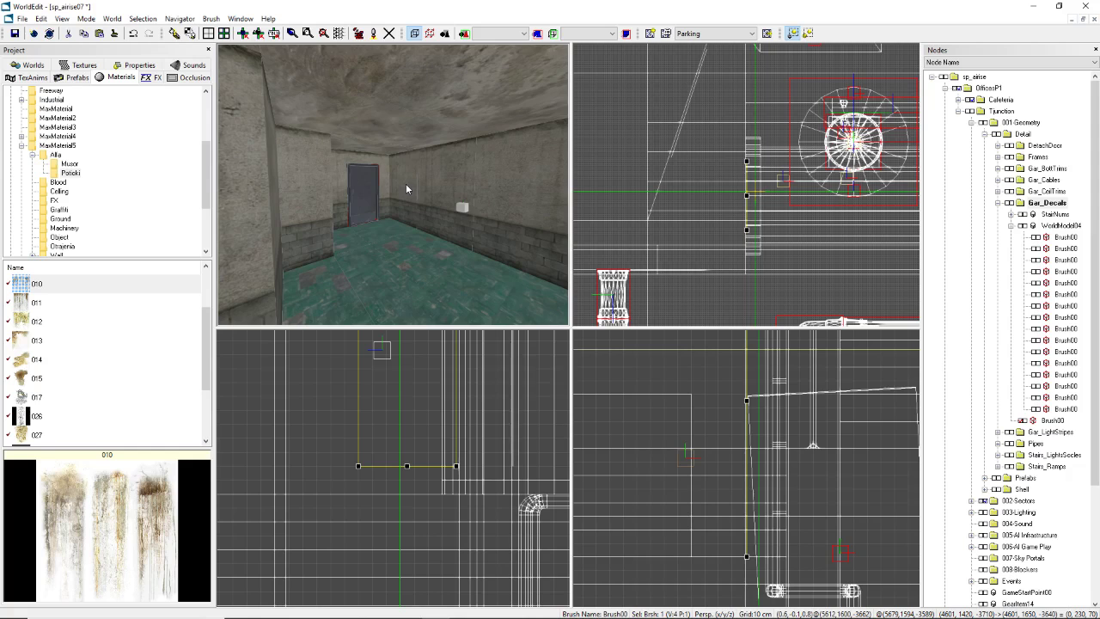
mouse_move(407, 189)
right_mouse_down()
mouse_move(447, 191)
mouse_move(271, 202)
mouse_move(408, 174)
mouse_move(393, 171)
mouse_move(430, 191)
mouse_move(499, 177)
mouse_move(390, 180)
right_mouse_up()
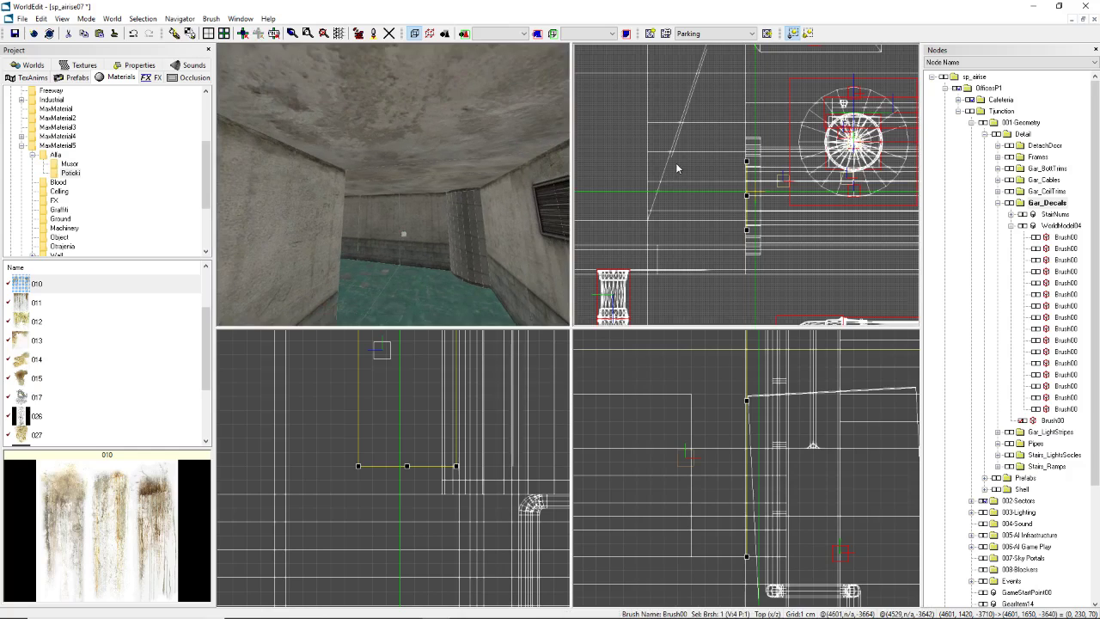
scroll(393, 472, "down", 10)
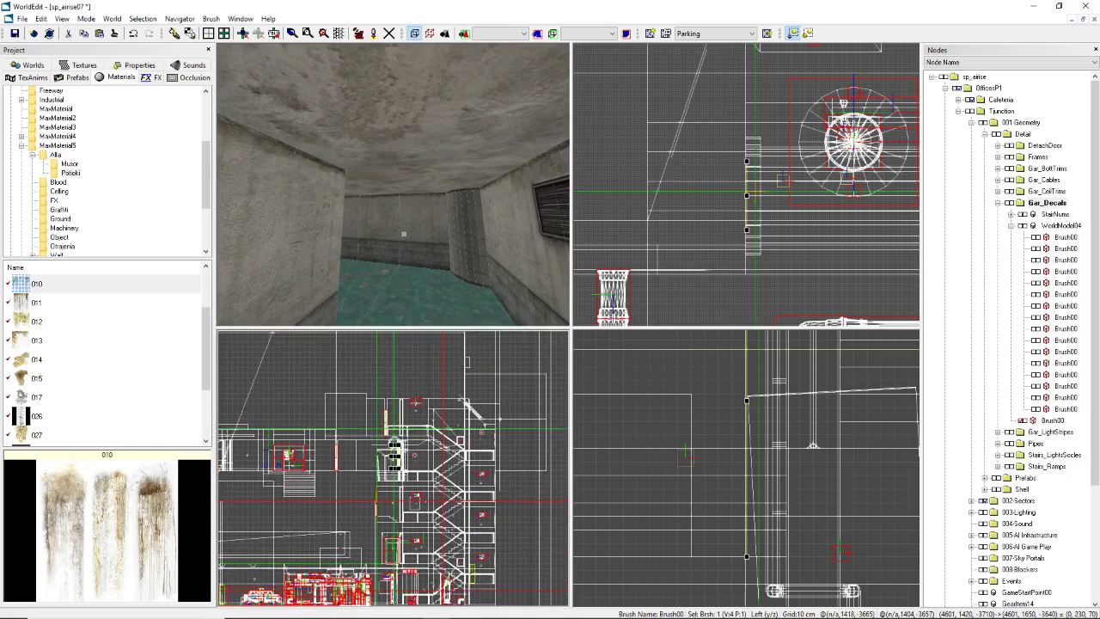
scroll(399, 469, "up", 3)
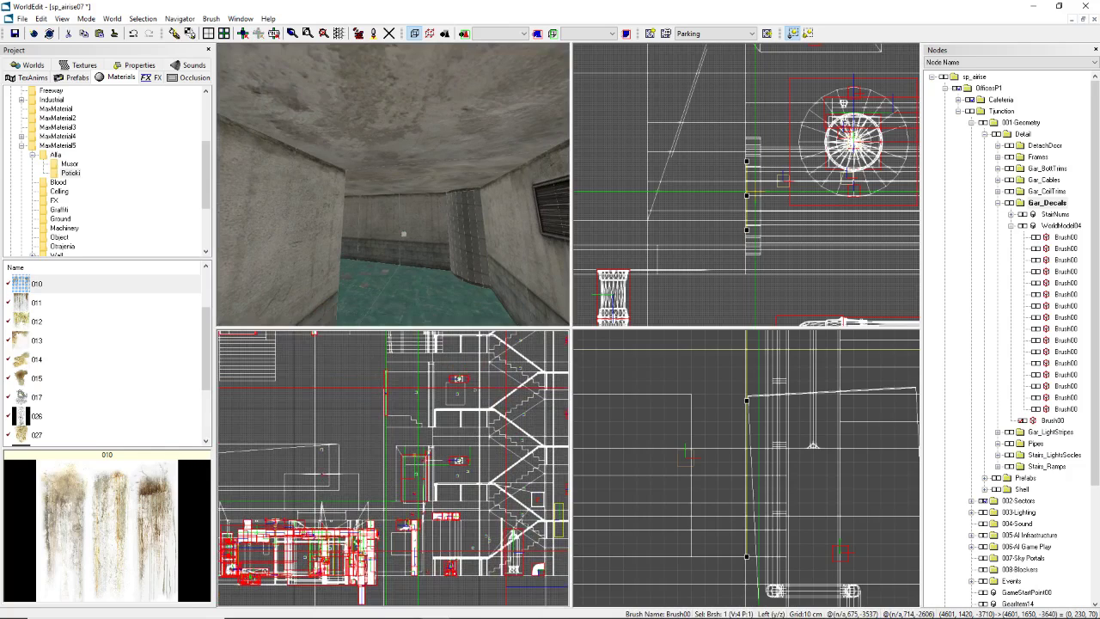
key("alt+Tab")
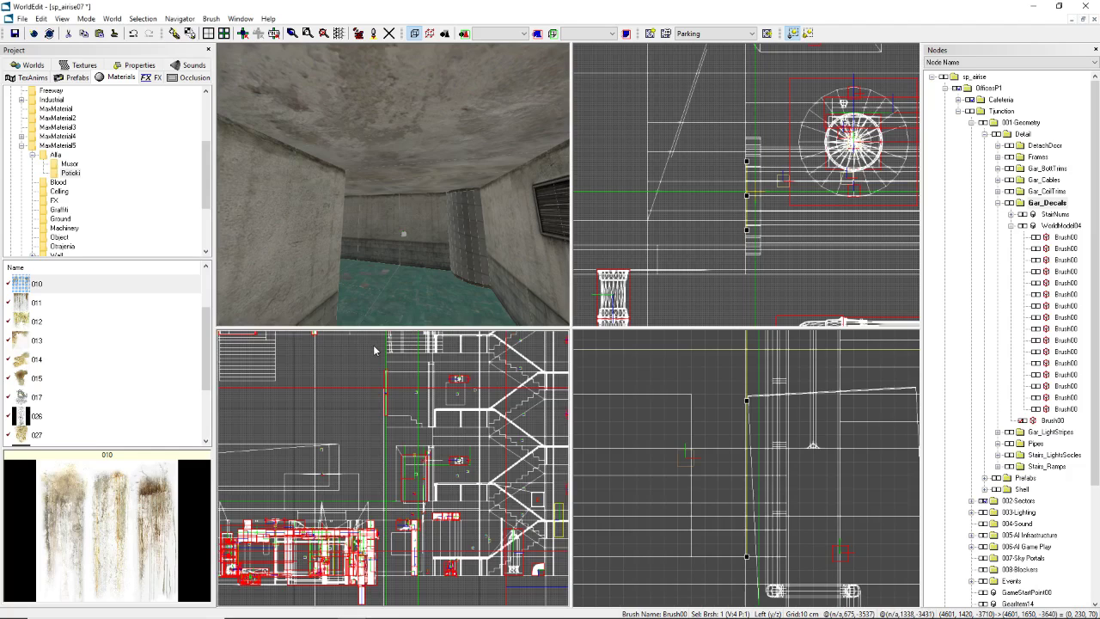
left_click(385, 234)
mouse_move(408, 245)
right_mouse_down()
mouse_move(406, 226)
mouse_move(410, 243)
right_mouse_up()
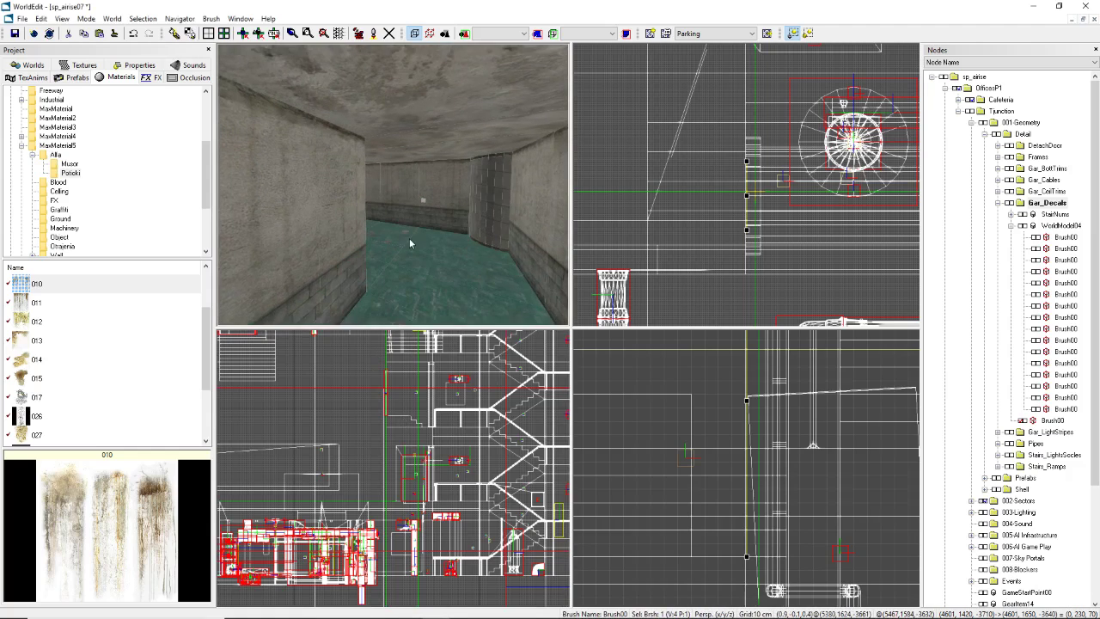
Step: Collapse WorldModel04 and delete the loose Brush00 from the Gar_Decals folder
left_click(1011, 225)
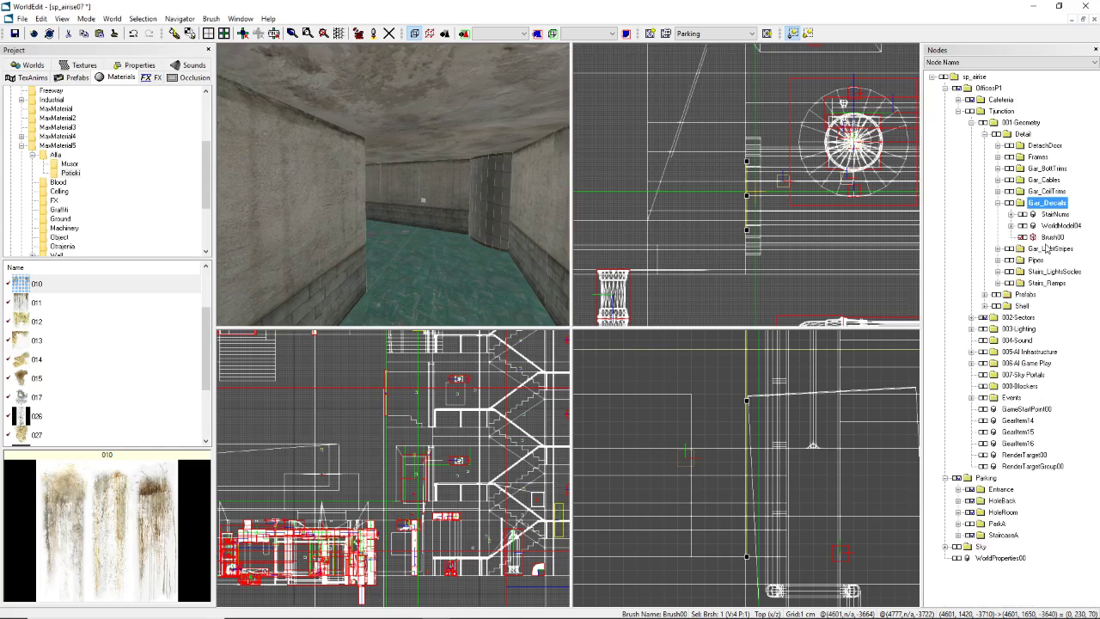
left_click(1052, 238)
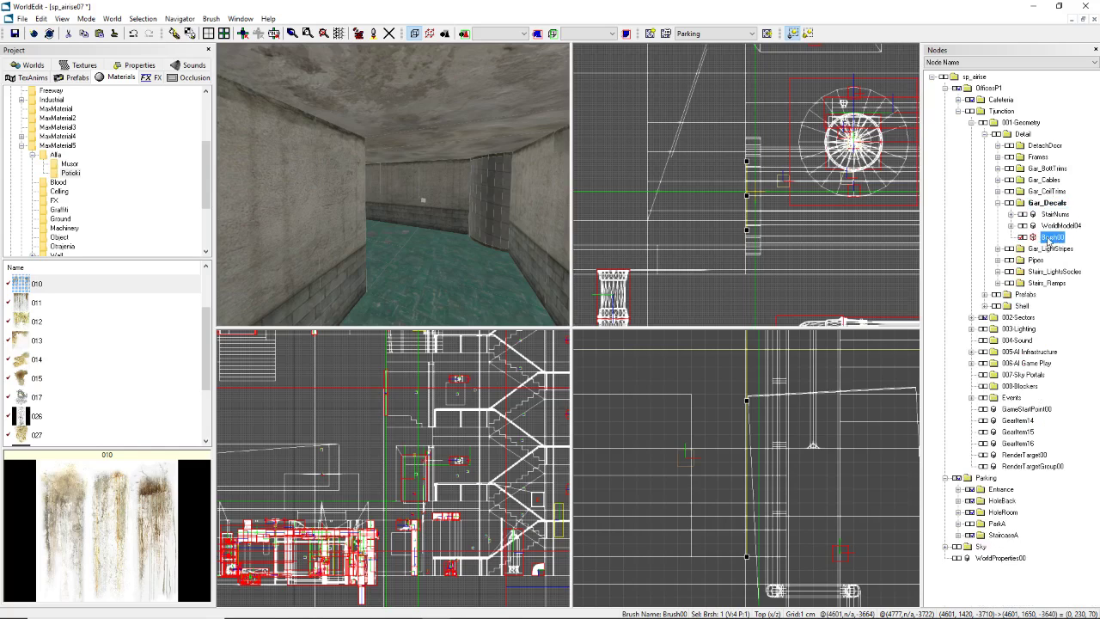
key("Delete")
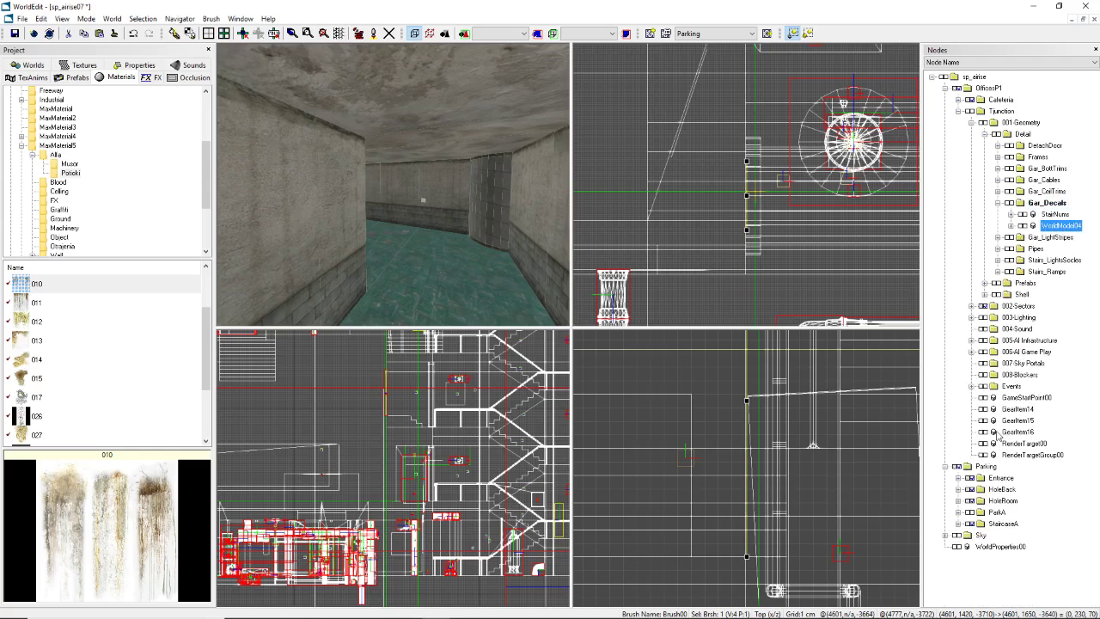
Step: Make the 003-Lighting folder active, expand its contents and collapse light_WTF08 inside it
left_click(1013, 318)
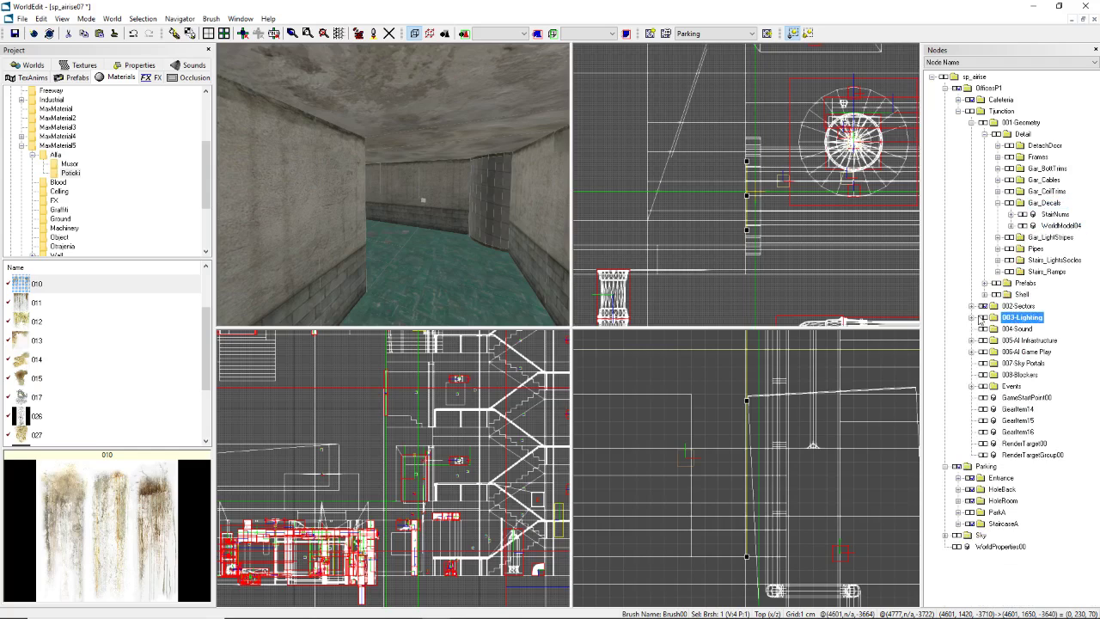
left_click(973, 318)
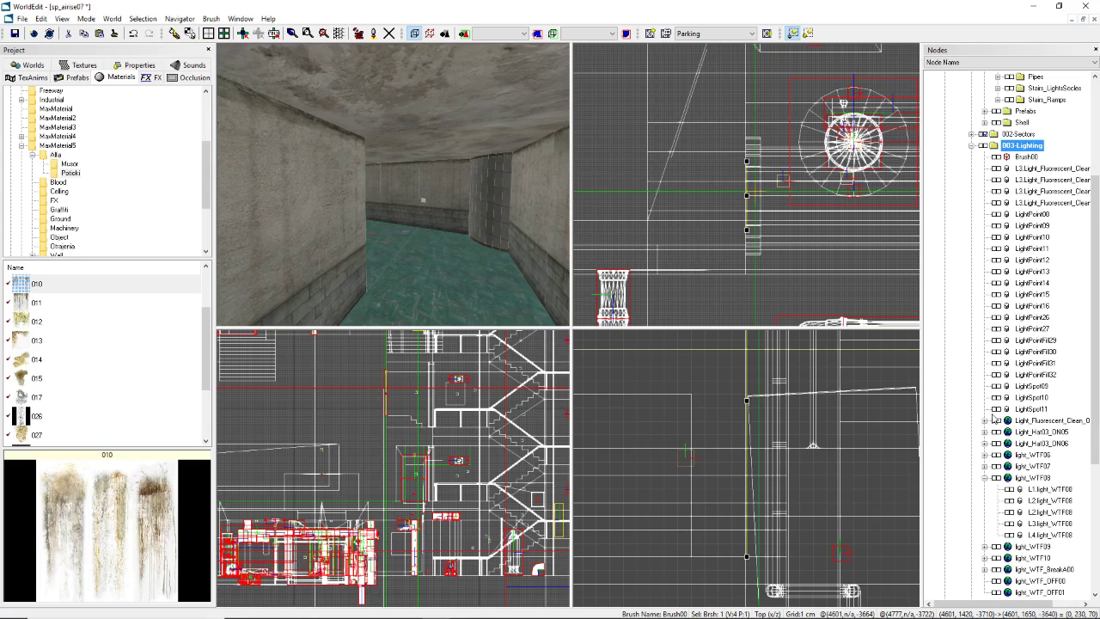
scroll(1017, 443, "down", 1)
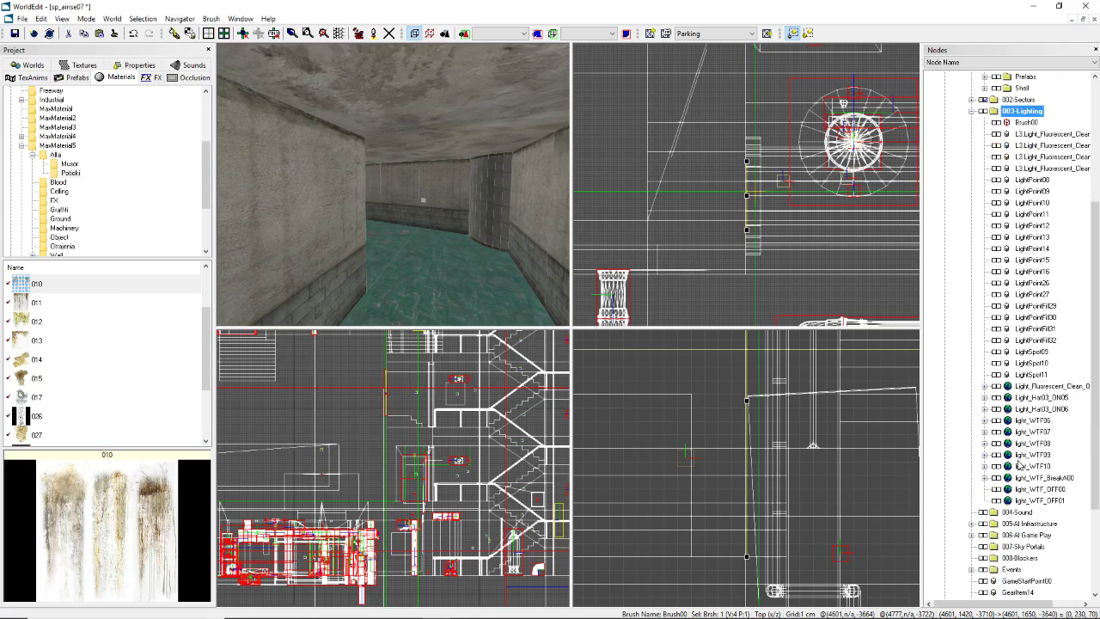
Step: Select the hanging lamp Light_Hat03_ON06 together with its five child lights as the source for a copy
scroll(463, 389, "down", 5)
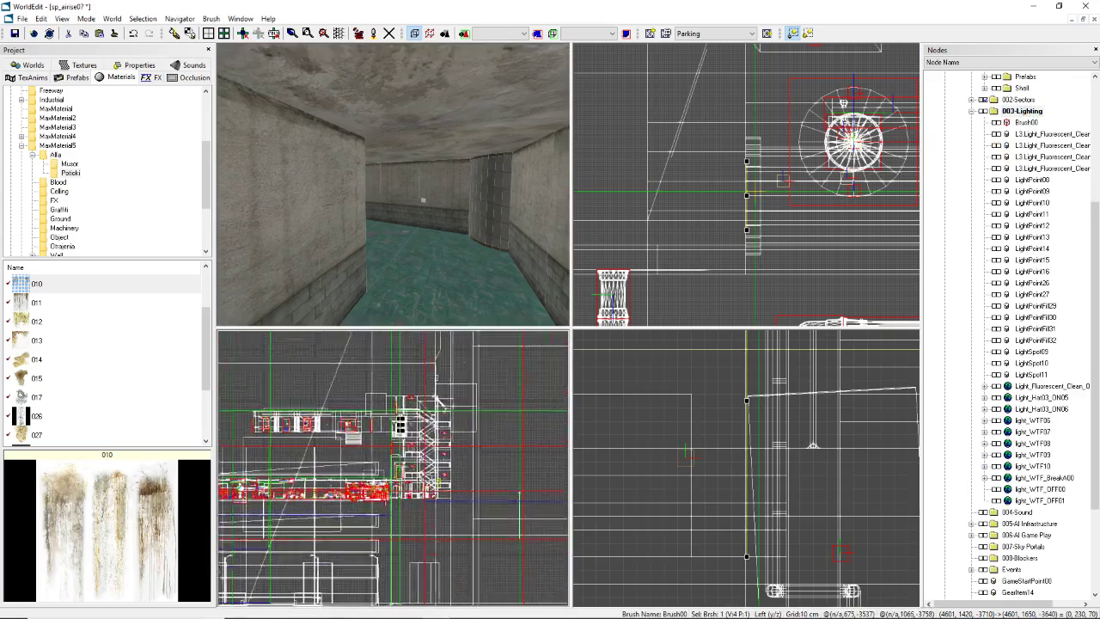
scroll(463, 388, "up", 2)
scroll(404, 468, "up", 8)
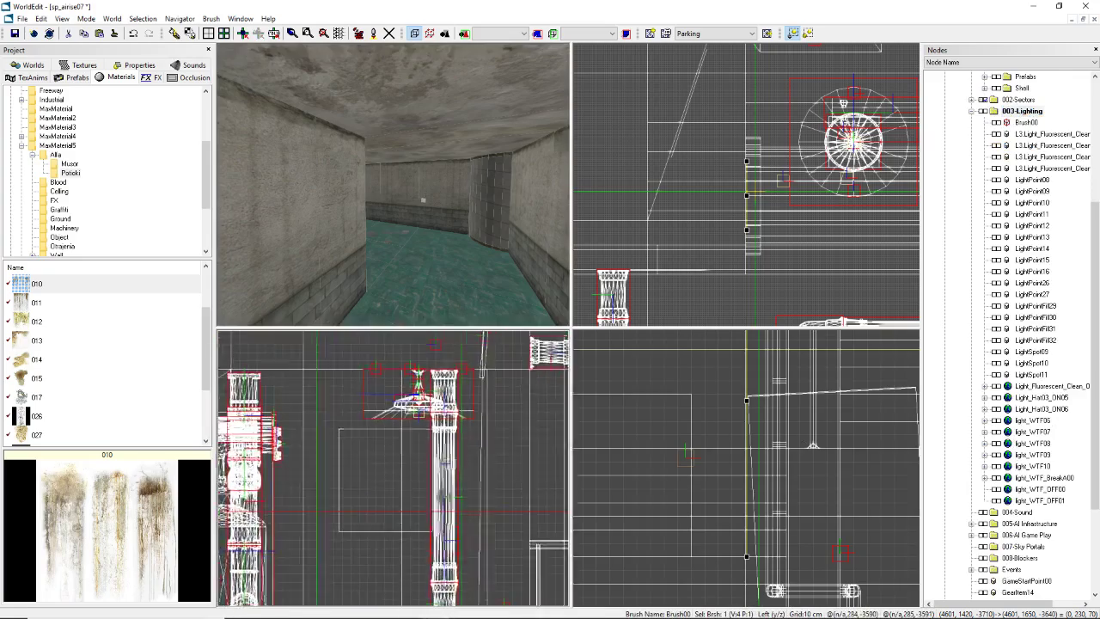
middle_click_drag(395, 460, 394, 468)
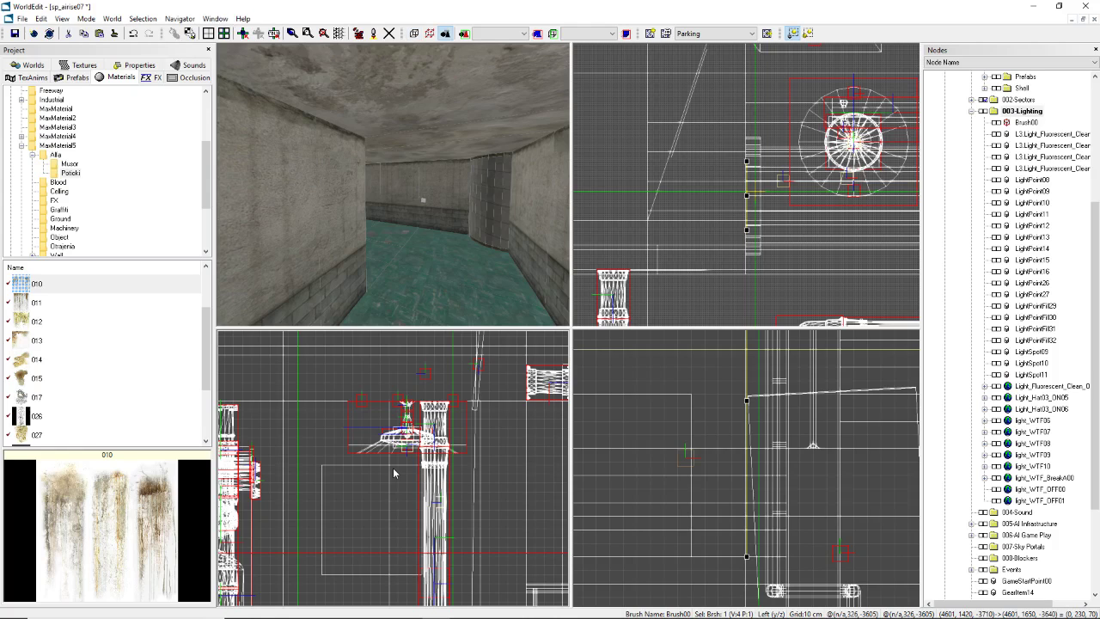
left_click(407, 421)
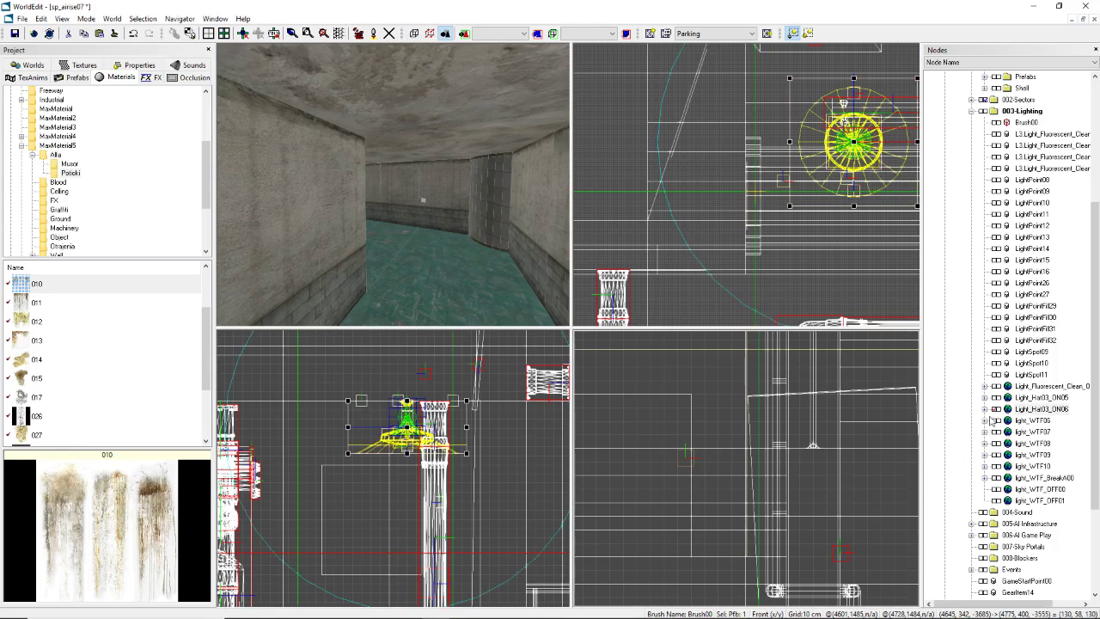
double_click(993, 410)
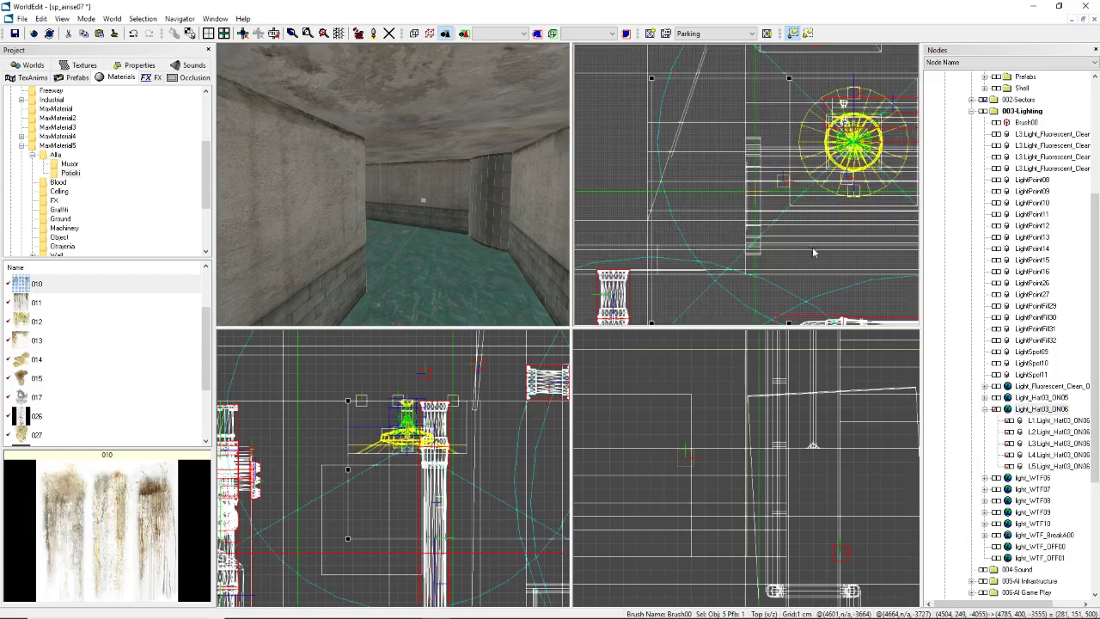
Step: Examine the layout of the staircase and adjoining corridor in the top and front wireframes to locate the next room
scroll(816, 251, "down", 8)
middle_click_drag(447, 232, 456, 215)
scroll(796, 180, "down", 6)
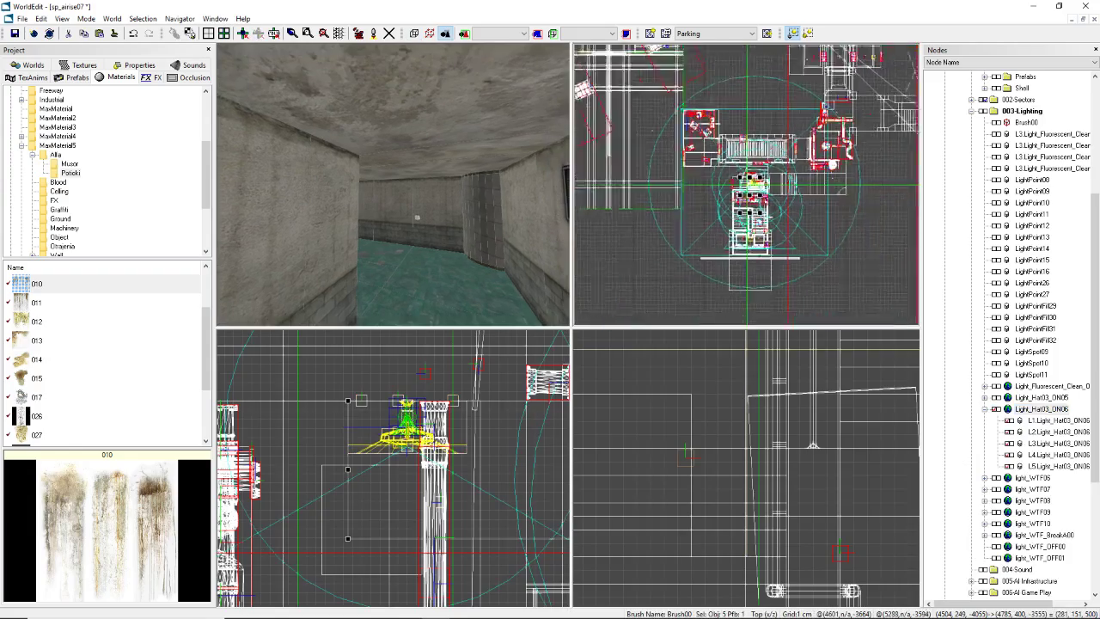
scroll(796, 180, "up", 3)
scroll(796, 179, "down", 2)
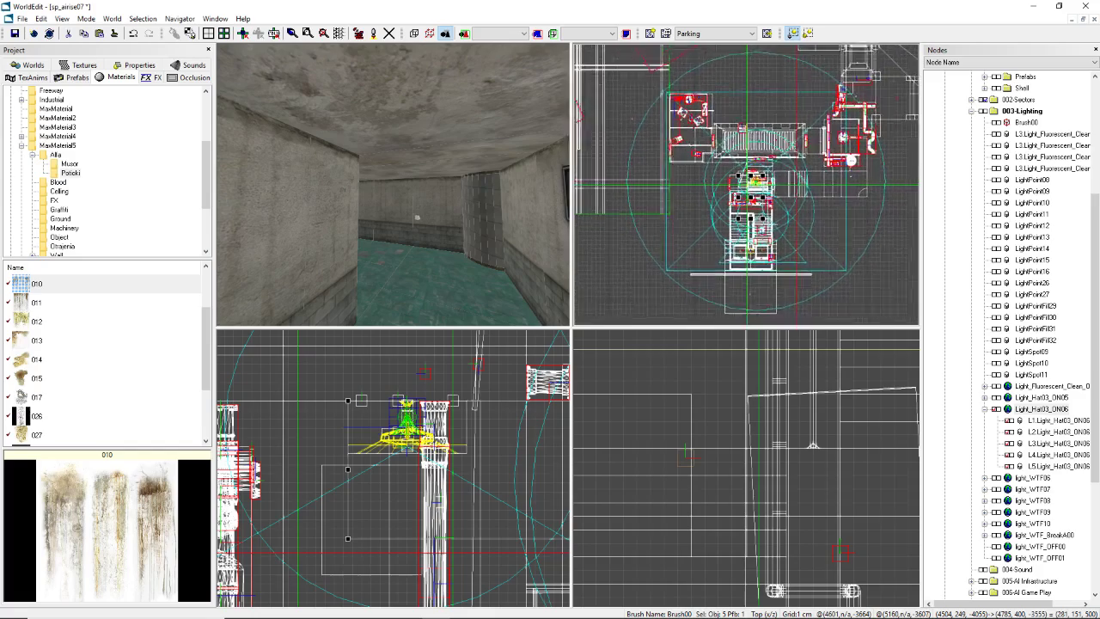
scroll(796, 157, "down", 2)
middle_click_drag(796, 157, 750, 187)
scroll(743, 210, "up", 5)
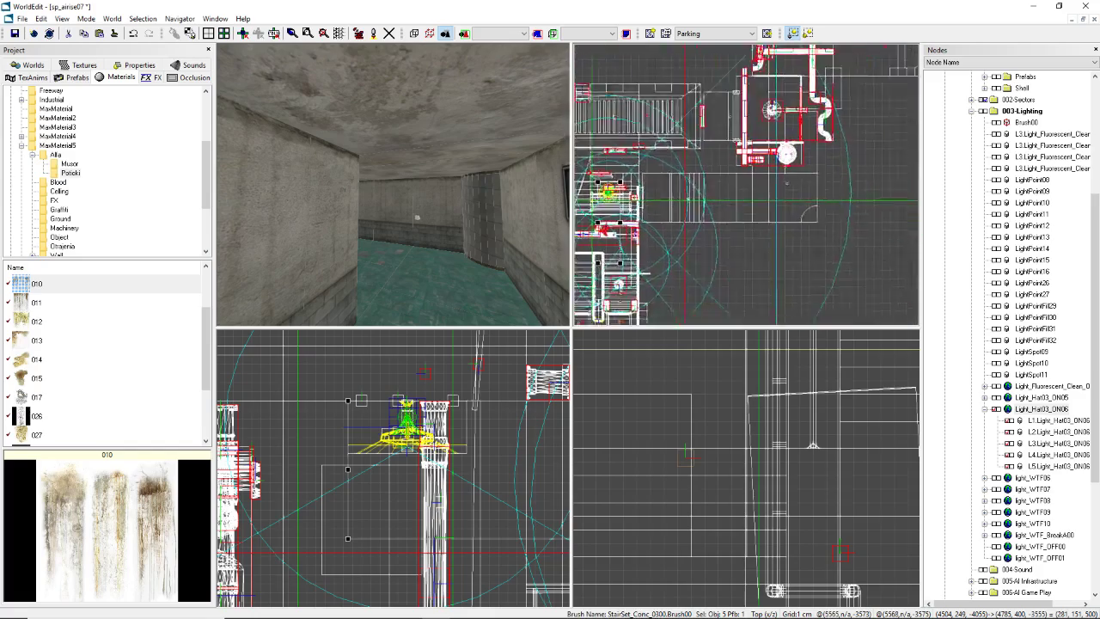
key("]")
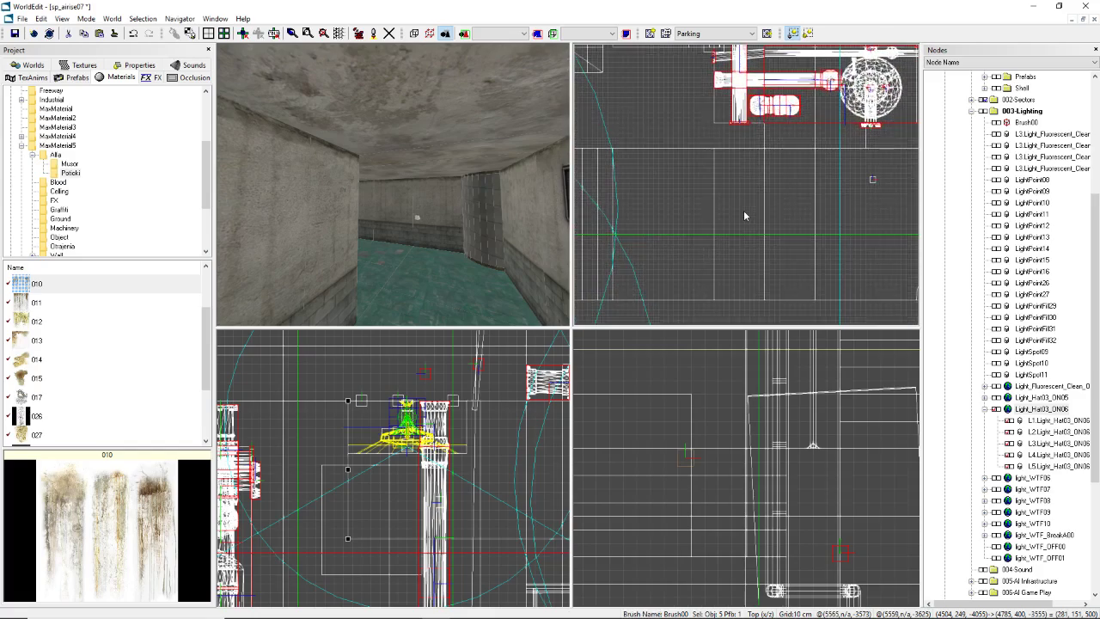
key("[")
scroll(746, 455, "down", 10)
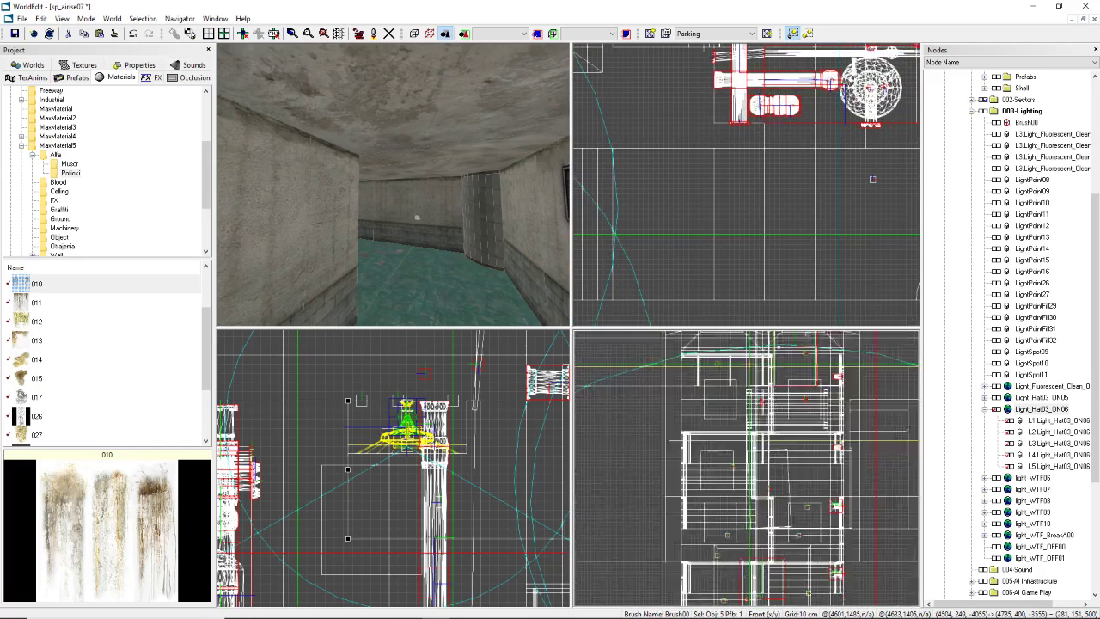
scroll(487, 485, "down", 1)
scroll(750, 293, "down", 5)
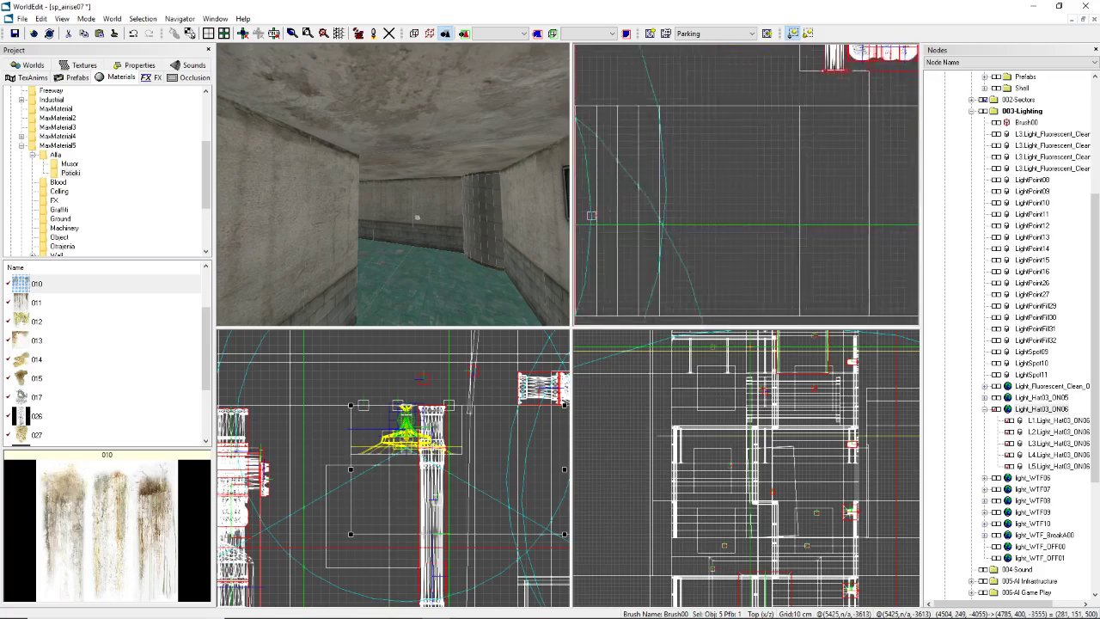
scroll(747, 469, "down", 5)
middle_click_drag(747, 469, 607, 467)
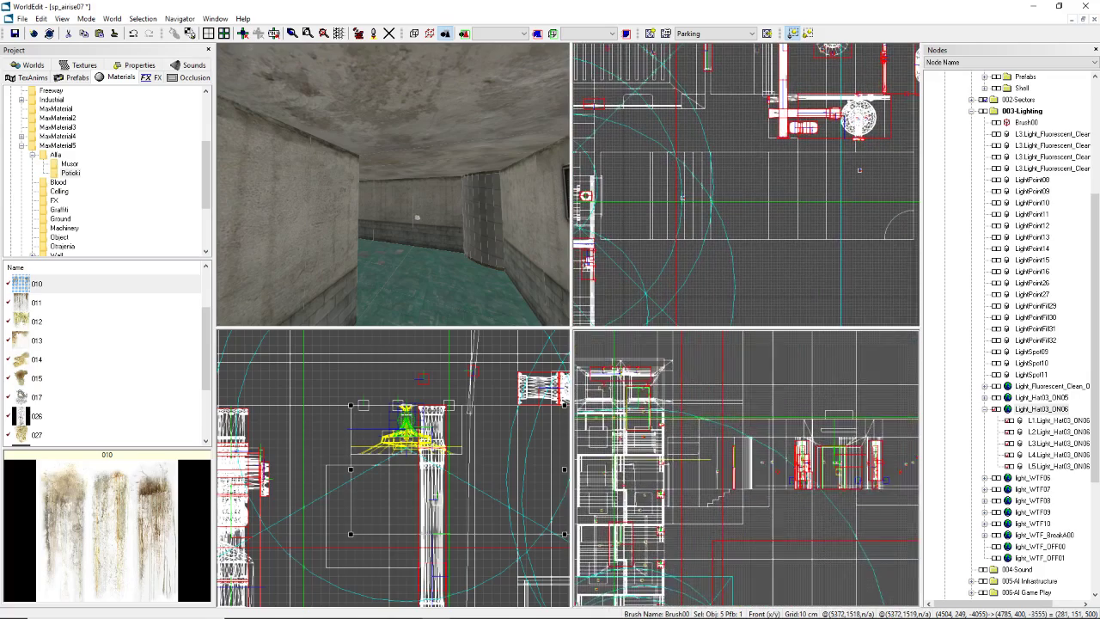
scroll(747, 469, "down", 2)
scroll(747, 468, "up", 3)
scroll(741, 464, "up", 2)
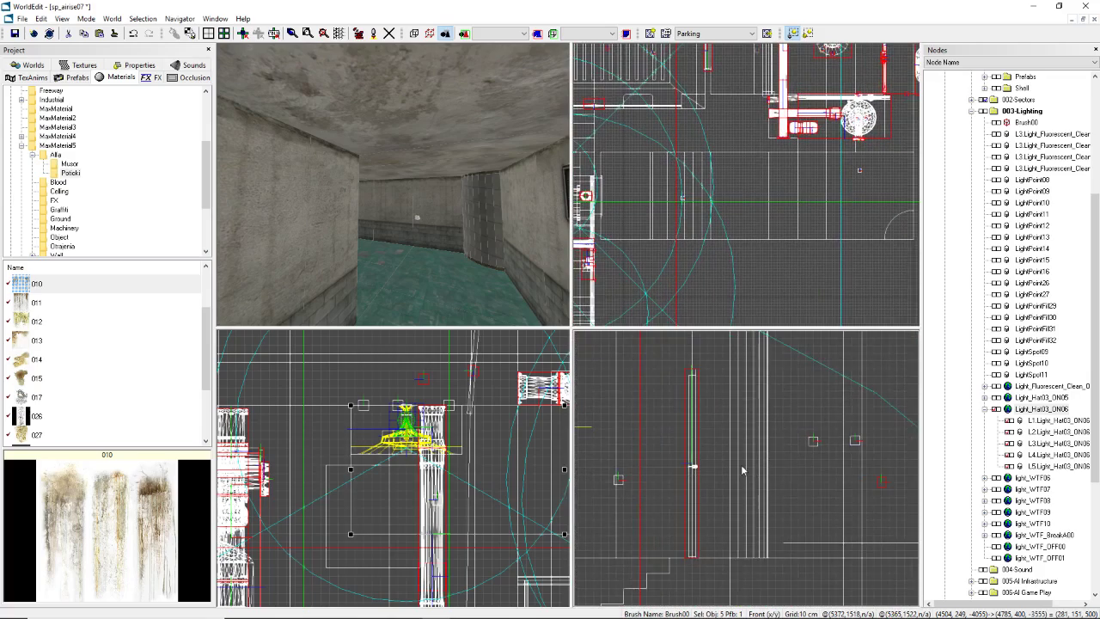
scroll(741, 464, "up", 2)
scroll(746, 468, "up", 2)
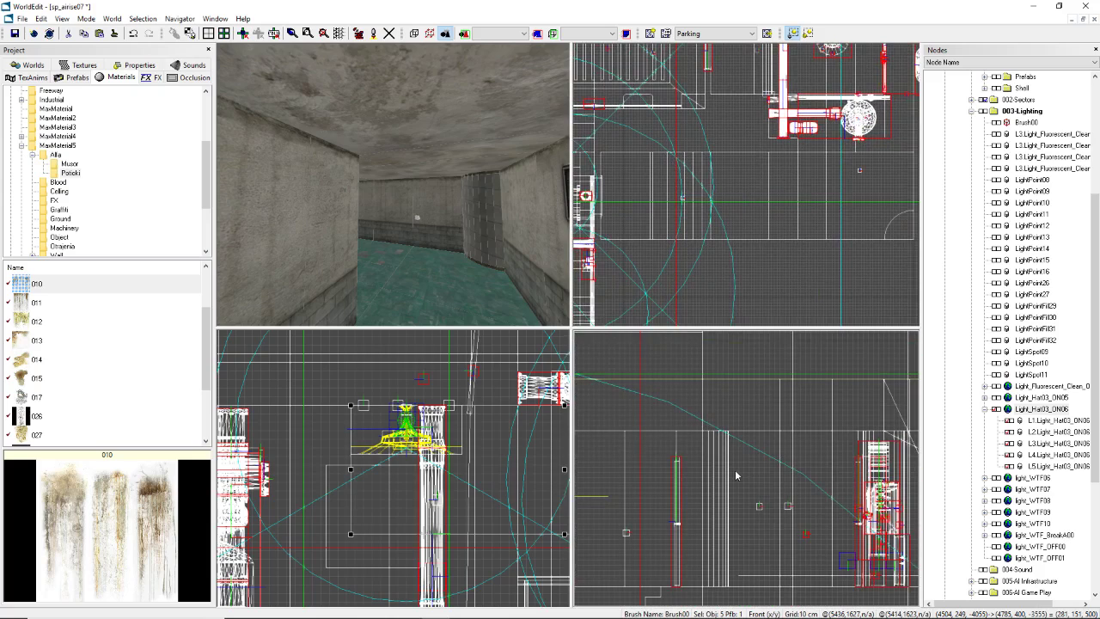
scroll(798, 200, "down", 1)
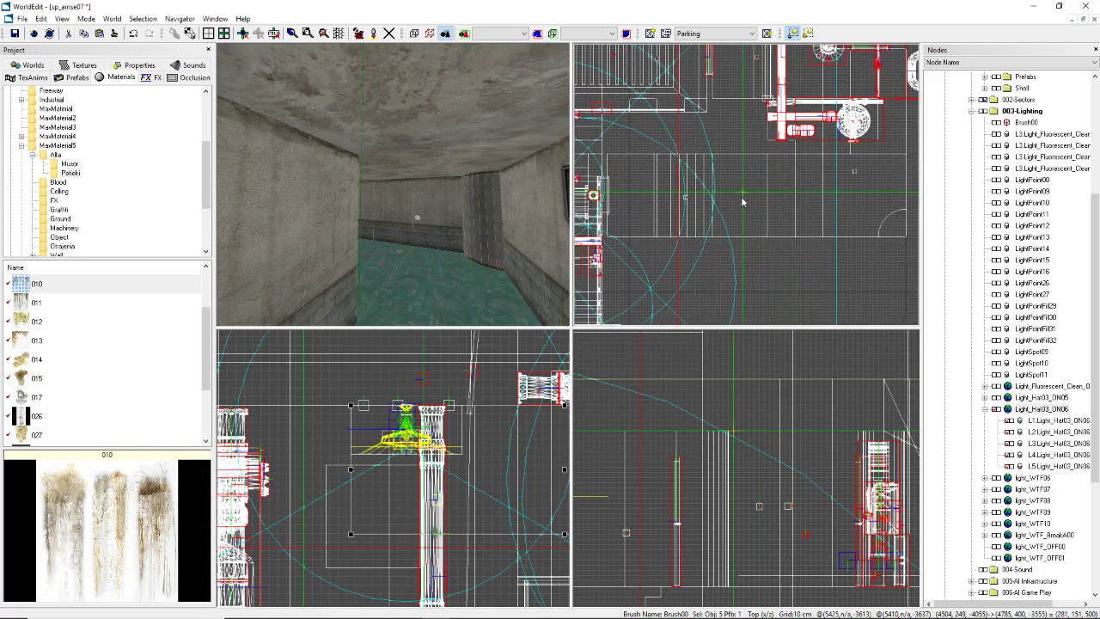
Step: Inspect the teal-floored area around the metal door frame and steps, checking its brick-lined walls and ceiling
scroll(550, 177, "down", 2)
scroll(766, 183, "down", 1)
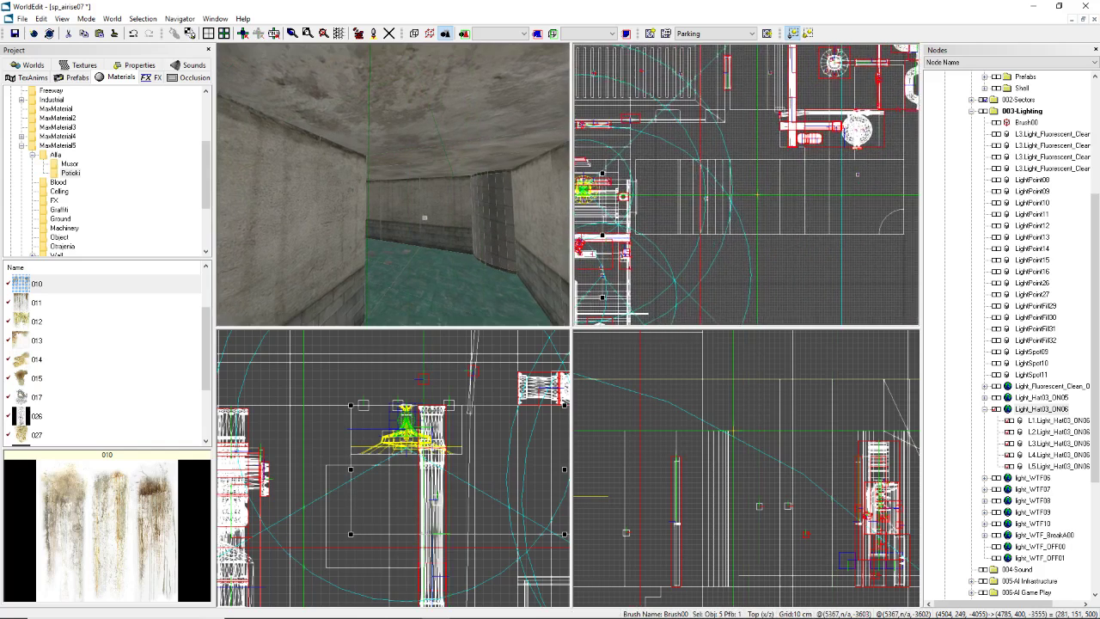
middle_click_drag(516, 185, 331, 193)
left_click_drag(515, 185, 402, 198)
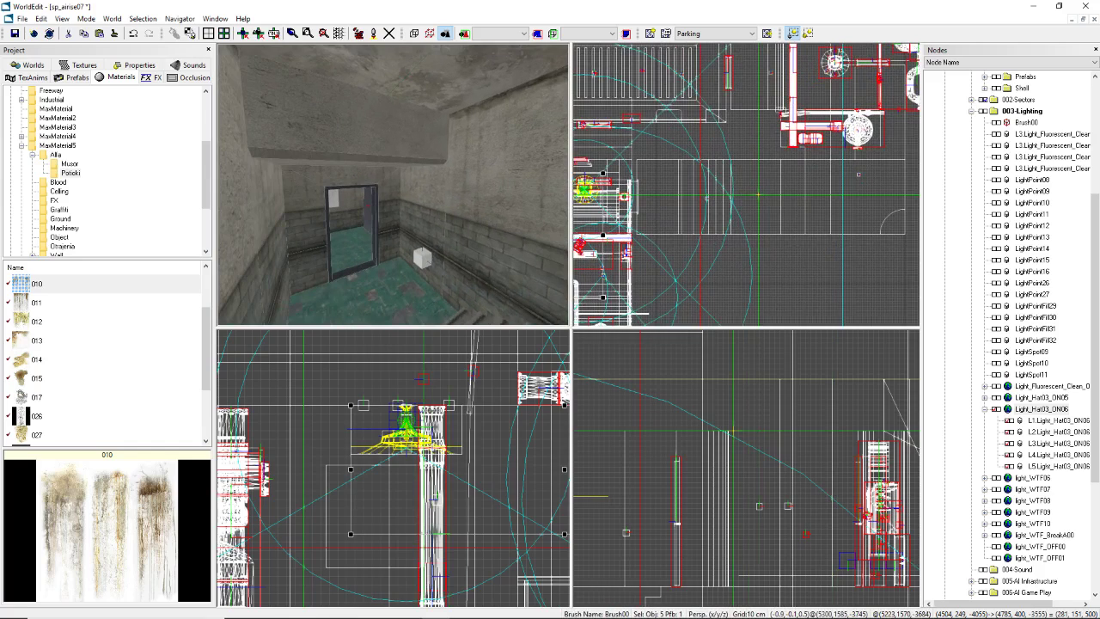
middle_click_drag(393, 185, 460, 189)
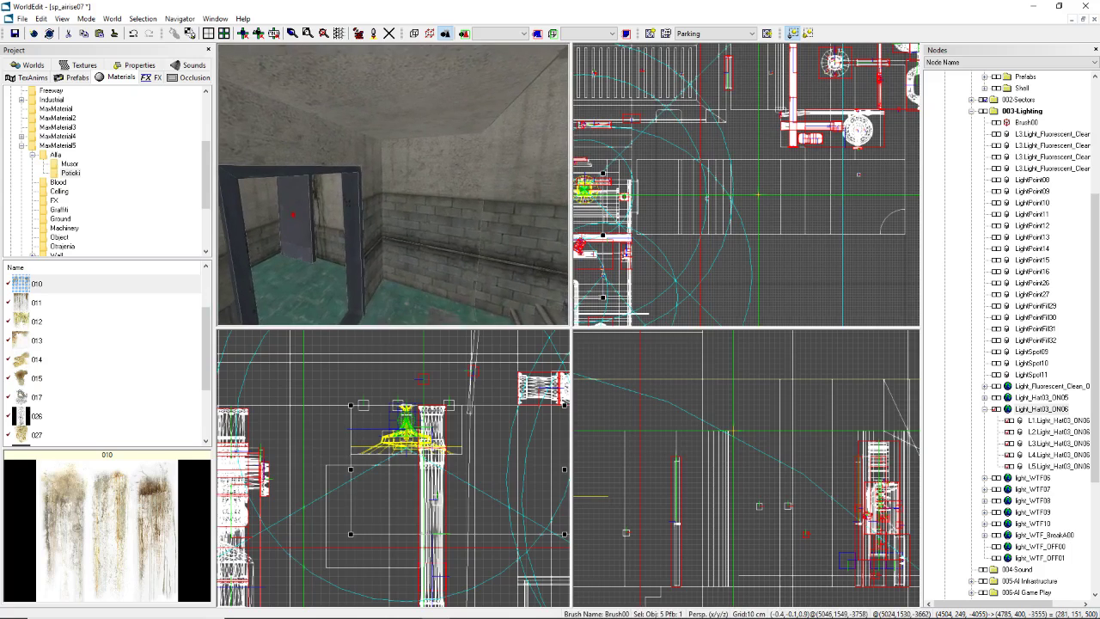
left_click_drag(441, 202, 387, 190)
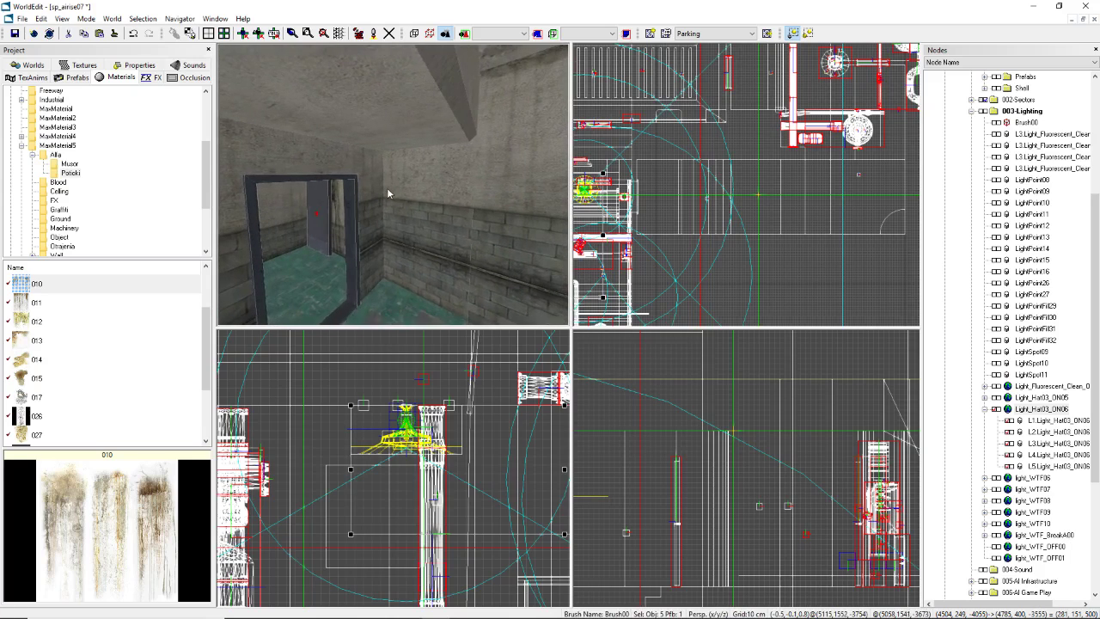
middle_click_drag(386, 191, 443, 195)
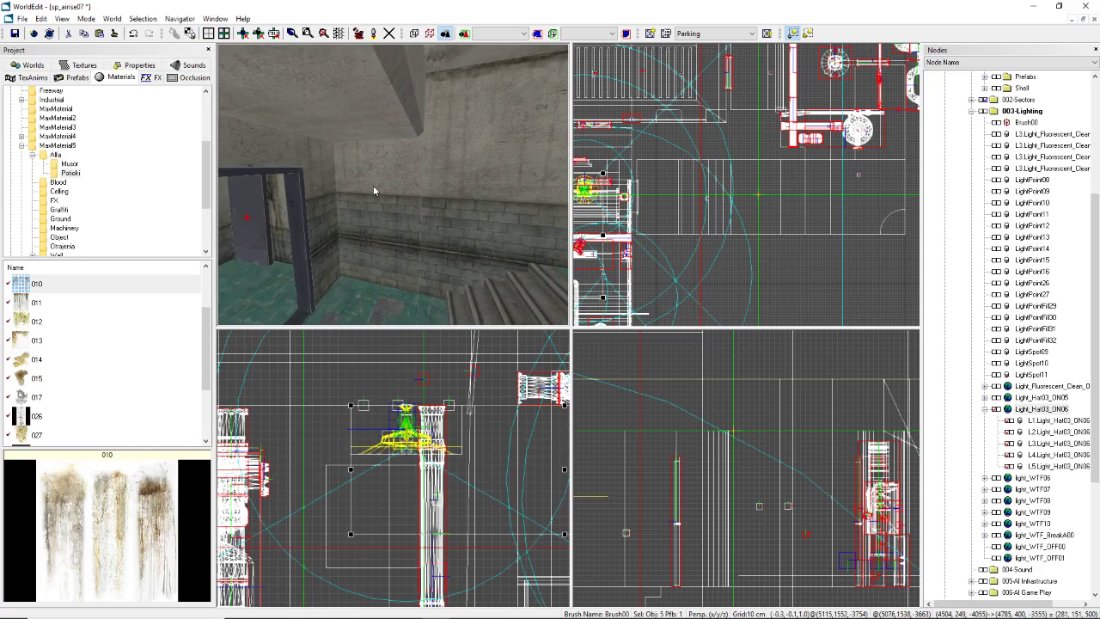
middle_click_drag(374, 190, 399, 187)
left_click_drag(398, 184, 393, 184)
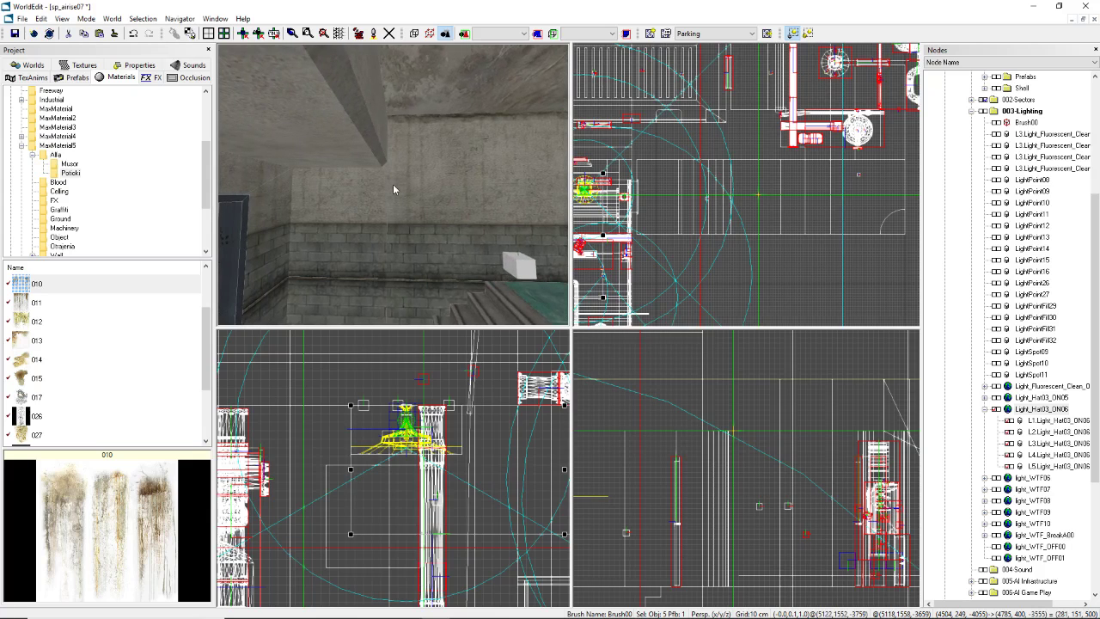
mouse_move(393, 184)
middle_mouse_down()
mouse_move(421, 186)
mouse_move(391, 203)
mouse_move(387, 186)
mouse_move(409, 186)
mouse_move(378, 187)
mouse_move(390, 182)
middle_mouse_up()
Step: Paste a copy of the hanging lamp and its five lights beside the teal-floored room with the grey door
middle_click_drag(860, 178, 743, 187)
scroll(743, 186, "up", 3)
scroll(747, 192, "up", 1)
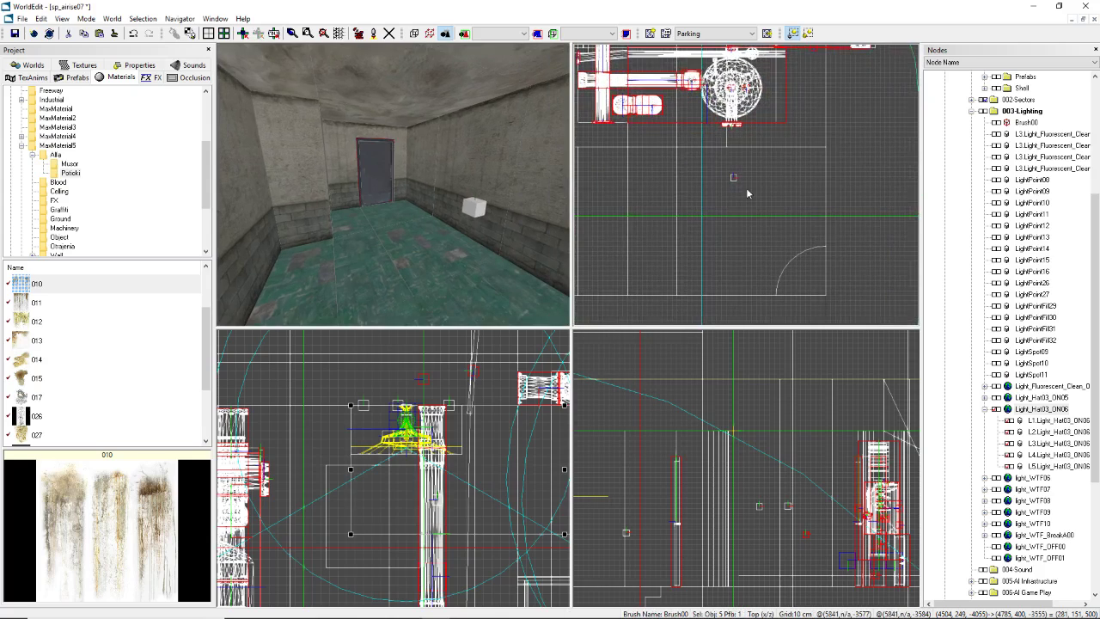
mouse_move(393, 184)
middle_mouse_down()
mouse_move(373, 171)
mouse_move(393, 182)
middle_mouse_up()
scroll(741, 186, "down", 1)
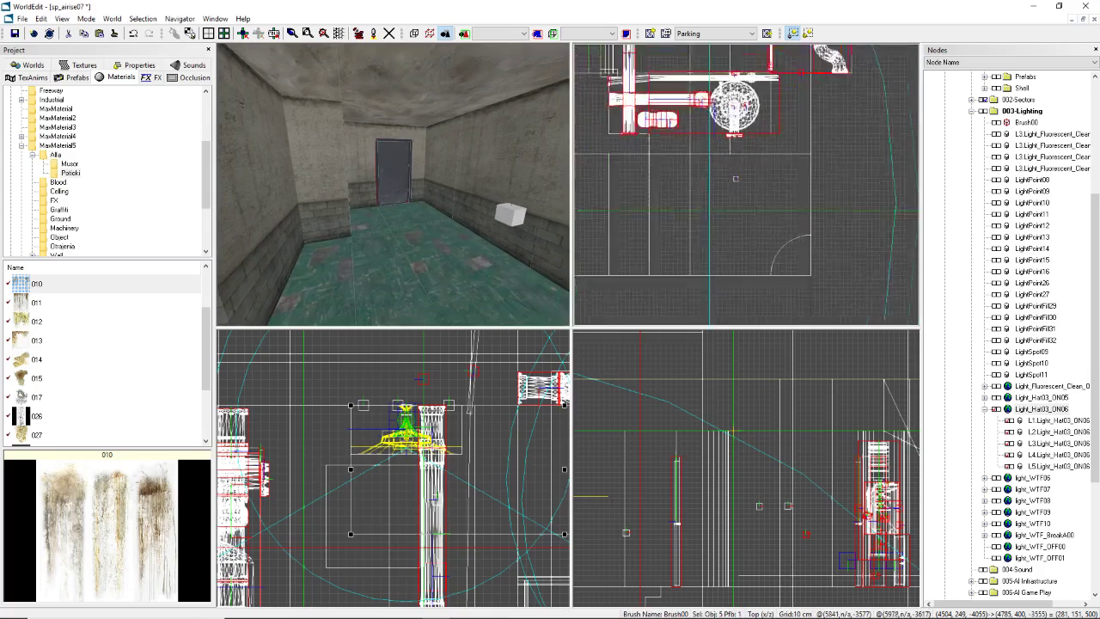
scroll(801, 209, "down", 3)
scroll(800, 209, "up", 4)
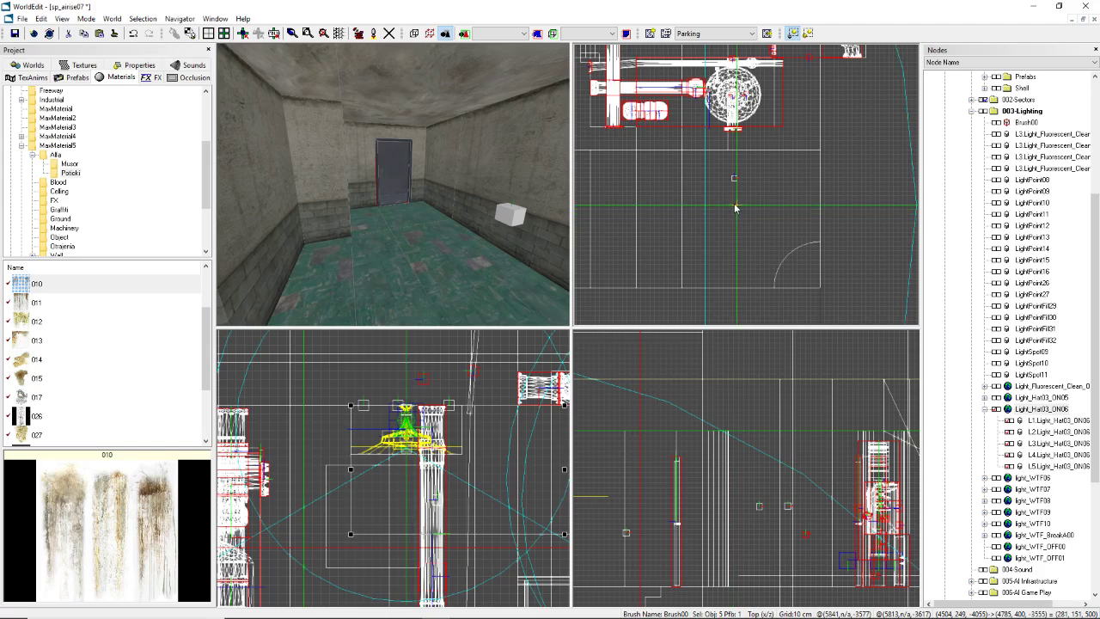
key("ctrl+v")
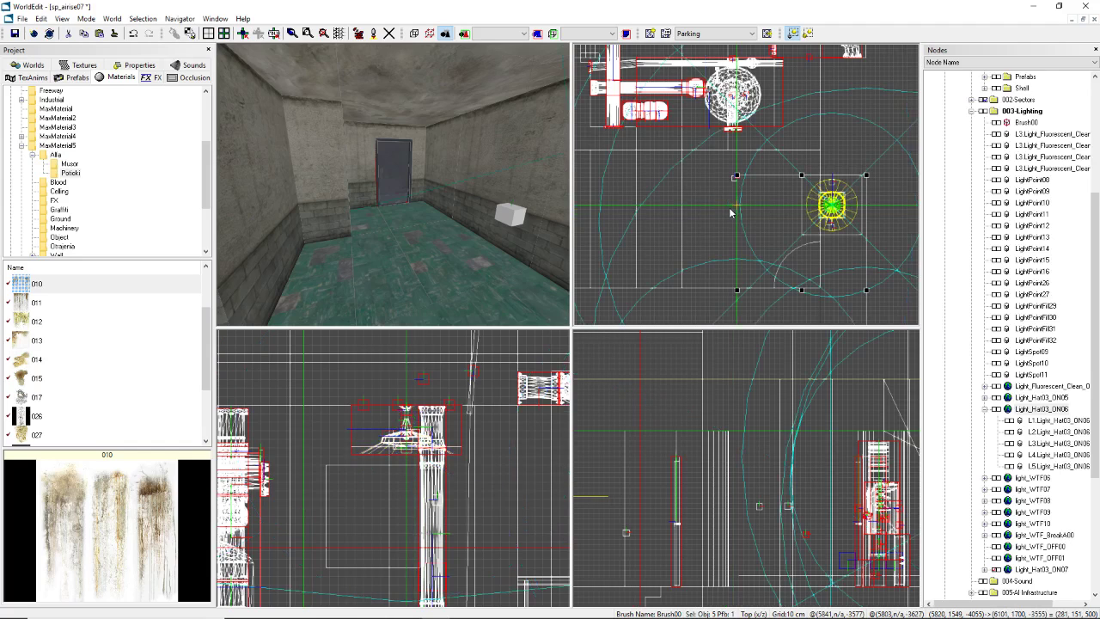
Step: Move the copied hanging lamp and its lights into the teal-floored room and adjust its place in the top view
scroll(746, 215, "down", 1)
middle_click_drag(756, 244, 762, 202)
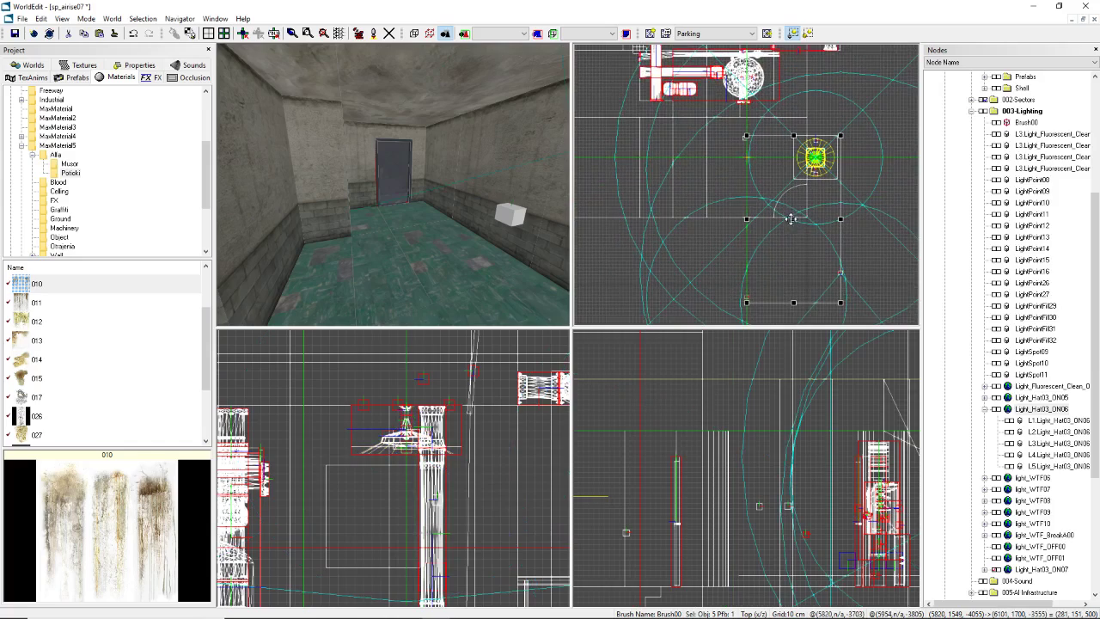
left_click_drag(787, 219, 697, 217)
right_click_drag(379, 189, 538, 191)
scroll(731, 189, "up", 5)
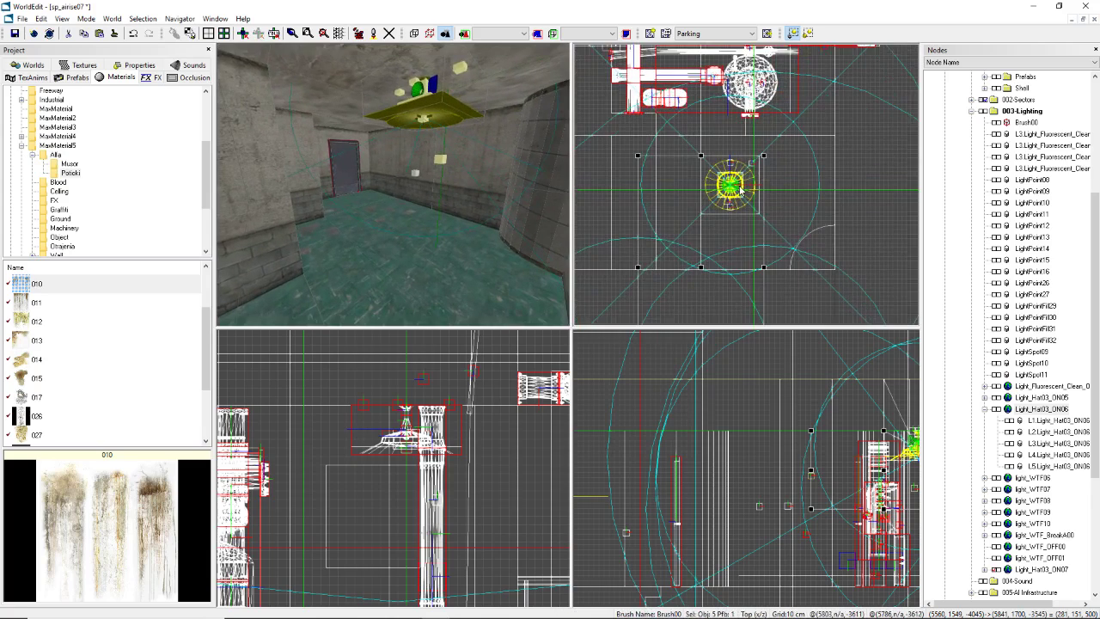
scroll(730, 196, "down", 3)
scroll(749, 231, "up", 2)
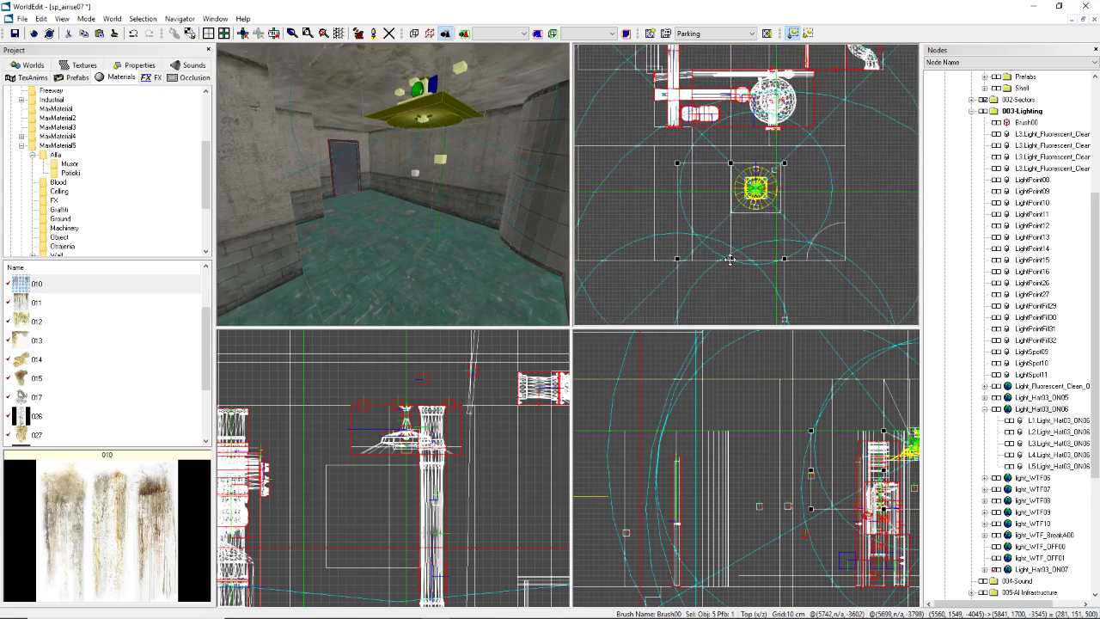
left_click_drag(735, 257, 736, 256)
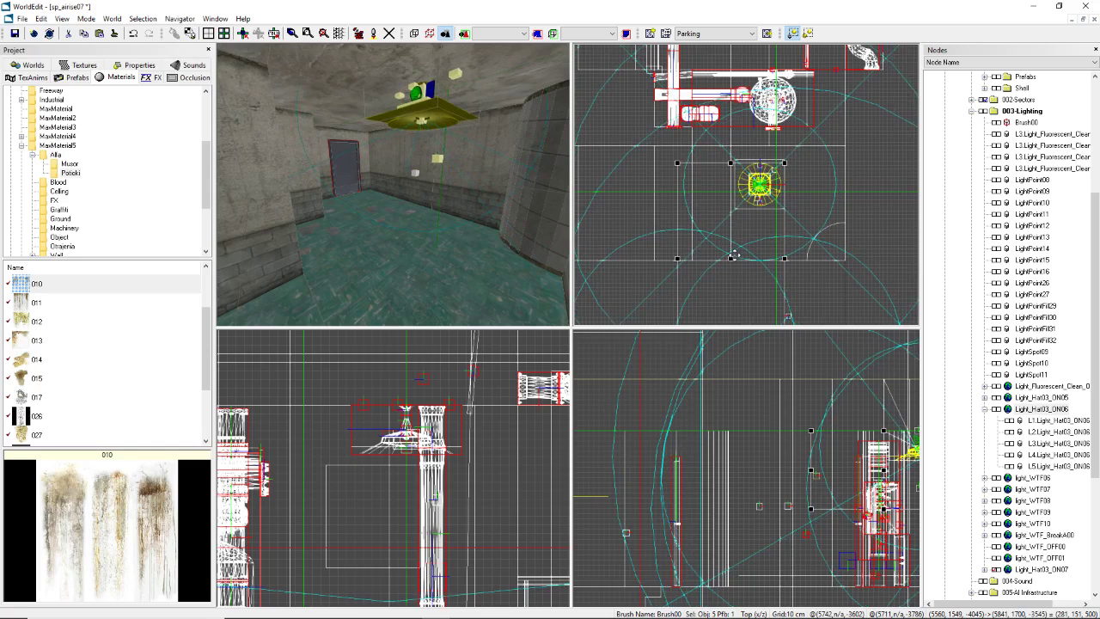
left_click_drag(735, 255, 745, 247)
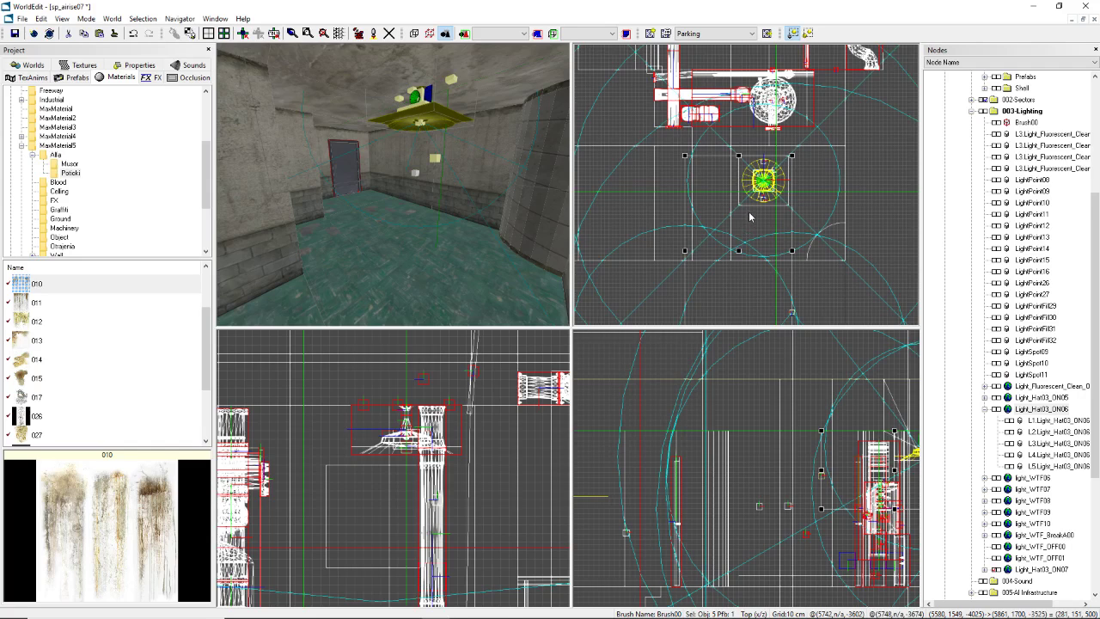
right_click_drag(490, 226, 458, 225)
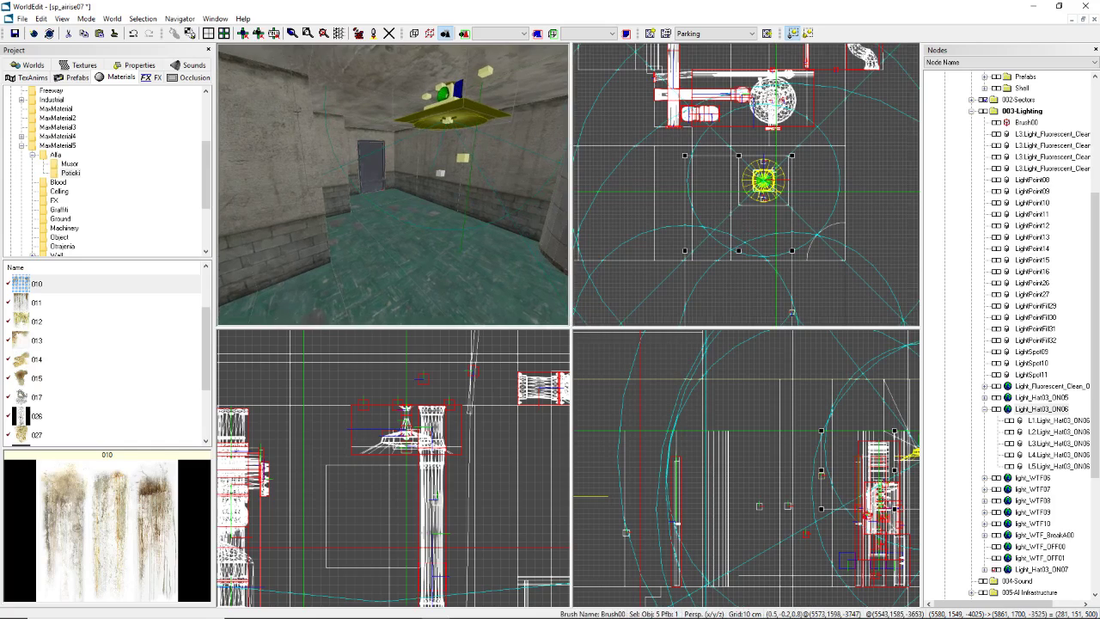
Step: Examine the placed lamp from the room and corridor, and check its ceiling height in the side wireframe
key("alt+Tab")
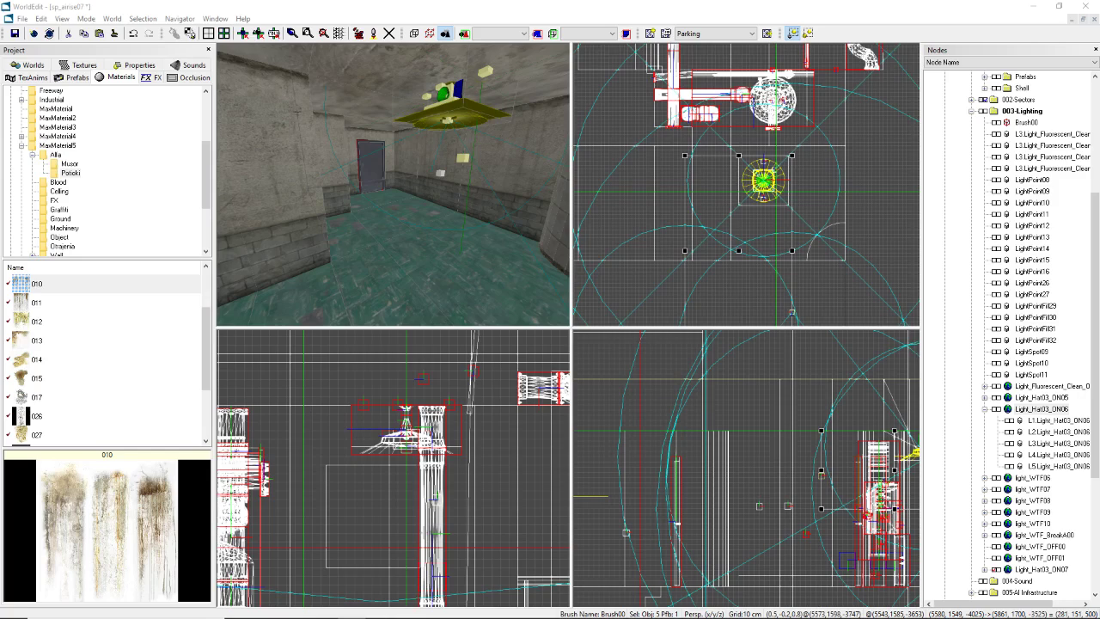
left_click(442, 5)
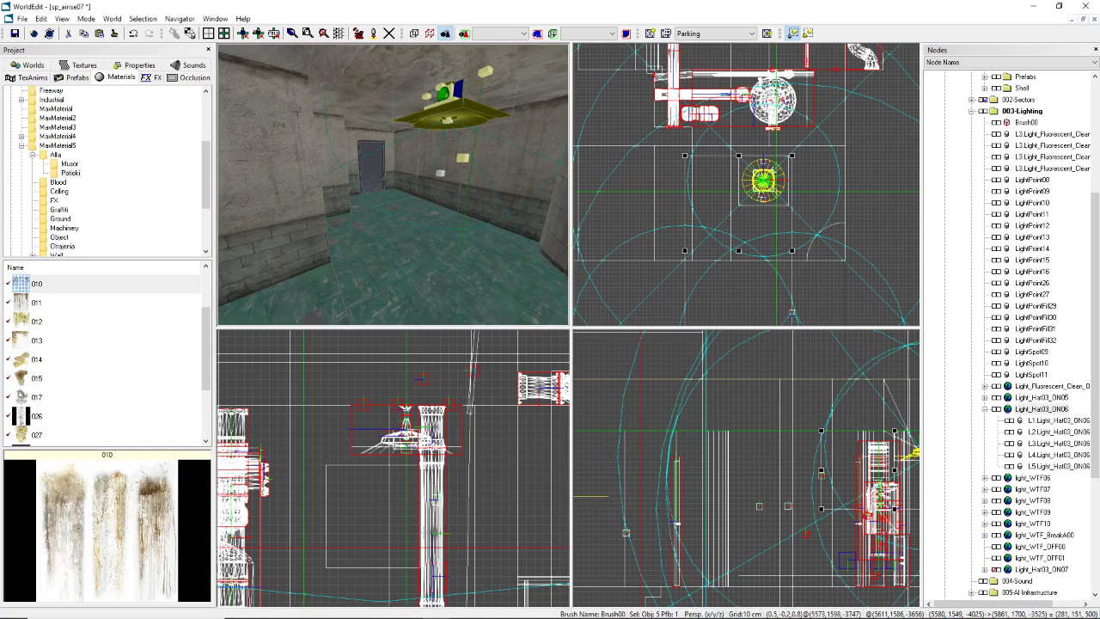
right_click_drag(393, 185, 430, 185)
scroll(370, 478, "down", 5)
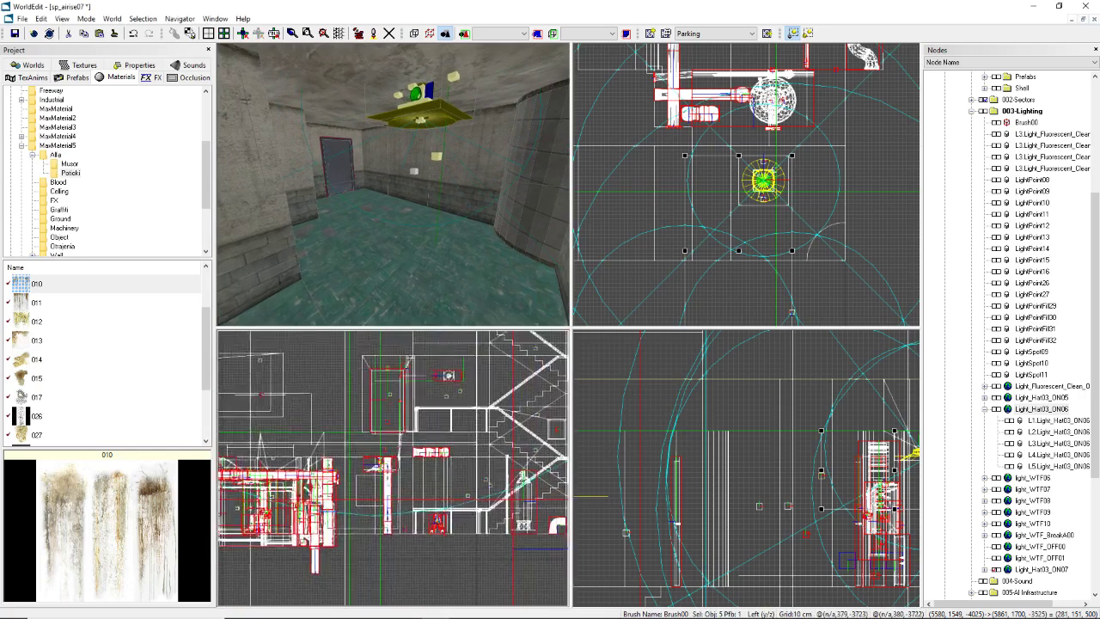
right_click_drag(421, 439, 277, 584)
scroll(344, 348, "up", 2)
right_click_drag(343, 348, 394, 468)
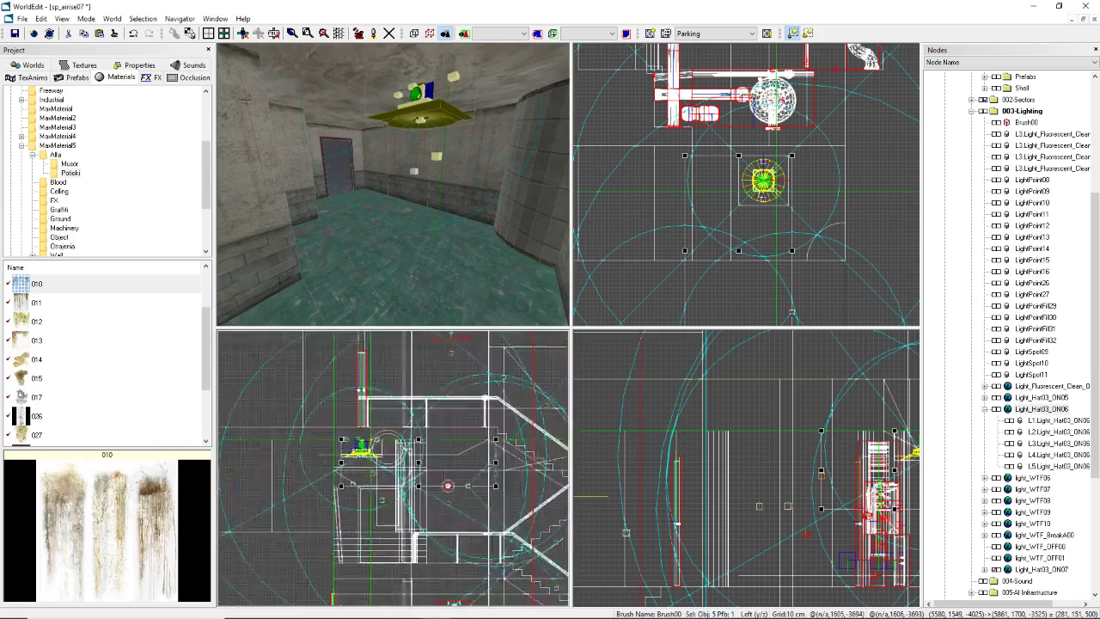
middle_click_drag(481, 421, 511, 401)
left_click(805, 193)
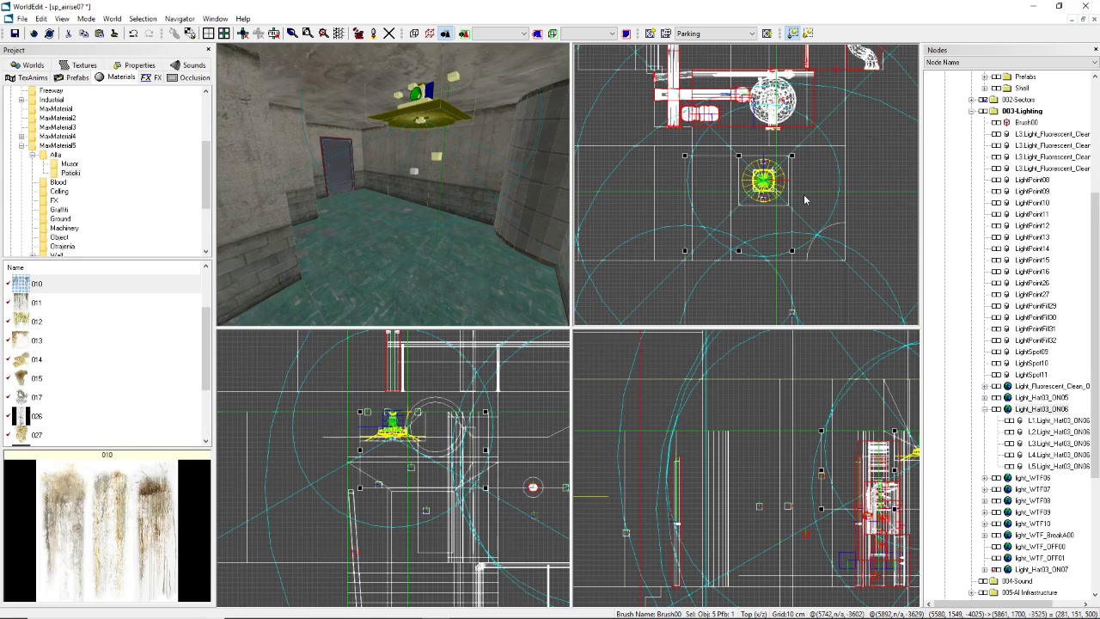
right_click_drag(447, 202, 533, 210)
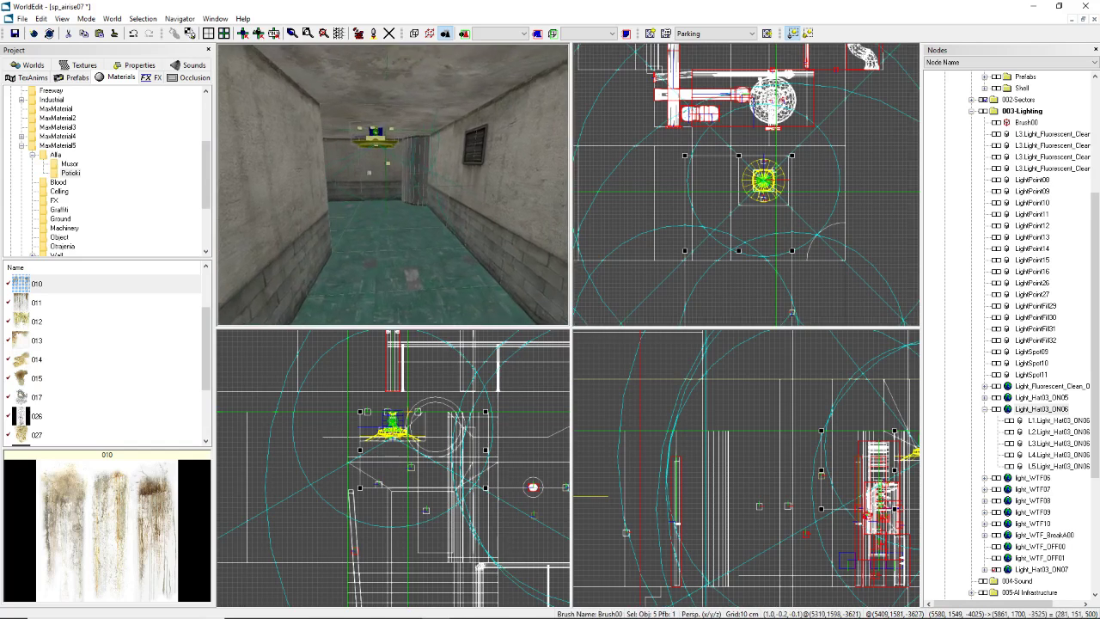
left_click_drag(378, 180, 396, 190)
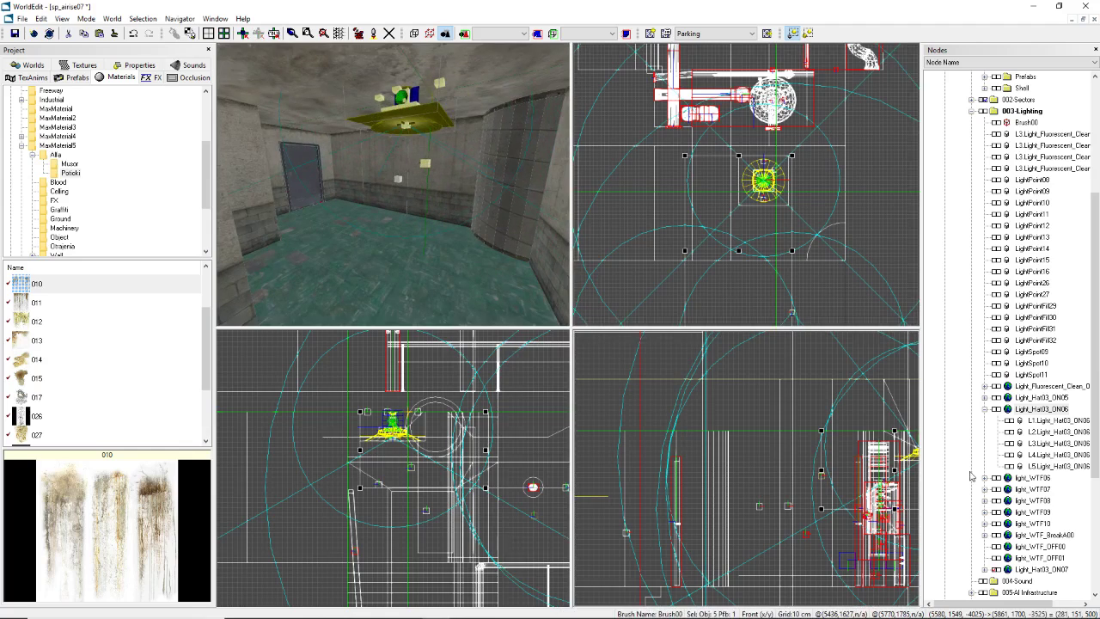
Step: Expand Light_Hat03_ON07 in the node tree and delete its spot light L4.Light_Hat03_ON07
scroll(980, 464, "down", 4)
left_click(984, 432)
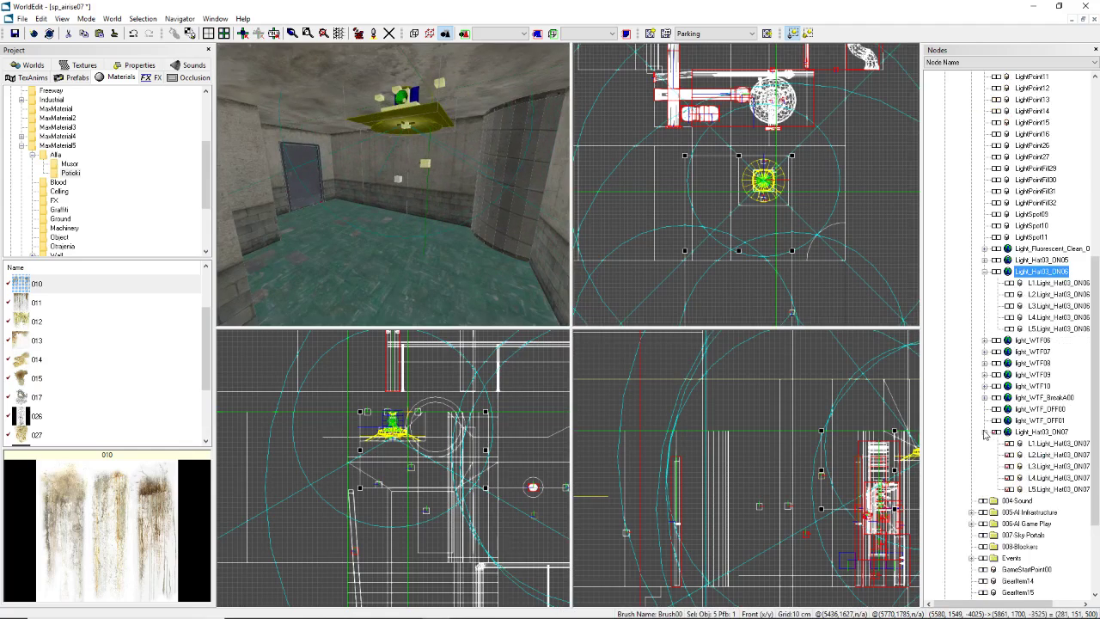
left_click(1017, 489)
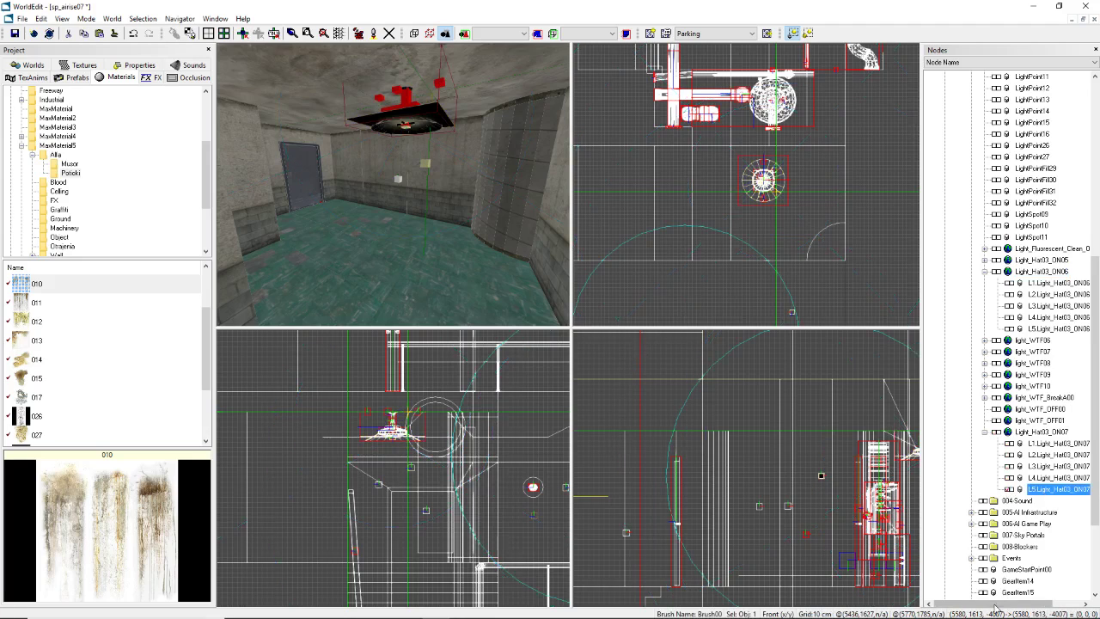
left_click_drag(1006, 604, 1029, 604)
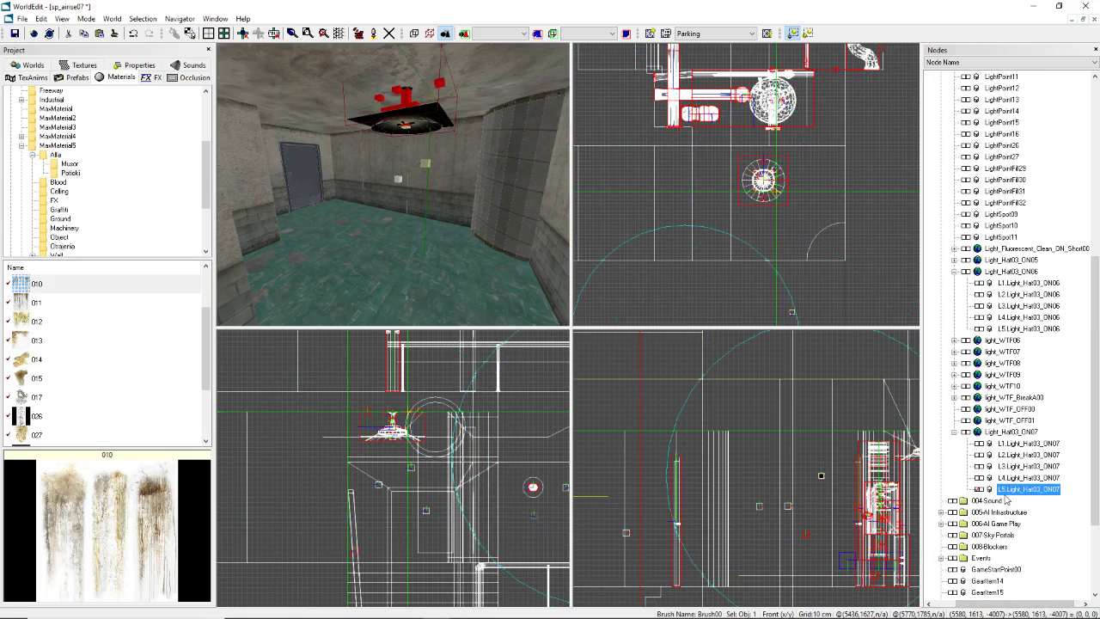
scroll(776, 235, "down", 3)
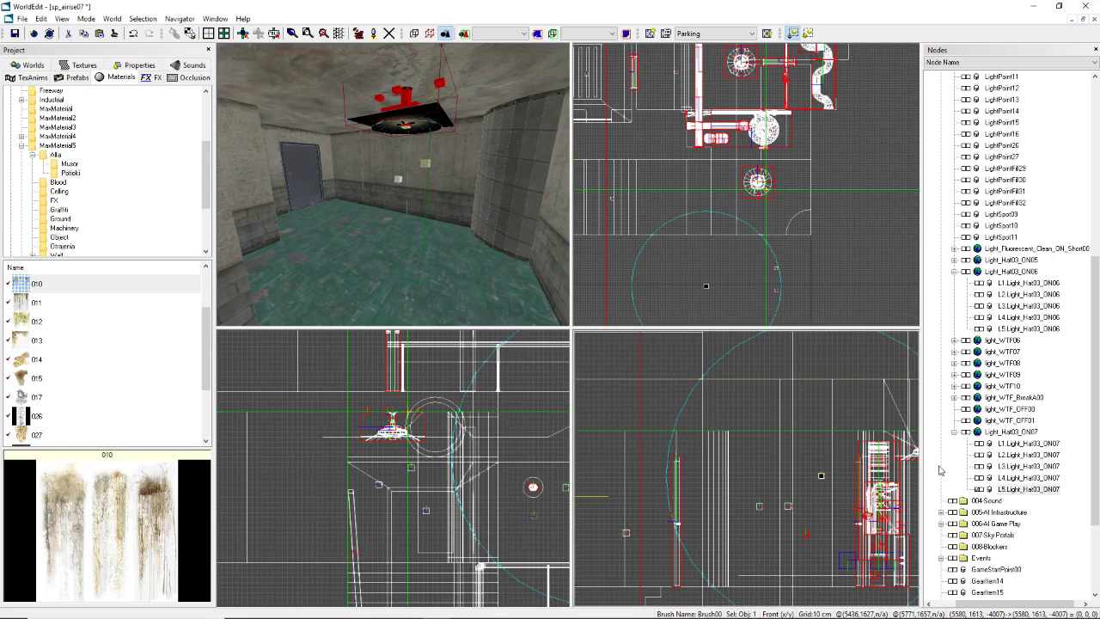
left_click(977, 478)
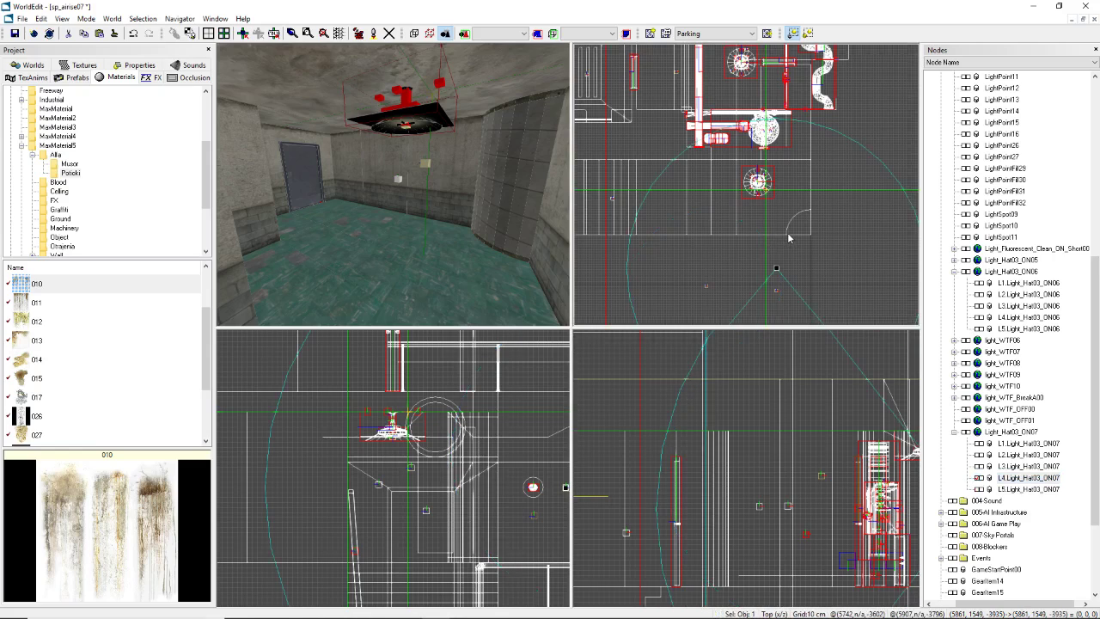
left_click(138, 65)
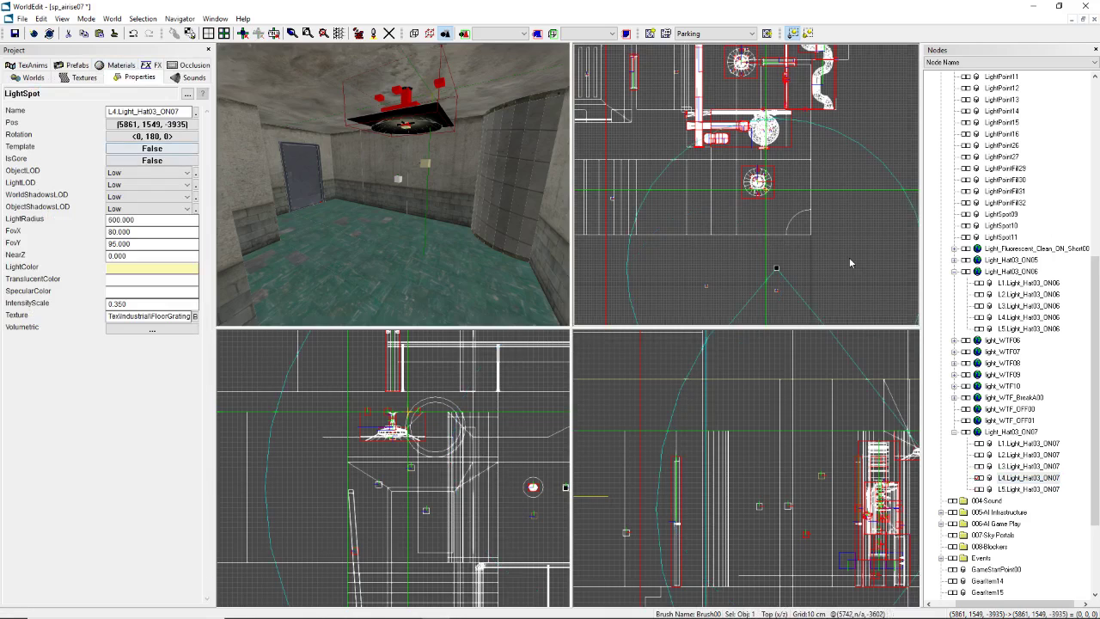
key("Delete")
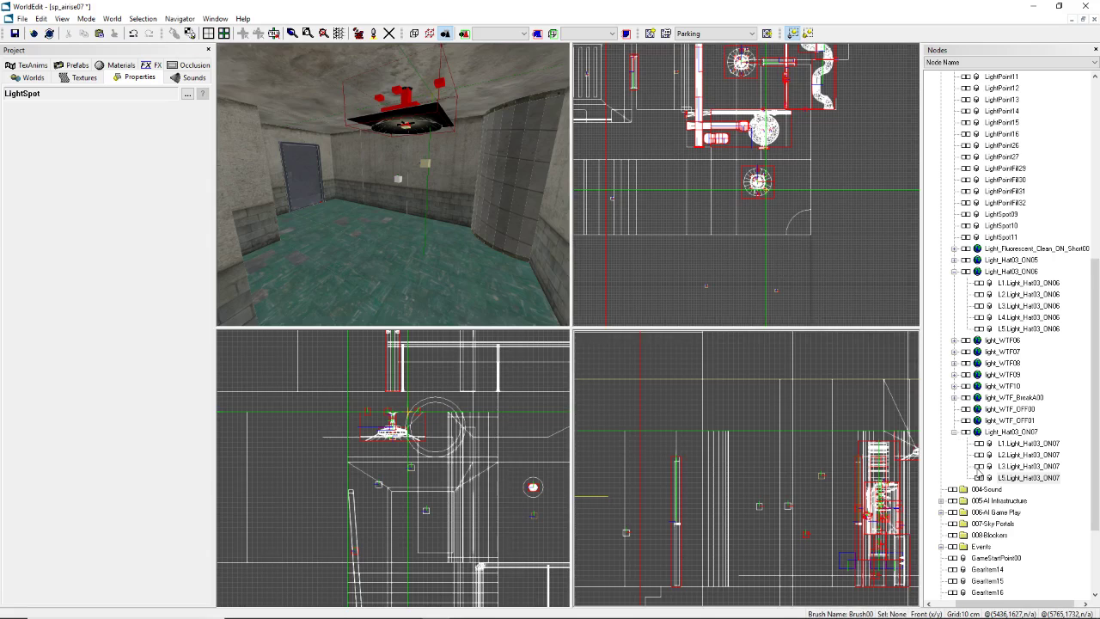
Step: Move the fill light L3.Light_Hat03_ON07 into the room to position (5841, 1589, -3385)
left_click(980, 467)
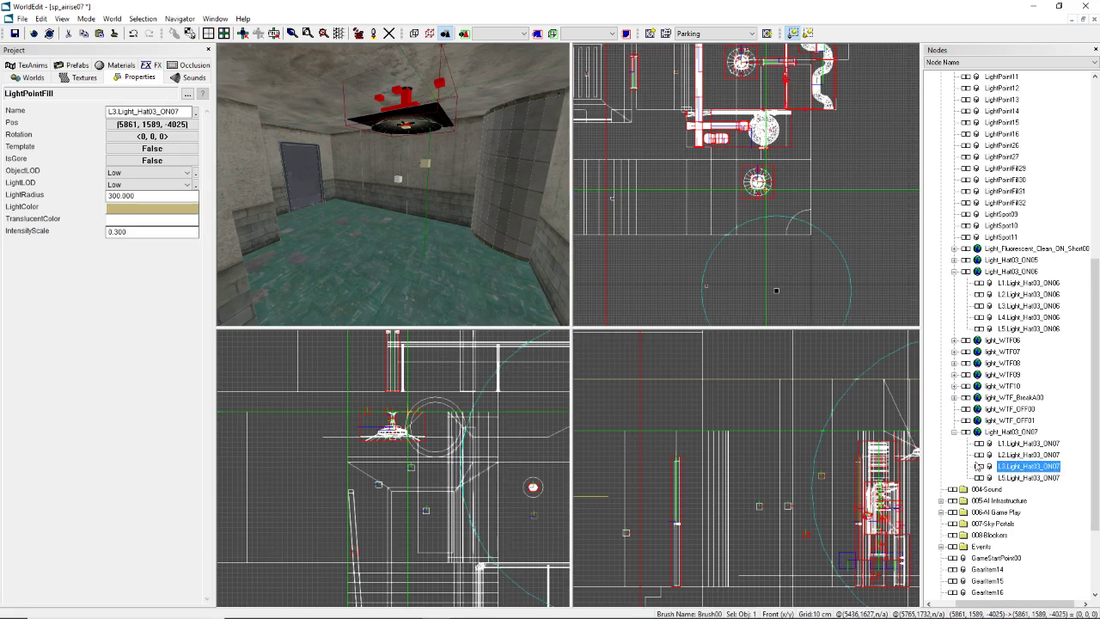
left_click(978, 457)
left_click(978, 467)
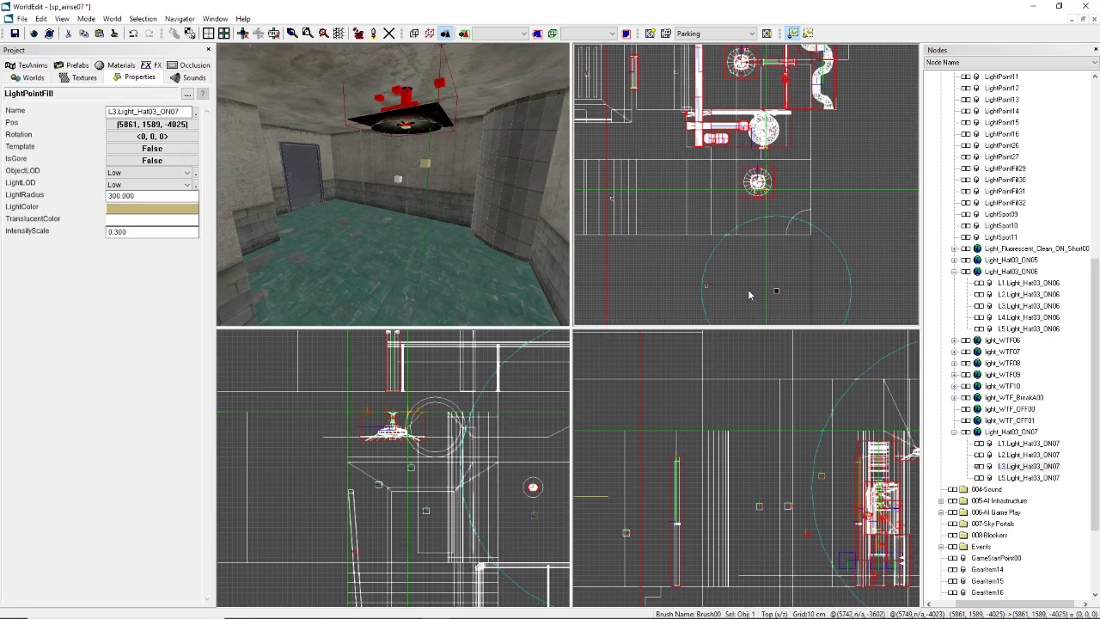
scroll(744, 262, "down", 1)
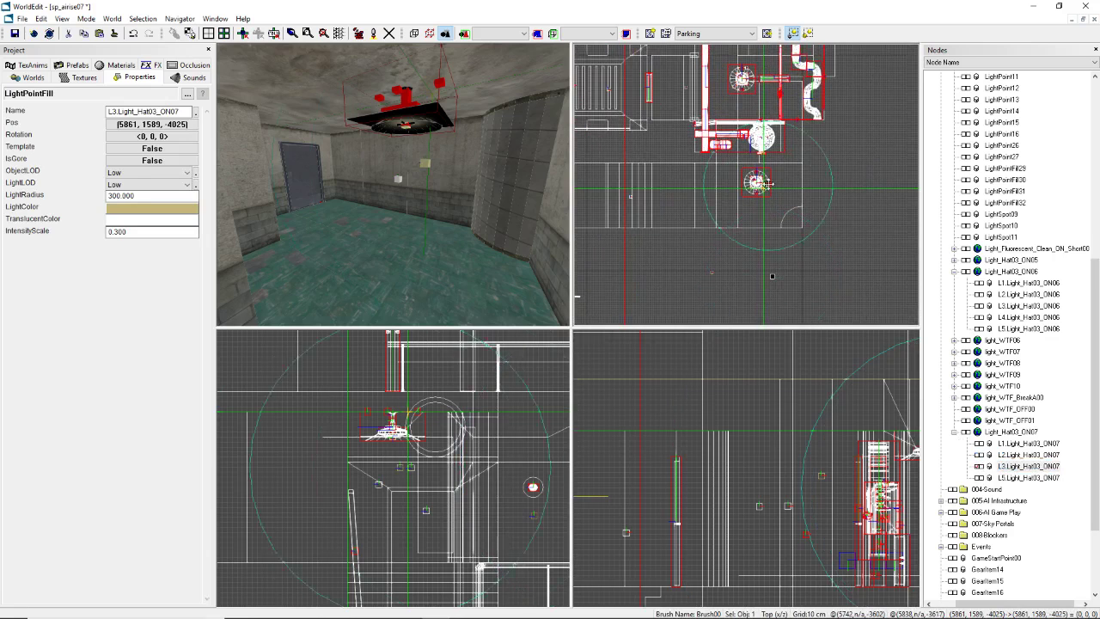
scroll(772, 183, "up", 1)
Step: Rename the remaining L5 fill light as L4.Light_Hat03_ON07 and move it beside the lamp to (5550, 1563, -3647)
left_click(978, 477)
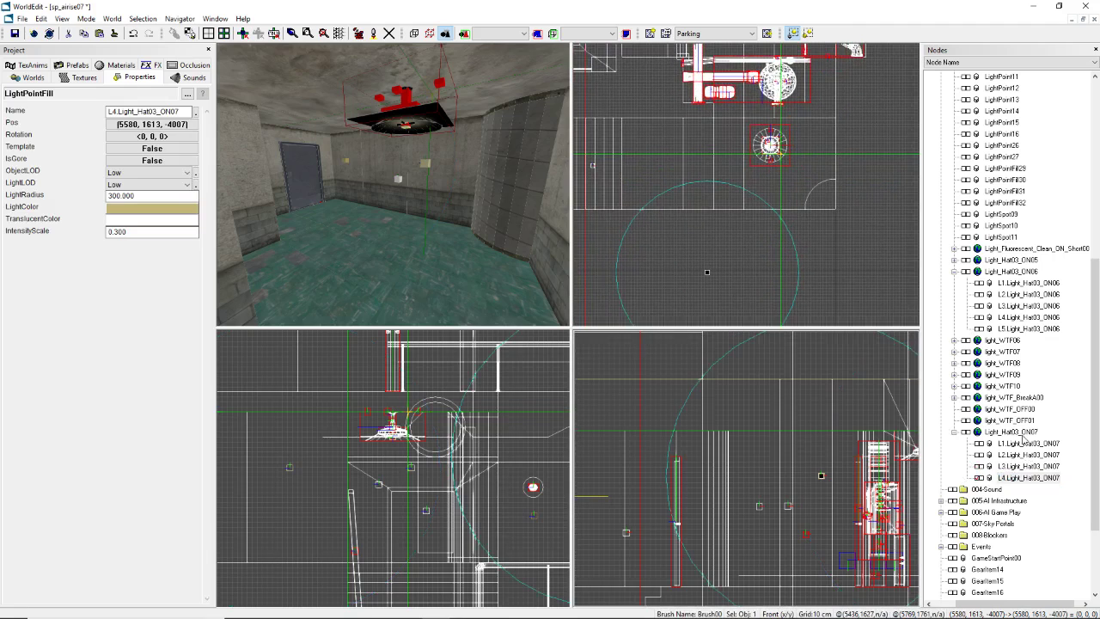
left_click_drag(705, 282, 694, 164)
scroll(695, 164, "up", 3)
right_click_drag(393, 185, 369, 191)
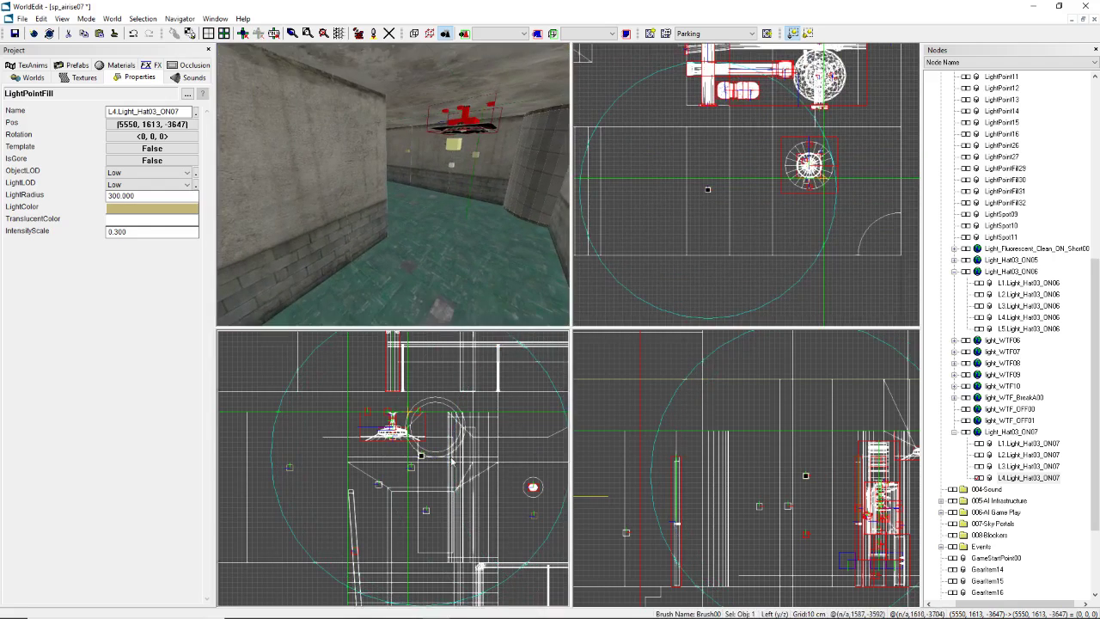
scroll(445, 459, "down", 4)
scroll(445, 458, "up", 3)
left_click_drag(446, 465, 445, 479)
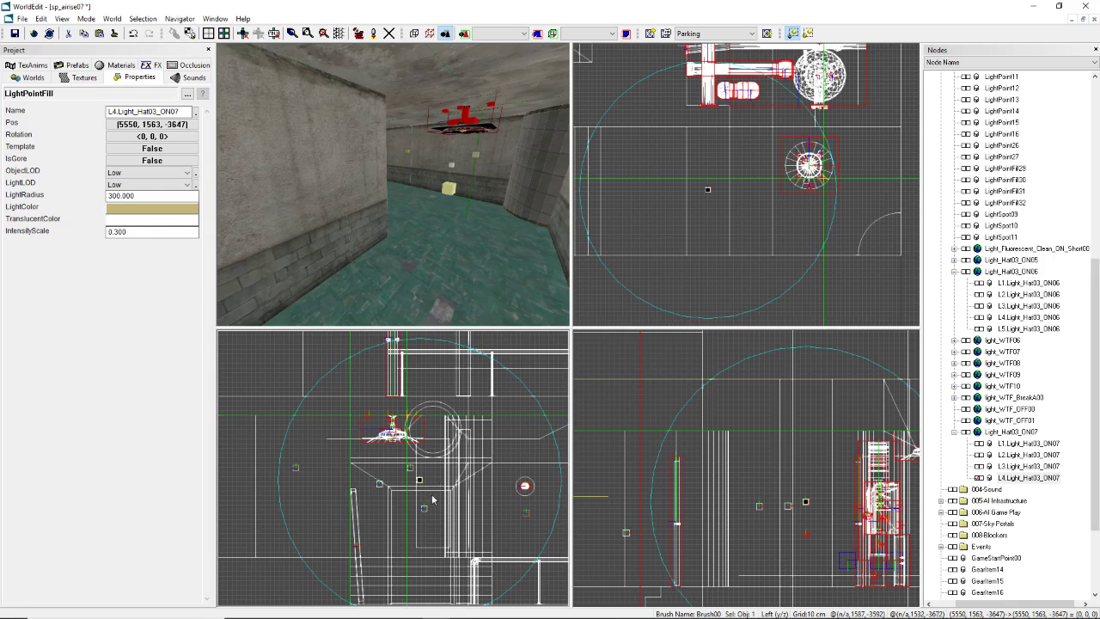
Step: Delete the old point lights LightPoint15 near the lamp and LightPoint16 by the steps and door frame
right_click_drag(433, 193, 340, 156)
left_click(463, 180)
right_click_drag(445, 196, 443, 201)
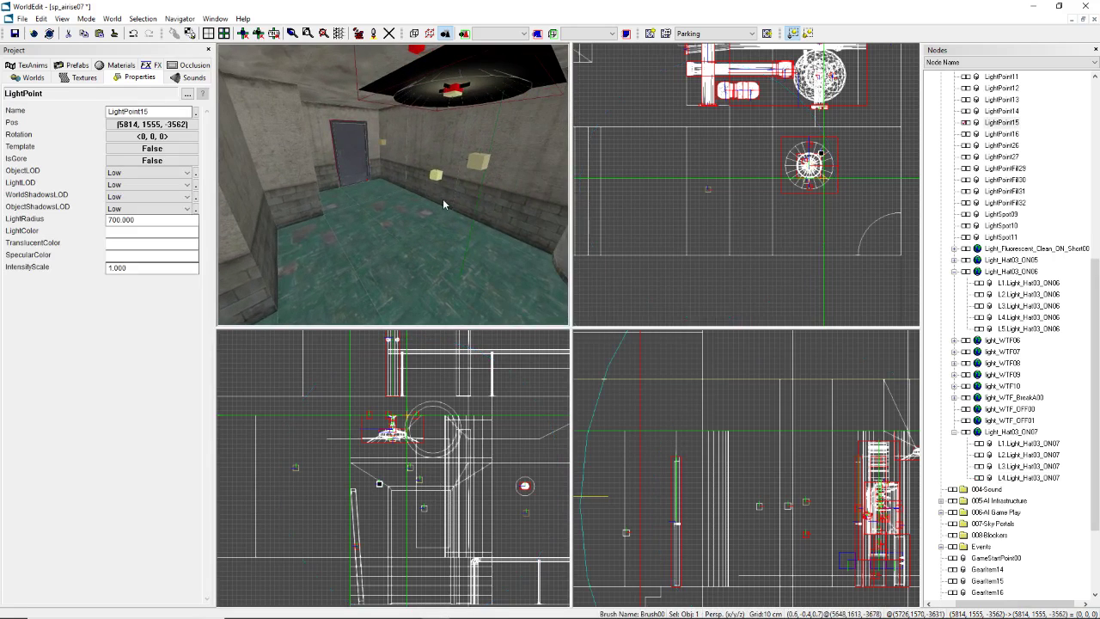
key("Delete")
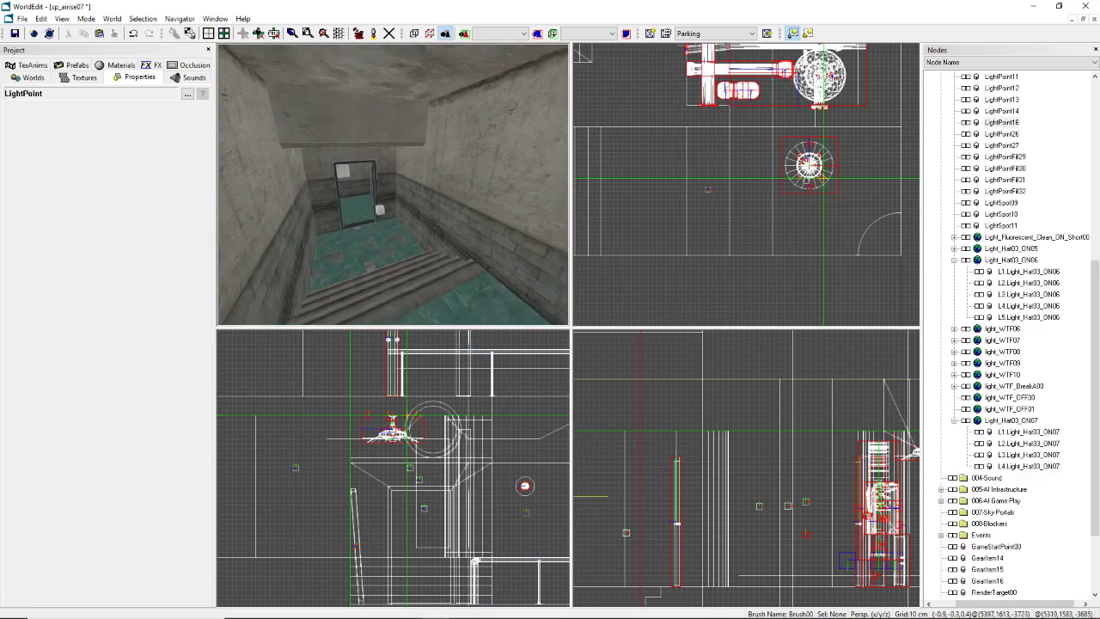
left_click(406, 263)
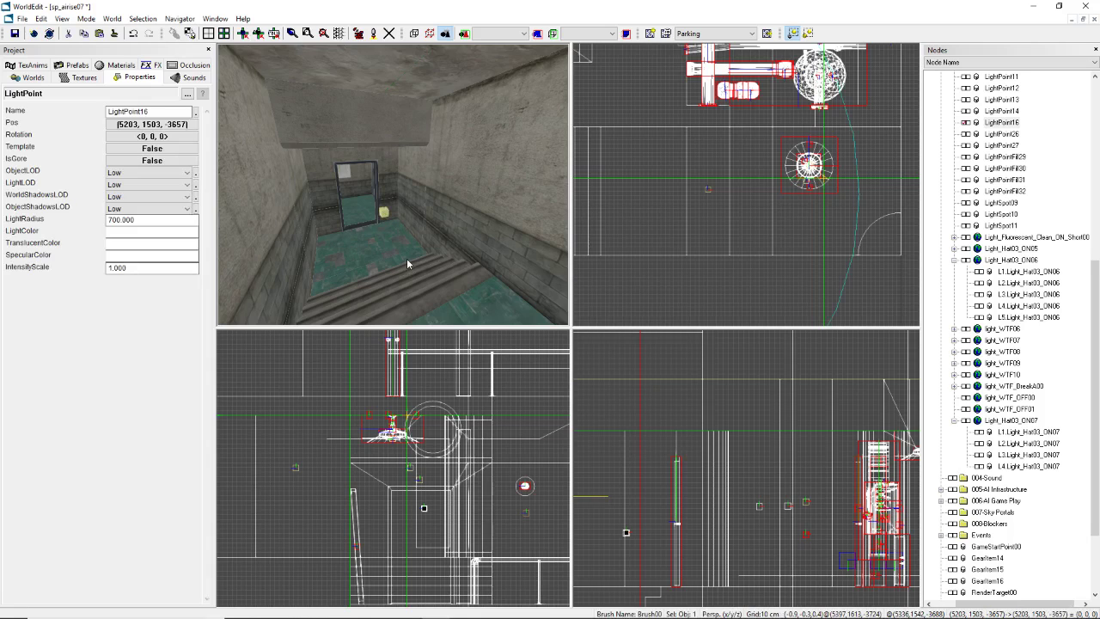
key("Delete")
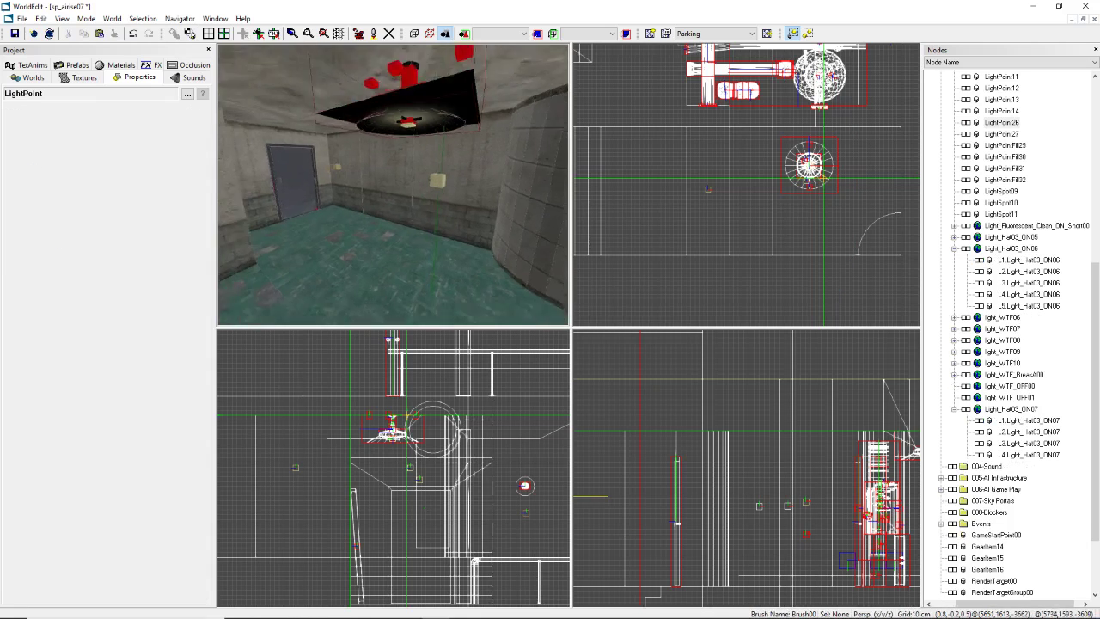
Step: Select the spot light L1.Light_Hat03_ON07 under the lamp and inspect its properties and surroundings
left_click(376, 175)
left_click(398, 127)
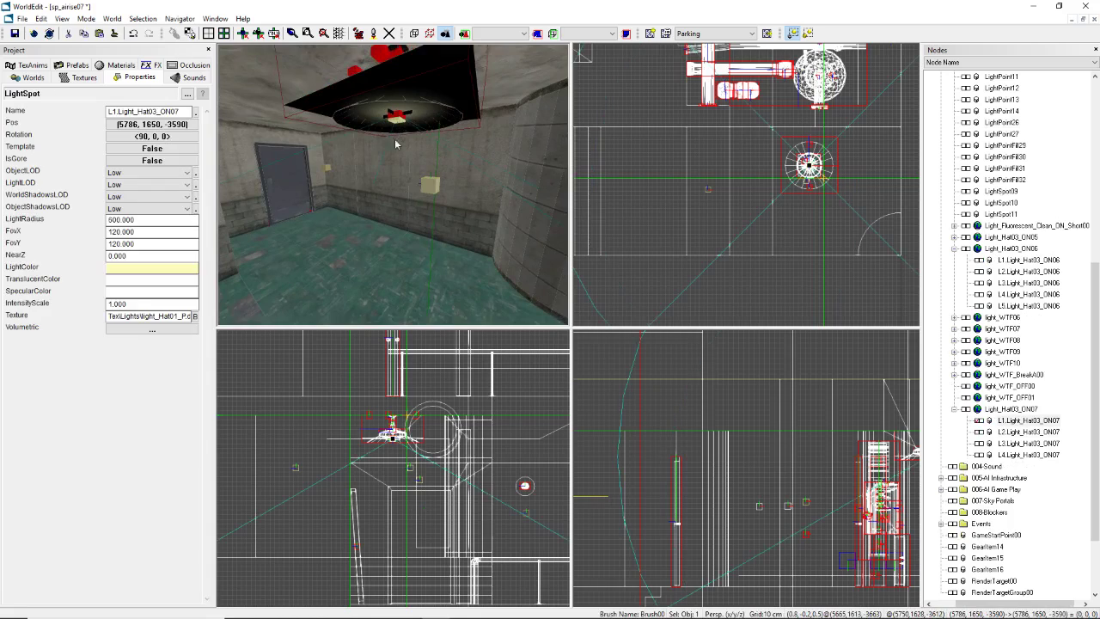
key("Up")
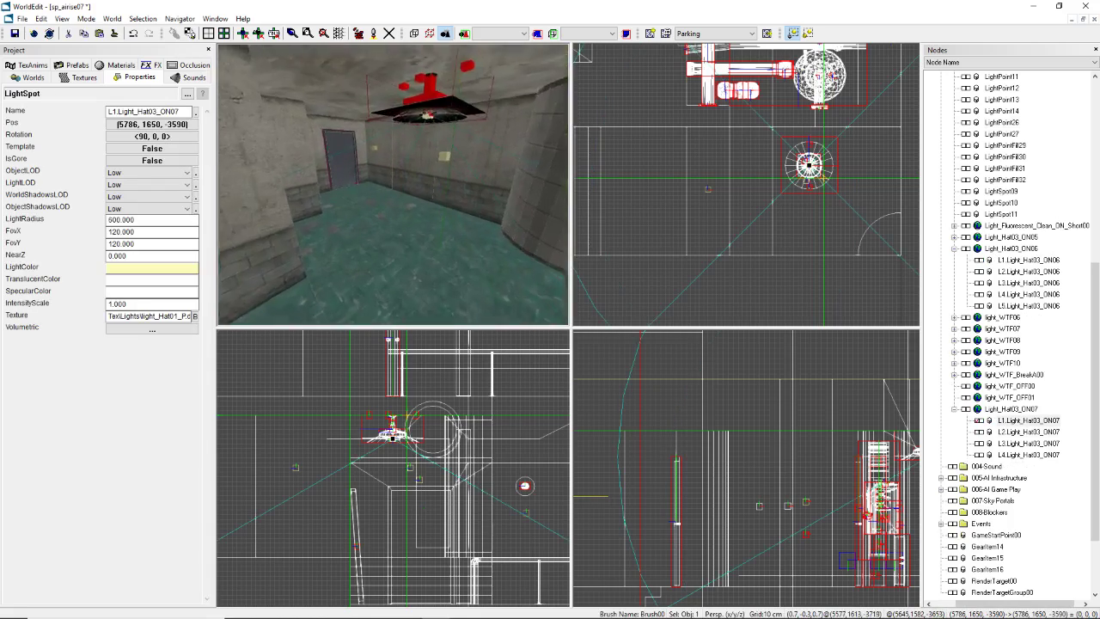
key("Down")
key("Up")
right_click_drag(397, 176, 386, 193)
Step: Shift the fill light L3.Light_Hat03_ON07 within the grey-door end of the room to position (5871, 1589, -3325)
left_click(397, 153)
scroll(765, 144, "down", 4)
right_click_drag(765, 145, 727, 206)
scroll(756, 202, "up", 5)
right_click_drag(391, 185, 359, 193)
scroll(696, 191, "down", 3)
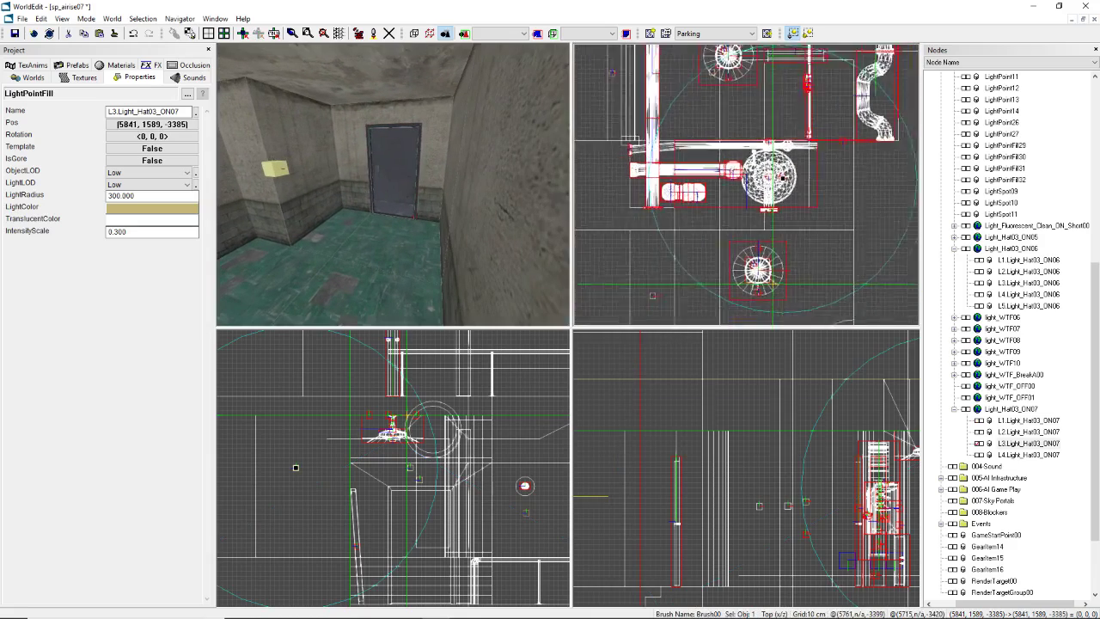
right_click_drag(696, 191, 661, 253)
scroll(740, 206, "up", 2)
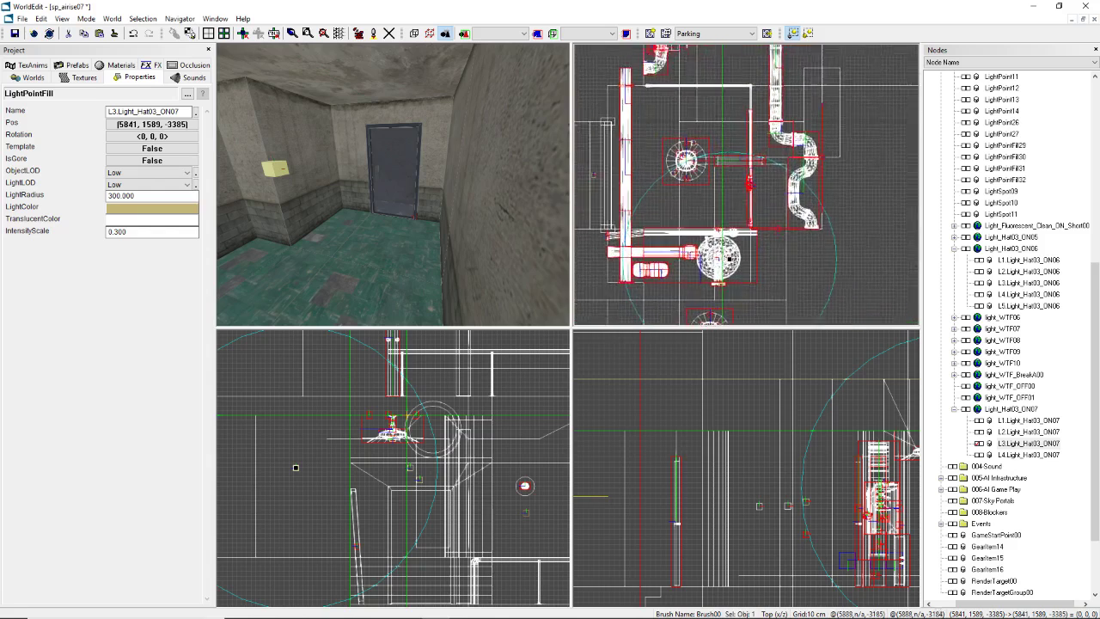
right_click_drag(731, 230, 743, 200)
left_click_drag(738, 243, 753, 220)
right_click_drag(434, 159, 369, 160)
scroll(769, 187, "down", 1)
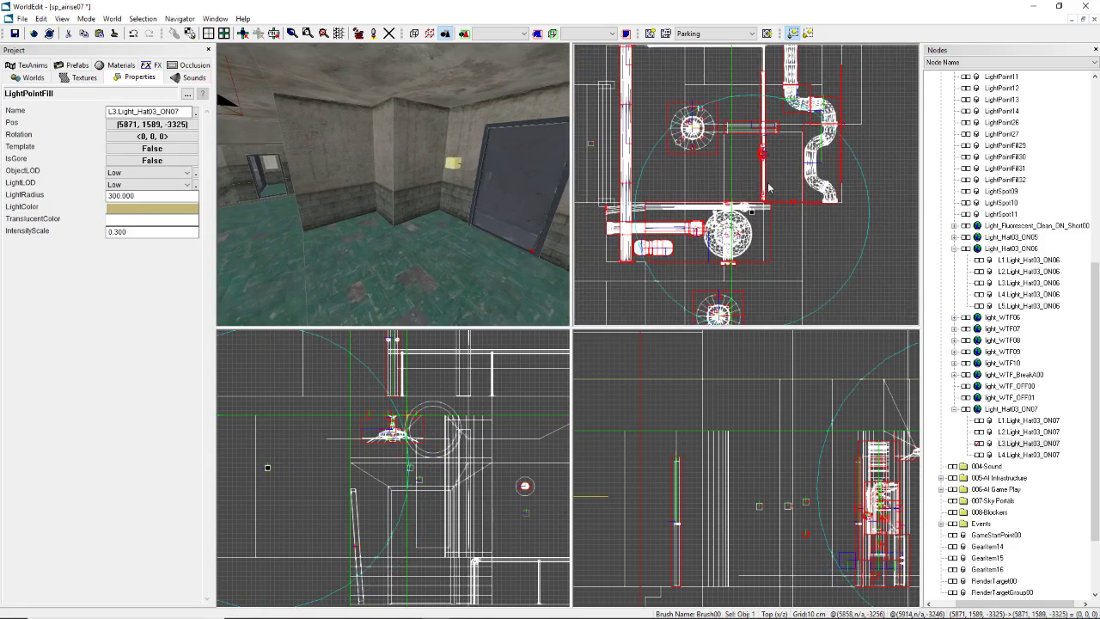
Step: Move the fill light L3.Light_Hat03_ON07 to (5861, 1589, -3365), and select L2.Light_Hat03_ON07 to check its settings
left_click_drag(768, 197, 768, 197)
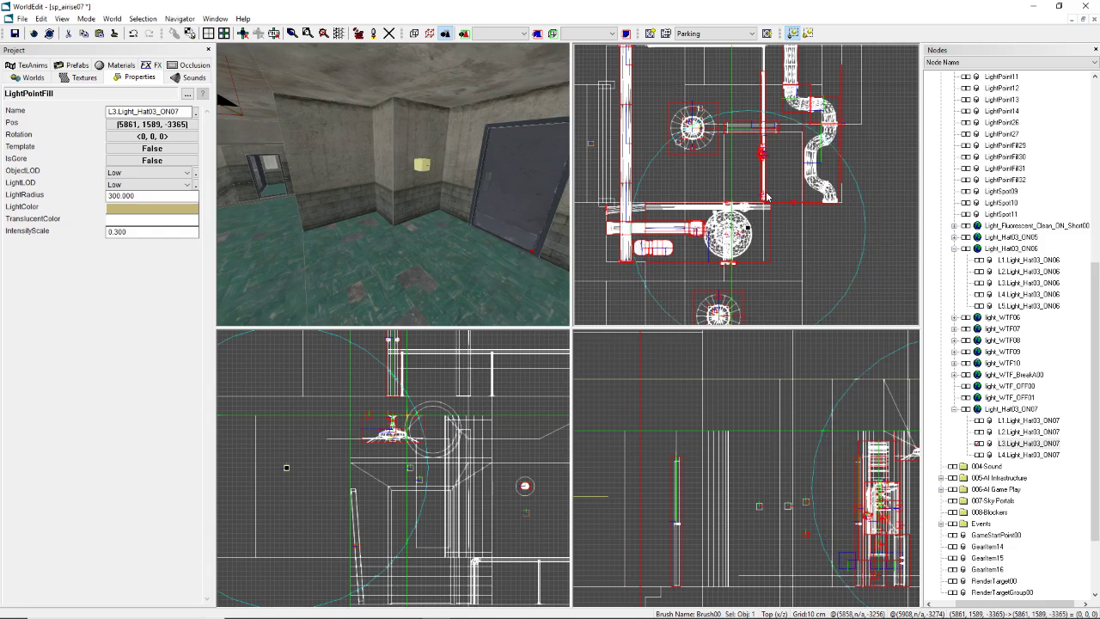
right_click_drag(395, 191, 370, 177)
left_click(338, 168)
scroll(739, 207, "down", 3)
scroll(747, 185, "up", 1)
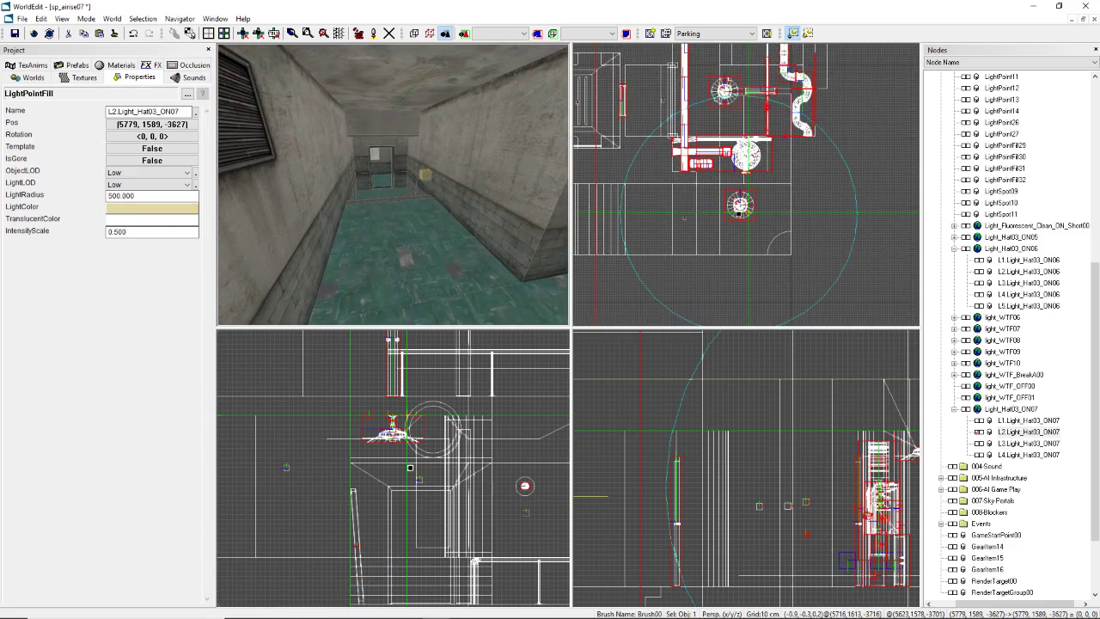
Step: Set the LightRadius of the fill light L4.Light_Hat03_ON07 to 500 and compare its coverage with L2
left_click(424, 177)
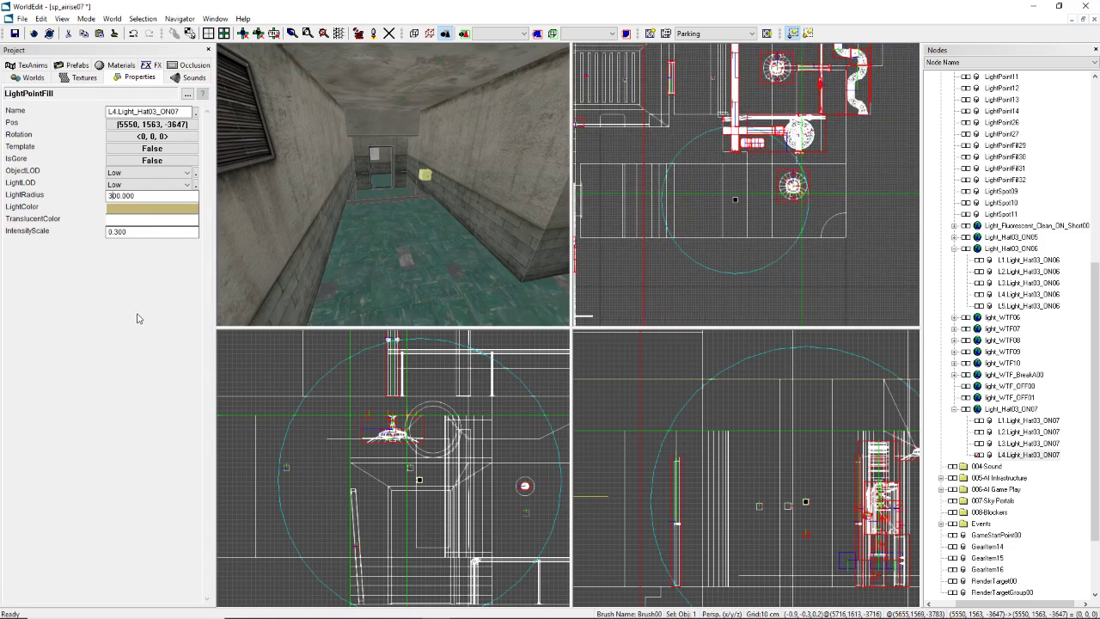
left_click(162, 231)
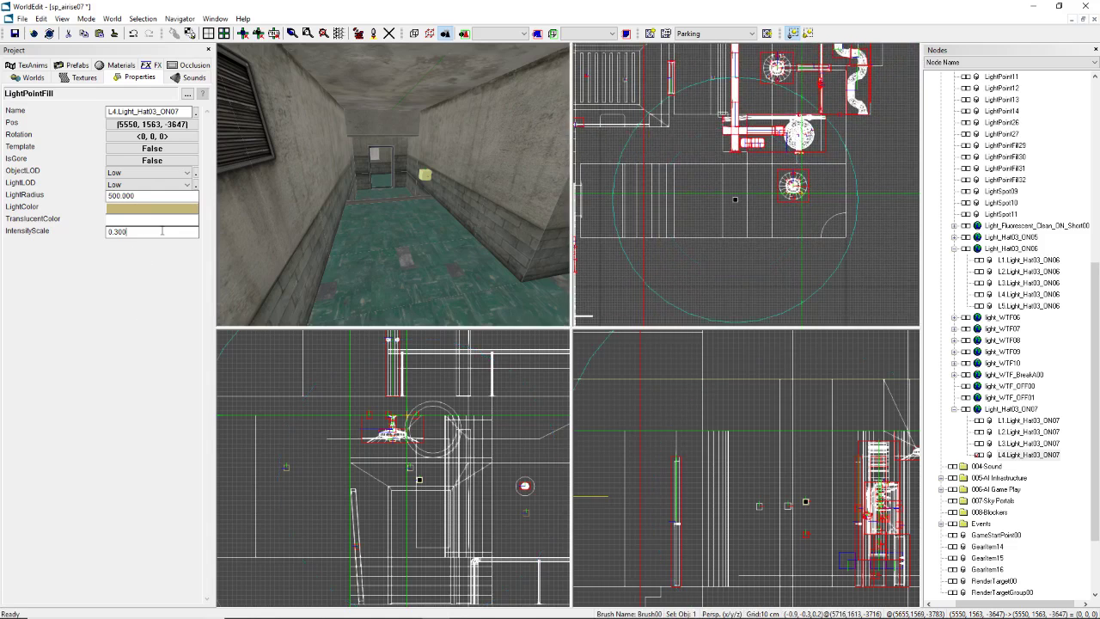
scroll(735, 200, "up", 1)
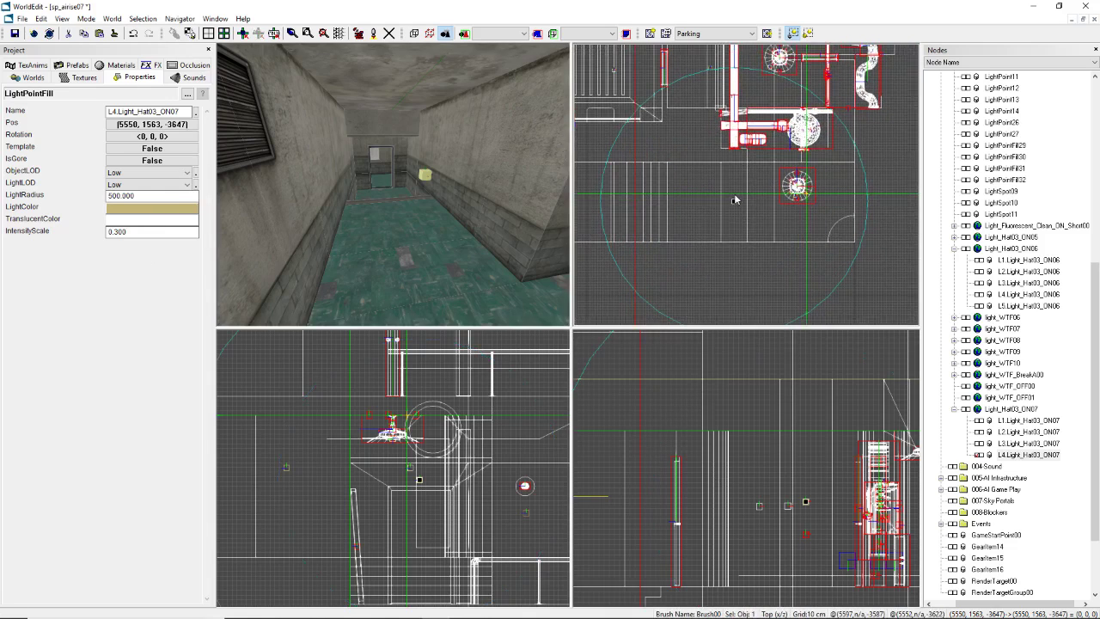
middle_click_drag(370, 215, 447, 219)
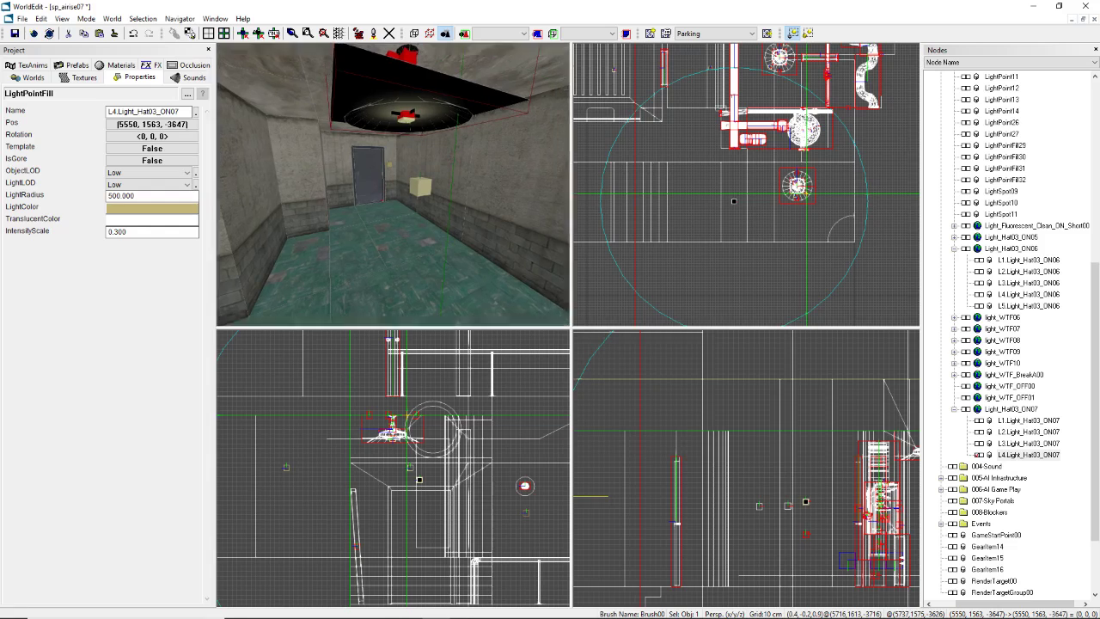
left_click(749, 205)
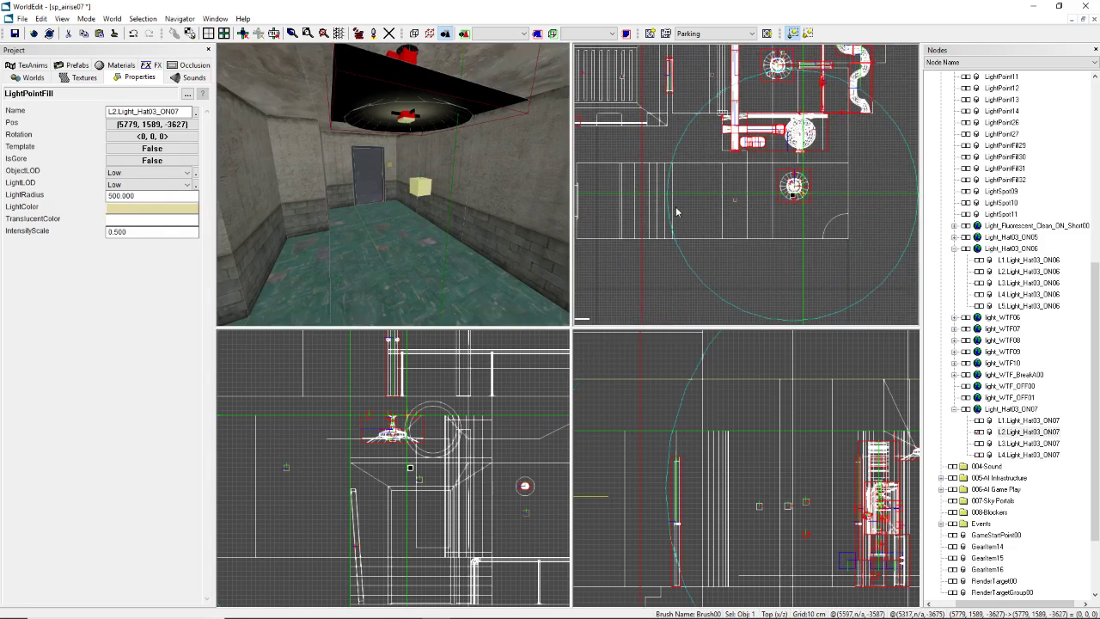
left_click(735, 200)
scroll(446, 190, "up", 4)
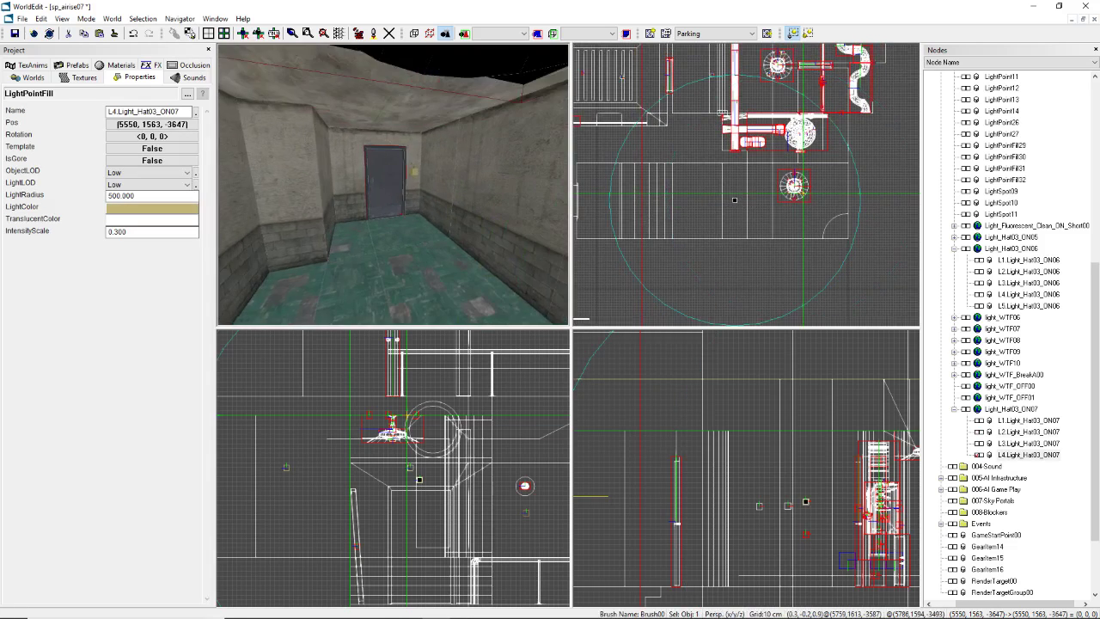
Step: Try deleting the fill light L3.Light_Hat03_ON07 and shifting L2.Light_Hat03_ON07 to (5849, 1589, -3527) to cover the door end alone
left_click(465, 188)
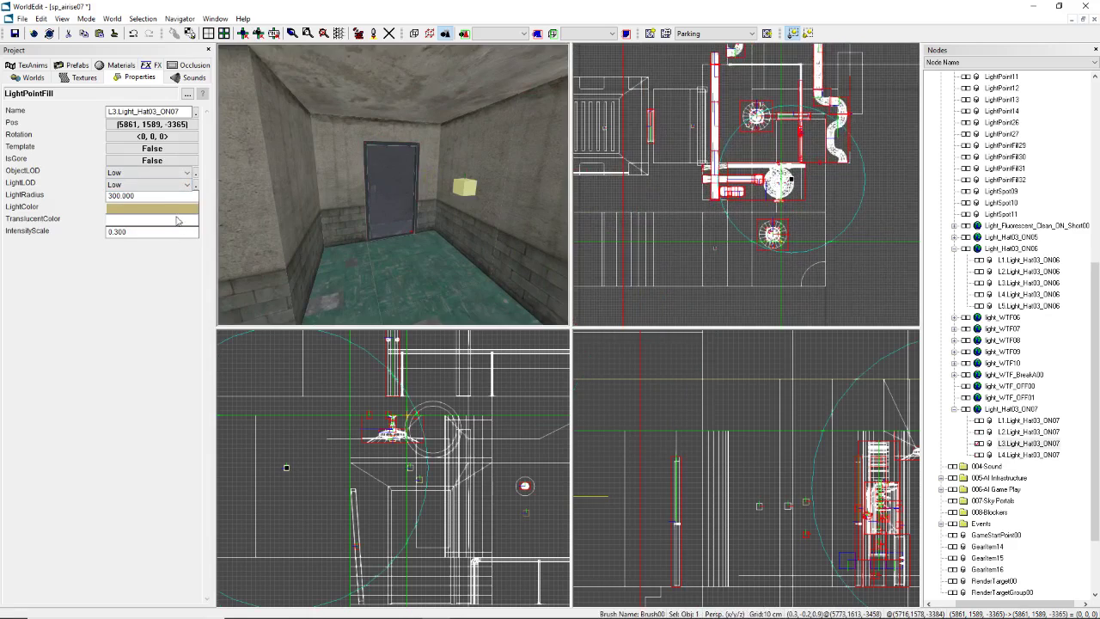
right_click_drag(361, 189, 391, 207)
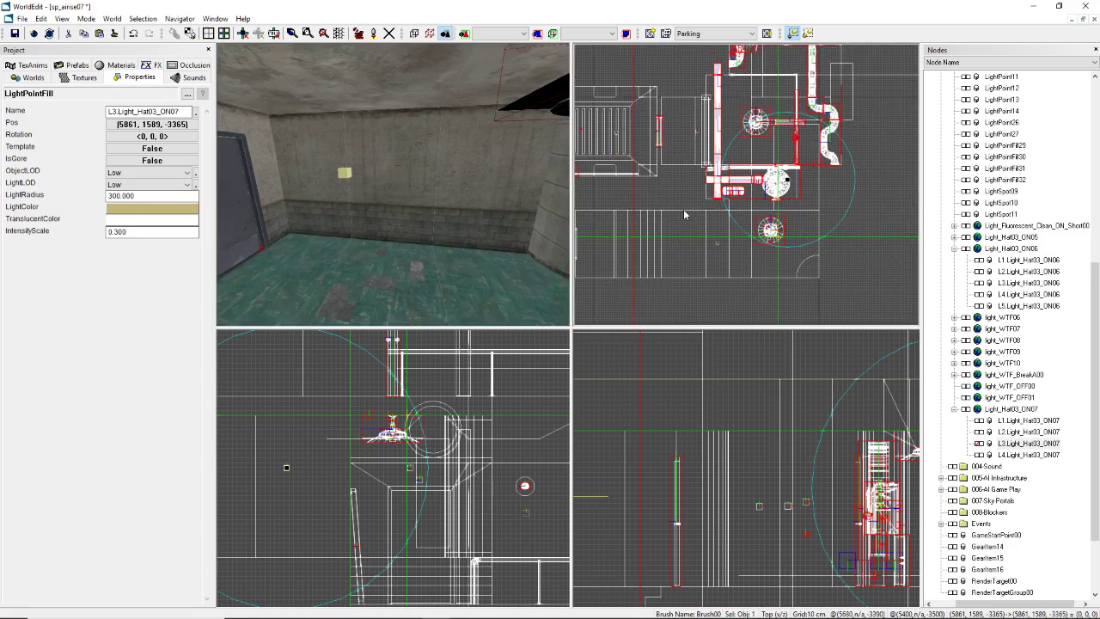
key("Delete")
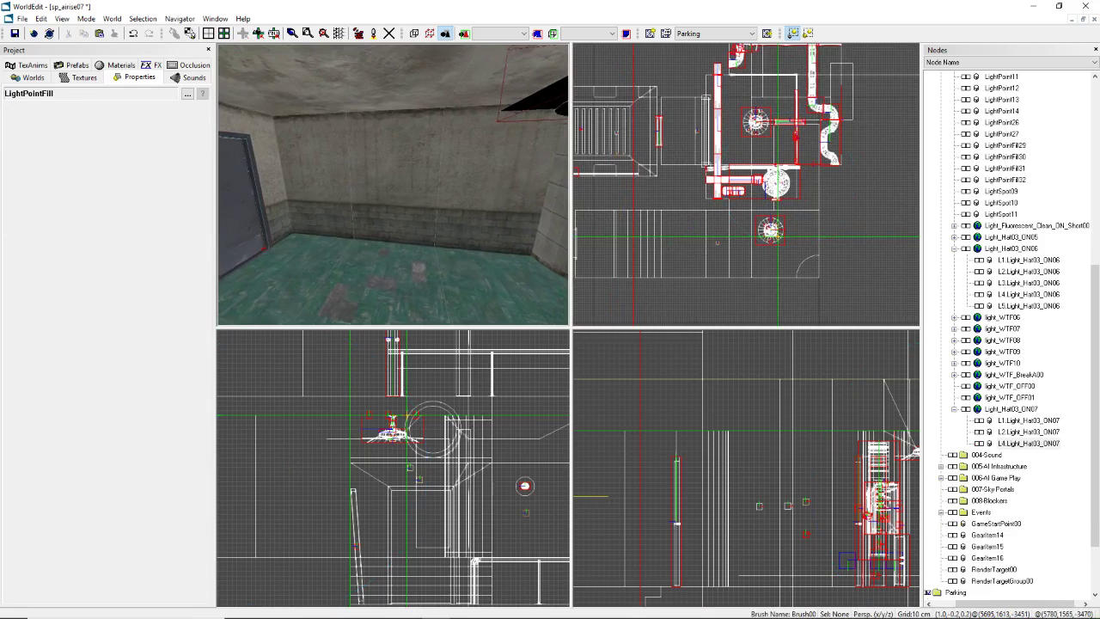
left_click(446, 171)
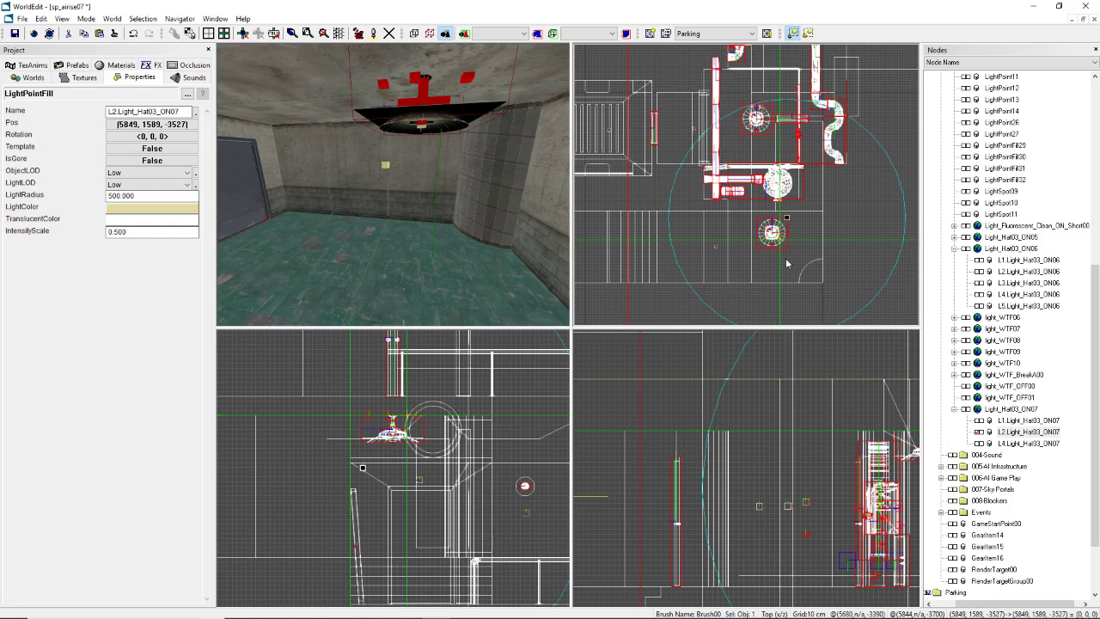
Step: Undo the moves of fill light L2.Light_Hat03_ON07 and the deletion of L3.Light_Hat03_ON07
key("ctrl+z")
key("ctrl+z")
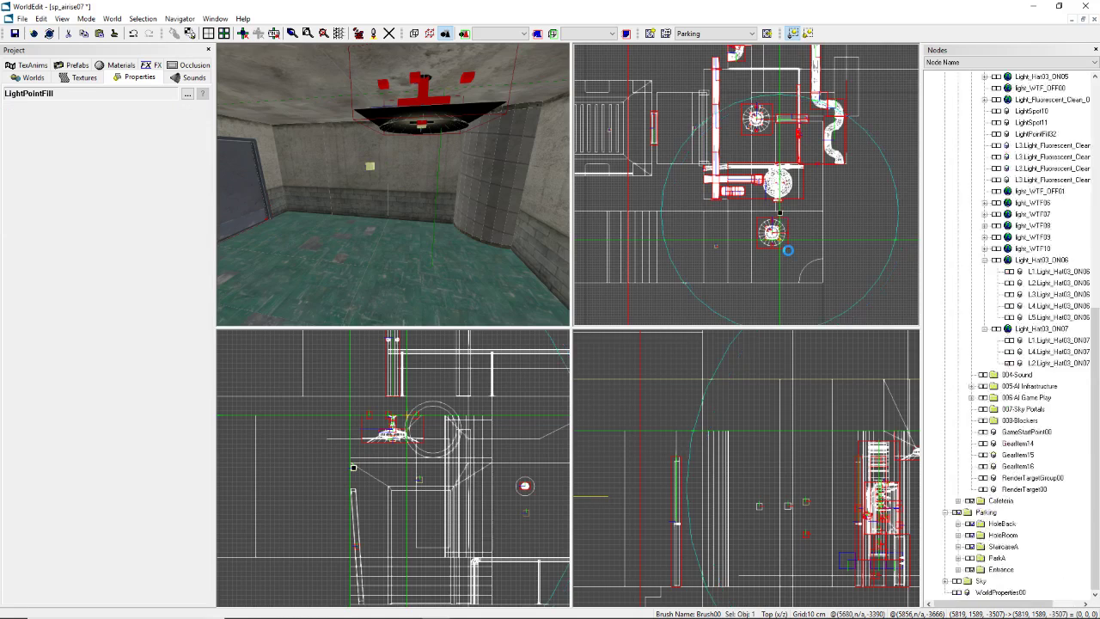
key("z")
key("ctrl+z")
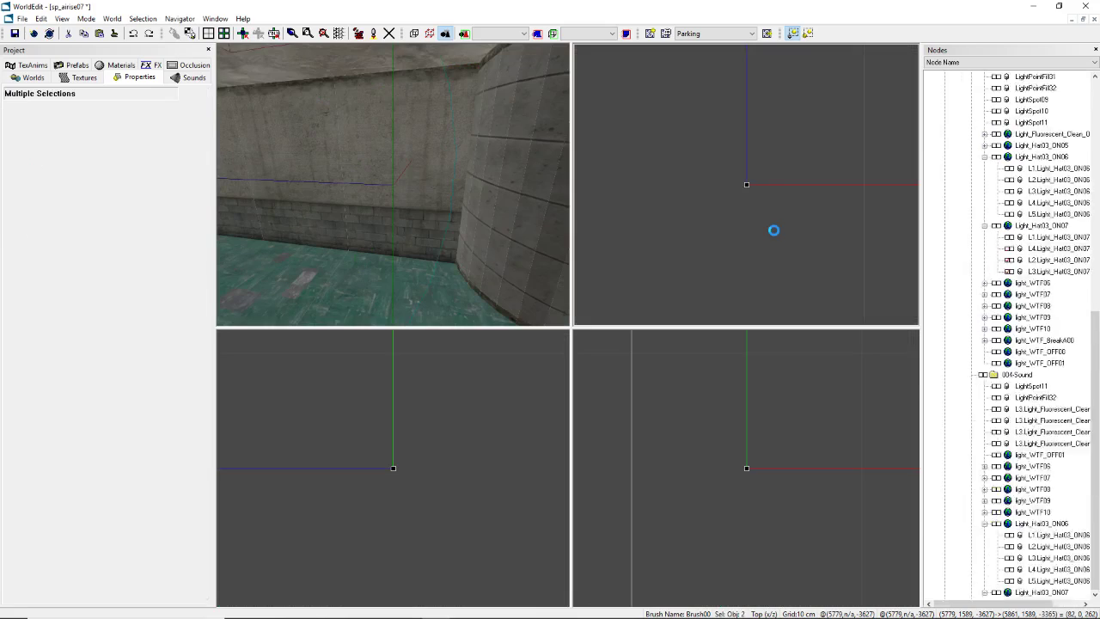
scroll(763, 243, "down", 10)
scroll(764, 245, "down", 8)
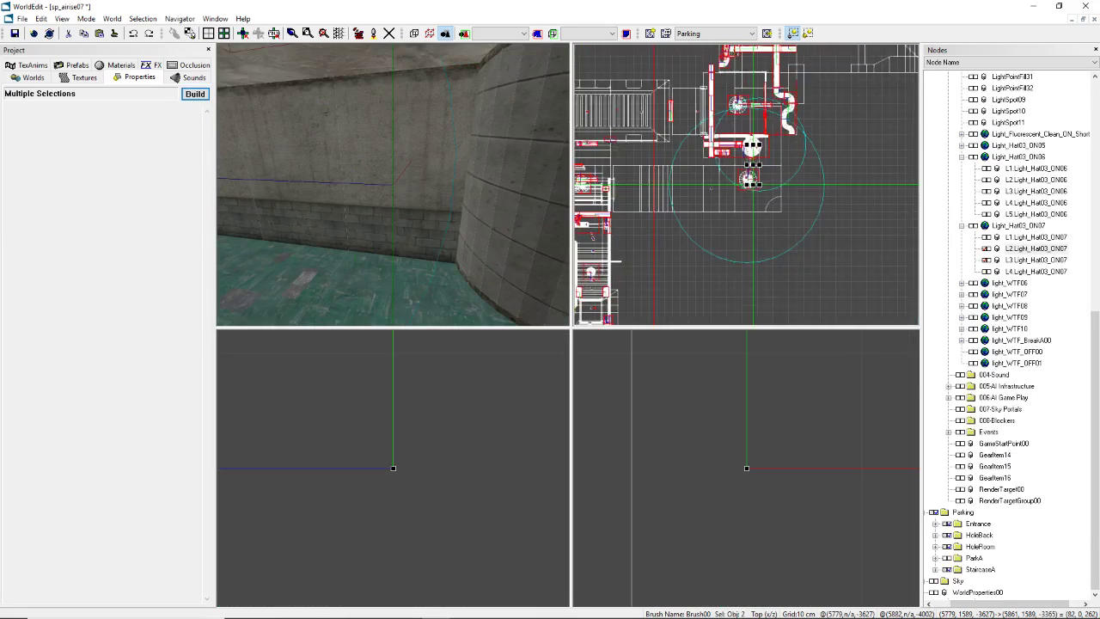
scroll(764, 245, "up", 3)
middle_click_drag(764, 245, 768, 263)
middle_click_drag(353, 182, 394, 189)
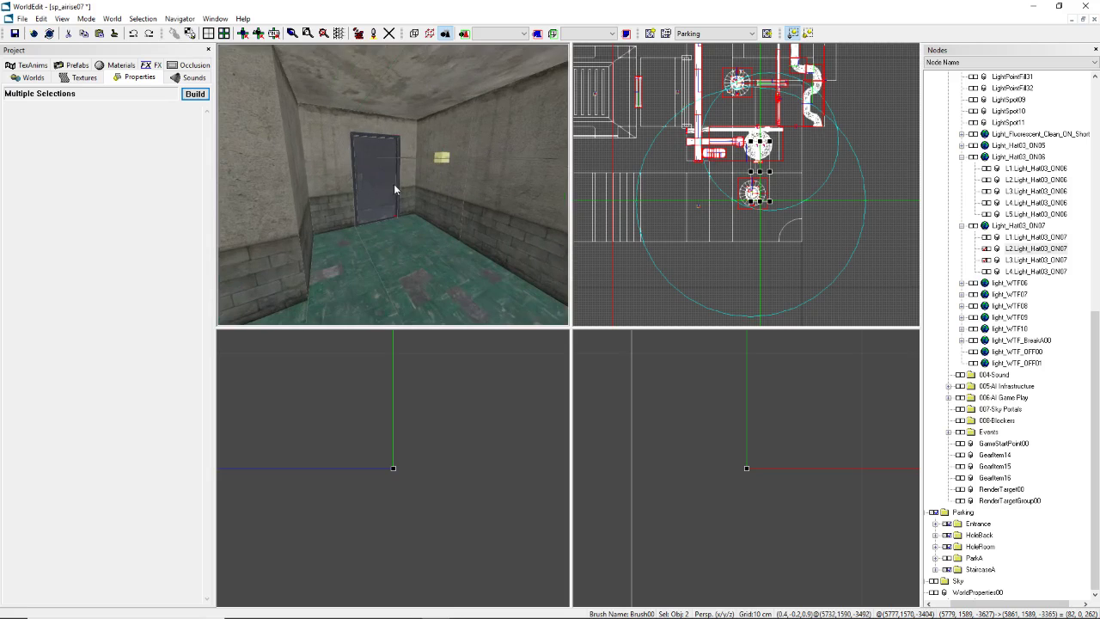
Step: Set the LightRadius of the fill light L3.Light_Hat03_ON07 to 400 and nudge it slightly toward the lamp
left_click(442, 157)
scroll(753, 185, "up", 4)
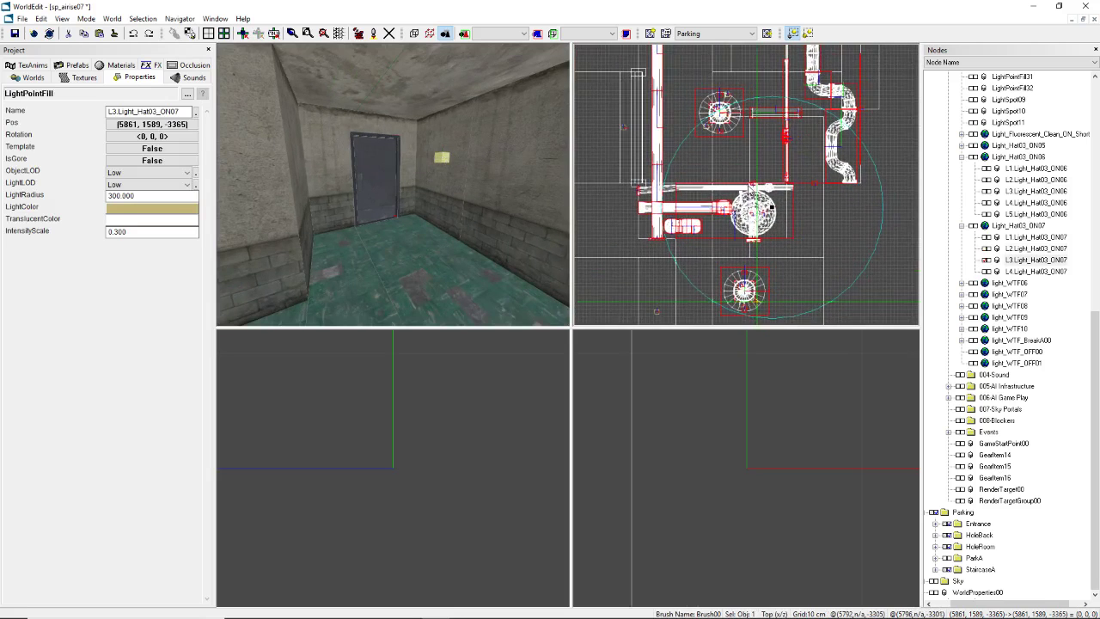
scroll(751, 187, "up", 2)
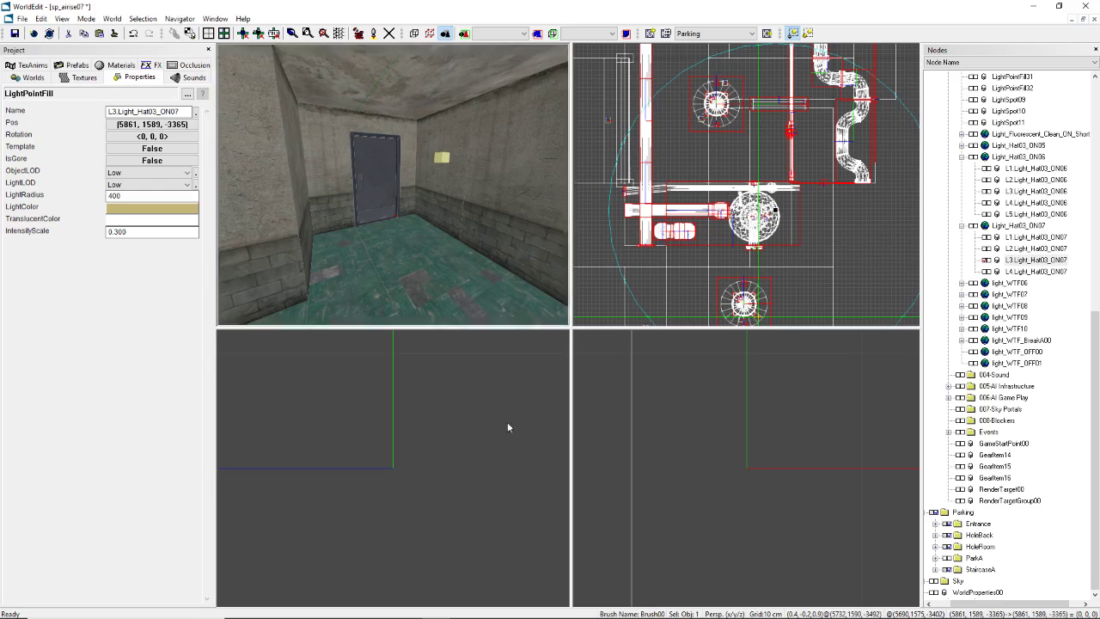
scroll(753, 176, "down", 4)
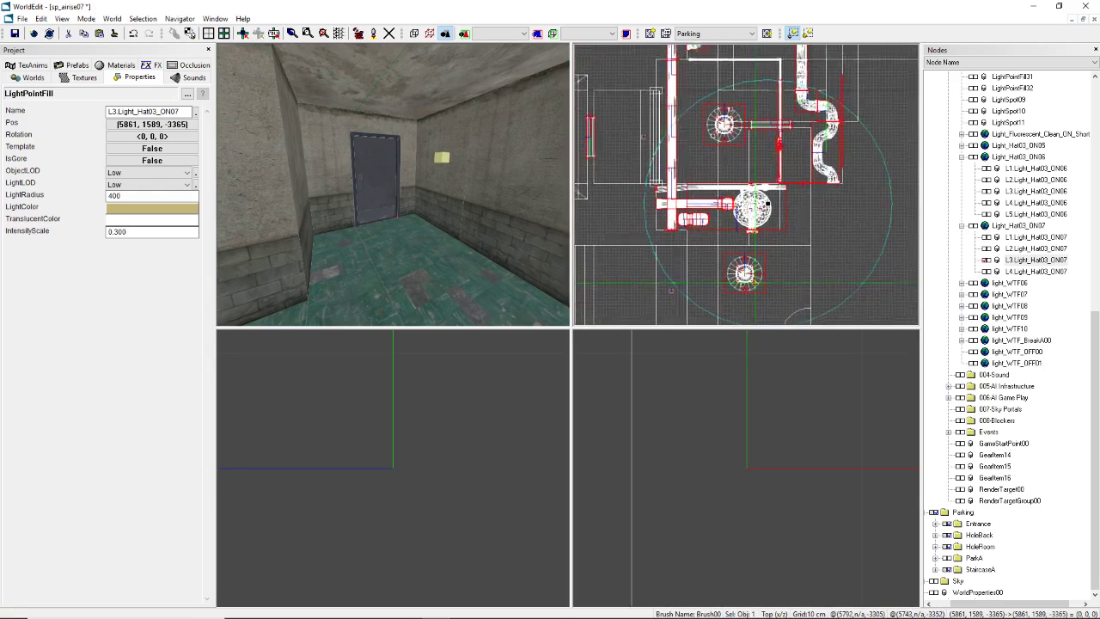
scroll(767, 204, "down", 2)
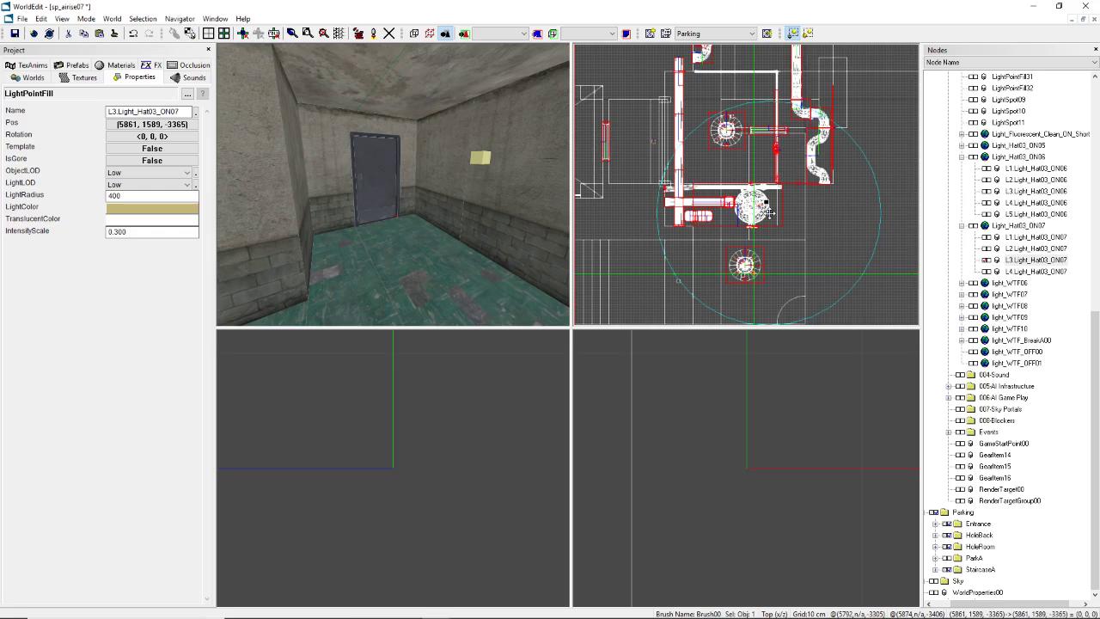
mouse_move(454, 148)
right_mouse_down()
mouse_move(516, 148)
mouse_move(455, 148)
right_mouse_up()
Step: Move the fill light L4.Light_Hat03_ON07 toward the steps to position (5460, 1563, -3637)
left_click(455, 148)
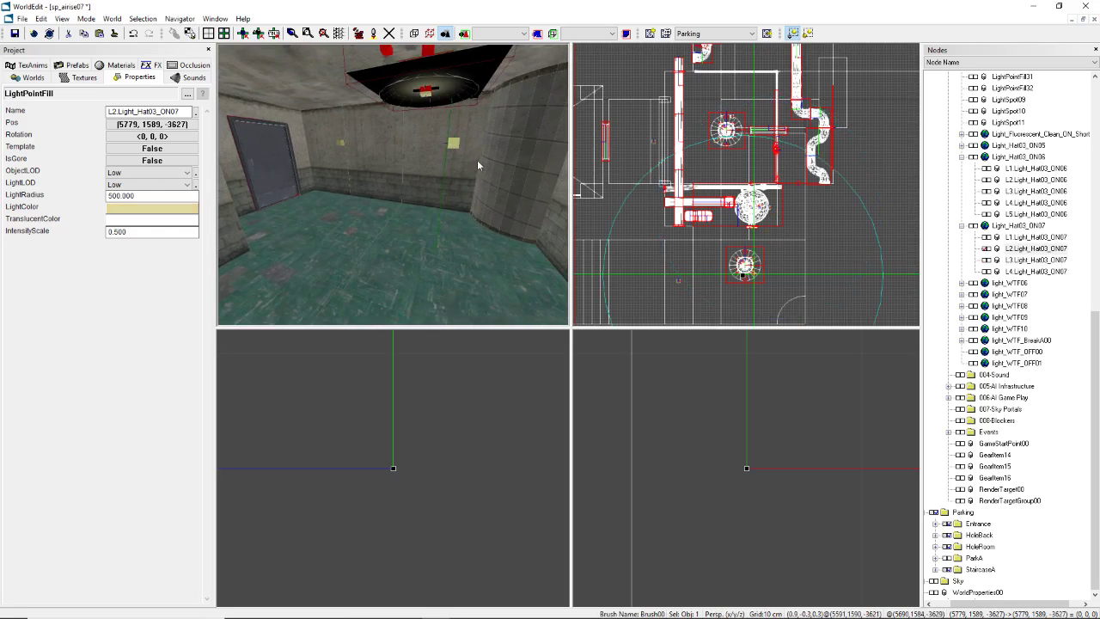
scroll(756, 211, "down", 2)
right_click_drag(757, 211, 770, 177)
right_click_drag(468, 172, 344, 180)
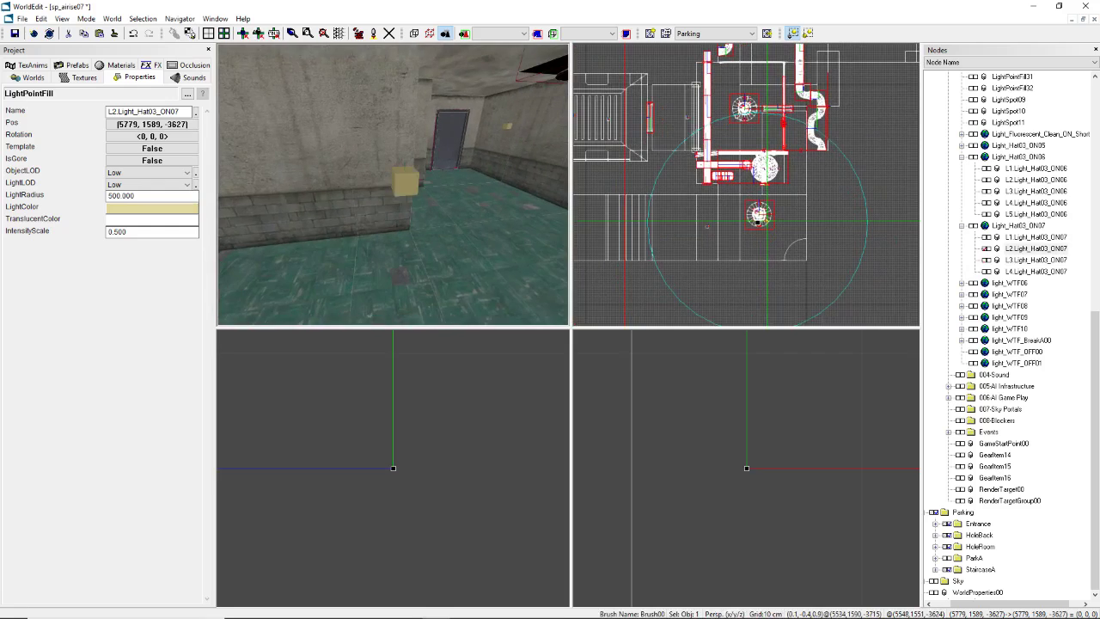
left_click(392, 197)
right_click_drag(709, 225, 753, 215)
scroll(754, 215, "up", 1)
left_click_drag(748, 224, 731, 223)
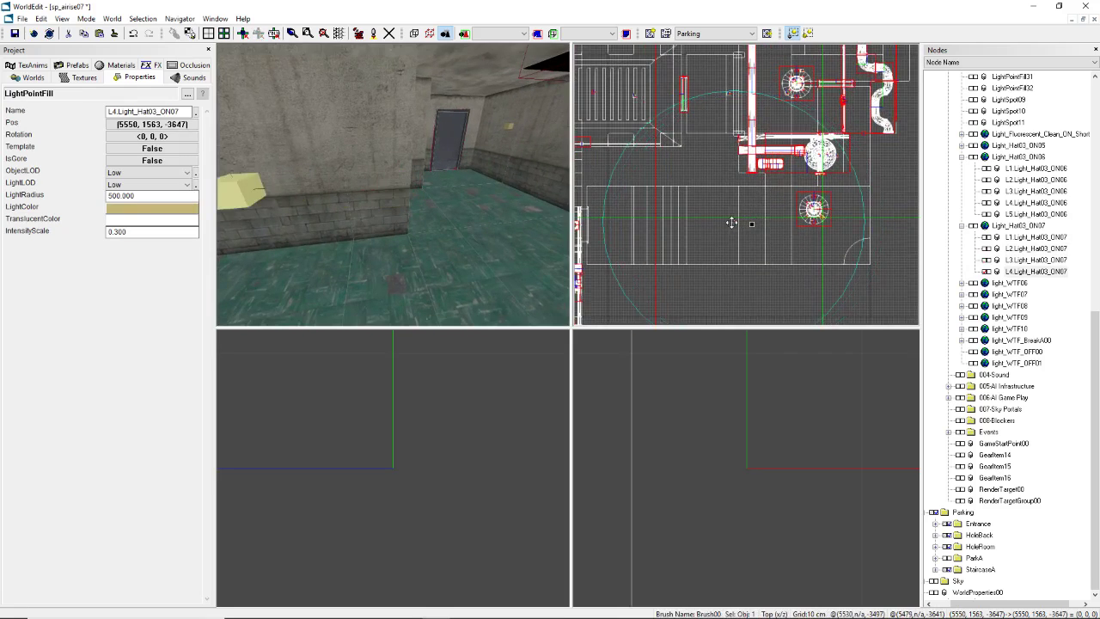
Step: Place the marker on the landing between the door frame and the foot of the steps
right_click_drag(469, 185, 395, 174)
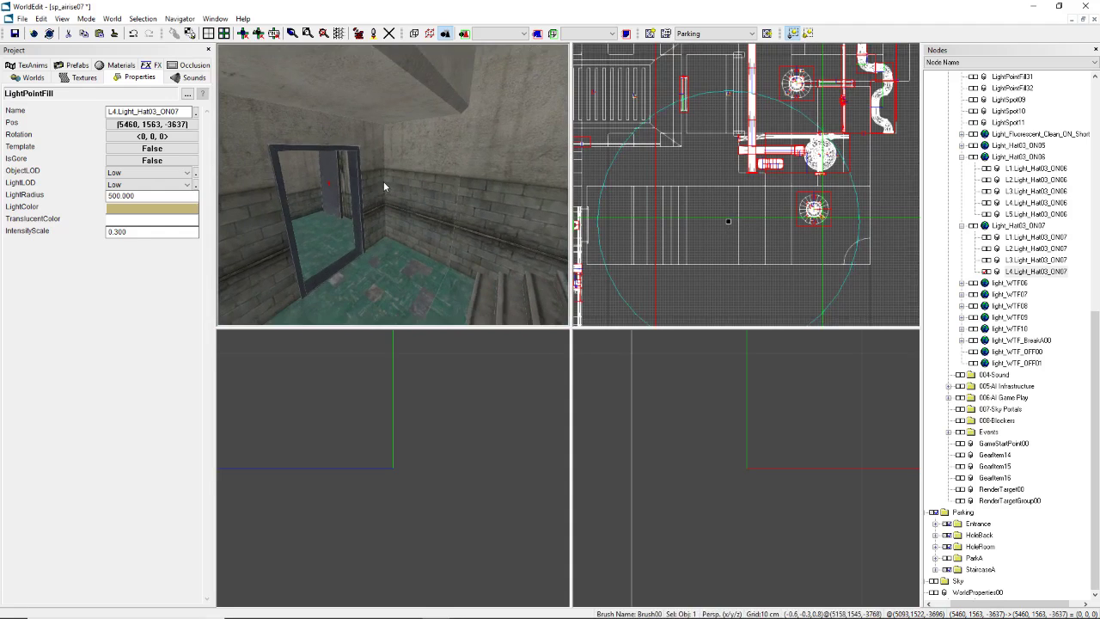
right_click_drag(402, 188, 440, 179)
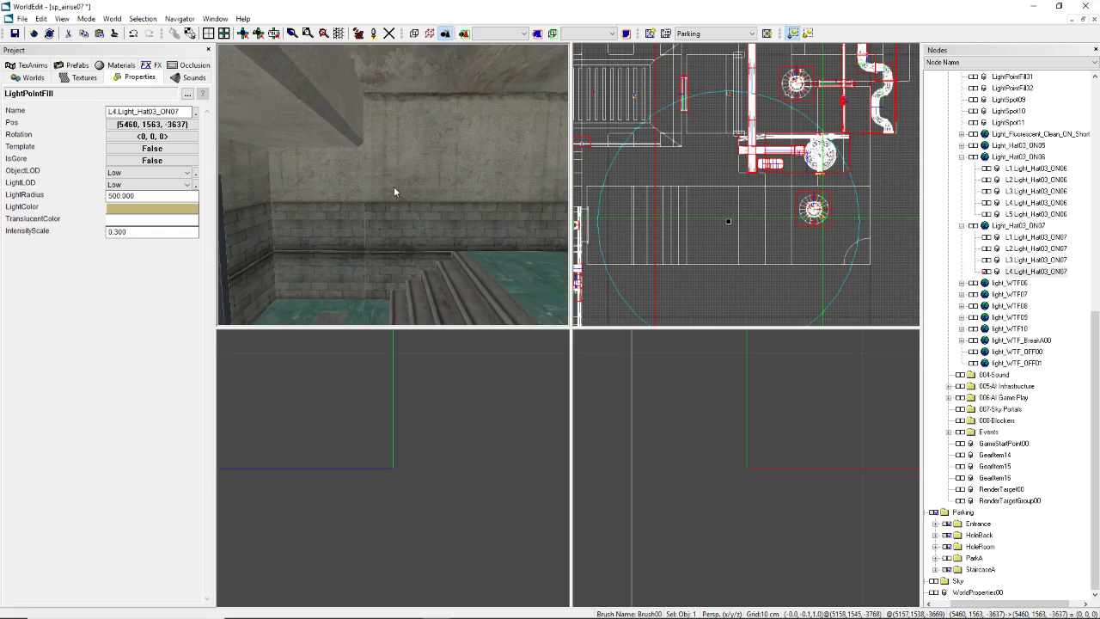
right_click_drag(394, 189, 455, 198)
scroll(746, 185, "down", 2)
right_click_drag(747, 185, 832, 160)
scroll(746, 185, "up", 4)
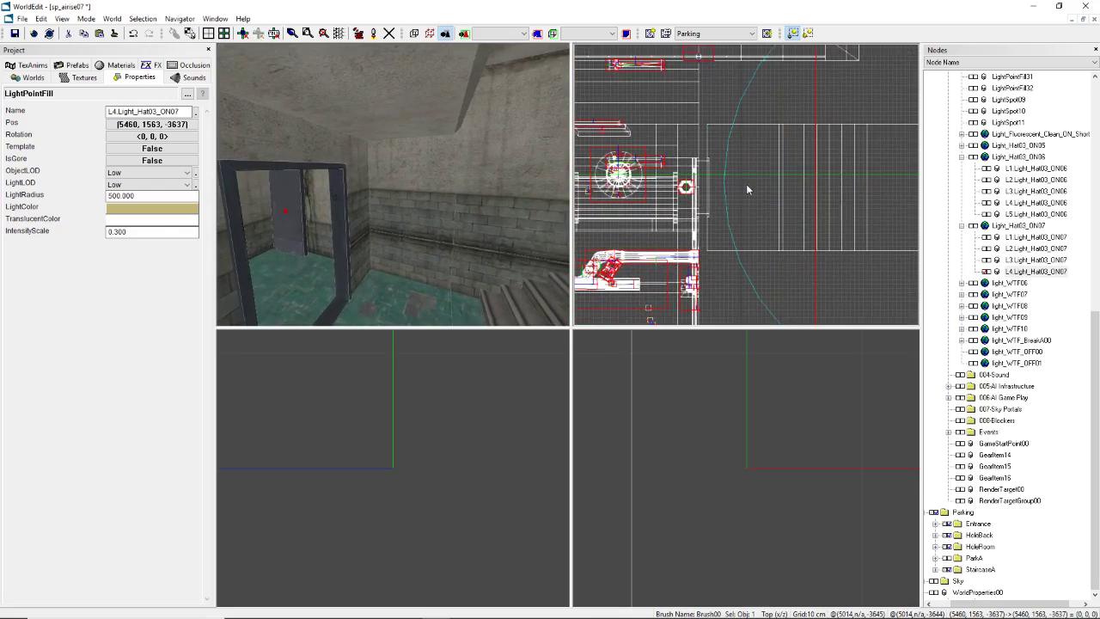
scroll(744, 194, "up", 1)
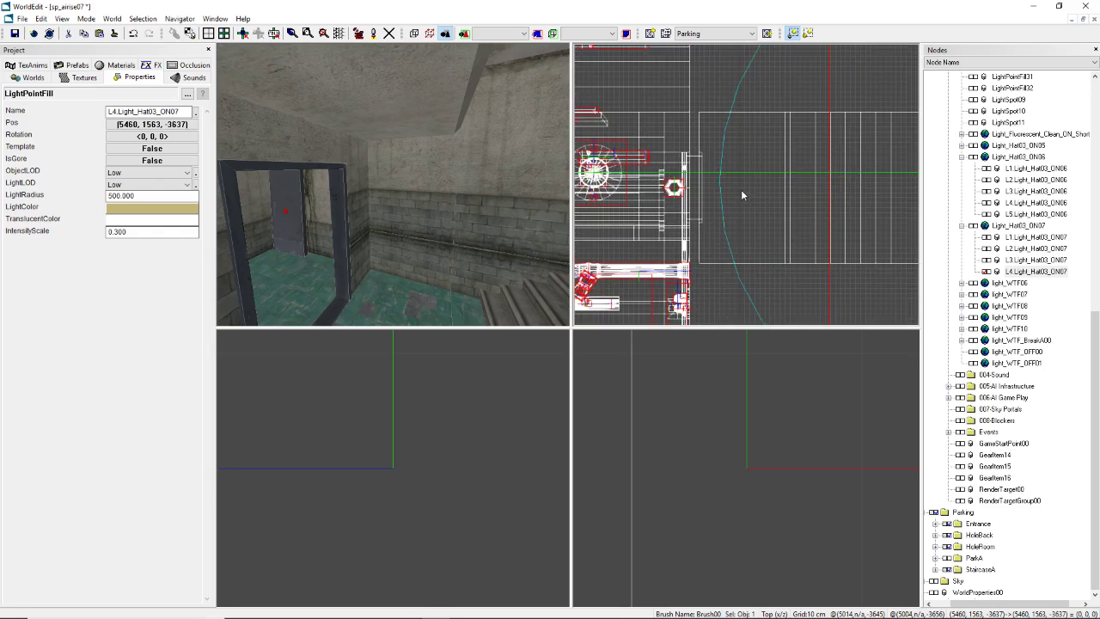
left_click(740, 189)
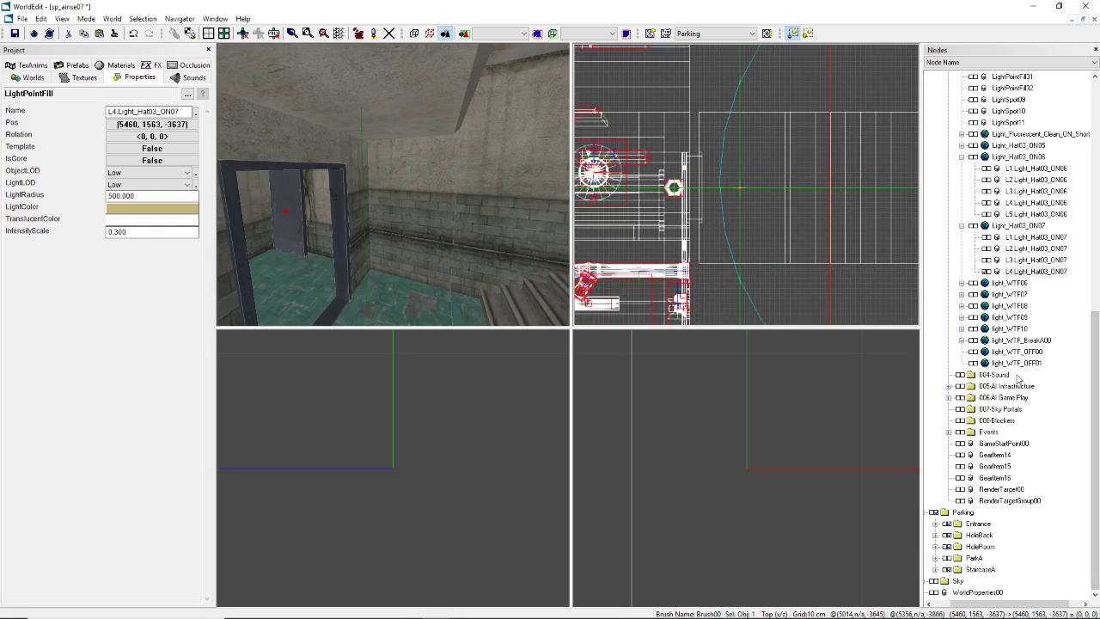
Step: Locate the 003-Lighting folder among the nodes and preview the light_WTF prefabs in the BenCustom lights folder
scroll(1019, 378, "up", 1)
scroll(1014, 291, "up", 8)
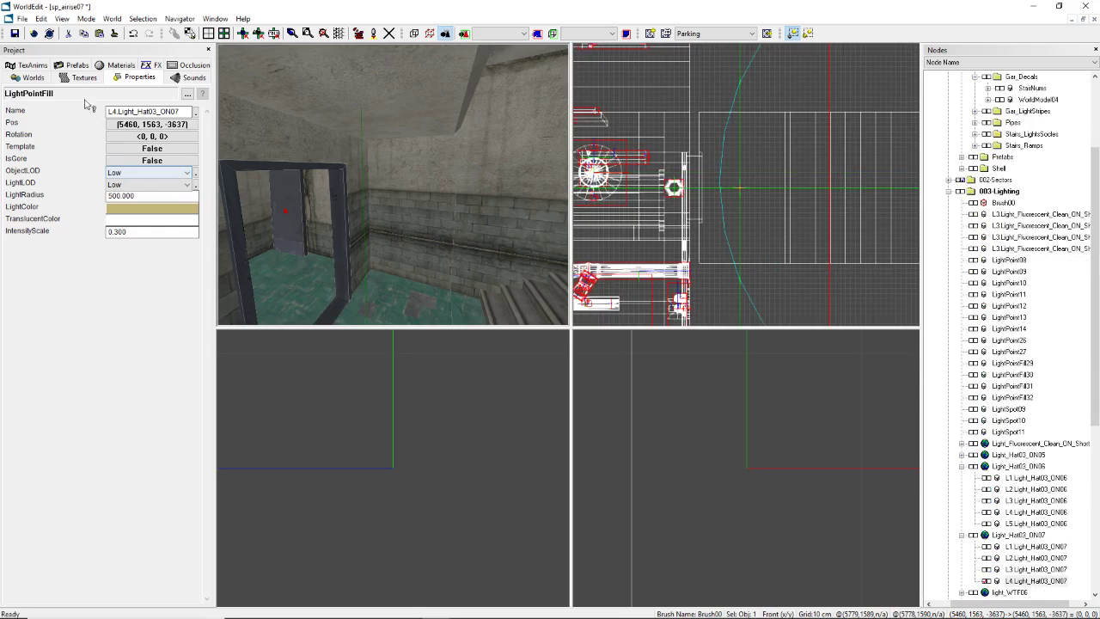
left_click(77, 66)
scroll(65, 301, "up", 1)
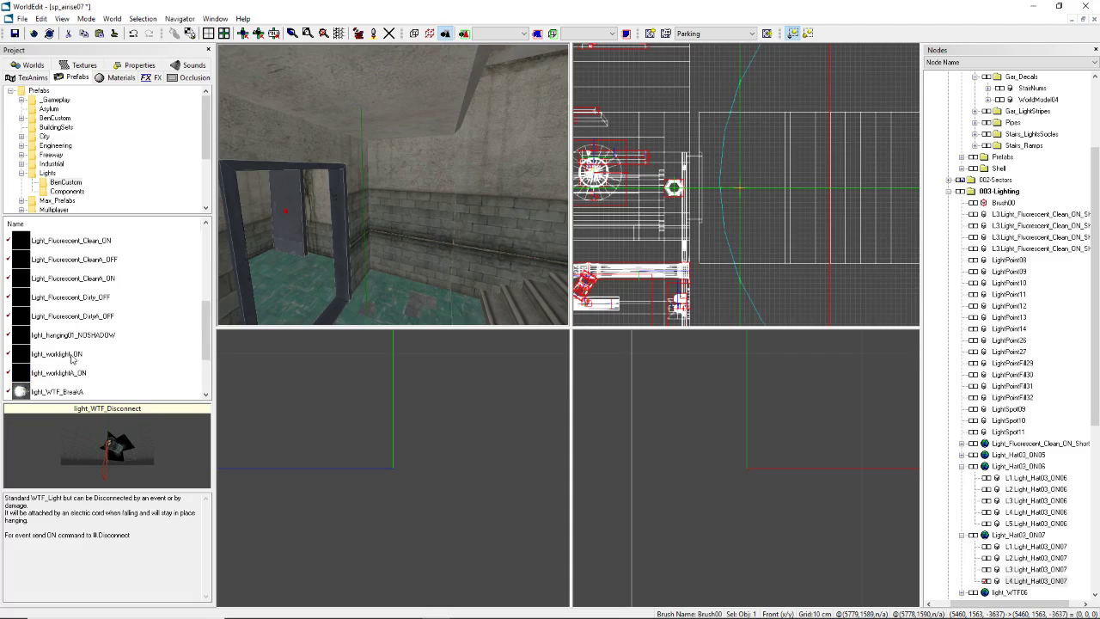
scroll(72, 359, "down", 2)
left_click(52, 340)
key("Up")
key("Up")
key("Up")
key("Down")
key("Down")
key("Down")
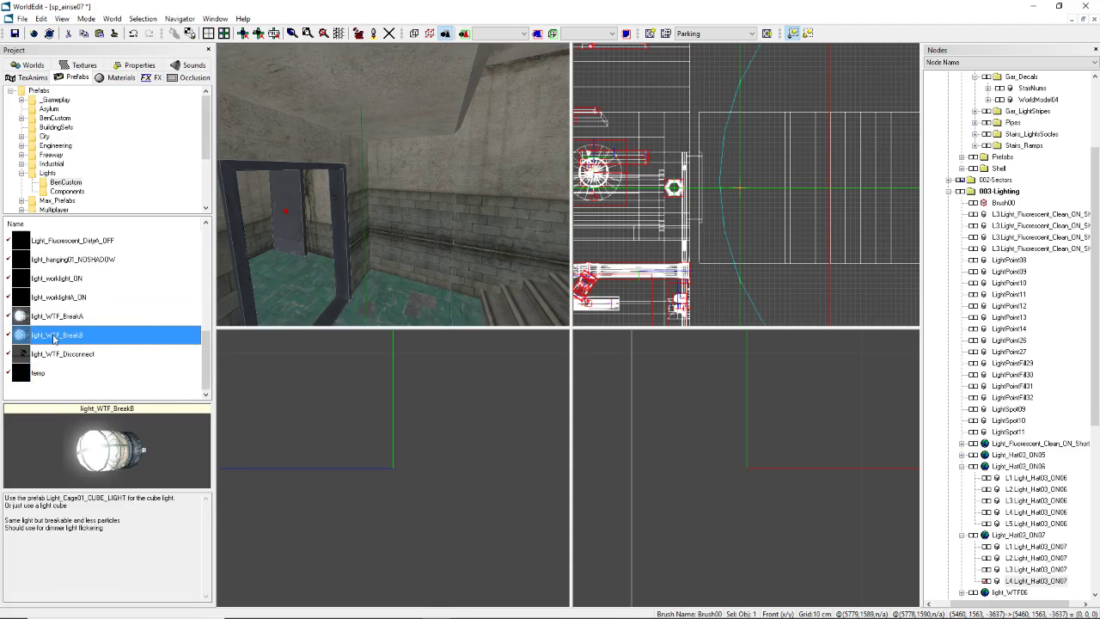
Step: Open the Lights prefab folder and preview the heli, crawl, dome and emergency light prefabs for a landing fixture
left_click(57, 174)
left_click(75, 297)
key("Up")
key("Up")
key("Up")
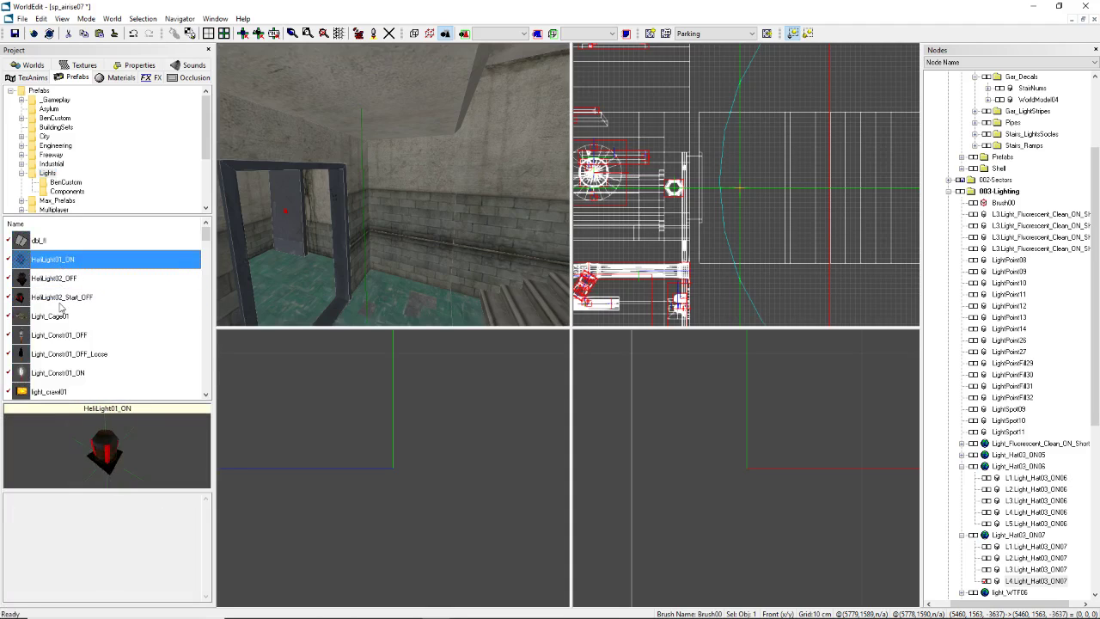
key("Down")
key("Down")
key("Down")
key("Down")
key("Down")
key("Down")
key("Down")
key("Down")
key("Down")
key("Down")
key("Down")
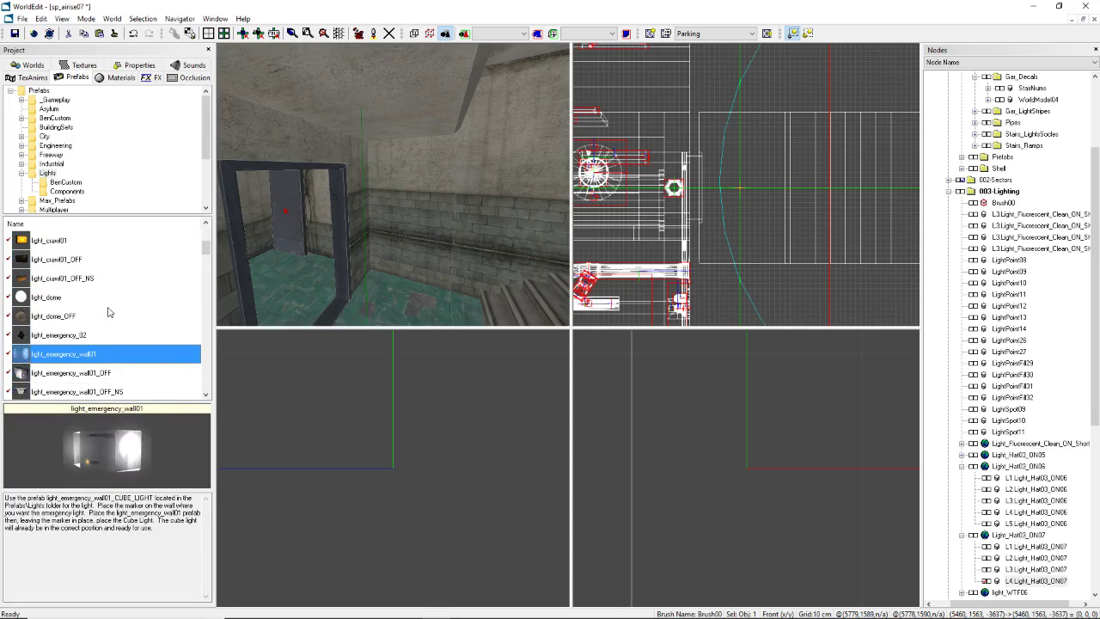
key("Up")
key("Up")
key("Down")
key("Down")
key("Down")
key("Down")
key("Down")
key("Down")
key("Down")
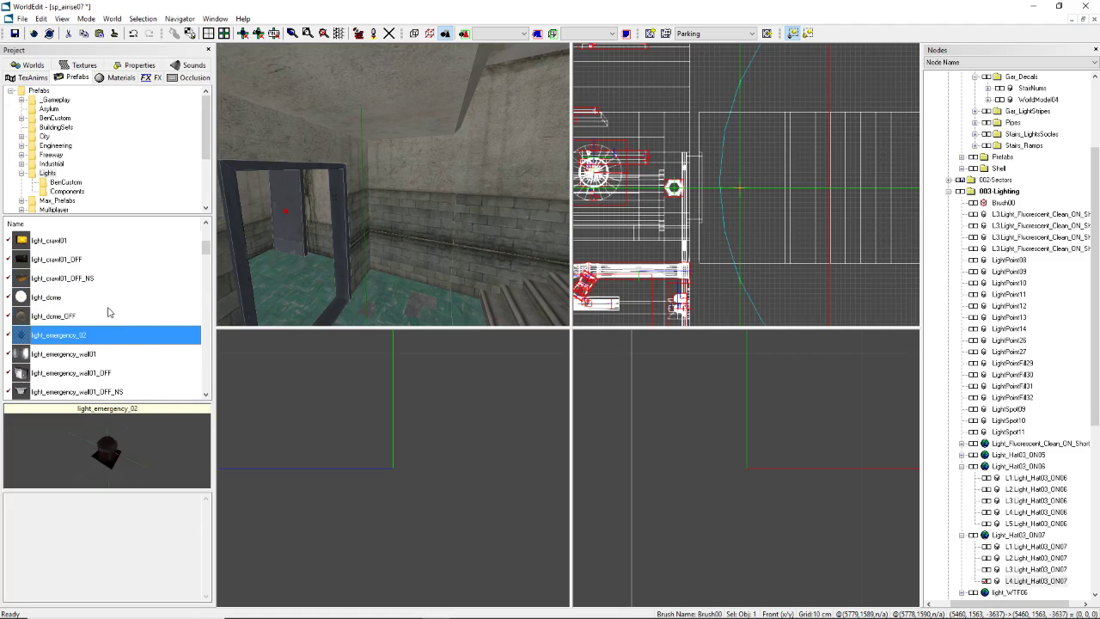
Step: Examine the clean and dirty Light_Fluorescent and Light_Fluorescent_02 prefab variants, including the NODMG versions
key("Down")
key("Down")
key("Down")
key("Down")
key("Down")
key("Down")
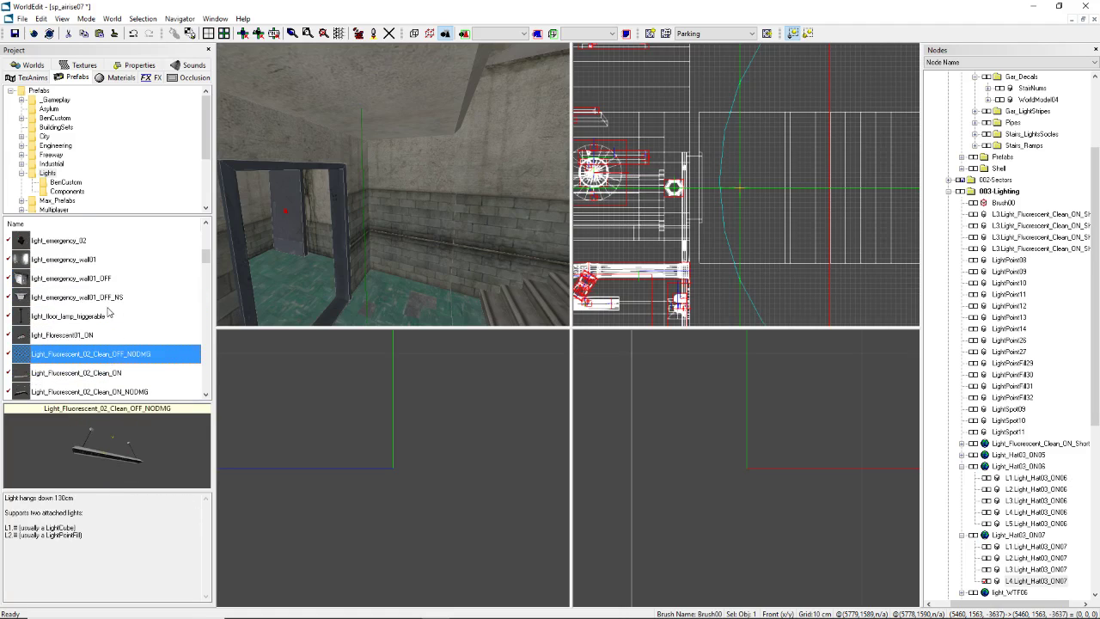
key("Down")
key("Down")
key("Down")
key("Down")
key("Down")
key("Down")
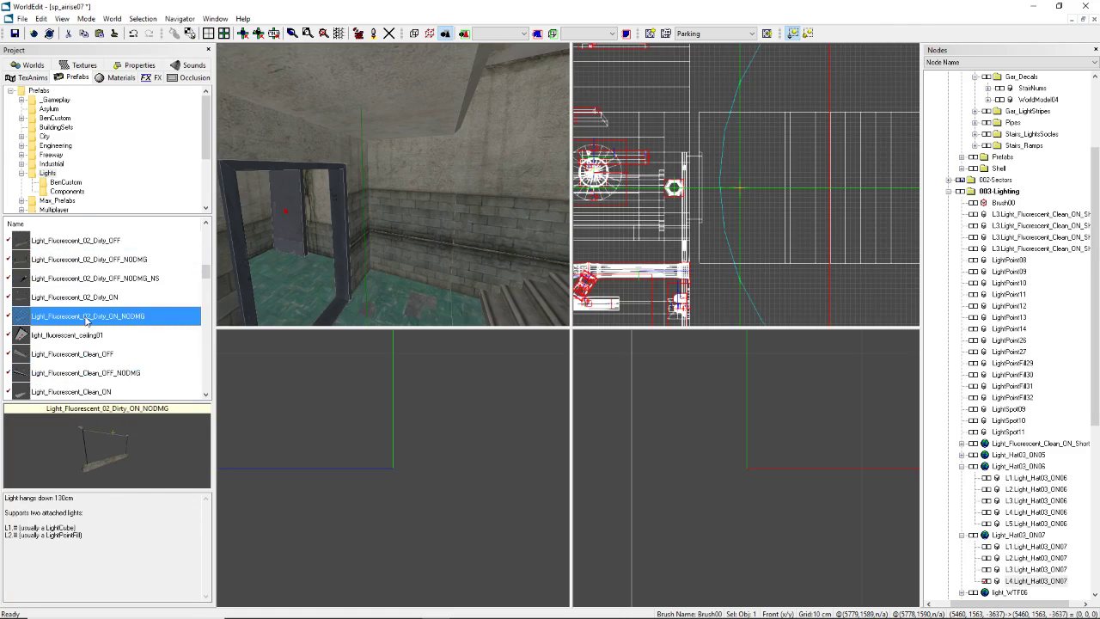
key("Down")
key("Down")
key("Down")
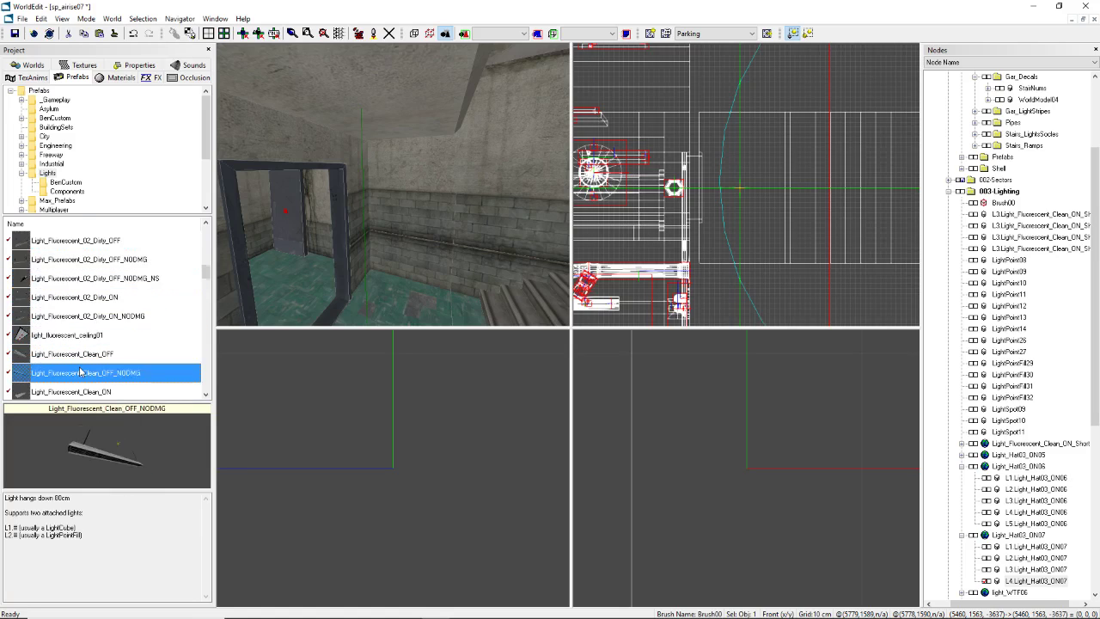
key("Down")
key("Down")
key("Down")
key("Down")
key("Down")
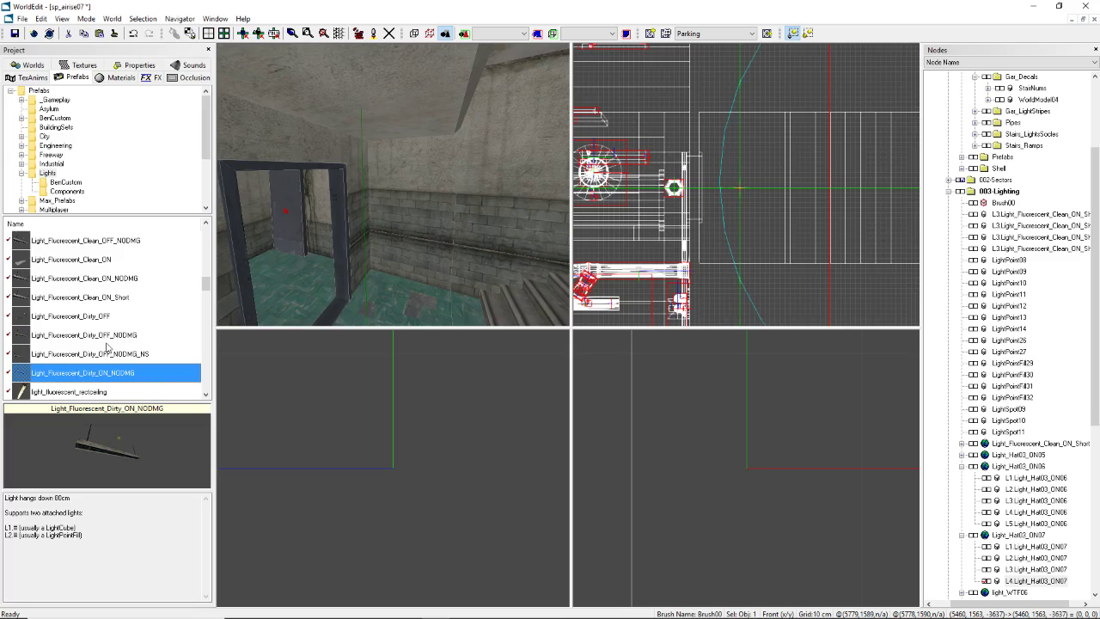
Step: Compare the light_fluorescent_rectceiling prefab variants and place light_fluorescent_rectceiling at the marker on the landing
key("Down")
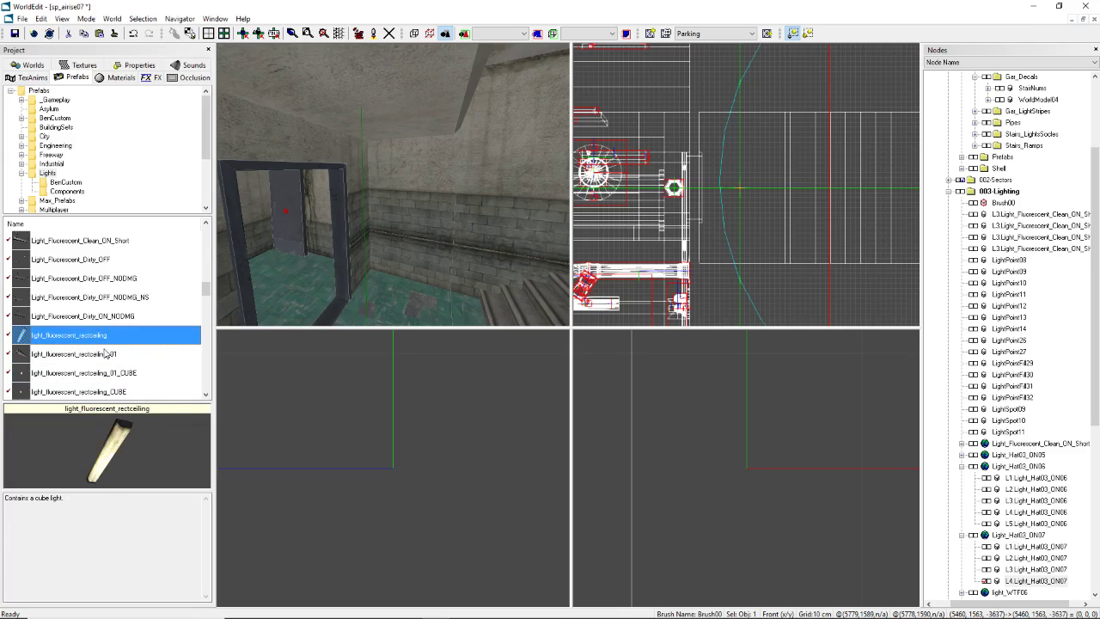
key("Down")
key("Down")
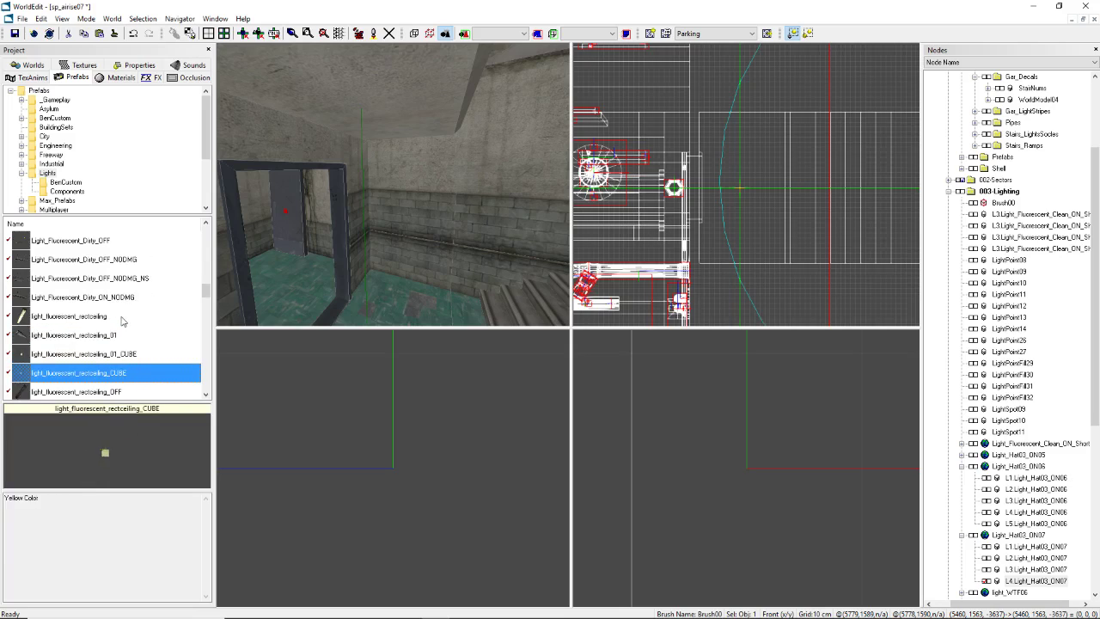
key("Down")
key("Down")
key("Up")
key("Up")
key("Up")
key("Up")
key("Up")
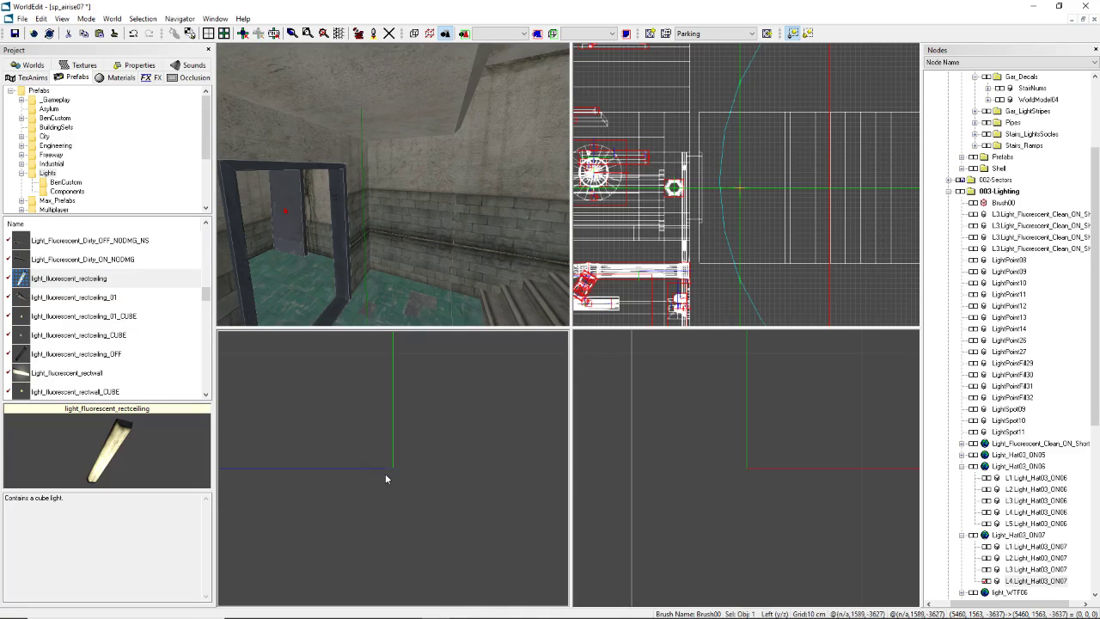
left_click_drag(103, 280, 410, 272)
scroll(679, 236, "down", 1)
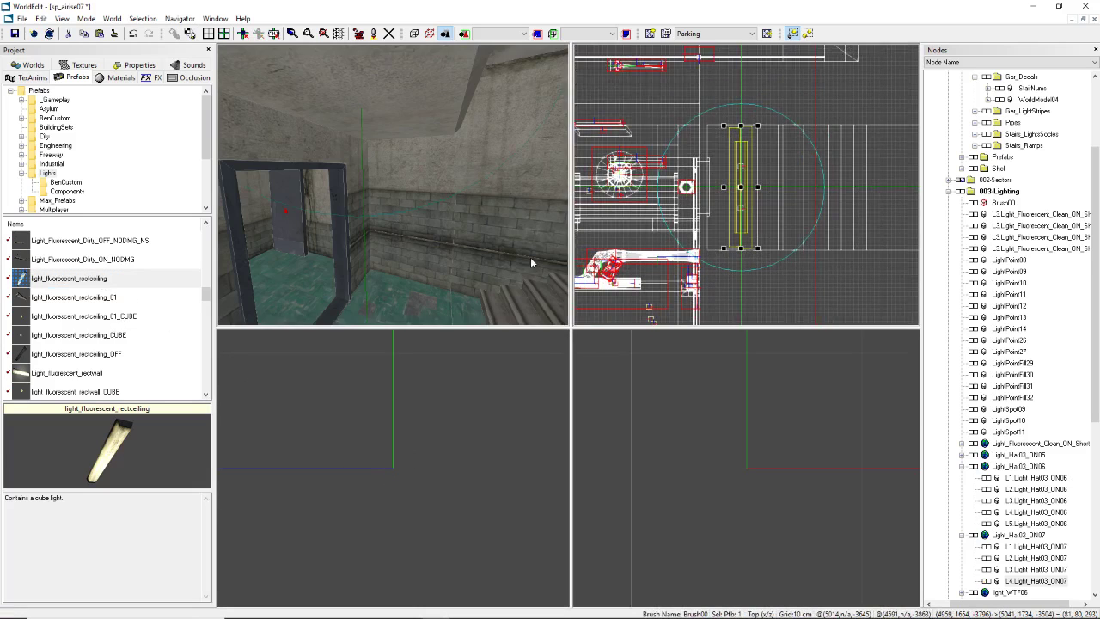
Step: Lower the placed fluorescent fixture below the landing ceiling so its bounds start at (4959, 1554, -3796)
middle_click_drag(530, 264, 490, 263)
scroll(412, 456, "down", 4)
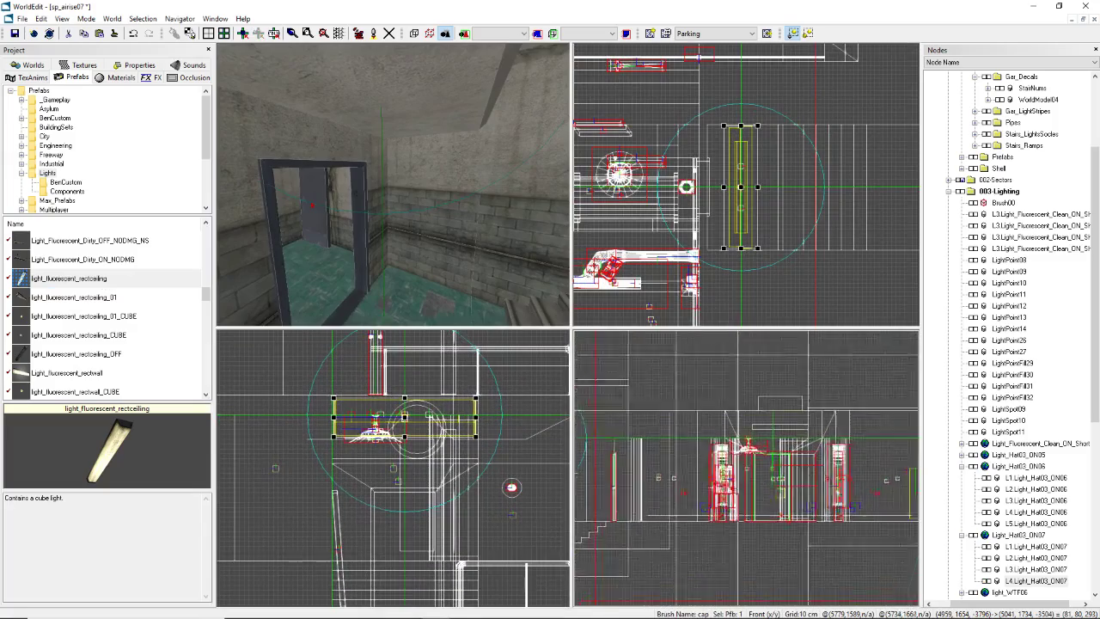
scroll(736, 457, "up", 3)
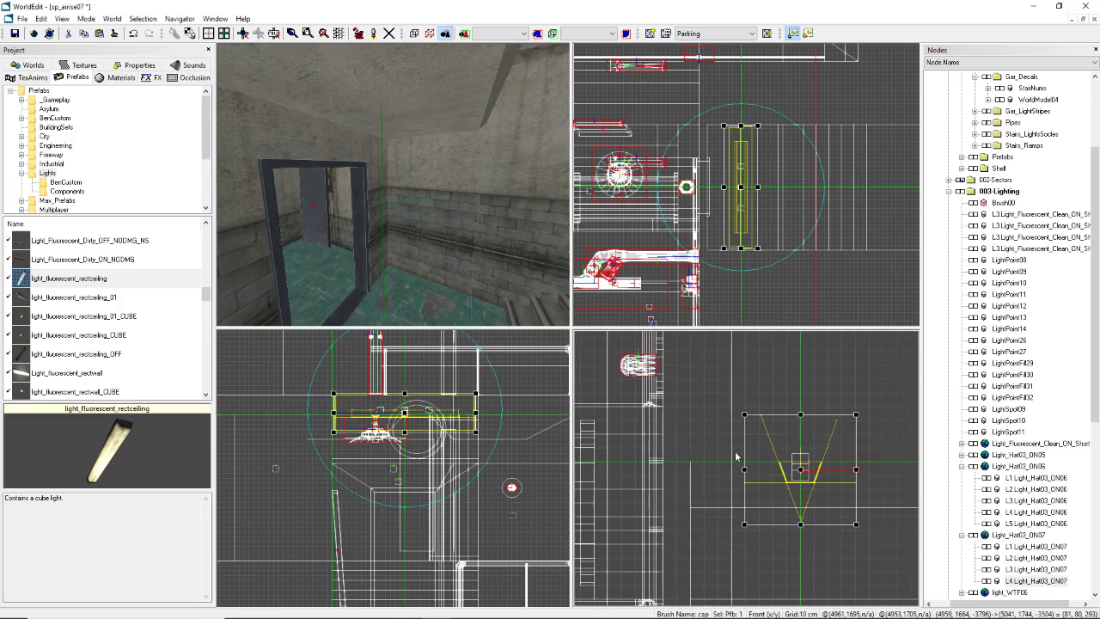
key("Up")
key("Down")
key("Down")
key("Down")
key("Down")
key("Down")
key("Down")
key("Down")
key("Down")
key("Down")
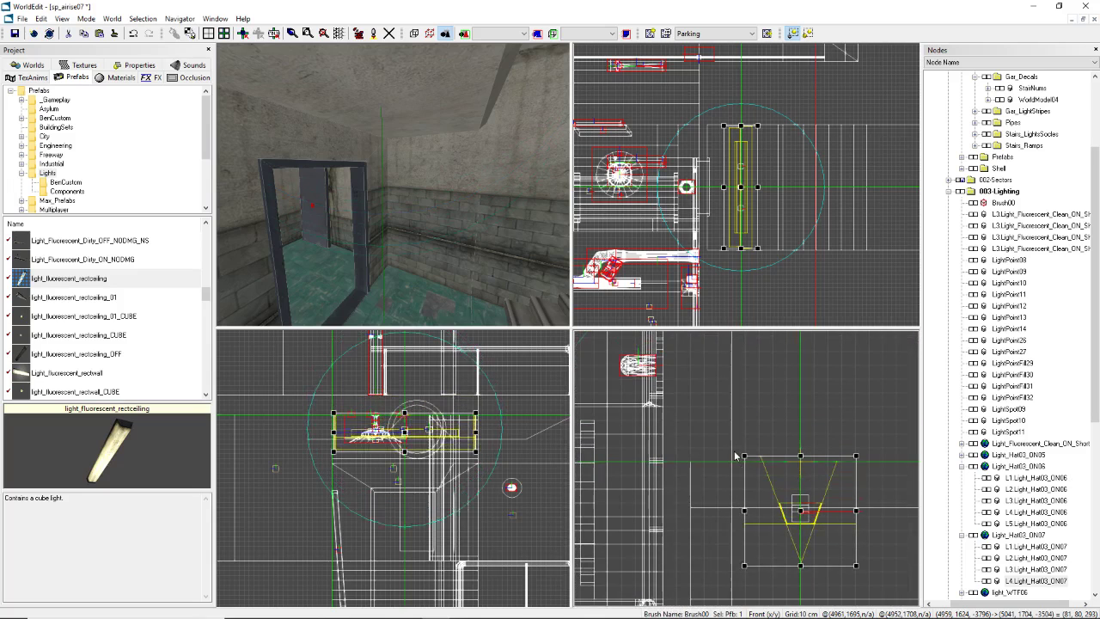
key("Down")
key("Down")
key("Down")
key("Down")
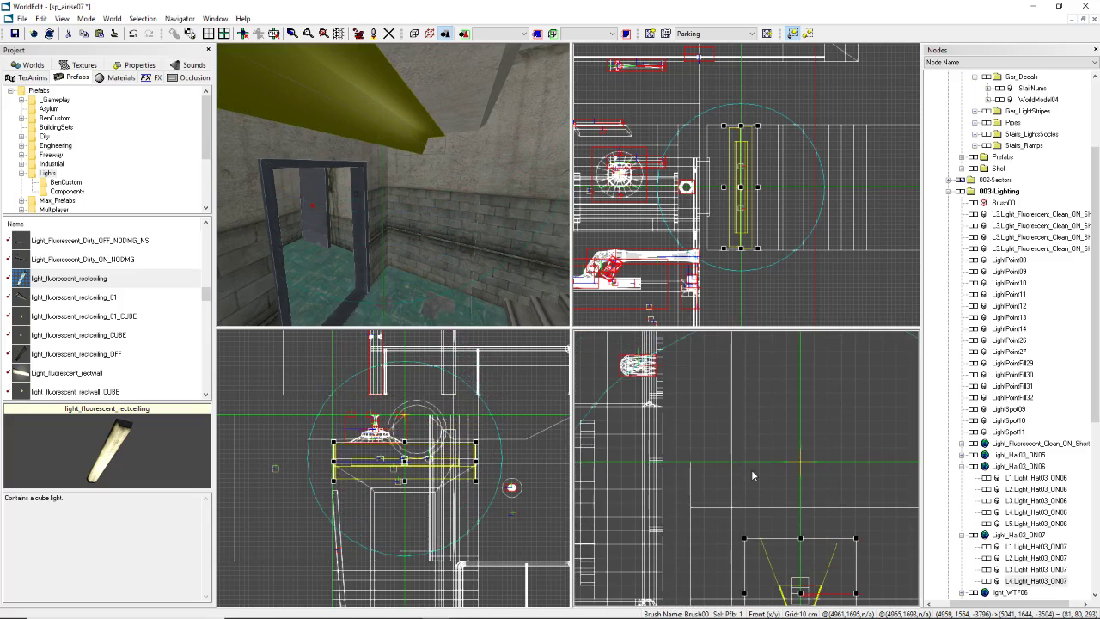
middle_click_drag(751, 477, 693, 331)
scroll(750, 472, "up", 3)
key("Down")
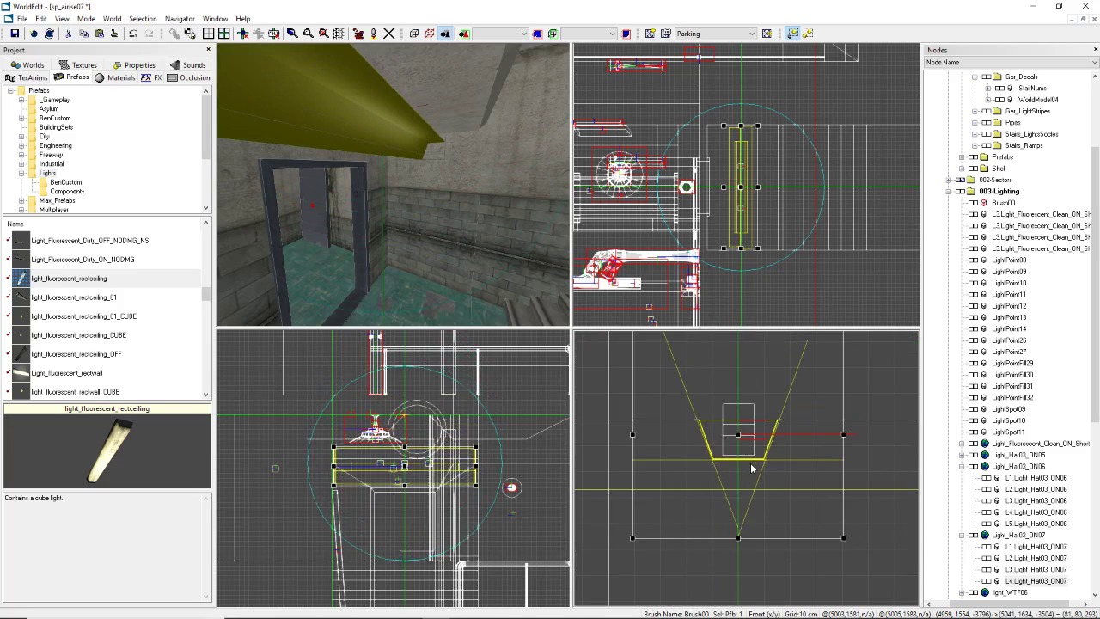
Step: Shift the fluorescent fixture away from the door toward the steps so its bounds start at (5009, 1554, -3796)
middle_click_drag(393, 185, 378, 181)
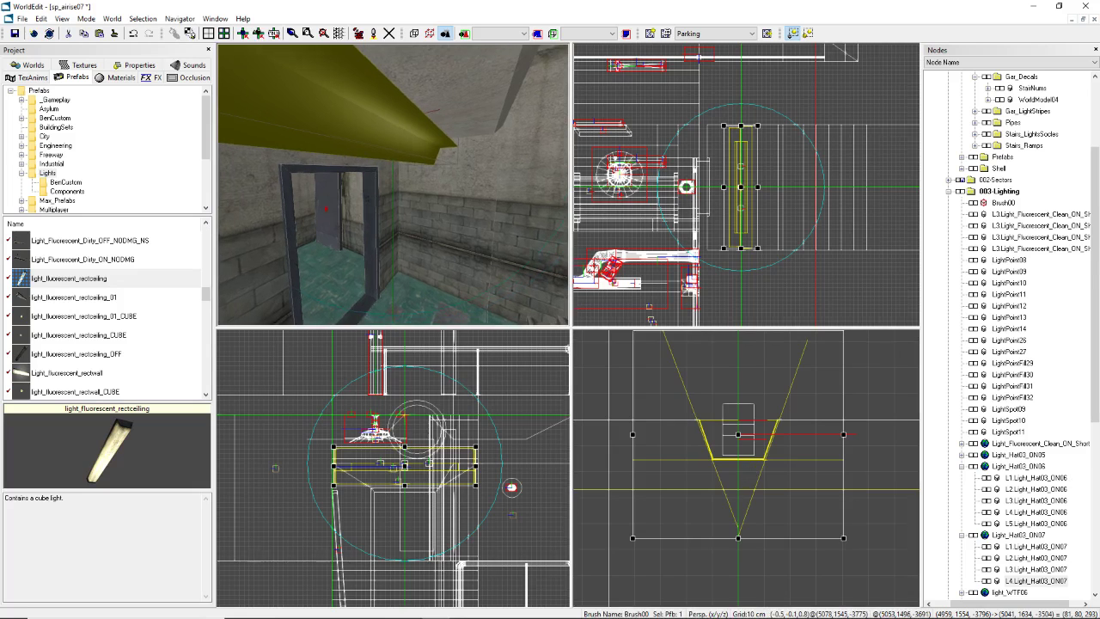
scroll(746, 185, "up", 1)
right_click_drag(406, 173, 386, 112)
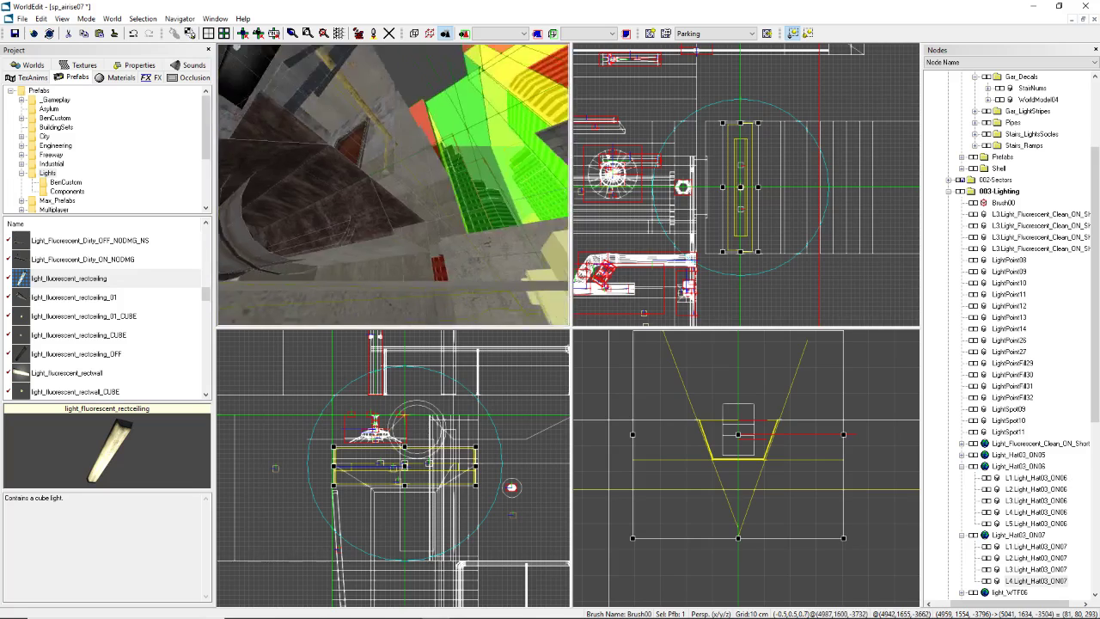
mouse_move(393, 185)
right_mouse_down()
mouse_move(387, 202)
mouse_move(383, 176)
mouse_move(390, 202)
mouse_move(389, 185)
mouse_move(409, 184)
mouse_move(378, 186)
right_mouse_up()
scroll(701, 194, "up", 3)
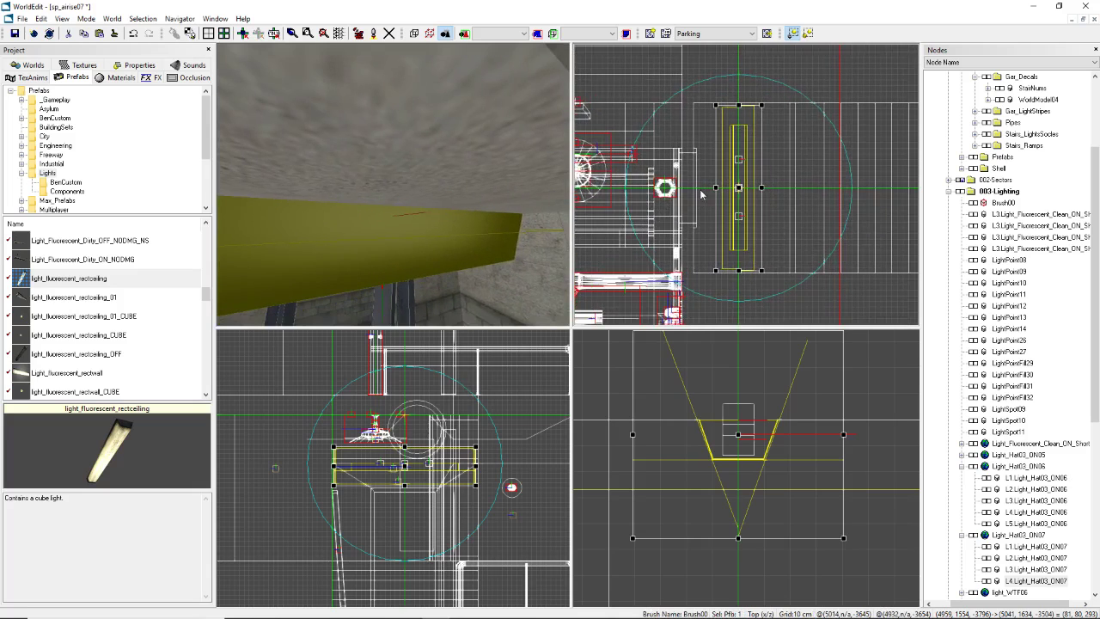
scroll(688, 212, "up", 1)
key("Right")
key("Right")
key("Right")
key("Right")
key("Right")
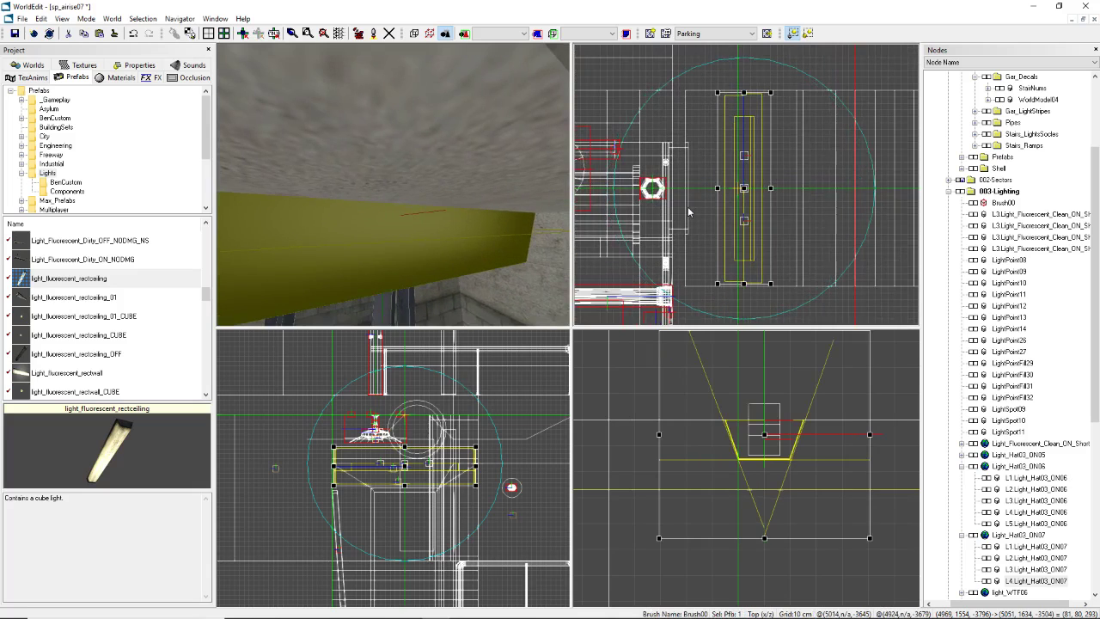
key("Left")
key("Right")
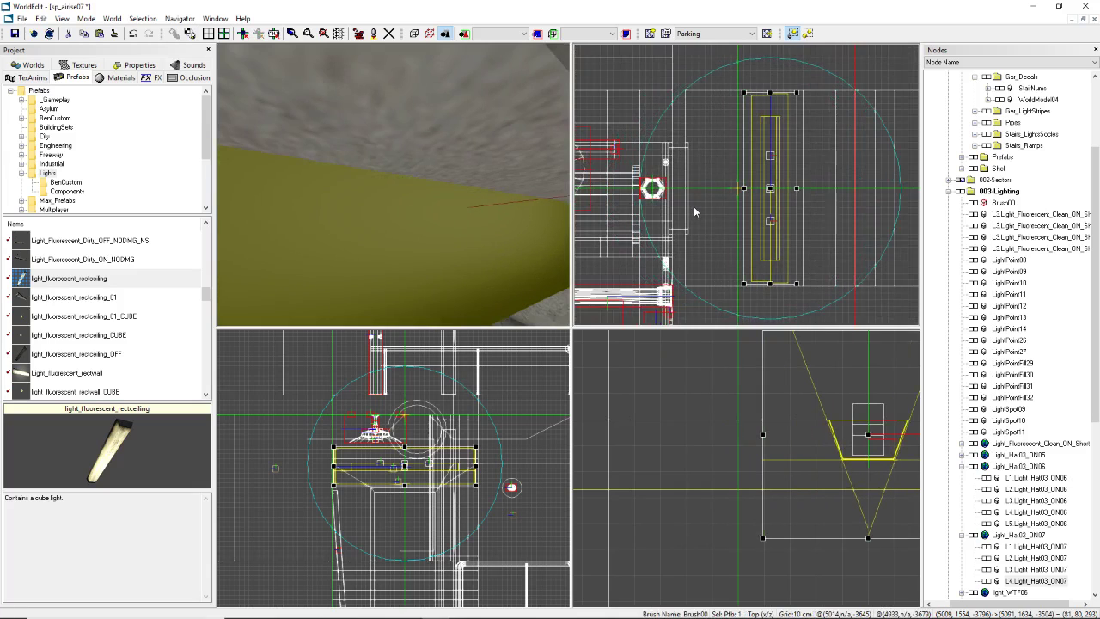
right_click_drag(393, 185, 393, 184)
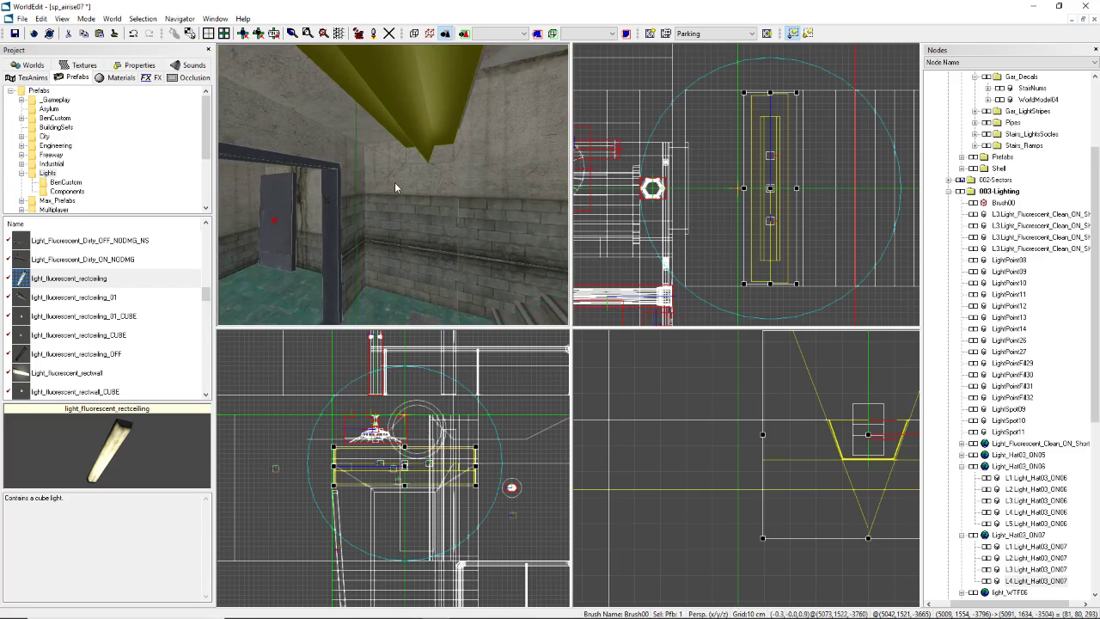
scroll(747, 186, "down", 1)
Step: Switch to the 3DStatic File Explorer window and browse to FEAR Public Tools v2 > Dev > Runtime > Game on drive E:
mouse_move(310, 607)
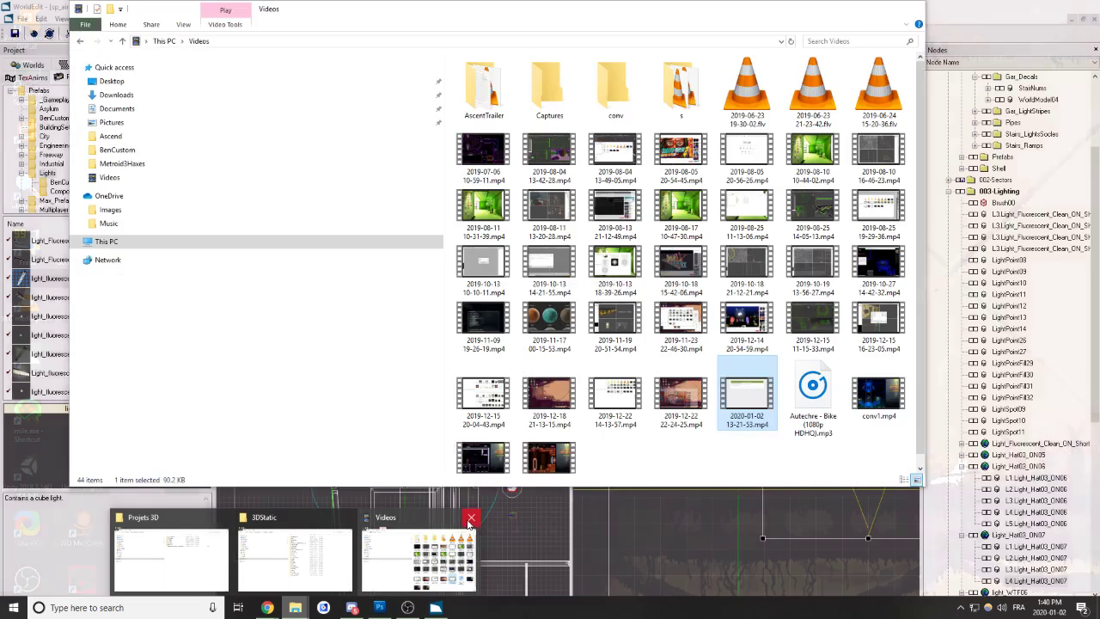
mouse_move(321, 543)
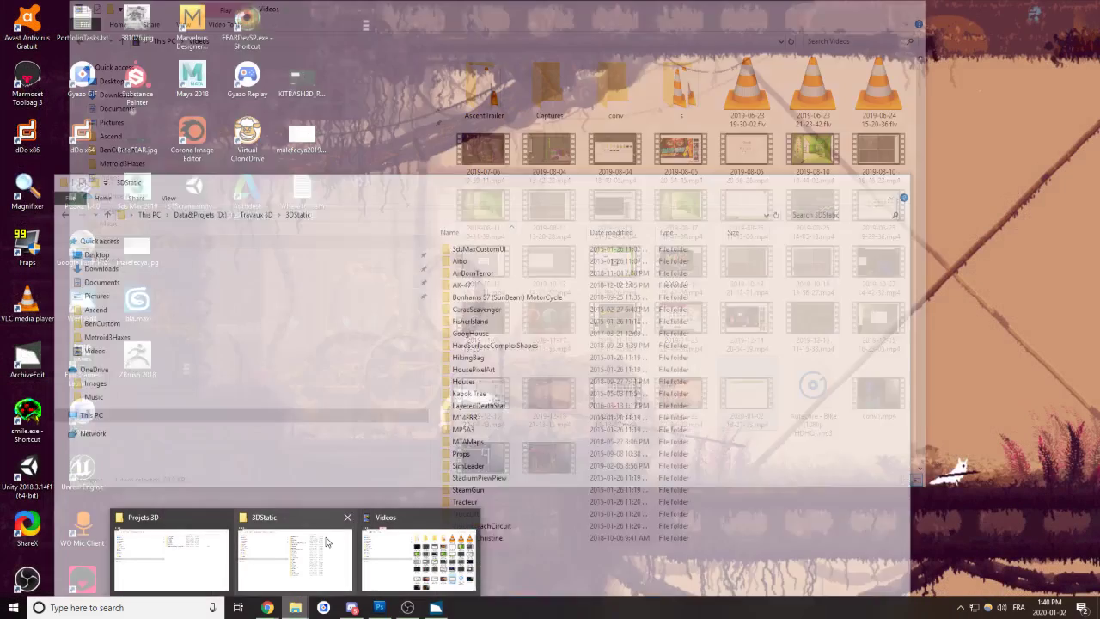
mouse_move(203, 559)
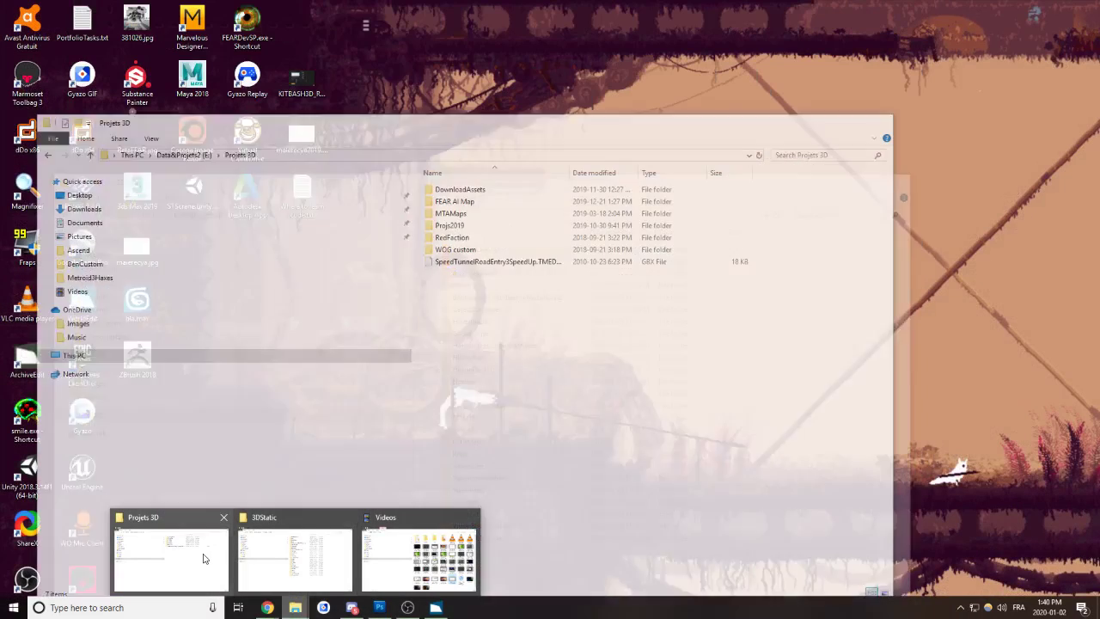
mouse_move(305, 561)
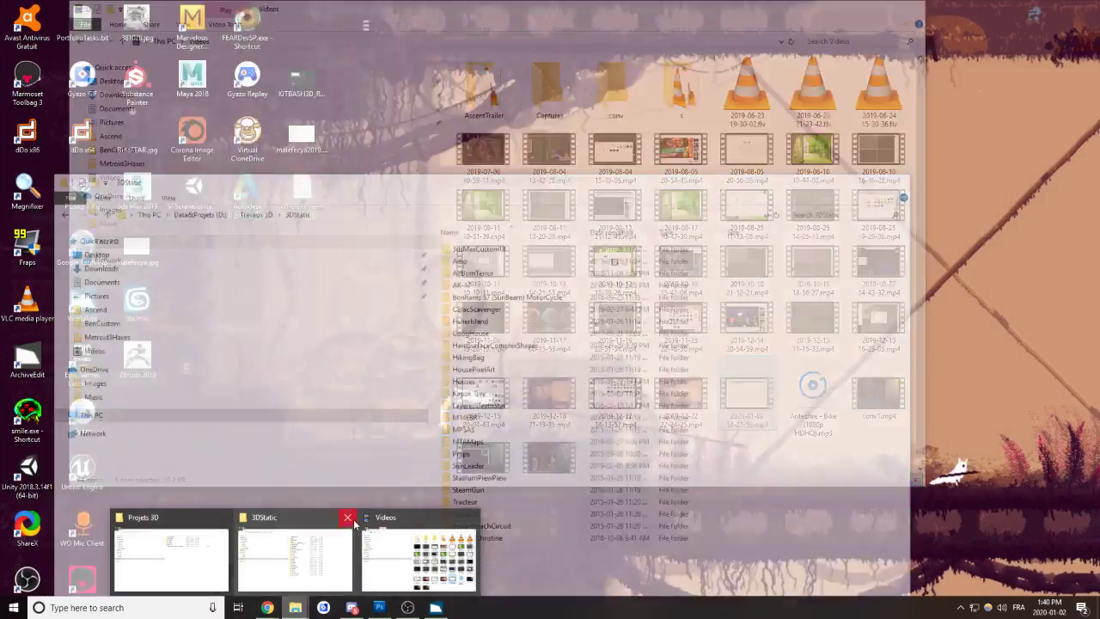
left_click(300, 559)
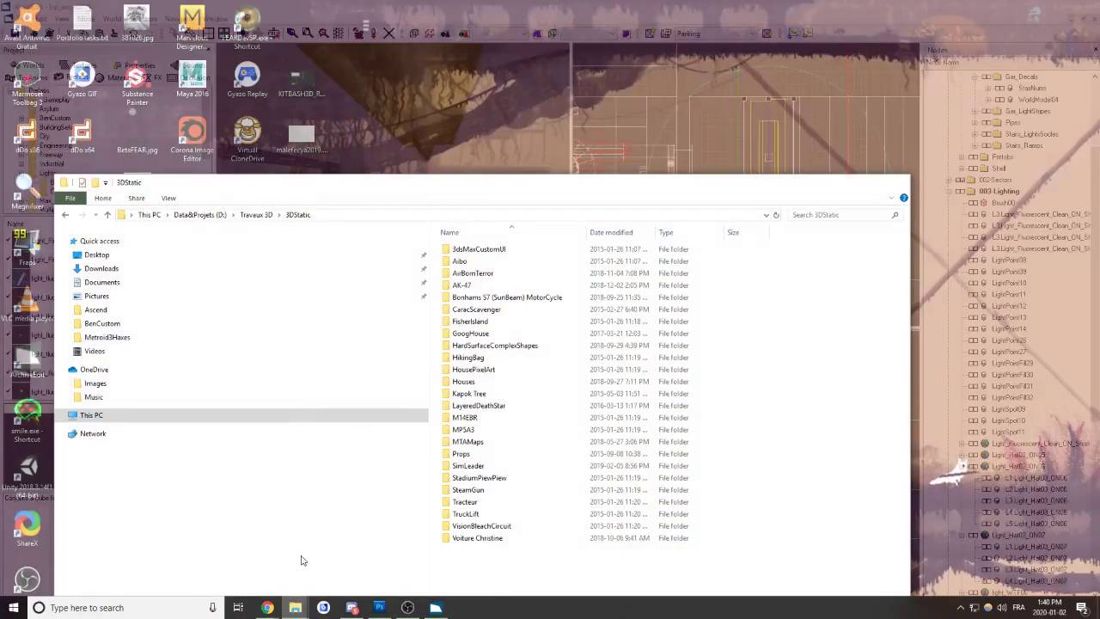
left_click(100, 420)
double_click(799, 378)
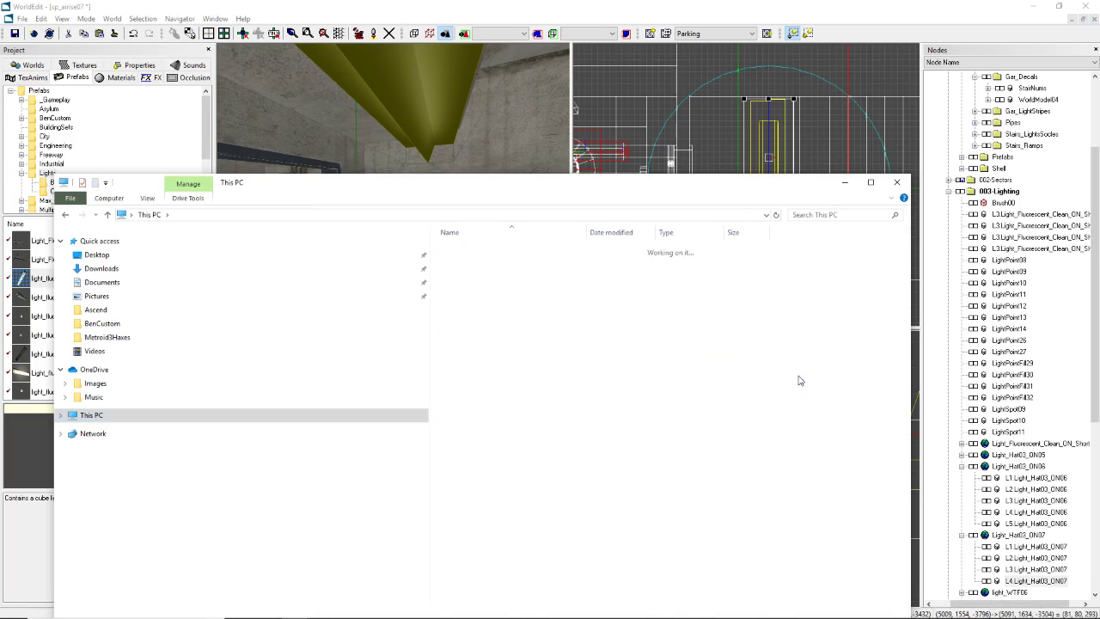
double_click(471, 286)
double_click(465, 248)
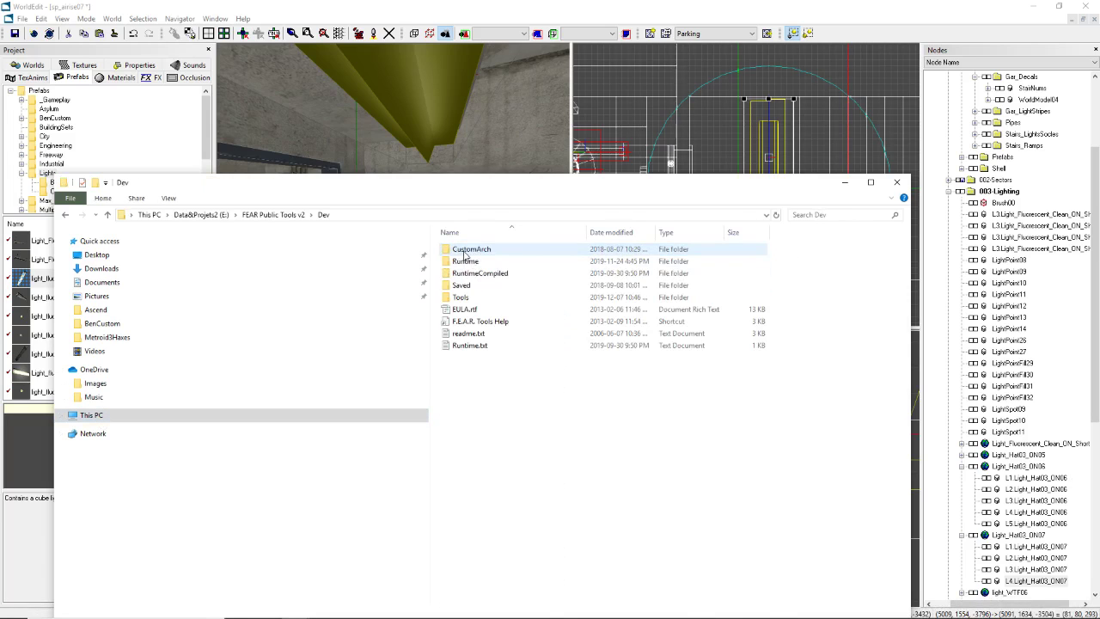
double_click(460, 265)
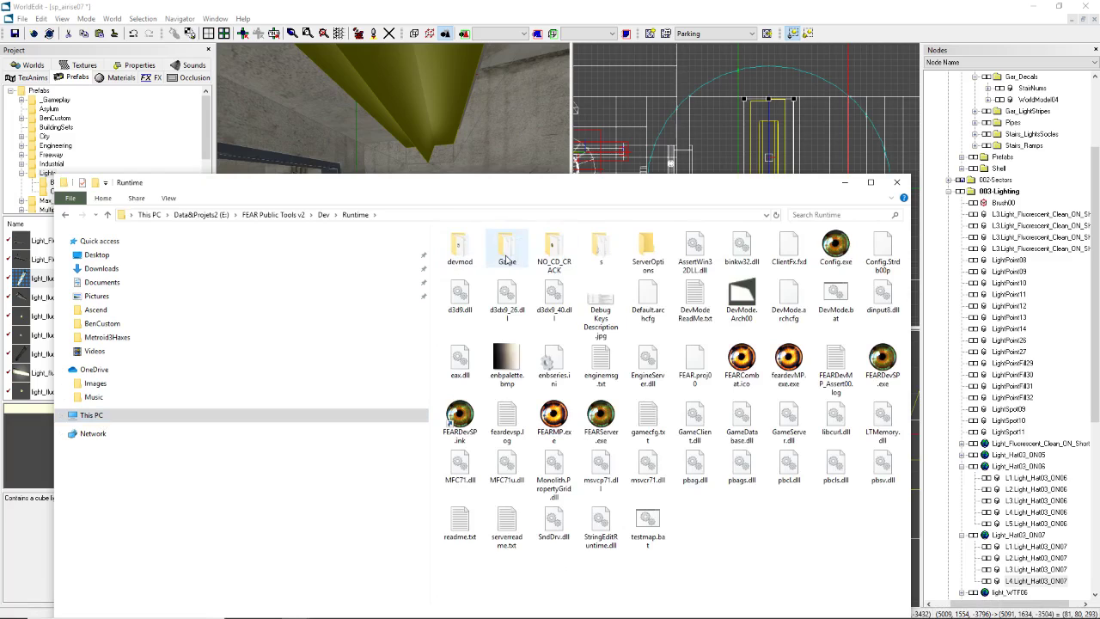
double_click(507, 253)
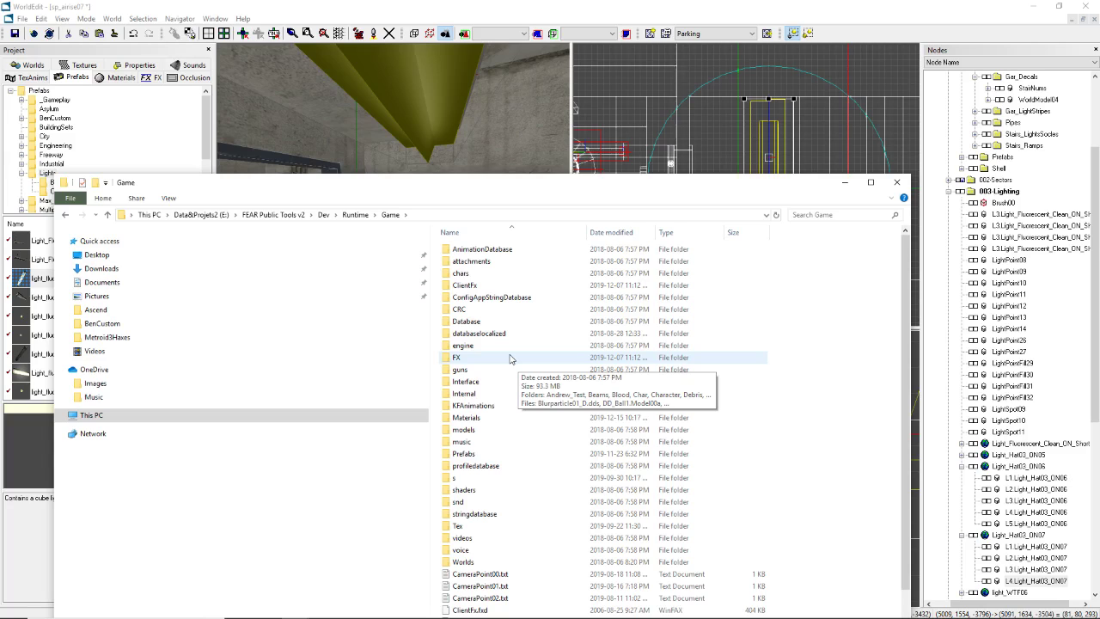
scroll(815, 453, "down", 2)
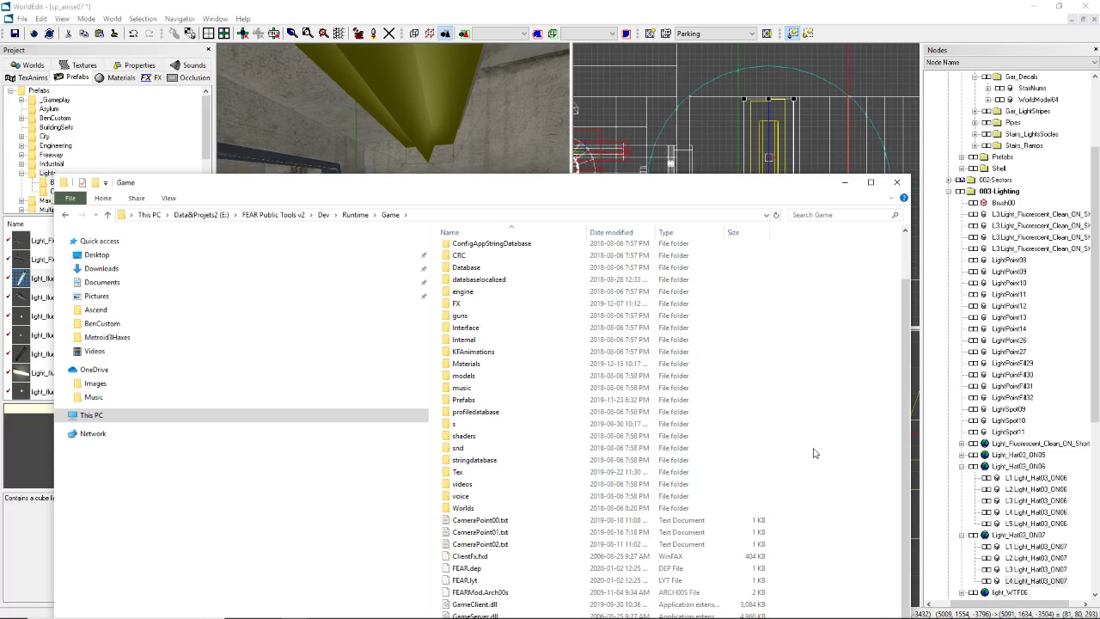
scroll(815, 453, "up", 2)
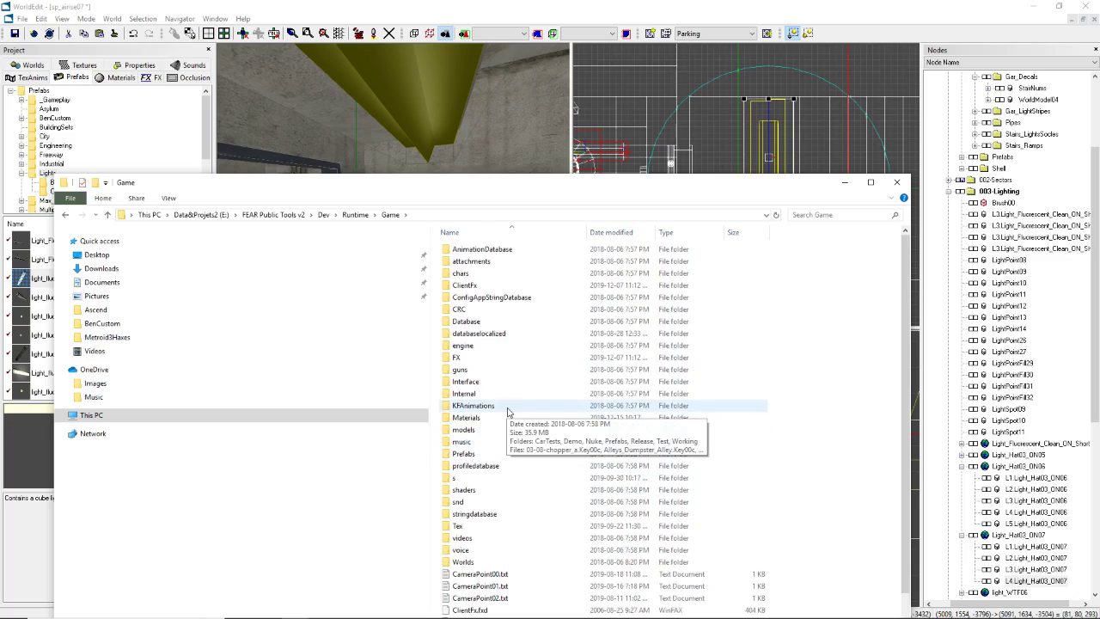
Step: Switch to the Chrome window playing the Jazz Jackrabbit OST and move it off the main screen
left_click(267, 608)
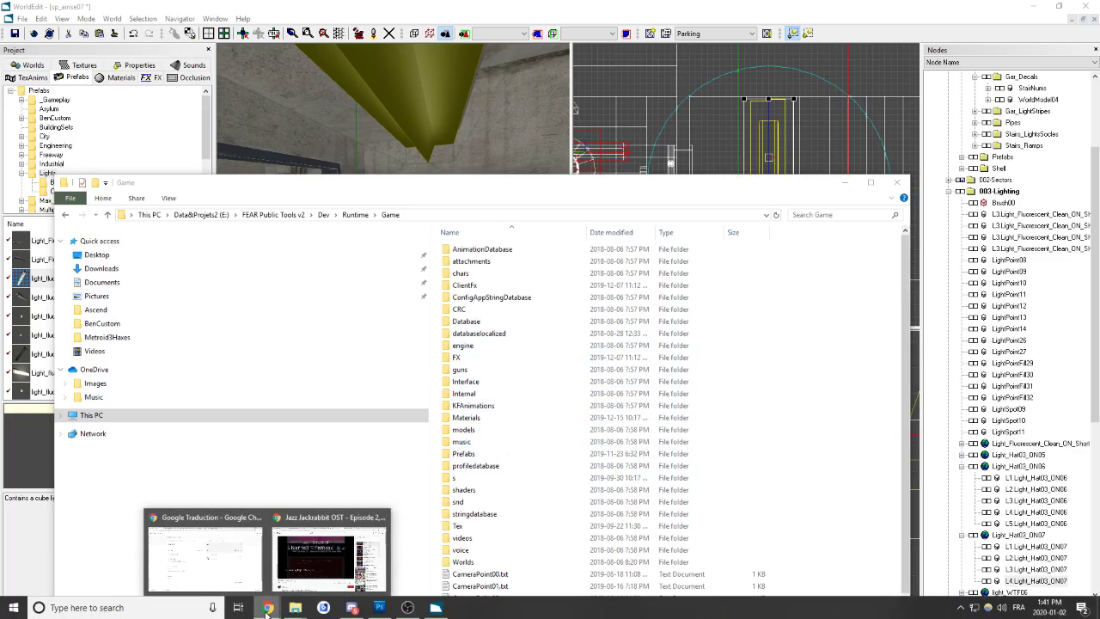
left_click(322, 520)
left_click_drag(859, 7, 0, 195)
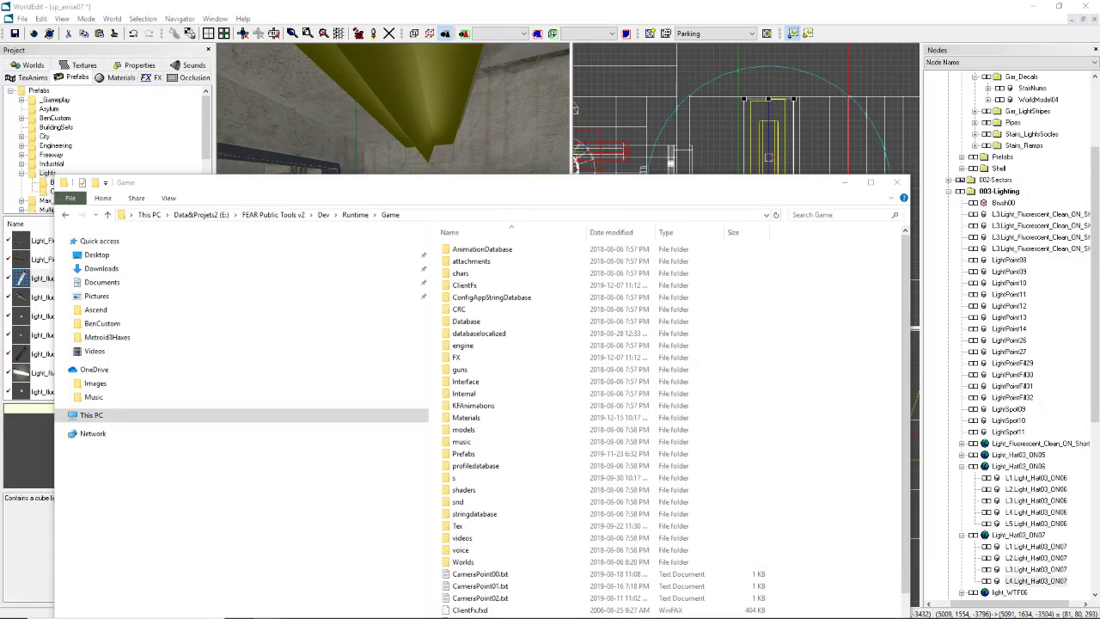
Step: Browse from the Game folder to Tex > Lights in File Explorer
key("alt+Tab")
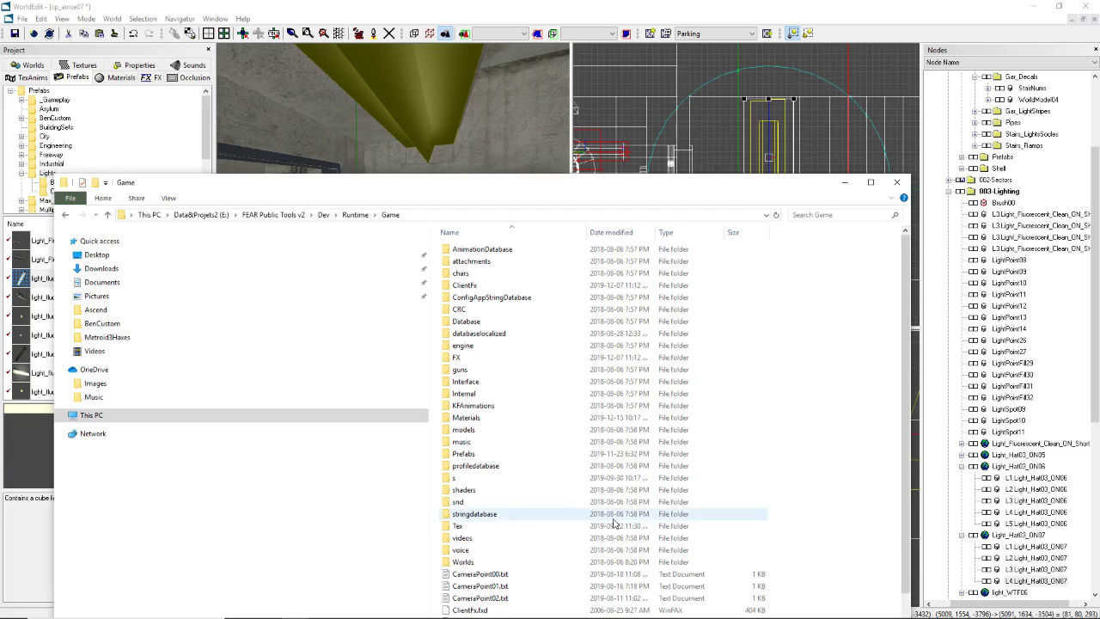
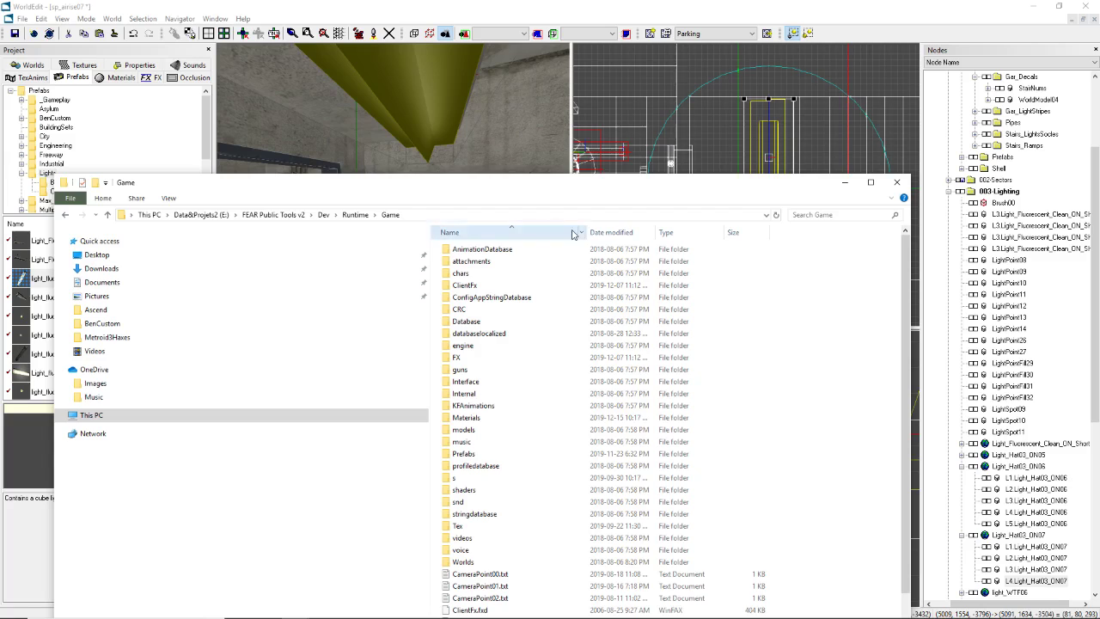
left_click_drag(560, 186, 556, 146)
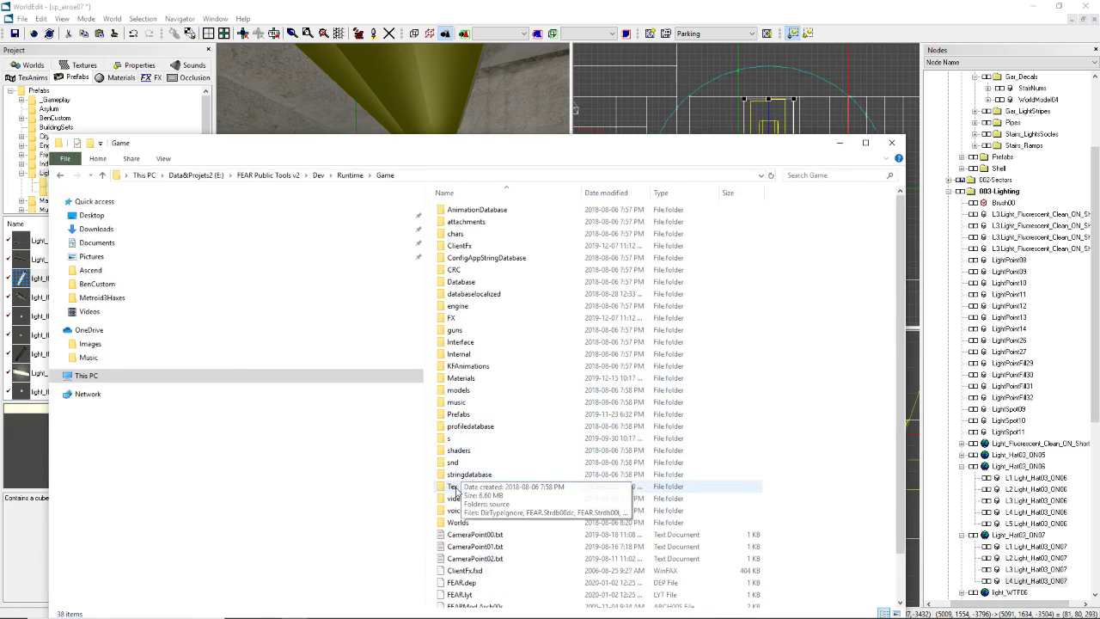
double_click(464, 486)
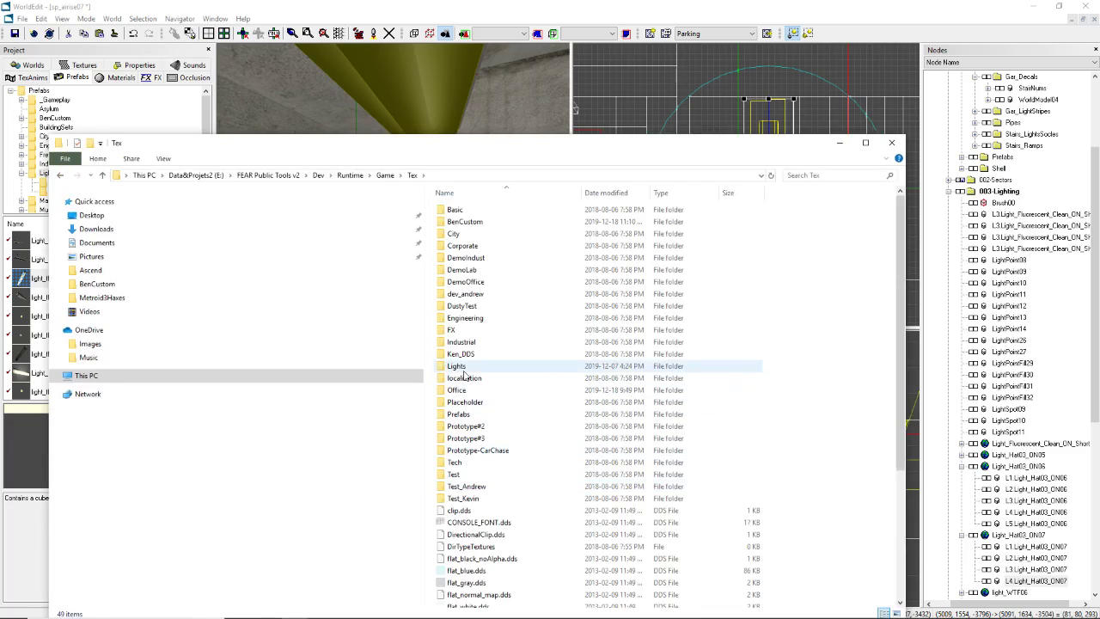
double_click(460, 367)
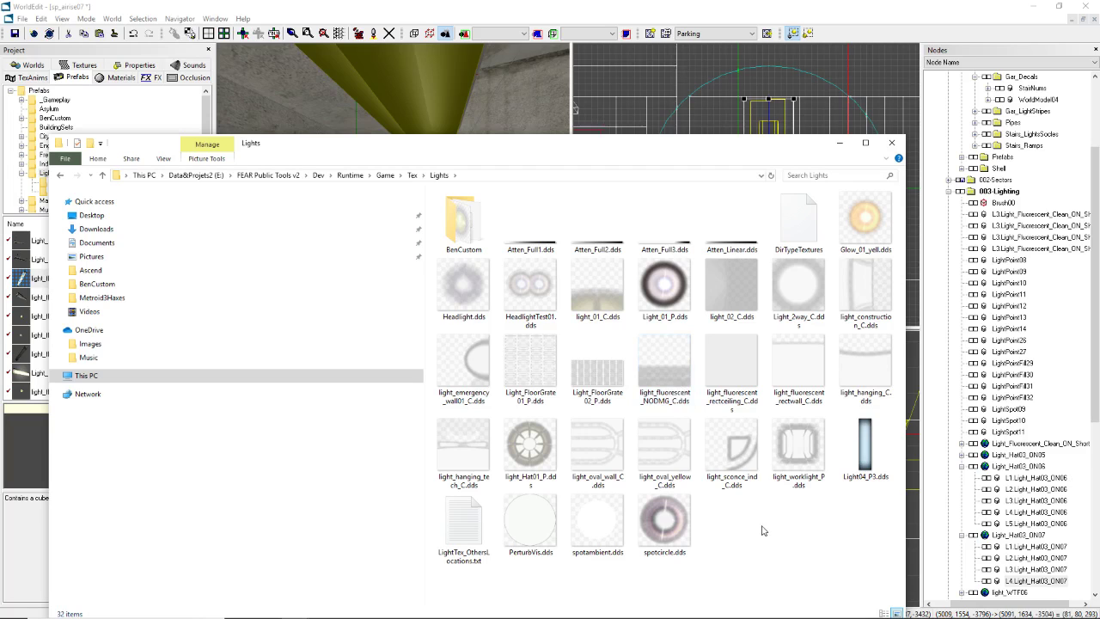
Step: View the light_sconce_ind_C.dds texture in Photoshop at its default sizes, and return to WorldEdit
double_click(722, 440)
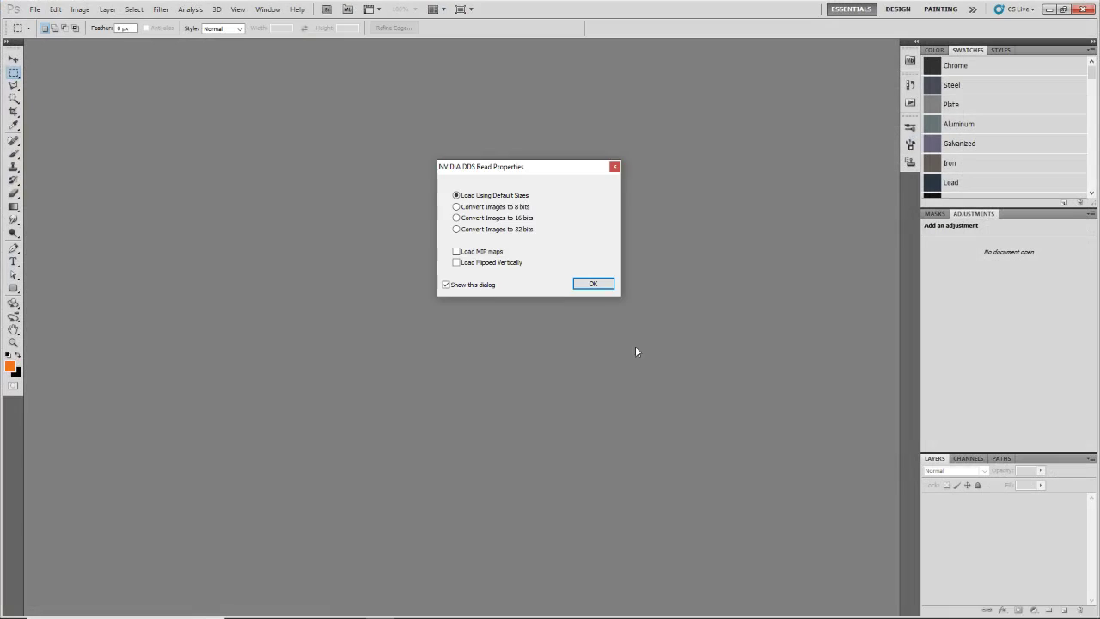
left_click(593, 283)
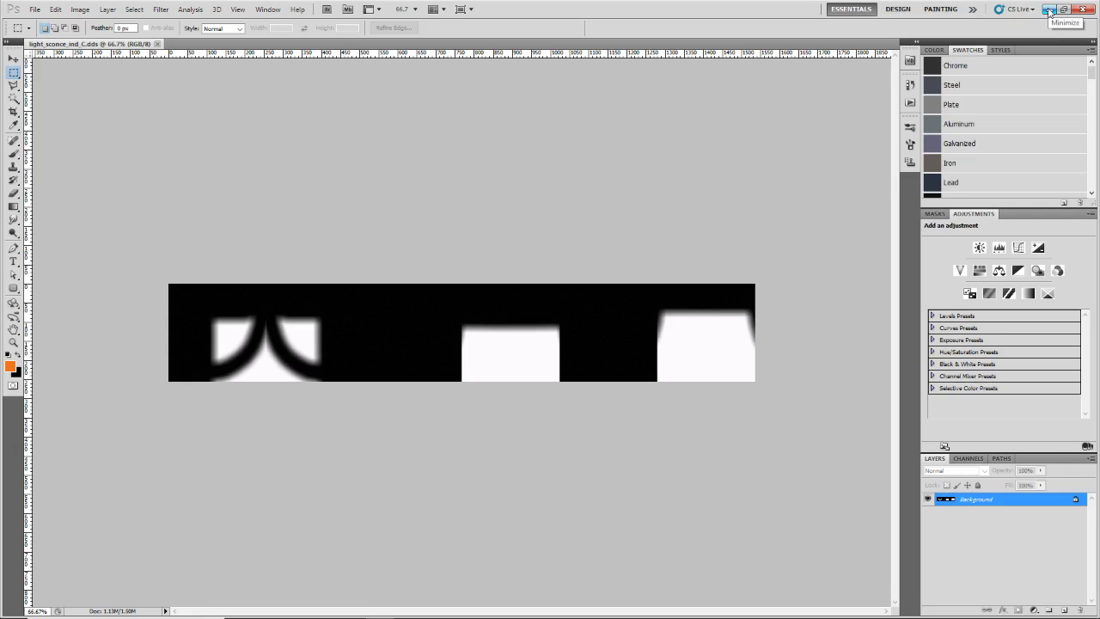
left_click(1049, 10)
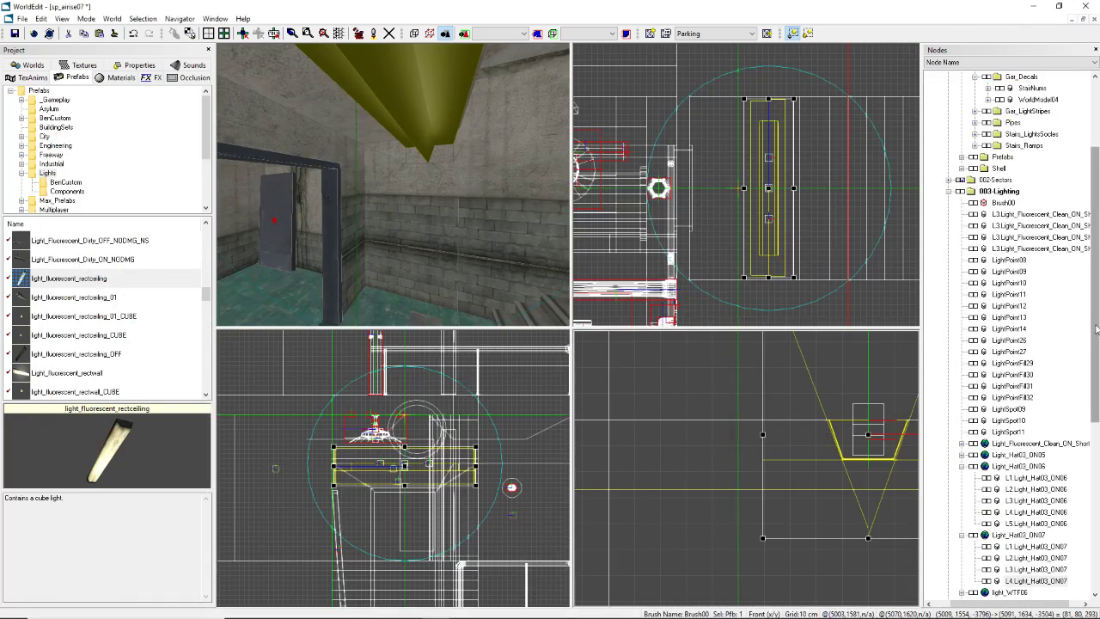
Step: Find the Parking level's fluorescent ceiling fixtures in the top view and select light_fluorescent_rectceiling02
left_click_drag(1096, 331, 1095, 496)
left_click(977, 525)
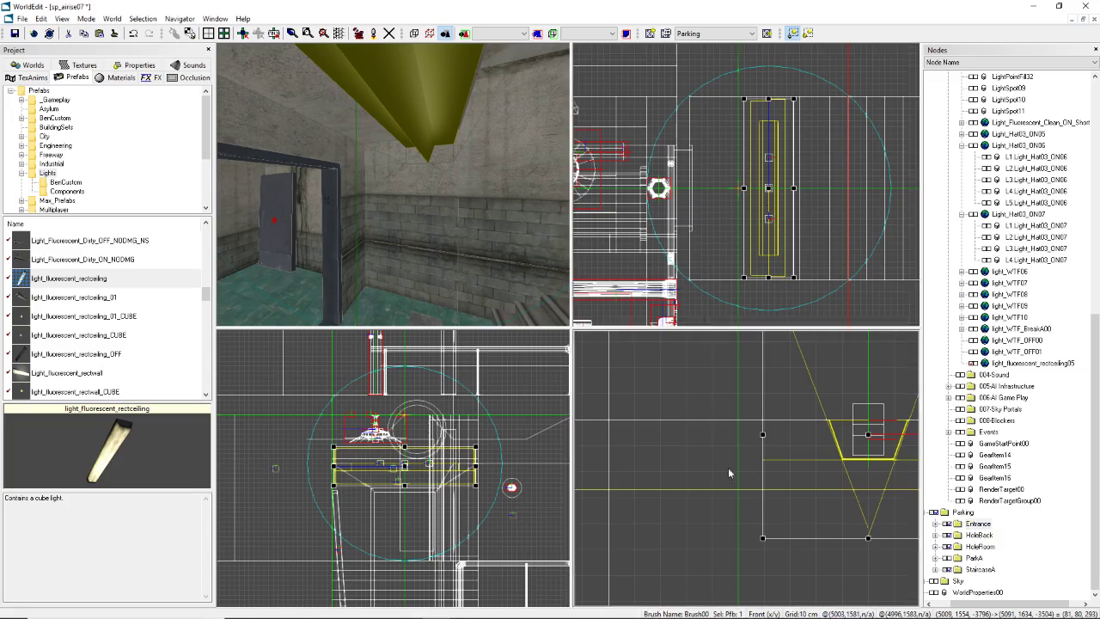
scroll(747, 185, "down", 8)
middle_click_drag(747, 185, 824, 306)
scroll(746, 185, "up", 4)
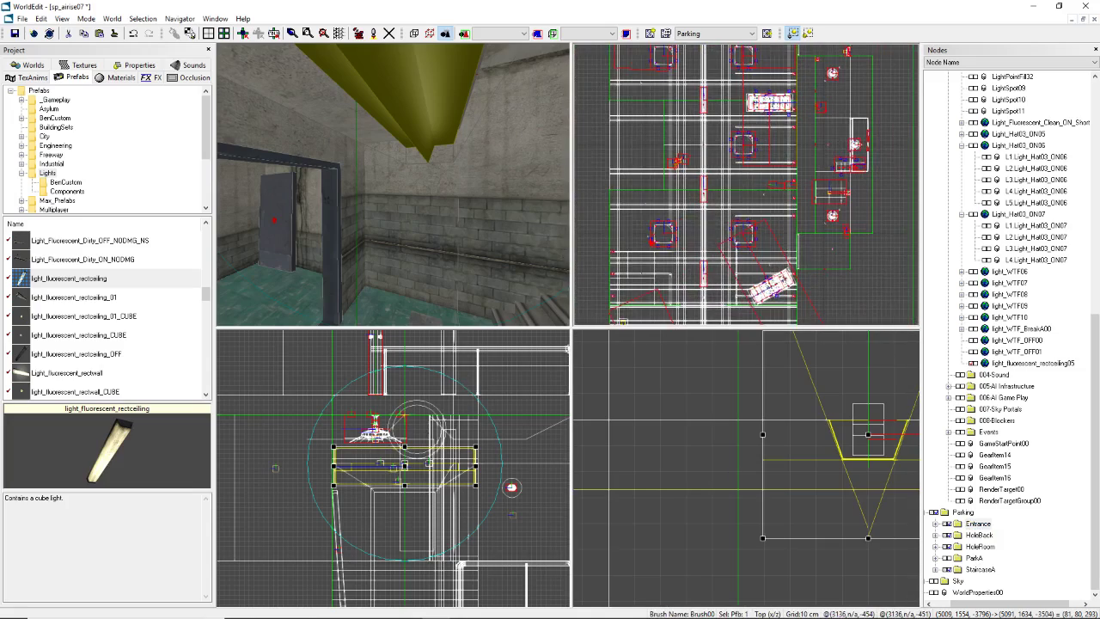
middle_click_drag(747, 185, 773, 236)
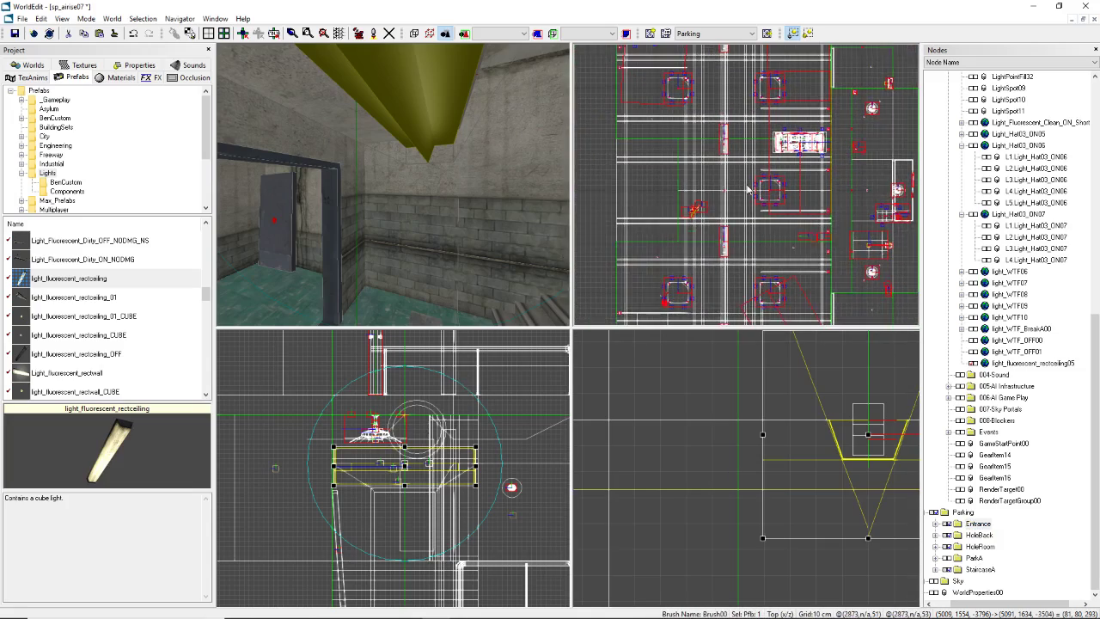
scroll(747, 190, "down", 1)
middle_click_drag(747, 190, 664, 195)
scroll(746, 189, "up", 8)
middle_click_drag(746, 189, 997, 210)
scroll(752, 188, "up", 3)
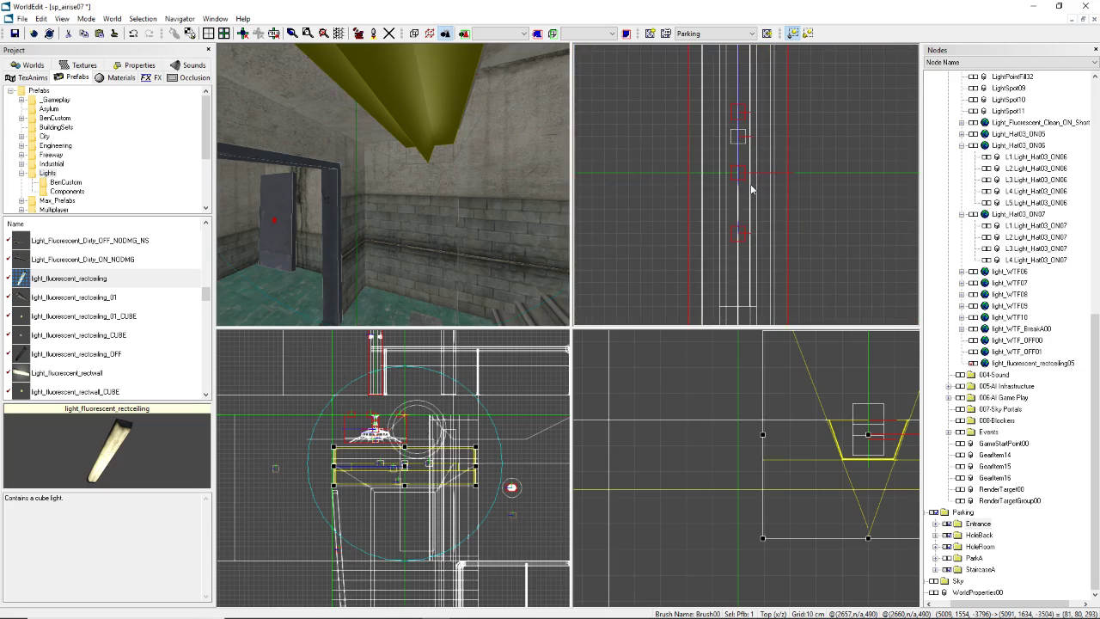
left_click(730, 178)
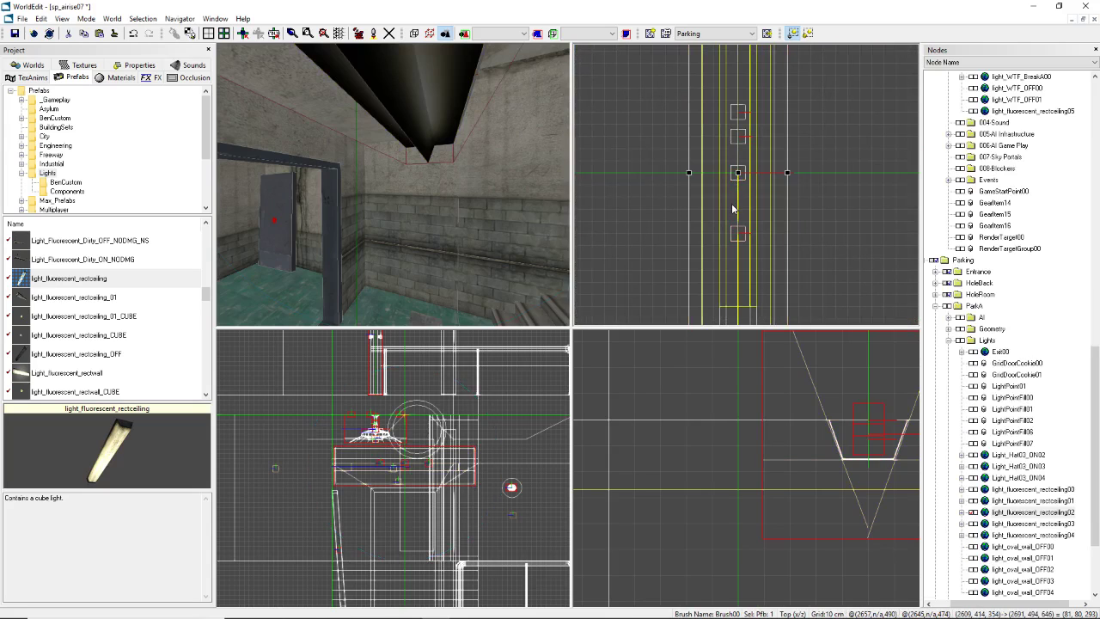
Step: Select the L1 LightCube inside light_fluorescent_rectceiling02 and check the file name in its Texture property
left_click(962, 478)
left_click(1010, 489)
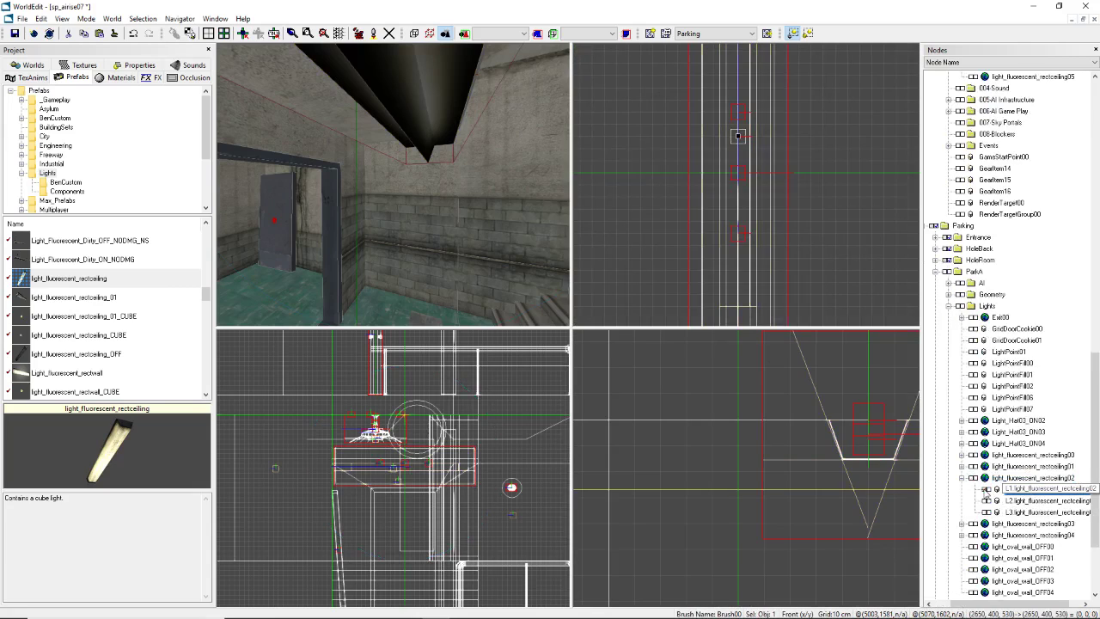
left_click(142, 67)
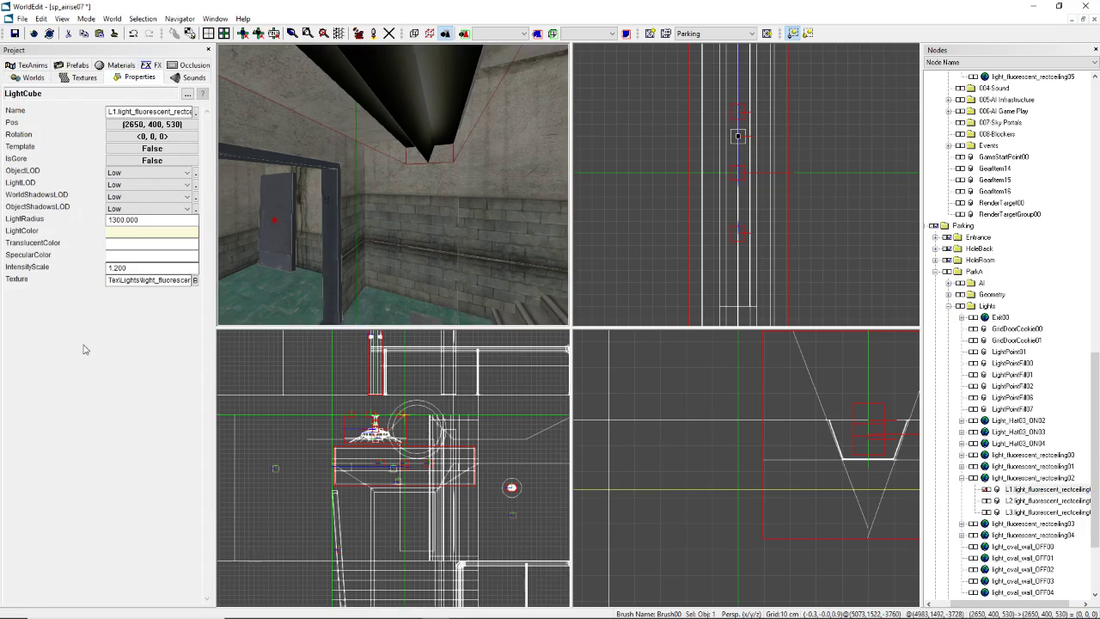
double_click(144, 280)
left_click(131, 279)
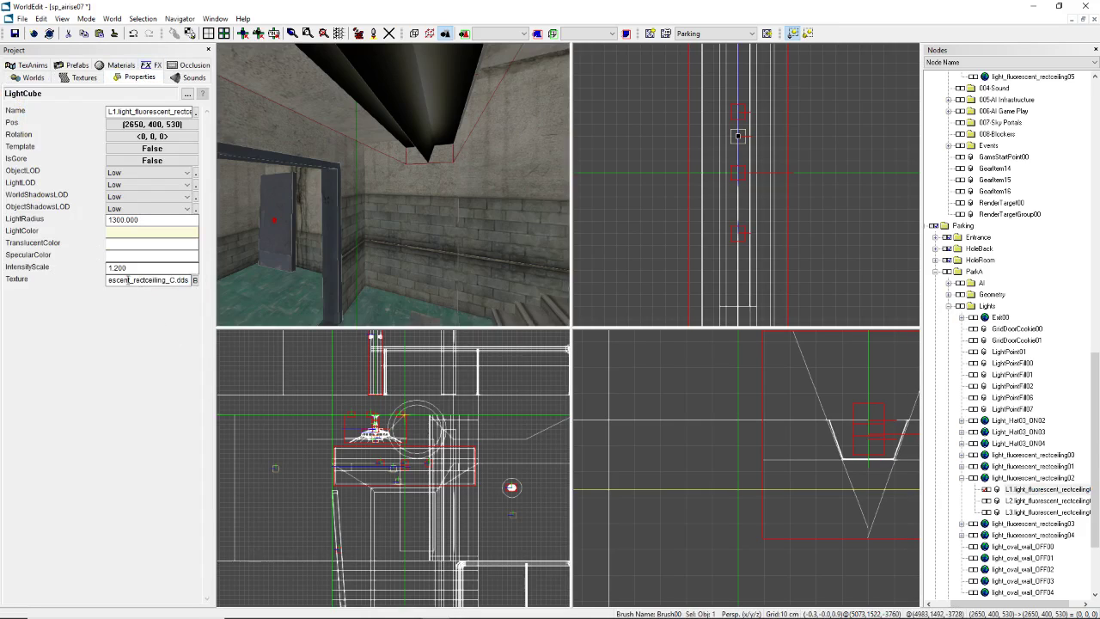
left_click_drag(129, 279, 117, 279)
left_click(151, 280)
Step: View light_fluorescent_rectceiling_C.dds from the Lights folder in Photoshop at its default sizes, and return to WorldEdit
mouse_move(189, 617)
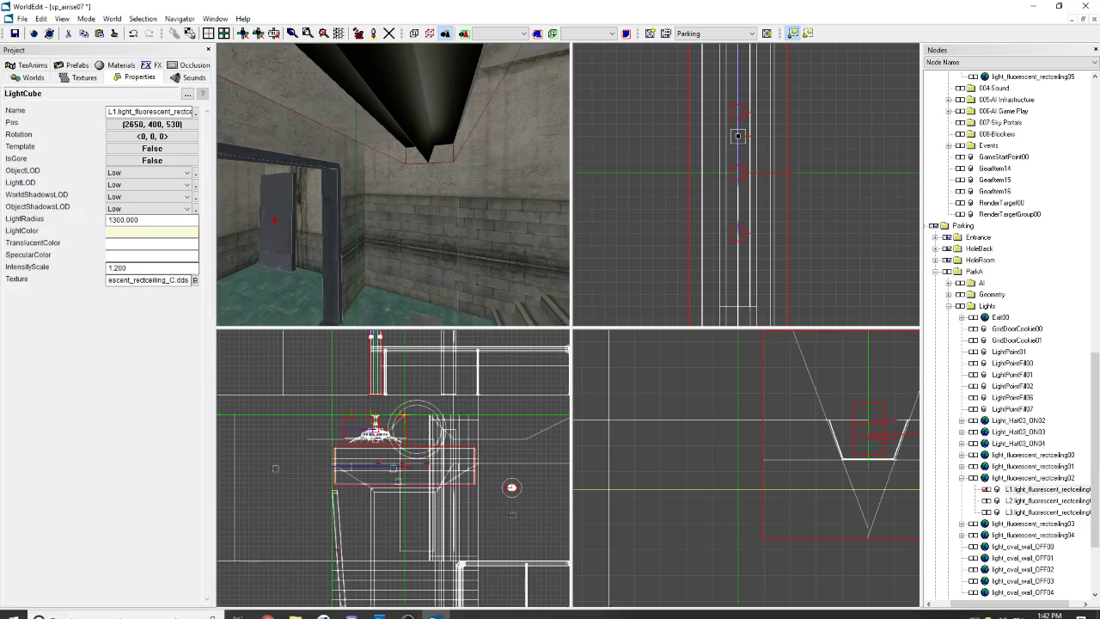
mouse_move(295, 608)
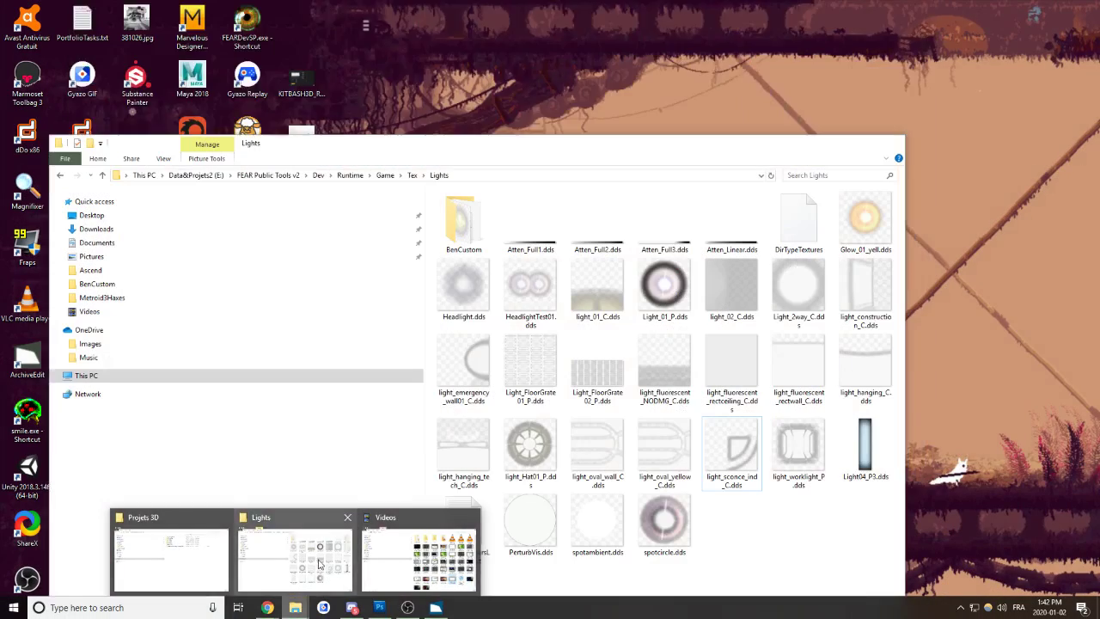
left_click(318, 563)
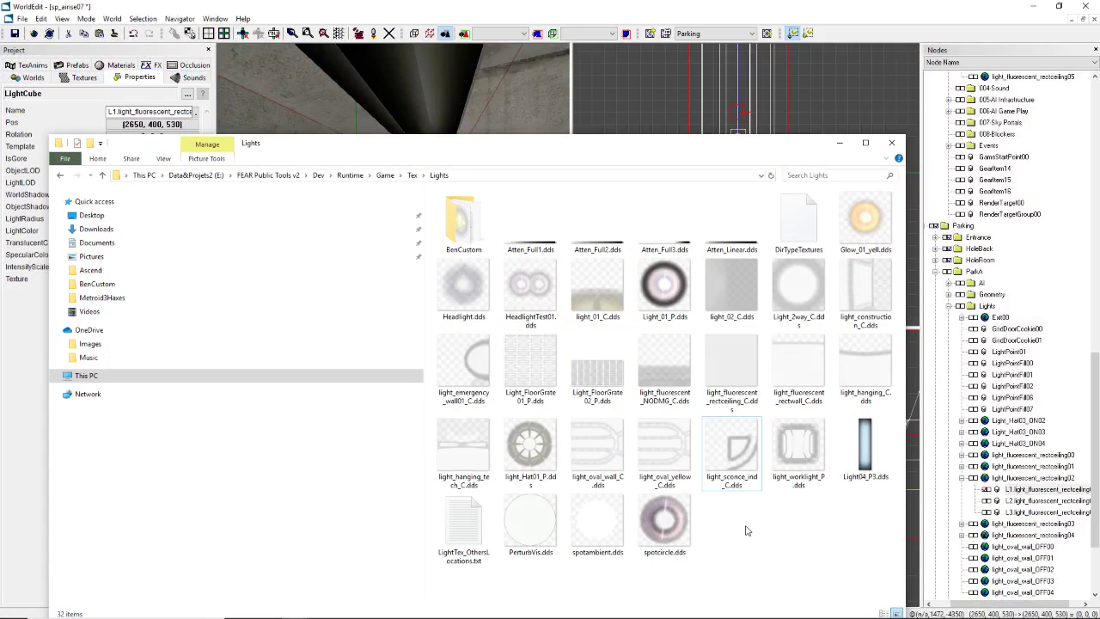
double_click(732, 452)
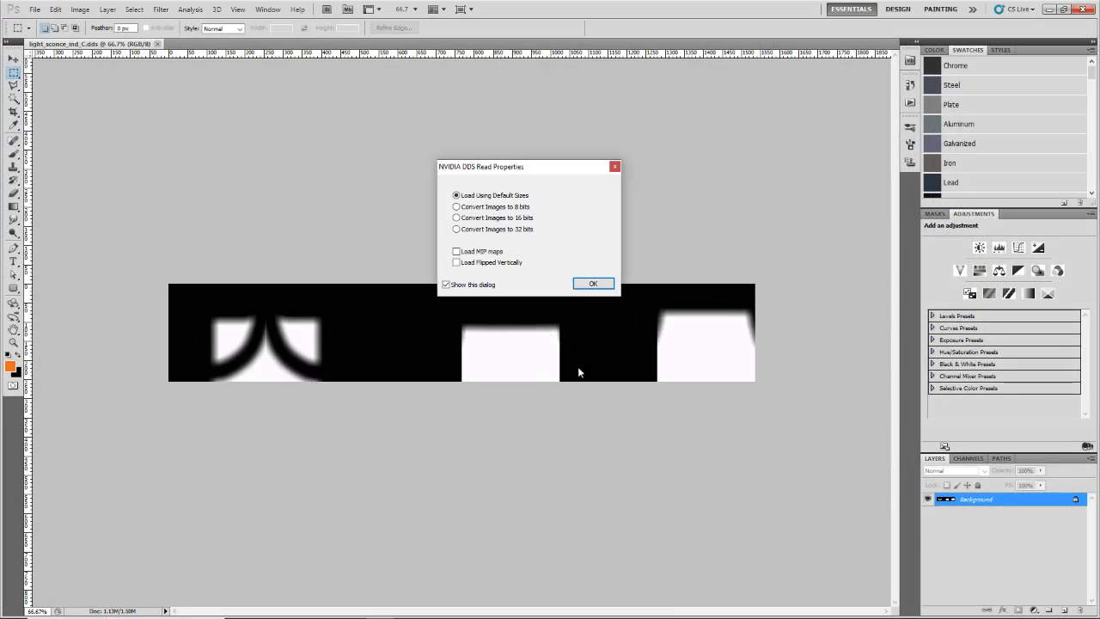
left_click(601, 286)
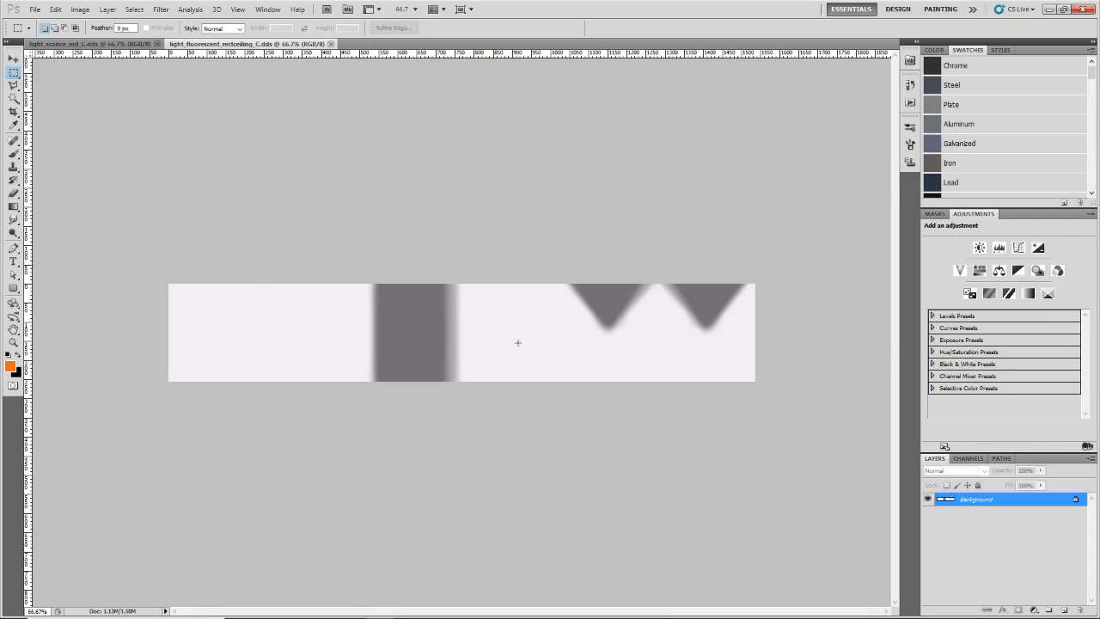
left_click(1048, 10)
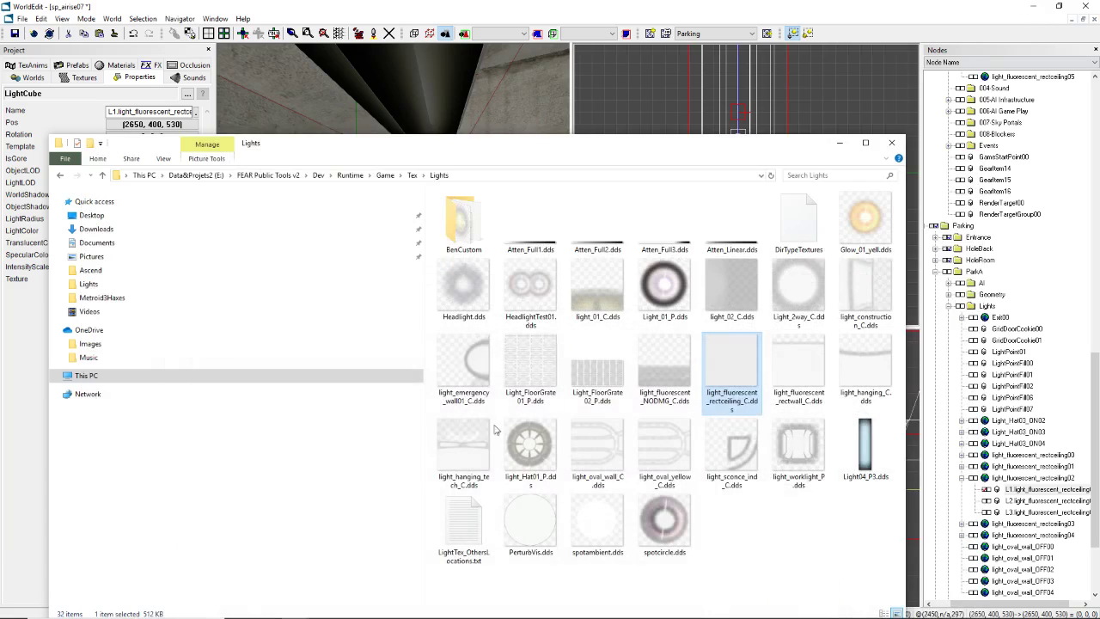
left_click(839, 143)
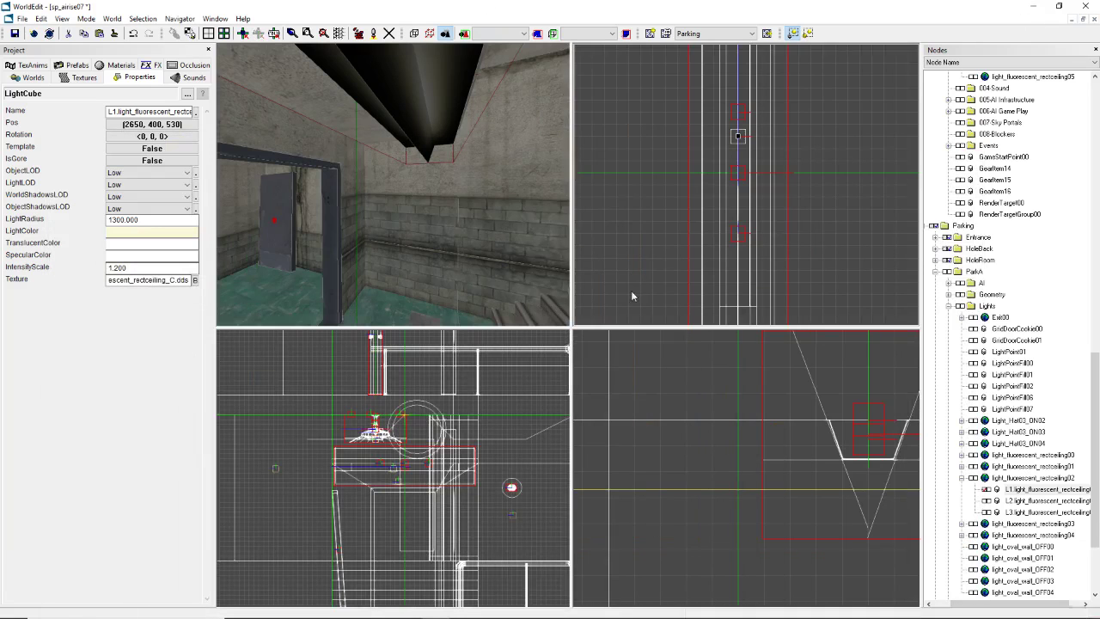
Step: Paste a copy of light_fluorescent_rectceiling02's L1 LightCube into the 003-Lighting folder at (2650, 1700, 500)
scroll(739, 182, "down", 2)
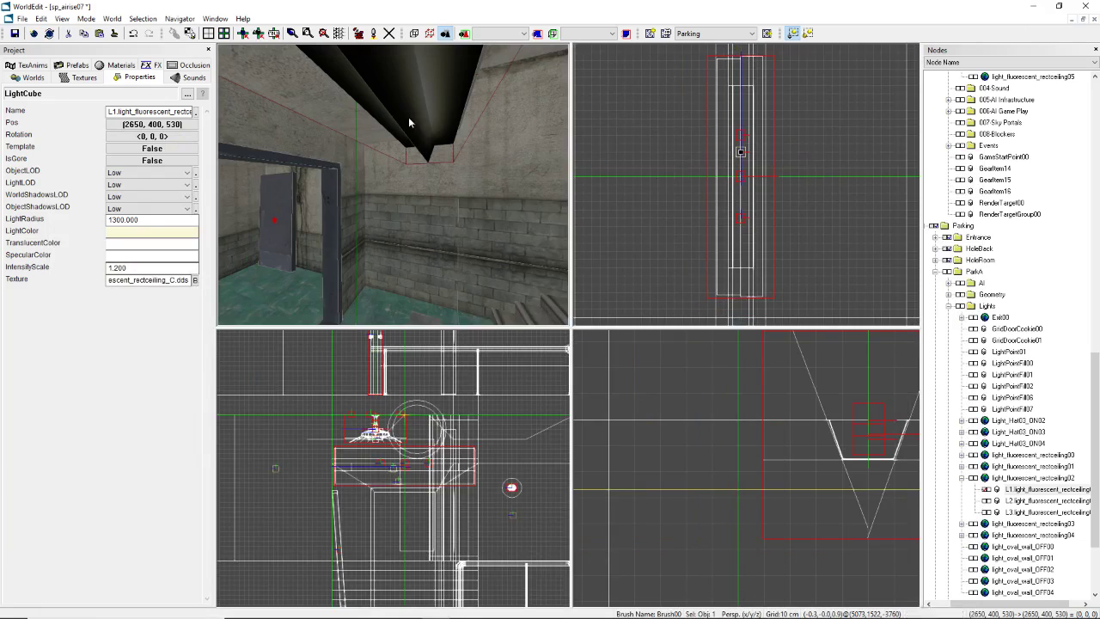
left_click(718, 177)
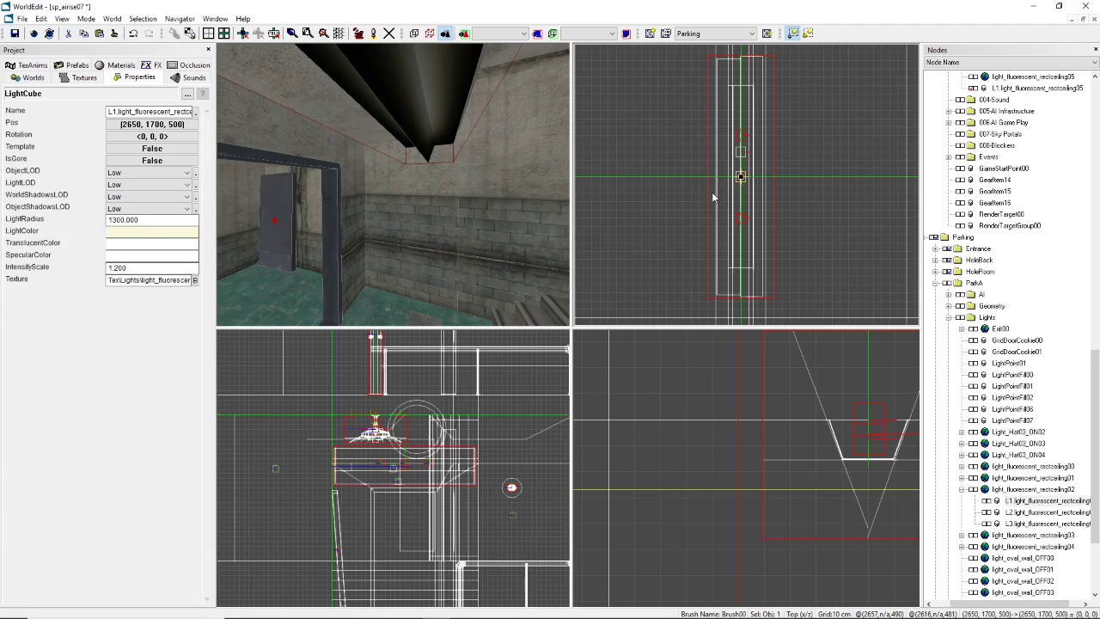
scroll(1092, 239, "up", 6)
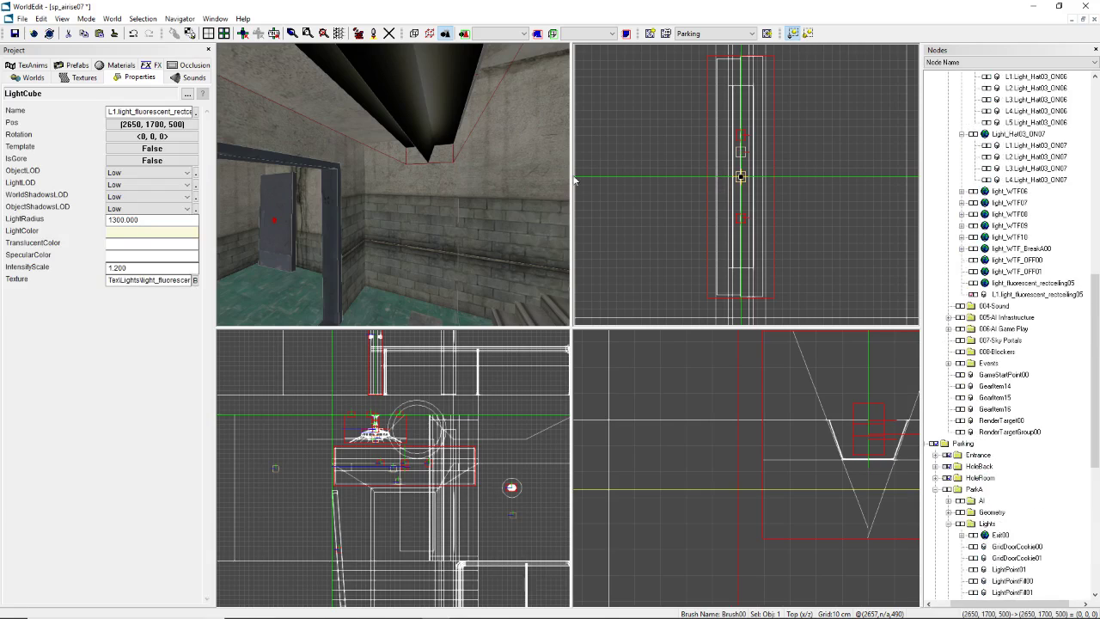
Step: Nest the copied L1 LightCube under the light_fluorescent_rectceiling05 fixture in the node tree
right_click_drag(429, 147, 362, 165)
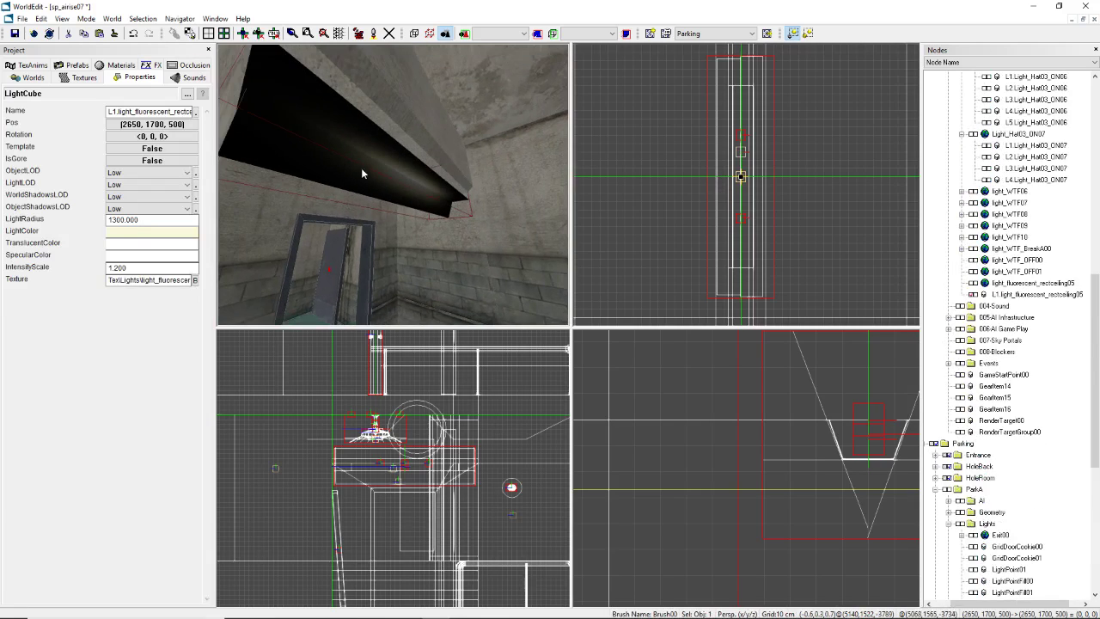
left_click(363, 165)
left_click(362, 169)
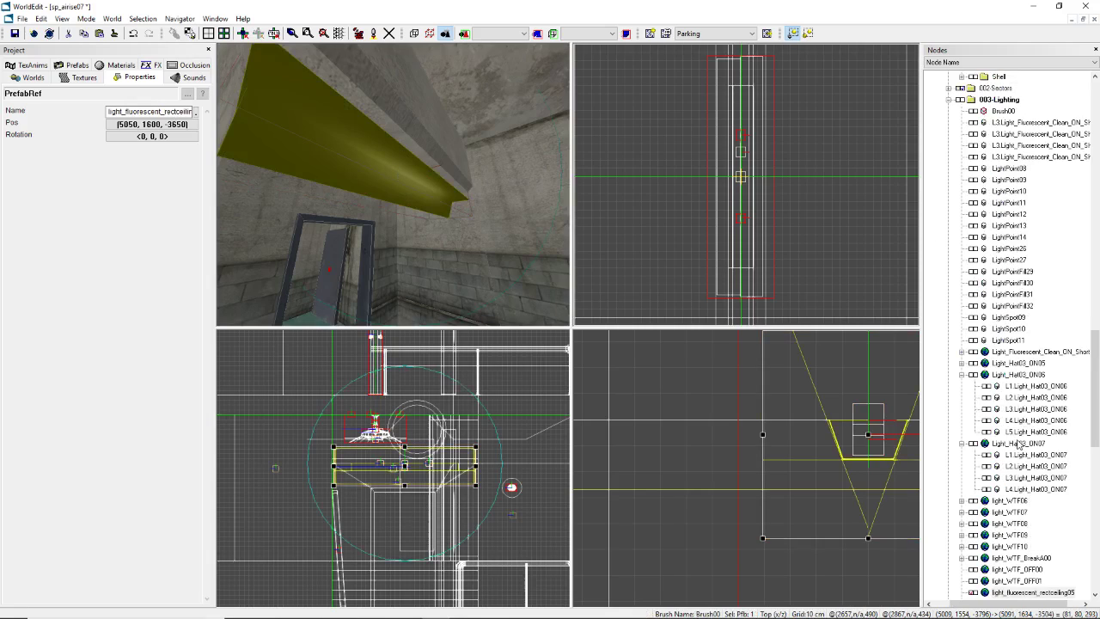
left_click(1007, 524)
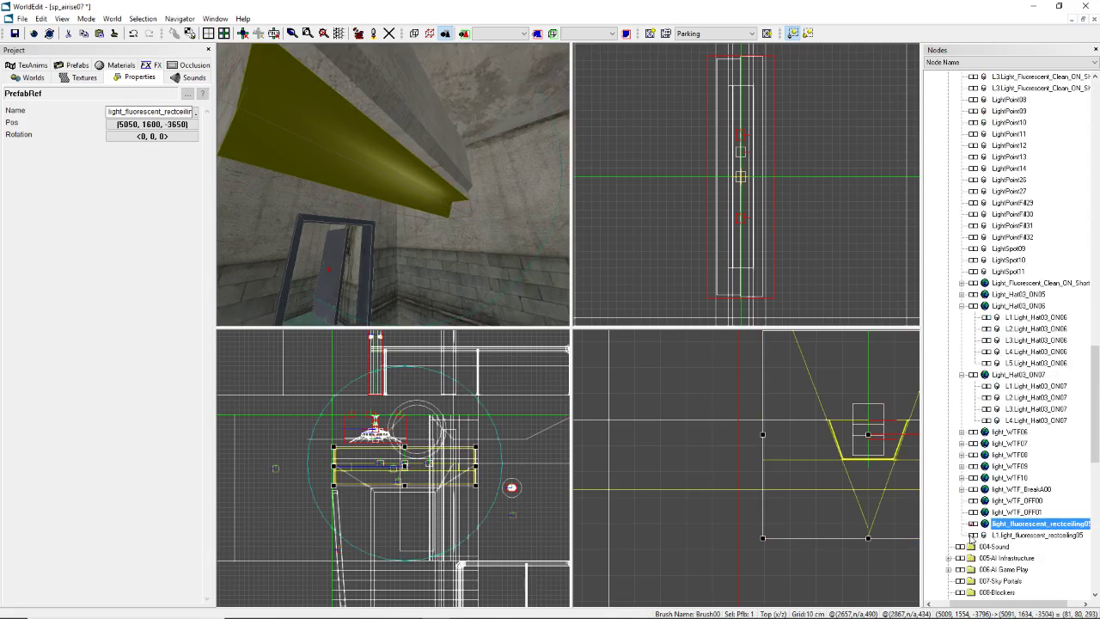
left_click(984, 535)
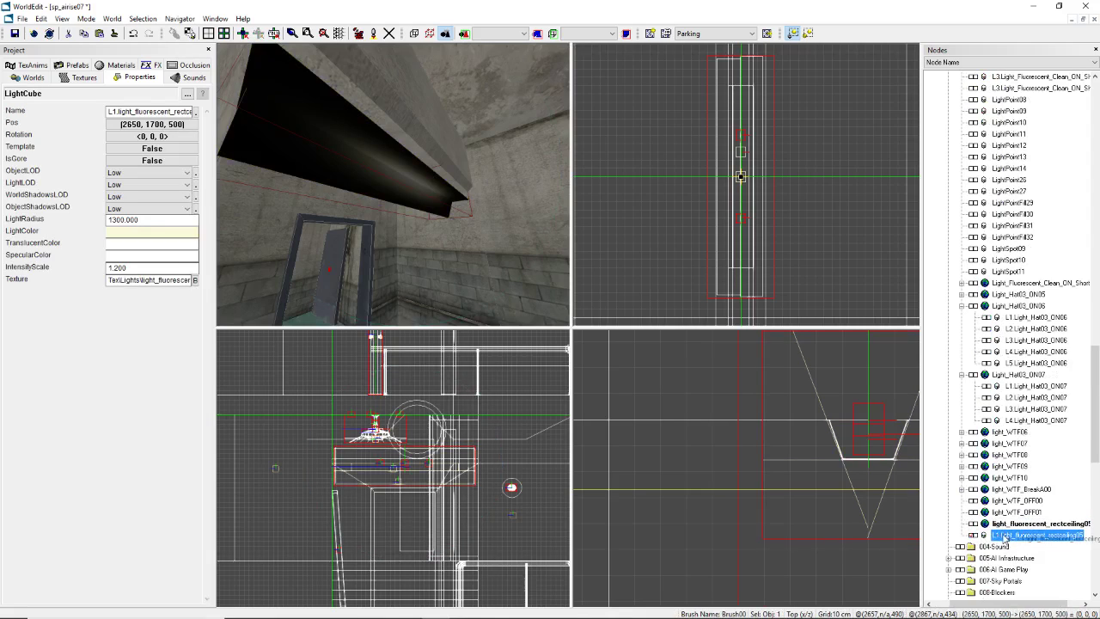
left_click(1004, 524)
left_click(988, 537, "shift")
Step: Copy the fixture's node name and rename its nested LightCube as L1.light_fluorescent_rectceiling05
key("F2")
key("ctrl+c")
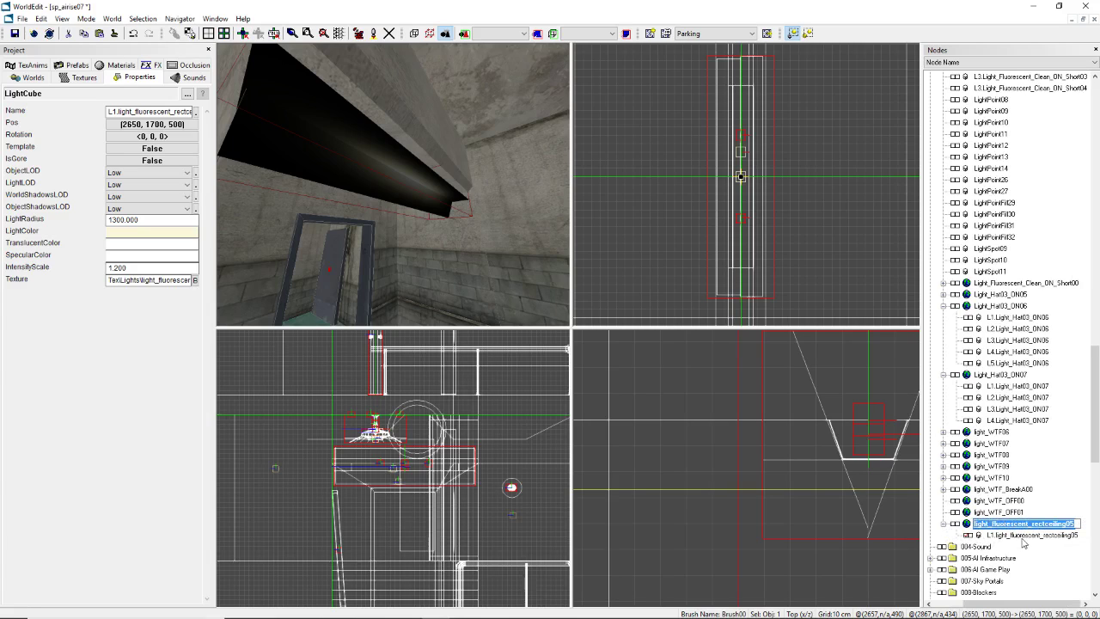
left_click(1025, 536)
left_click(1025, 535)
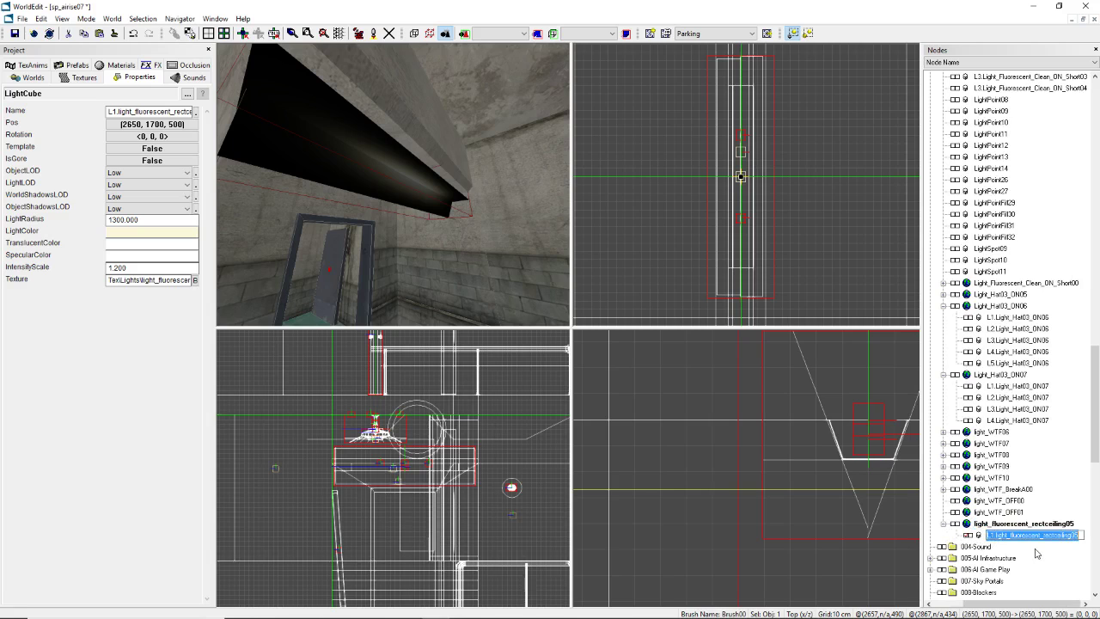
type("L")
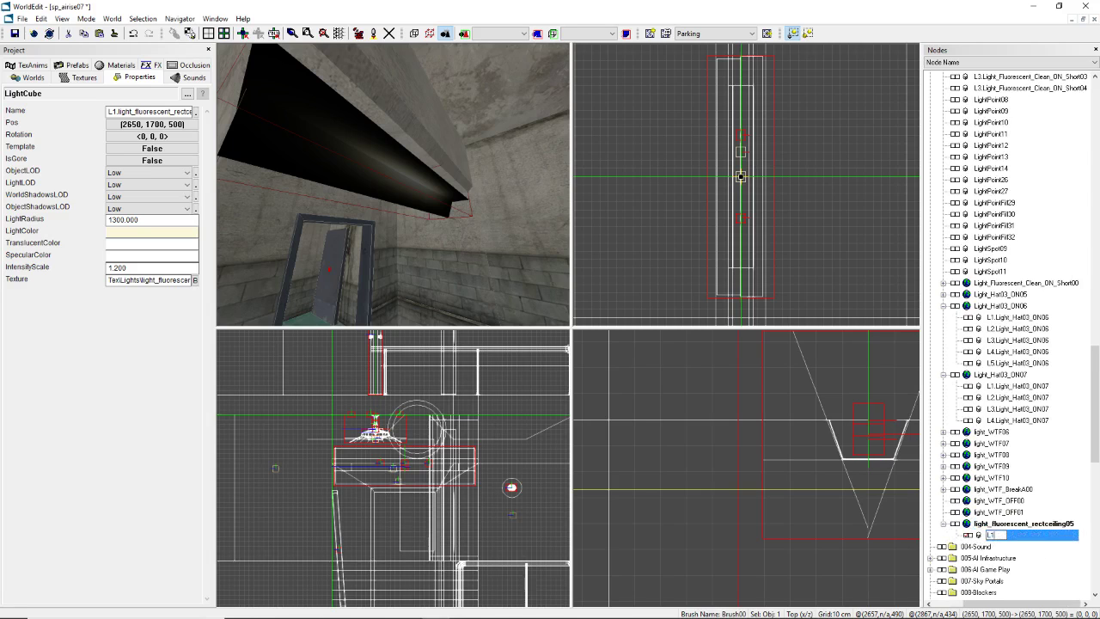
type("1.")
key("ctrl+v")
key("Return")
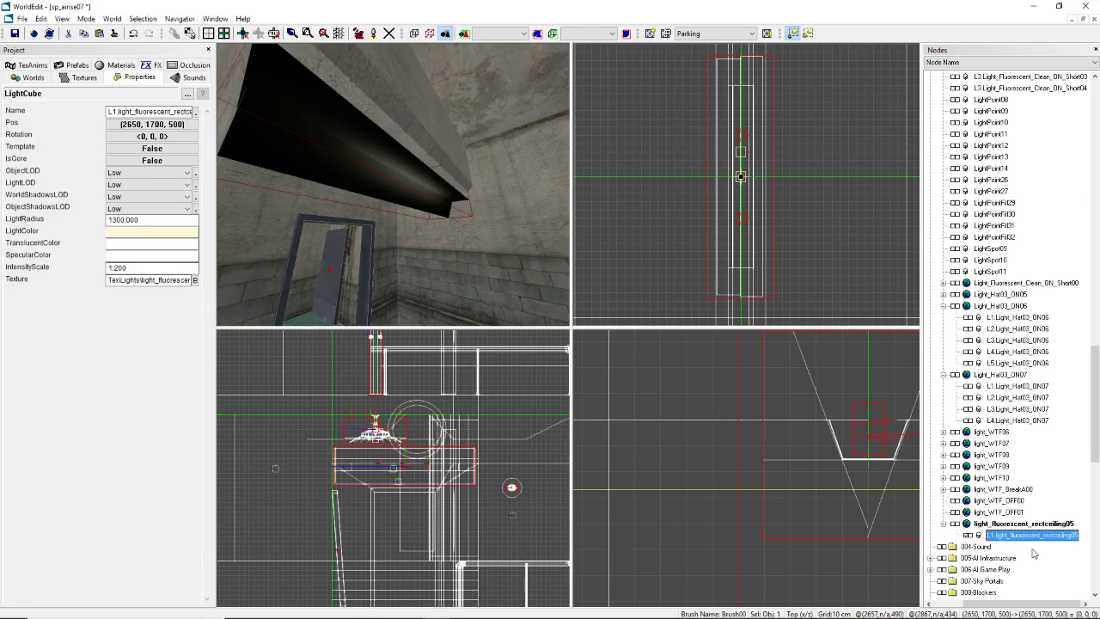
mouse_move(267, 607)
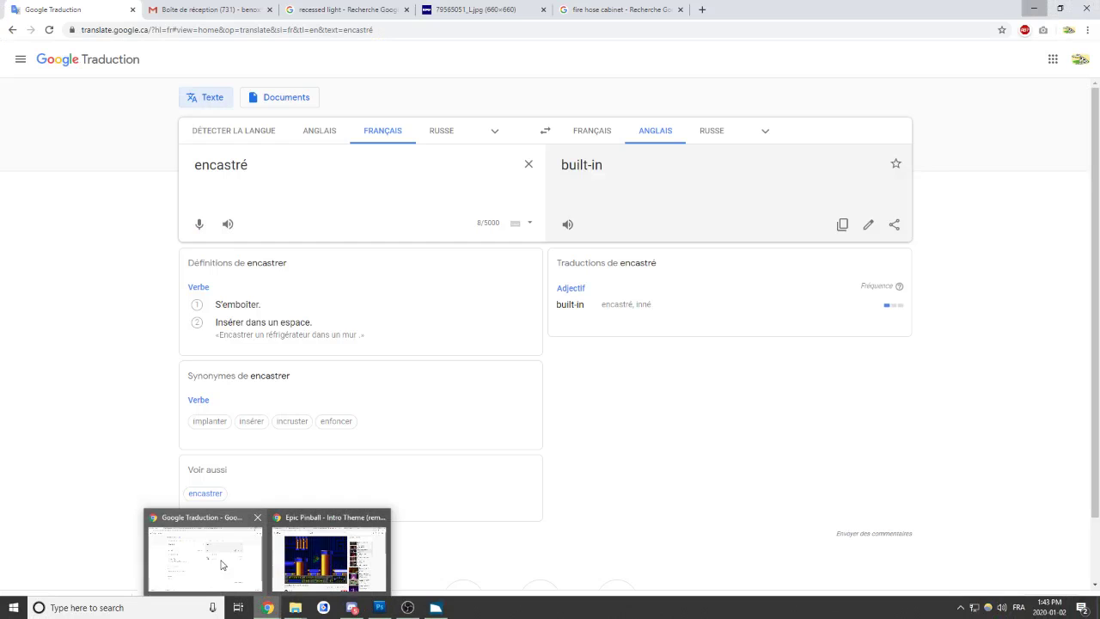
left_click(314, 563)
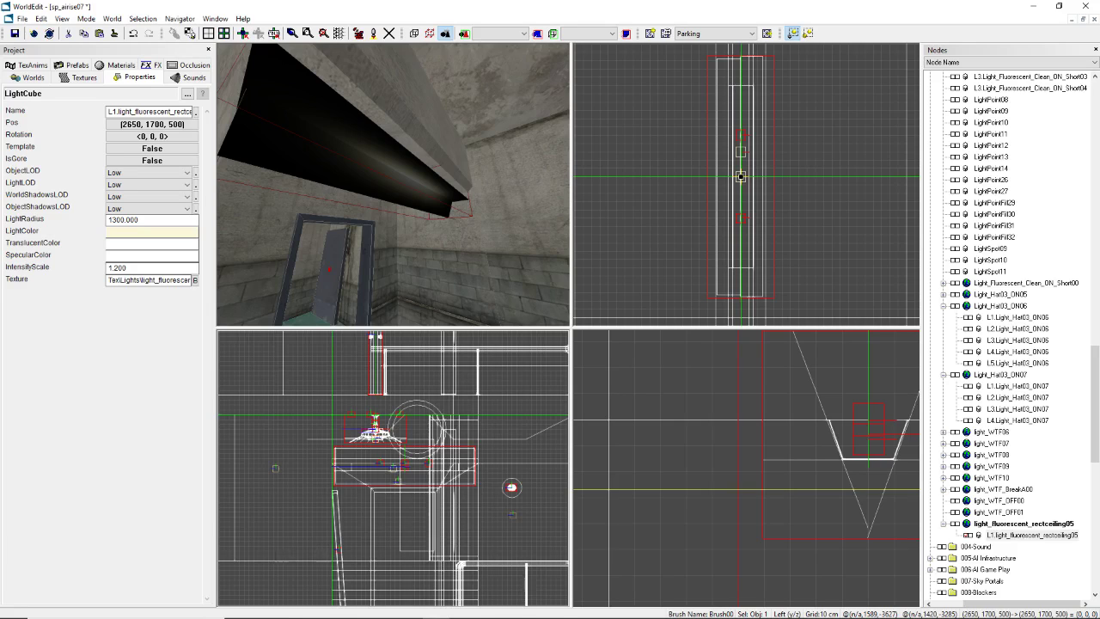
key("alt+Tab")
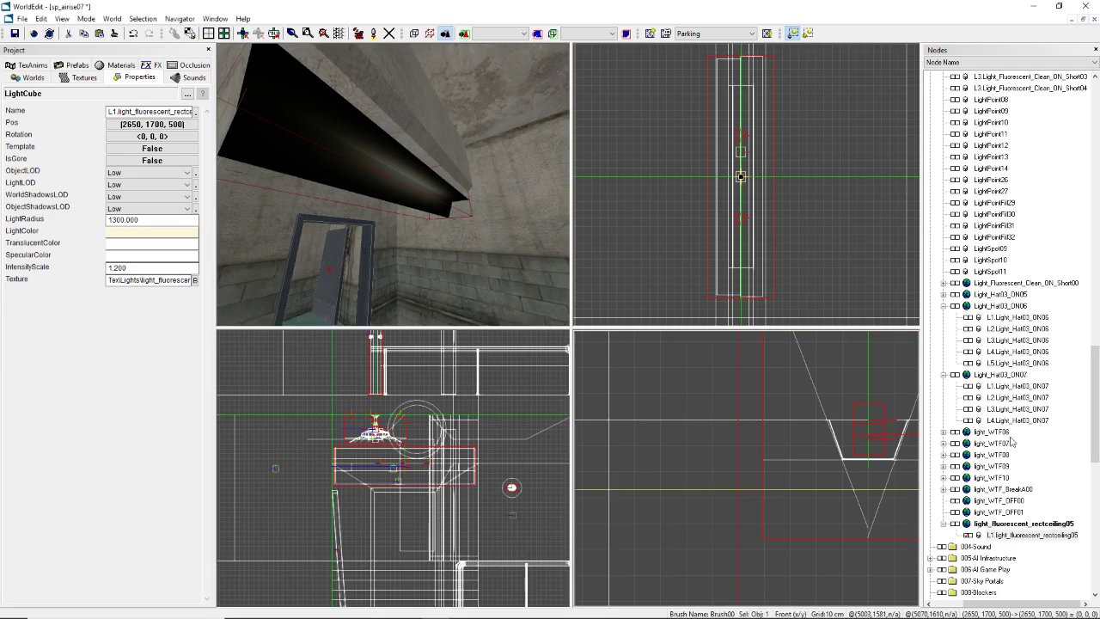
Step: Select the L1.light_fluorescent_rectceiling05 LightCube and move it along Z to -4000, toward the staircase
left_click(1011, 537)
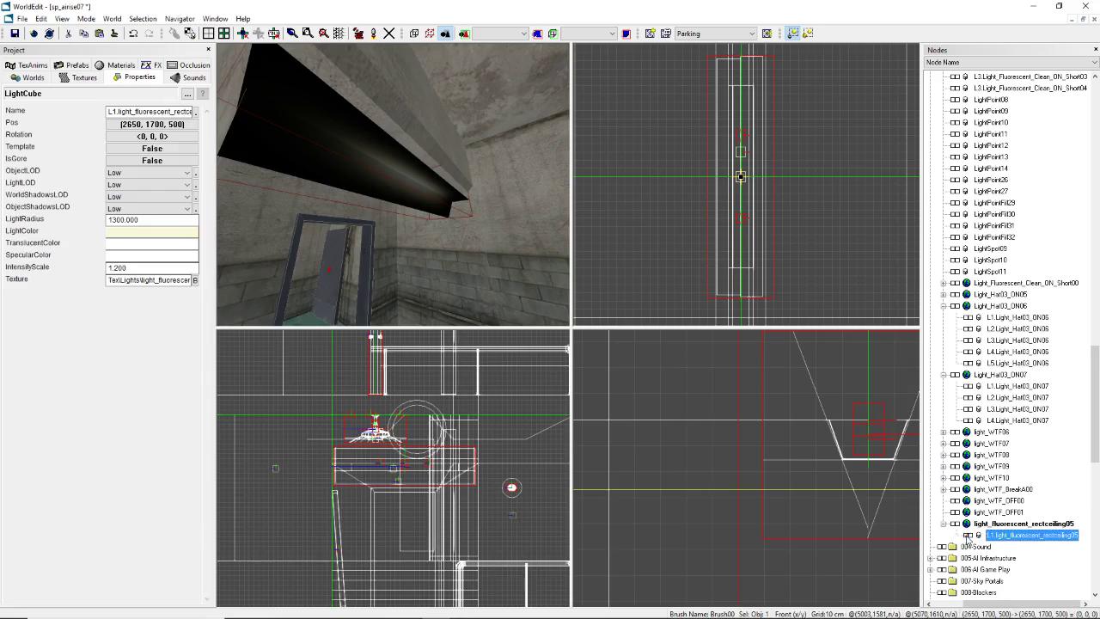
scroll(420, 410, "down", 10)
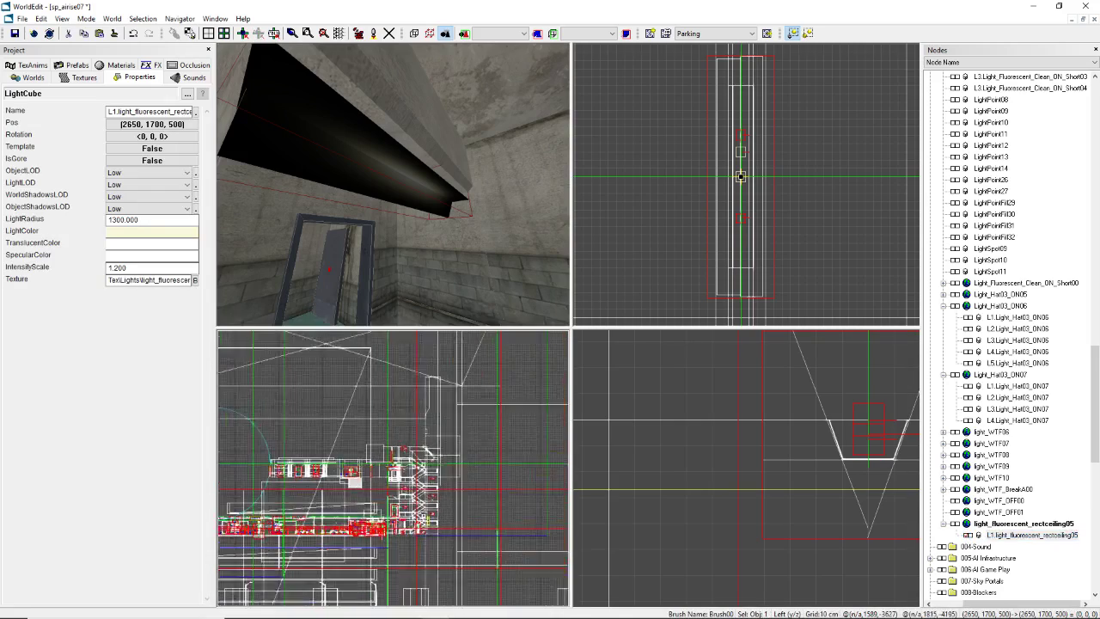
scroll(394, 475, "up", 3)
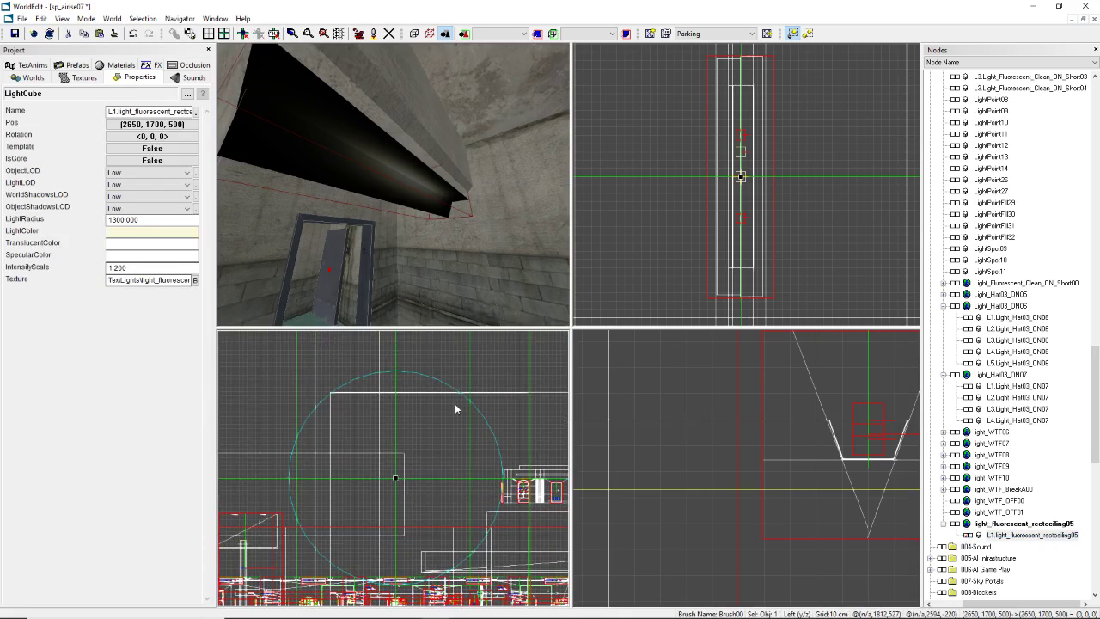
right_click_drag(425, 192, 425, 191)
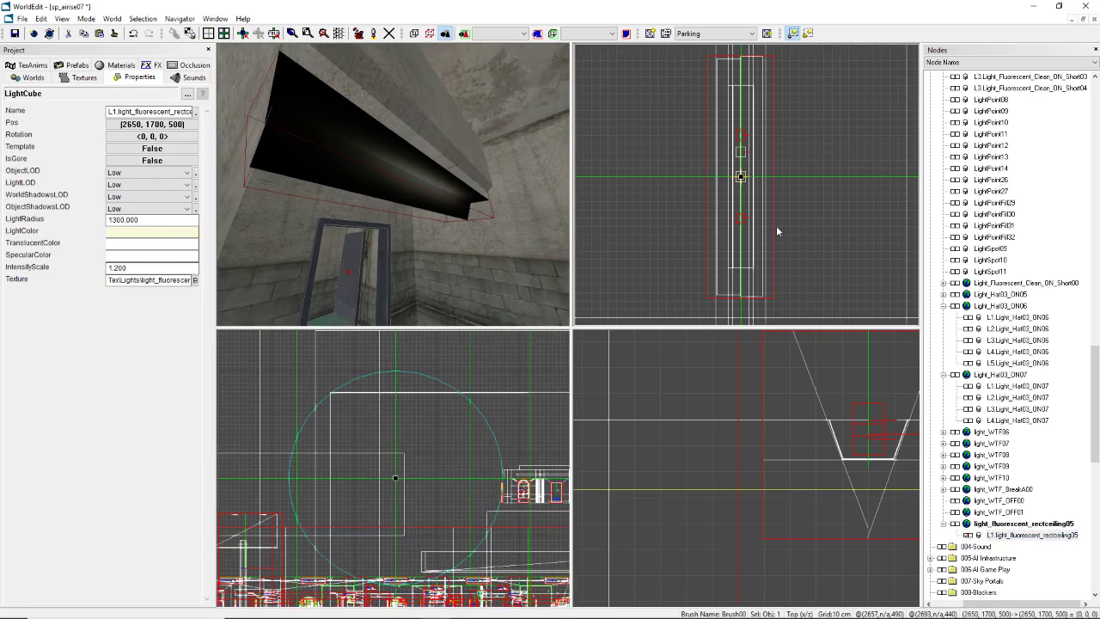
scroll(776, 225, "down", 5)
scroll(746, 184, "up", 1)
middle_click_drag(395, 474, 410, 405)
scroll(395, 474, "down", 1)
middle_click_drag(396, 475, 290, 513)
scroll(394, 473, "down", 1)
scroll(395, 473, "up", 1)
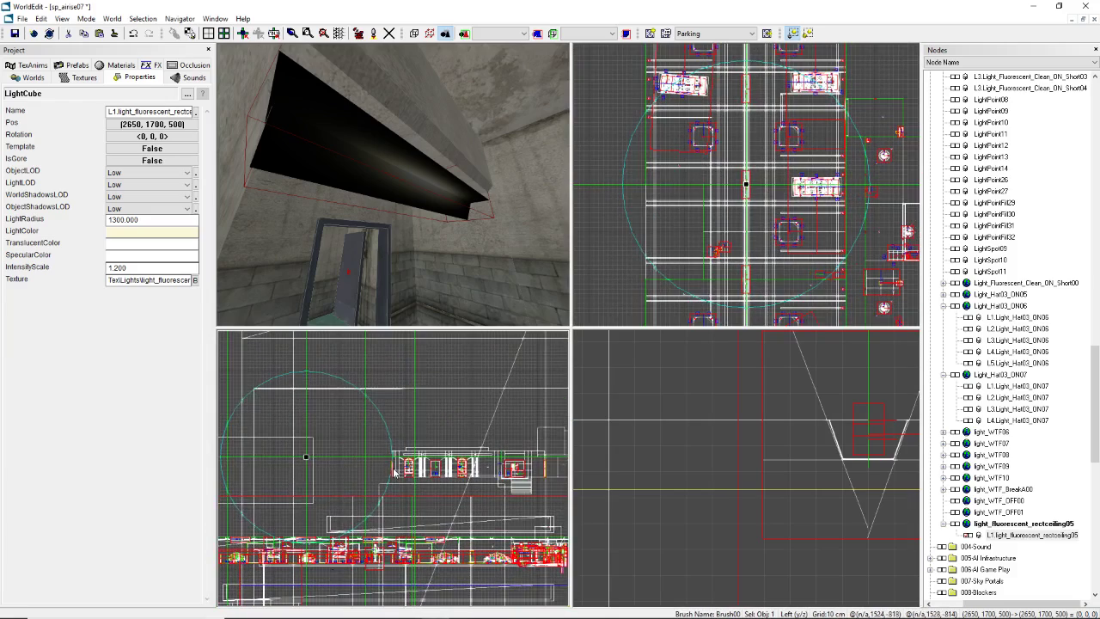
key("Right")
key("Right")
key("Right")
key("Right")
key("Right")
key("Right")
key("Right")
key("Right")
key("Right")
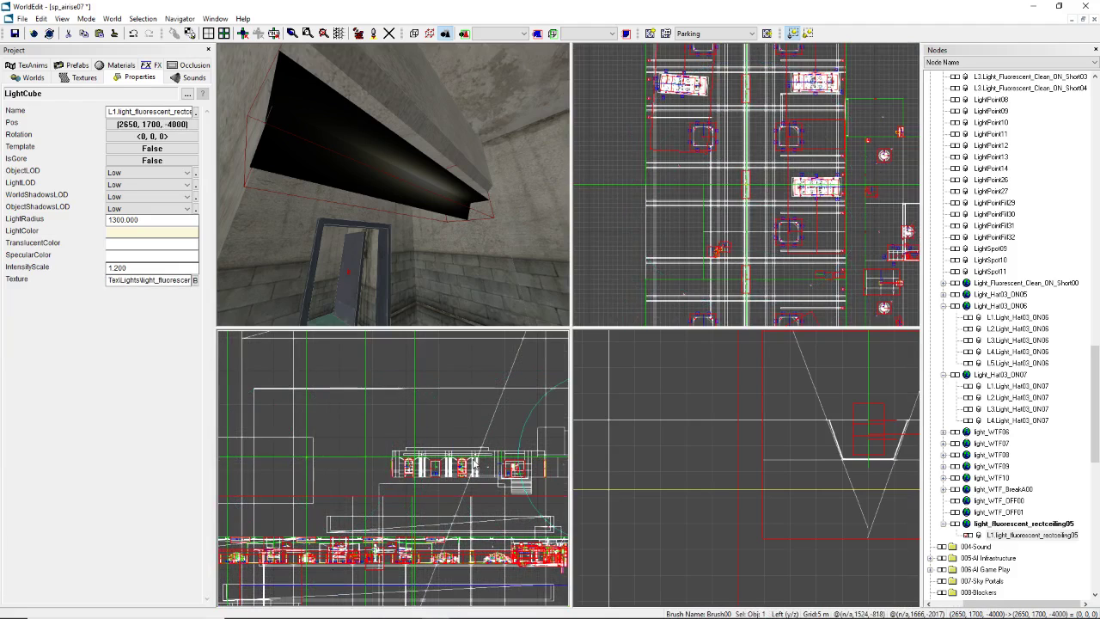
Step: Fine-tune the LightCube's height and depth beside the staircase landing, placing it at (2650, 1550, -3650)
scroll(394, 471, "up", 5)
scroll(393, 465, "up", 2)
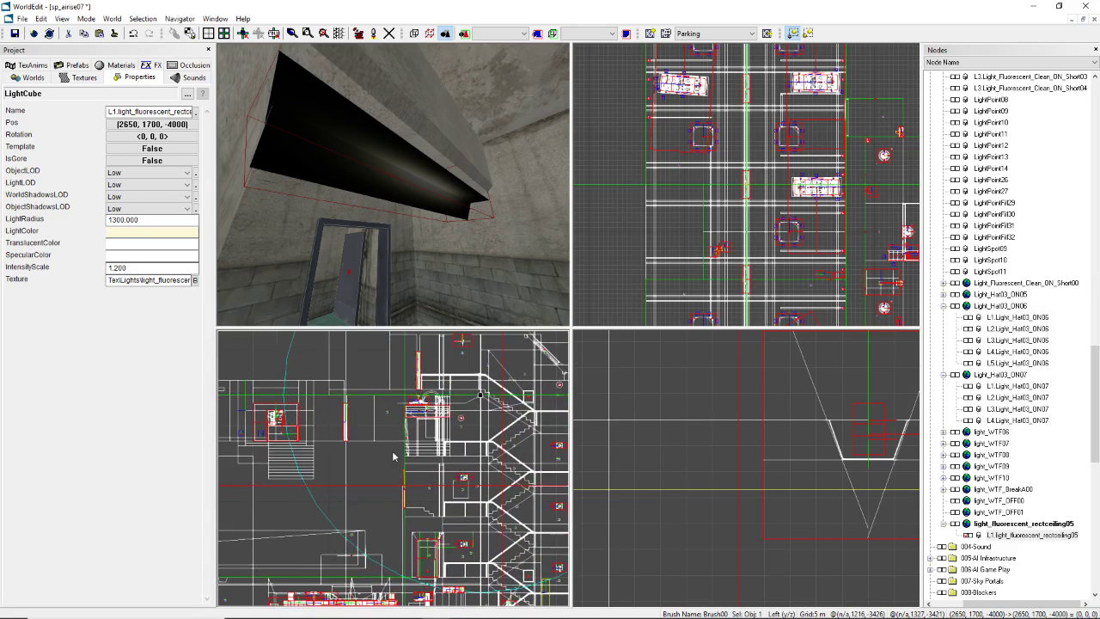
key("Left")
key("Left")
key("Left")
key("Left")
key("Right")
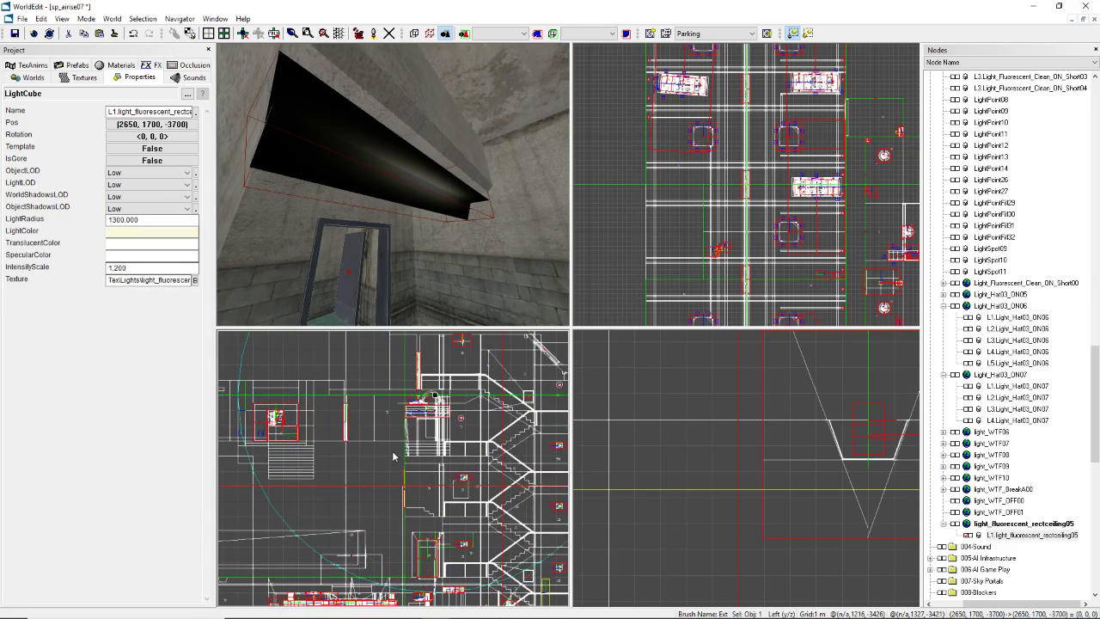
key("bracketleft")
key("Down")
key("Down")
key("Down")
key("Left")
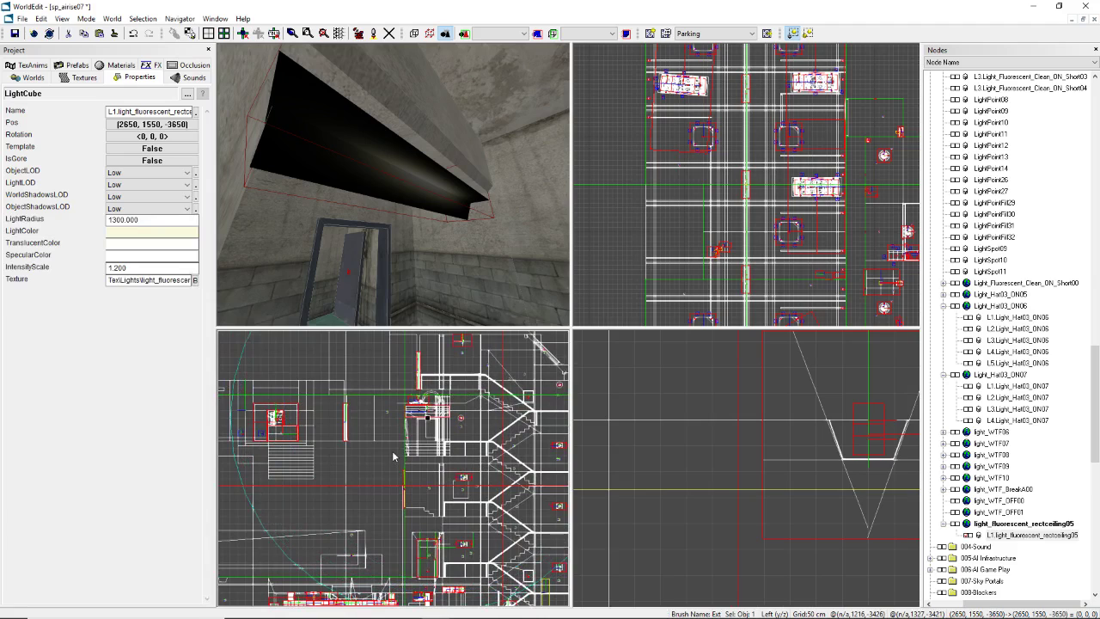
Step: Move the LightCube along X to 6150 in the top view, toward the staircase rooms
key("z")
key("v")
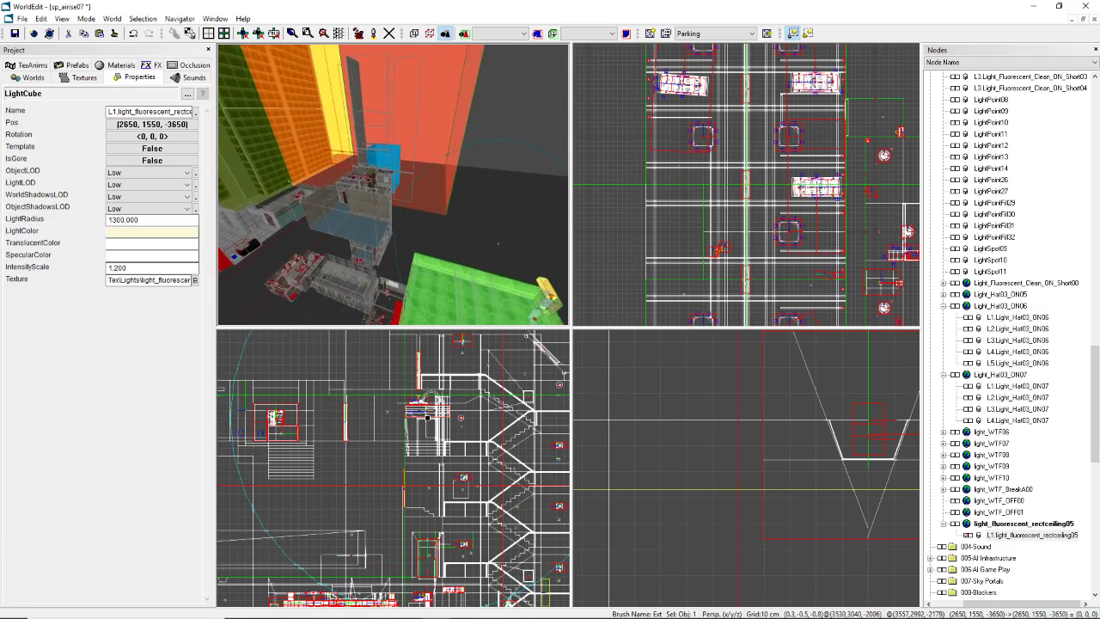
scroll(722, 199, "down", 8)
scroll(751, 193, "up", 2)
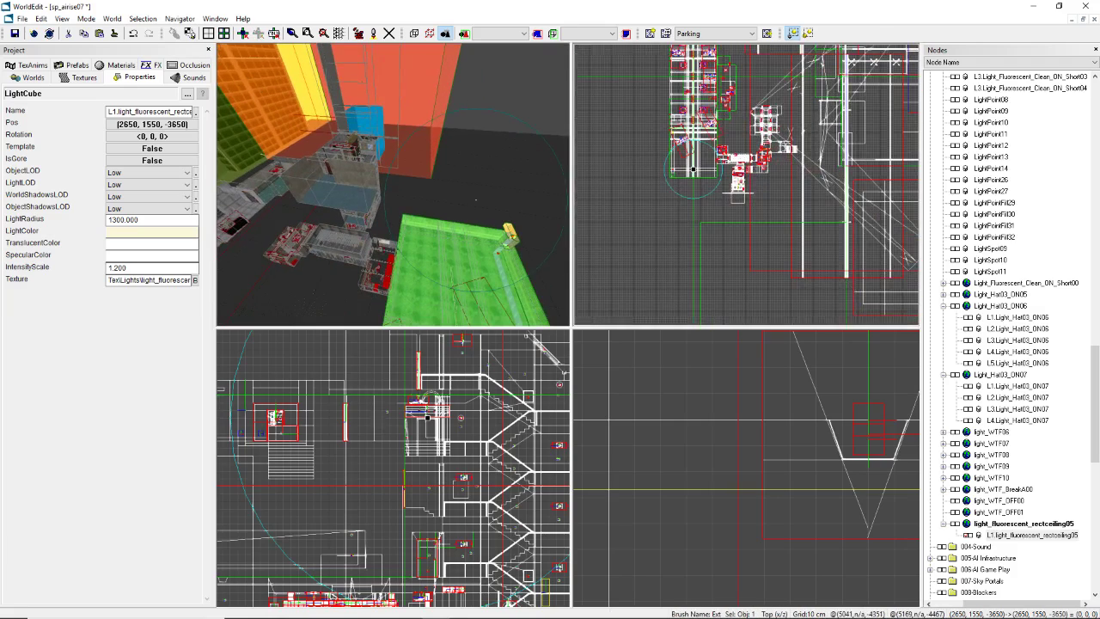
key("Right")
key("Right")
key("Right")
key("Right")
key("Right")
key("Right")
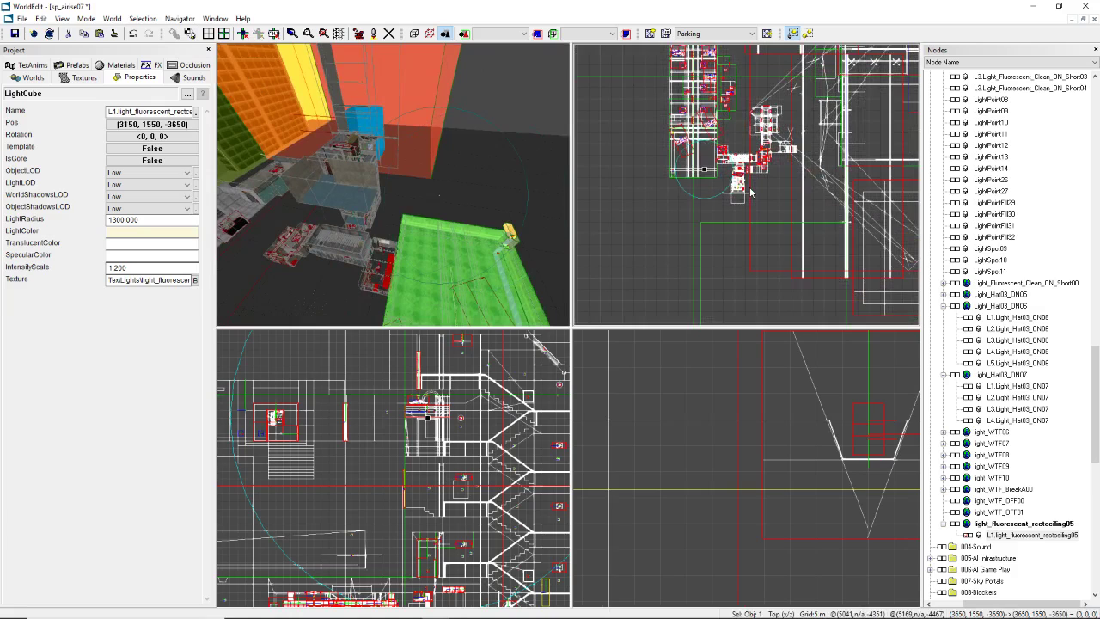
key("Right")
Step: Shift the LightCube back along X to 5750 in finer grid increments, toward the landing's fluorescent fixture
scroll(749, 194, "up", 5)
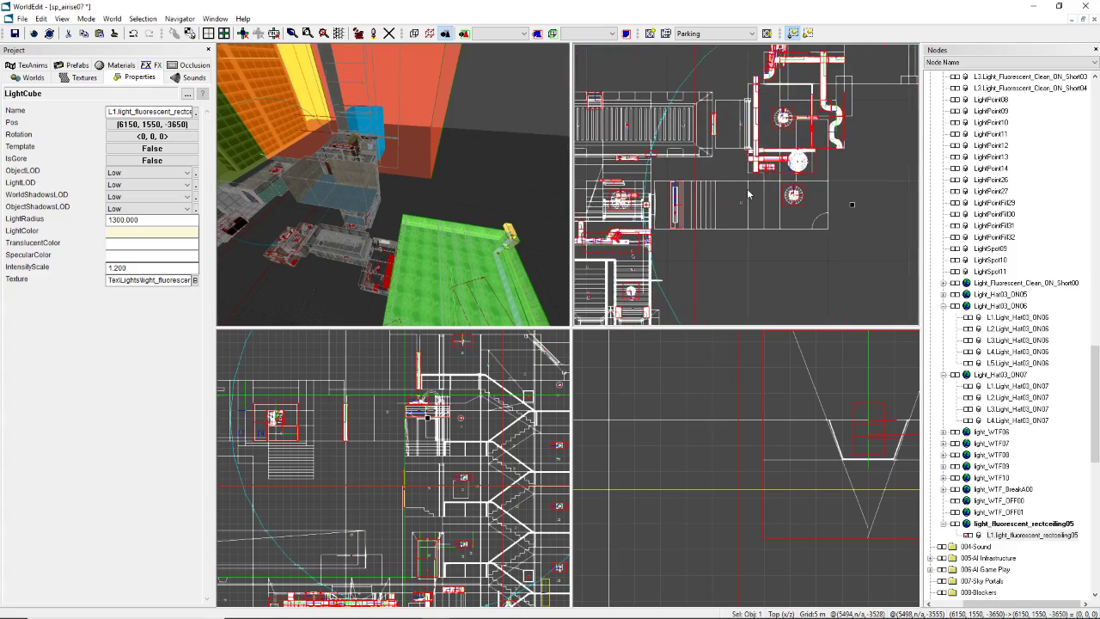
key("Left")
key("Left")
key("Left")
key("Left")
key("Left")
key("Left")
key("Left")
key("Left")
key("Left")
key("Left")
key("Left")
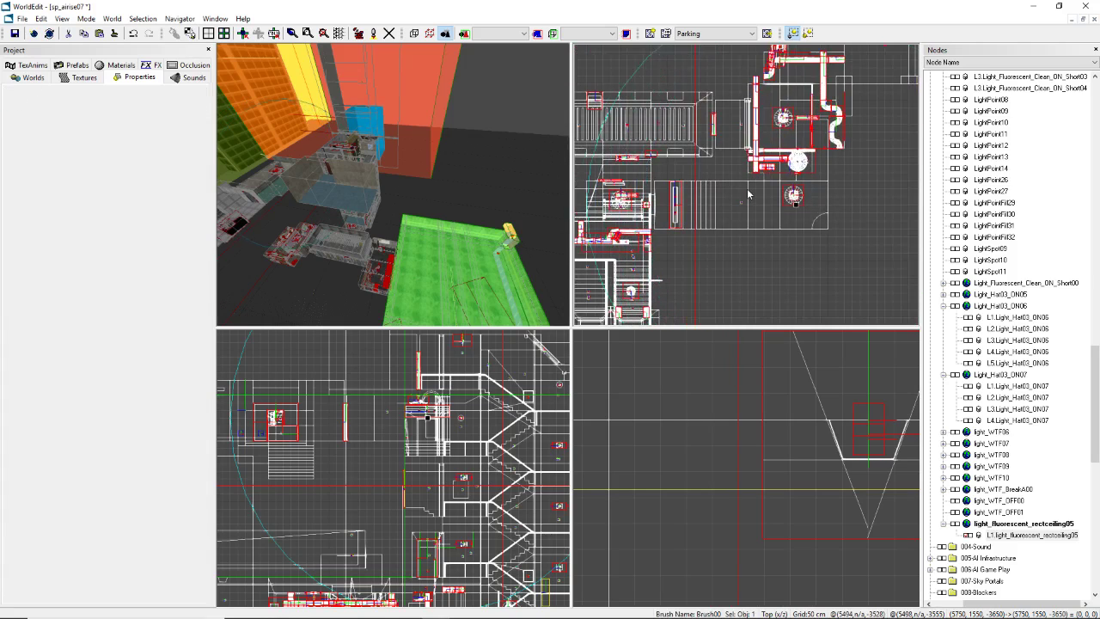
Step: Move the light cube of the rectangular ceiling light in the negative X direction to X 5050
key("Left")
key("Left")
key("Left")
key("Left")
key("Left")
key("Left")
key("Left")
key("Left")
key("Left")
key("Left")
key("Left")
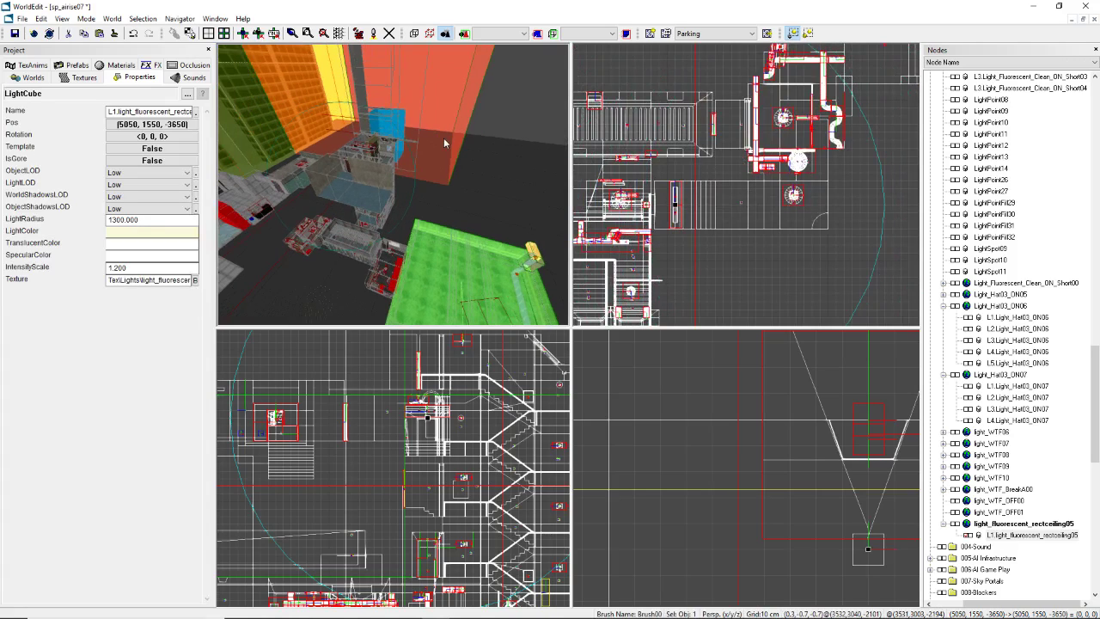
Step: Raise the light cube to height 1580, close beneath the rectangular ceiling fixture
key("f")
right_click_drag(454, 142, 473, 406)
scroll(473, 406, "down", 5)
scroll(757, 395, "down", 5)
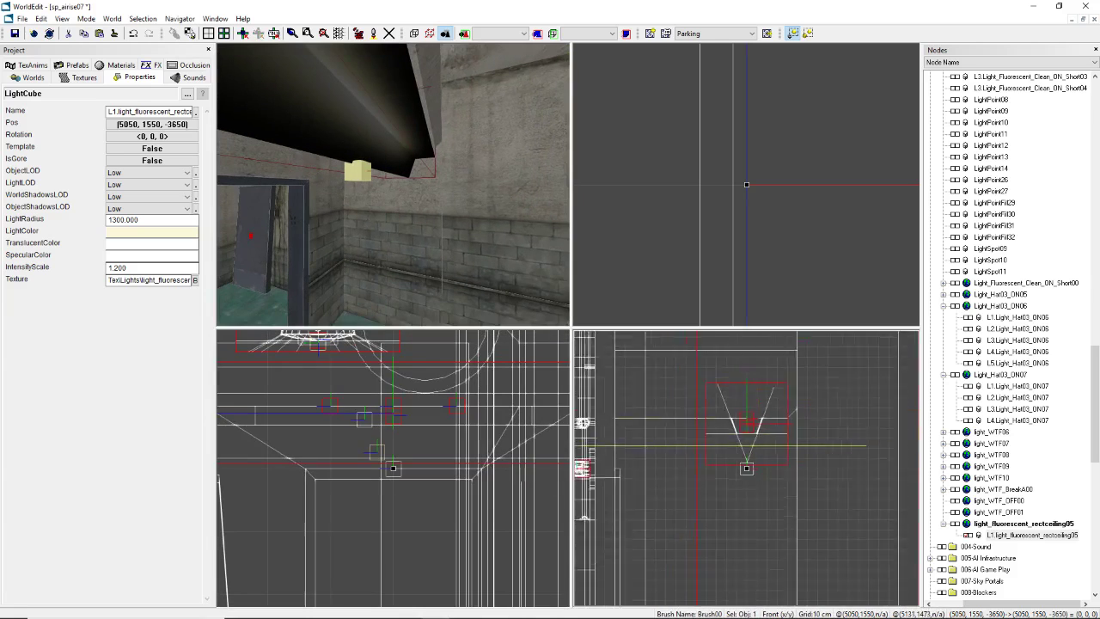
scroll(831, 242, "down", 5)
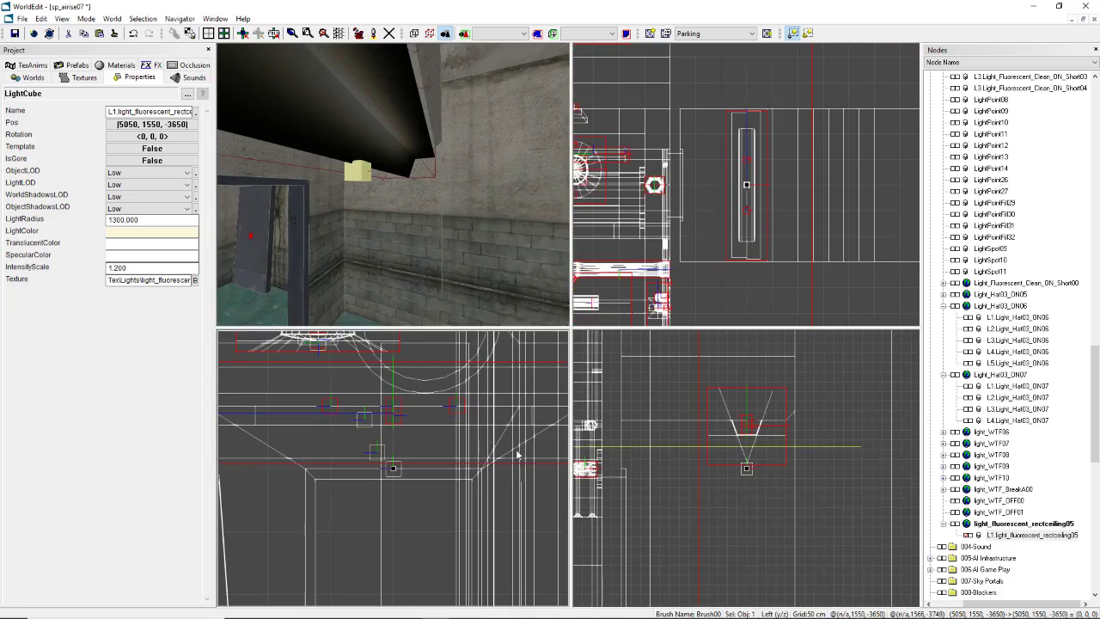
mouse_move(392, 185)
right_mouse_down()
mouse_move(398, 150)
mouse_move(389, 185)
right_mouse_up()
scroll(465, 432, "down", 6)
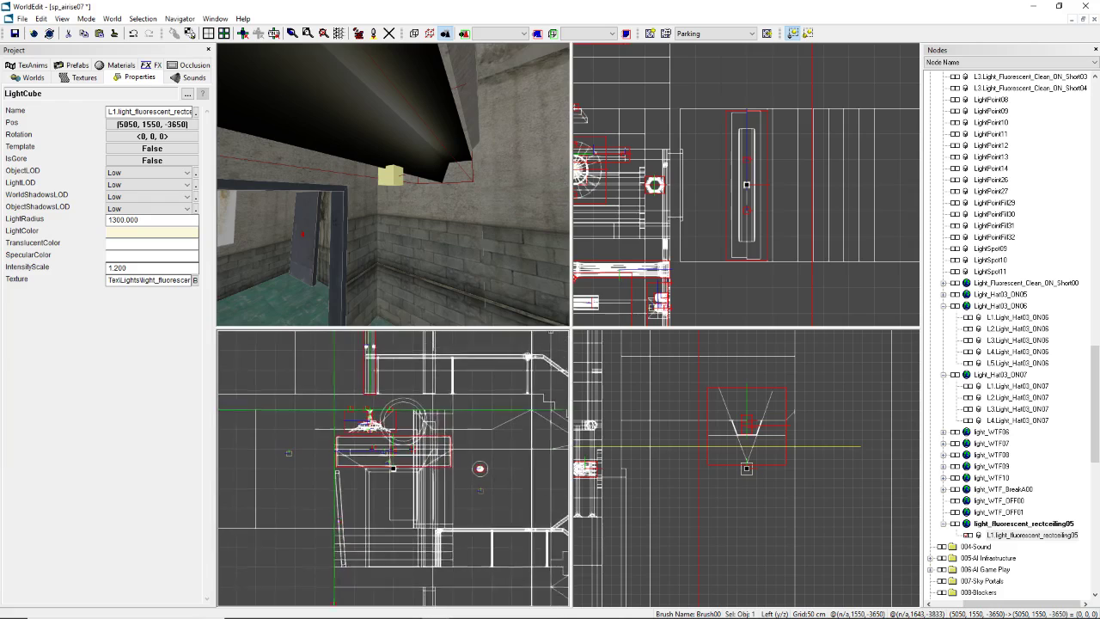
scroll(464, 432, "up", 1)
scroll(428, 393, "up", 2)
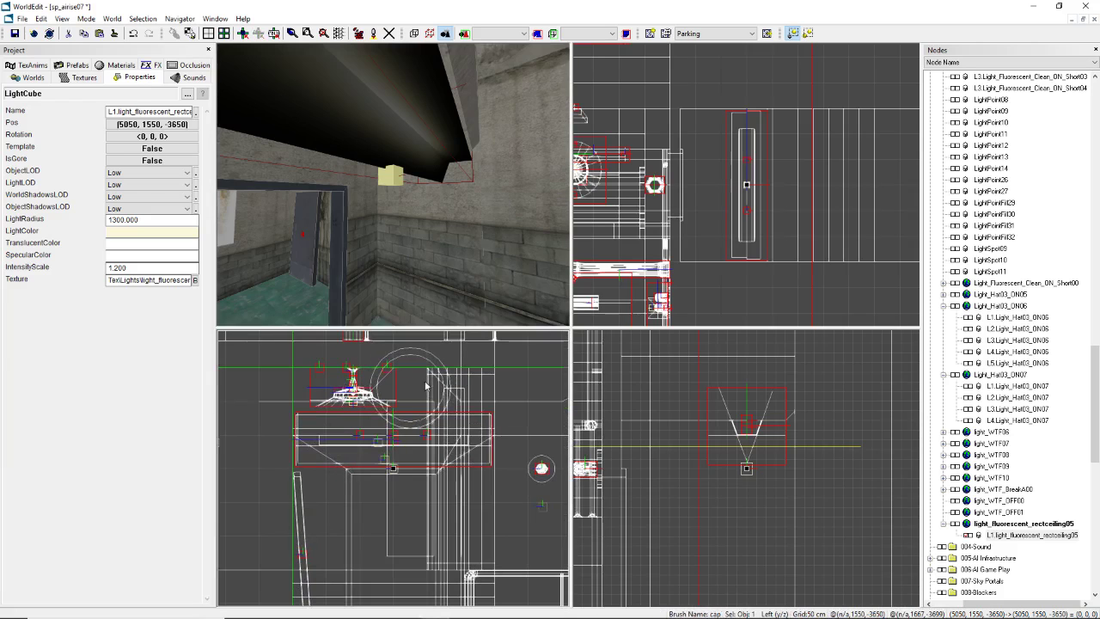
right_click_drag(422, 240, 335, 250)
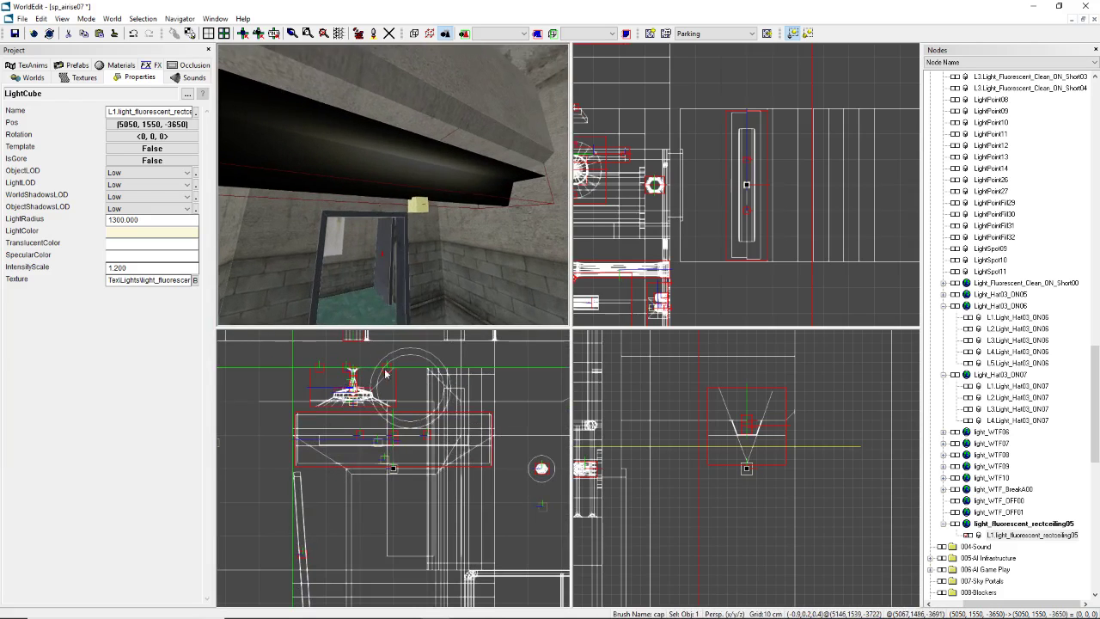
scroll(393, 469, "up", 3)
scroll(393, 468, "up", 1)
scroll(746, 455, "up", 4)
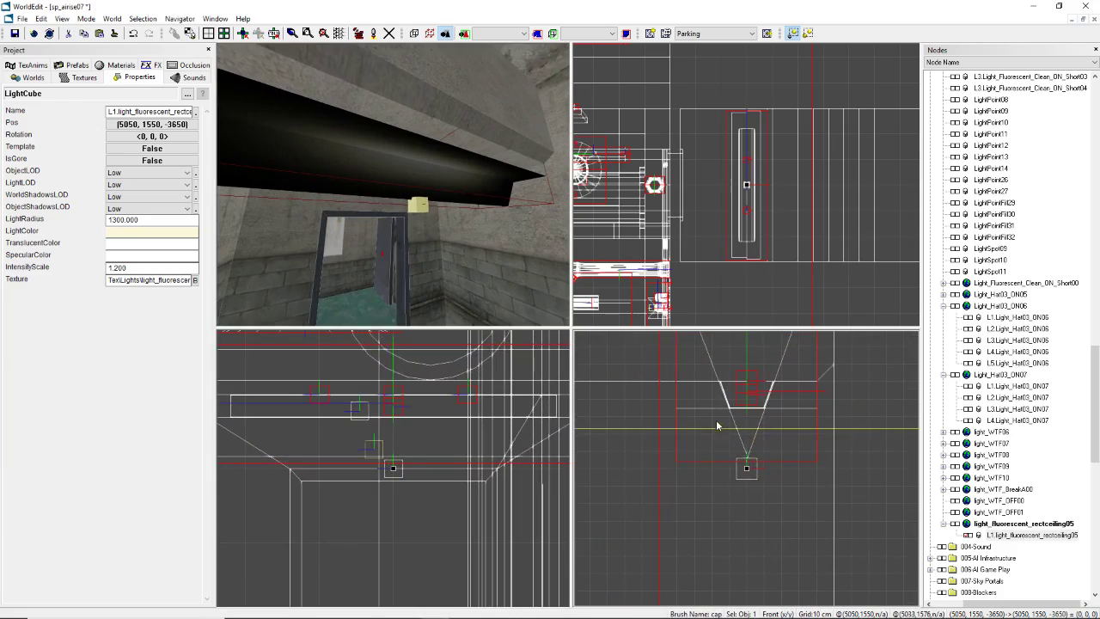
middle_click_drag(746, 466, 747, 493)
left_click_drag(747, 469, 747, 401)
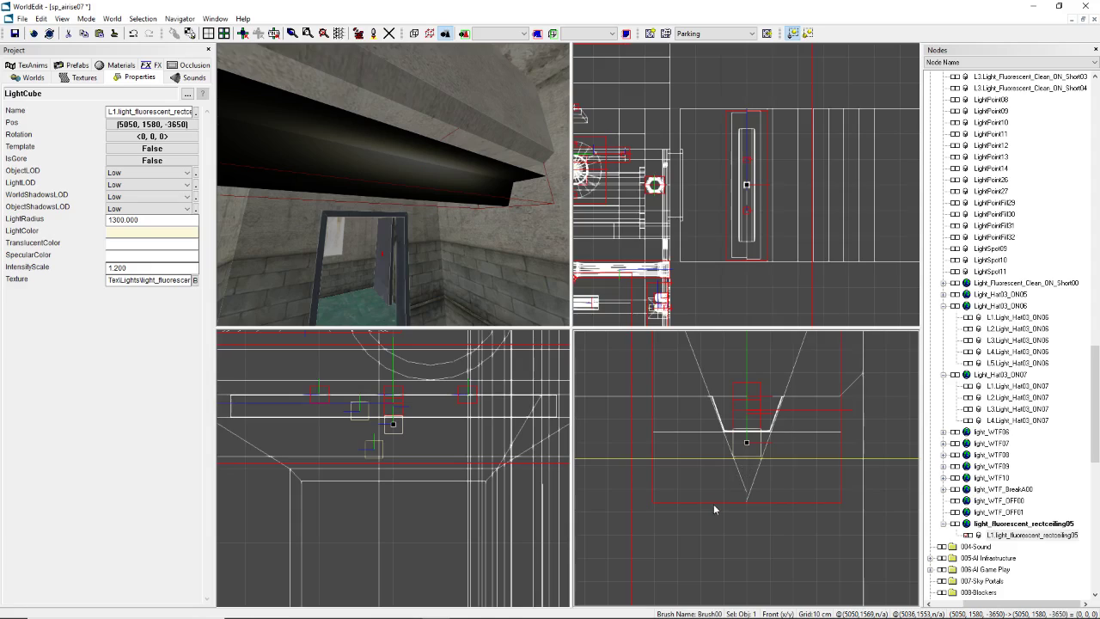
Step: Select the L1 light of light_fluorescent_rectceiling04 in the parking area to examine its placement relative to its fixture
scroll(714, 510, "down", 5)
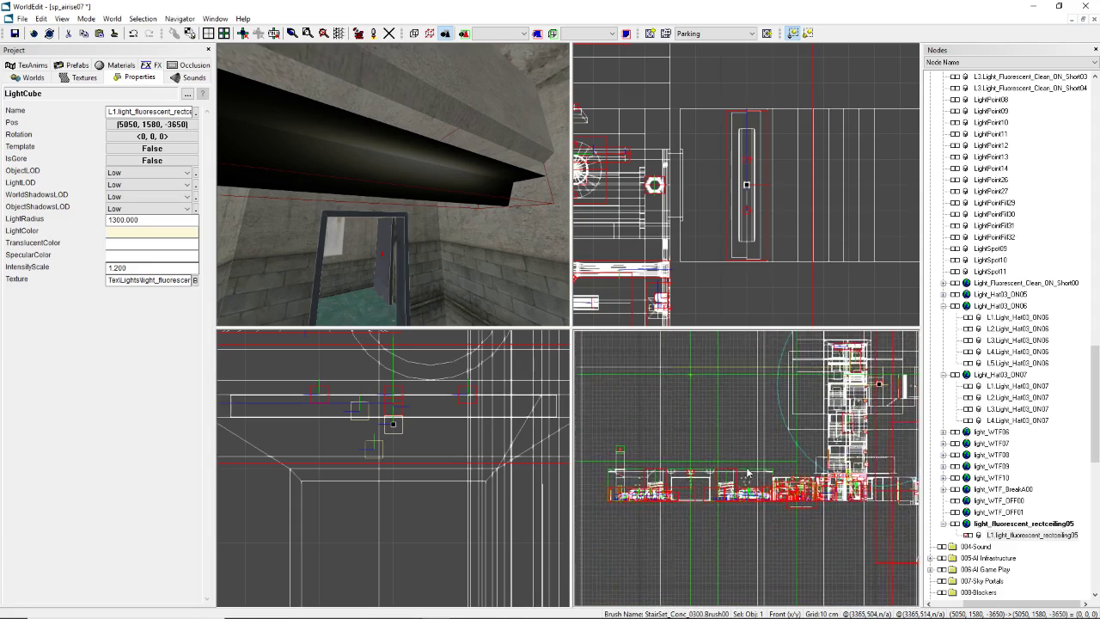
scroll(748, 472, "up", 5)
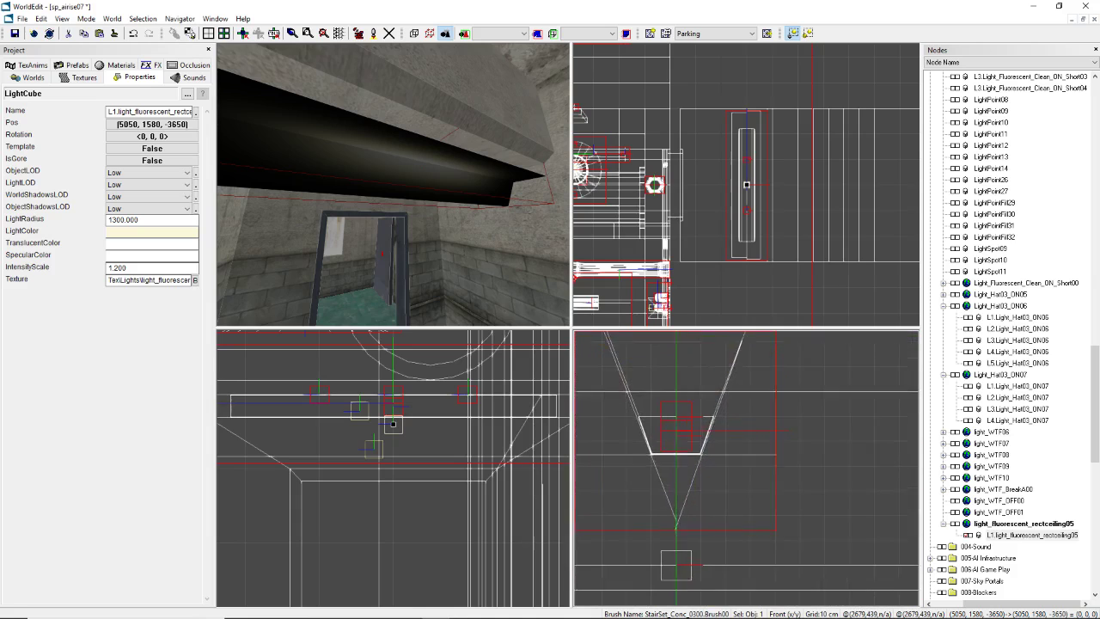
scroll(748, 472, "up", 4)
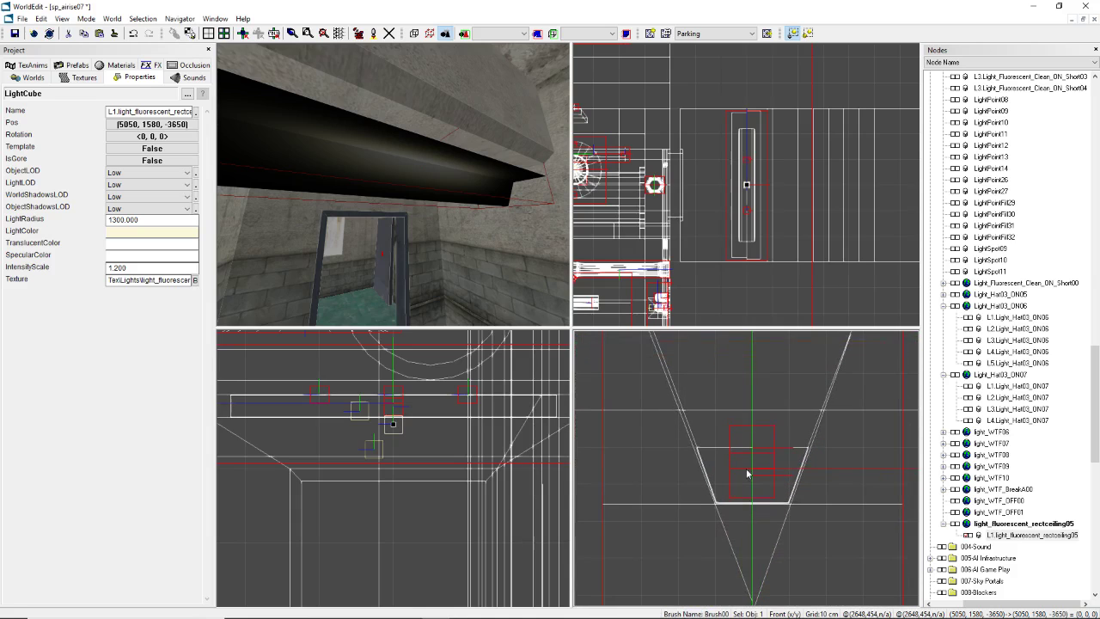
left_click(756, 476)
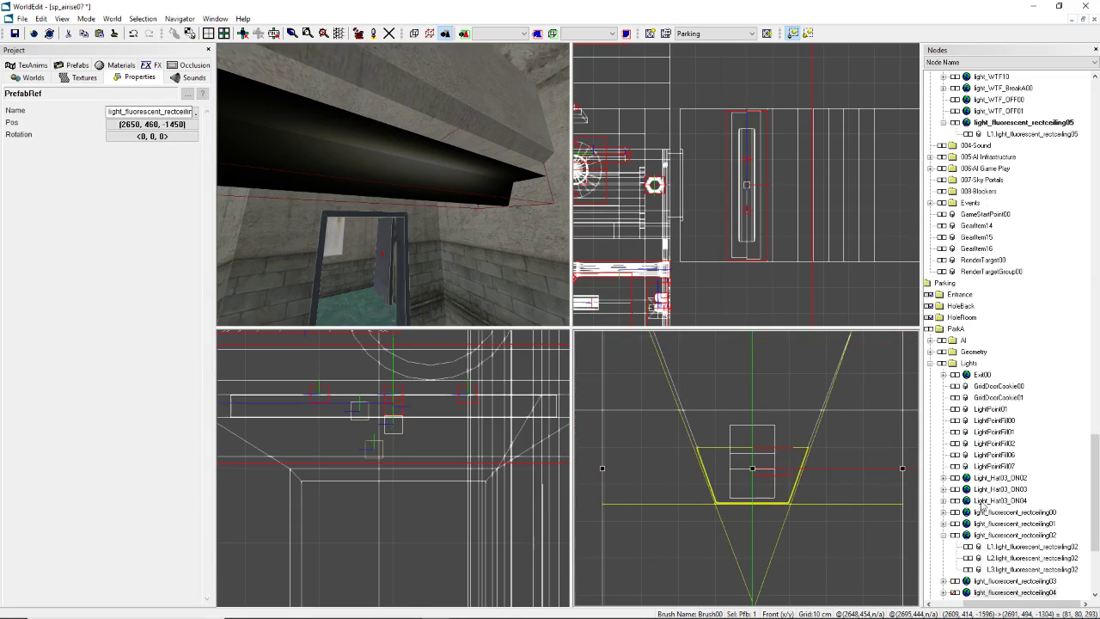
scroll(983, 507, "down", 1)
left_click(949, 560)
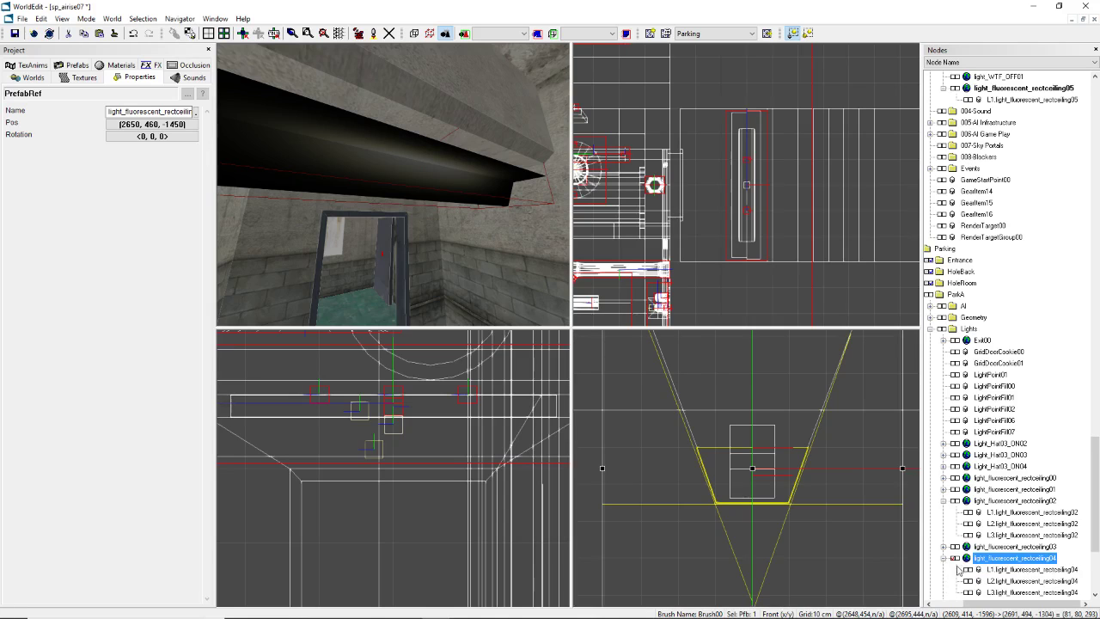
left_click(963, 571)
middle_click_drag(811, 457, 811, 456)
middle_click_drag(468, 226, 496, 230)
middle_click_drag(393, 185, 465, 217)
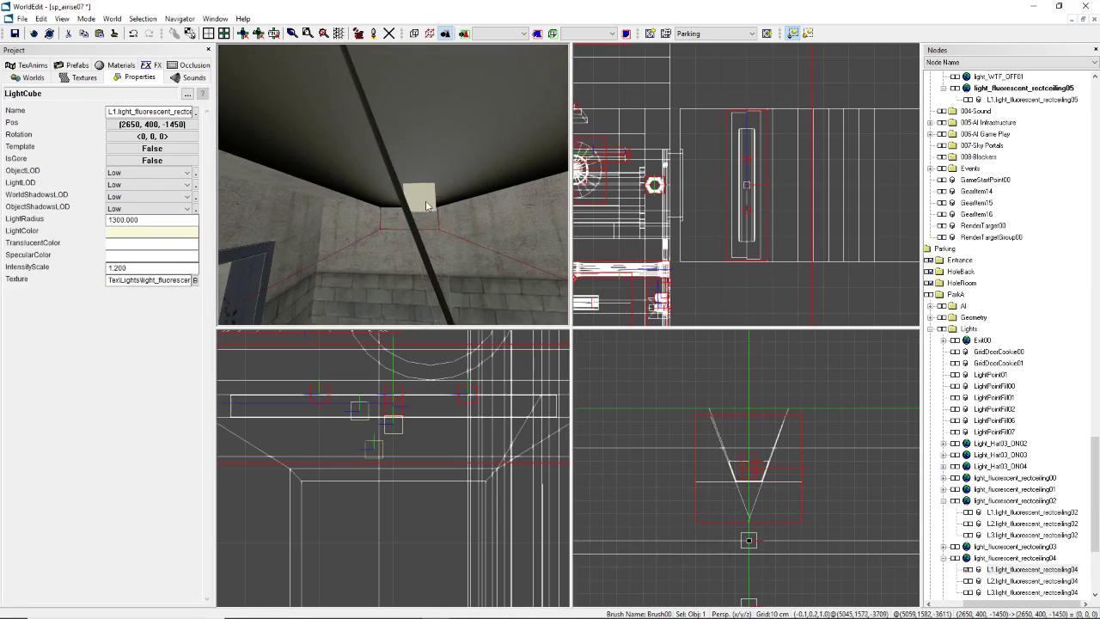
Step: Reselect the light cube of light_fluorescent_rectceiling05 and lower it to height 1560
left_click(427, 203)
scroll(422, 451, "down", 2)
scroll(748, 469, "down", 10)
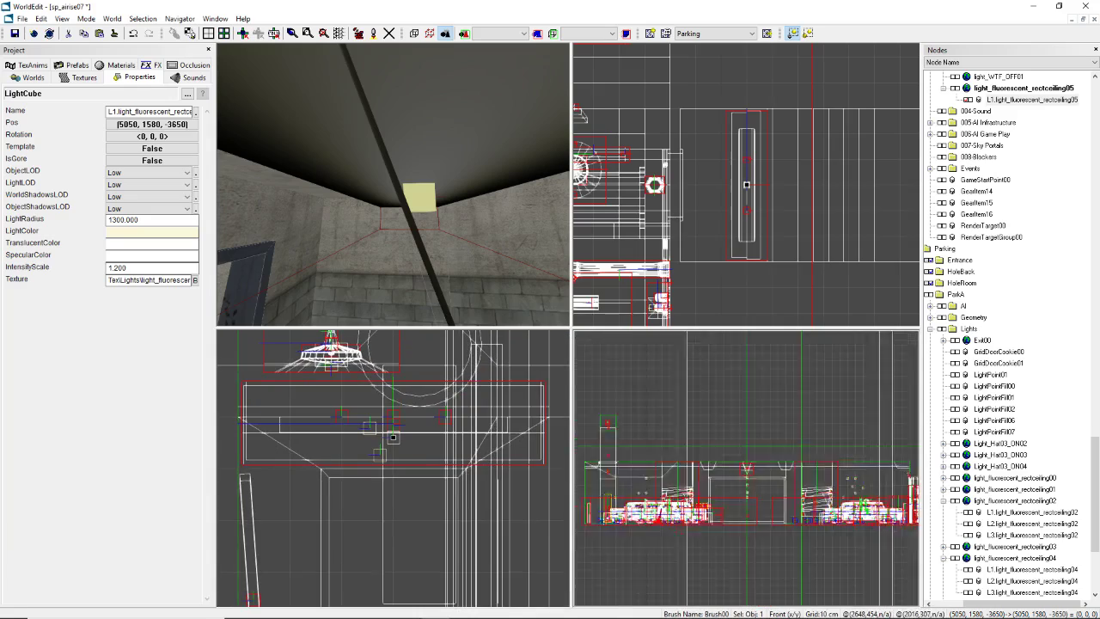
mouse_move(748, 469)
middle_mouse_down()
mouse_move(713, 447)
mouse_move(768, 467)
middle_mouse_up()
scroll(756, 467, "up", 8)
scroll(678, 465, "up", 5)
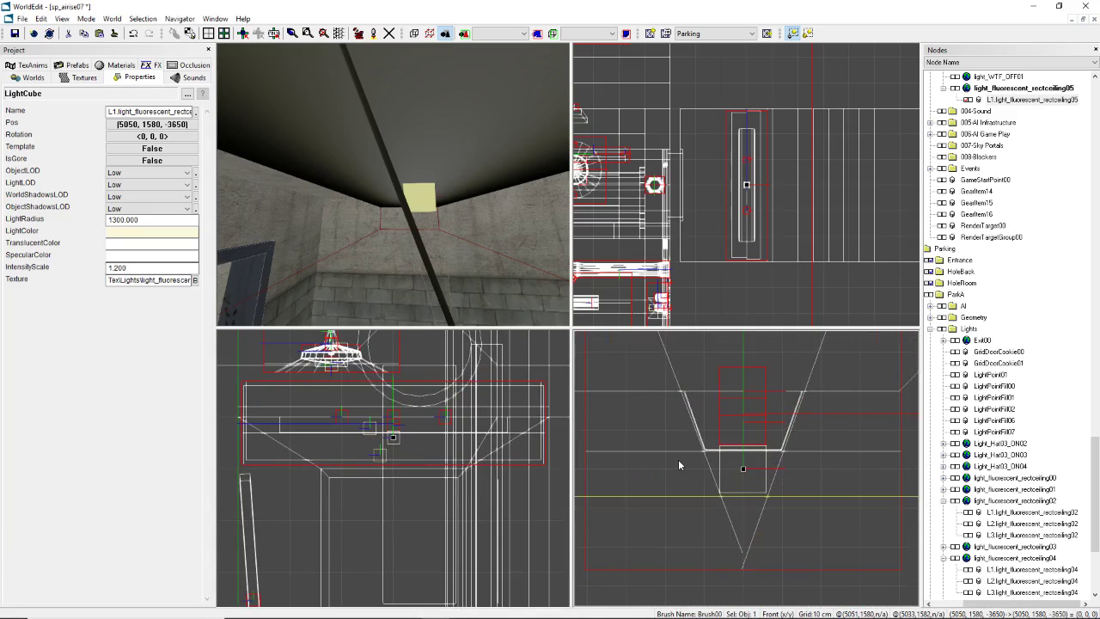
key("Down")
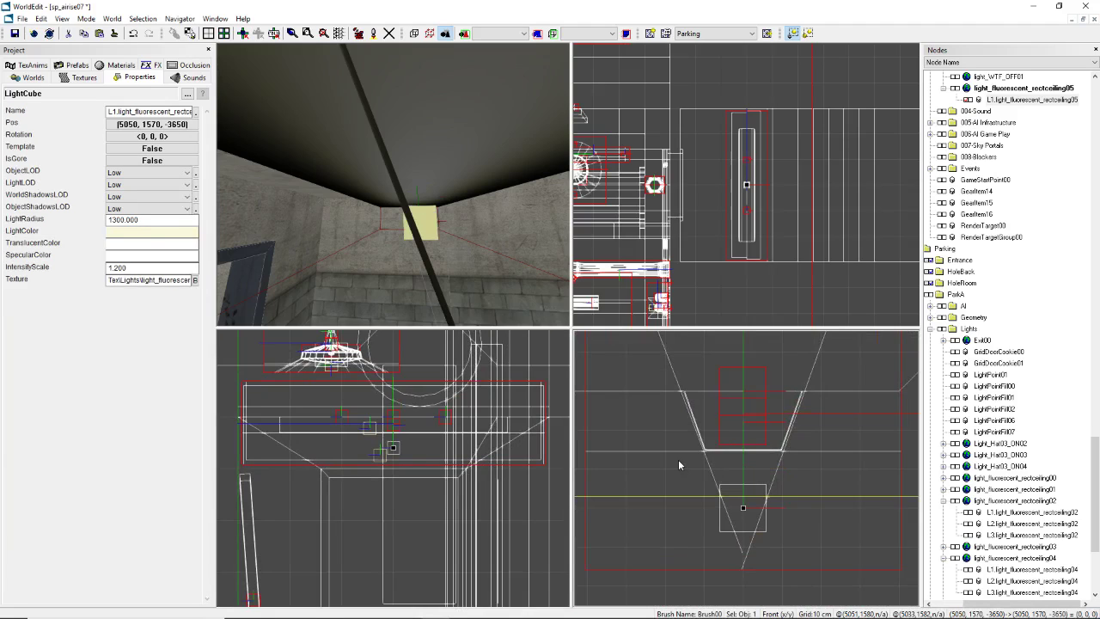
scroll(676, 461, "down", 3)
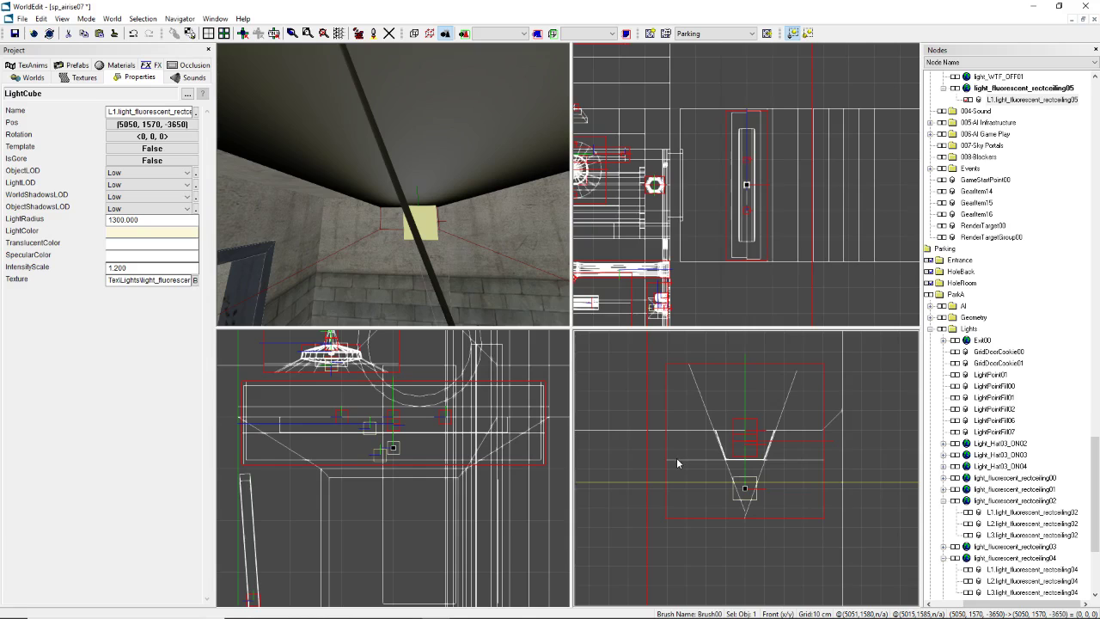
key("Down")
Step: Set the light cube's intensity scale to 1 and its light radius to 600
right_click_drag(413, 215, 376, 232)
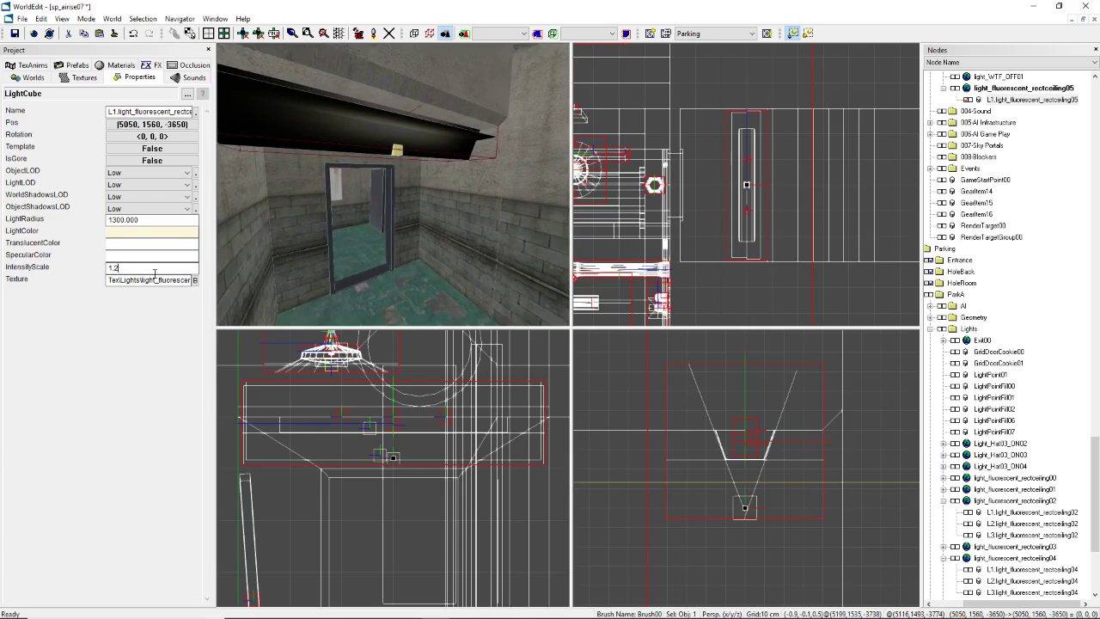
left_click(150, 221)
type("6")
Step: Examine how far the light's radius reaches through the surrounding rooms in the side and front views
scroll(425, 465, "down", 8)
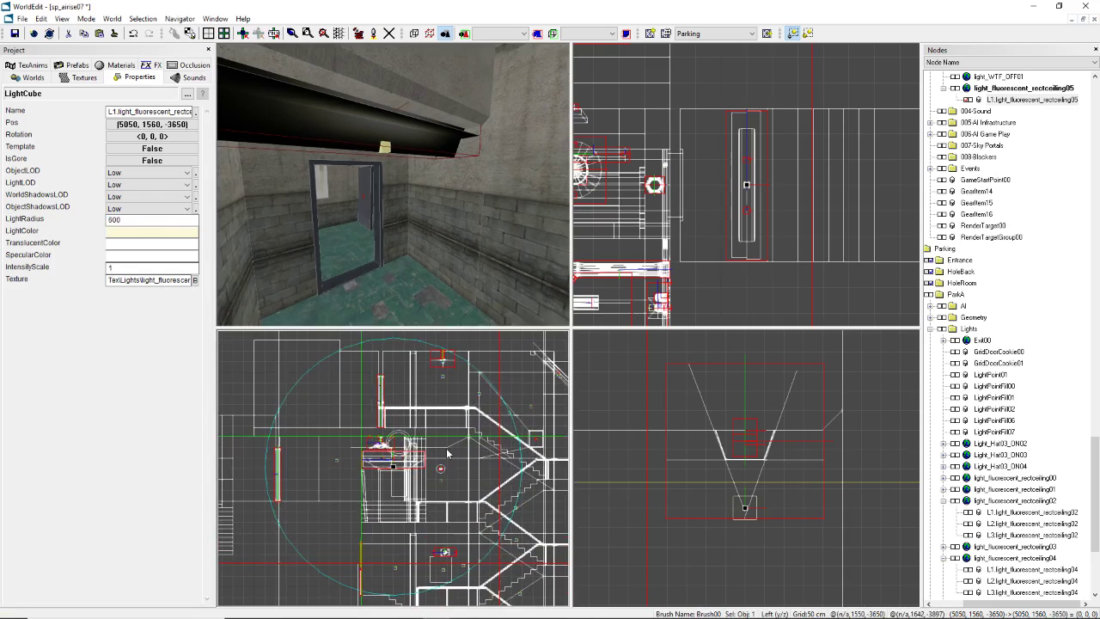
middle_click_drag(393, 185, 426, 180)
scroll(429, 469, "down", 3)
scroll(429, 469, "up", 2)
scroll(765, 502, "down", 6)
scroll(765, 506, "down", 5)
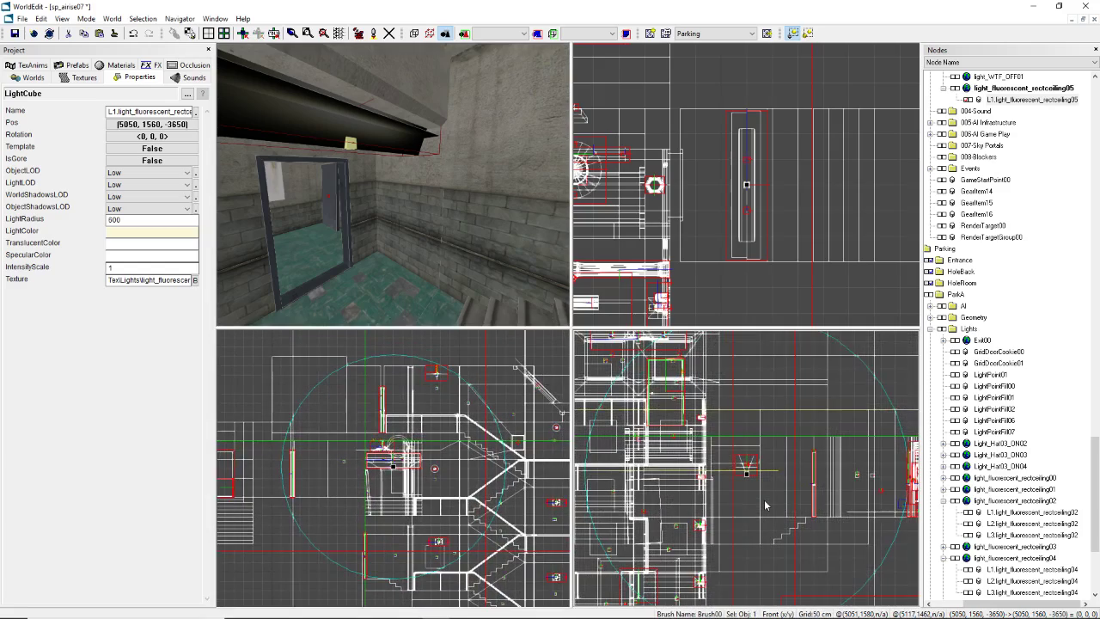
scroll(765, 505, "up", 3)
middle_click_drag(747, 469, 742, 491)
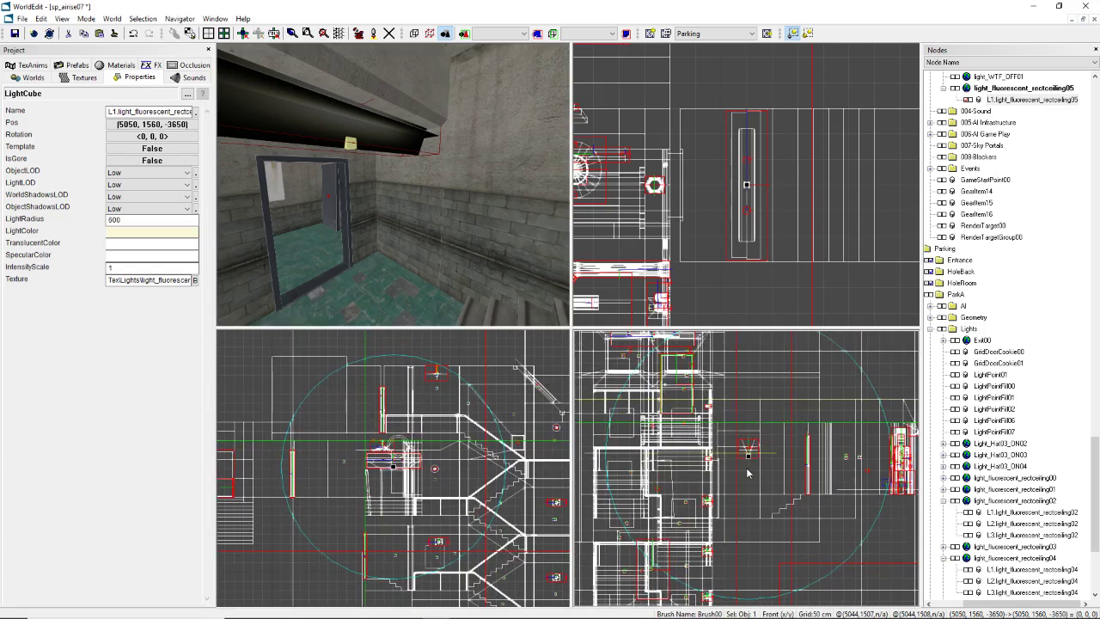
middle_click_drag(412, 205, 428, 197)
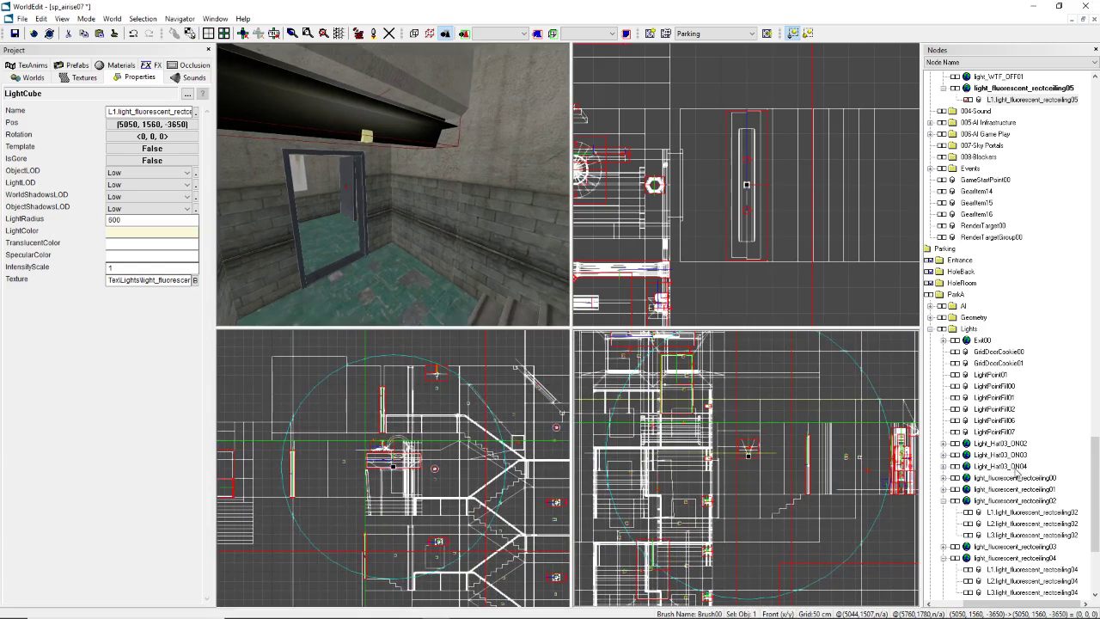
Step: Collapse the Parking folder in the node tree and unhide the 002-Sectors folder
scroll(1020, 481, "down", 3)
left_click_drag(1003, 605, 973, 604)
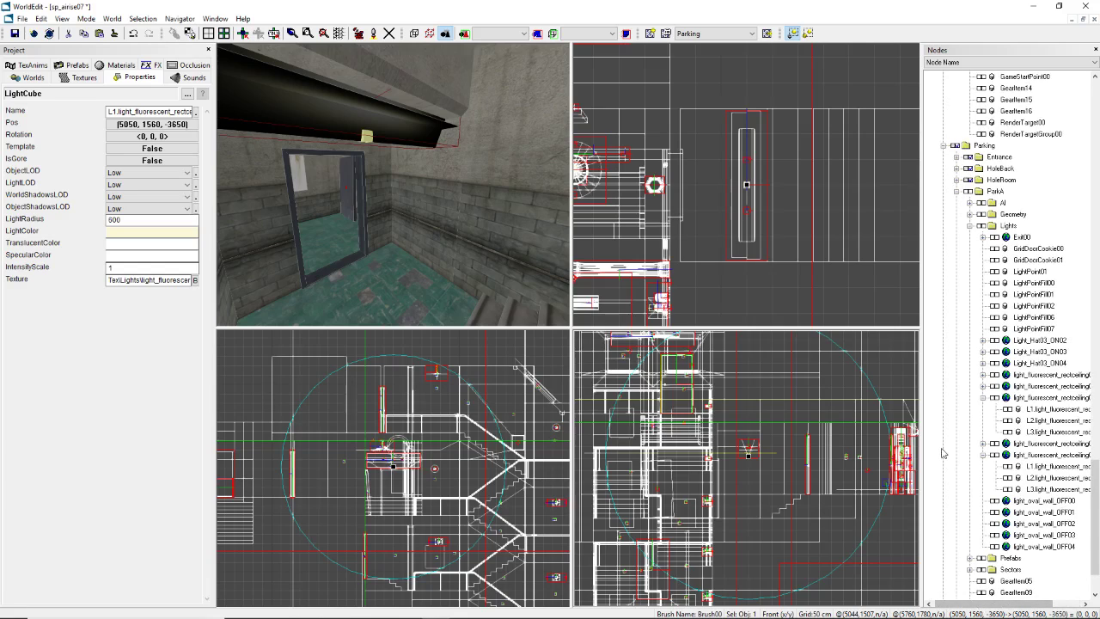
scroll(954, 457, "up", 3)
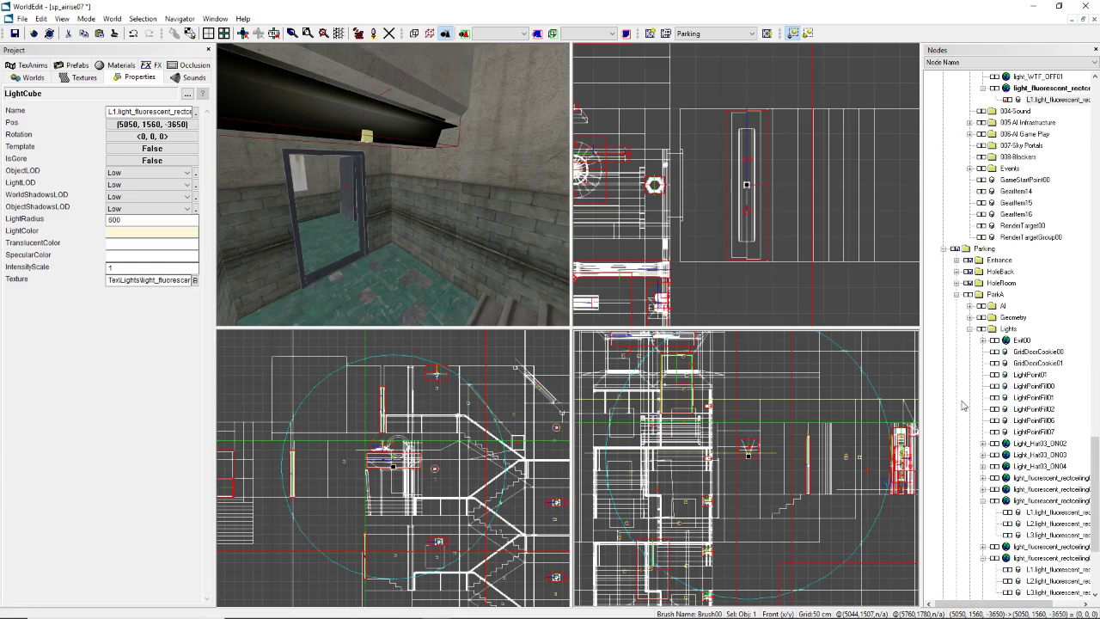
scroll(964, 405, "up", 1)
left_click(943, 283)
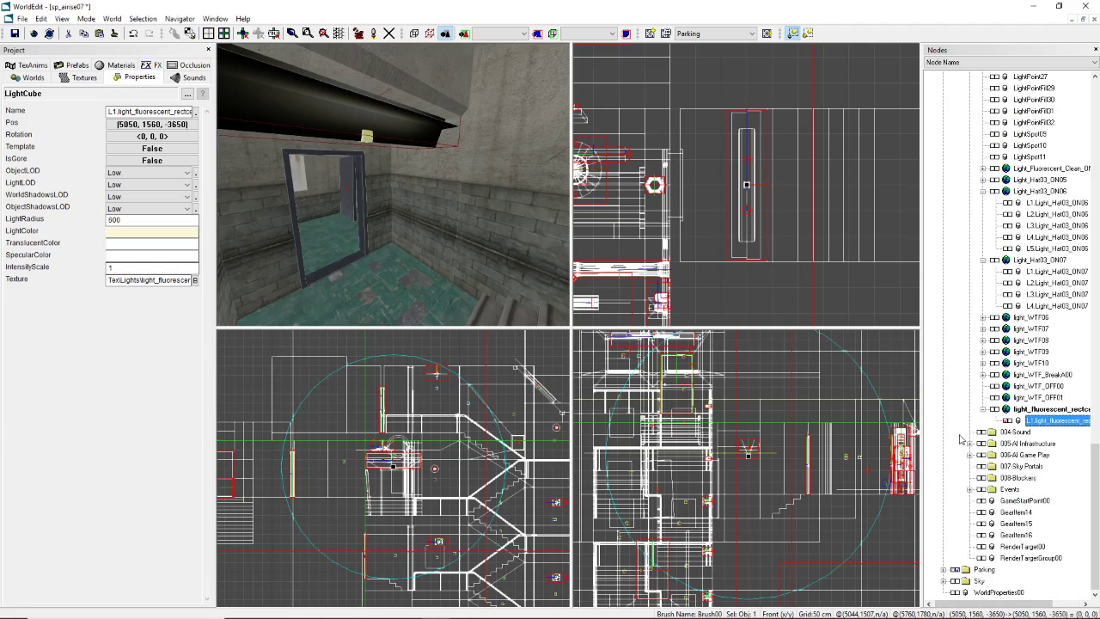
scroll(963, 441, "up", 8)
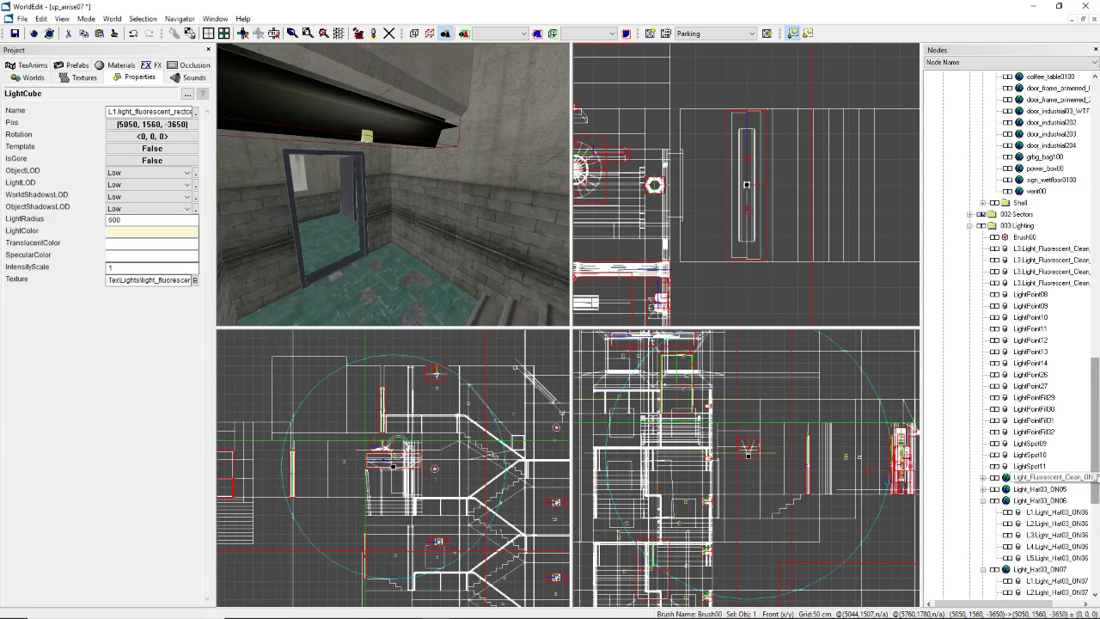
scroll(982, 335, "up", 3)
left_click(984, 295)
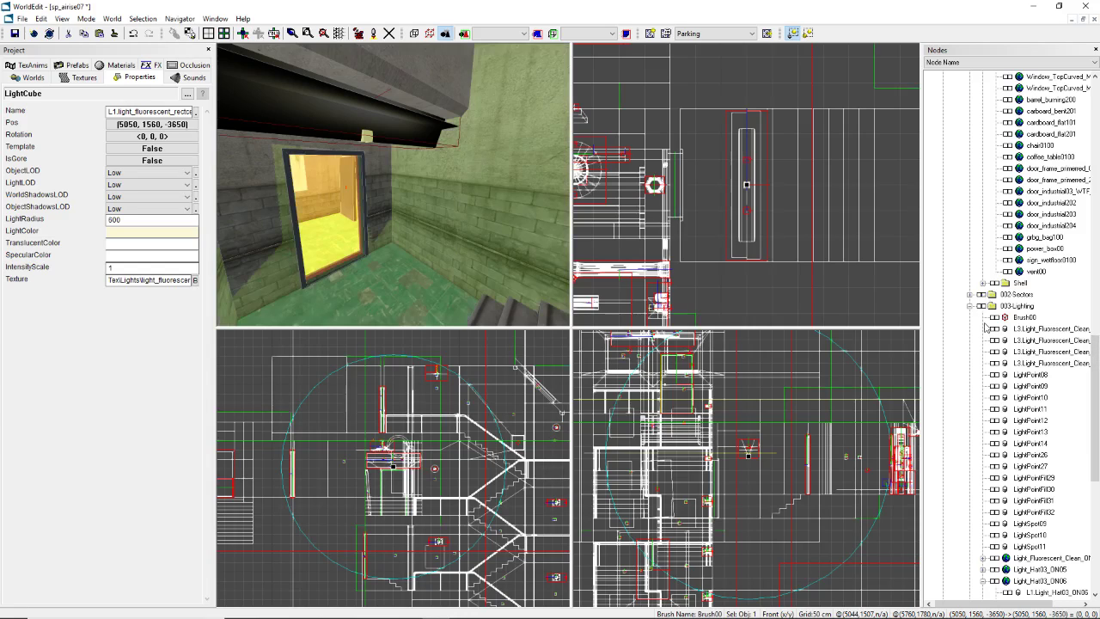
right_click_drag(374, 220, 343, 175)
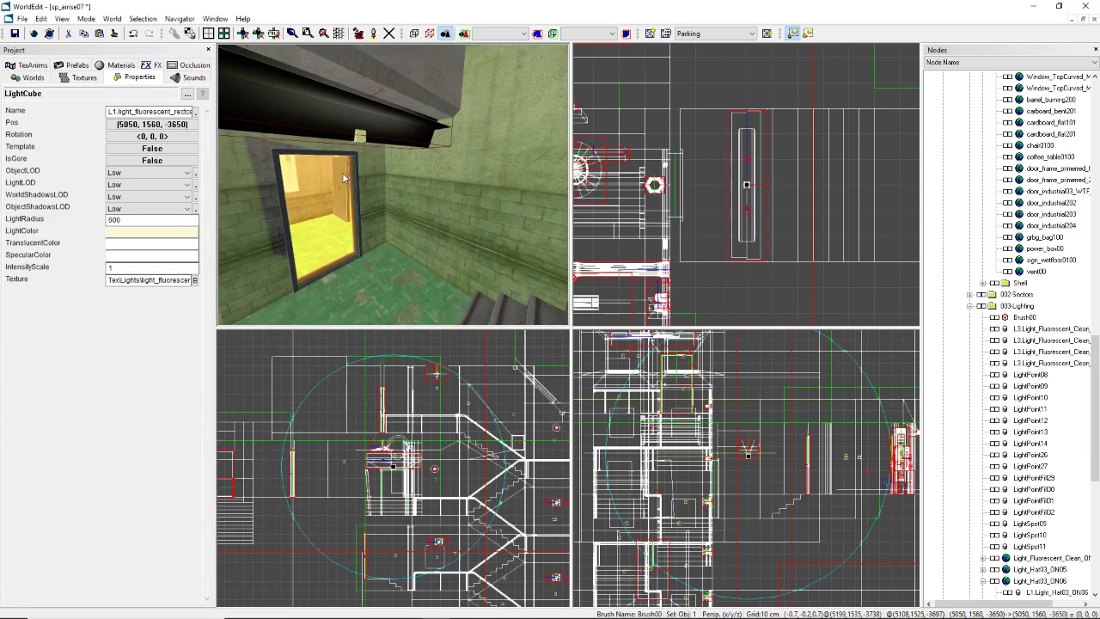
Step: Save and process the sp_airise07 world, and close the processing window after packing
left_click(359, 33)
left_click(506, 338)
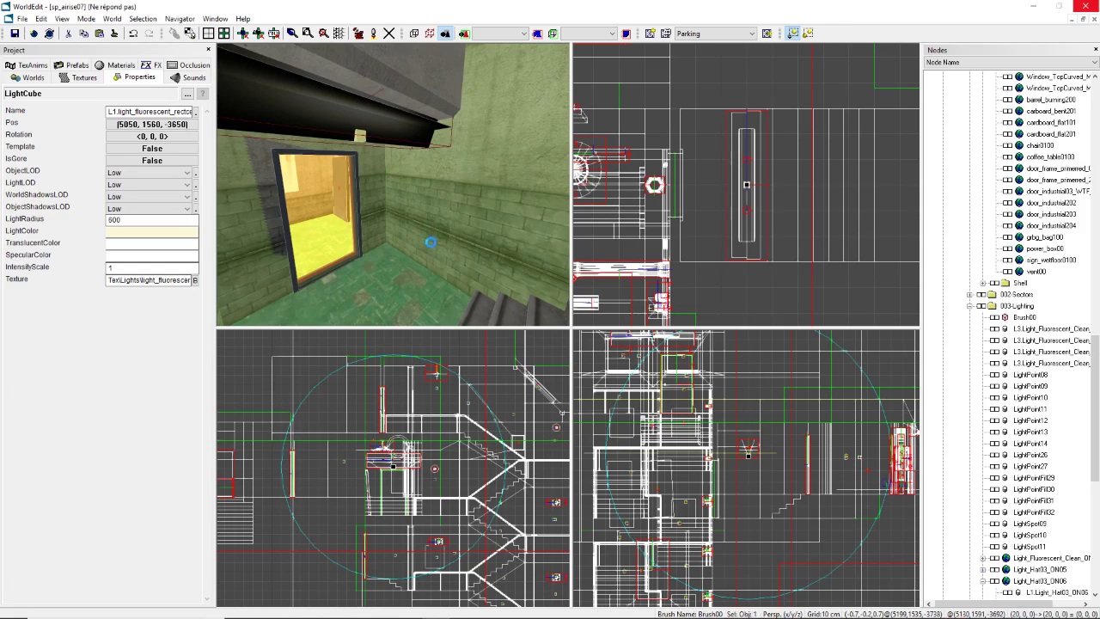
left_click(486, 190)
left_click(605, 444)
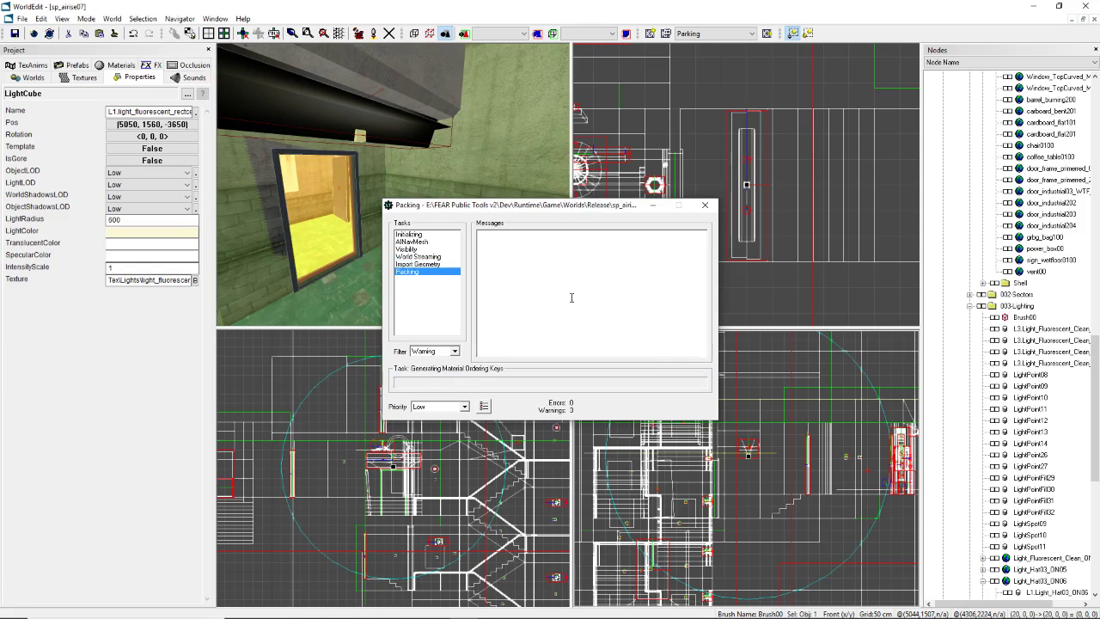
left_click(655, 406)
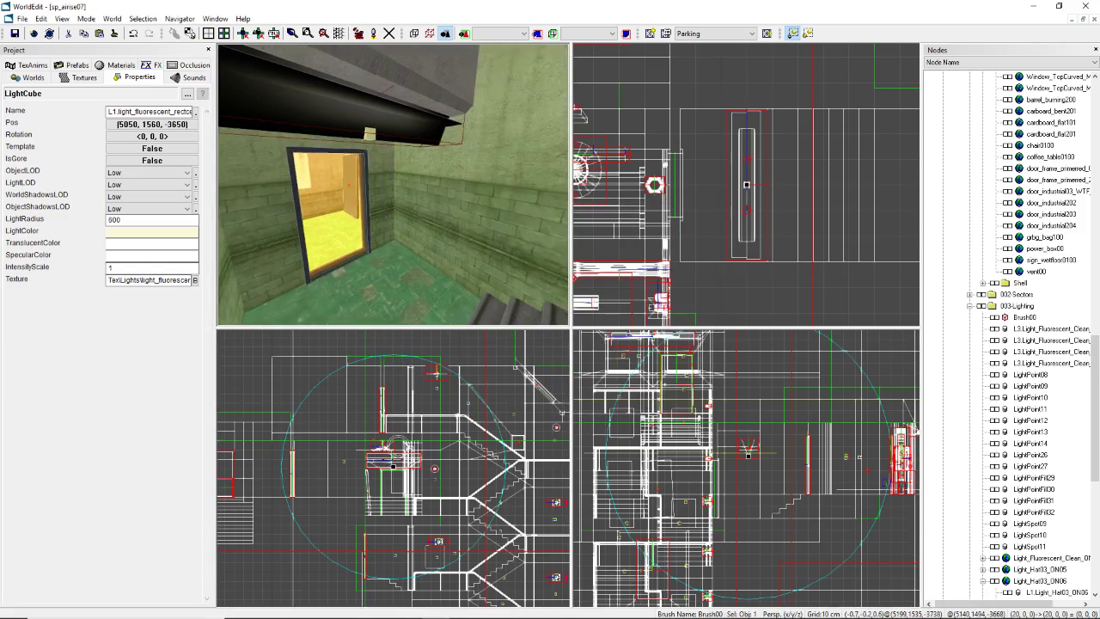
Step: Run the processed world in the F.E.A.R. game
mouse_move(393, 184)
right_mouse_down()
mouse_move(382, 185)
mouse_move(469, 180)
mouse_move(389, 193)
right_mouse_up()
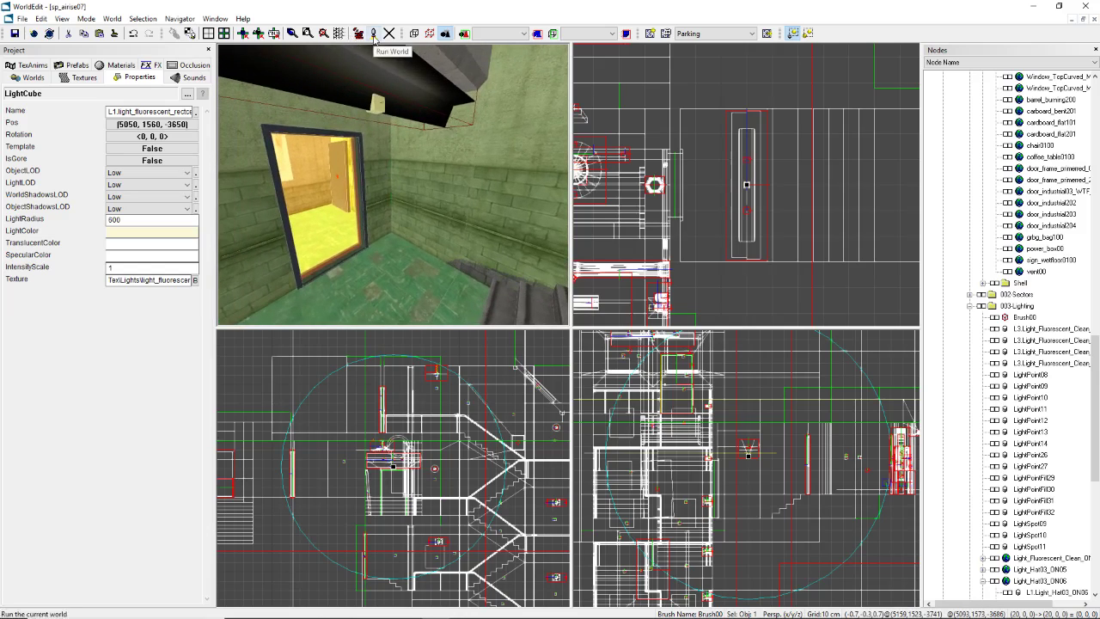
mouse_move(326, 610)
left_click(402, 611)
left_click(407, 611)
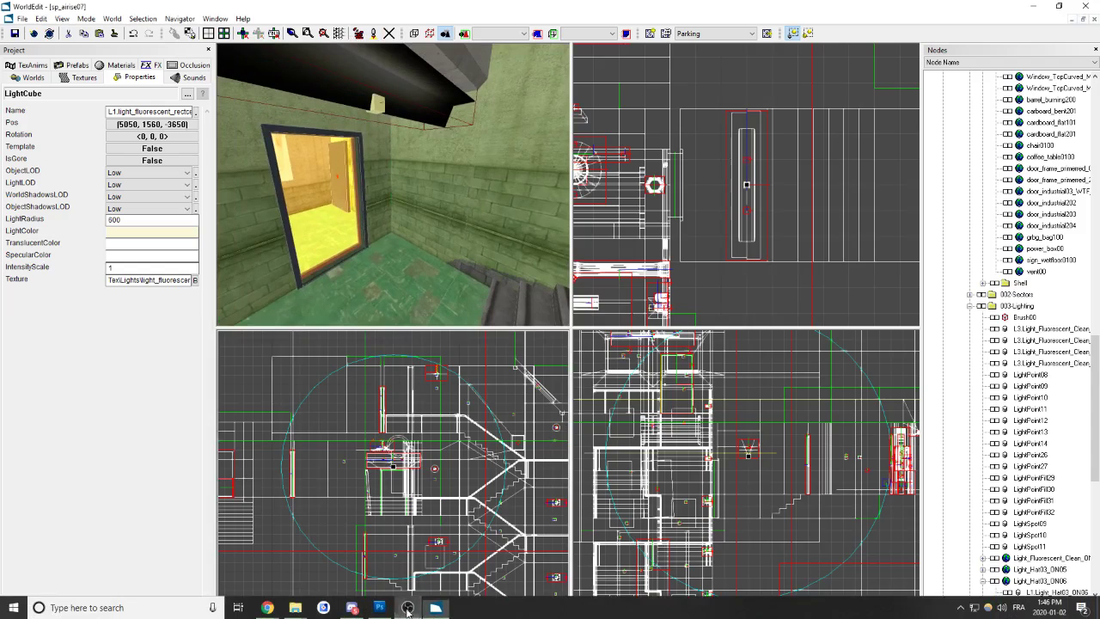
right_click_drag(362, 266, 362, 272)
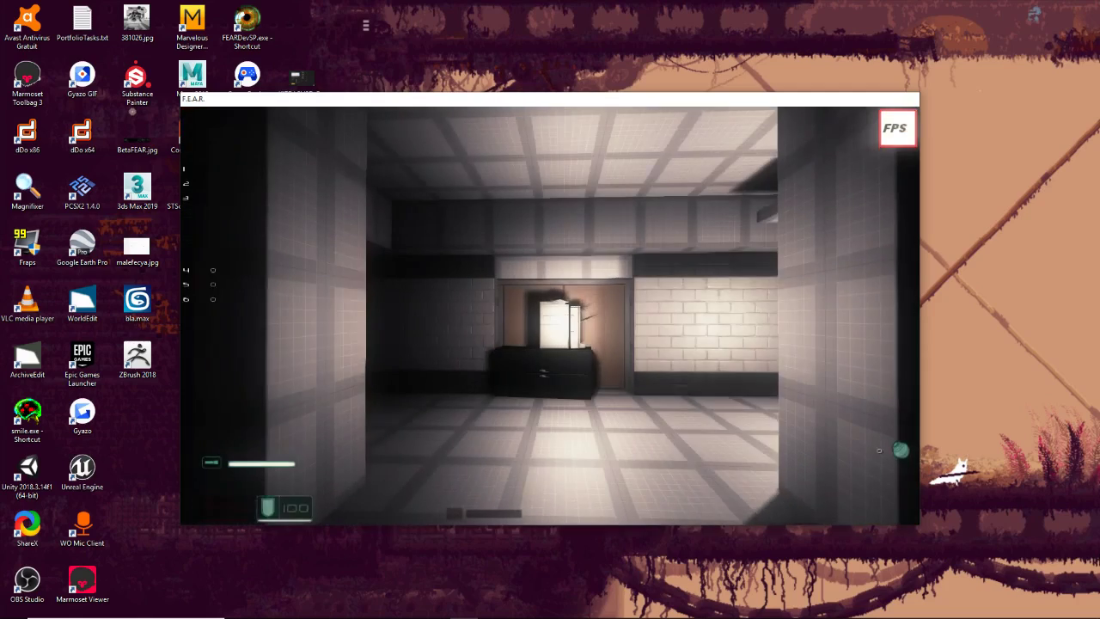
Step: Walk through the level to the fluorescent ceiling light above the doorway and examine how it lights the corridor walls and steps
key("w")
key("w")
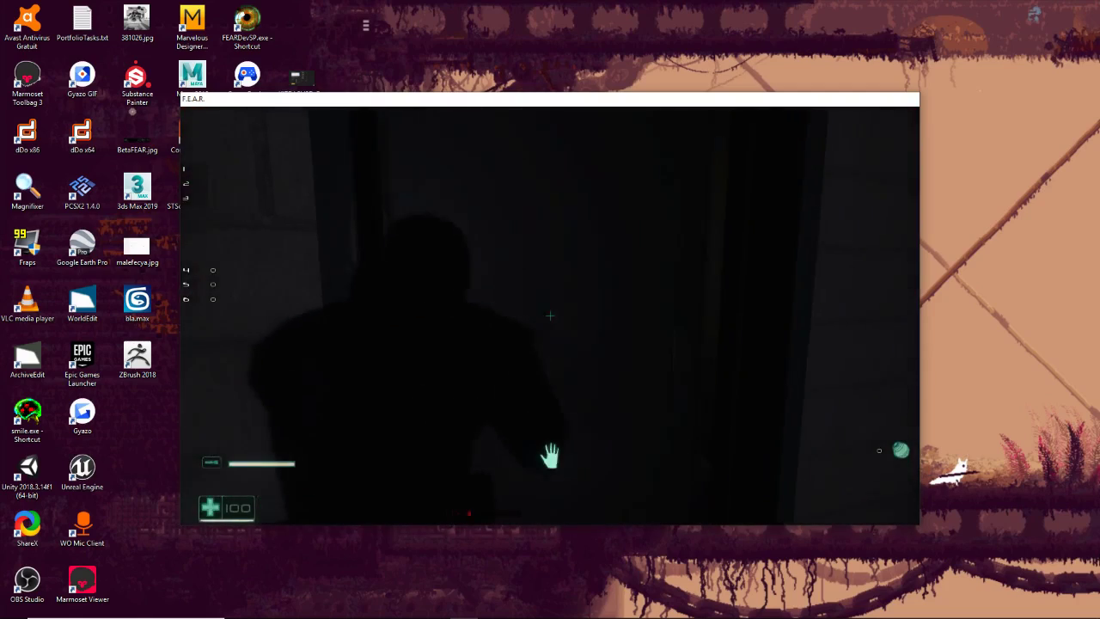
key("f")
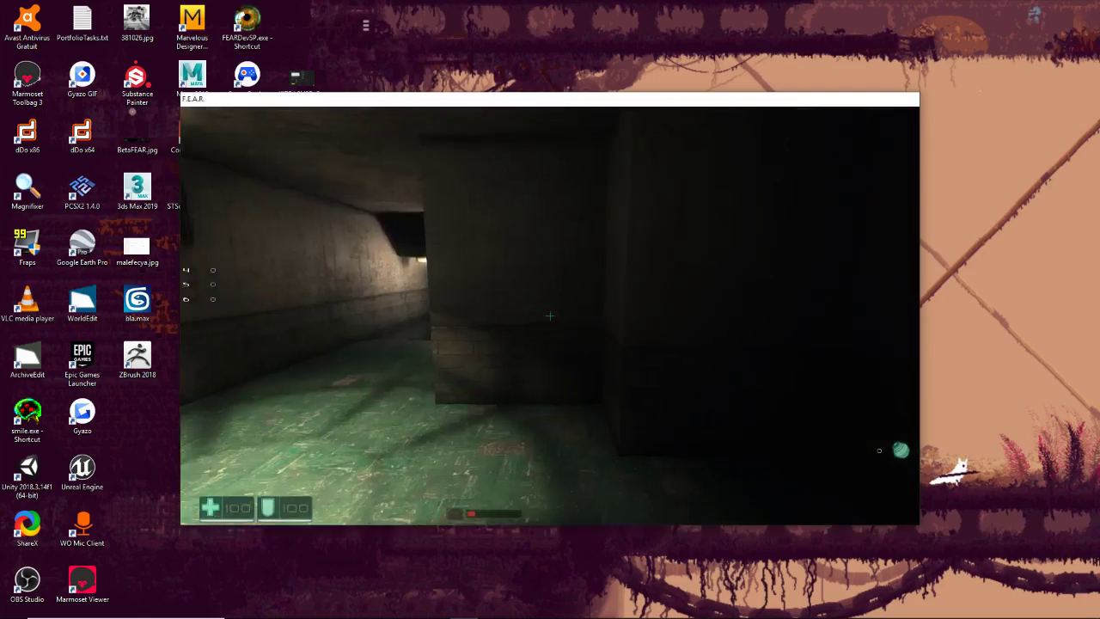
key("w")
key("w")
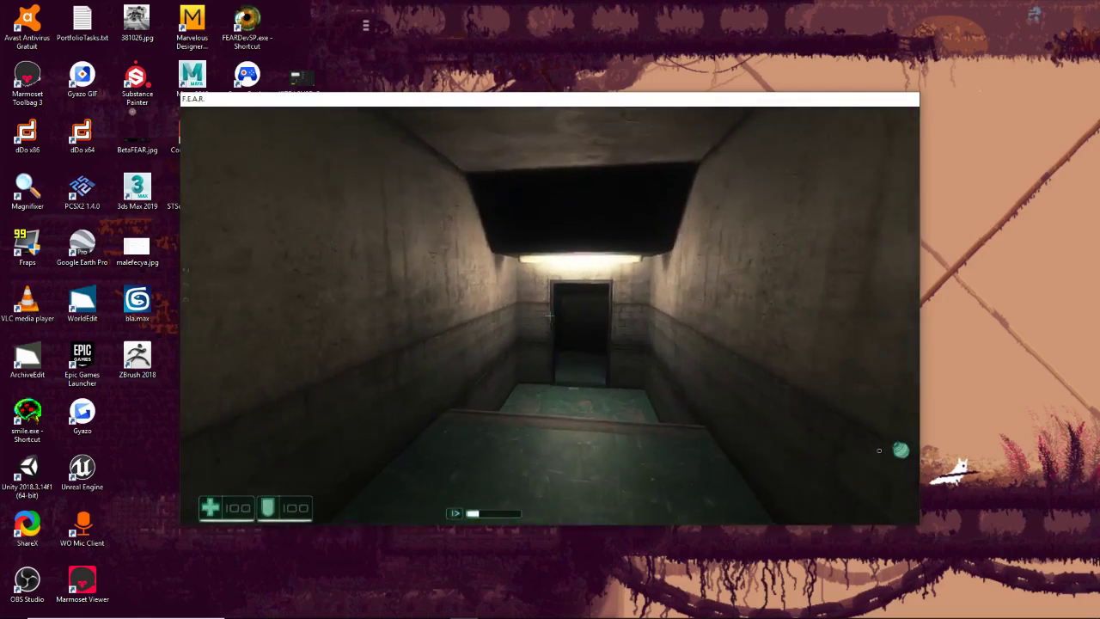
key("a")
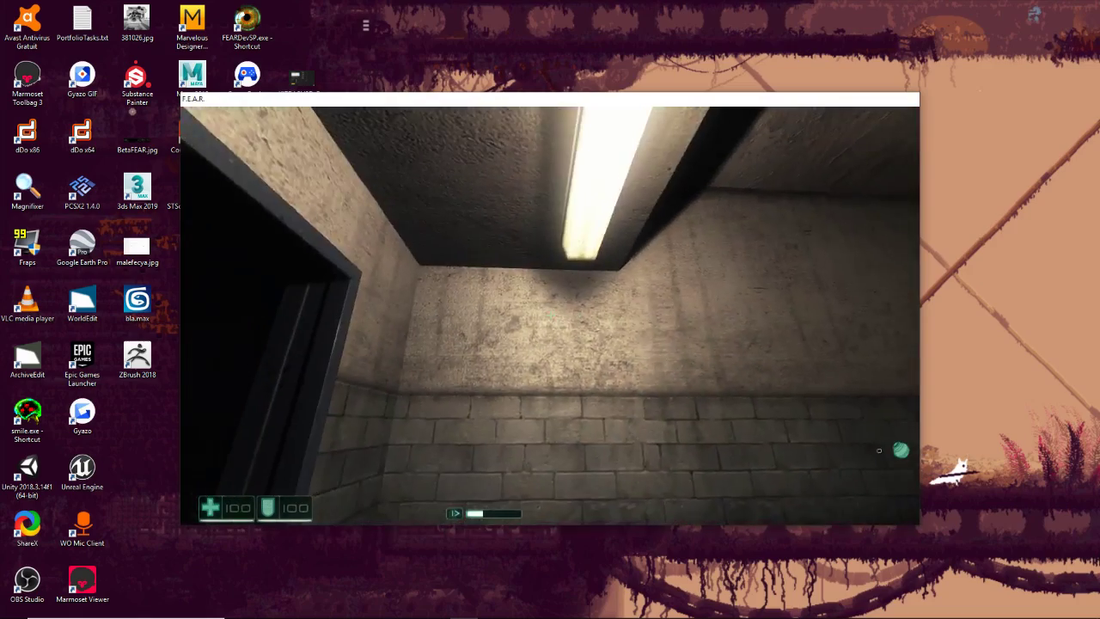
key("d")
key("s")
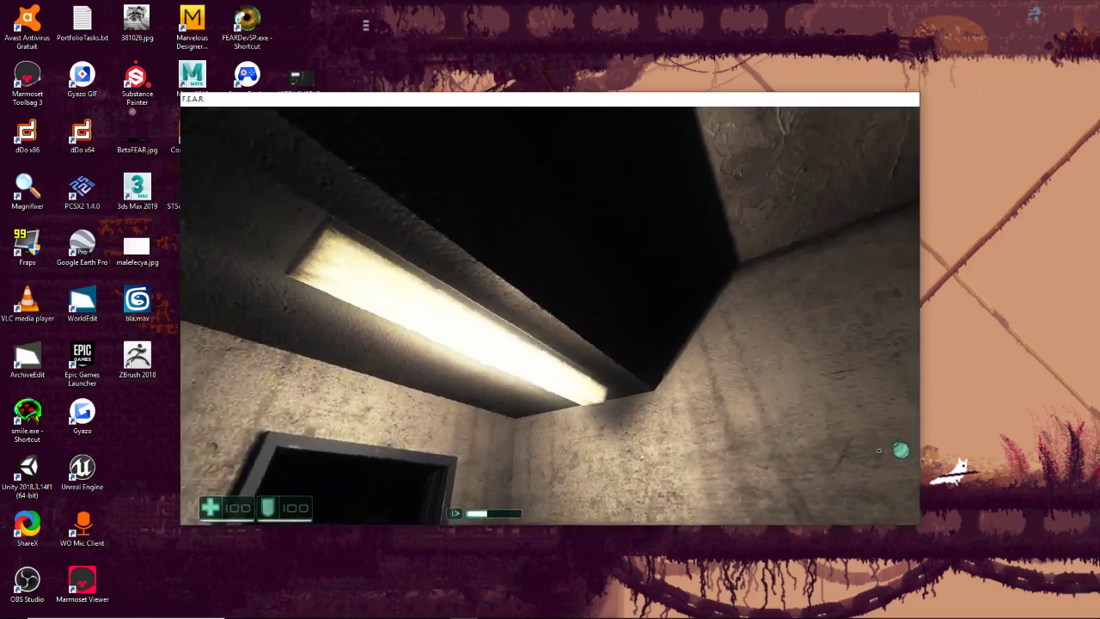
key("w")
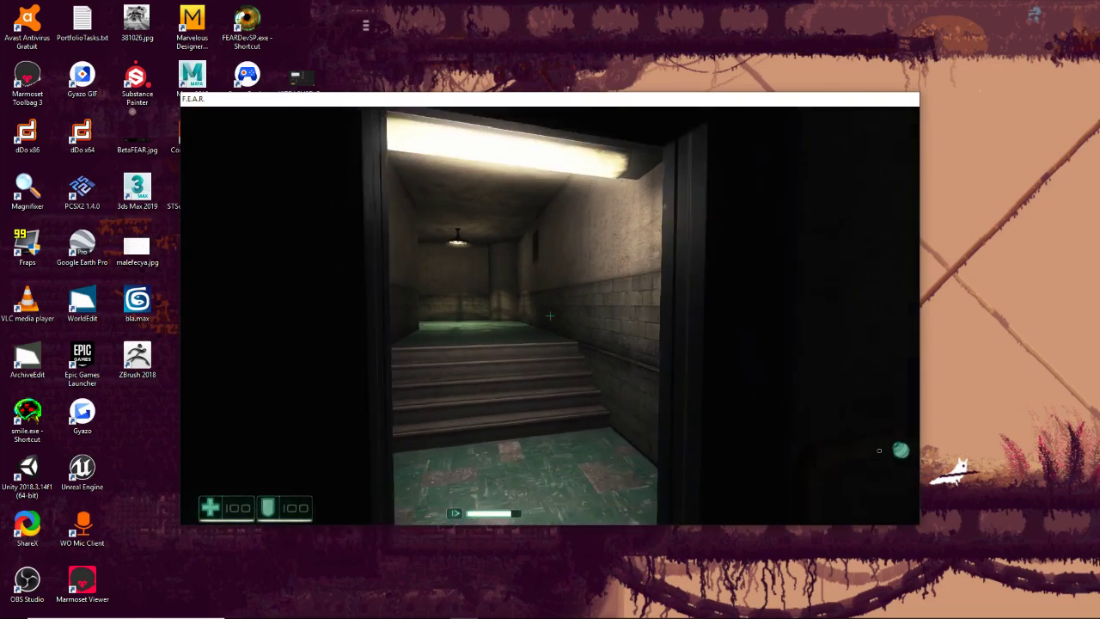
Step: Explore the level 6 stairwell beyond the doorway and climb the stairs to examine its lighting
key("d")
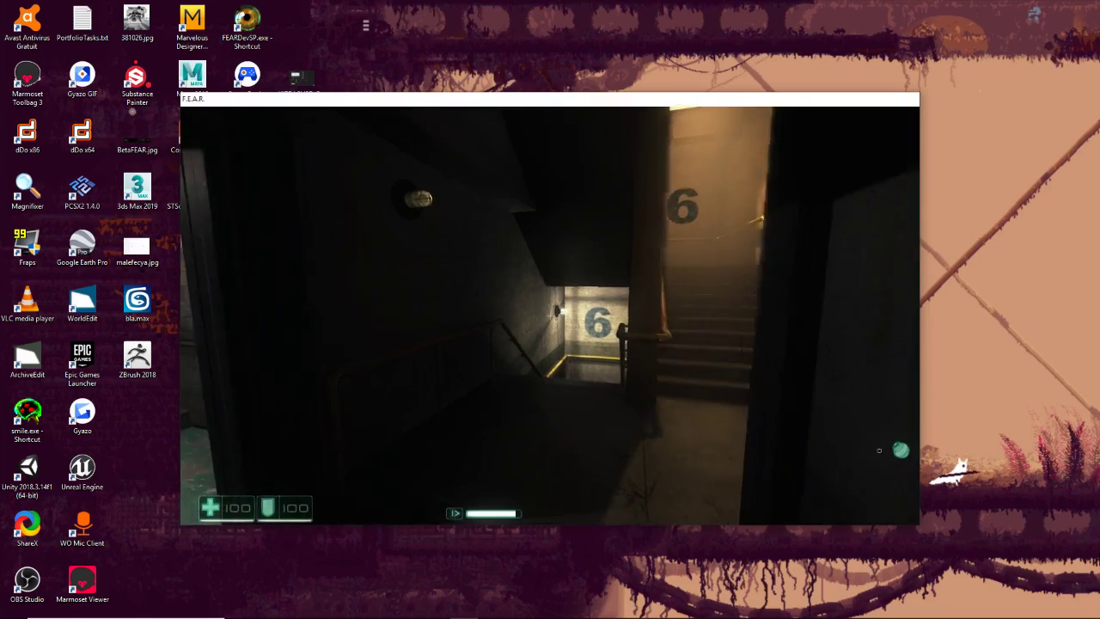
key("a")
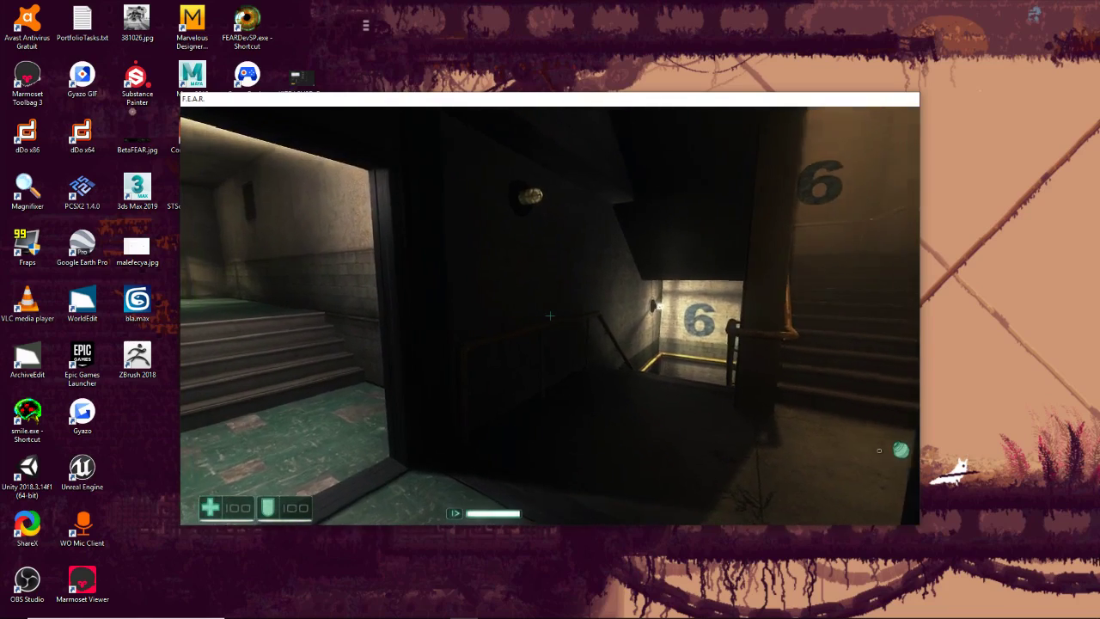
key("w")
key("w")
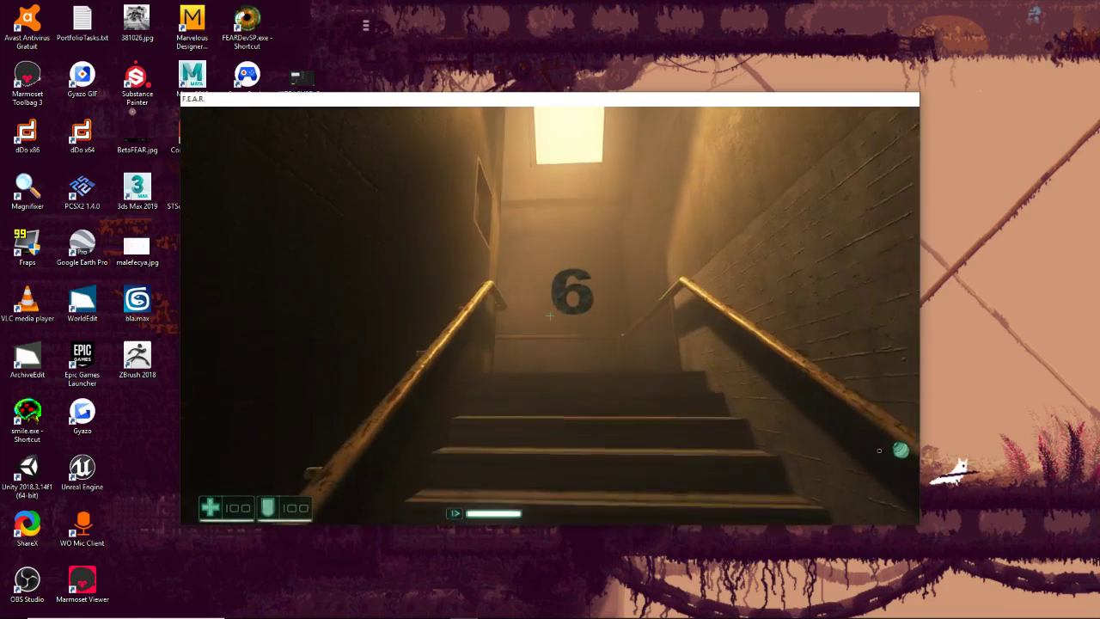
key("w")
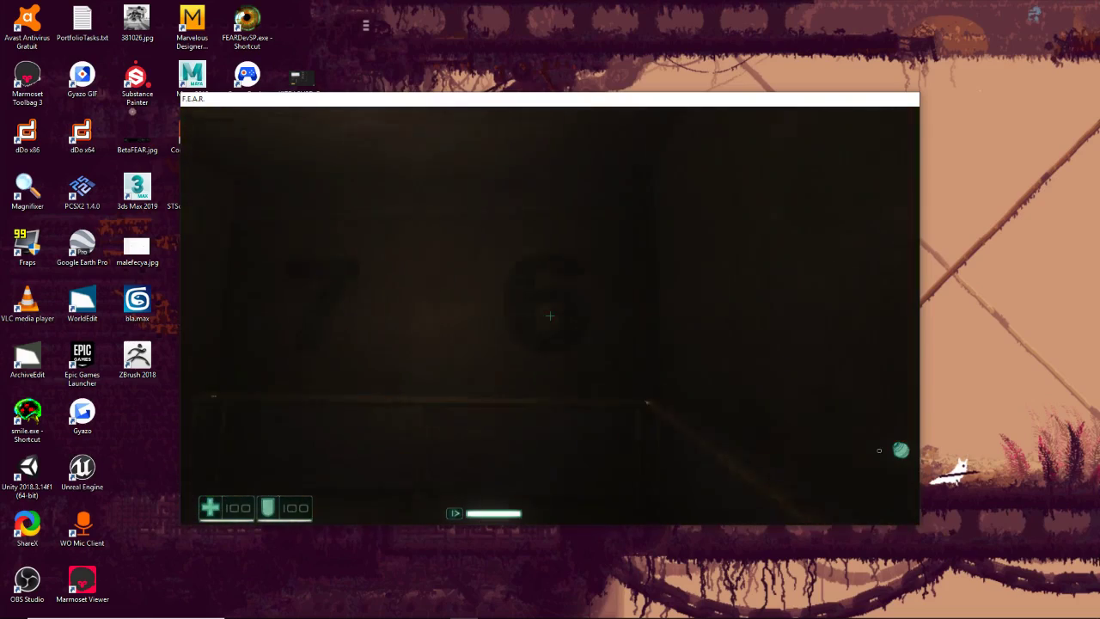
key("f")
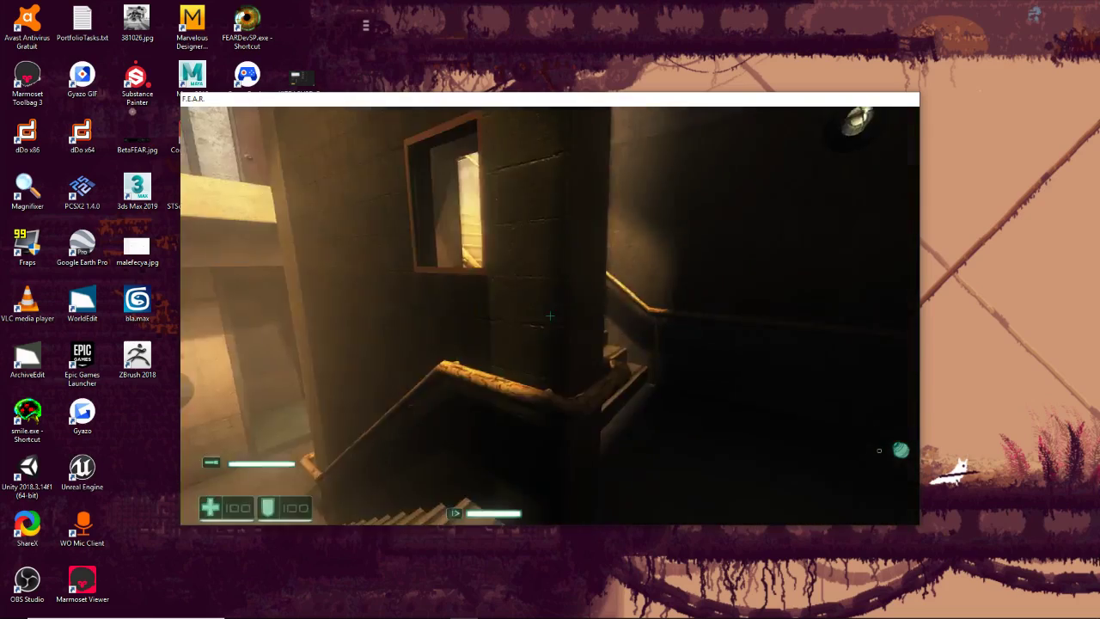
key("w")
key("w")
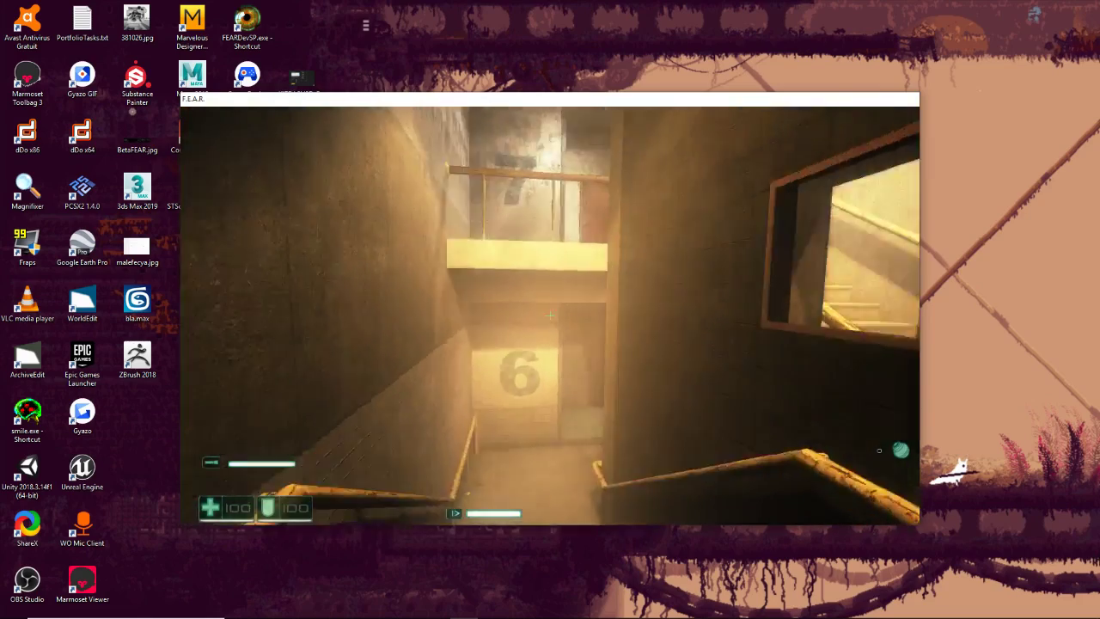
Step: Return to the corridor doorway and compare the fluorescent light with the lighting of the dark stairwell
key("w")
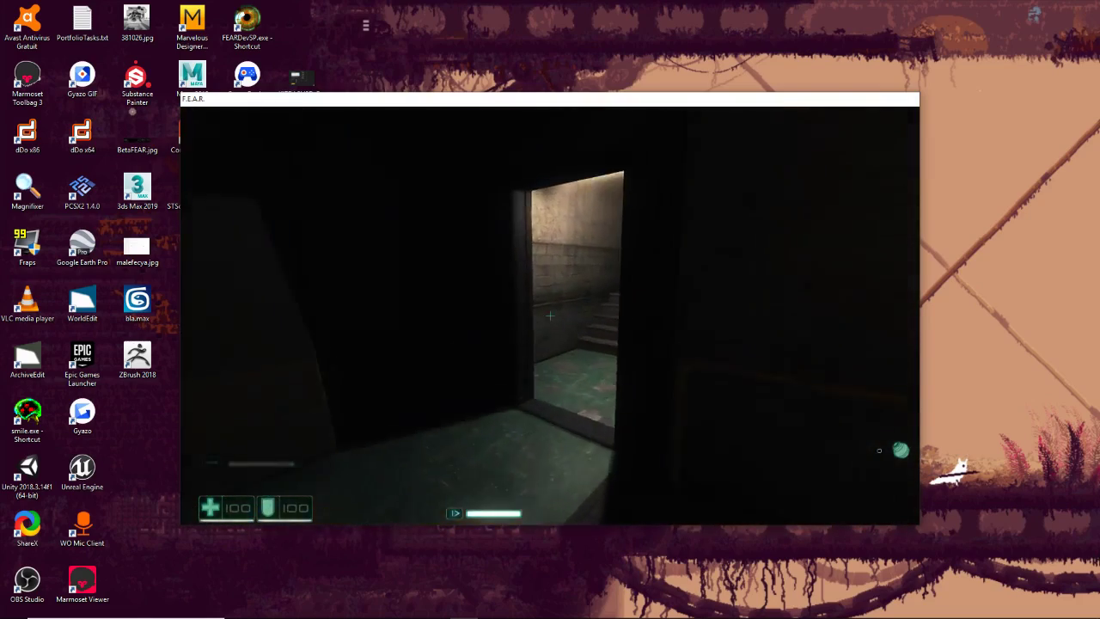
key("a")
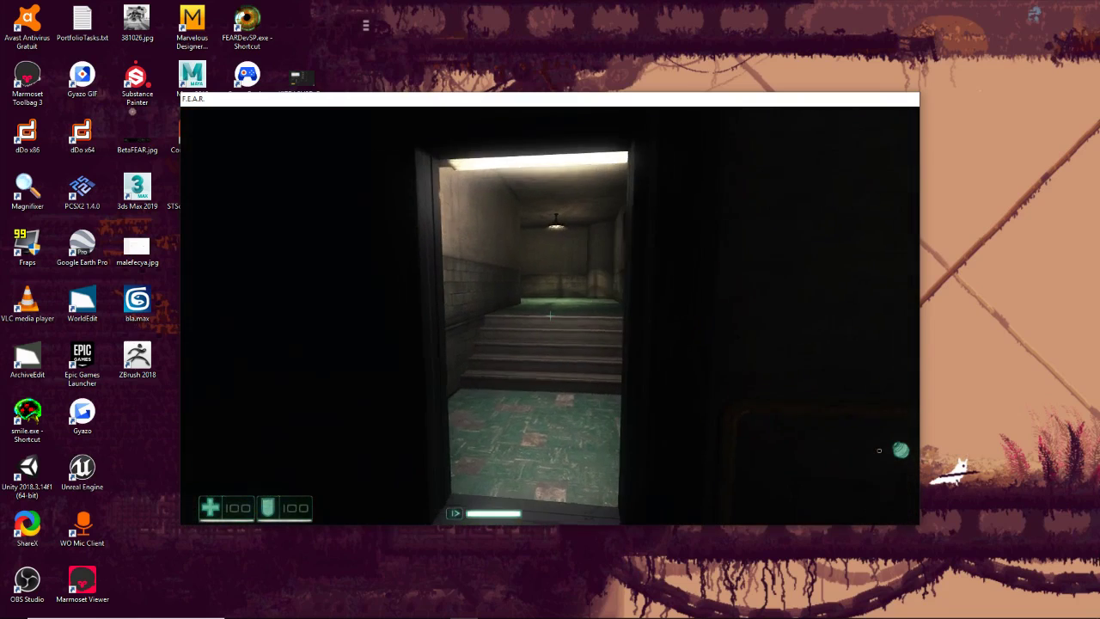
key("s")
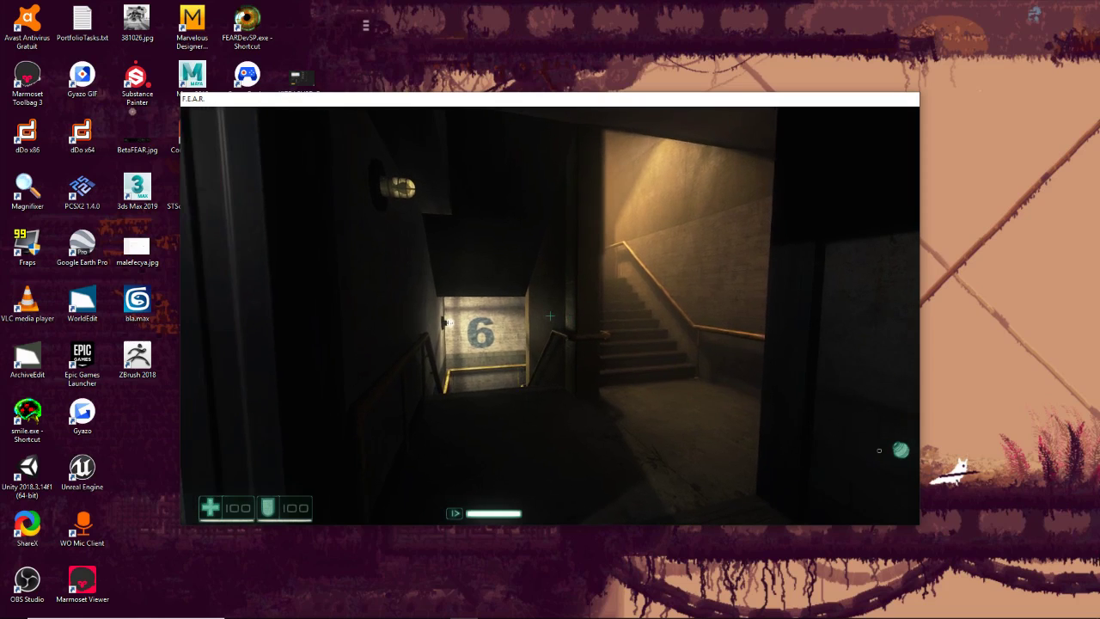
key("w")
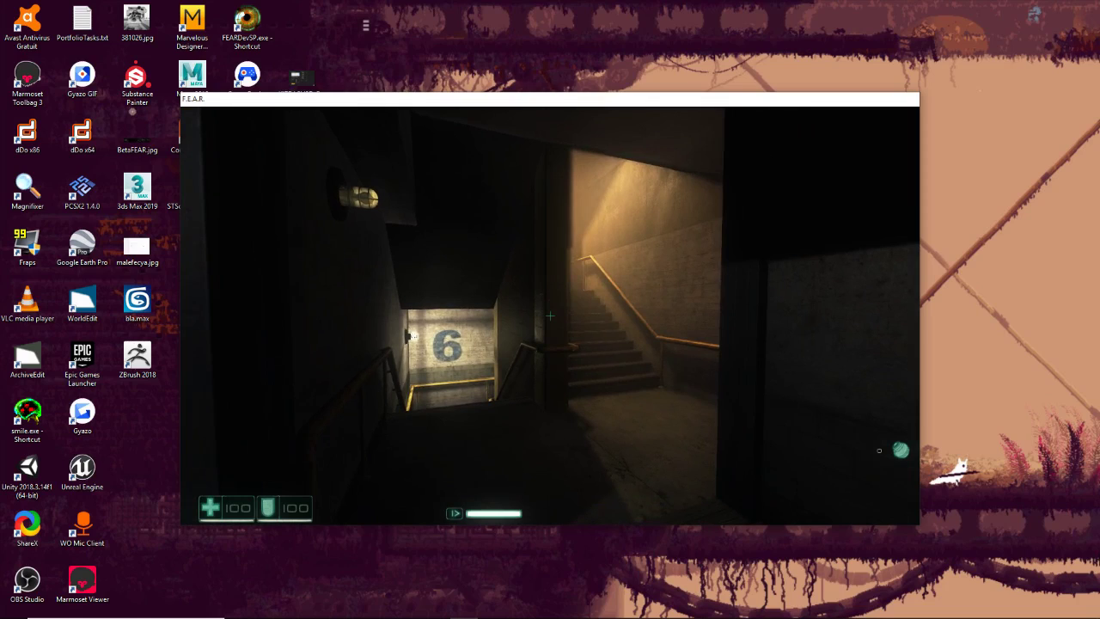
Step: Pause and quit the F.E.A.R. game, confirming the exit
key("Escape")
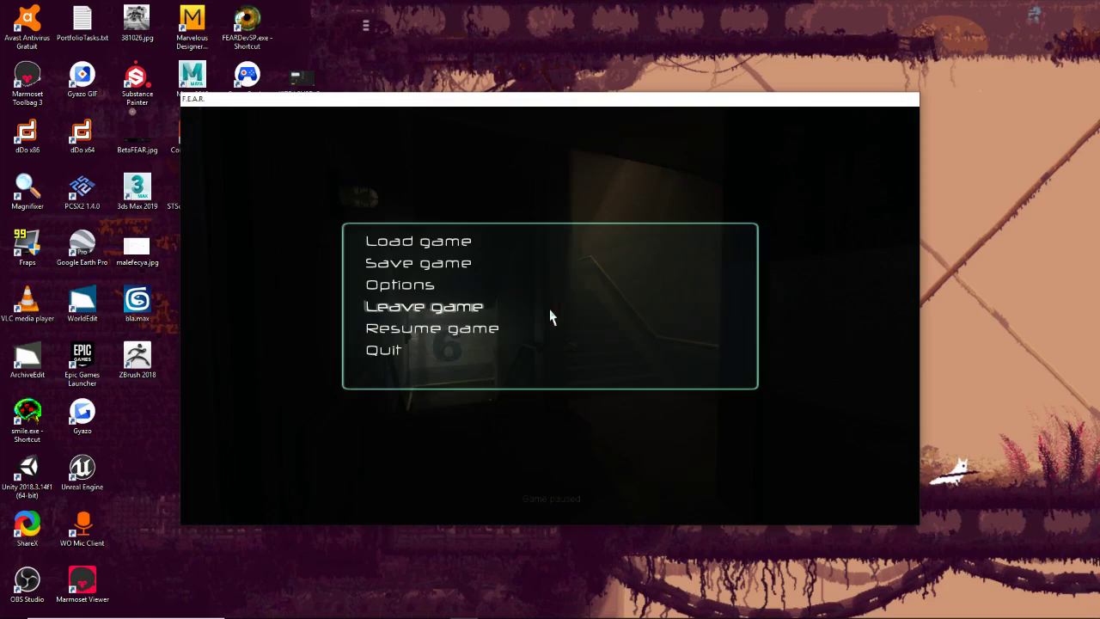
left_click(391, 357)
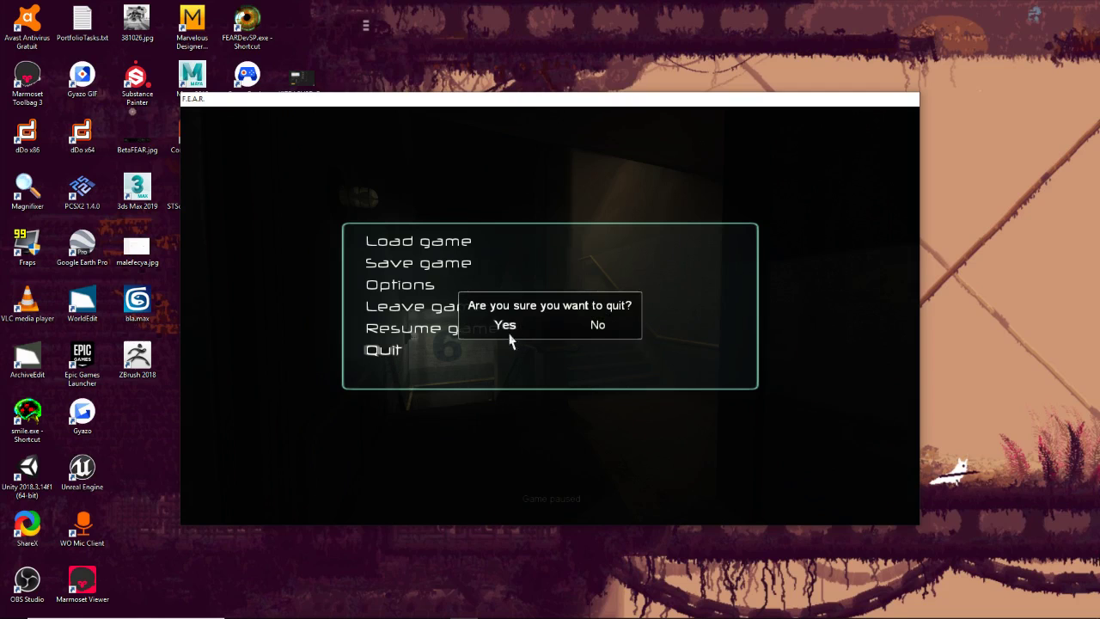
left_click(505, 327)
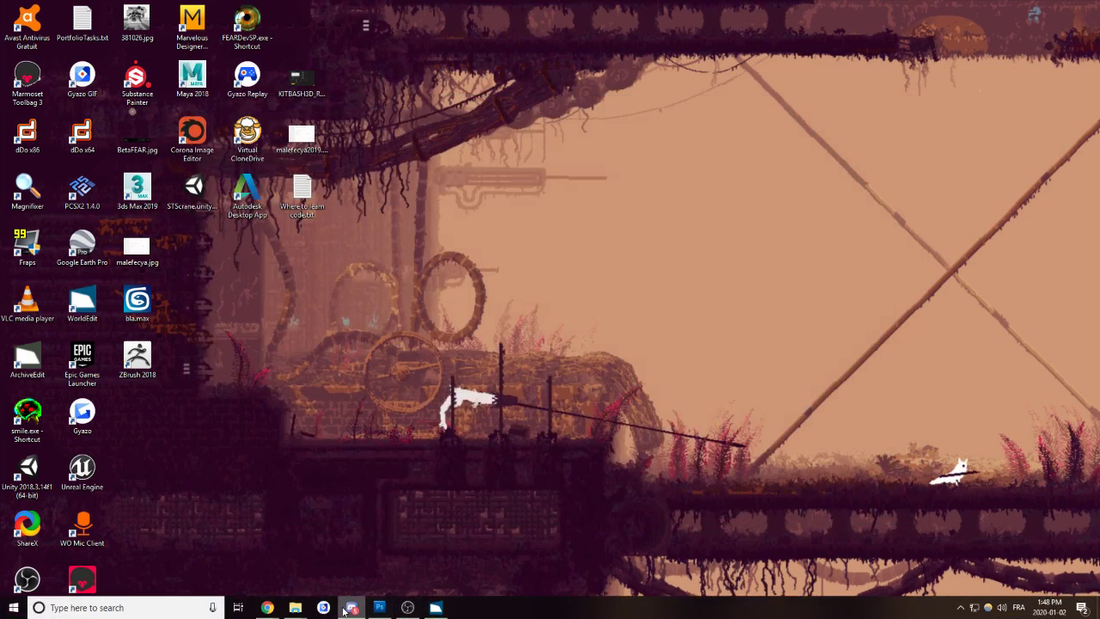
Step: Switch to Photoshop, create a new document with the default size and paste the stairwell screenshot into it
left_click(380, 607)
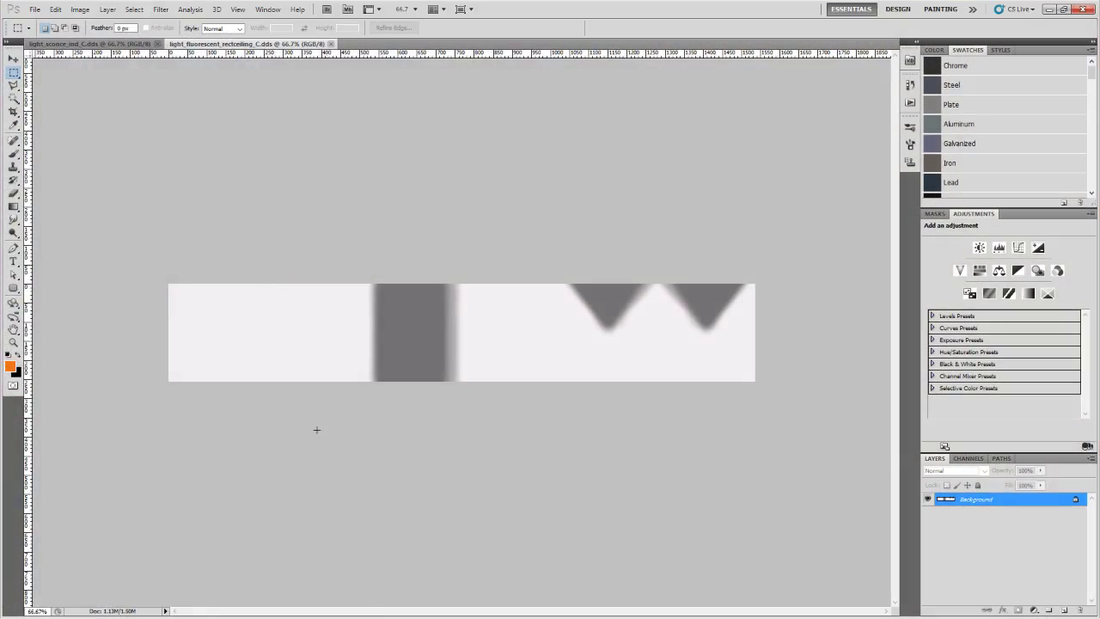
left_click(35, 10)
left_click(39, 22)
key("Return")
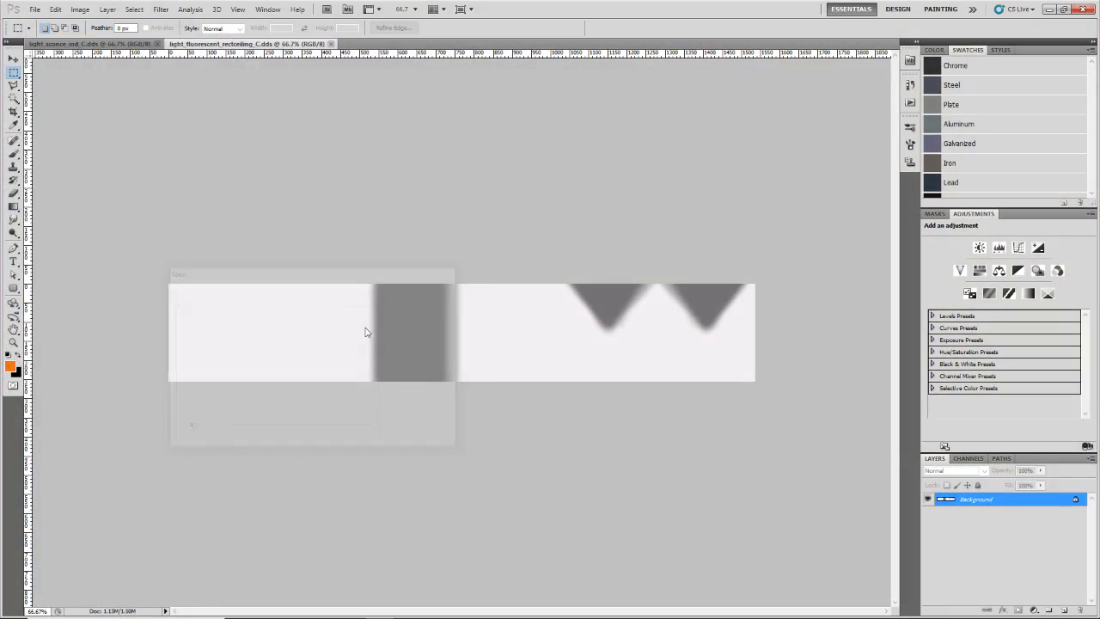
key("ctrl+v")
Step: Select the game picture inside the pasted desktop screenshot, excluding the window's title bar, and crop the image to it
scroll(599, 346, "up", 4, "alt")
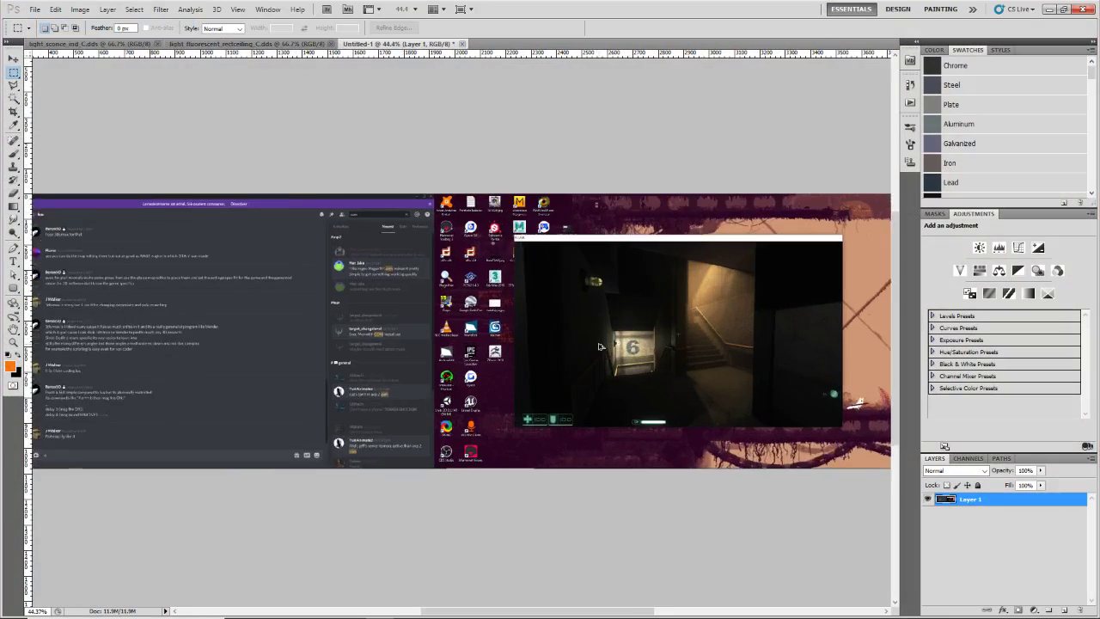
left_click_drag(599, 346, 492, 351)
scroll(490, 349, "up", 3, "alt")
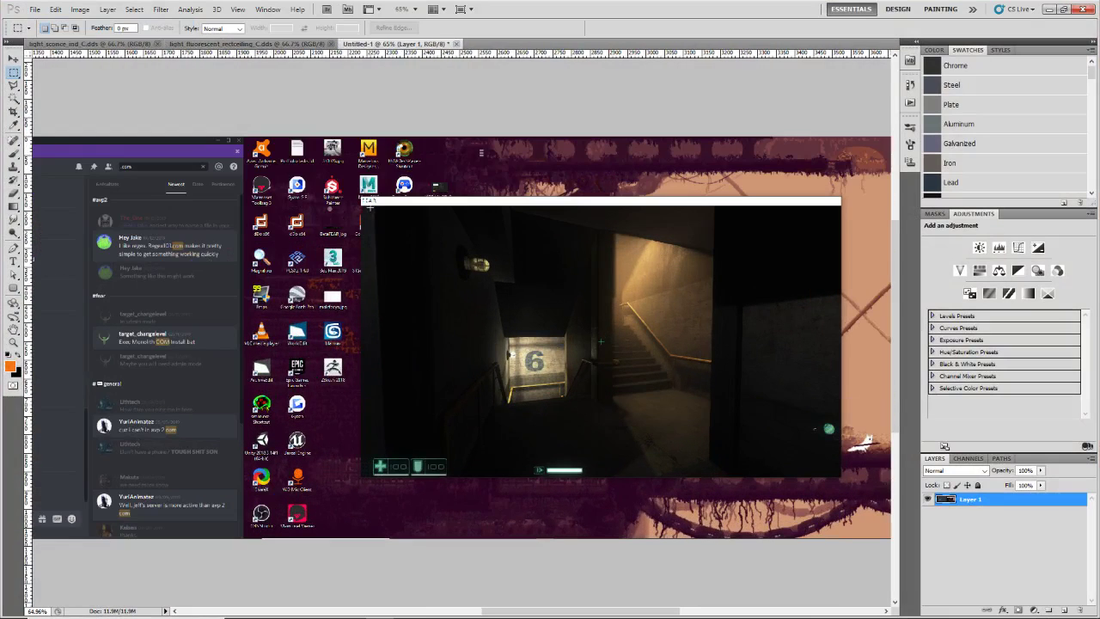
left_click_drag(363, 206, 400, 245)
left_click_drag(820, 457, 839, 475)
left_click(80, 9)
left_click(95, 113)
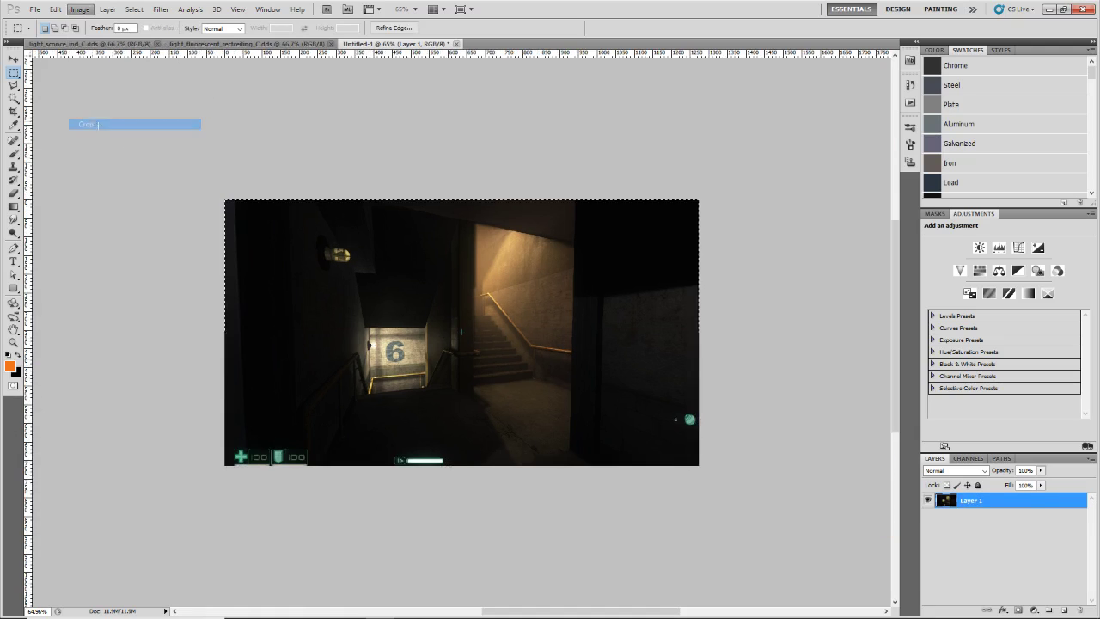
Step: View the cropped stairwell screenshot at 100% zoom
scroll(403, 367, "up", 2, "alt")
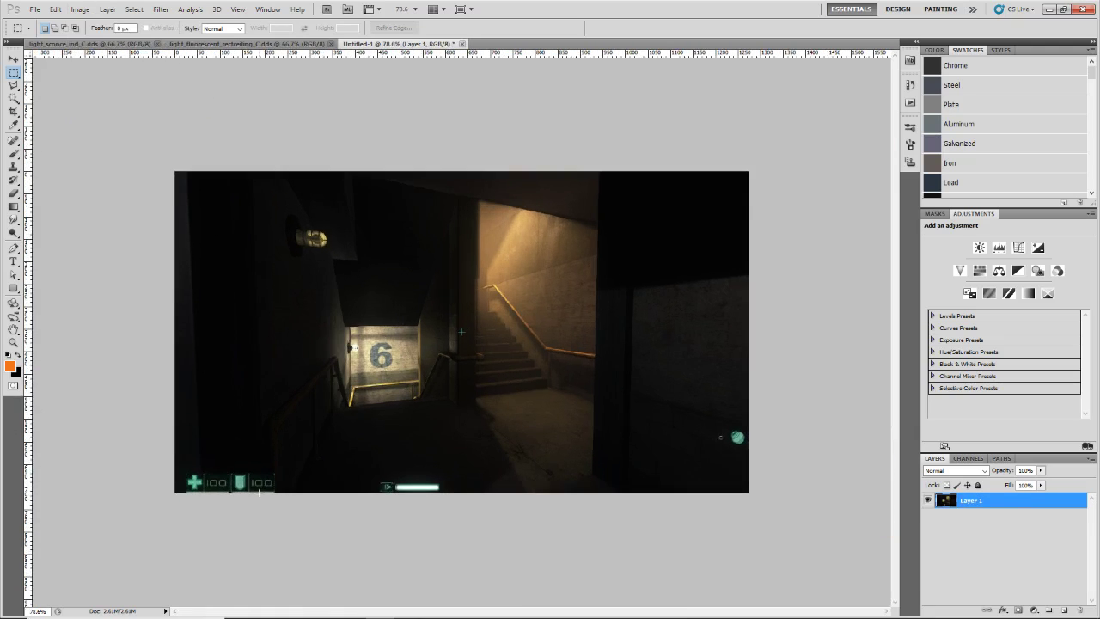
double_click(38, 611)
type("100")
key("Return")
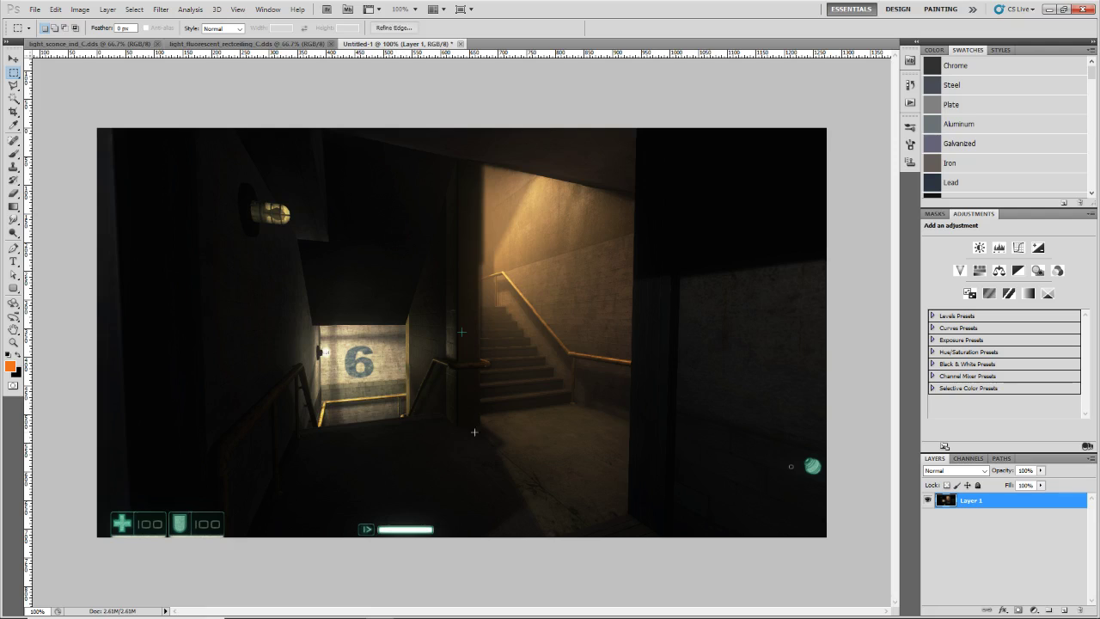
Step: Save a JPEG copy of the cropped screenshot to the Desktop as bla2.jpg with quality 9, and minimize Photoshop
key("ctrl+shift+s")
left_click(619, 444)
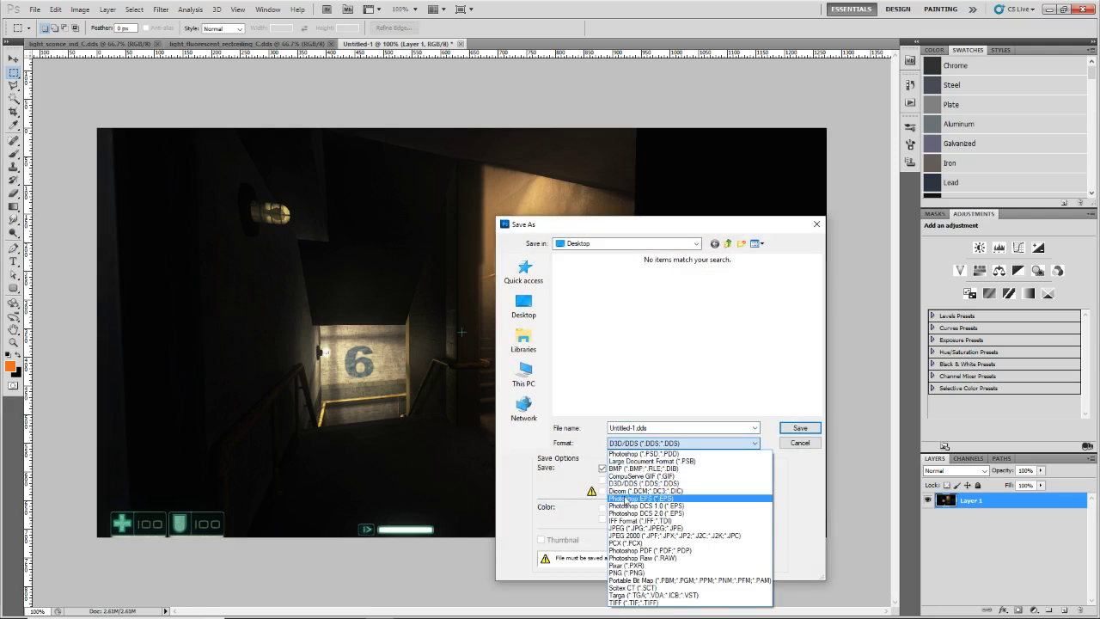
left_click(619, 528)
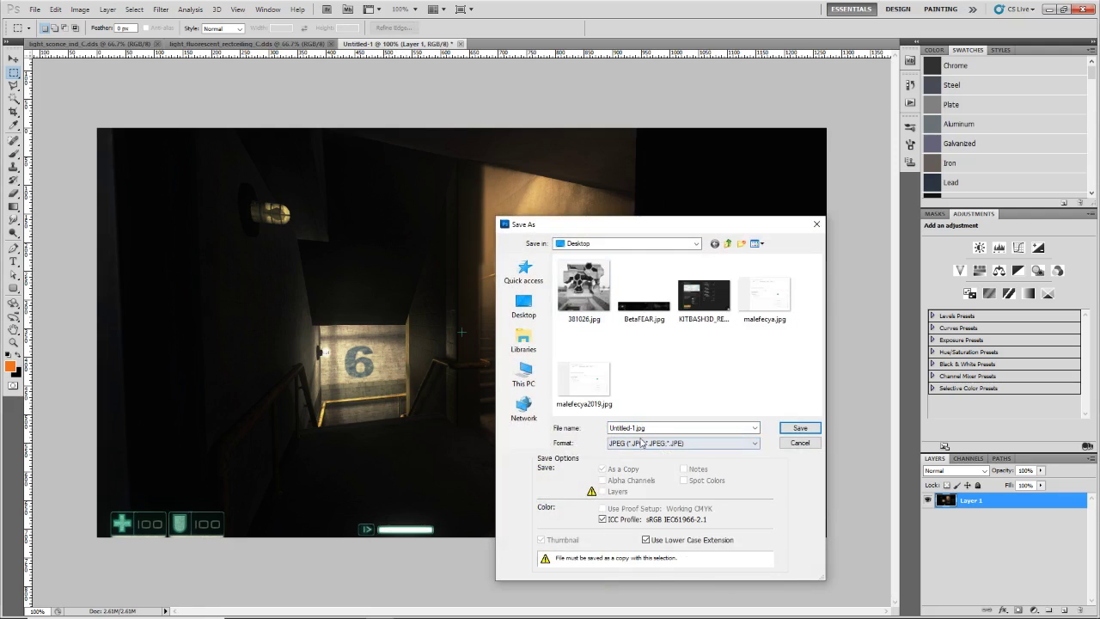
double_click(679, 427)
key("BackSpace")
type("file")
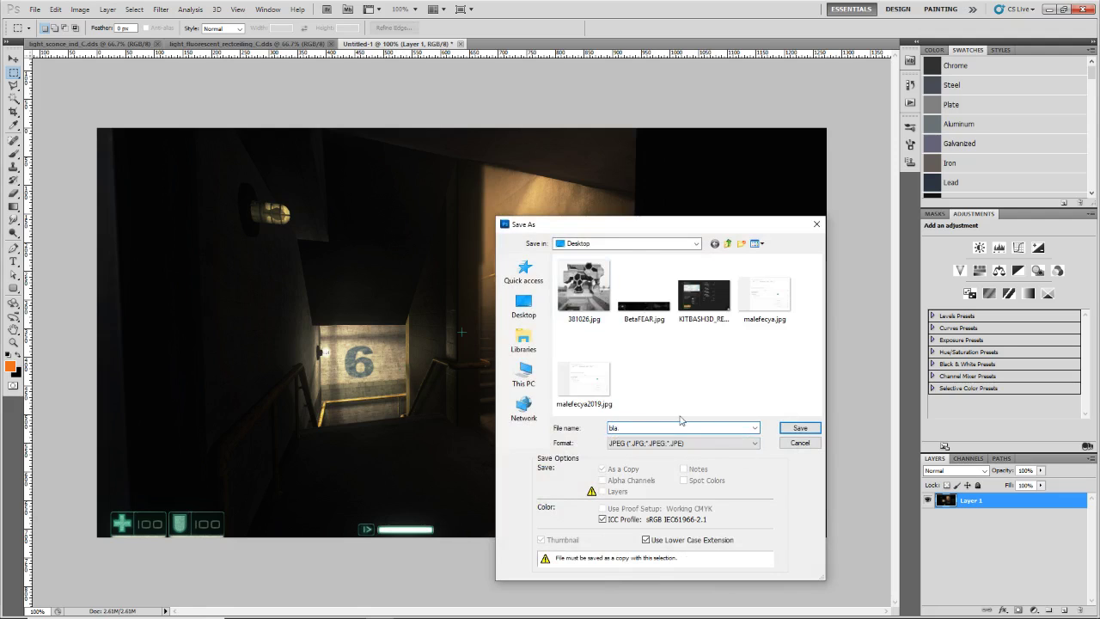
left_click(800, 429)
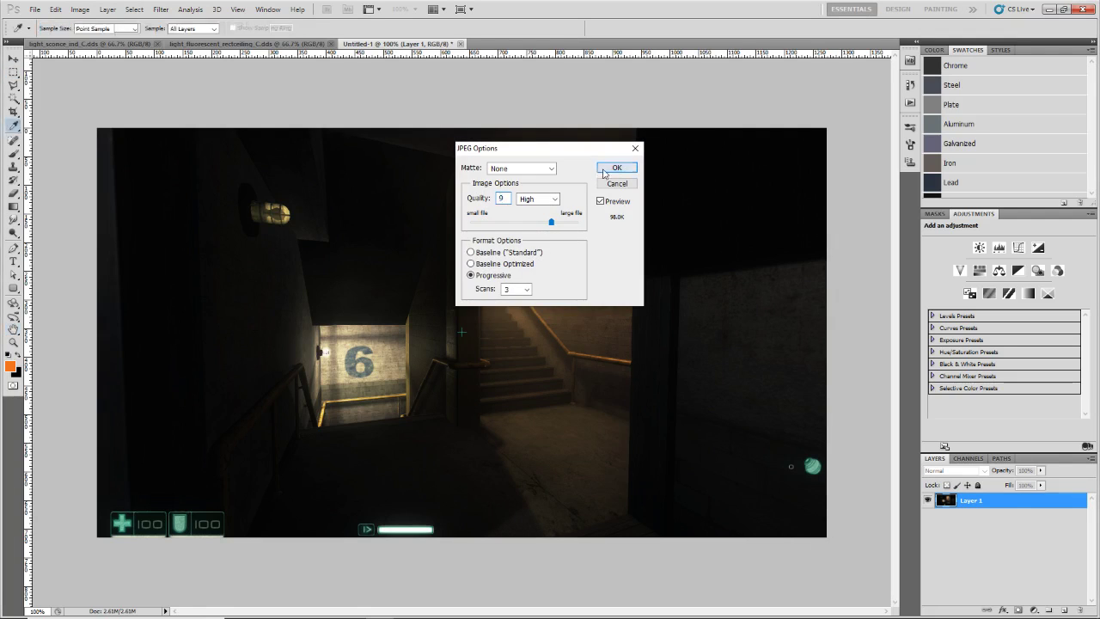
left_click(622, 167)
left_click(1050, 10)
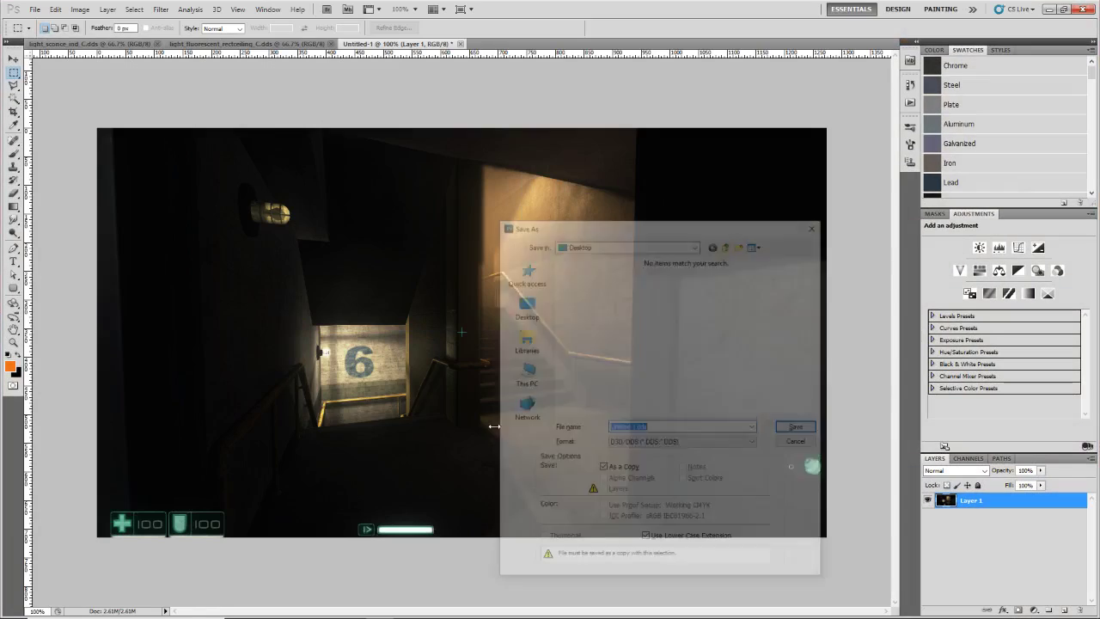
Step: Save the screenshot again in JPEG format over bla2.jpg on the Desktop, raising the JPEG quality
left_click(683, 441)
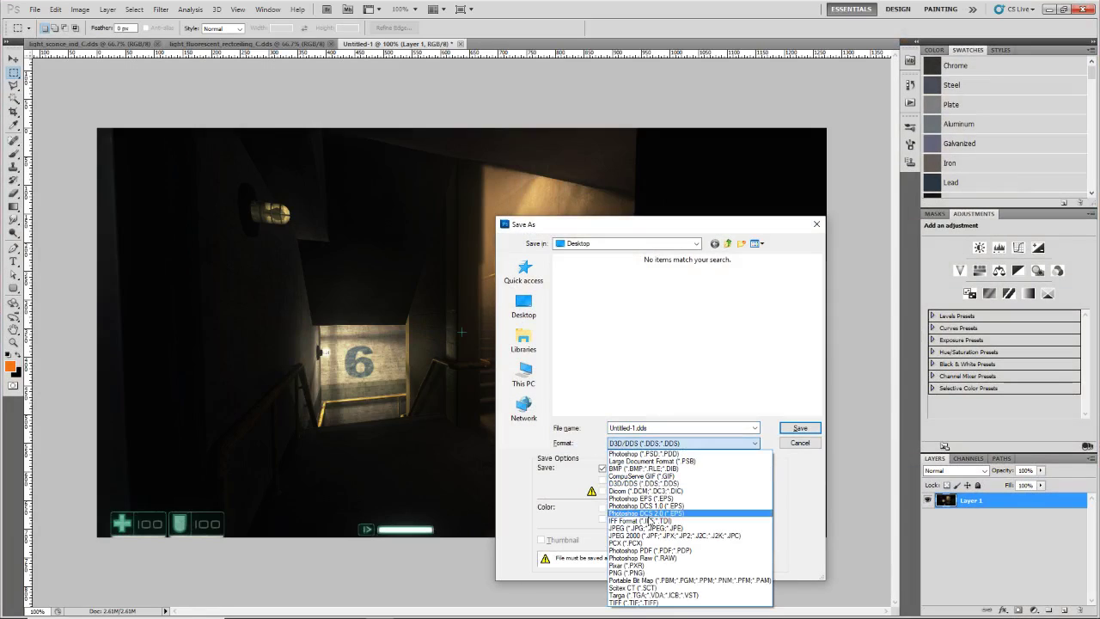
left_click(627, 532)
left_click(703, 299)
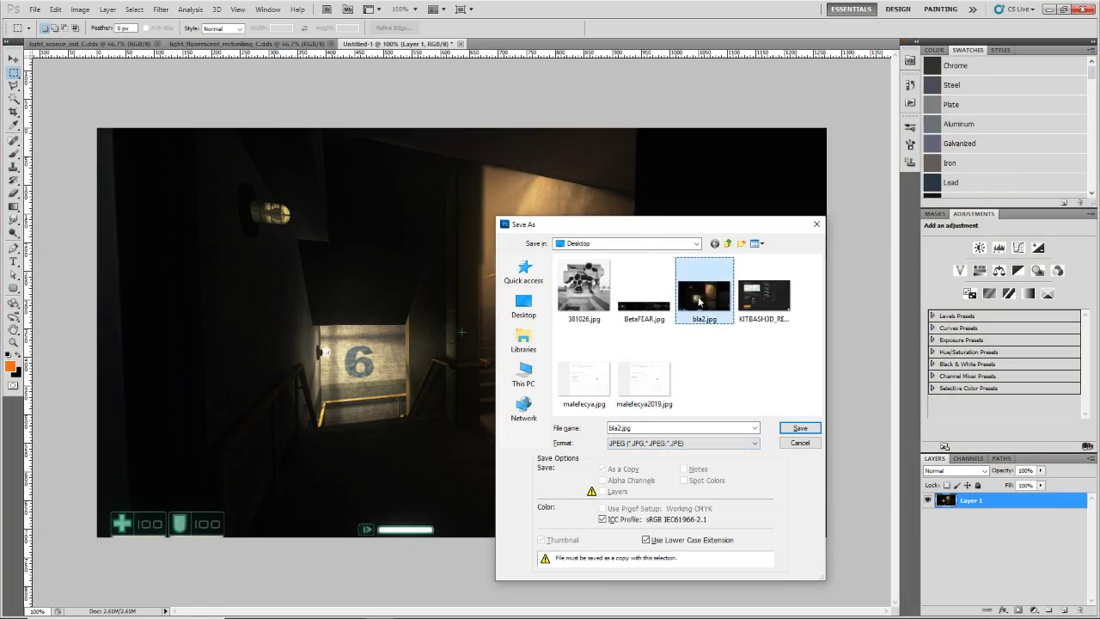
double_click(703, 301)
left_click(526, 239)
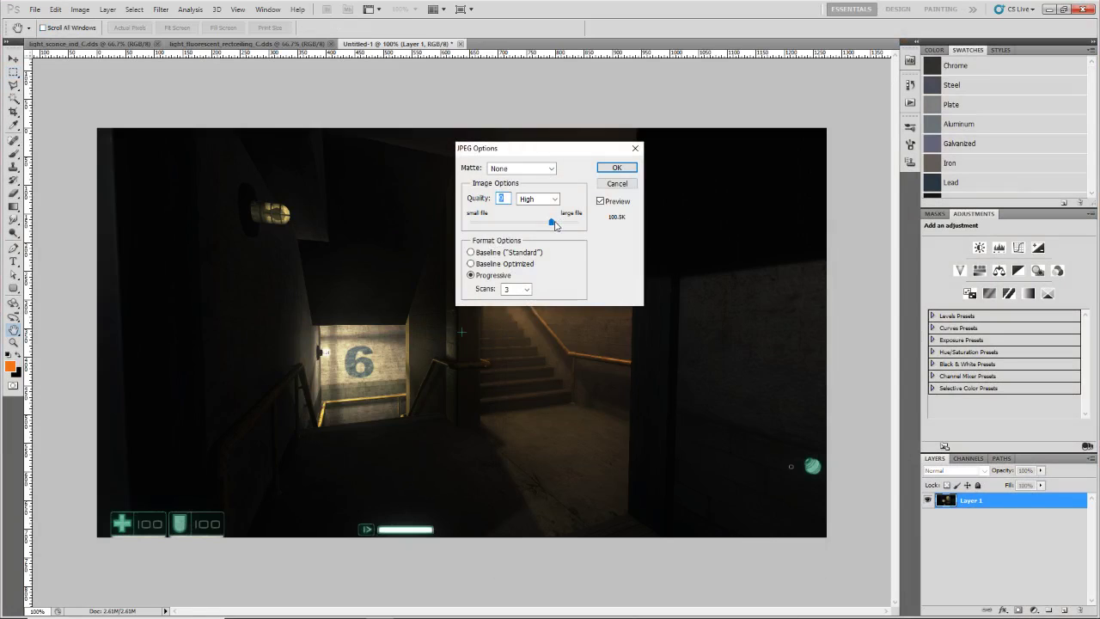
left_click_drag(553, 224, 561, 225)
left_click(615, 169)
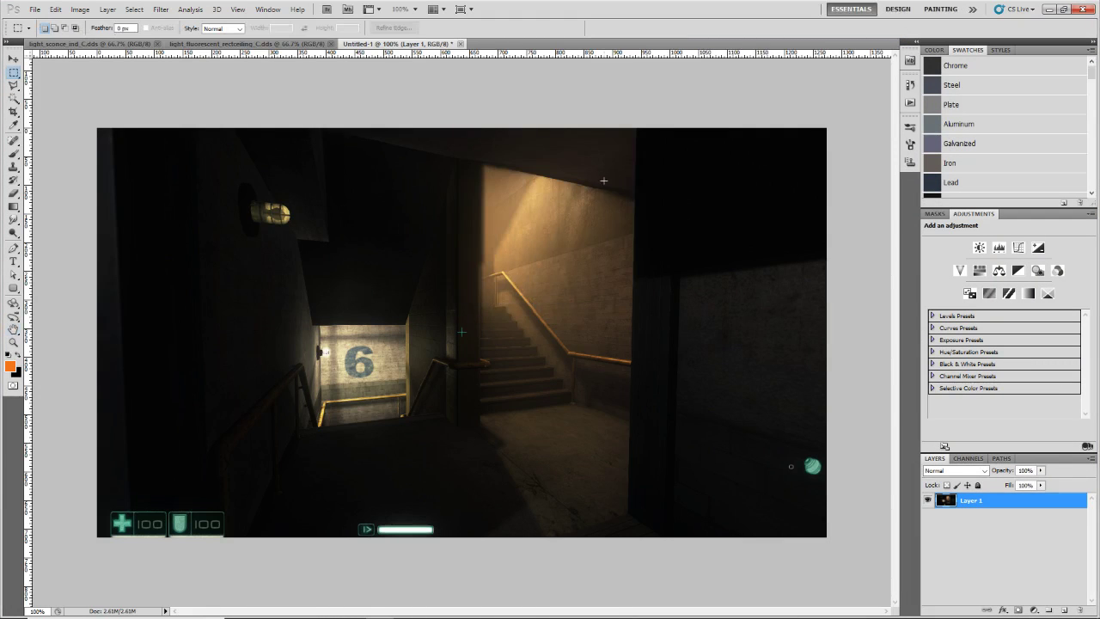
Step: Switch from Photoshop to the sp_airise07 level in WorldEdit and view the stairwell beyond the doorway
left_click(1048, 9)
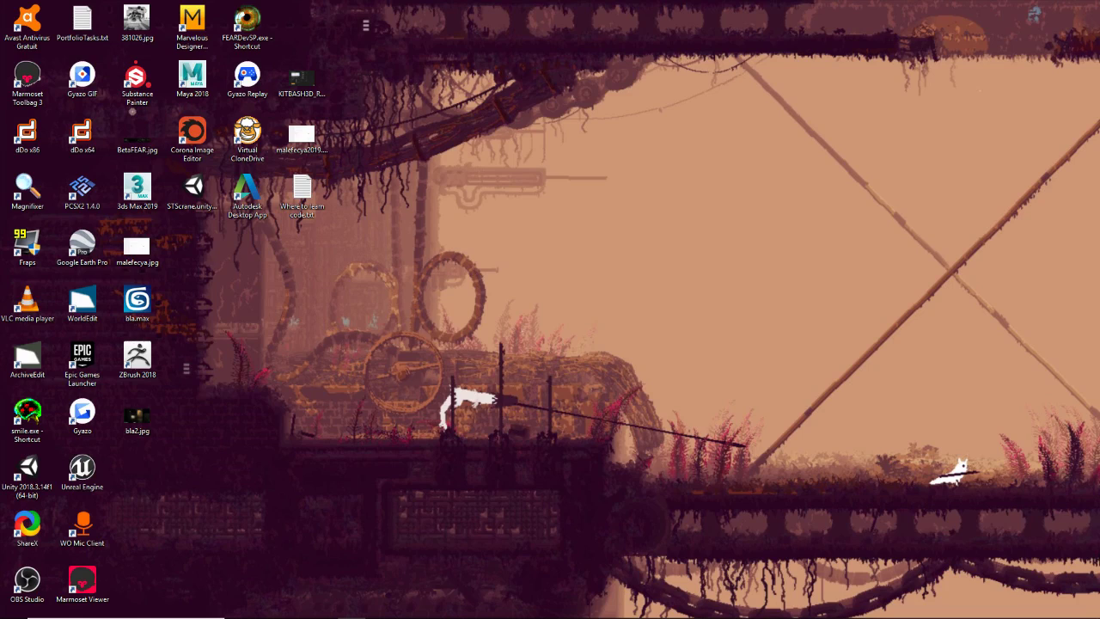
mouse_move(434, 616)
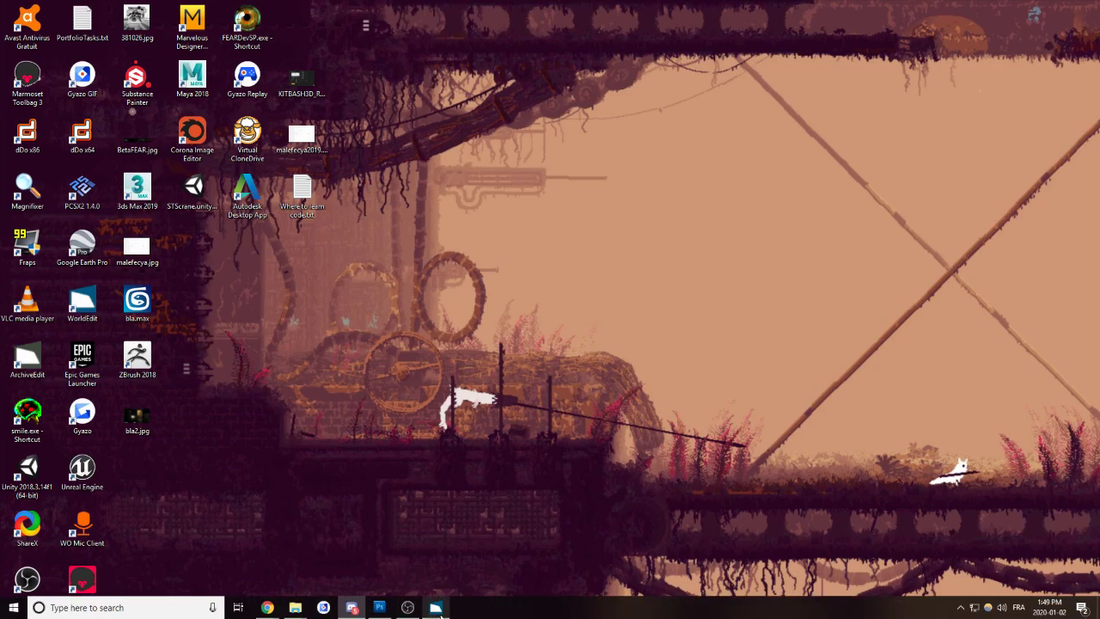
left_click(374, 607)
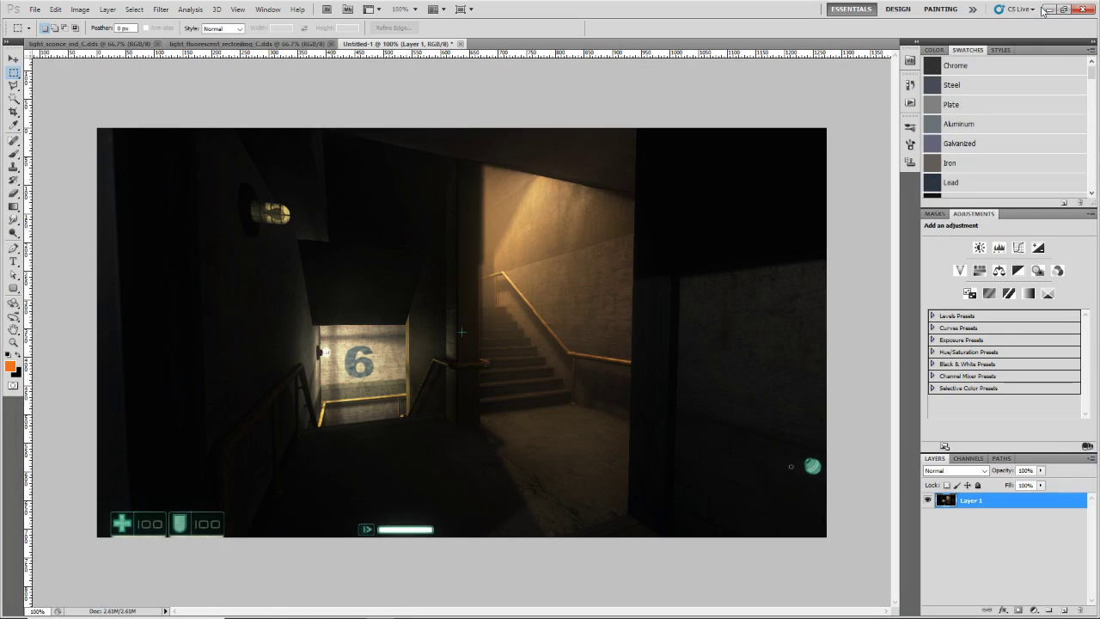
left_click(1050, 10)
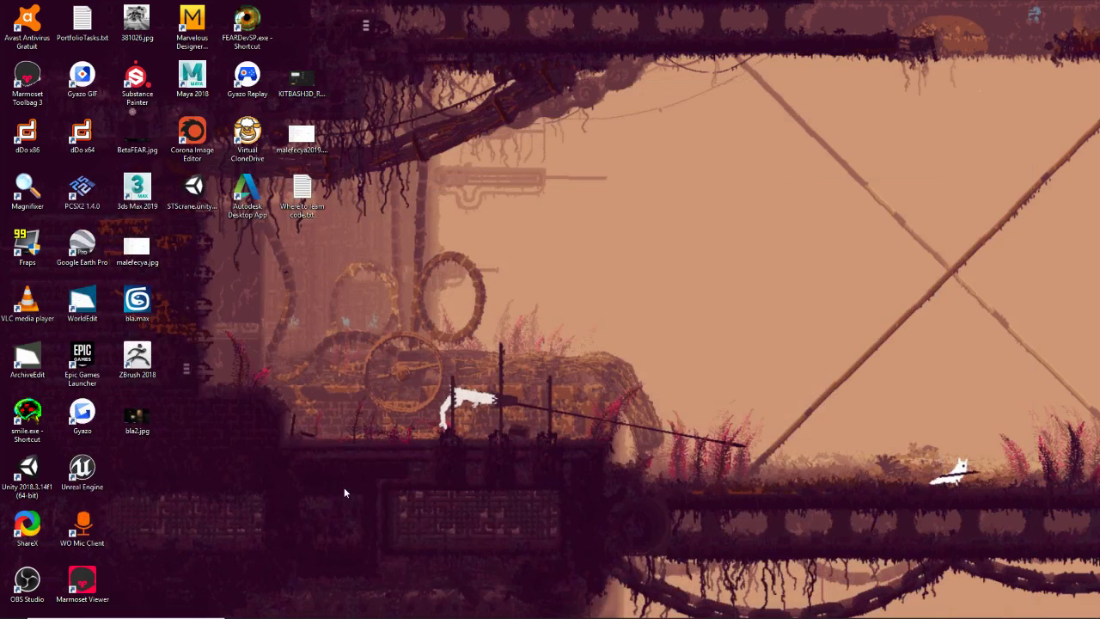
mouse_move(351, 617)
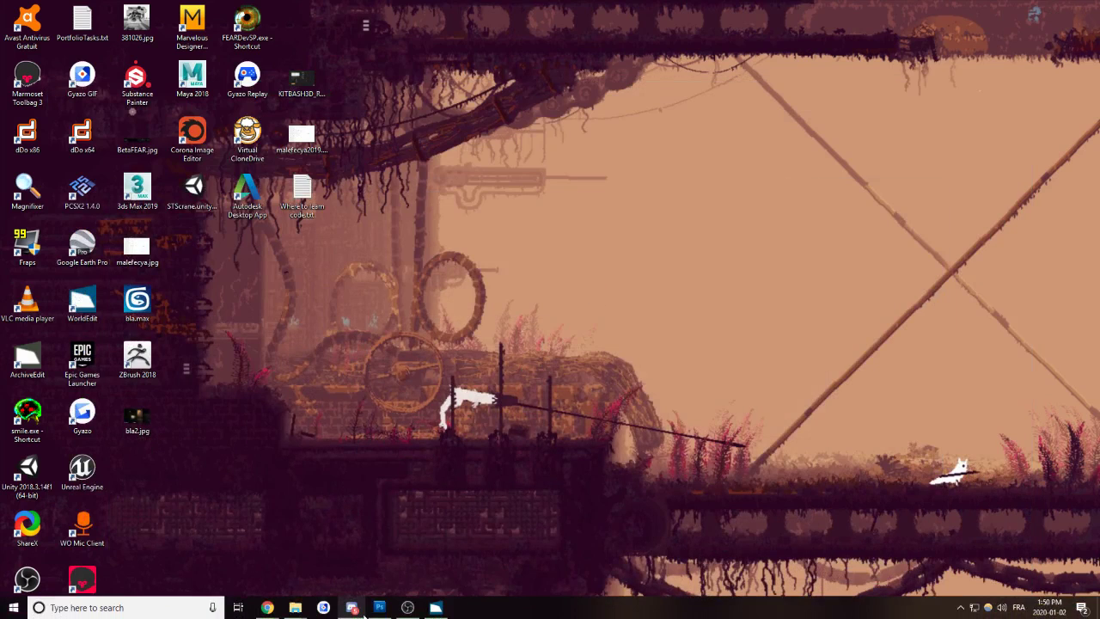
left_click(436, 608)
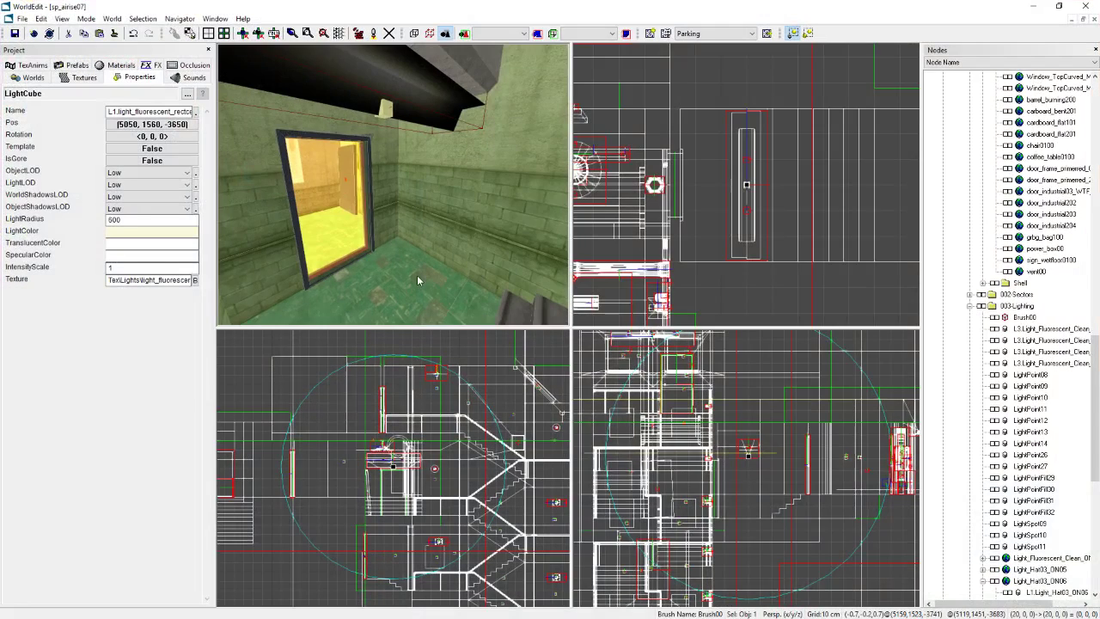
left_click_drag(418, 281, 378, 211)
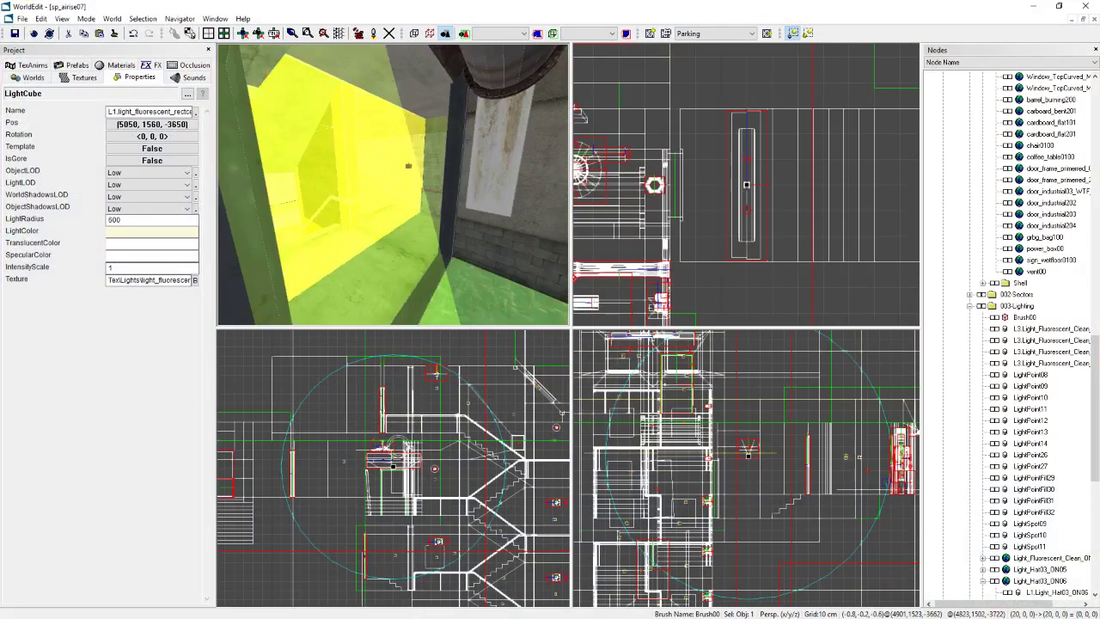
right_click_drag(418, 281, 418, 281)
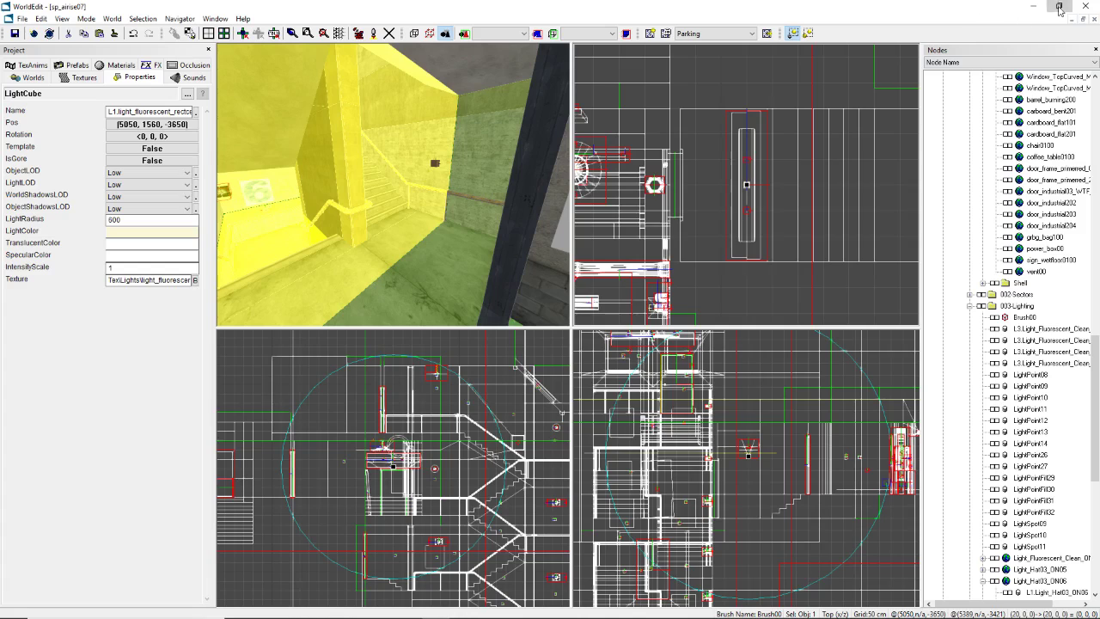
left_click(1059, 6)
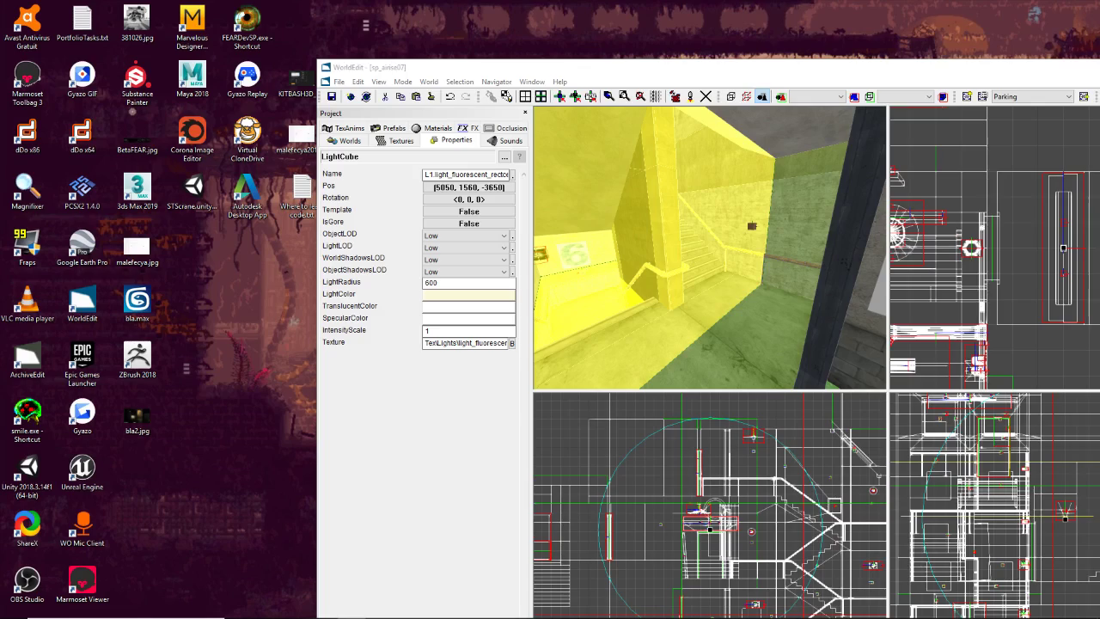
left_click_drag(799, 71, 558, 61)
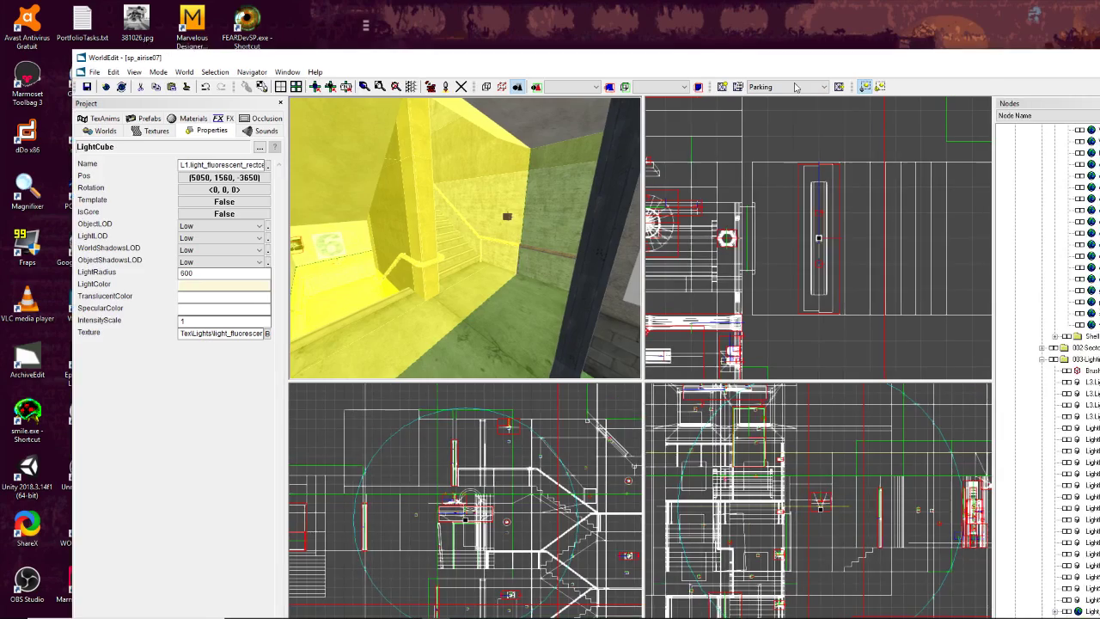
left_click_drag(1012, 63, 839, 75)
left_click(958, 70)
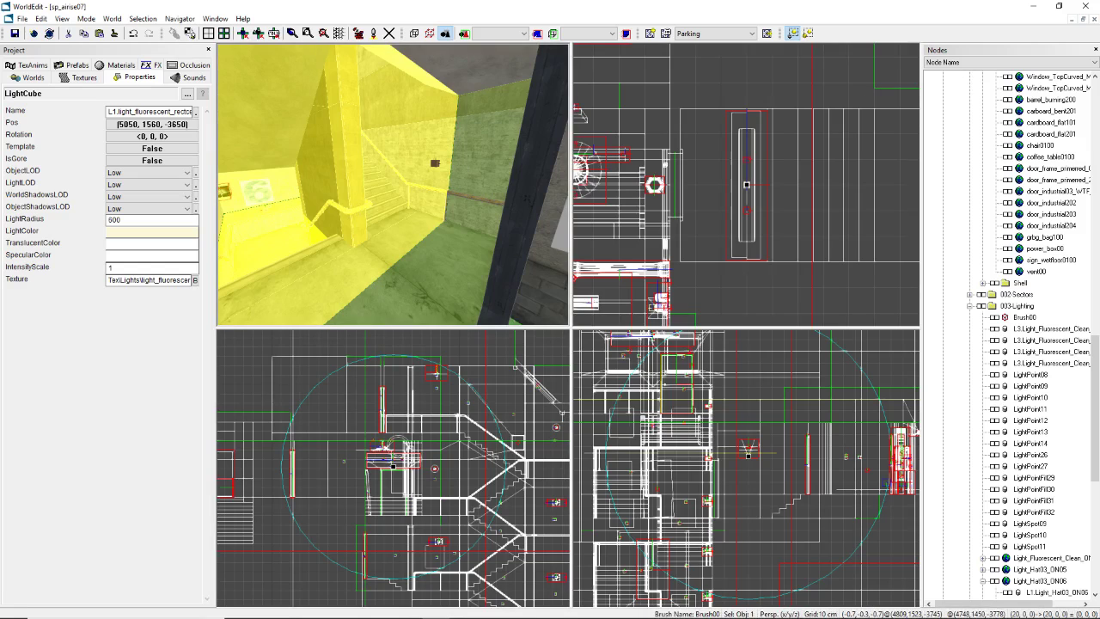
Step: Inspect the properties of the fill lights L4.Light_Hat03_ON07 and L2.Light_Hat03_ON07 in the green-floored corridor
right_click_drag(352, 199, 394, 189)
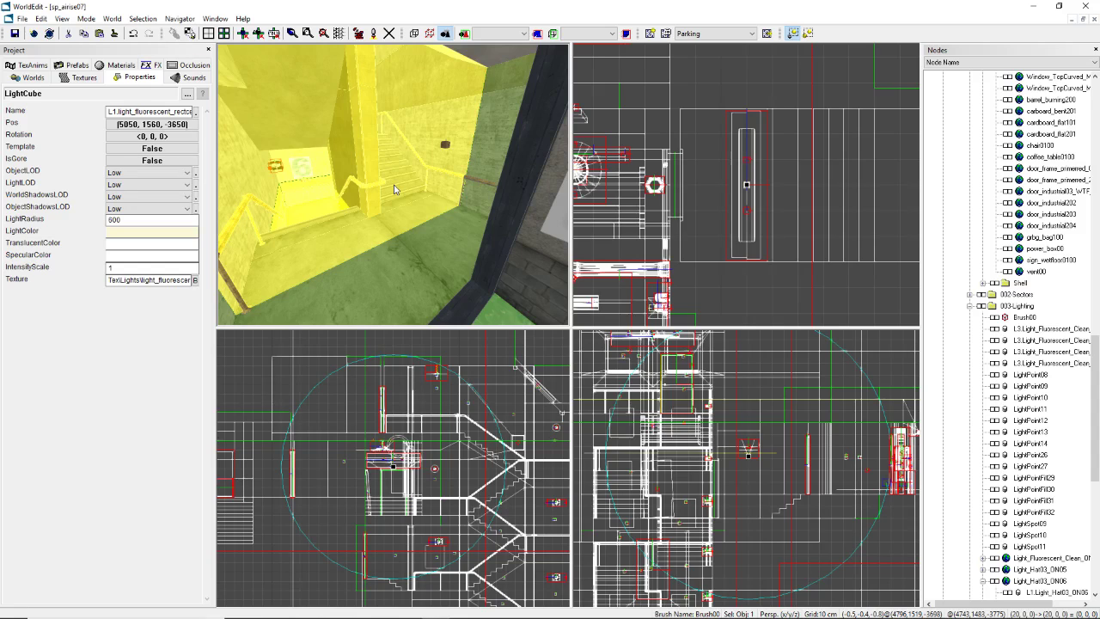
mouse_move(420, 216)
right_mouse_down()
mouse_move(482, 216)
mouse_move(430, 211)
mouse_move(417, 198)
mouse_move(434, 187)
mouse_move(413, 191)
mouse_move(413, 170)
mouse_move(404, 215)
mouse_move(426, 205)
right_mouse_up()
key("w")
key("w")
key("s")
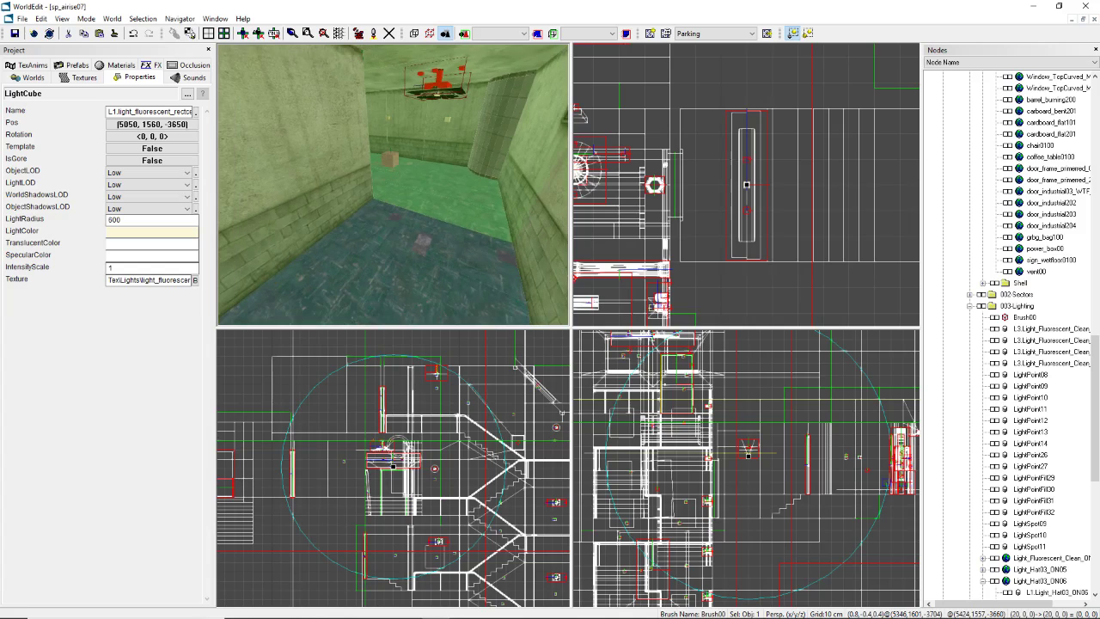
left_click(391, 161)
key("w")
right_click_drag(410, 175, 392, 186)
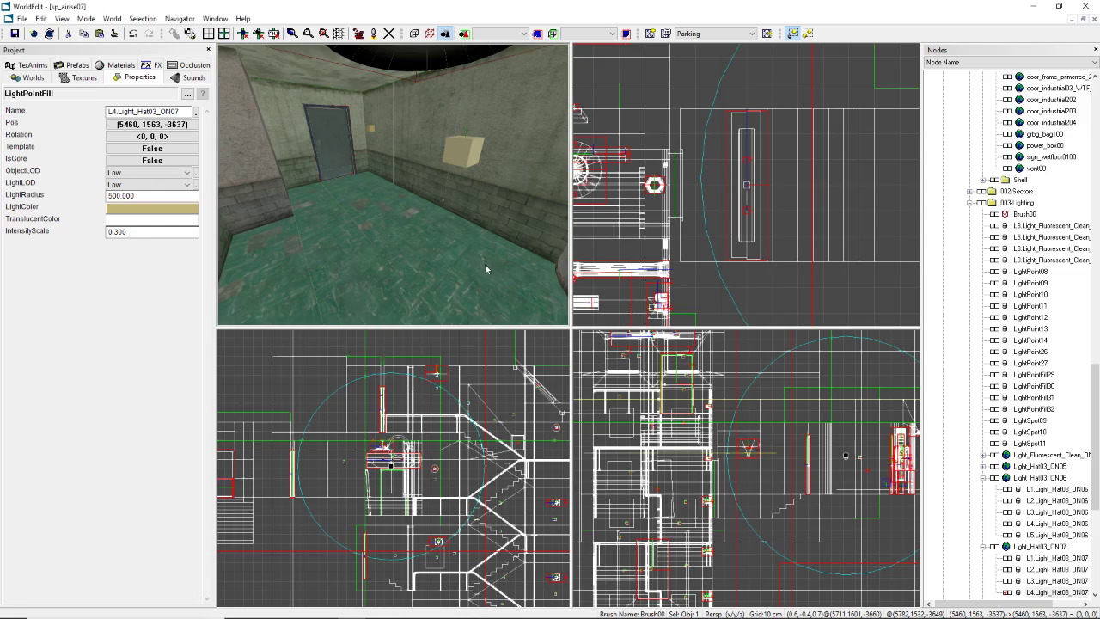
mouse_move(478, 197)
right_mouse_down()
mouse_move(455, 189)
mouse_move(478, 198)
right_mouse_up()
left_click(458, 161)
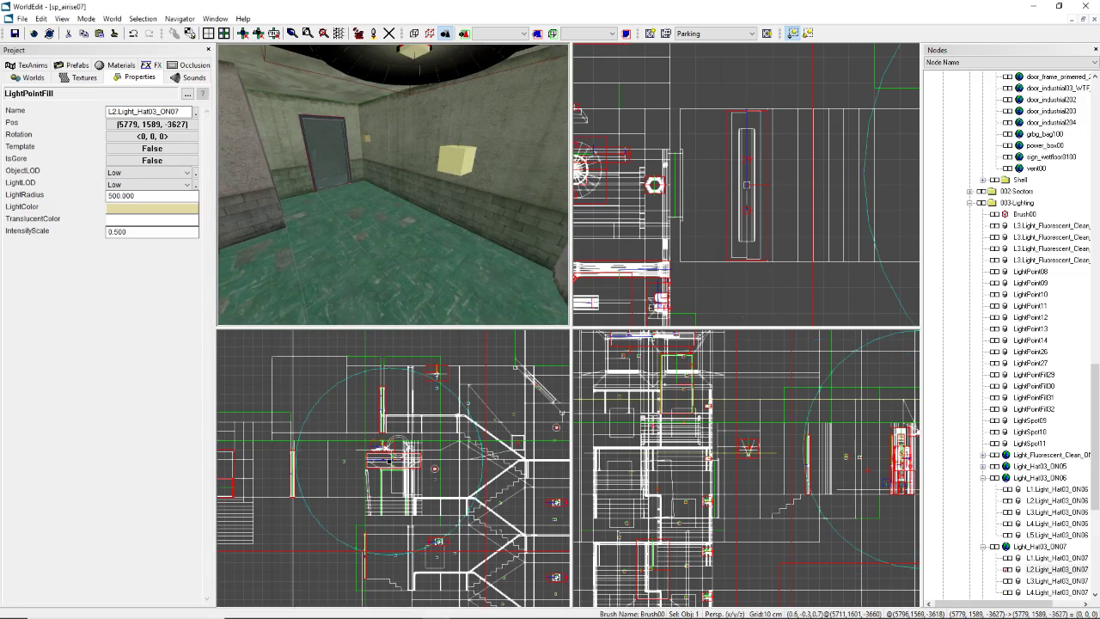
right_click_drag(458, 161, 394, 181)
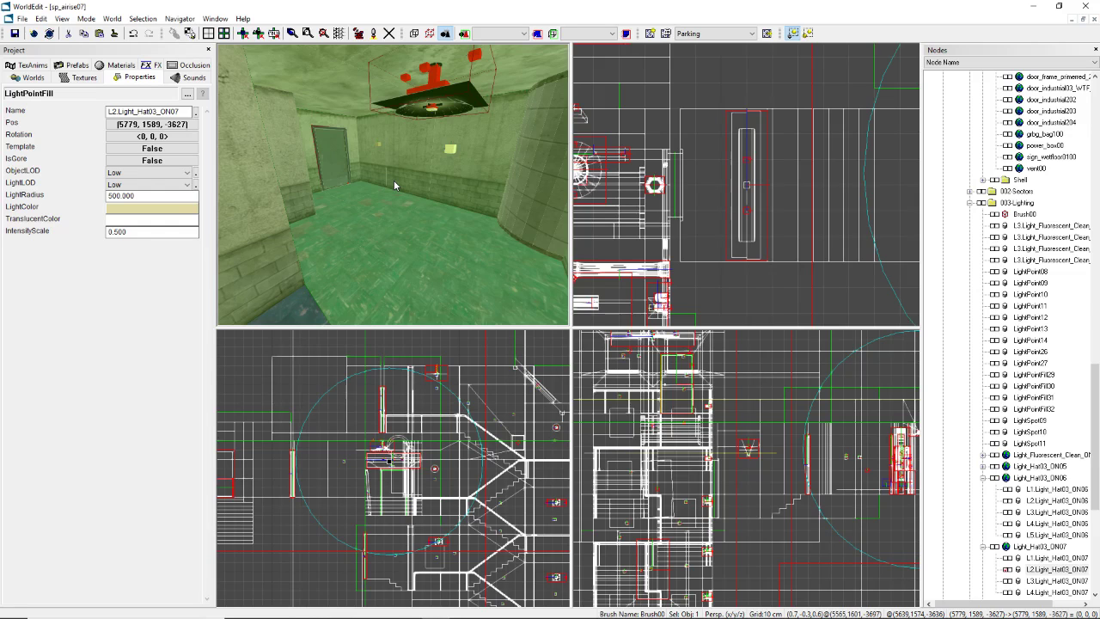
Step: Switch to Photoshop, close the Untitled-1 screenshot without saving, and compare the light_sconce_ind_C.dds and light_fluorescent_rectceiling_C.dds textures
left_click(378, 610)
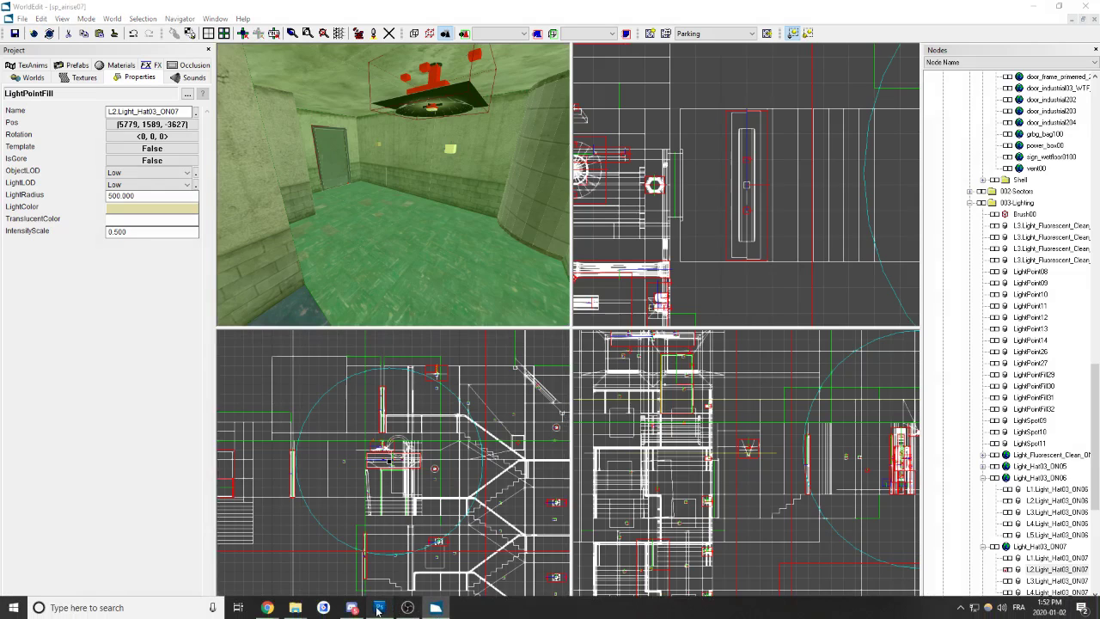
left_click(378, 609)
left_click(378, 609)
left_click(379, 608)
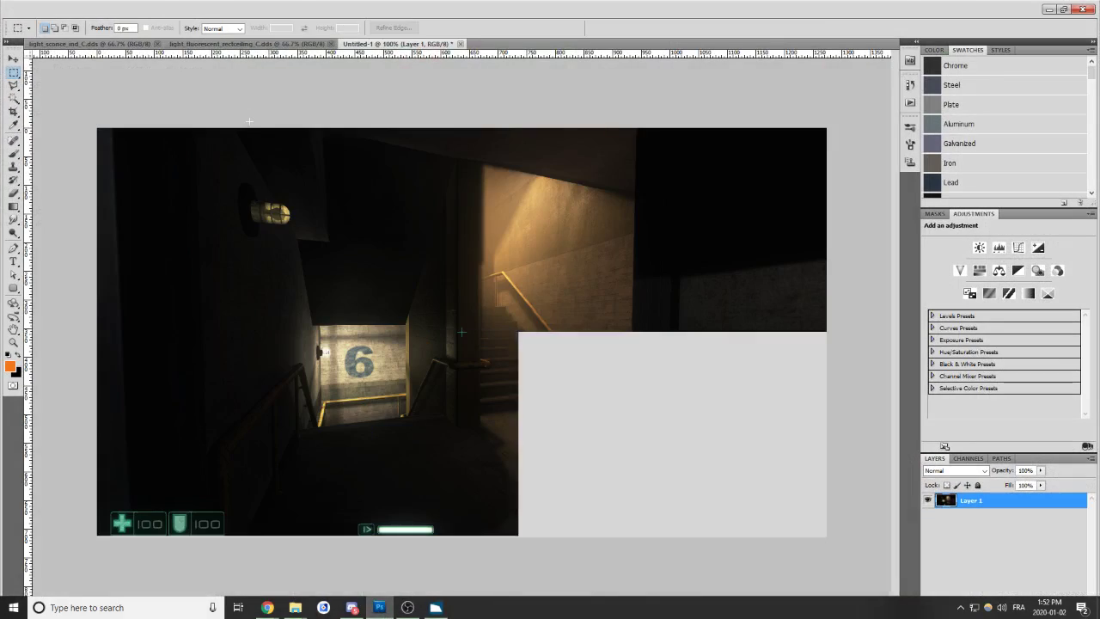
left_click(260, 45)
left_click(460, 44)
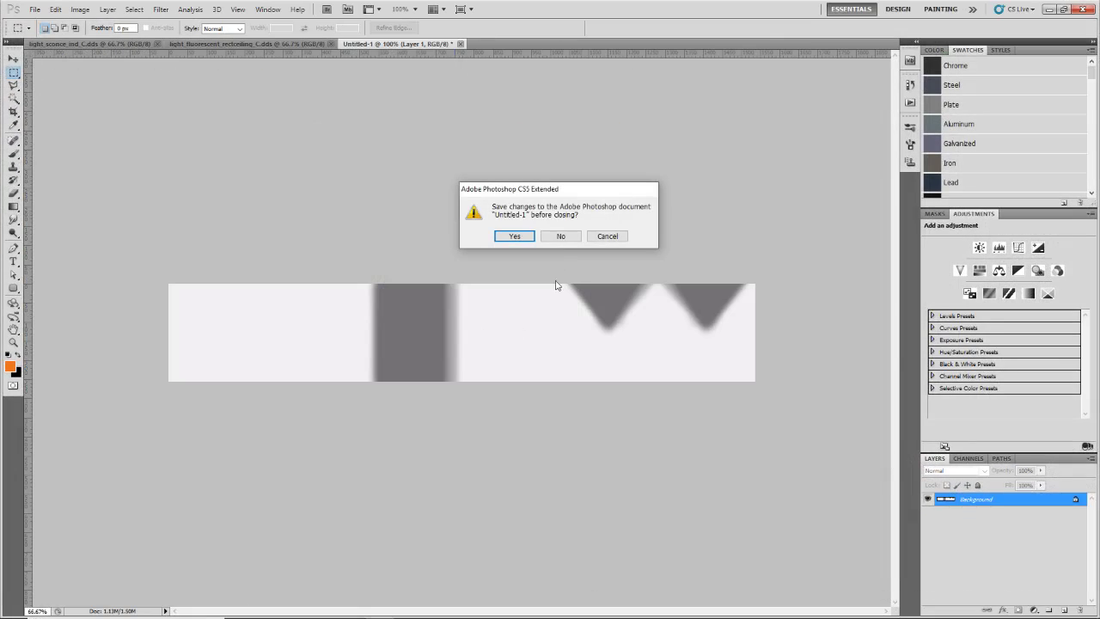
left_click(559, 236)
left_click(127, 49)
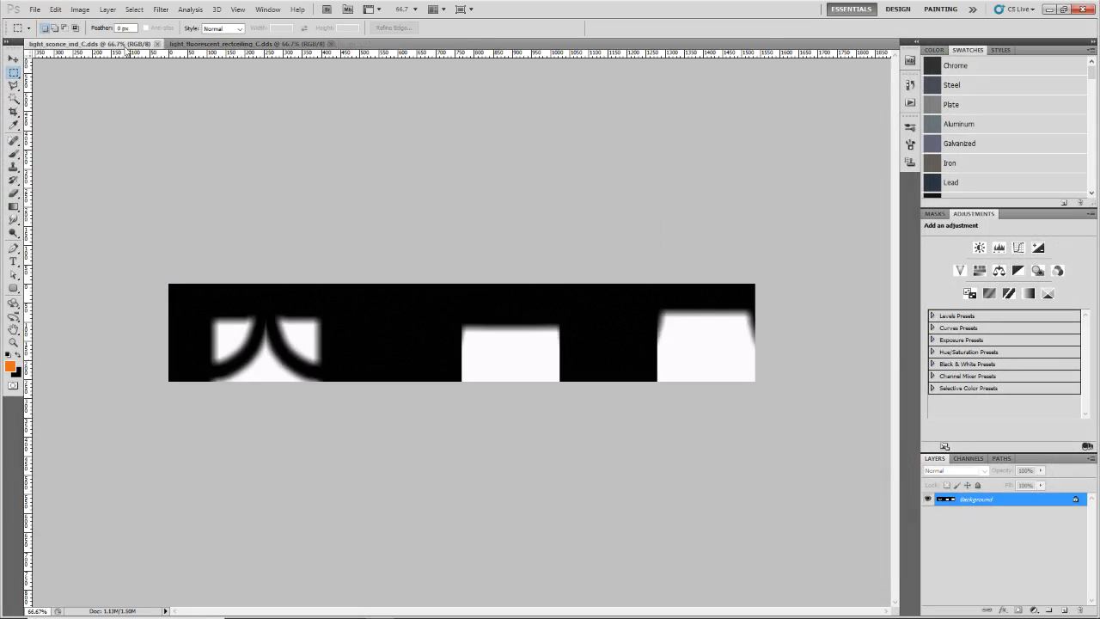
left_click(217, 45)
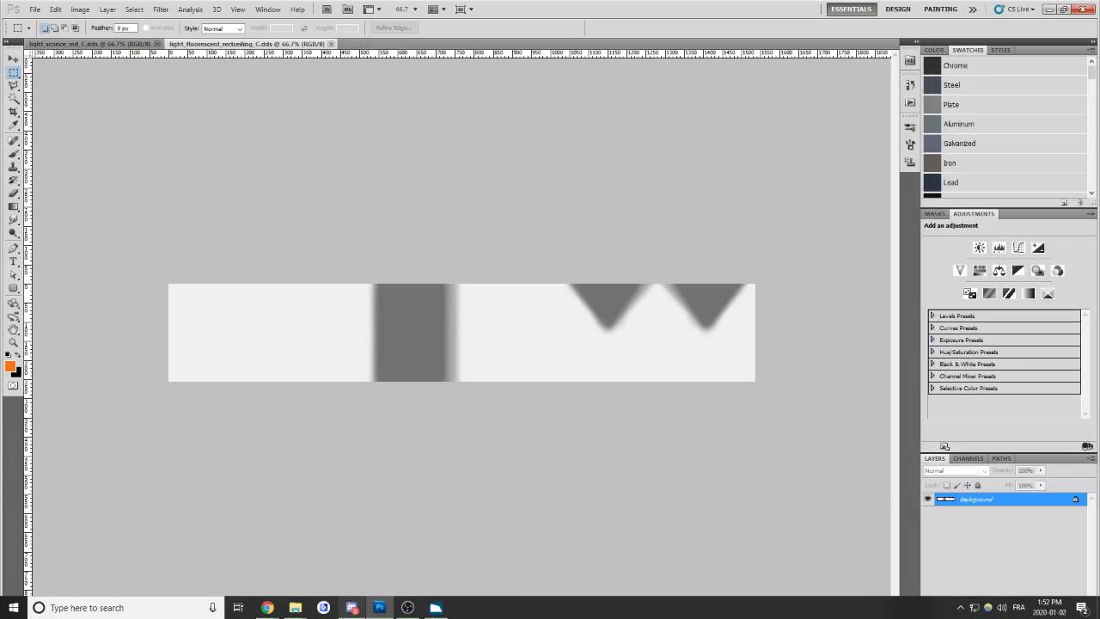
Step: Launch 3ds max 7, minimize the other windows, and dismiss the duplicate plug-in and DLL loading warnings
left_click(167, 605)
type("3ds")
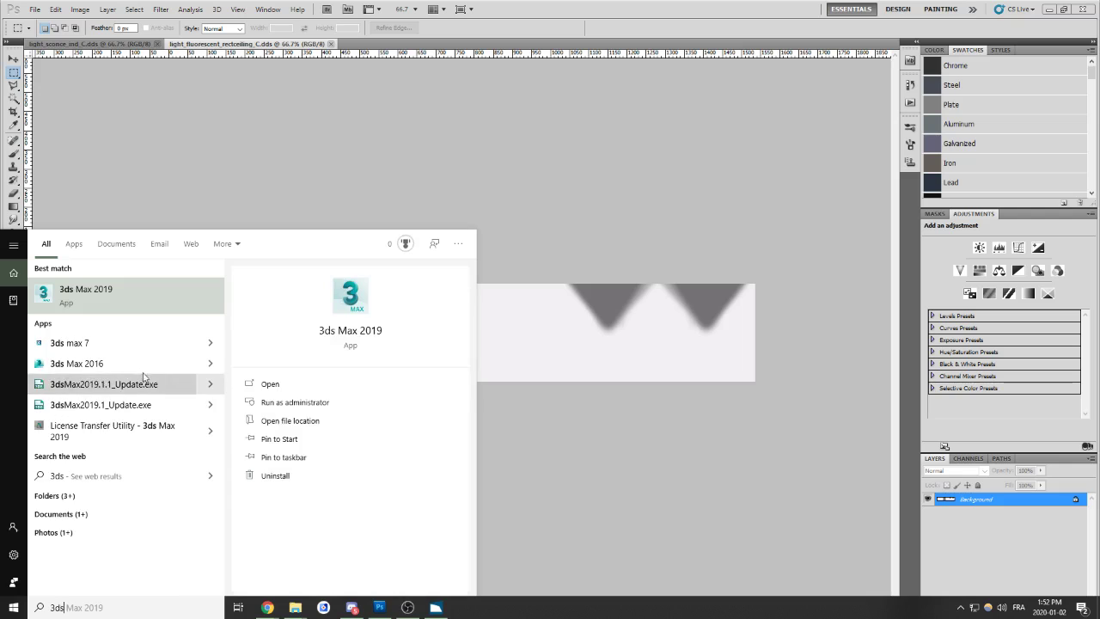
left_click(110, 344)
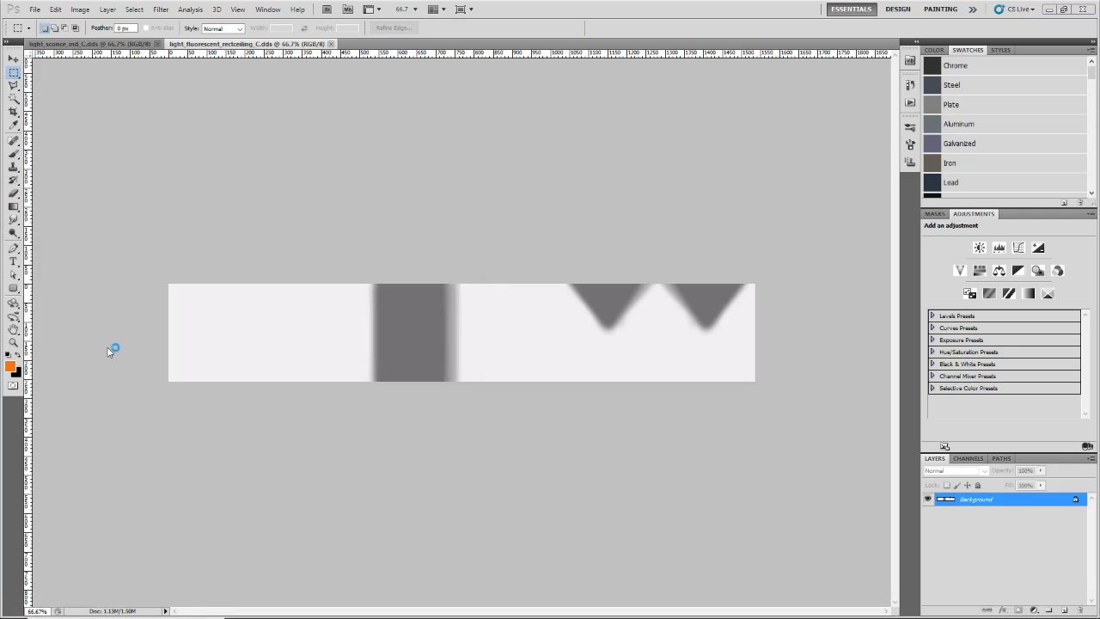
left_click(168, 608)
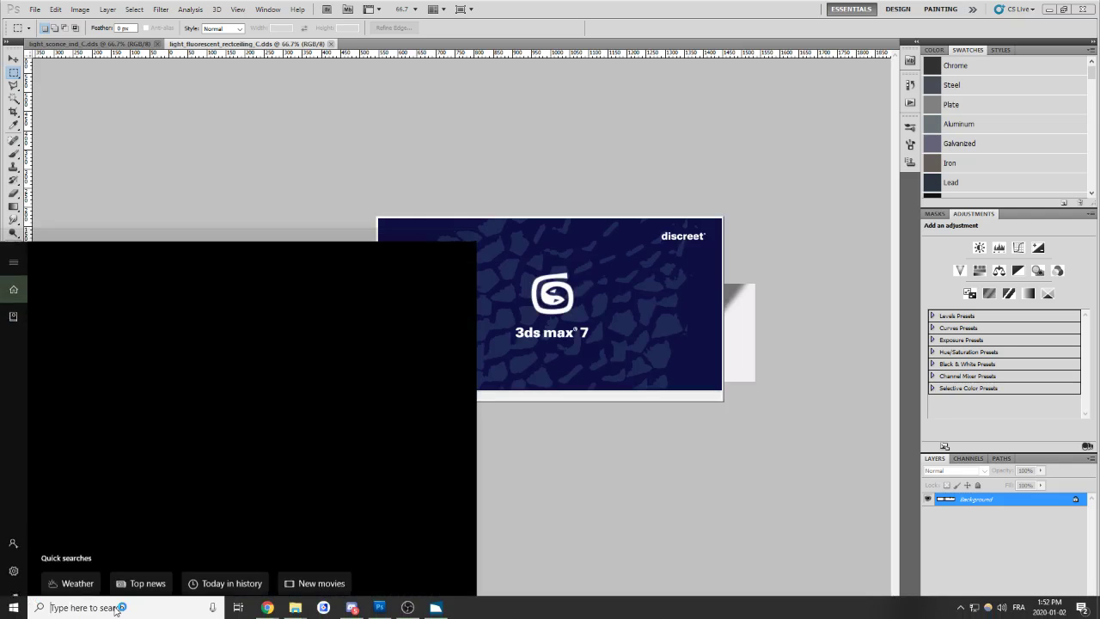
left_click(633, 4)
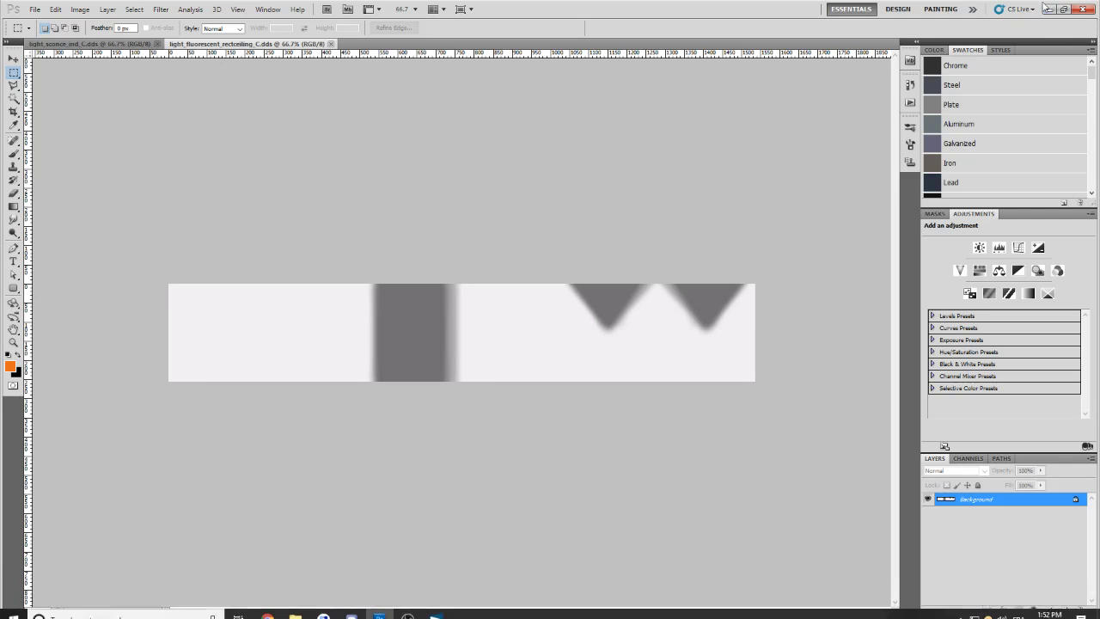
left_click(1050, 8)
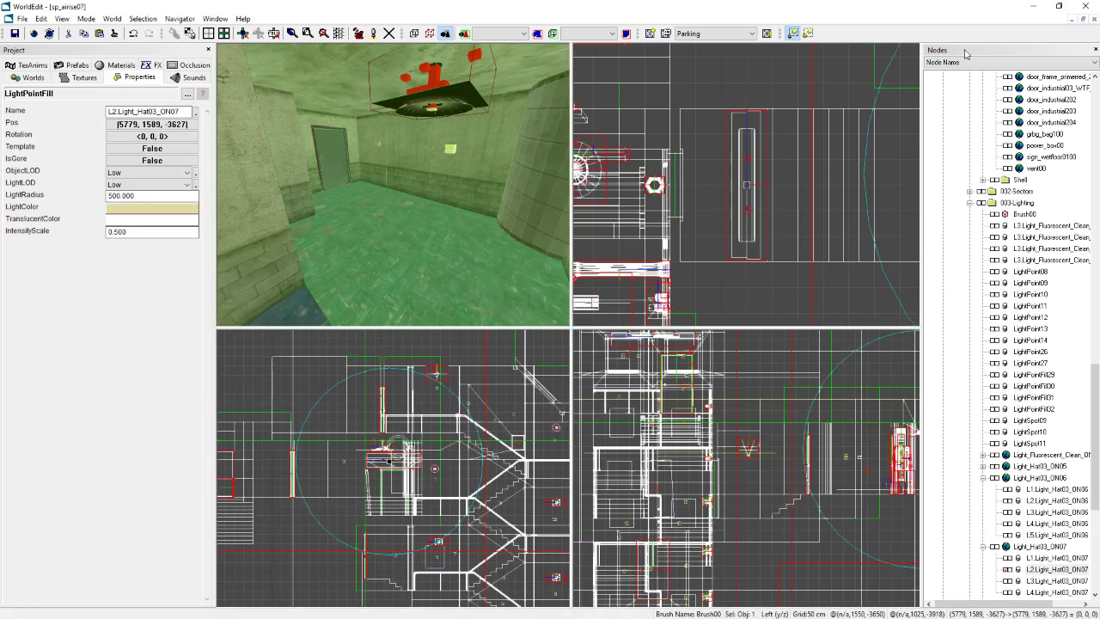
left_click(1040, 5)
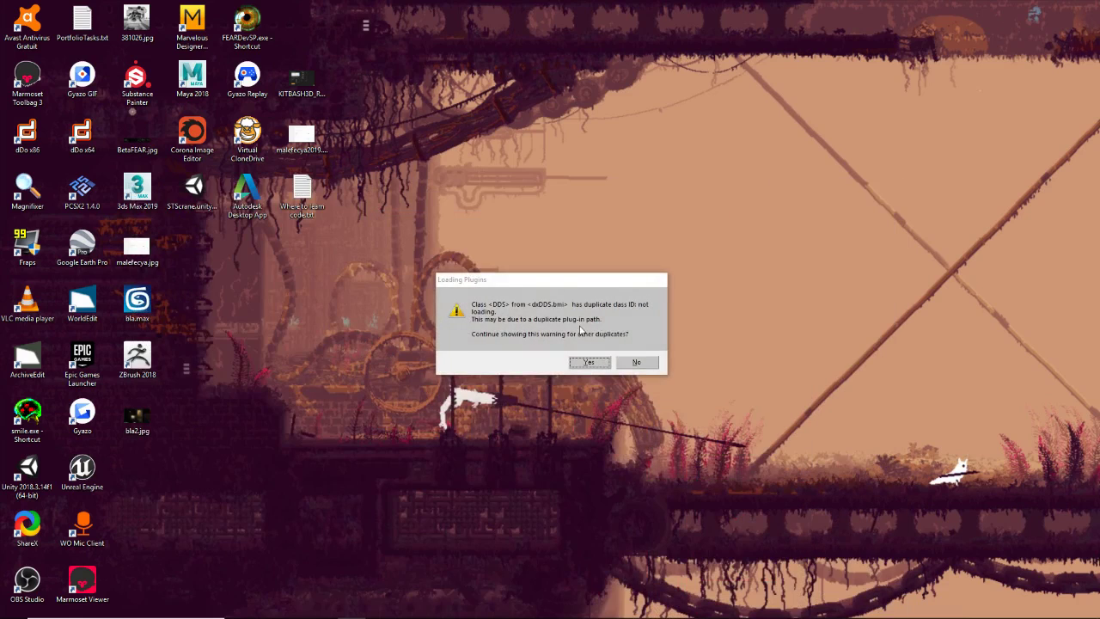
left_click(636, 365)
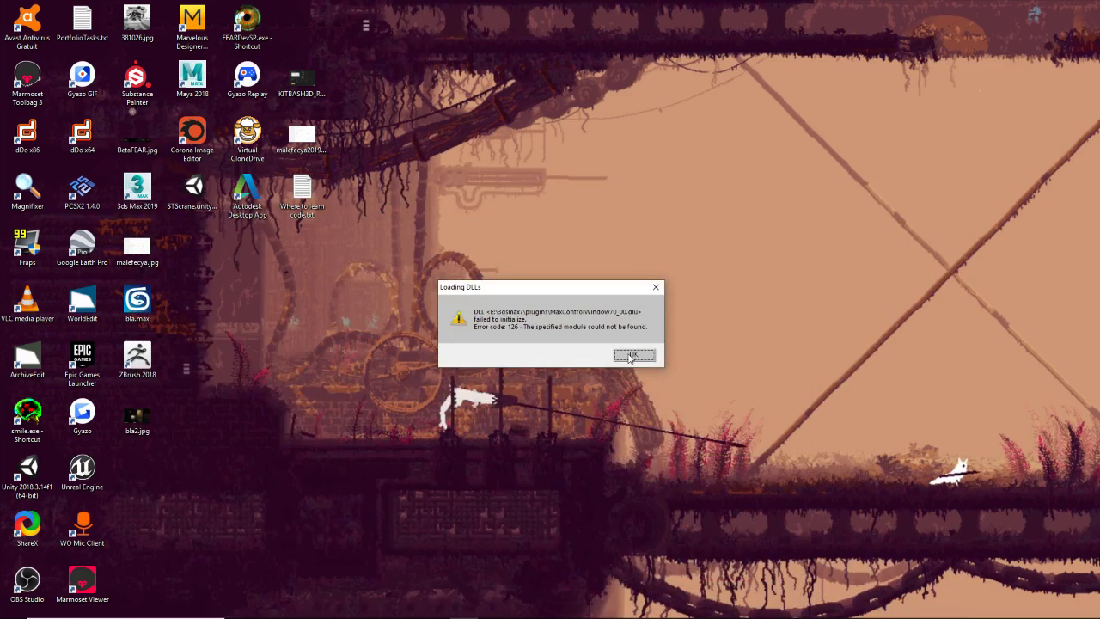
left_click(630, 355)
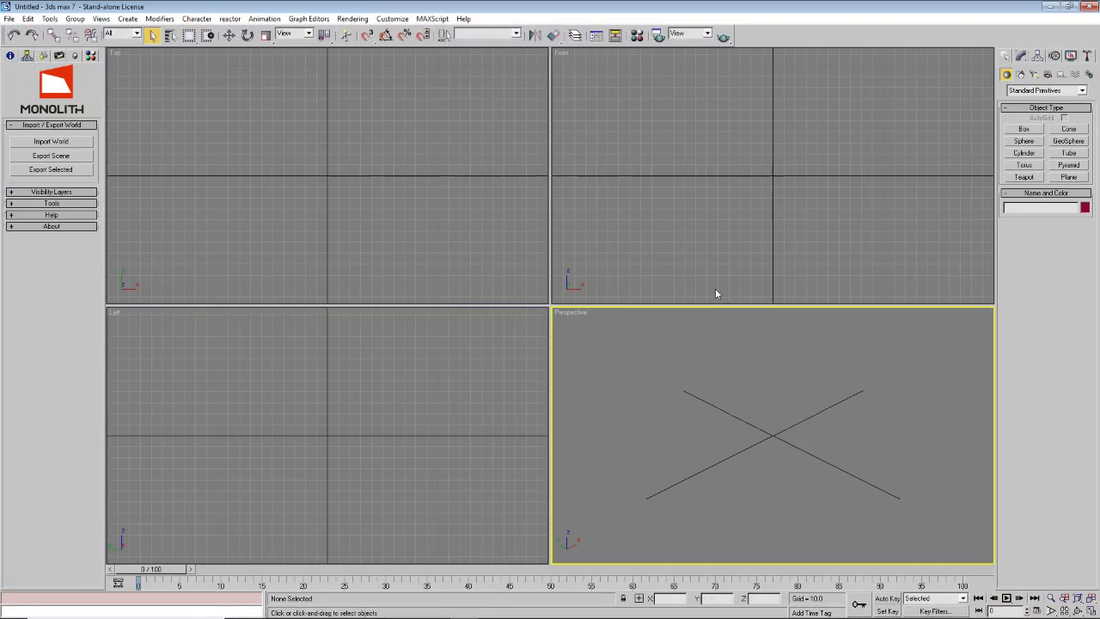
Step: Start loading a new plug-in from the Plug-in Manager and look in C:\Program Files (x86)
left_click(392, 18)
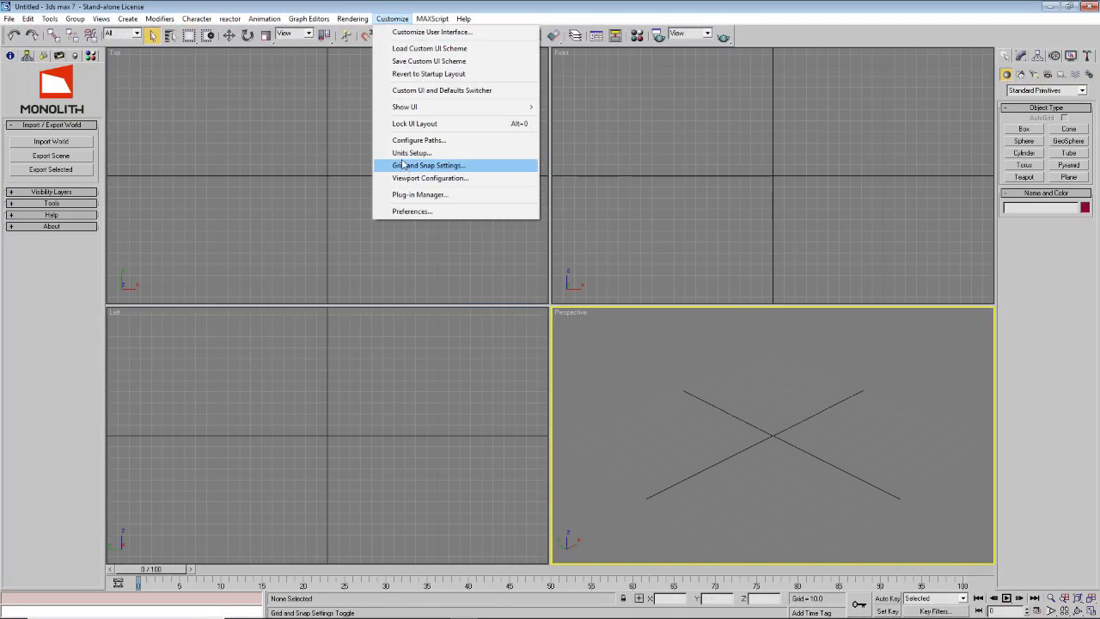
left_click(420, 195)
right_click(508, 276)
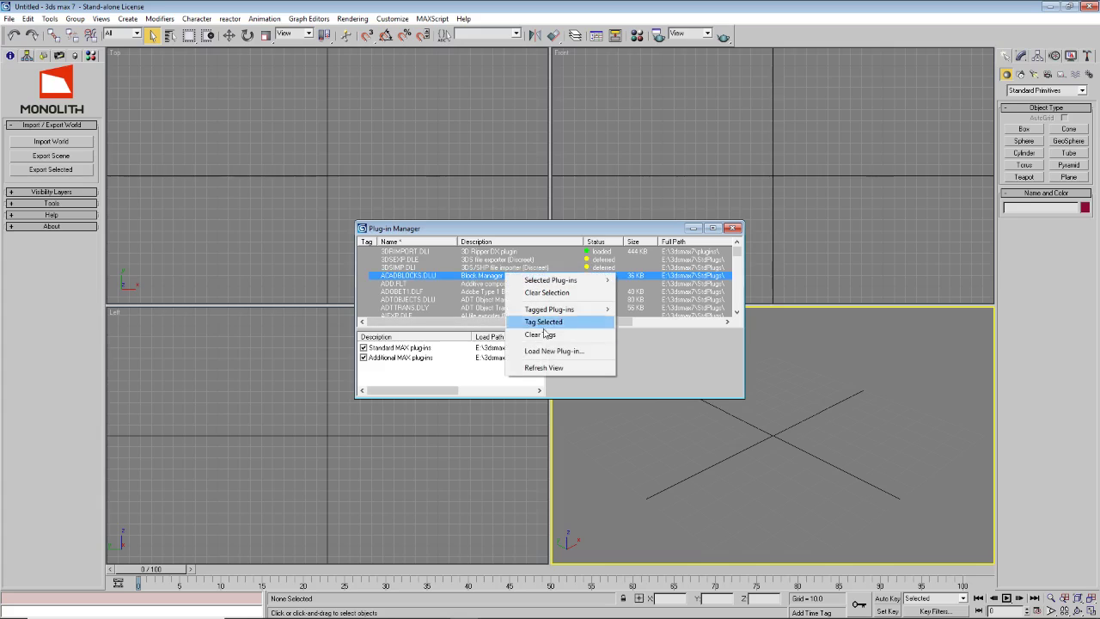
left_click(550, 351)
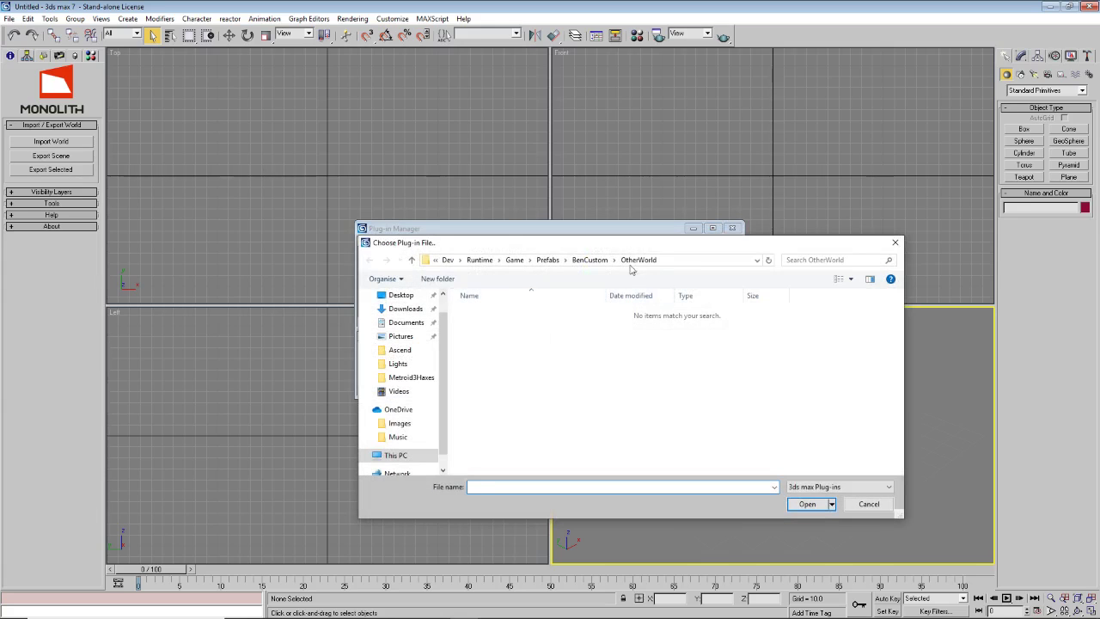
scroll(404, 387, "down", 1)
left_click(397, 442)
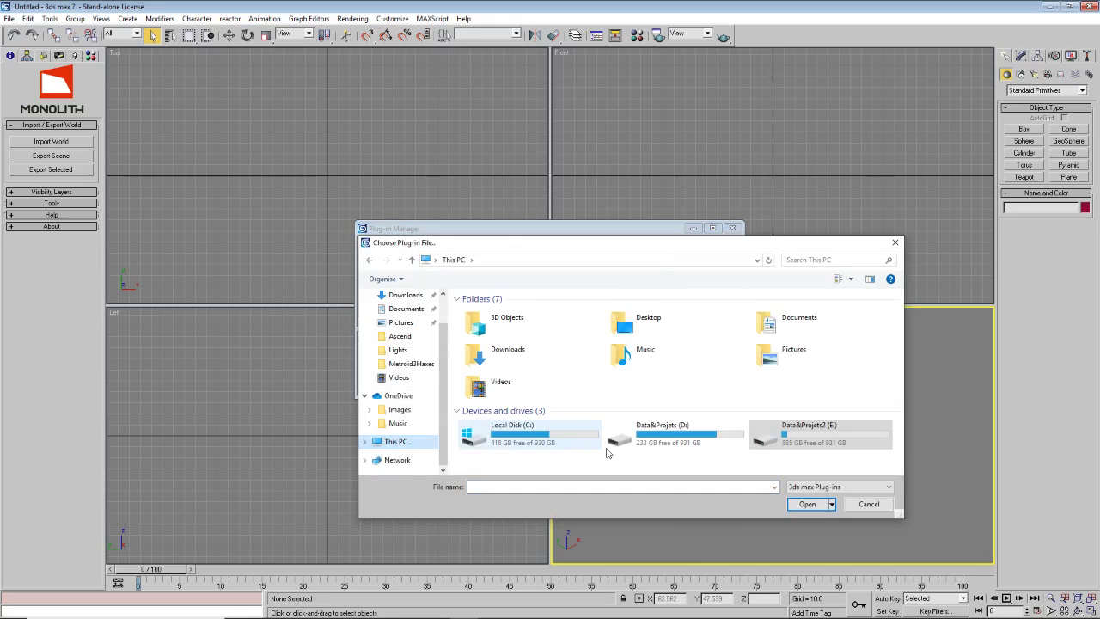
double_click(551, 430)
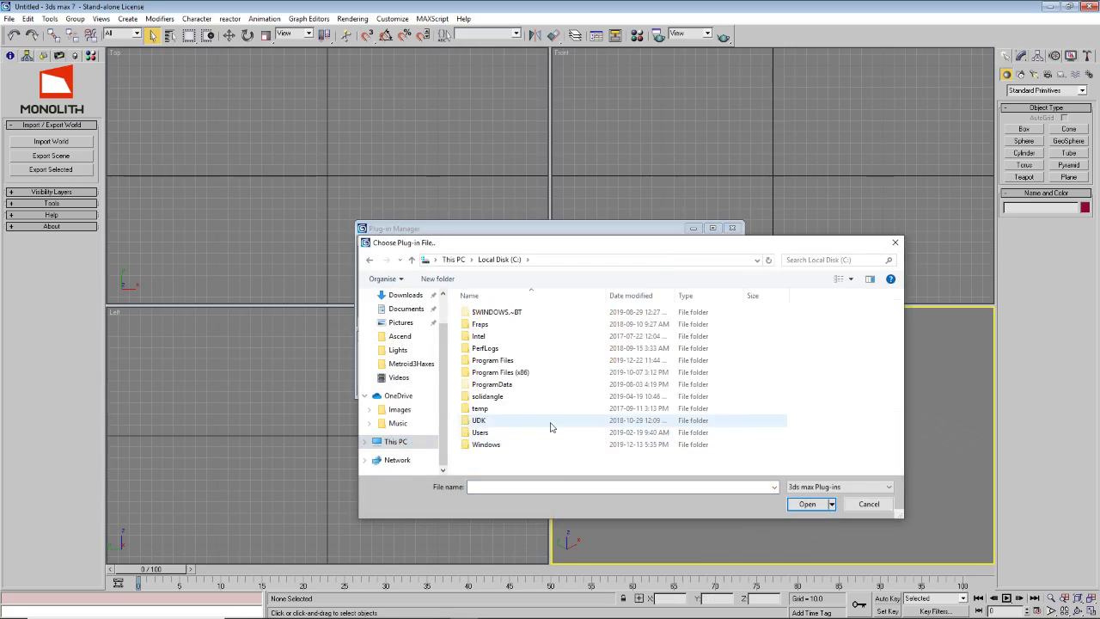
double_click(502, 373)
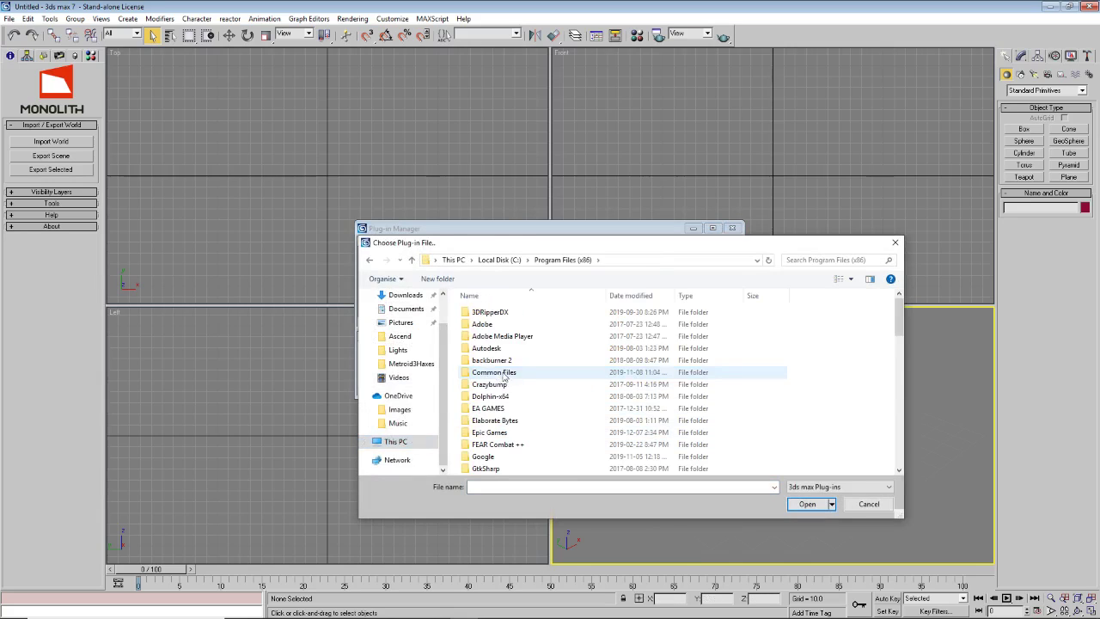
Step: Browse to E:\3dsmax7\plugins, look through its plug-in files and close the file chooser
left_click(397, 442)
double_click(799, 431)
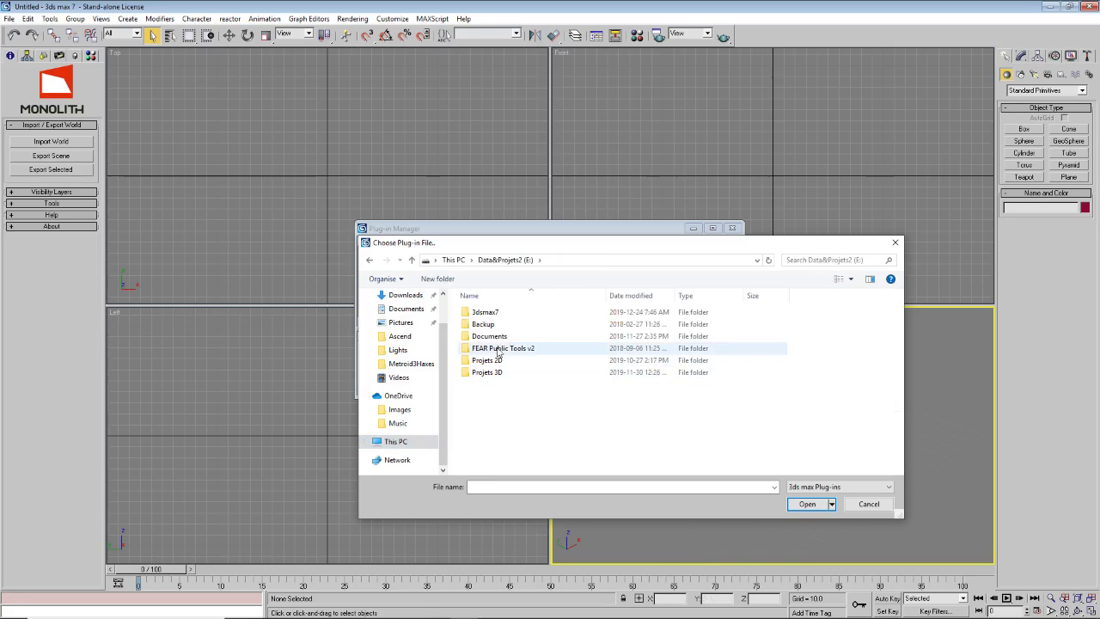
double_click(486, 314)
scroll(521, 423, "down", 1)
scroll(519, 425, "down", 1)
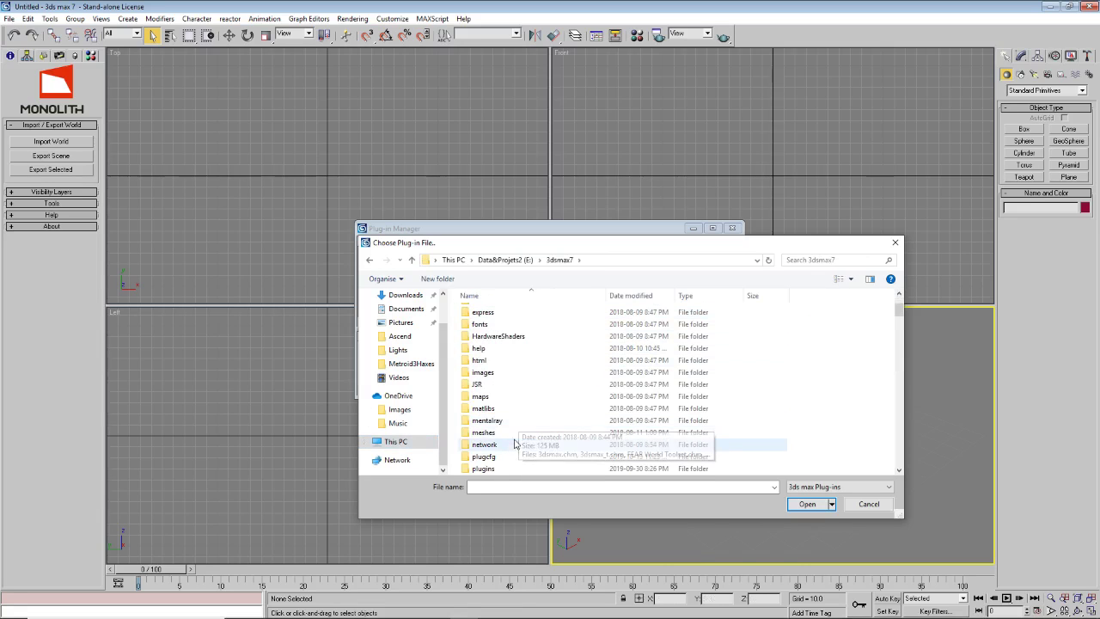
scroll(510, 435, "up", 1)
scroll(508, 432, "down", 4)
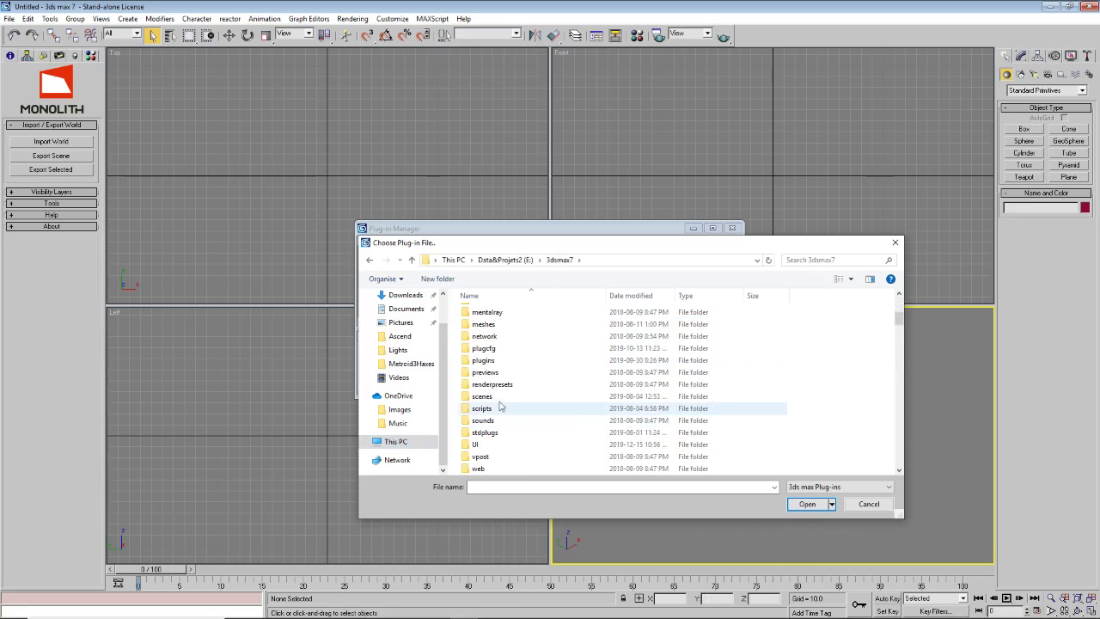
double_click(502, 360)
scroll(531, 402, "down", 10)
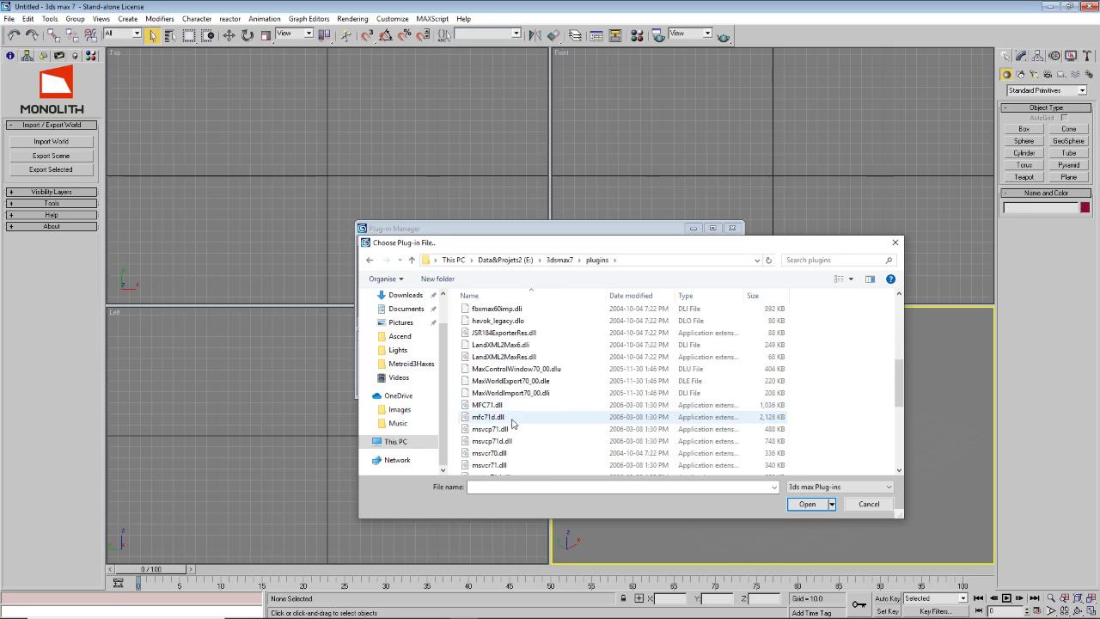
key("Escape")
Step: Load MaxWorldImport70_00.dli from E:\3dsmax7\plugins through the Plug-in Manager, and repeat the load once
right_click(497, 292)
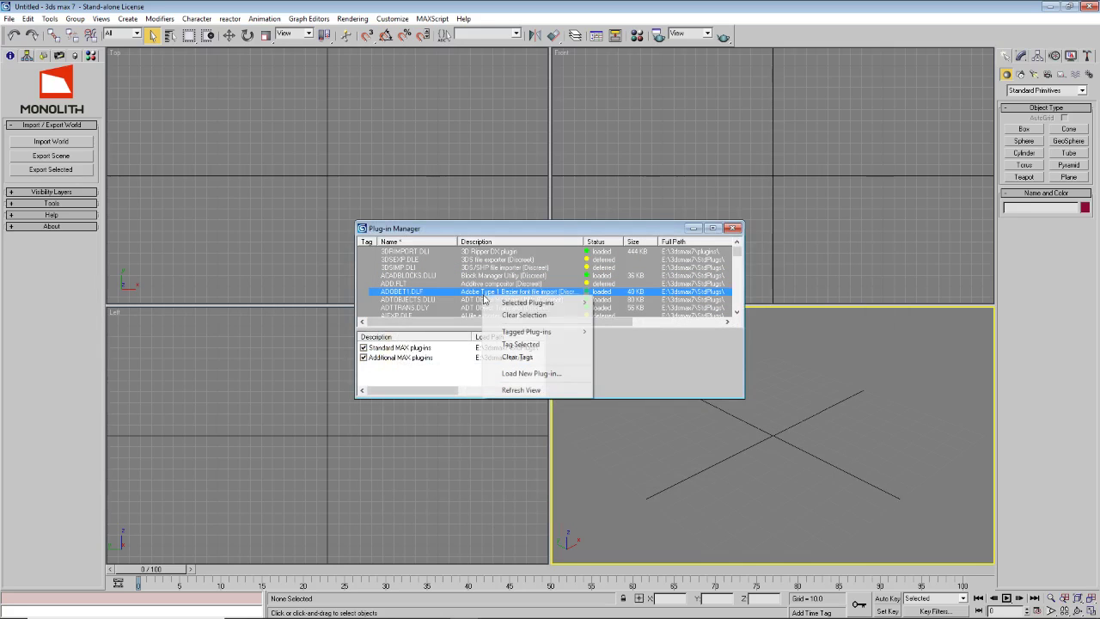
left_click(528, 373)
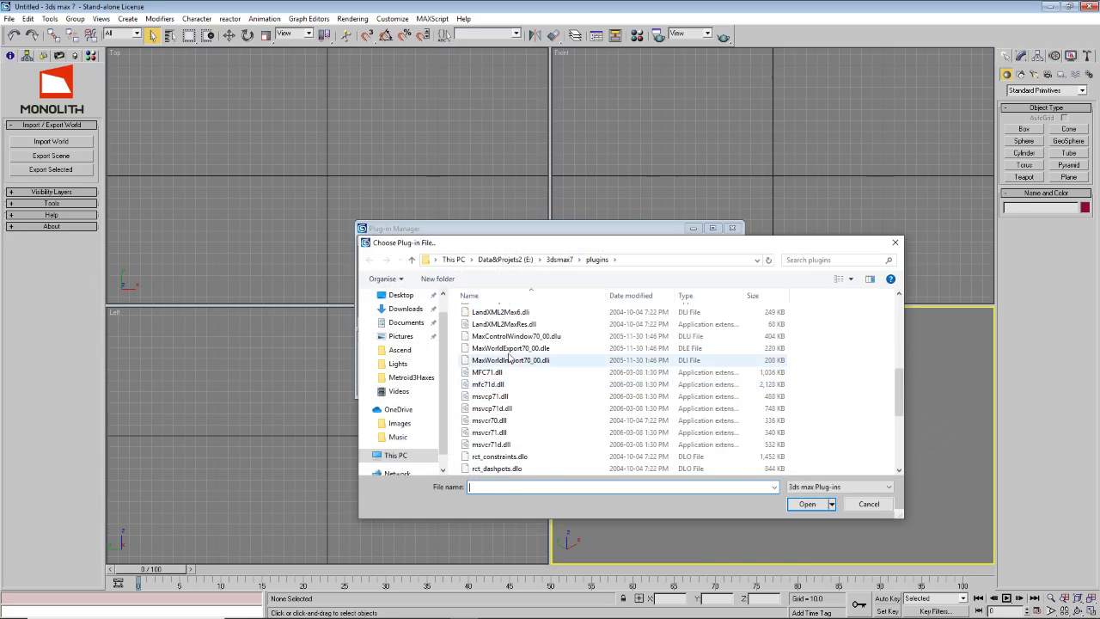
double_click(511, 360)
right_click(489, 307)
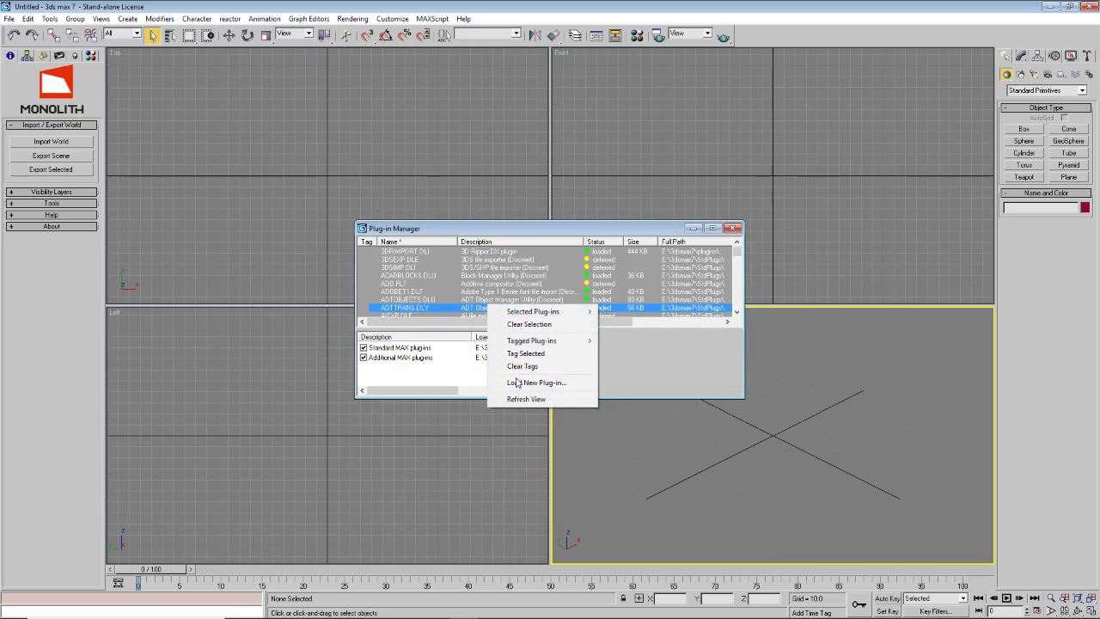
left_click(529, 383)
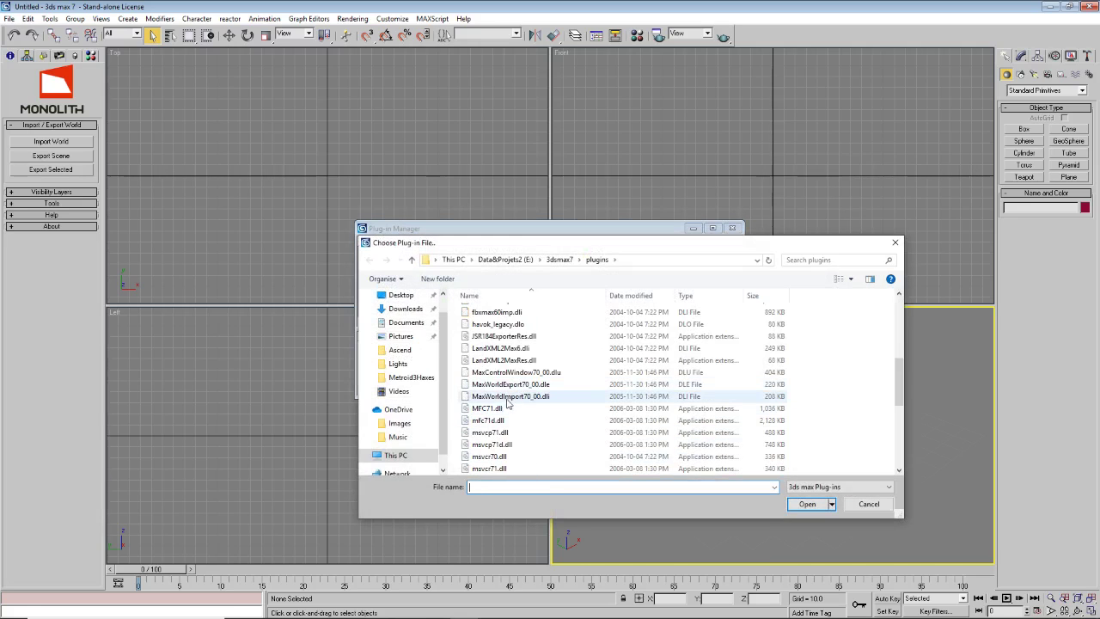
double_click(516, 396)
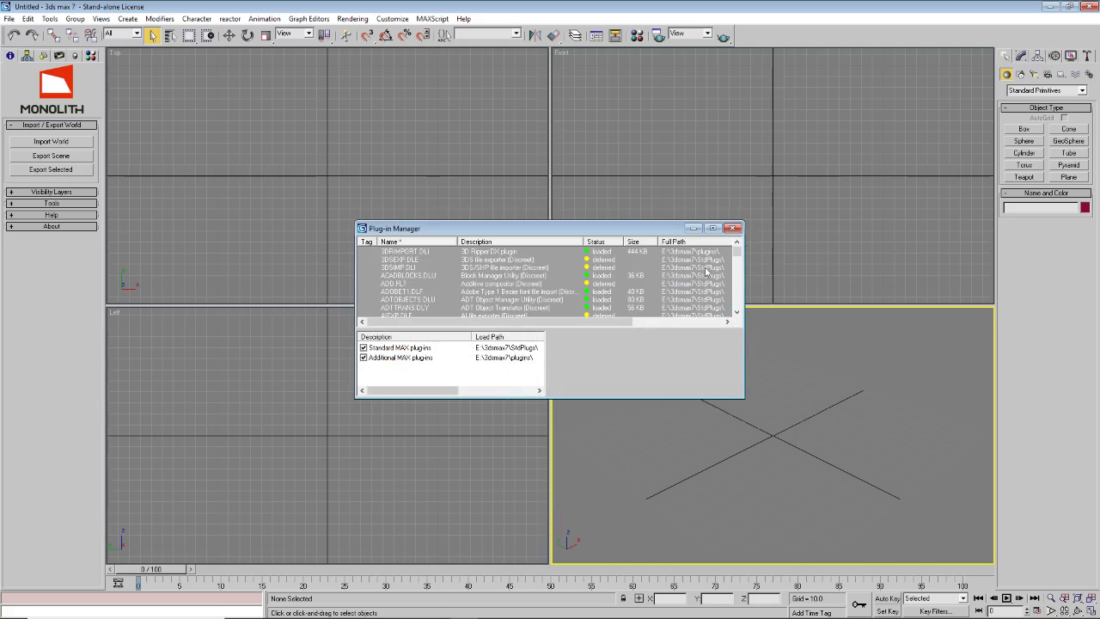
middle_click_drag(729, 468, 713, 465)
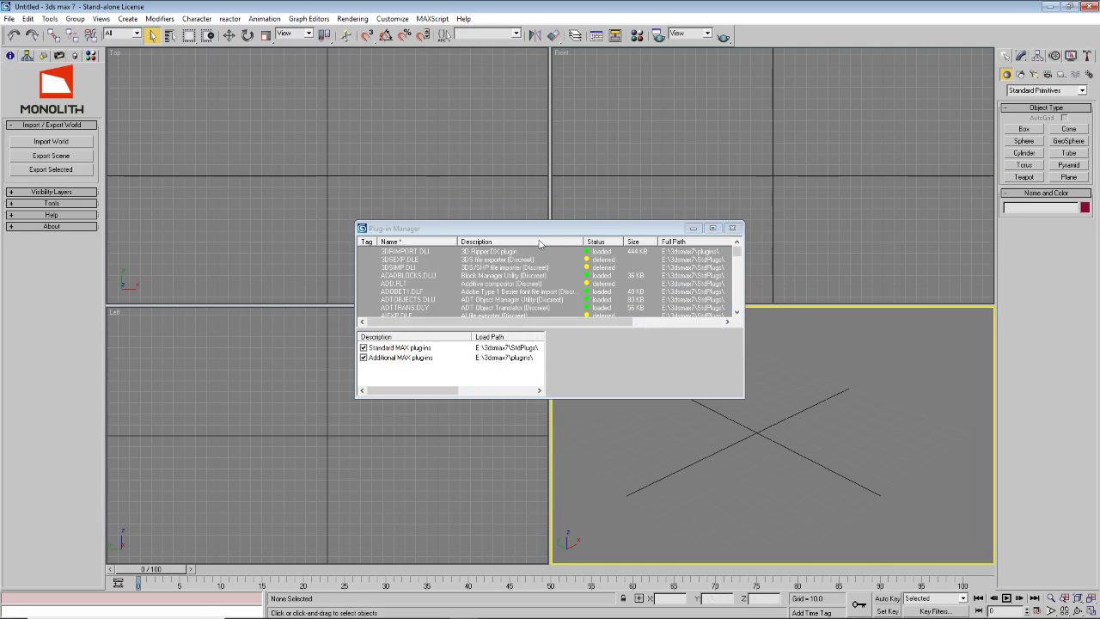
left_click_drag(538, 229, 541, 250)
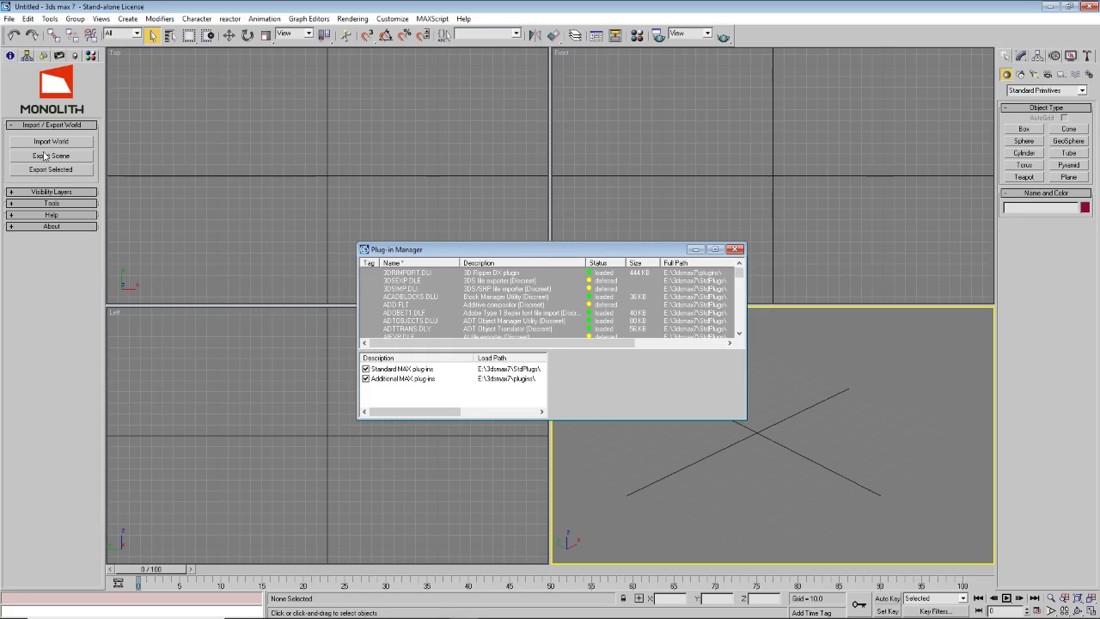
middle_click_drag(681, 496, 671, 491)
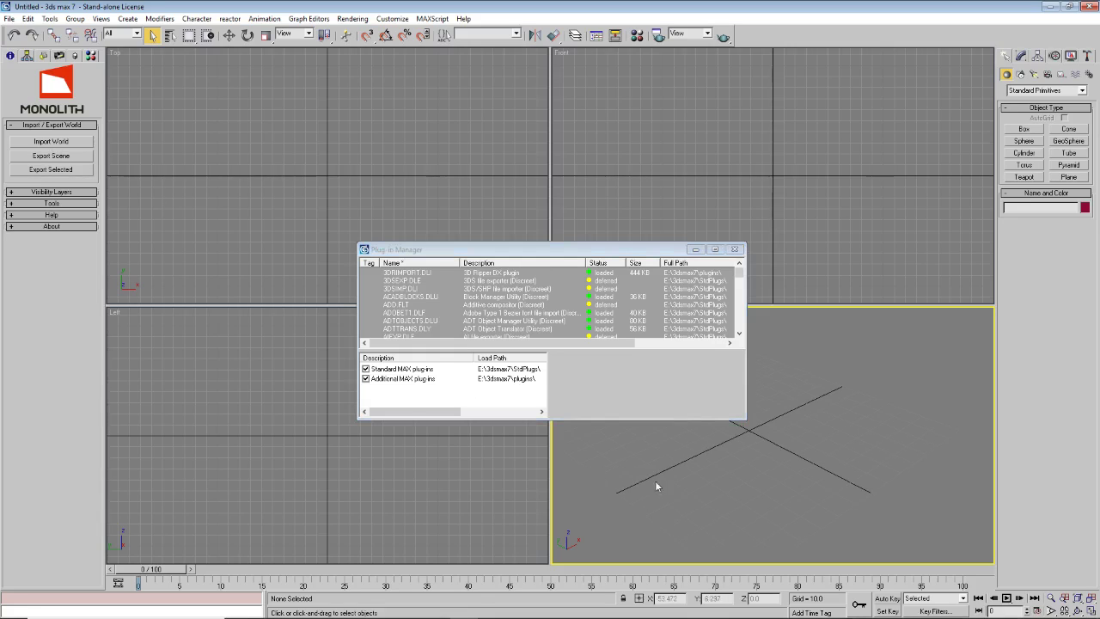
Step: Search Windows for 3ds and launch 3ds Max 2019
mouse_move(414, 616)
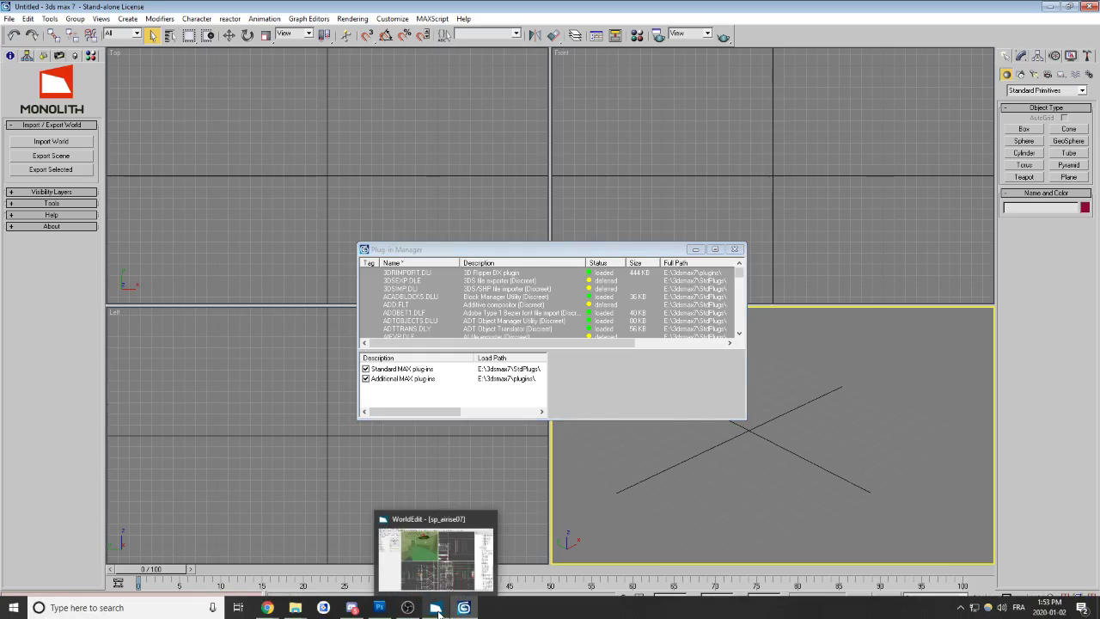
left_click(120, 608)
type("3ds")
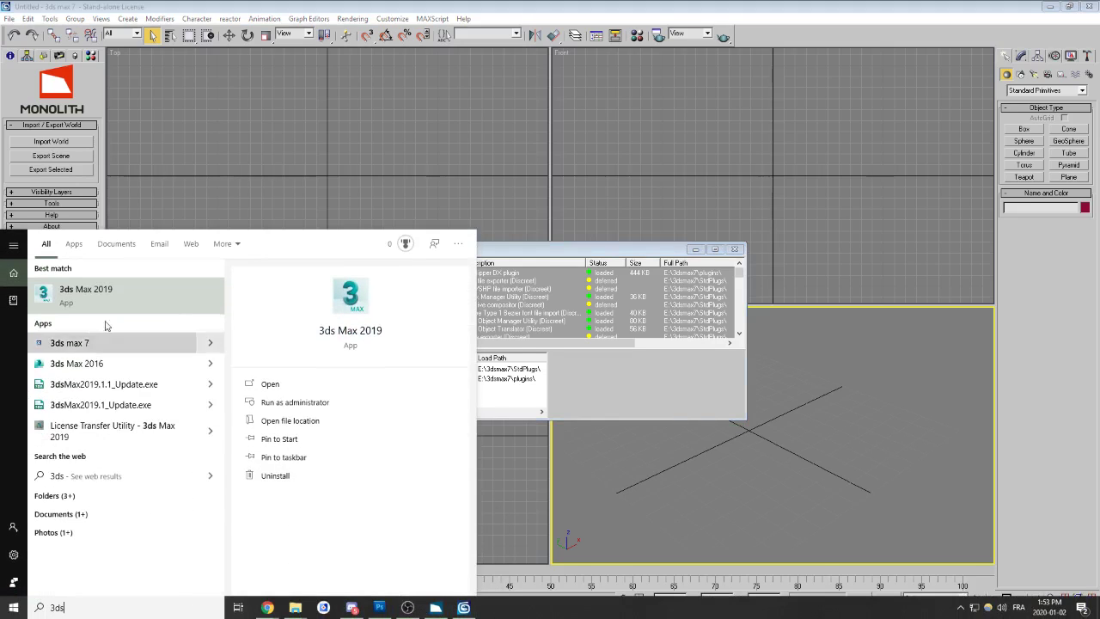
left_click(100, 297)
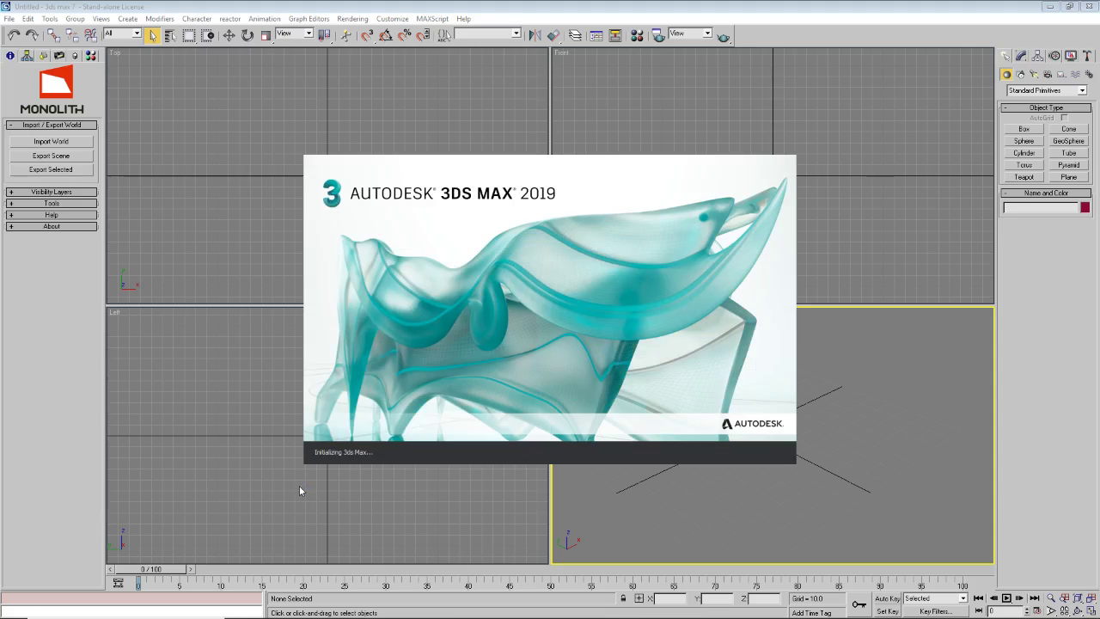
Step: Switch to sp_airise07 in WorldEdit and inspect the fill light L3.Light_Hat03_ON04 and the fluorescent fixture's light cube in the green corridor
left_click(163, 610)
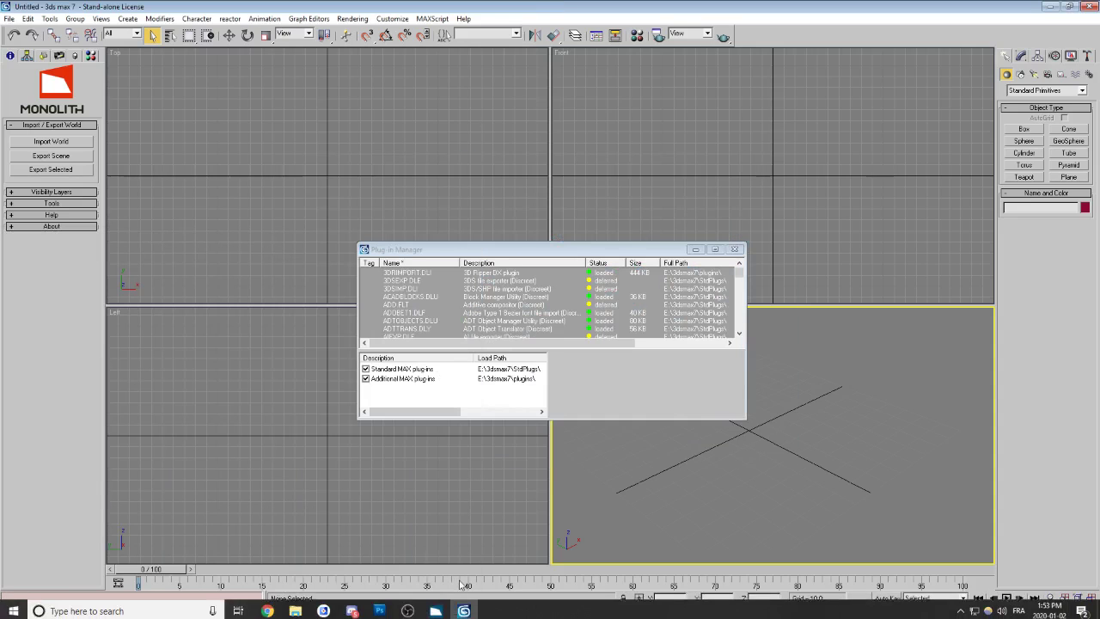
left_click(439, 610)
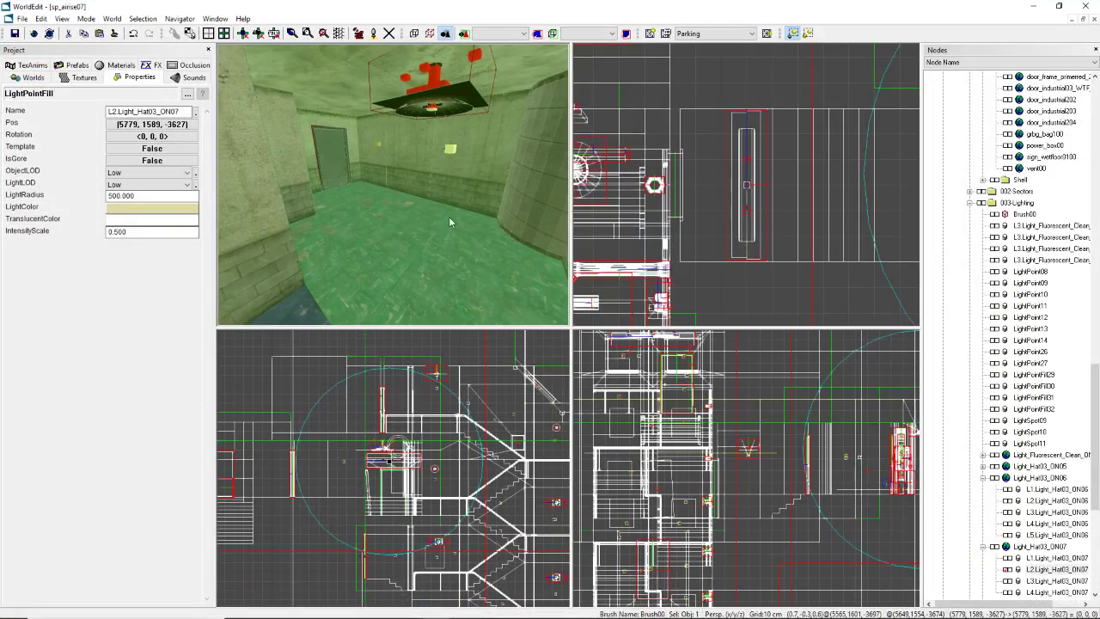
right_click_drag(393, 184, 397, 206)
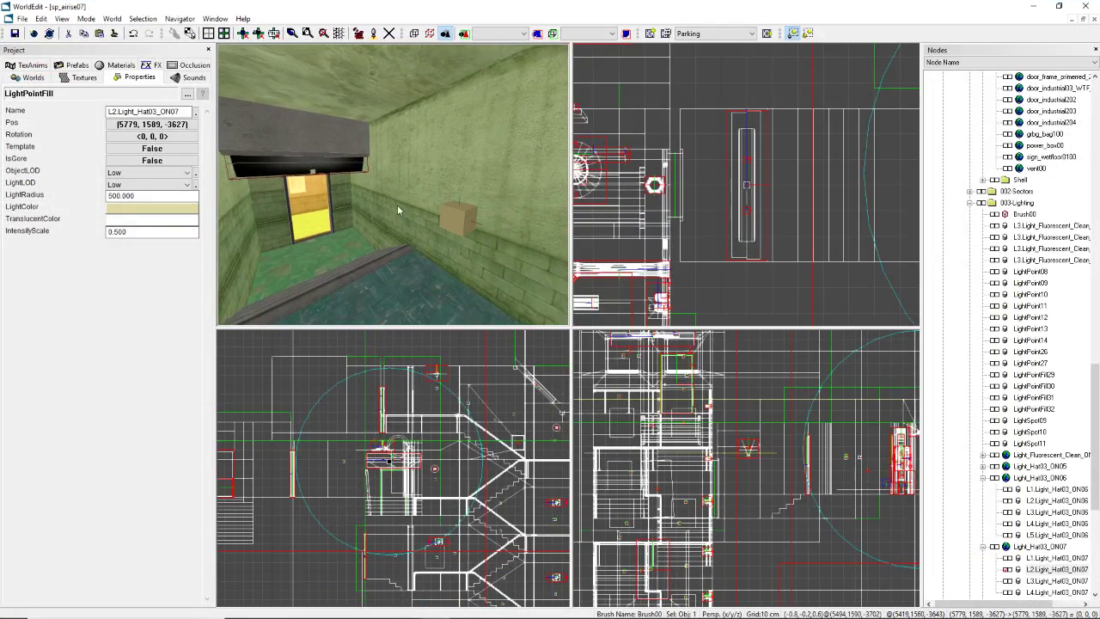
left_click(457, 221)
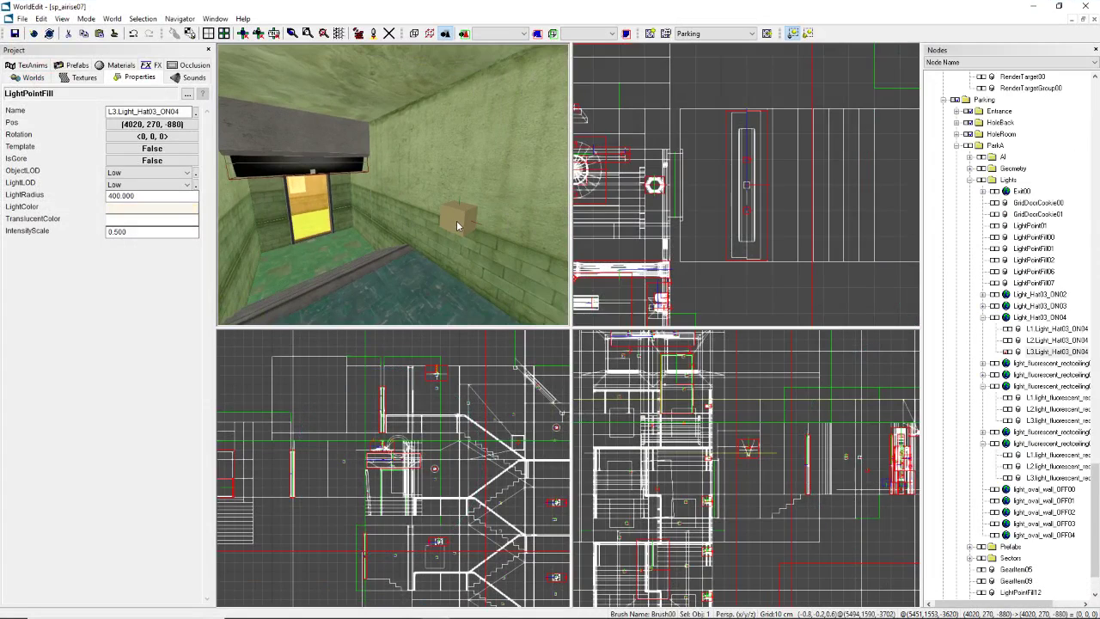
right_click_drag(456, 221, 421, 236)
left_click(377, 149)
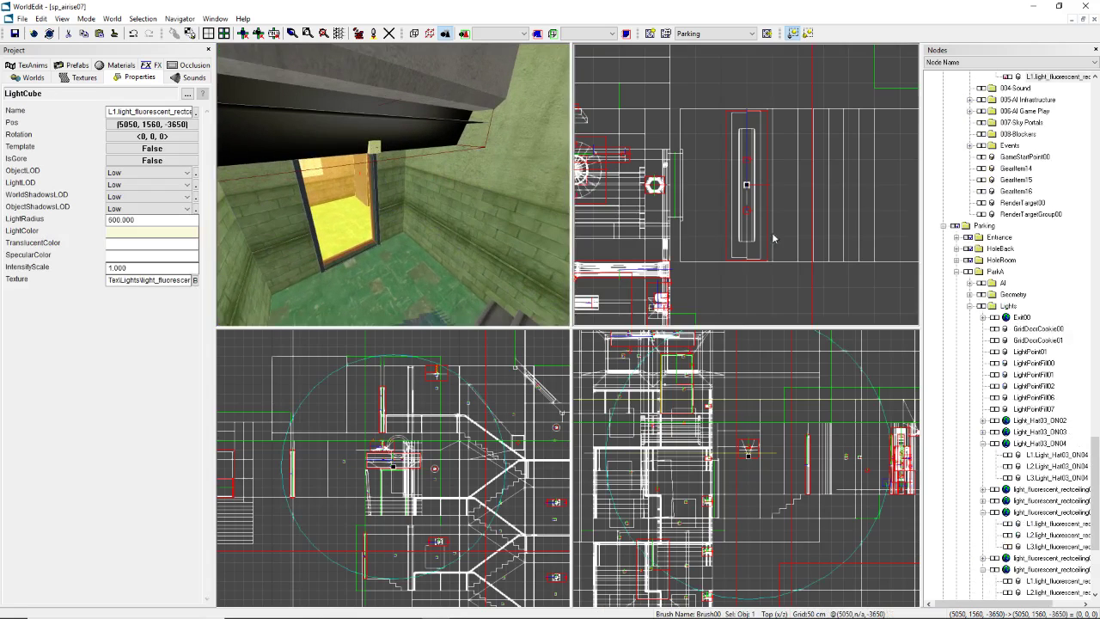
Step: Move the marker to the selected fluorescent light cube and frame the fixture closely in the orthographic views
scroll(775, 237, "down", 3)
scroll(778, 230, "up", 3)
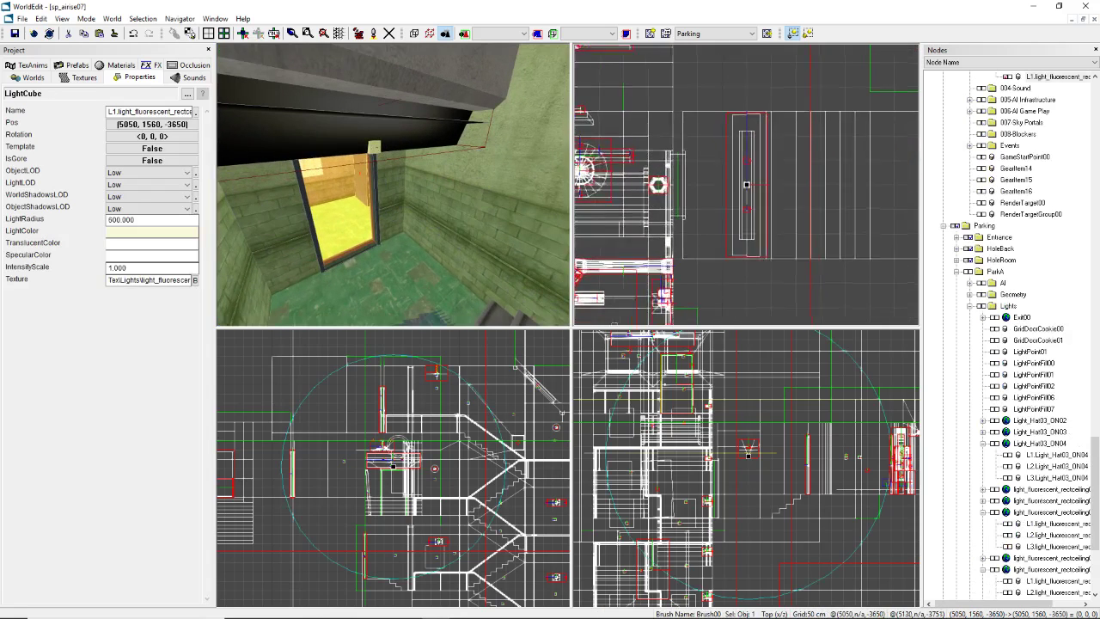
left_click(244, 35)
scroll(808, 194, "up", 2)
right_click_drag(815, 193, 751, 184)
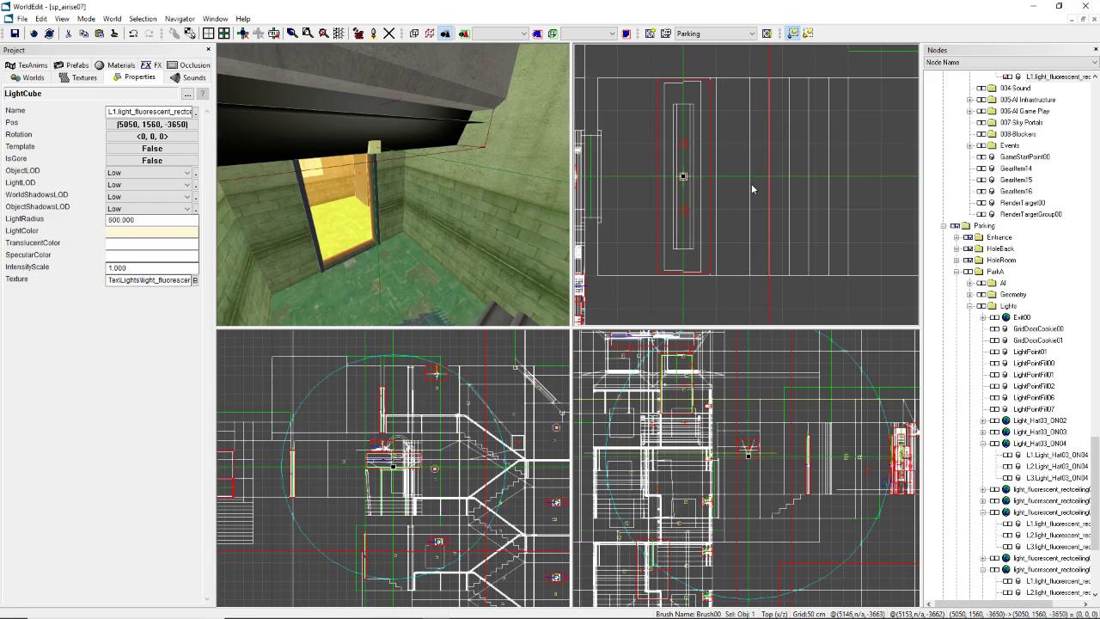
scroll(413, 460, "up", 5)
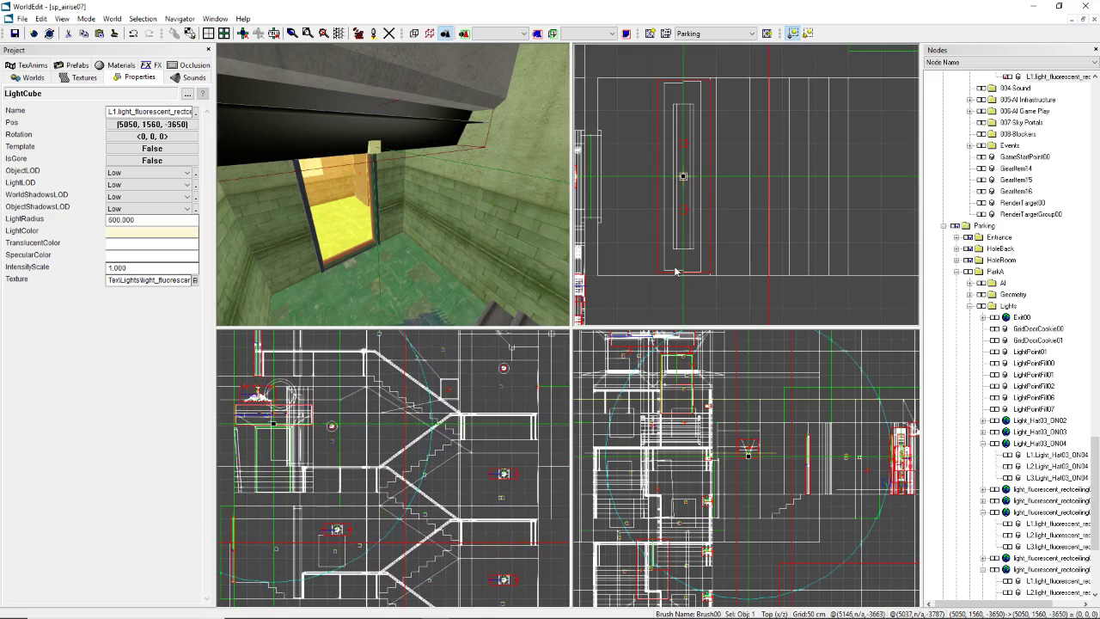
scroll(750, 447, "up", 3)
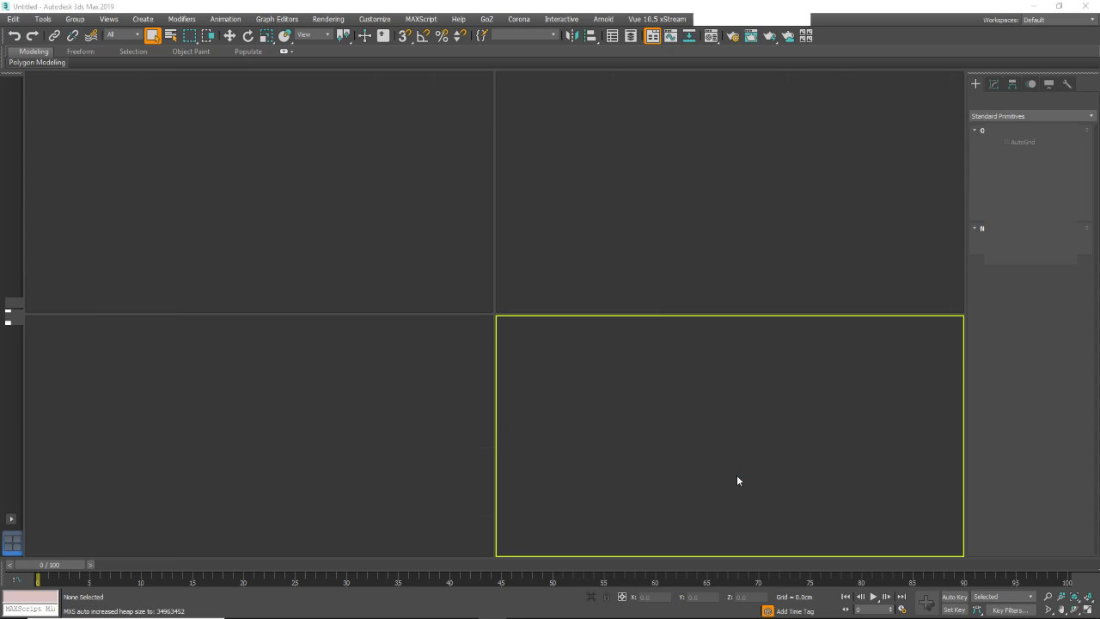
Step: Return from 3ds Max 2019 to WorldEdit and place the marker directly below the V-shaped ceiling fixture, above the corridor floor
left_click(435, 609)
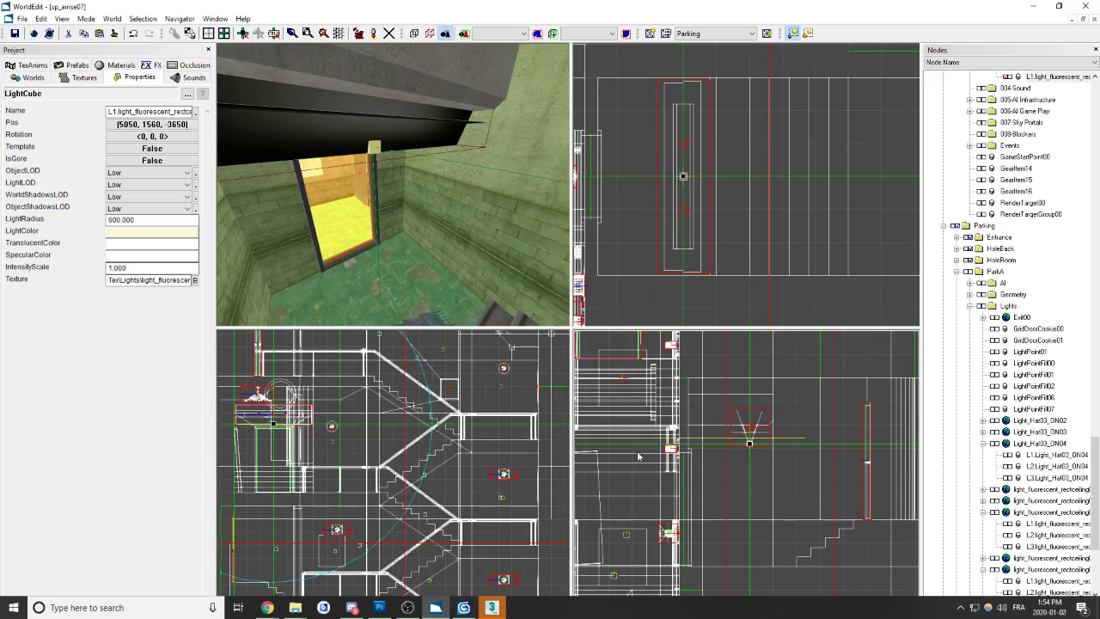
scroll(747, 482, "up", 3)
middle_click_drag(749, 524, 748, 473)
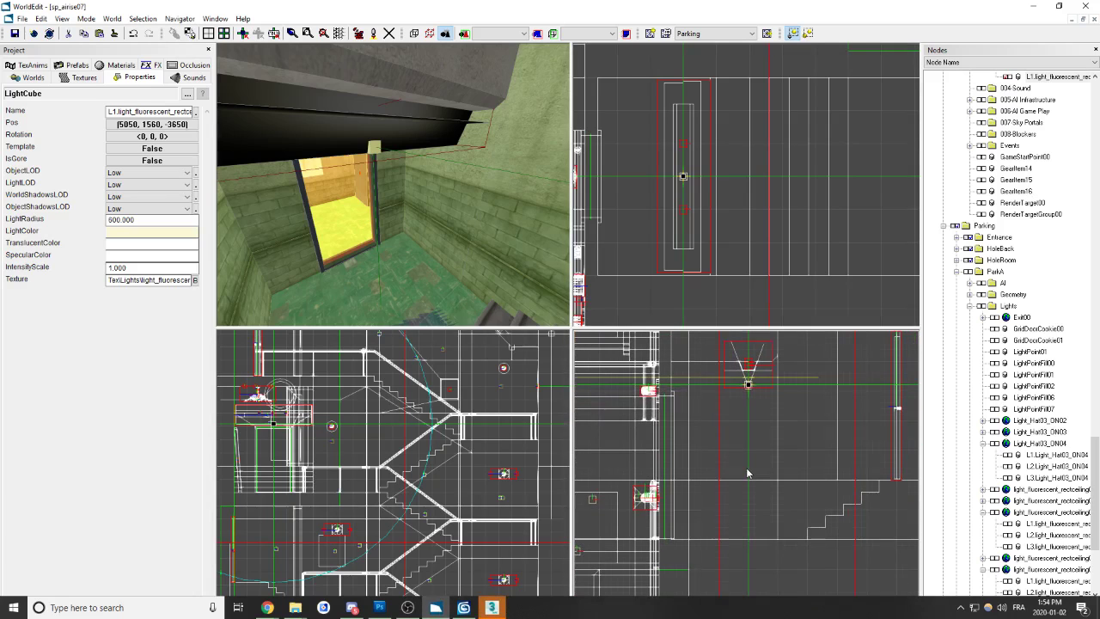
left_click(747, 451)
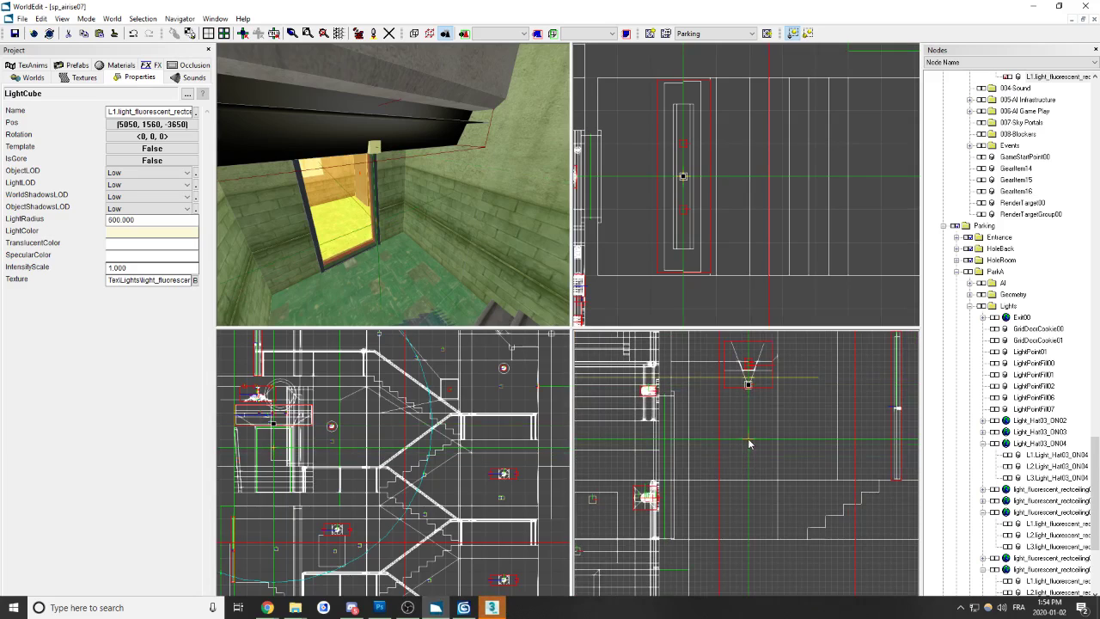
Step: Examine the fluorescent ceiling prefabs in ParkA's Lights folder and the fixture above the yellow-lit doorway
scroll(1036, 478, "down", 3)
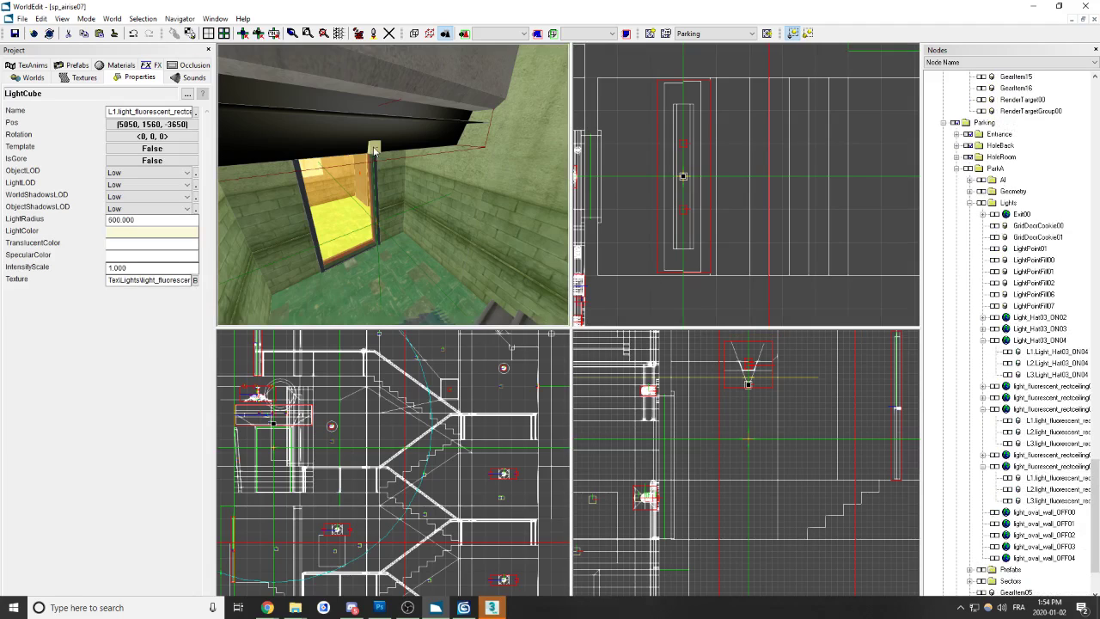
scroll(968, 496, "down", 2)
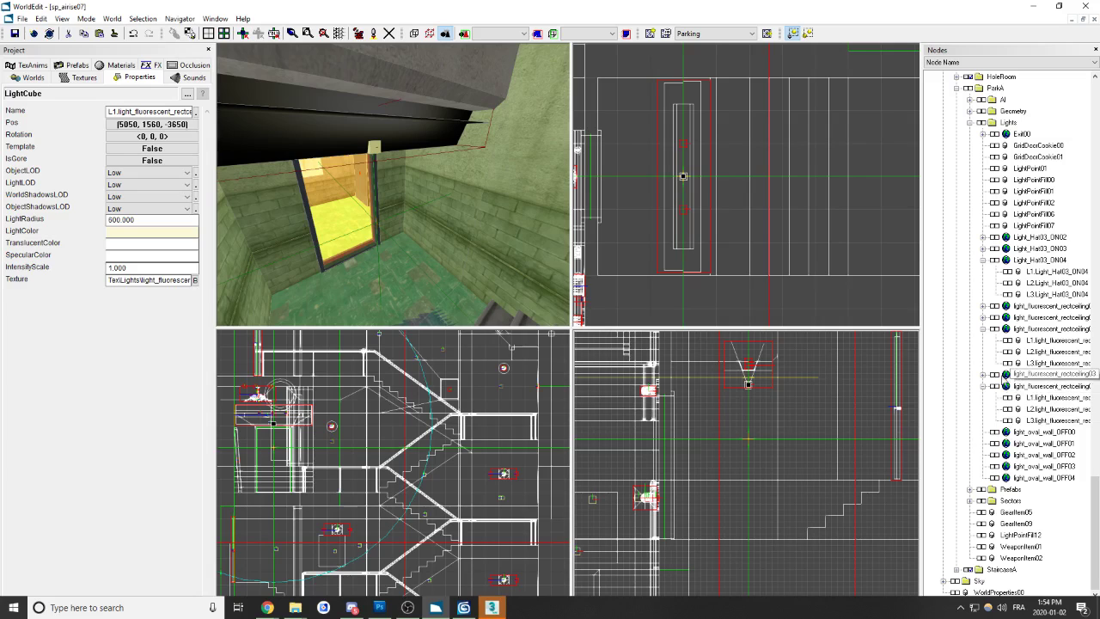
left_click(371, 136)
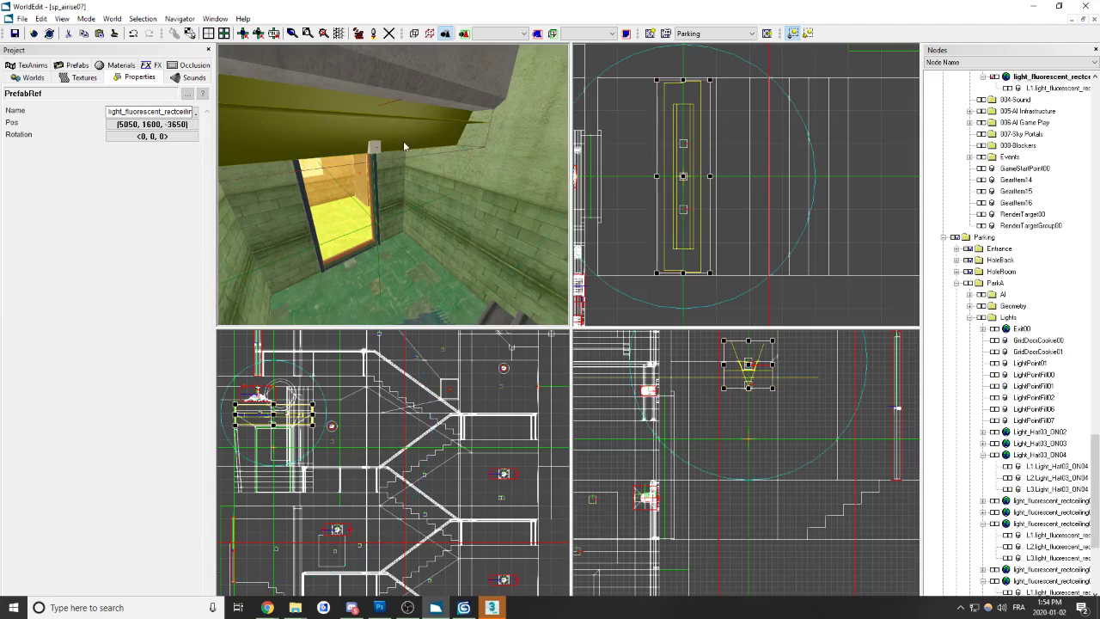
scroll(959, 423, "down", 4)
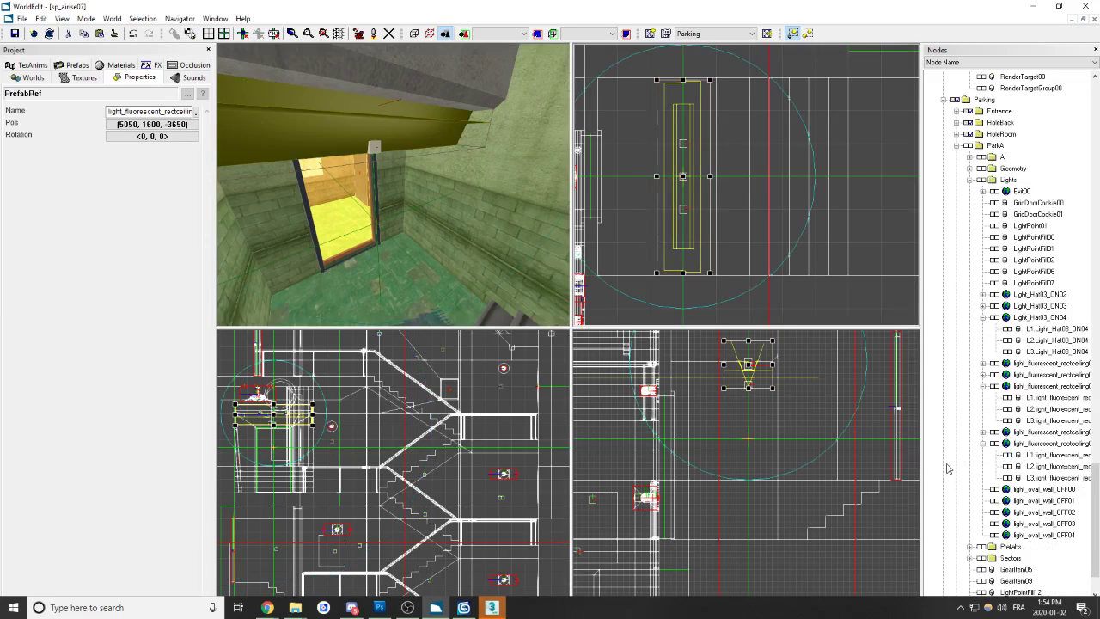
scroll(947, 464, "up", 3)
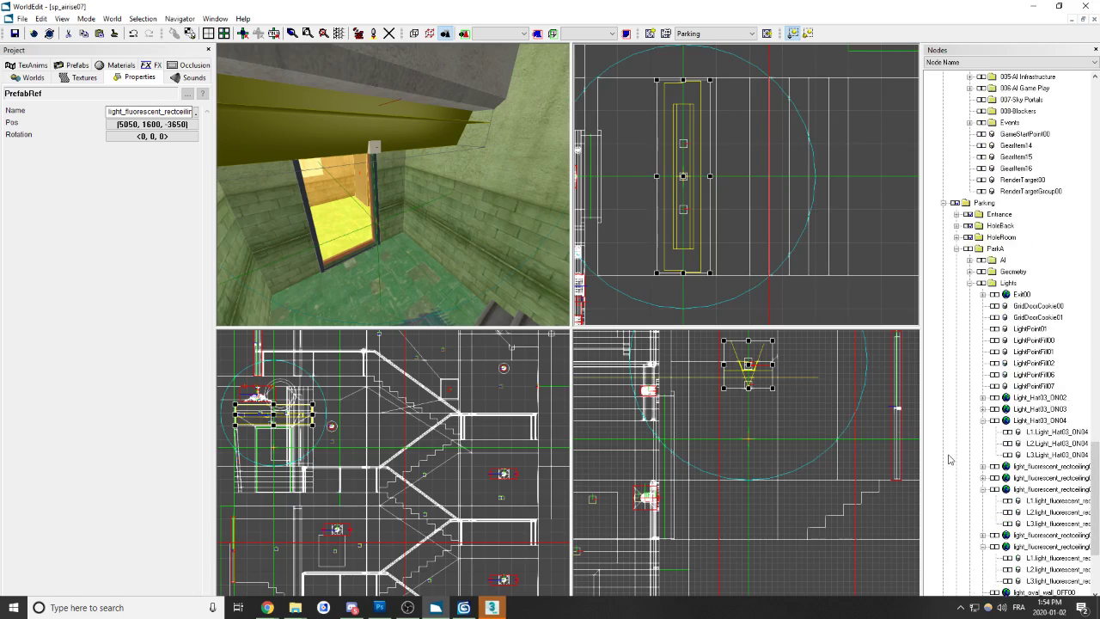
scroll(950, 459, "down", 5)
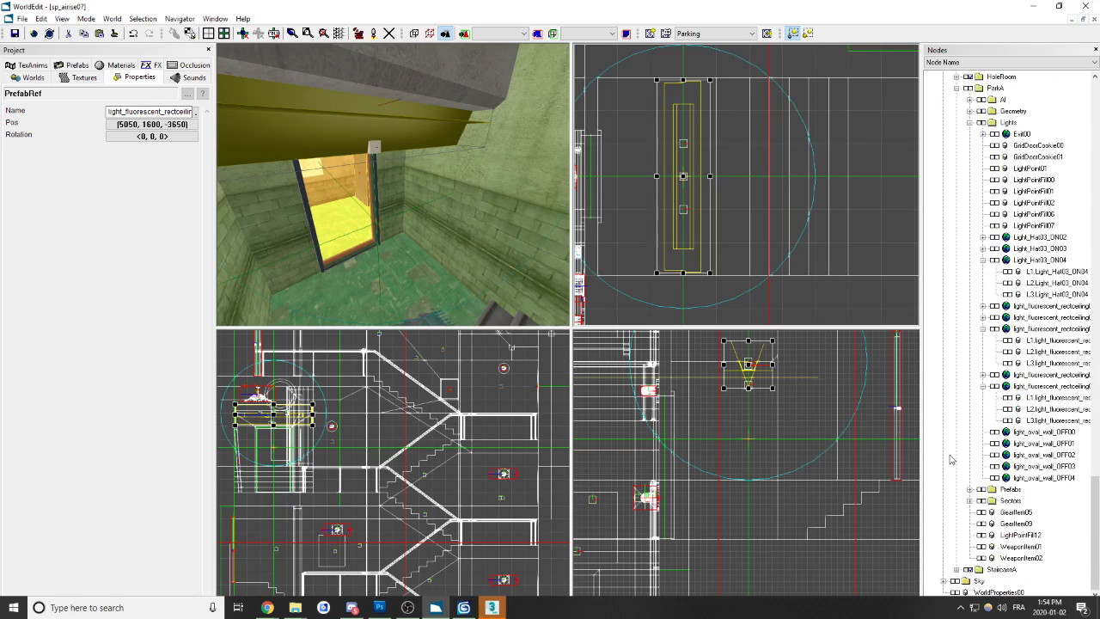
scroll(951, 459, "up", 15)
Step: Add a LightPointFill object at the marker, directly below the fluorescent fixture's light cube
left_click(1008, 409)
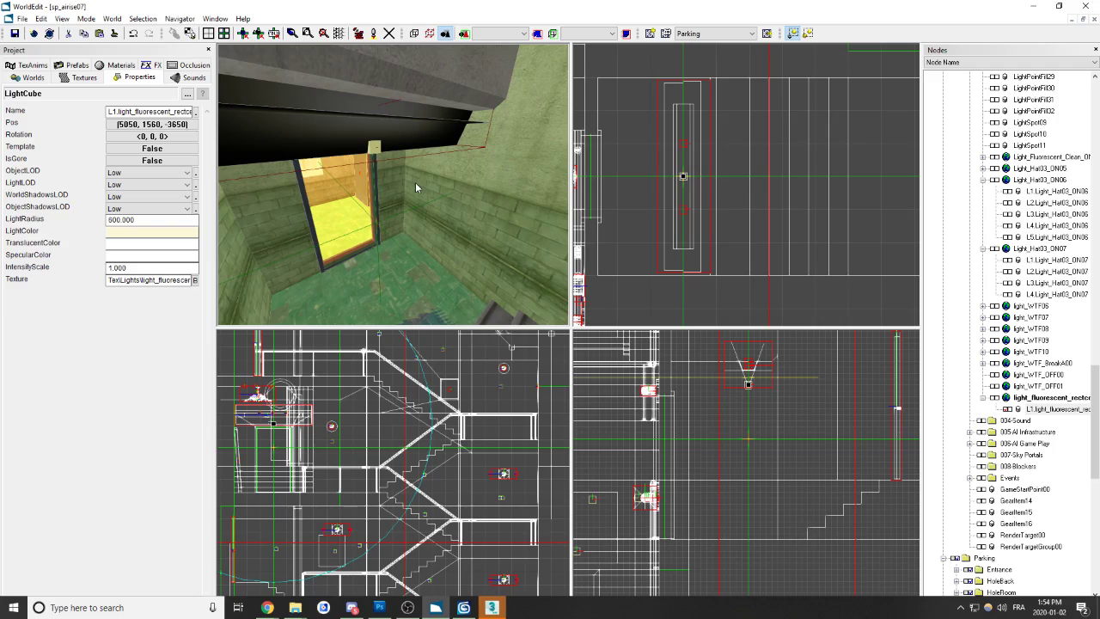
key("ctrl+k")
left_click_drag(573, 265, 576, 324)
left_click(477, 281)
left_click(456, 393)
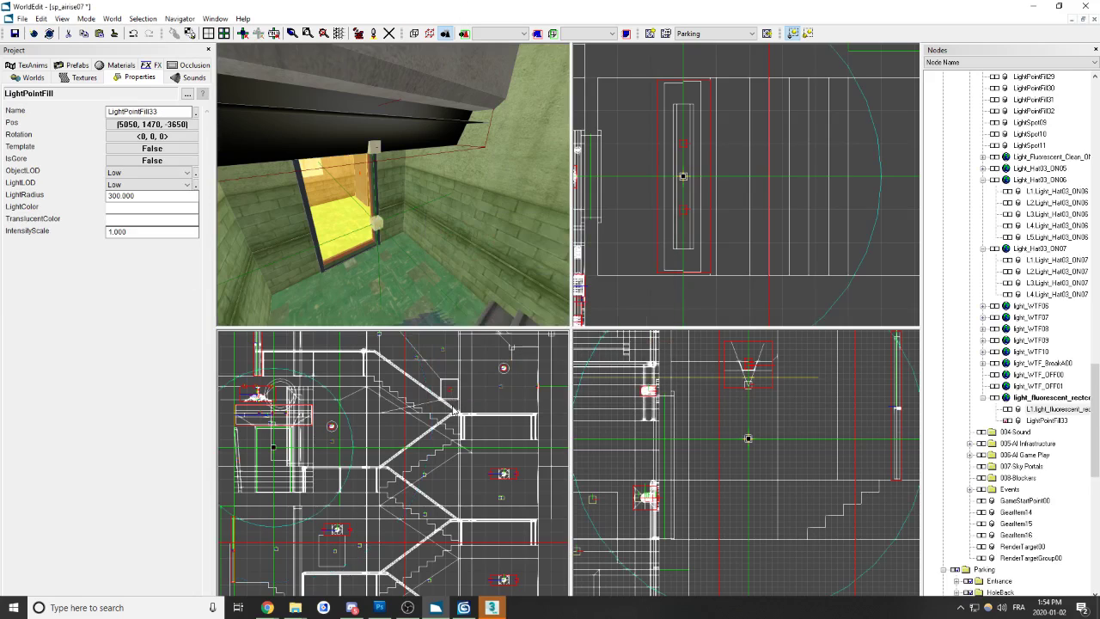
Step: Move the new fill light toward the stairs and slightly up, to (5100, 1480, -3650)
middle_click_drag(354, 260, 416, 263)
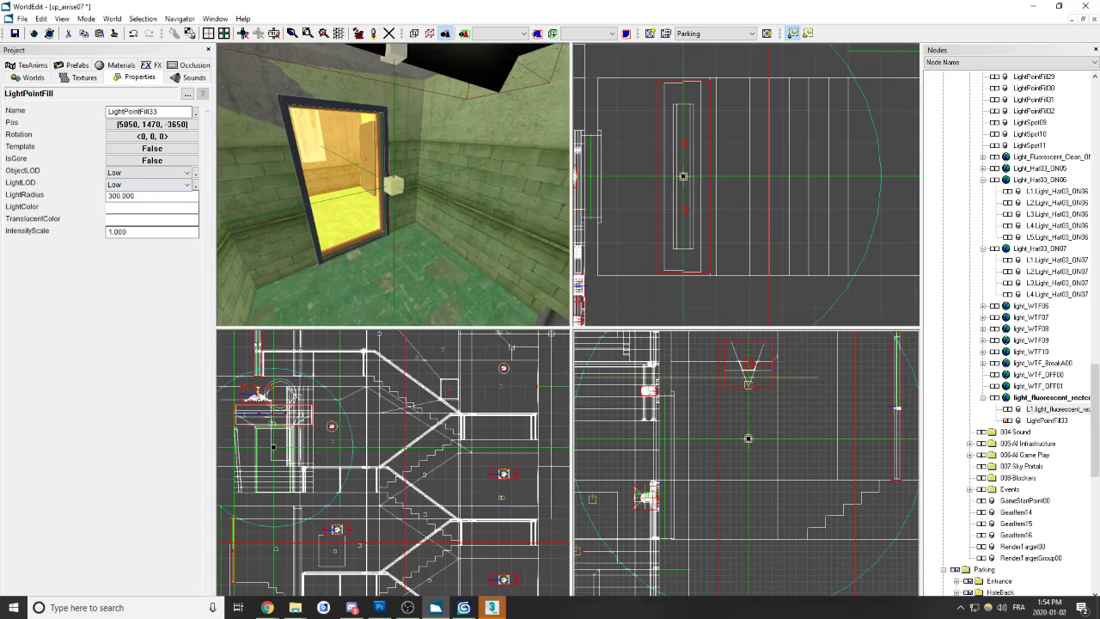
scroll(746, 463, "down", 3)
scroll(760, 453, "down", 2)
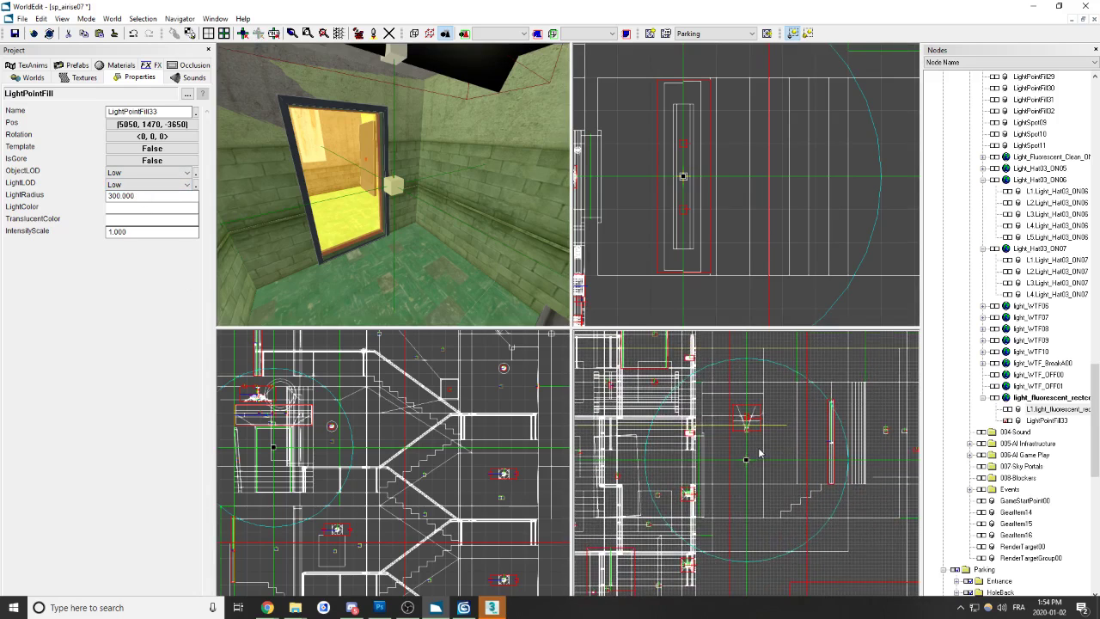
scroll(746, 206, "down", 2)
mouse_move(746, 206)
middle_mouse_down()
mouse_move(699, 206)
mouse_move(763, 209)
middle_mouse_up()
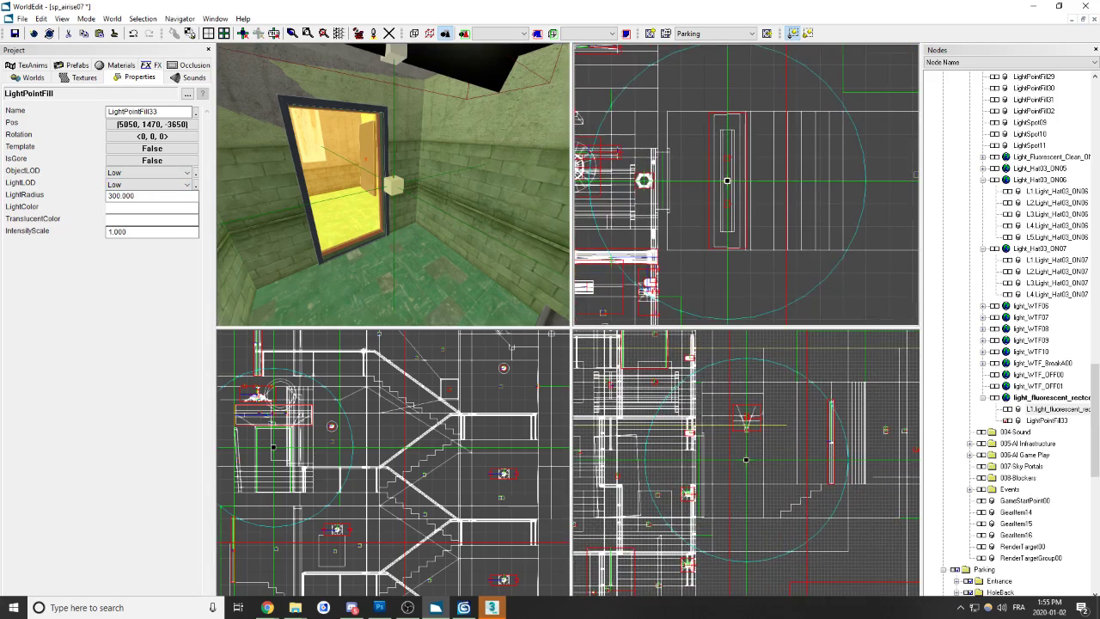
scroll(796, 456, "up", 1)
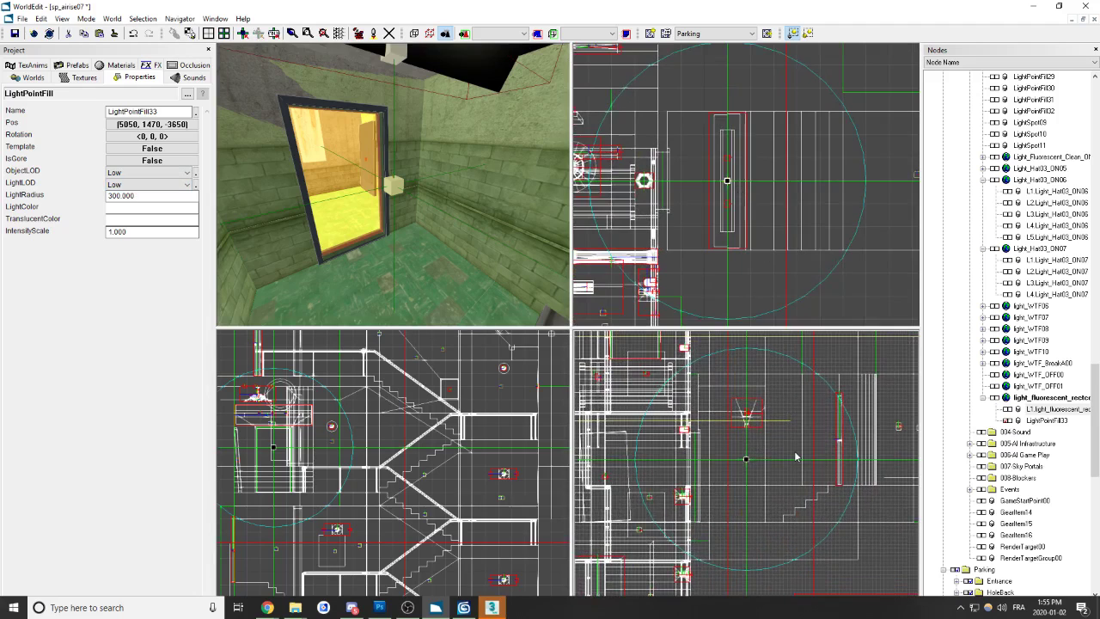
key("Right")
key("Right")
key("Right")
key("Right")
key("Right")
key("Up")
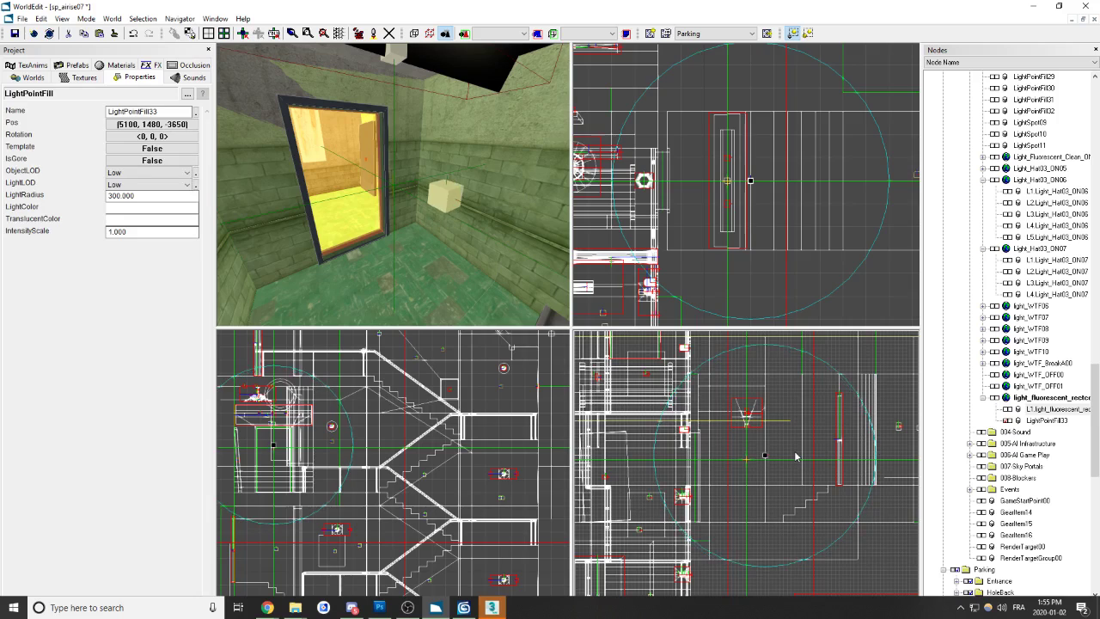
Step: Set the new fill light's IntensityScale to 0.6
scroll(723, 231, "down", 3)
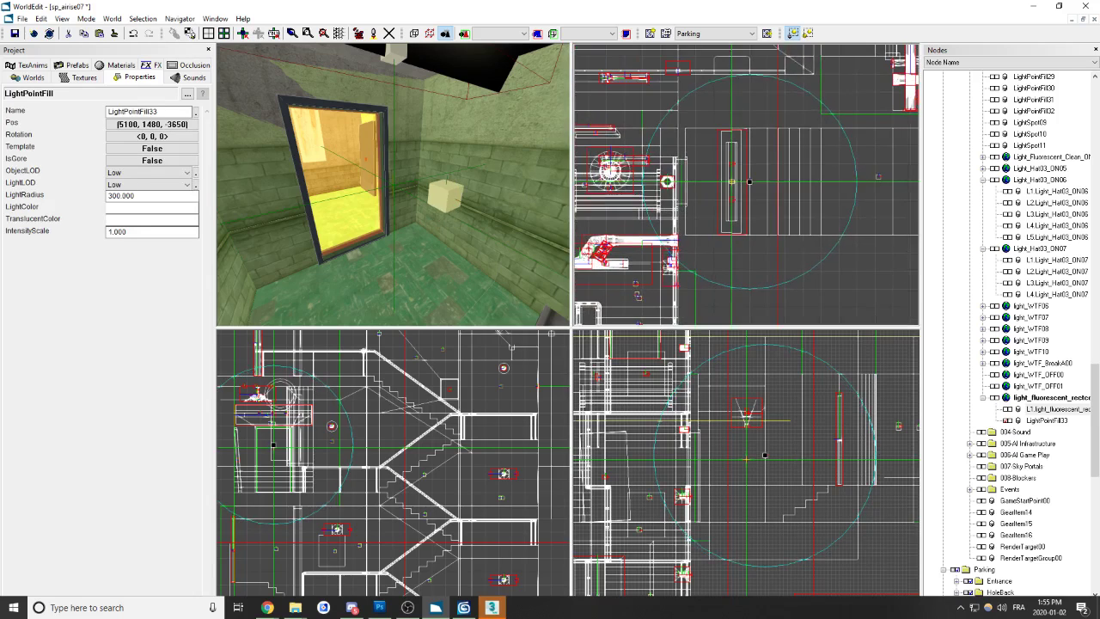
scroll(723, 231, "up", 1)
left_click_drag(146, 233, 97, 288)
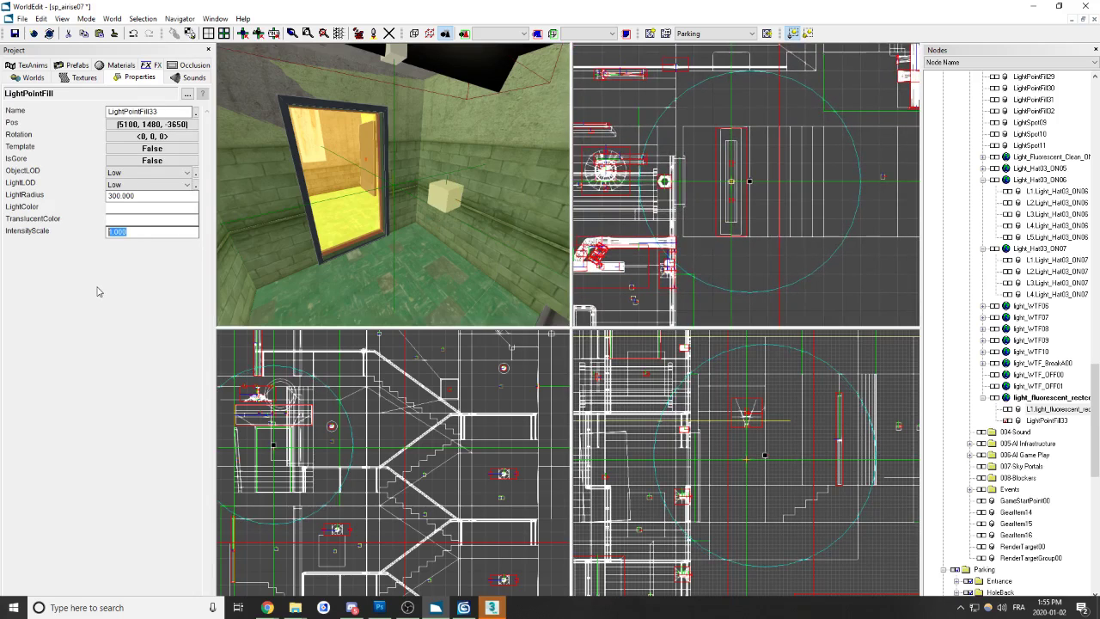
key("BackSpace")
left_click(151, 197)
Step: Set the new fill light's LightColor to a muted pale yellow with RGB 227, 216, 168
left_click(134, 216)
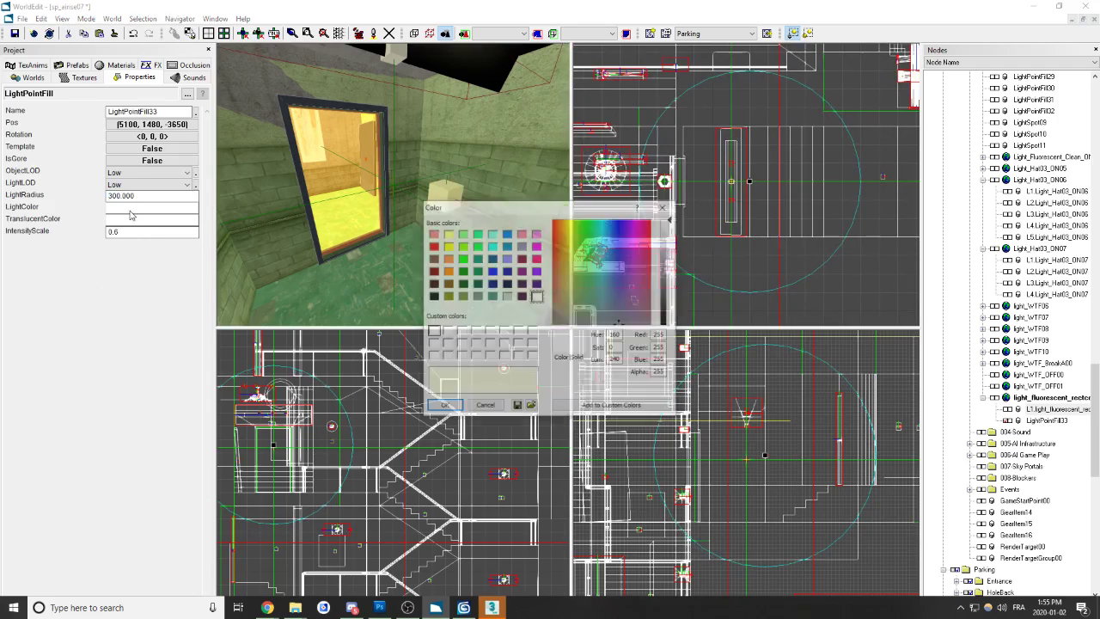
left_click_drag(571, 222, 567, 251)
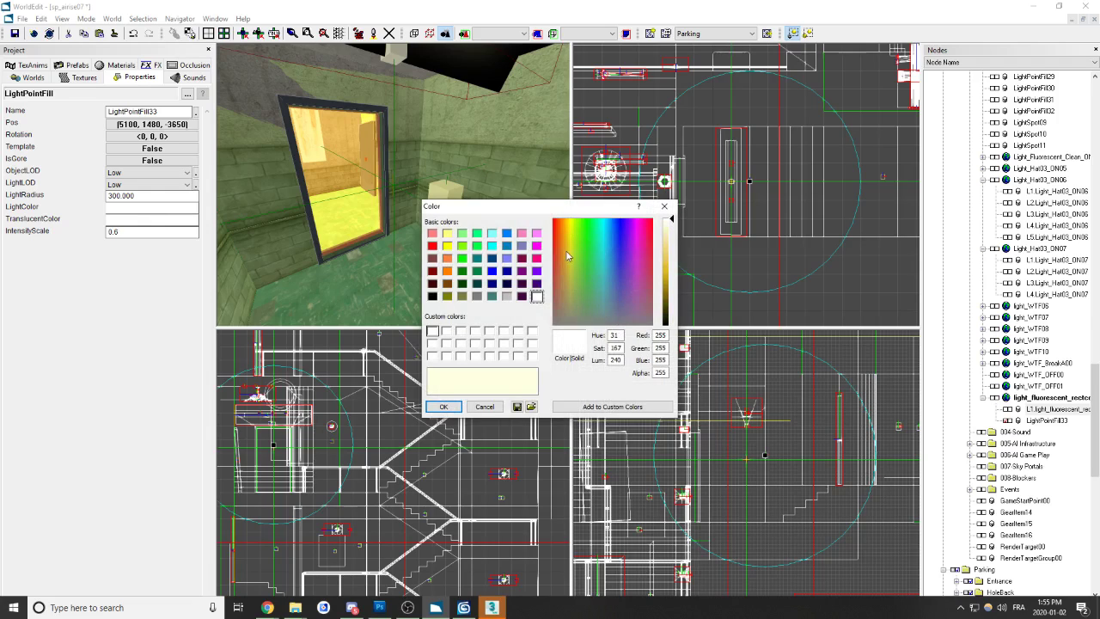
left_click(669, 239)
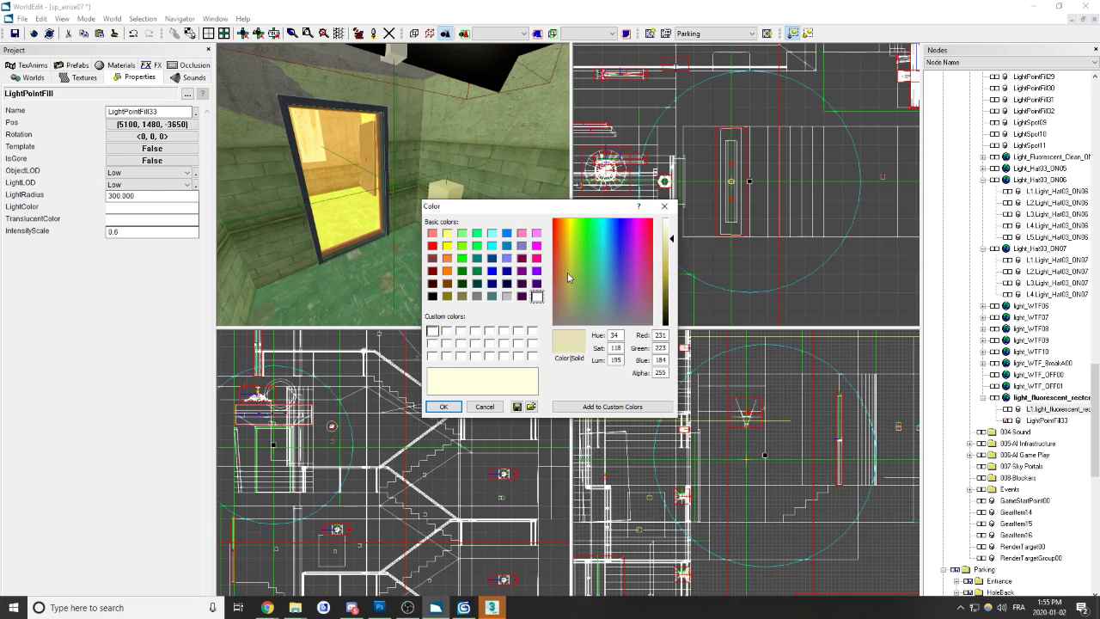
left_click(672, 246)
left_click(673, 243)
left_click(444, 407)
Step: Compare the fluorescent light cube's properties with the new fill light's, check the fill's color values, and view the stair area around them
mouse_move(427, 253)
right_mouse_down()
mouse_move(462, 258)
mouse_move(430, 250)
right_mouse_up()
left_click(358, 86)
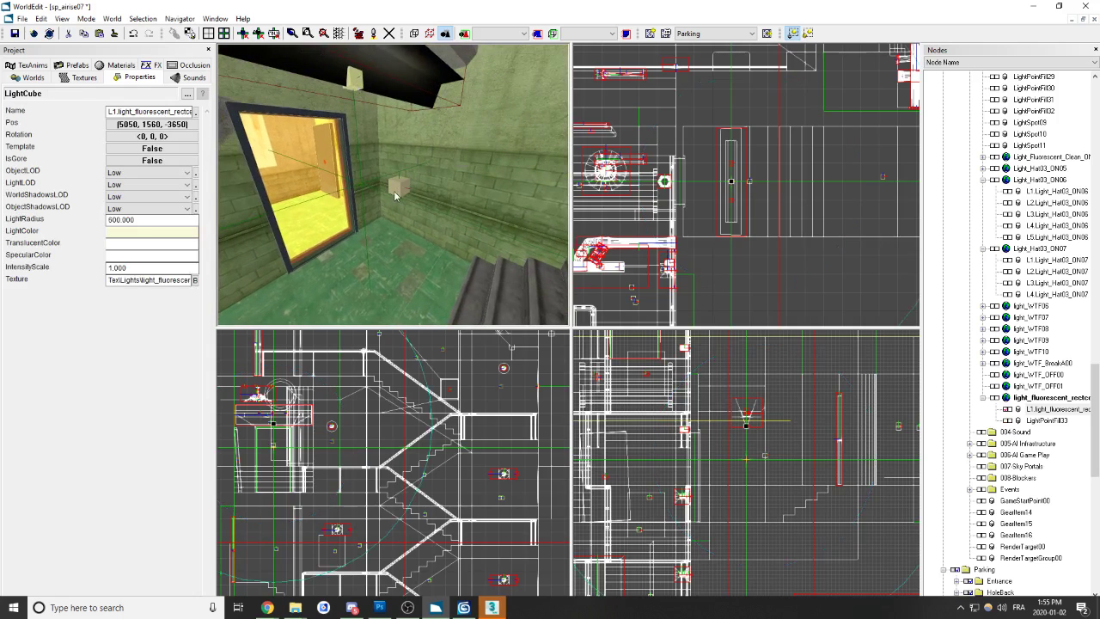
left_click(396, 193)
left_click(161, 211)
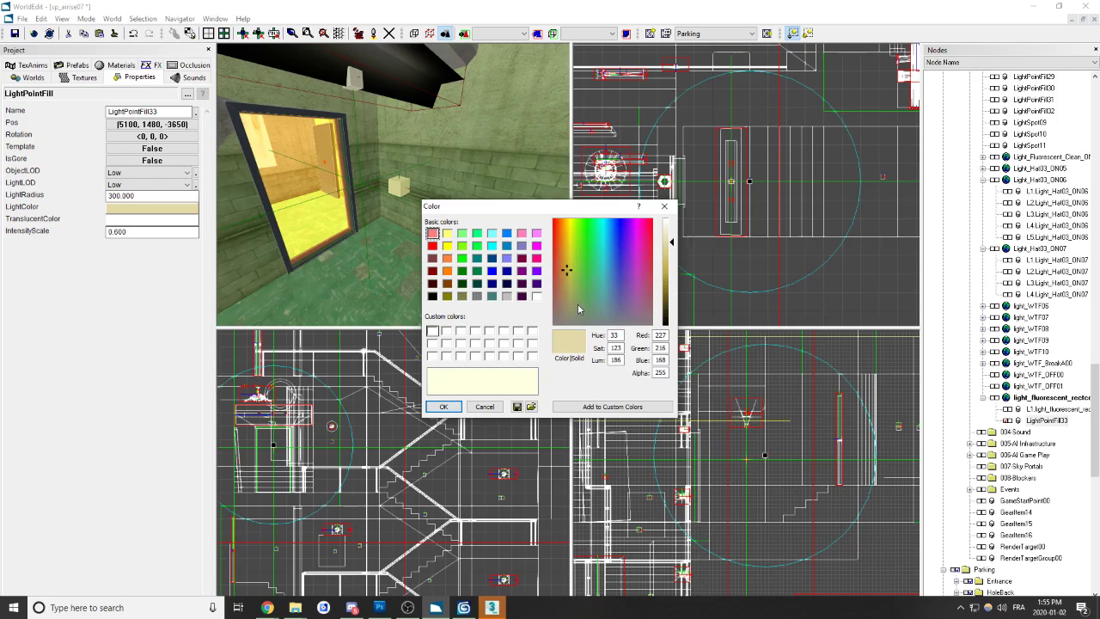
left_click(444, 406)
left_click_drag(393, 186, 393, 187)
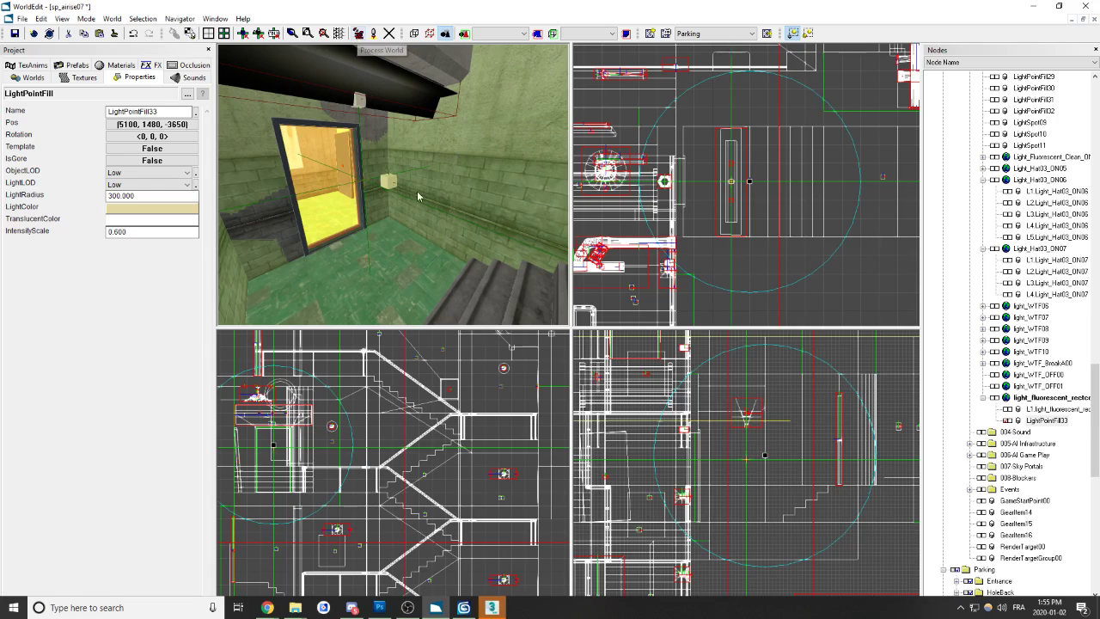
left_click_drag(417, 195, 389, 184)
scroll(747, 185, "down", 3)
scroll(747, 185, "up", 3)
Step: Move the fill light L4.Light_Hat03_ON07 toward the stairs, to (5410, 1563, -3637)
left_click(796, 173)
scroll(744, 192, "down", 3)
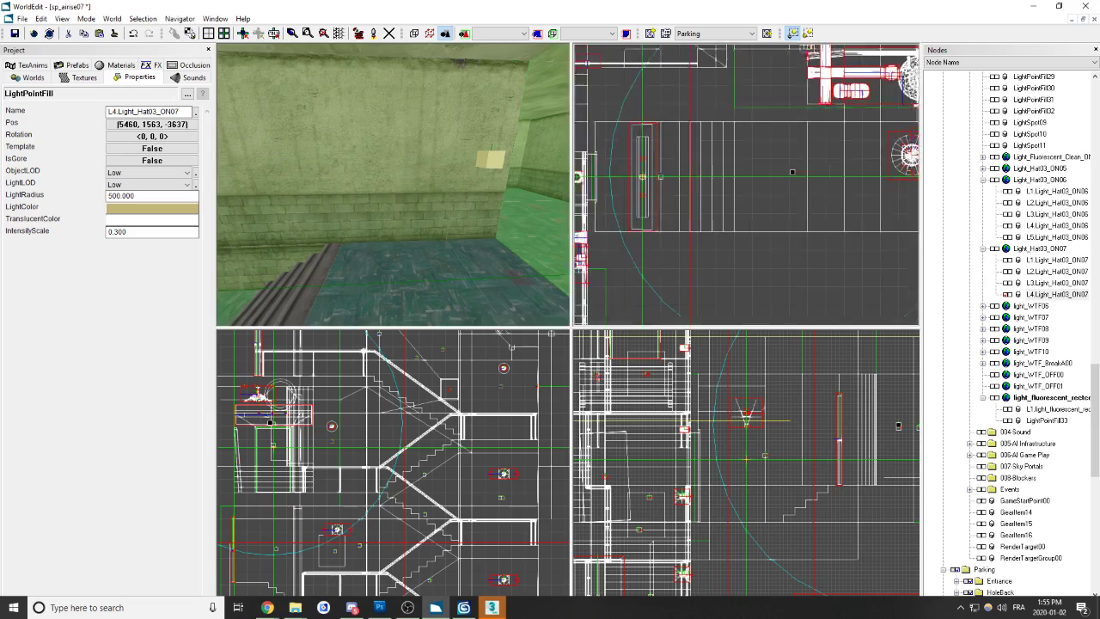
scroll(744, 192, "up", 1)
key("Left")
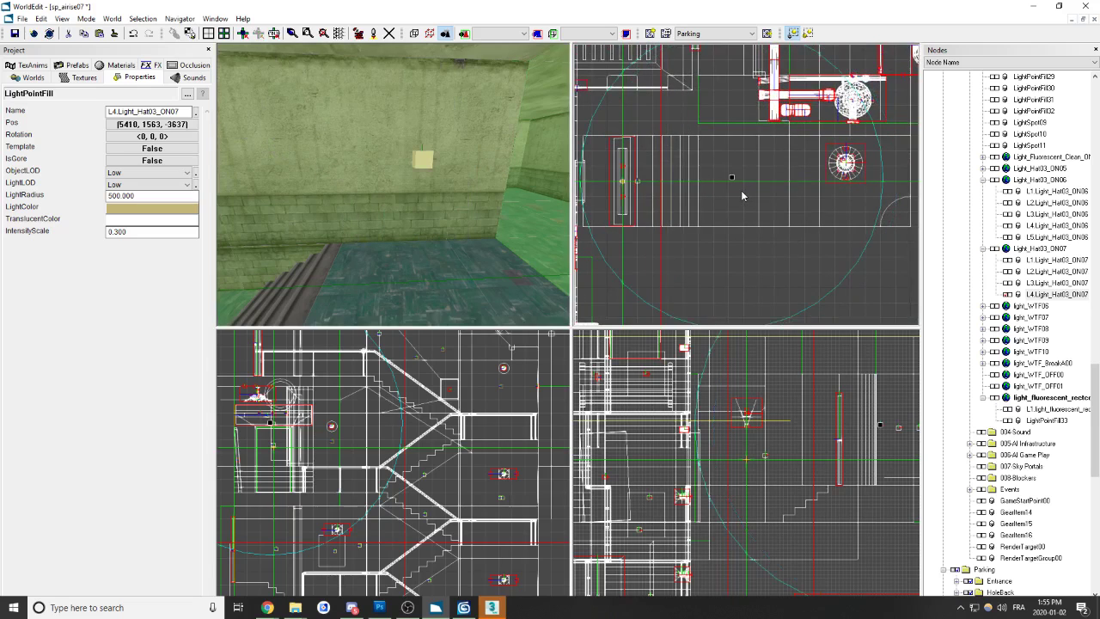
key("Left")
key("Right")
middle_click_drag(465, 182, 518, 191)
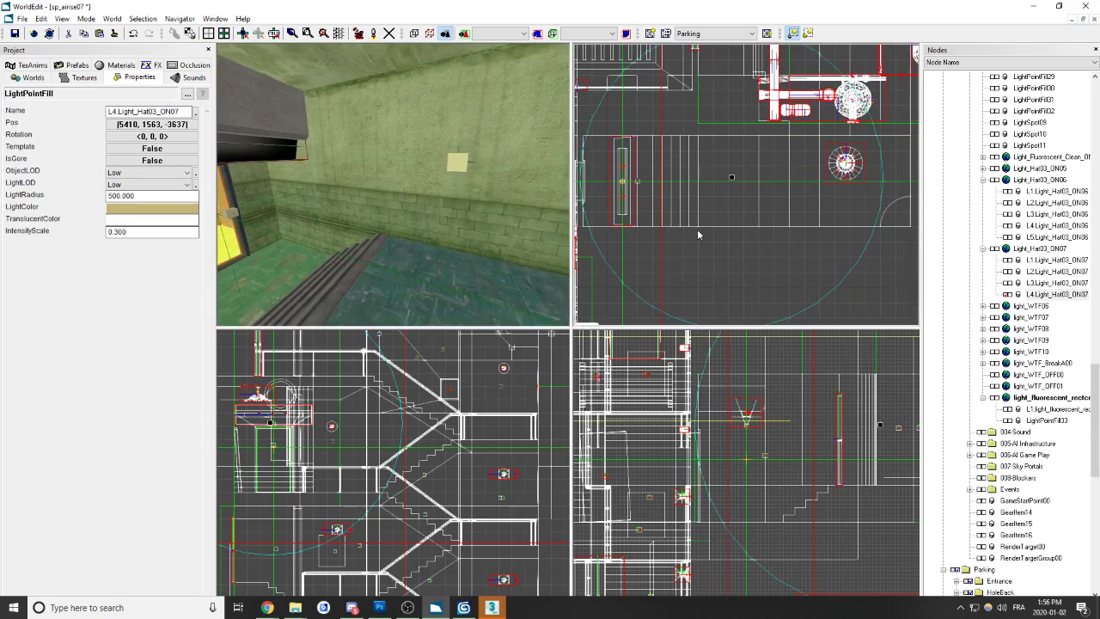
scroll(732, 233, "down", 2)
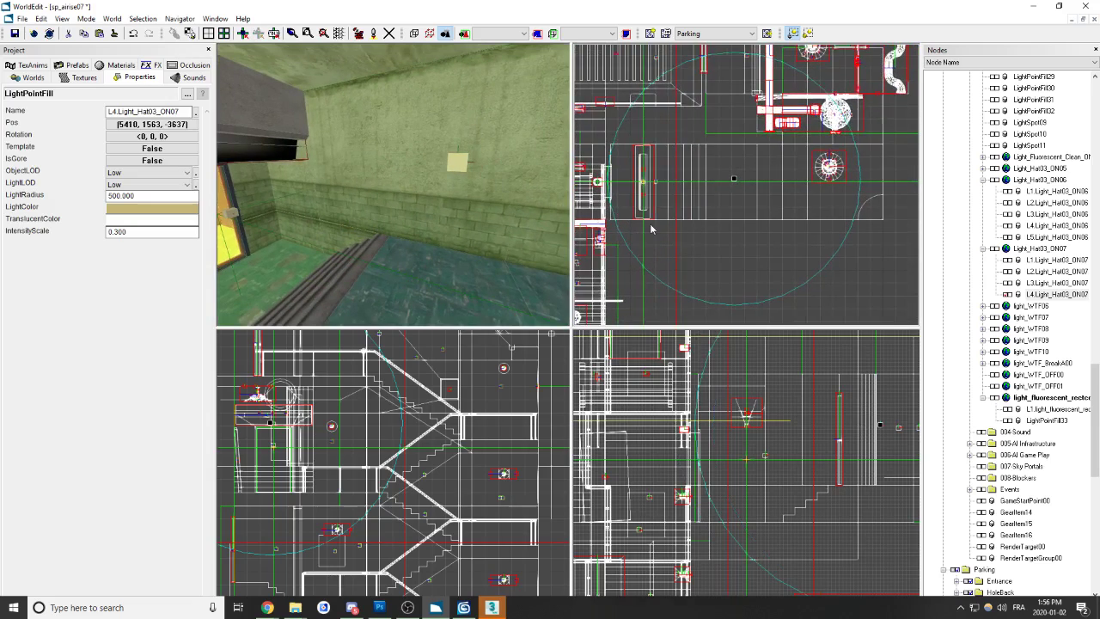
Step: Select LightPointFill33 and inspect its reach around the doorway, stairs and ceiling fixture
middle_click_drag(447, 202, 385, 217)
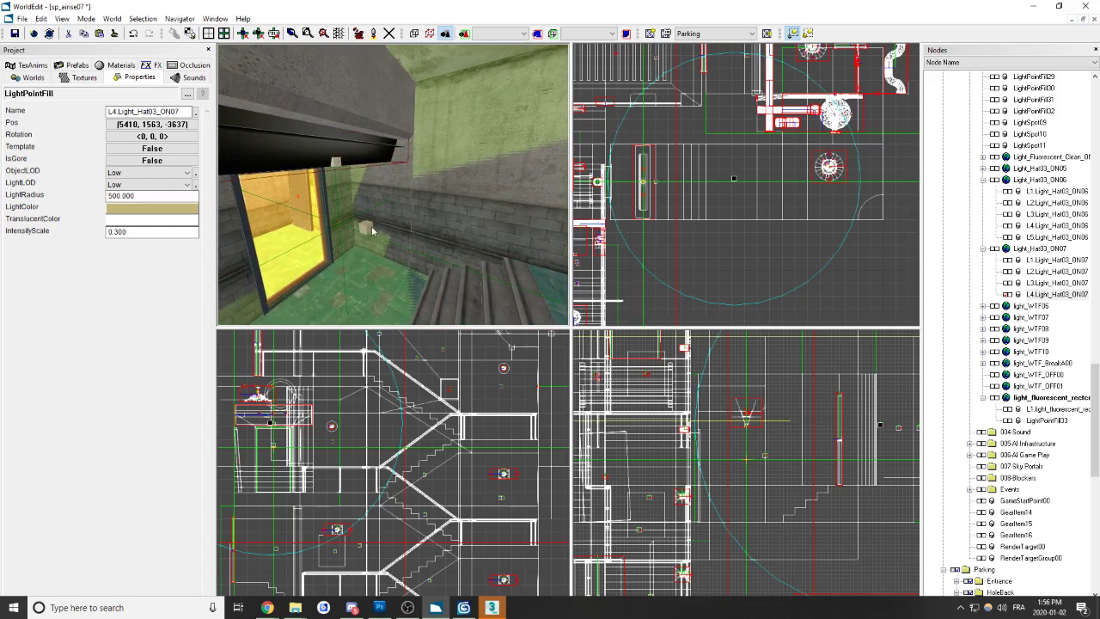
left_click(373, 231)
scroll(747, 194, "up", 3)
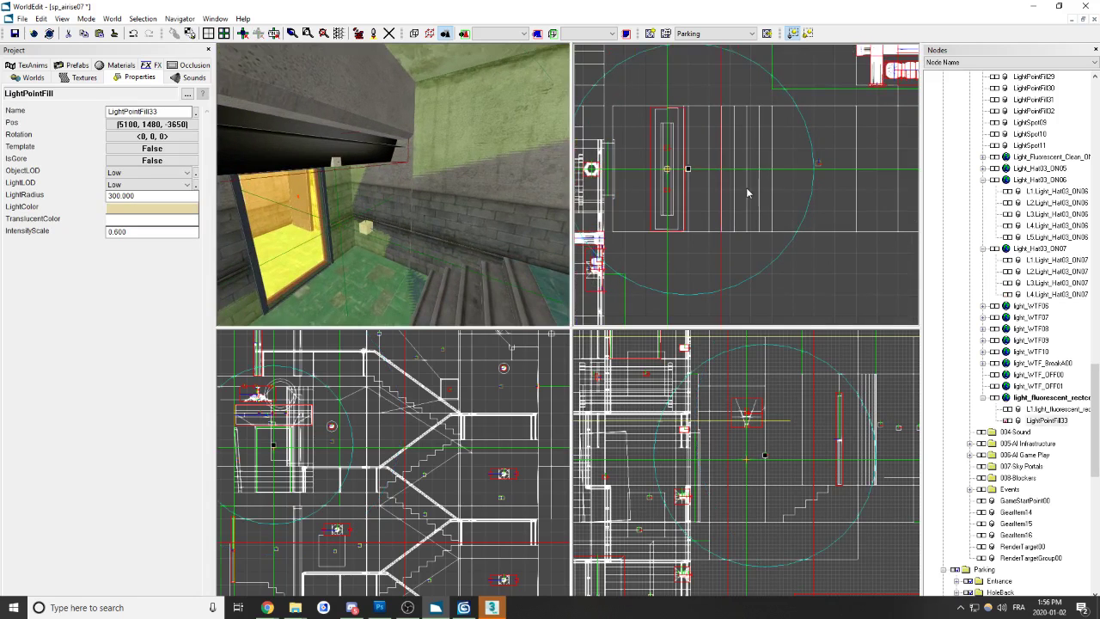
middle_click_drag(422, 193, 365, 190)
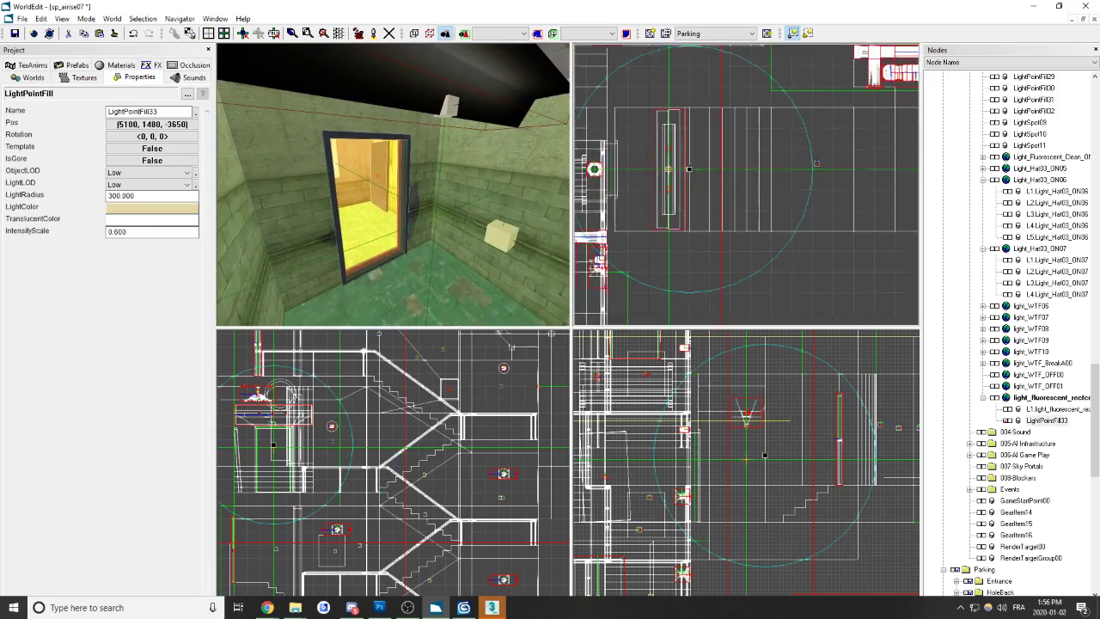
scroll(745, 190, "down", 2)
mouse_move(744, 189)
middle_mouse_down()
mouse_move(788, 188)
mouse_move(750, 192)
middle_mouse_up()
scroll(735, 192, "up", 2)
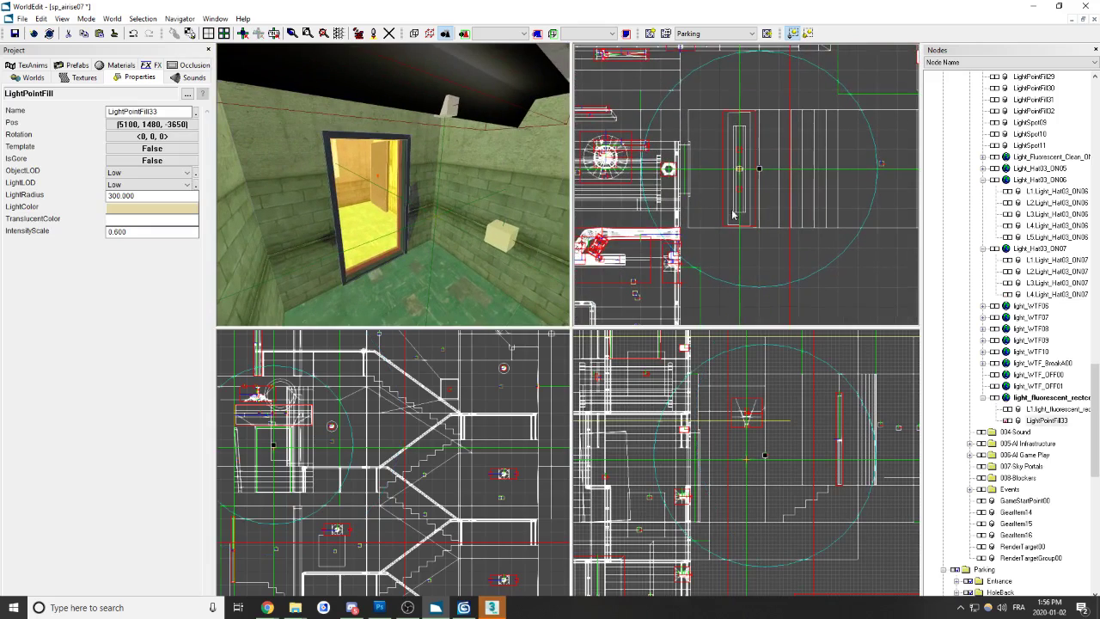
mouse_move(386, 181)
middle_mouse_down()
mouse_move(407, 182)
mouse_move(390, 180)
middle_mouse_up()
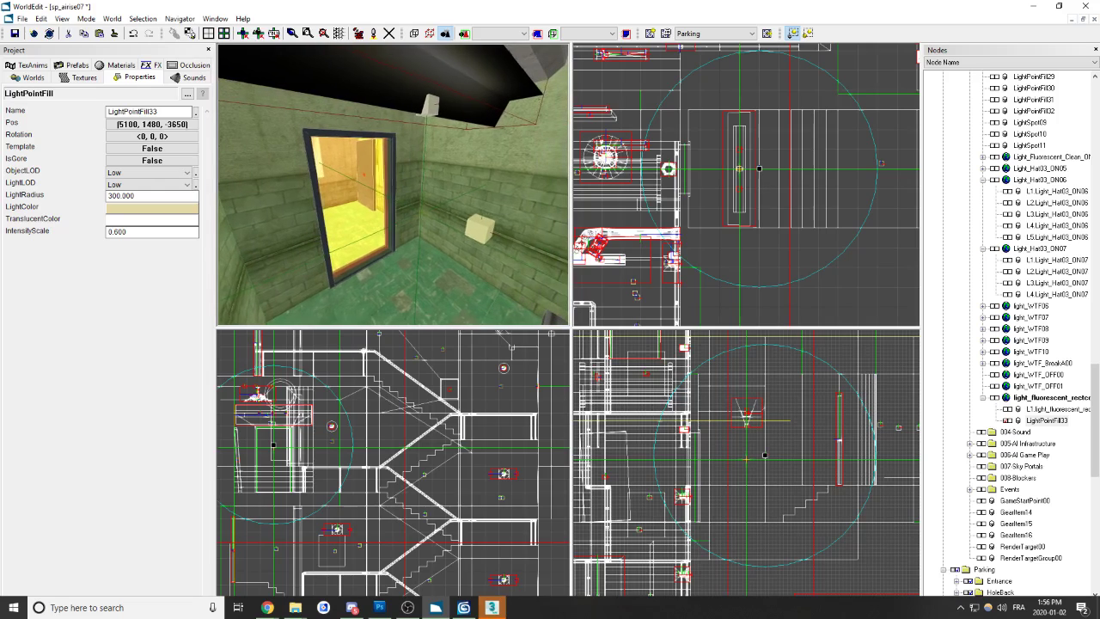
left_click_drag(387, 183, 391, 185)
Step: Save and process the world with IgnoreHidden, IgnoreFrozen and CenterWorld enabled, and dismiss the packing report
left_click(358, 33)
left_click(501, 338)
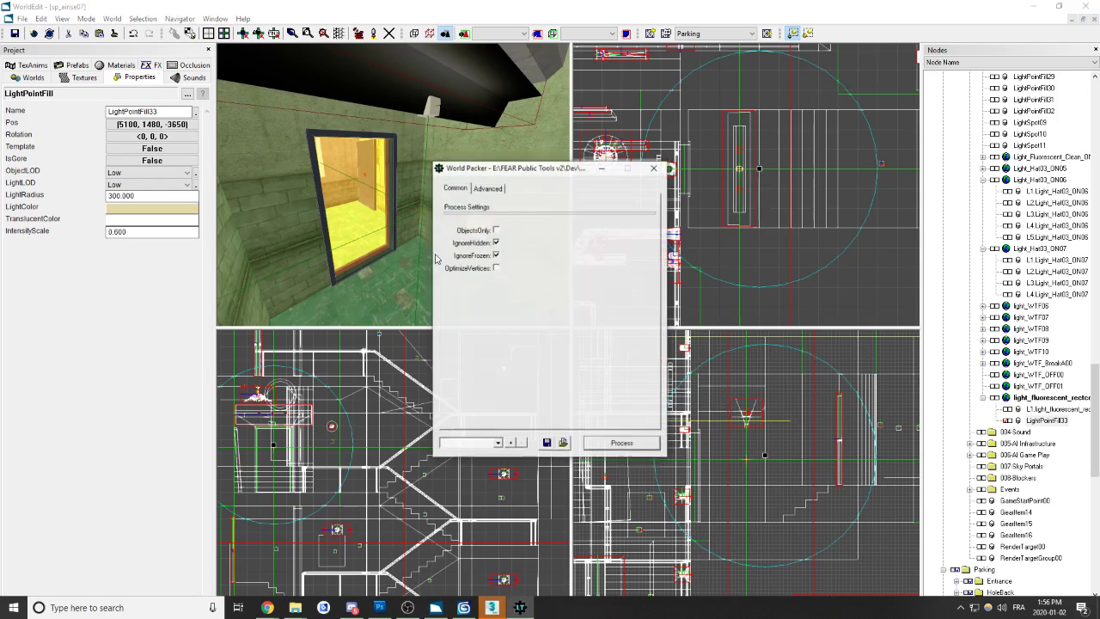
left_click(487, 191)
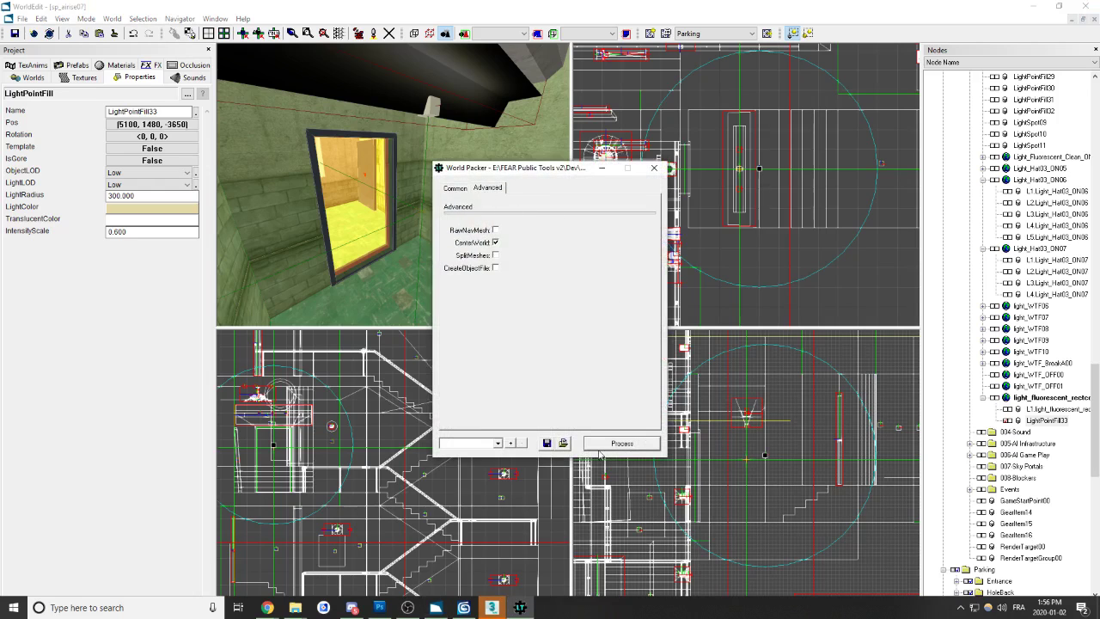
left_click(622, 443)
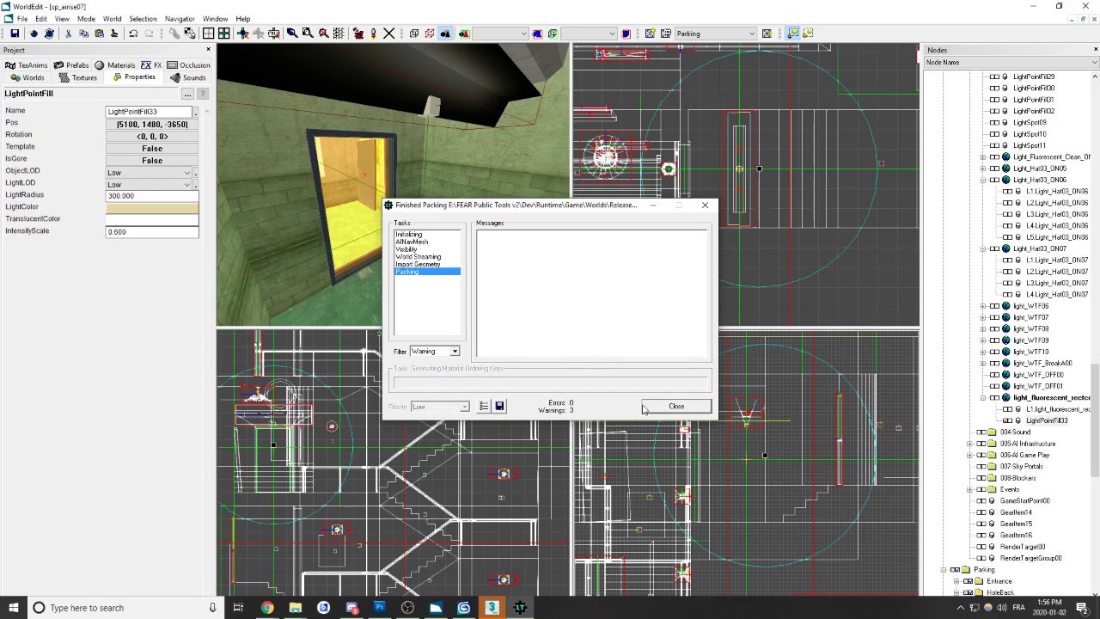
left_click(677, 408)
Step: Minimize WorldEdit and 3ds max 7 to leave the F.E.A.R. game window on the desktop
right_click_drag(378, 172, 395, 174)
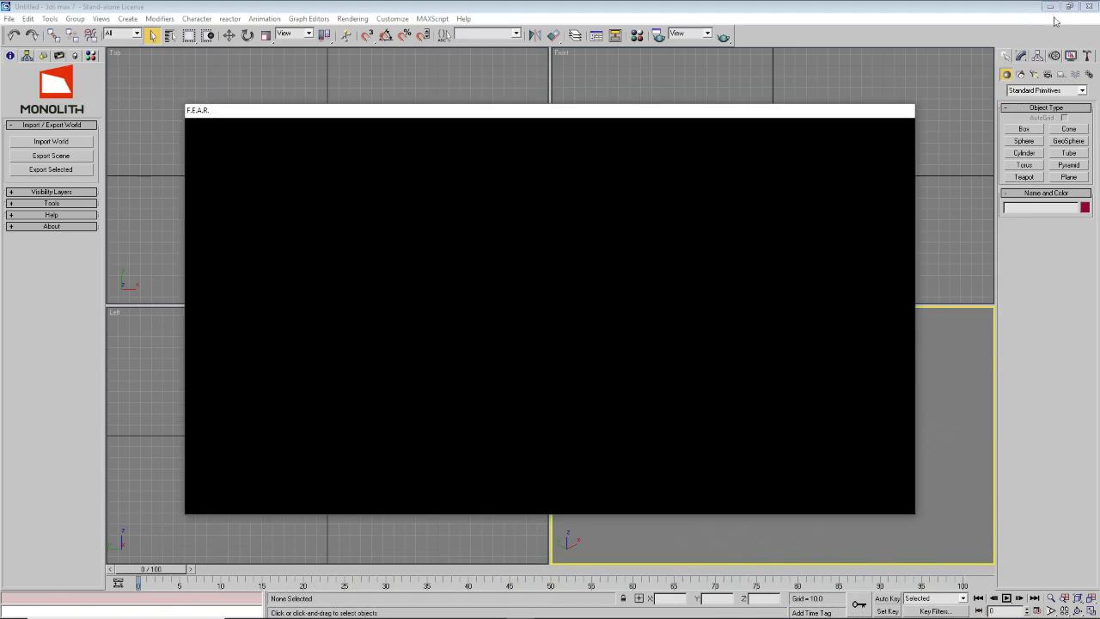
left_click(1035, 6)
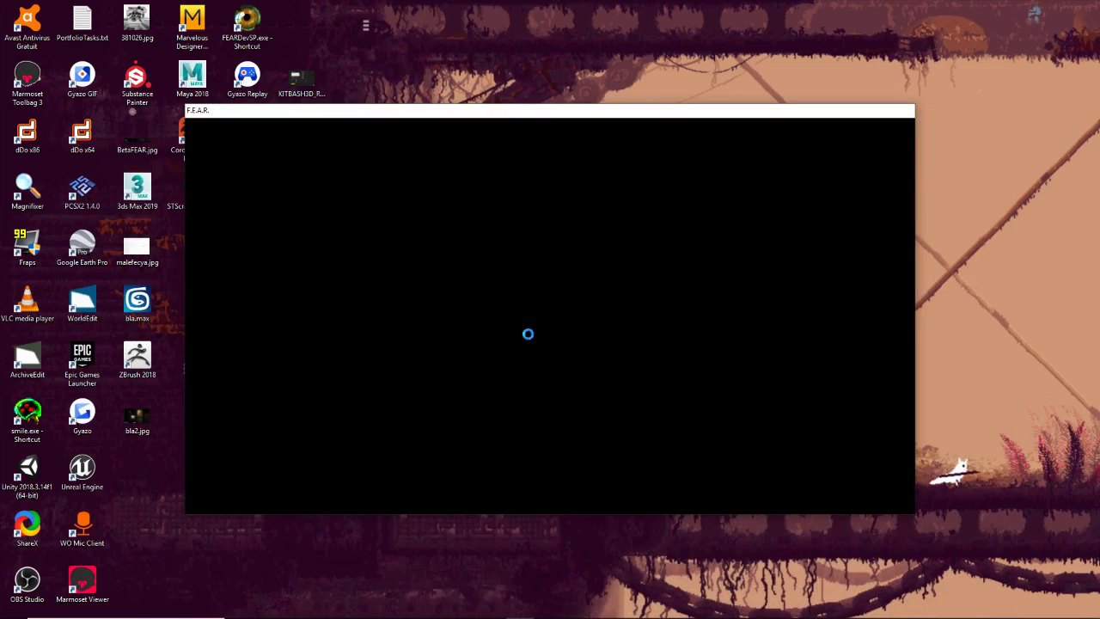
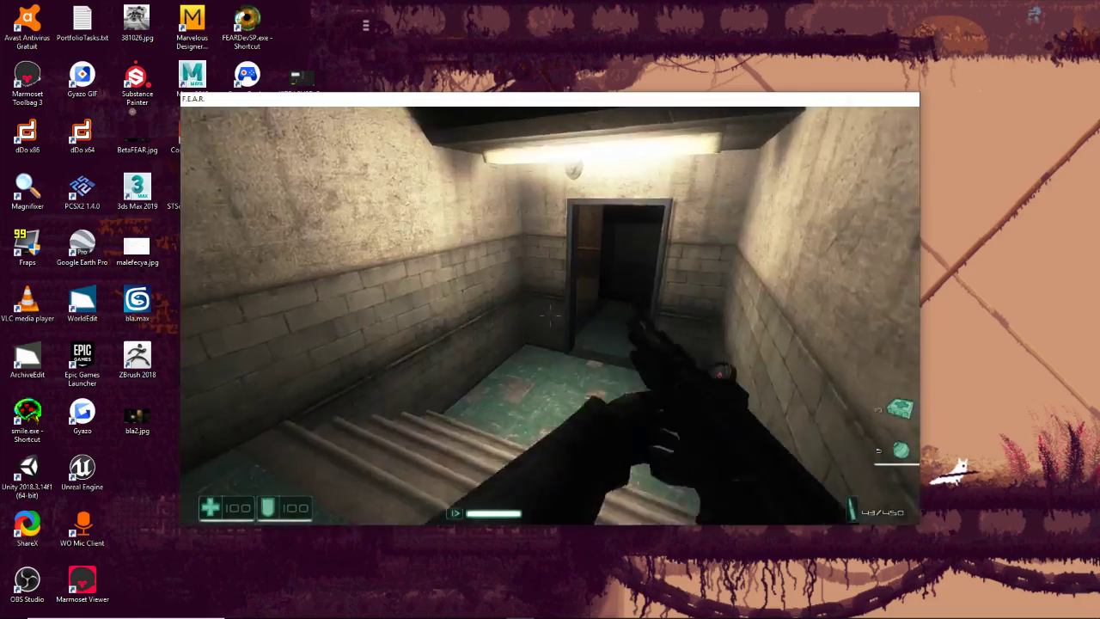
Step: Walk from the green corridor down the stairwell to the level 4 wall lamp, checking the in-game lighting on the way
key("w")
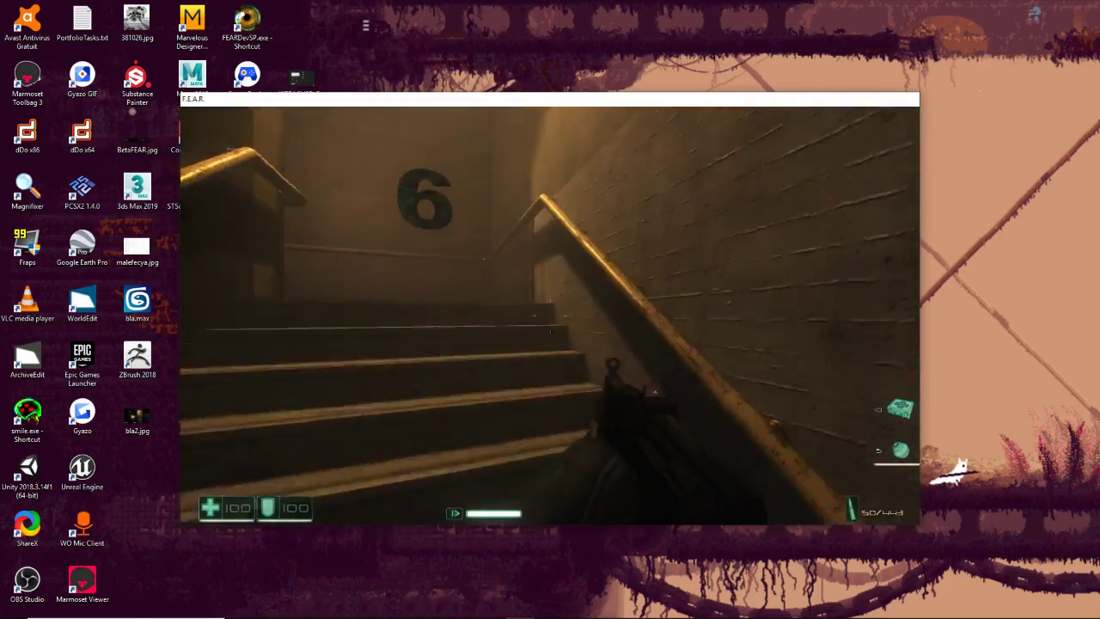
key("w")
left_click(550, 316)
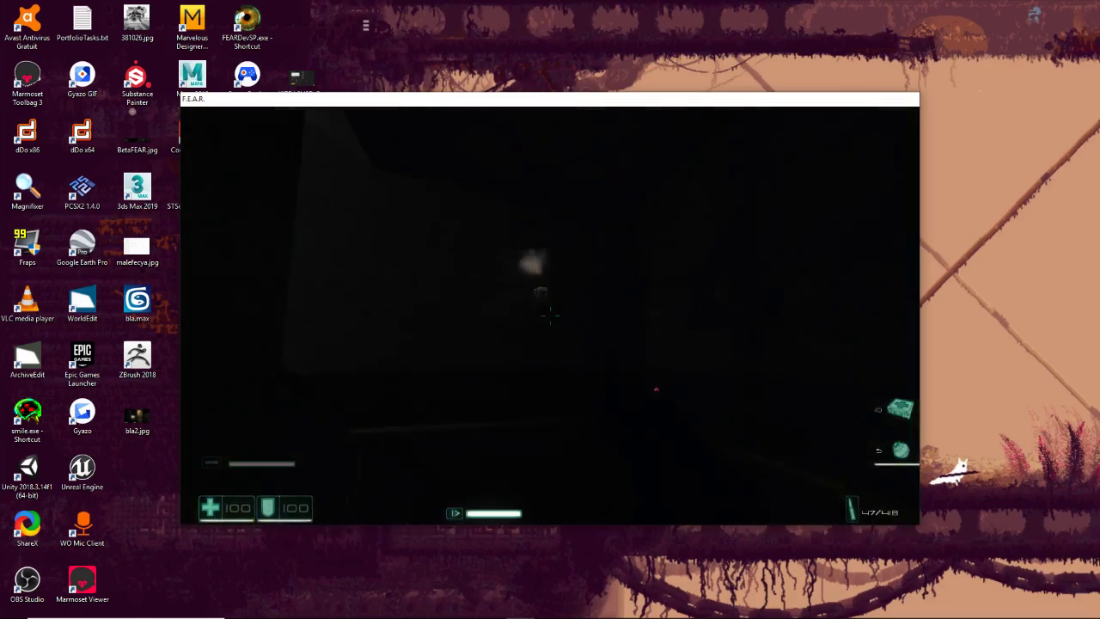
key("s")
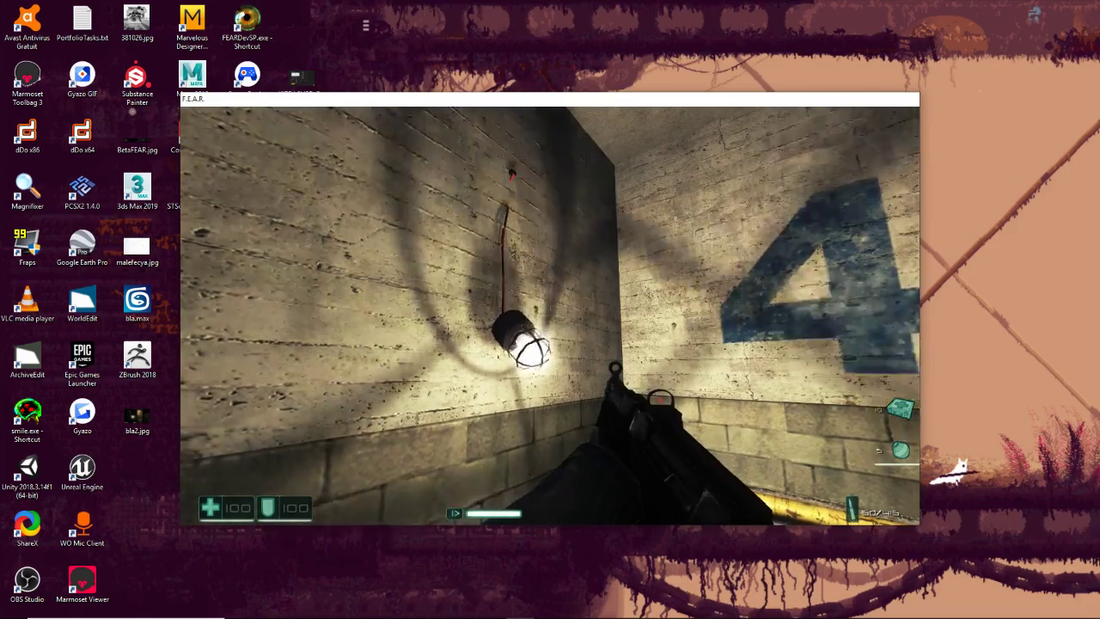
key("Escape")
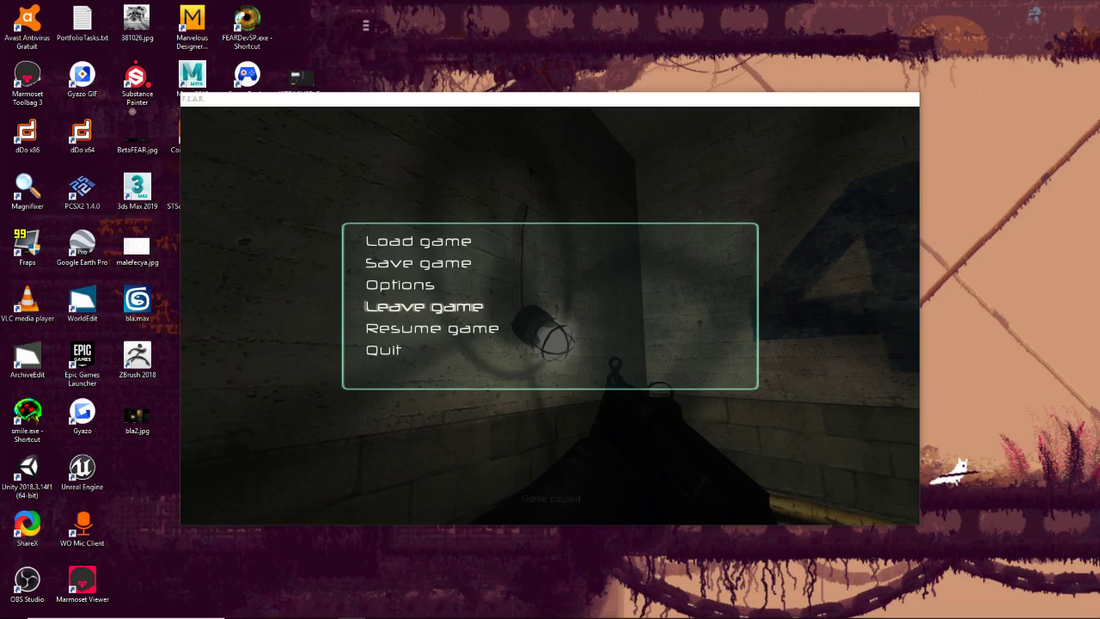
left_click(451, 438)
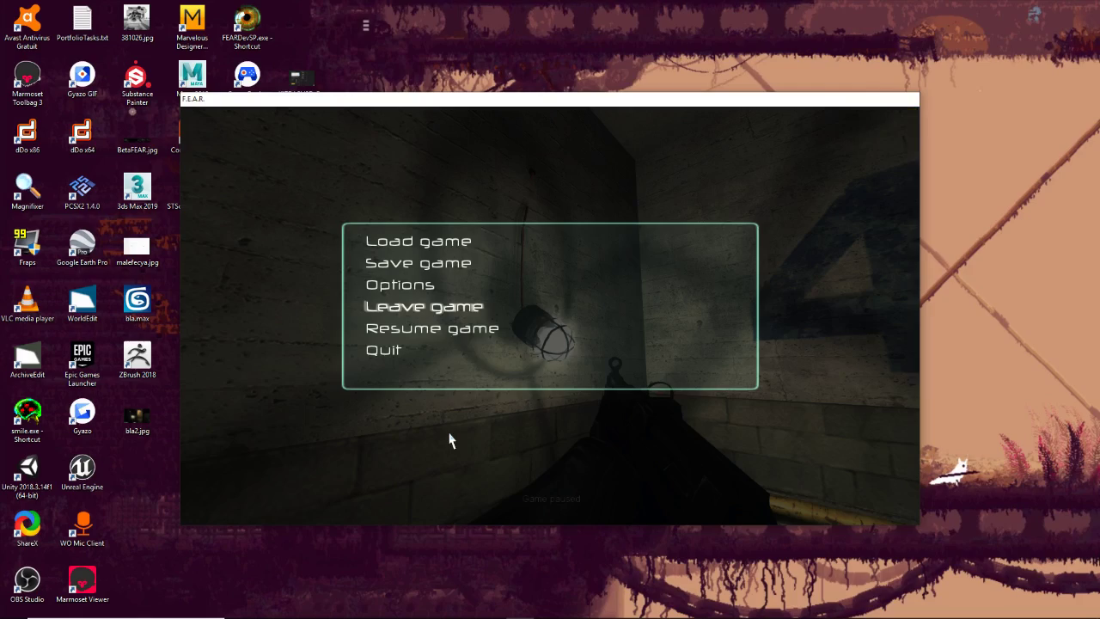
key("Escape")
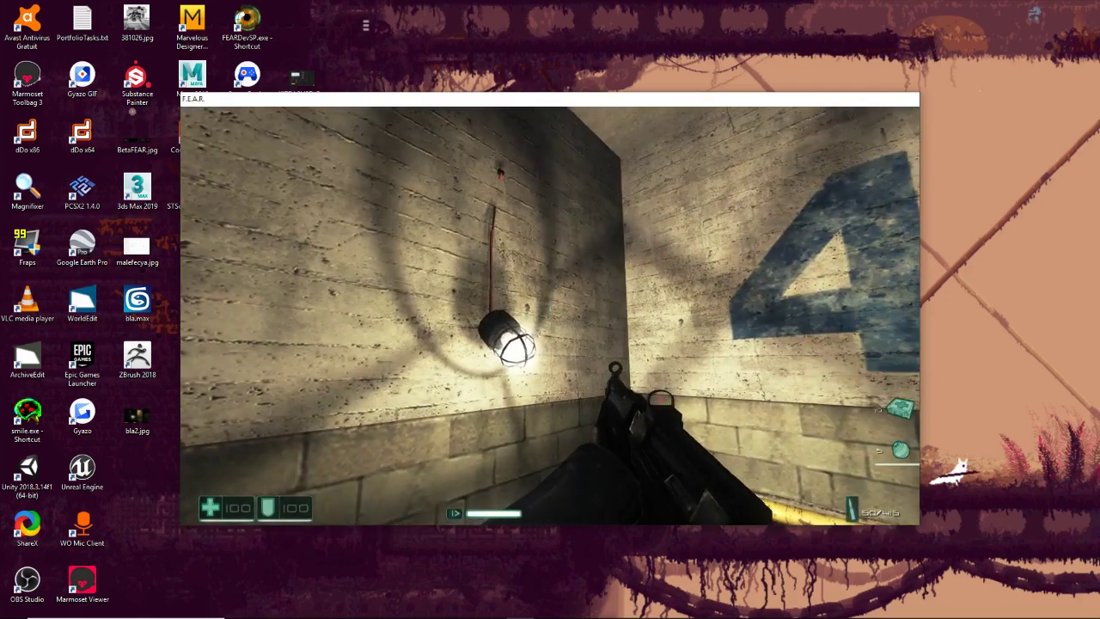
Step: Examine the caged lamp beside the painted 4 and its wall shadows from afar and up close
key("s")
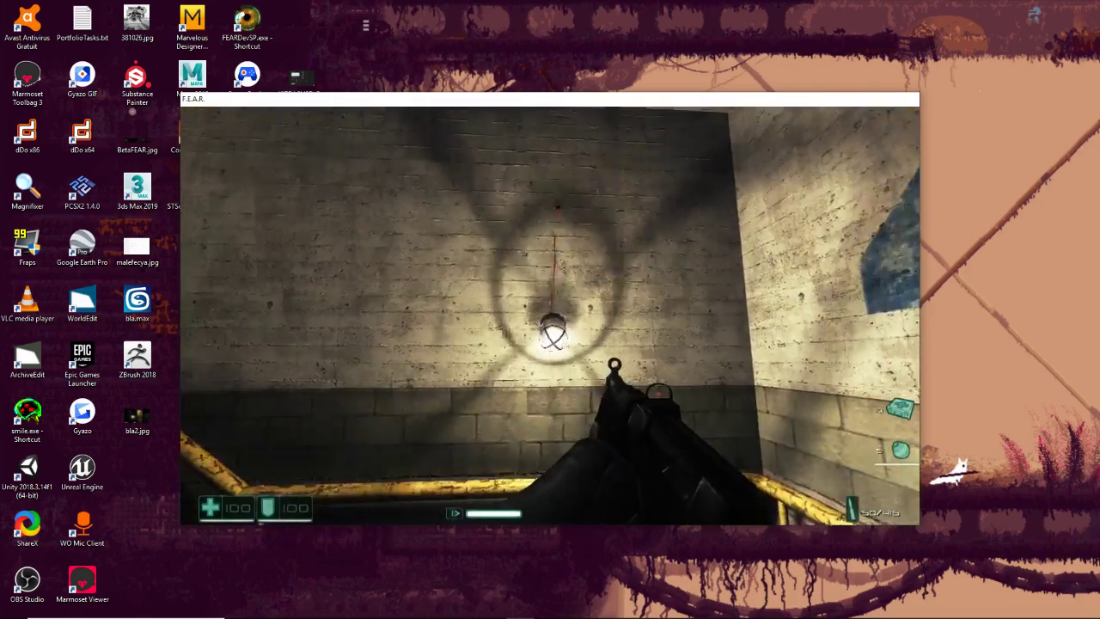
key("w")
right_click(551, 315)
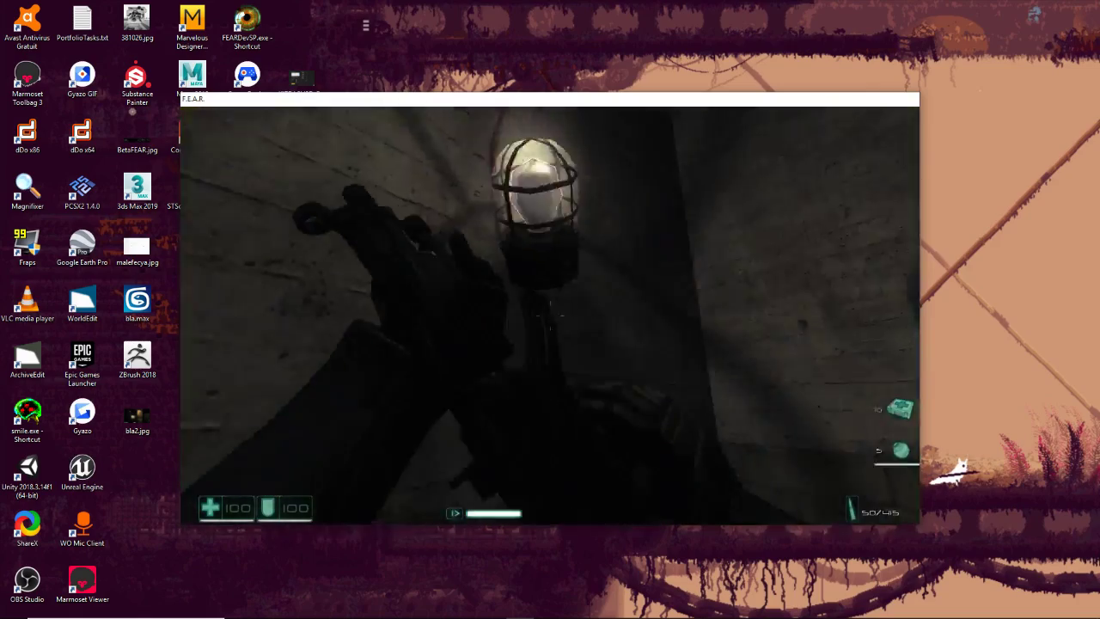
key("w")
key("x")
key("x")
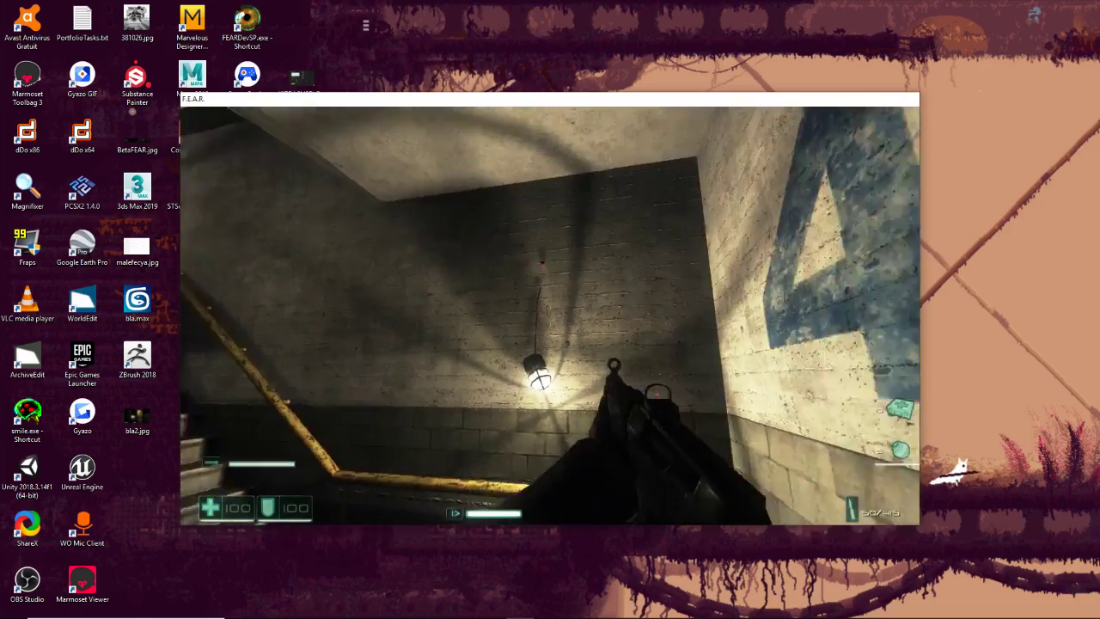
Step: Descend to the level 2 doorway, fire at the door to check the muzzle-flash lighting, then open it and reload
key("w")
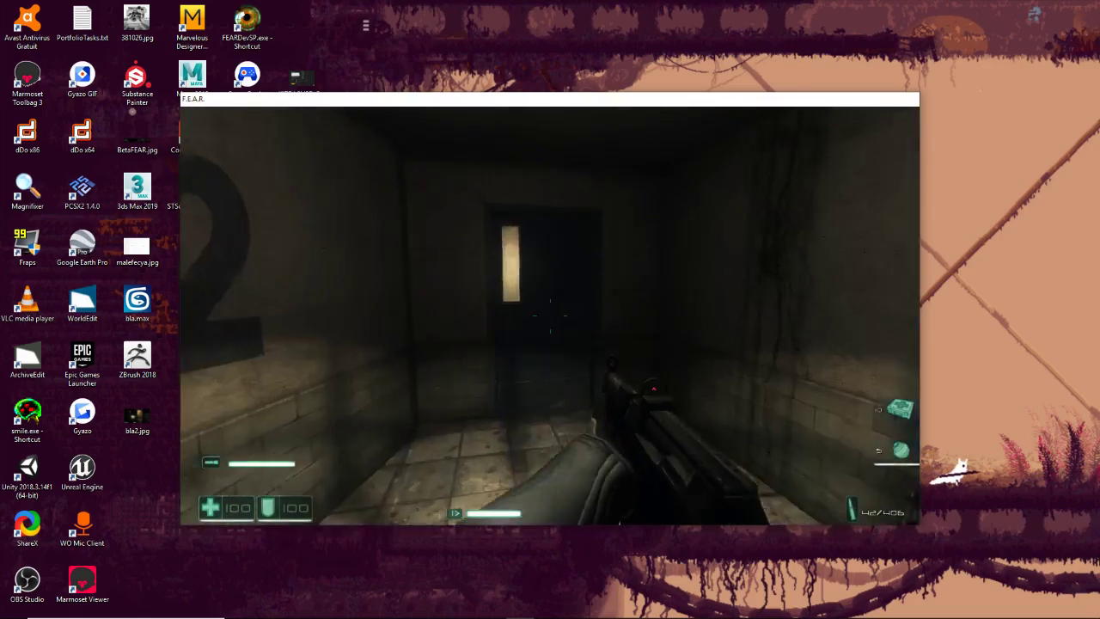
key("w")
left_click(550, 316)
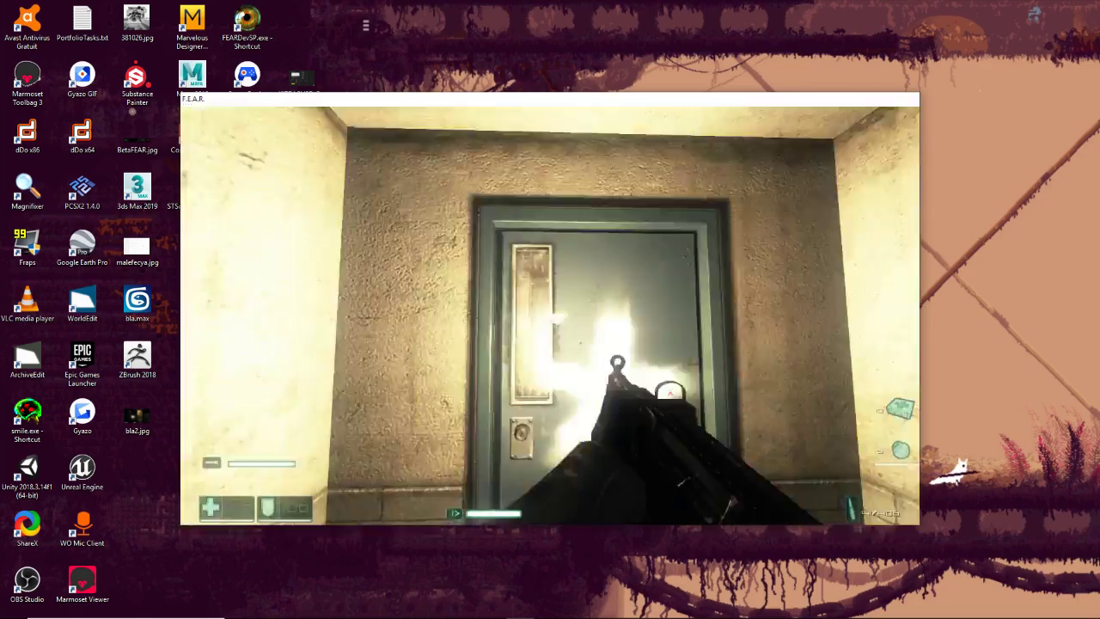
key("f")
key("r")
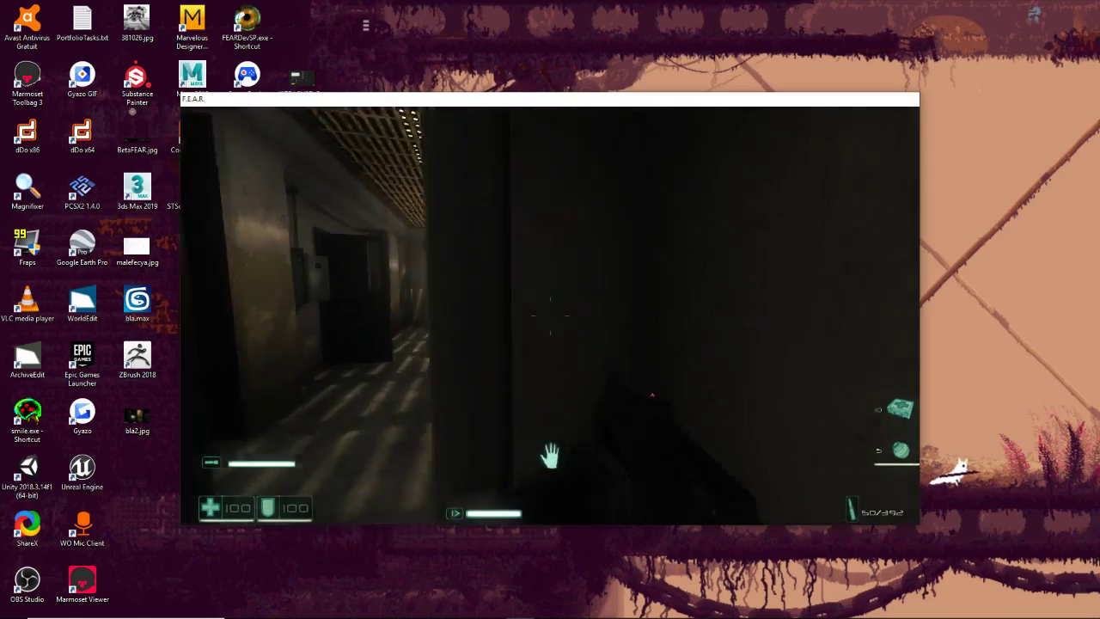
Step: Check the fire barrel's glow and the gunfire lighting on the metal slats in the room beyond the corridor
key("w")
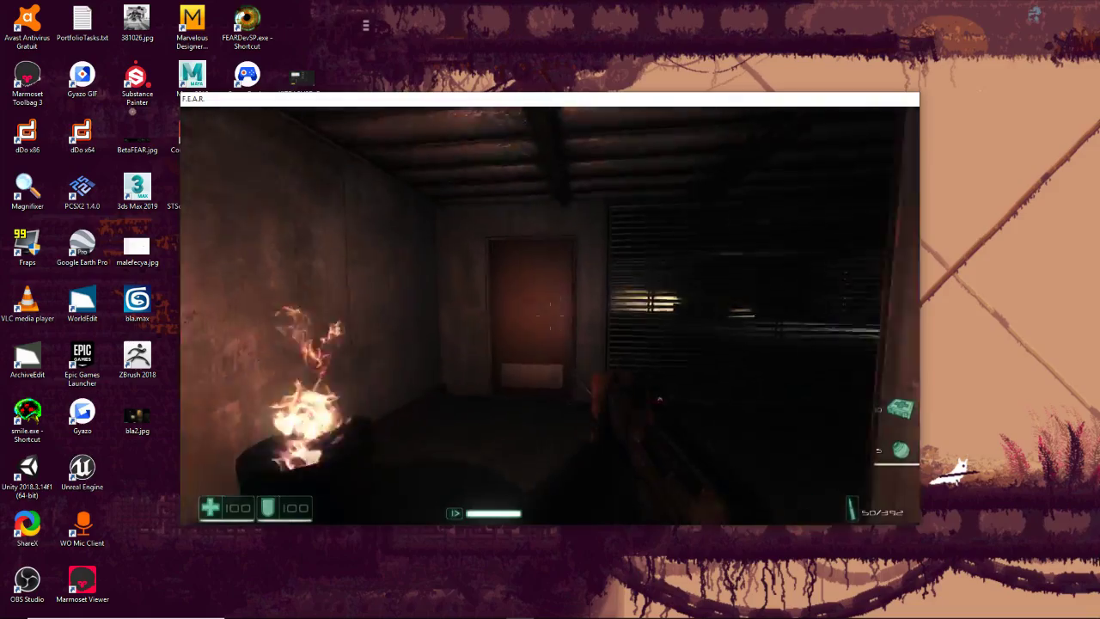
left_click(550, 315)
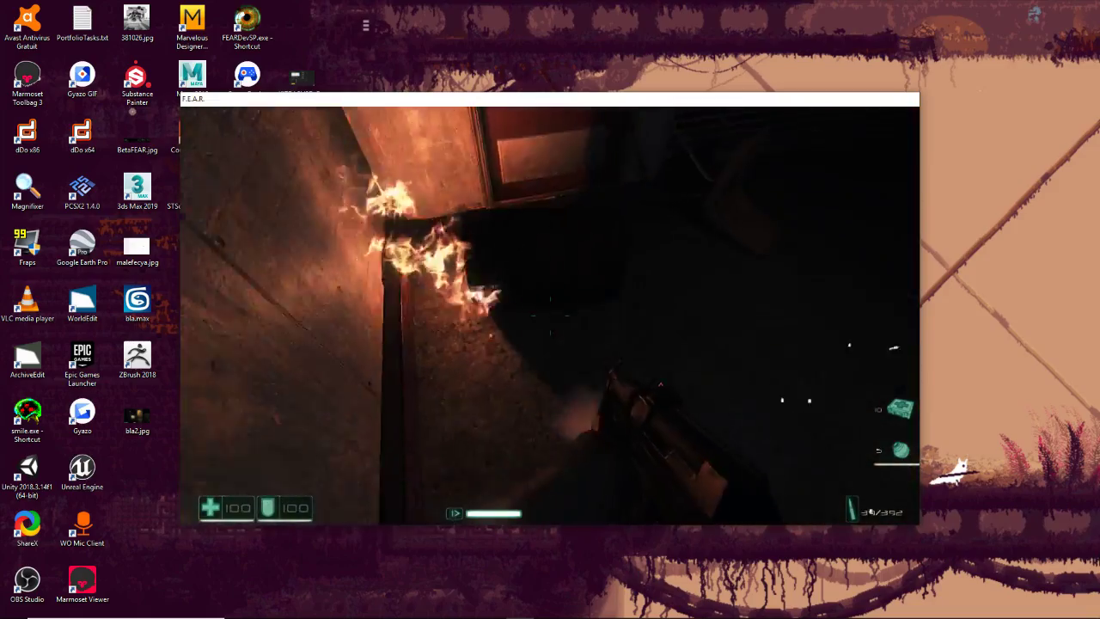
key("r")
key("w")
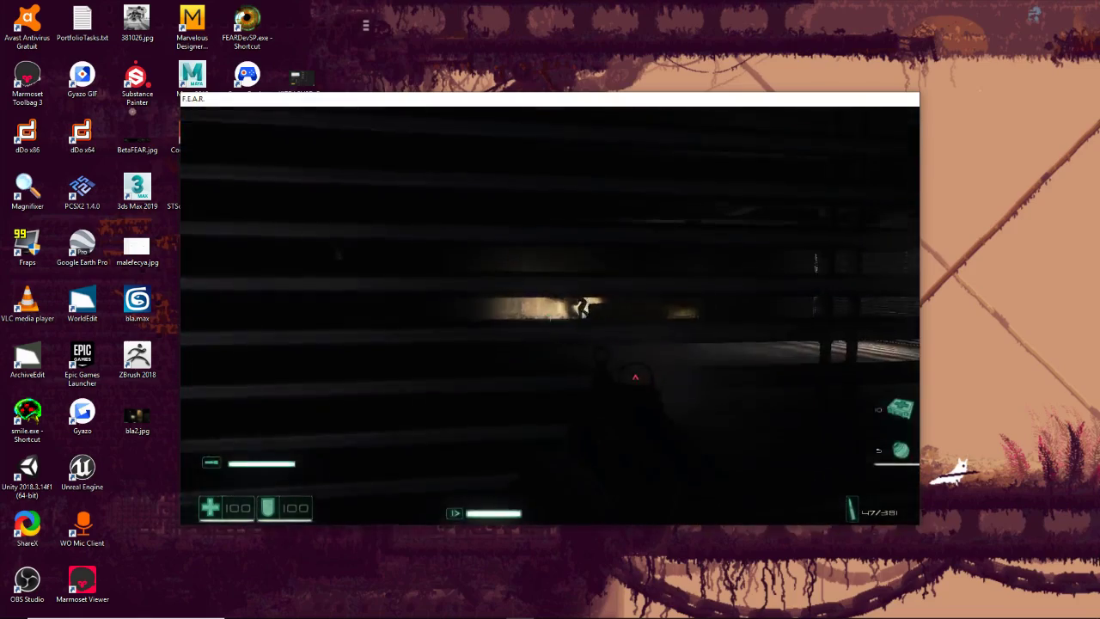
left_click(550, 316)
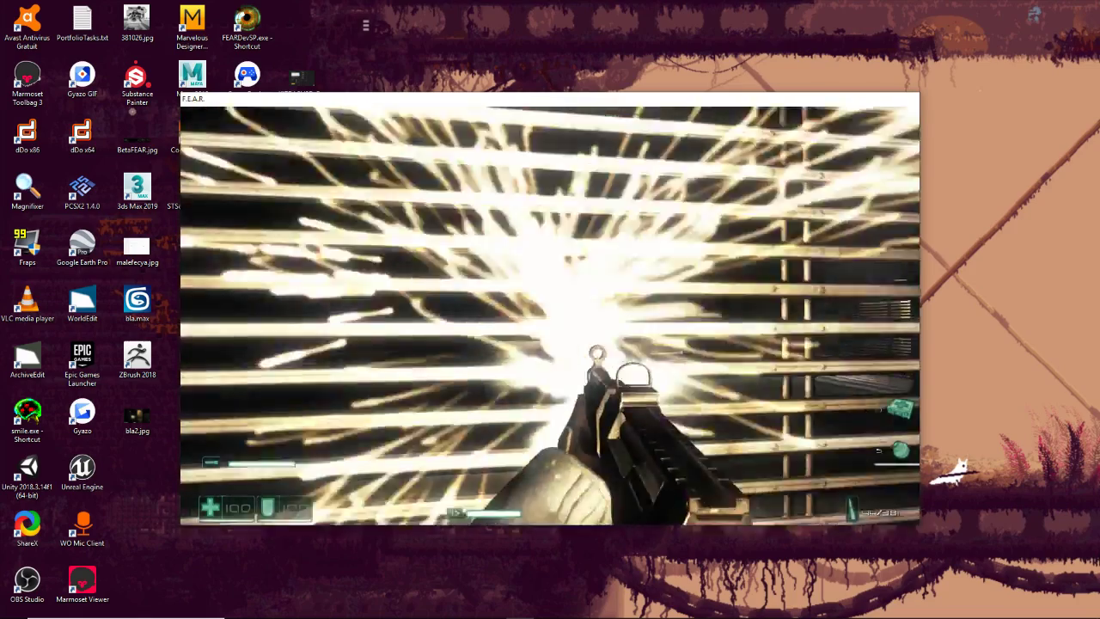
key("w")
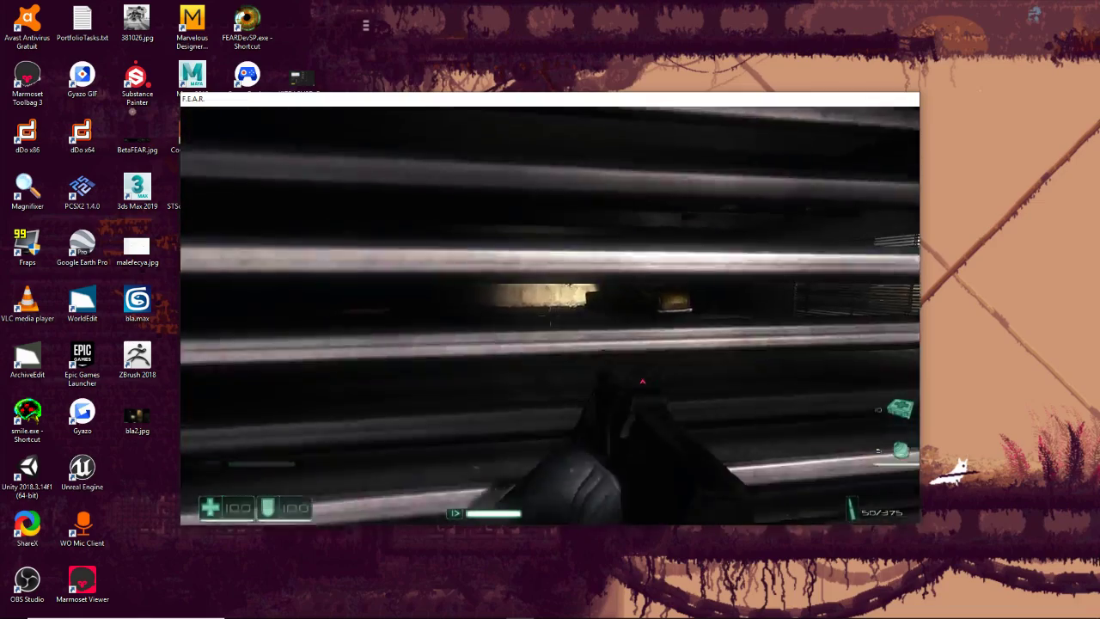
key("w")
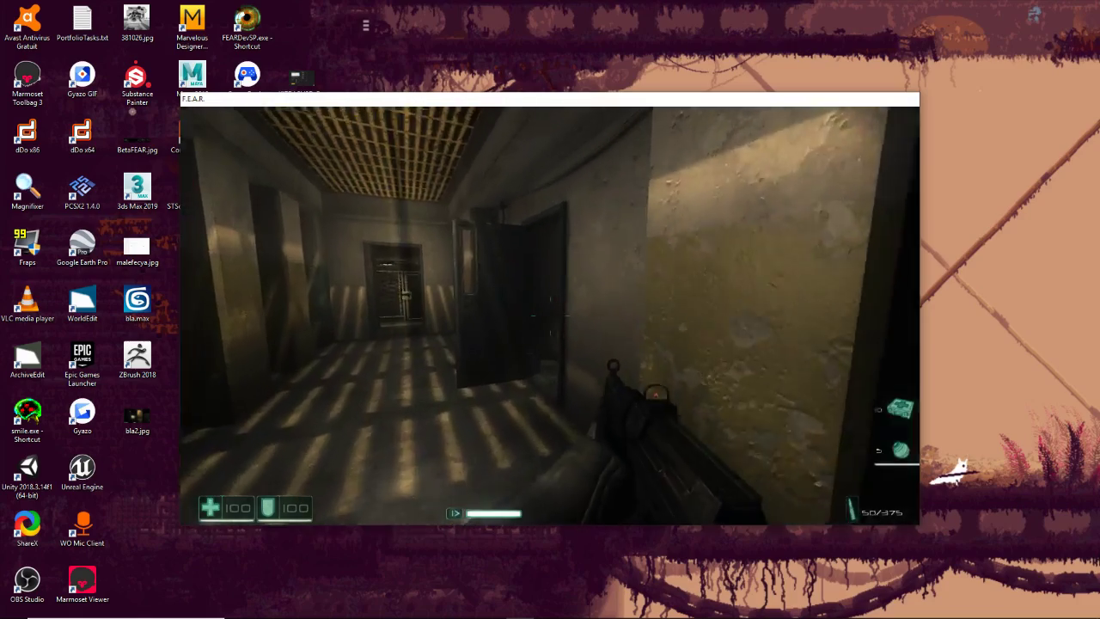
Step: Examine the level 4 lamp again under gunfire, then pause and load a saved game
key("w")
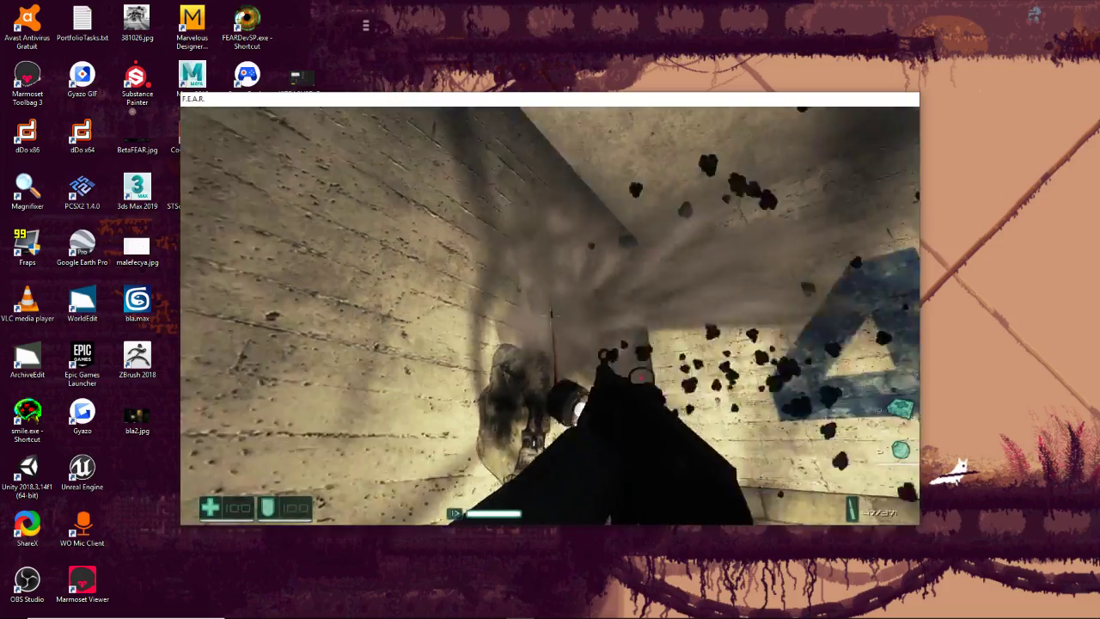
key("Escape")
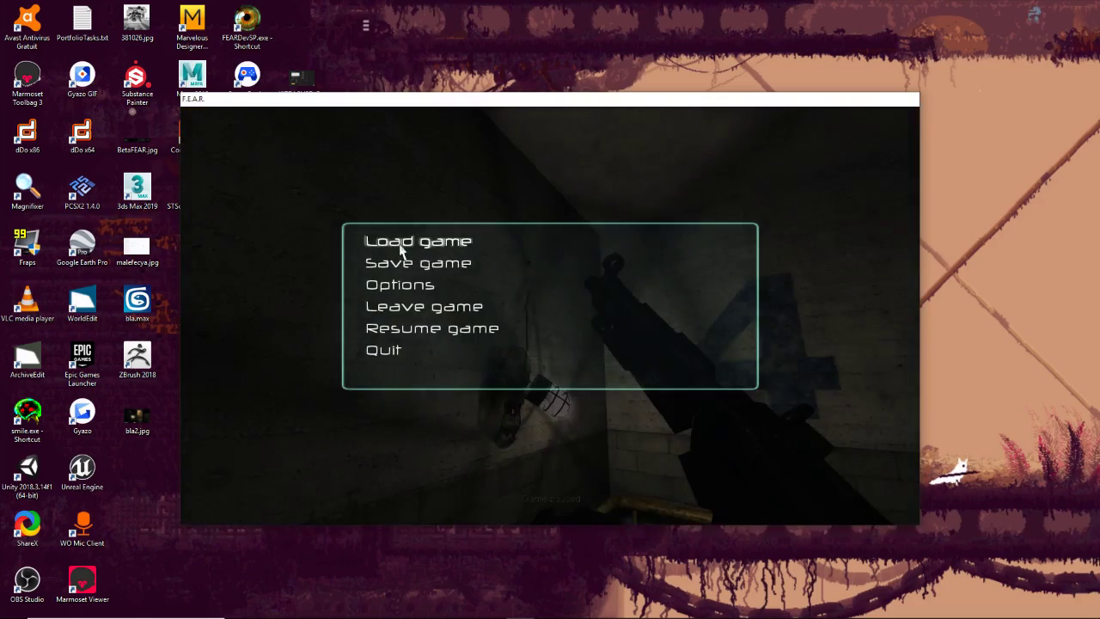
left_click(401, 246)
left_click(393, 255)
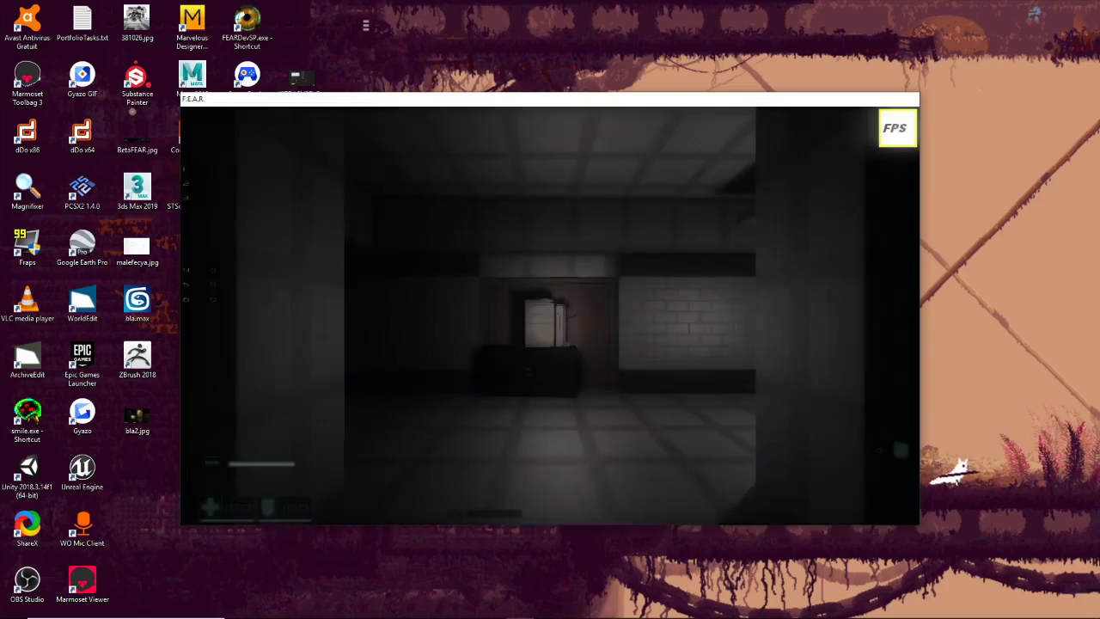
Step: Fly through the stairwell in spectator mode, then leave it and approach the level 4 wall lamp on foot
key("f")
key("w")
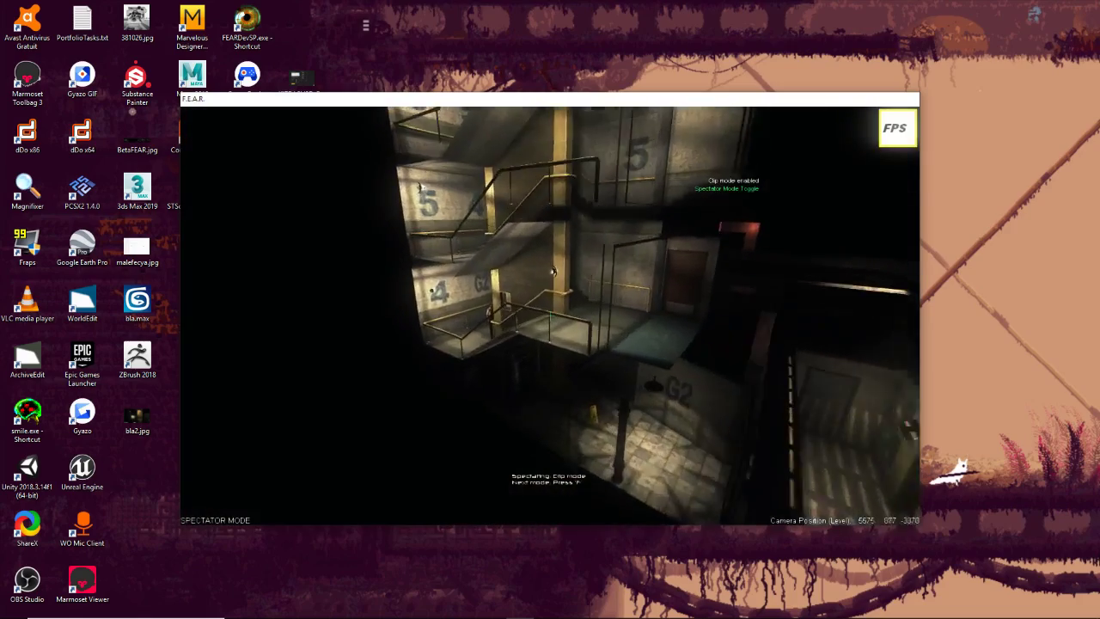
key("w")
key("f")
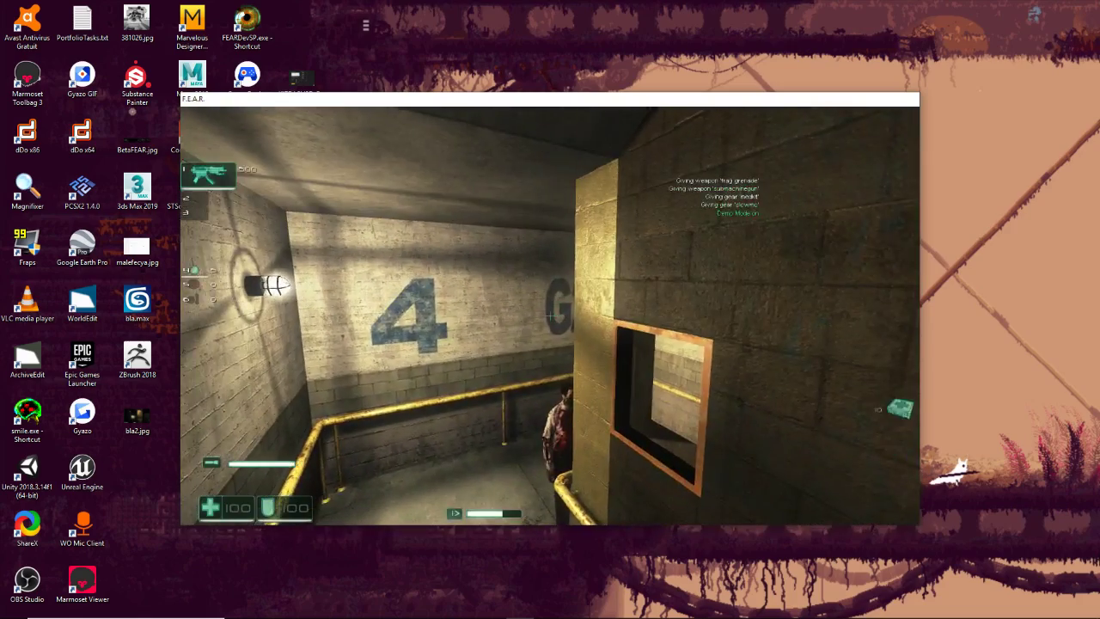
key("w")
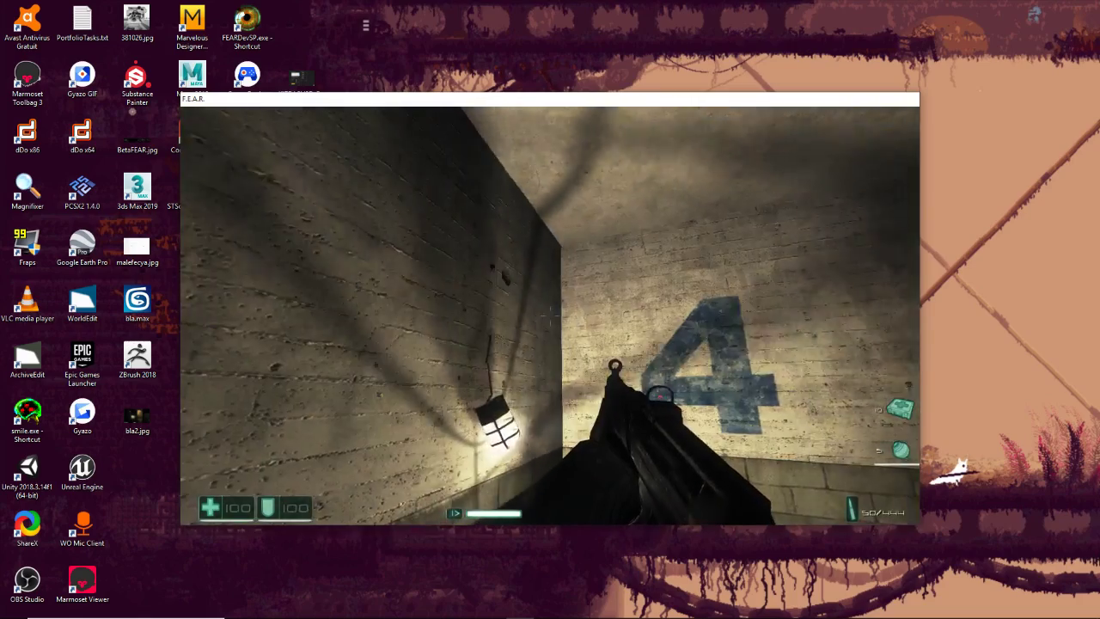
Step: Quit F.E.A.R. and switch to WorldEdit
key("Escape")
left_click(385, 352)
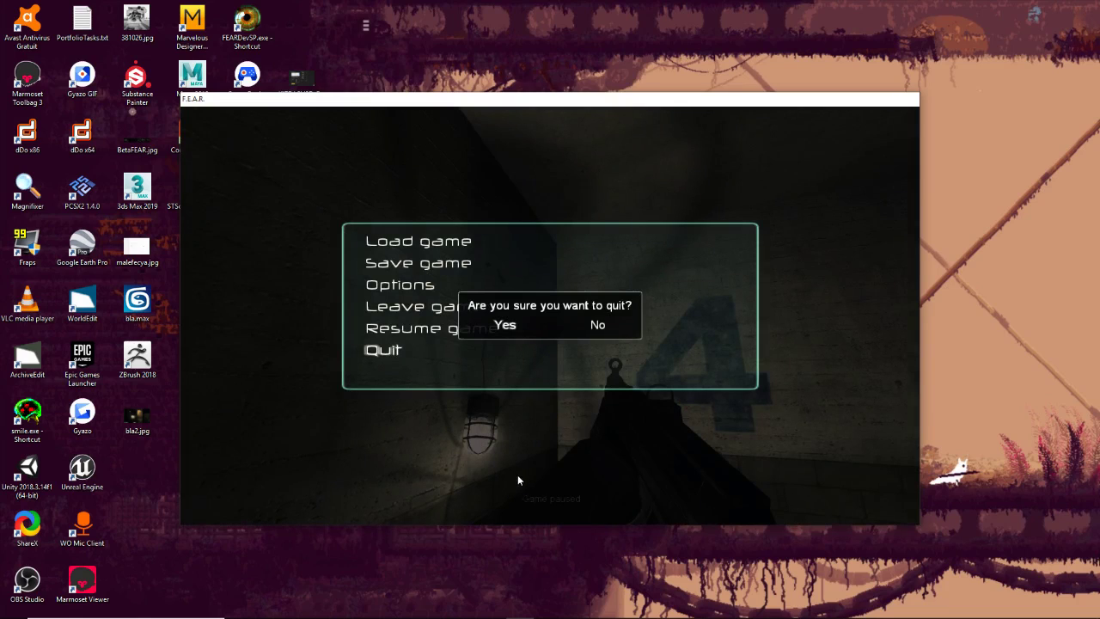
mouse_move(465, 613)
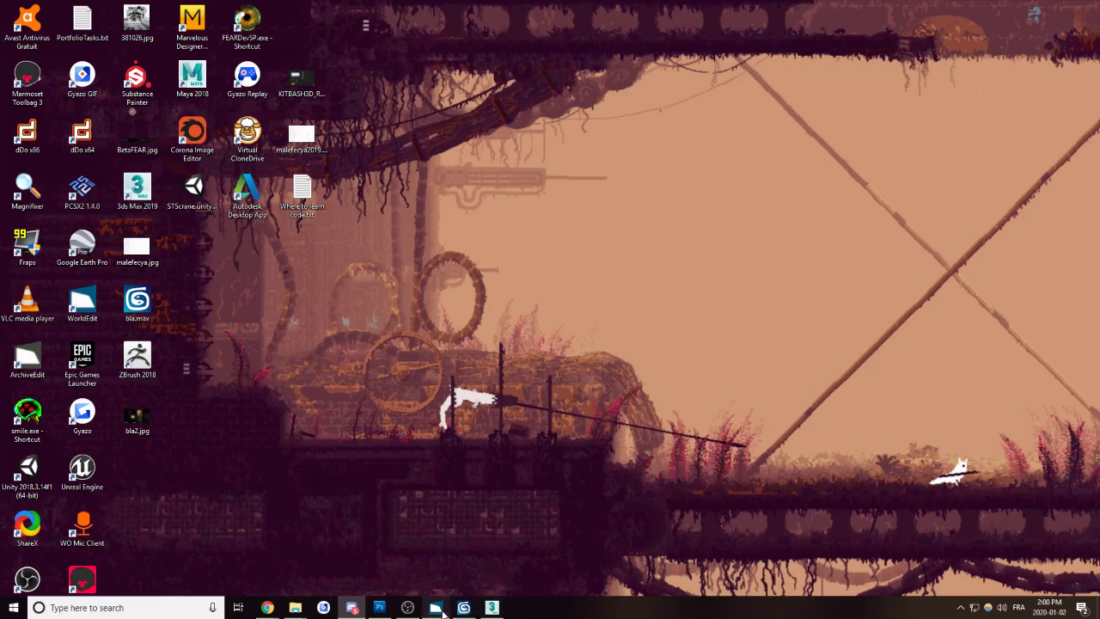
left_click(436, 608)
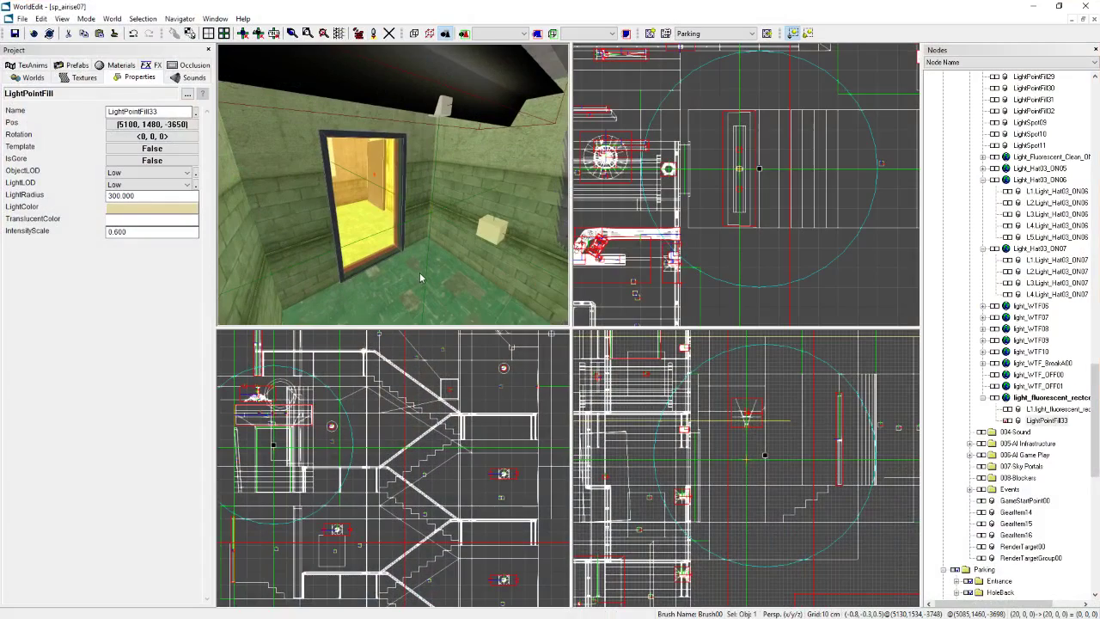
Step: Examine the caged wall lamp beside the painted 6 in the stairwell of sp_airise07
right_click_drag(450, 233, 343, 233)
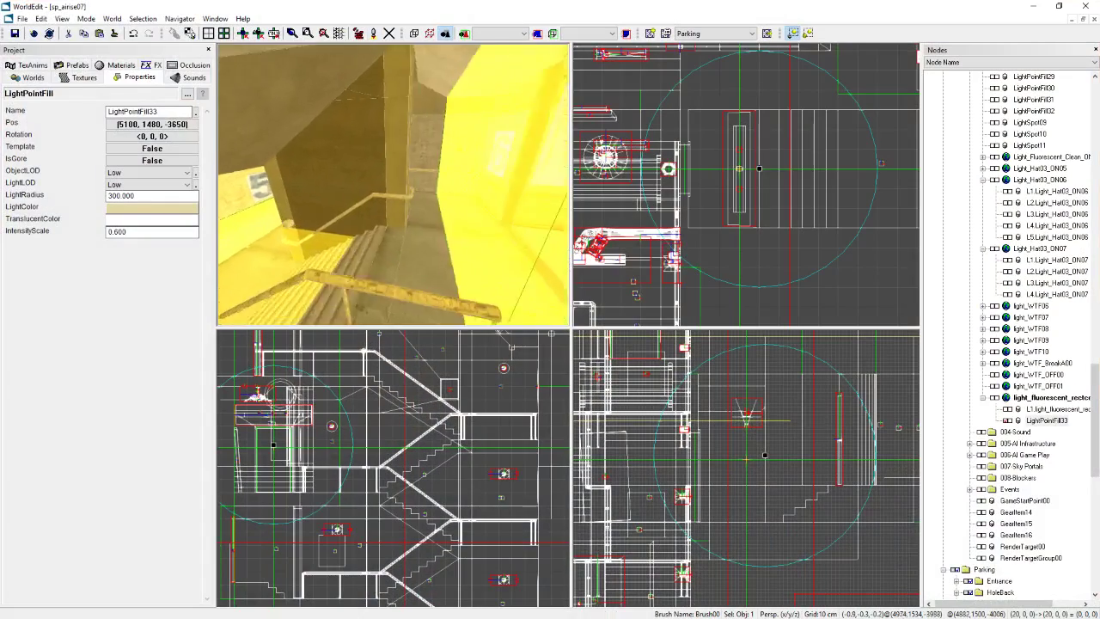
right_click_drag(397, 187, 288, 201)
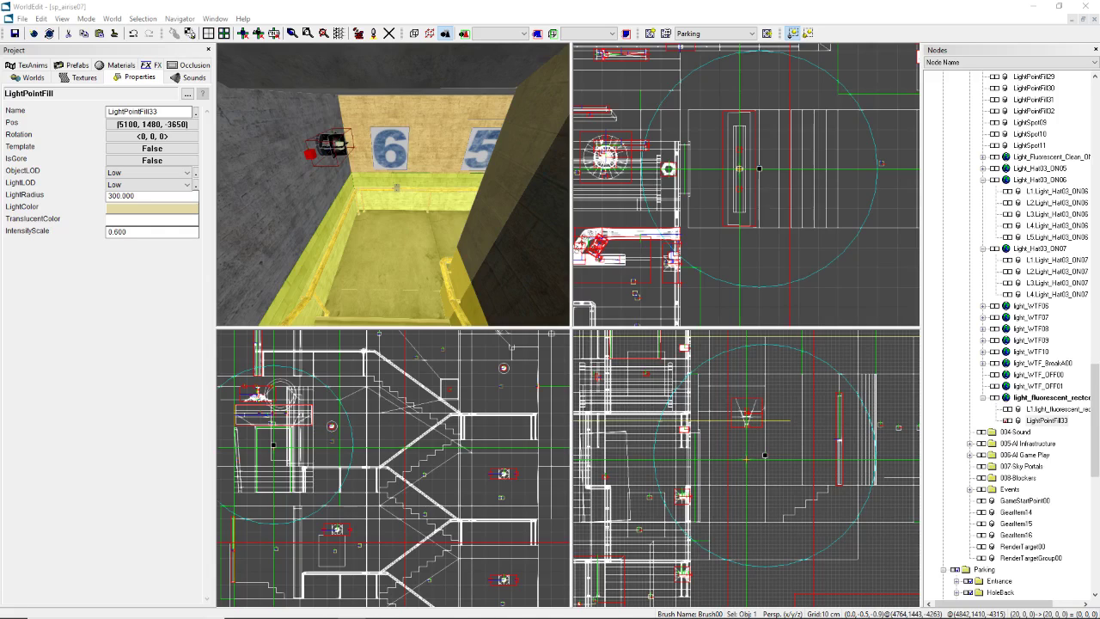
left_click(413, 3)
middle_click_drag(419, 143, 401, 185)
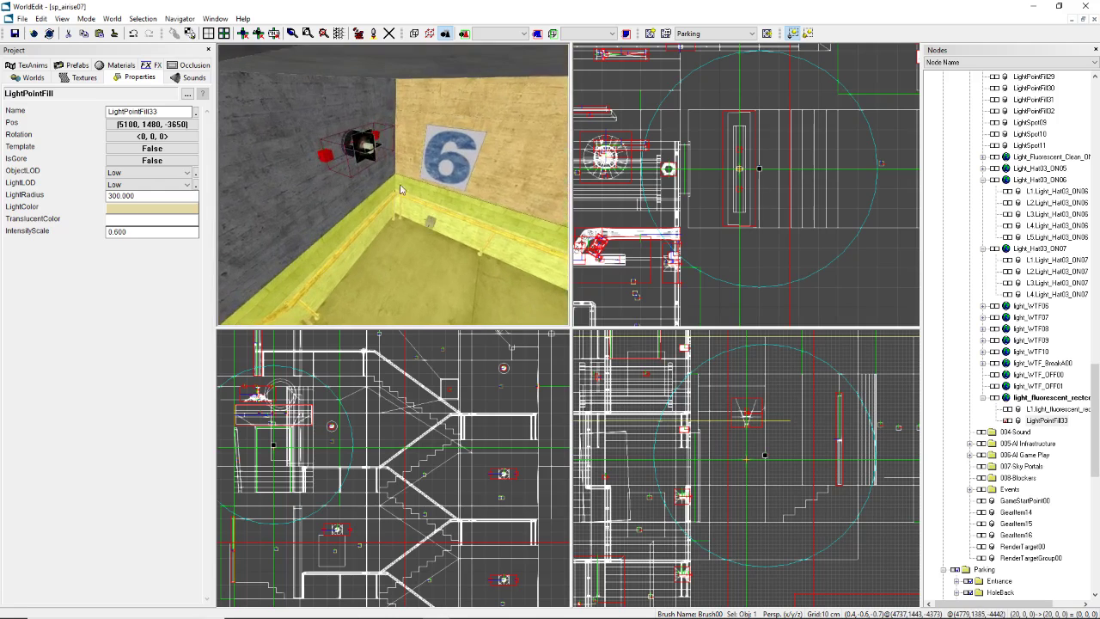
left_click_drag(399, 189, 415, 190)
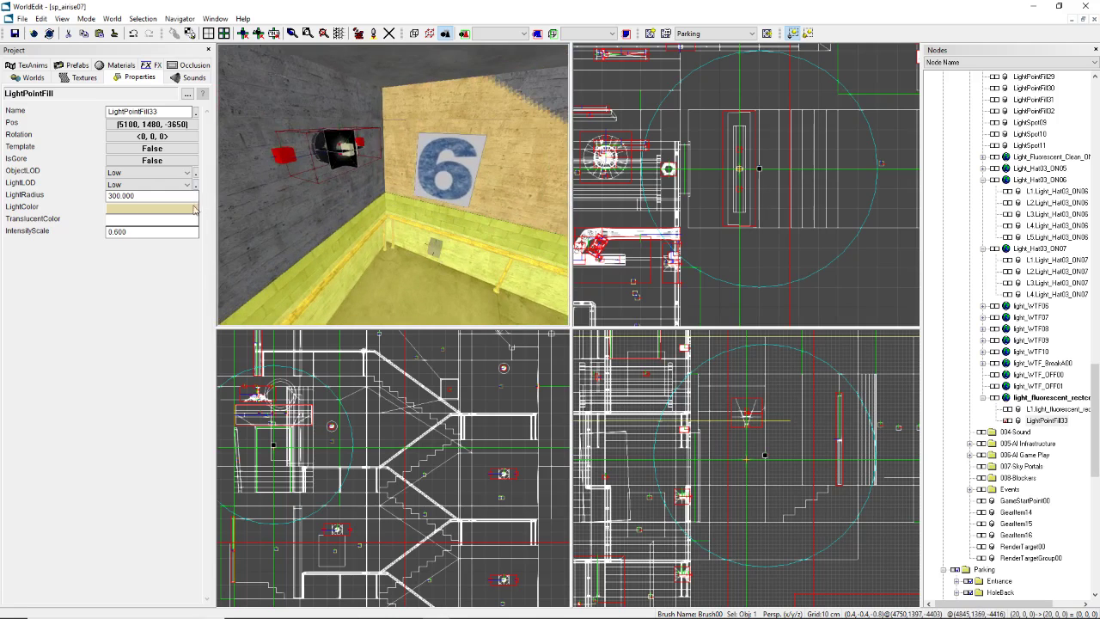
Step: Restore and move aside the sp_airise07 window, then maximize the light_WTF_Disconnect prefab window behind it
left_click(1085, 20)
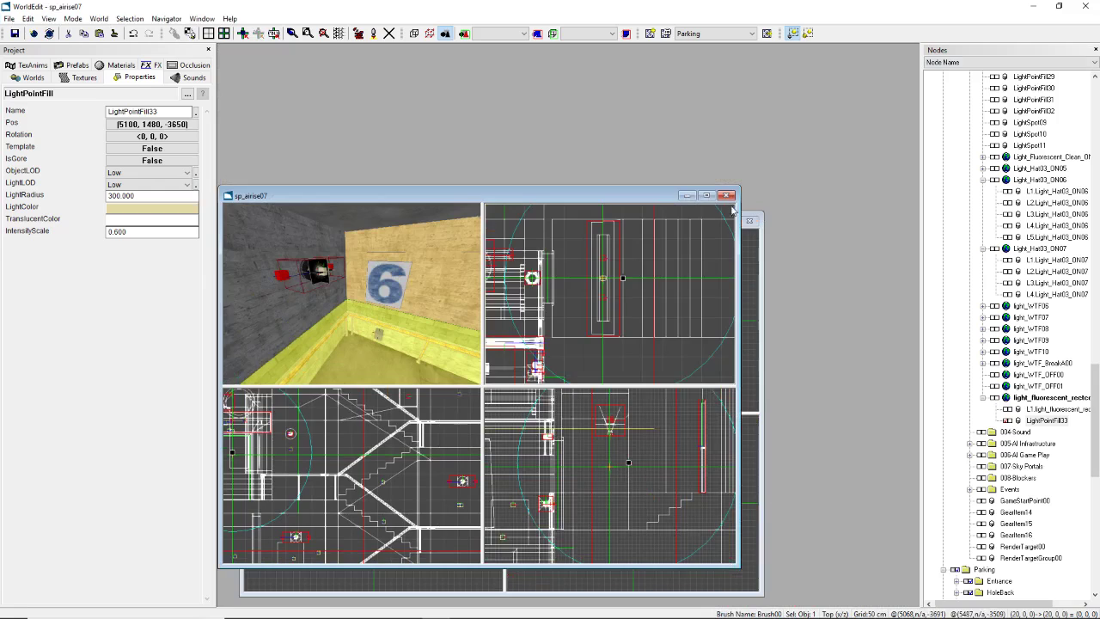
left_click_drag(659, 196, 446, 186)
left_click(729, 220)
Step: Switch to brush editing, select a cord segment brush hanging from the lamp, and inspect the prefab up close
key("b")
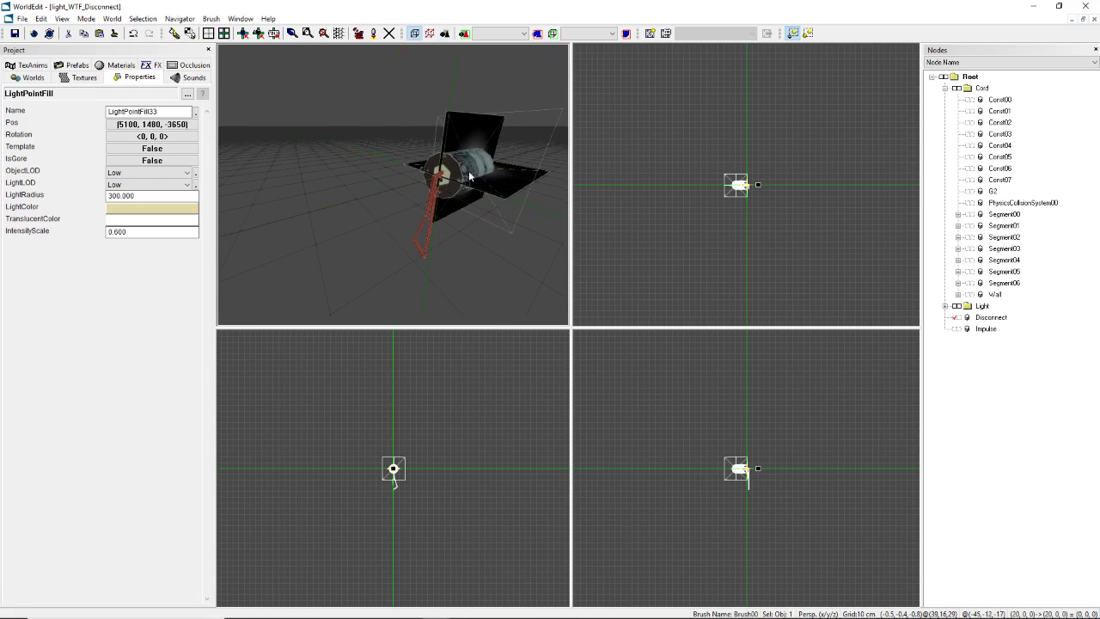
left_click(469, 173)
mouse_move(458, 190)
left_mouse_down()
mouse_move(498, 184)
mouse_move(423, 201)
mouse_move(433, 200)
mouse_move(395, 189)
left_mouse_up()
scroll(464, 190, "up", 3)
left_click(390, 183)
scroll(396, 217, "up", 3)
scroll(406, 205, "down", 3)
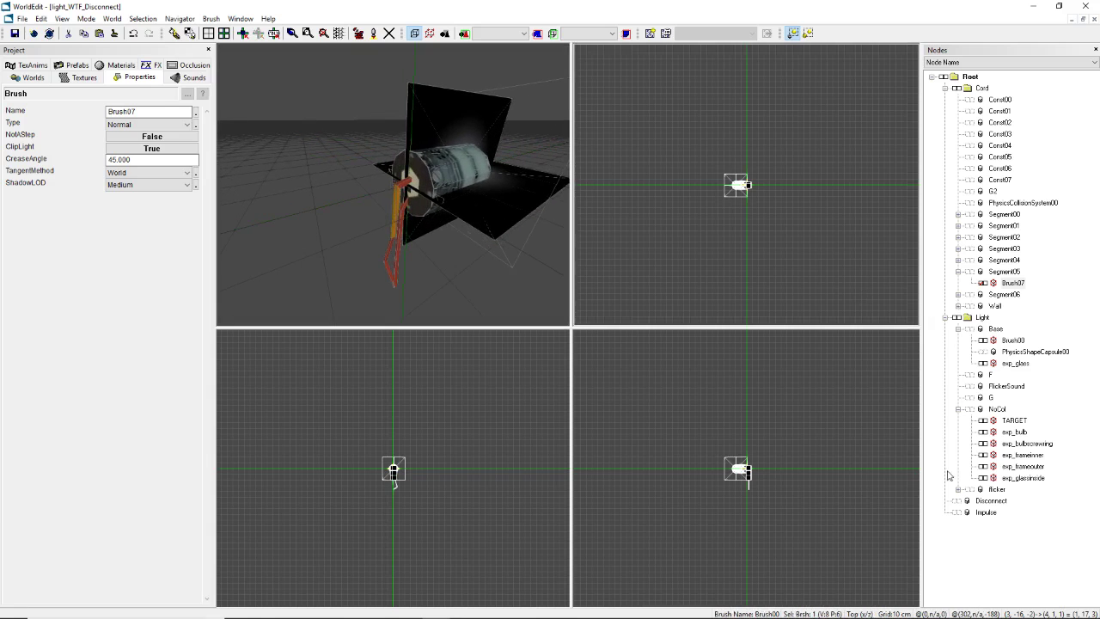
Step: Open the Disconnect object's event commands and read the full text of the last two messages on the Light track
left_click(980, 500)
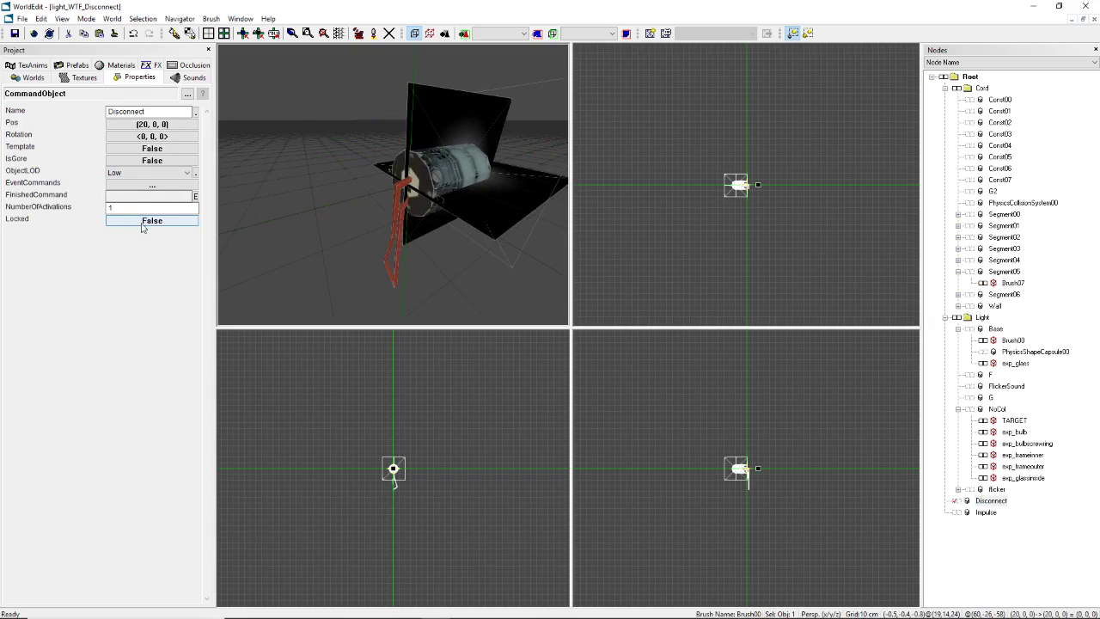
left_click(139, 186)
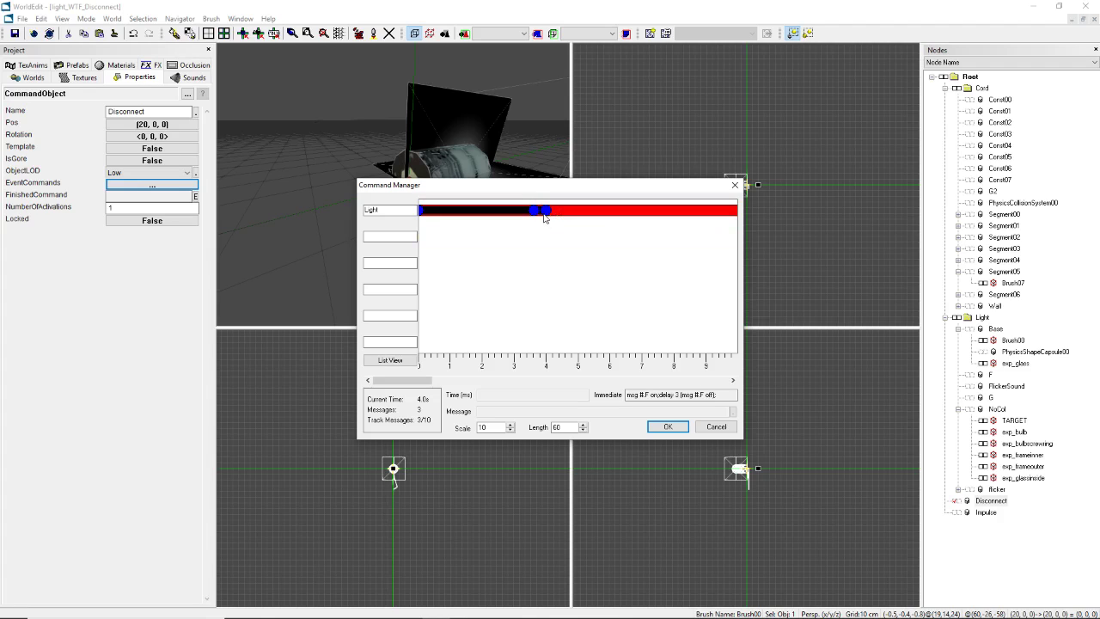
left_click(546, 210)
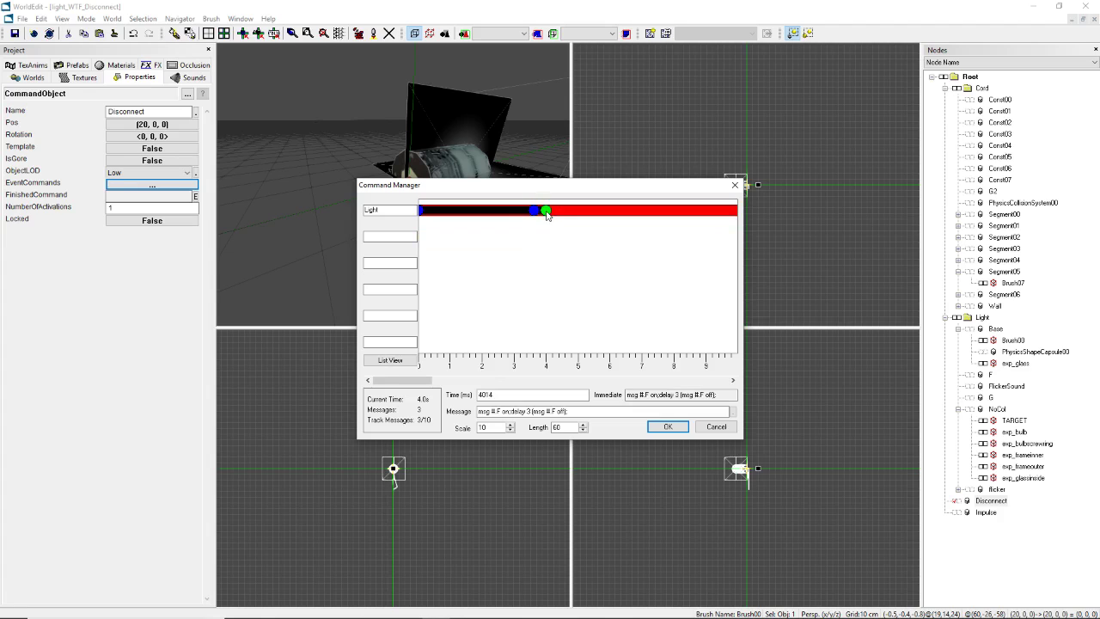
left_click(733, 411)
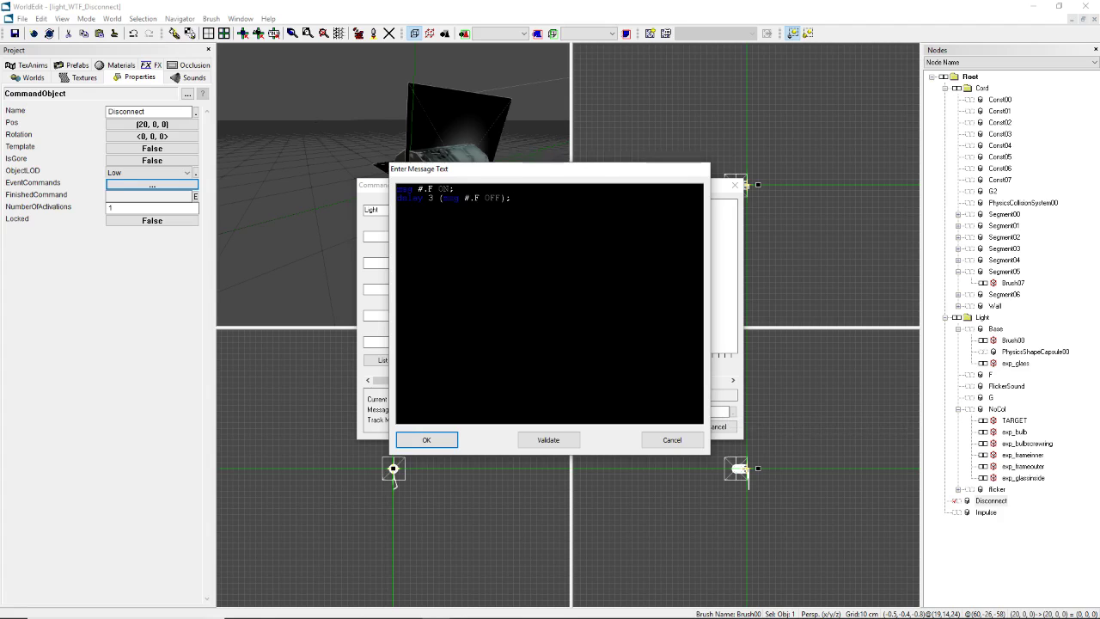
key("Return")
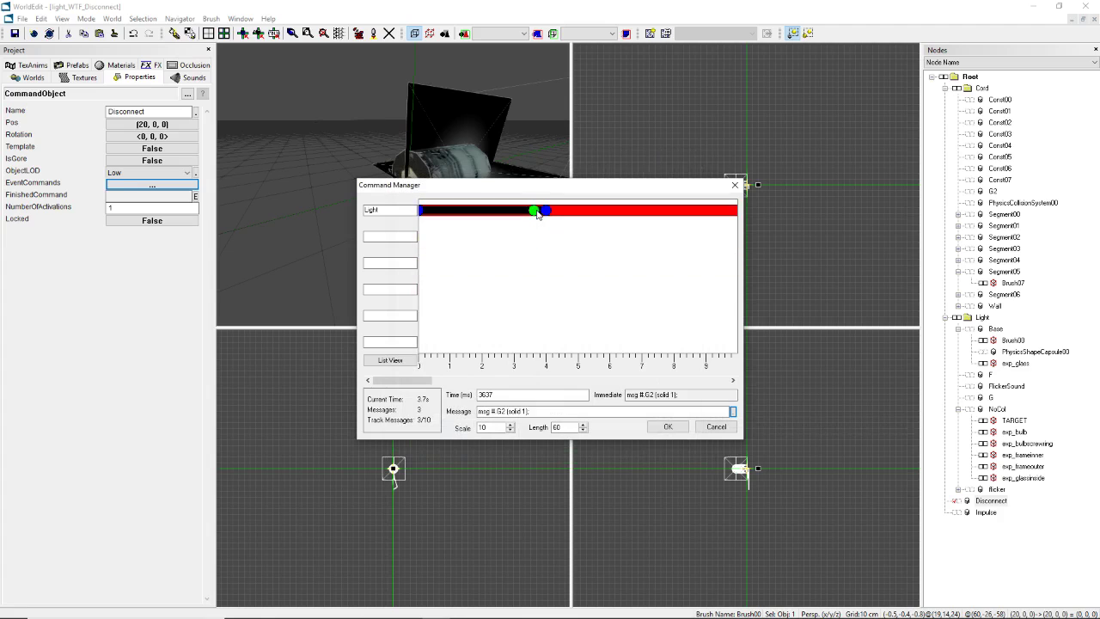
left_click(732, 410)
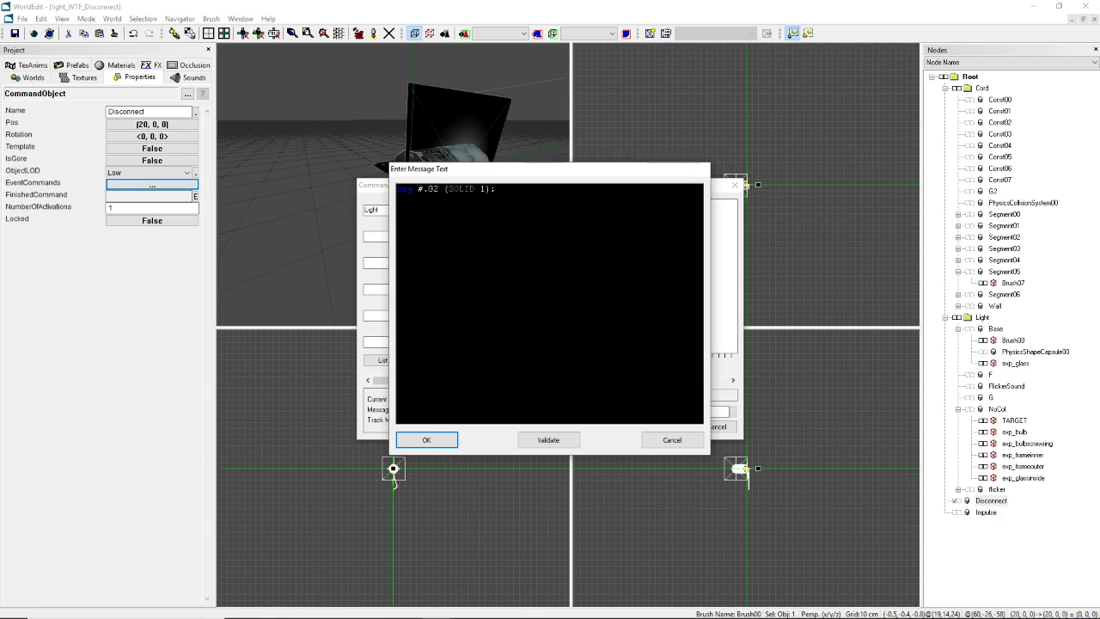
left_click(425, 441)
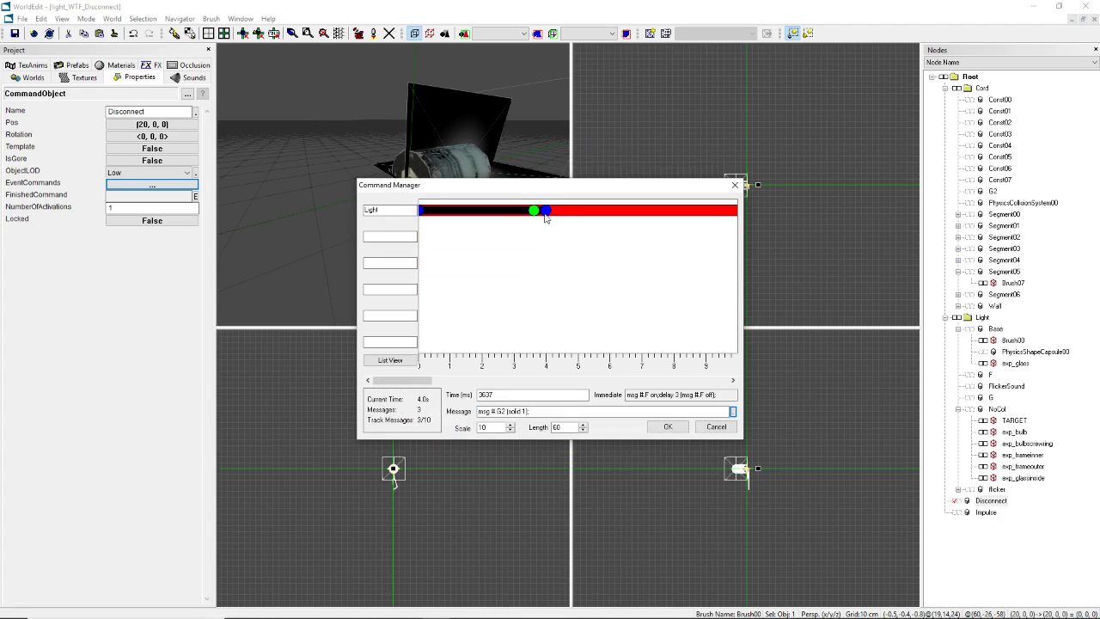
Step: Retime Disconnect's Light track events: the F on/off message to about 1 second and the G2 solid message to 9490 ms
left_click_drag(546, 211, 494, 218)
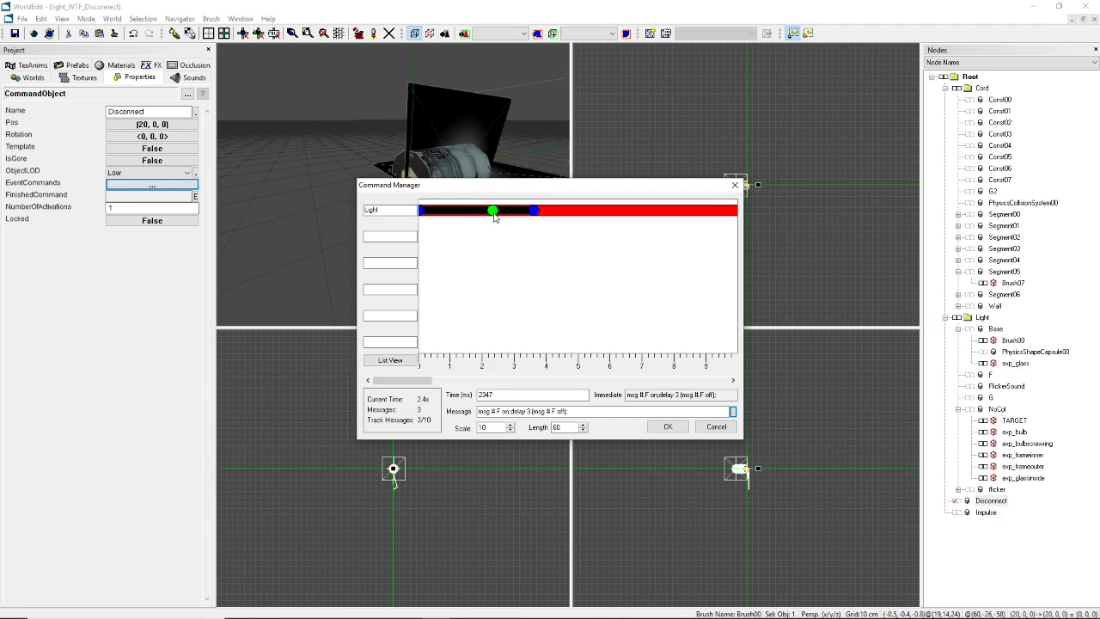
left_click(734, 411)
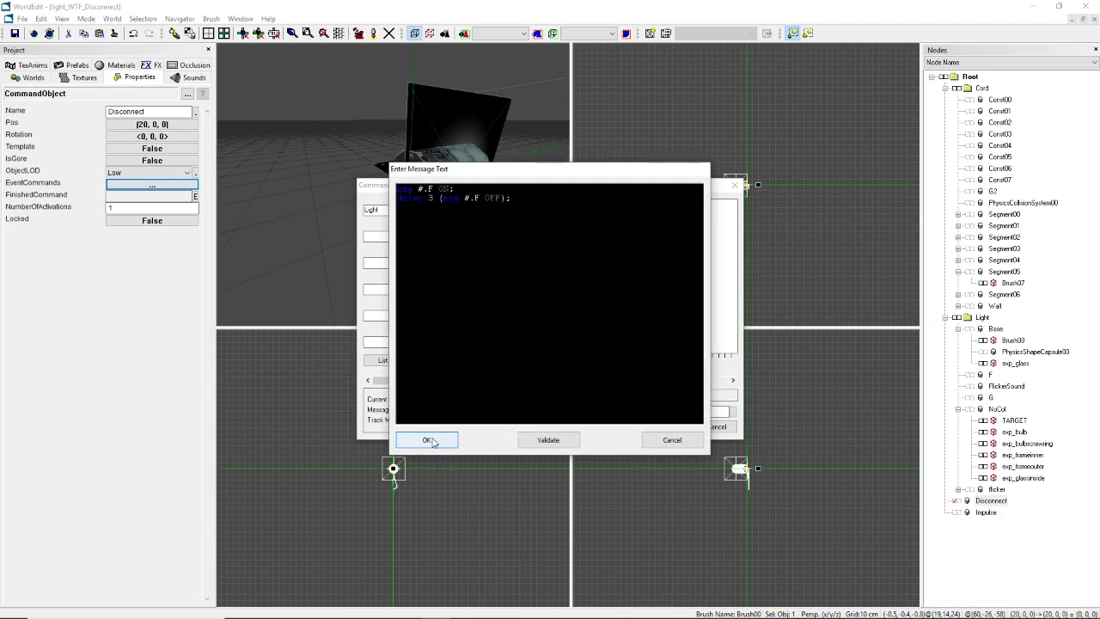
left_click(427, 440)
left_click_drag(493, 212, 451, 211)
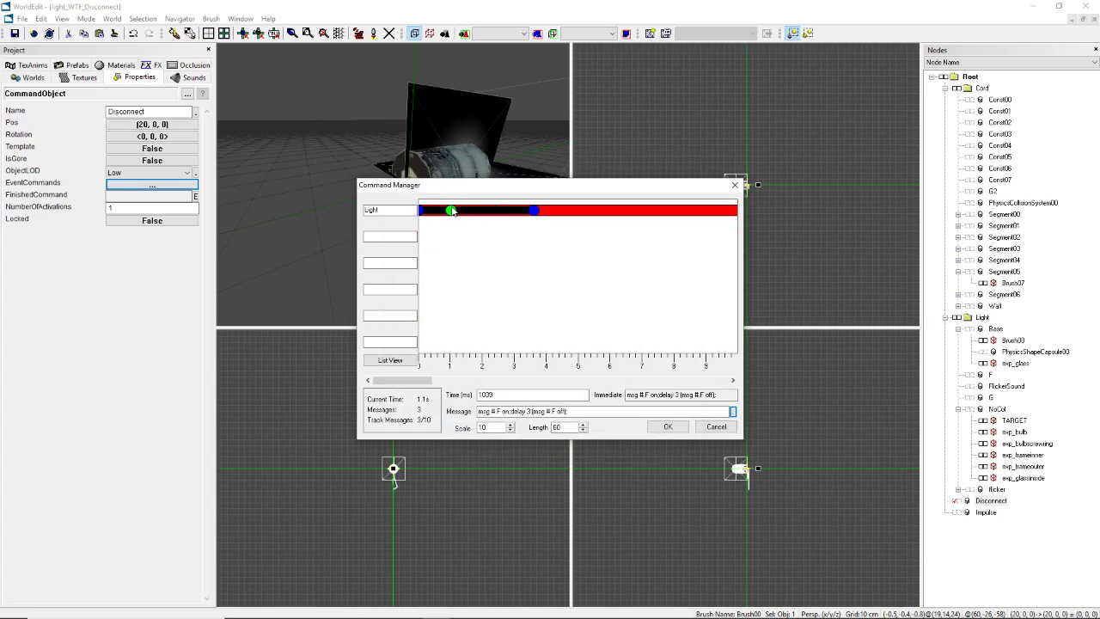
left_click_drag(540, 212, 723, 214)
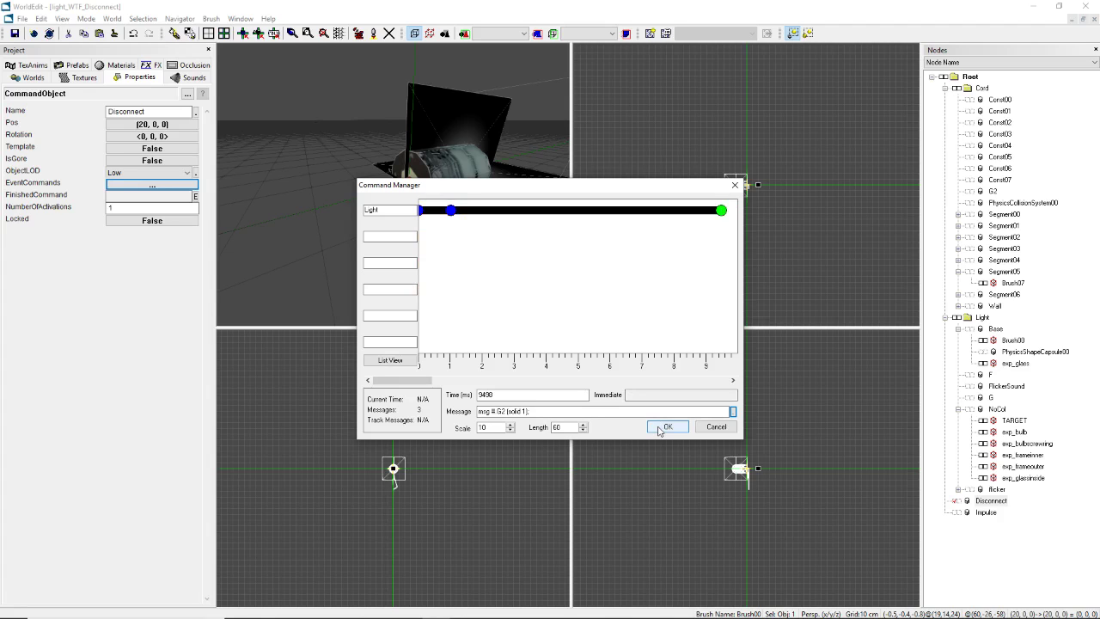
left_click(667, 427)
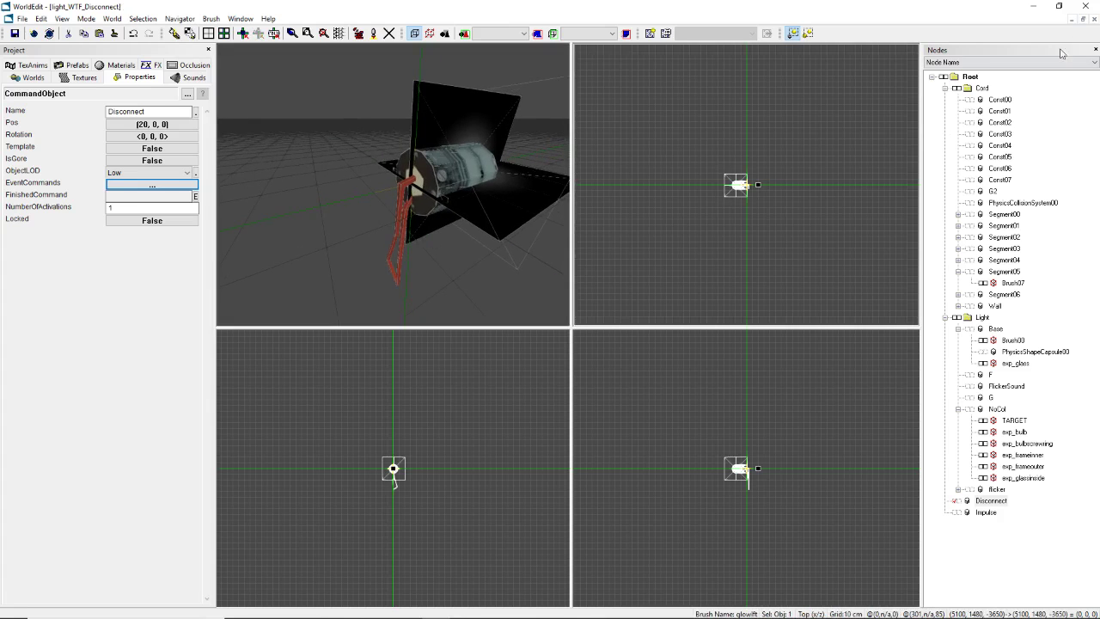
Step: Return to the sp_airise07 world, process it, and run it in F.E.A.R
left_click(1090, 24)
left_click(445, 136)
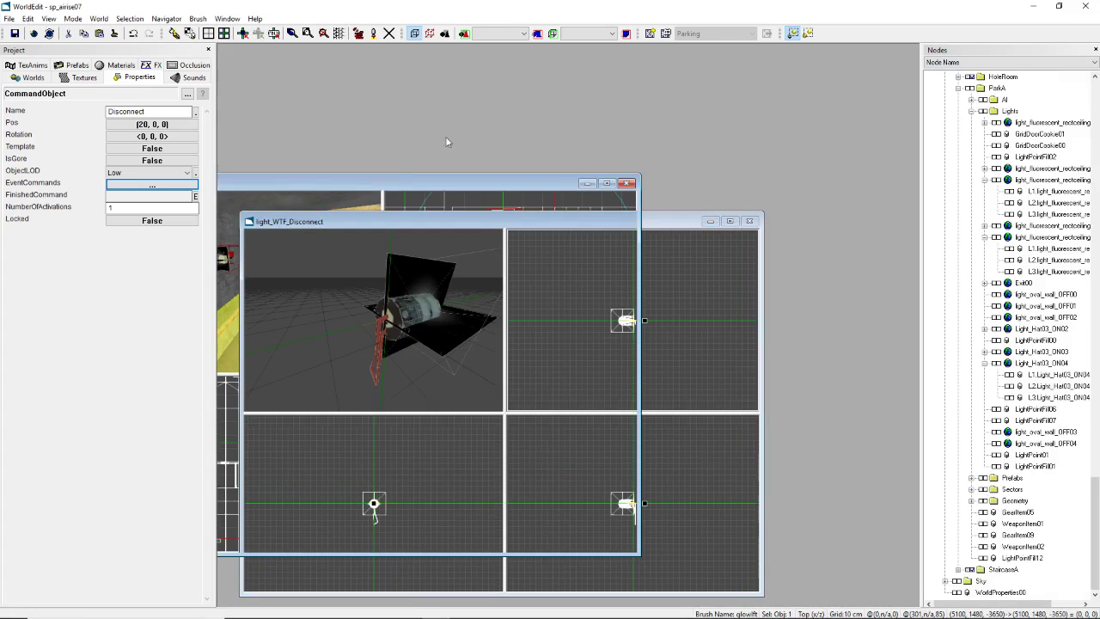
left_click(357, 34)
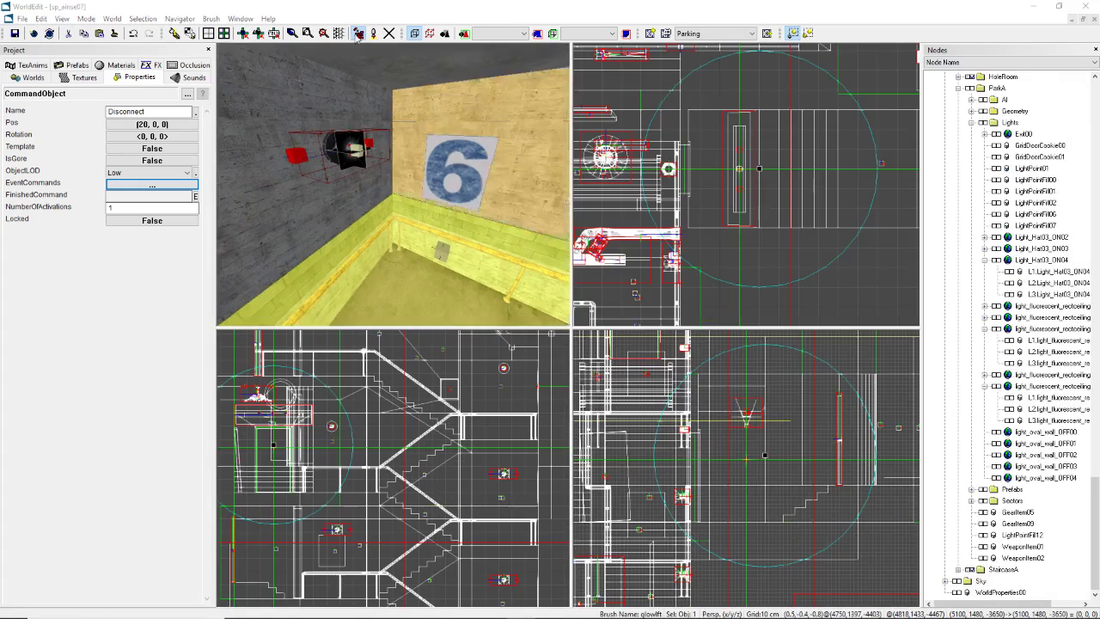
left_click(599, 442)
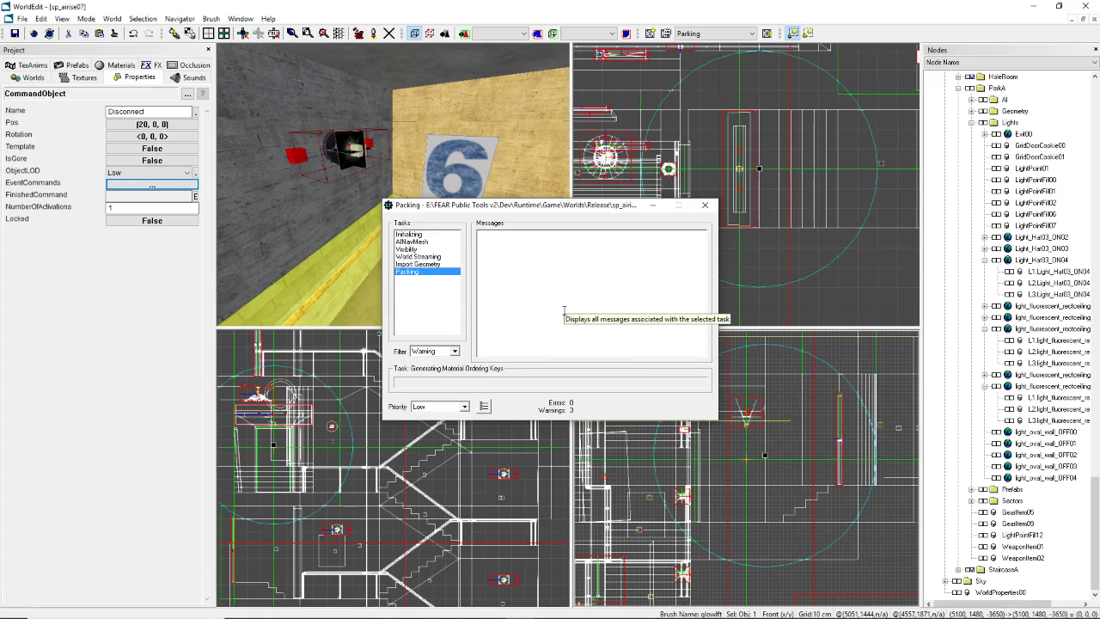
left_click(678, 406)
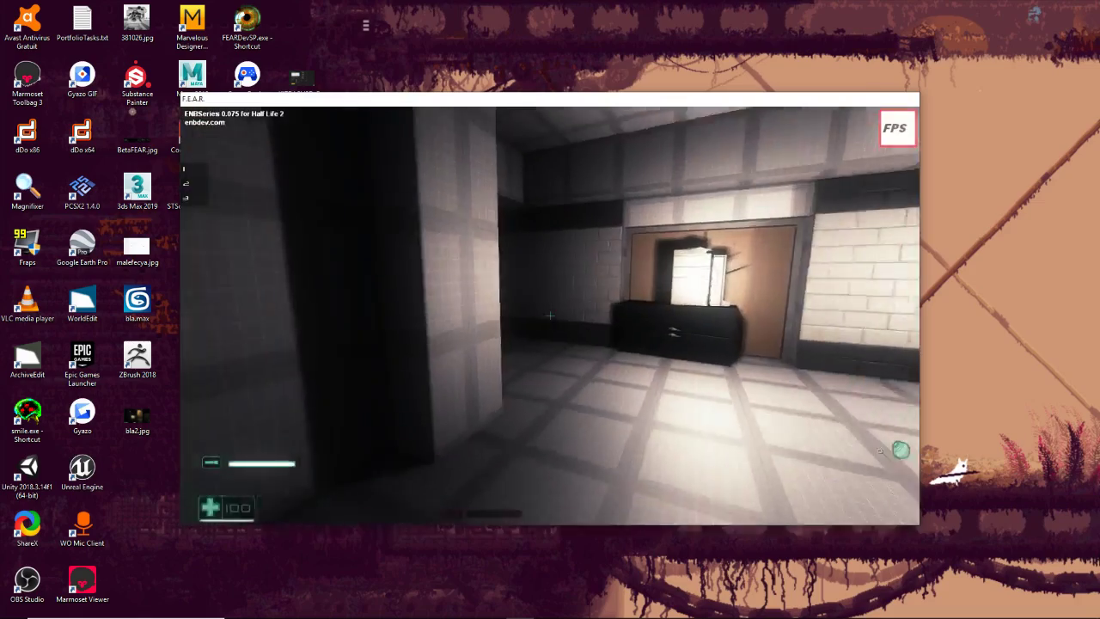
Step: Fly in spectator mode to the stairwell landing marked 4, resume normal play there, and turn on demo mode for weapons
key("w")
key("F2")
key("w")
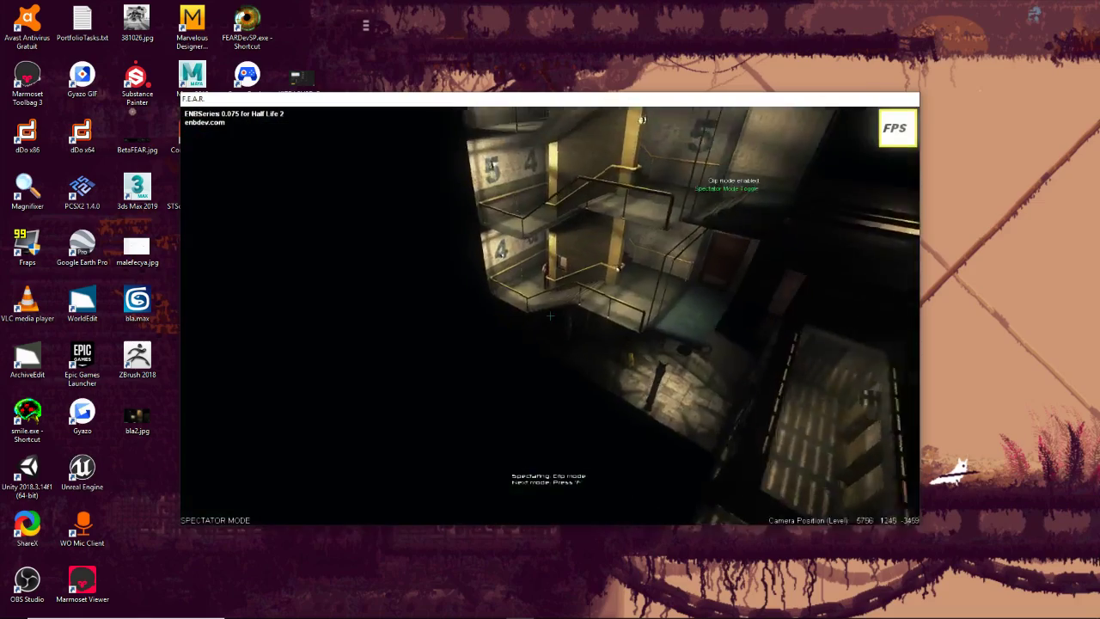
key("w")
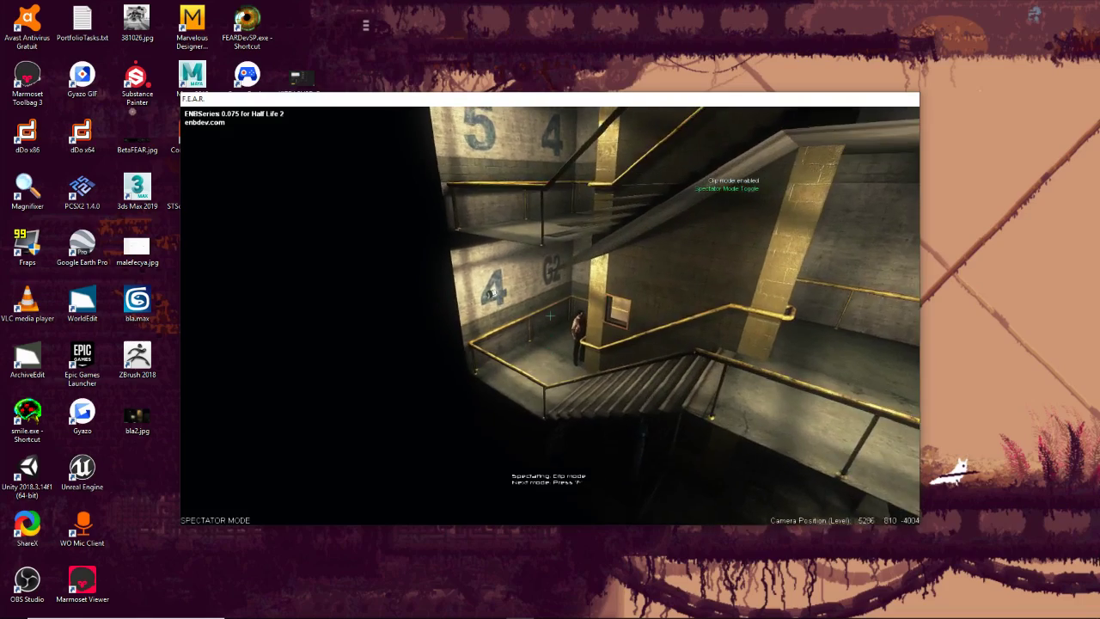
key("f")
key("F3")
key("w")
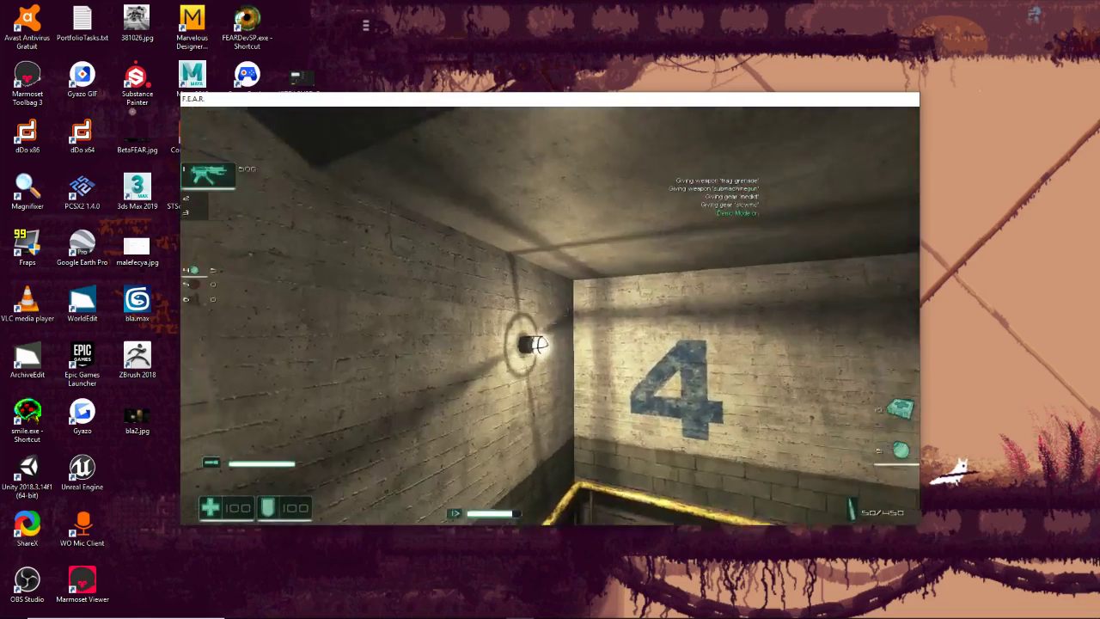
Step: Shoot the caged wall lamp beside the painted 4, reload, and watch how the lamp behaves on its cord
left_click(550, 315)
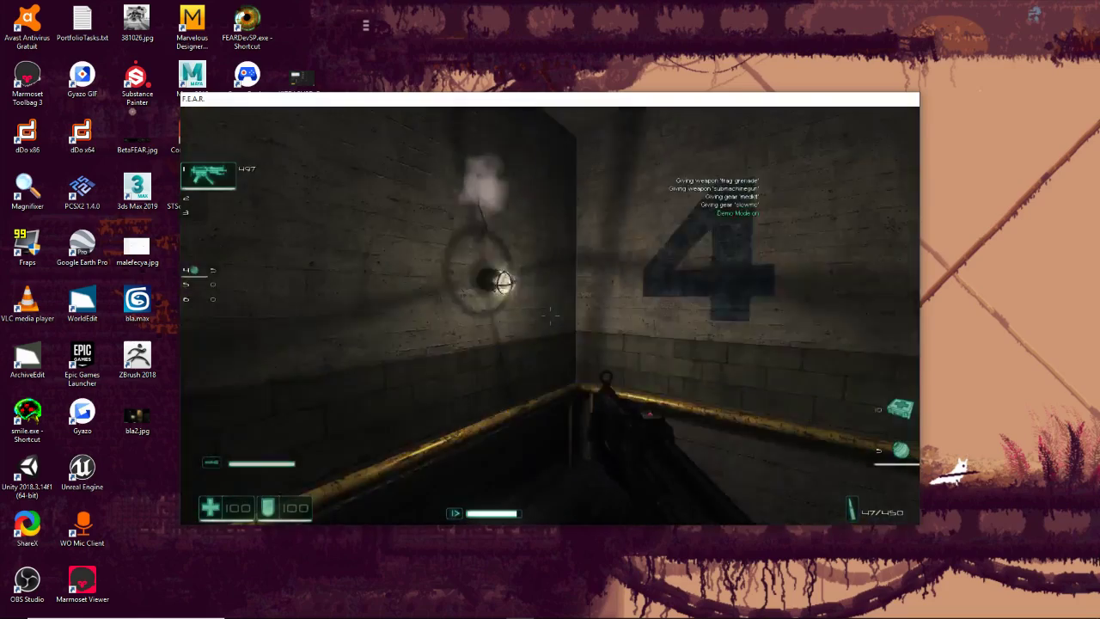
key("x")
key("r")
key("r")
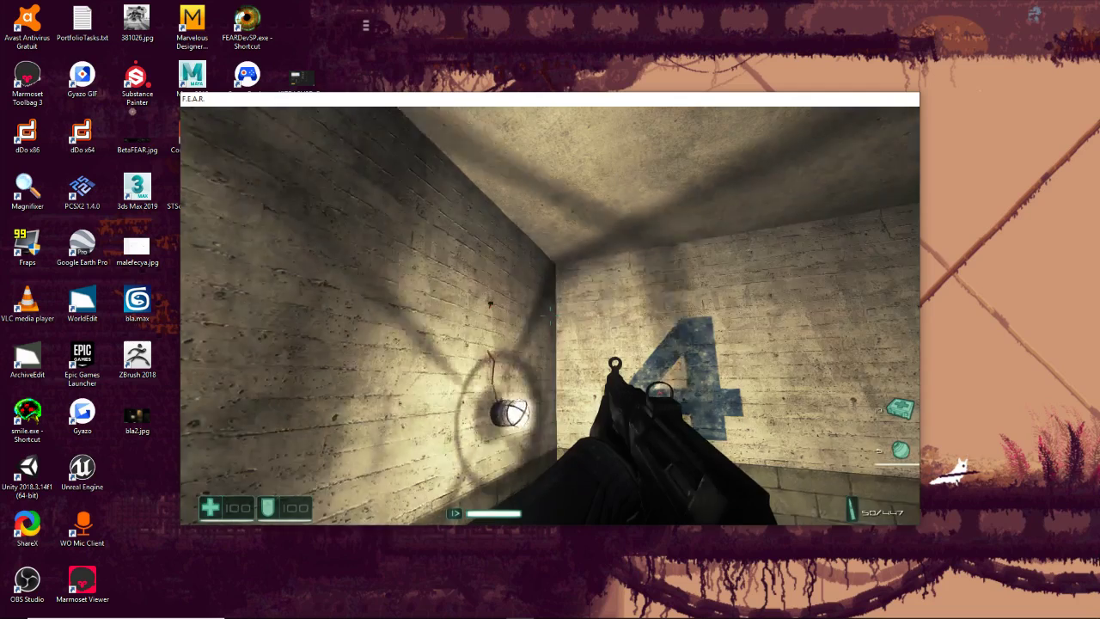
Step: Quit F.E.A.R. and switch back to WorldEdit
key("Escape")
left_click(380, 352)
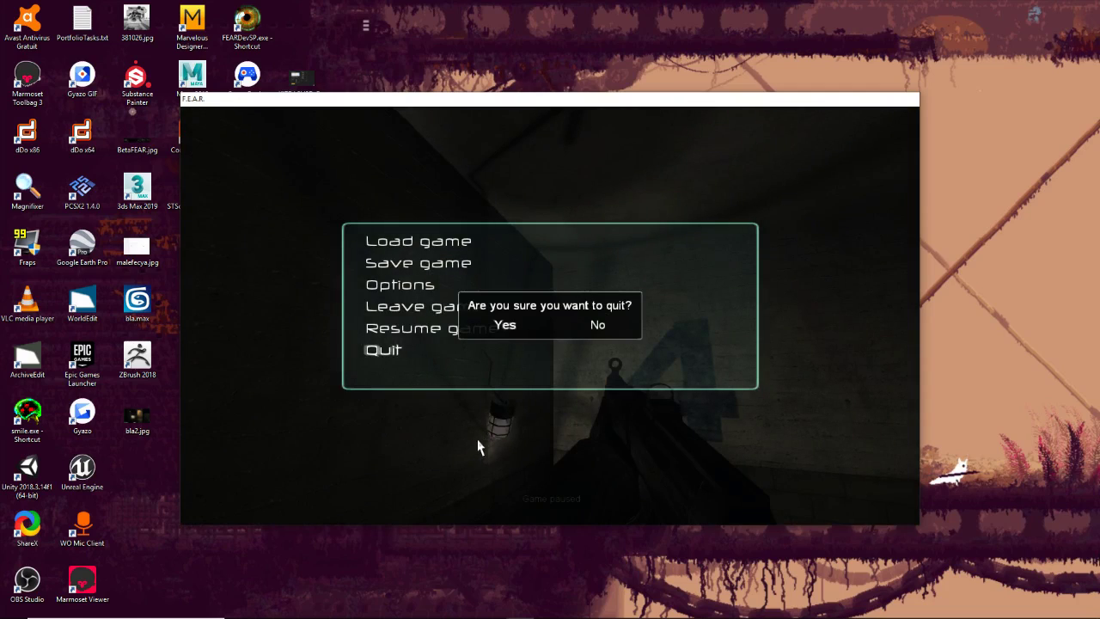
key("Return")
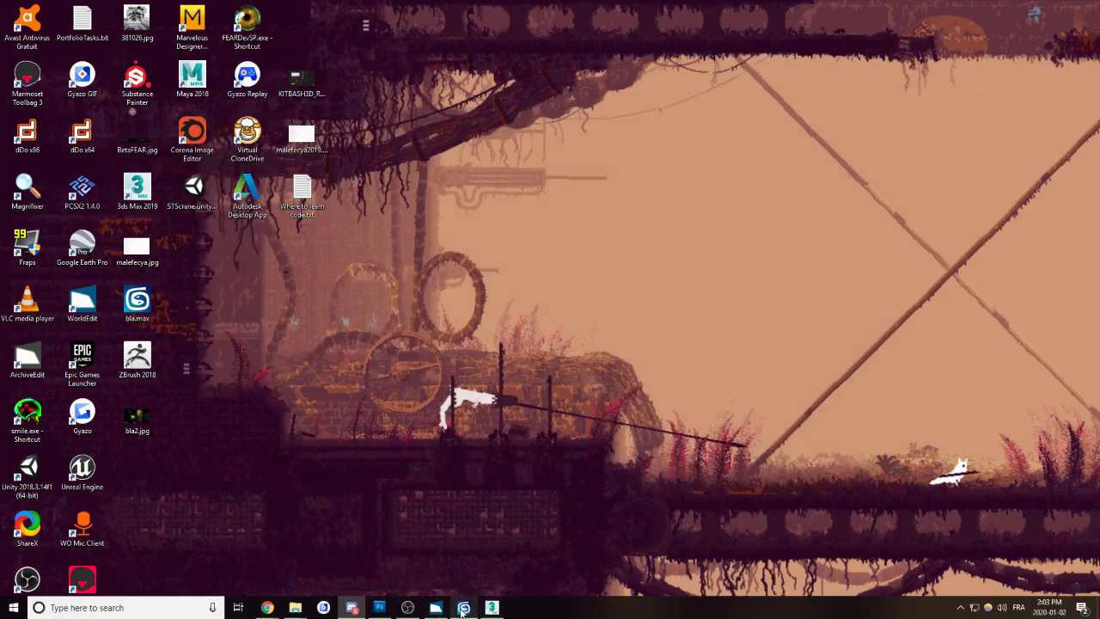
left_click(436, 608)
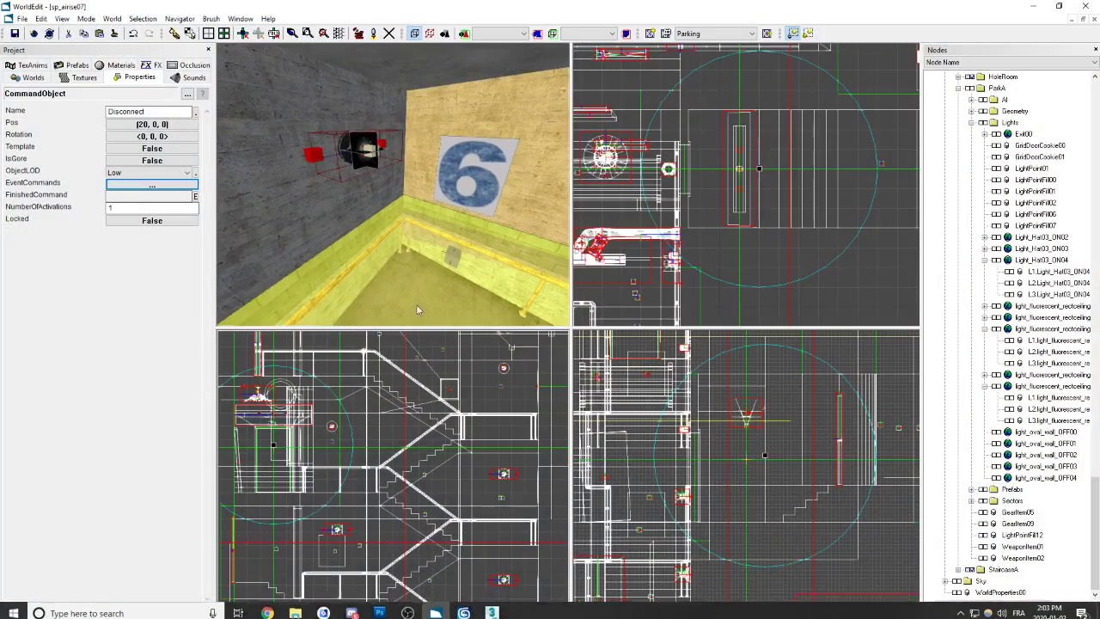
Step: Maximize the light_WTF_Disconnect prefab window and select the individual cord segment brushes one after another up close
left_click(1084, 19)
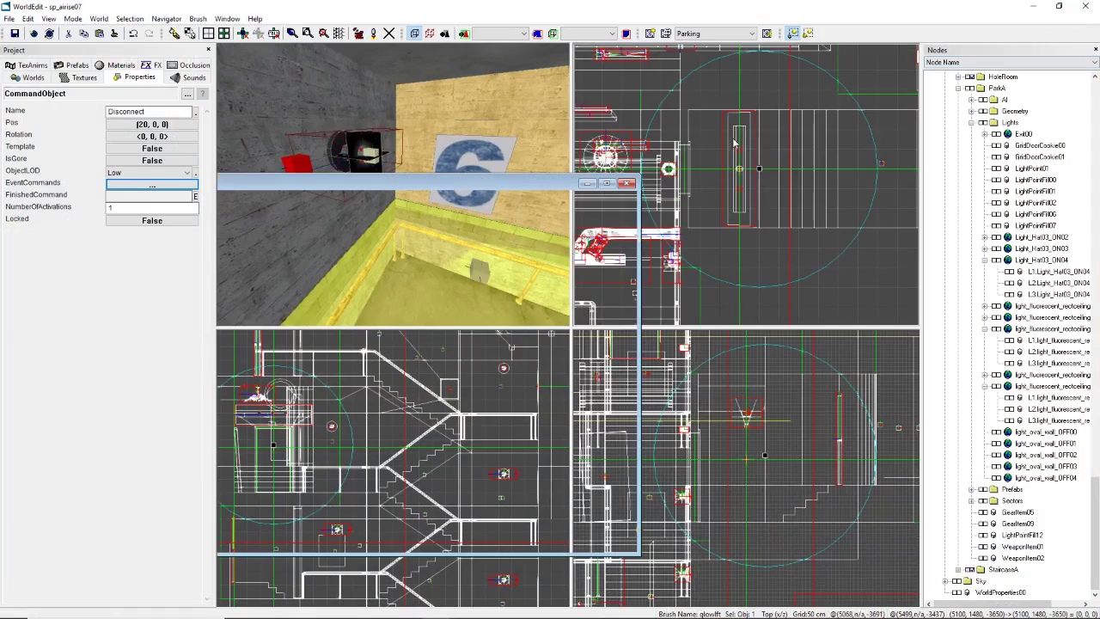
left_click(730, 222)
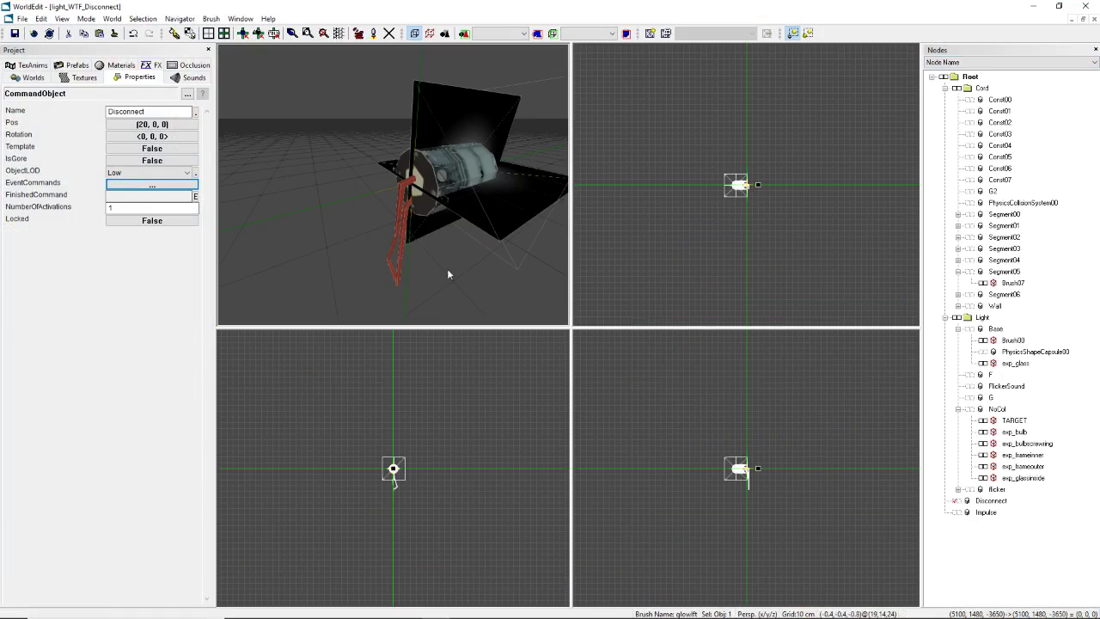
key("v")
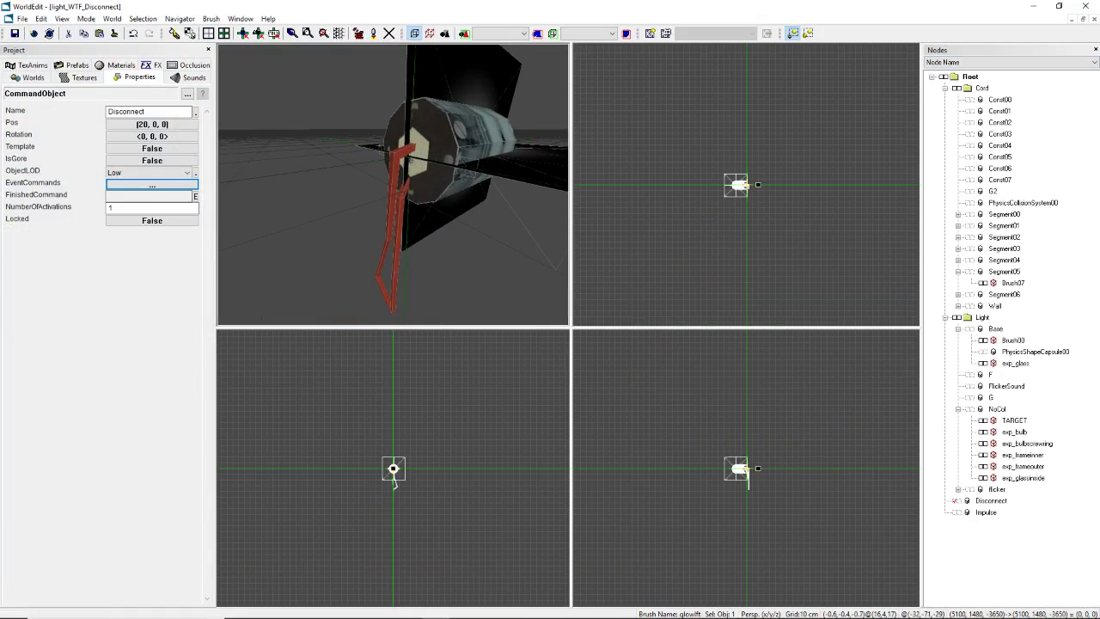
left_click(392, 224)
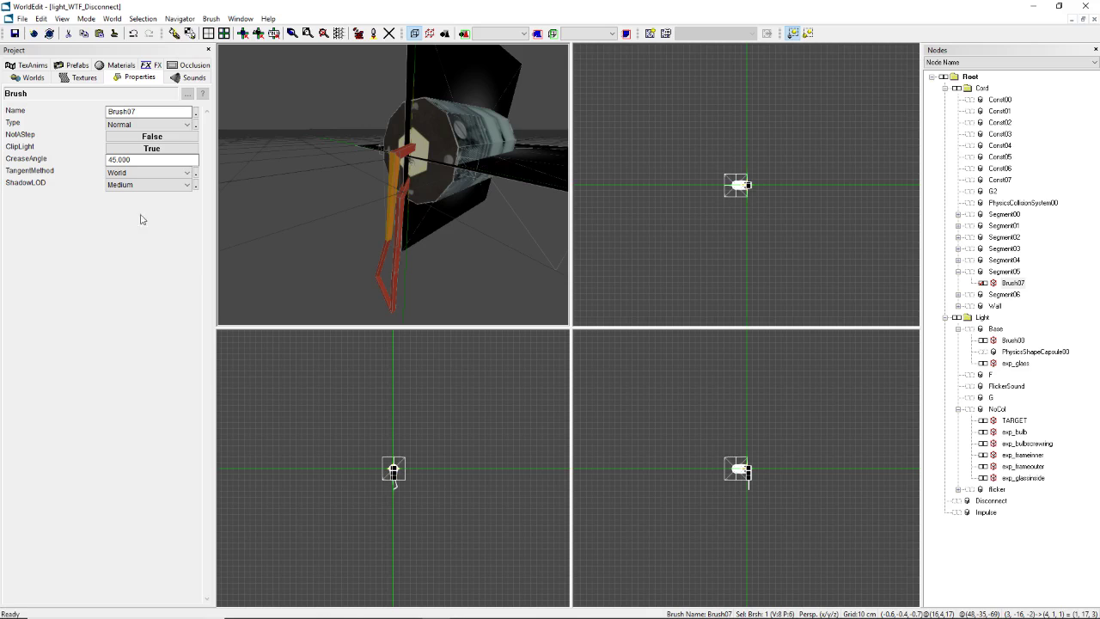
left_click(382, 256)
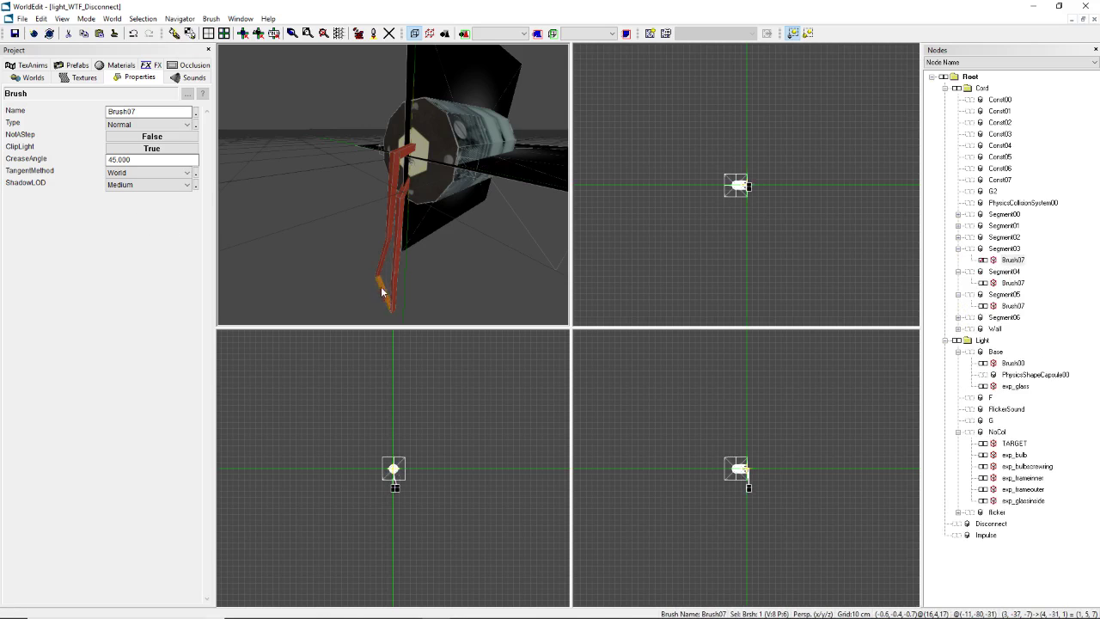
left_click(392, 260)
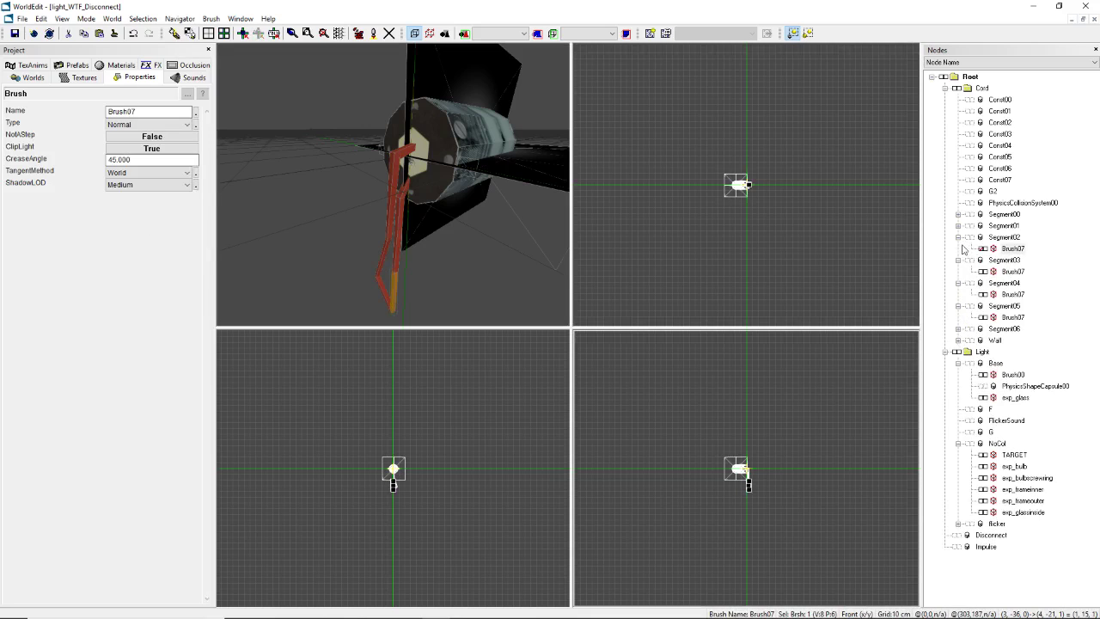
Step: Expand the Segment06, Segment00 and Segment01 nodes of the Cord group to reveal their brushes
left_click(958, 328)
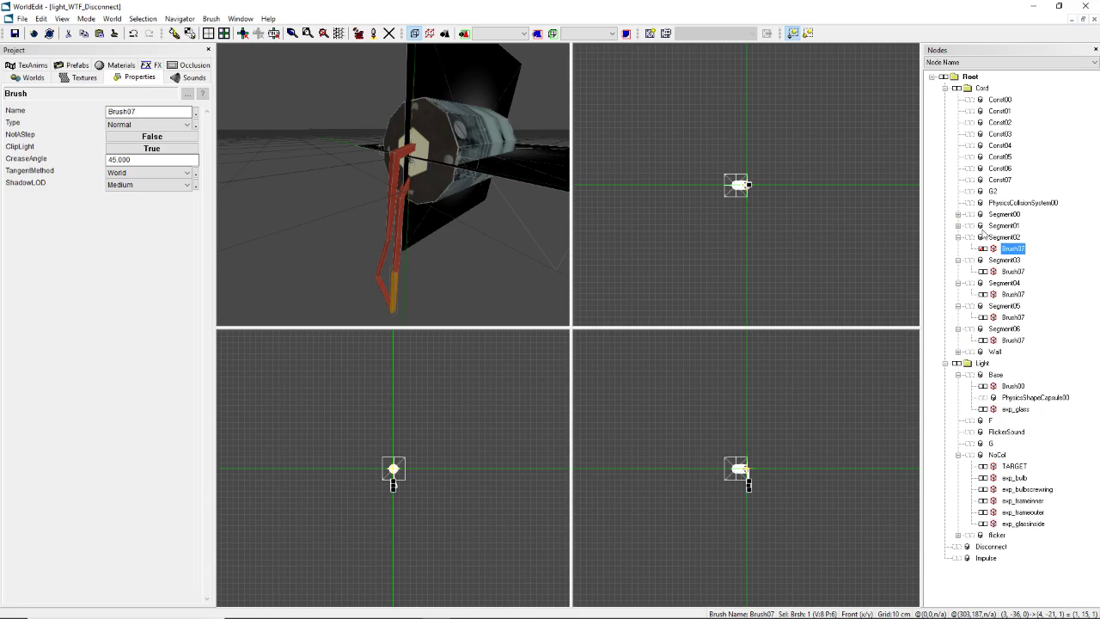
left_click(1006, 214)
left_click(959, 214)
left_click(958, 238)
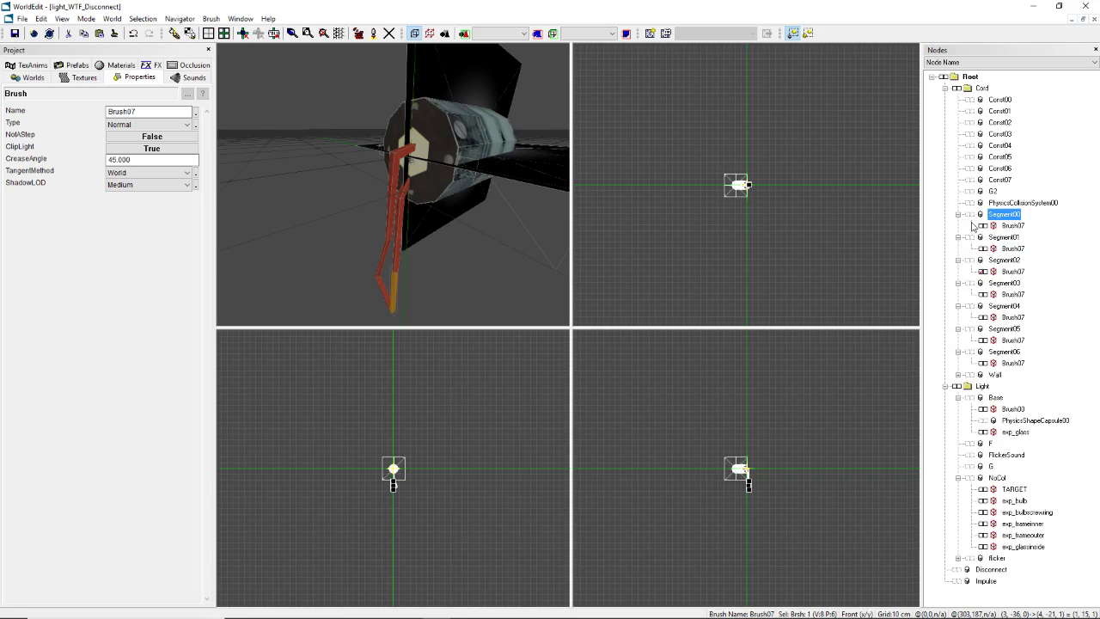
left_click(967, 215)
left_click(967, 215)
left_click(967, 215)
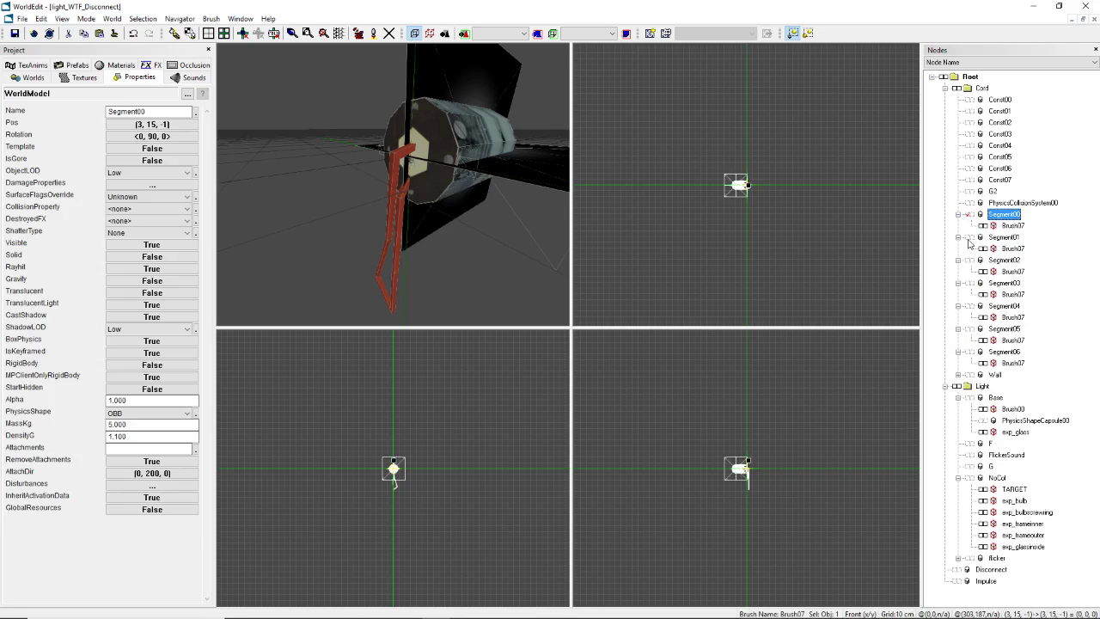
left_click(967, 237, "ctrl")
left_click(967, 217)
left_click(968, 237, "ctrl")
left_click(968, 239)
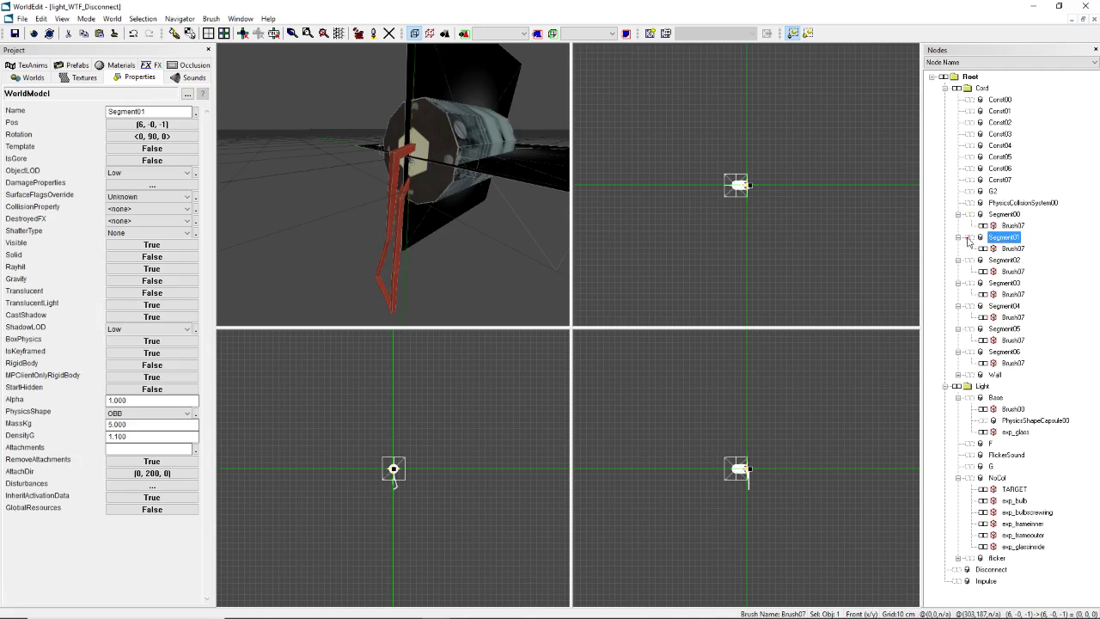
left_click(968, 239)
Step: Select all seven cord segment world models, Segment00 through Segment06, together and build their shared property list
left_click(966, 216)
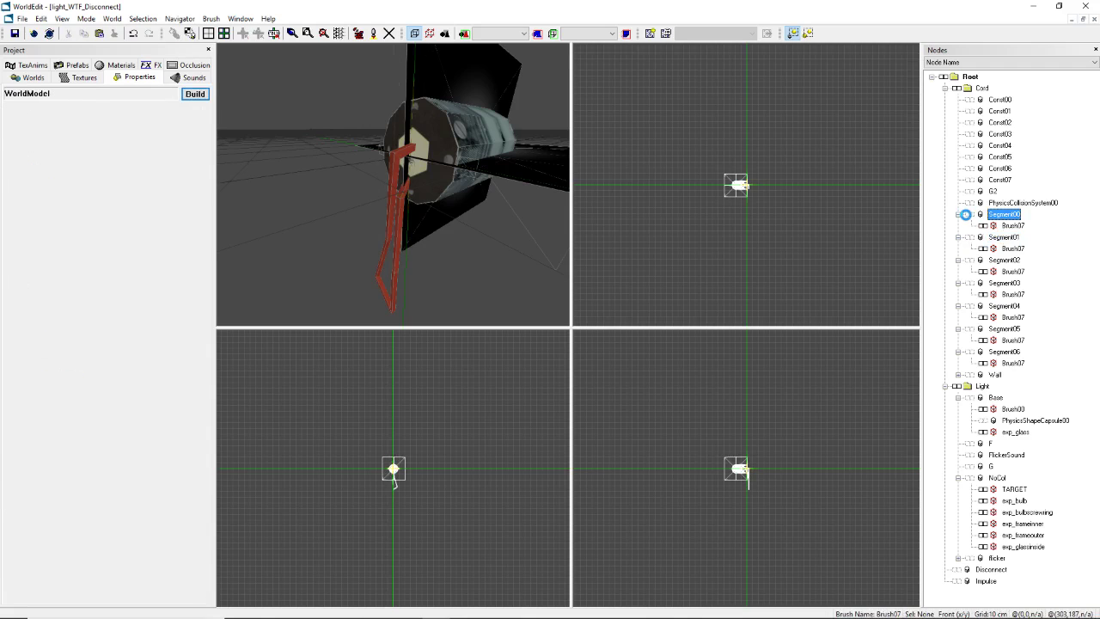
left_click(968, 239, "ctrl")
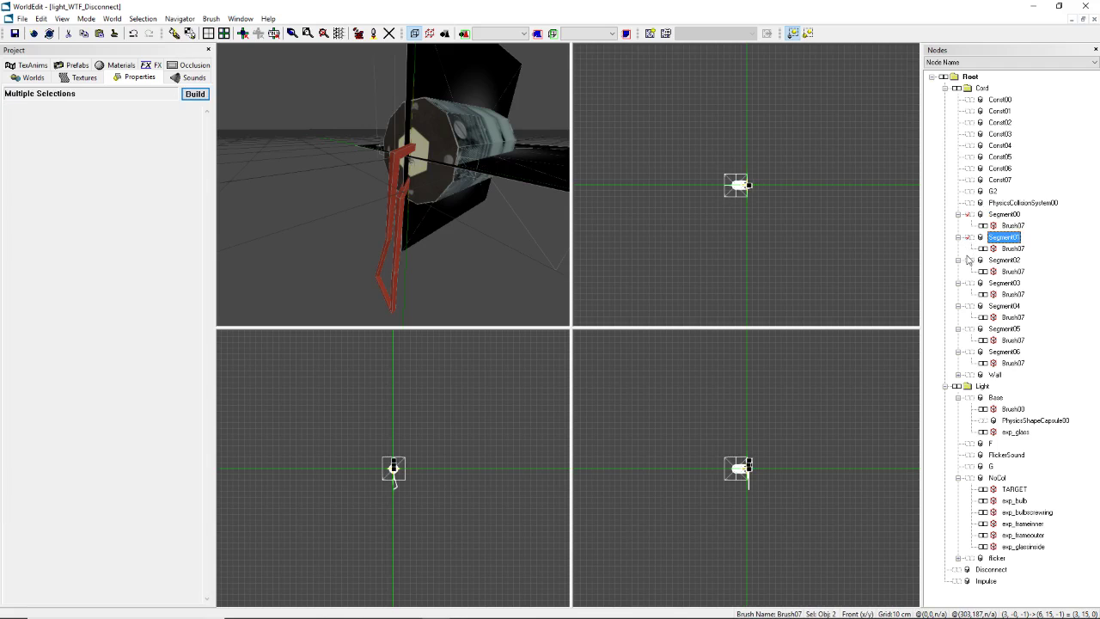
left_click(968, 262, "ctrl")
left_click(969, 285, "ctrl")
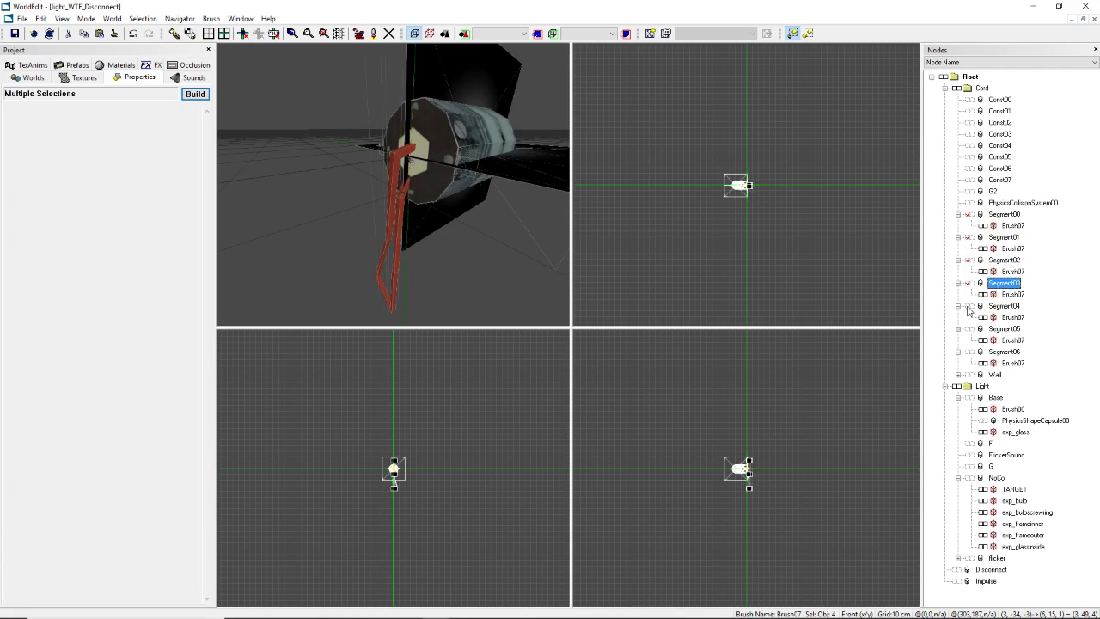
left_click(969, 308, "ctrl")
left_click(969, 331, "ctrl")
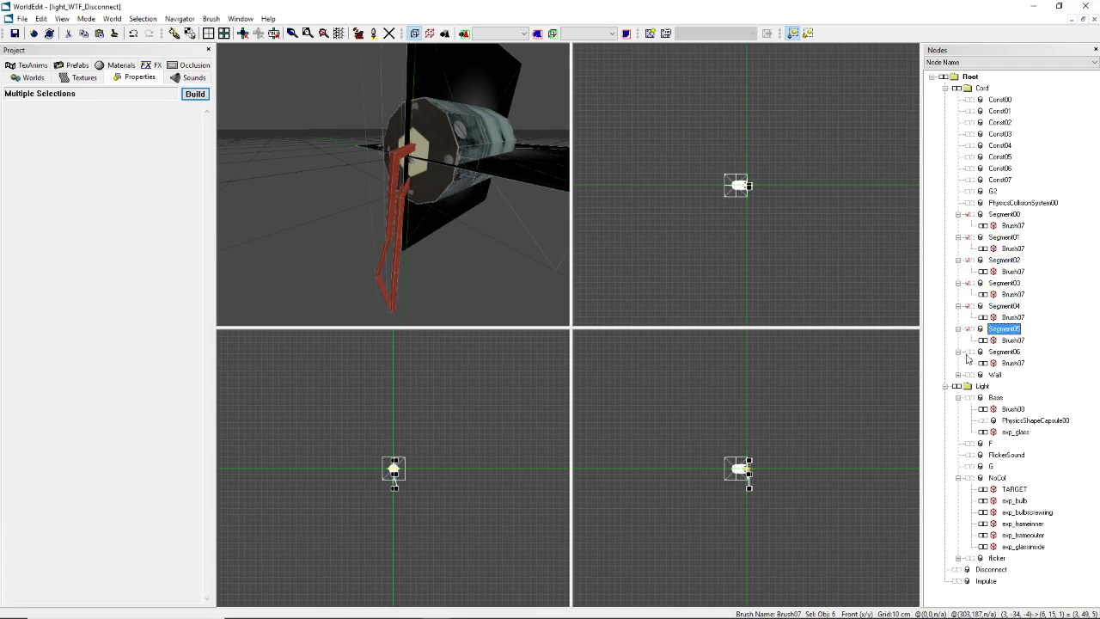
left_click(969, 353, "ctrl")
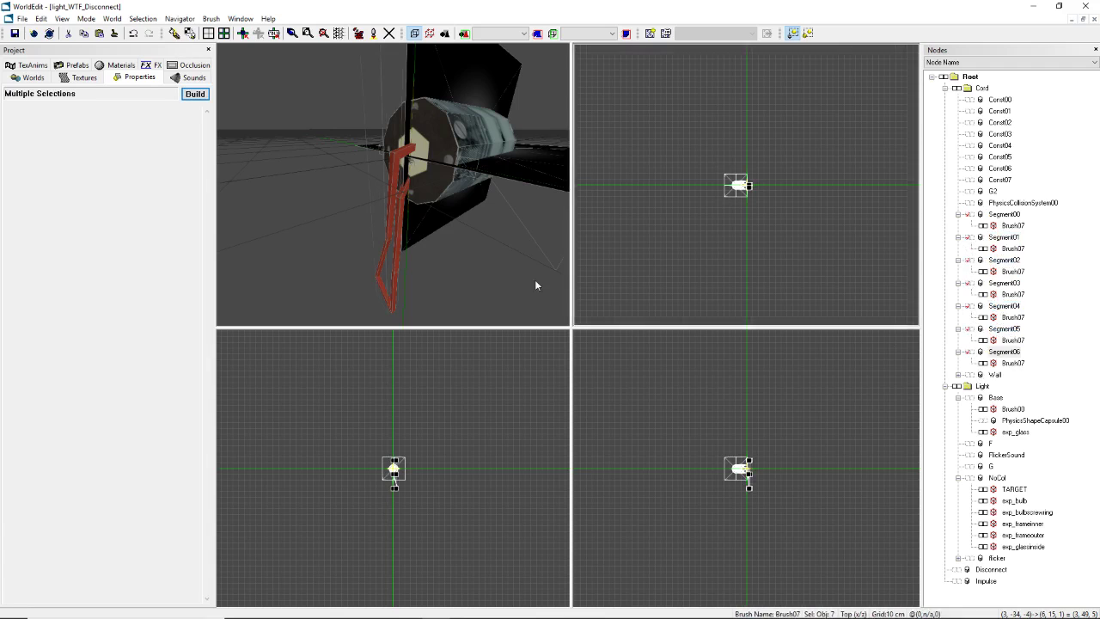
left_click(195, 93)
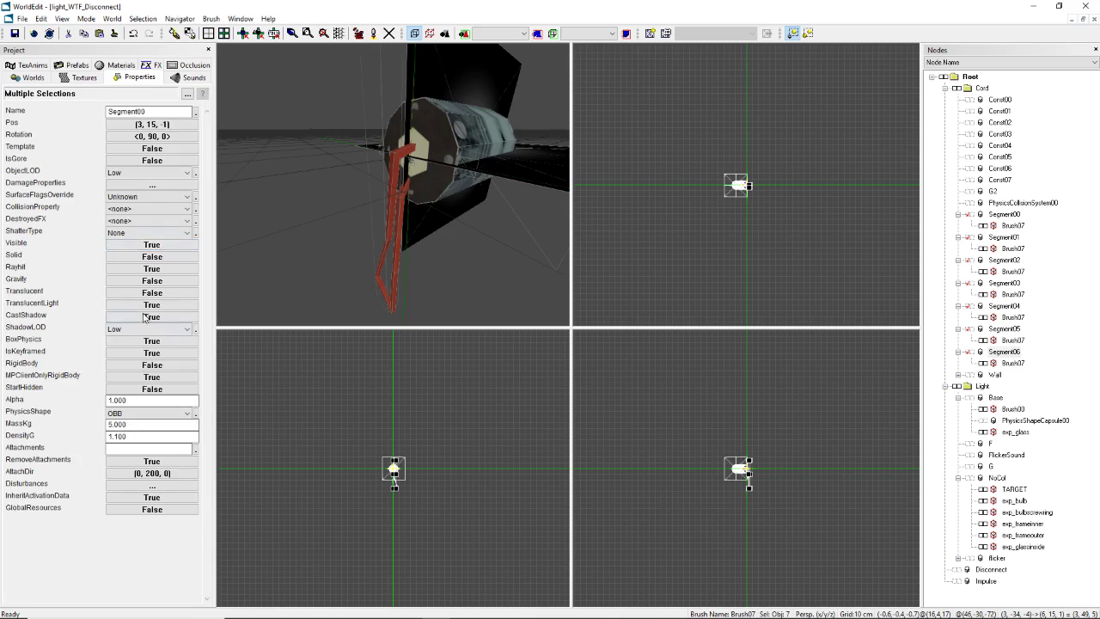
Step: Try toggling the Solid property of the seven selected cord segments
left_click(138, 257)
left_click(136, 258)
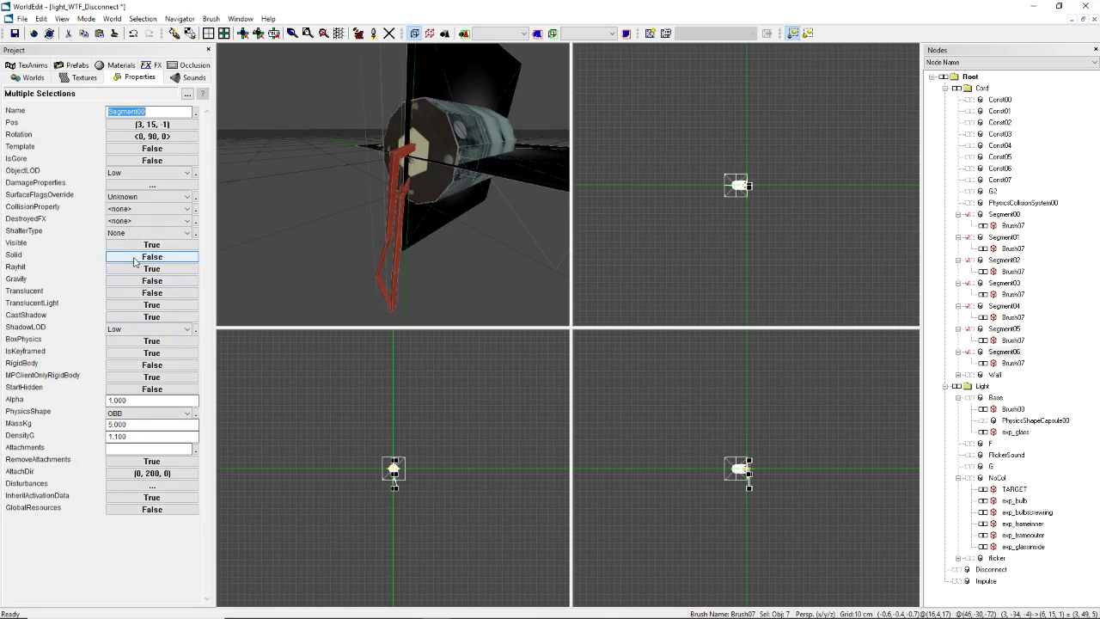
left_click(133, 258)
left_click(134, 258)
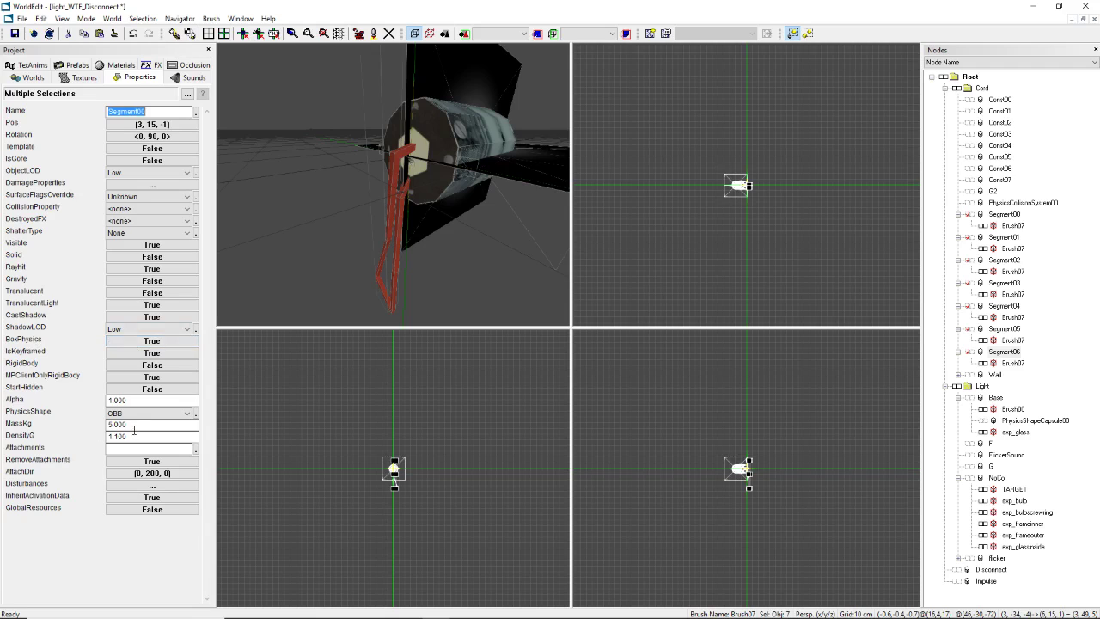
Step: Read the help description and value of the selected segments' MassKg property
left_click(27, 426)
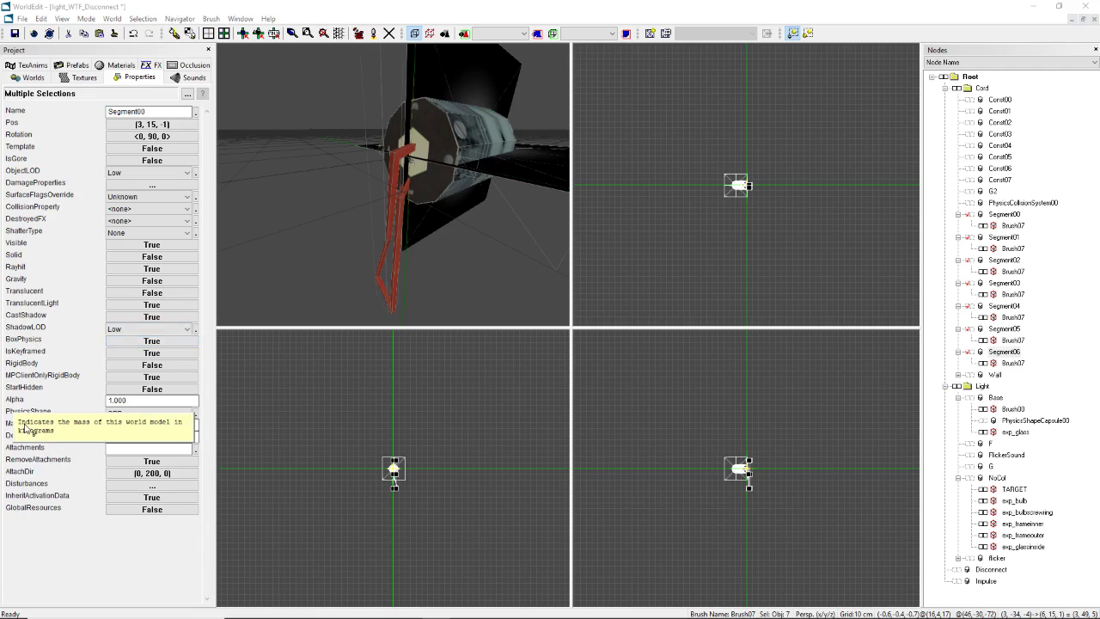
left_click(92, 561)
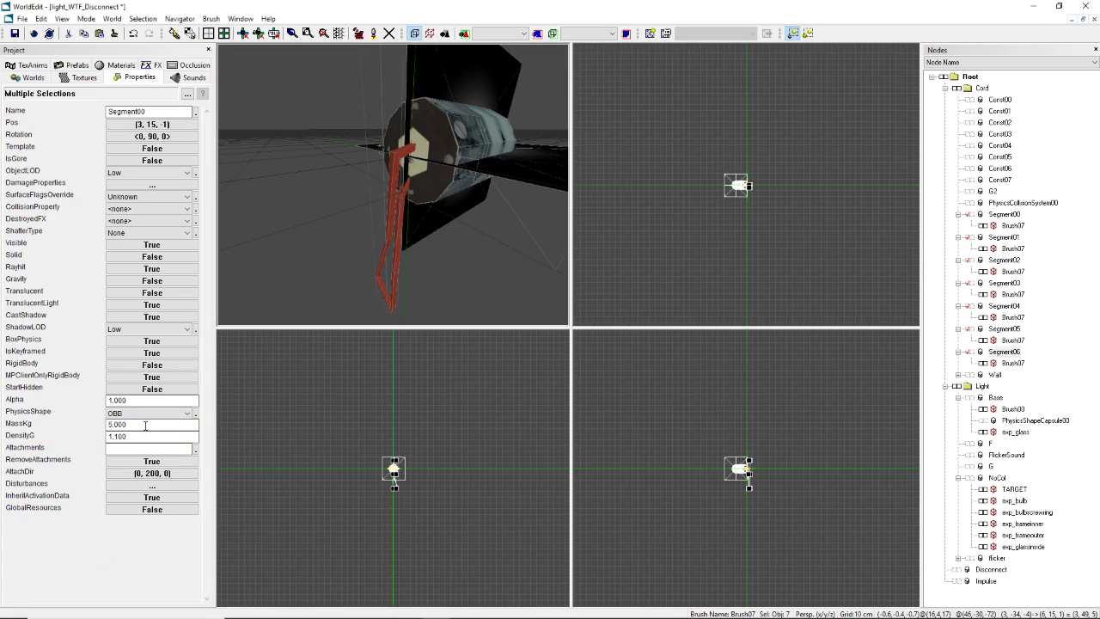
left_click(144, 423)
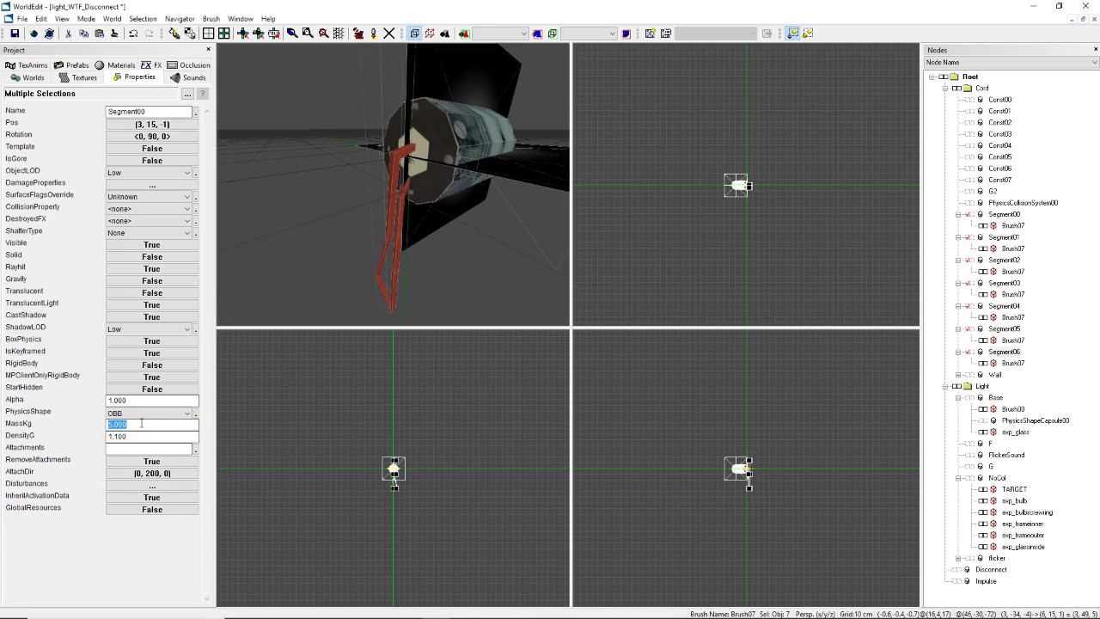
right_click_drag(459, 220, 437, 215)
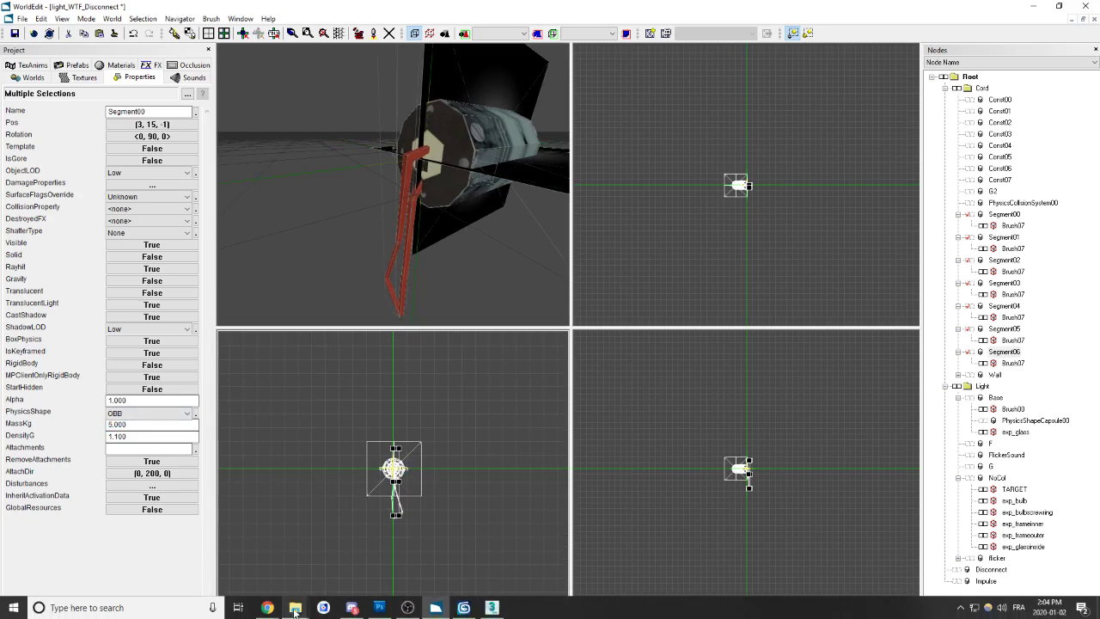
mouse_move(269, 608)
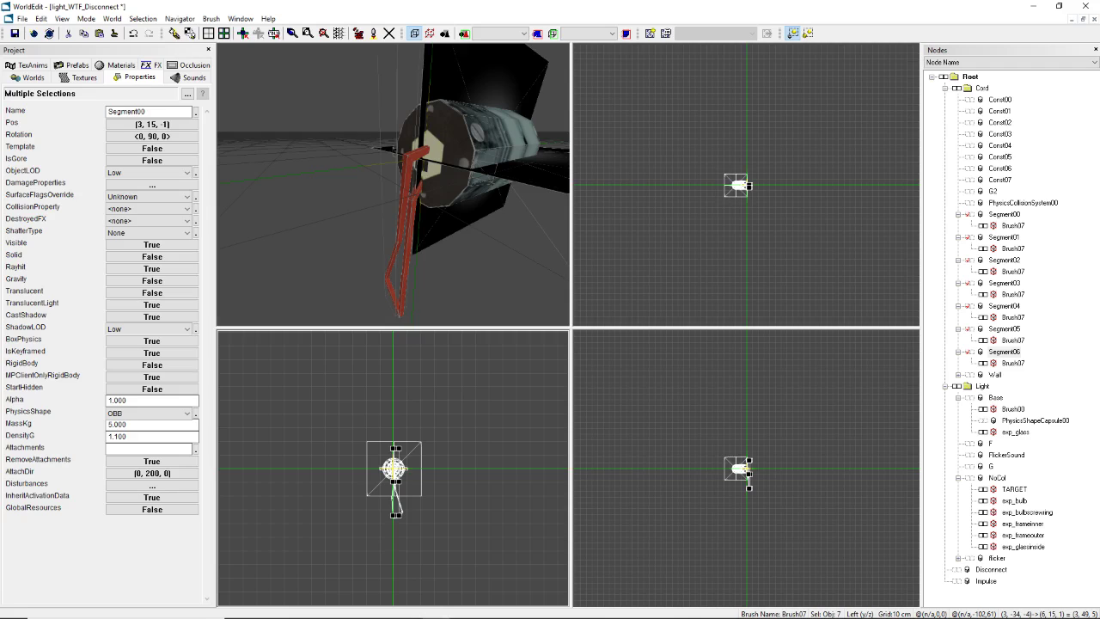
key("alt+Tab")
key("alt+Tab")
key("alt+Tab")
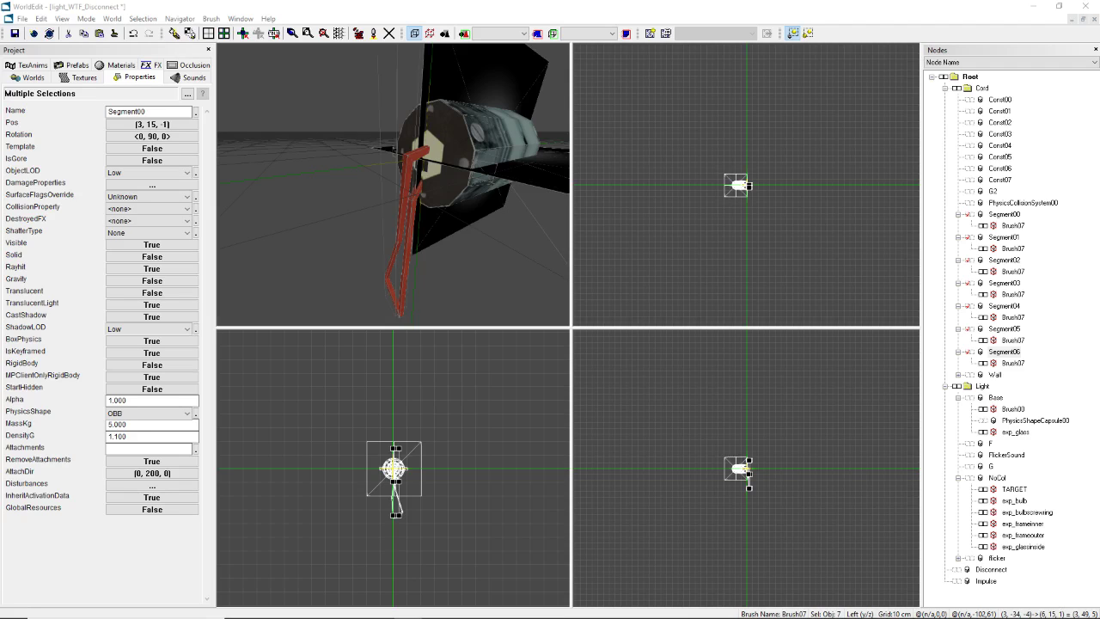
key("alt+Tab")
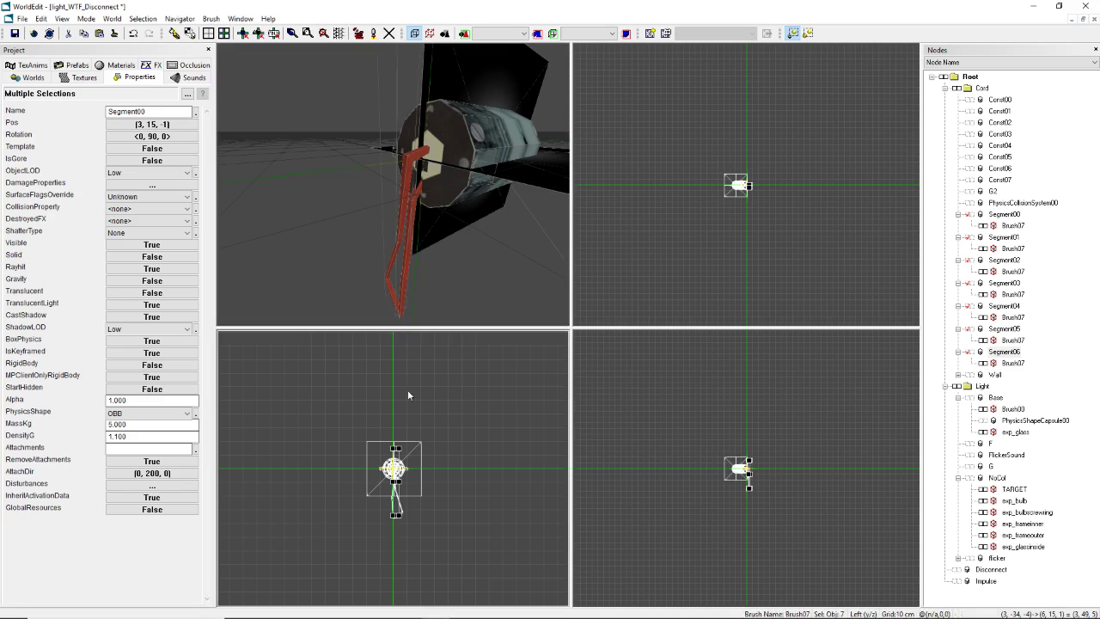
Step: Select the Segment01 brush, the exp_glass brush and the Base brush in turn, examining how the cord meets the lamp
mouse_move(393, 185)
middle_mouse_down()
mouse_move(447, 223)
mouse_move(386, 172)
mouse_move(389, 187)
middle_mouse_up()
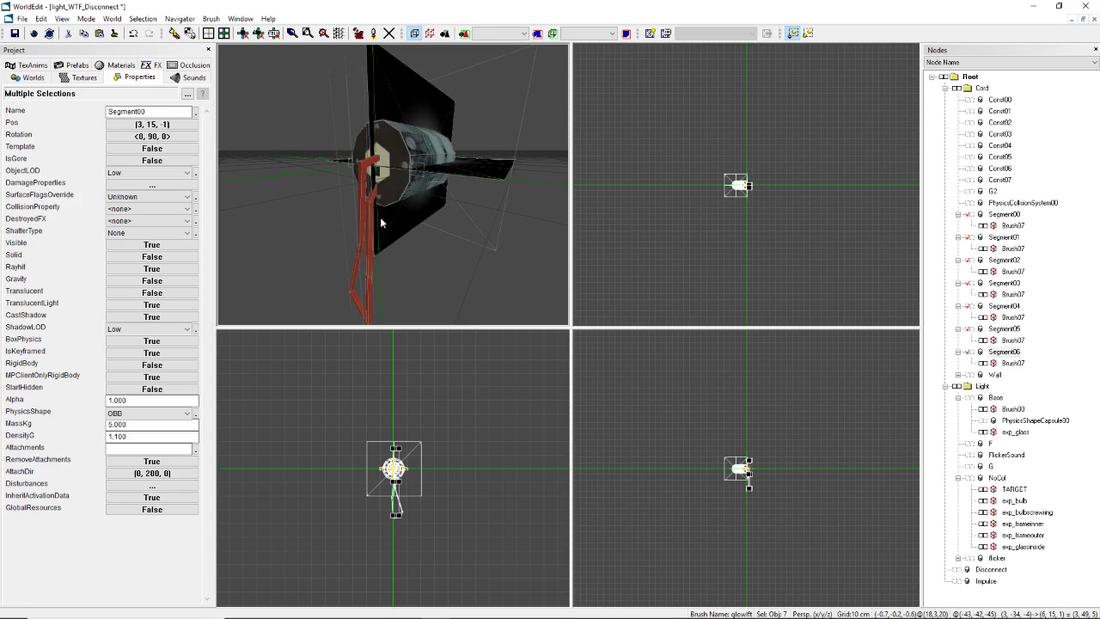
key("Left")
left_click(384, 210)
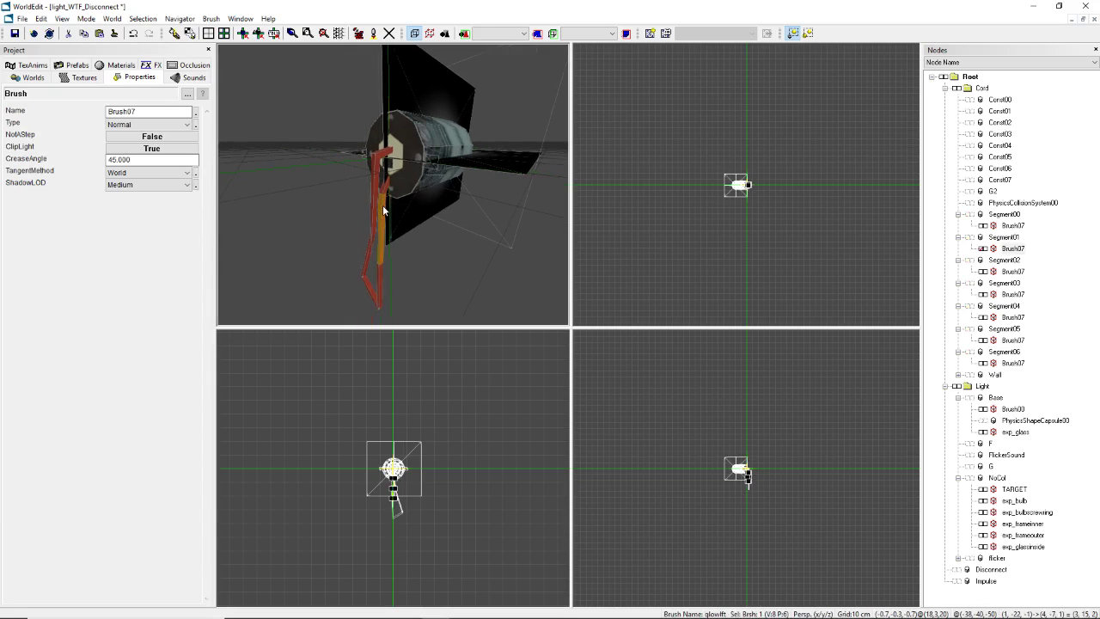
right_click_drag(392, 222, 394, 241)
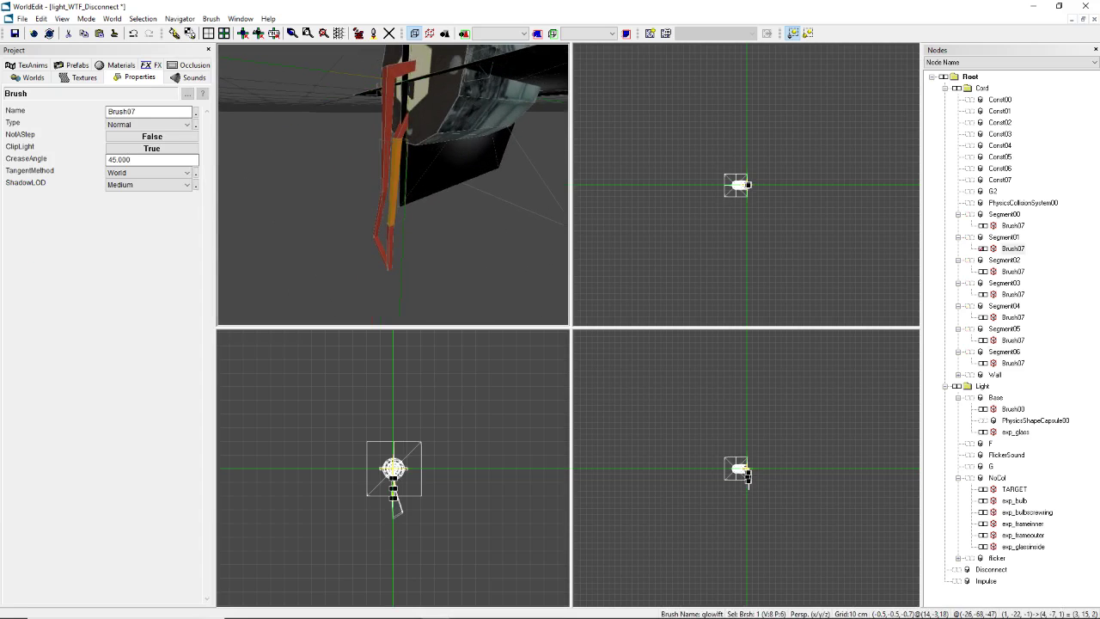
scroll(718, 484, "up", 6)
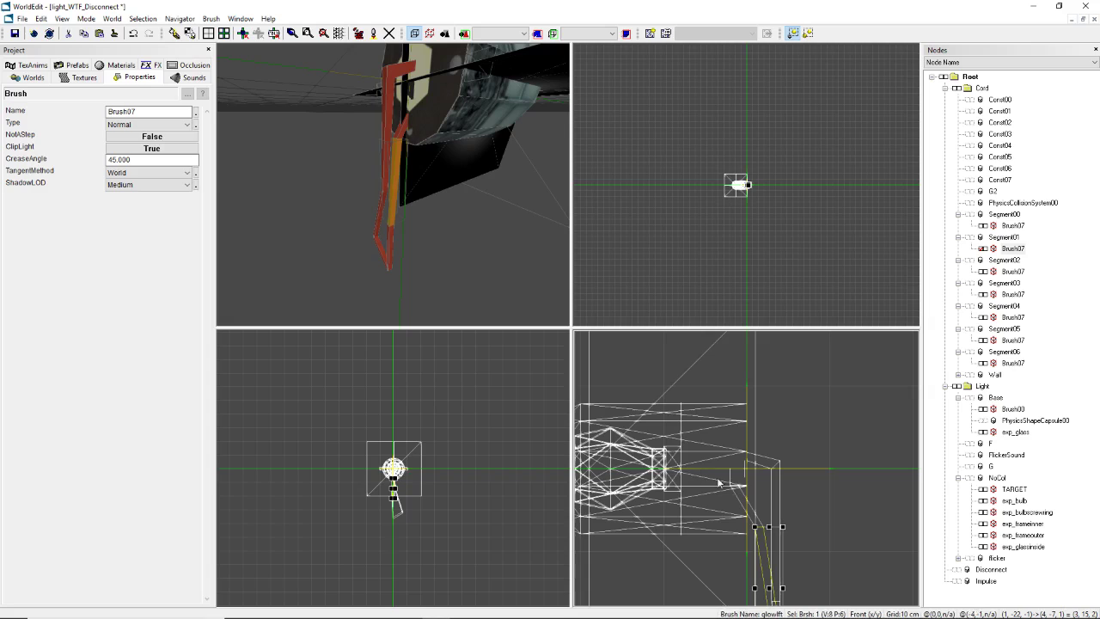
left_click(741, 481)
right_click_drag(564, 194, 554, 194)
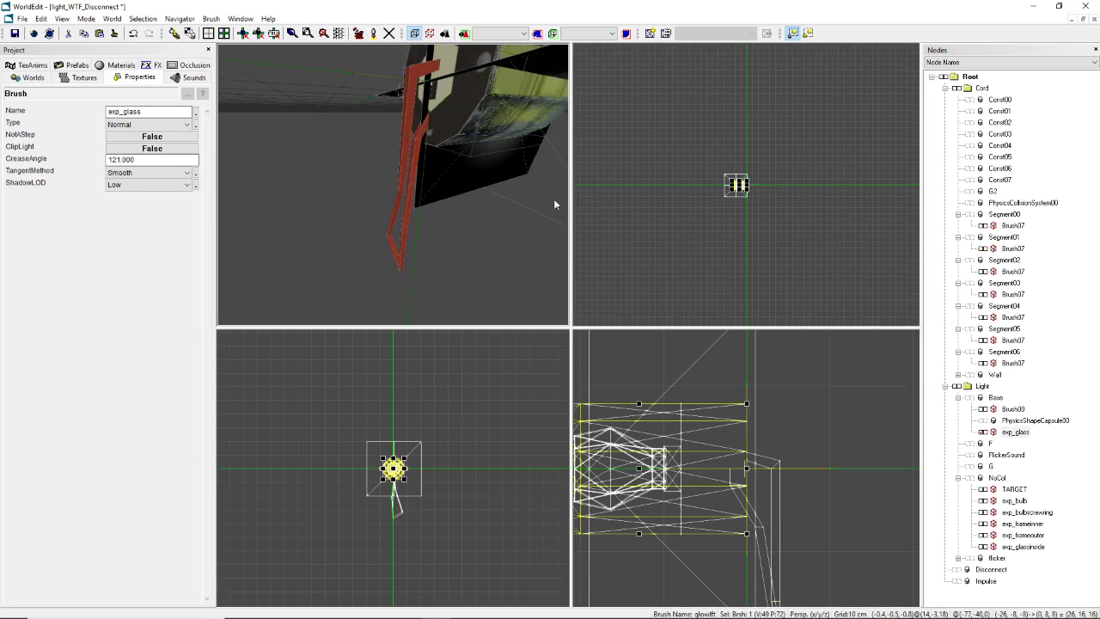
left_click(435, 96)
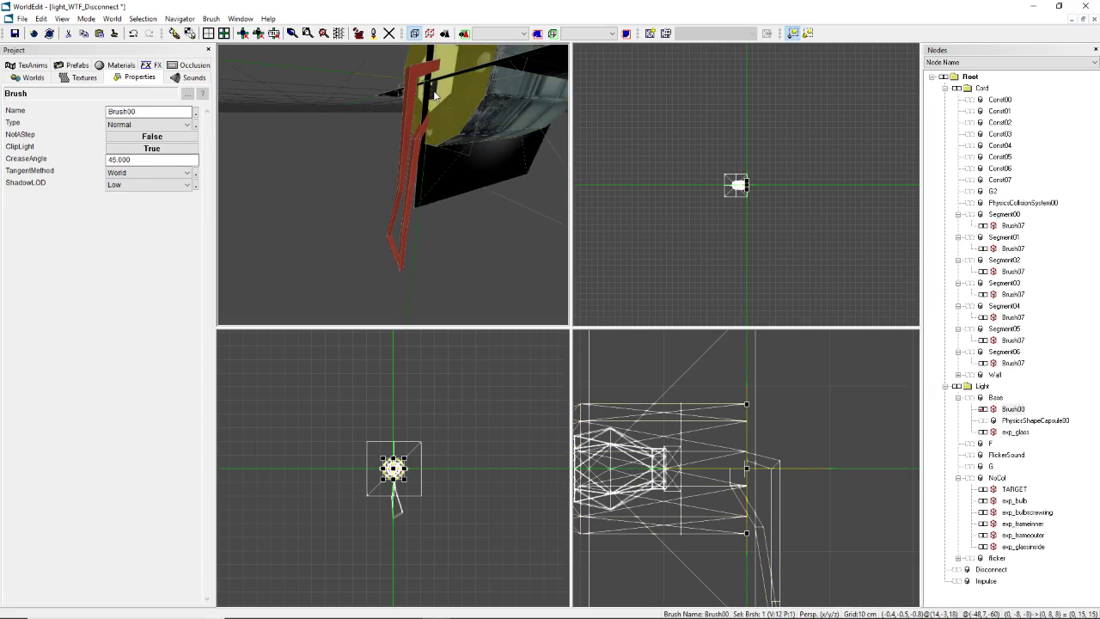
Step: Expand the Wall node, select Wall with its Brush00, and examine that anchor block's placement behind the lamp from several views
left_click(961, 375)
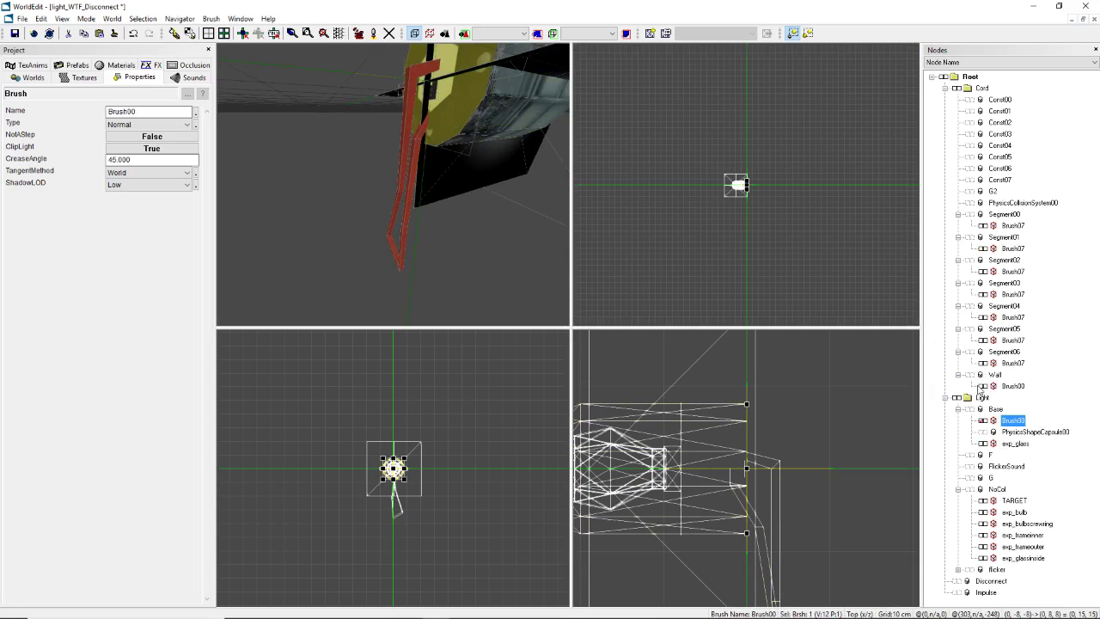
left_click(983, 388)
left_click(983, 389)
left_click(969, 376)
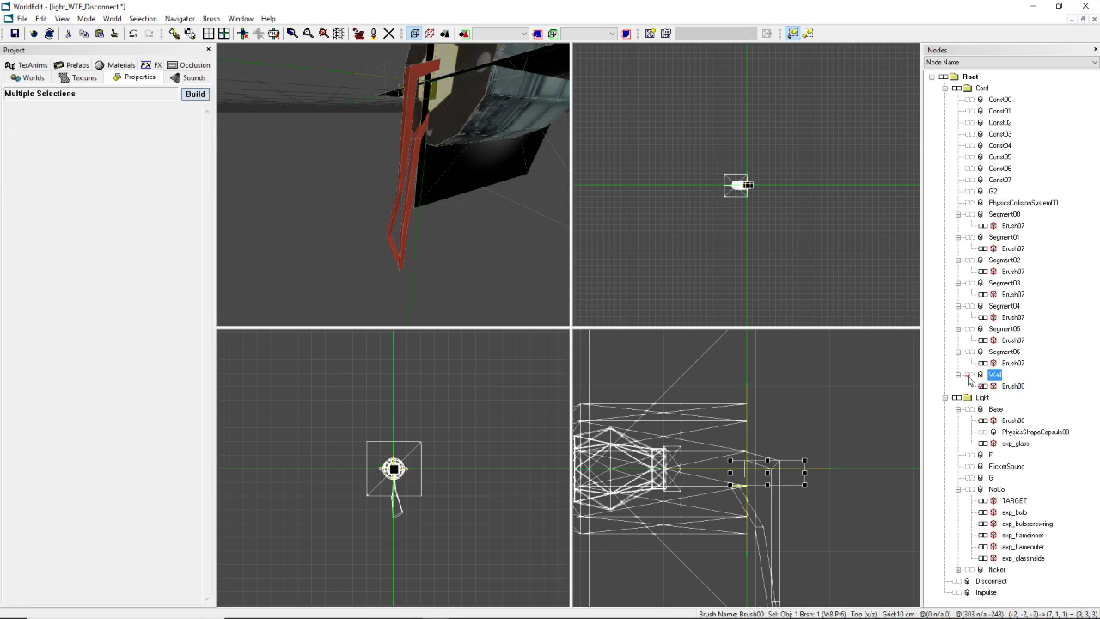
scroll(742, 470, "down", 3)
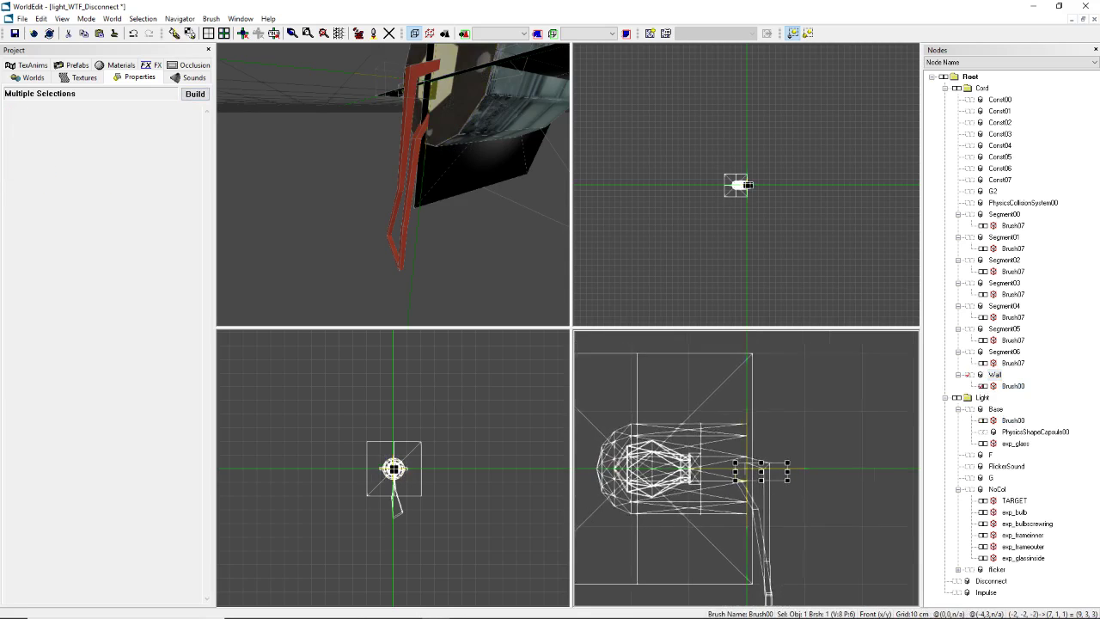
scroll(768, 155, "up", 5)
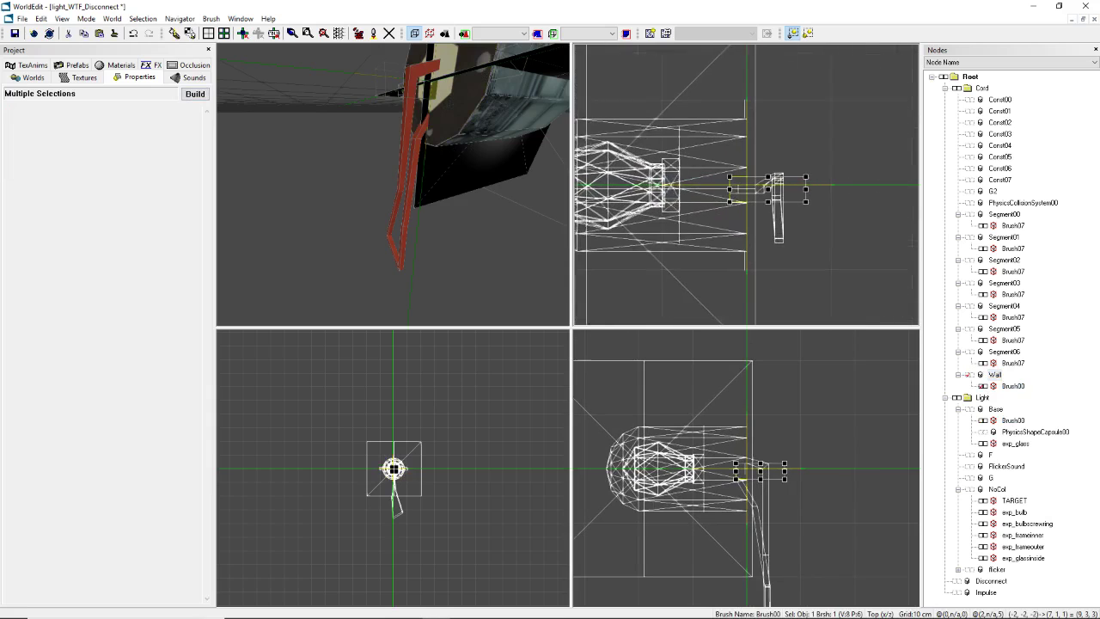
right_click_drag(471, 176, 464, 110)
scroll(394, 185, "up", 4)
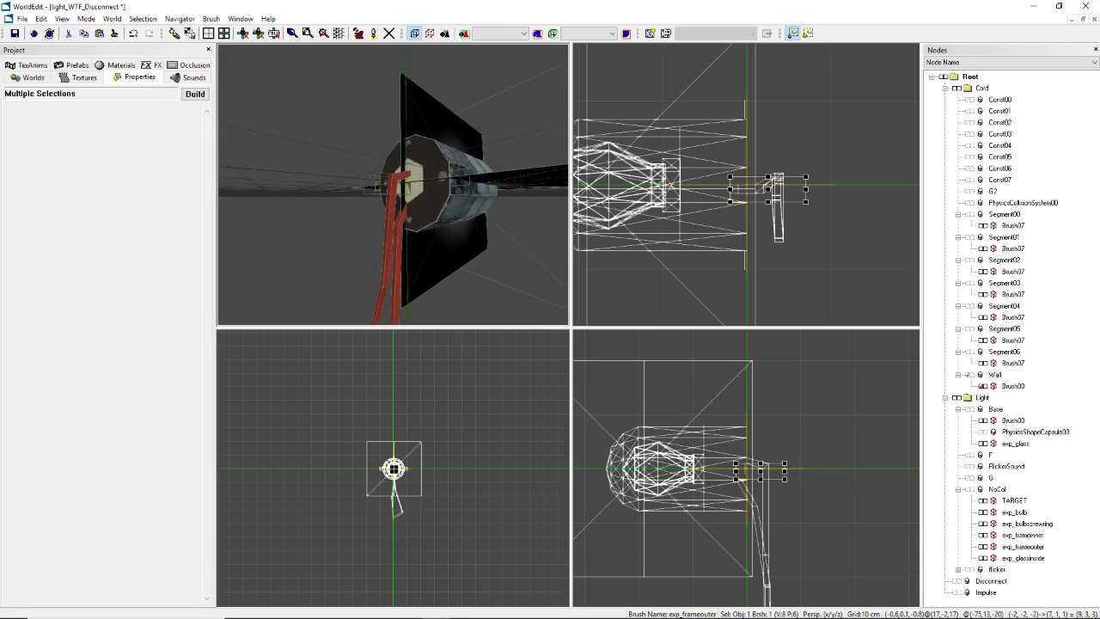
scroll(723, 424, "up", 3)
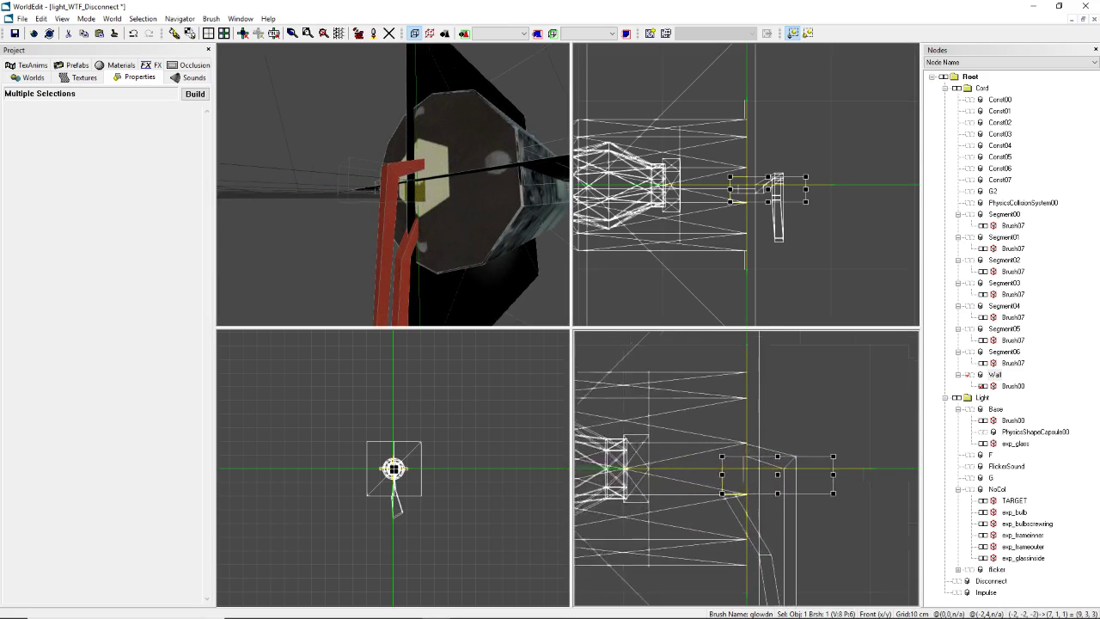
scroll(701, 434, "up", 1)
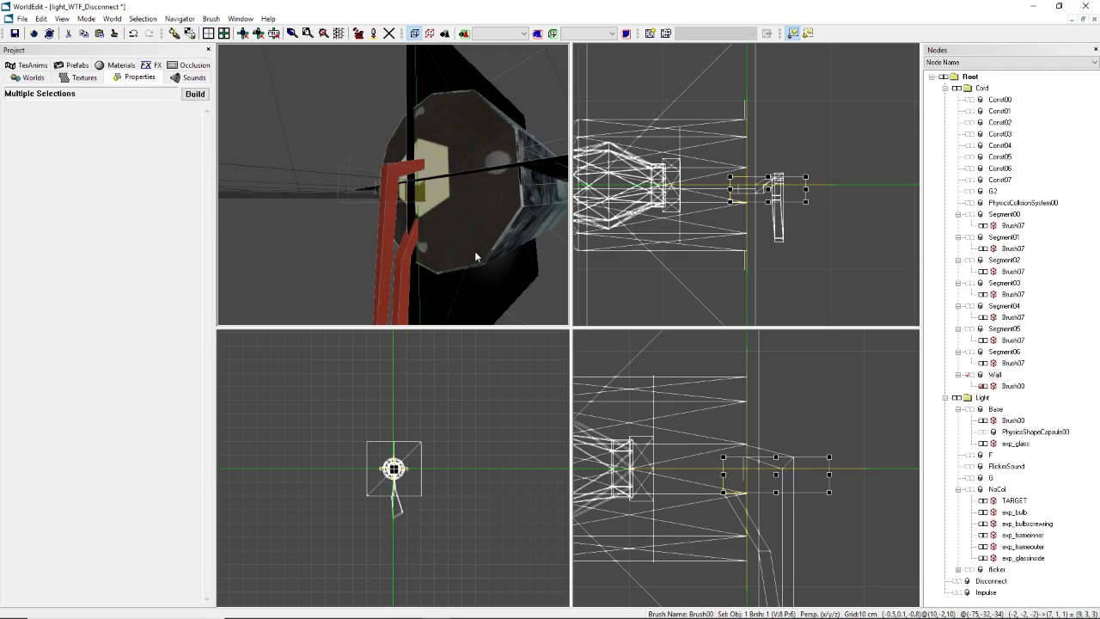
middle_click_drag(474, 241, 451, 232)
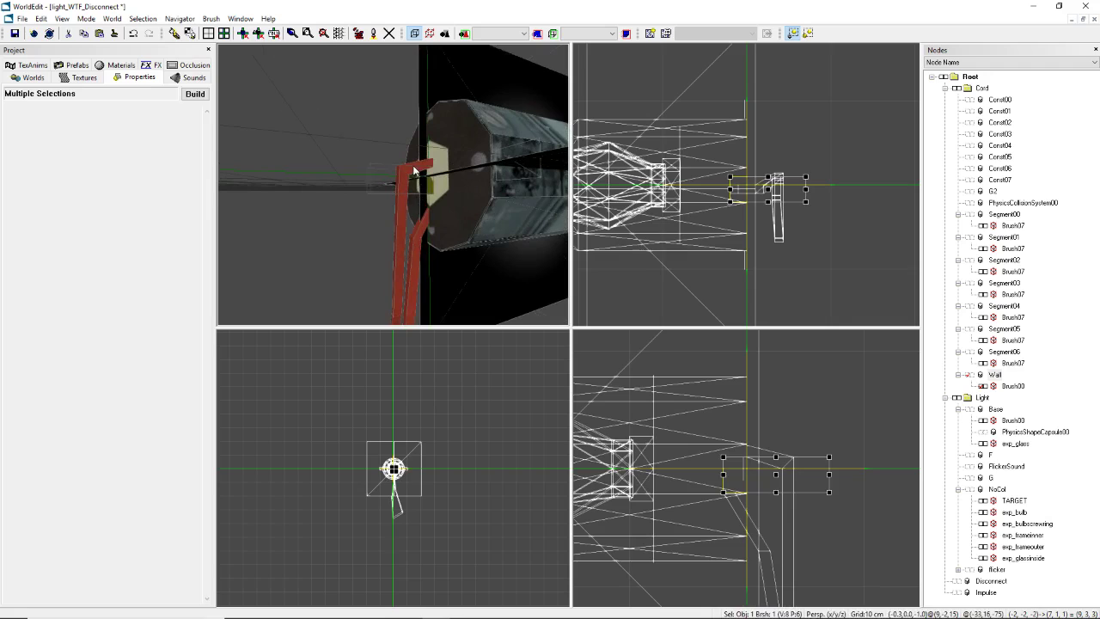
Step: Select the Segment06 brush at the cord's upper end and lower it by 1 cm
left_click(409, 226)
scroll(746, 483, "up", 1)
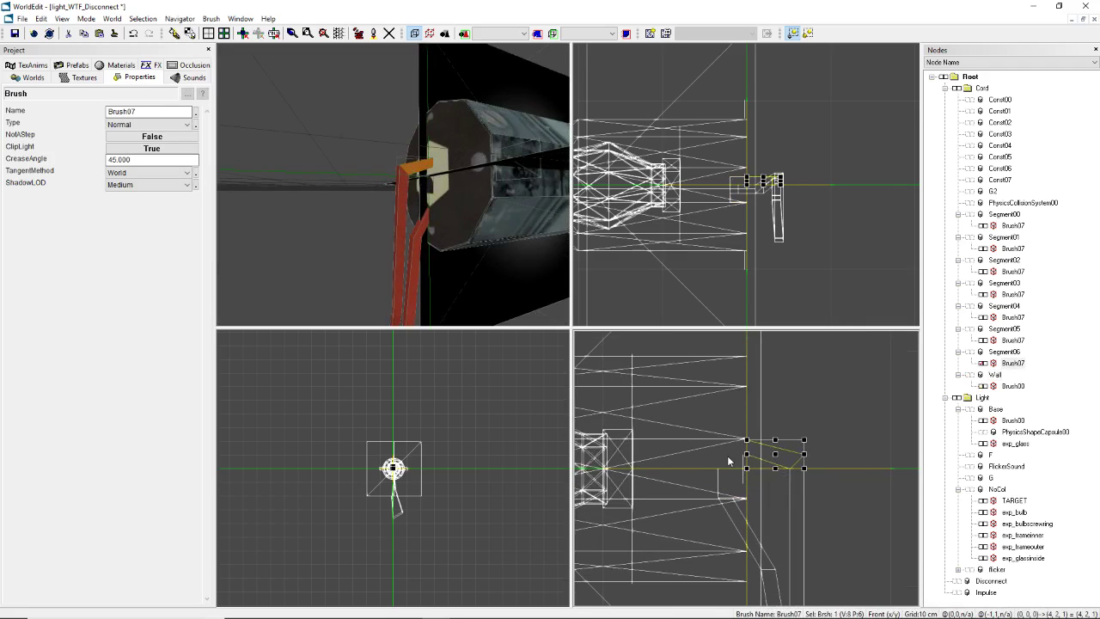
key("Down")
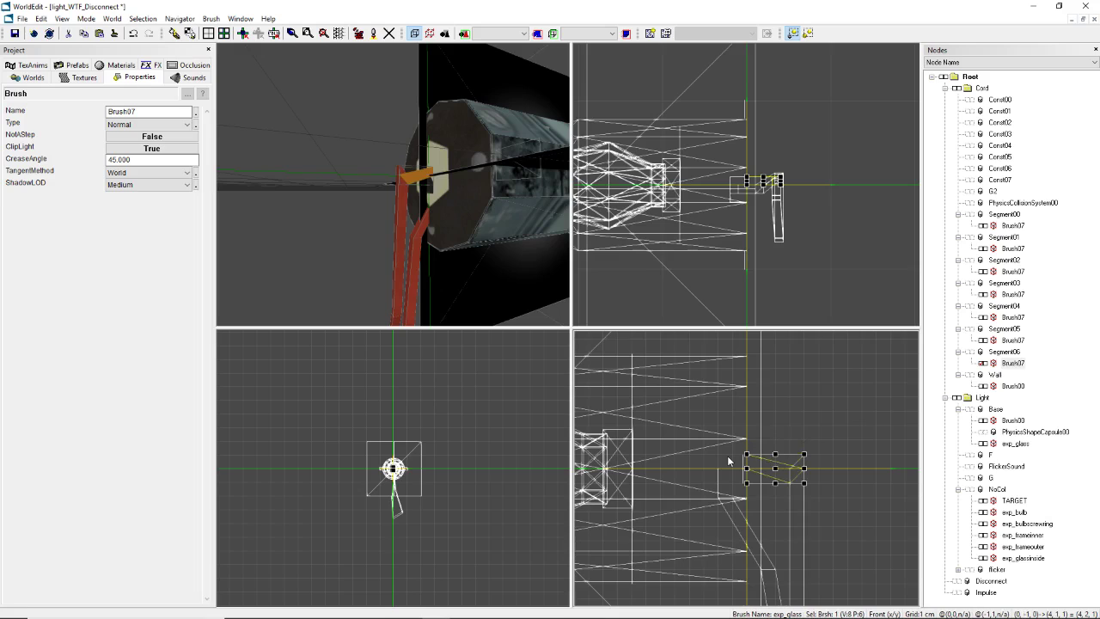
key("Down")
key("Up")
Step: Select the Segment05 brush and lower its top vertices in geometry editing to meet the end of the Segment06 brush
left_click(403, 267)
left_click(399, 255)
scroll(768, 472, "up", 4)
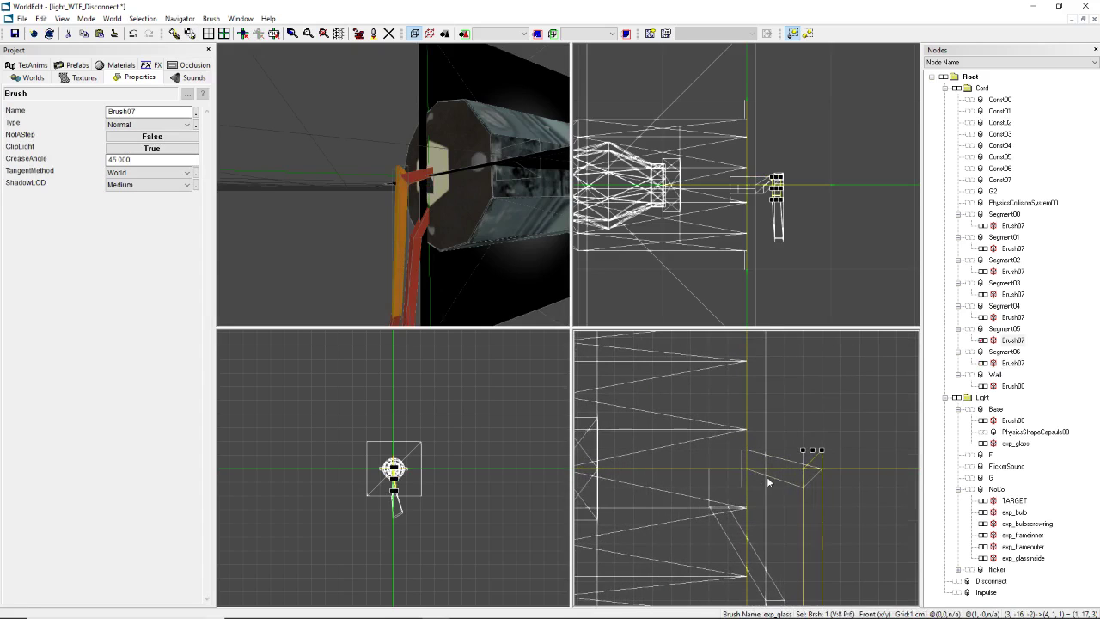
key("g")
mouse_move(820, 449)
left_mouse_down()
mouse_move(803, 520)
mouse_move(803, 488)
left_mouse_up()
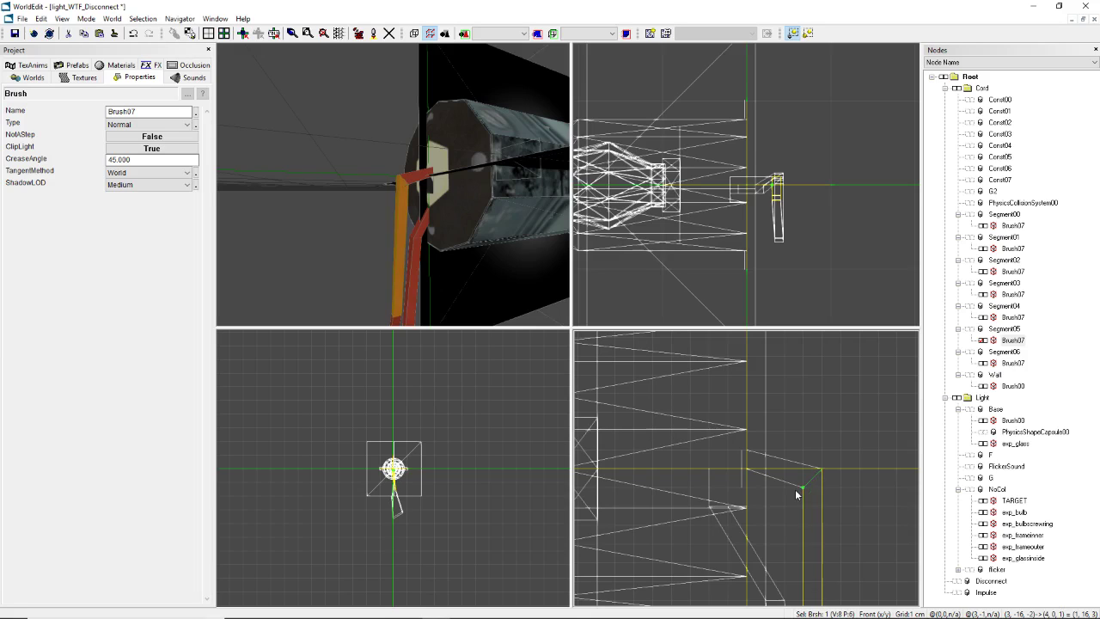
Step: Leave geometry editing and select the constraint points Const05, Const07 and Const06 in turn, examining where each sits along the cord
key("b")
middle_click_drag(479, 223, 479, 224)
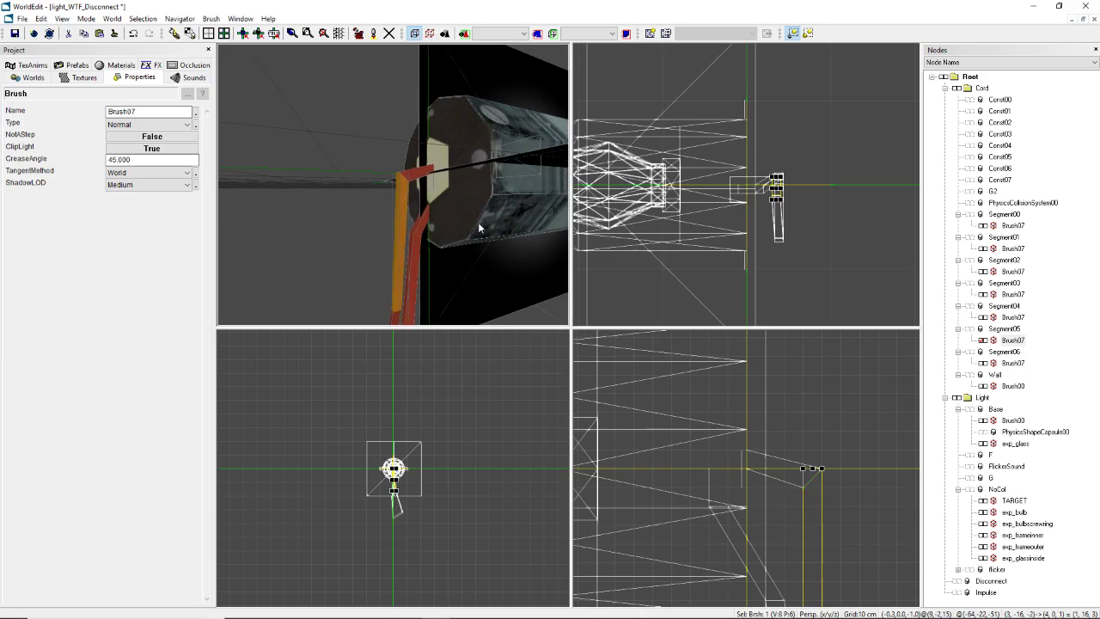
left_click(969, 333)
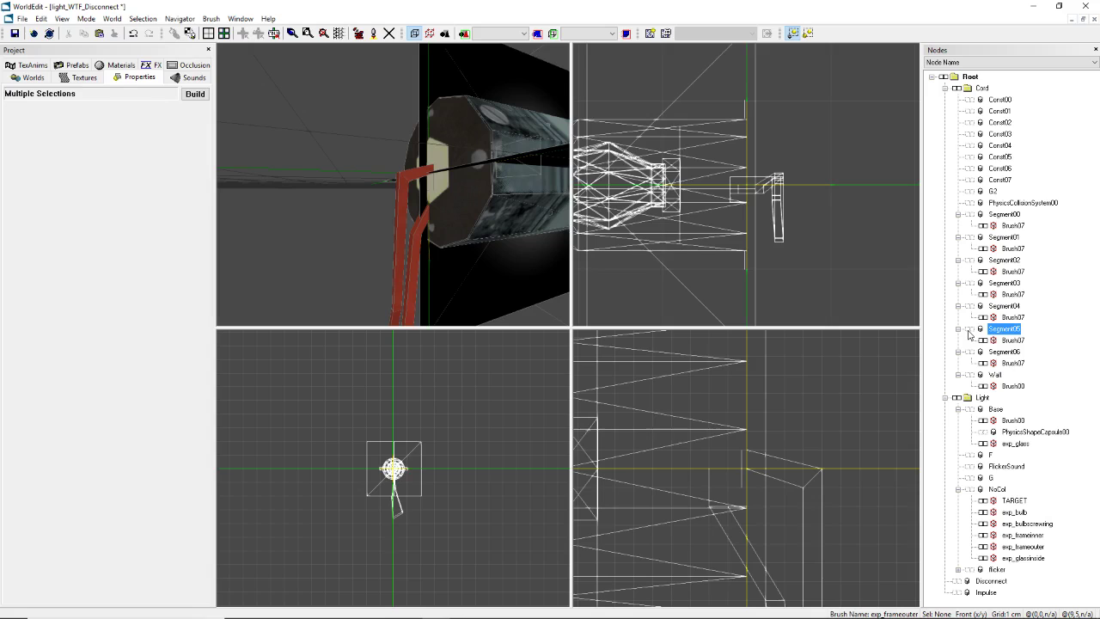
left_click(969, 332)
left_click(969, 161)
scroll(793, 467, "down", 5)
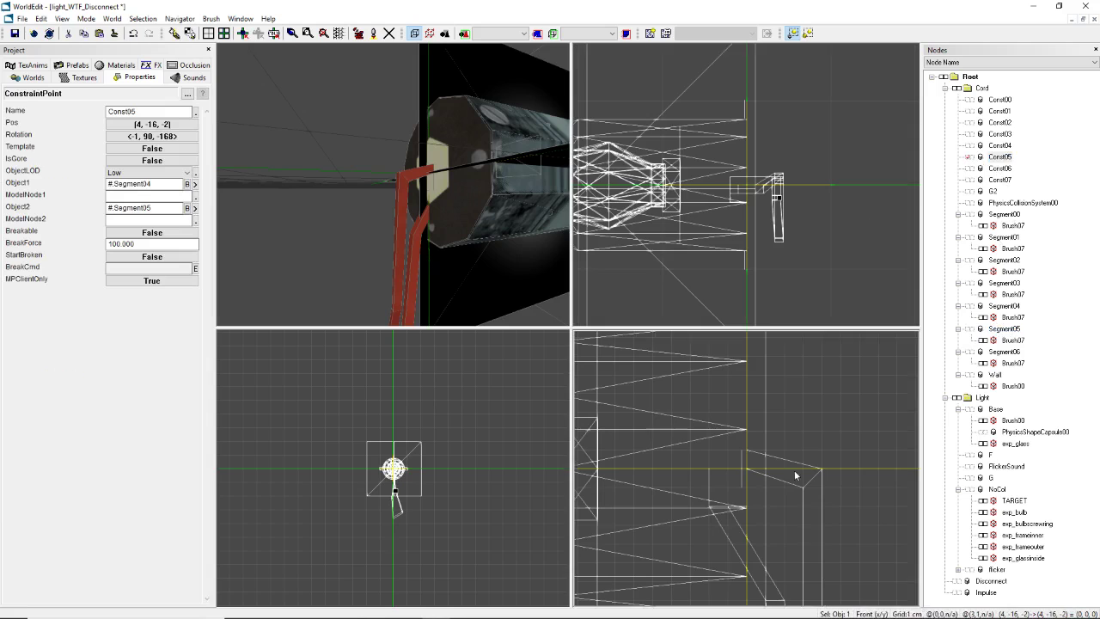
scroll(756, 478, "up", 5)
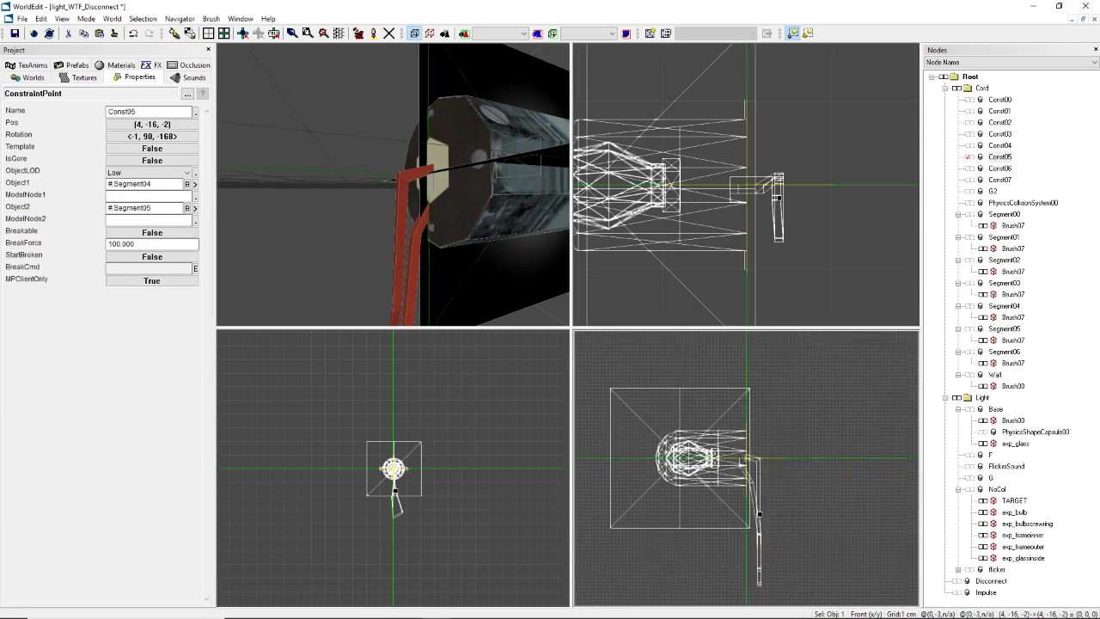
left_click(969, 103)
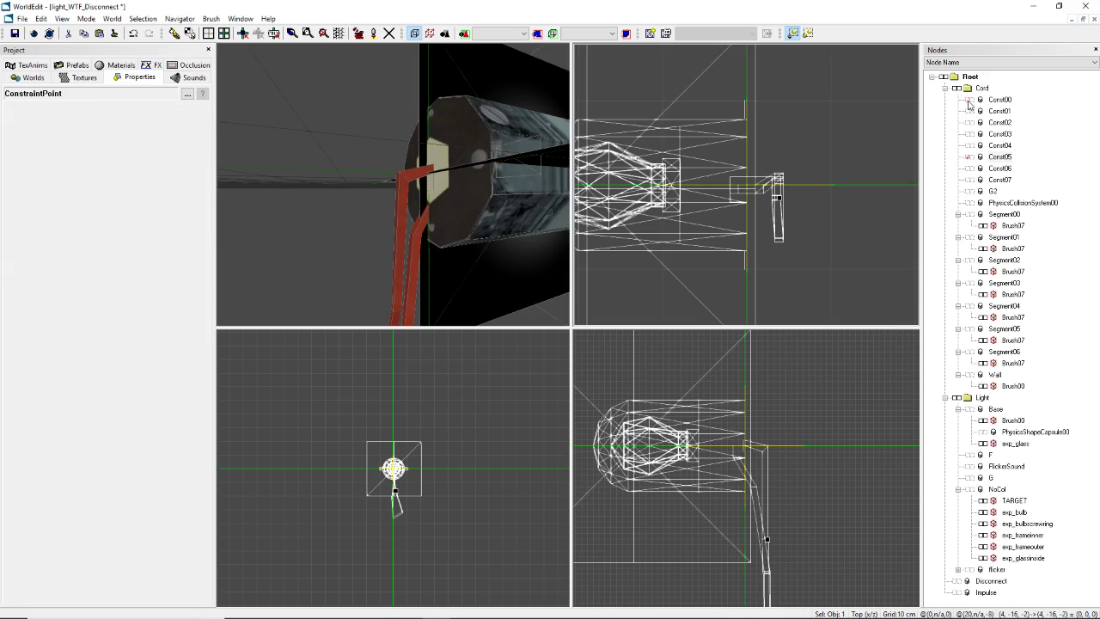
left_click(970, 179)
scroll(766, 379, "up", 4)
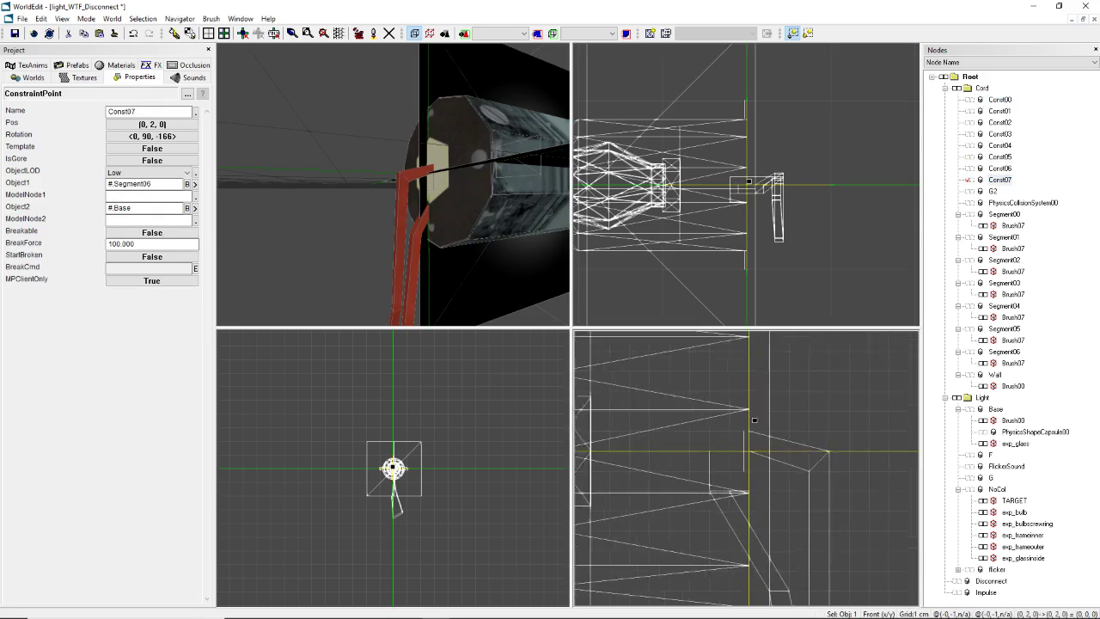
scroll(746, 467, "down", 4)
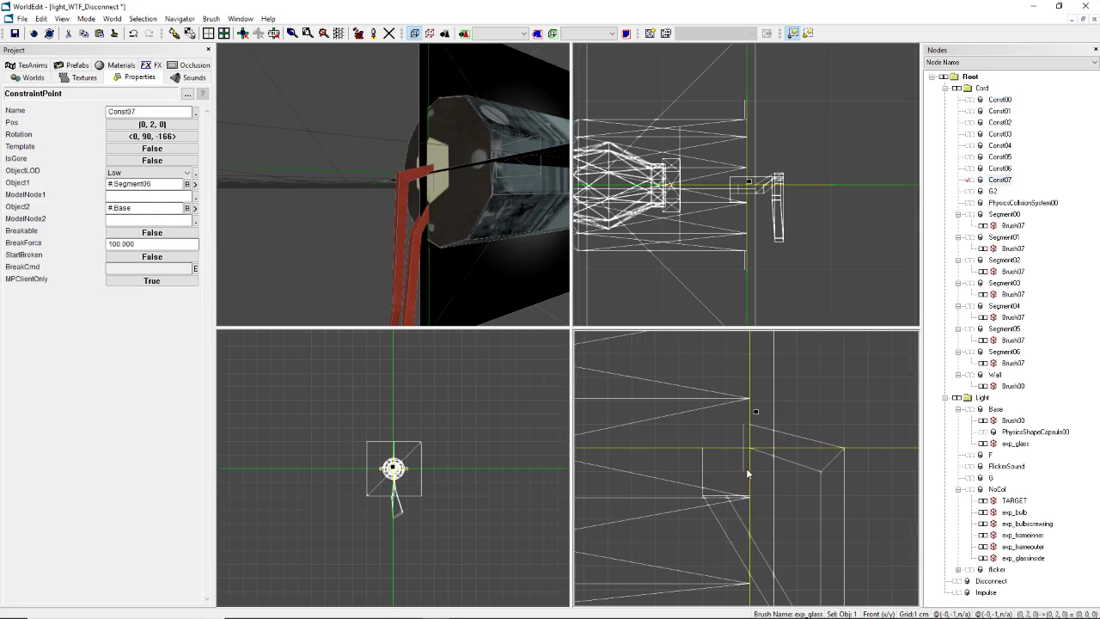
left_click(968, 169)
scroll(792, 457, "up", 4)
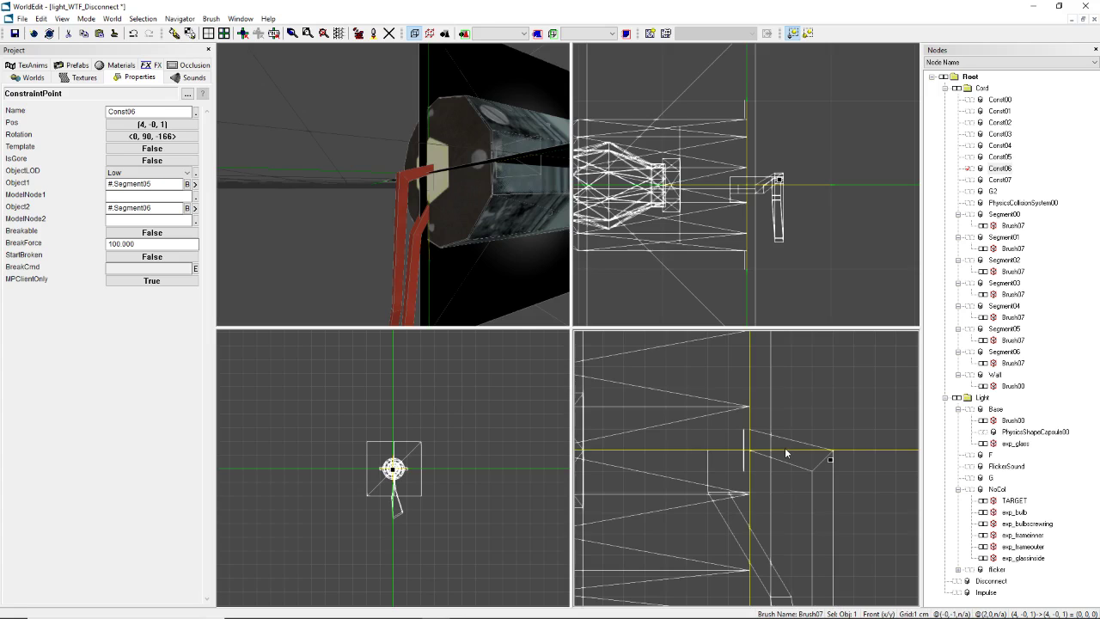
scroll(809, 460, "down", 2)
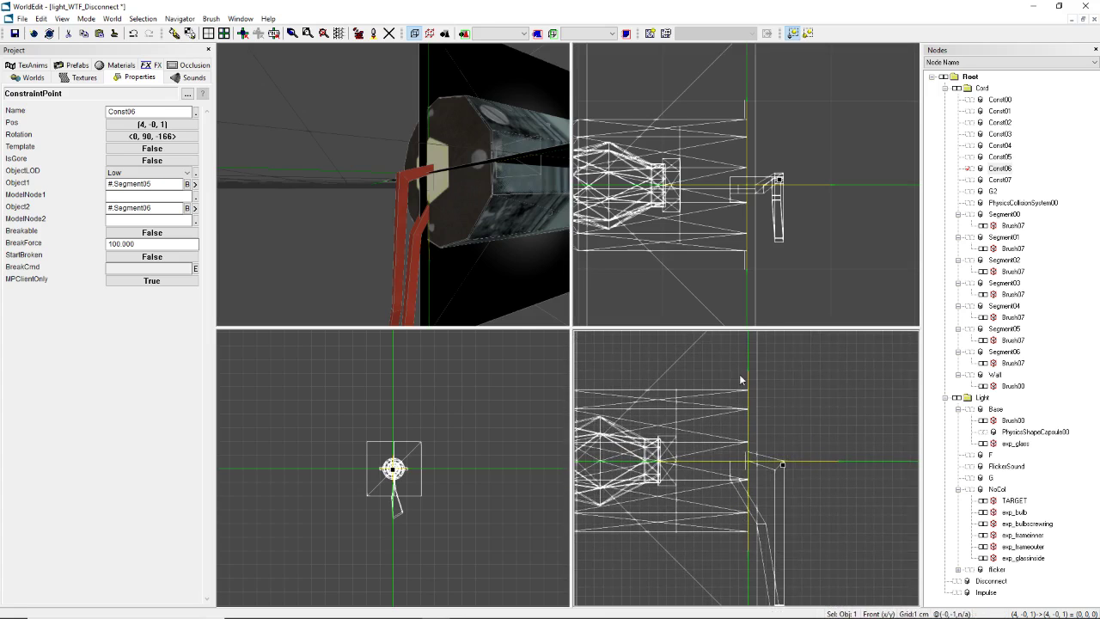
middle_click_drag(482, 206, 394, 189)
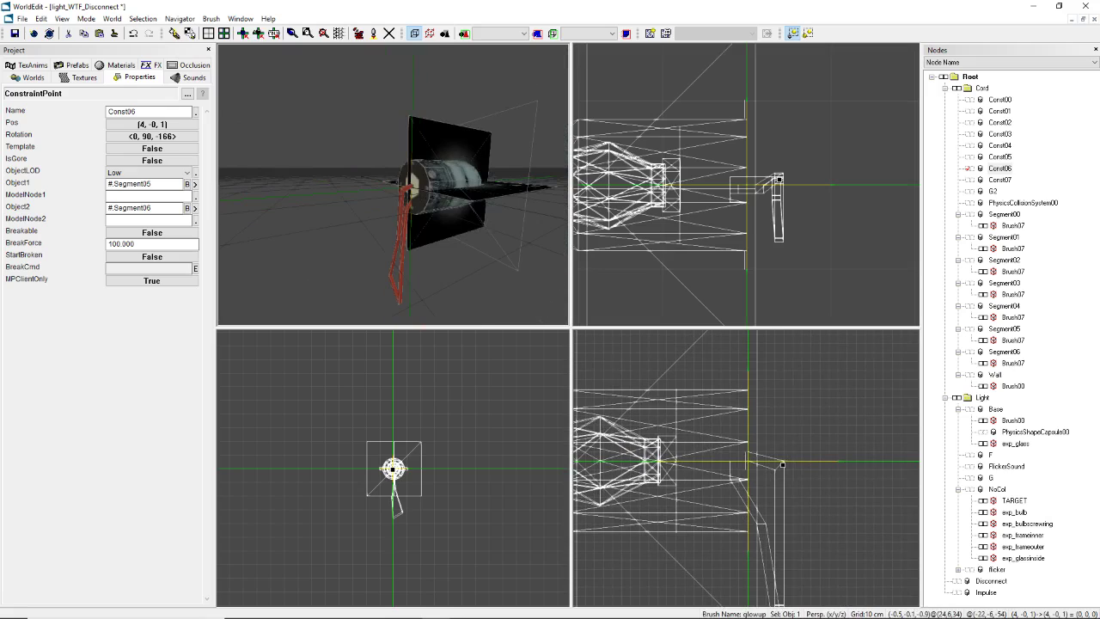
Step: Select PhysicsShapeCapsule00 under the Base node and unhide all nodes so the collision capsule is drawn in the views
left_click(395, 188)
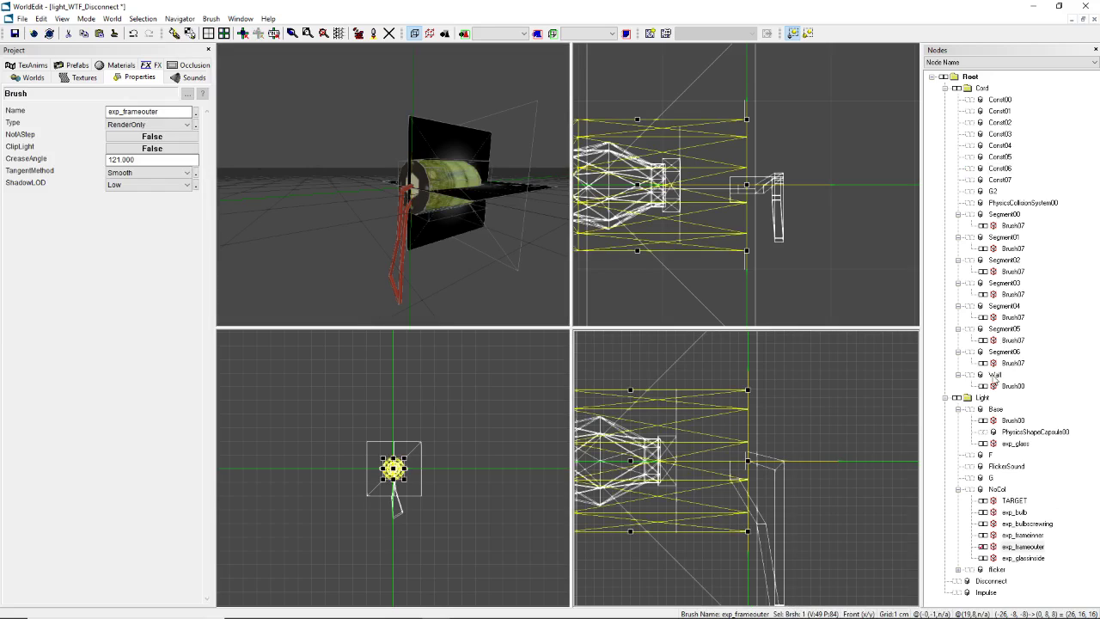
left_click(981, 547)
left_click(981, 433)
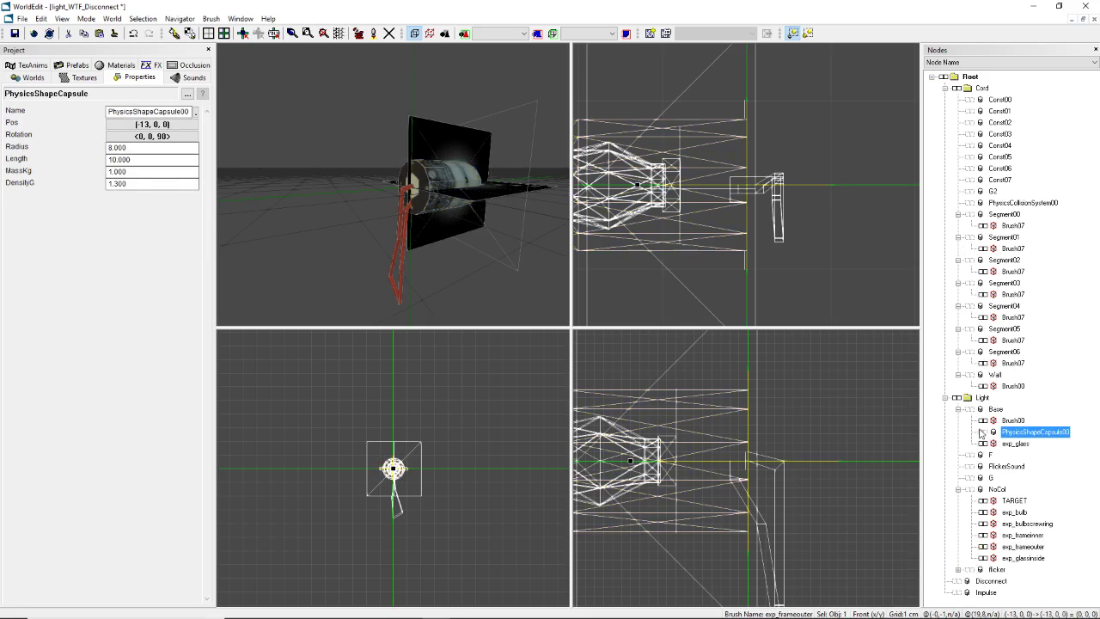
right_click(1016, 437)
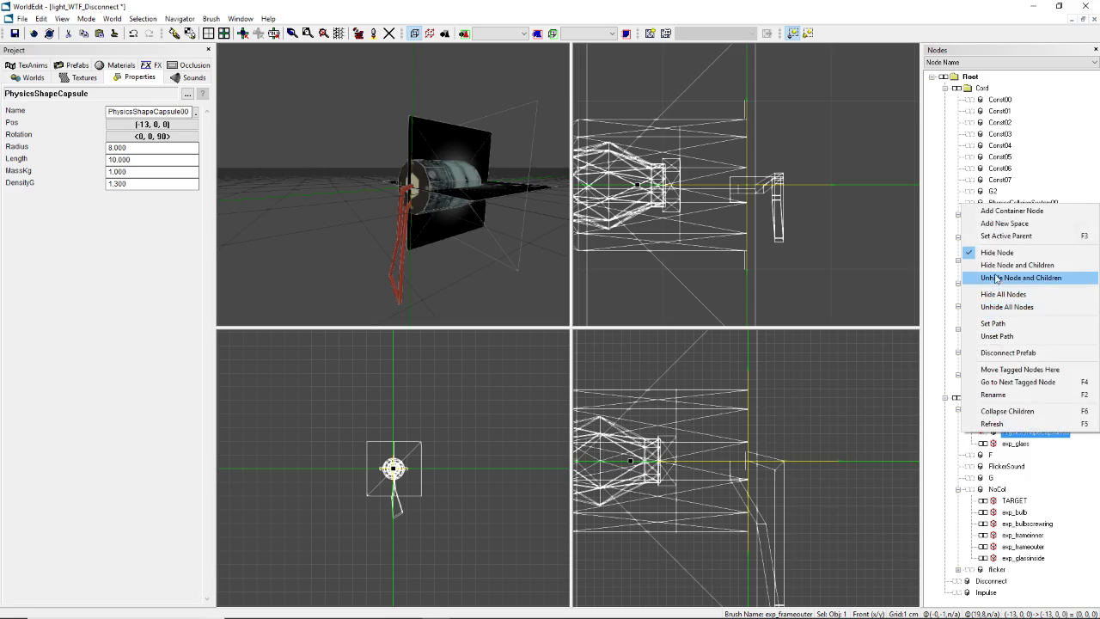
left_click(997, 308)
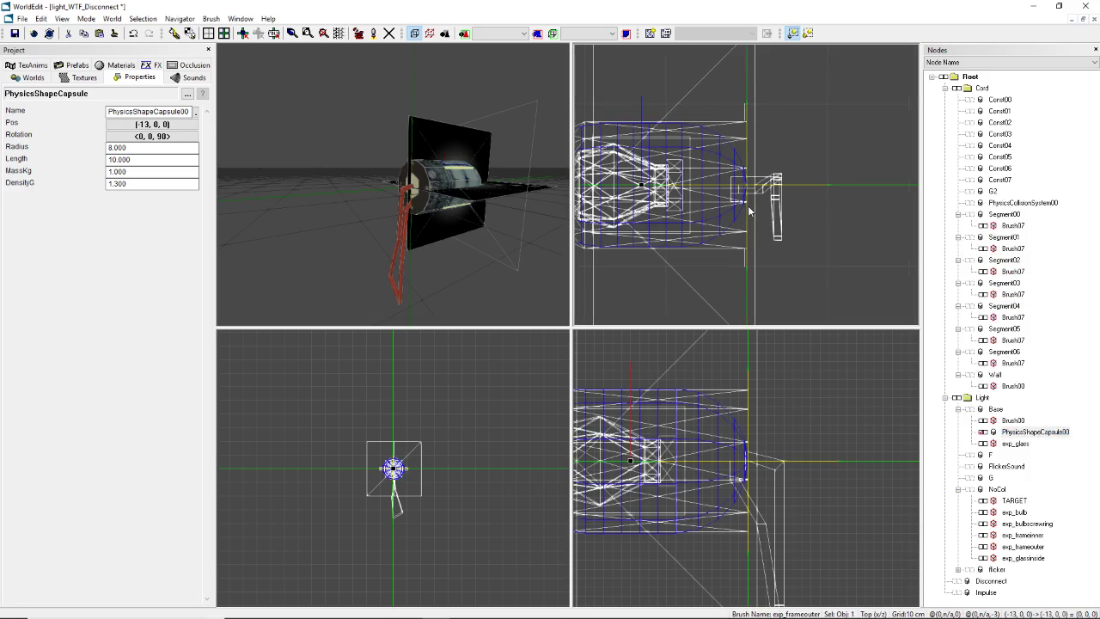
Step: Set the MassKg of PhysicsShapeCapsule00 to 5
scroll(748, 474, "down", 2)
middle_click_drag(748, 474, 794, 500)
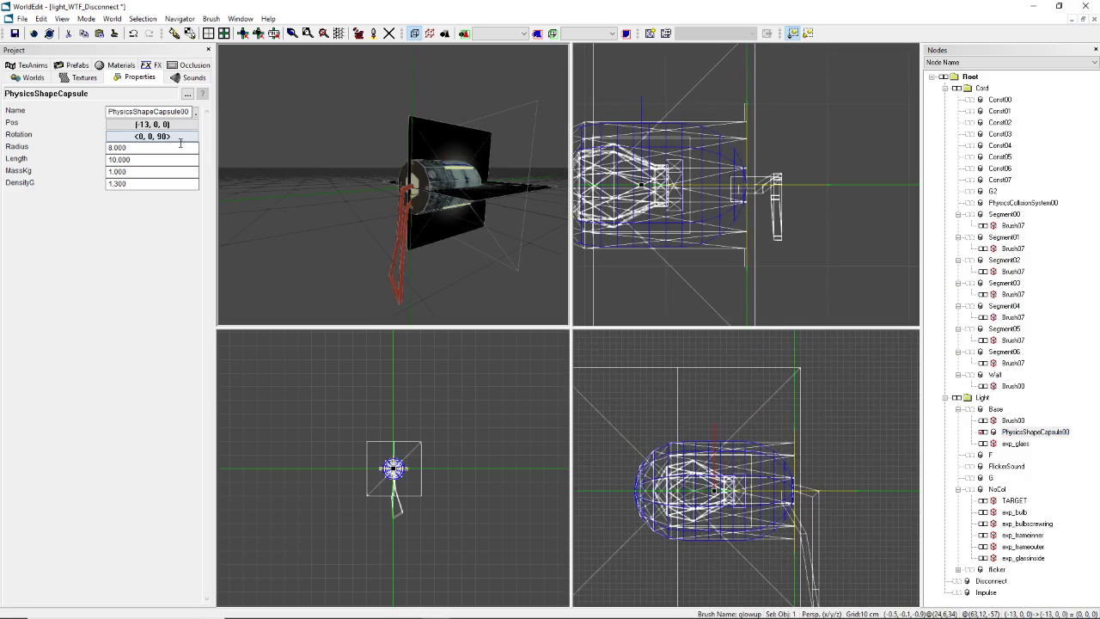
double_click(141, 173)
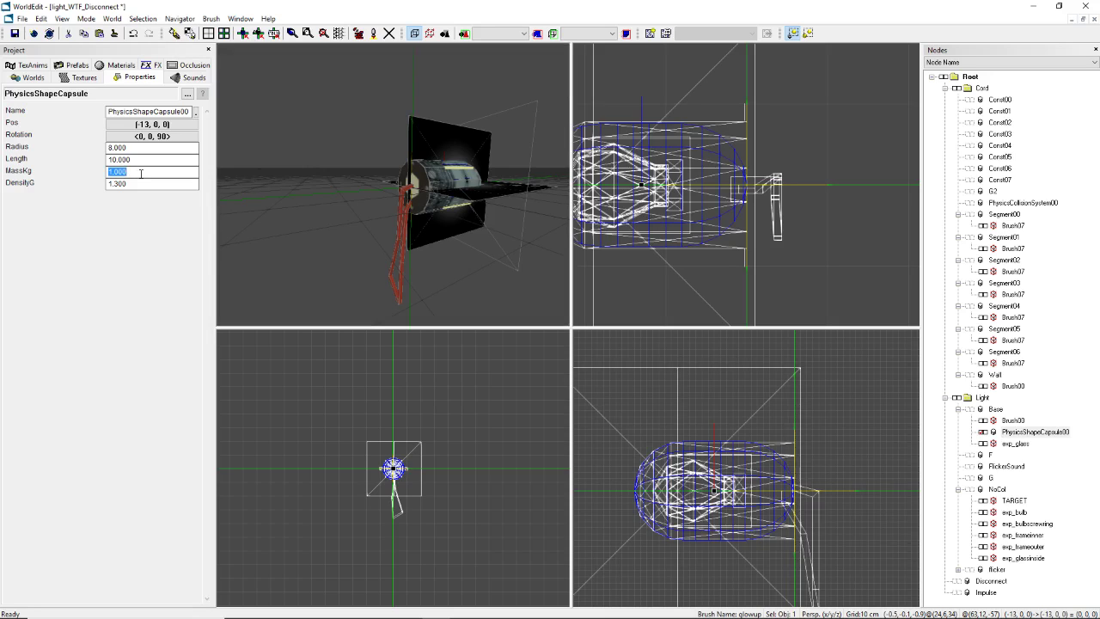
key("BackSpace")
key("o")
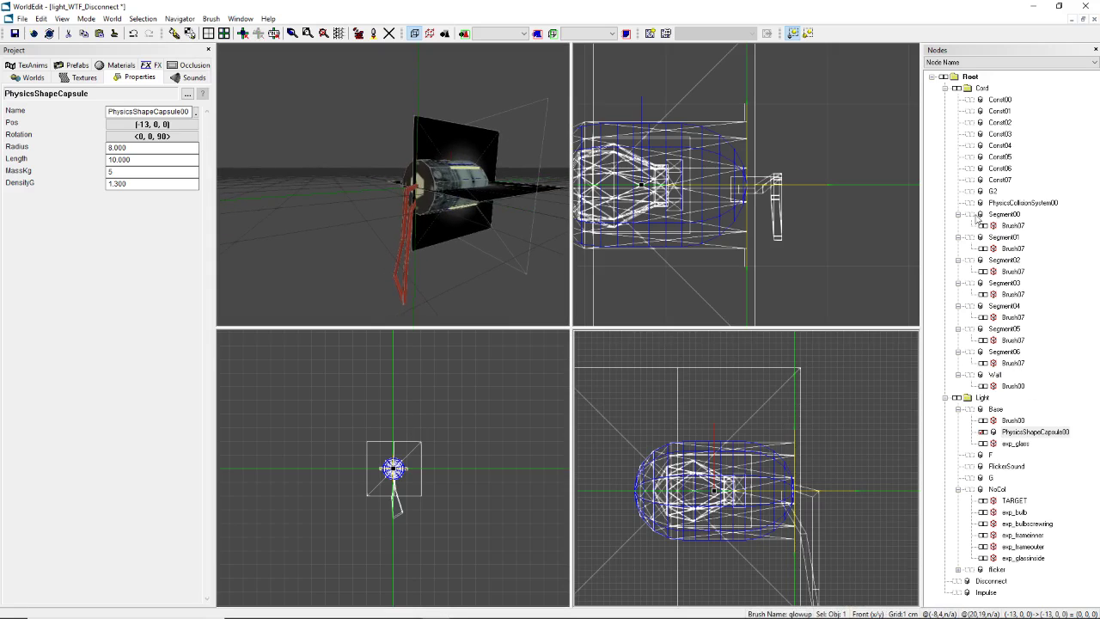
Step: Select the cord's world models Segment00 through Segment06 together, set their MassKg to 2, and check the value on Segment01
left_click(967, 217)
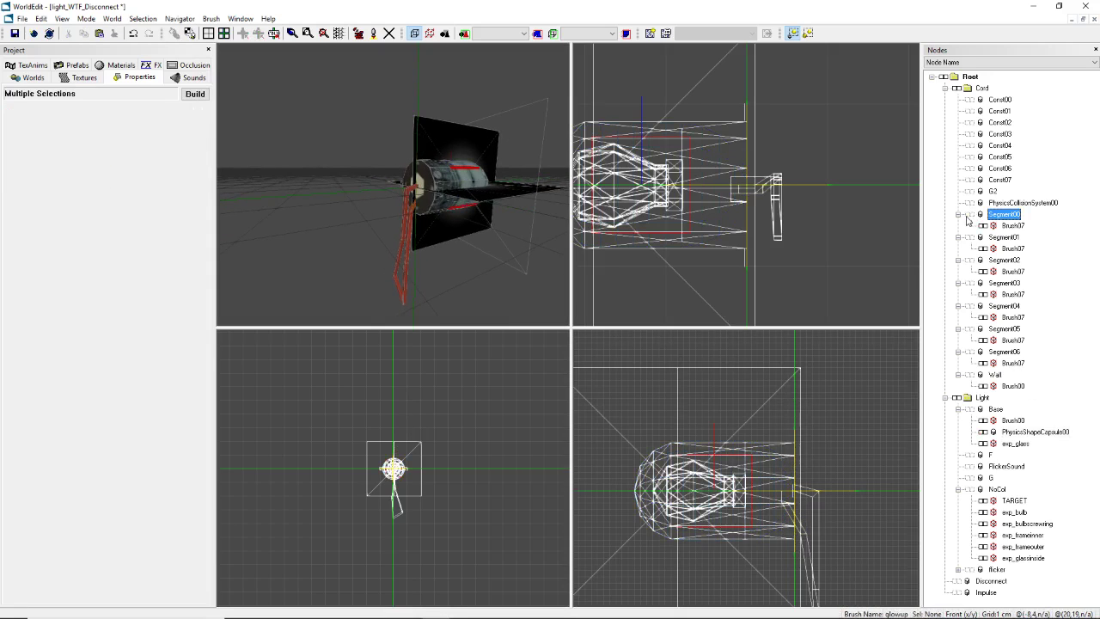
left_click(967, 216)
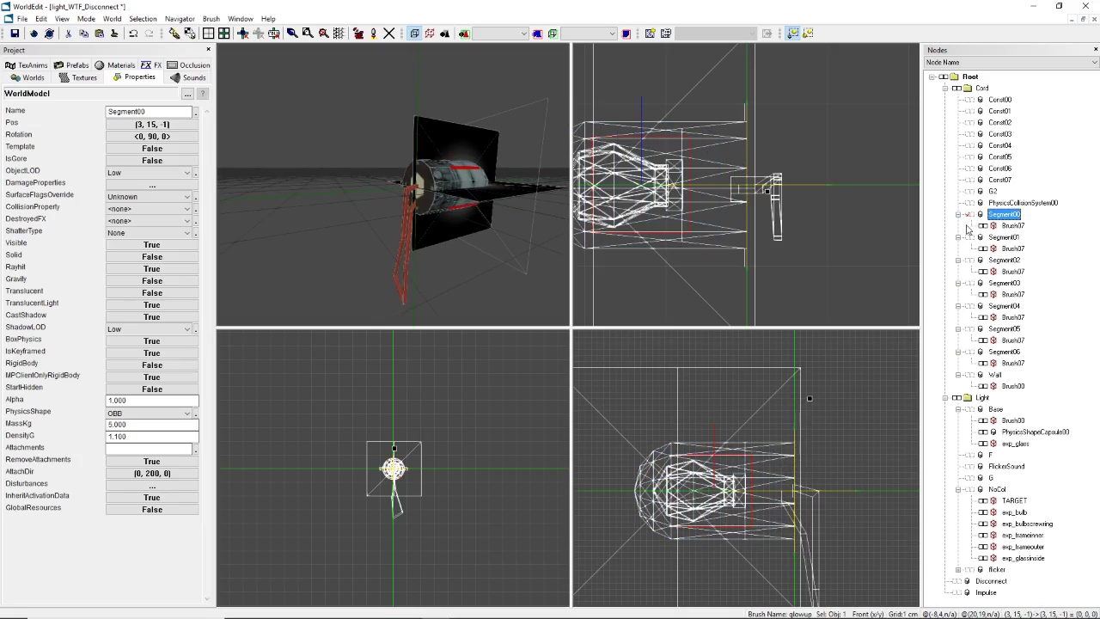
left_click(968, 240)
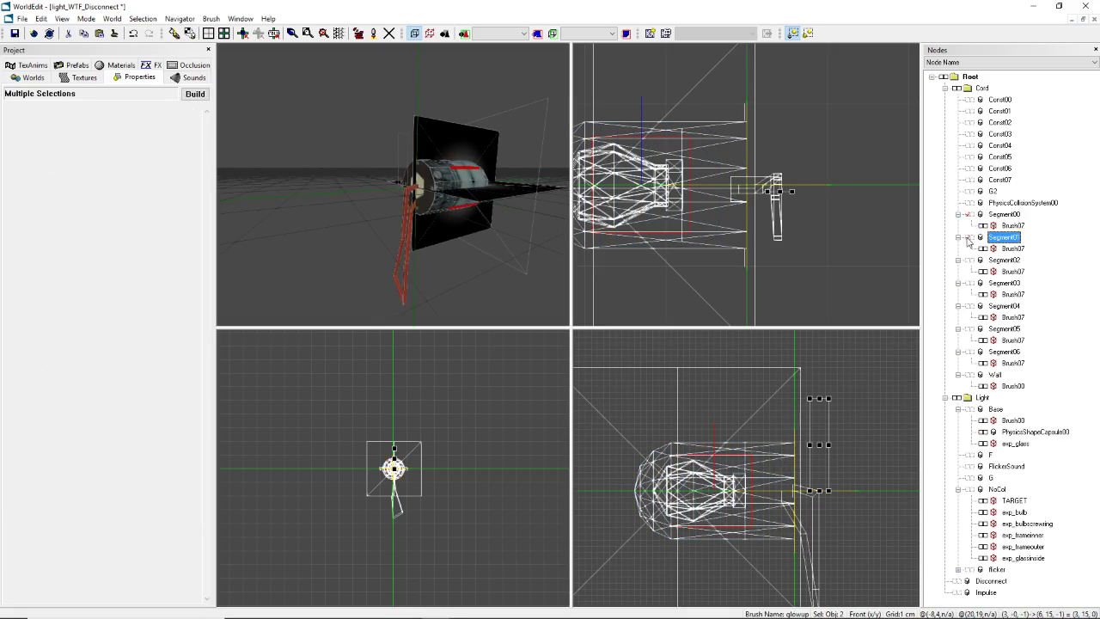
left_click(968, 260)
left_click(968, 284)
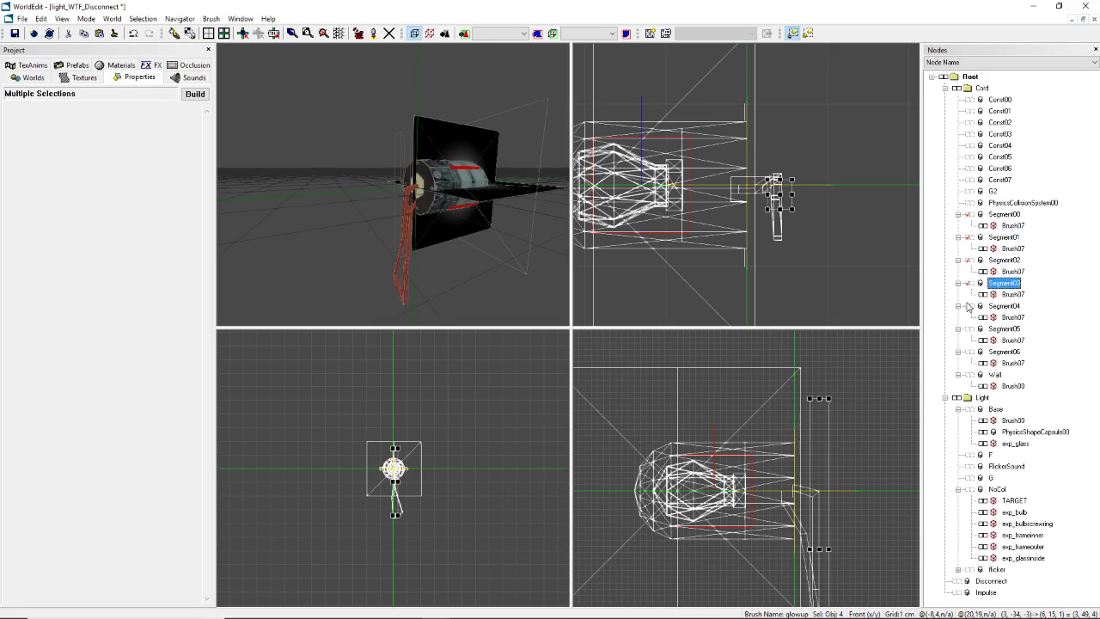
left_click(968, 307)
left_click(968, 330)
left_click(969, 353)
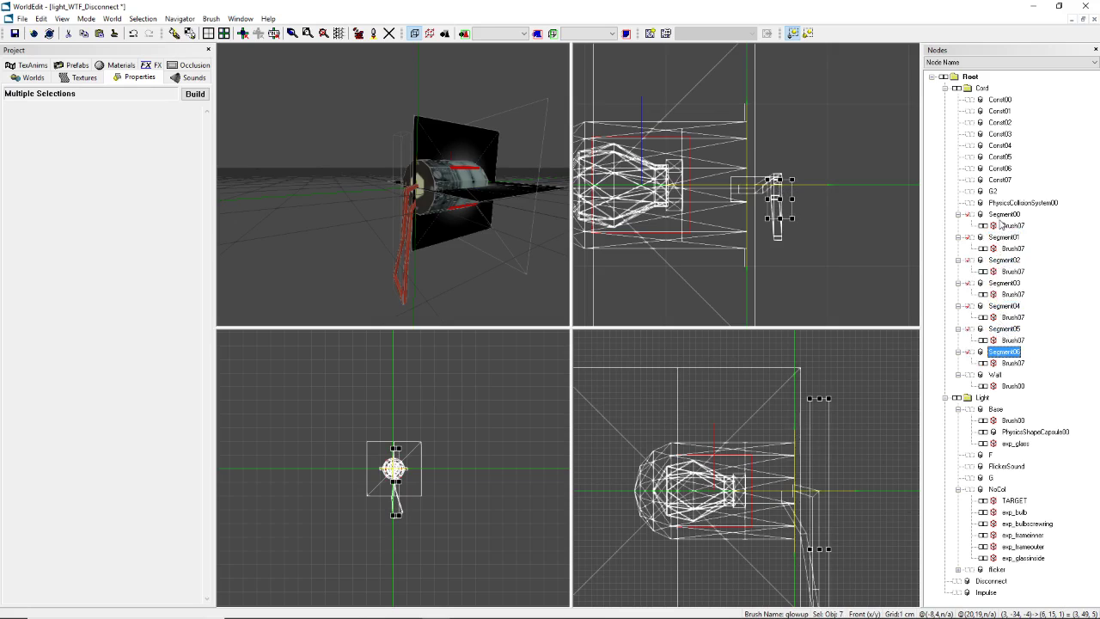
left_click(195, 95)
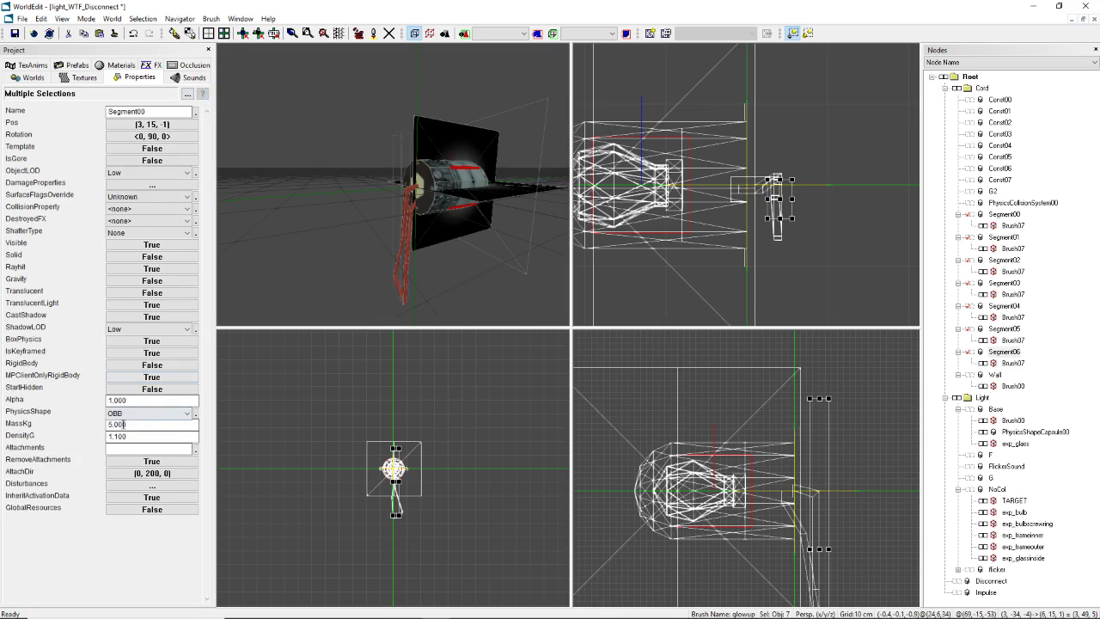
double_click(144, 425)
key("BackSpace")
type("2")
key("Return")
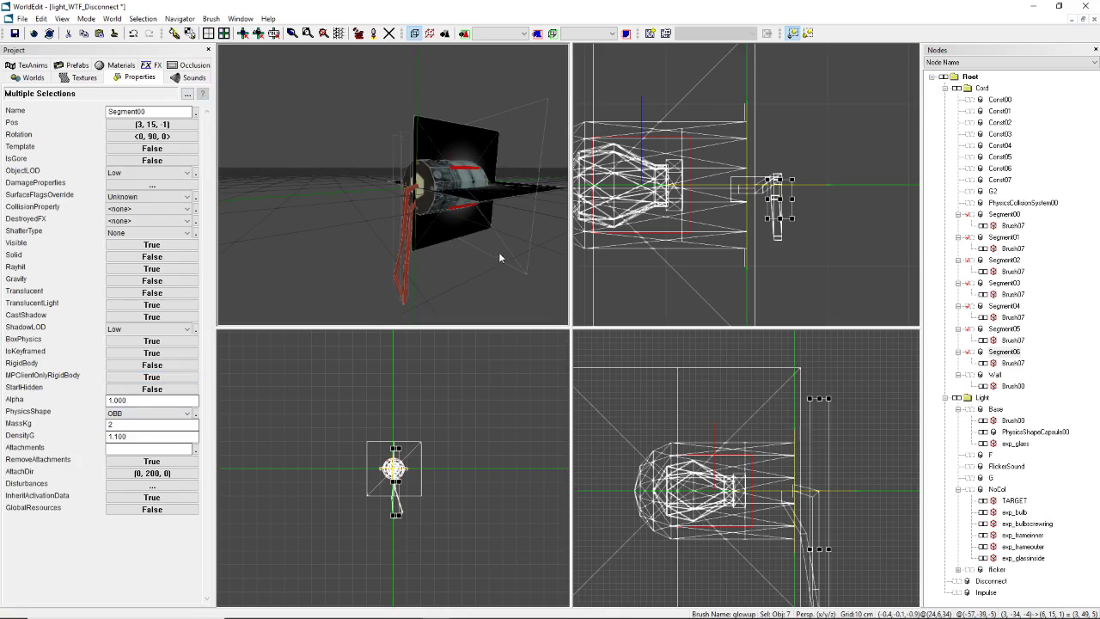
left_click(969, 241)
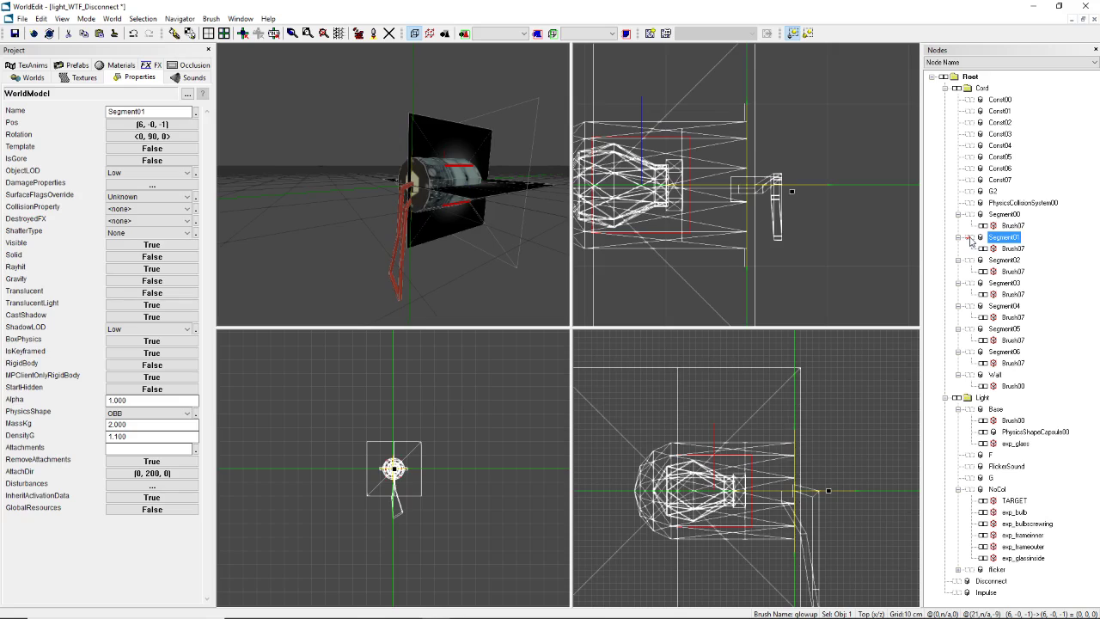
left_click(970, 238)
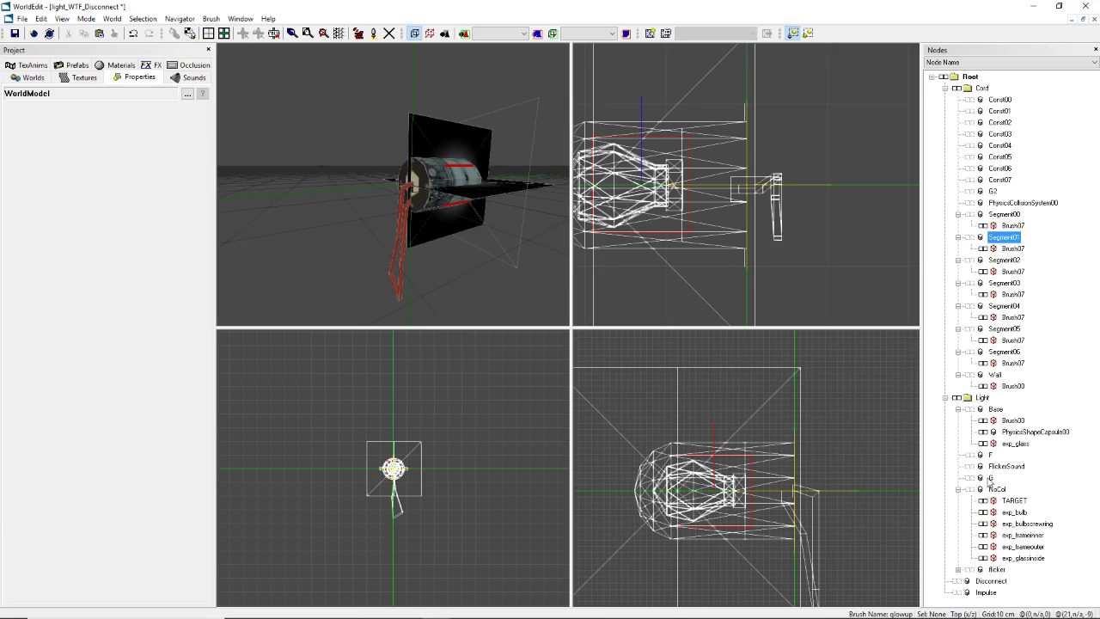
Step: Reselect PhysicsShapeCapsule00 under the Base node and set its MassKg to 6
left_click(1007, 433)
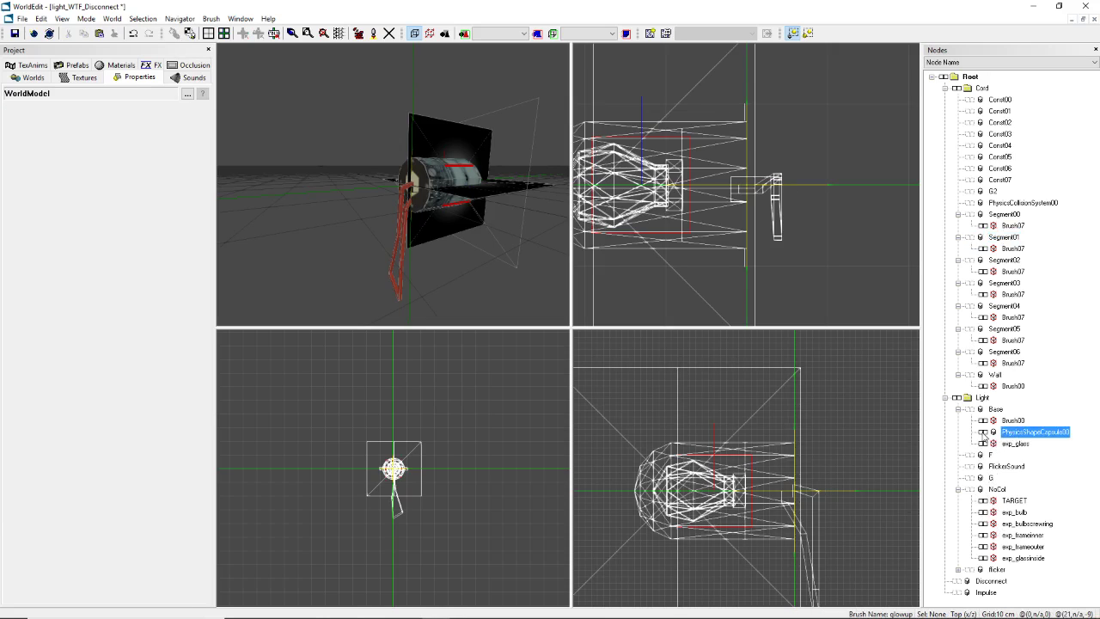
left_click(983, 432)
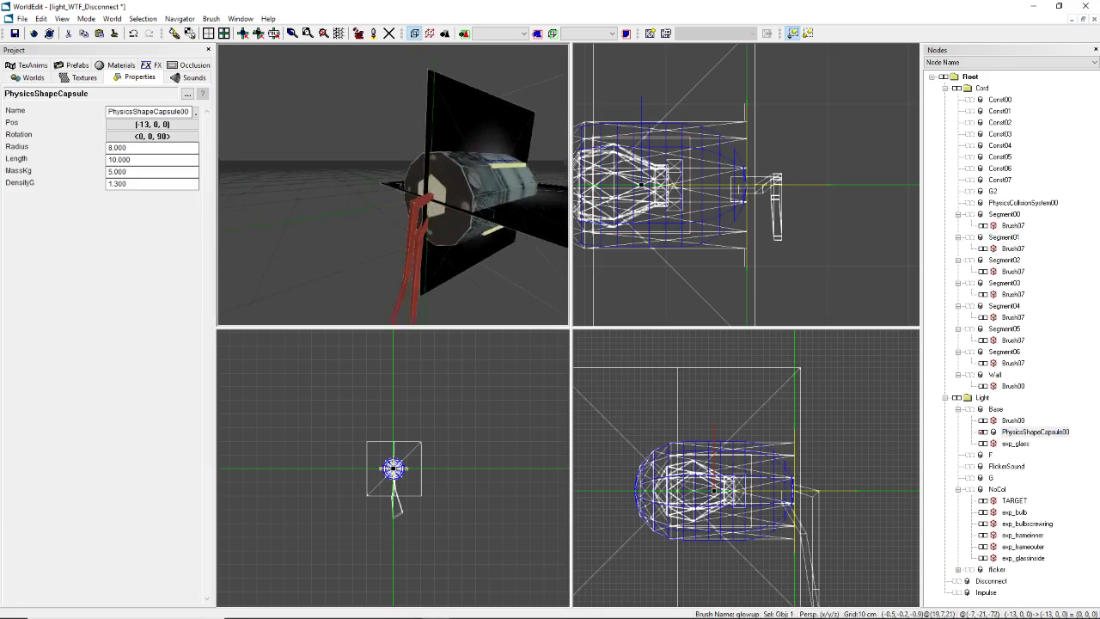
right_click_drag(394, 185, 365, 192)
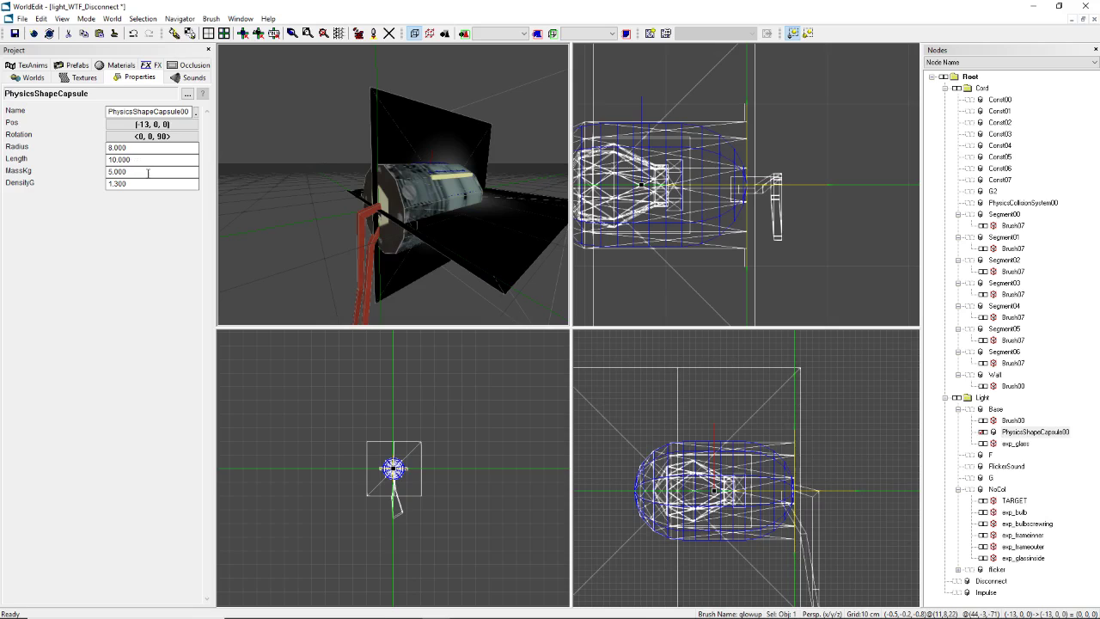
left_click_drag(148, 173, 95, 179)
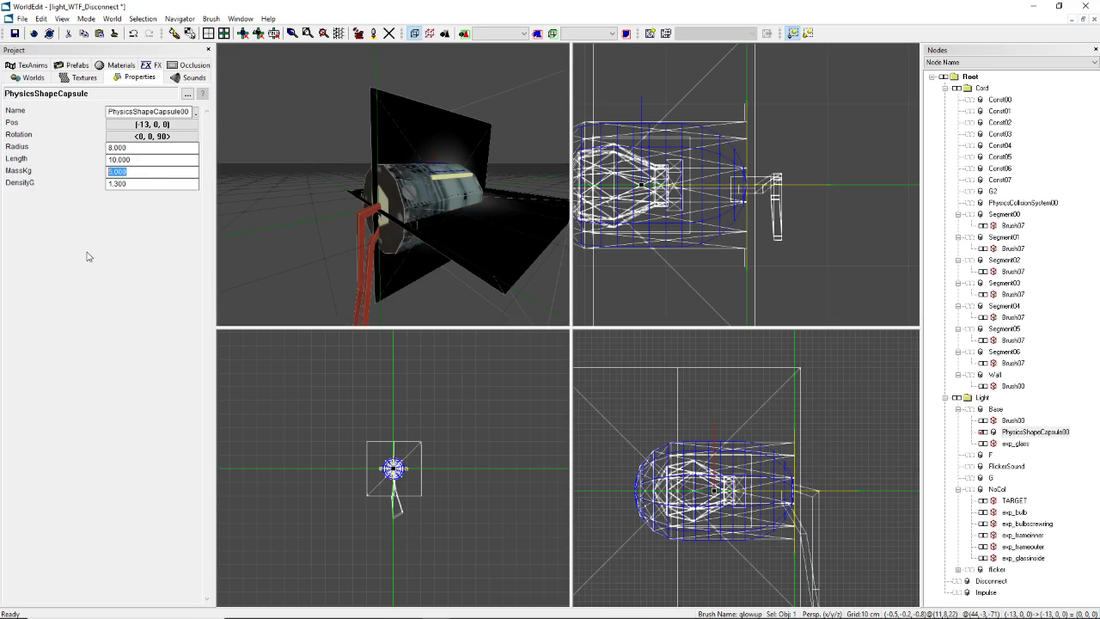
left_click(153, 183)
key("Return")
key("Tab")
type("5")
left_click(143, 185)
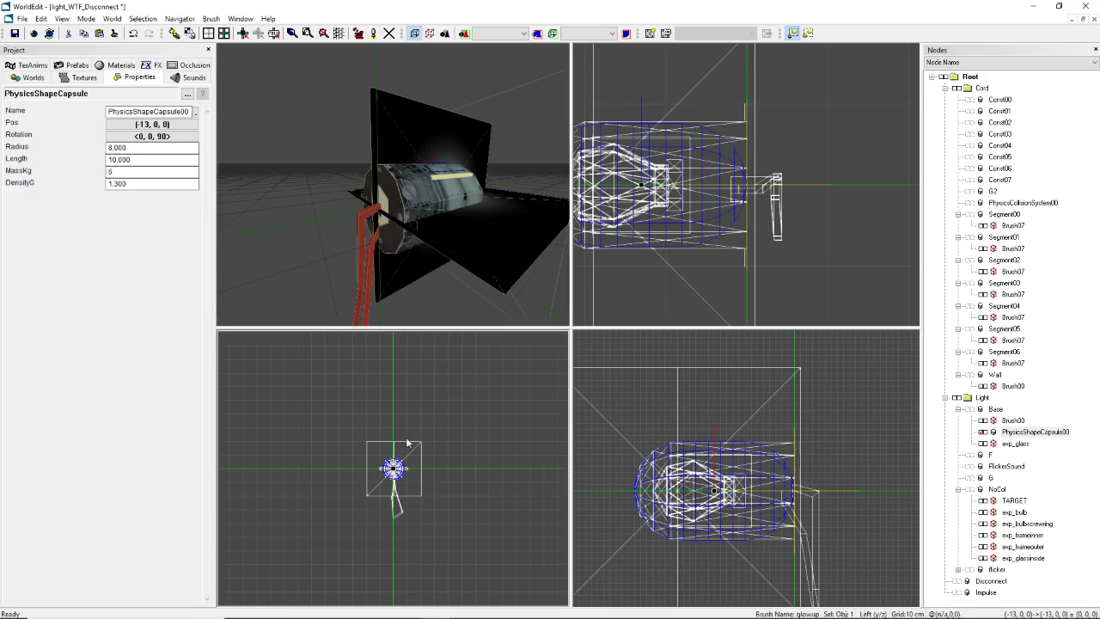
mouse_move(395, 191)
middle_mouse_down()
mouse_move(378, 236)
mouse_move(397, 195)
middle_mouse_up()
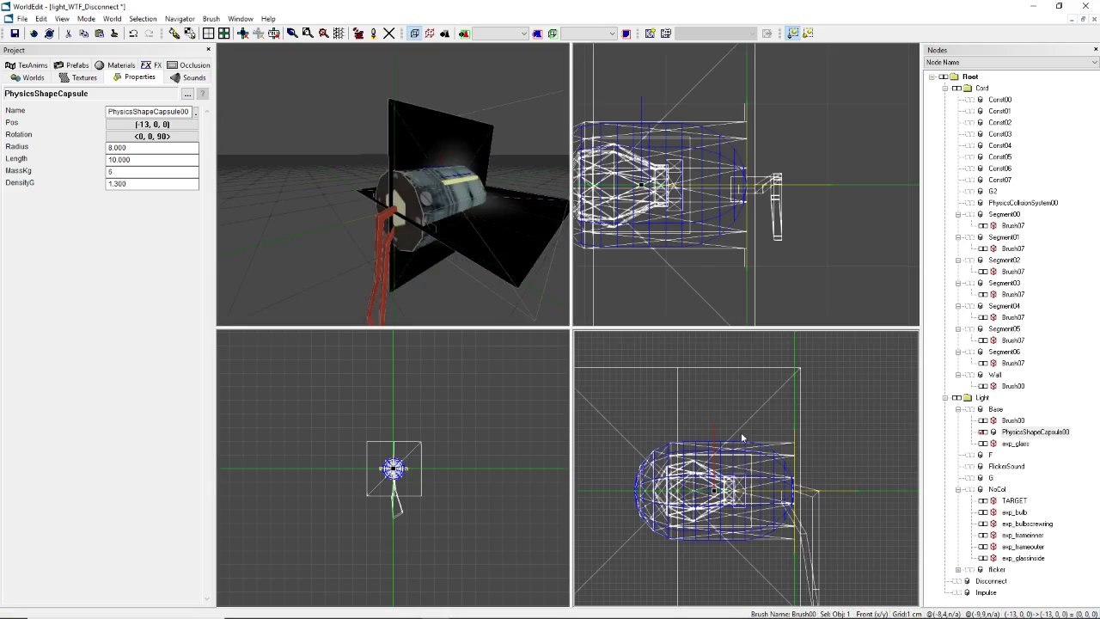
scroll(741, 432, "up", 5)
scroll(748, 464, "up", 3)
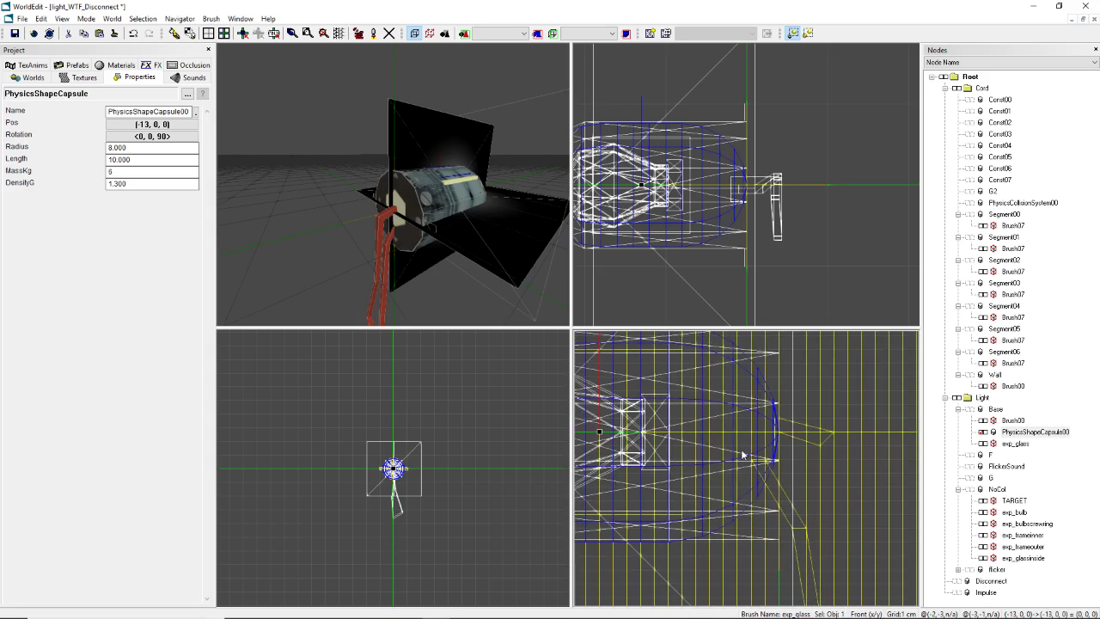
scroll(743, 456, "down", 5)
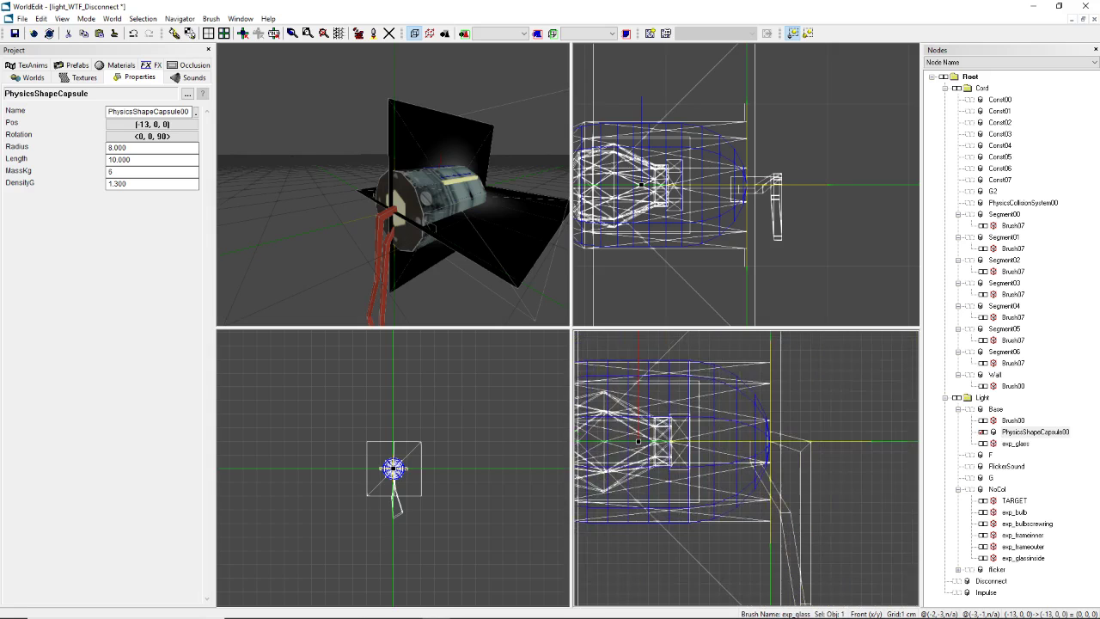
scroll(747, 467, "up", 3)
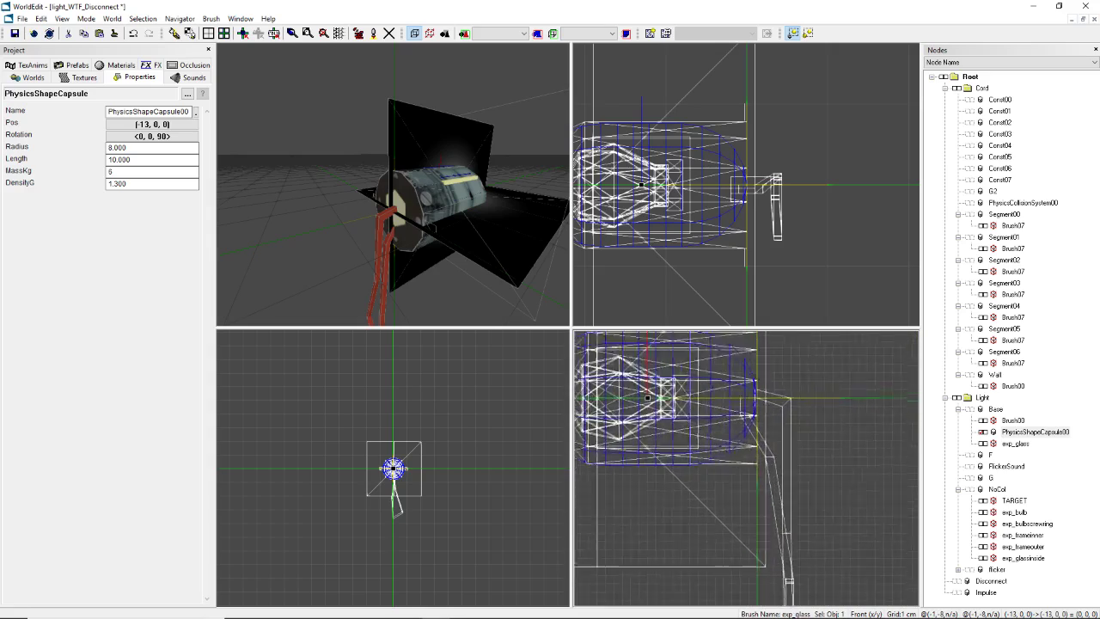
Step: Move the lower end vertices of the Brush07 under Segment00 1 cm toward the lamp in the front view
scroll(747, 467, "down", 3)
middle_click_drag(747, 467, 740, 453)
scroll(744, 443, "up", 3)
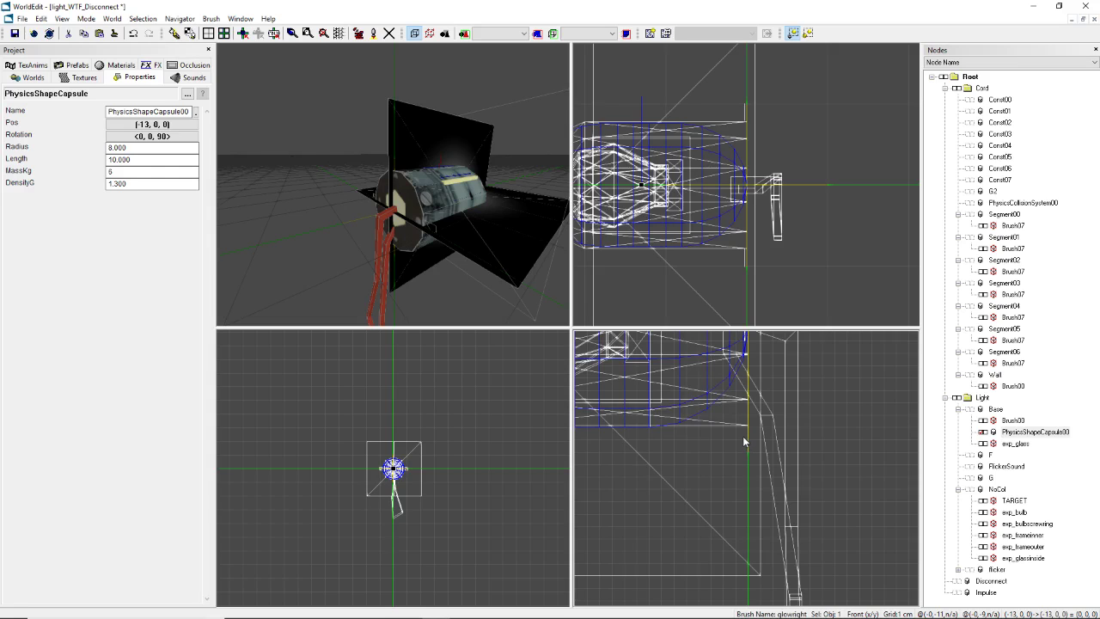
scroll(746, 442, "up", 3)
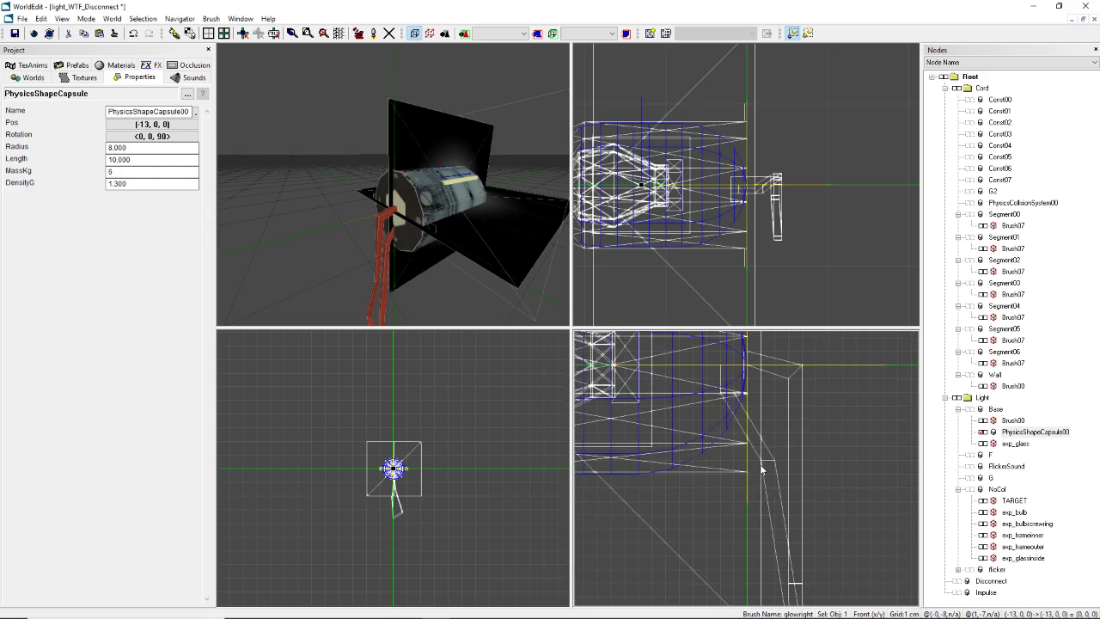
left_click(763, 456)
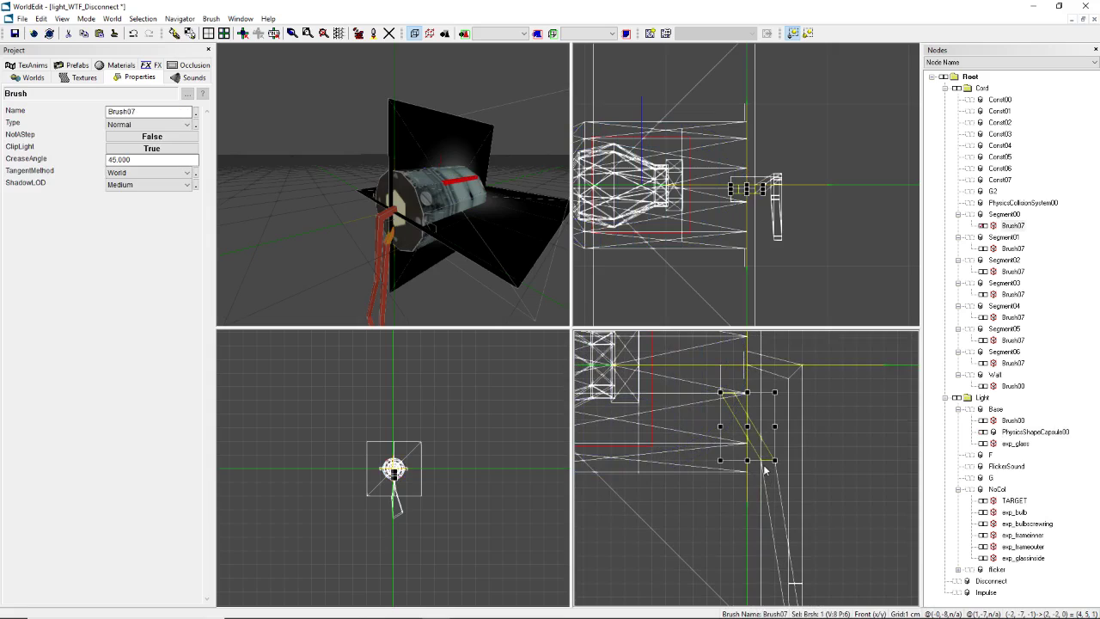
key("g")
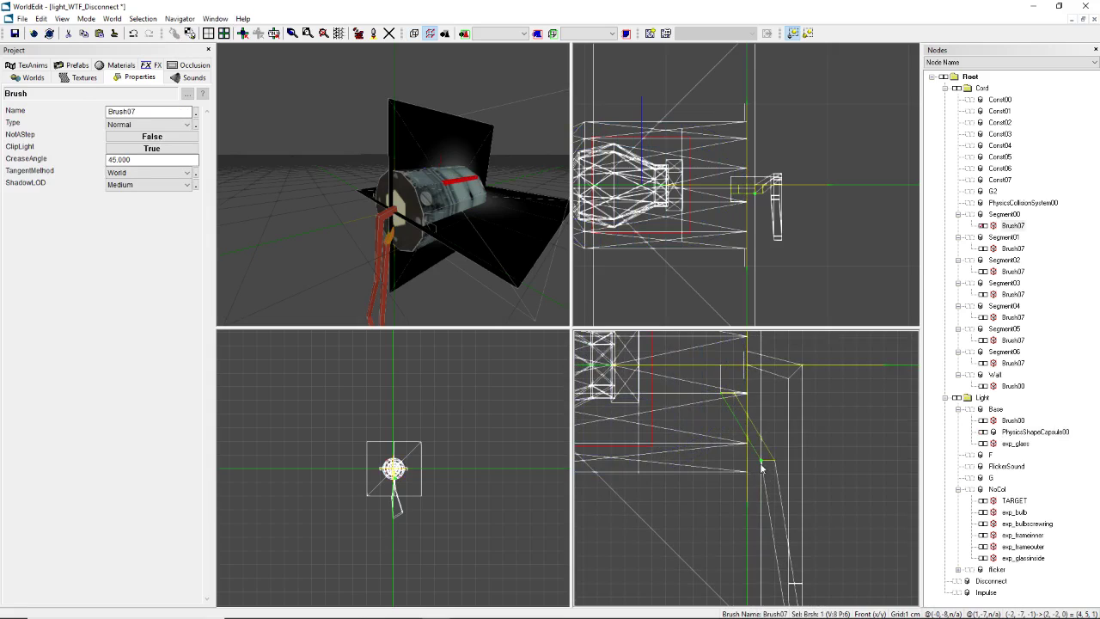
mouse_move(760, 462)
left_mouse_down()
mouse_move(747, 462)
mouse_move(761, 462)
left_mouse_up()
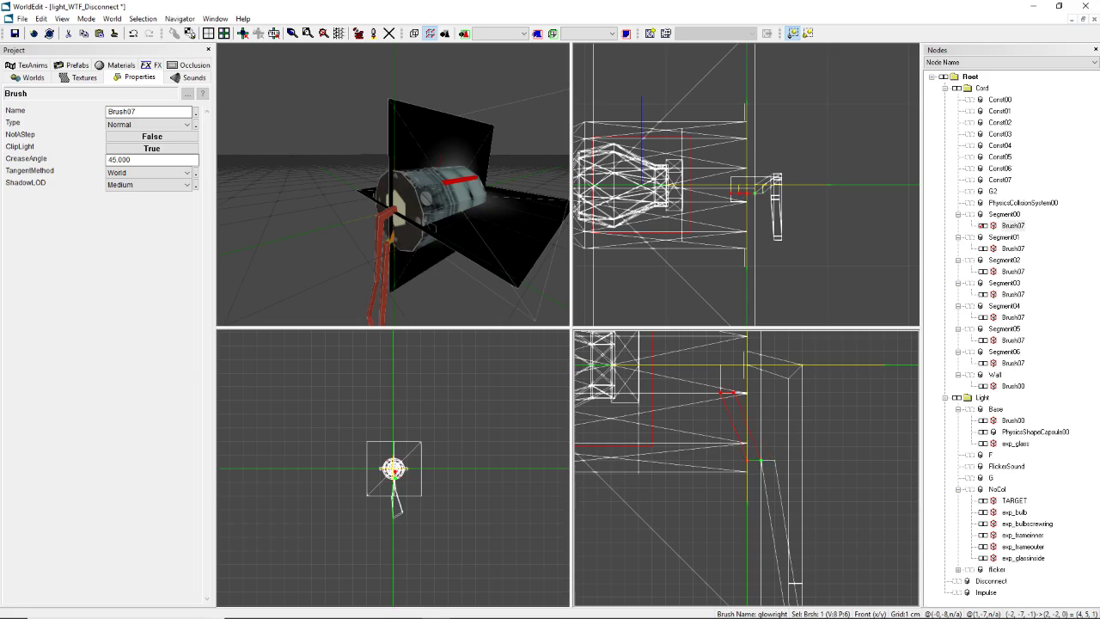
key("g")
Step: Move the upper vertices of Segment01's Brush07 1 cm toward the lamp to meet Segment00, inspect the cord in perspective, and save the prefab
left_click(777, 486)
key("g")
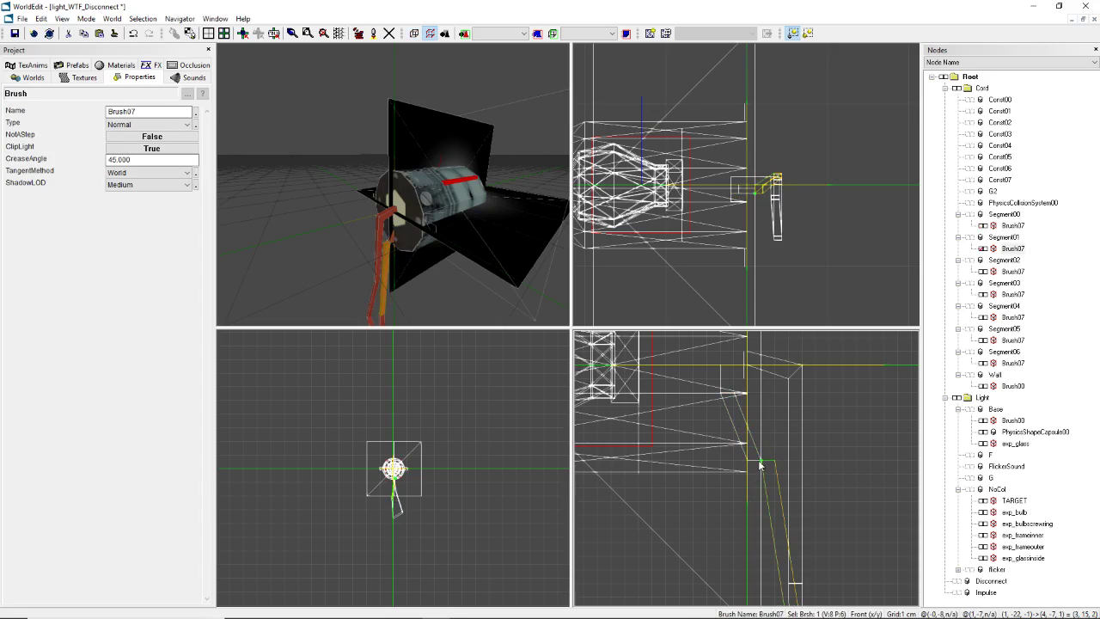
left_click_drag(785, 479, 772, 479)
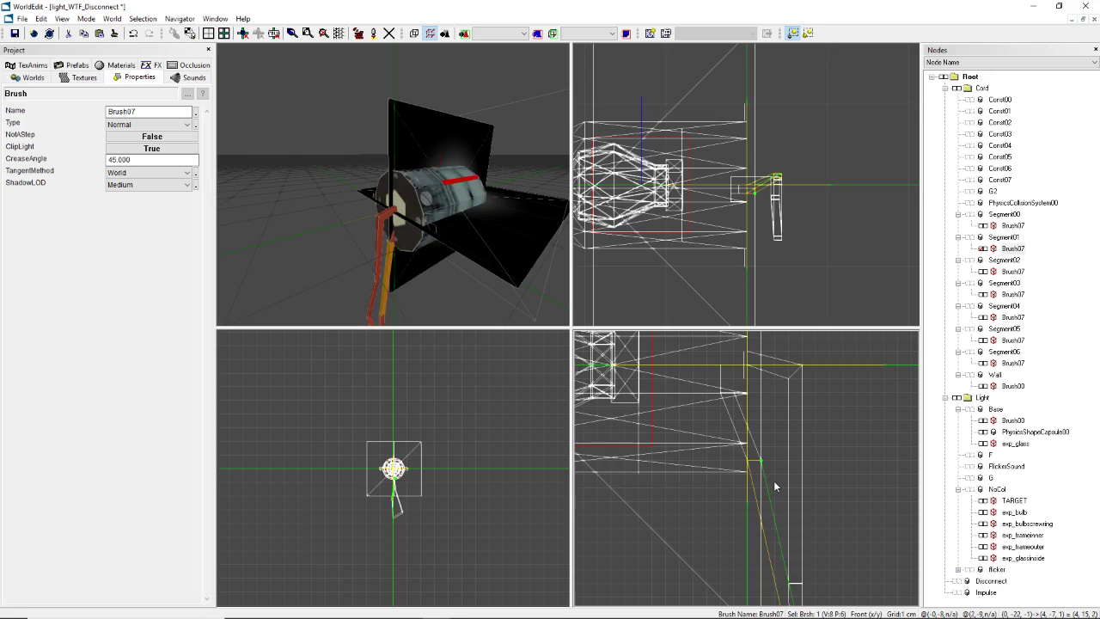
key("g")
scroll(773, 437, "down", 2)
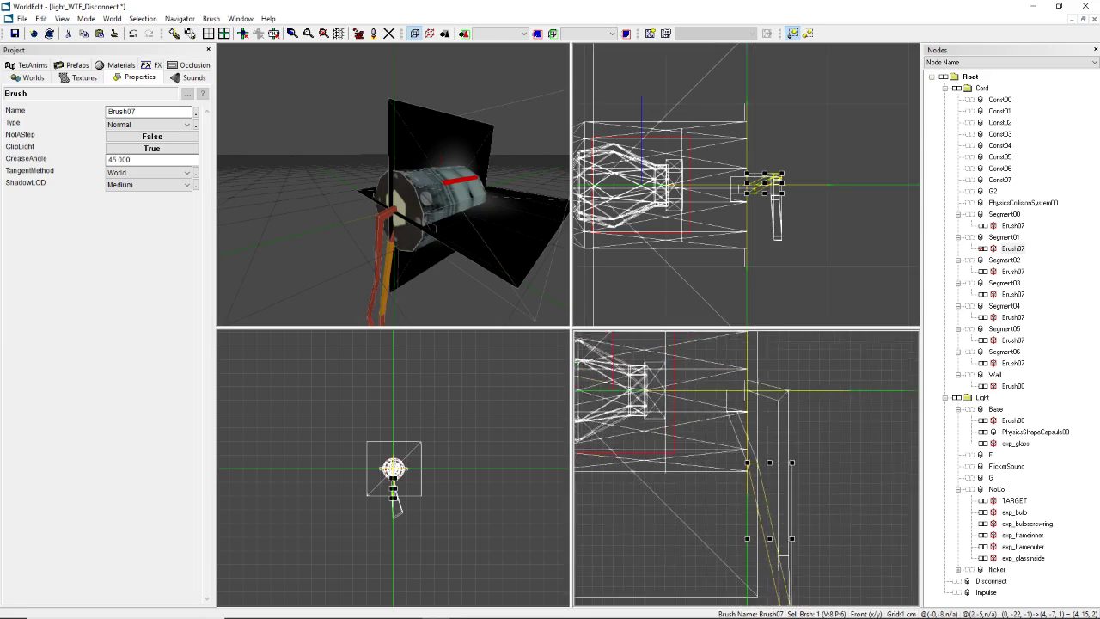
scroll(769, 442, "up", 2)
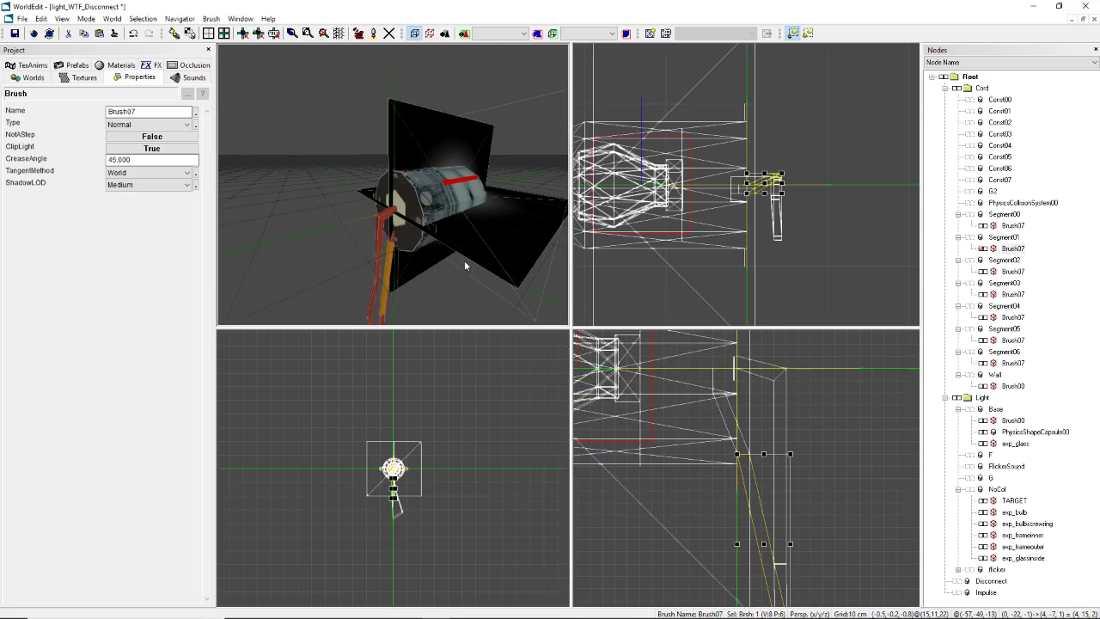
mouse_move(464, 260)
right_mouse_down()
mouse_move(473, 245)
mouse_move(464, 266)
mouse_move(464, 232)
mouse_move(460, 250)
mouse_move(456, 241)
right_mouse_up()
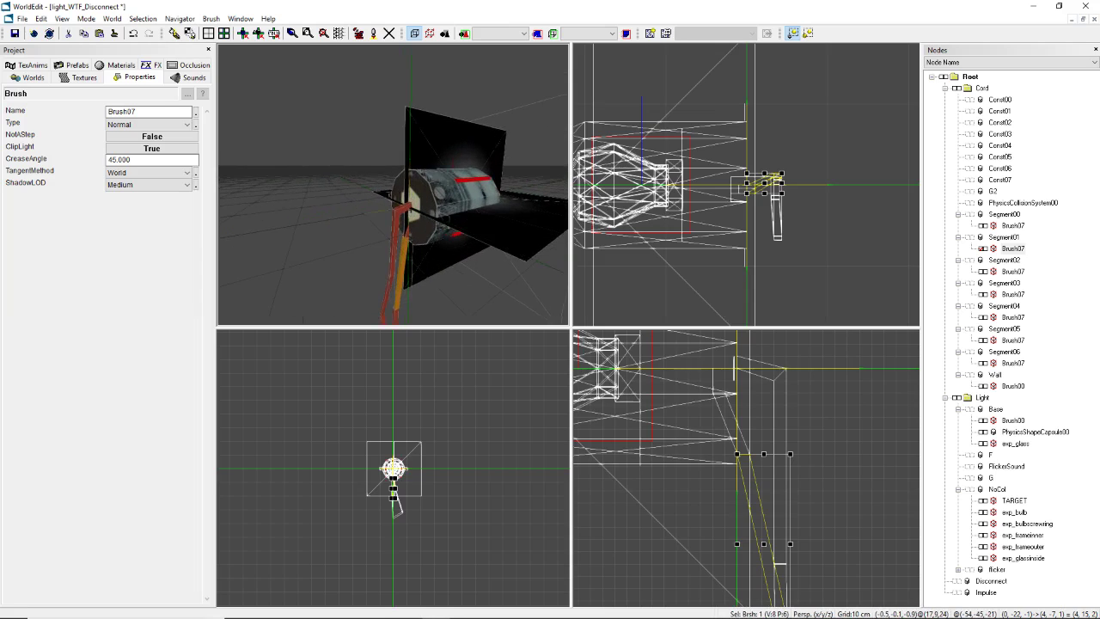
left_click_drag(464, 267, 444, 250)
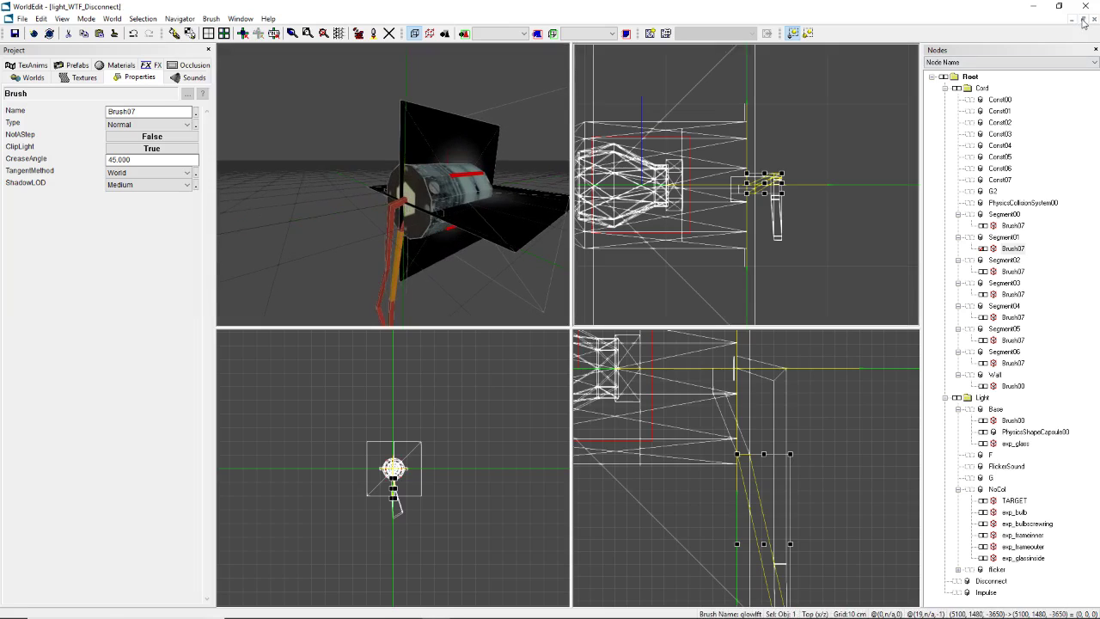
Step: Return to the sp_airise07 world, maximize its view, and process the level through packing for an in-game test
left_click(1083, 18)
left_click(609, 184)
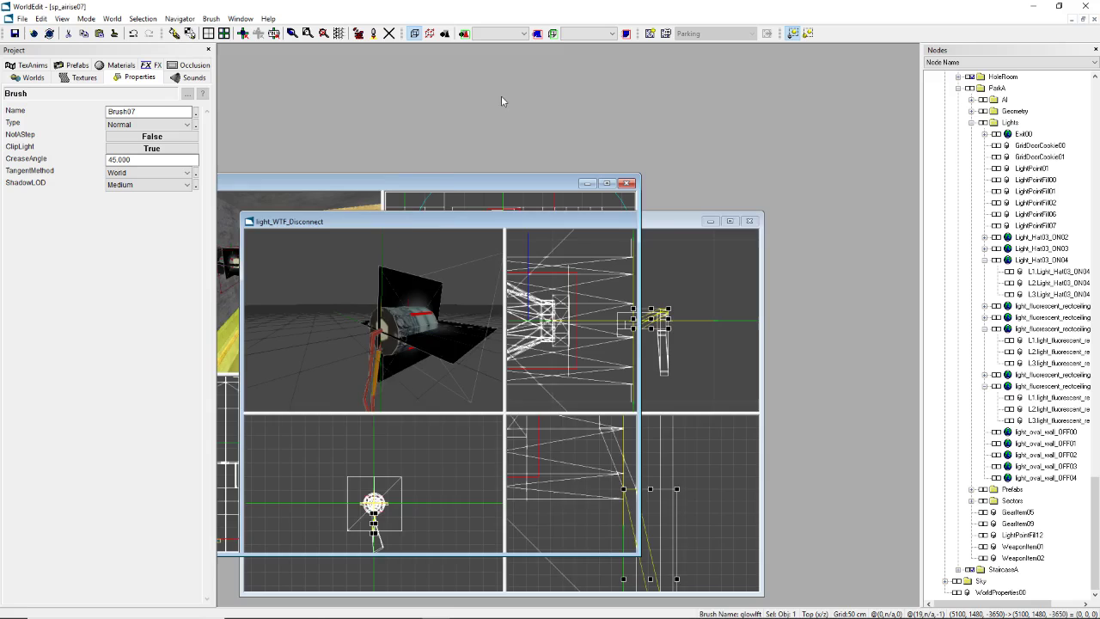
left_click(359, 33)
left_click(612, 447)
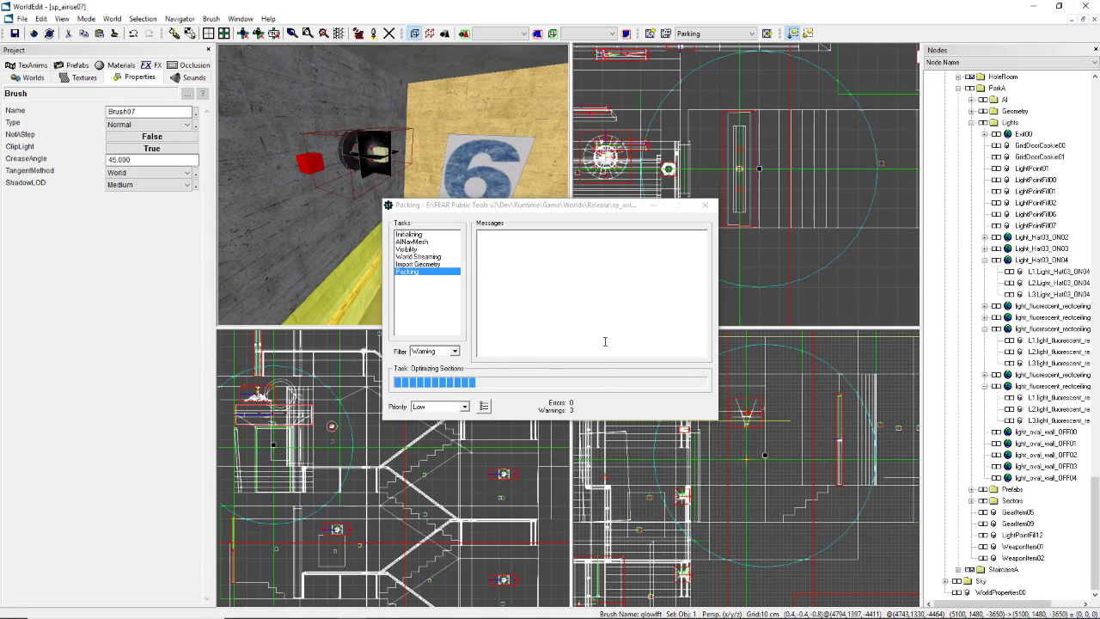
left_click(661, 410)
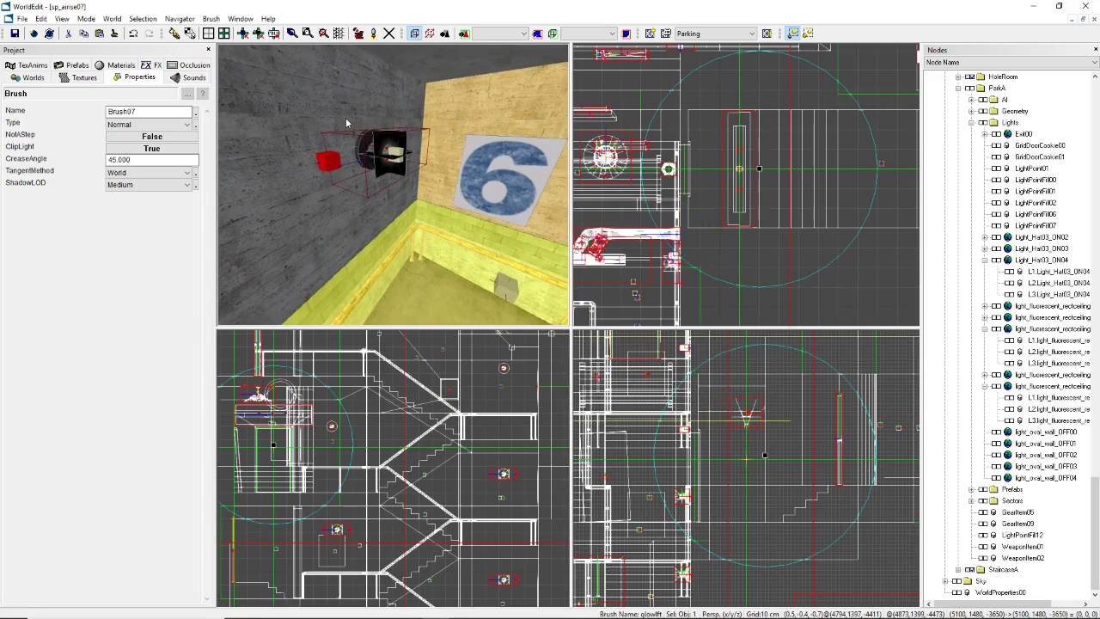
Step: Switch to the F.E.A.R. test game, enable spectator clip mode, and fly out to the numbered stairwell
key("super+d")
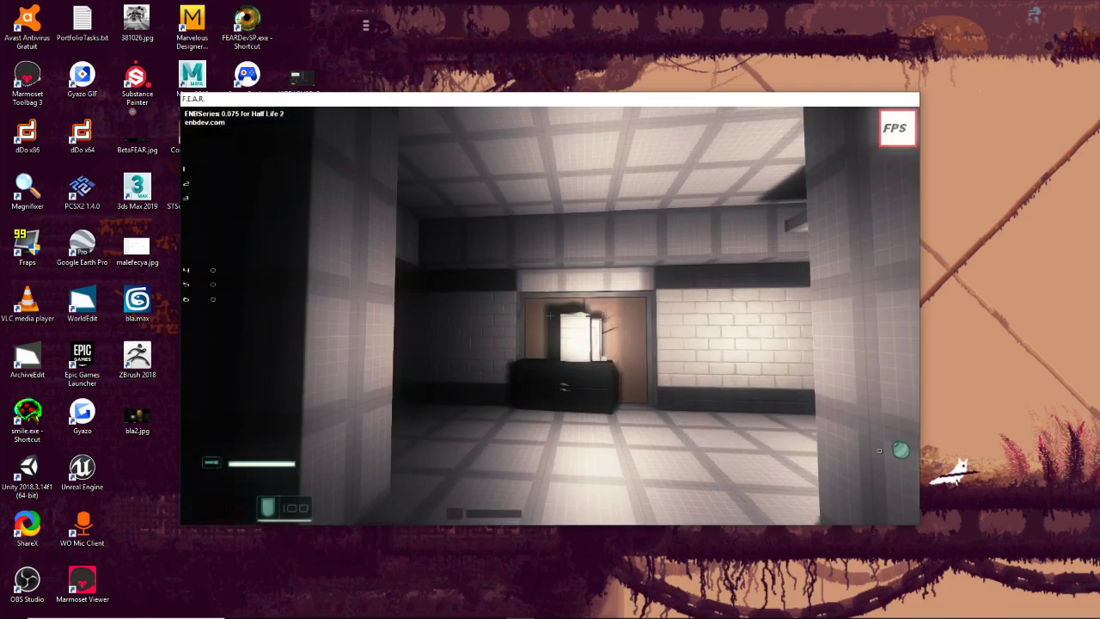
key("f")
key("w")
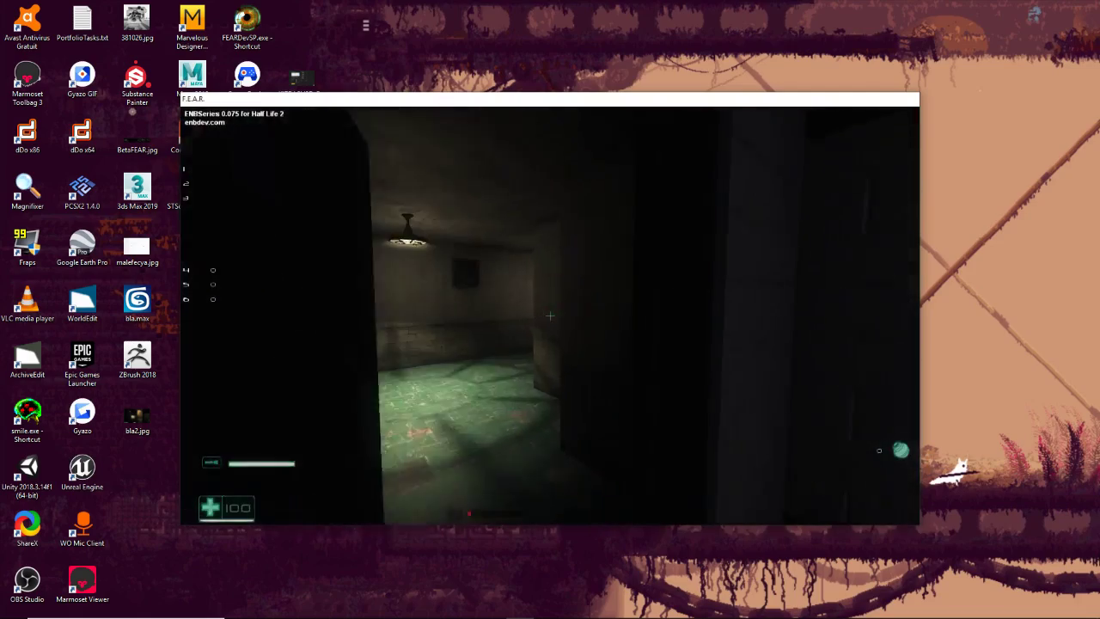
key("F4")
key("w")
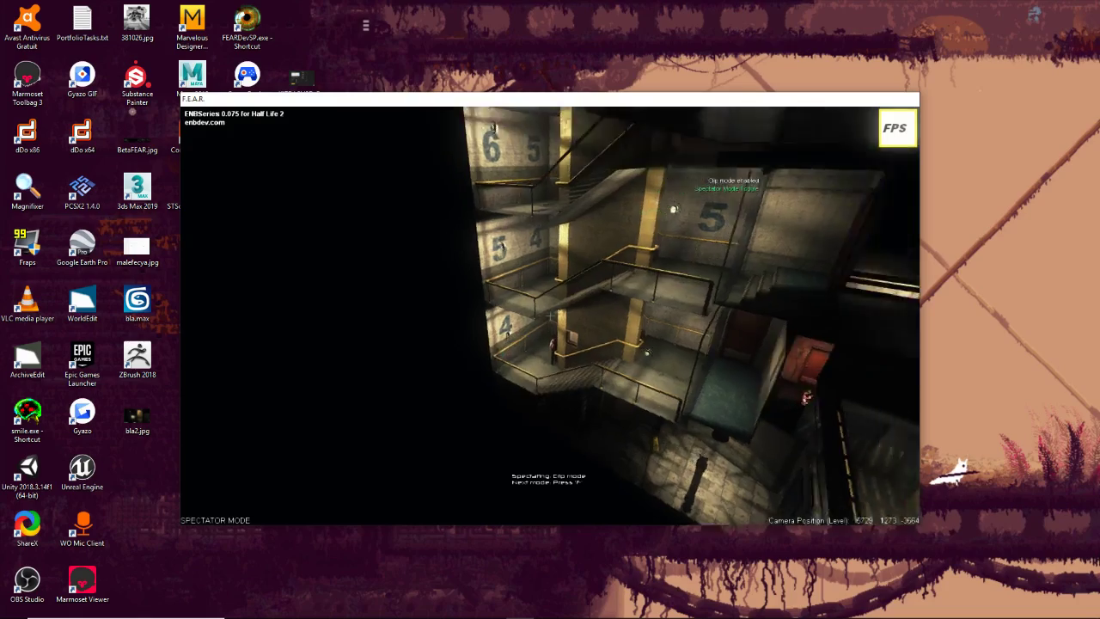
Step: Fly through the level-4 stairwell in spectator mode to examine the caged wall lamp and its shadows
key("w")
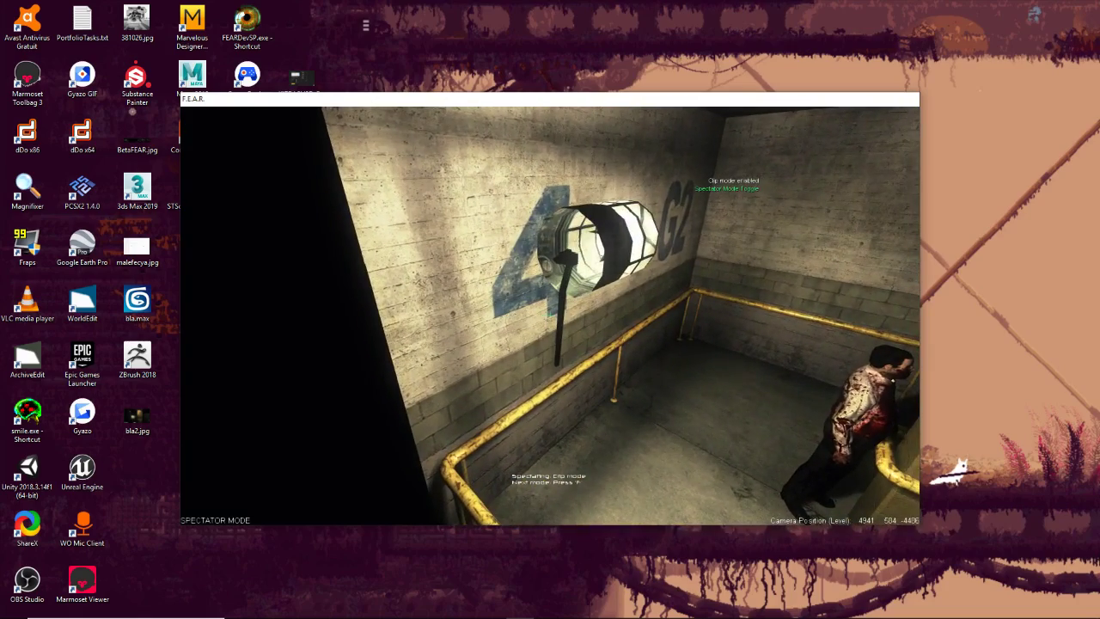
key("a")
key("w")
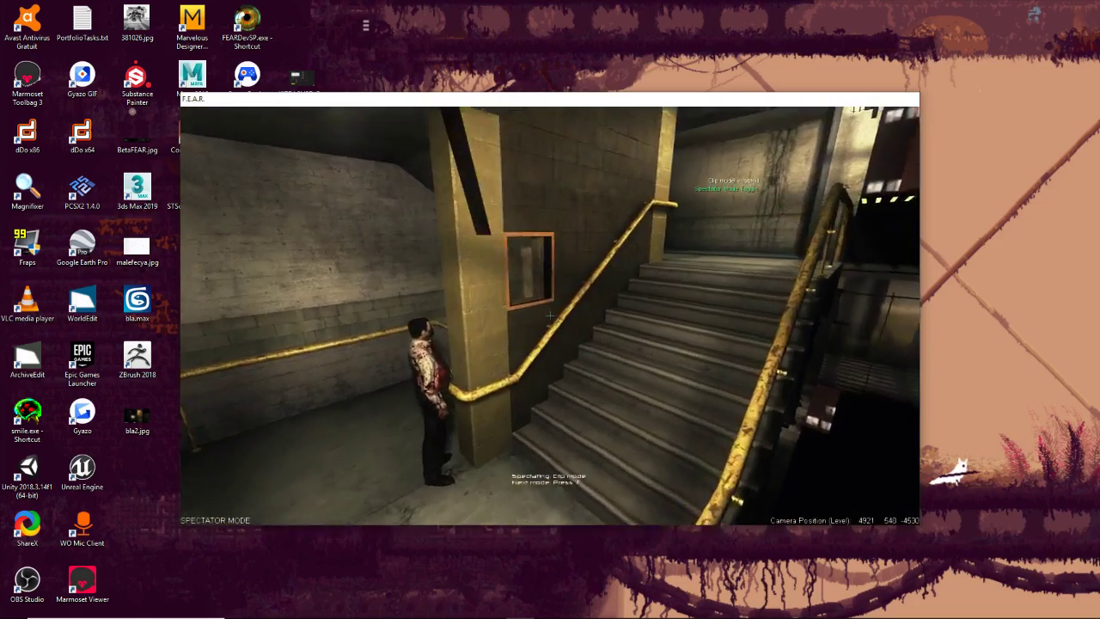
key("s")
key("w")
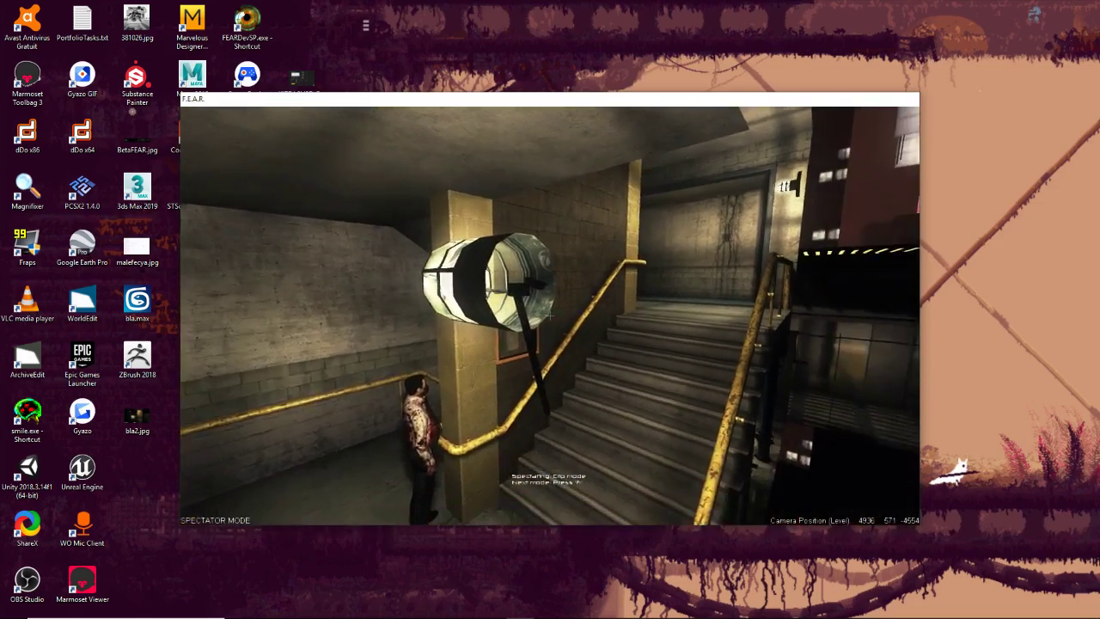
key("w")
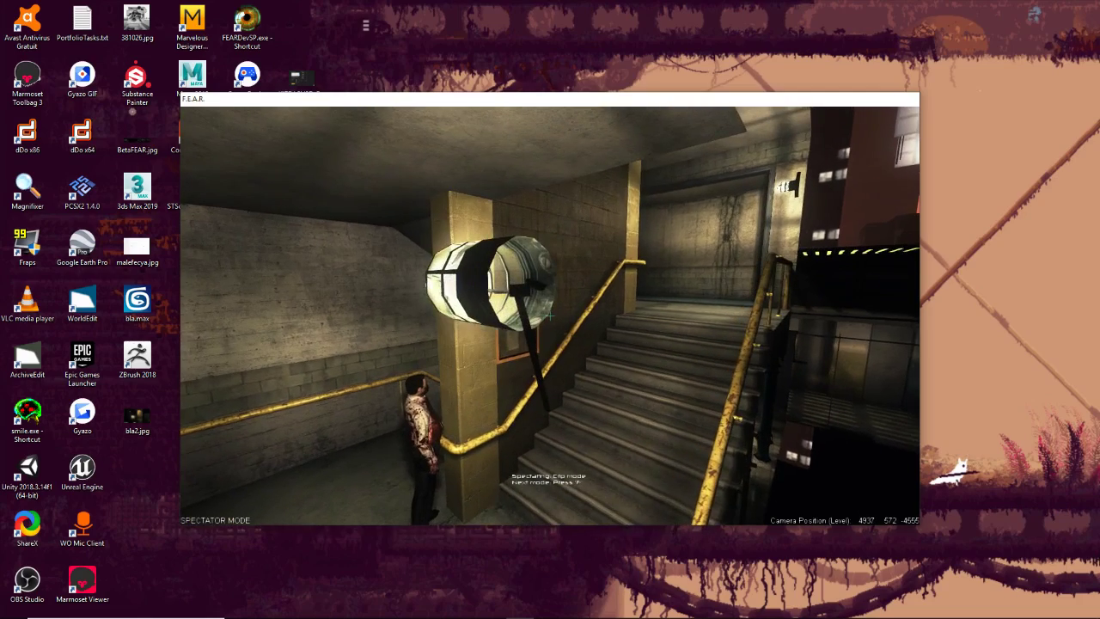
key("a")
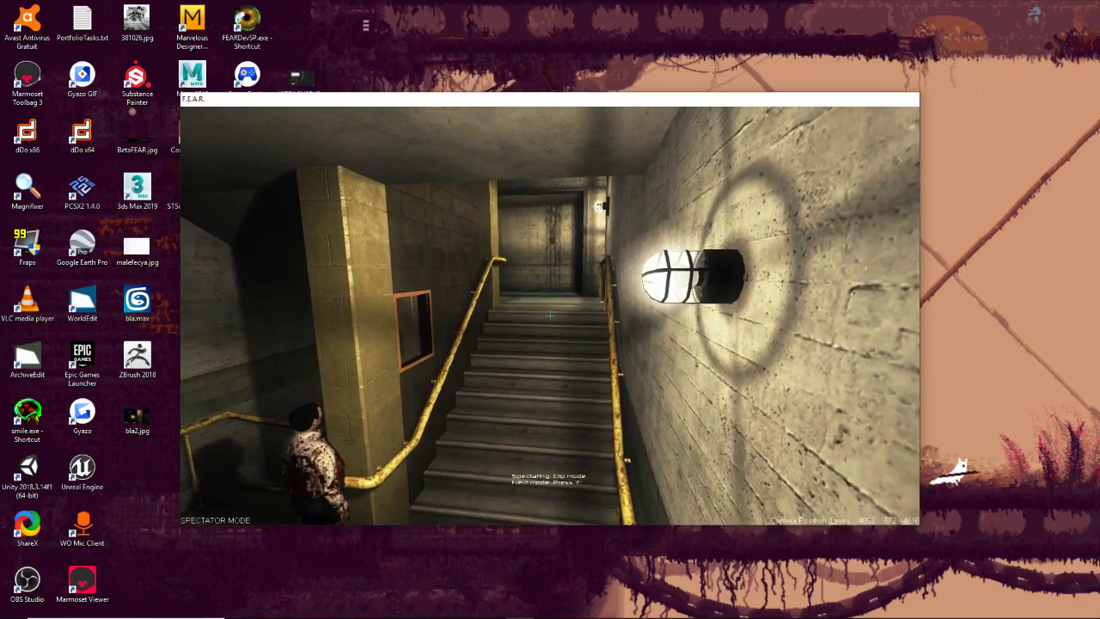
Step: Leave spectator mode, equip the submachine gun and shoot the wall lamp loose to examine its moving shadows
key("7")
key("w")
key("1")
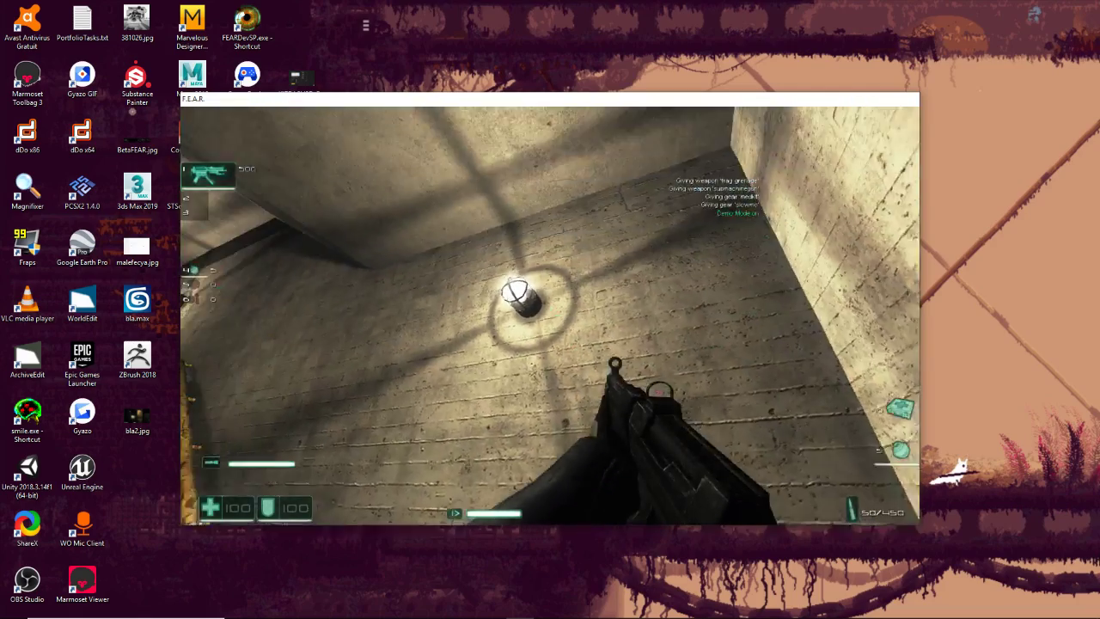
left_click(551, 315)
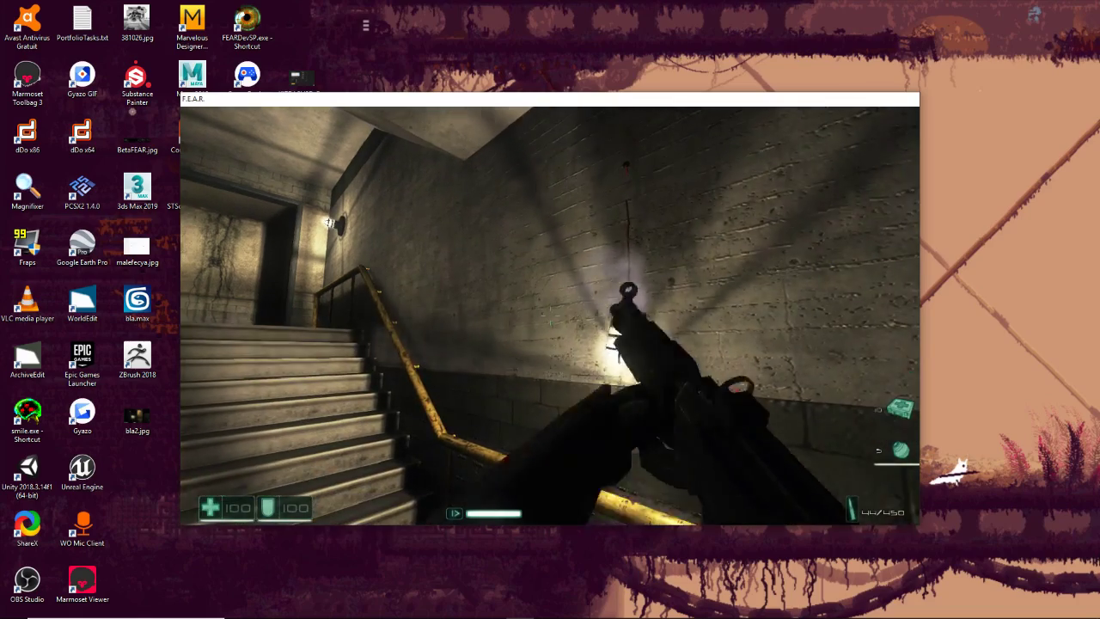
key("r")
key("s")
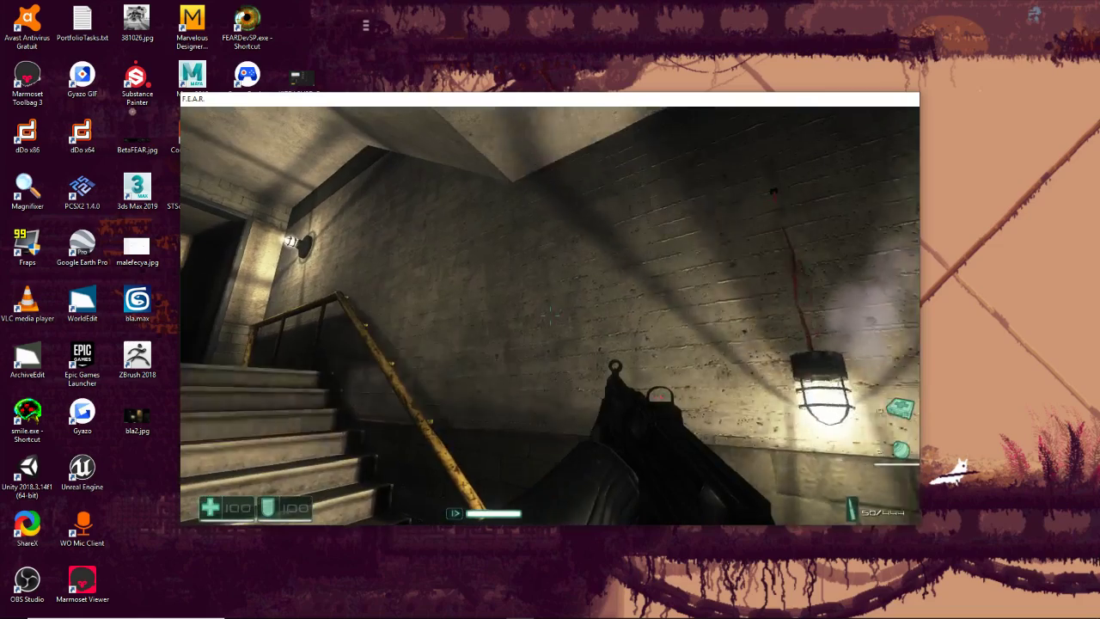
key("w")
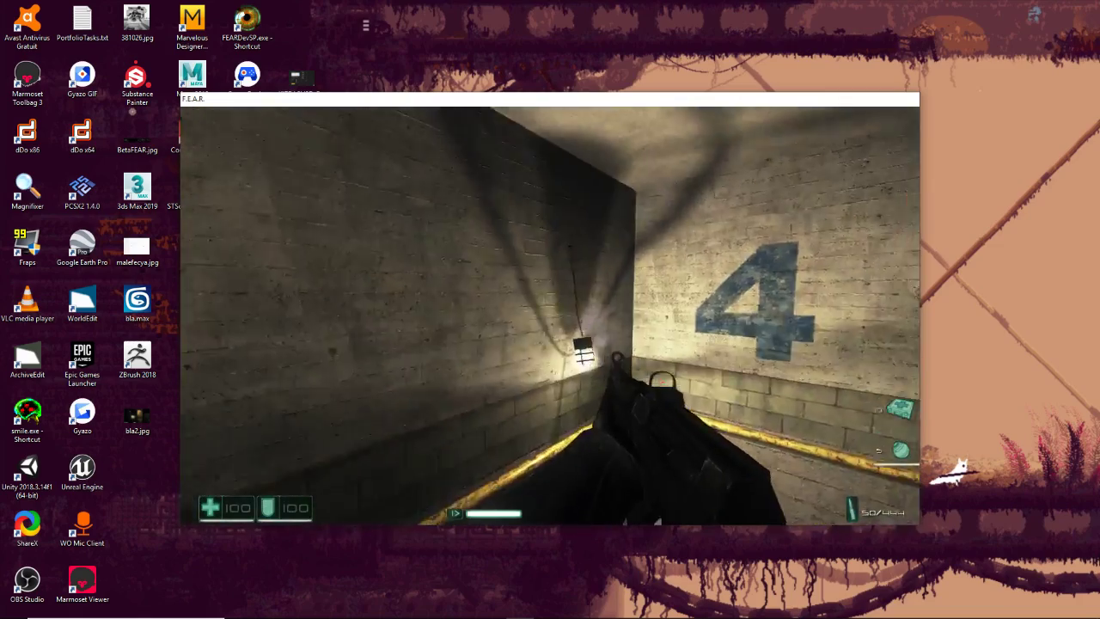
Step: Throw a frag grenade down the stairs onto the level-4 landing and watch the explosion in slow motion
key("s")
key("g")
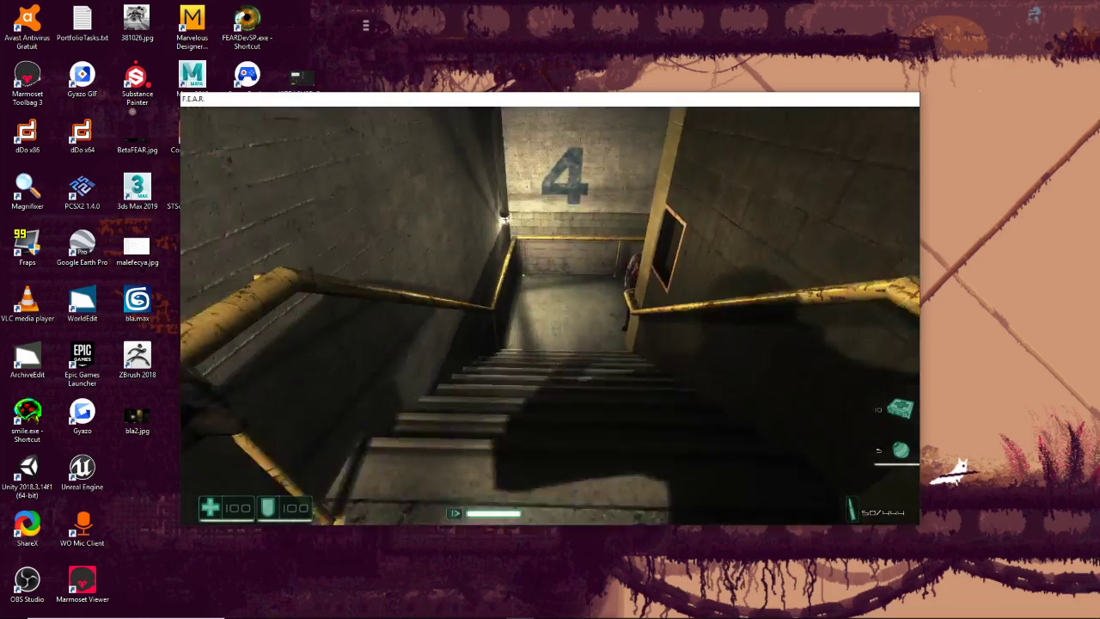
key("w")
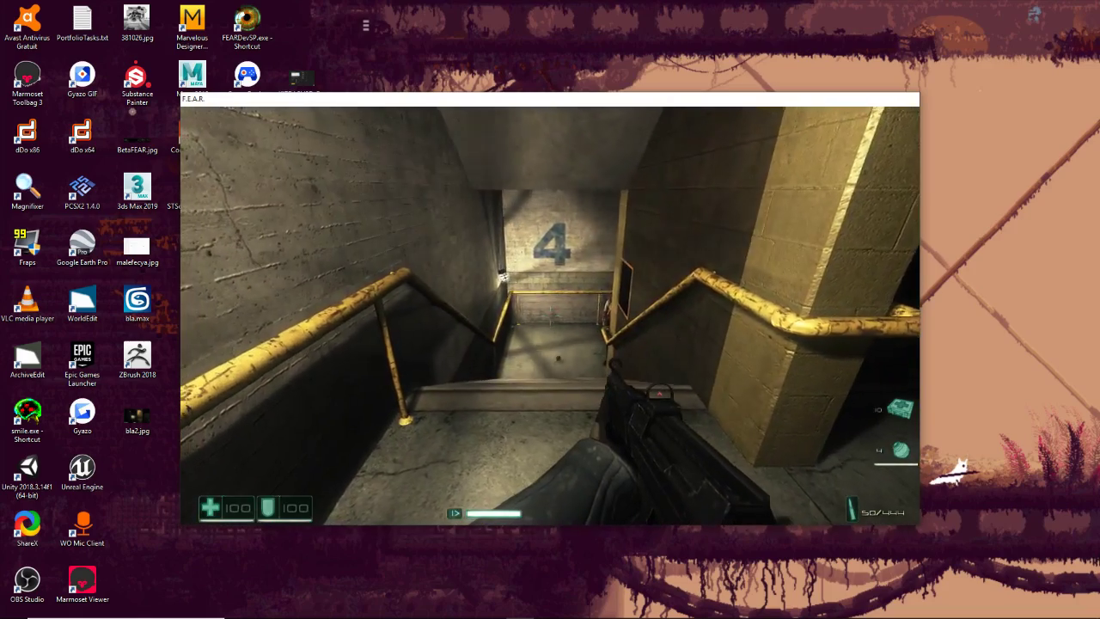
key("ctrl")
key("w")
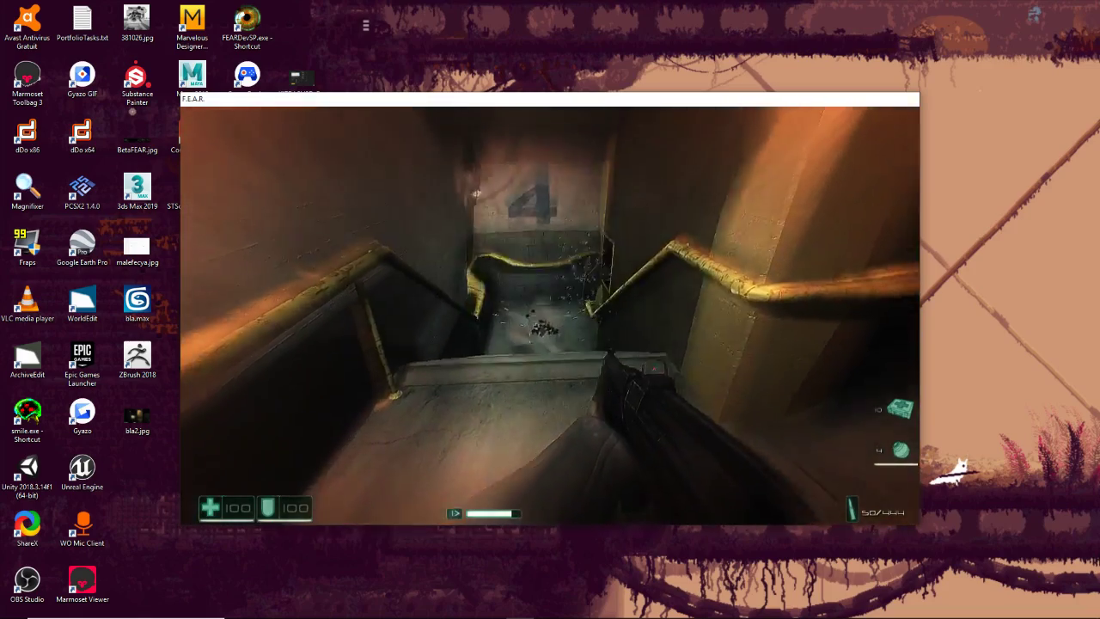
key("ctrl")
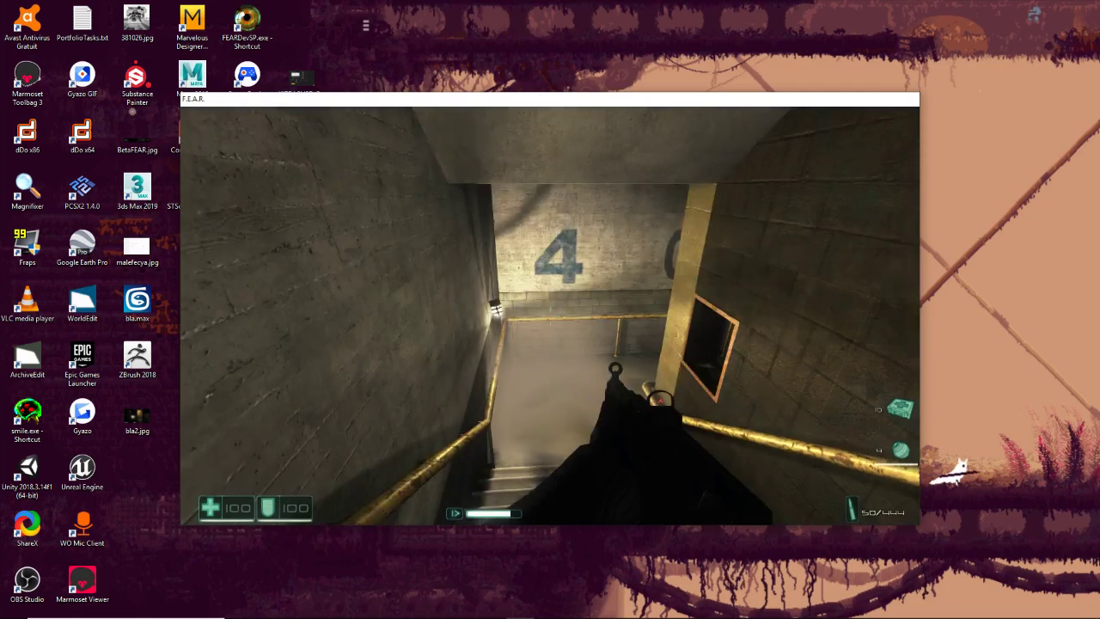
Step: Quit the F.E.A.R. test session and switch to WorldEdit
key("Escape")
left_click(385, 348)
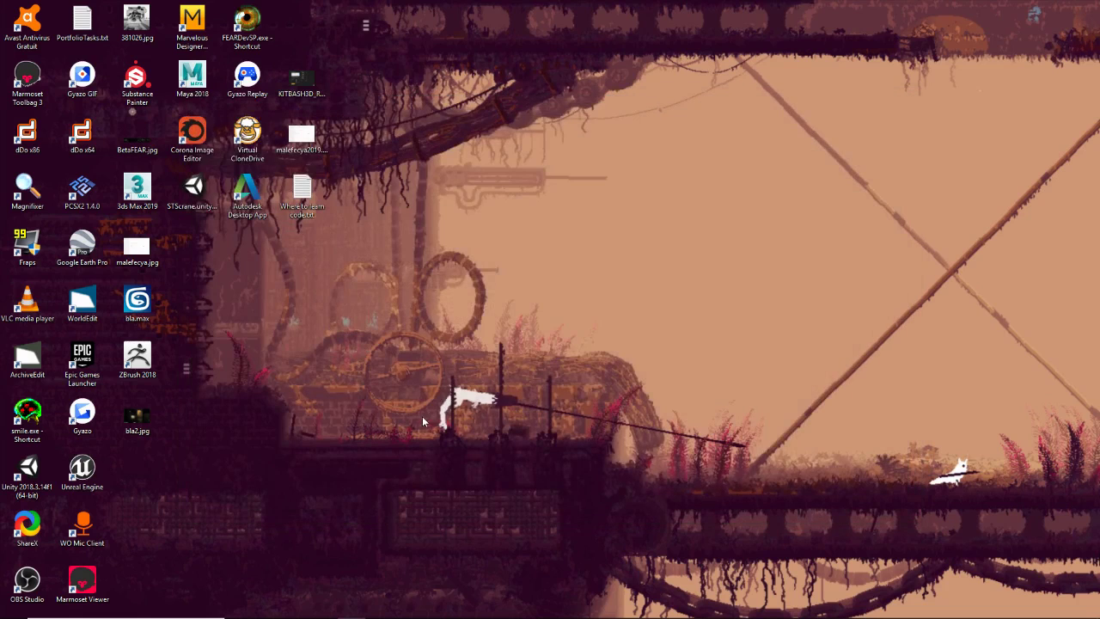
mouse_move(351, 616)
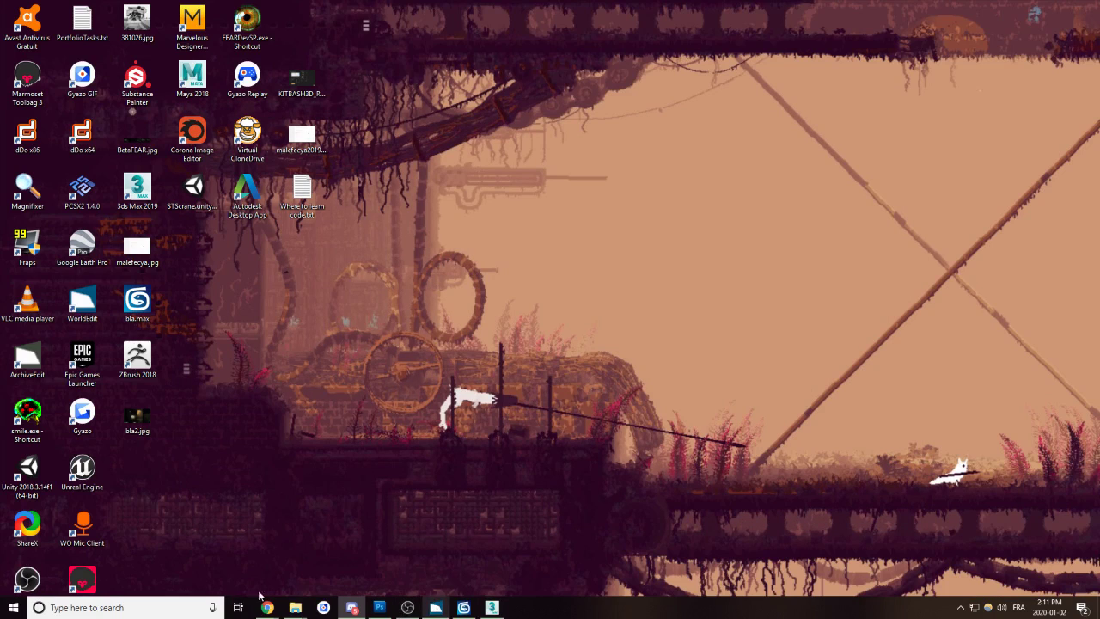
left_click(437, 609)
Step: Select the L4.Light_Hat03_ON07 fill light near the wall and examine its settings
right_click_drag(437, 67, 464, 193)
right_click_drag(394, 184, 447, 199)
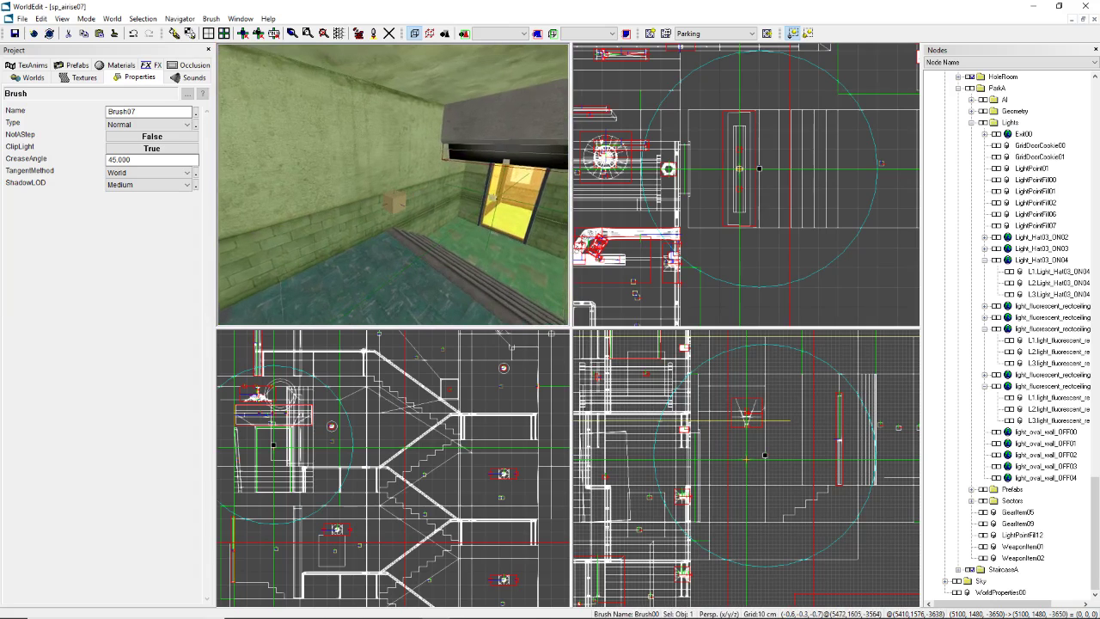
left_click(393, 198)
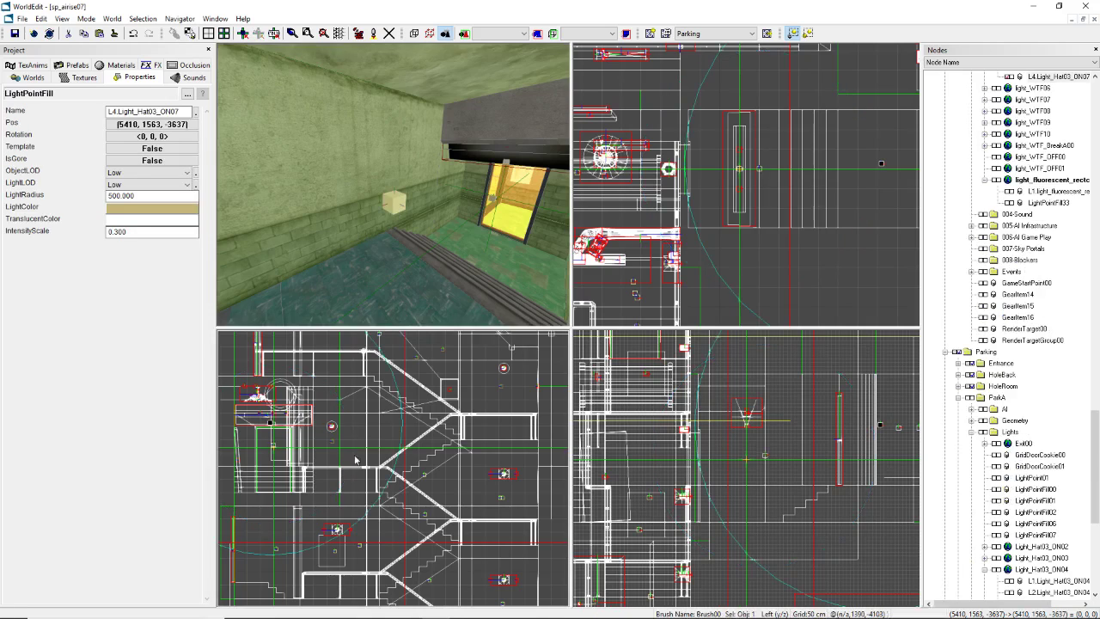
right_click_drag(388, 244, 411, 191)
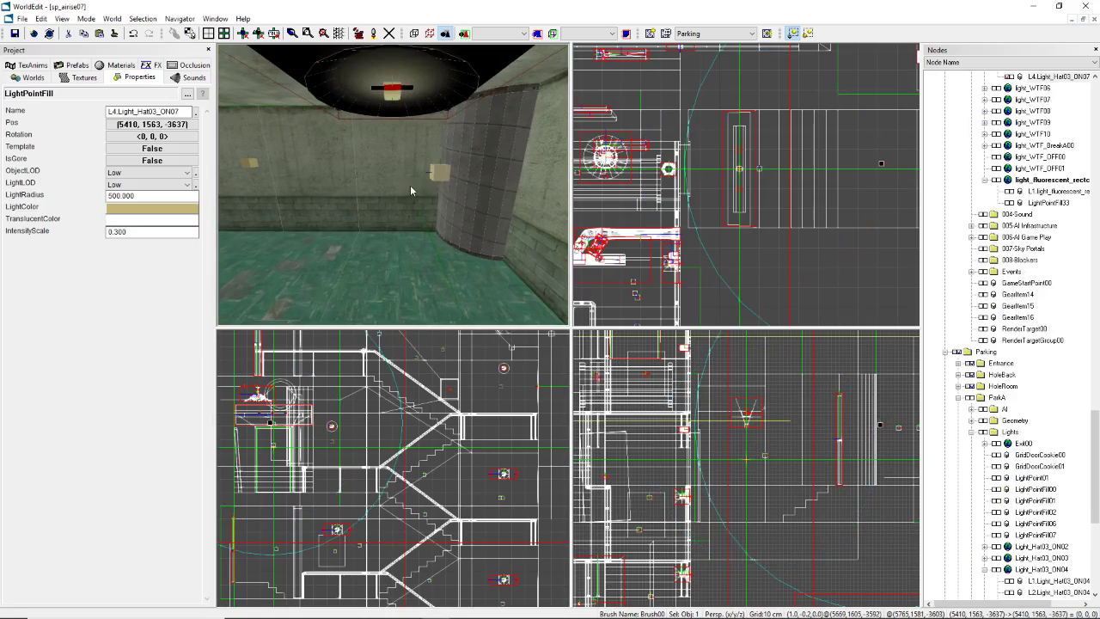
Step: Move the L2.Light_Hat03_ON07 fill light beneath the round ceiling lamp to position (5779, 1589, -3612)
left_click(434, 174)
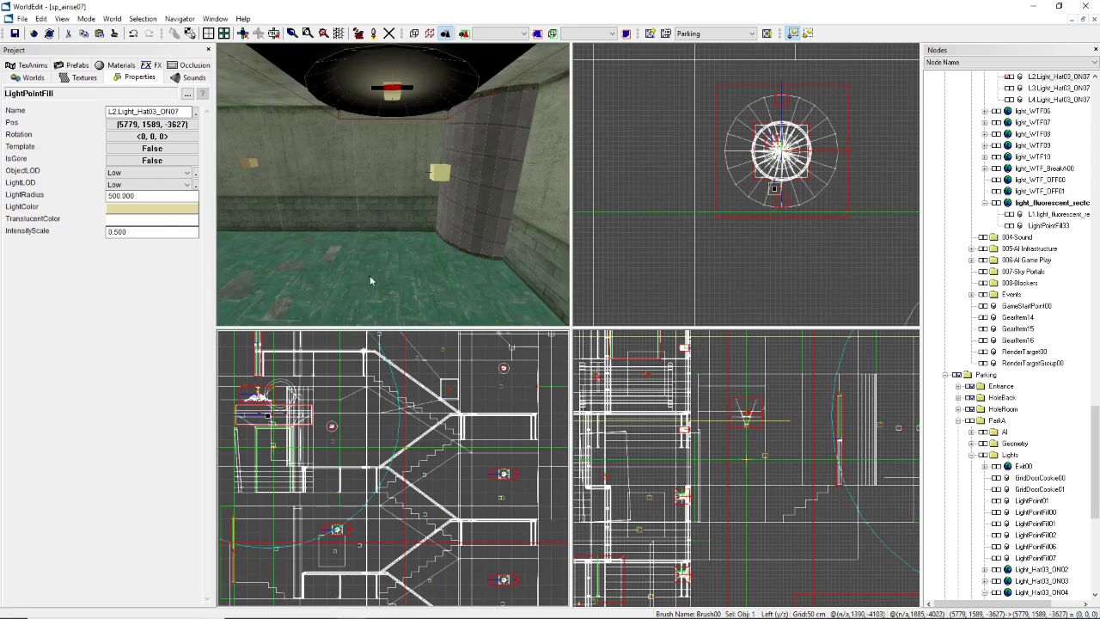
scroll(698, 263, "down", 3)
scroll(752, 180, "up", 2)
key("Up")
key("Up")
key("Up")
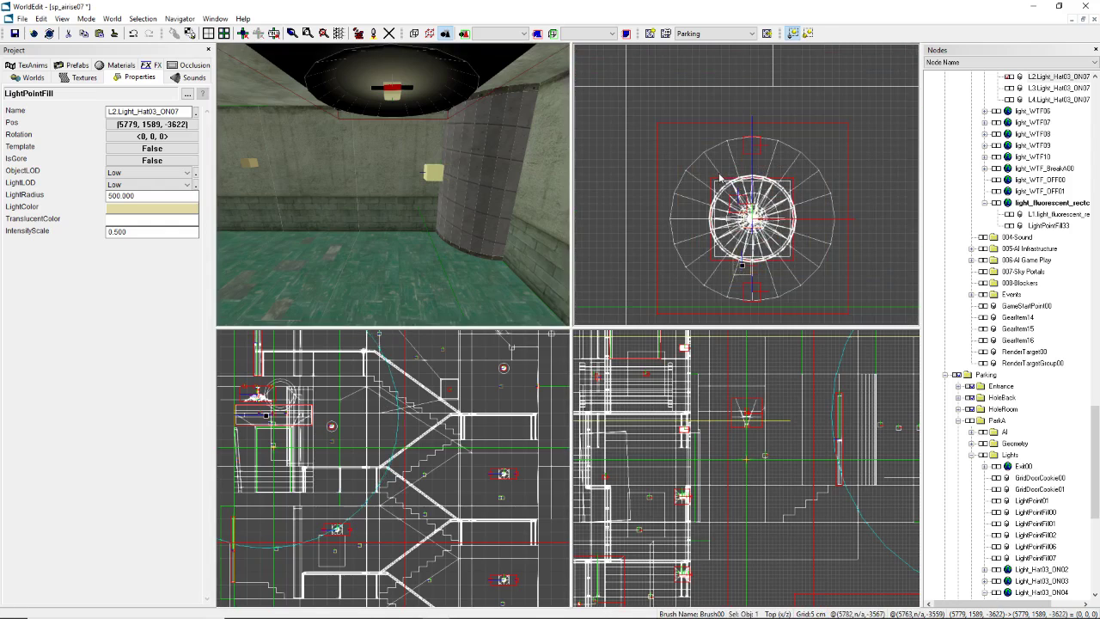
key("Down")
key("Up")
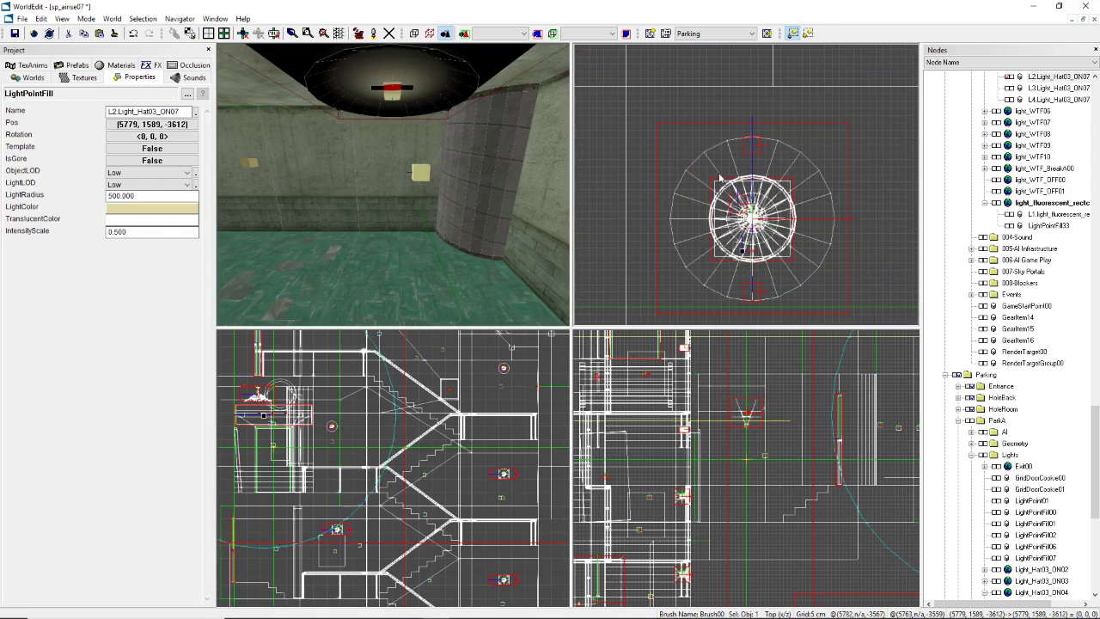
Step: Toggle the lighting preview around the round ceiling lamp and travel through the level to the room with the brown door
right_click_drag(332, 129, 265, 134)
key("l")
key("l")
right_click_drag(413, 182, 393, 186)
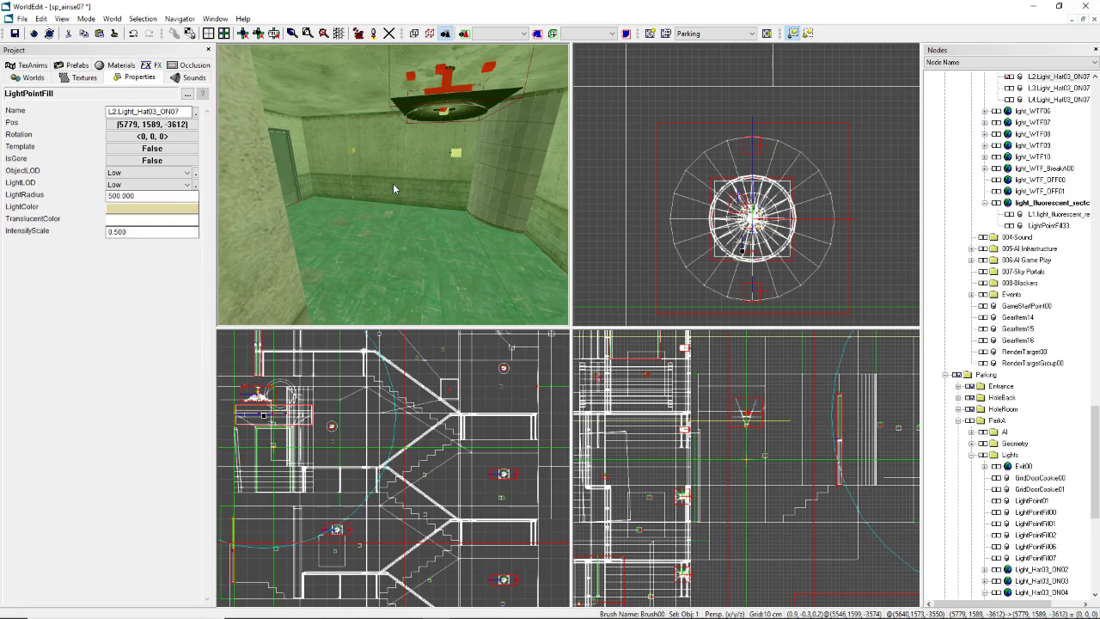
left_click_drag(393, 183, 392, 187)
mouse_move(394, 192)
right_mouse_down()
mouse_move(393, 203)
mouse_move(403, 187)
right_mouse_up()
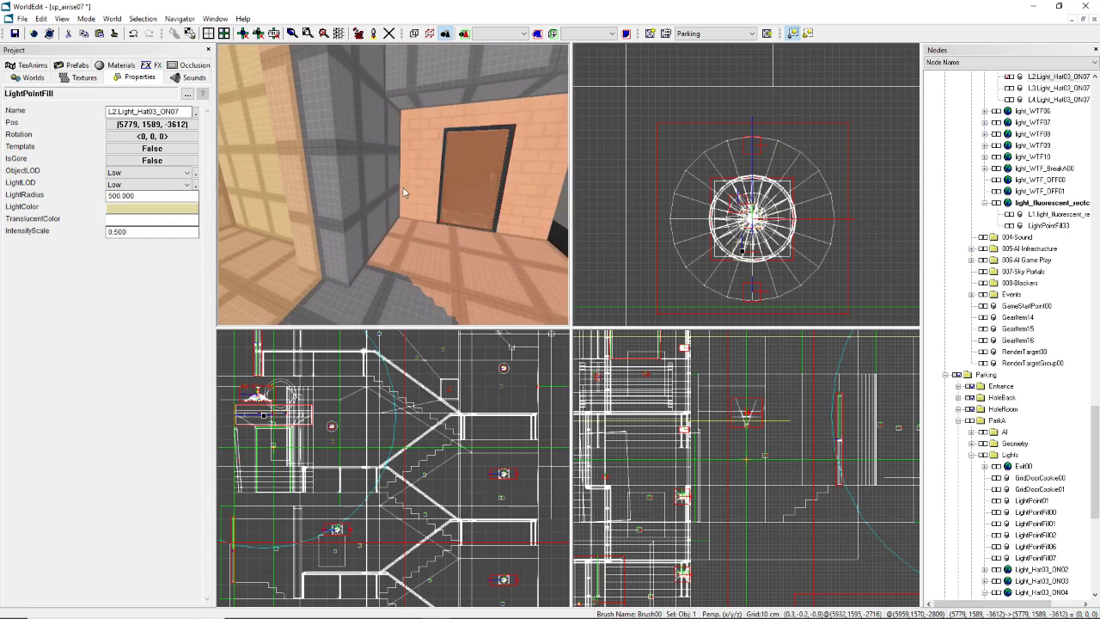
Step: Switch to brush editing, select the wall brush near the brown door and examine the surrounding room
key("ctrl+b")
left_click(359, 146)
right_click_drag(360, 146, 359, 146)
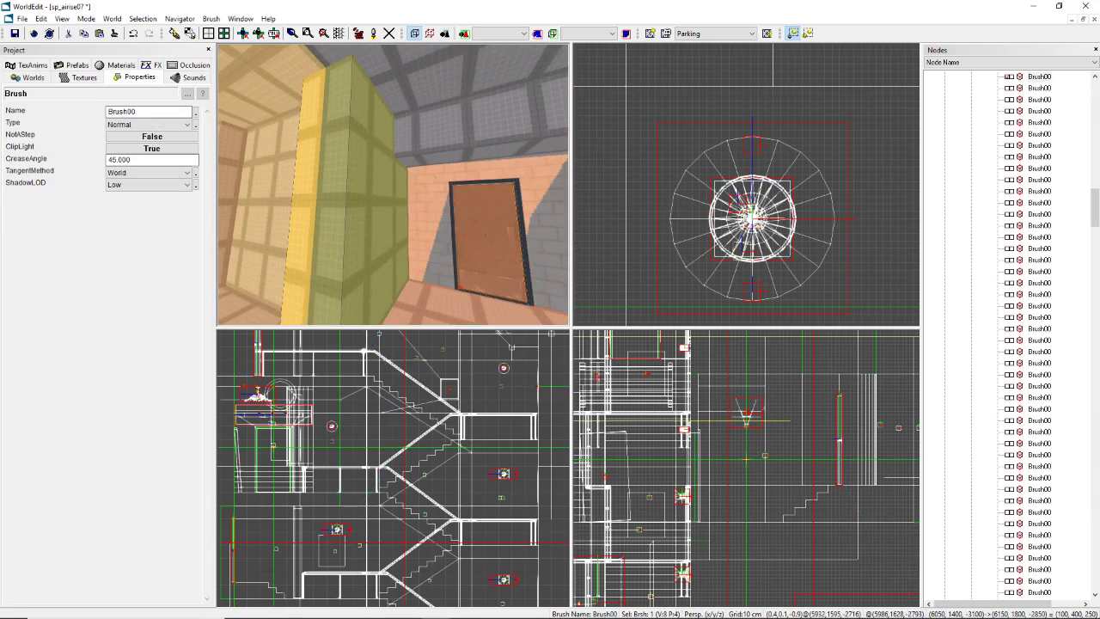
right_click_drag(394, 185, 427, 193)
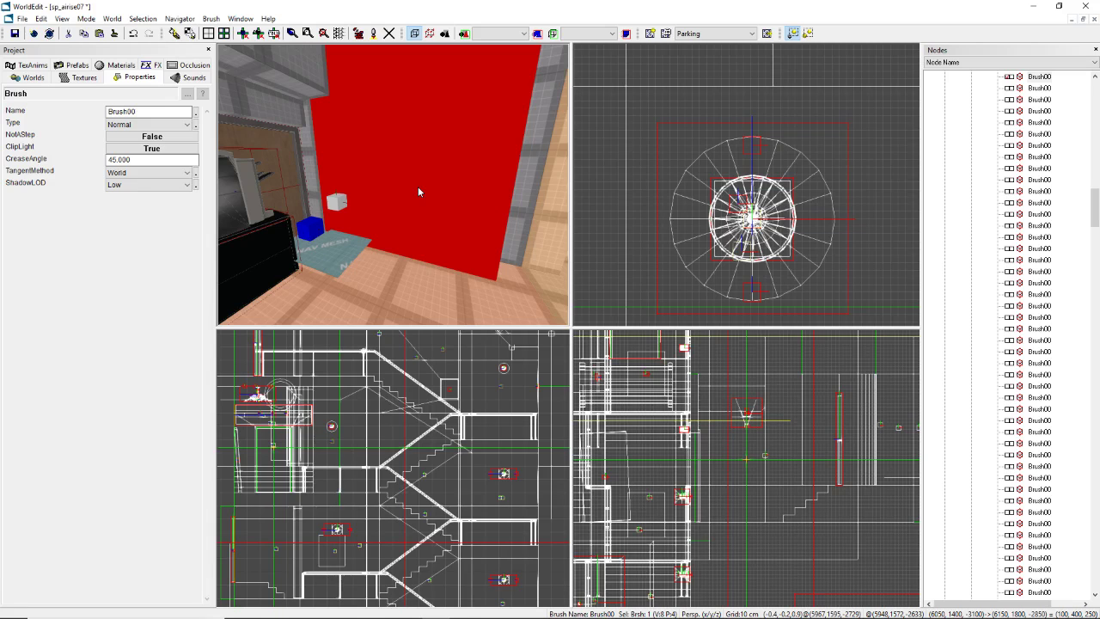
mouse_move(437, 228)
right_mouse_down()
mouse_move(391, 202)
mouse_move(392, 183)
mouse_move(427, 172)
mouse_move(397, 158)
right_mouse_up()
Step: Return to object editing and select the Trigger05 volume in the room's opening
left_click(392, 183)
key("ctrl+h")
left_click(423, 170)
left_click(404, 153)
left_click(406, 161)
left_click(402, 156)
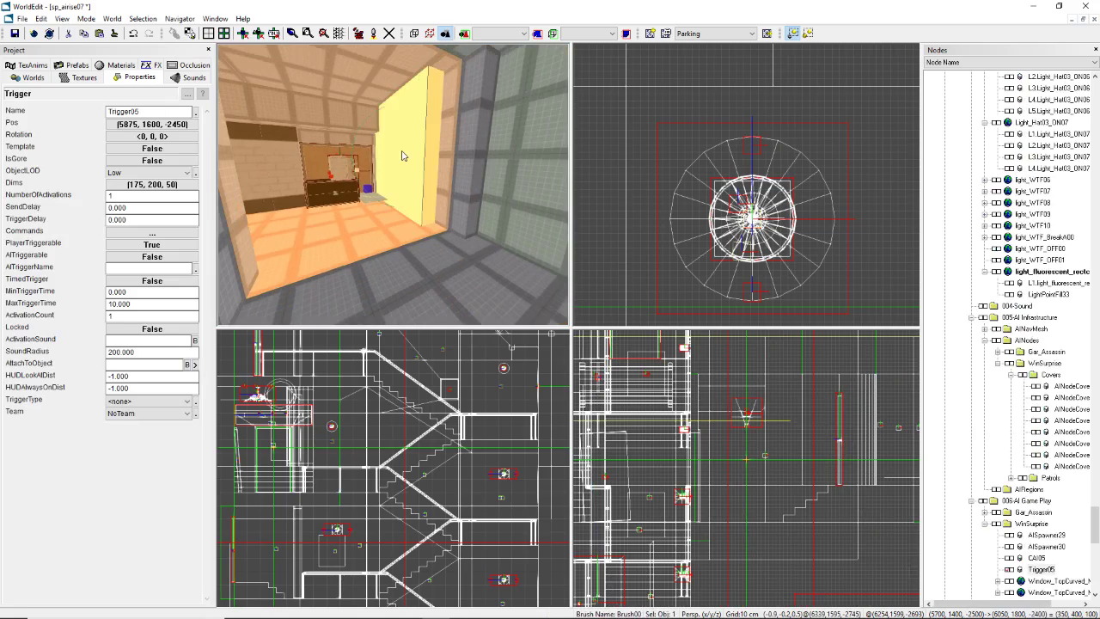
Step: Inspect the spawn script in Trigger05's Command1 and view the trigger volume up close
scroll(981, 481, "down", 1)
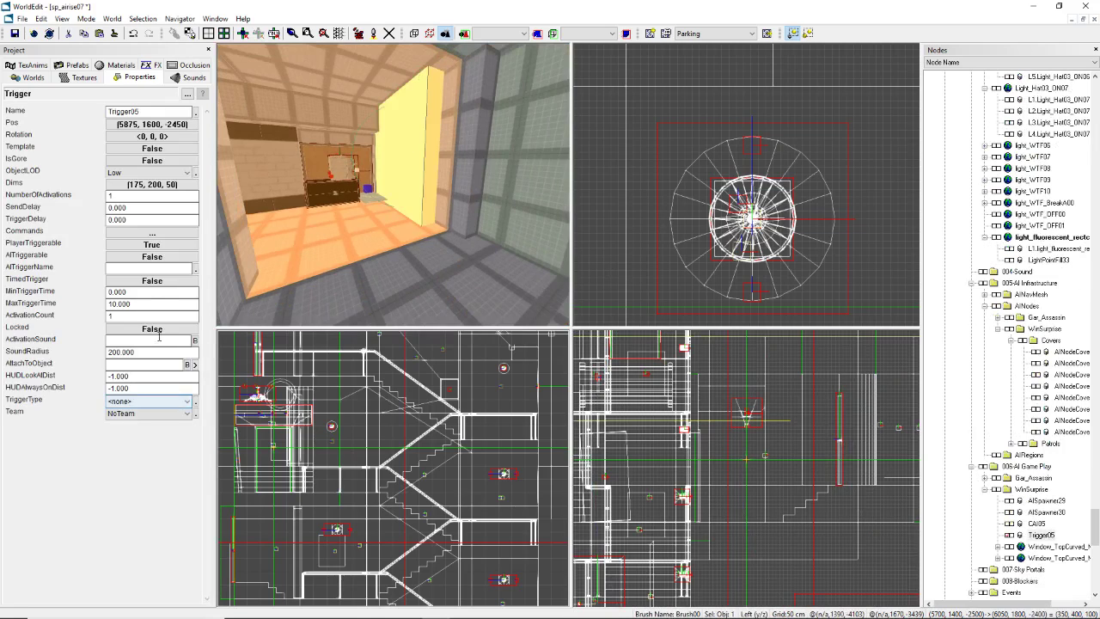
left_click(152, 233)
left_click(643, 215)
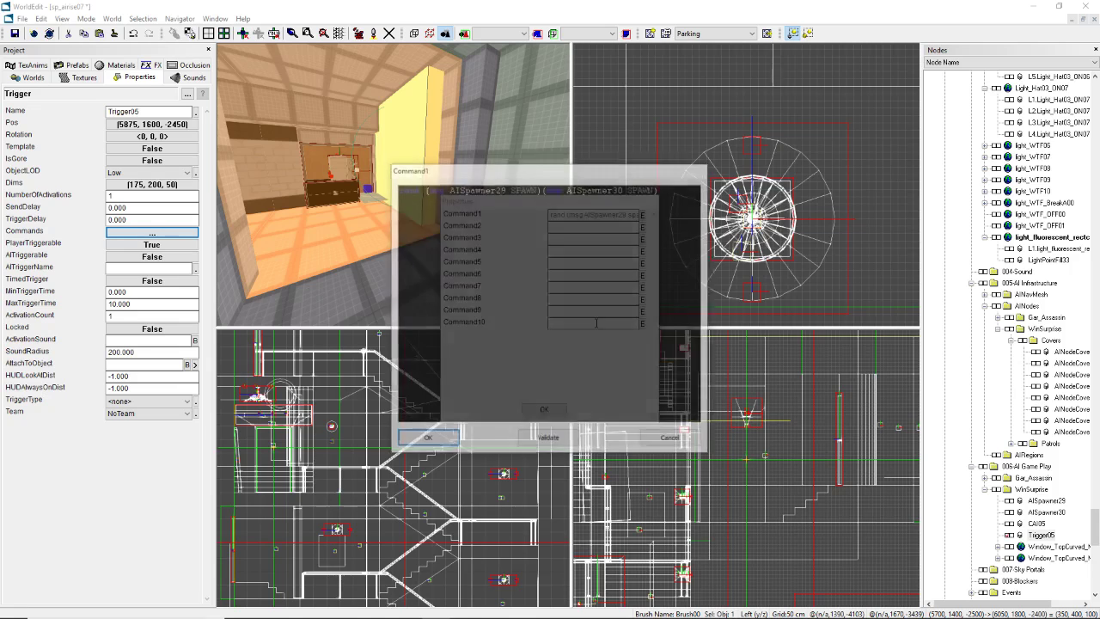
left_click(426, 440)
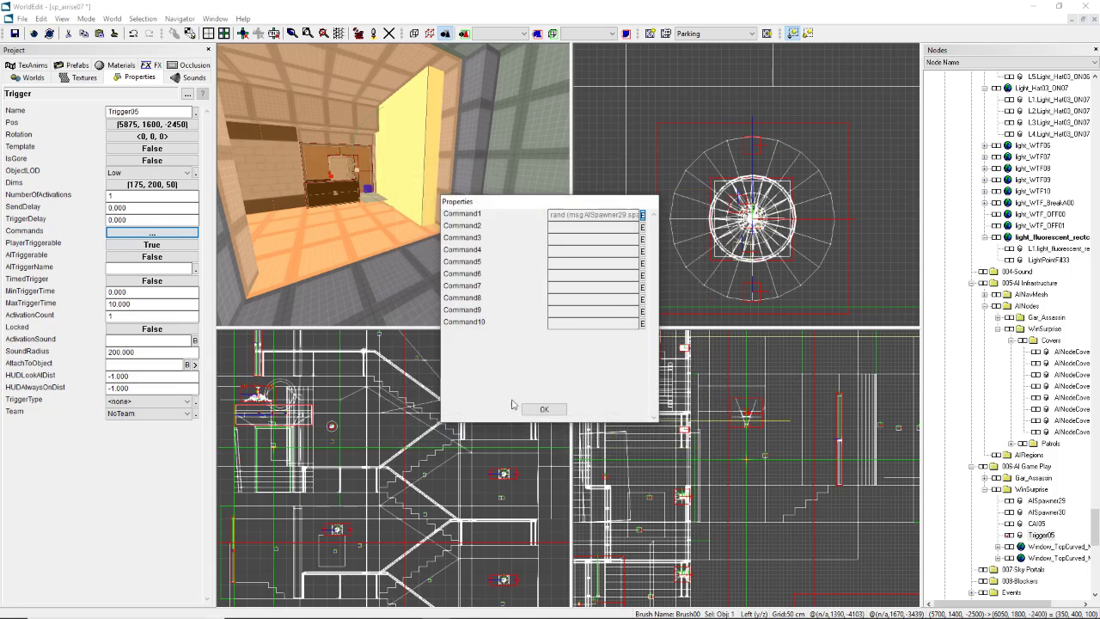
left_click(541, 413)
right_click_drag(396, 189, 369, 189)
right_click_drag(447, 185, 450, 185)
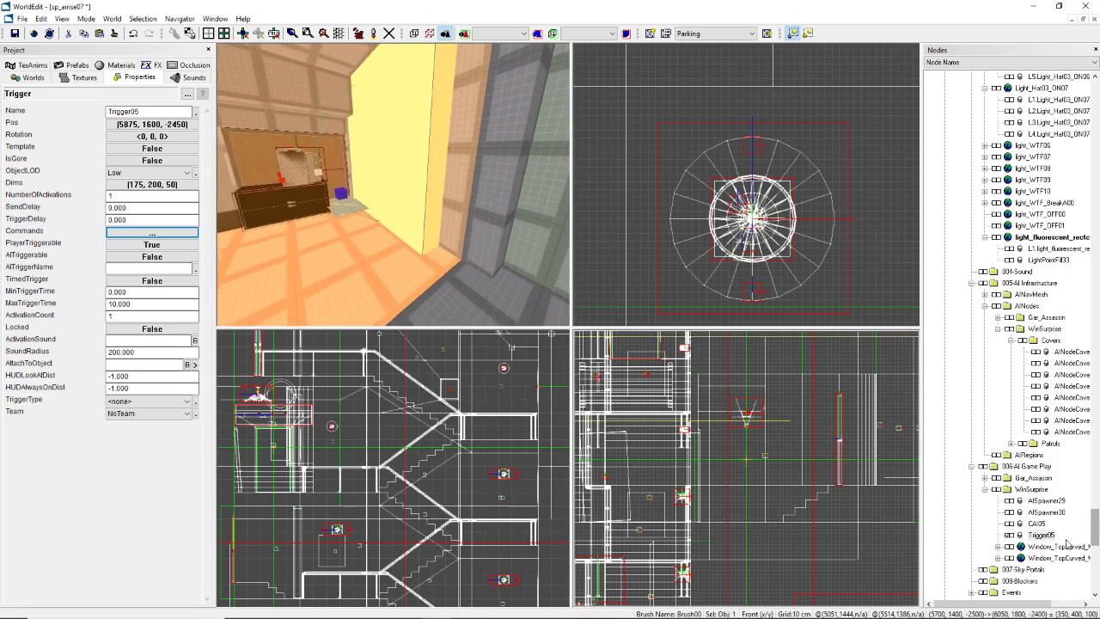
Step: Examine the WinSurprise node group, including its AISpawner29 and CAI05 entries
left_click(1031, 490)
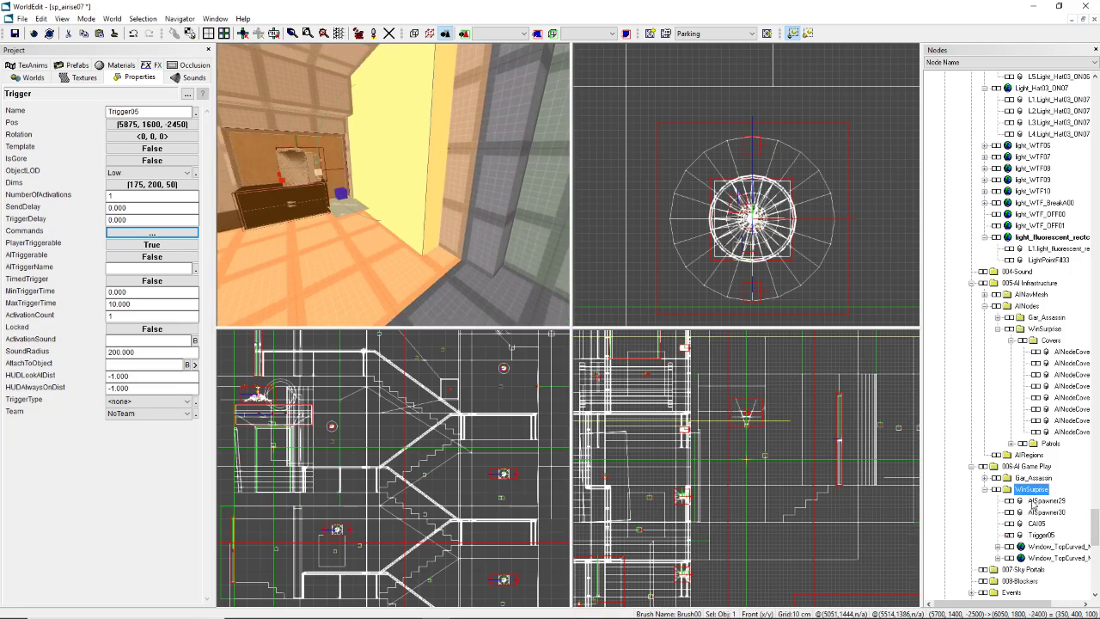
left_click(1040, 501)
left_click(1034, 523)
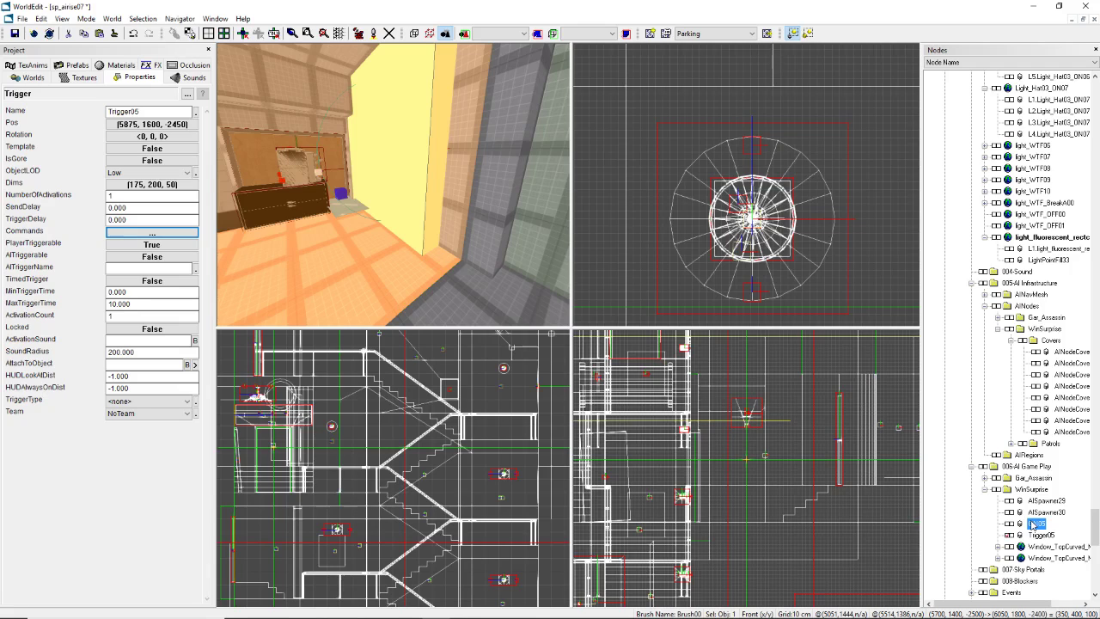
key("Return")
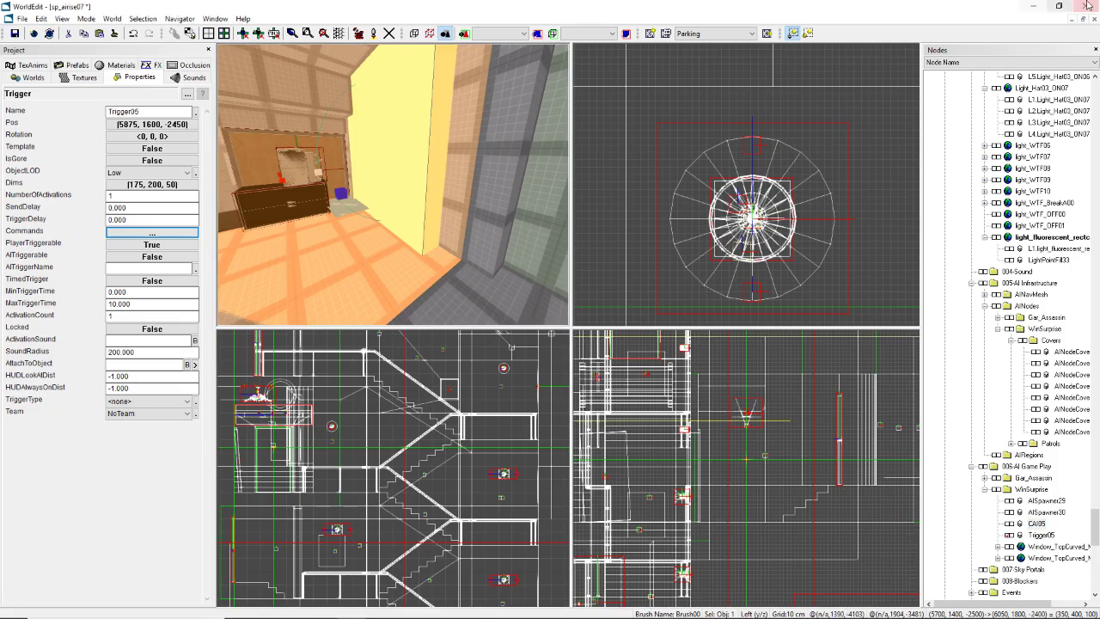
Step: Close WorldEdit and open the bla2.jpg image from the desktop
left_click(1089, 6)
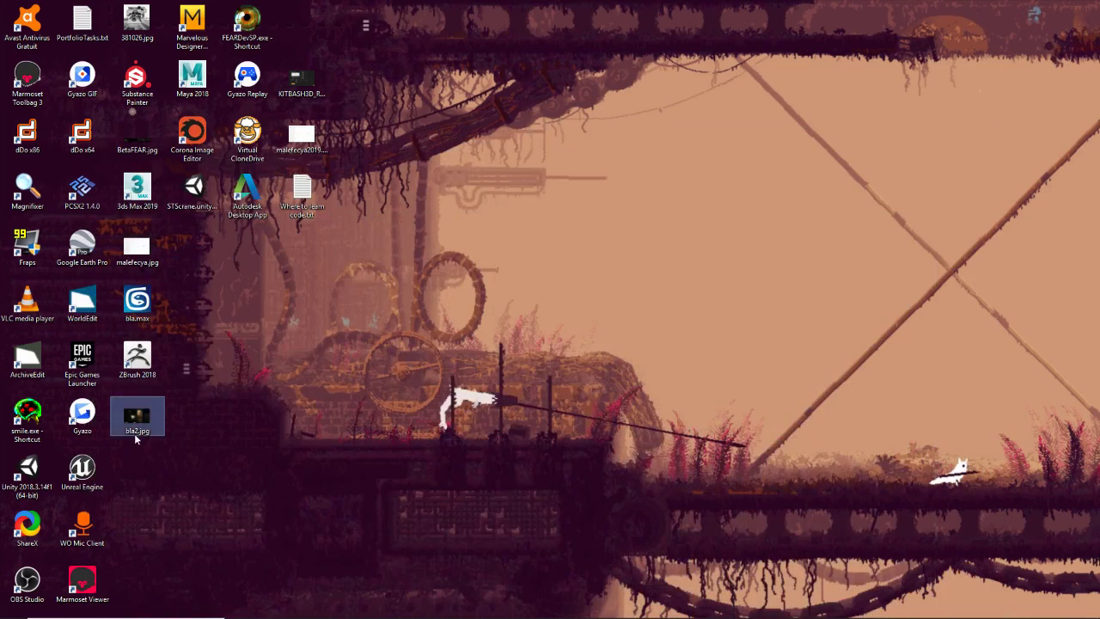
double_click(134, 433)
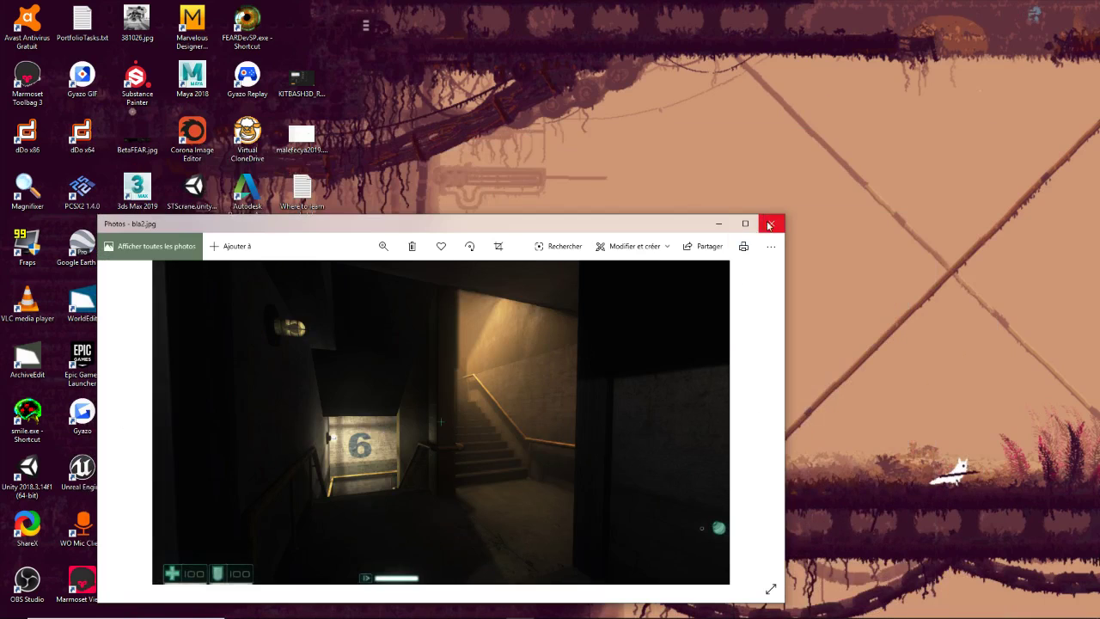
Step: Close the bla2.jpg image and switch back to the sp_airise07 level in WorldEdit
left_click(771, 223)
left_click_drag(137, 417, 0, 513)
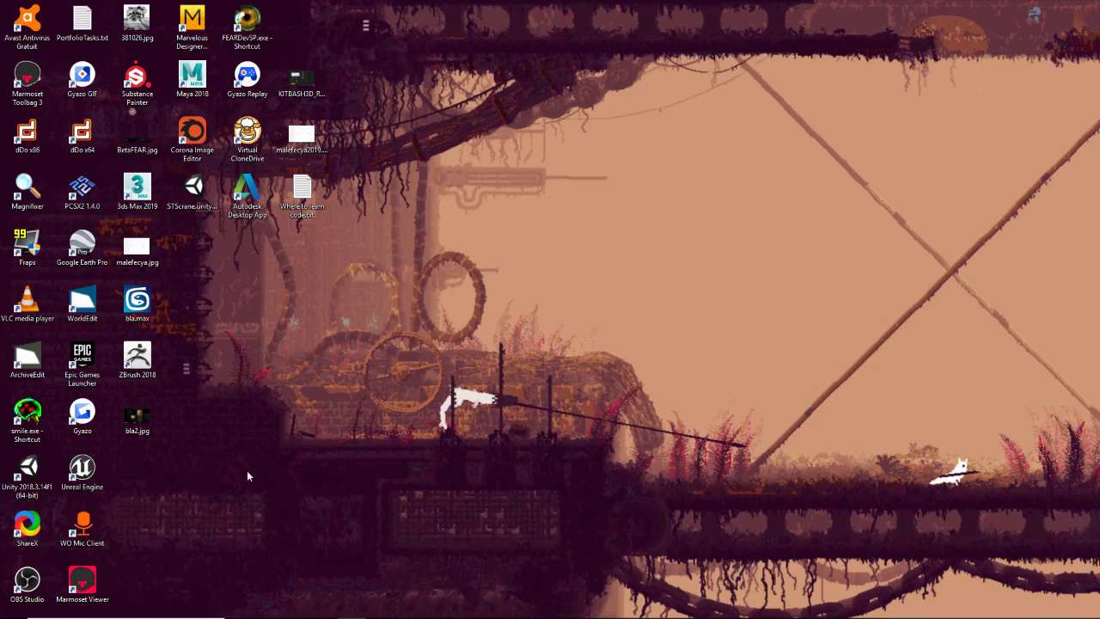
mouse_move(480, 615)
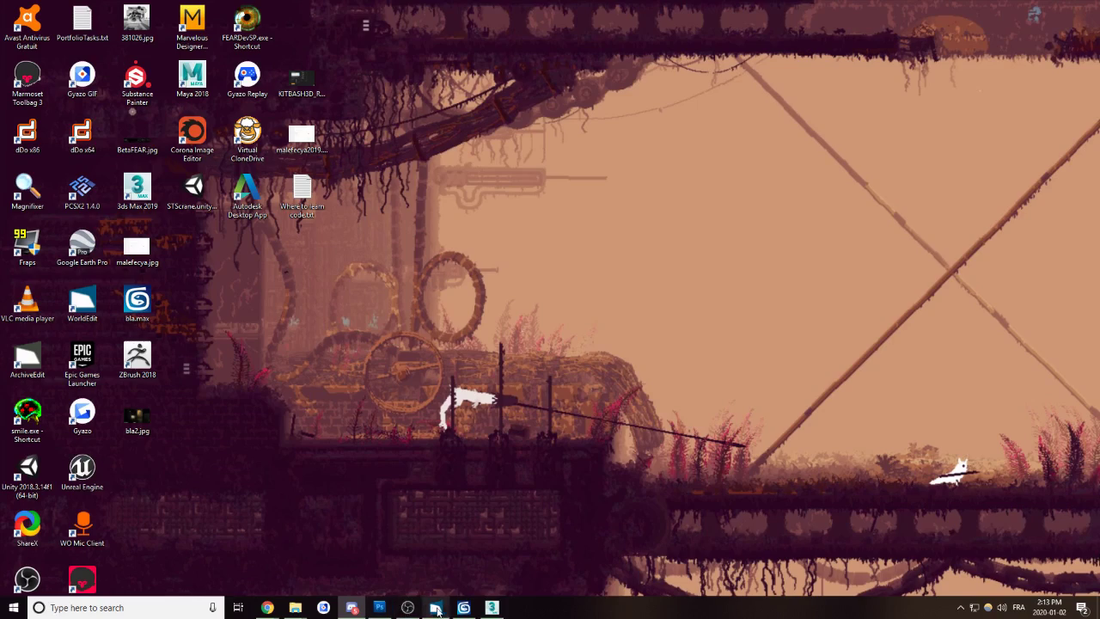
left_click(436, 608)
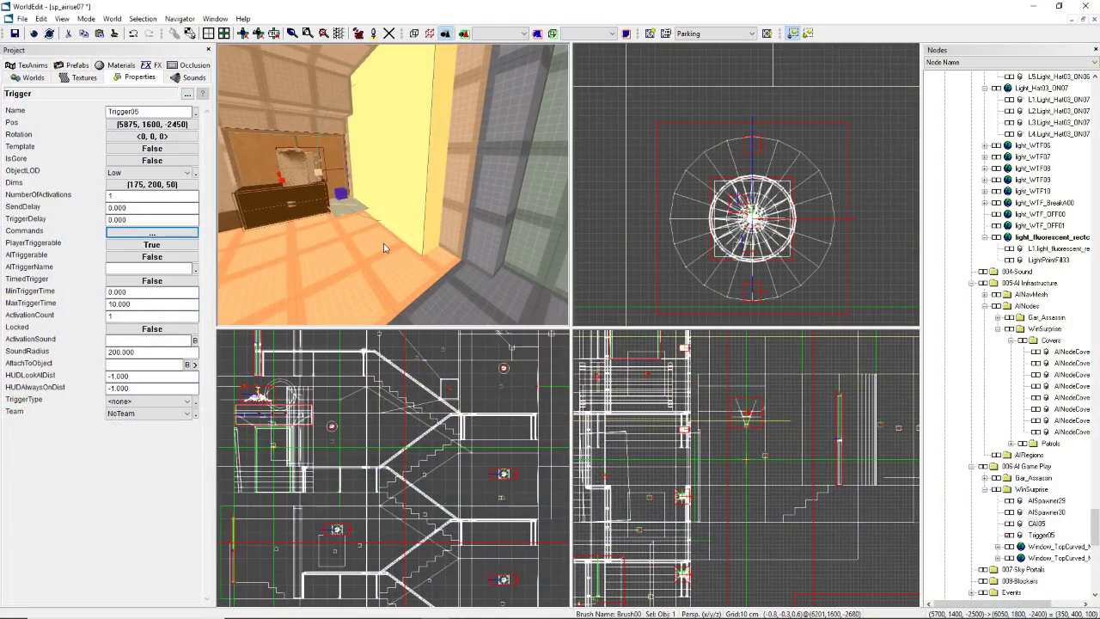
Step: Collapse the ParkA folder in the Parking node group and unhide its HoleBack group
right_click_drag(400, 198, 219, 196)
left_click_drag(400, 198, 400, 199)
right_click_drag(393, 189, 393, 189)
left_click_drag(394, 190, 395, 191)
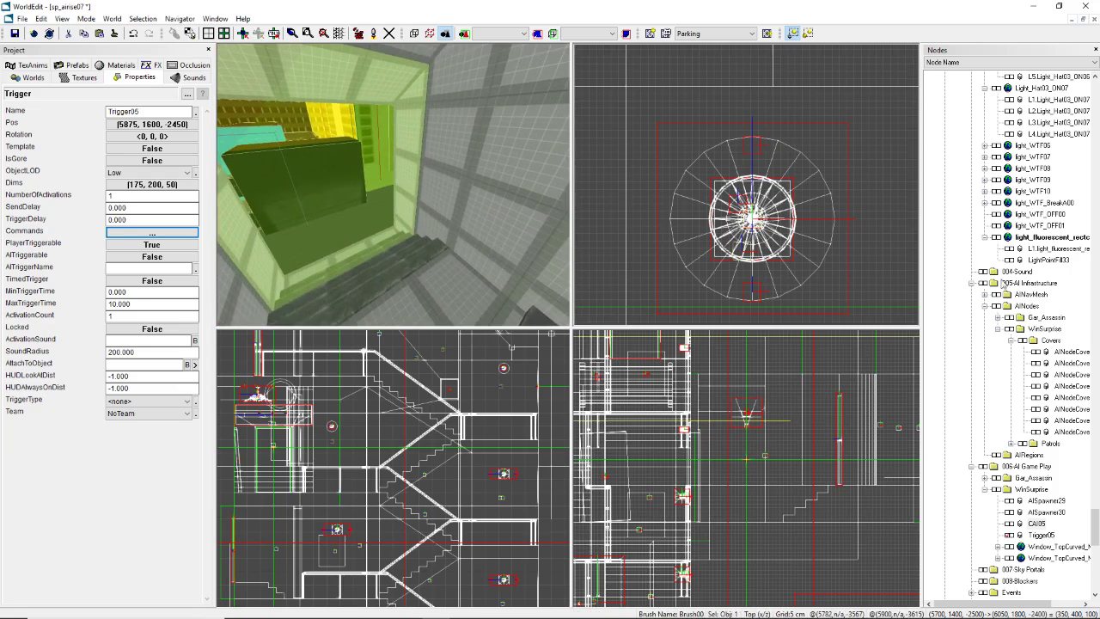
scroll(1018, 399, "up", 5)
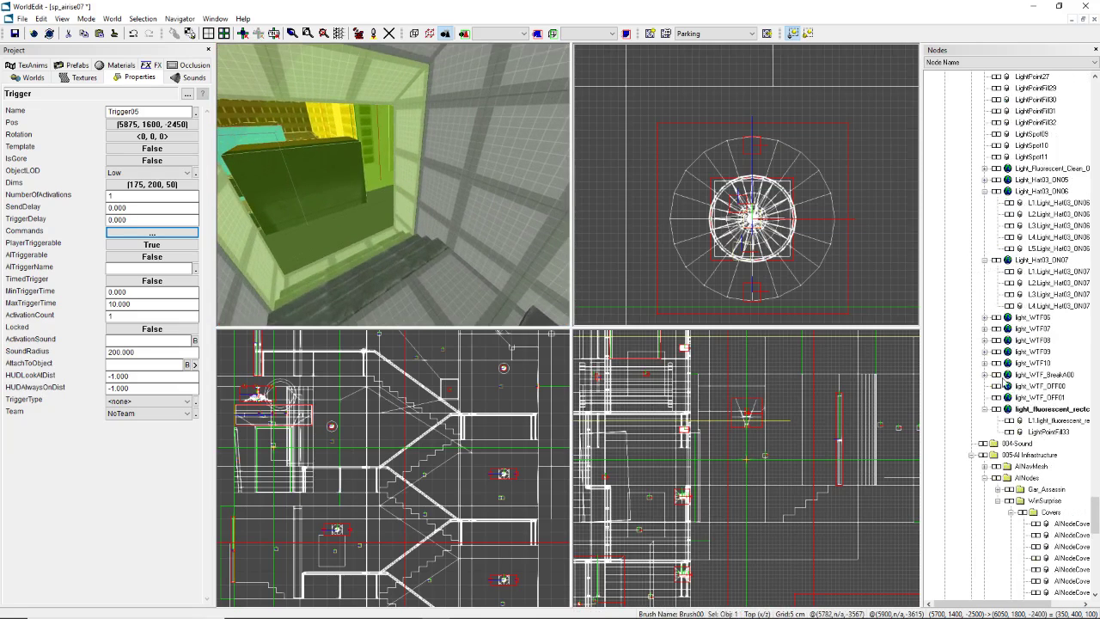
scroll(1034, 371, "up", 2)
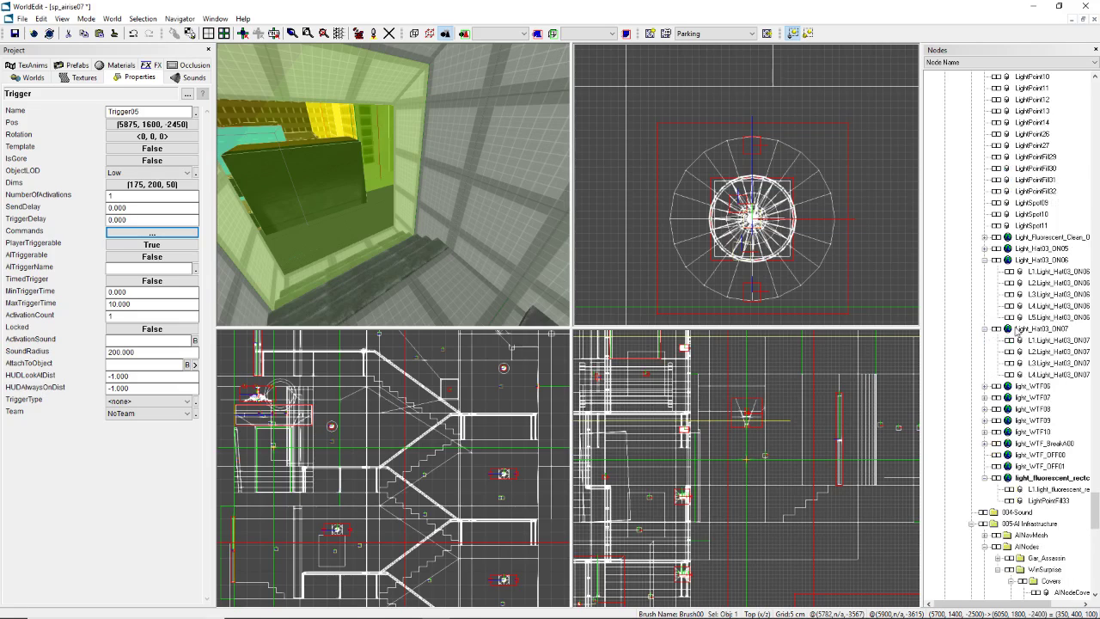
scroll(1014, 379, "down", 10)
scroll(975, 421, "down", 4)
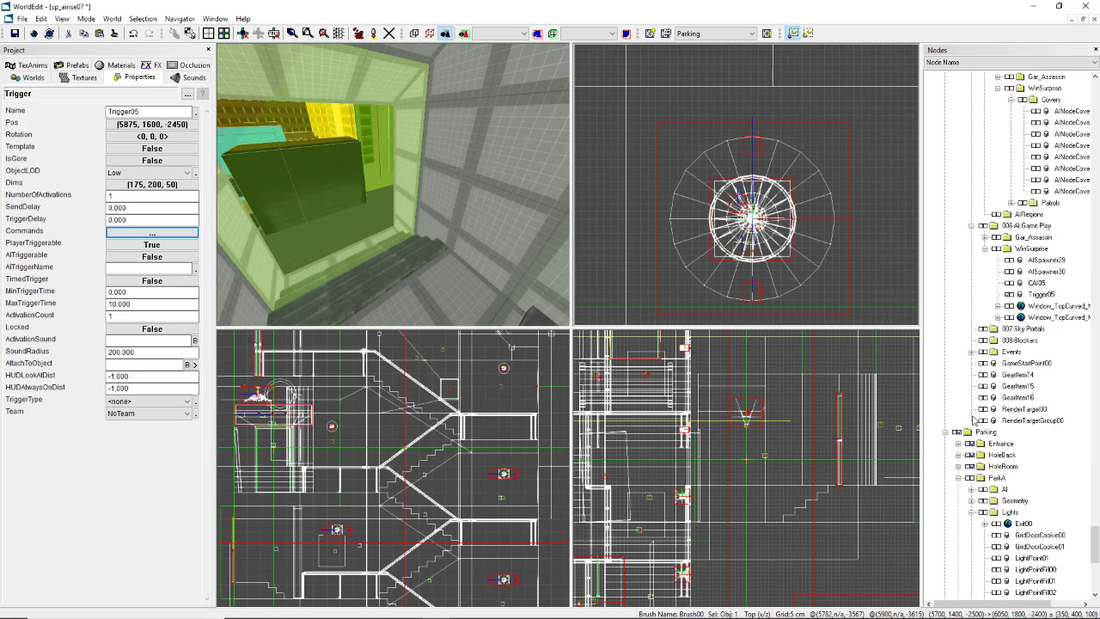
left_click(959, 479)
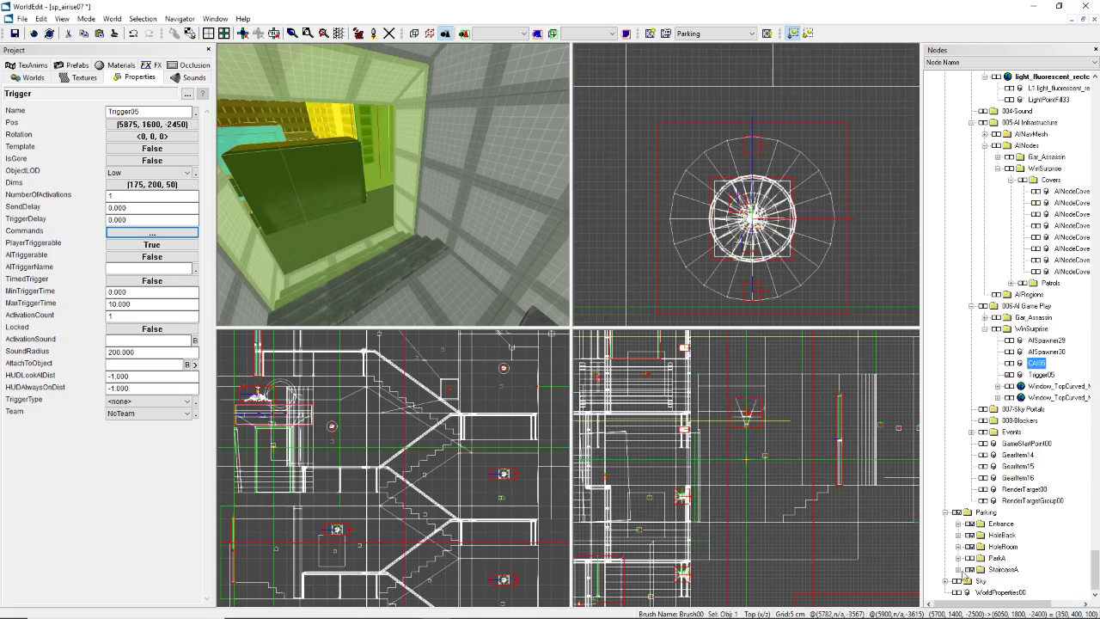
left_click(1001, 535)
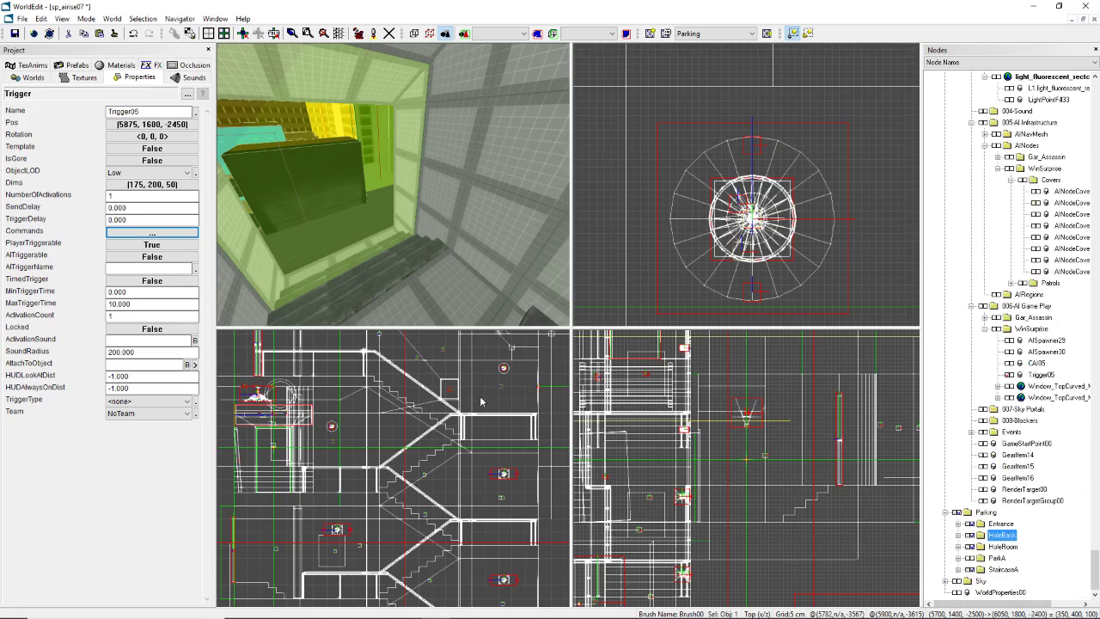
left_click(966, 537)
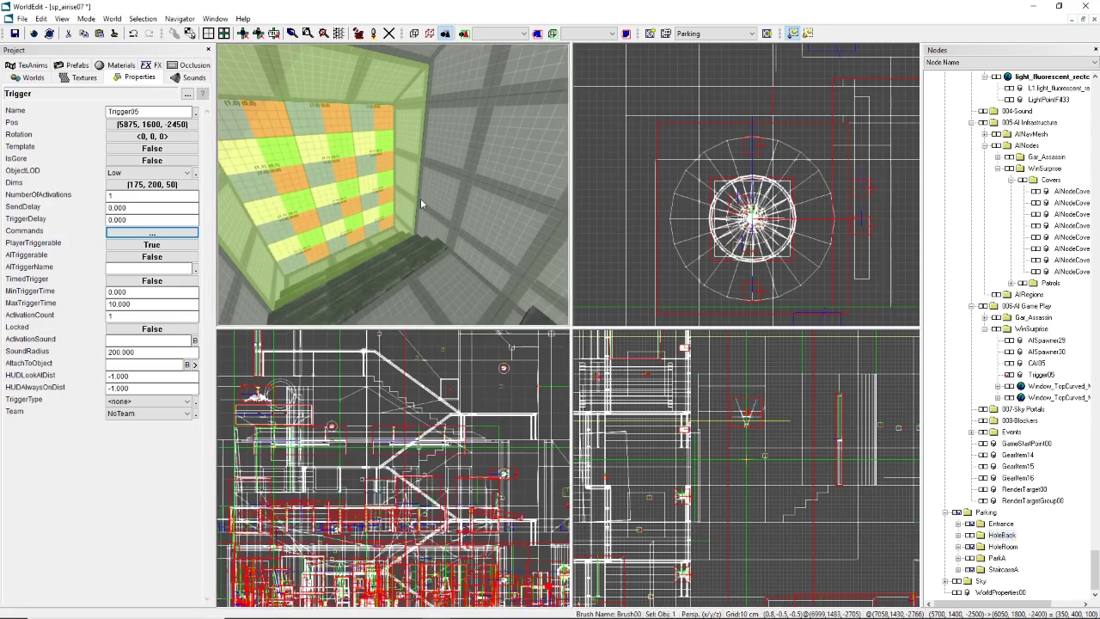
Step: Examine the staircase and the nav mesh floor at its foot in the perspective view
scroll(404, 400, "down", 5)
right_click_drag(403, 249, 473, 236)
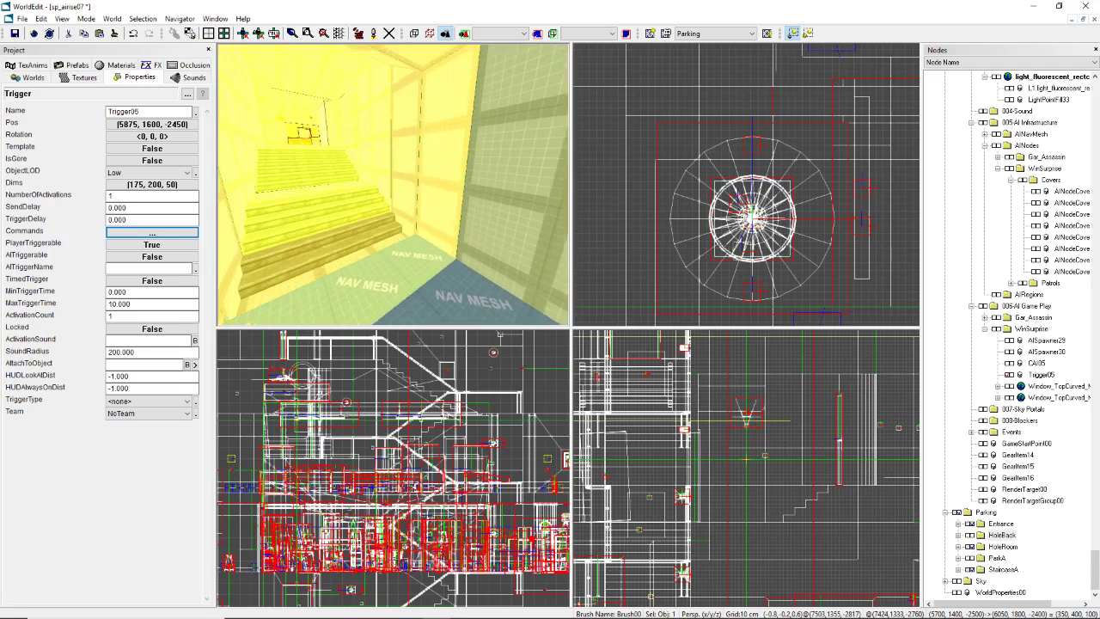
right_click_drag(292, 167, 307, 170)
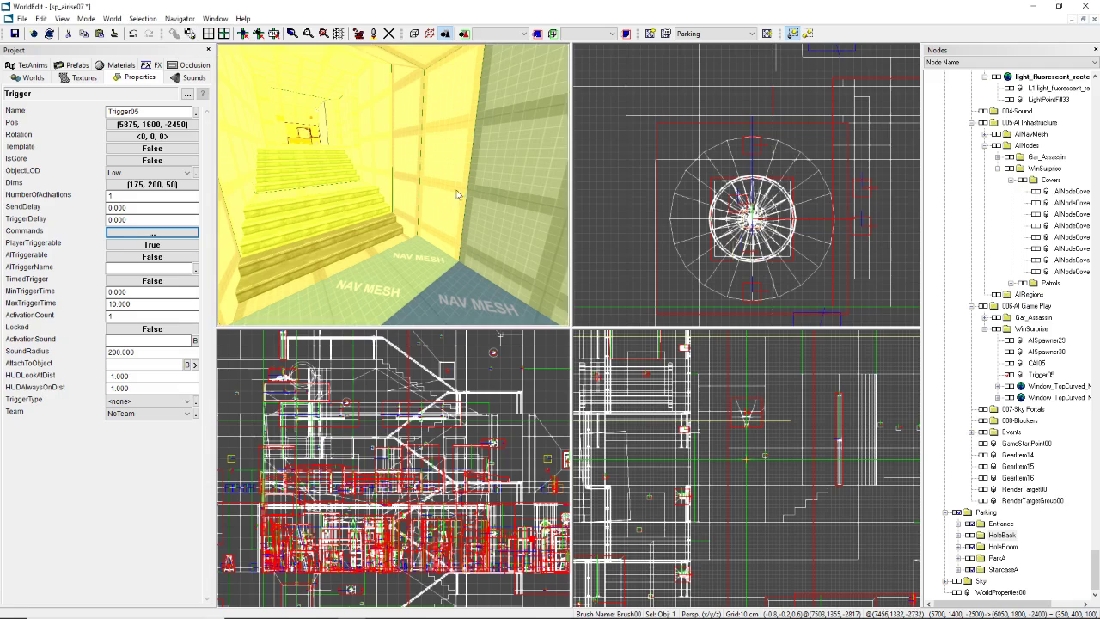
right_click_drag(391, 127, 393, 185)
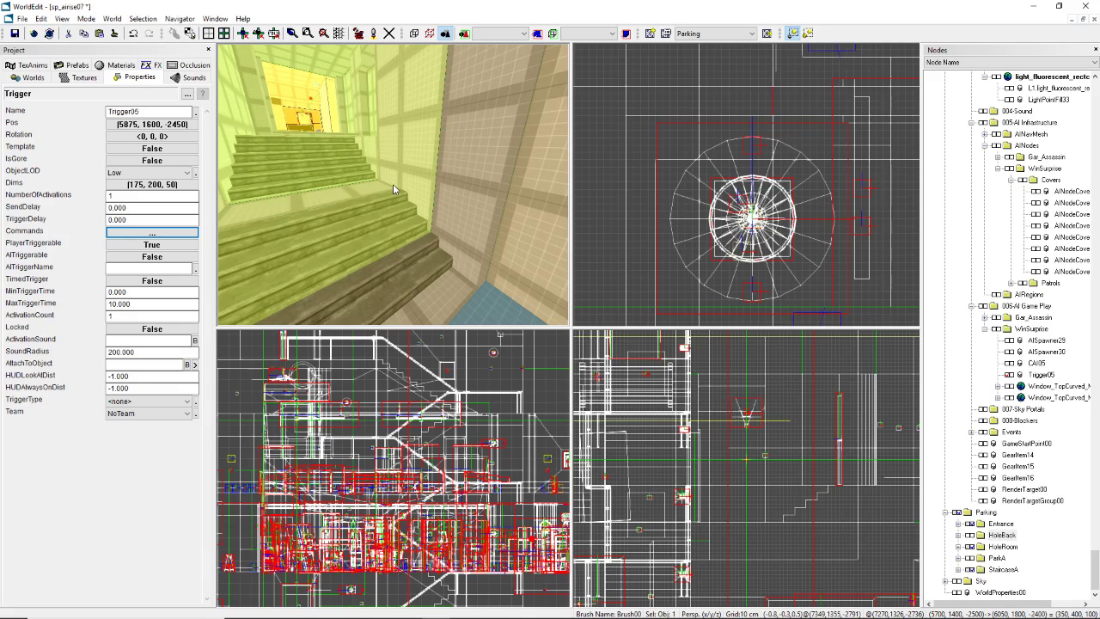
left_click_drag(392, 185, 393, 185)
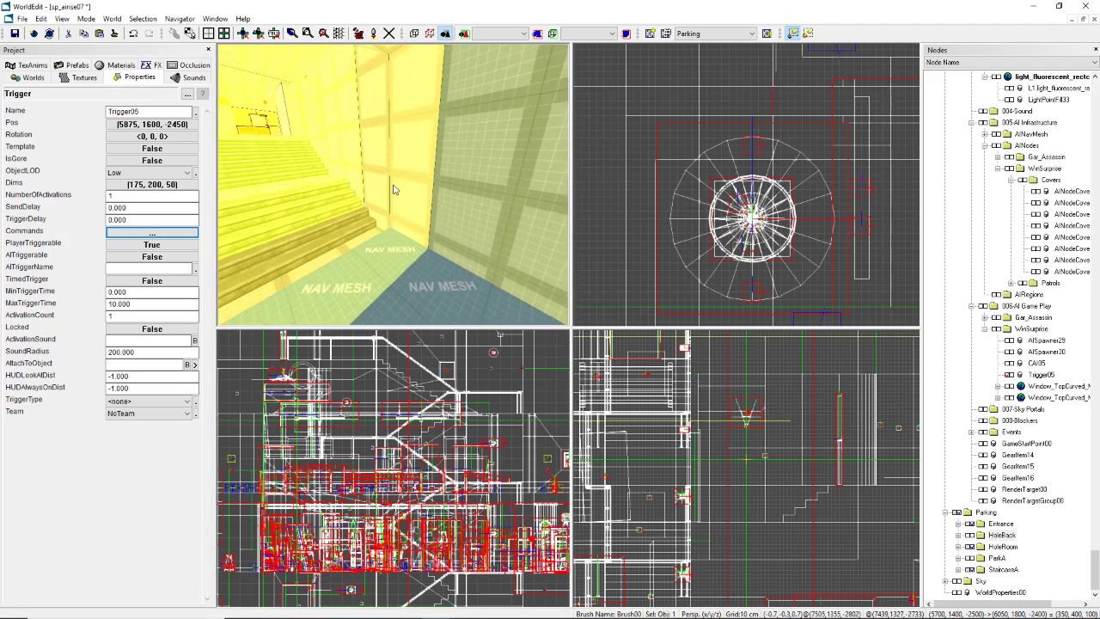
right_click_drag(393, 189, 393, 189)
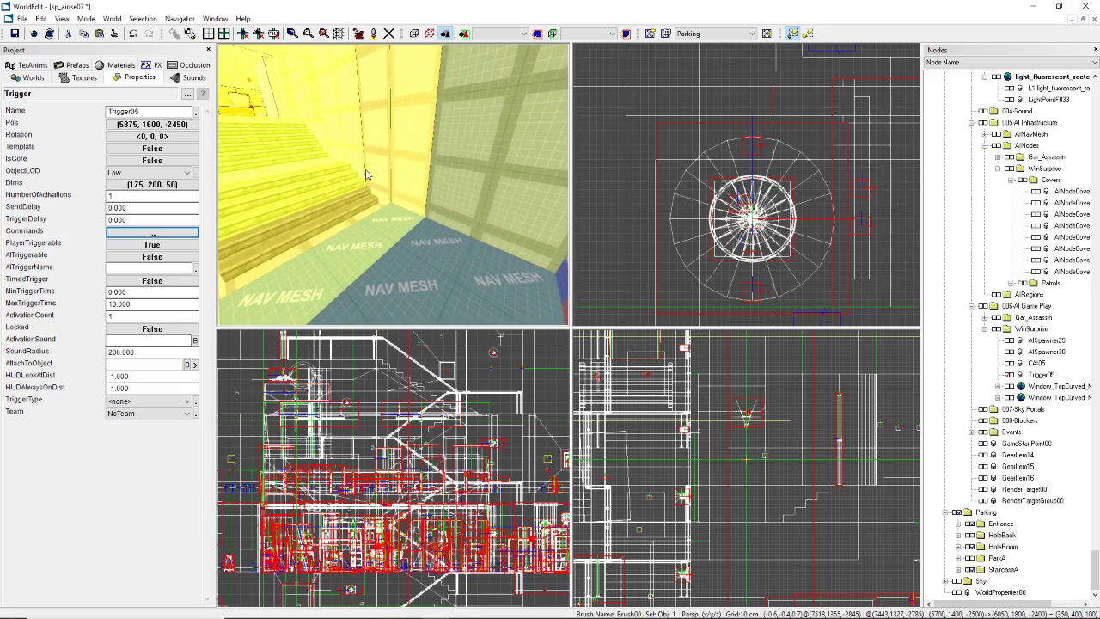
right_click_drag(404, 267, 398, 190)
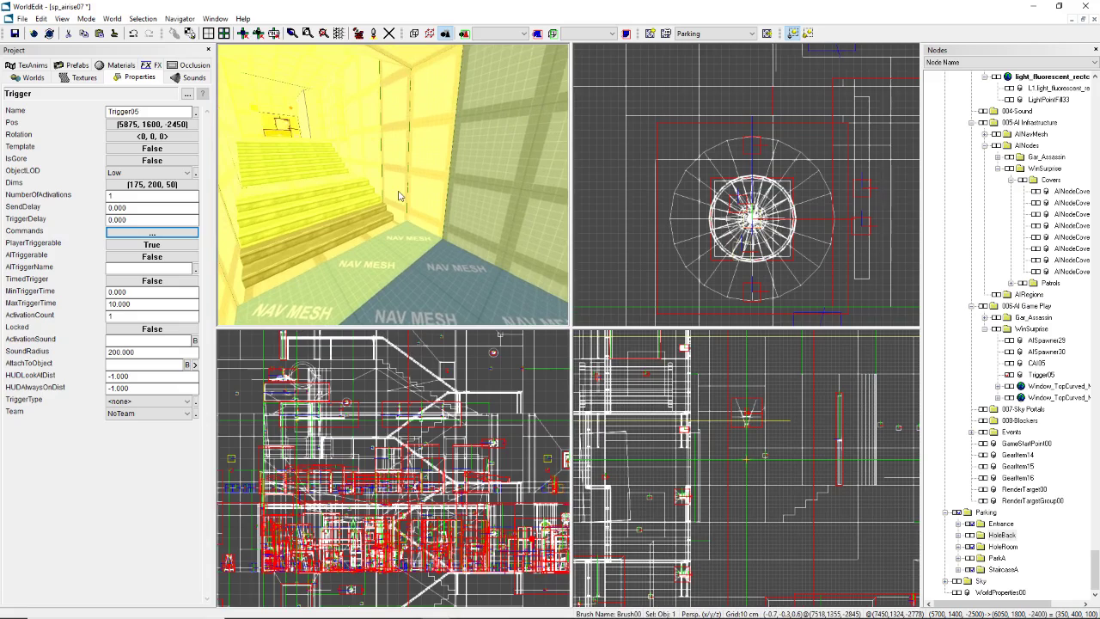
Step: Fly through the staircase passage and the unhidden HoleBack rooms to inspect their walls, barricades and AI volumes
key("alt+Tab")
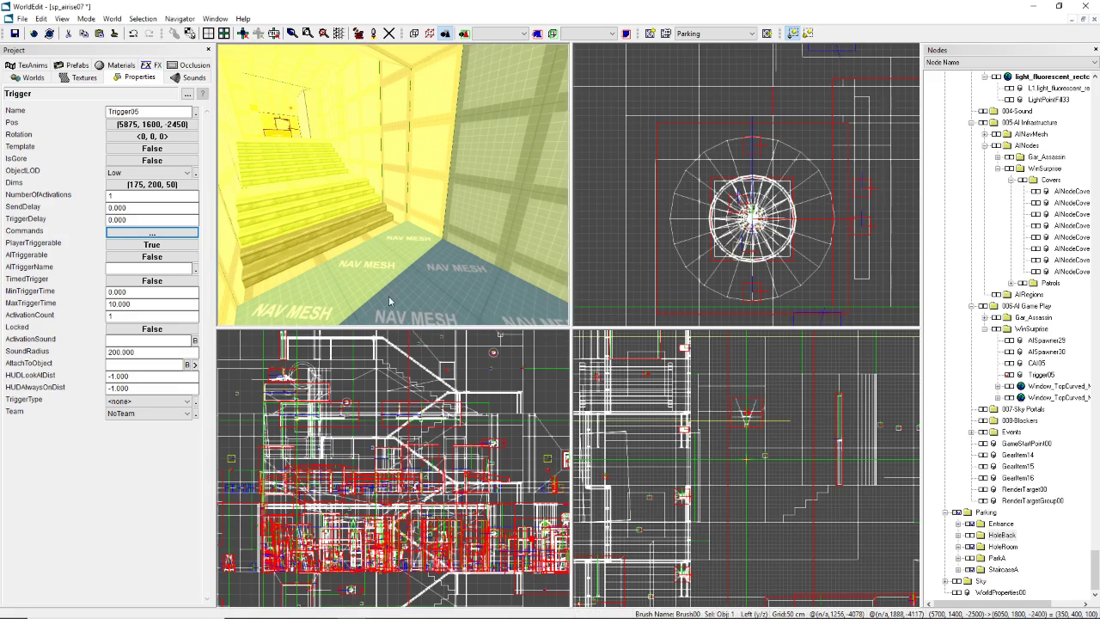
left_click(375, 11)
key("v")
key("v")
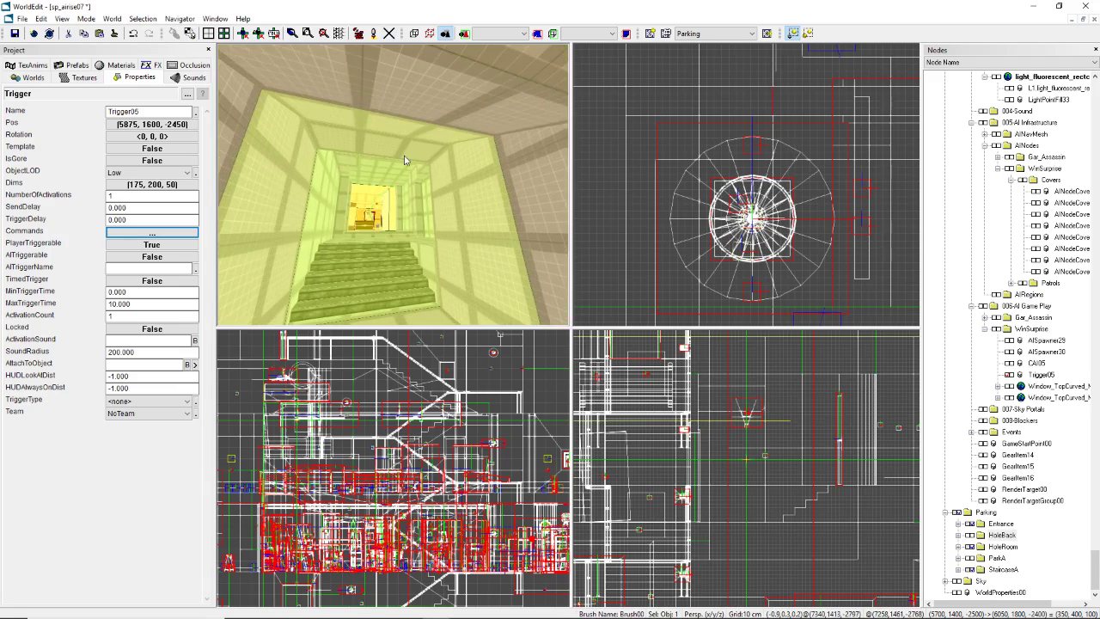
right_click_drag(411, 160, 426, 159)
key("v")
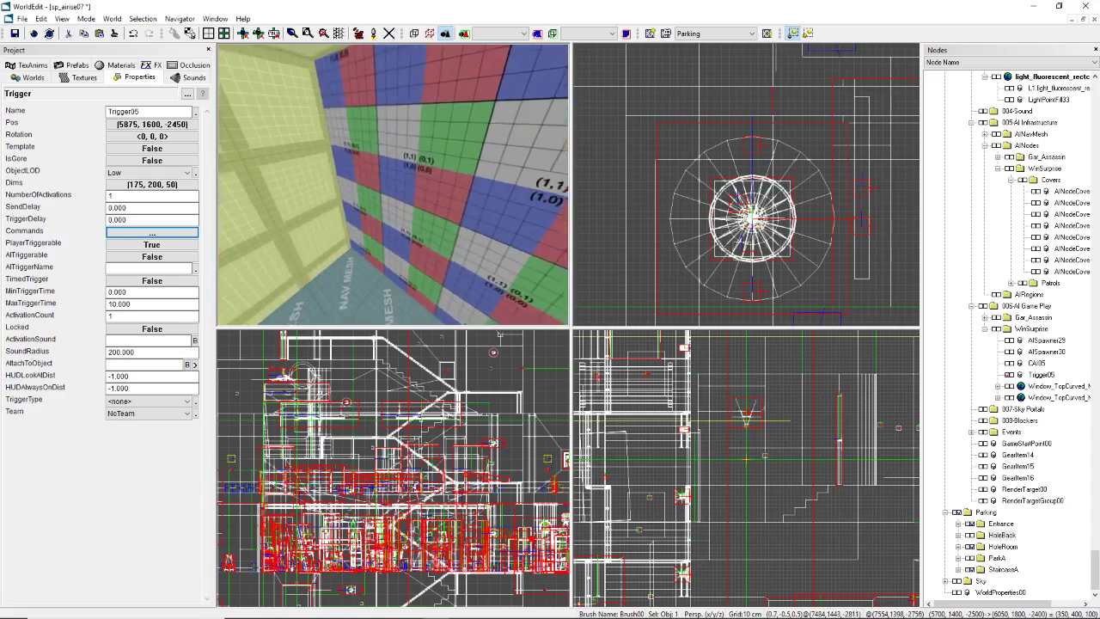
key("v")
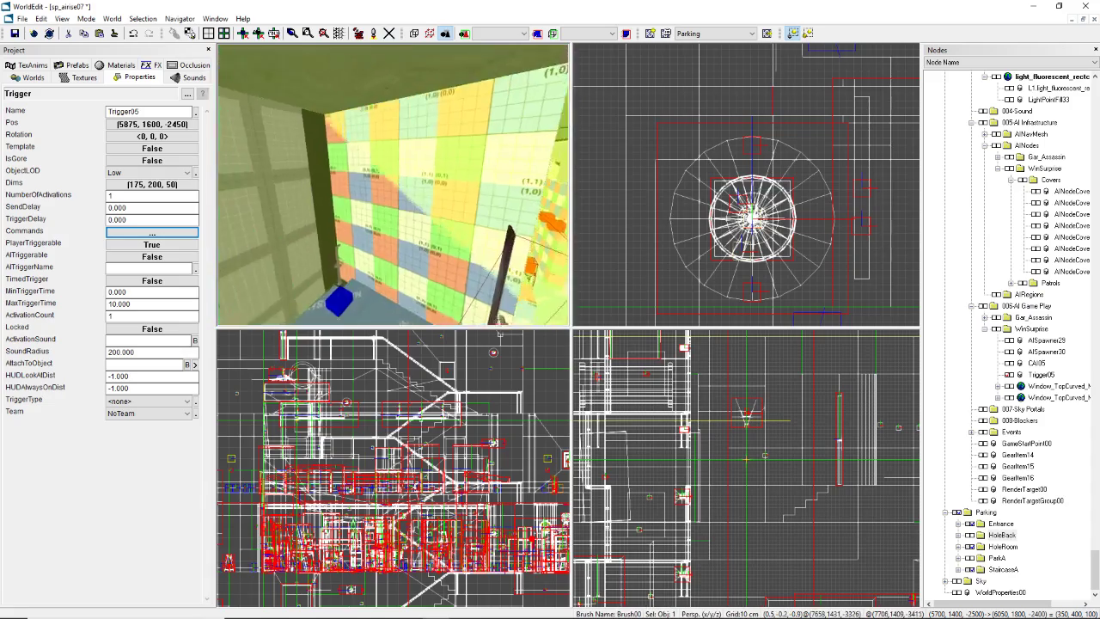
key("v")
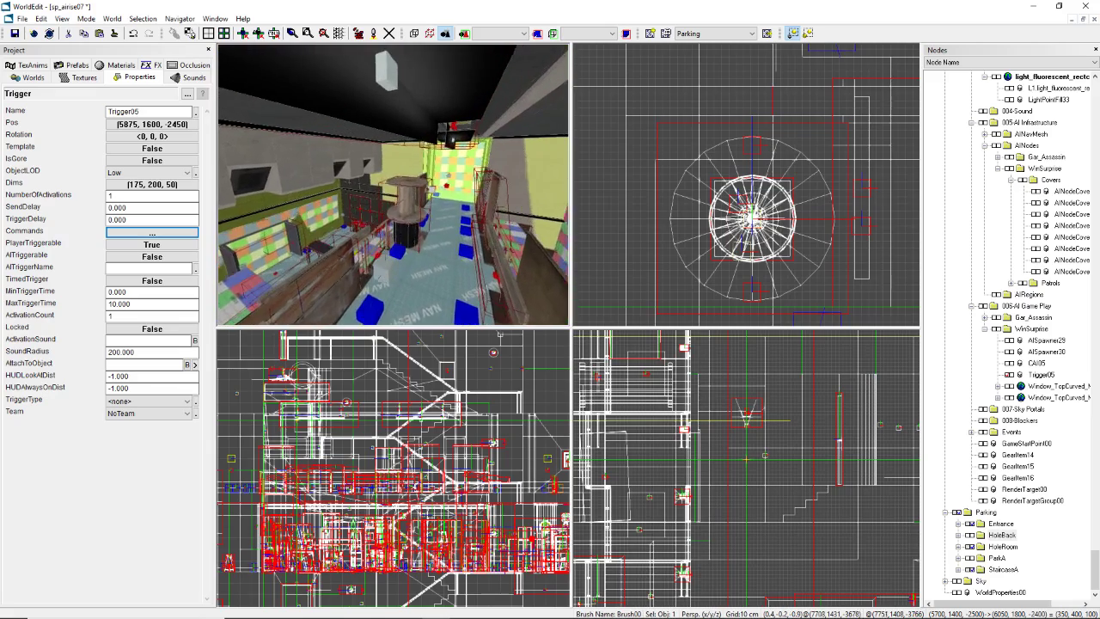
right_click_drag(483, 178, 511, 186)
key("v")
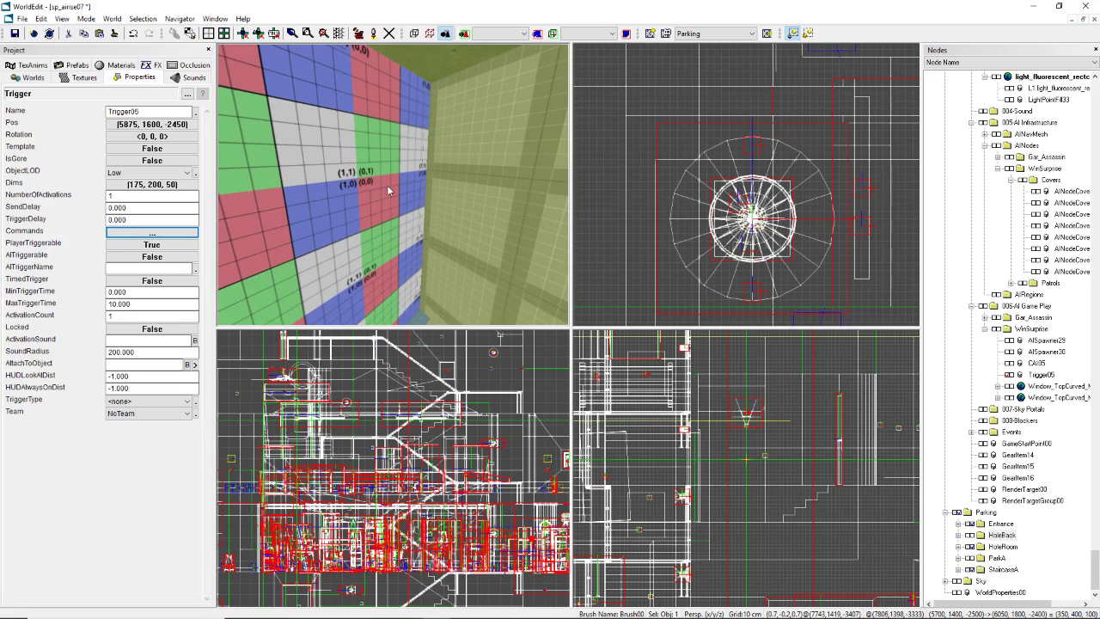
mouse_move(388, 186)
right_mouse_down()
mouse_move(482, 191)
mouse_move(393, 189)
right_mouse_up()
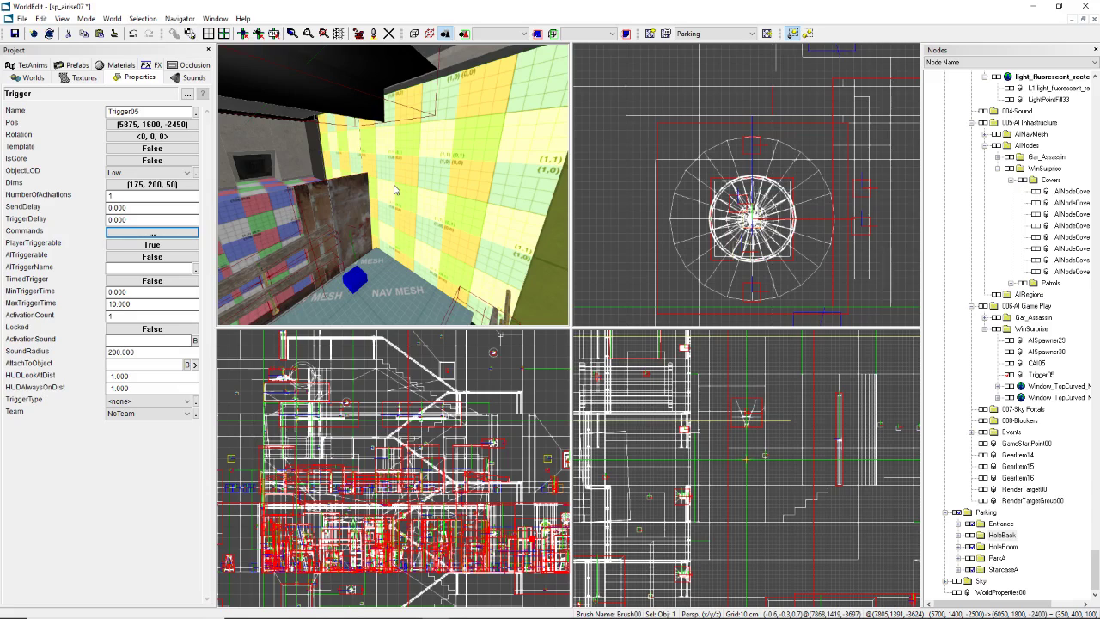
right_click_drag(394, 189, 395, 190)
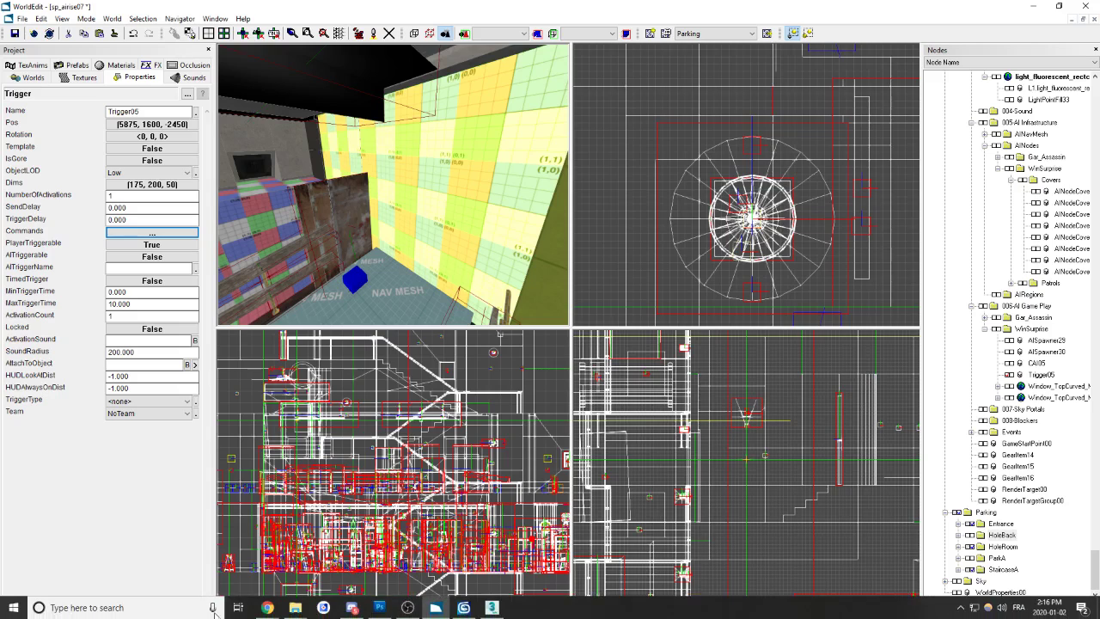
left_click(407, 608)
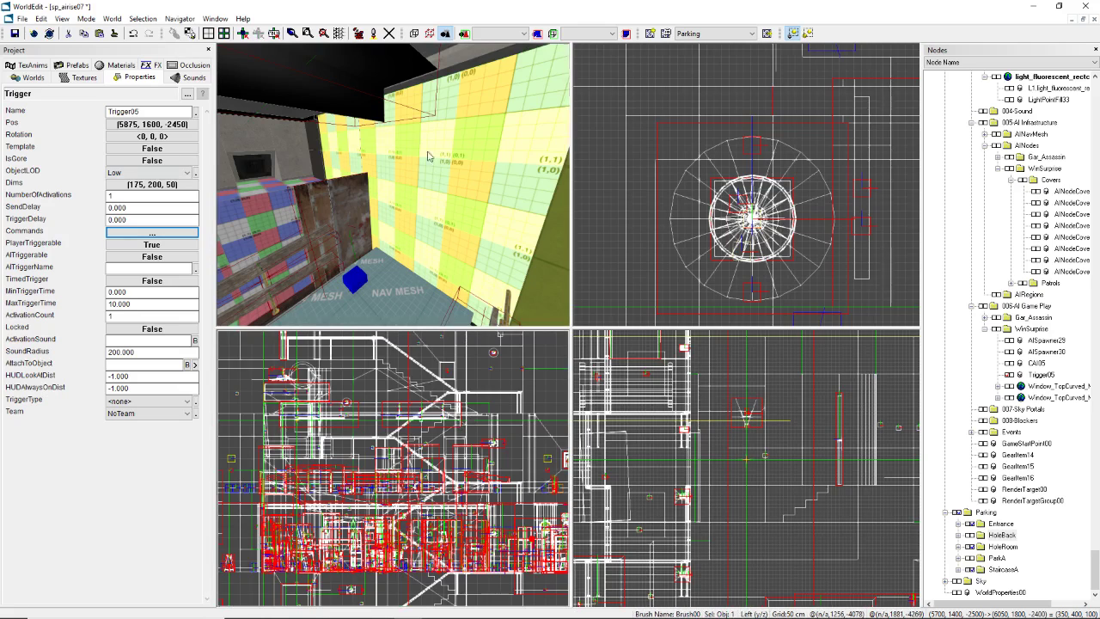
Step: Switch to brush editing and select the Sector-type brush at the wall behind the rusty panel in HoleBack
right_click_drag(421, 120, 401, 175)
left_click(401, 168)
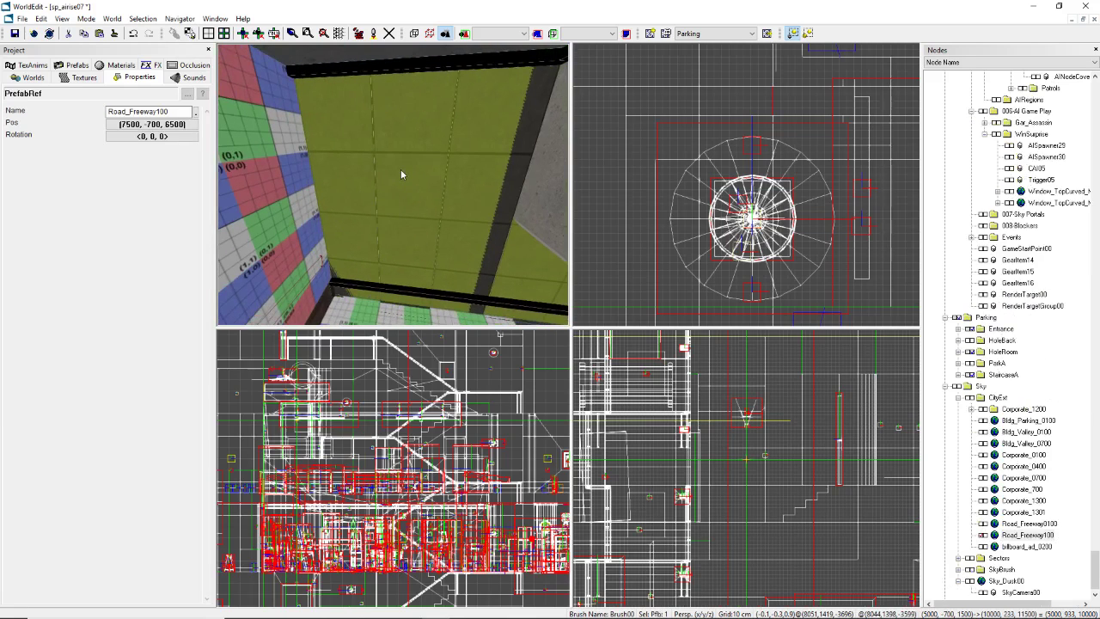
left_click(395, 182)
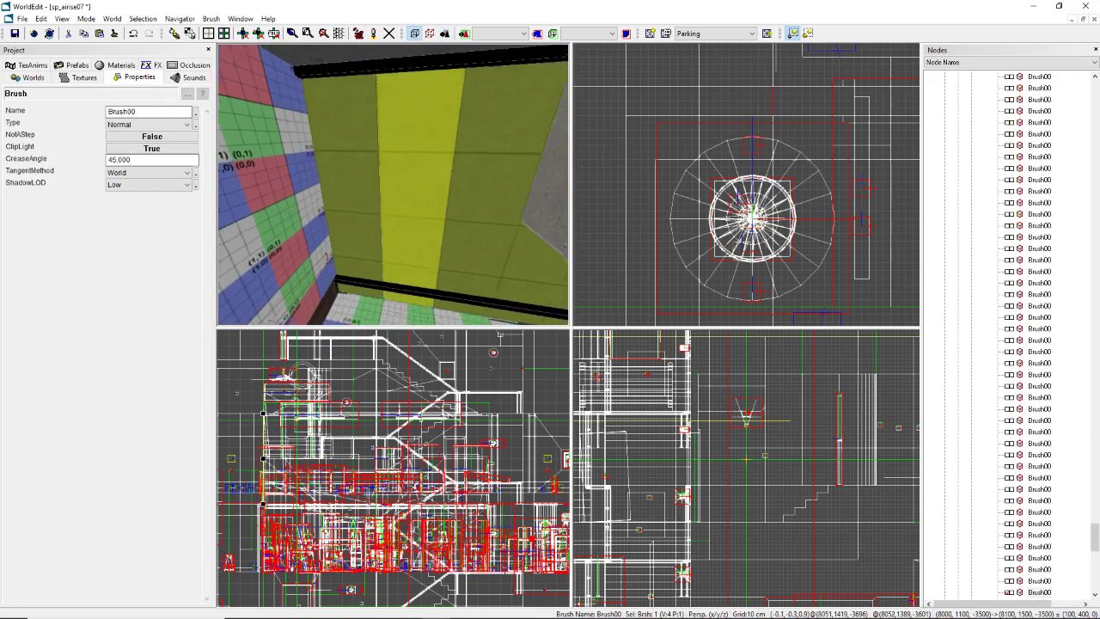
right_click_drag(394, 182, 396, 187)
left_click(442, 213)
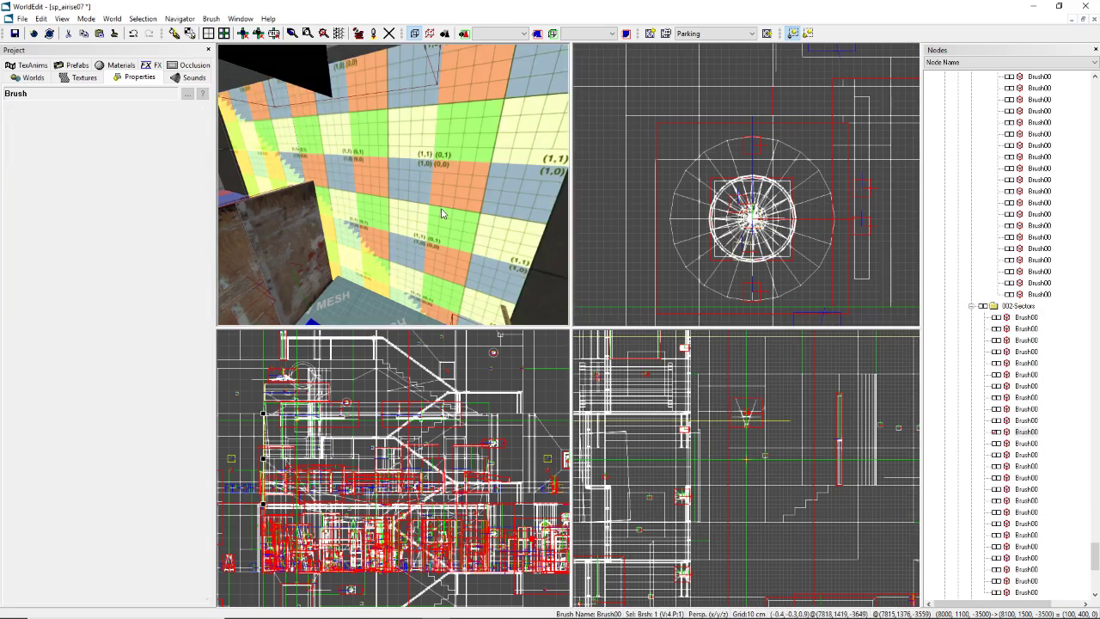
Step: Hide the 005-AI Infrastructure group of HoleBack in the node tree
scroll(1016, 424, "down", 5)
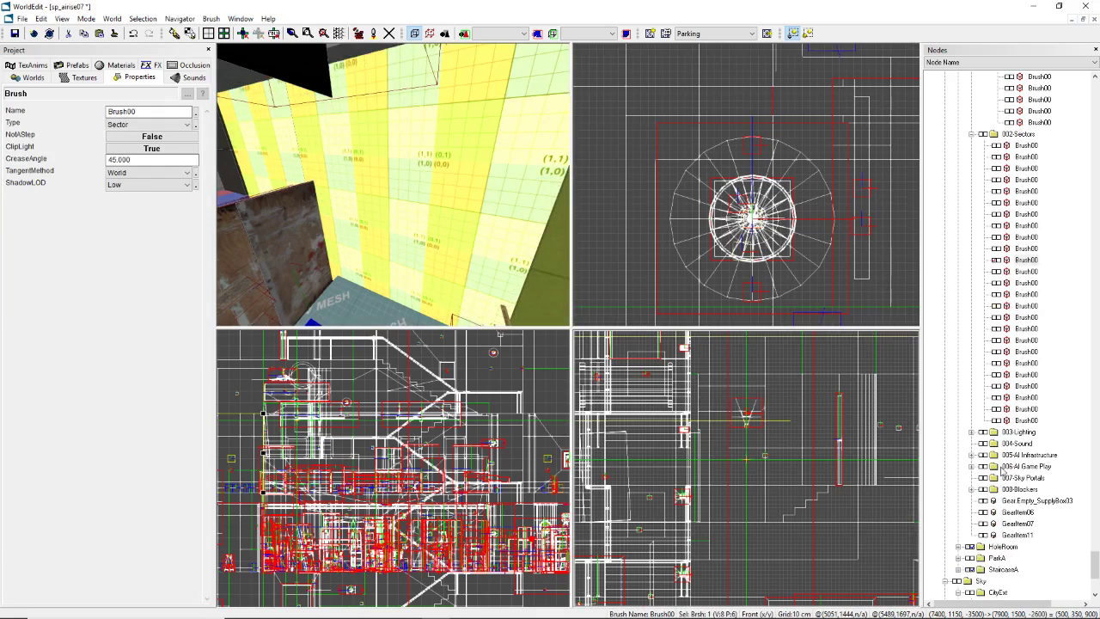
scroll(1003, 492, "down", 1)
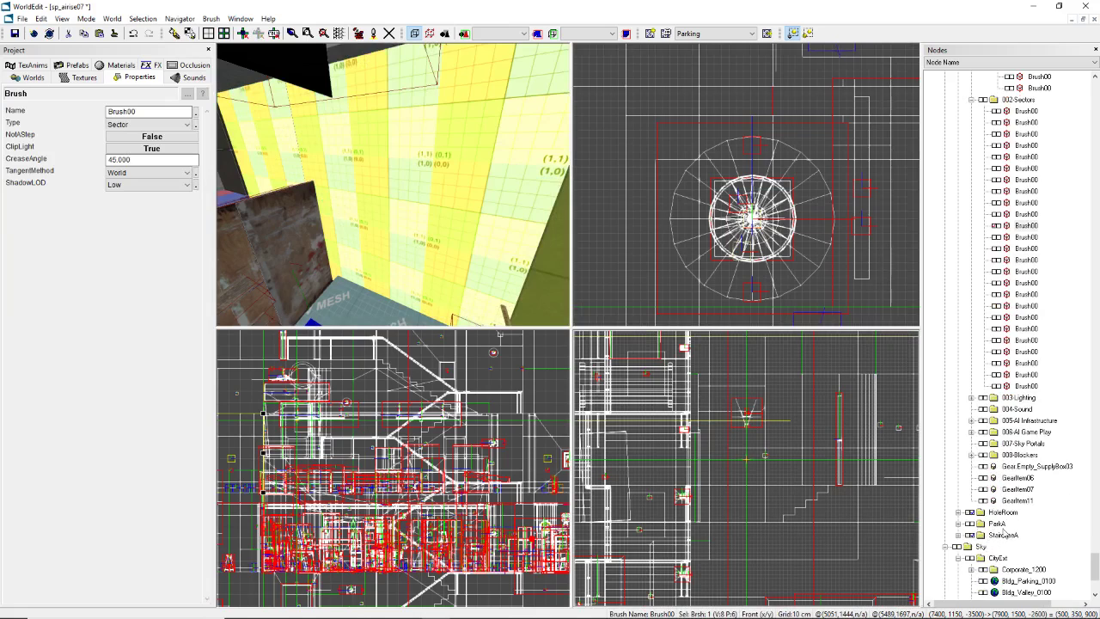
left_click(1027, 421)
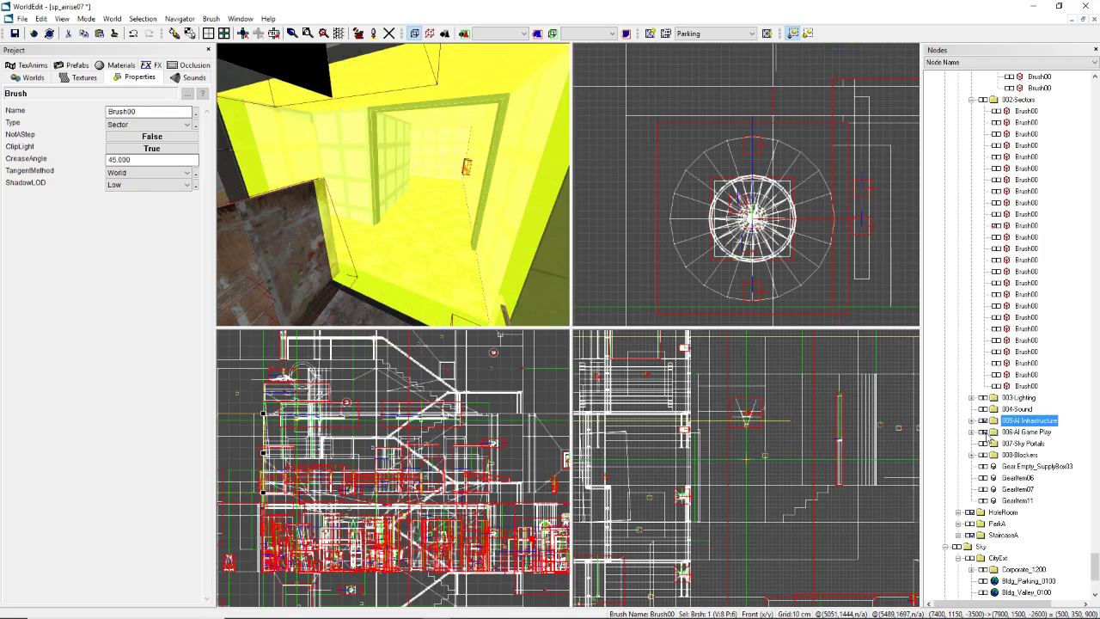
Step: Collapse the Detail, Prefabs, Shell and 002-Sectors folders under Tjunction to reach its 003-Lighting nodes
left_click_drag(1096, 569, 1092, 85)
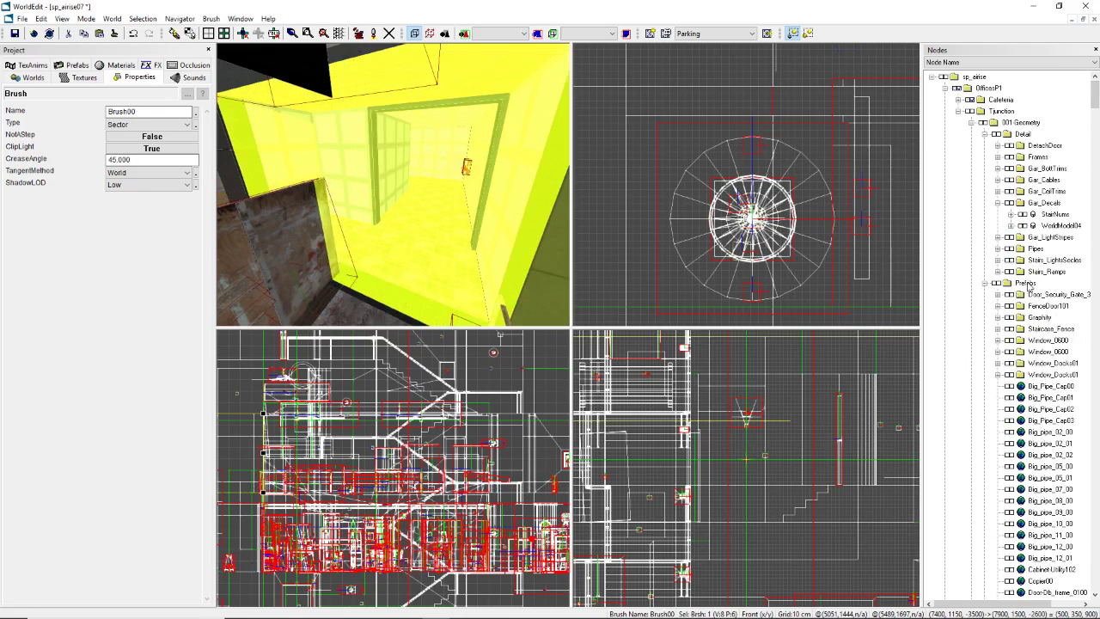
left_click(1023, 135)
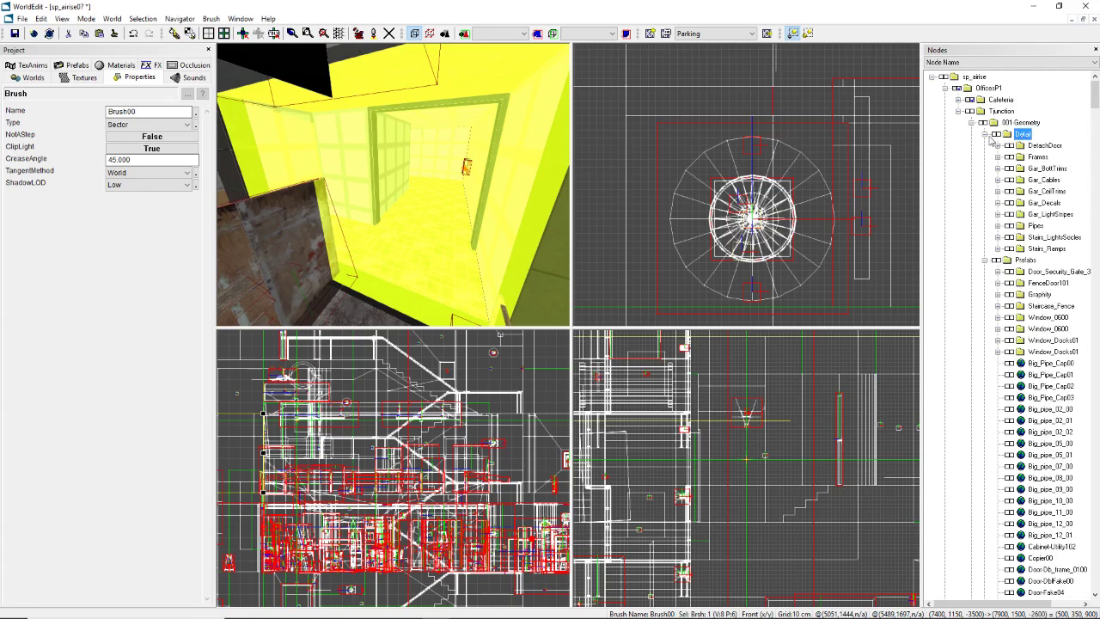
double_click(1012, 123)
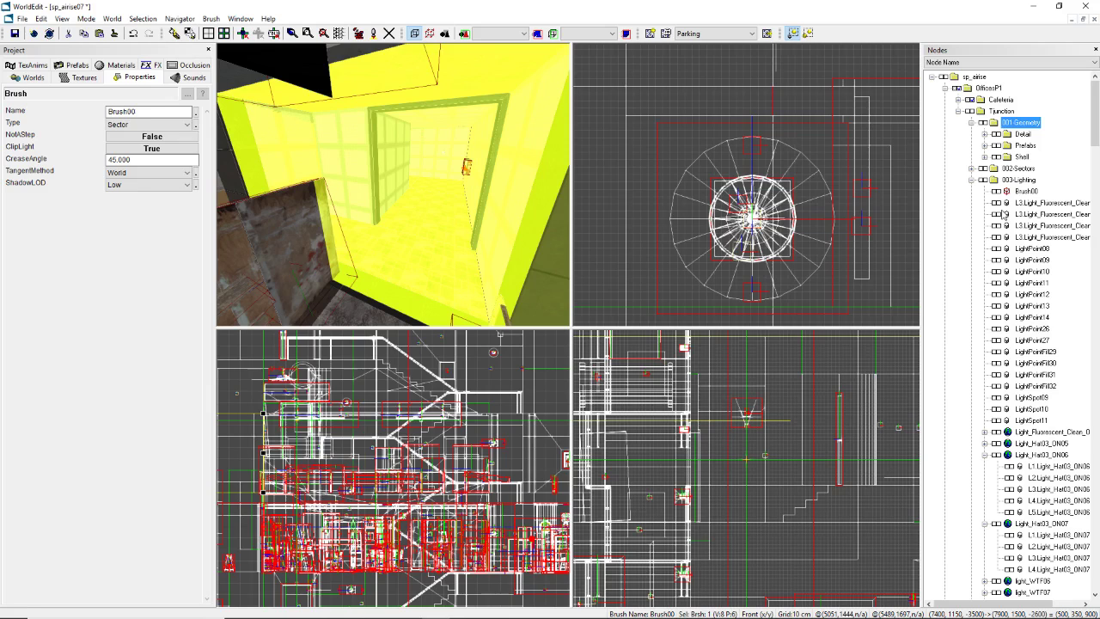
right_click_drag(435, 221, 394, 189)
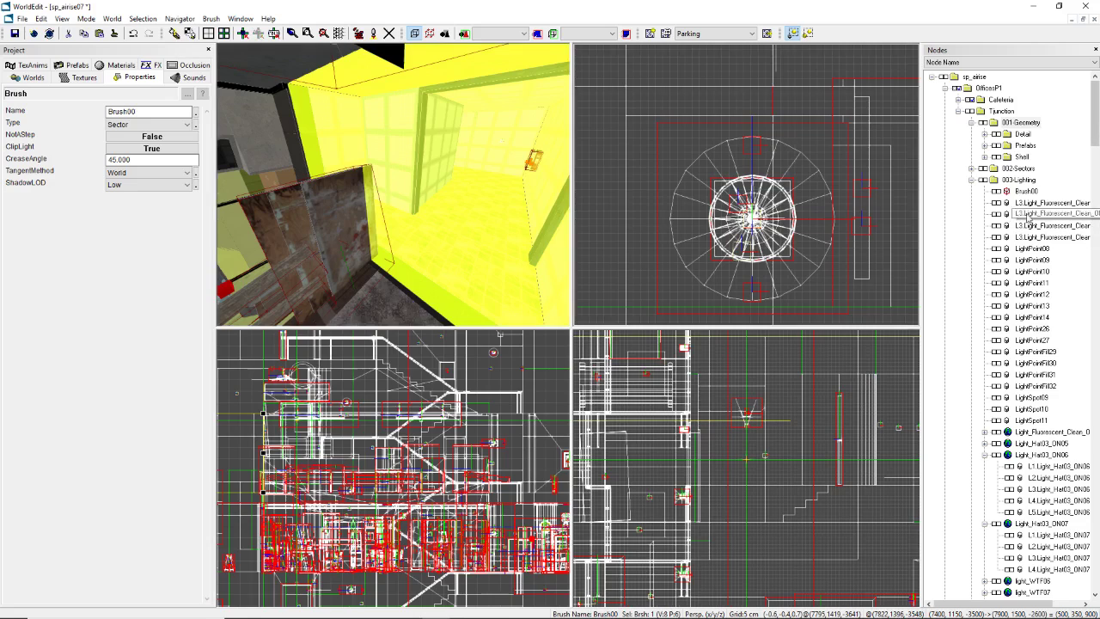
Step: Collapse the 003-Lighting folder under Tjunction and survey the sector-covered doorway in the perspective view
left_click(973, 180)
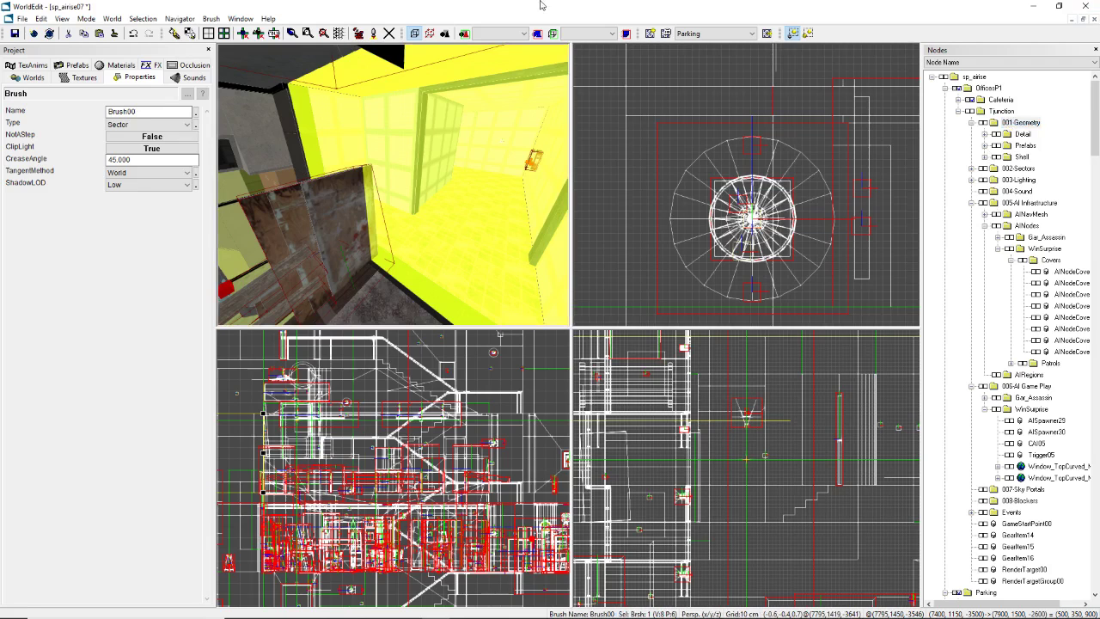
mouse_move(425, 223)
right_mouse_down()
mouse_move(421, 215)
mouse_move(438, 215)
right_mouse_up()
right_click_drag(392, 185, 395, 186)
Step: Select the TankRust1_Body00 prefab in the top view in object mode and look over its selection commands
scroll(746, 185, "down", 10)
scroll(748, 163, "up", 5)
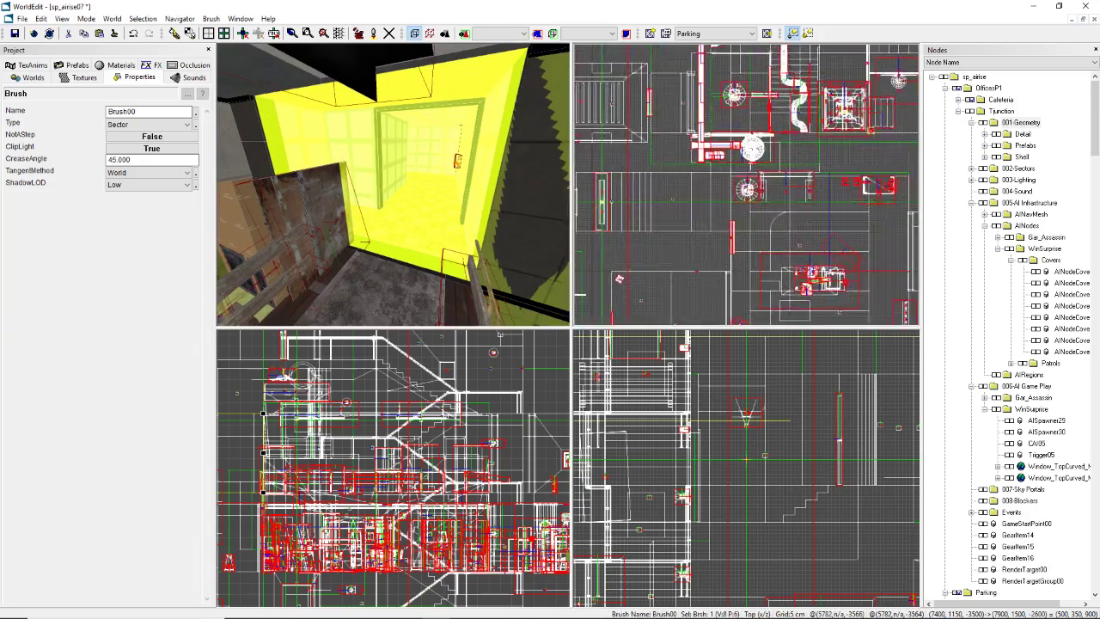
right_click_drag(804, 155, 748, 191)
scroll(733, 238, "down", 3)
scroll(733, 239, "up", 5)
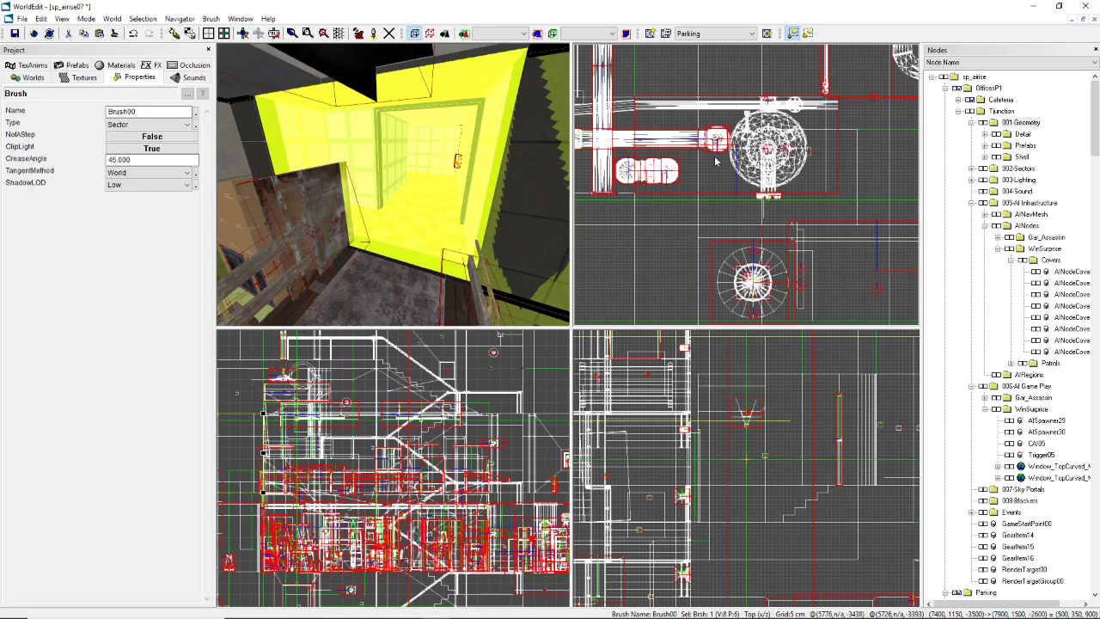
scroll(715, 161, "up", 2)
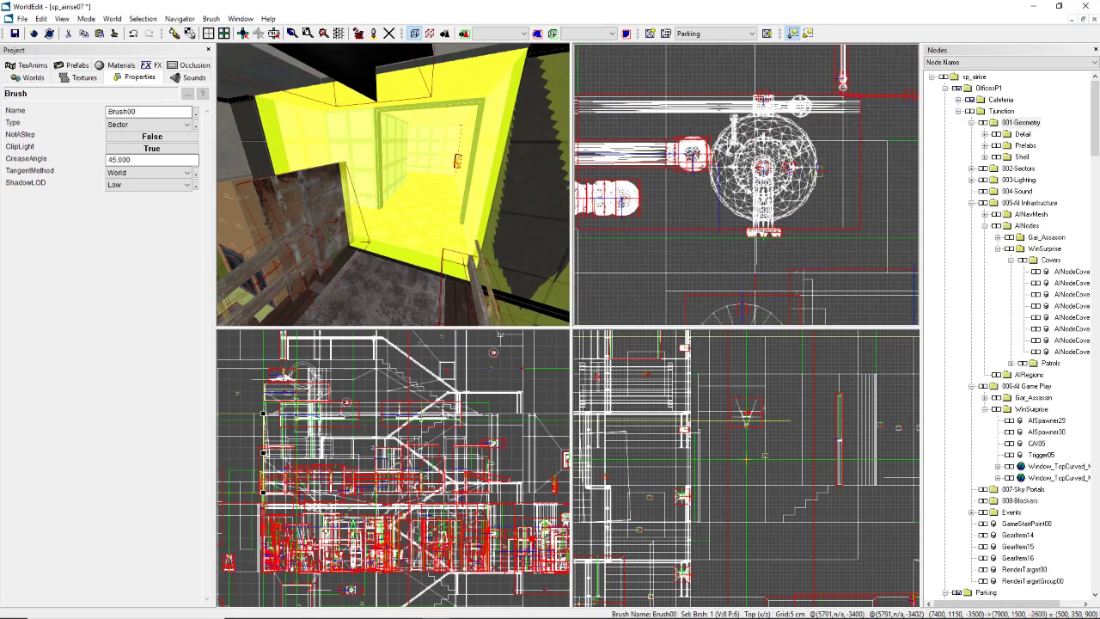
key("o")
left_click(763, 172)
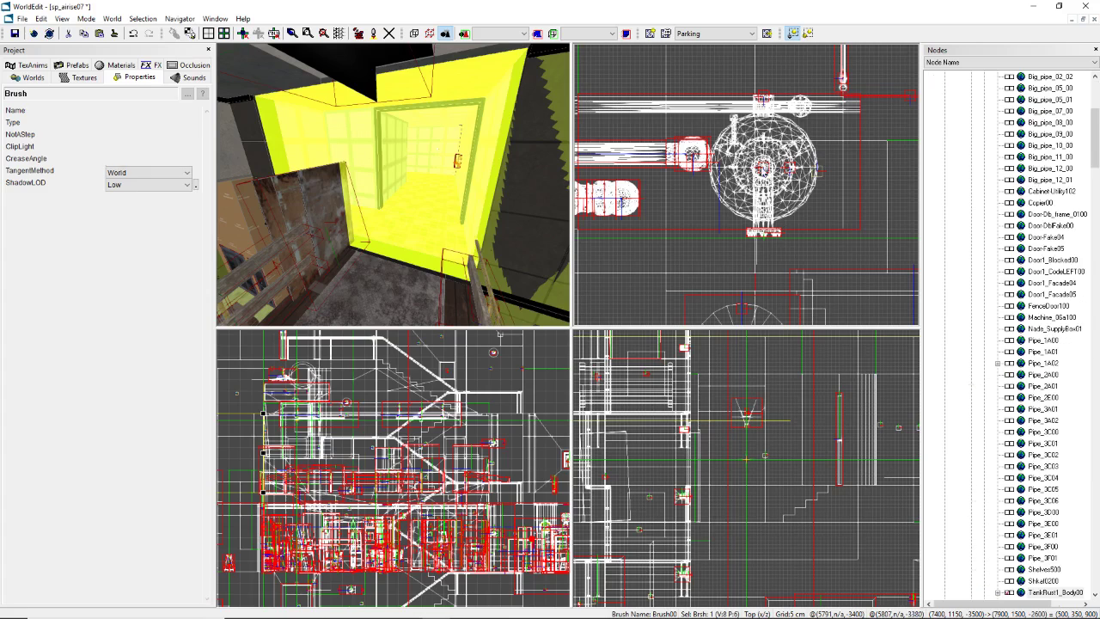
right_click(756, 187)
mouse_move(787, 259)
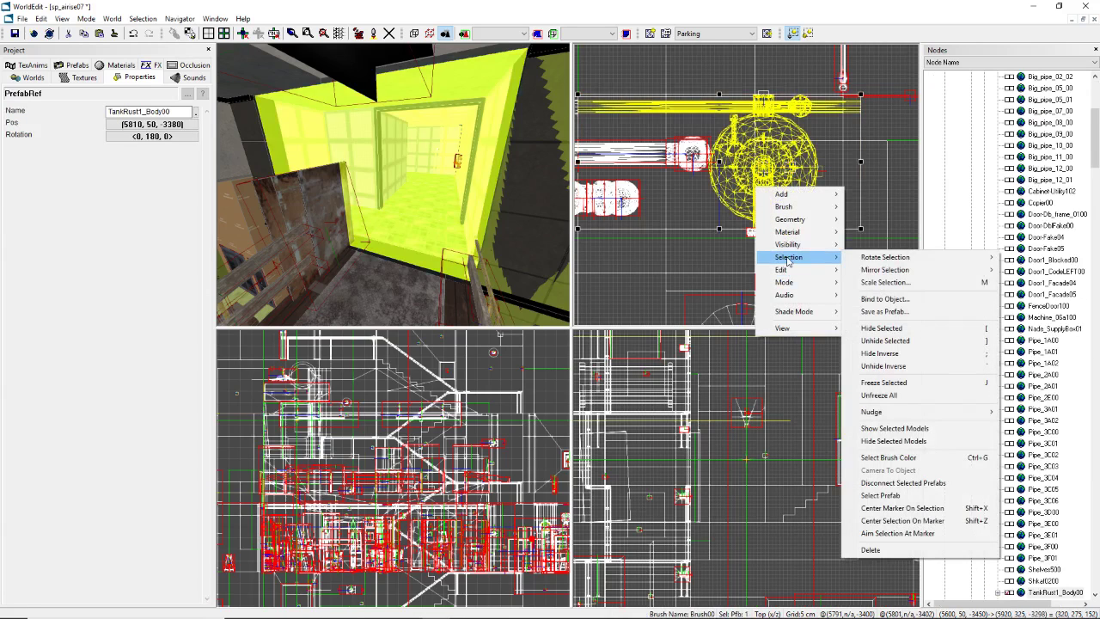
left_click(738, 487)
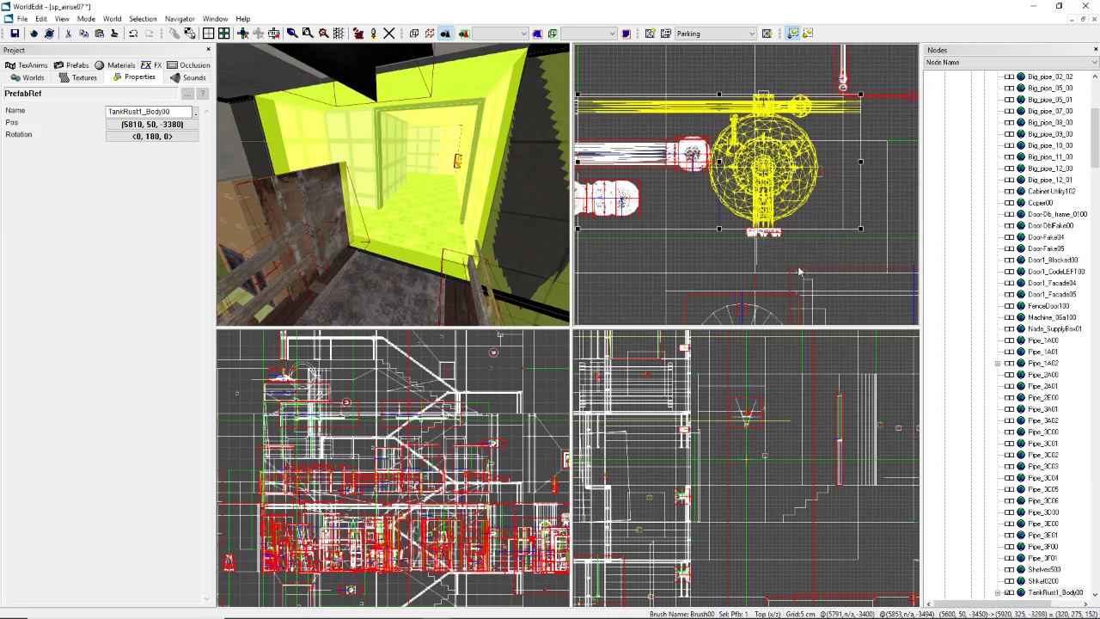
Step: Return to brush editing and examine the TankRust1_Body00 prefab and its neighbouring pipes in the top view
scroll(789, 263, "down", 3)
scroll(746, 185, "up", 3)
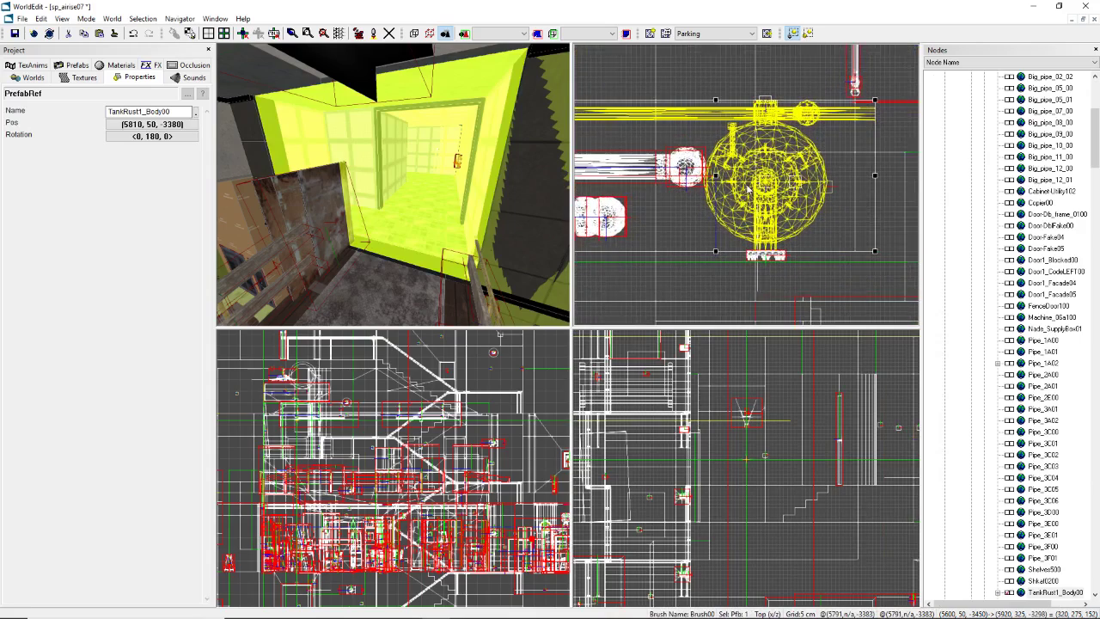
key("b")
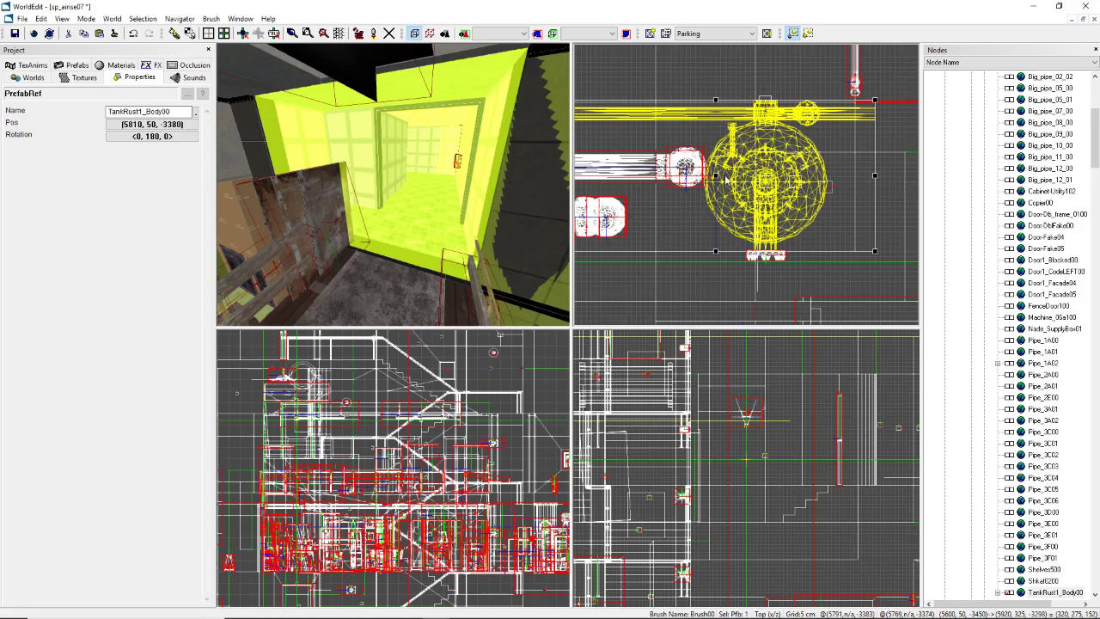
scroll(760, 197, "up", 2)
middle_click_drag(761, 199, 809, 223)
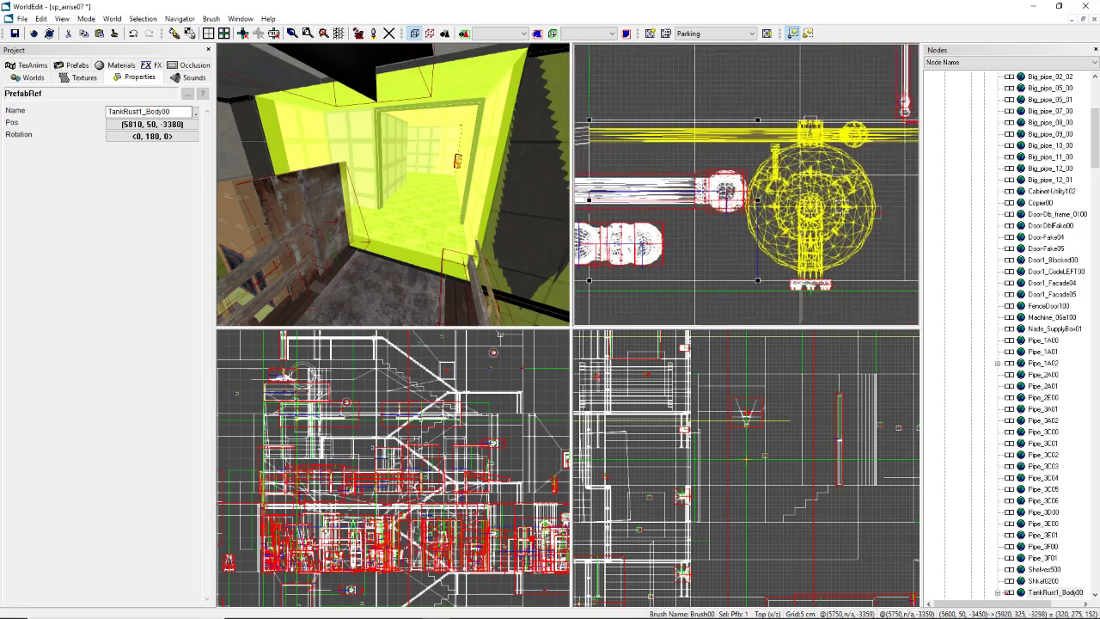
scroll(747, 185, "down", 1)
middle_click_drag(747, 185, 736, 187)
scroll(748, 183, "up", 1)
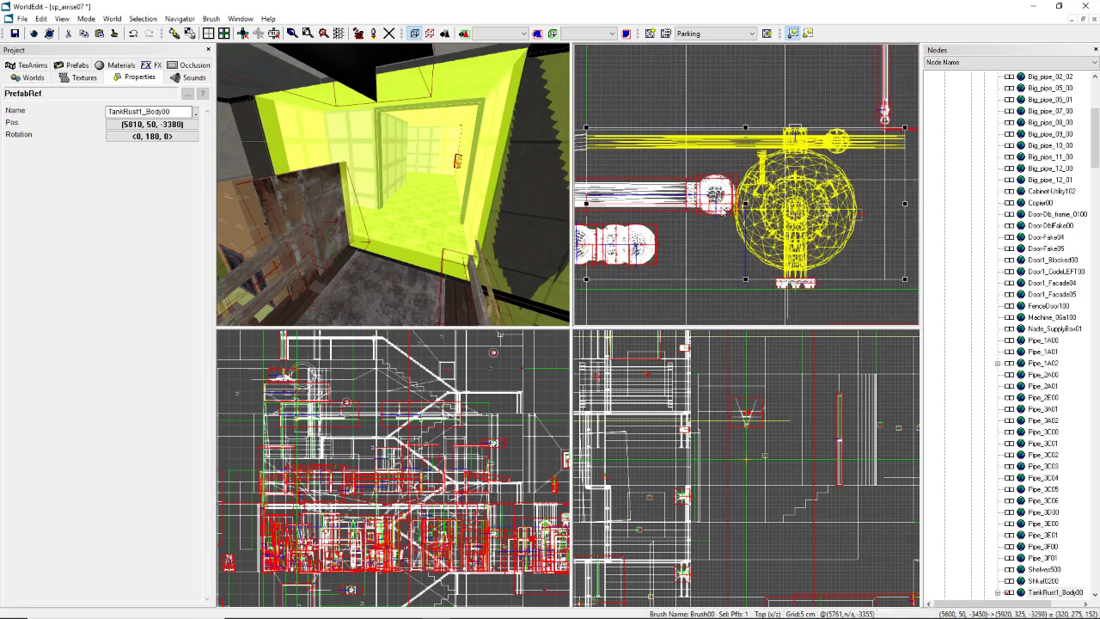
scroll(710, 215, "up", 4)
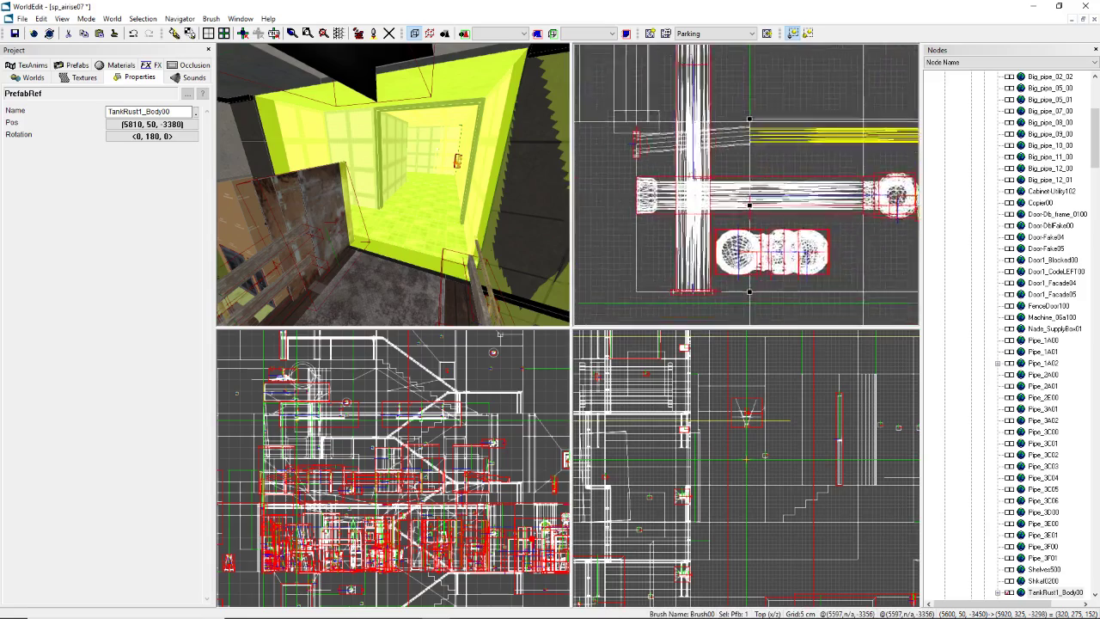
scroll(718, 212, "down", 4)
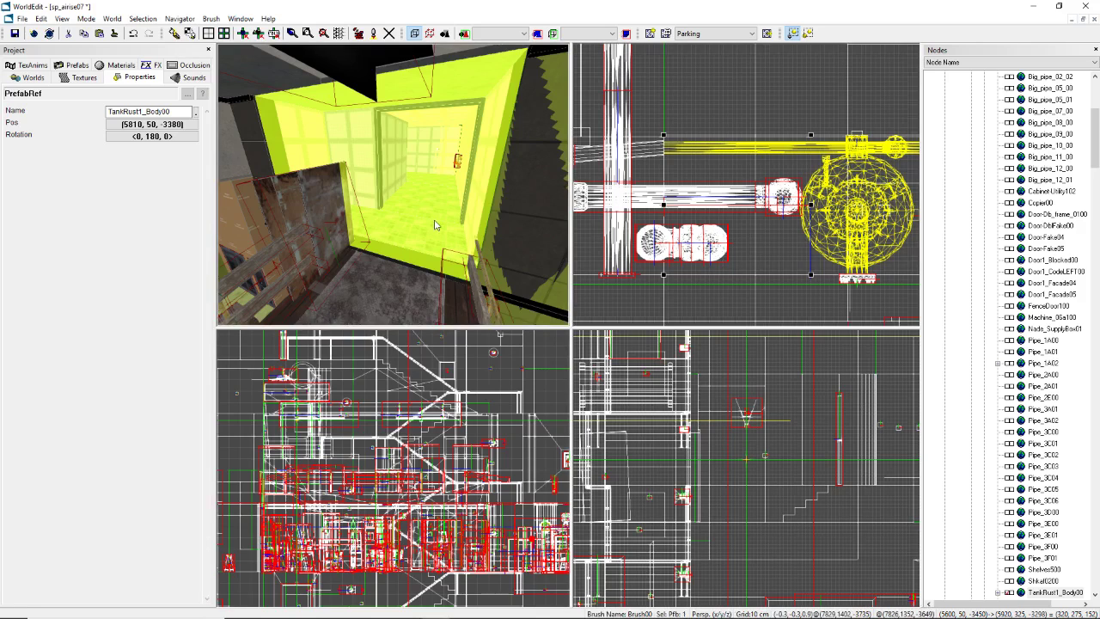
Step: Select the Sector-type brush filling the doorway behind the rusty panel in the perspective view
right_click_drag(438, 224, 394, 187)
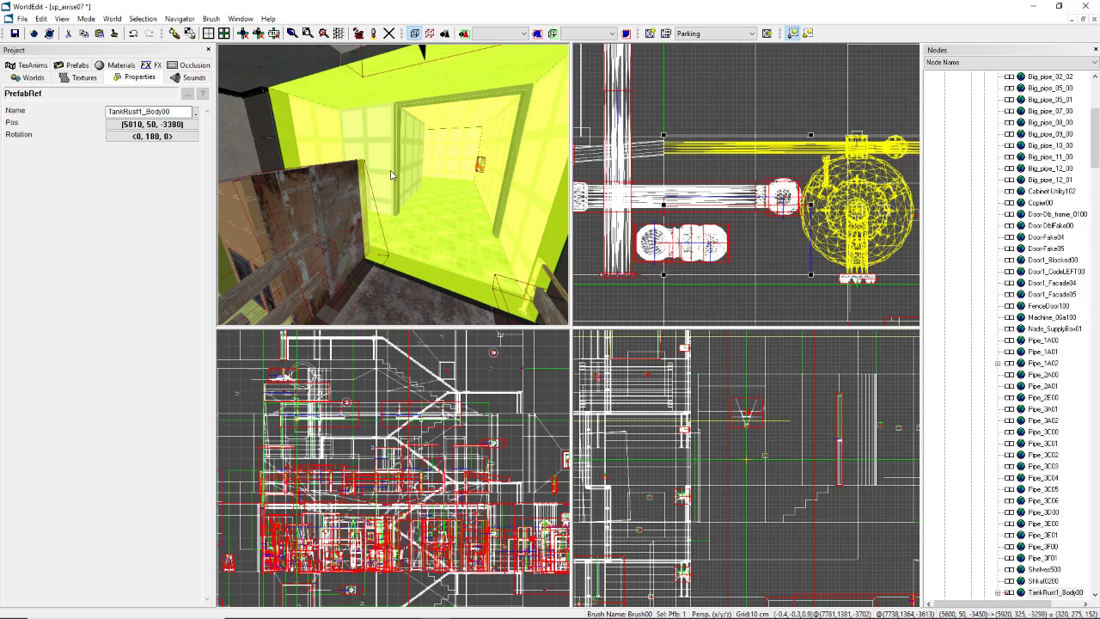
mouse_move(435, 221)
right_mouse_down()
mouse_move(392, 183)
mouse_move(394, 165)
mouse_move(393, 184)
mouse_move(327, 182)
mouse_move(393, 186)
right_mouse_up()
left_click(380, 164)
left_click(495, 272)
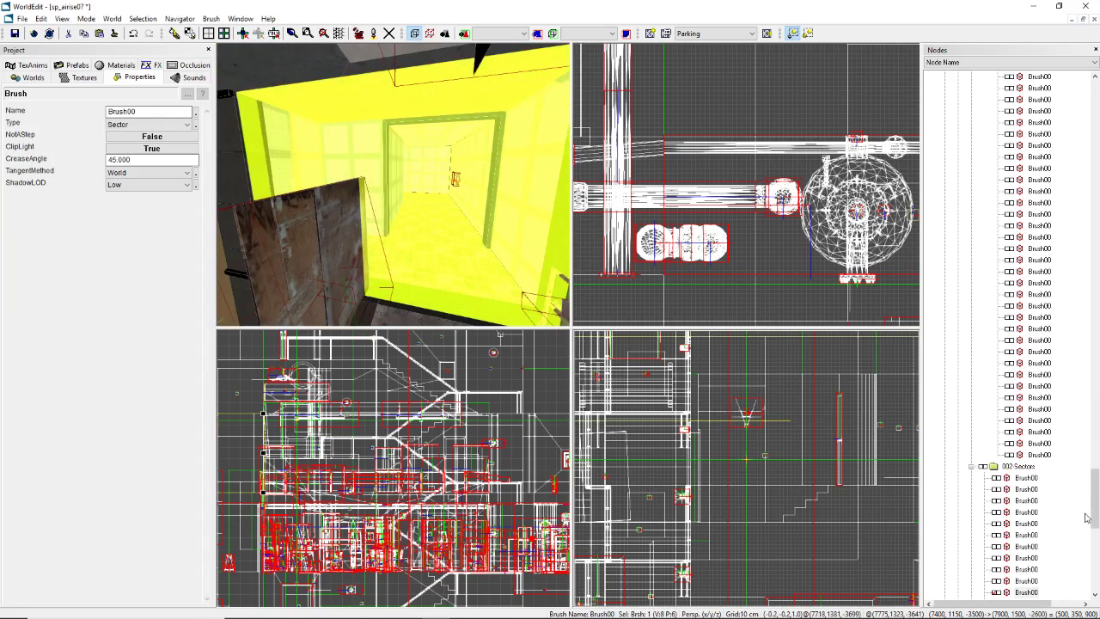
Step: Hide the 002-Sectors group that contains the doorway's sector brush and collapse its folder in the node tree
left_click(988, 469)
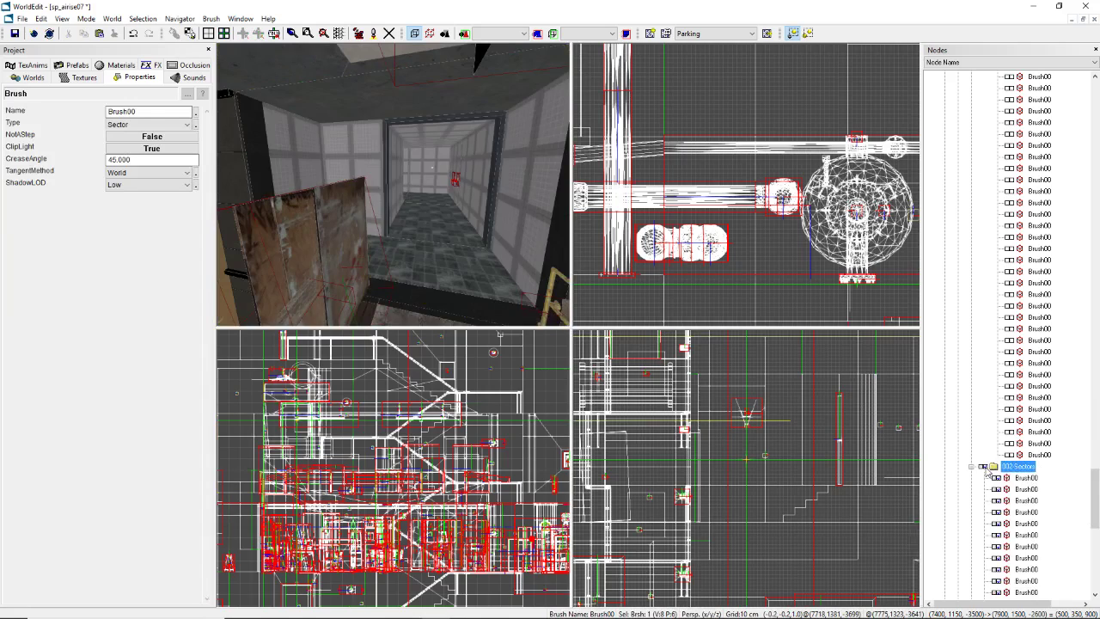
left_click(986, 470)
left_click(986, 470)
left_click(972, 467)
Step: Select the Prefabs folder under Tjunction's 001-Geometry in the node tree
left_click_drag(1096, 514, 1097, 191)
scroll(996, 301, "up", 18)
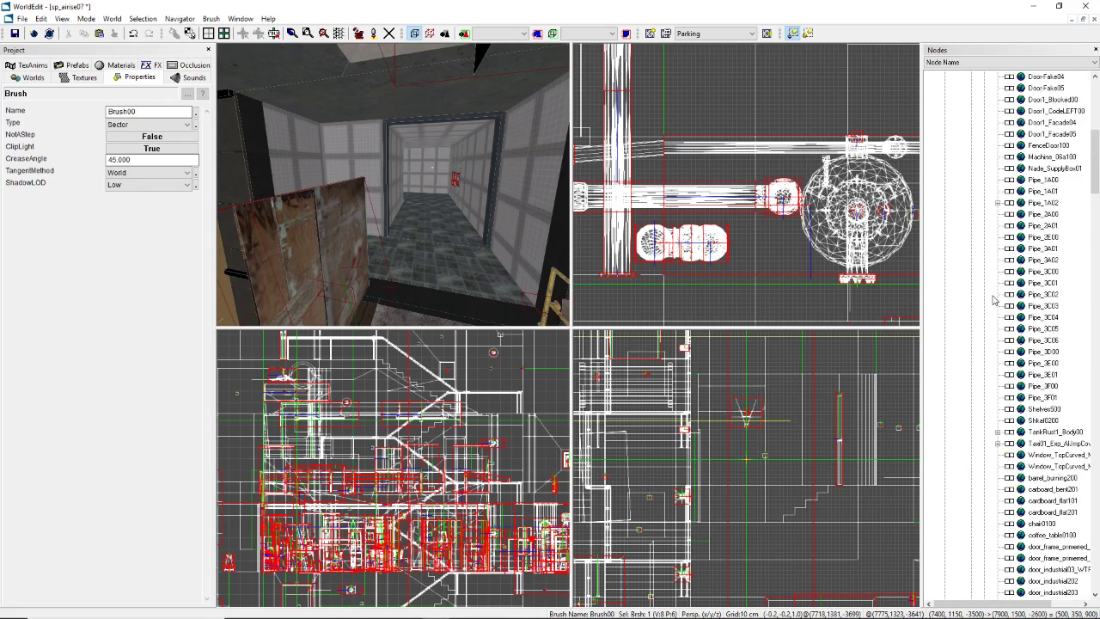
scroll(1003, 317, "up", 6)
left_click(1025, 147)
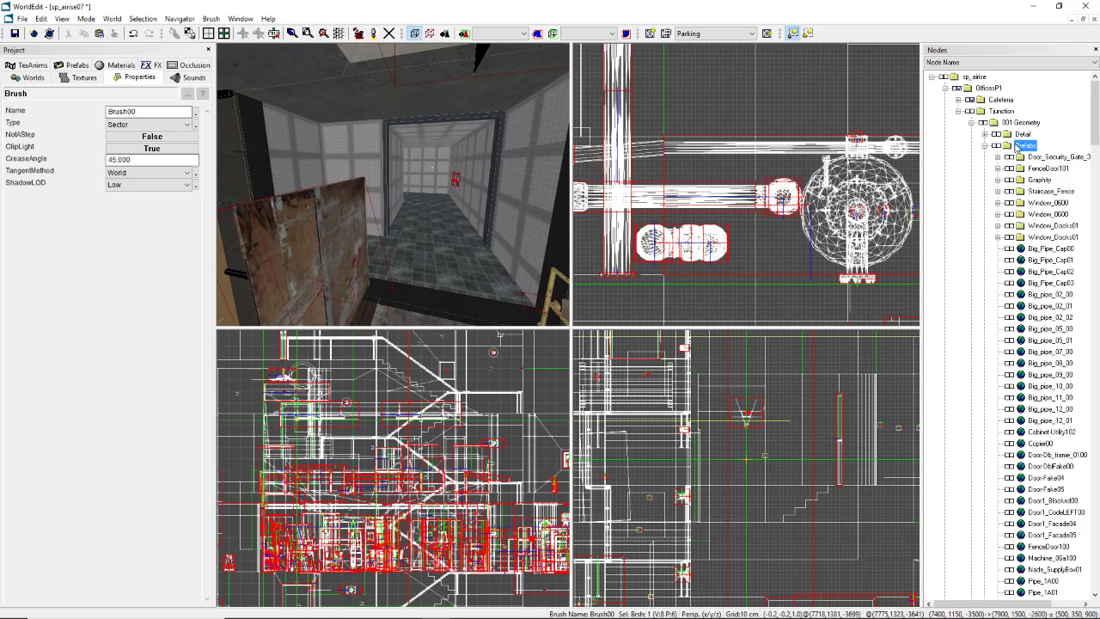
Step: Fly through the staircase to the sloped skylight and select its orange spotlight, LightSpot11, in object mode
right_click_drag(430, 194, 322, 168)
key("v")
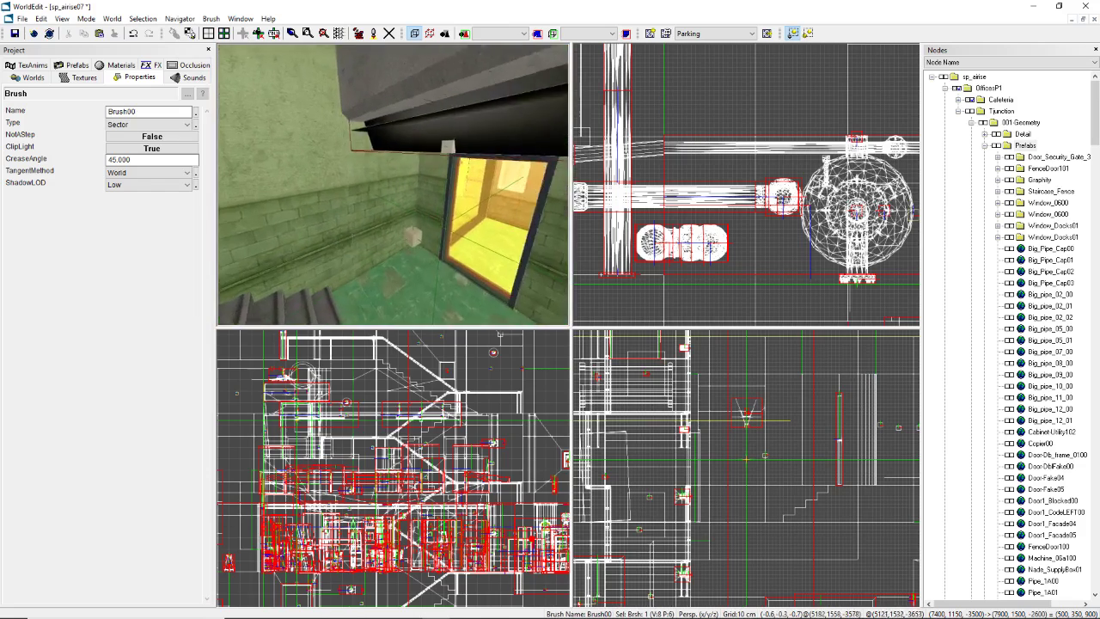
key("v")
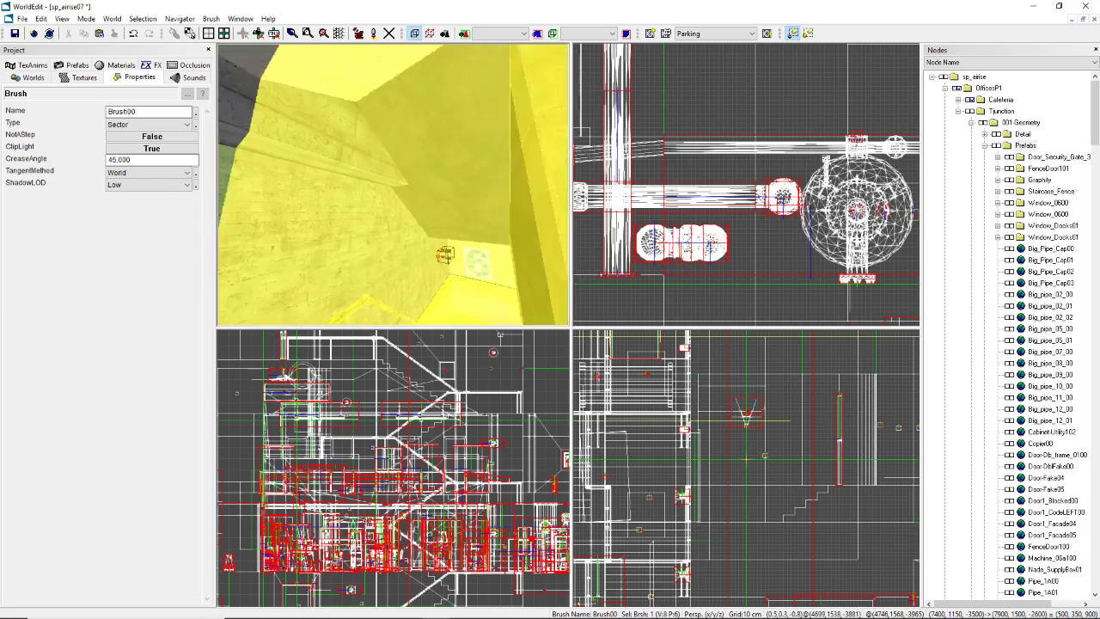
key("v")
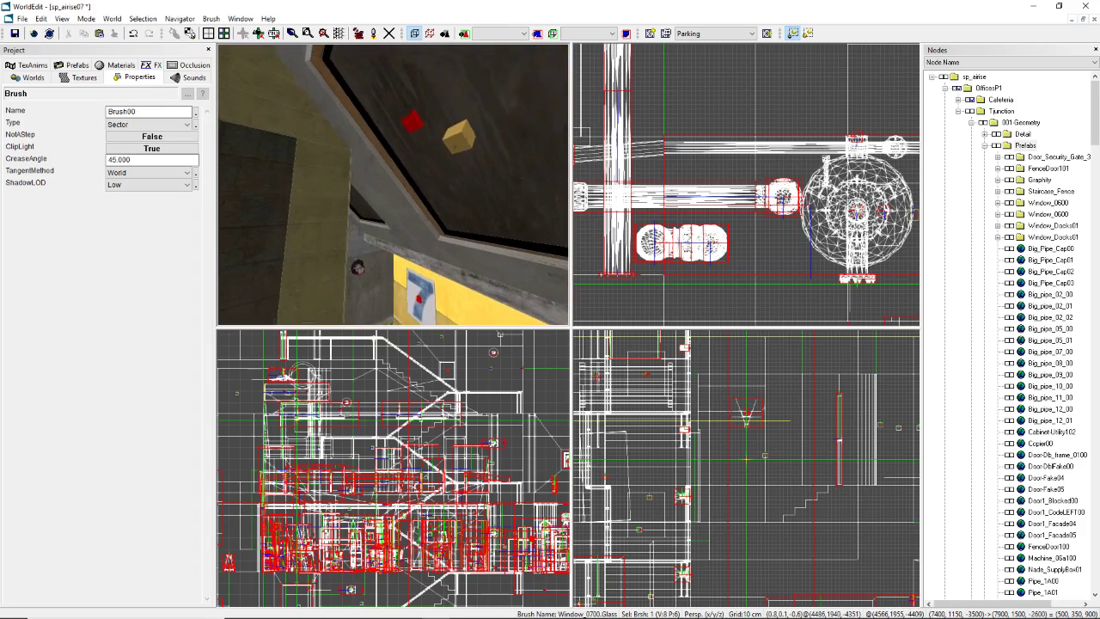
key("o")
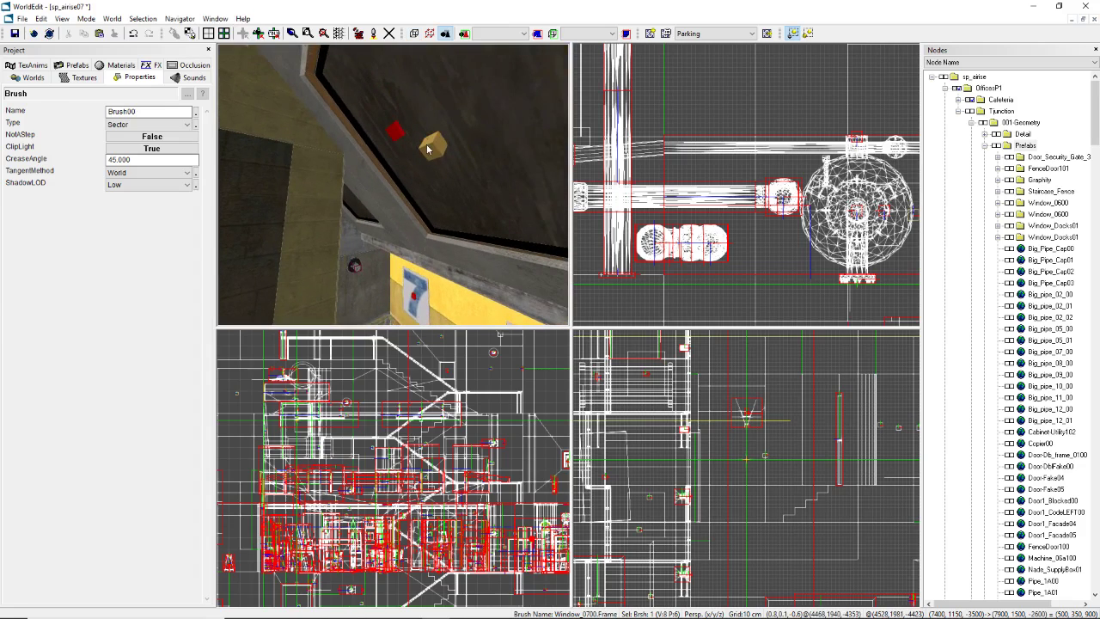
left_click(427, 148)
key("w")
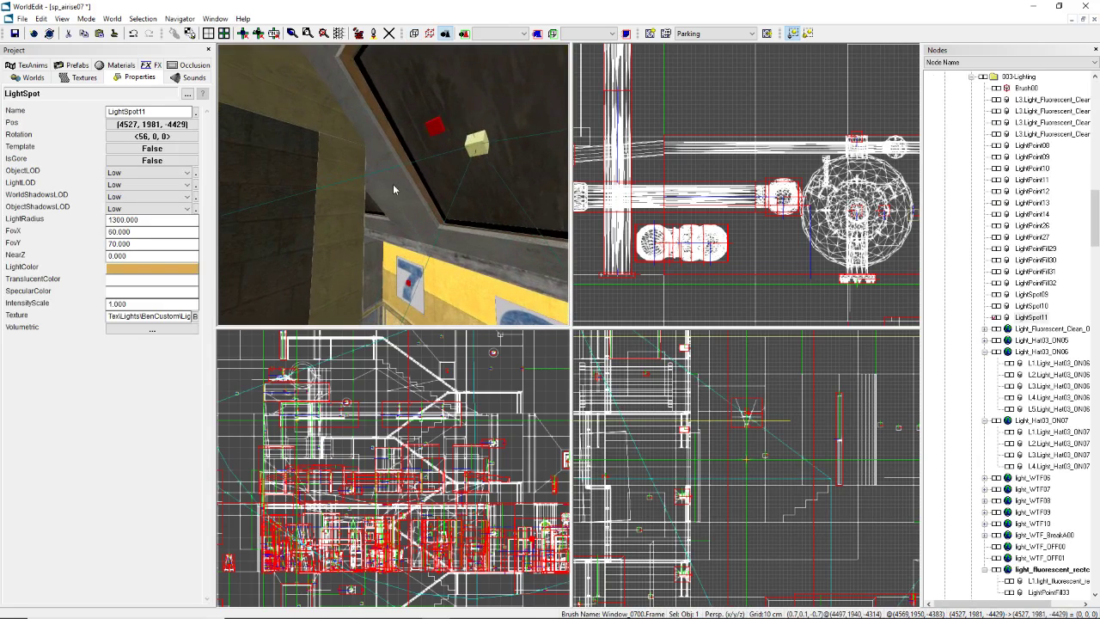
Step: Examine LightSpot11's placement below the skylight in the perspective and front views
key("v")
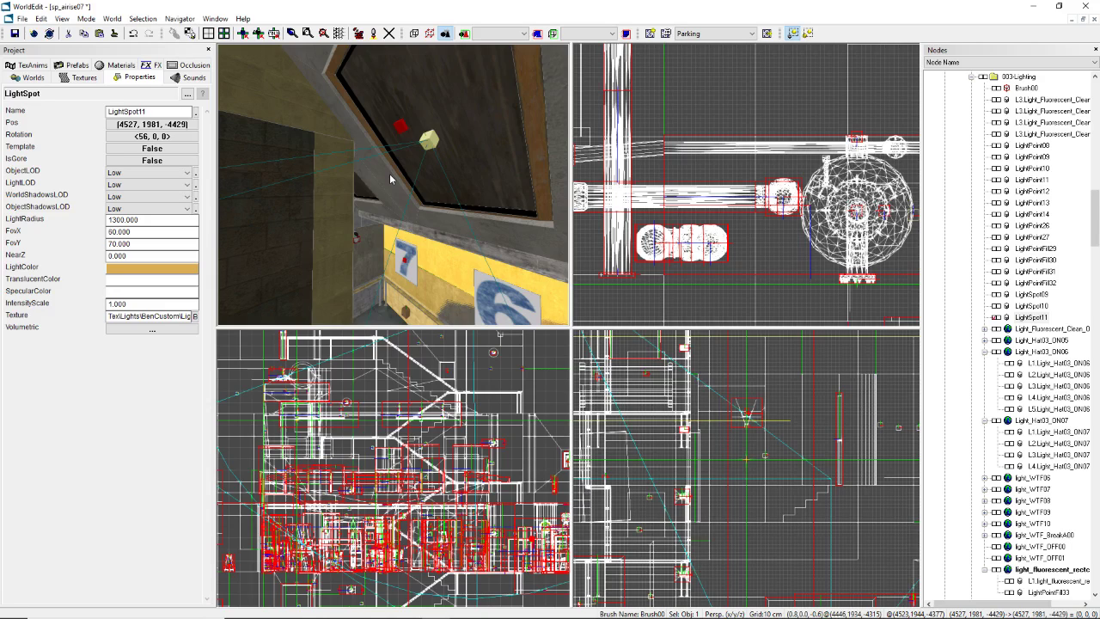
right_click_drag(389, 174, 381, 178)
scroll(746, 185, "down", 2)
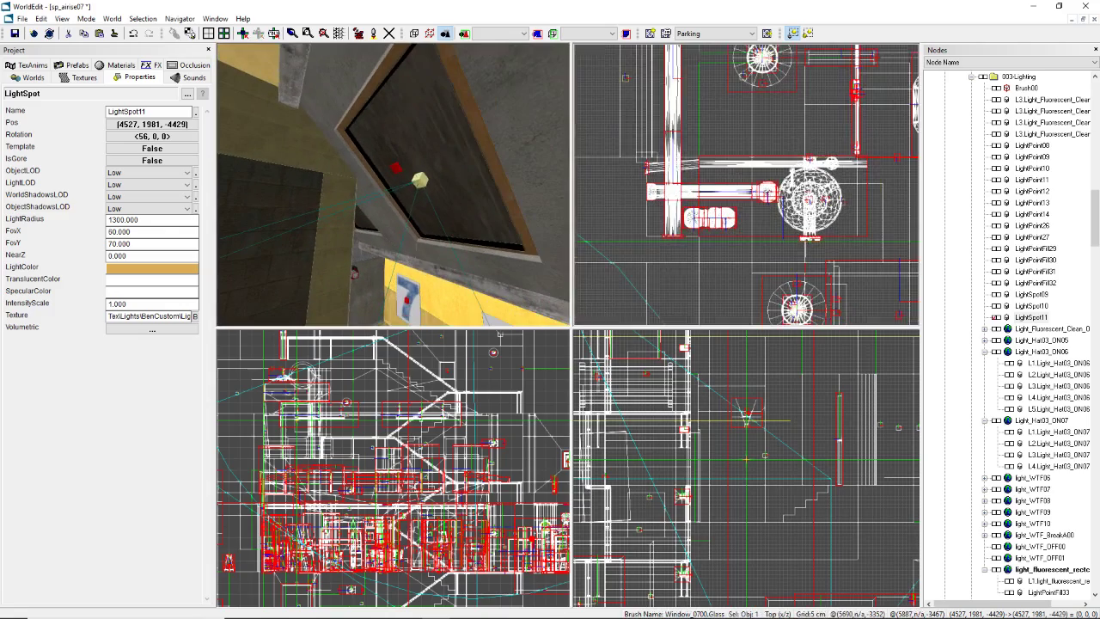
scroll(746, 469, "down", 4)
scroll(746, 470, "up", 5)
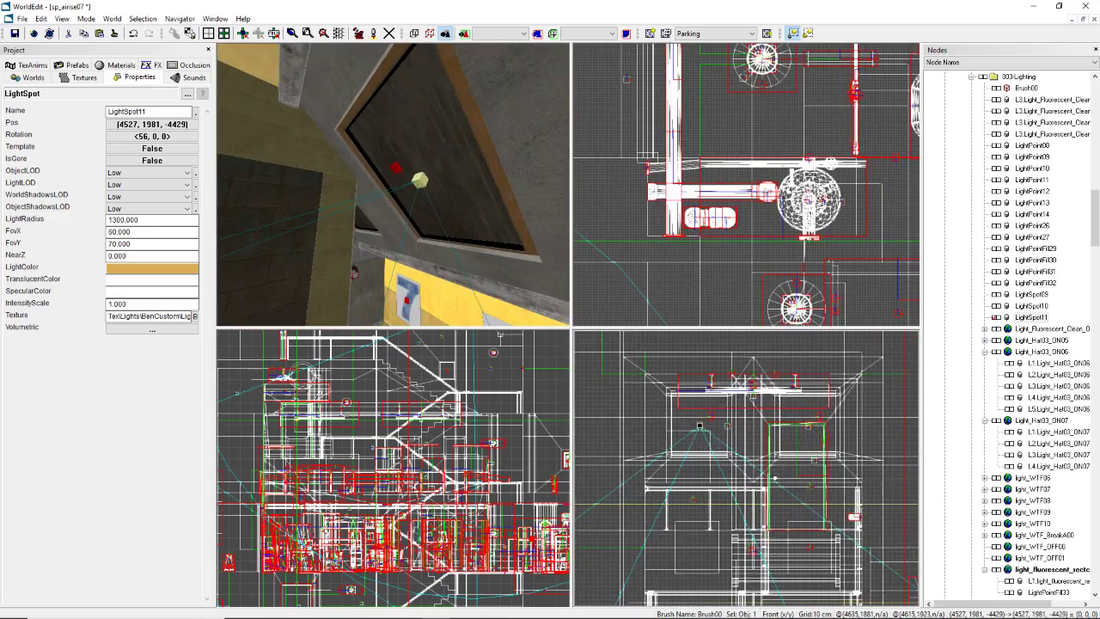
scroll(748, 473, "up", 1)
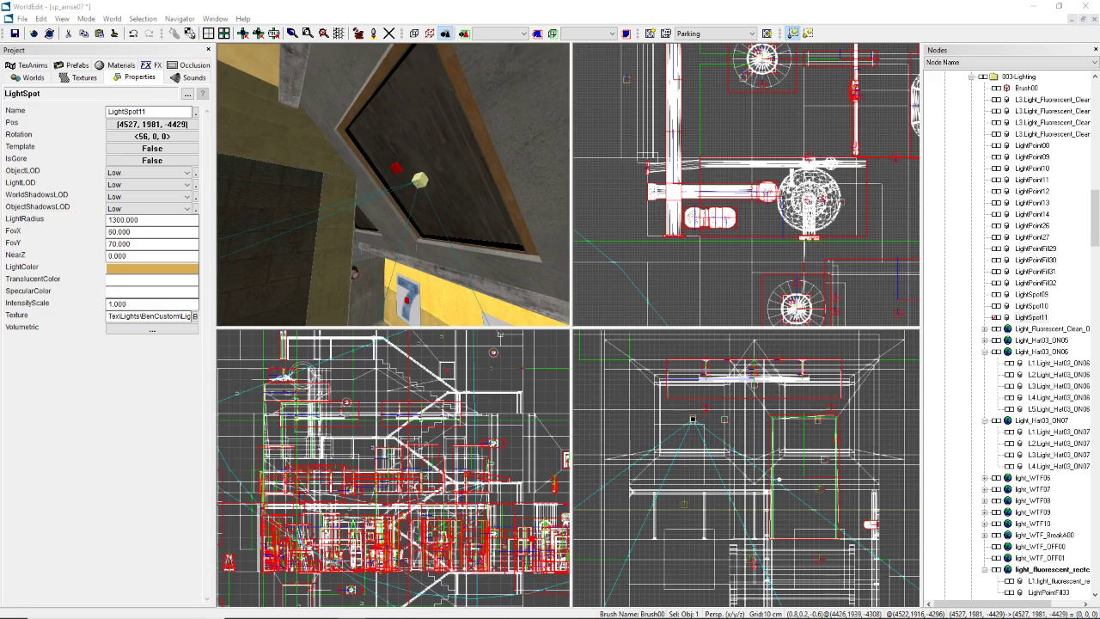
Step: Inspect LightSpot11's cone and its position against the sloped window frame in the left view
left_click(344, 314)
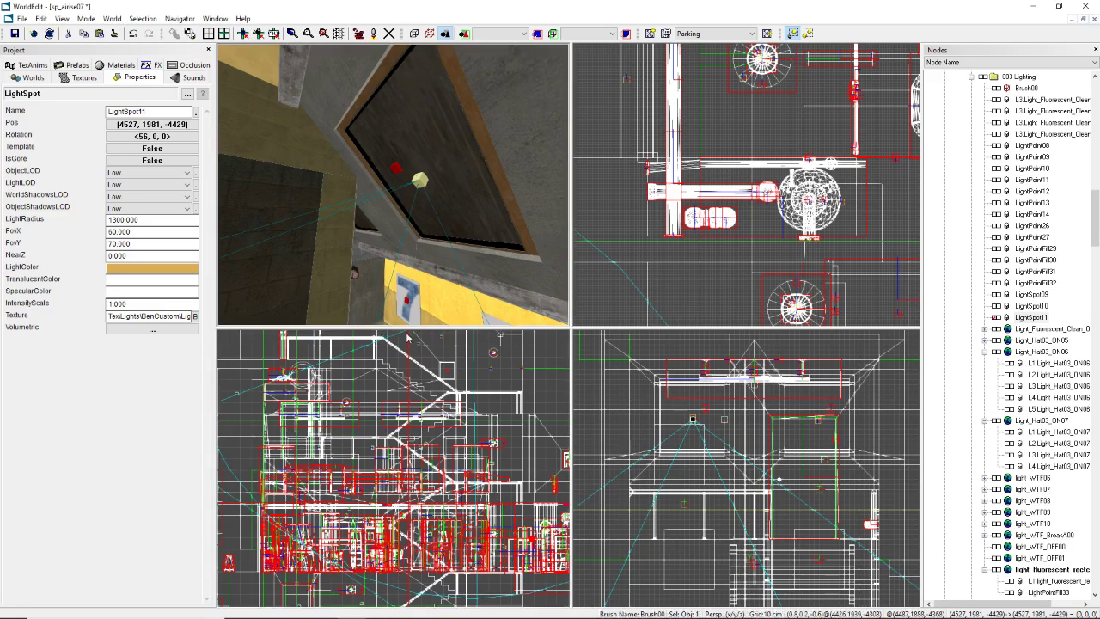
right_click_drag(438, 50, 447, 74)
mouse_move(415, 155)
right_mouse_down()
mouse_move(443, 112)
mouse_move(357, 156)
mouse_move(410, 166)
right_mouse_up()
right_click_drag(358, 220, 347, 228)
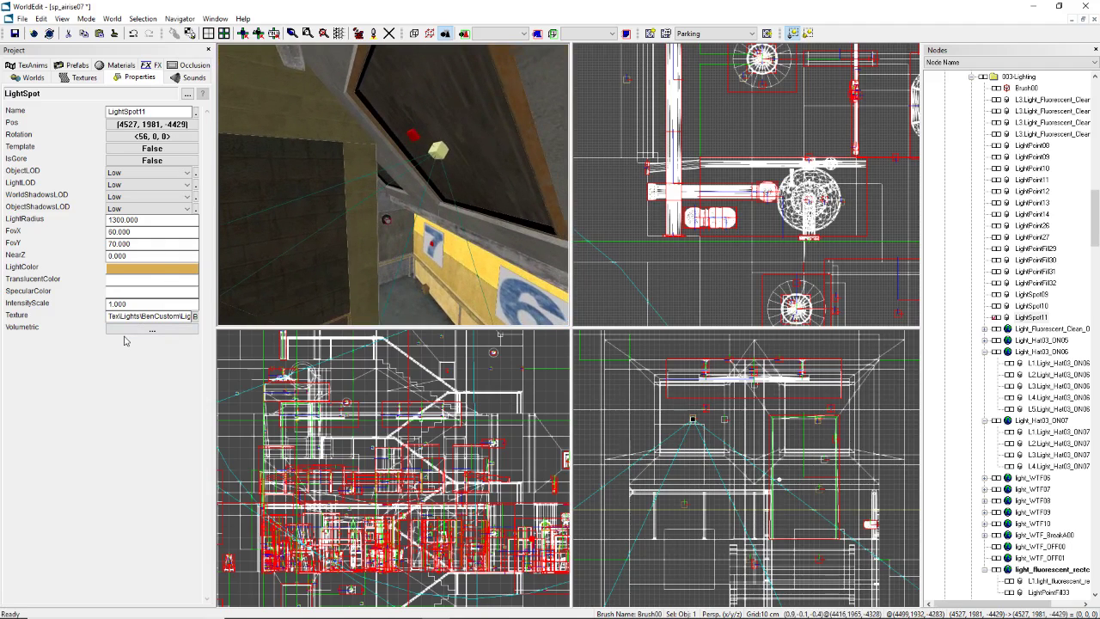
scroll(420, 410, "down", 3)
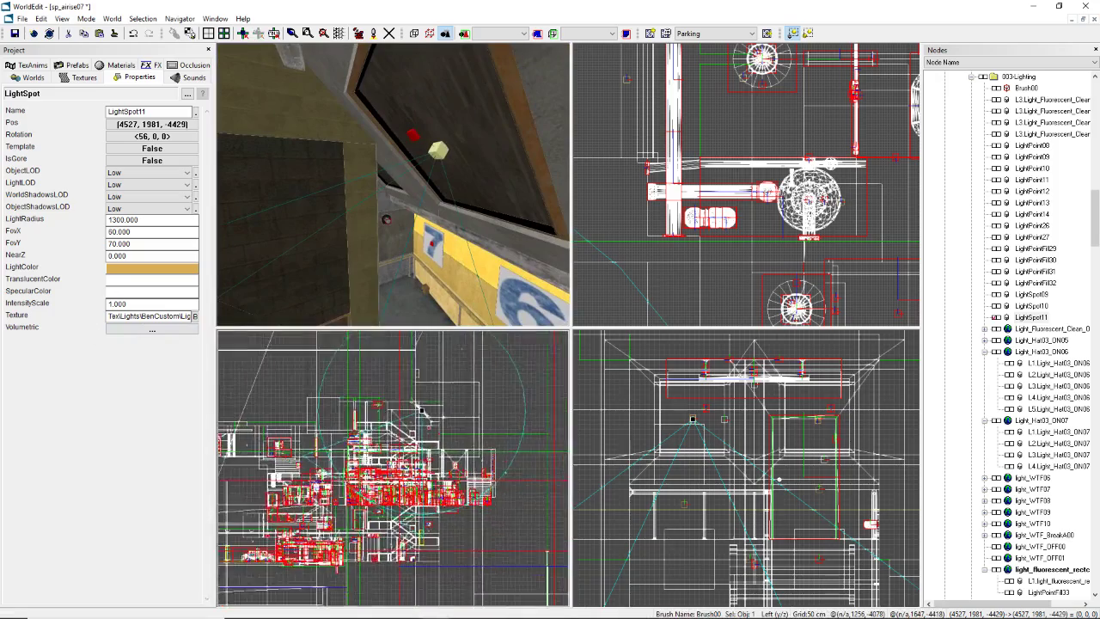
scroll(421, 407, "up", 8)
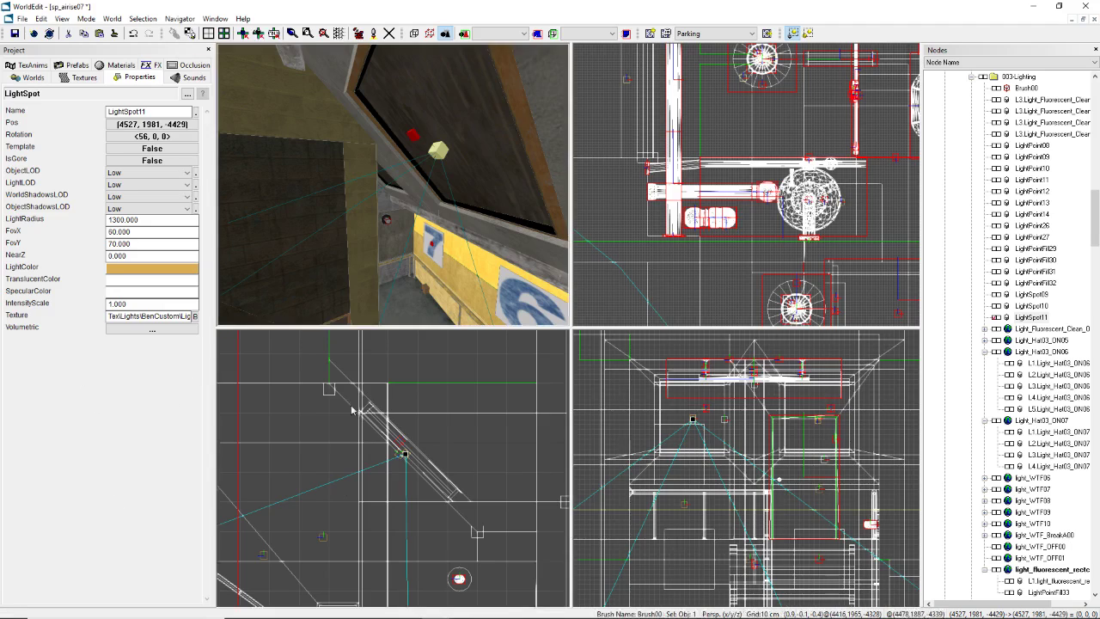
scroll(400, 464, "down", 3)
scroll(379, 464, "up", 2)
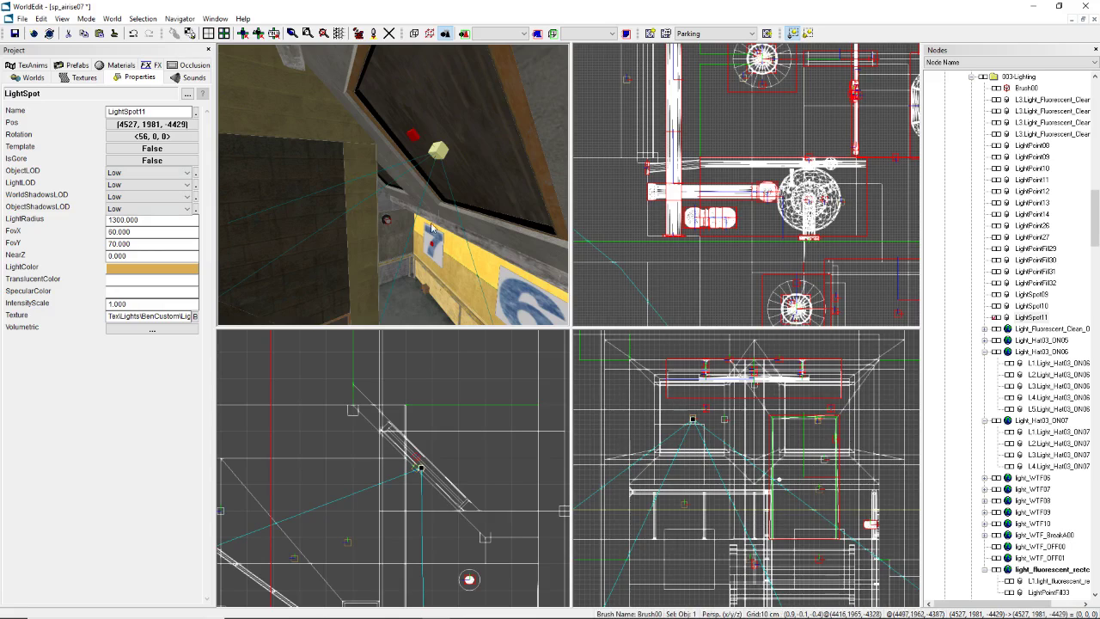
left_click_drag(416, 217, 409, 244)
mouse_move(404, 172)
right_mouse_down()
mouse_move(384, 163)
mouse_move(391, 181)
right_mouse_up()
left_click(385, 405)
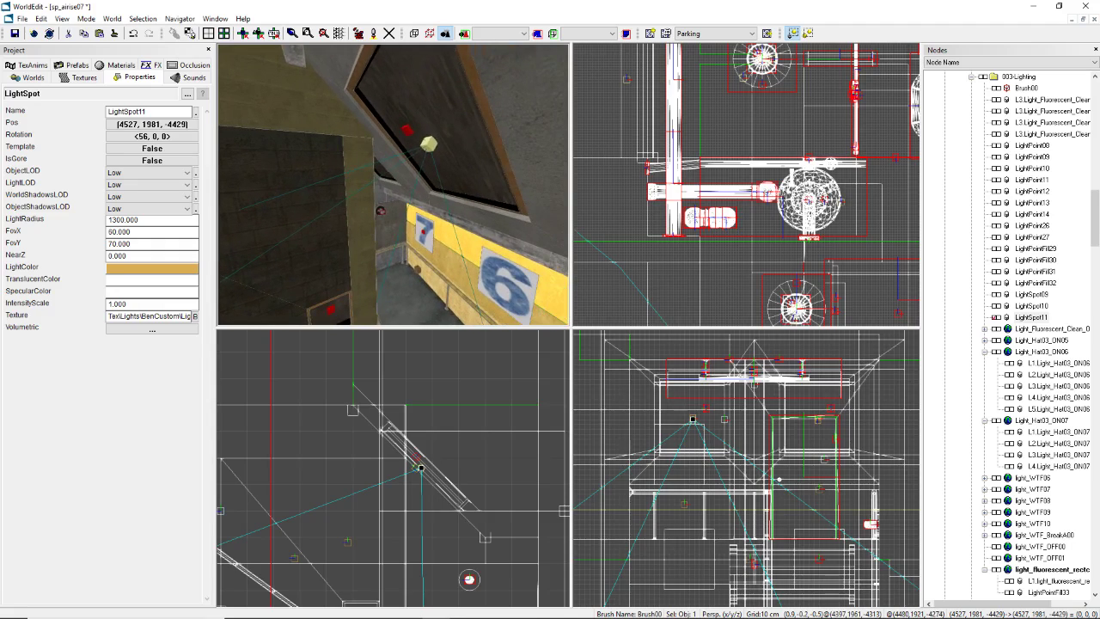
key("alt+Tab")
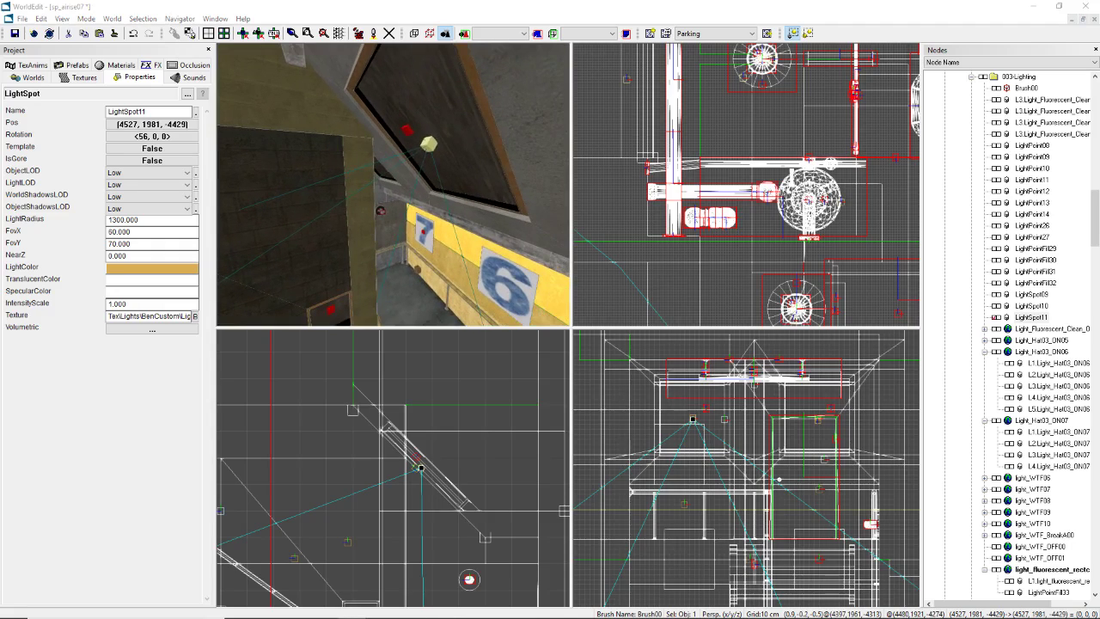
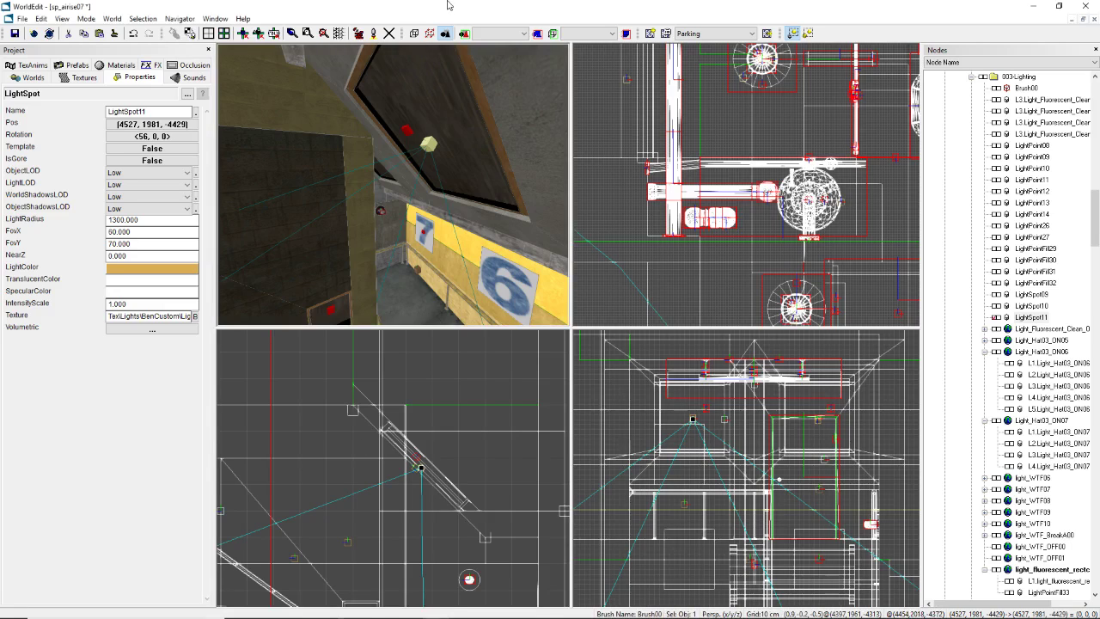
Step: Set LightSpot11's NearZ to 50 and check the changed light cone below the skylight
left_click_drag(393, 202, 361, 193)
mouse_move(393, 189)
right_mouse_down()
mouse_move(429, 191)
mouse_move(394, 189)
right_mouse_up()
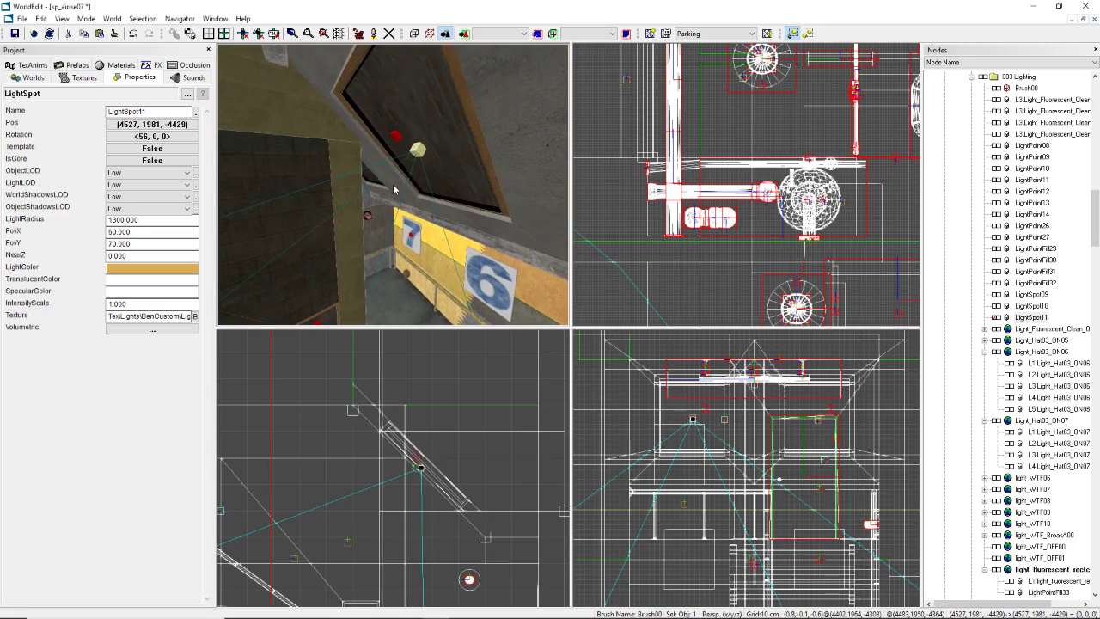
right_click_drag(389, 266, 377, 263)
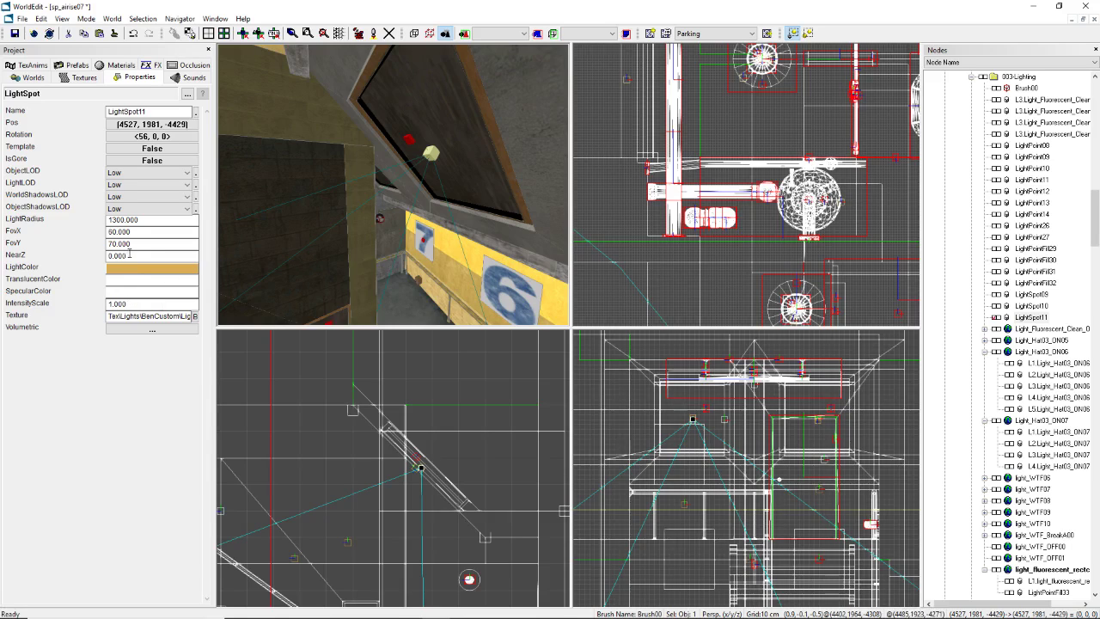
double_click(140, 253)
left_click(148, 253)
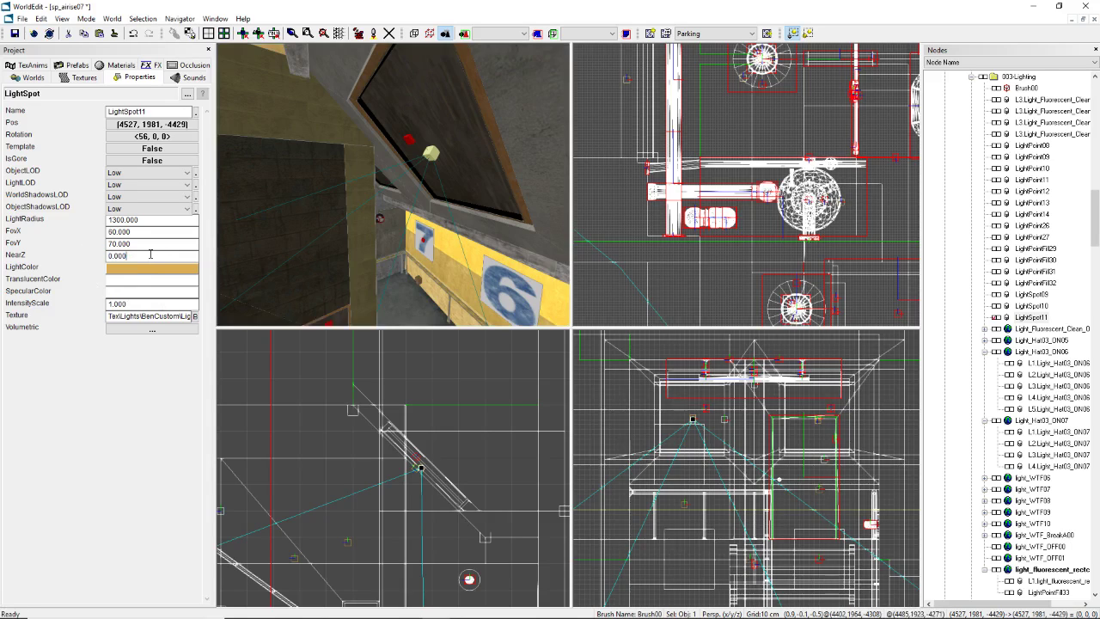
double_click(133, 255)
key("BackSpace")
type("50")
key("BackSpace")
key("BackSpace")
type("50")
right_click_drag(452, 215, 420, 191)
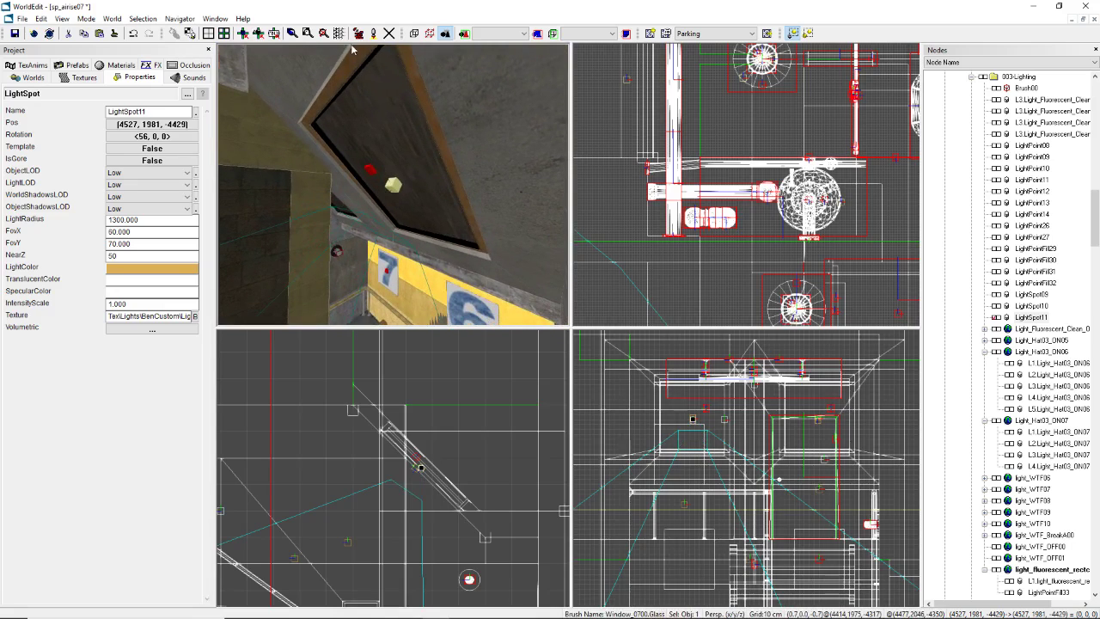
Step: Set LightSpot11's NearZ to 0
left_click(126, 254)
key("ctrl+a")
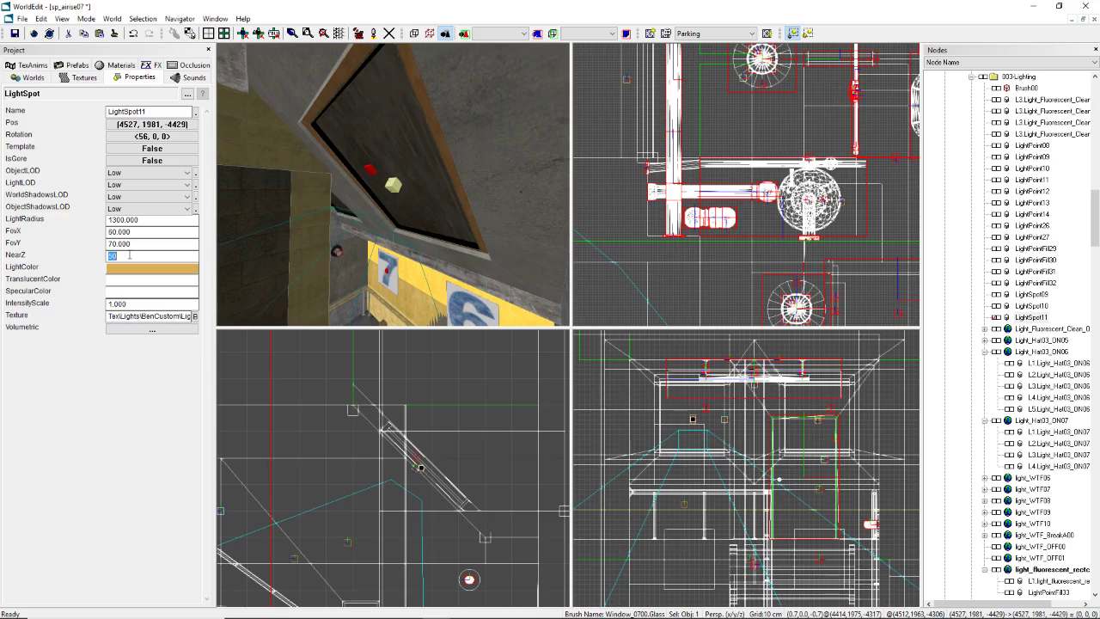
key("BackSpace")
type("0")
right_click_drag(376, 134, 361, 130)
Step: Save the changes to sp_airise07, dismiss the World Packer dialog and launch the level in F.E.A.R
left_click(357, 36)
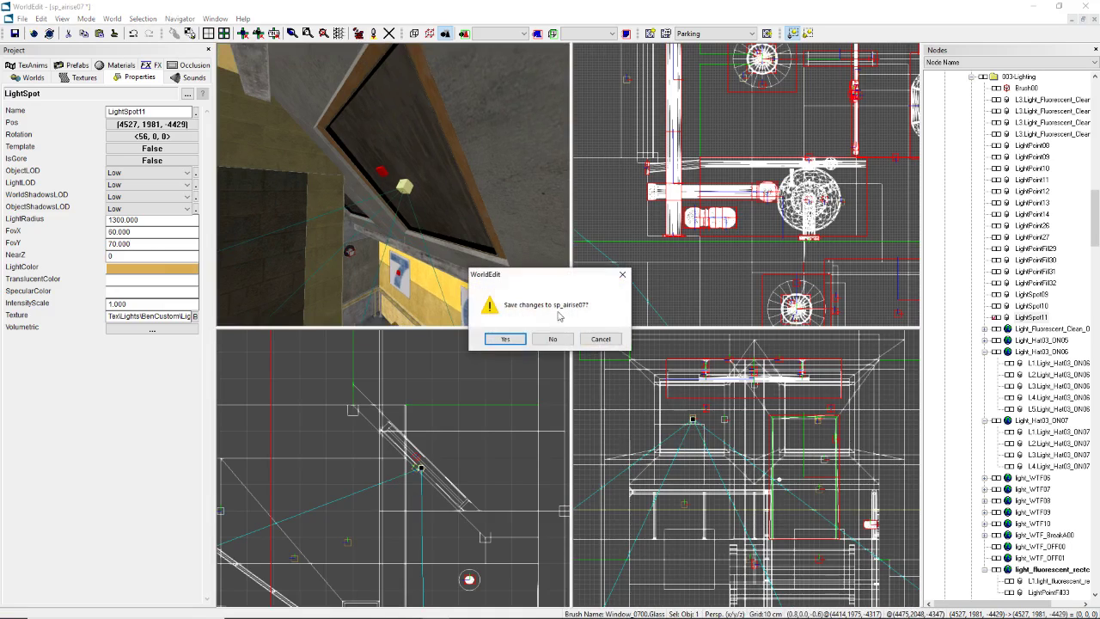
left_click(506, 338)
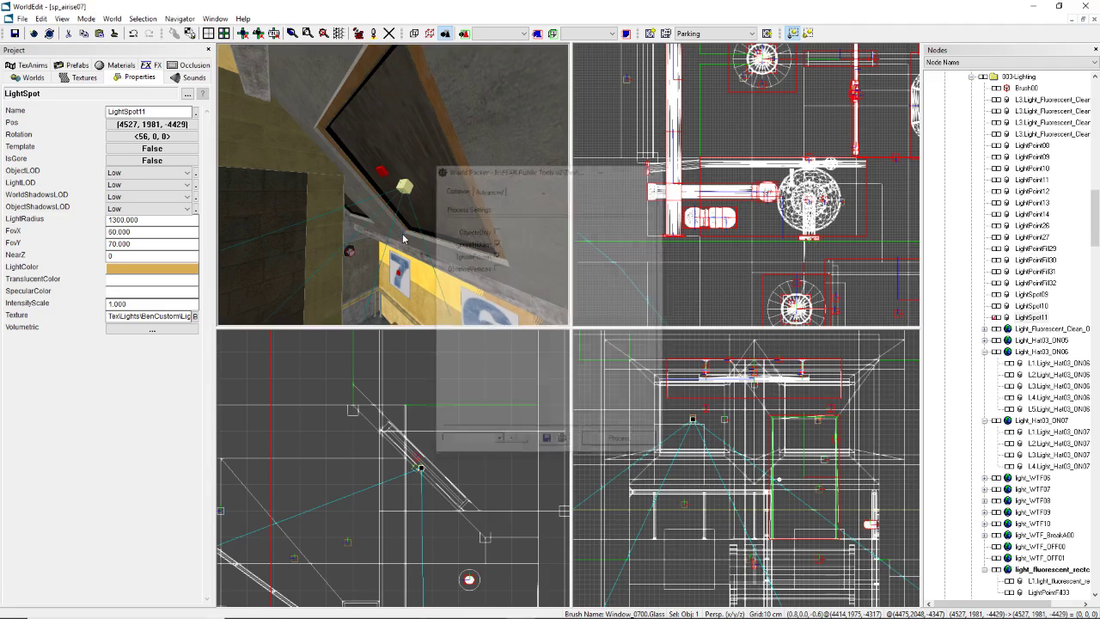
left_click(665, 172)
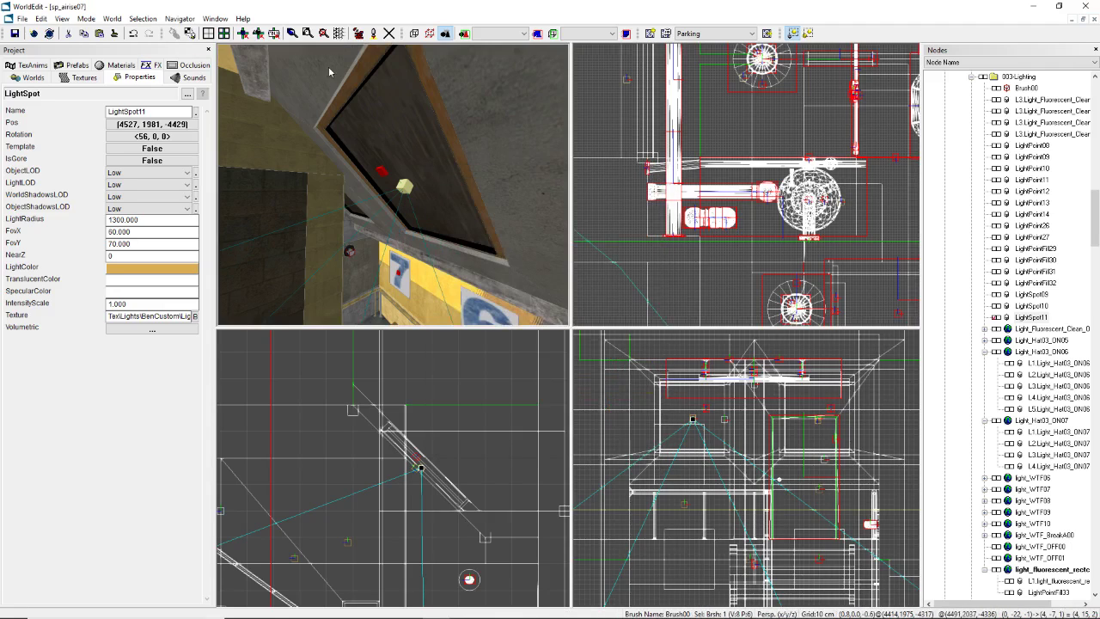
left_click(373, 35)
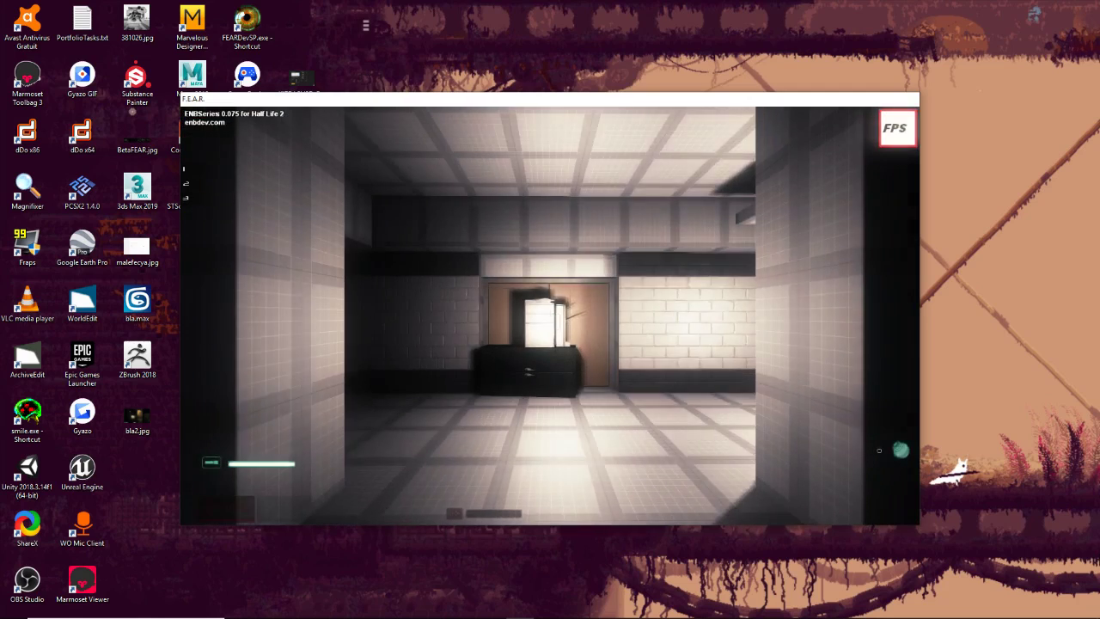
Step: Fly in spectator clip mode through the staircase to the sloped skylight
key("w")
key("f")
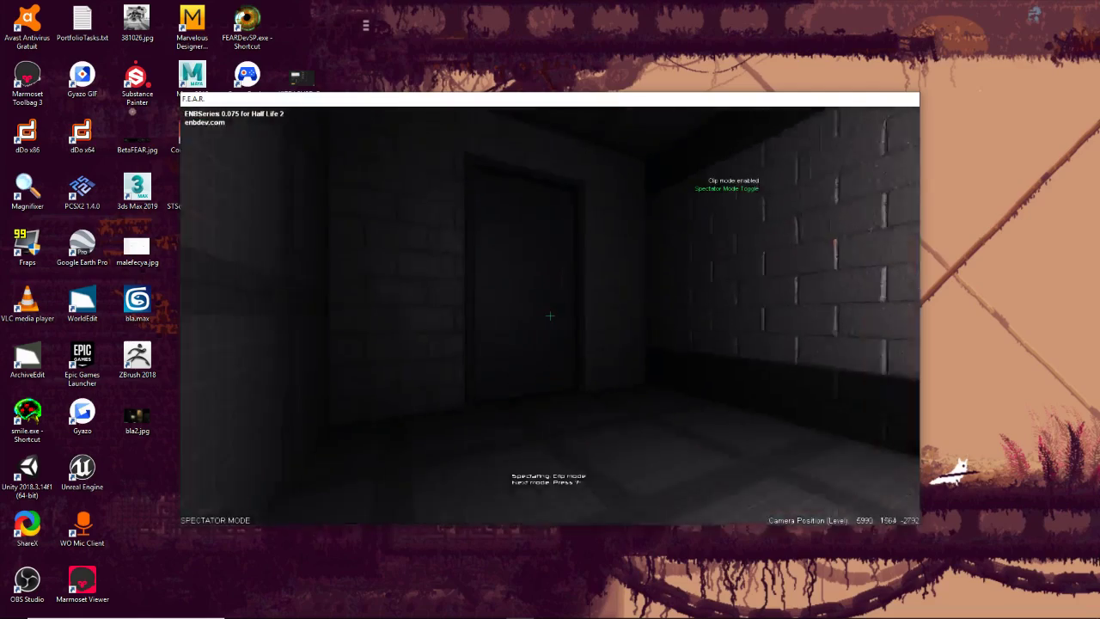
key("w")
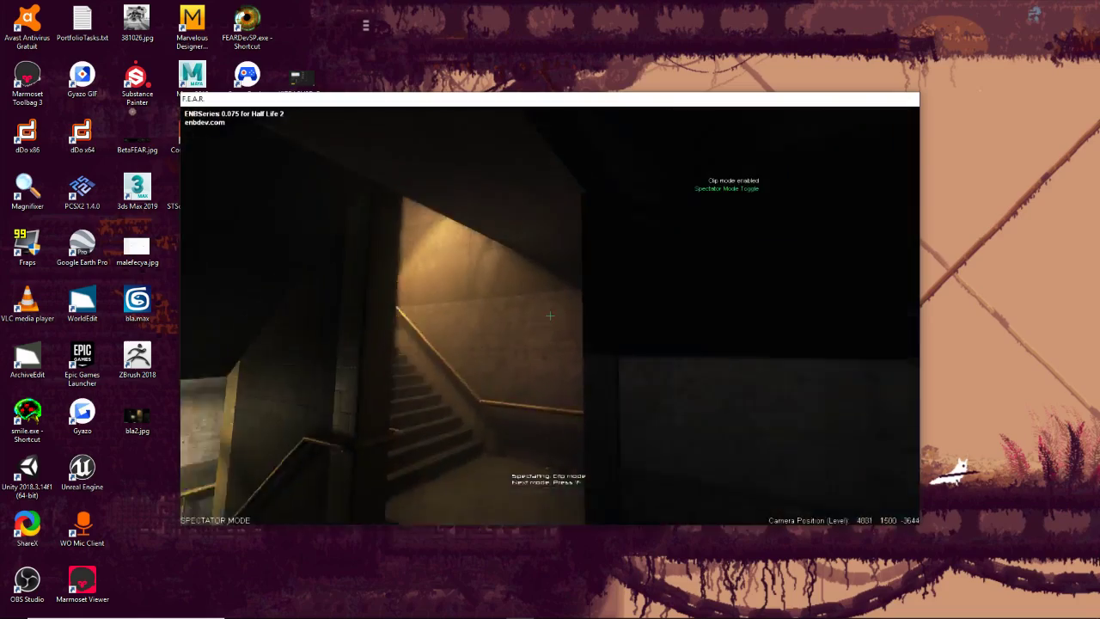
key("w")
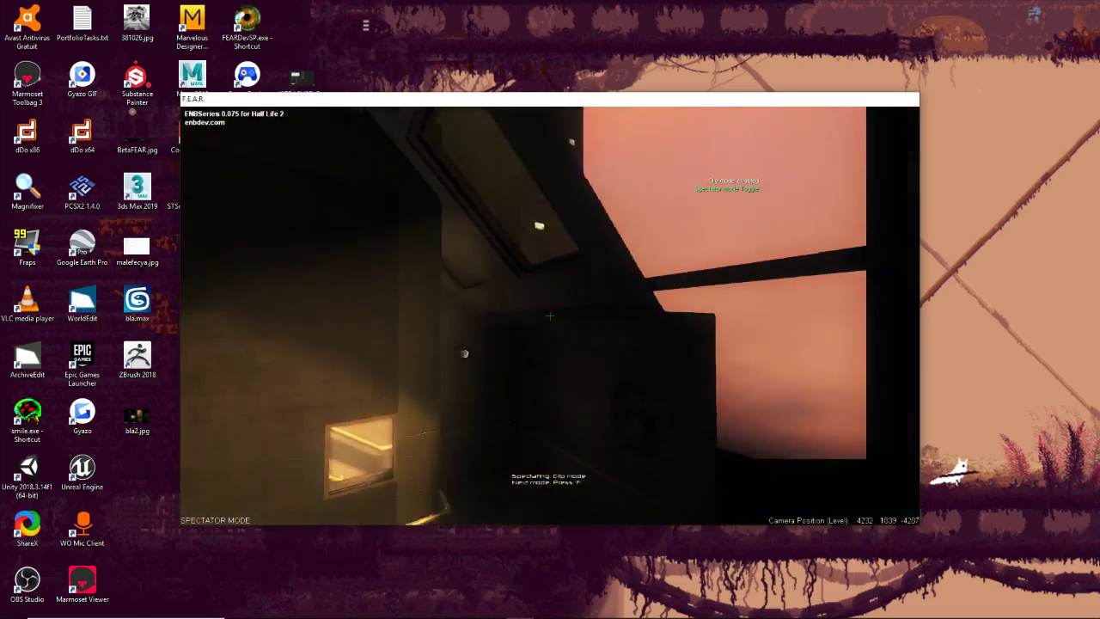
key("w")
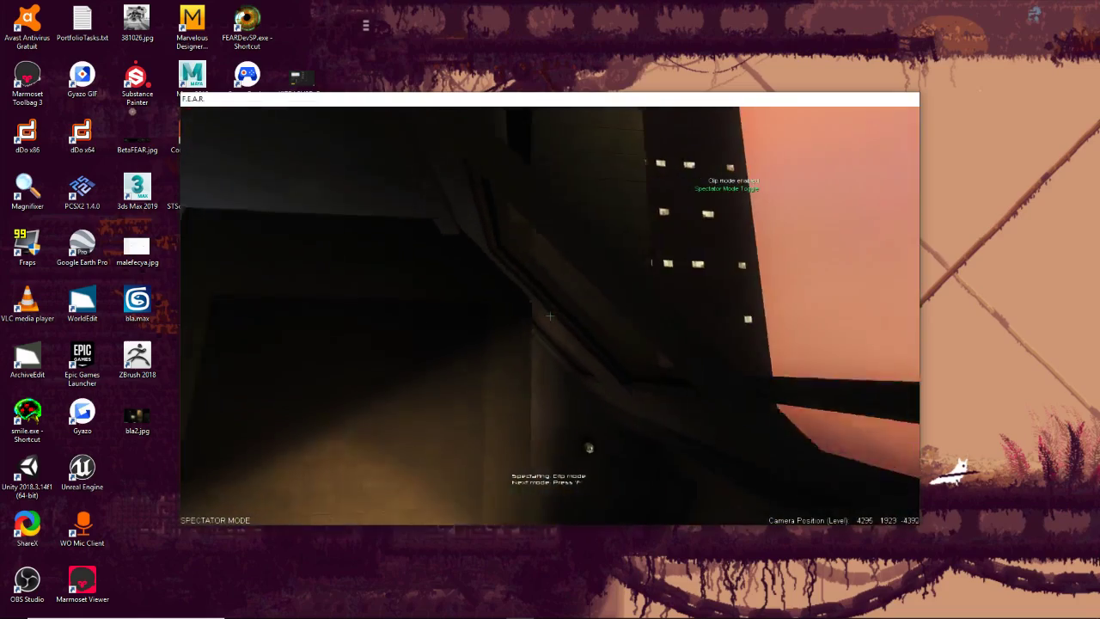
Step: Examine how the orange spotlight beam falls through the skylight onto the stairwell wall from several distances and angles
key("s")
key("w")
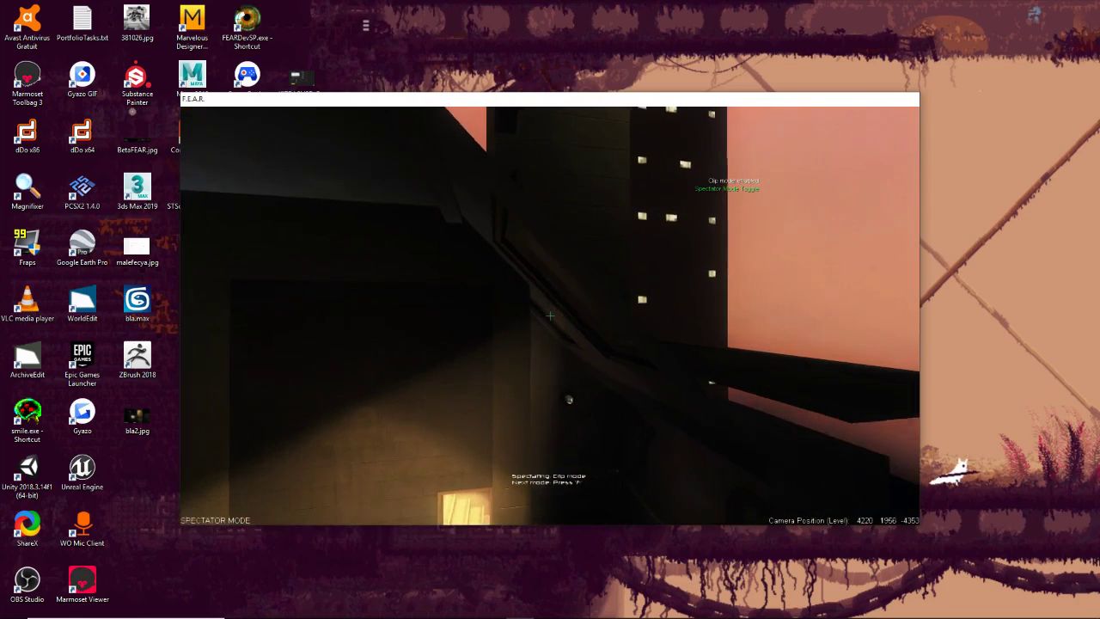
key("w")
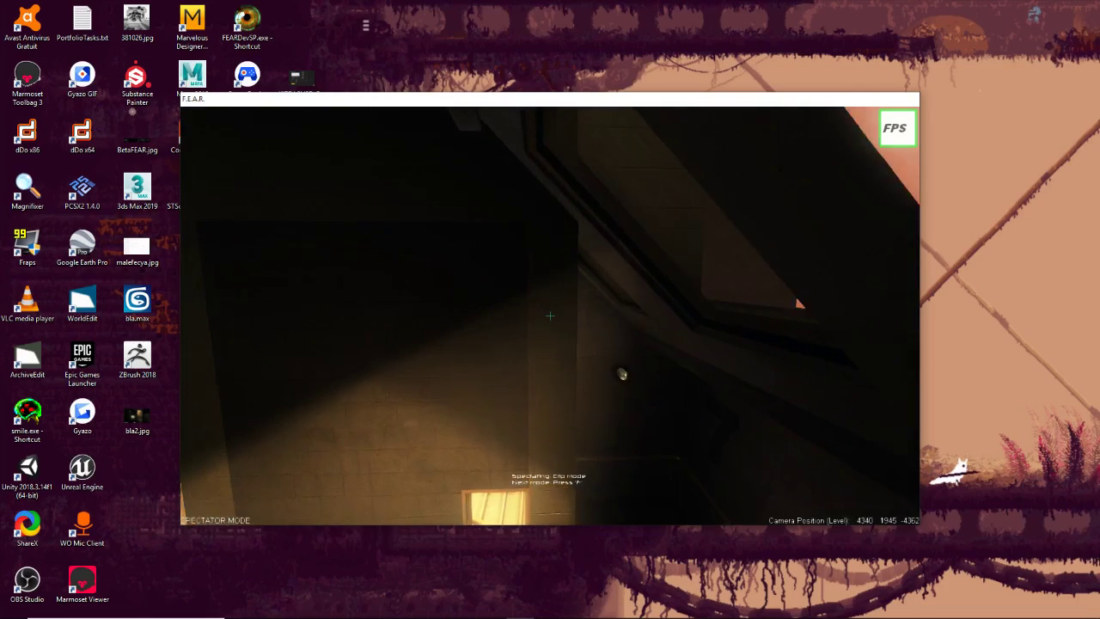
key("w")
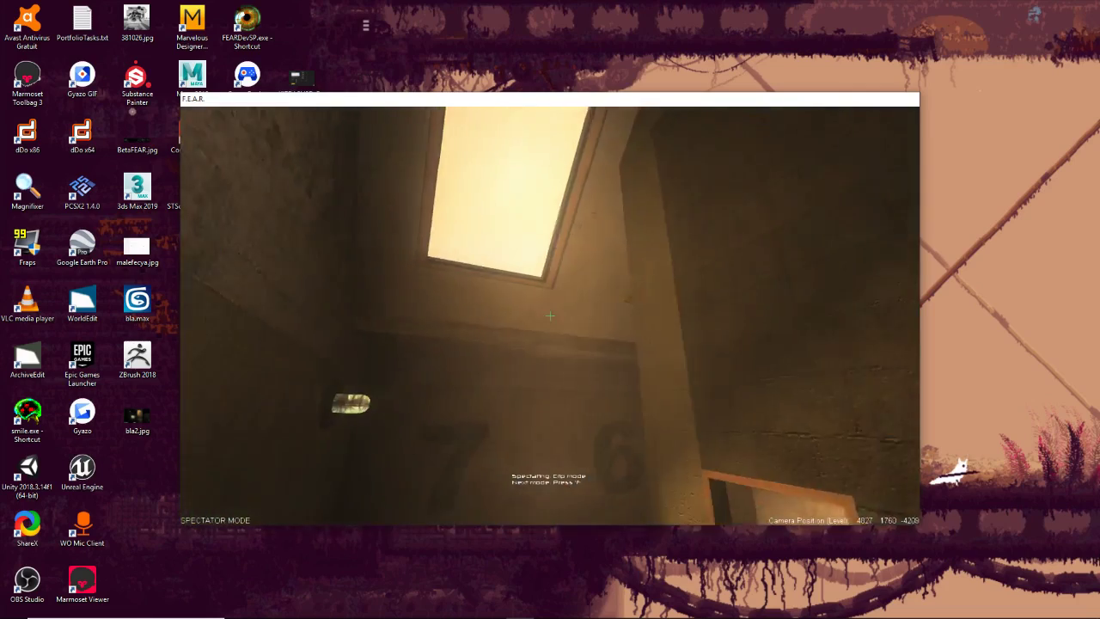
key("s")
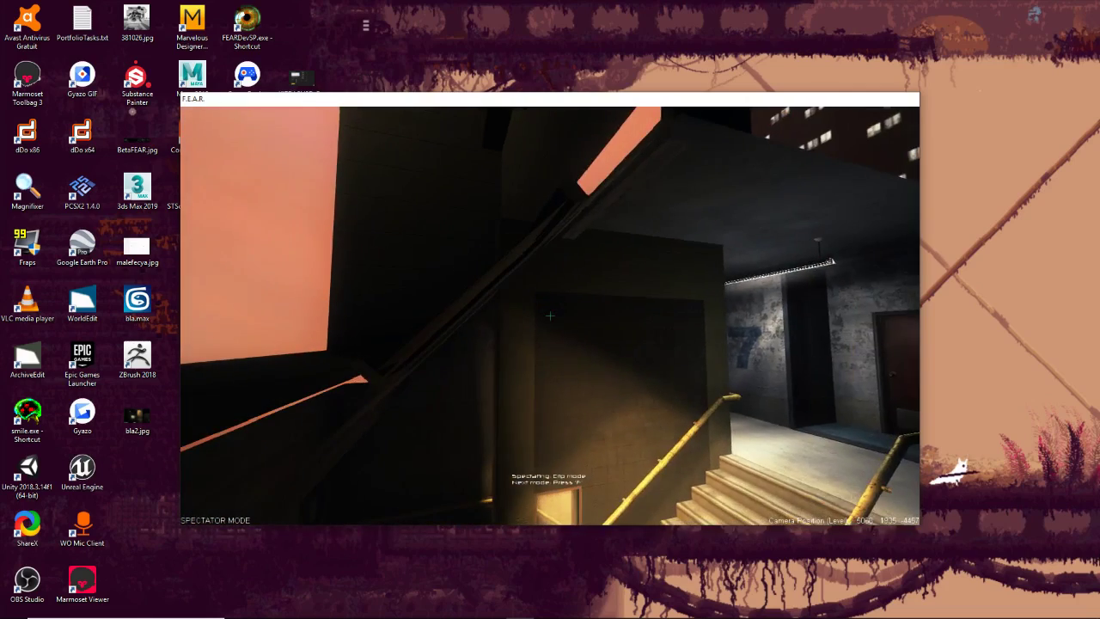
key("w")
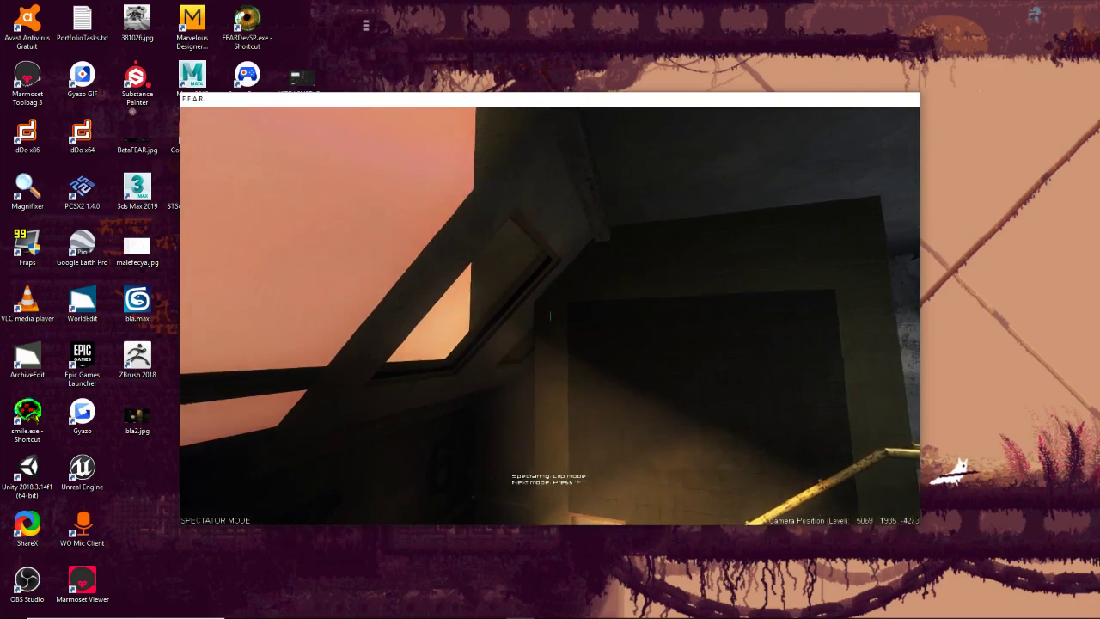
key("s")
key("w")
key("s")
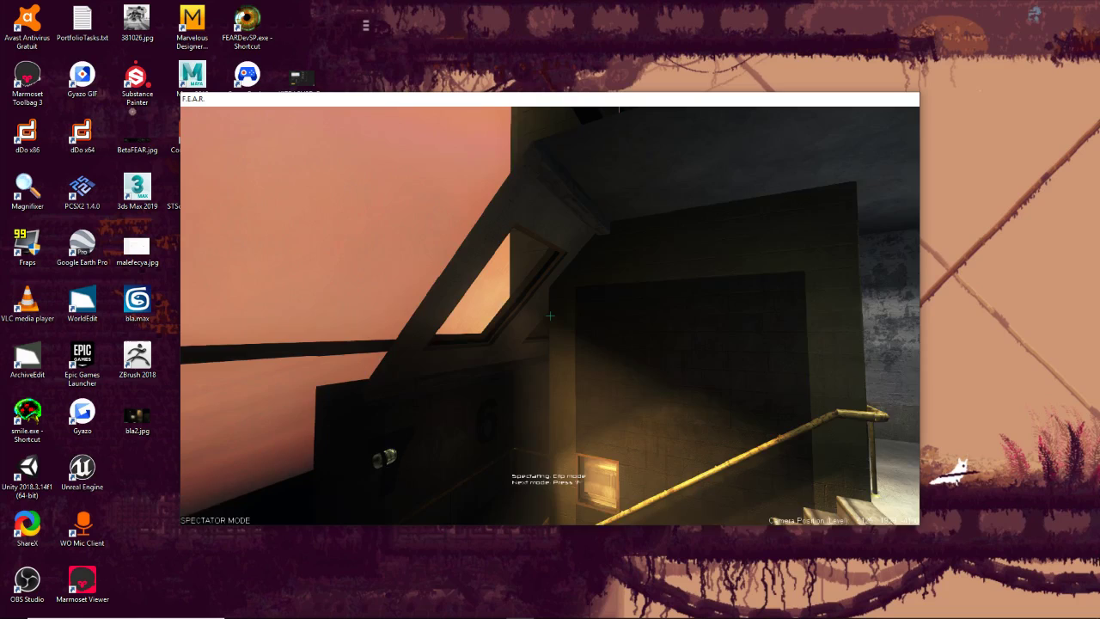
key("w")
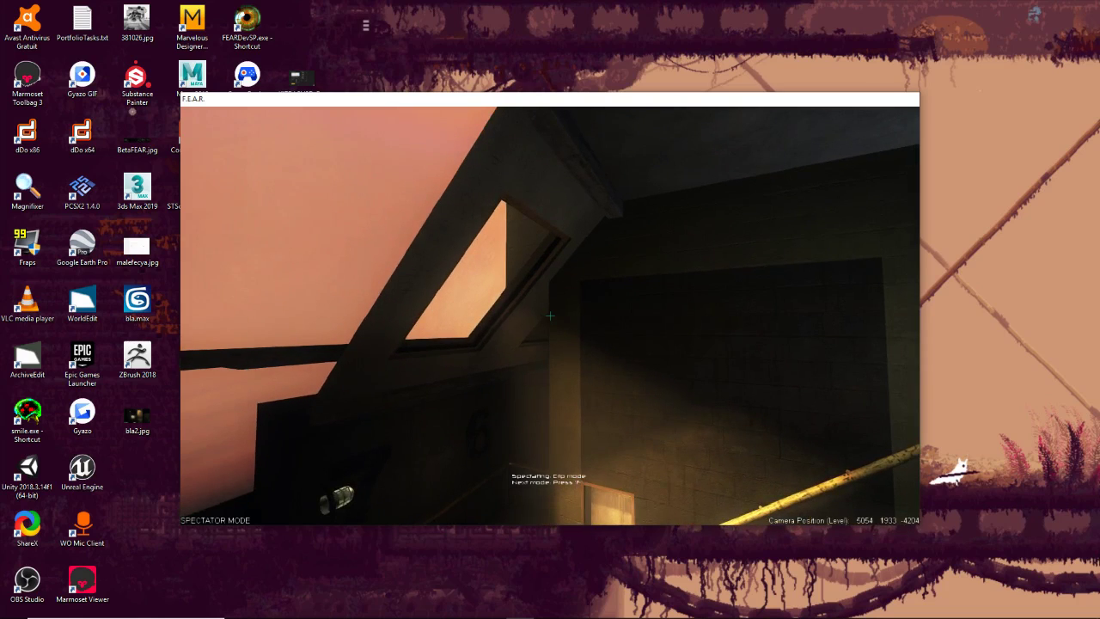
Step: Pause the game, switch to Photoshop and paste the captured screenshot into a new document
key("Escape")
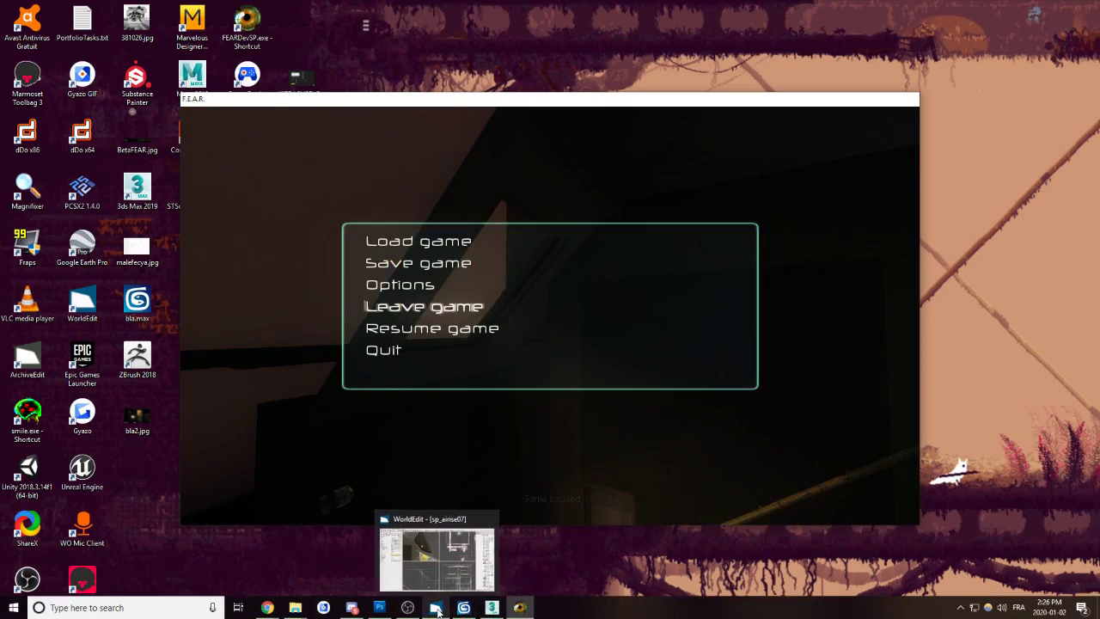
left_click(379, 608)
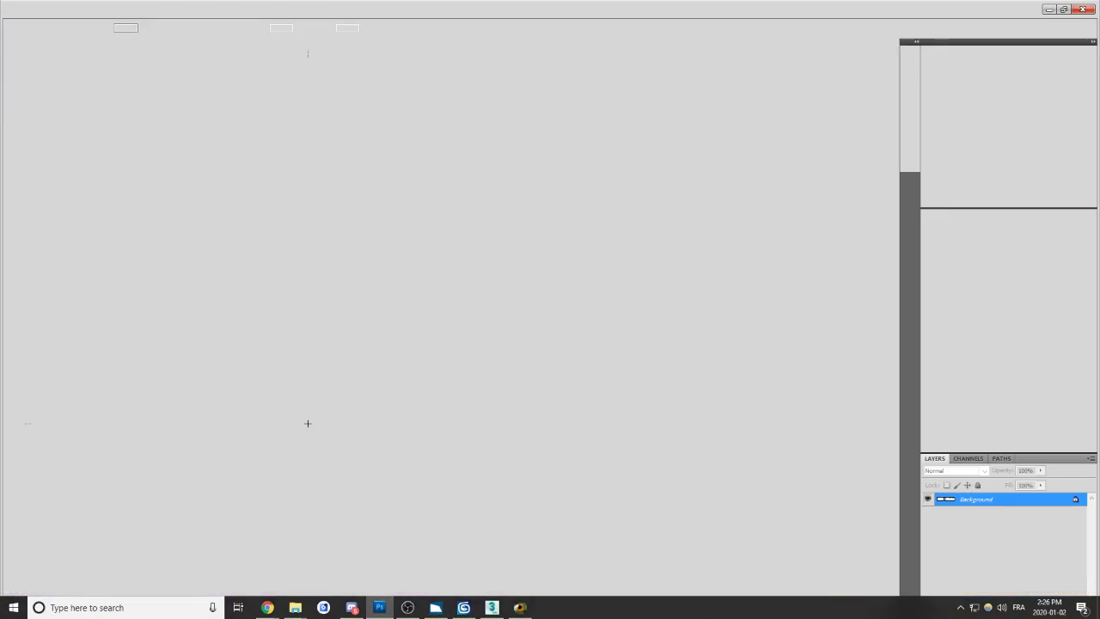
left_click(34, 10)
left_click(43, 18)
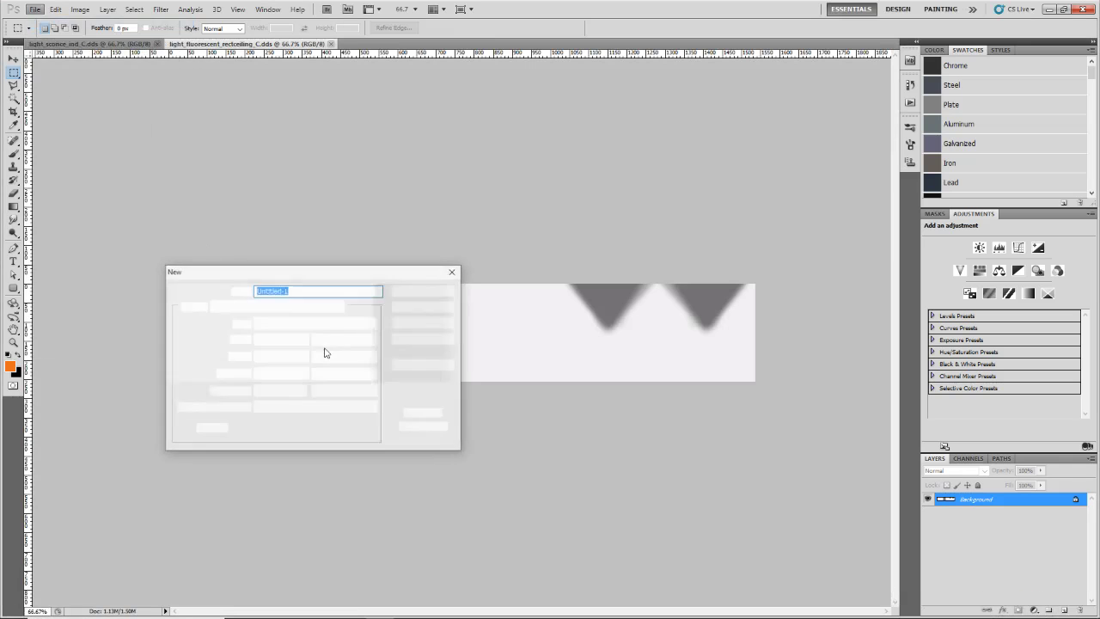
left_click(413, 291)
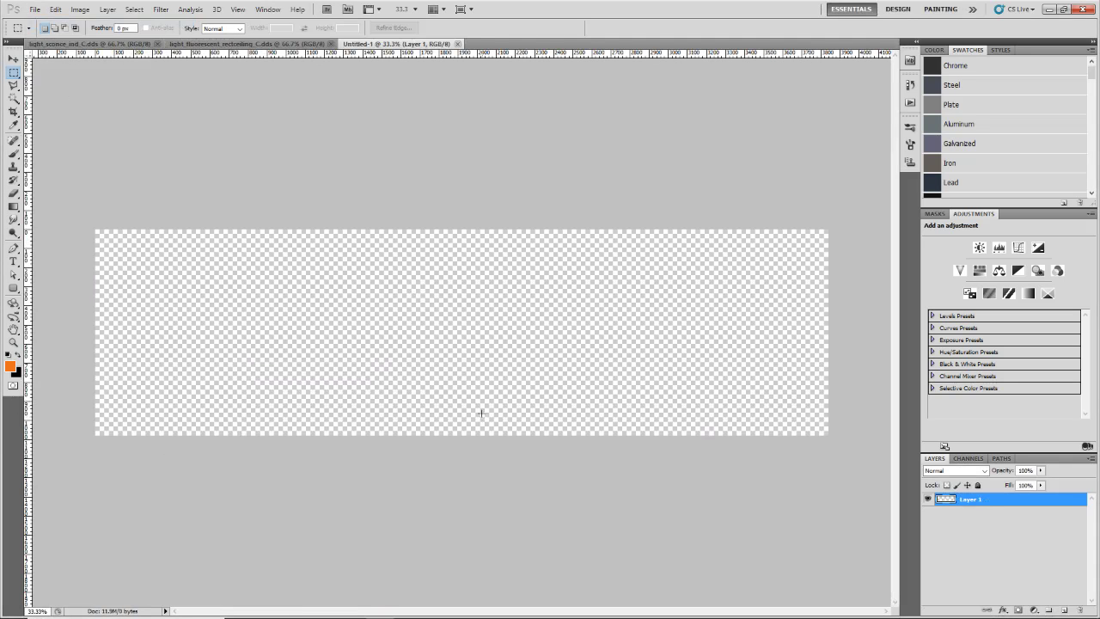
key("ctrl+v")
Step: Select the skylight and stairwell part of the game view in the screenshot and crop the image to it
scroll(658, 349, "up", 7, "alt")
left_click_drag(597, 355, 450, 373)
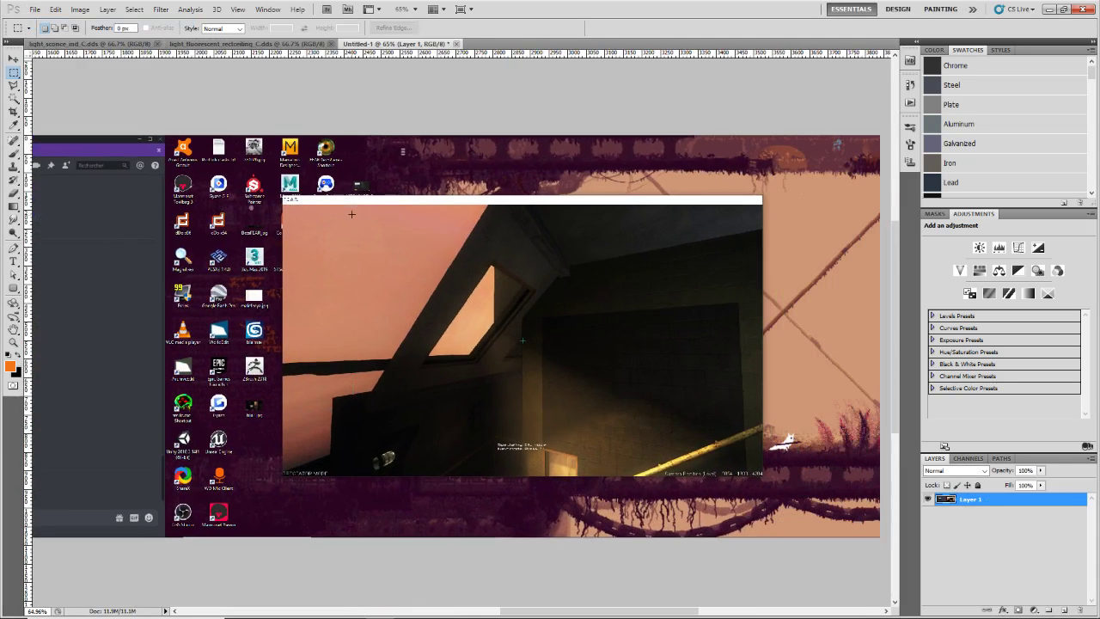
left_click_drag(350, 210, 433, 298)
left_click_drag(656, 420, 712, 477)
left_click(294, 258)
left_click_drag(330, 208, 685, 474)
left_click(80, 10)
left_click(90, 126)
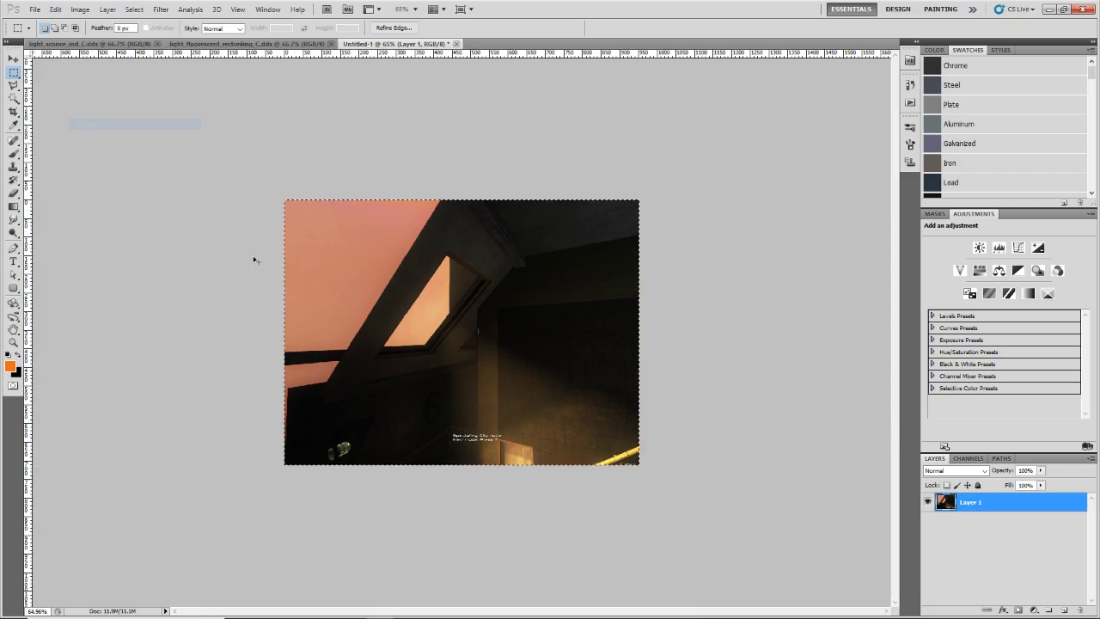
Step: Begin saving the cropped screenshot under a new name on the Desktop, choosing JPEG as the format
key("ctrl+shift+s")
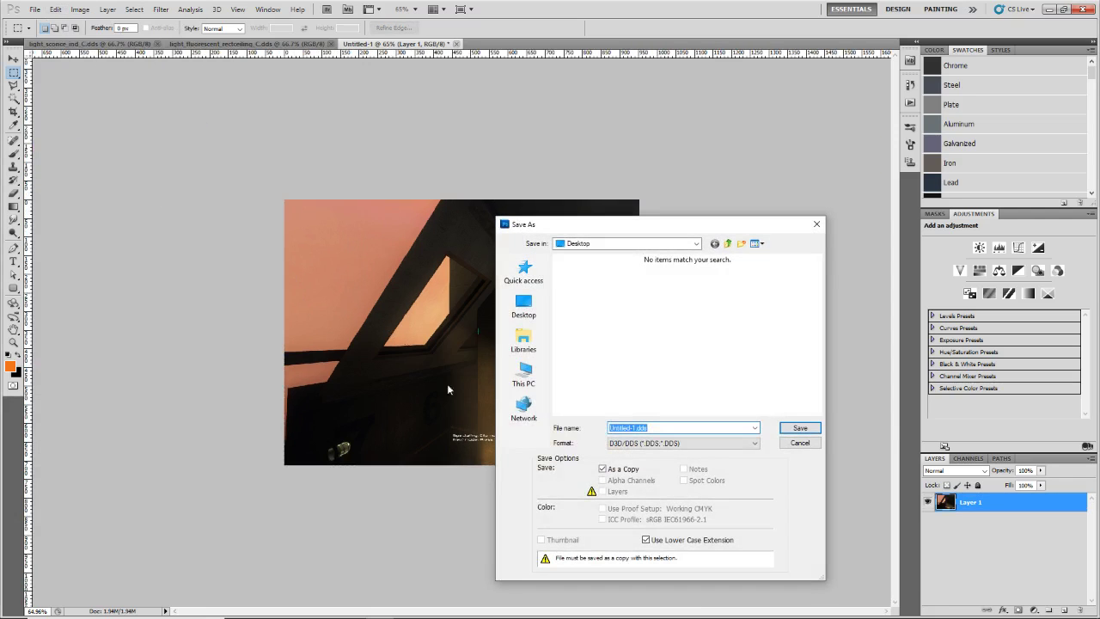
left_click(653, 443)
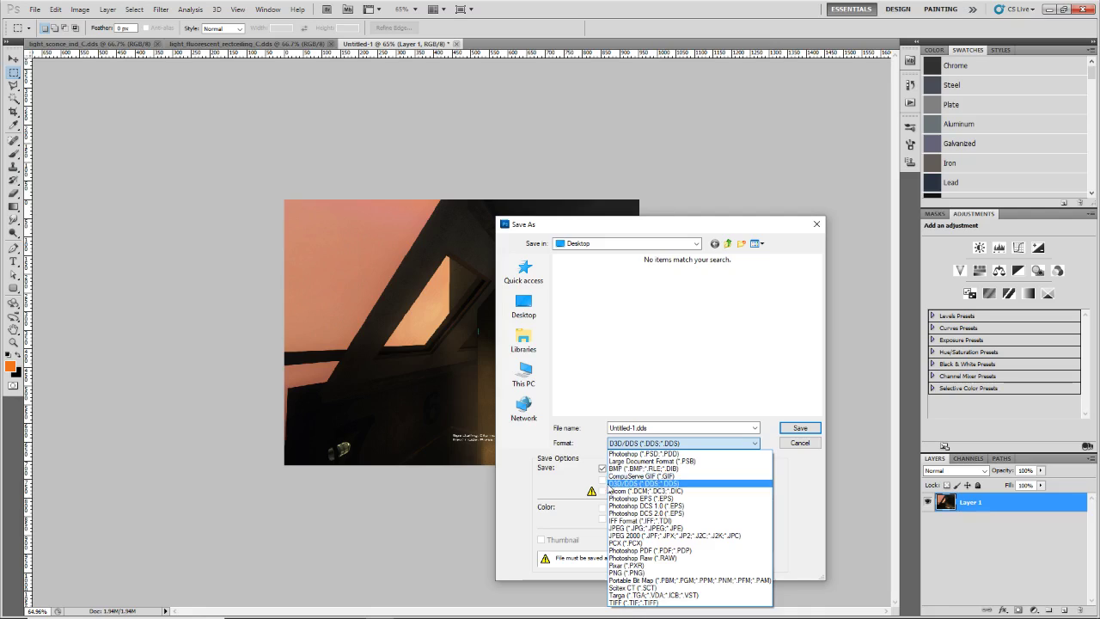
left_click(625, 528)
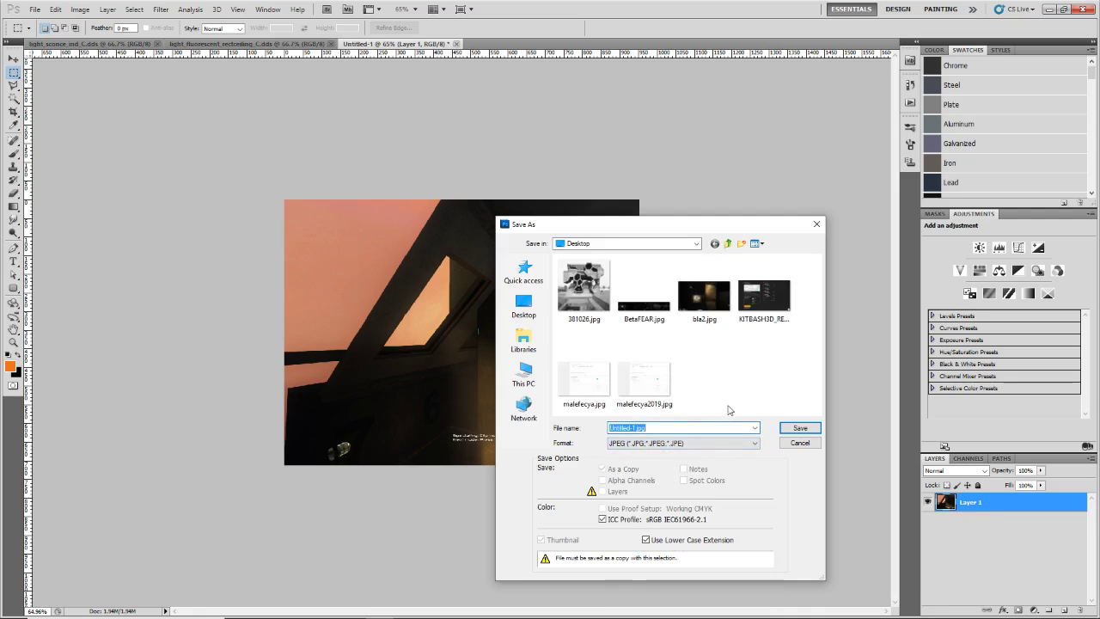
key("BackSpace")
type("nomad")
key("BackSpace")
key("BackSpace")
key("BackSpace")
key("BackSpace")
key("BackSpace")
Step: Name the image volumepoint and save it as a progressive JPEG with quality 10
type("volumepoint")
right_click(695, 391)
left_click(646, 427)
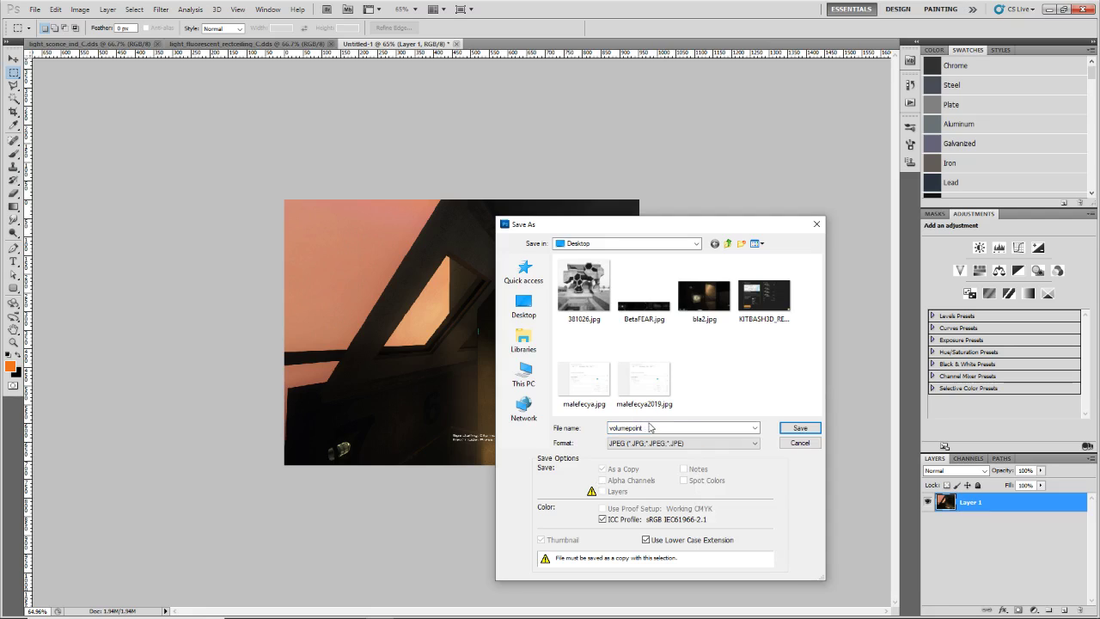
left_click(660, 428)
left_click(664, 428)
left_click(784, 433)
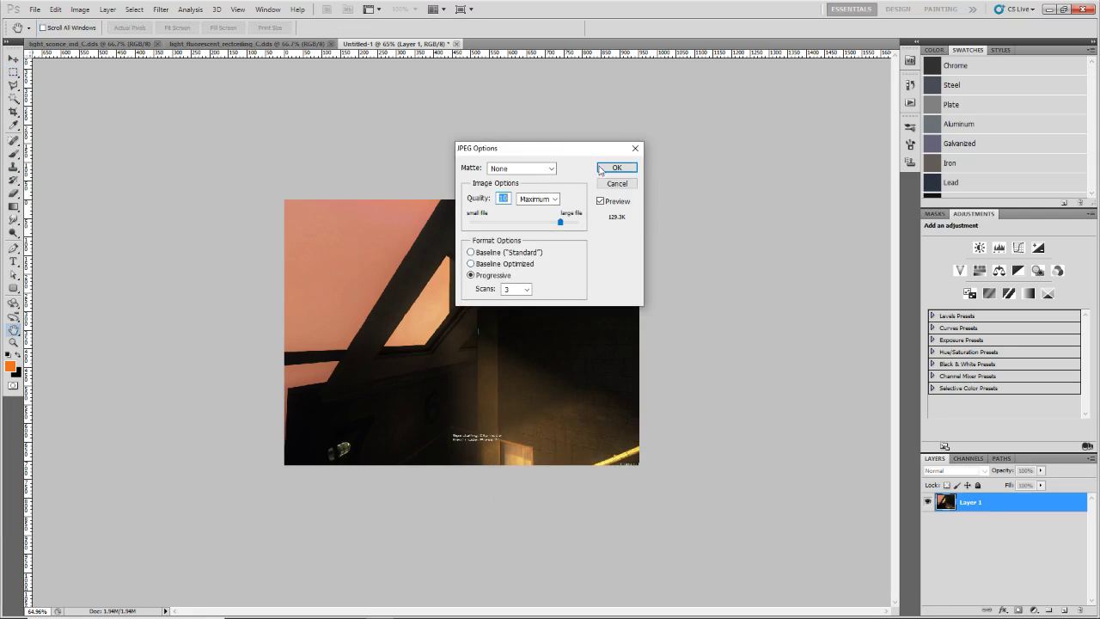
left_click(606, 169)
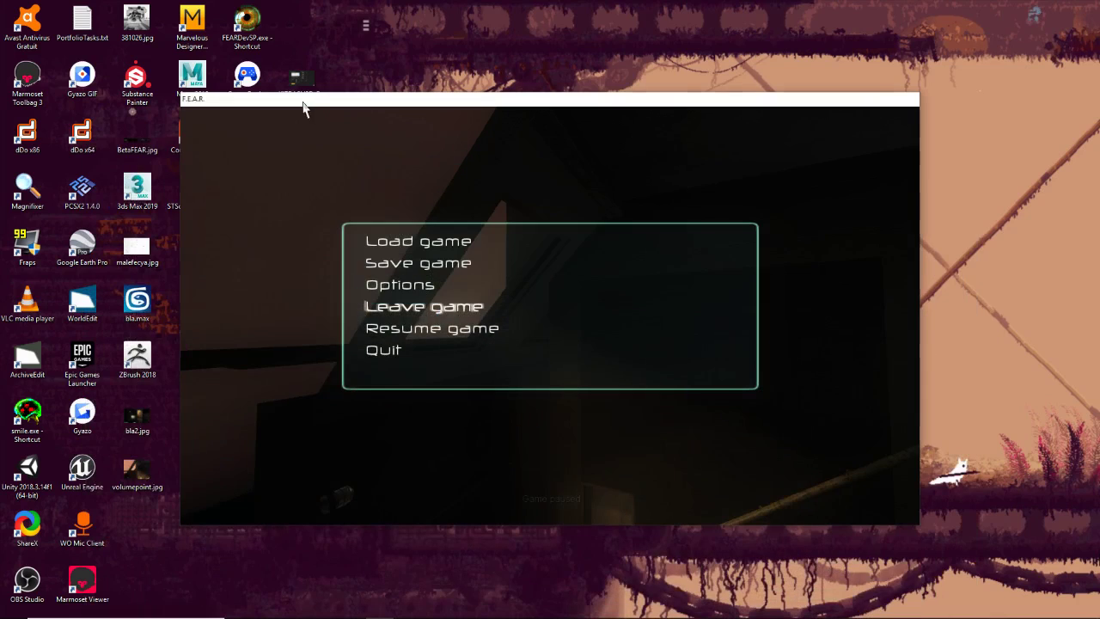
Step: Switch to the F.E.A.R. window, reposition it near the centre of the desktop and resume the paused game
left_click_drag(304, 107, 551, 87)
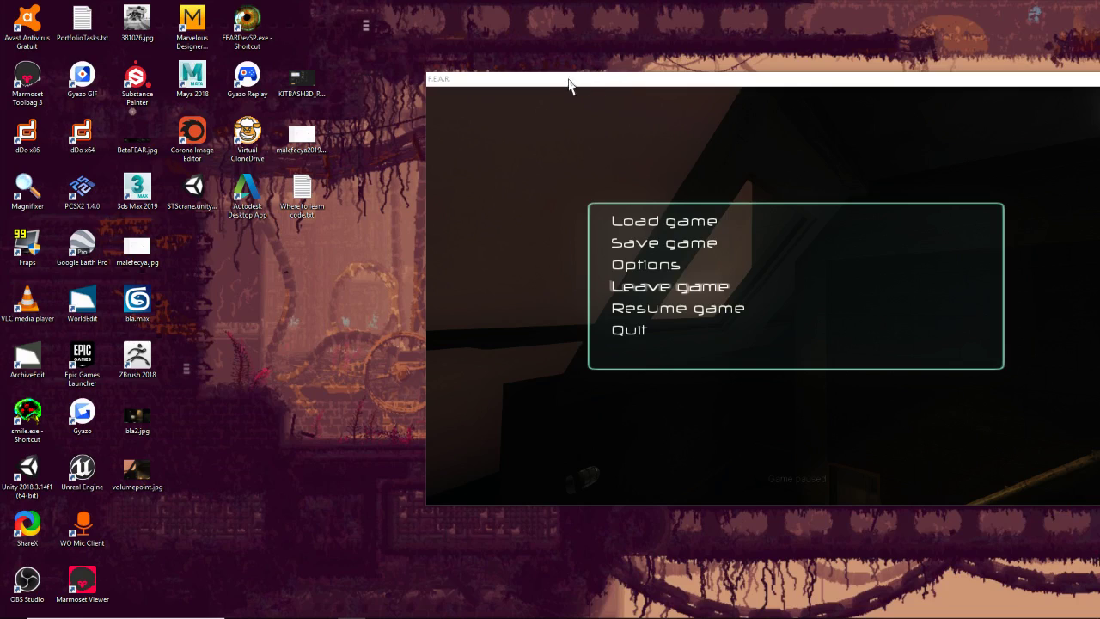
left_click_drag(575, 86, 344, 141)
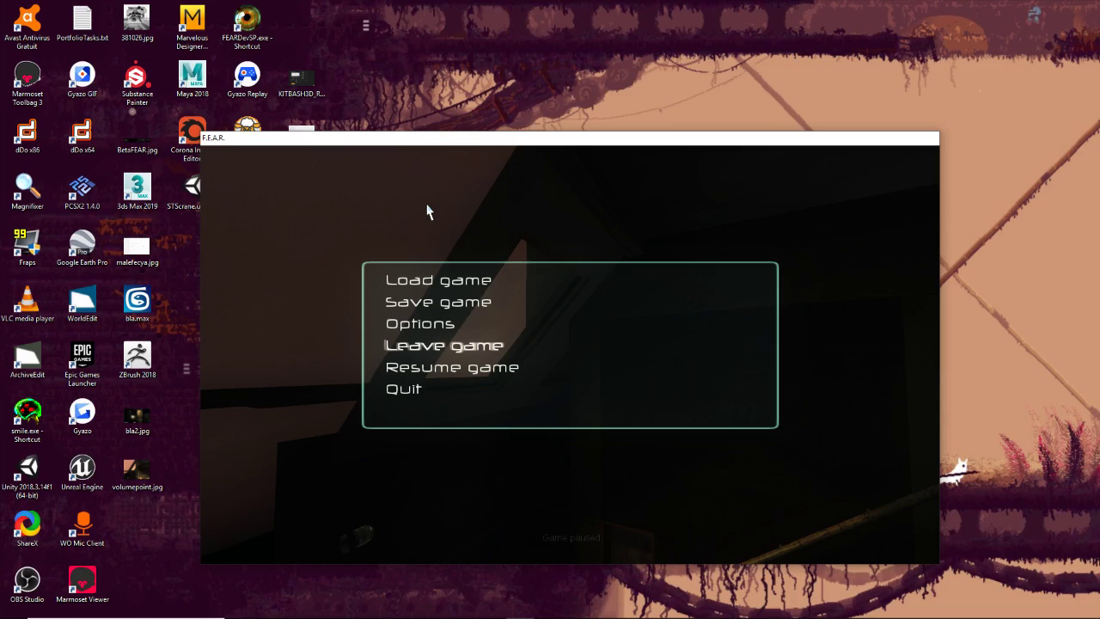
left_click(388, 368)
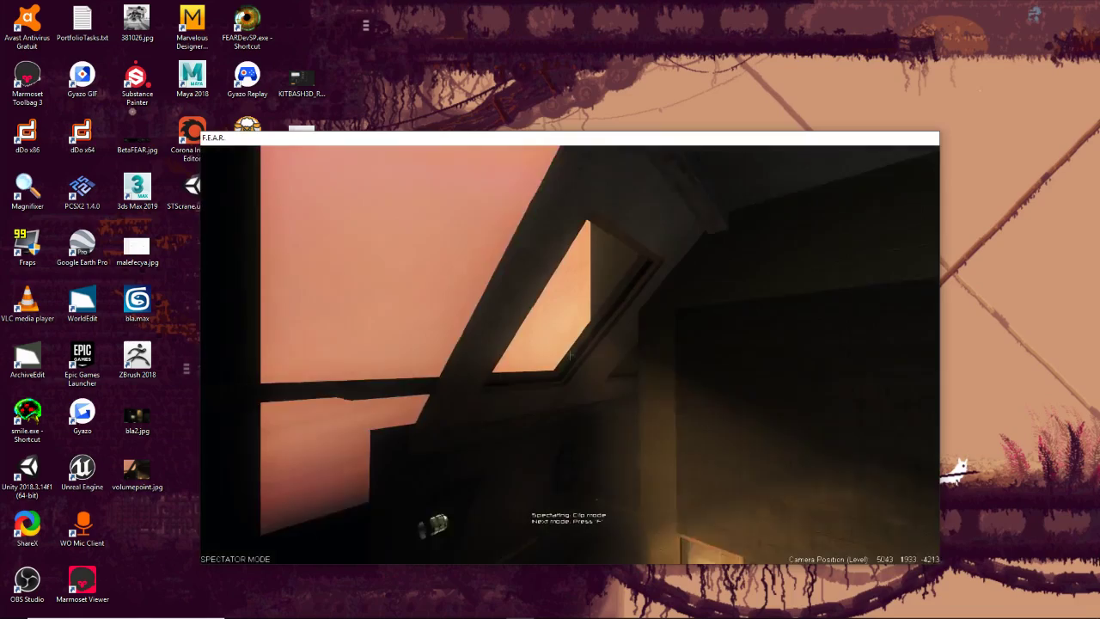
Step: Fly through the stairwell in spectator mode to examine the light and shadows coming from the skylight, pausing the game in between
key("w")
key("s")
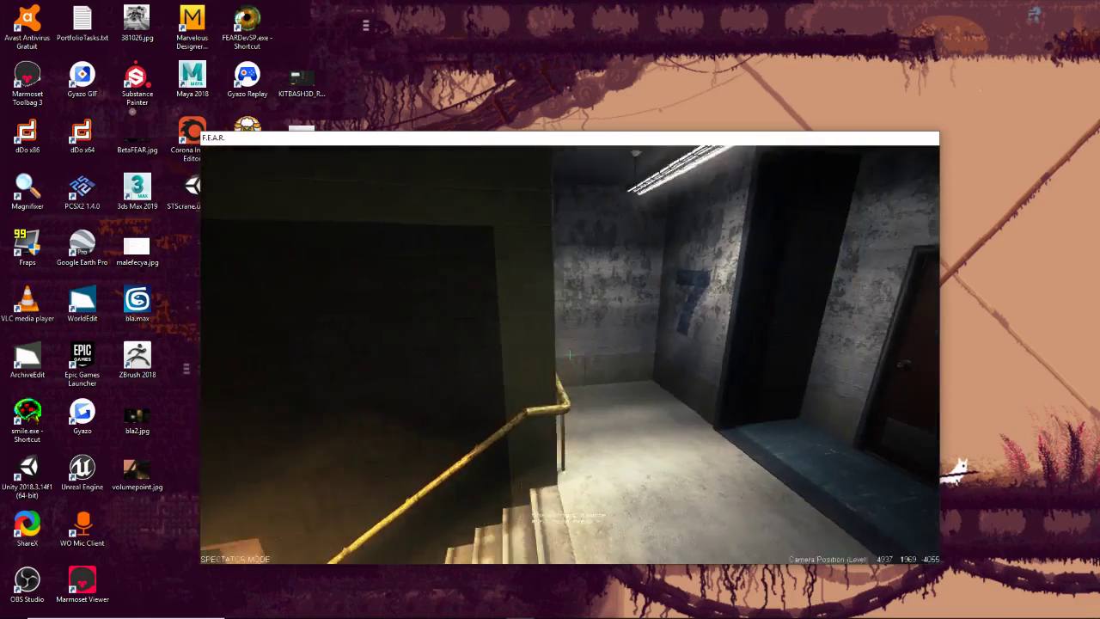
key("w")
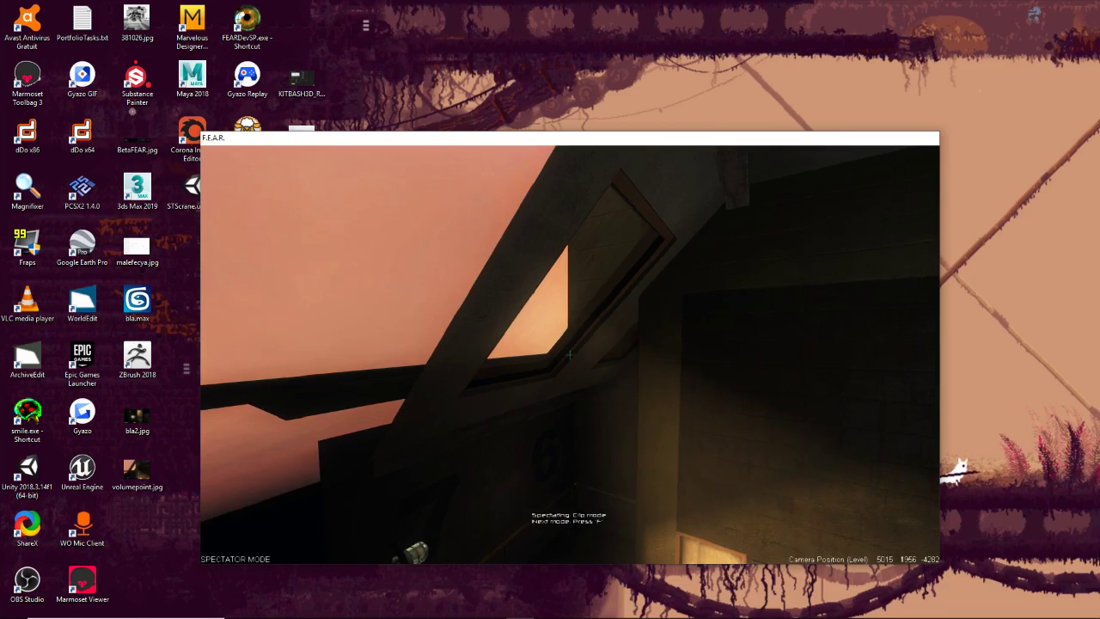
key("Escape")
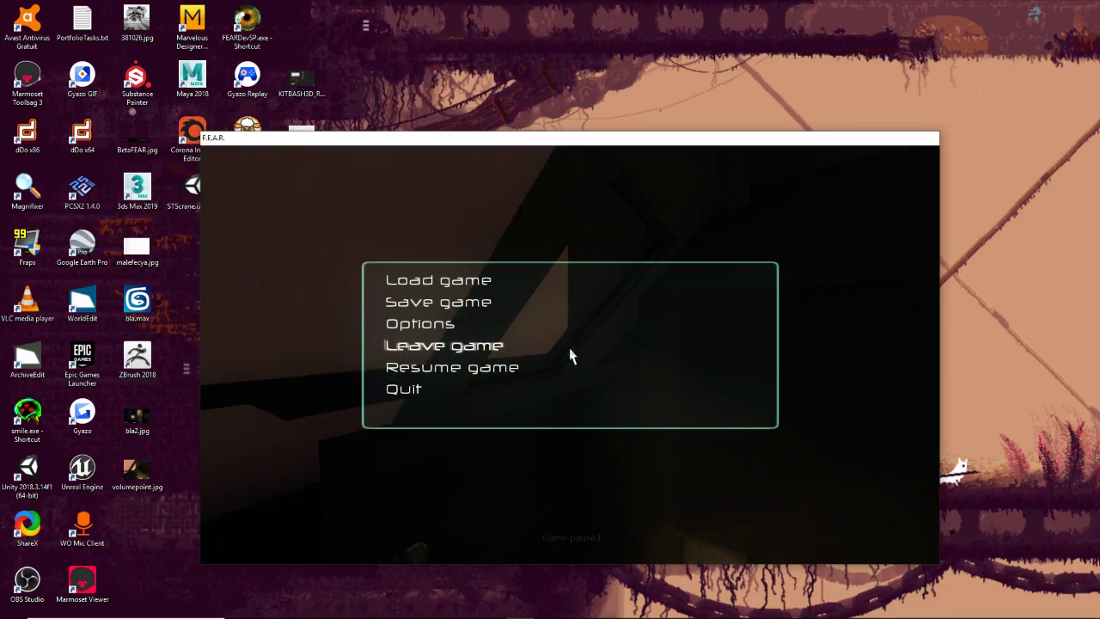
key("Up")
key("Up")
key("alt+Tab")
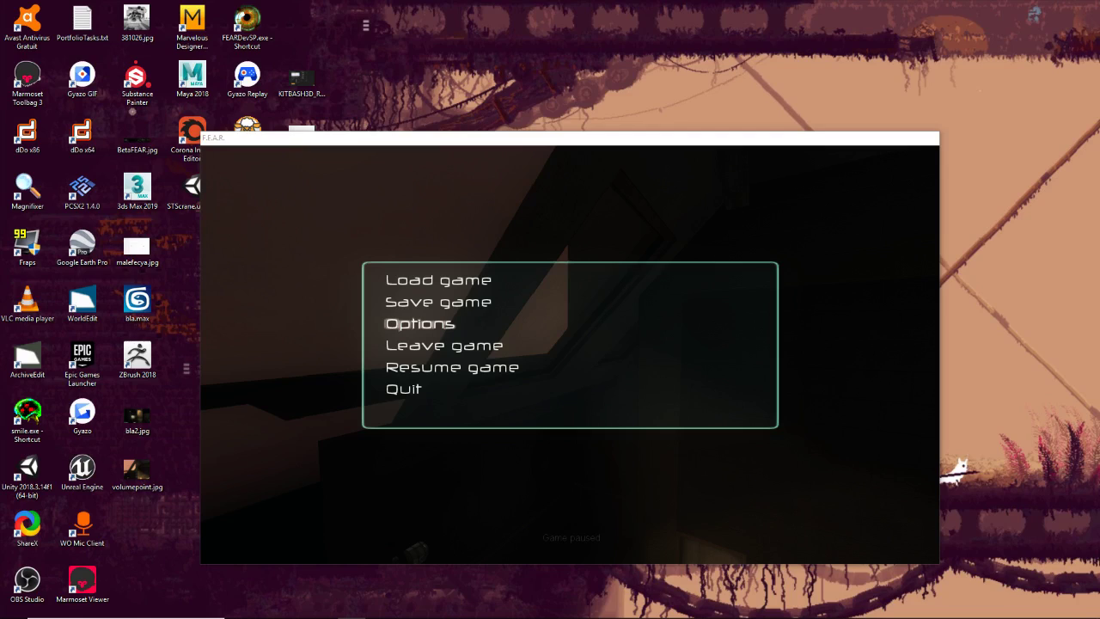
left_click(410, 366)
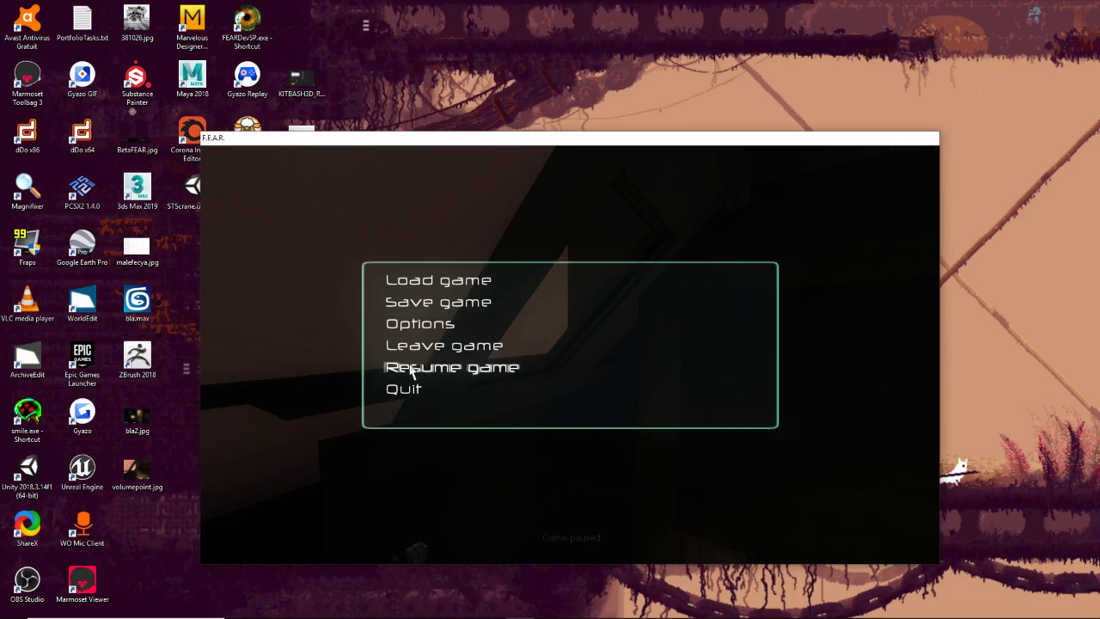
left_click(411, 370)
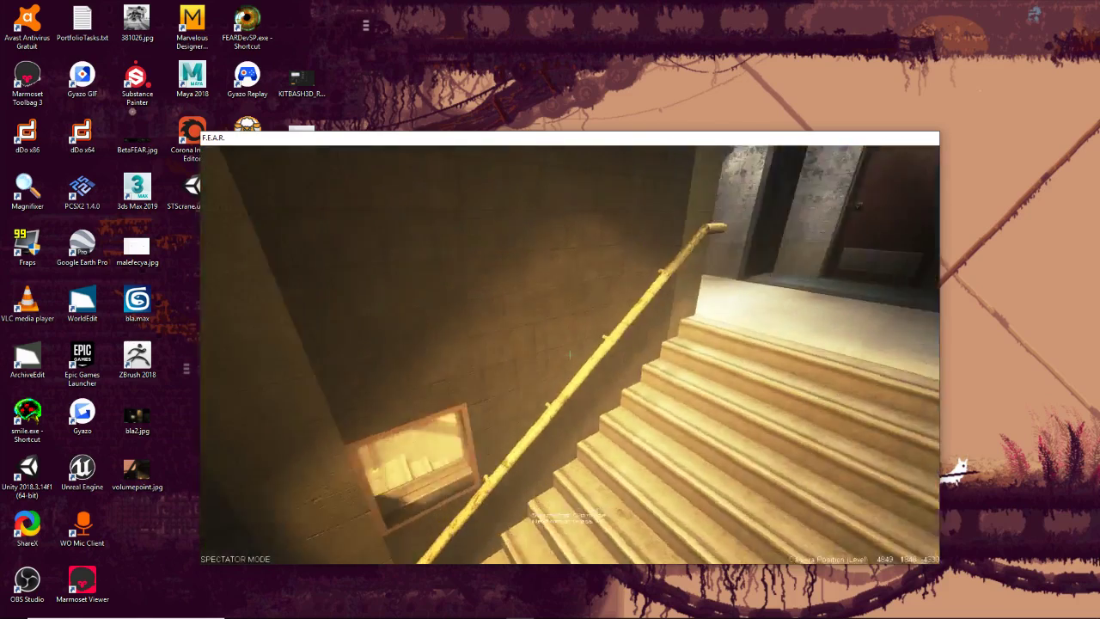
key("s")
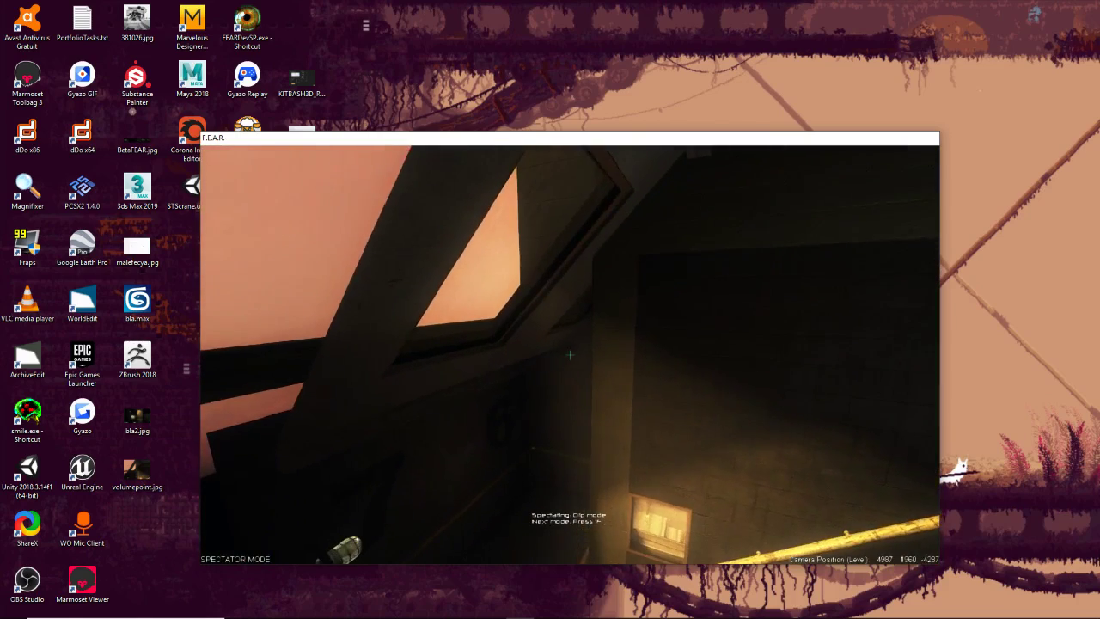
key("Escape")
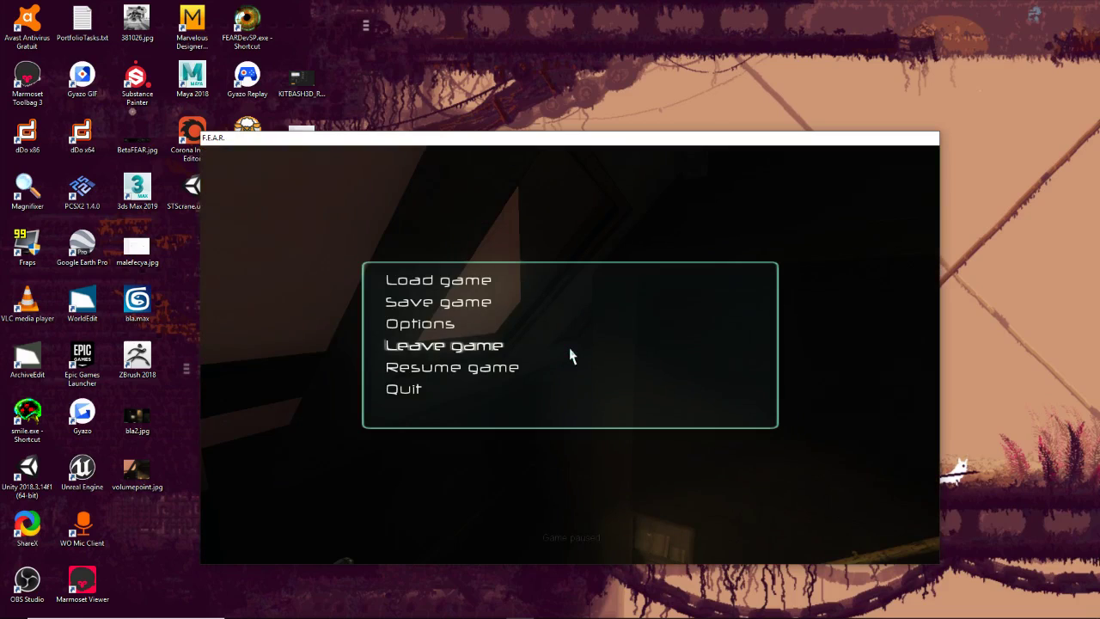
key("alt+Tab")
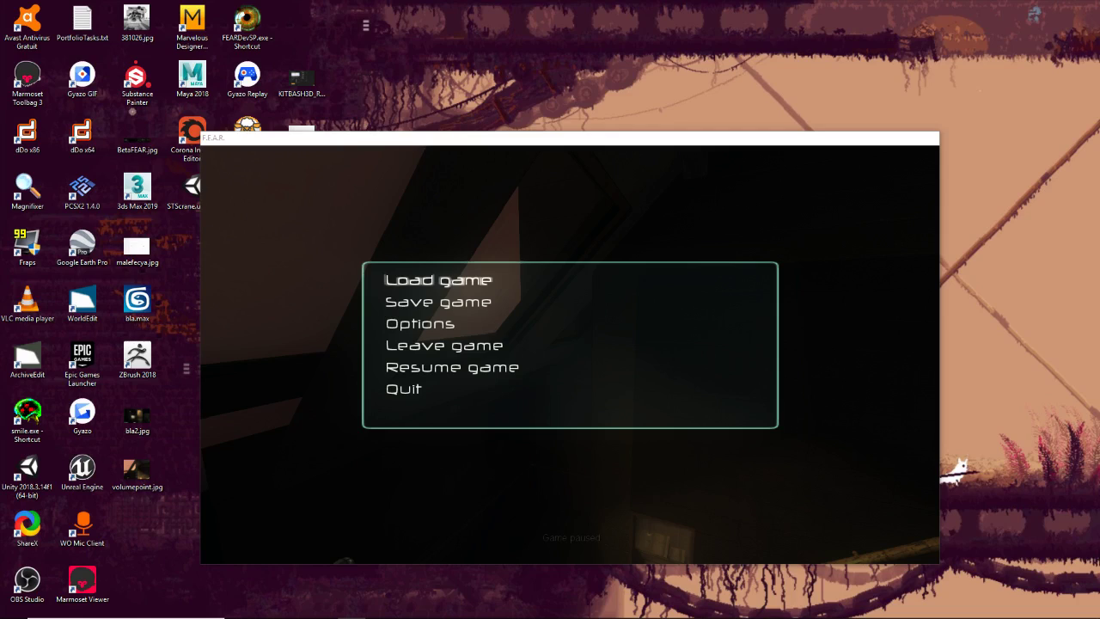
Step: Quit F.E.A.R., confirming the exit, and switch to WorldEdit
left_click(404, 390)
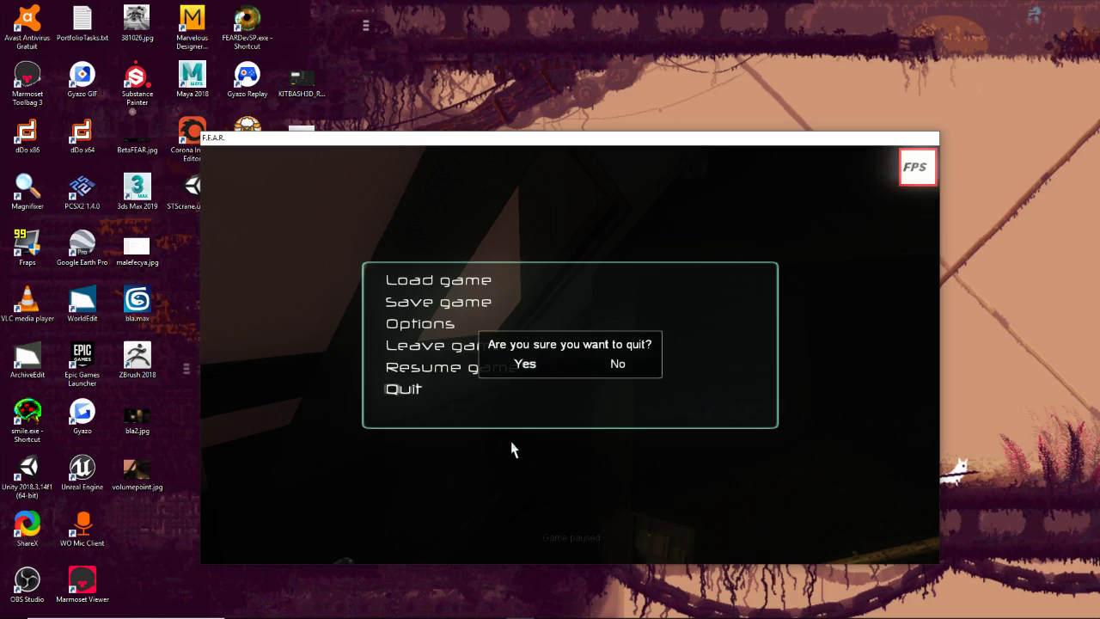
key("Return")
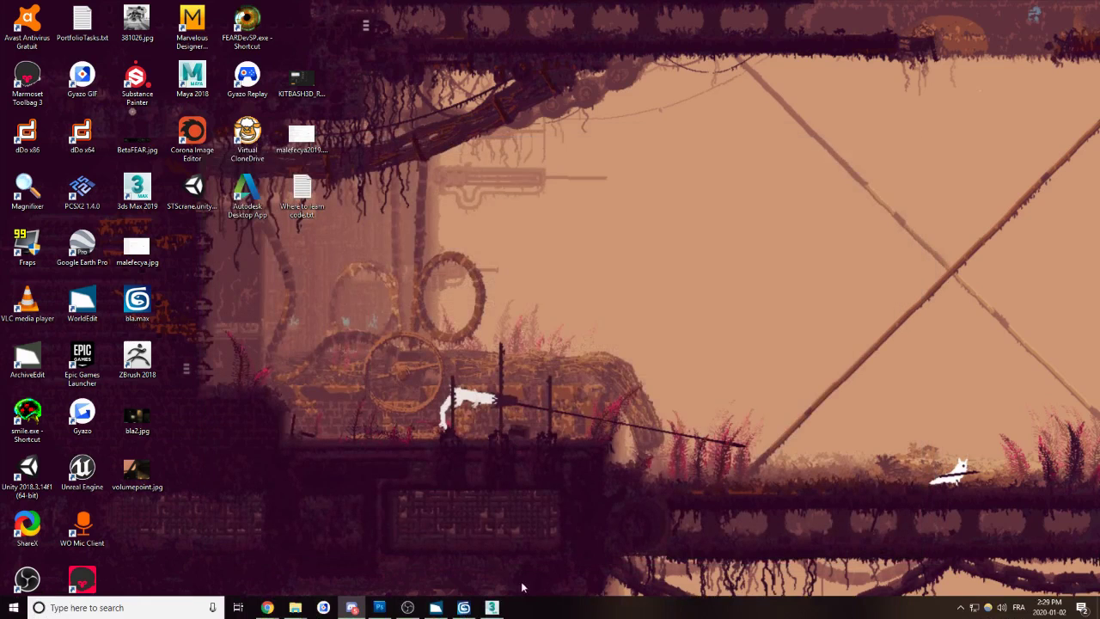
left_click(436, 615)
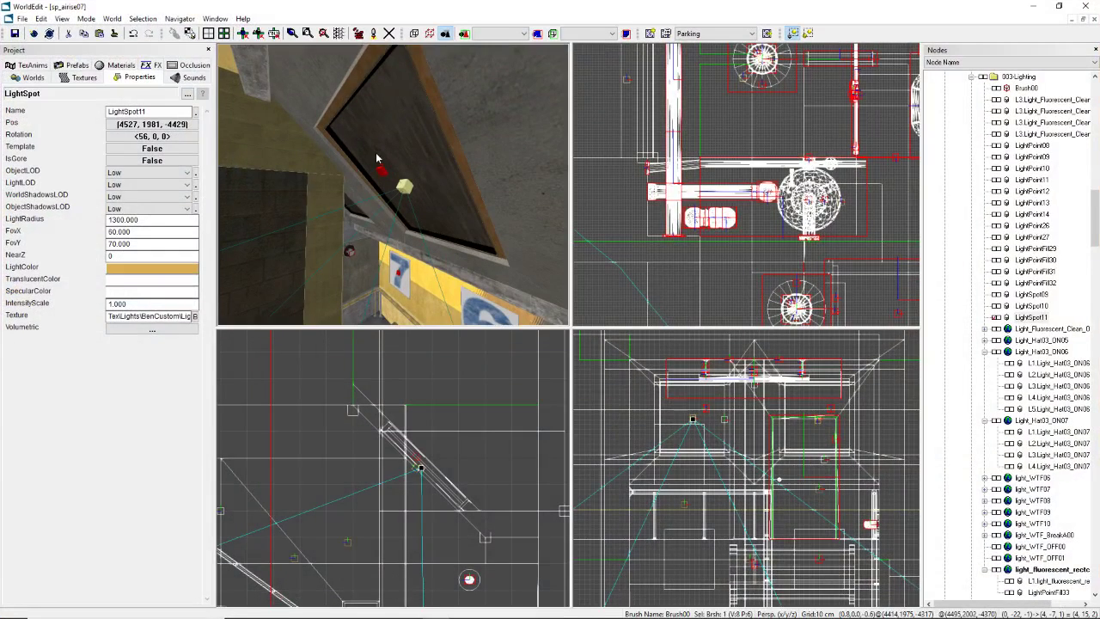
Step: Set the NearZ of the skylight spotlight LightSpot11 to 100
right_click_drag(454, 246, 447, 247)
right_click_drag(387, 172, 418, 158)
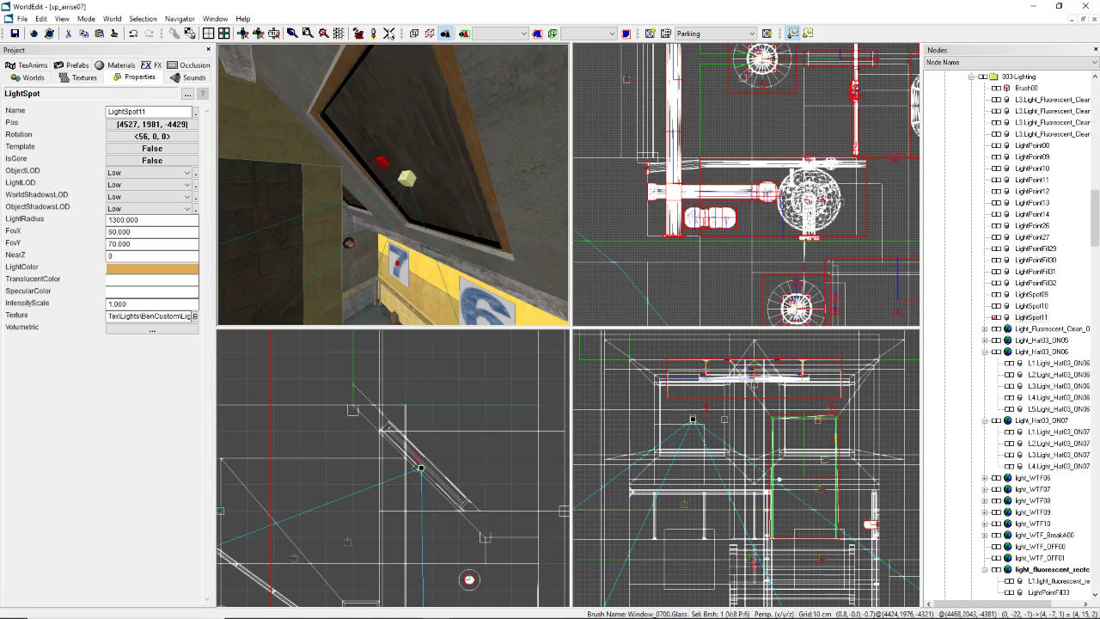
right_click_drag(430, 252, 379, 253)
mouse_move(393, 209)
right_mouse_down()
mouse_move(335, 209)
mouse_move(412, 225)
mouse_move(370, 209)
mouse_move(393, 209)
right_mouse_up()
scroll(393, 473, "down", 4)
scroll(394, 473, "up", 5)
mouse_move(394, 473)
middle_mouse_down()
mouse_move(361, 423)
mouse_move(393, 472)
middle_mouse_up()
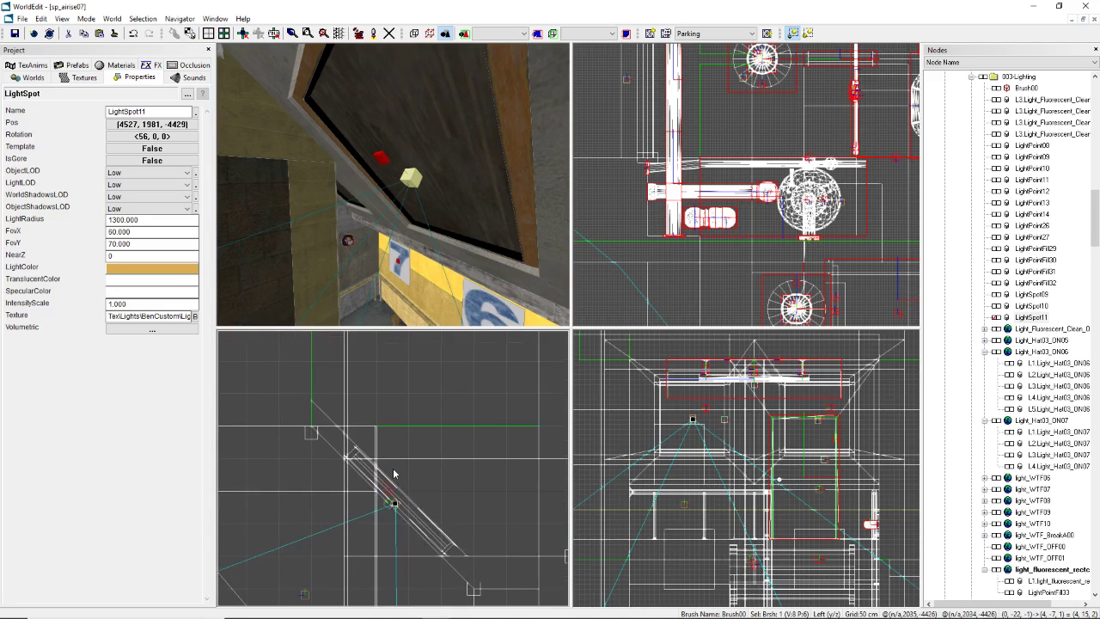
left_click(133, 255)
type("100")
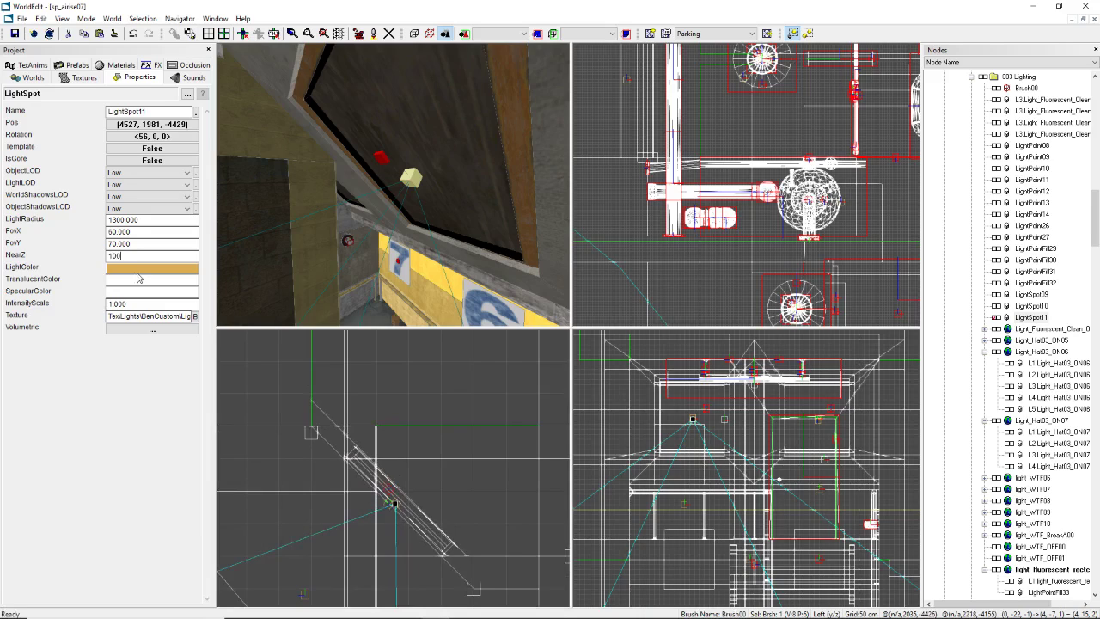
left_click(180, 305)
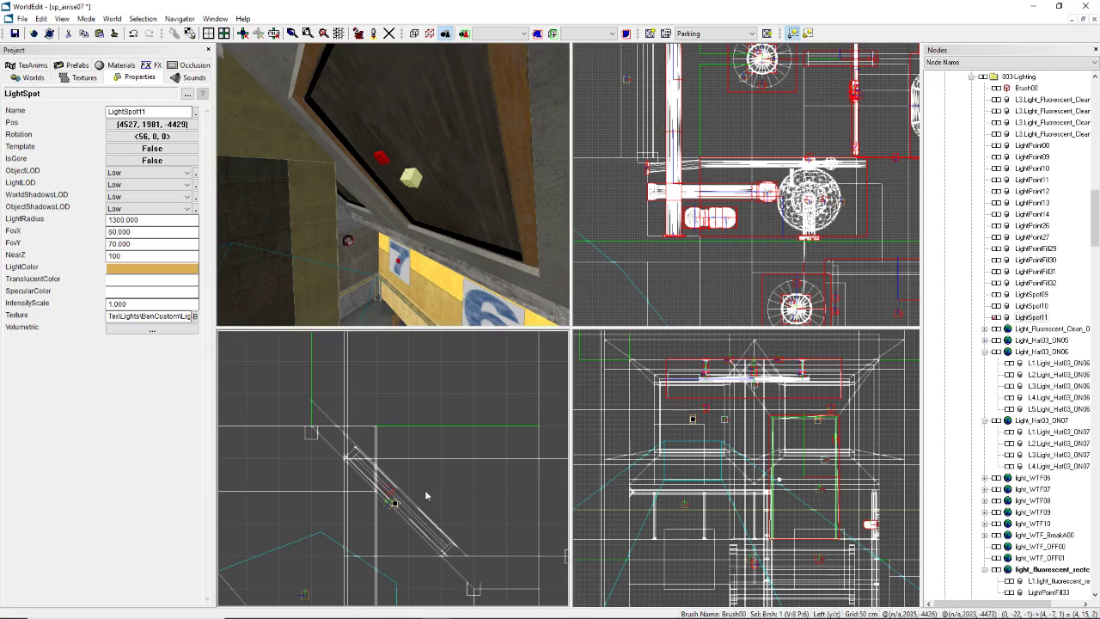
Step: Try to raise LightSpot11 by 100 units above the skylight in the side view
scroll(422, 486, "down", 3)
scroll(395, 474, "up", 2)
key("Up")
key("Up")
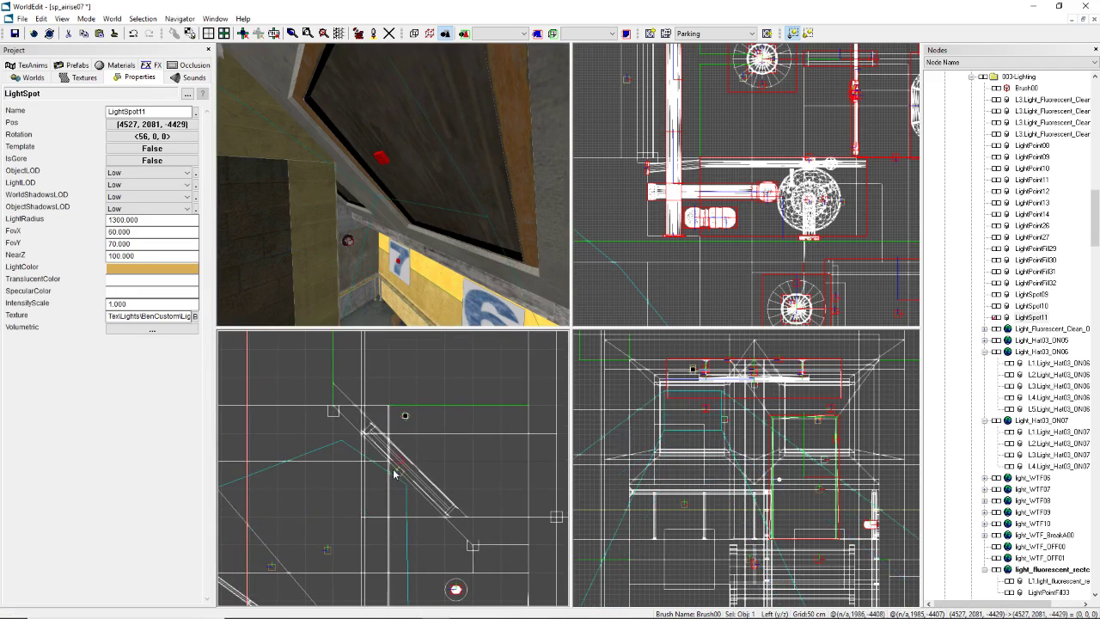
left_click(394, 472)
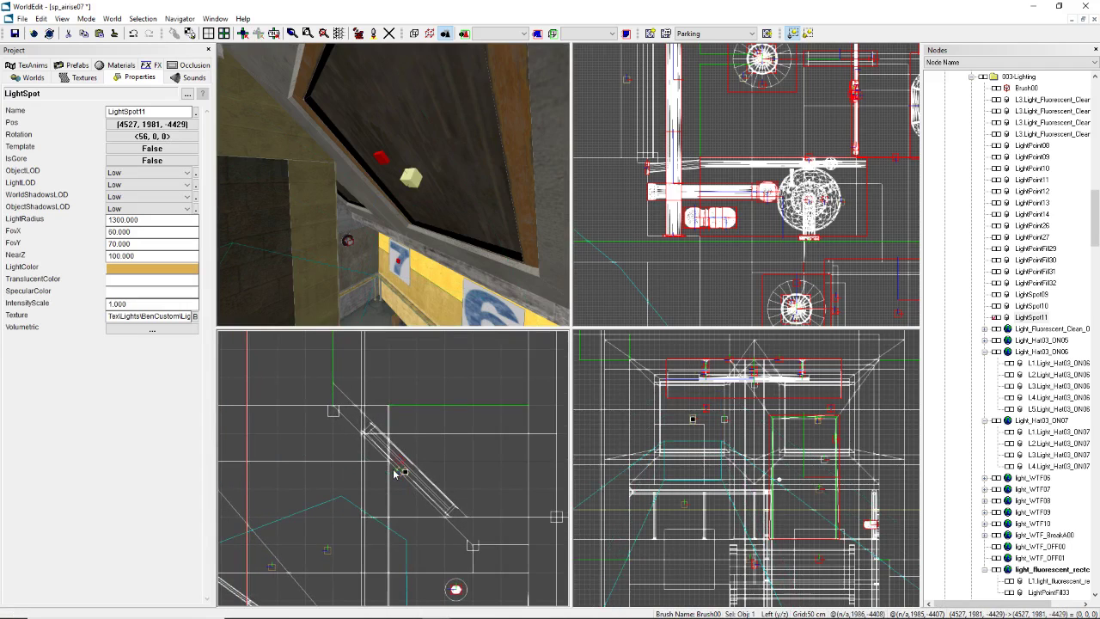
Step: Move LightSpot11 up and outward from the skylight in the side view to about (4527, 2061, -4479)
scroll(380, 465, "down", 1)
scroll(380, 465, "down", 5)
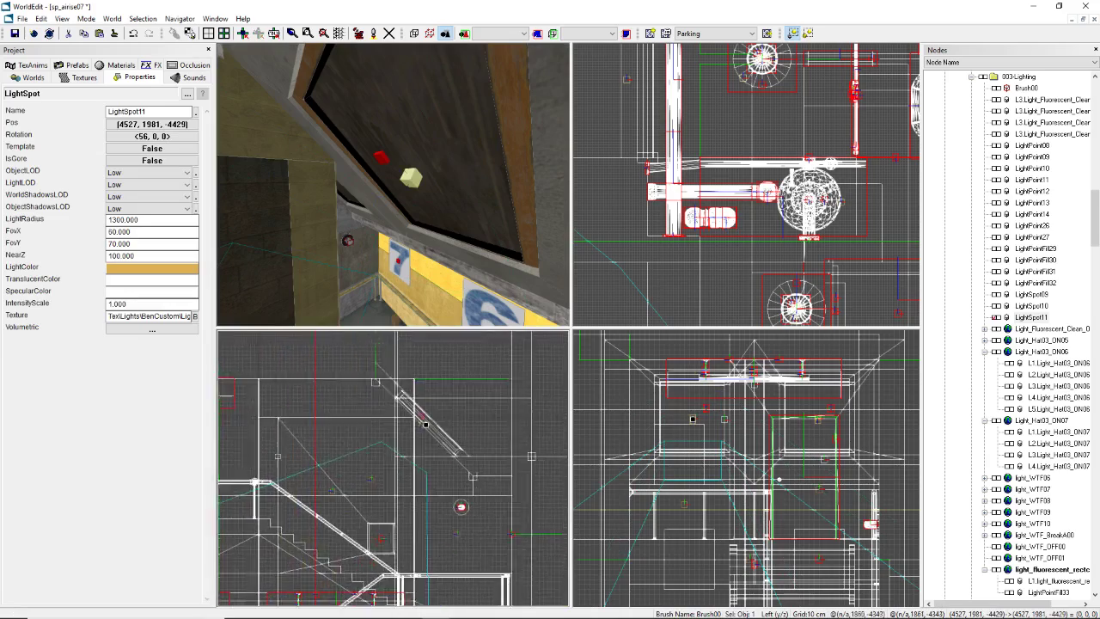
scroll(392, 466, "up", 2)
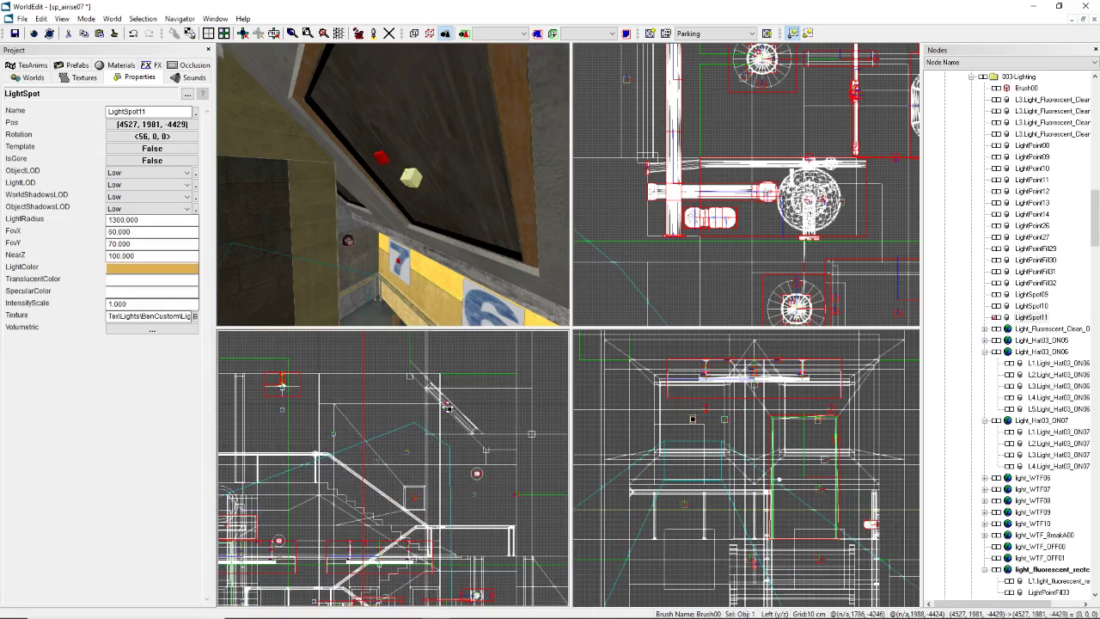
left_click_drag(448, 409, 463, 386)
scroll(462, 388, "up", 4)
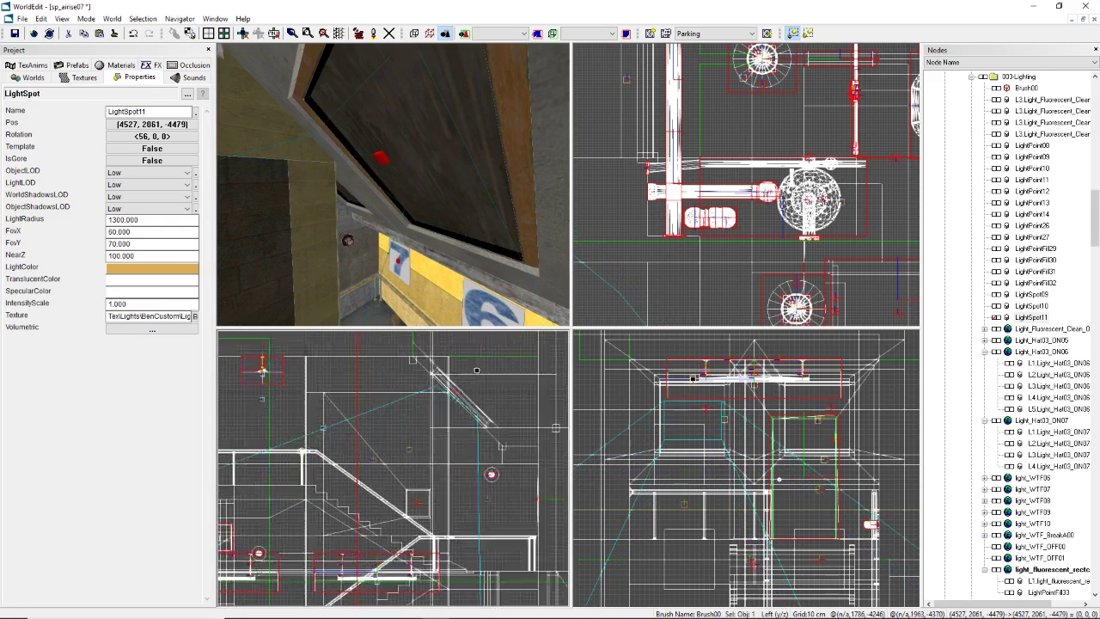
Step: Try a NearZ value of 200 on LightSpot11
middle_click_drag(393, 468, 370, 495)
scroll(393, 469, "down", 1)
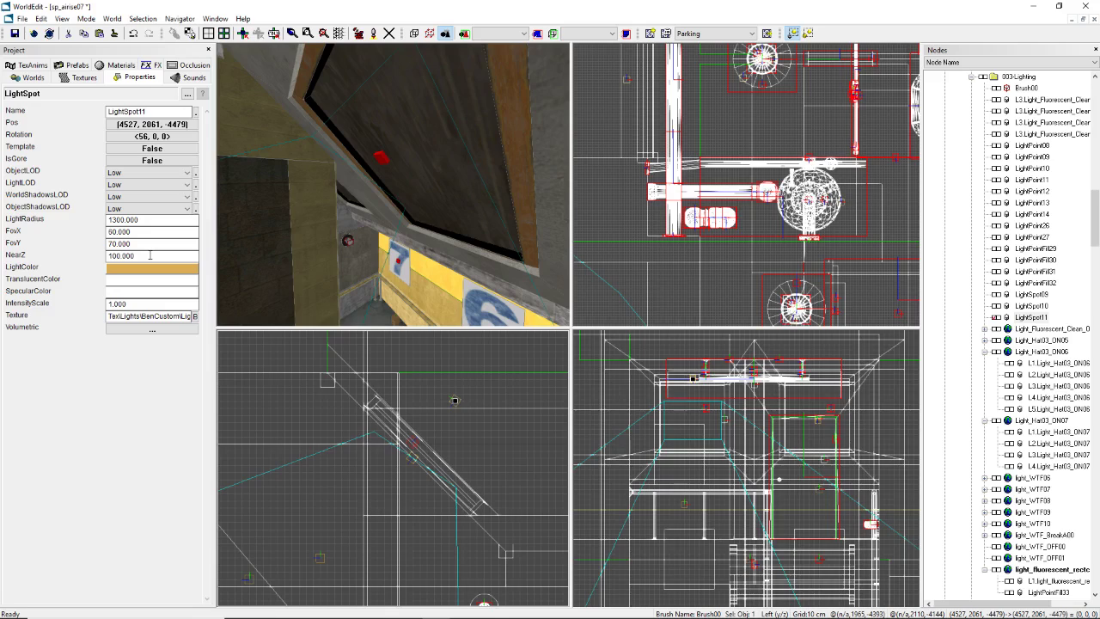
left_click(150, 256)
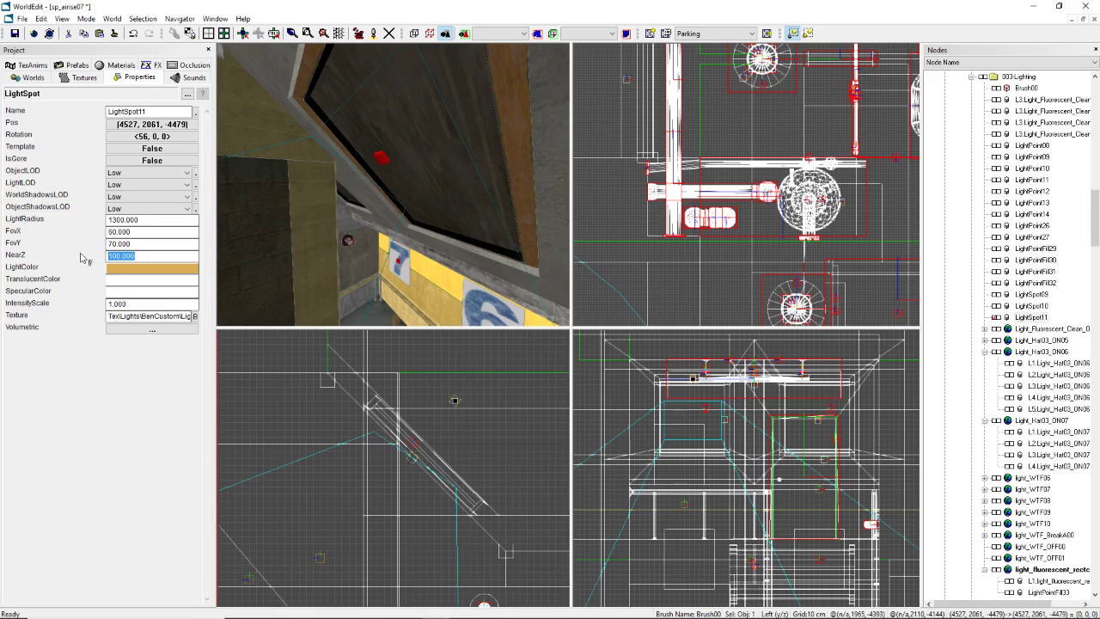
type("200")
key("Return")
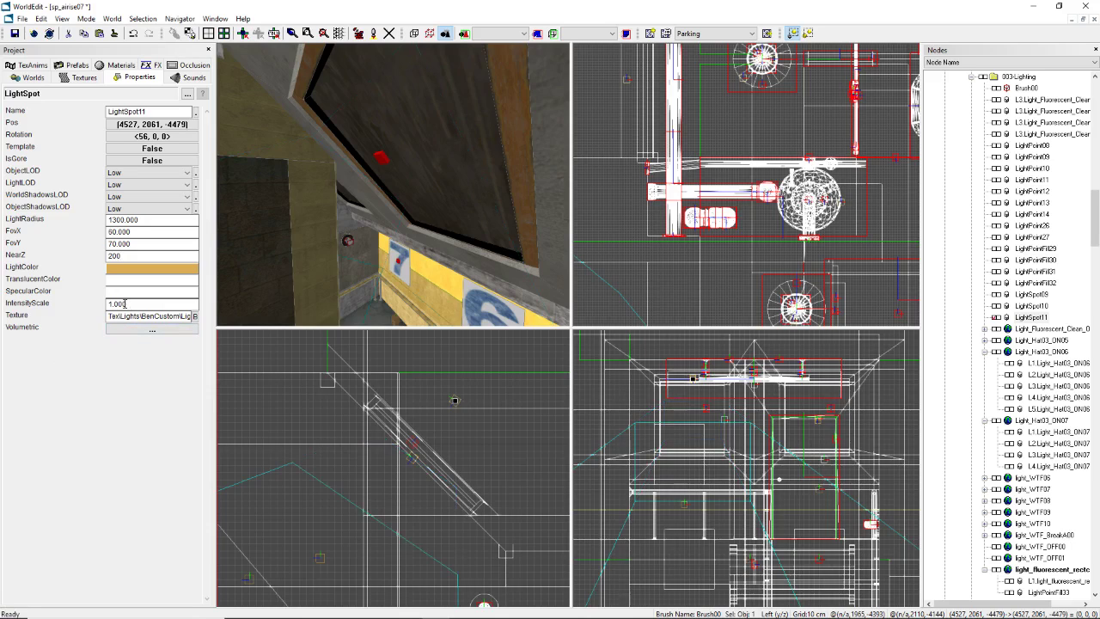
Step: Set the NearZ of LightSpot11 to 175
left_click(129, 255)
type("175")
left_click(140, 302)
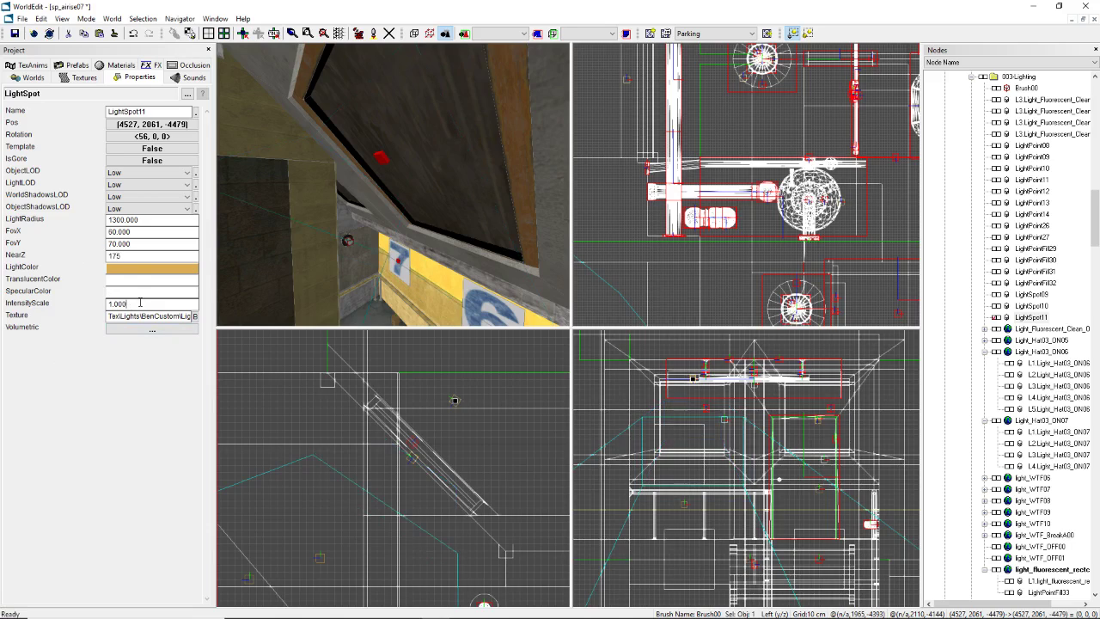
Step: Move LightSpot11 farther up and outward from the skylight in the side view, to about (4527, 2111, -4509)
scroll(460, 402, "down", 2)
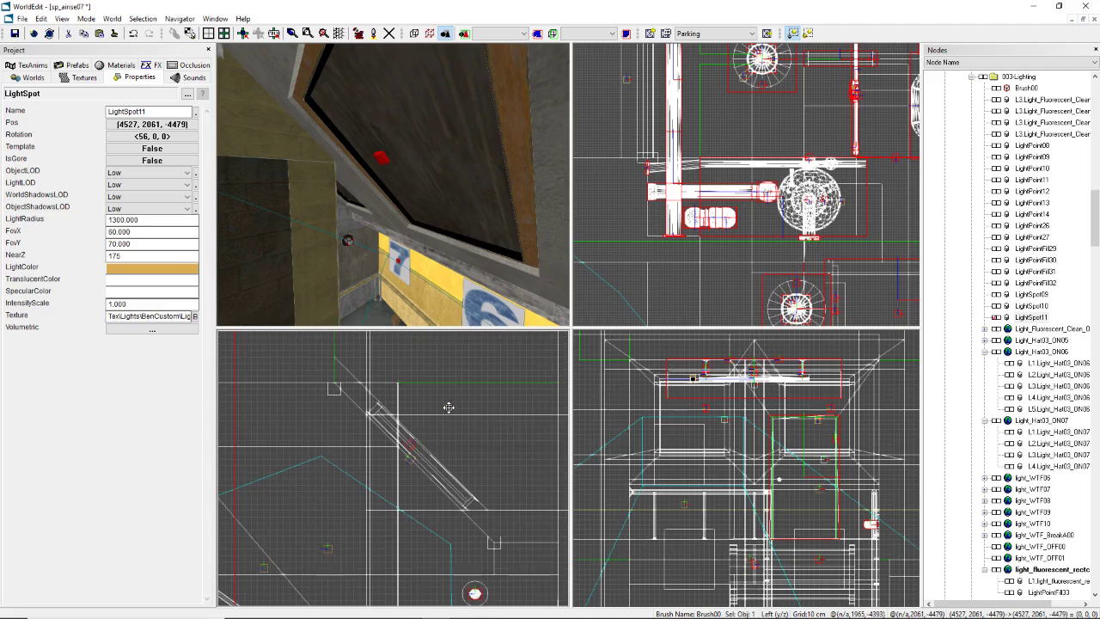
left_click_drag(448, 407, 466, 378)
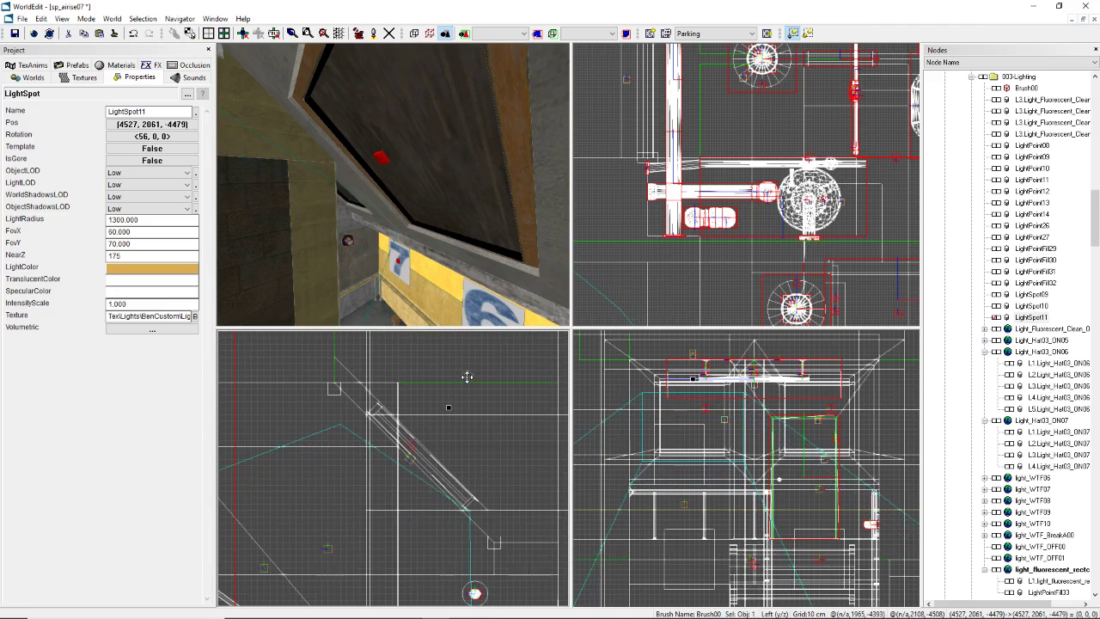
left_click_drag(467, 378, 467, 376)
scroll(437, 403, "down", 6)
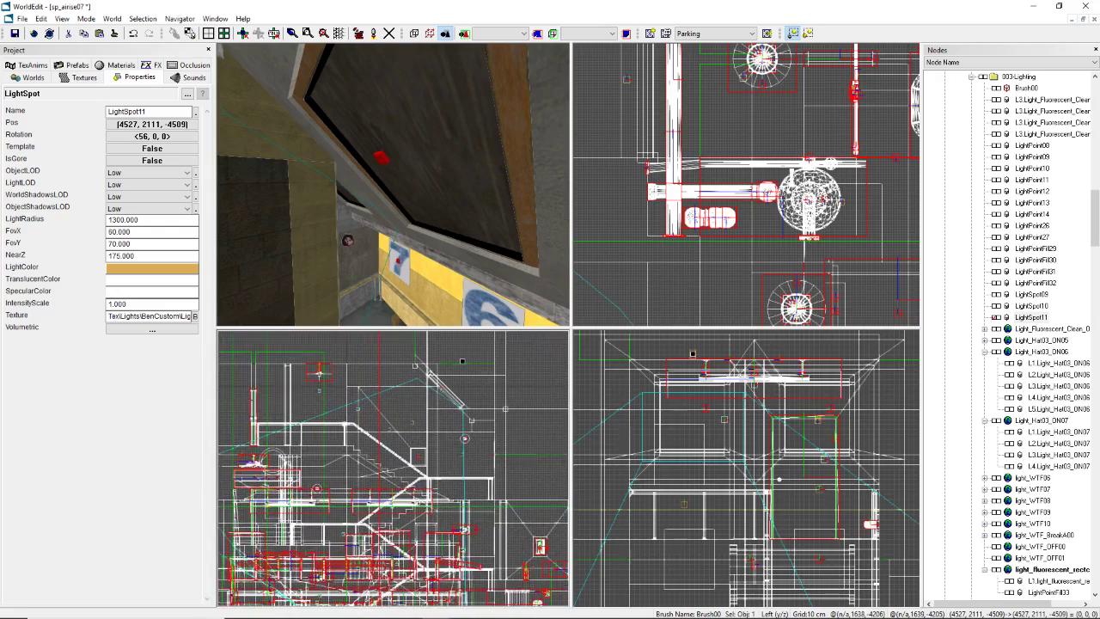
scroll(458, 370, "up", 5)
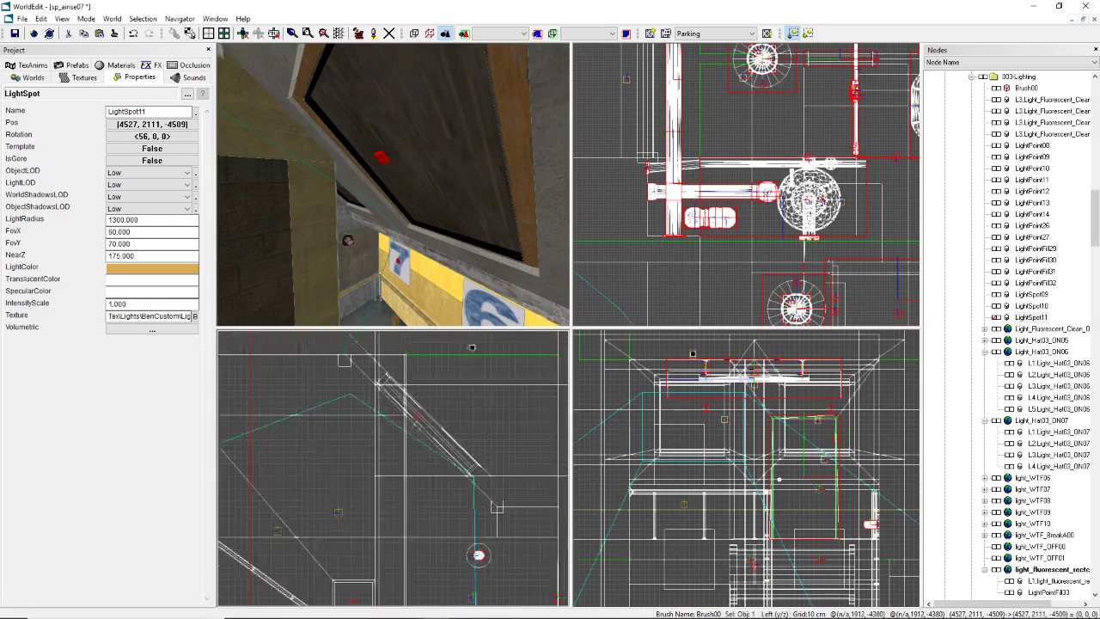
scroll(463, 395, "up", 1)
middle_click_drag(462, 395, 431, 442)
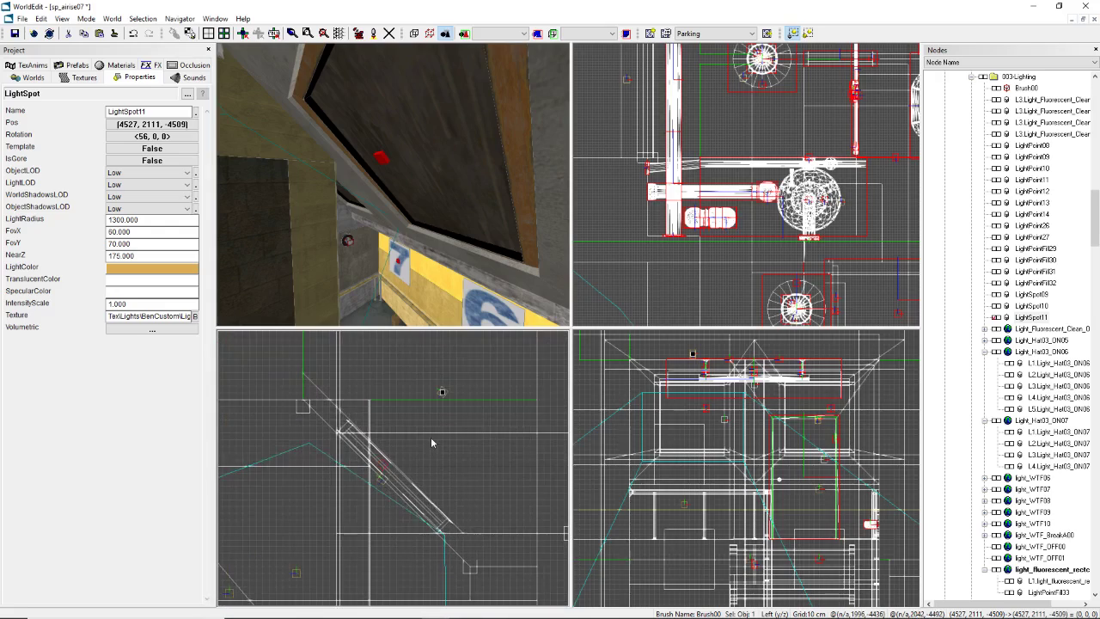
scroll(391, 472, "down", 1)
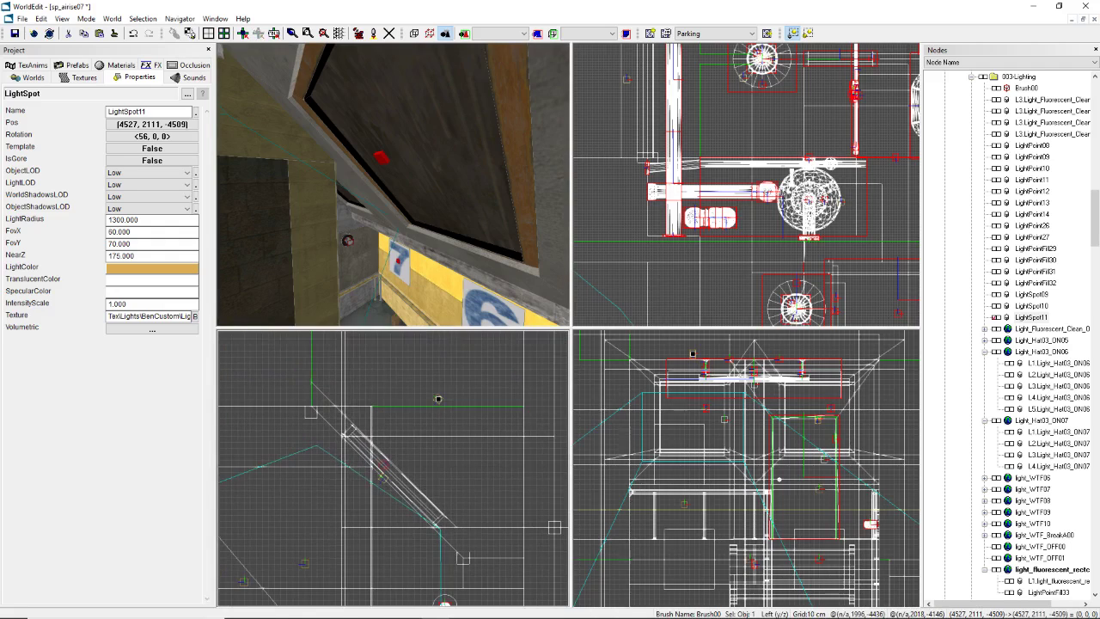
Step: Open the volumetric properties of LightSpot11 and move their dialog down so the skylight stays in view
key("alt+Tab")
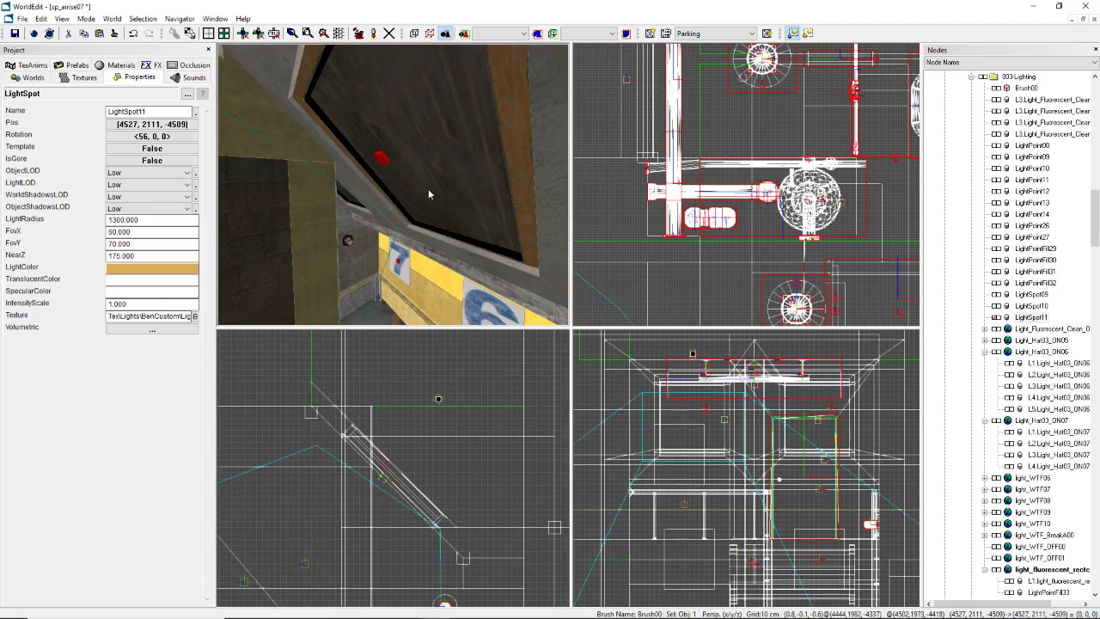
right_click_drag(435, 268, 393, 189)
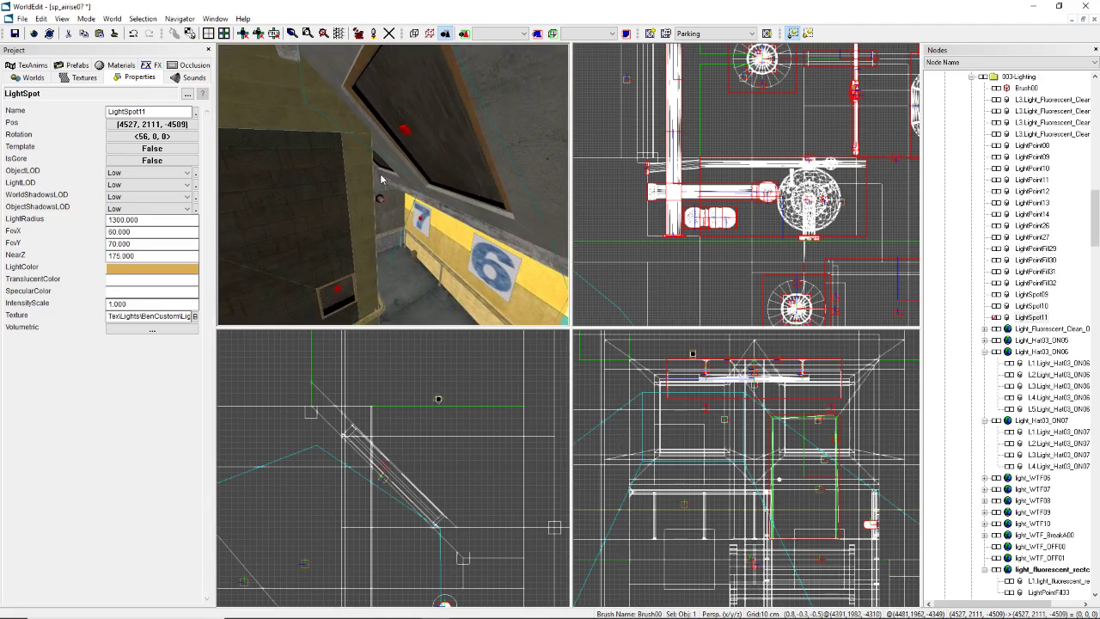
right_click_drag(431, 264, 390, 173)
left_click(172, 328)
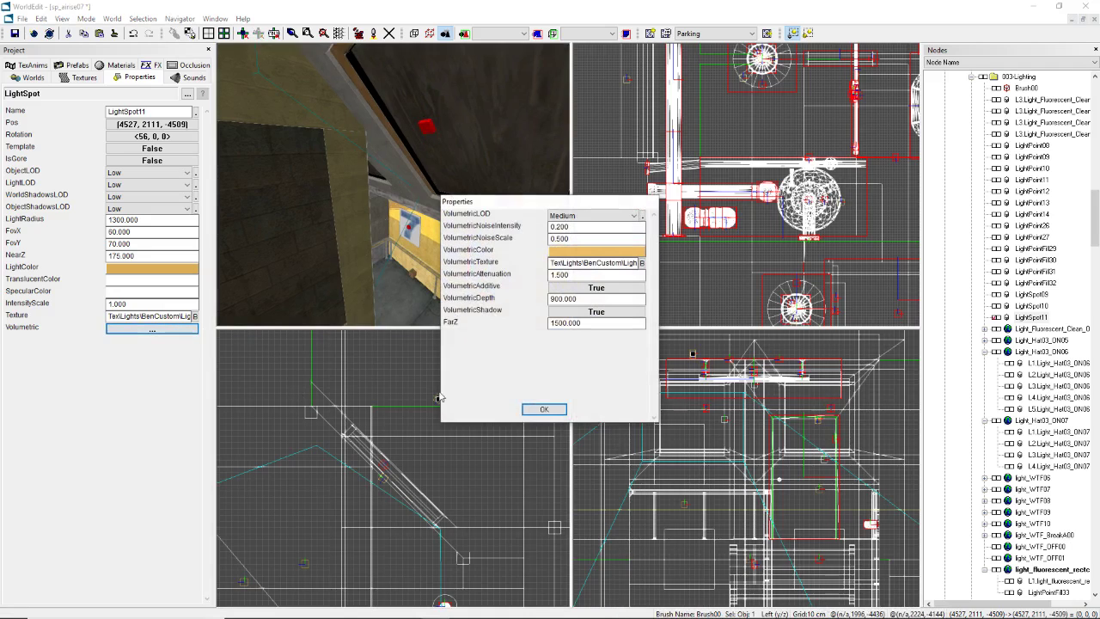
left_click_drag(524, 205, 487, 284)
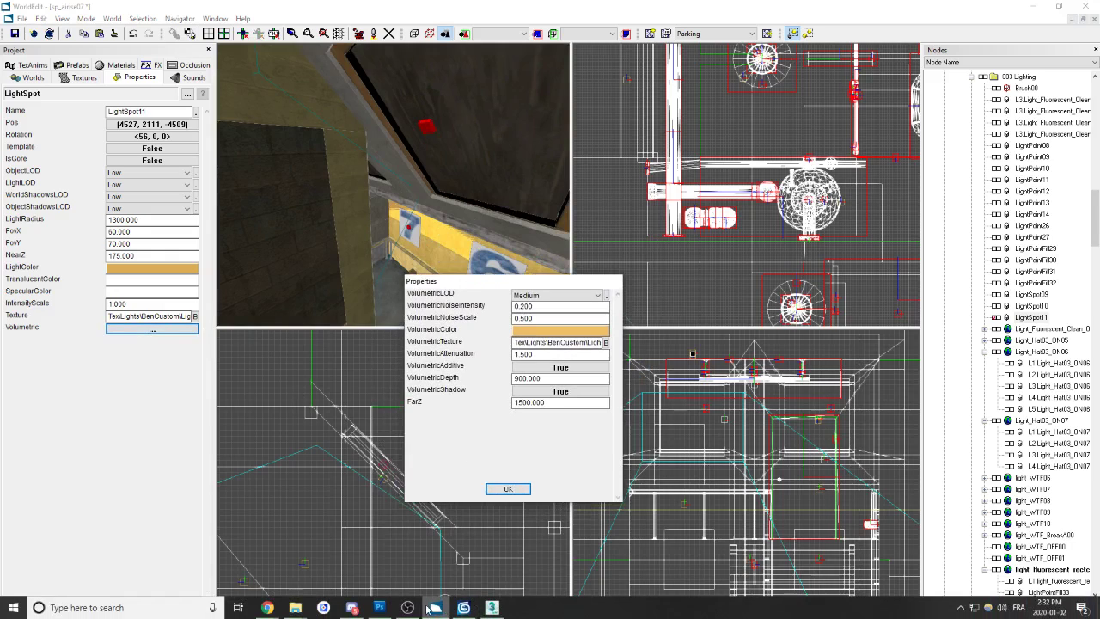
Step: Switch to Photoshop and paste the captured WorldEdit screenshot into Untitled-1, positioning it over the canvas
left_click(387, 604)
key("ctrl+v")
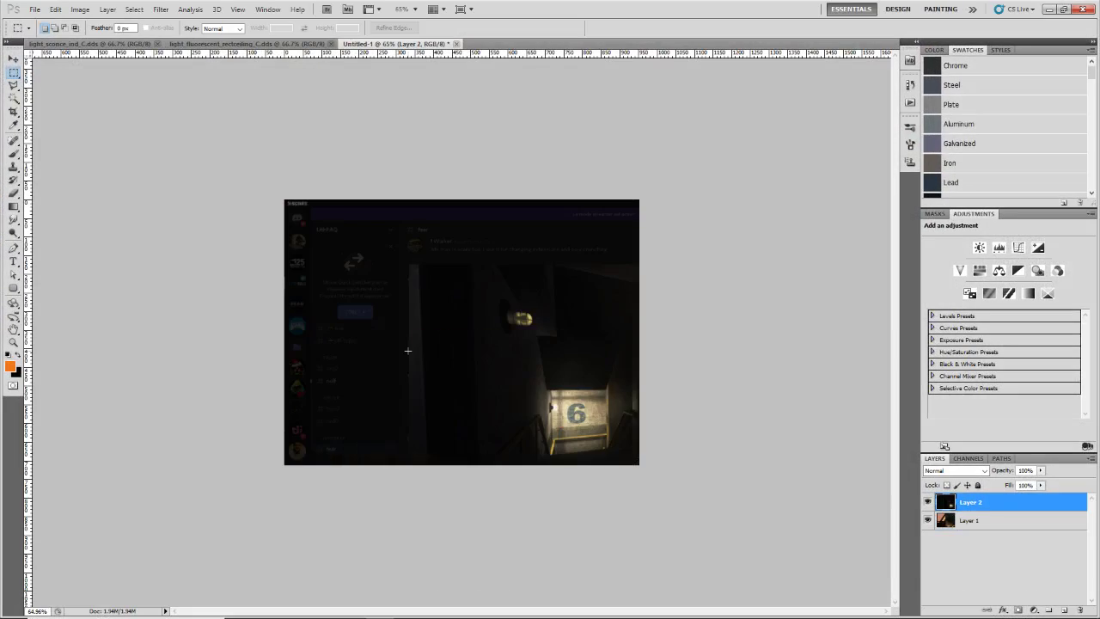
key("v")
left_click_drag(823, 506, 459, 360)
scroll(457, 361, "up", 6, "alt")
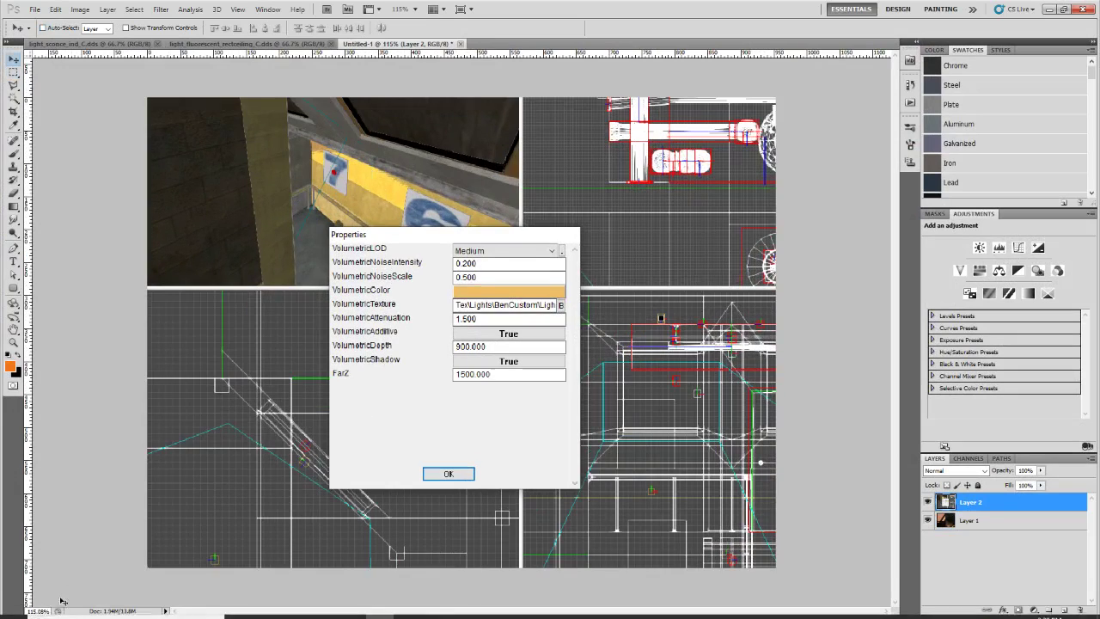
Step: Crop the pasted screenshot to the volumetric Properties dialog, working at 100% zoom
key("BackSpace")
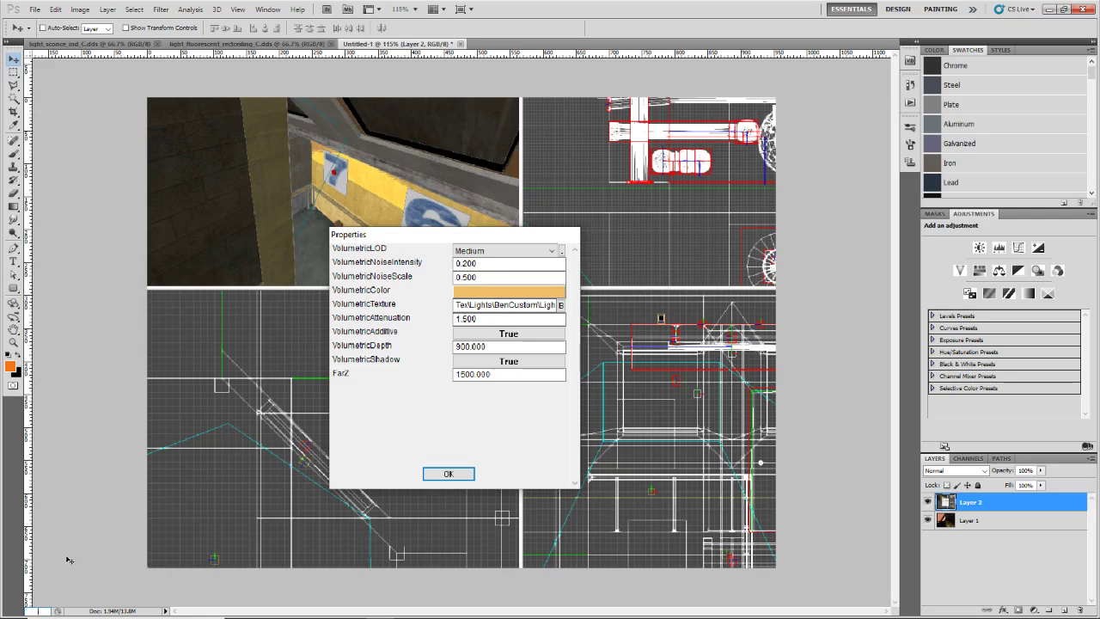
type("100")
key("BackSpace")
key("BackSpace")
key("BackSpace")
type("100")
key("Return")
key("m")
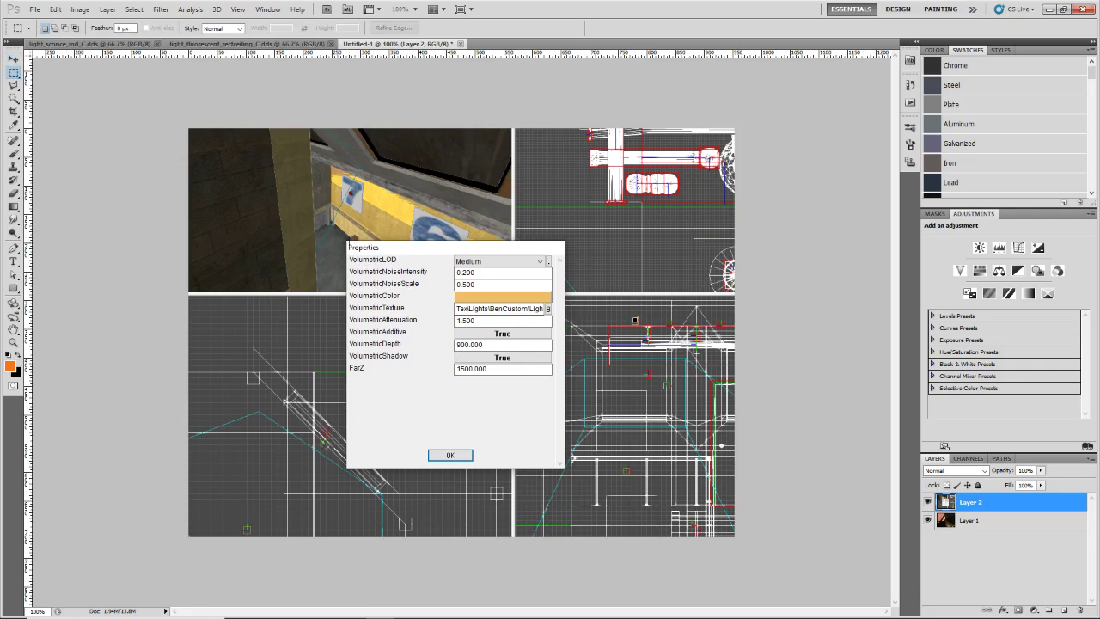
left_click_drag(349, 245, 562, 467)
left_click(80, 10)
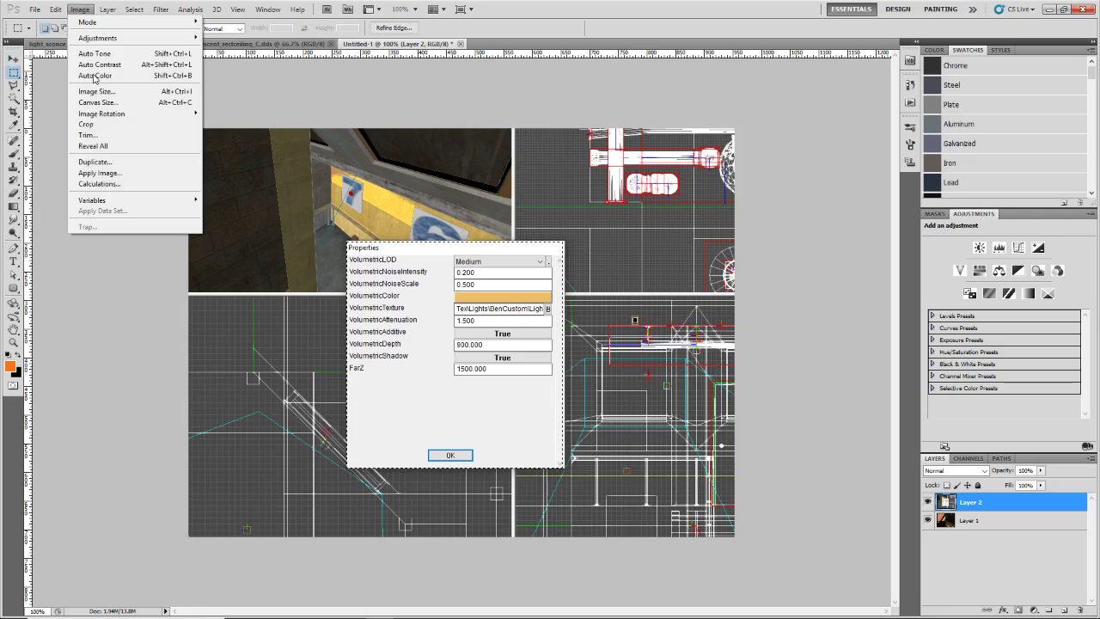
left_click(86, 123)
Step: Begin saving the cropped image to the Desktop in JPEG format, keeping the Save As dialog clear of the picture
key("ctrl+s")
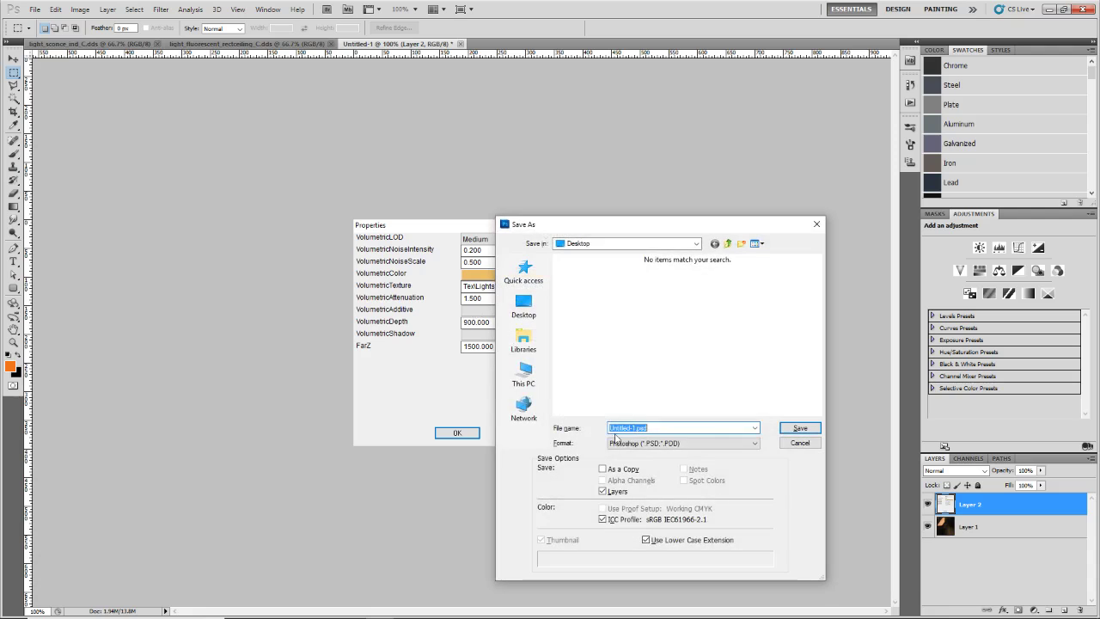
left_click(616, 440)
left_click(636, 522)
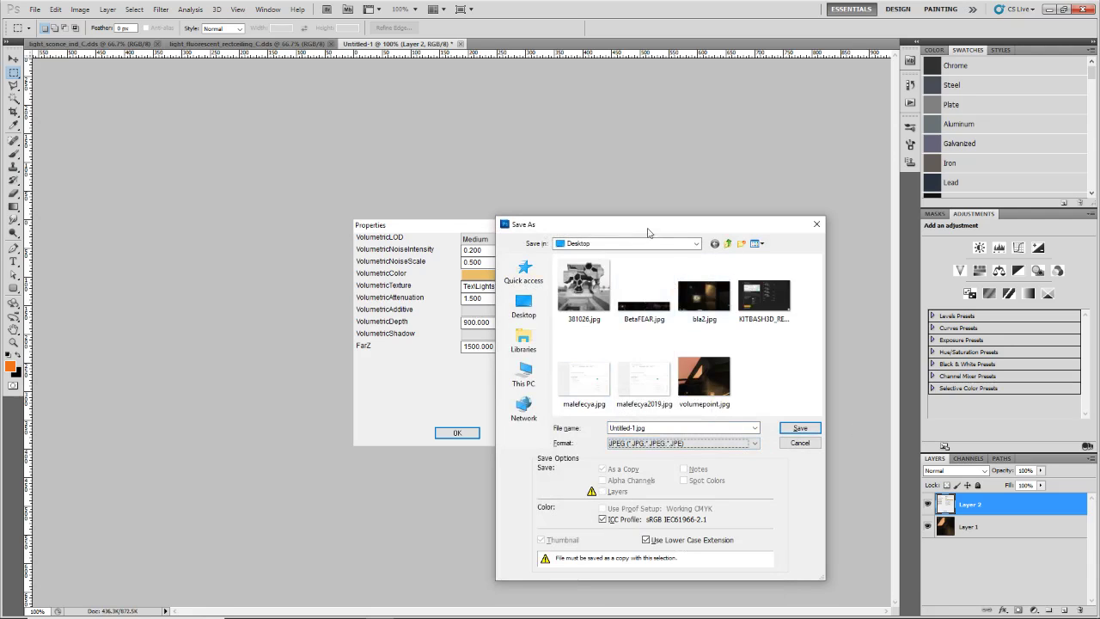
left_click_drag(649, 216, 476, 206)
left_click_drag(559, 212, 118, 171)
left_click_drag(265, 178, 824, 189)
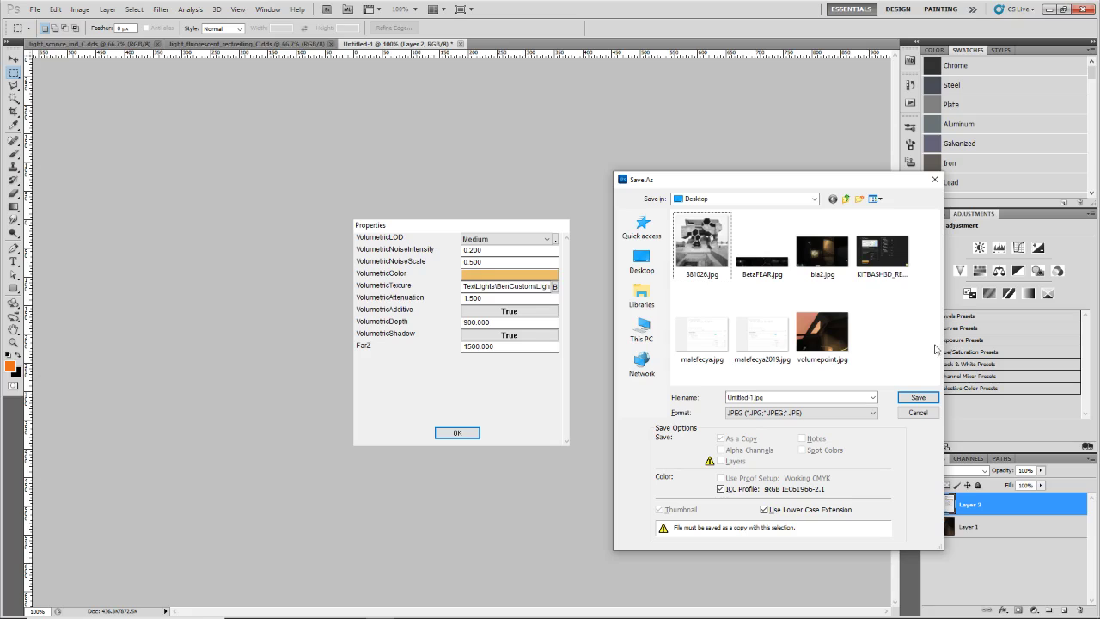
left_click(764, 414)
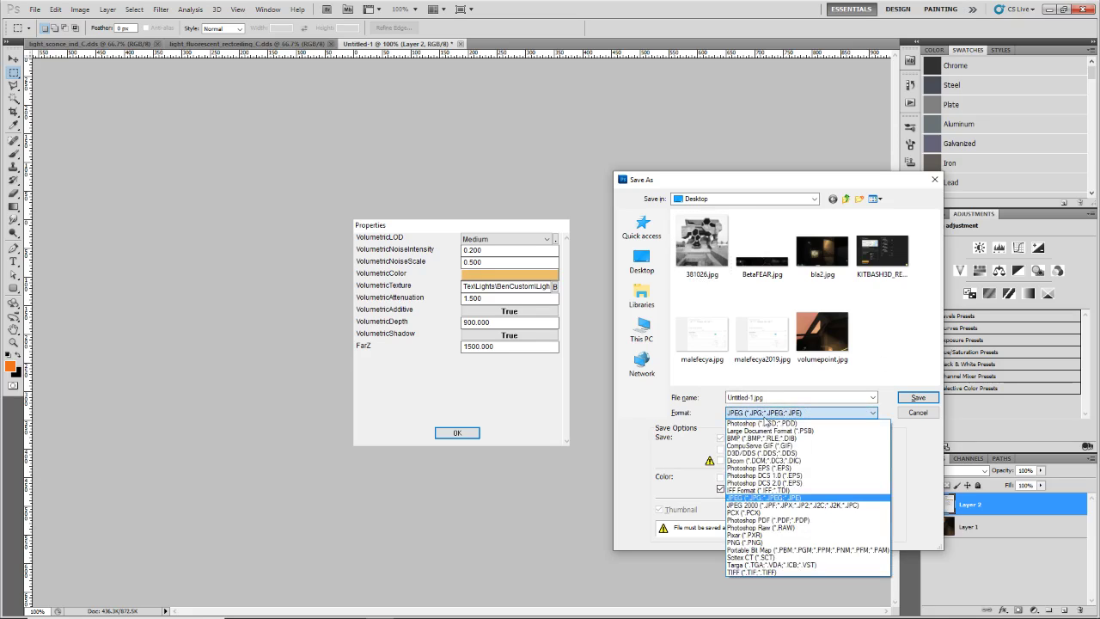
left_click(764, 418)
left_click(880, 336)
Step: Name the JPEG VolumeSettings and save it with Maximum quality
left_click(790, 399)
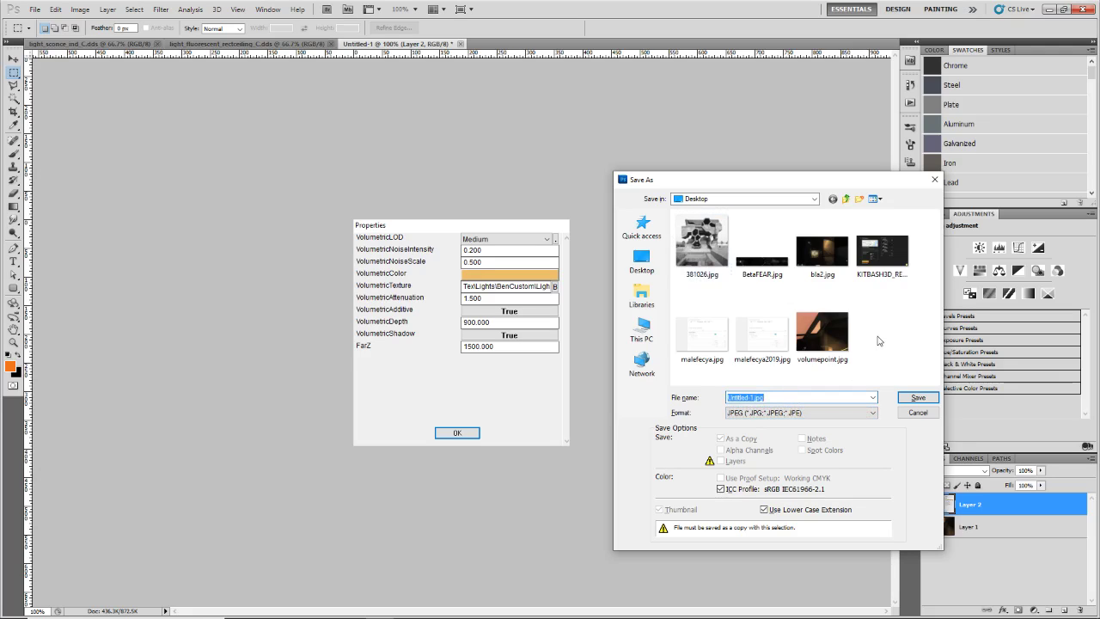
key("BackSpace")
type("Volu")
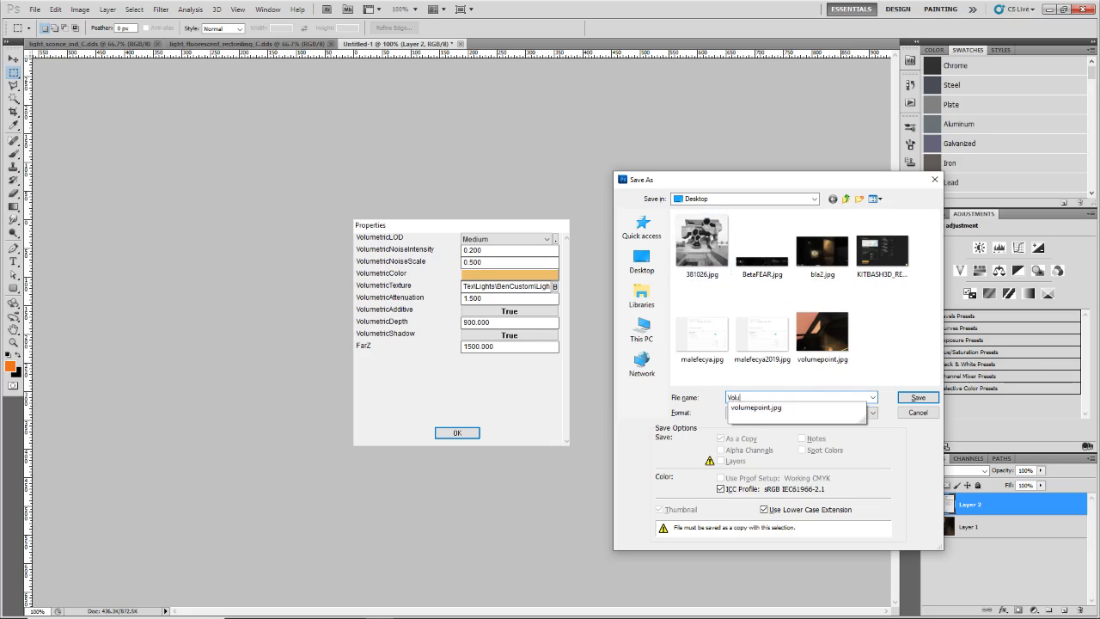
type("meSettings")
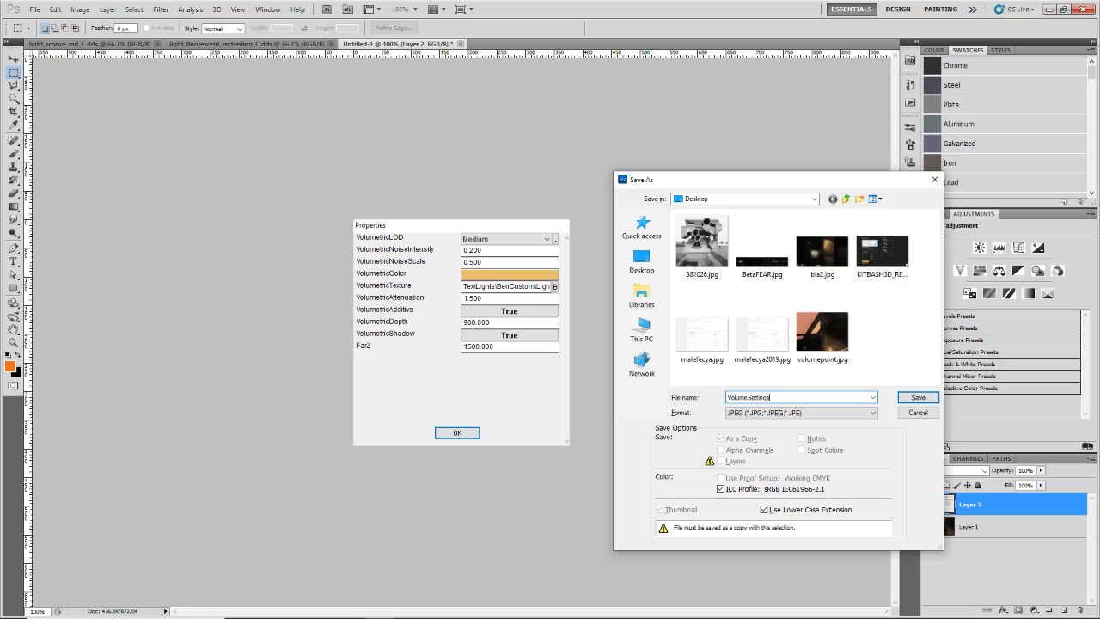
left_click(918, 398)
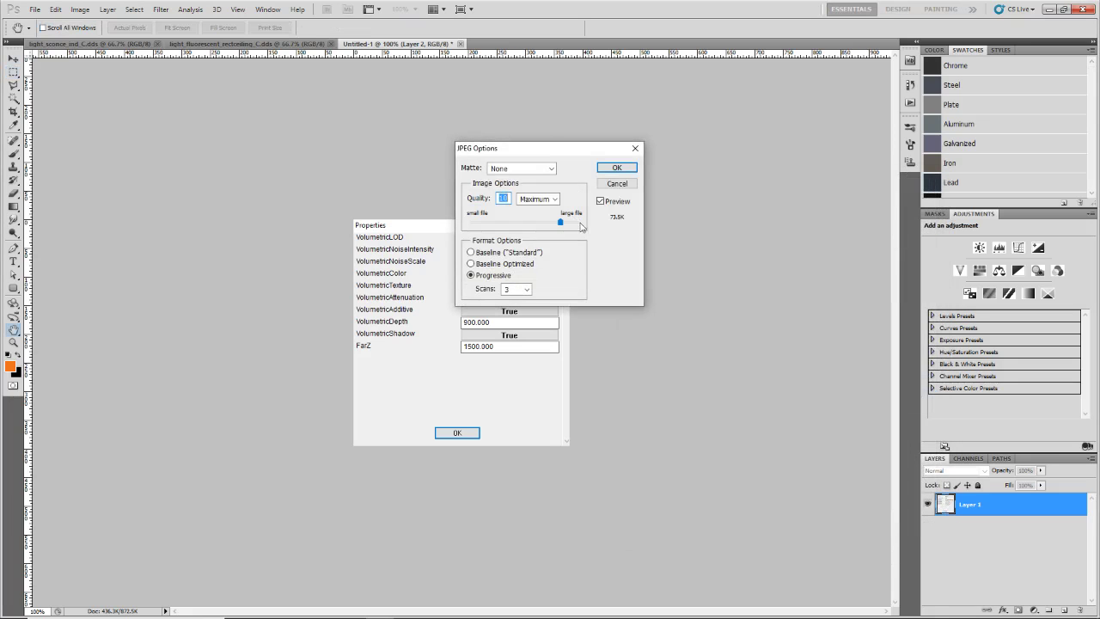
left_click(619, 168)
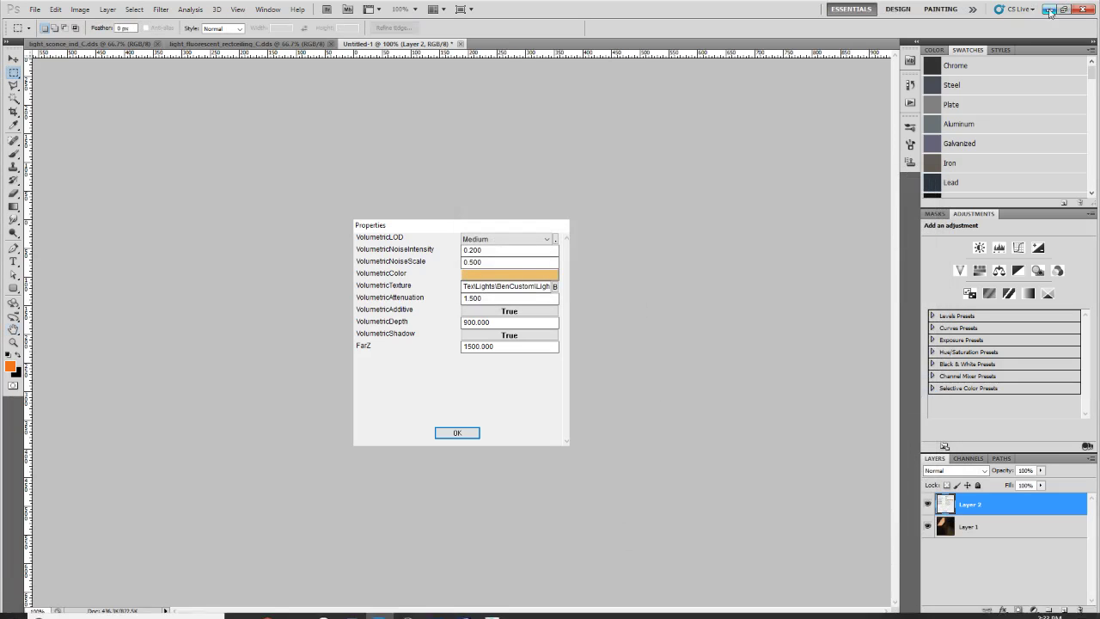
Step: Return to WorldEdit, close the volumetric properties of LightSpot11, and bring the editor back after checking the desktop
left_click(1049, 10)
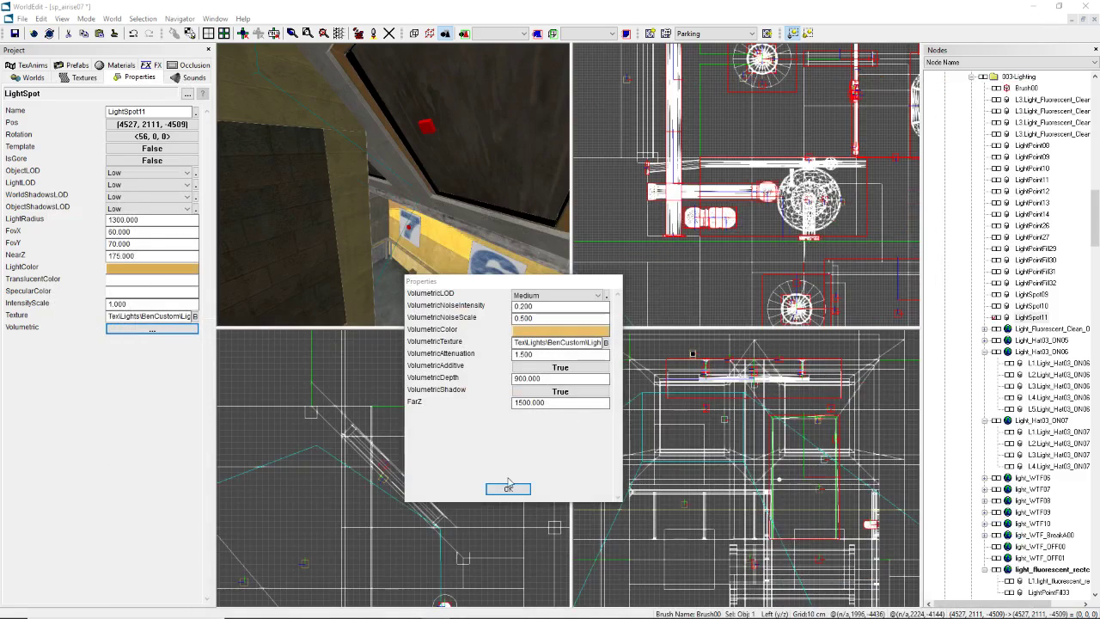
left_click(508, 489)
left_click(1034, 7)
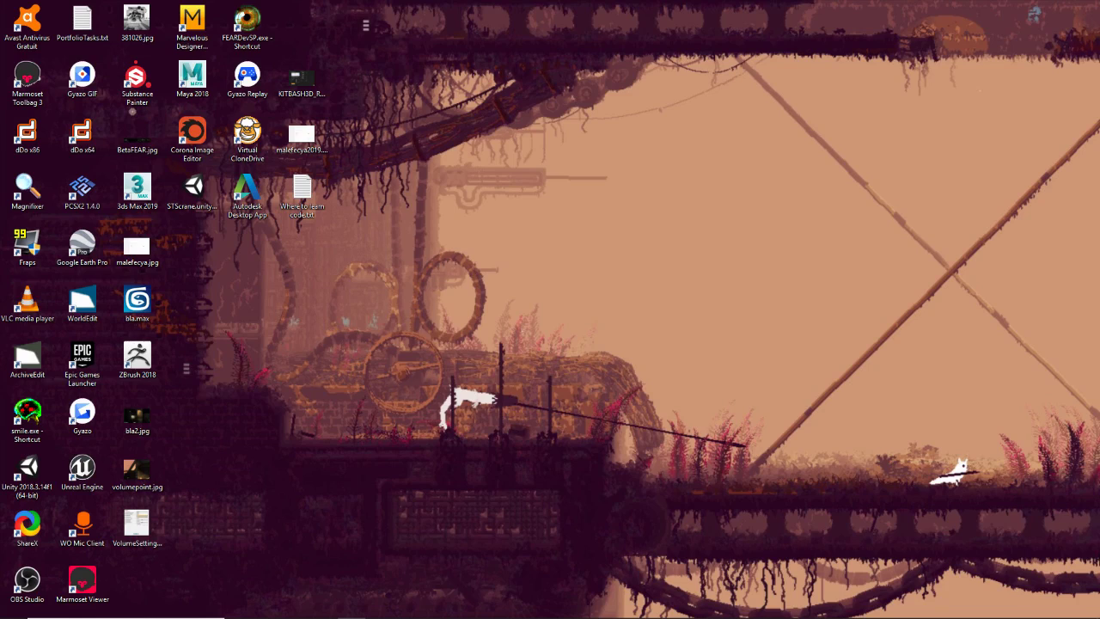
left_click(443, 611)
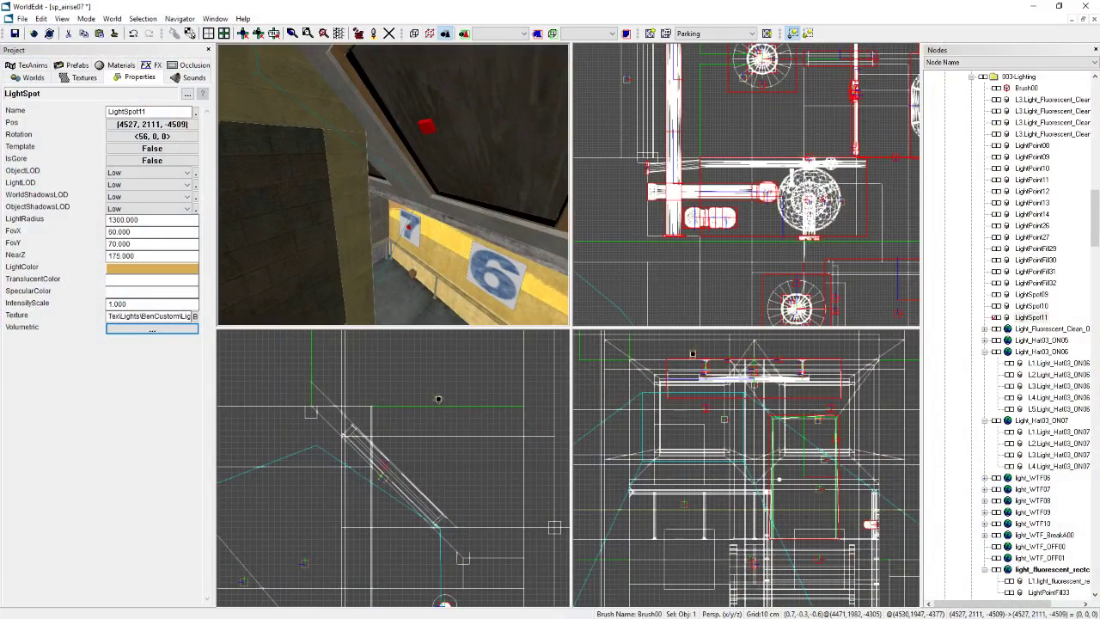
Step: Inspect the skylight from both sides in the perspective view and reselect LightSpot11 behind its glass
left_click(427, 142)
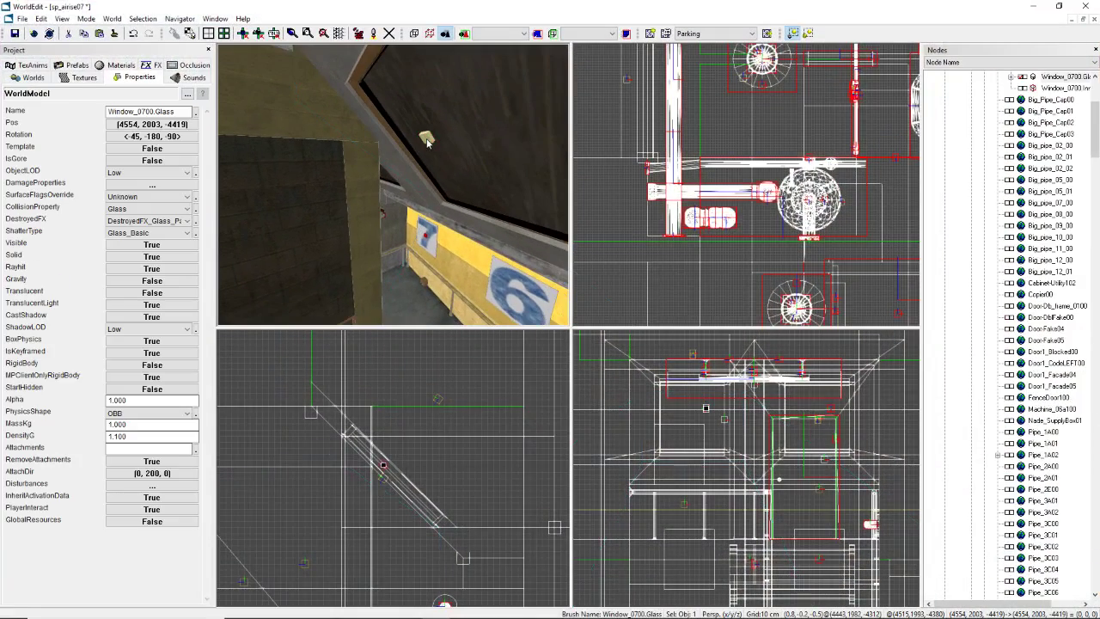
mouse_move(412, 146)
right_mouse_down()
mouse_move(407, 224)
mouse_move(416, 136)
mouse_move(420, 146)
right_mouse_up()
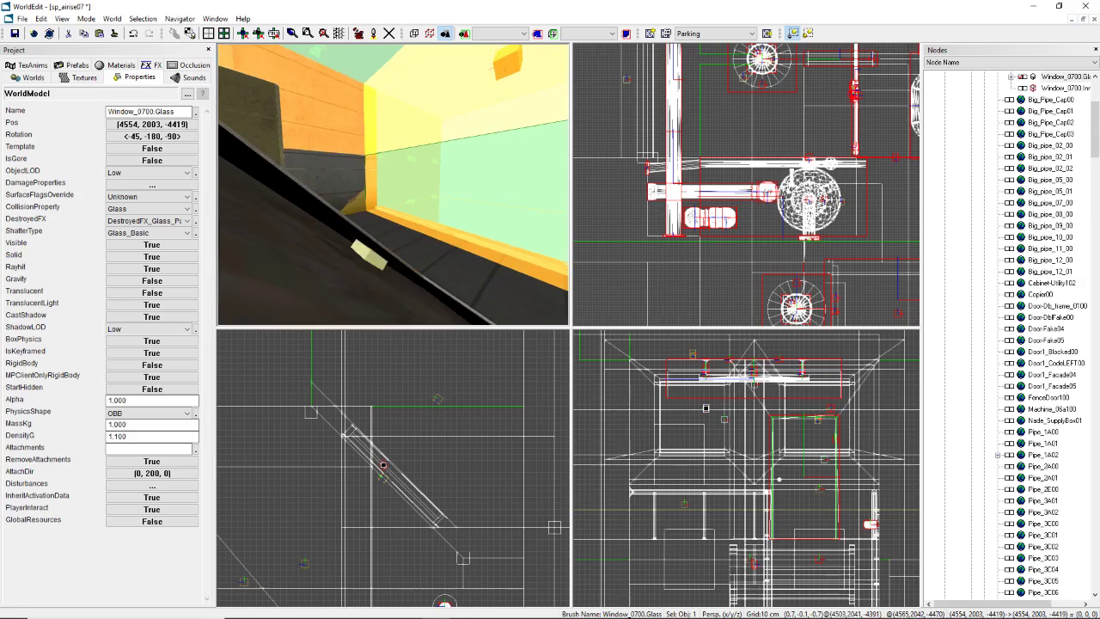
left_click(507, 73)
right_click_drag(456, 223, 443, 253)
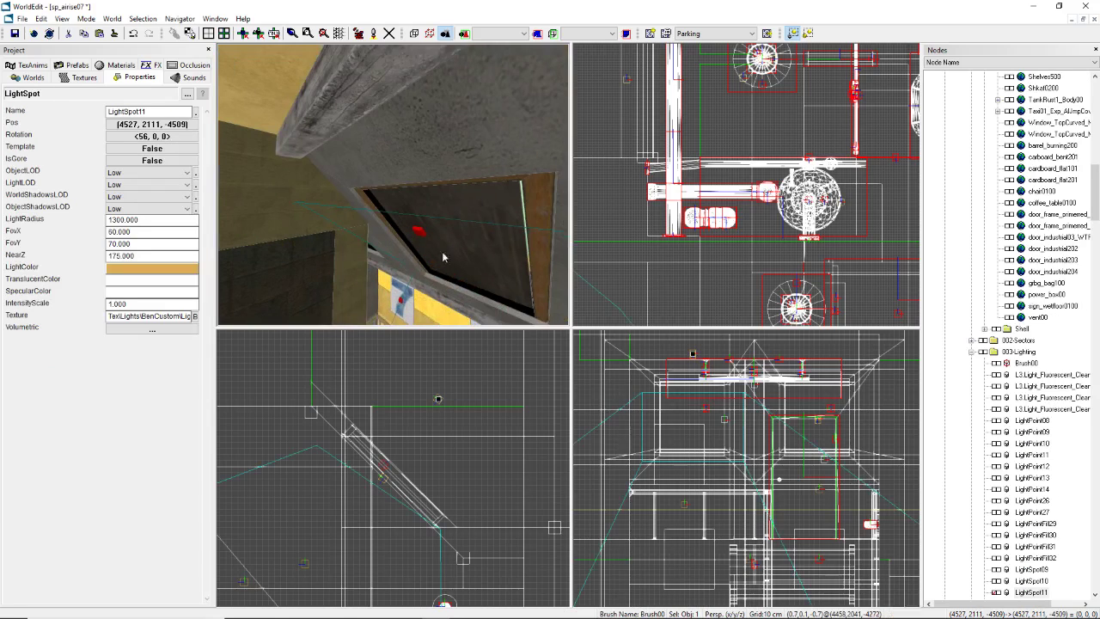
Step: Rotate LightSpot11 to a pitch of about 49 degrees
right_click_drag(467, 438, 465, 465)
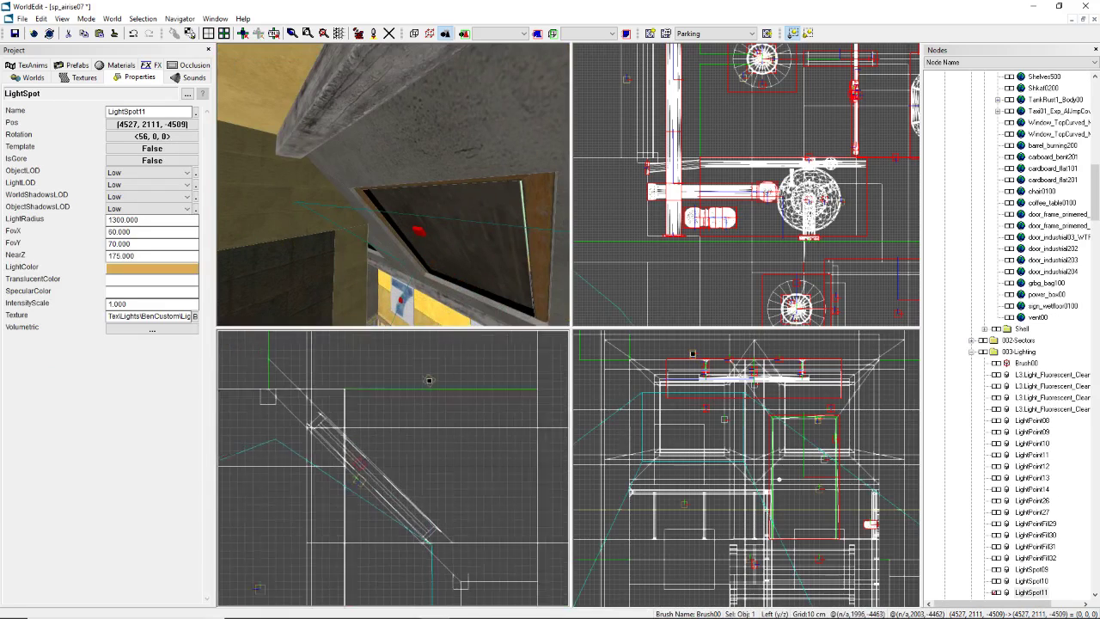
scroll(429, 383, "down", 5)
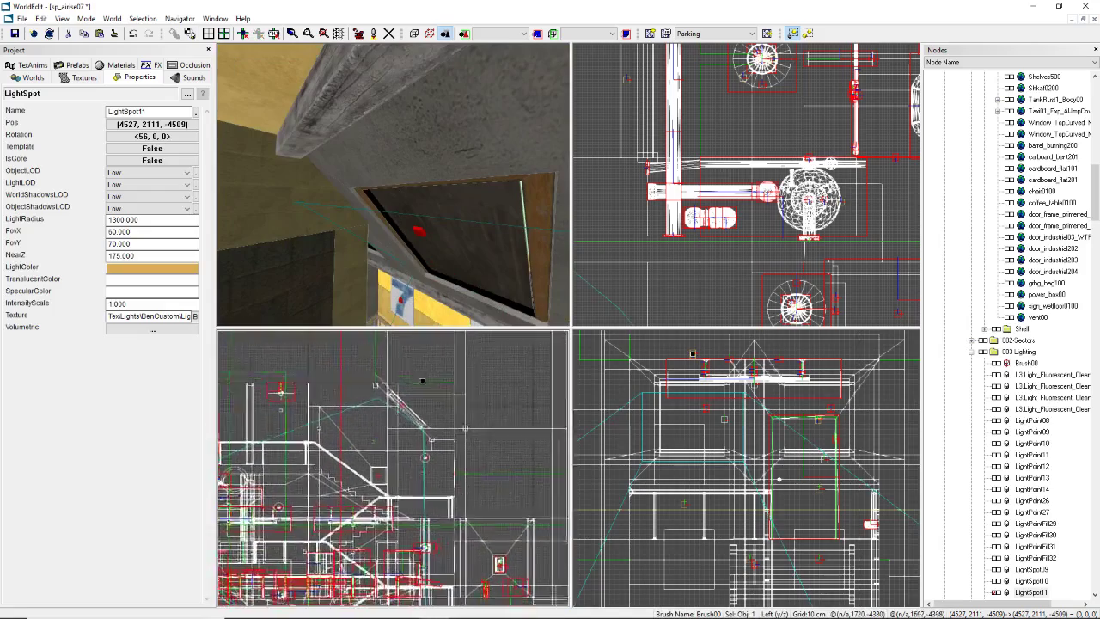
scroll(394, 474, "up", 3)
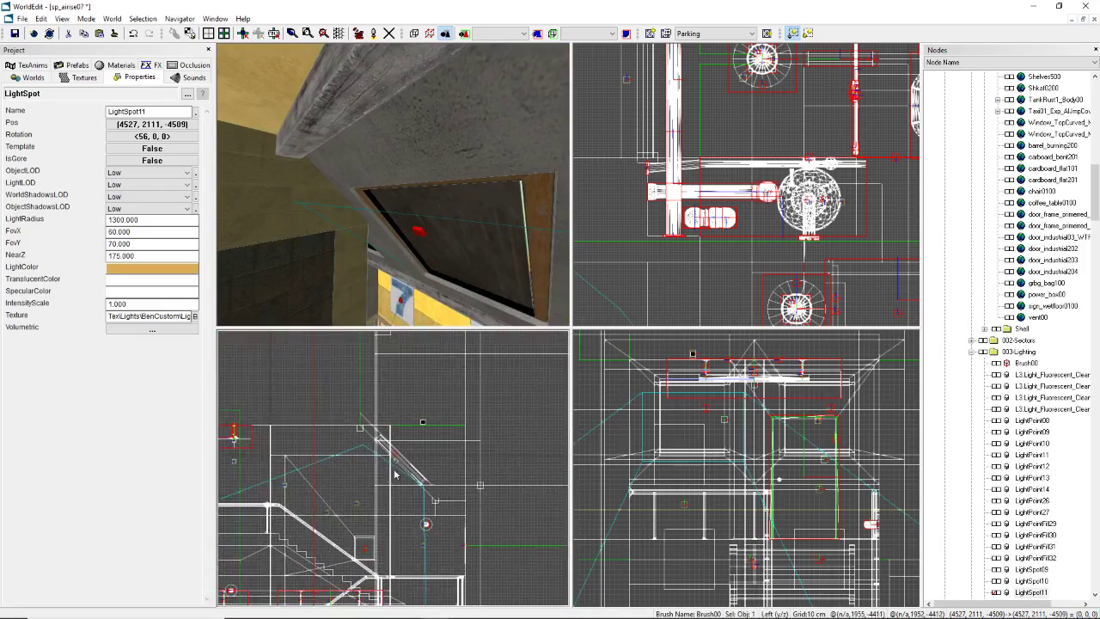
left_click(150, 136)
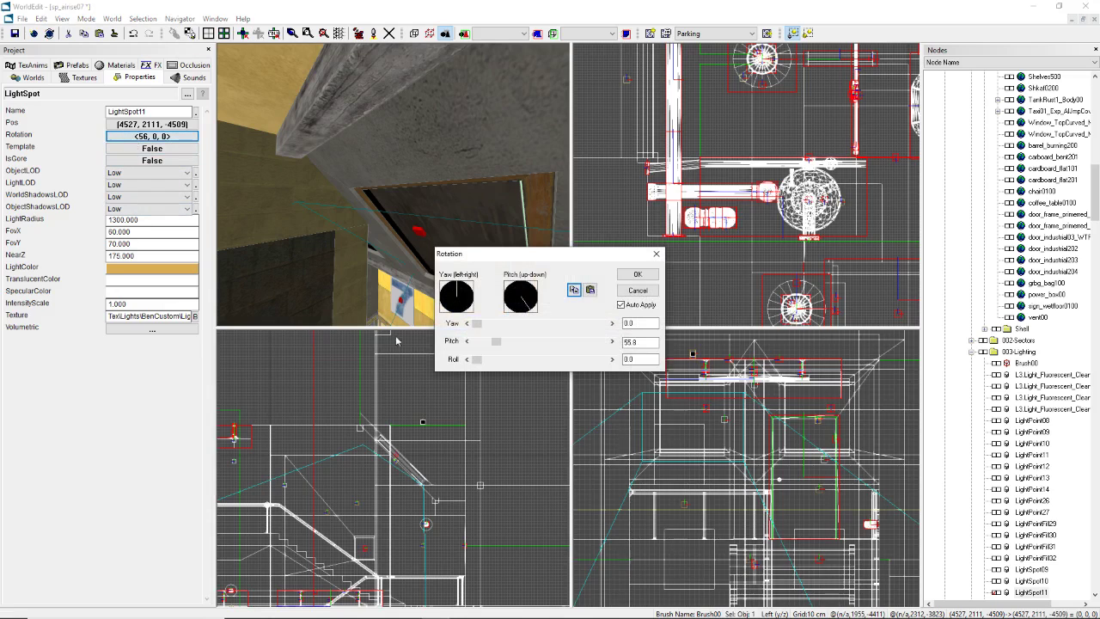
left_click_drag(496, 342, 494, 341)
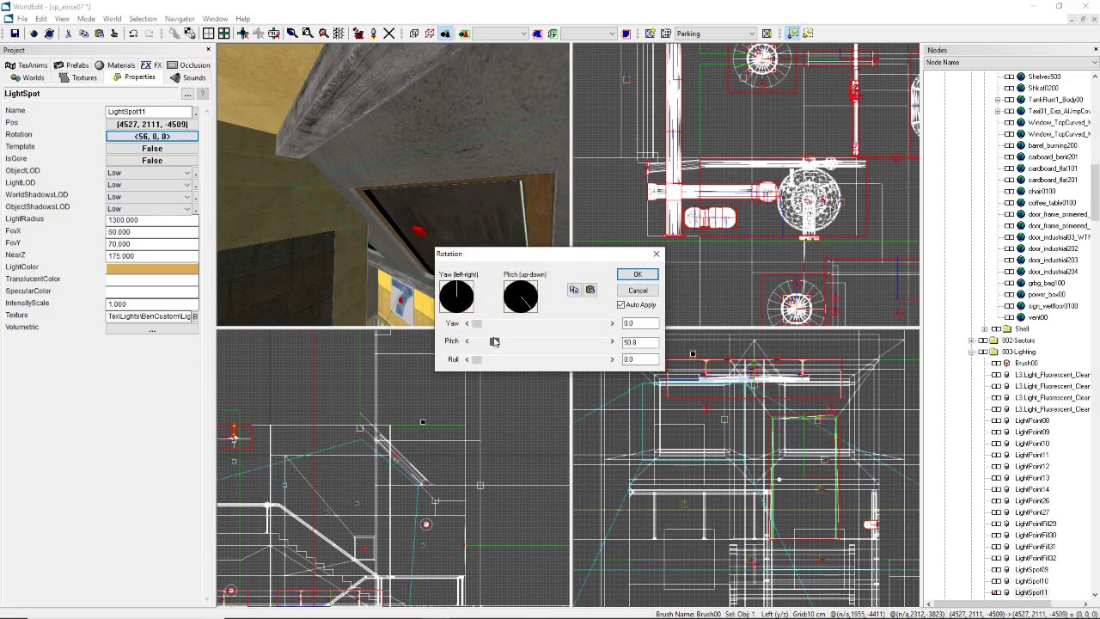
left_click(637, 274)
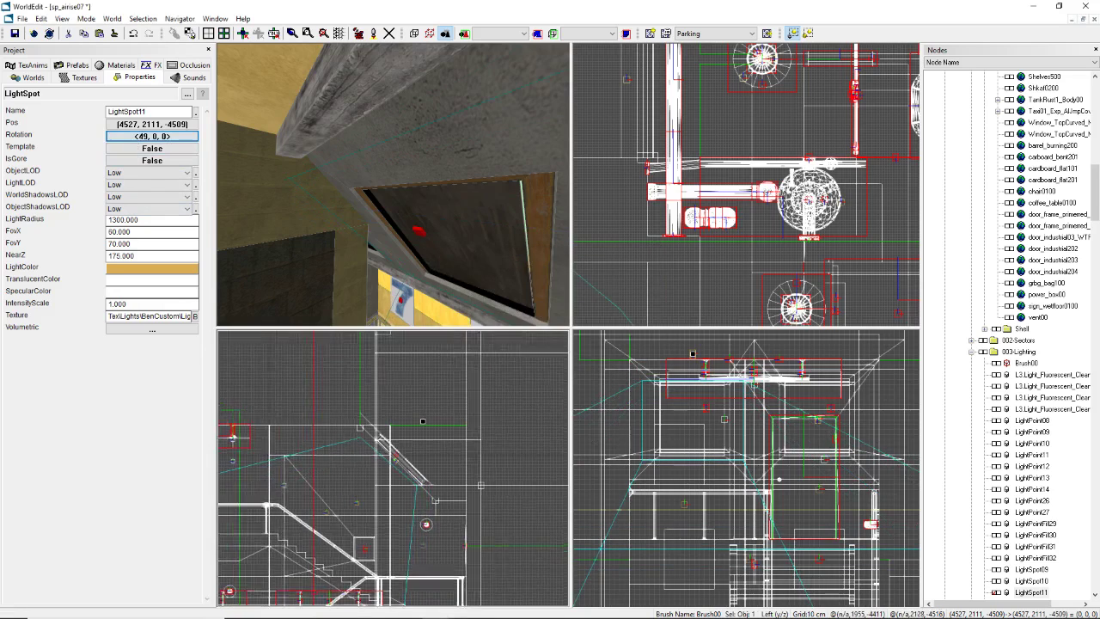
Step: Move LightSpot11 farther outward from the skylight in the side view, to (4527, 2111, -4549)
scroll(443, 405, "up", 3)
left_click_drag(455, 371, 478, 370)
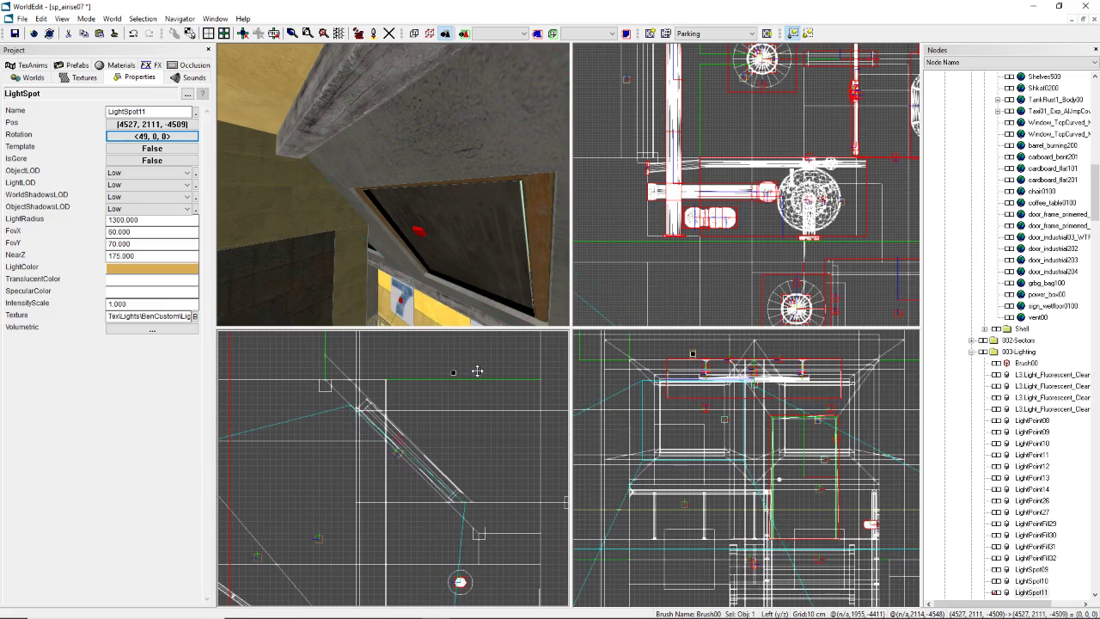
left_click_drag(478, 371, 478, 371)
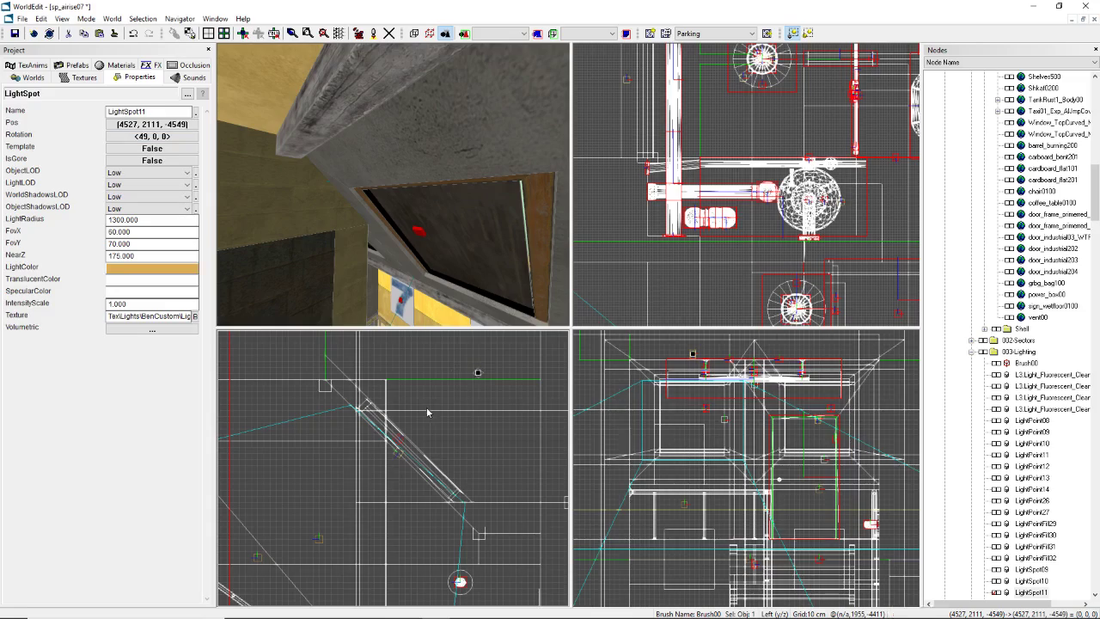
scroll(432, 418, "down", 5)
scroll(431, 418, "up", 5)
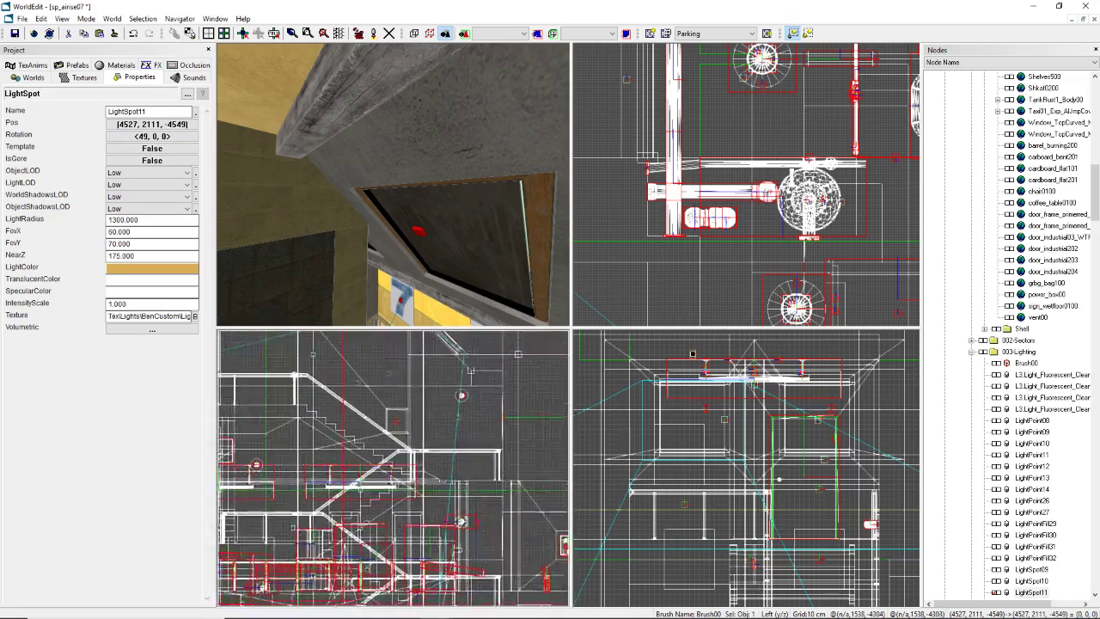
scroll(402, 455, "up", 2)
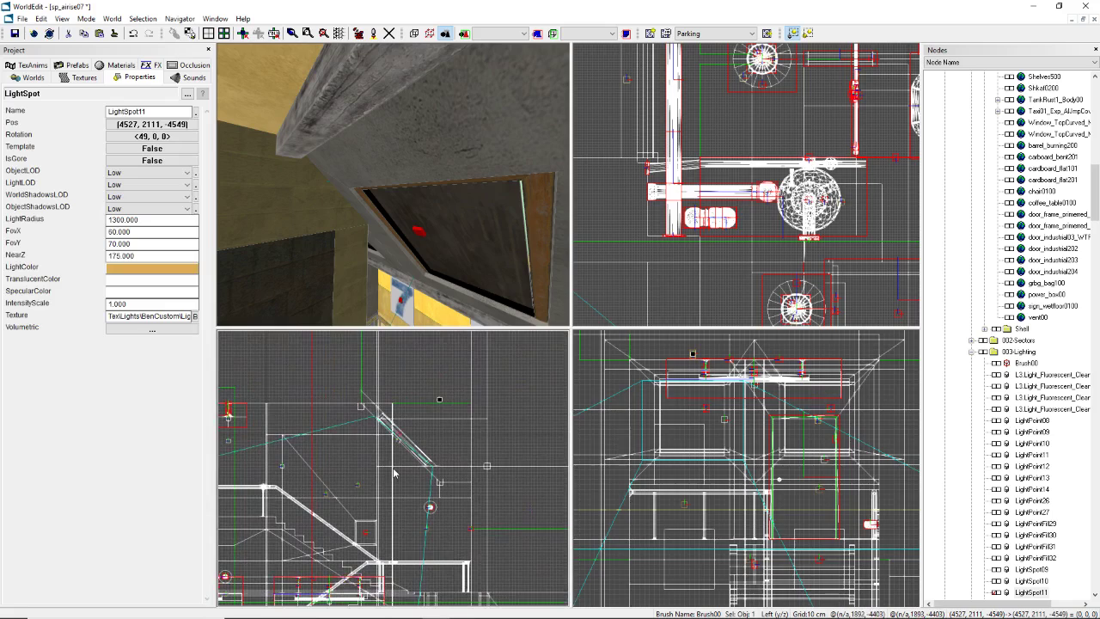
Step: Place the marker at the position of LightSpot11
left_click(245, 35)
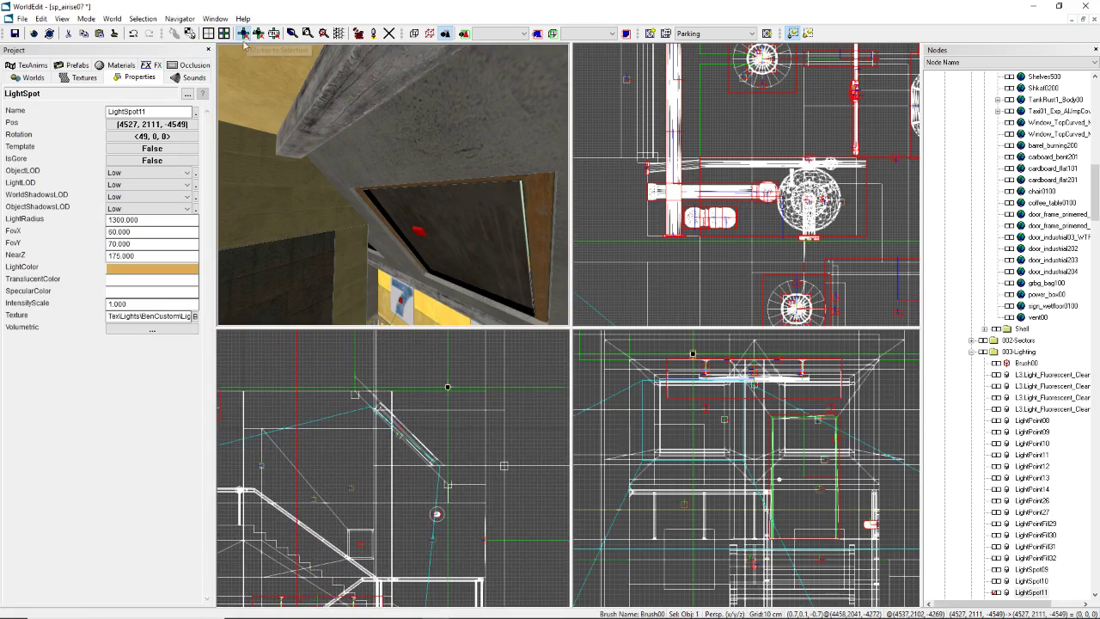
scroll(395, 470, "up", 3)
middle_click_drag(402, 407, 394, 471)
scroll(392, 508, "up", 2)
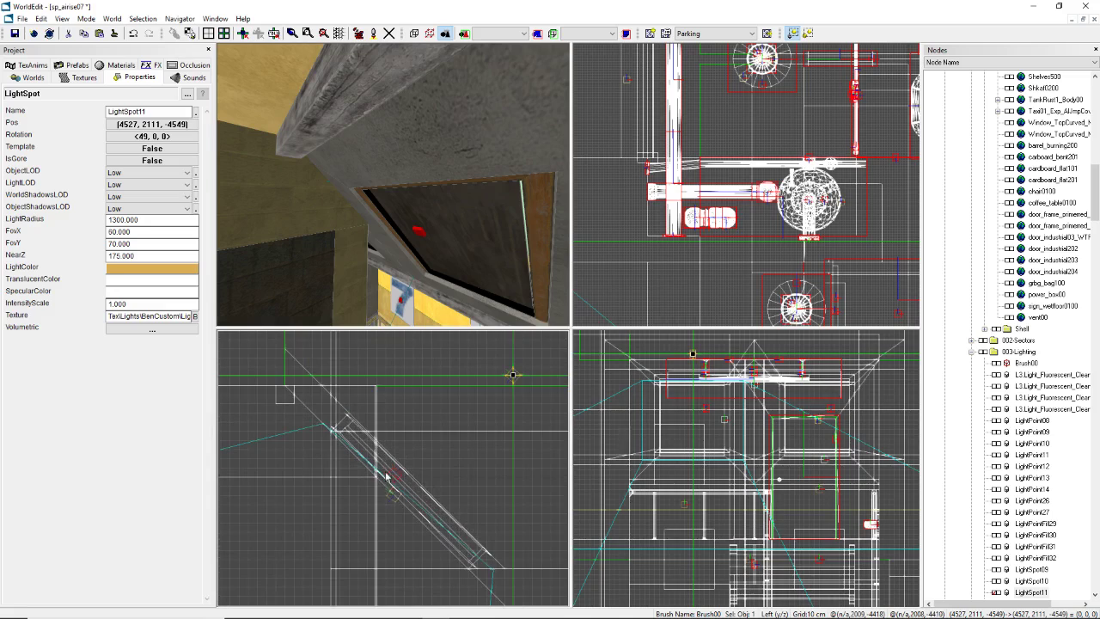
Step: Copy the NearZ value of 175 from LightSpot11 and apply it to LightSpot10
left_click(158, 256)
key("ctrl+c")
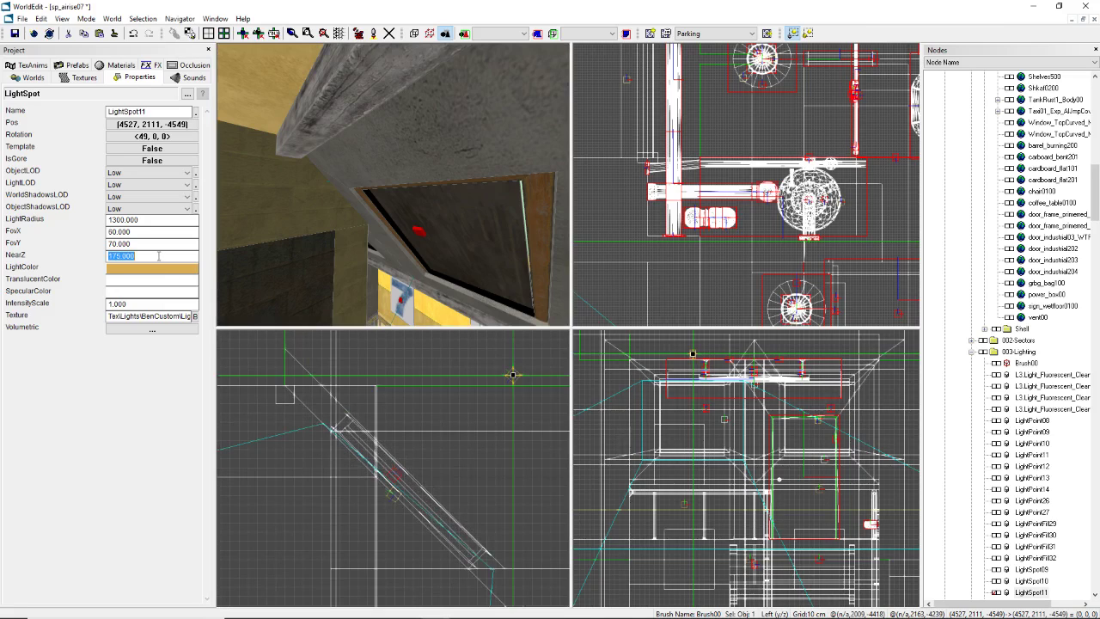
left_click(392, 496)
left_click(140, 255)
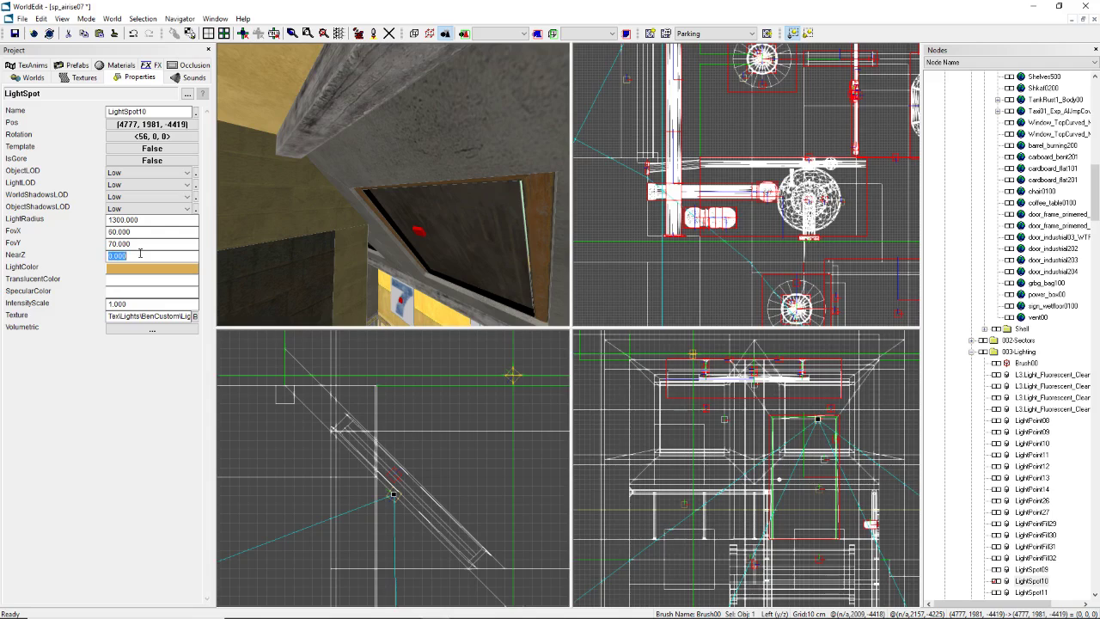
key("ctrl+v")
key("Return")
scroll(393, 468, "down", 3)
middle_click_drag(393, 469, 399, 460)
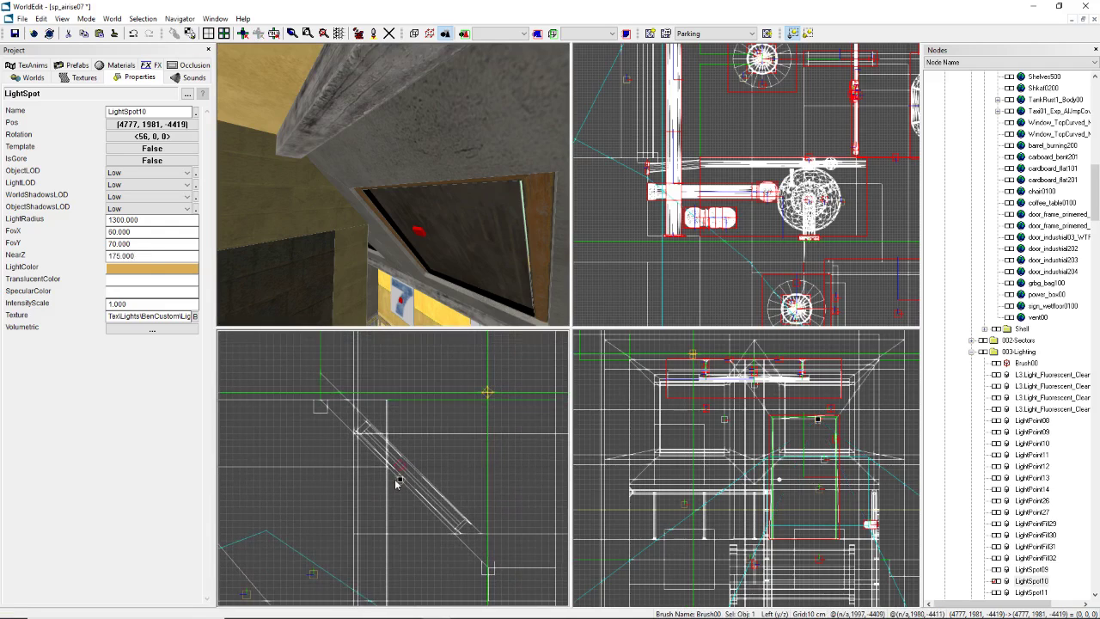
Step: Move LightSpot10 farther outward from the skylight in the side view, to (4777, 2111, -4549)
left_click_drag(400, 479, 487, 392)
scroll(457, 457, "down", 2)
scroll(444, 483, "up", 3)
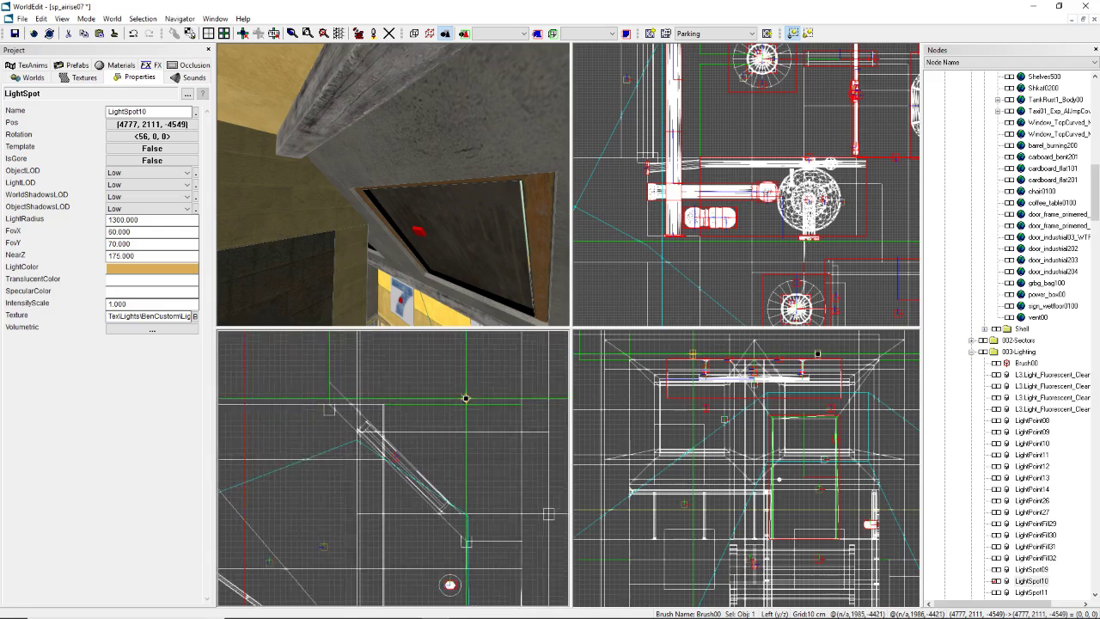
Step: Rotate LightSpot10 to a pitch of about 47.6 degrees
left_click(135, 137)
left_click_drag(502, 345, 493, 343)
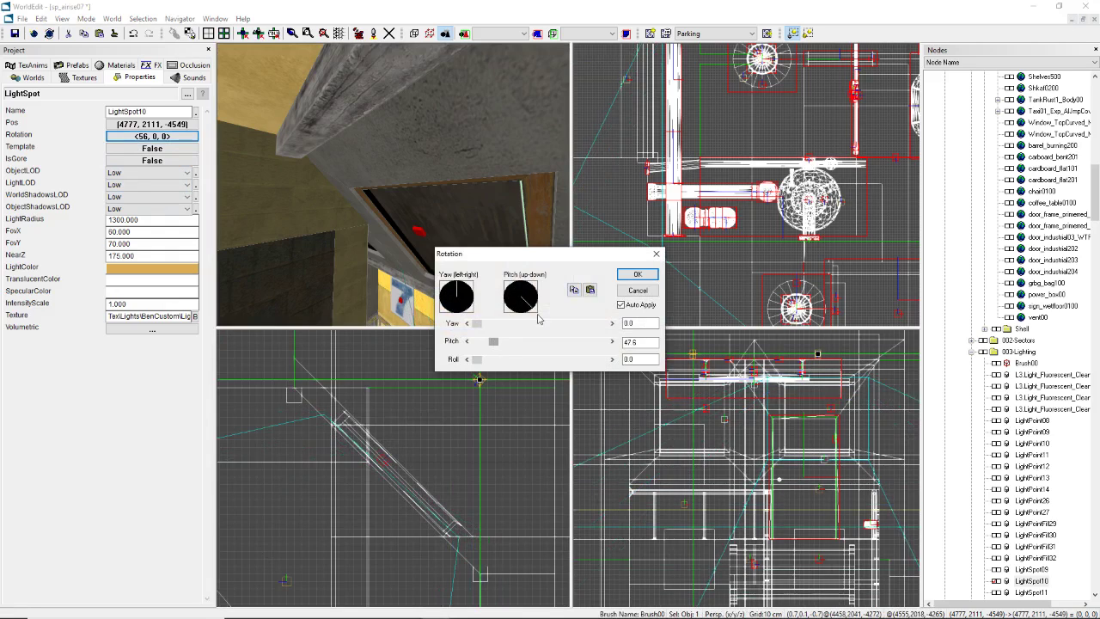
left_click(637, 273)
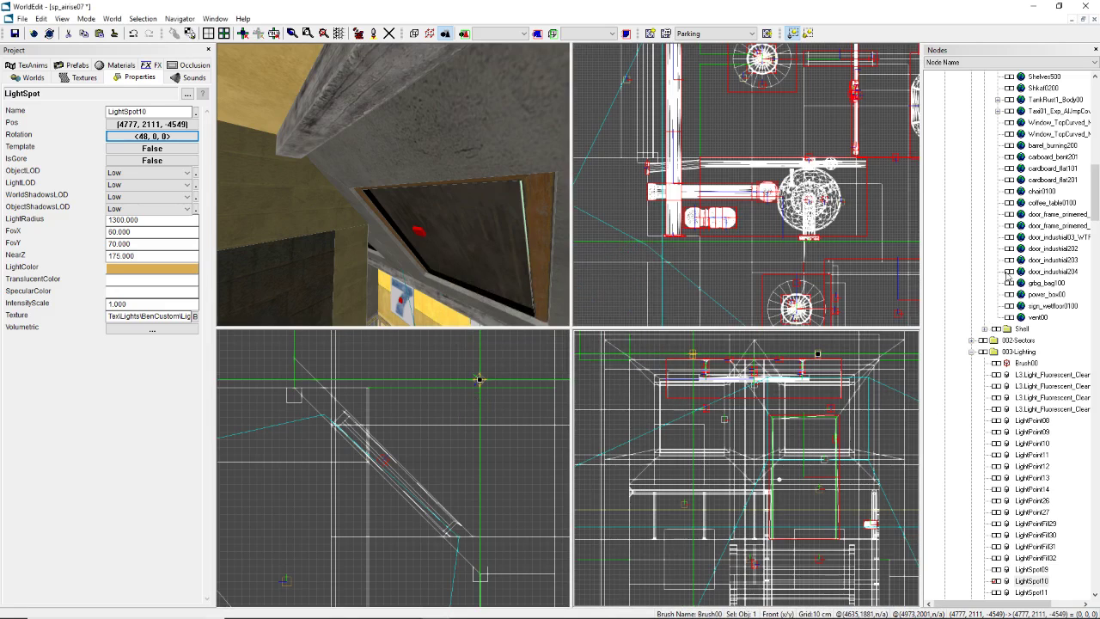
Step: Compare the rotation and cone of LightSpot11 with those of LightSpot10, ending with LightSpot10 selected
scroll(987, 322, "up", 4)
scroll(987, 322, "down", 8)
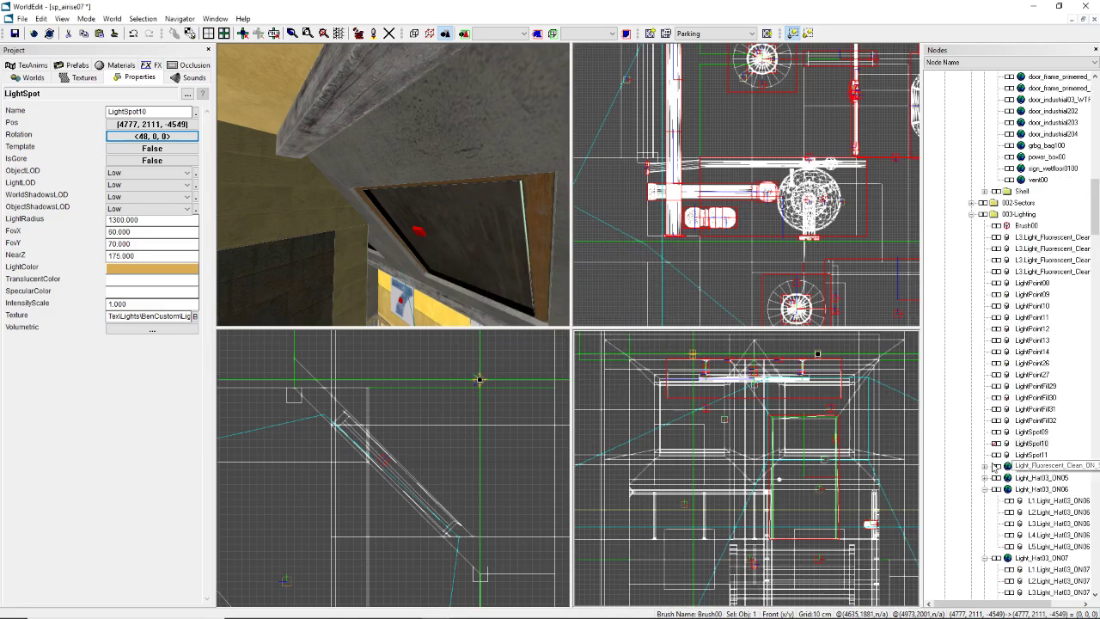
left_click(996, 456)
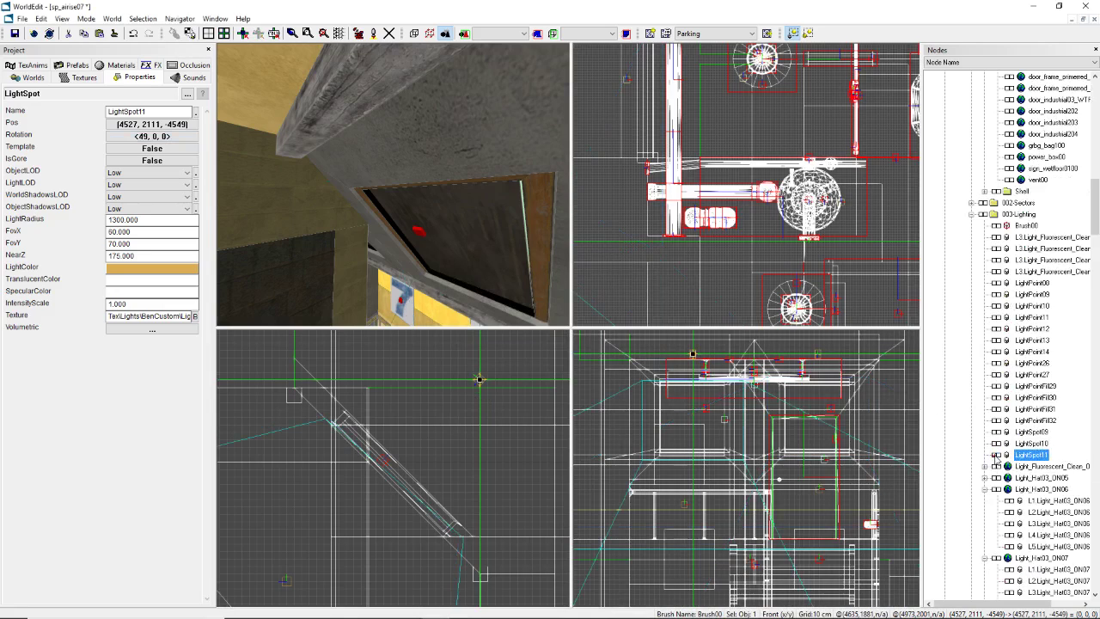
left_click(998, 443)
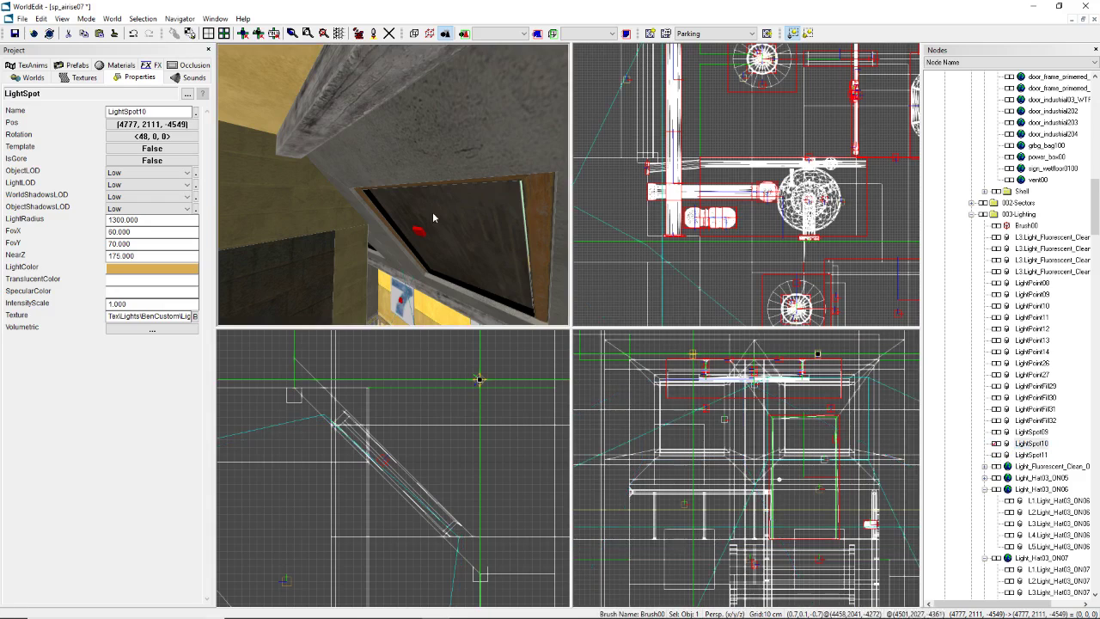
scroll(448, 430, "down", 3)
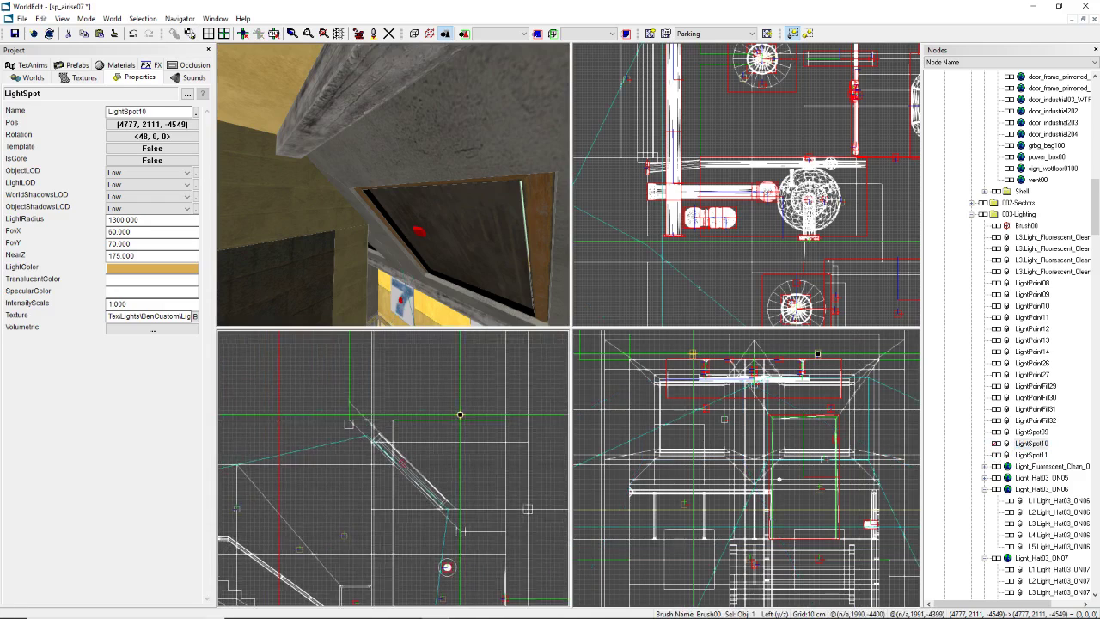
Step: Process the level with World Packer, ignoring hidden and frozen objects, and close the finished packing report
left_click(361, 35)
left_click(496, 339)
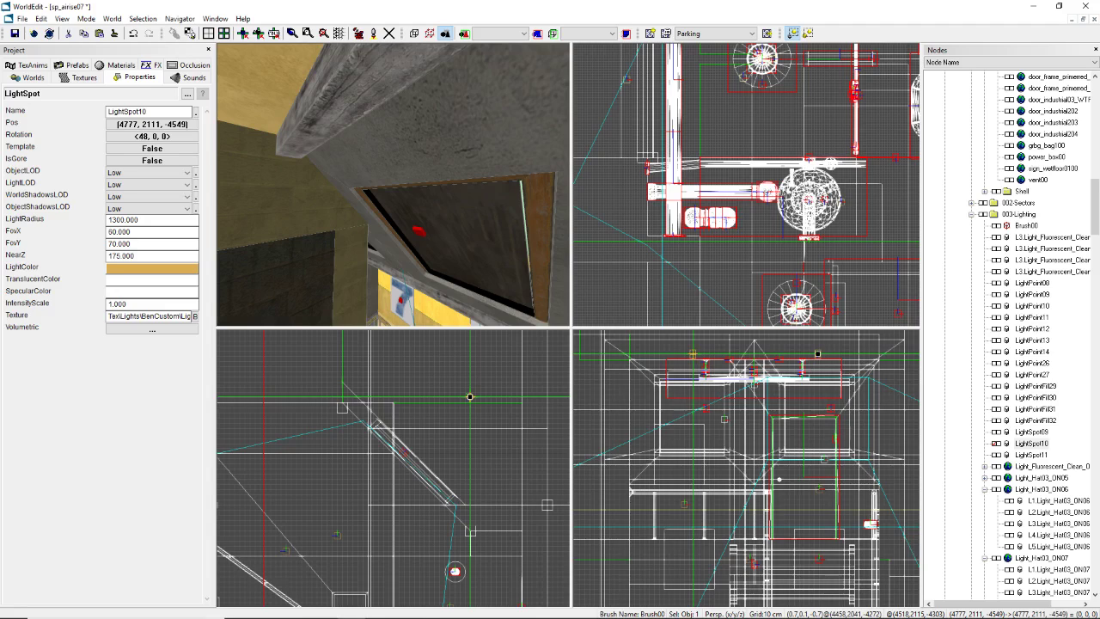
key("ctrl+p")
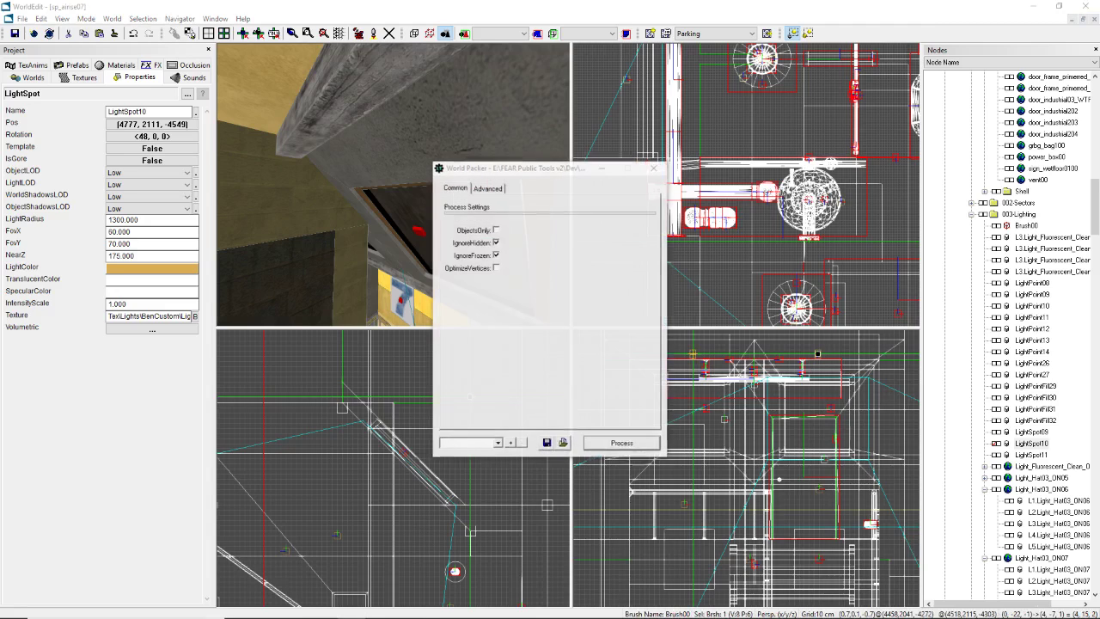
left_click(622, 443)
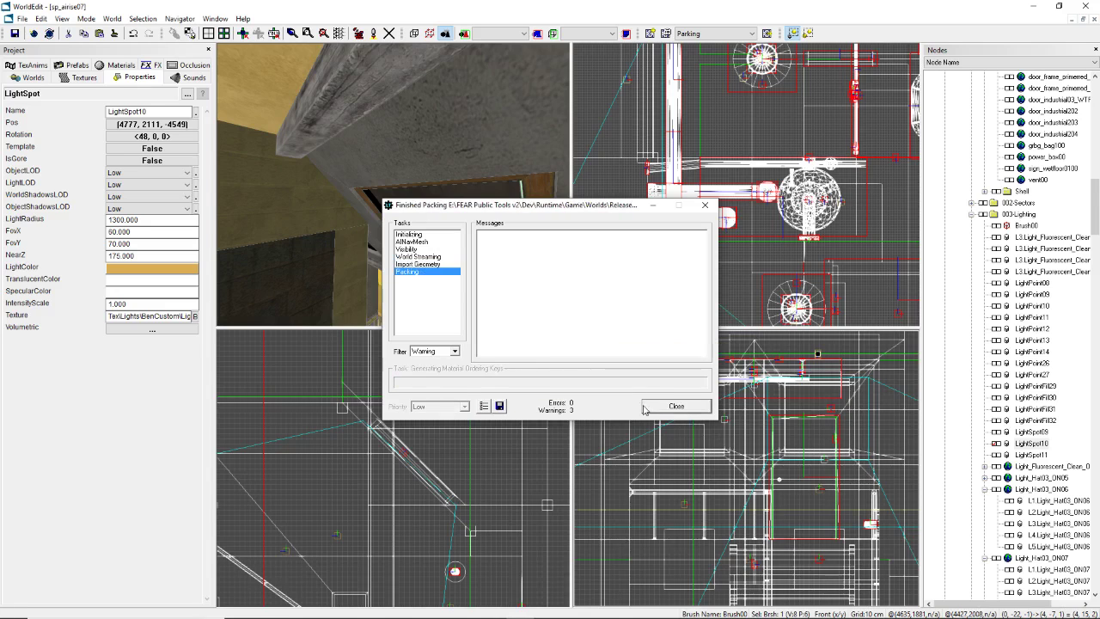
left_click(646, 407)
left_click(399, 127)
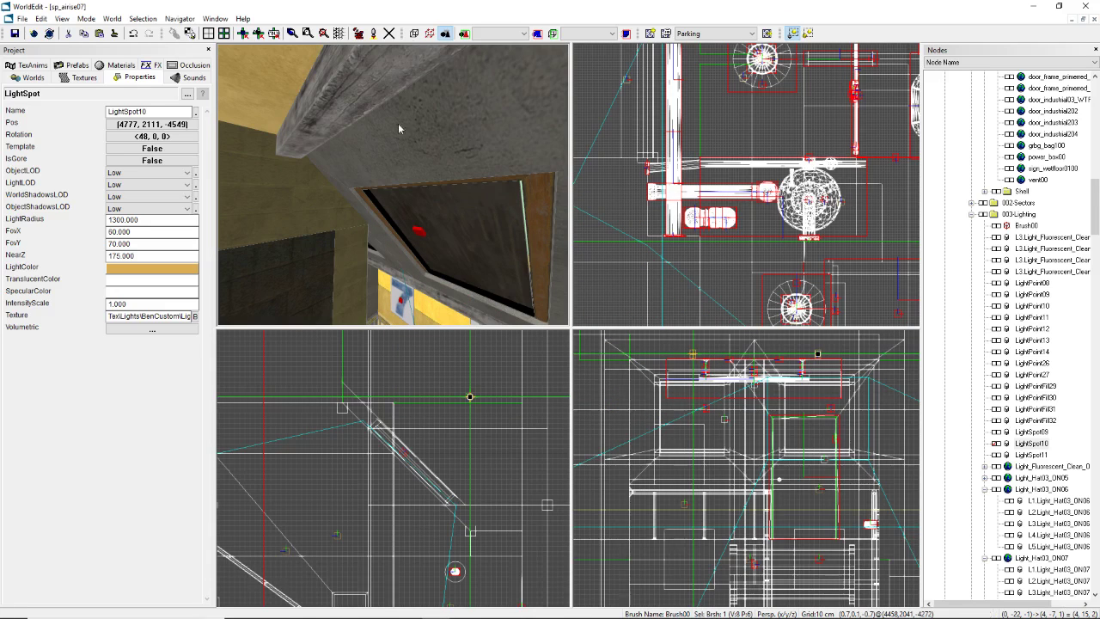
right_click_drag(399, 127, 399, 185)
middle_click_drag(344, 154, 390, 126)
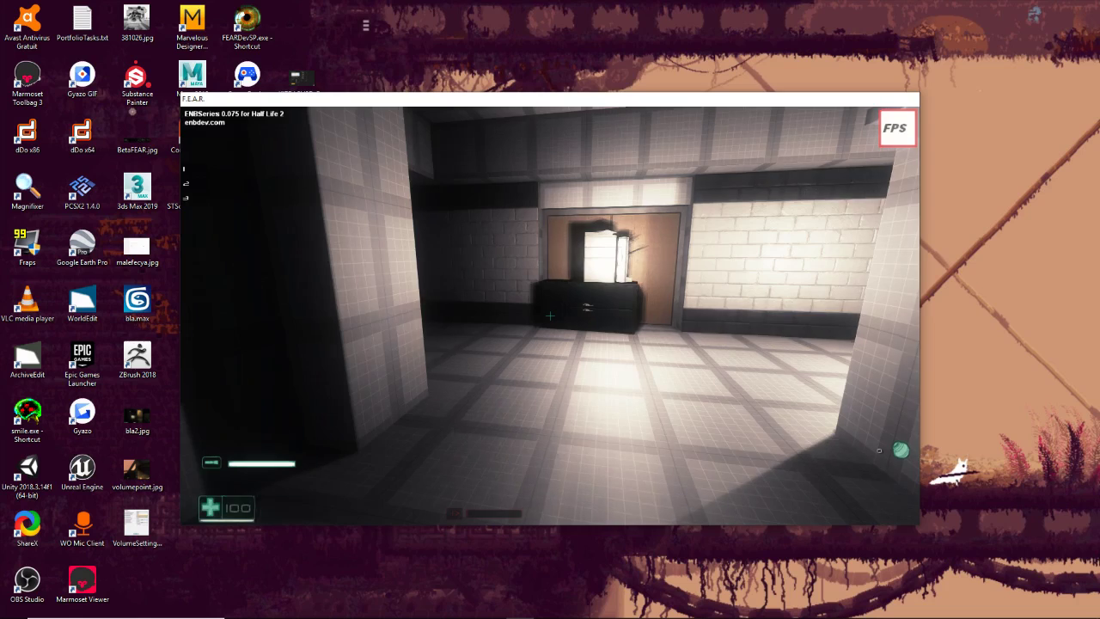
Step: Pause and resume the F.E.A.R. playtest, walk into the level and enable spectator clip mode
key("Escape")
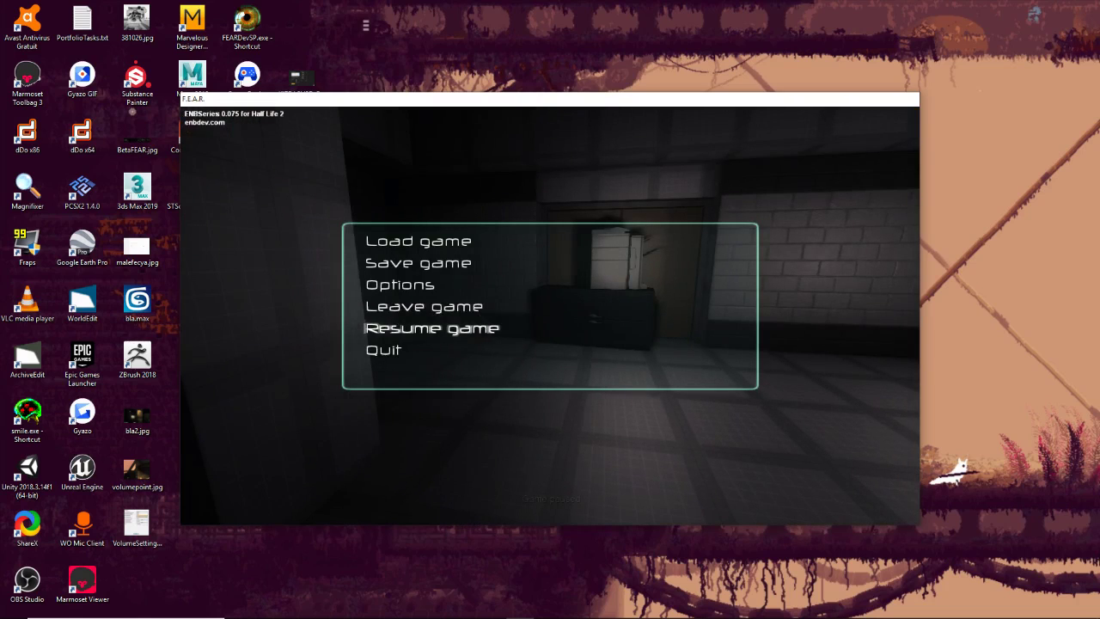
key("alt+Tab")
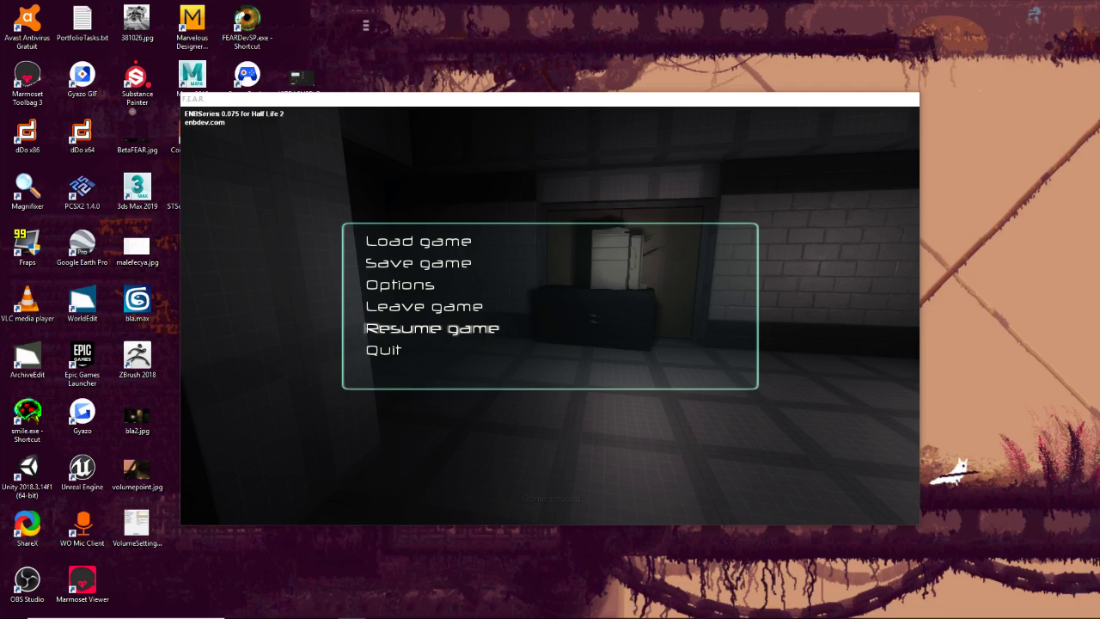
key("Escape")
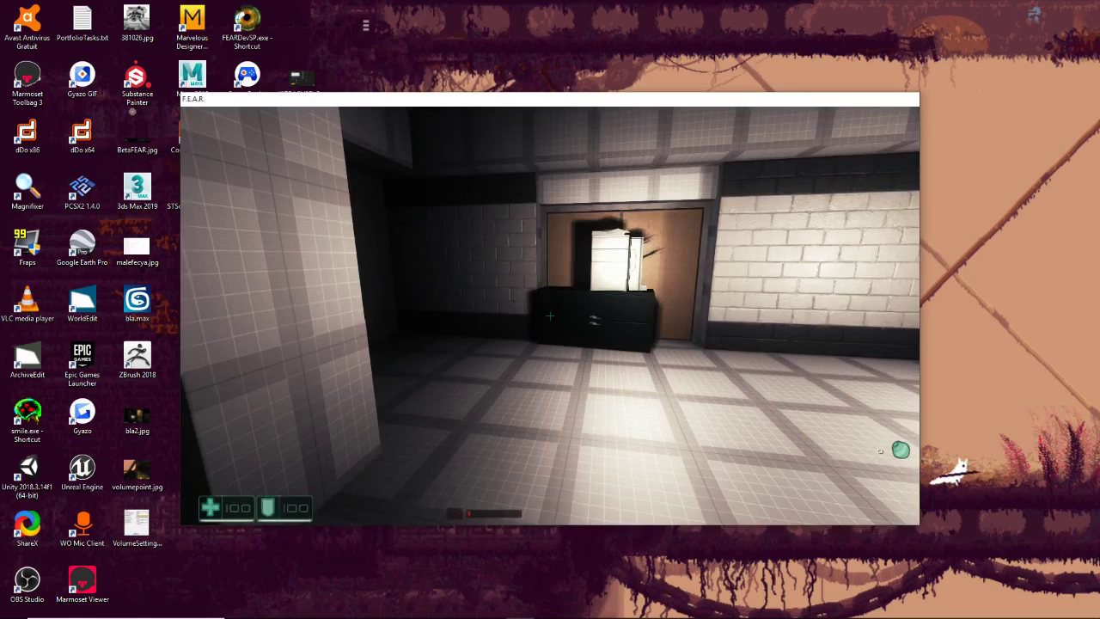
key("w")
key("f")
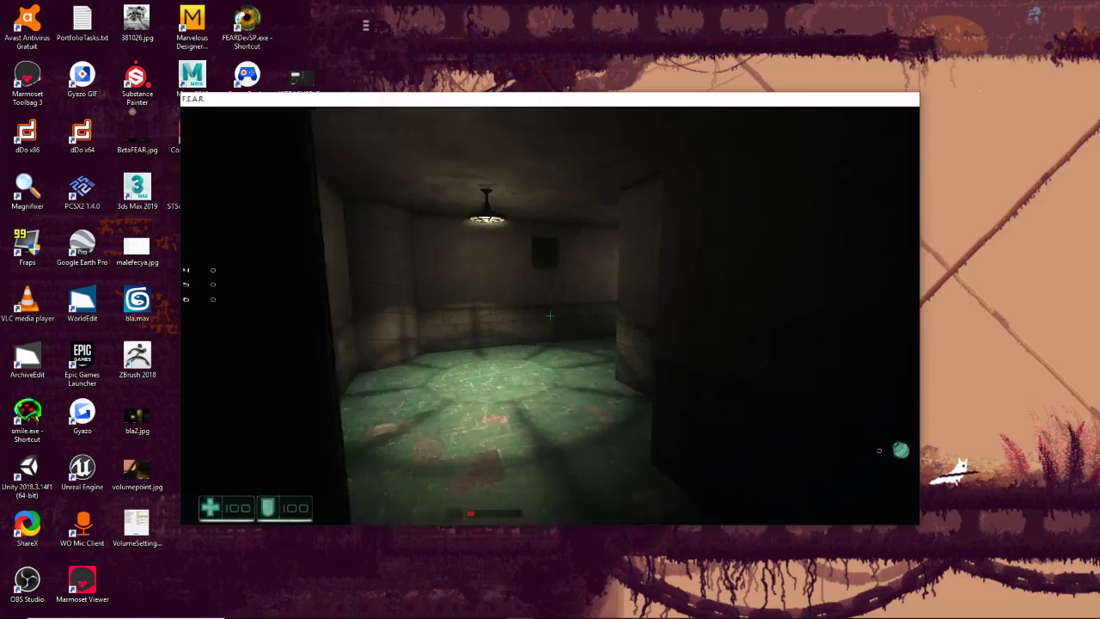
key("F2")
key("w")
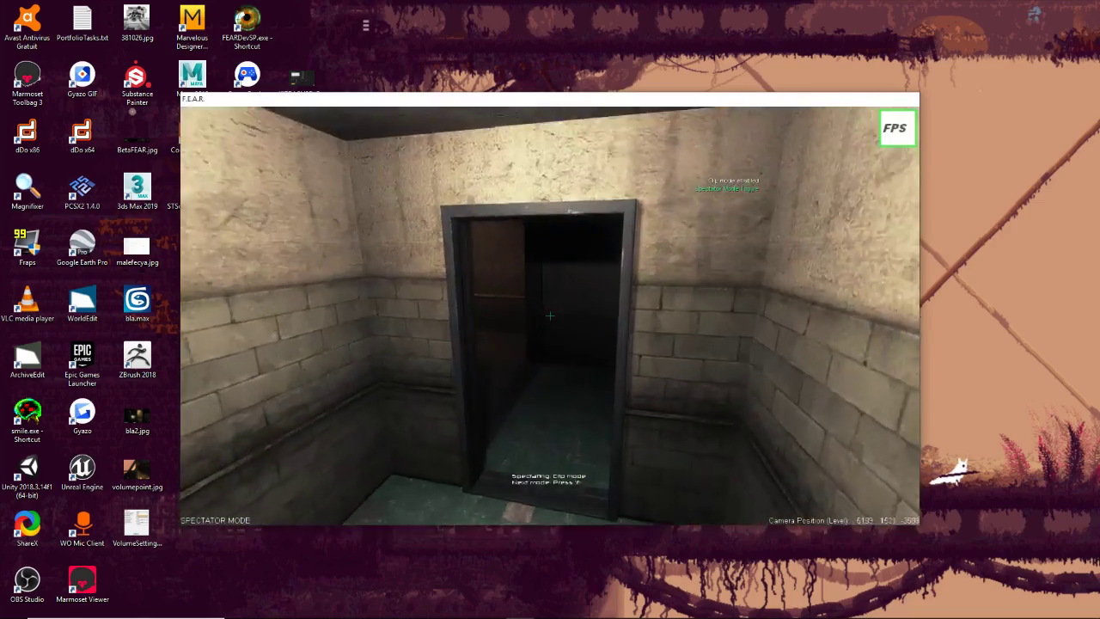
Step: Fly to the skylights and examine how their volumetric light falls across the stairwell walls and stairs
key("w")
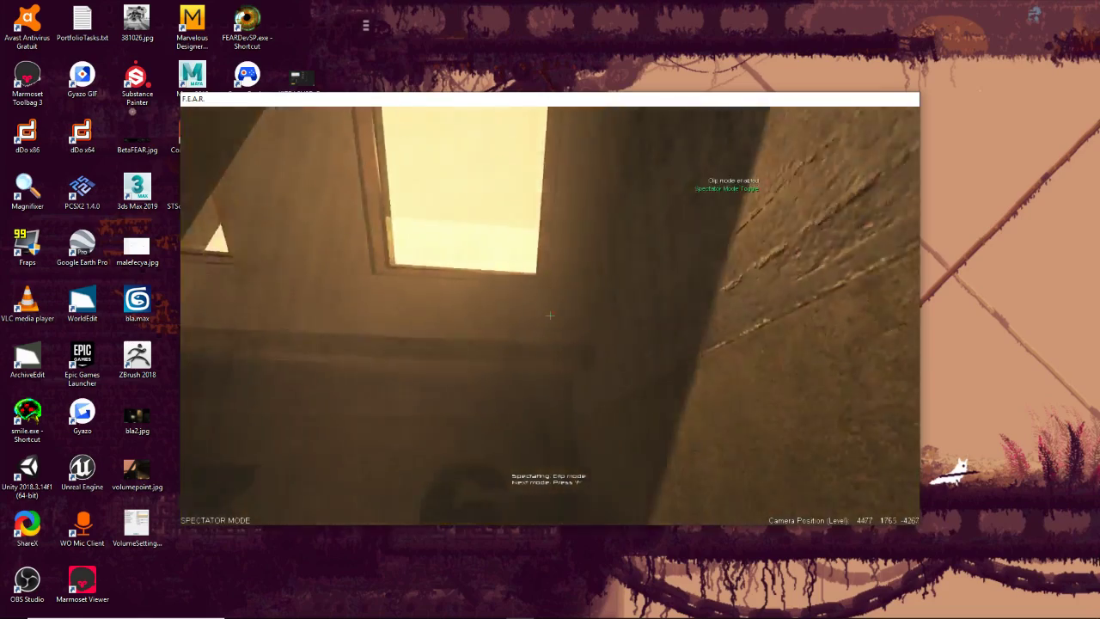
key("w")
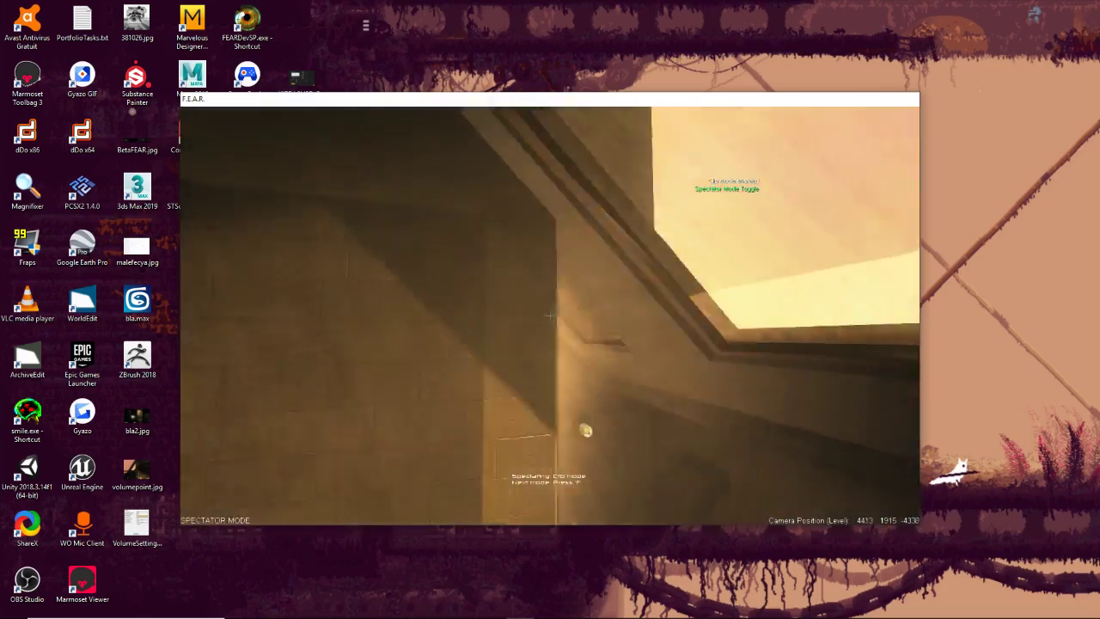
key("s")
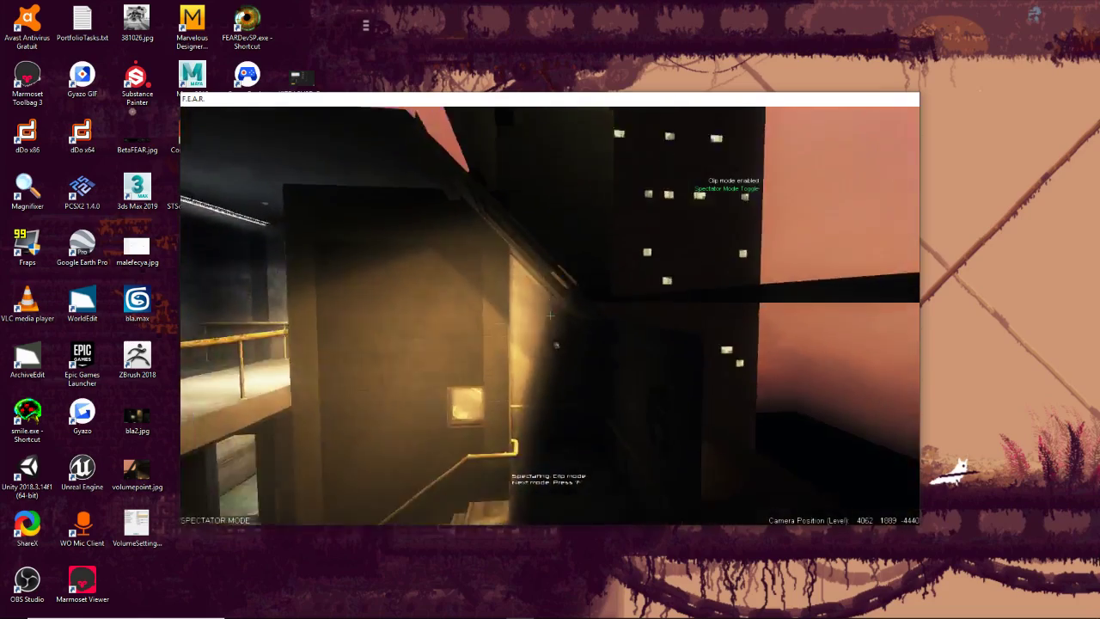
key("w")
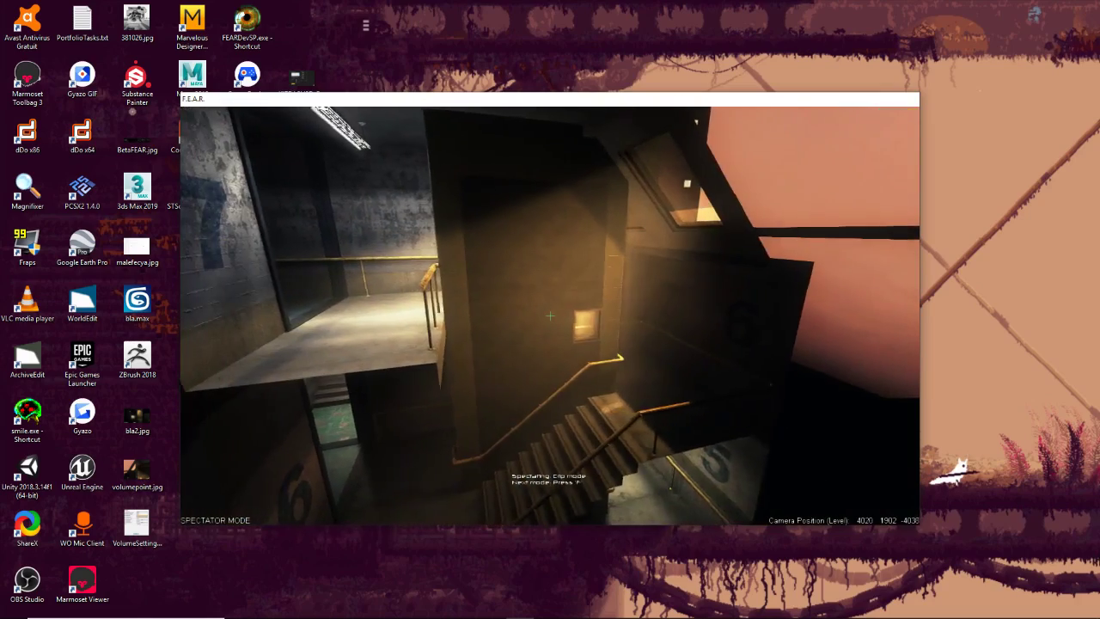
key("w")
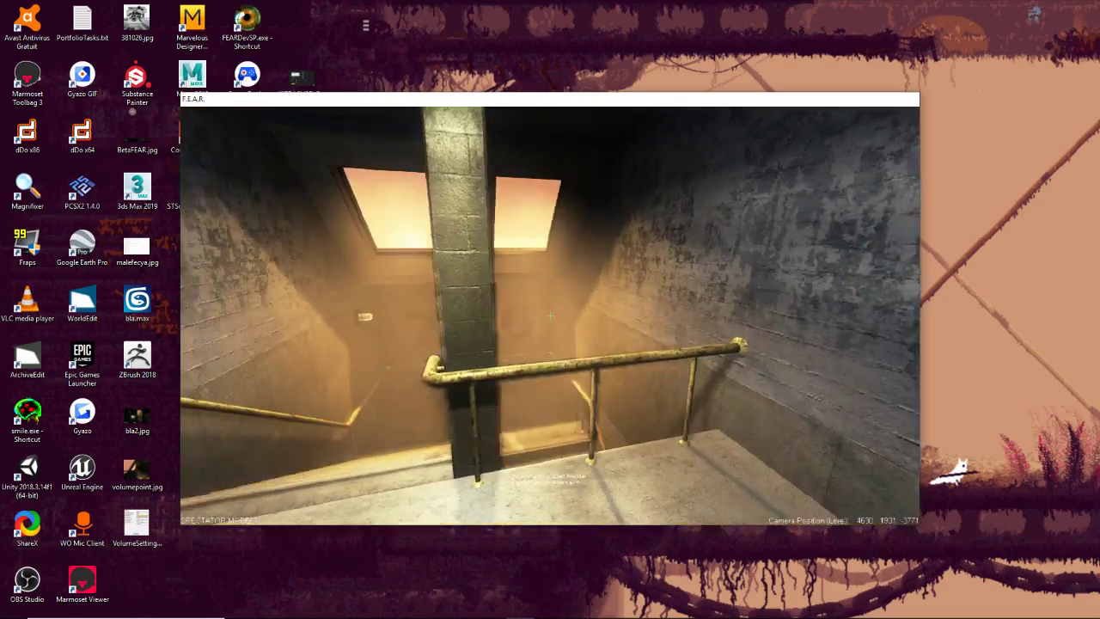
key("w")
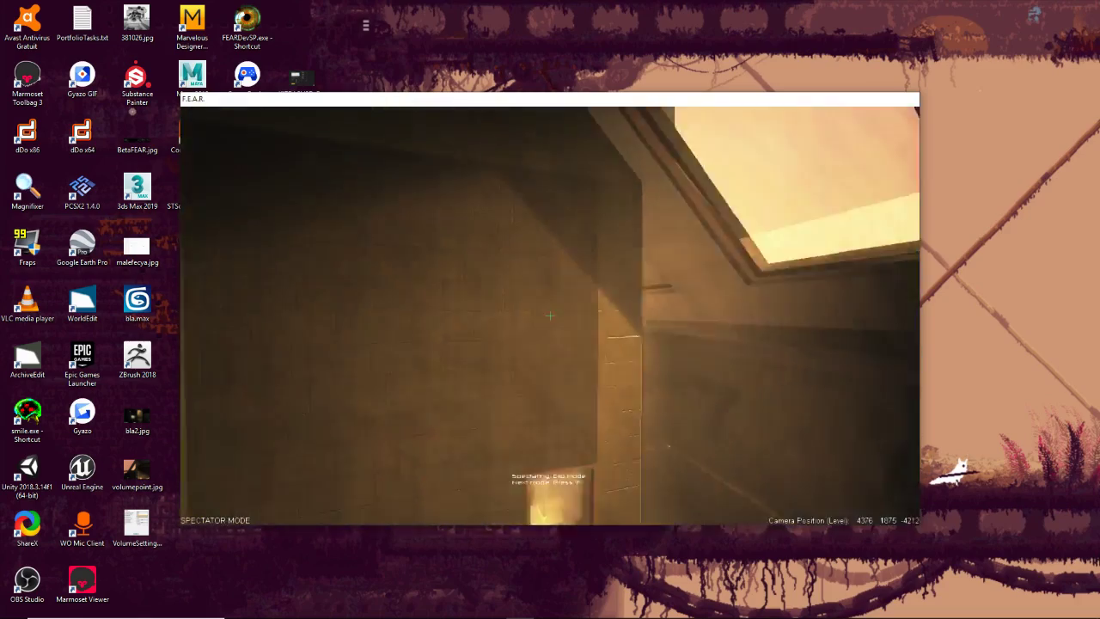
key("s")
key("w")
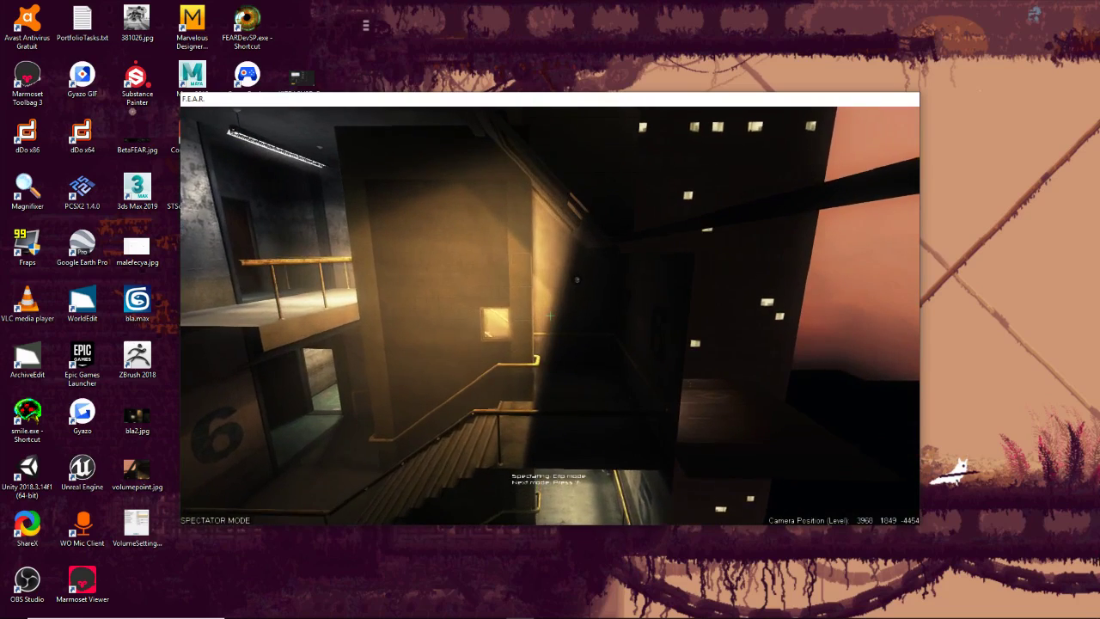
Step: Examine the edges of the skylight beam from the floor 7 landing up close to the skylight frames
key("d")
key("a")
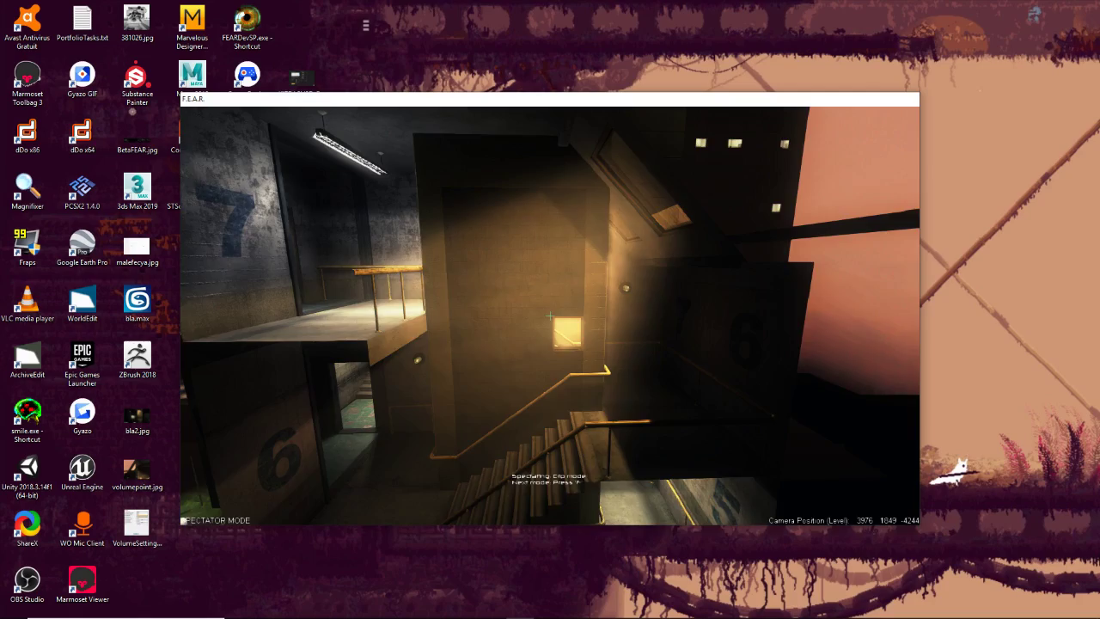
key("w")
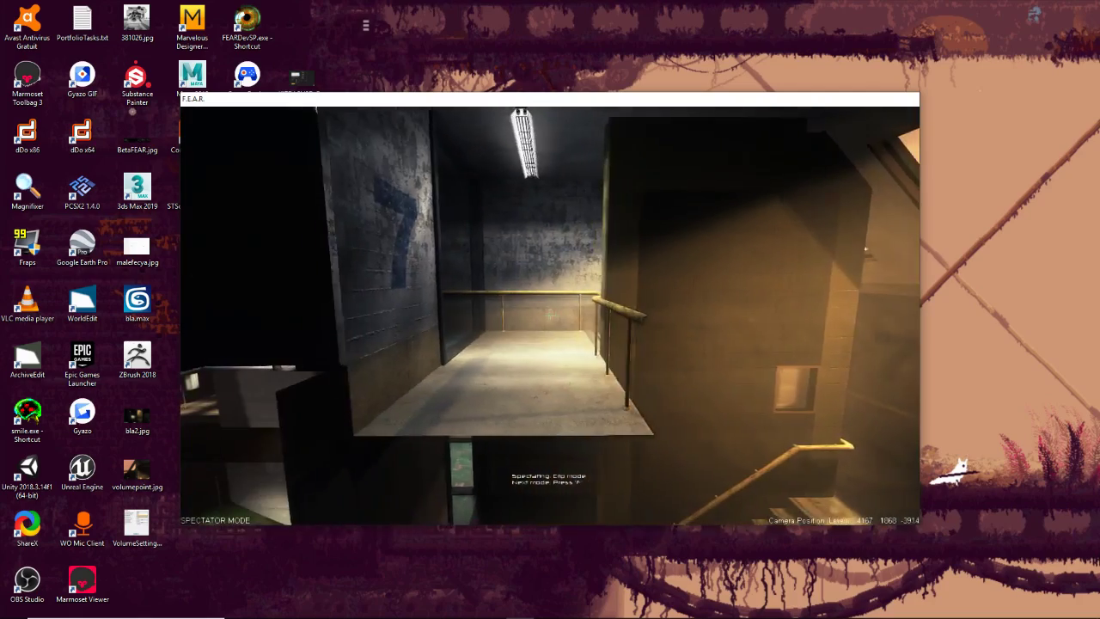
key("w")
key("d")
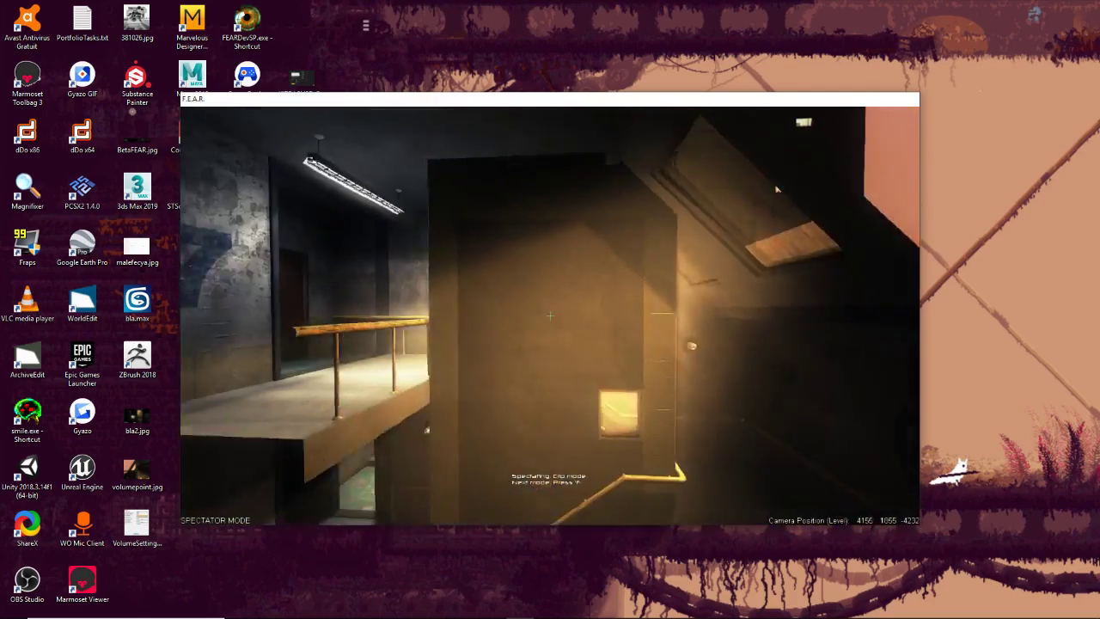
key("w")
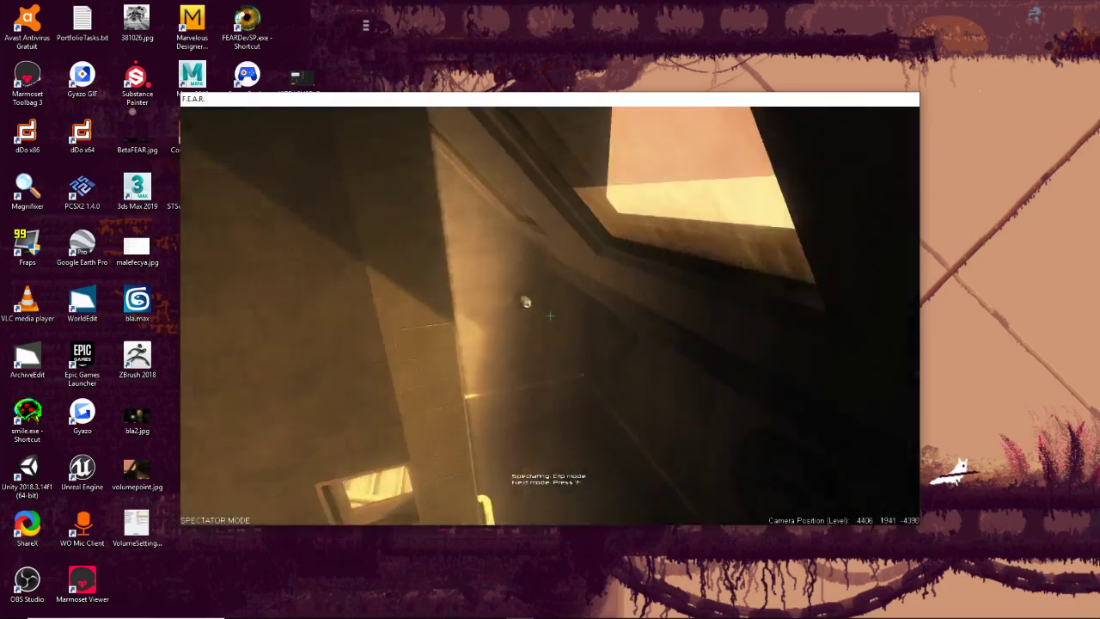
key("w")
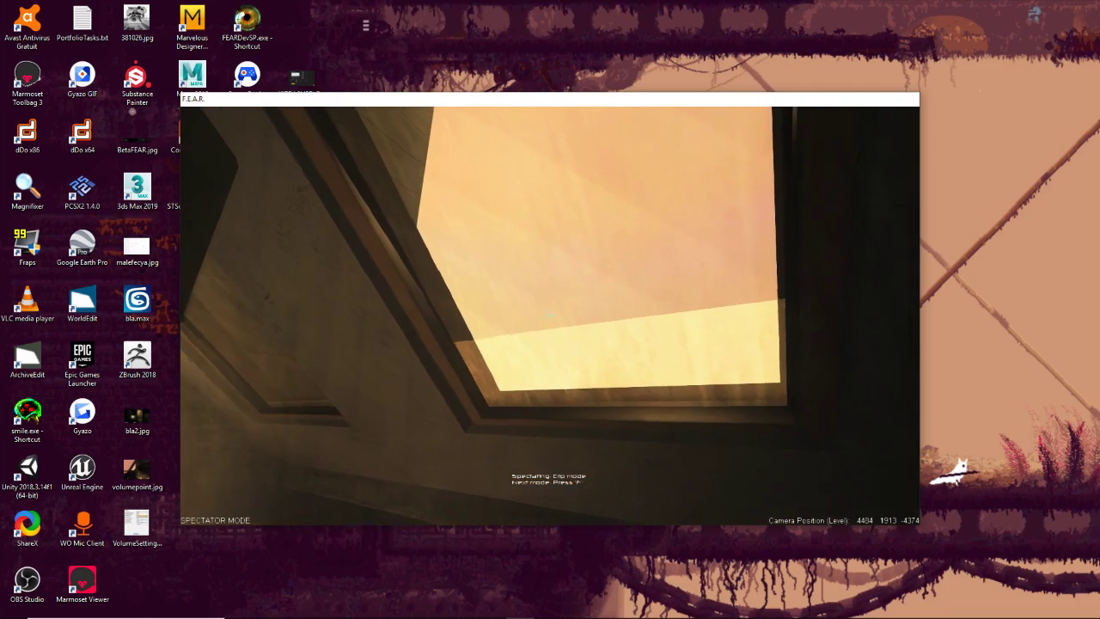
key("w")
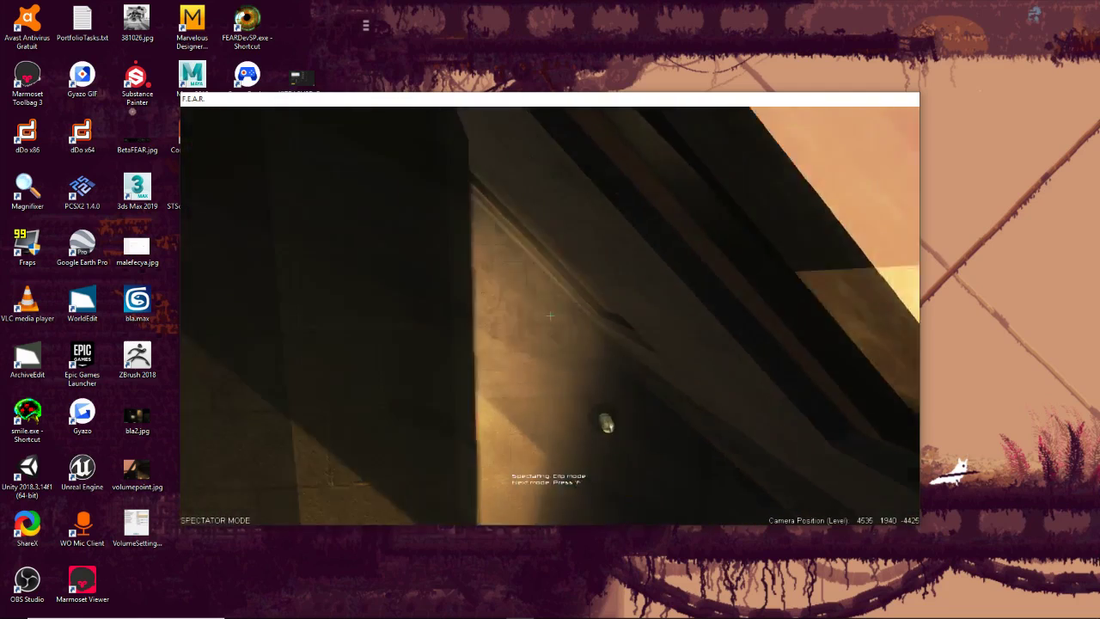
key("w")
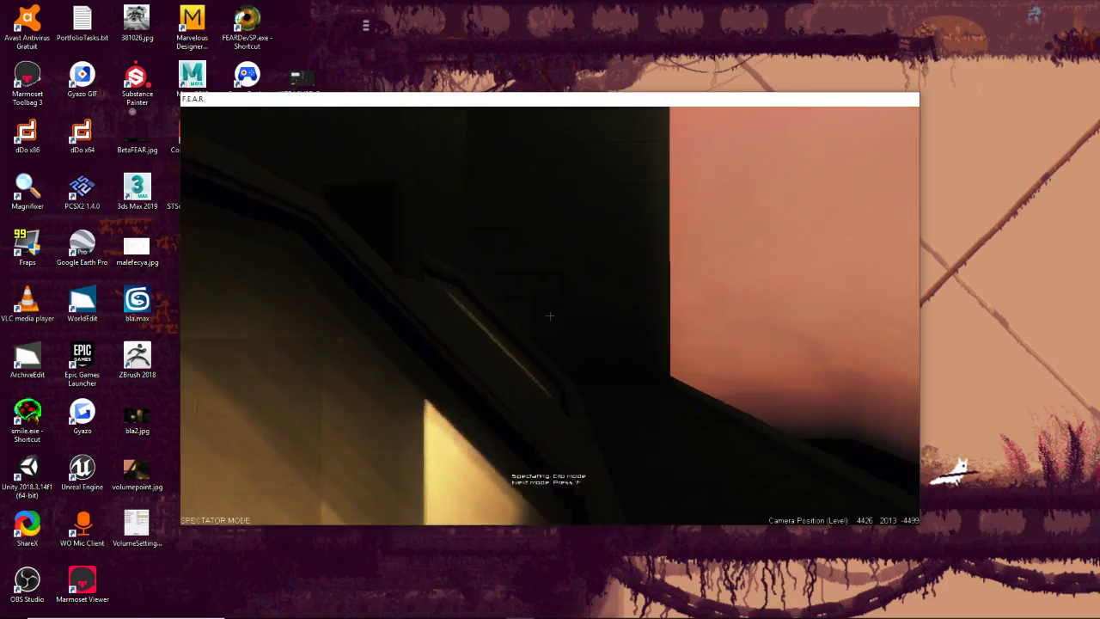
Step: Inspect the lit stairwell from outside through both skylights, and the light around the skylight frame from inside
key("s")
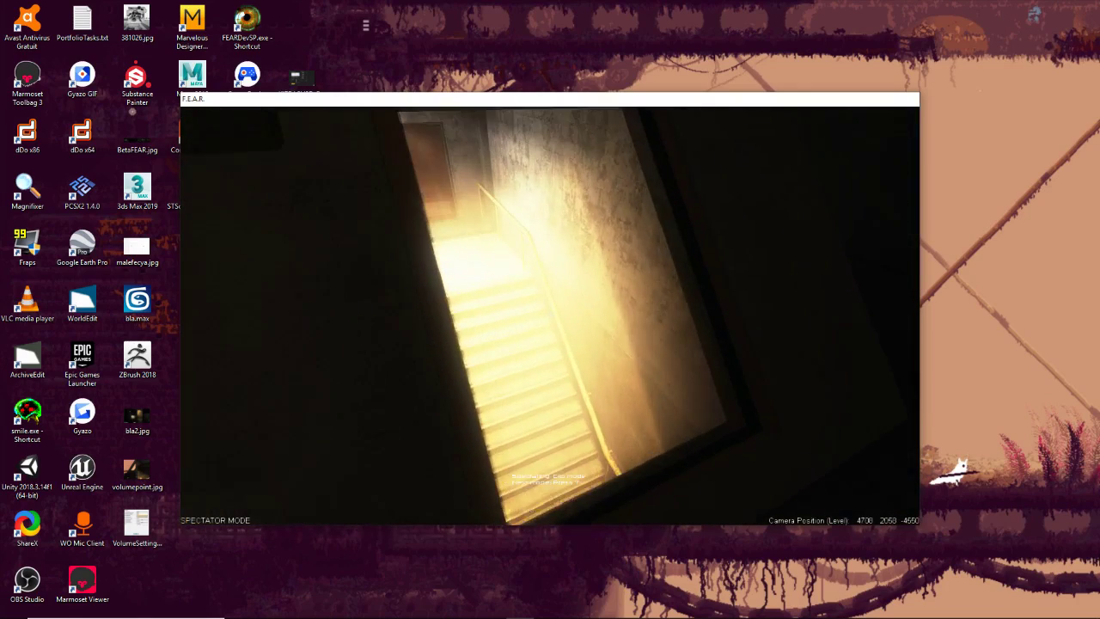
key("w")
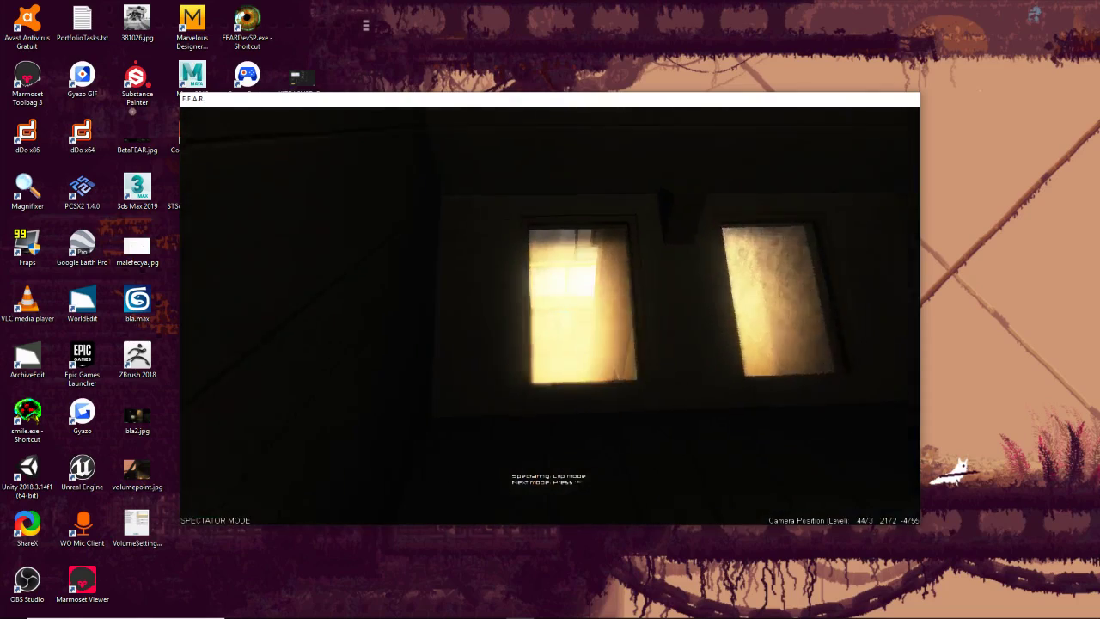
key("w")
key("s")
key("w")
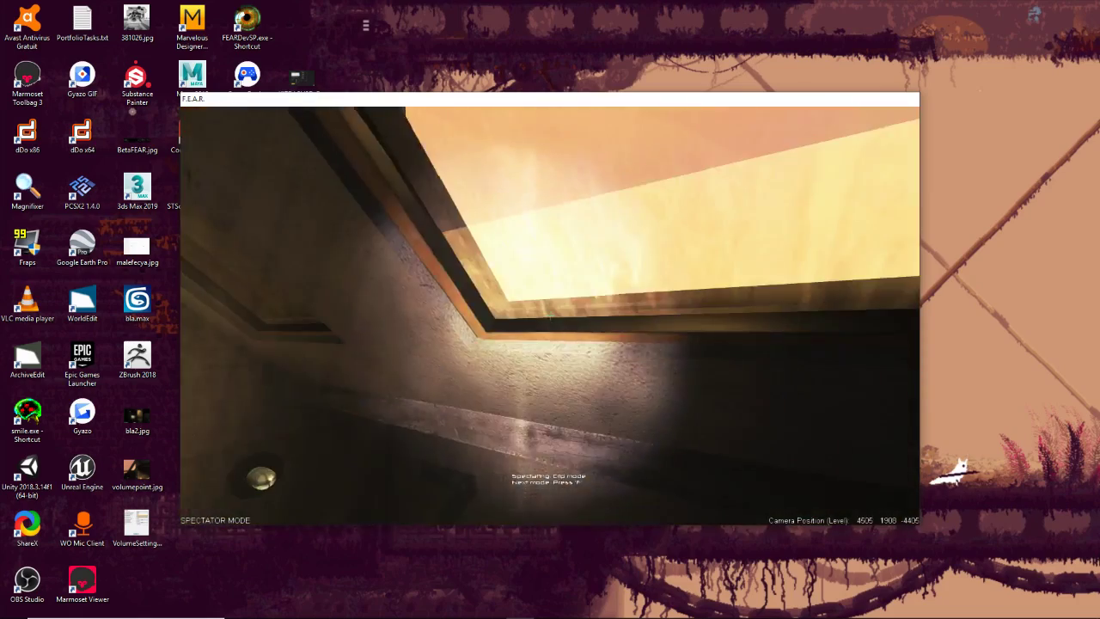
key("w")
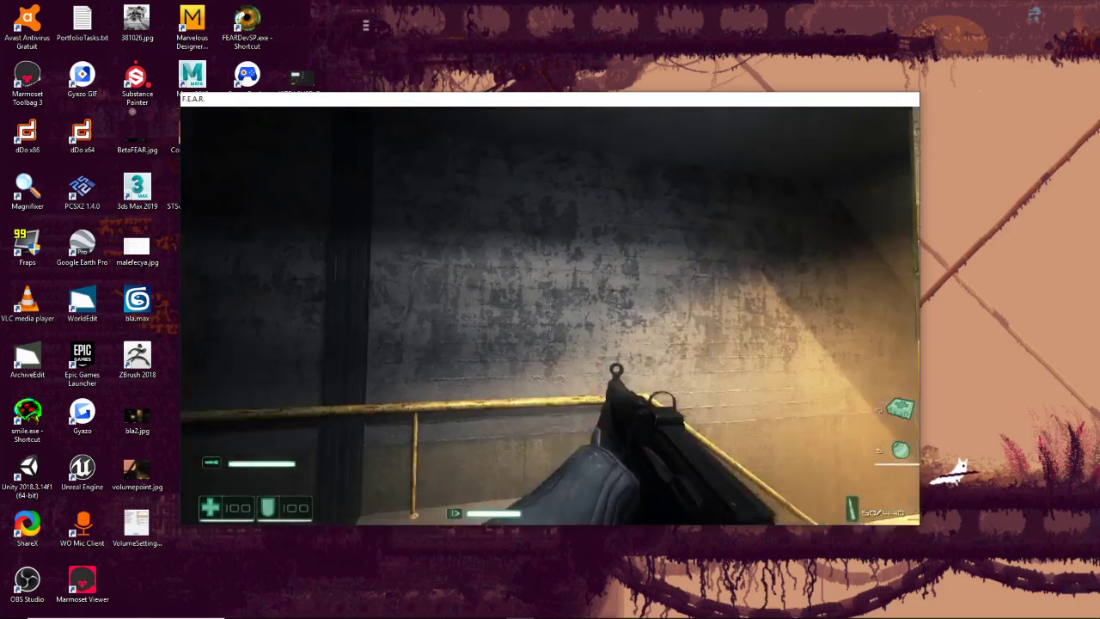
Step: Walk the stairwell between floors 7 and 6, firing and reloading the weapon, to examine the skylight's light on the walls and stairs
key("s")
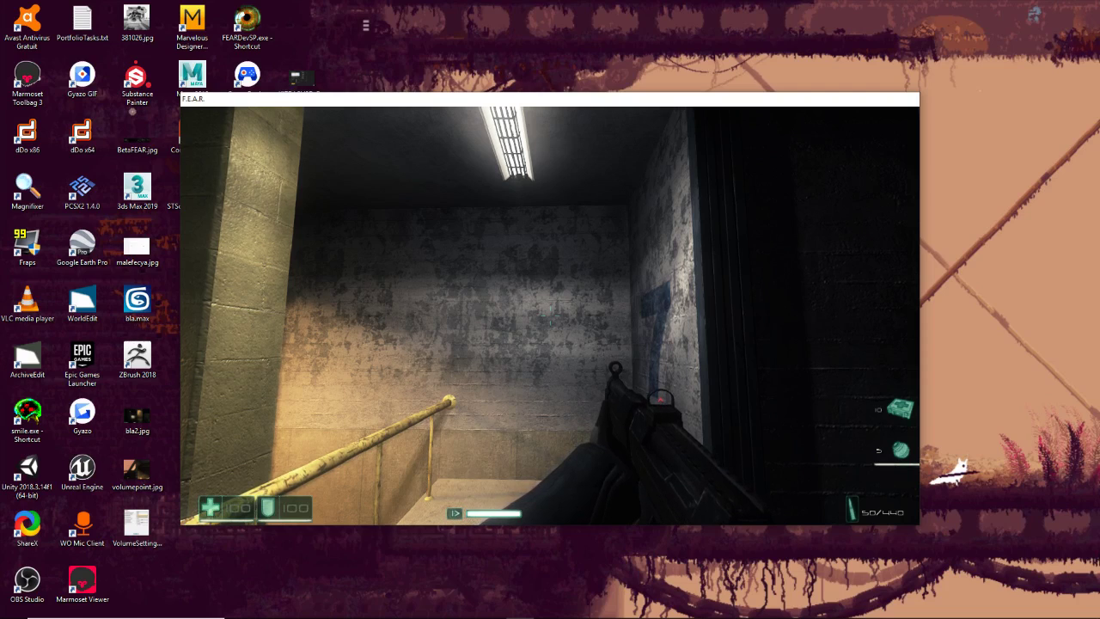
key("w")
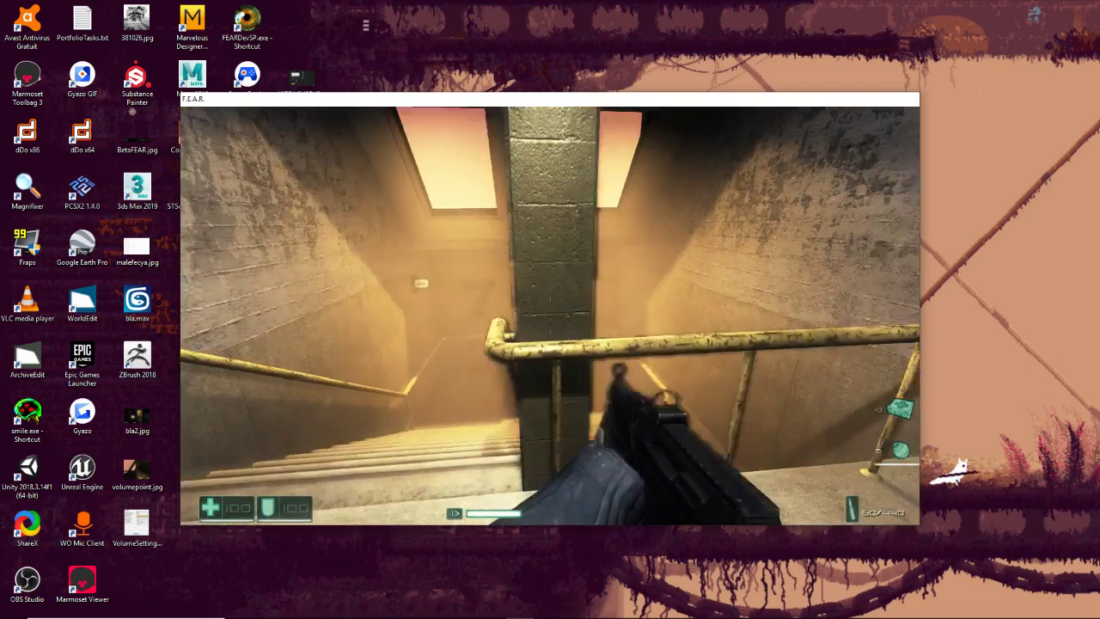
key("w")
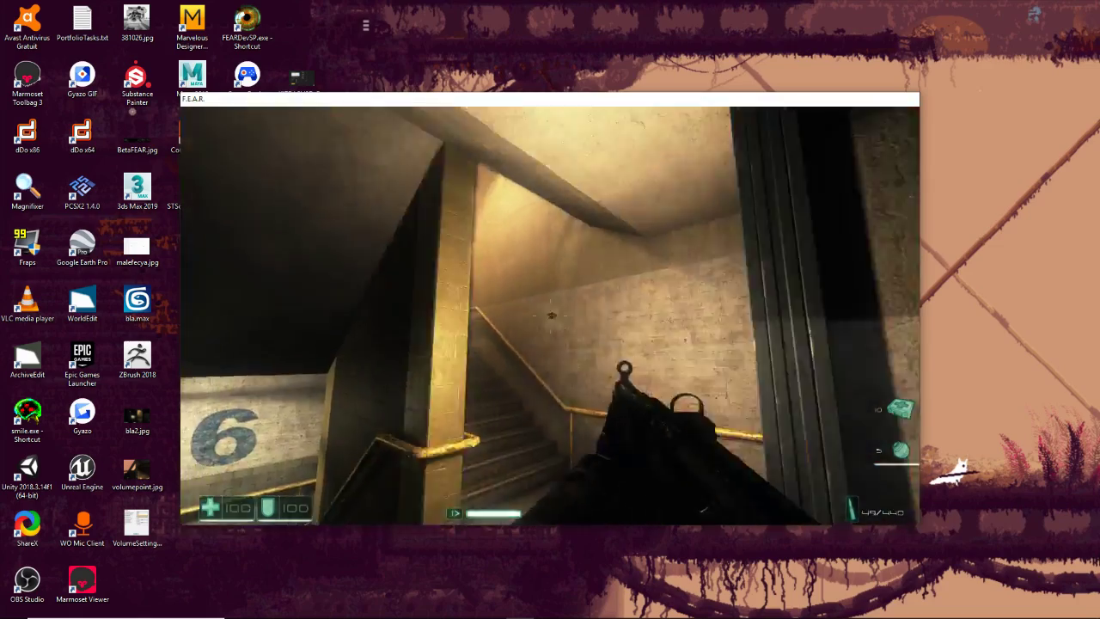
left_click(550, 315)
key("w")
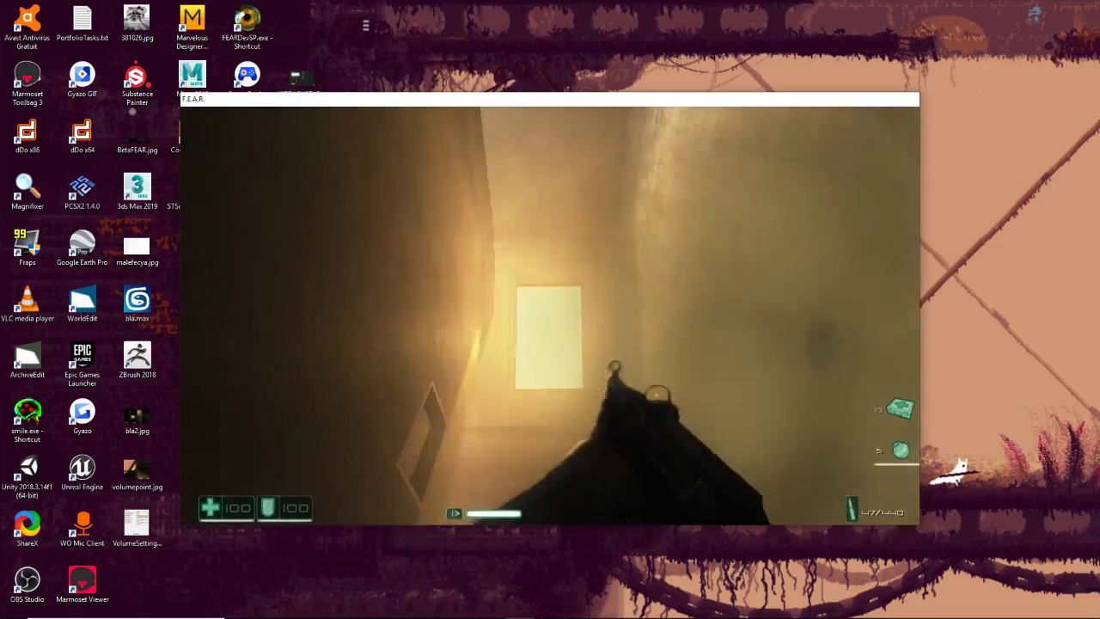
left_click(551, 316)
key("r")
key("r")
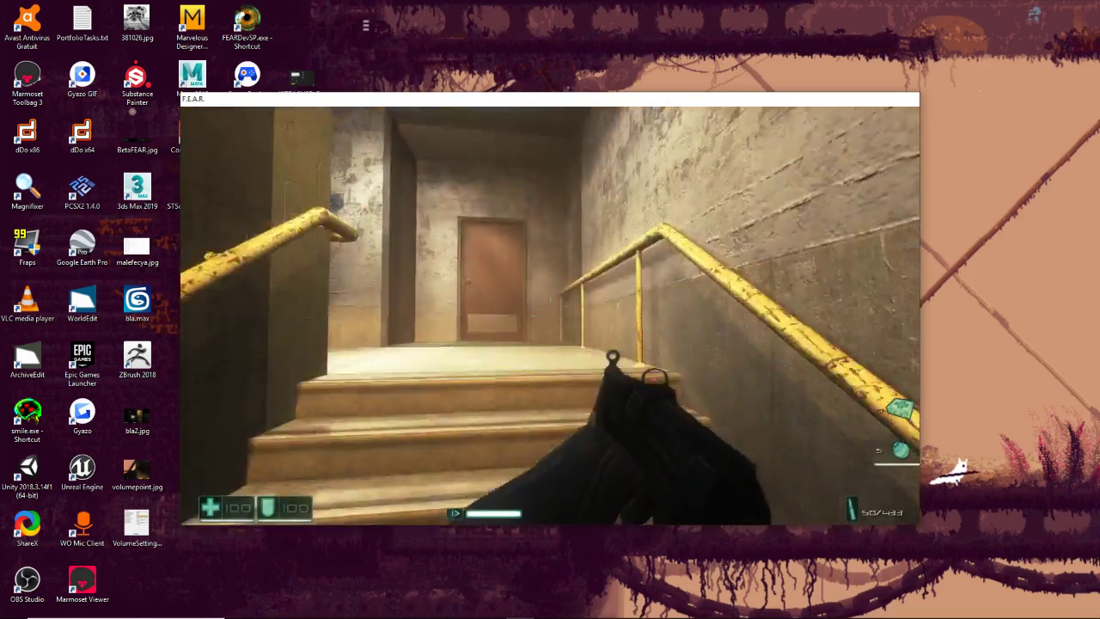
key("s")
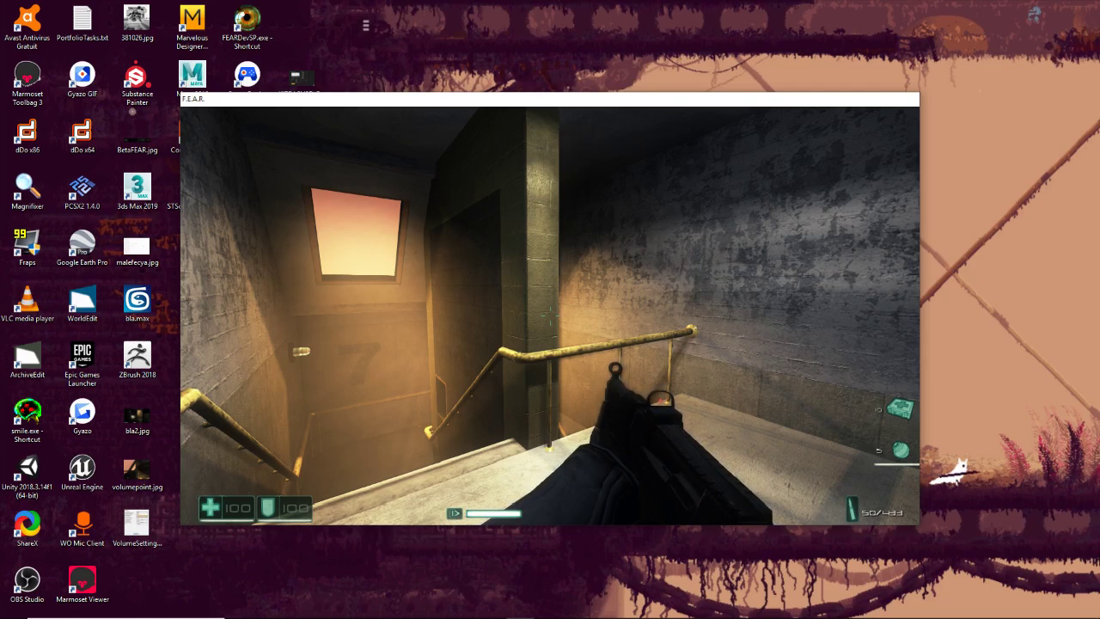
Step: Examine the lighting while descending from the floor 7 landing past floor 6, firing a burst at the walls on the way
key("w")
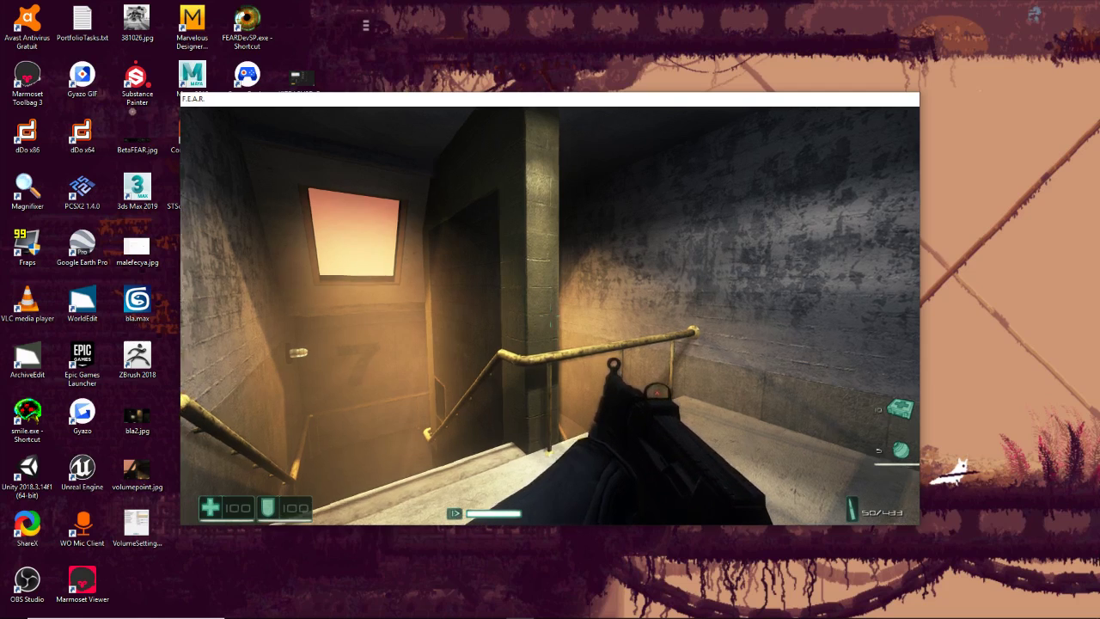
key("d")
key("a")
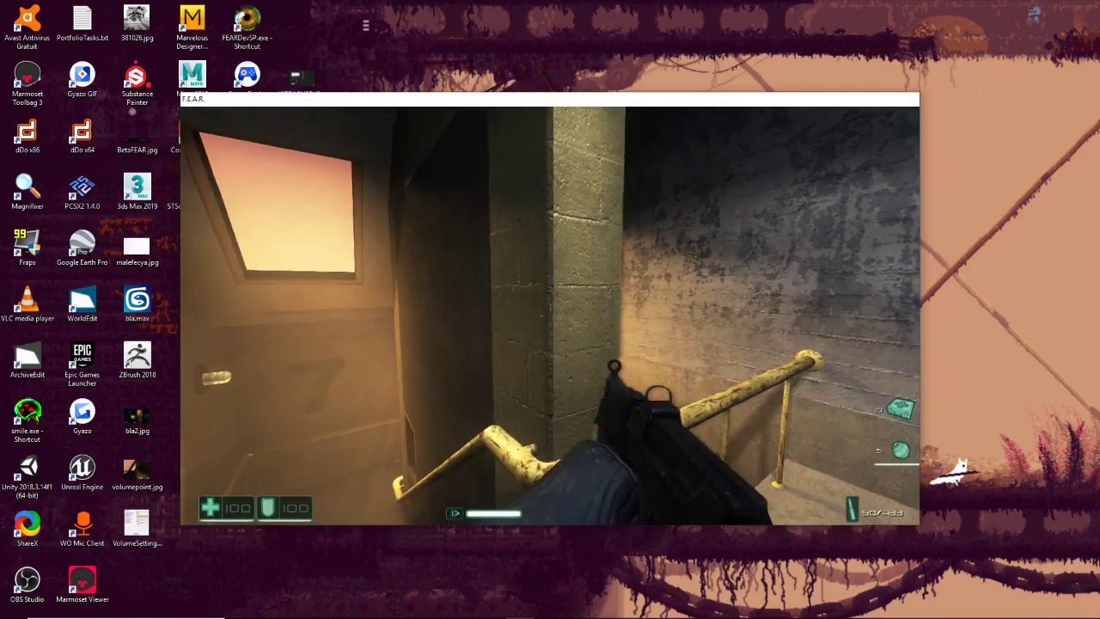
key("w")
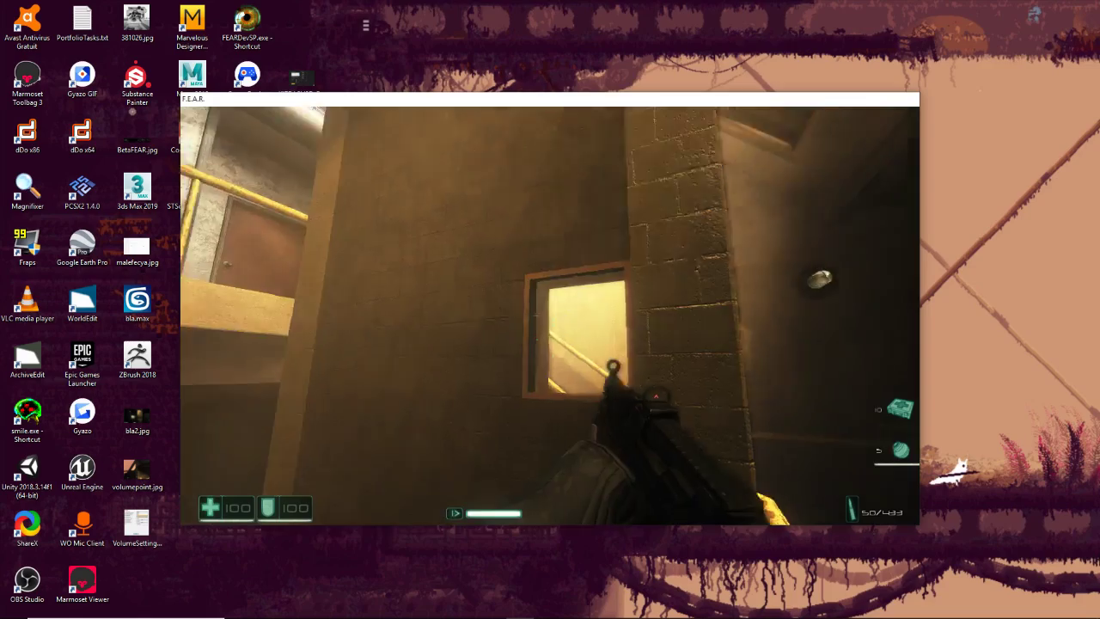
left_click(550, 316)
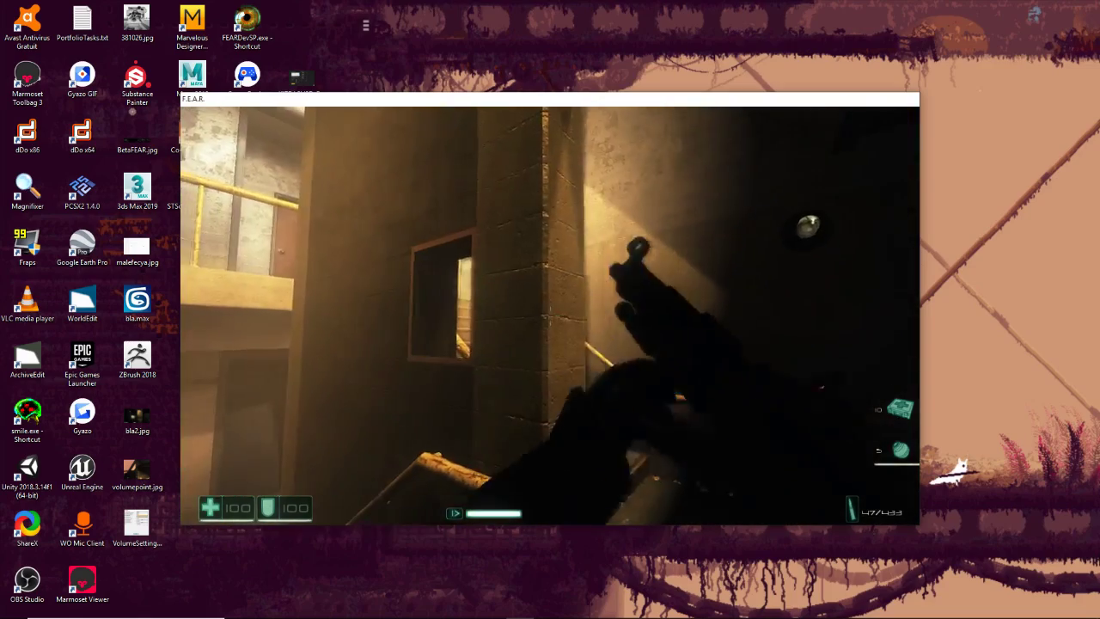
key("w")
key("w")
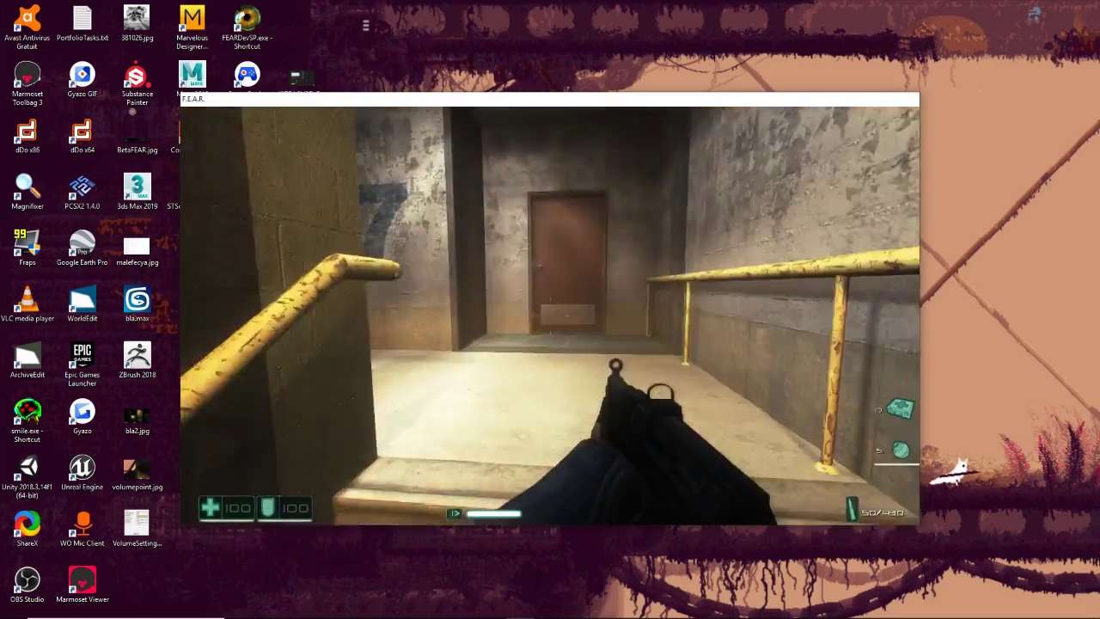
key("w")
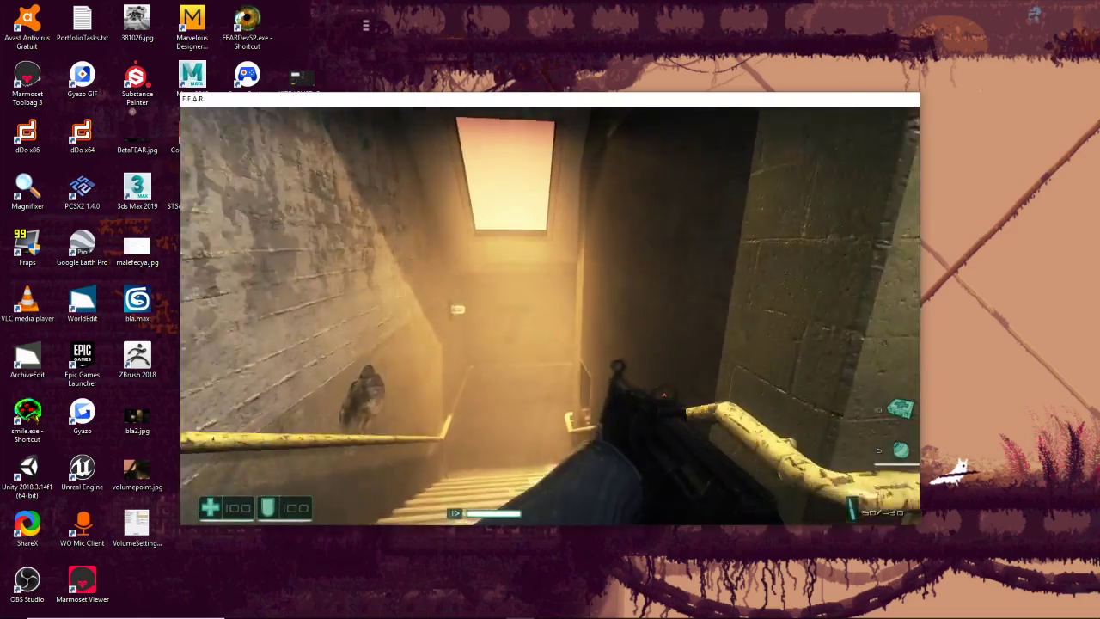
key("w")
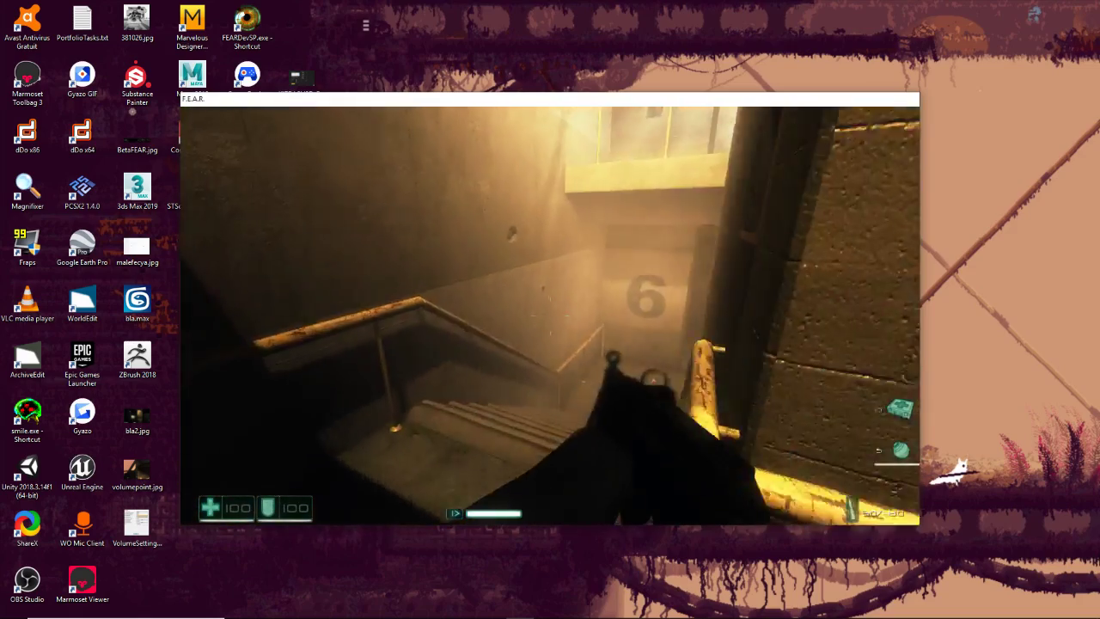
key("w")
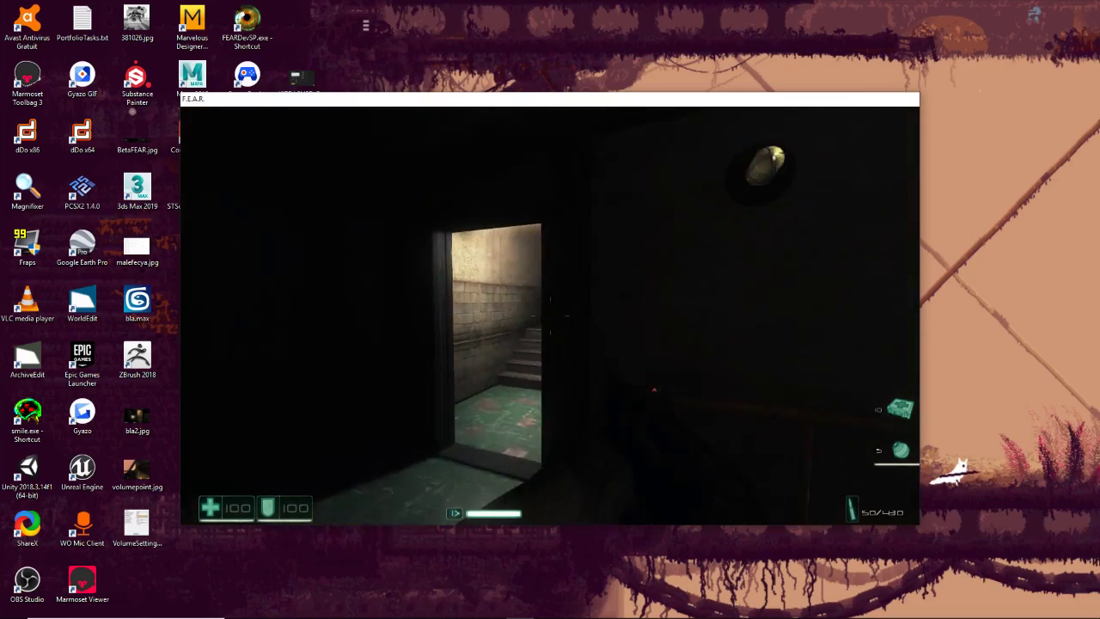
key("w")
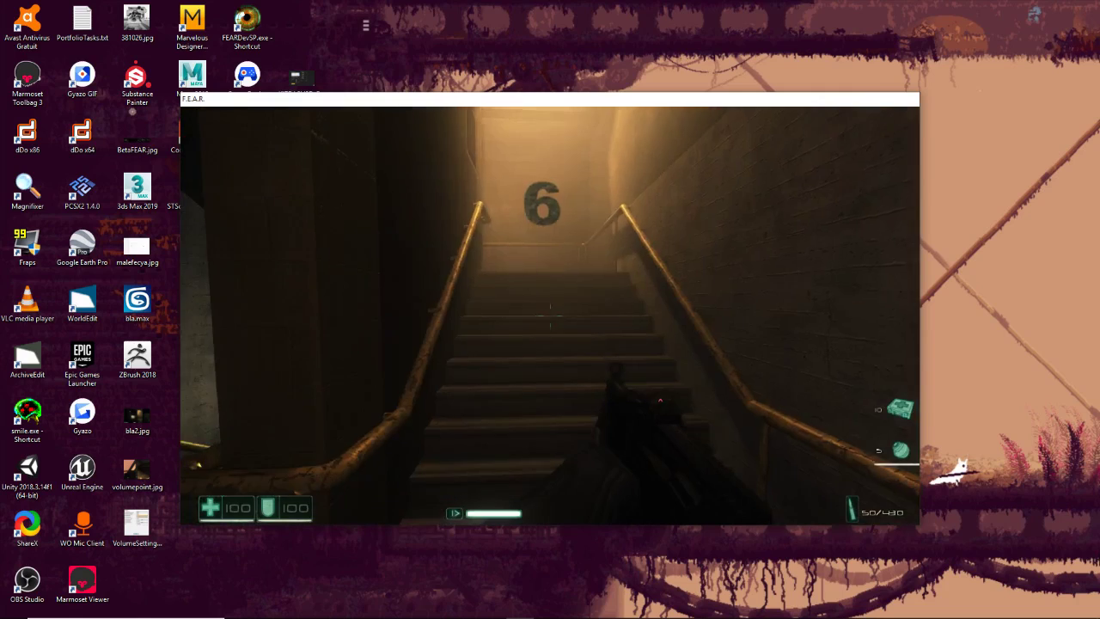
Step: Quit the F.E.A.R. playtest and switch back to WorldEdit
key("Escape")
left_click(388, 349)
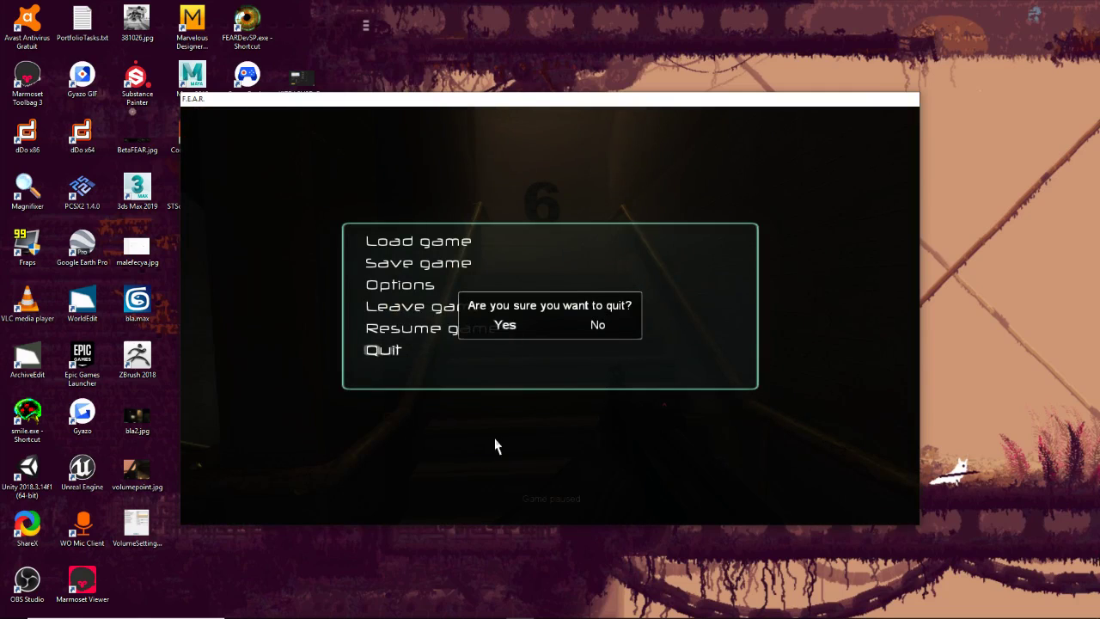
key("Return")
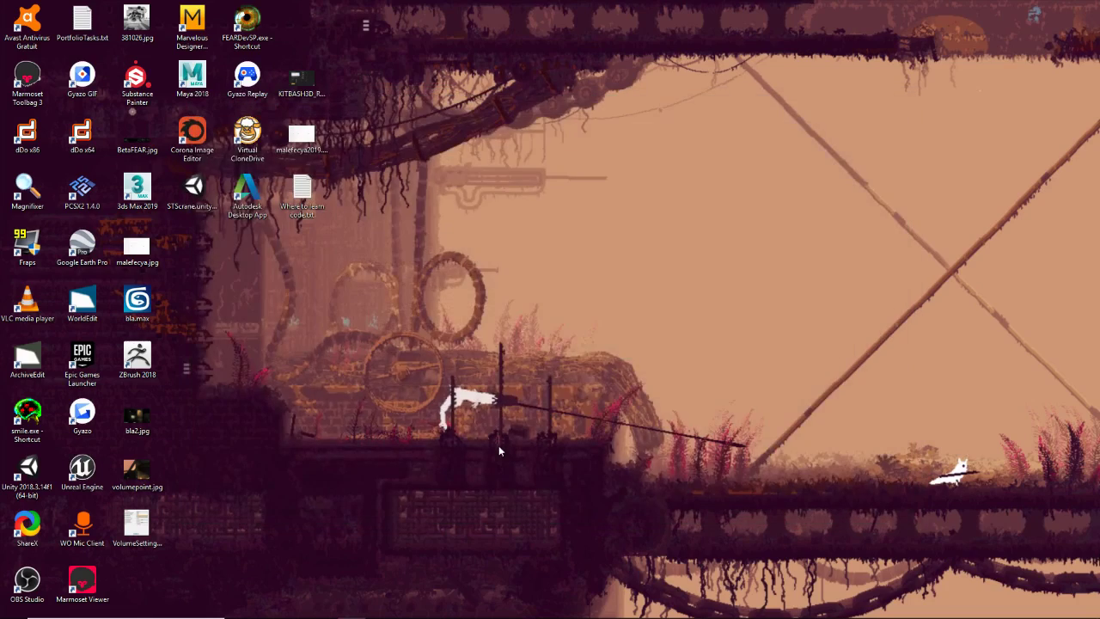
left_click(436, 607)
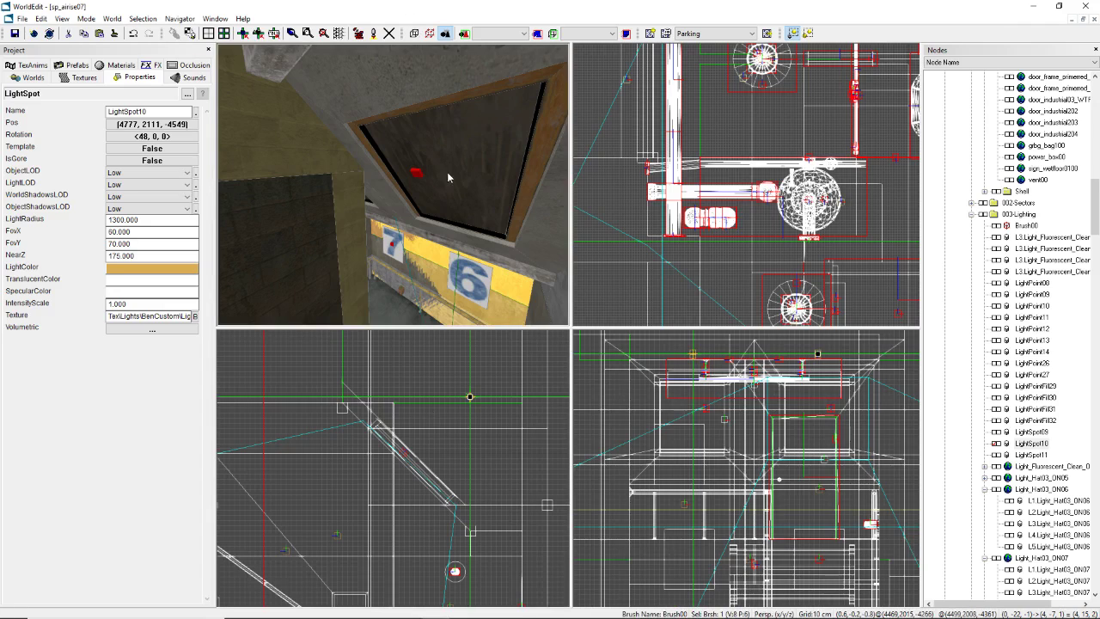
Step: Move LightSpot10 one 10 cm grid step down and toward the skylight, to position (4777, 2101, -4539)
right_click_drag(447, 172, 400, 189)
scroll(409, 479, "up", 3)
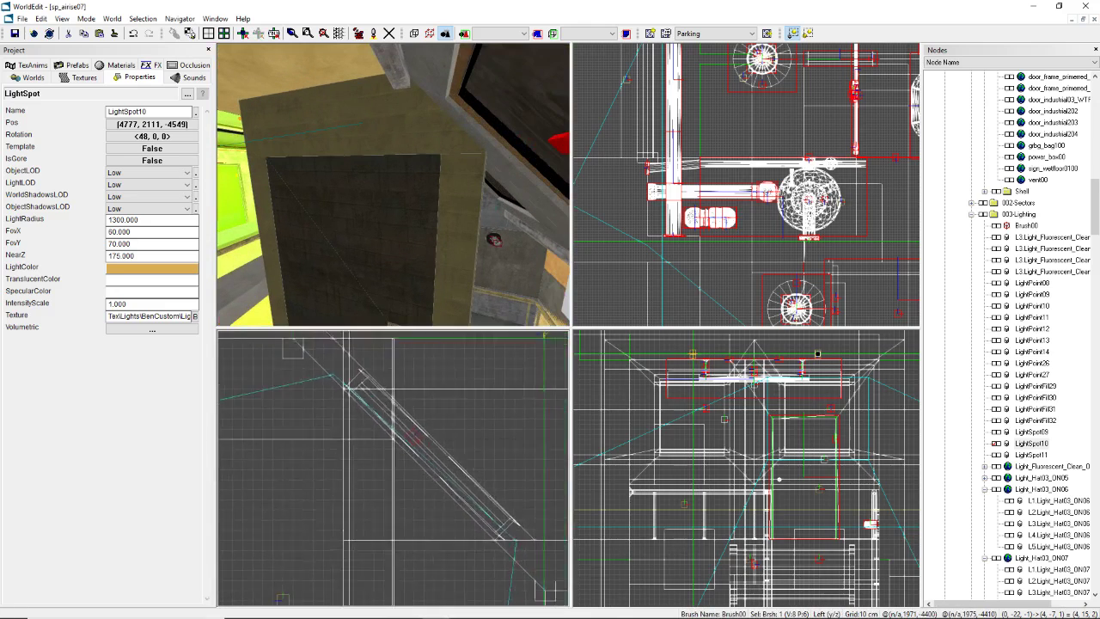
scroll(393, 472, "down", 1)
key("Down")
key("Left")
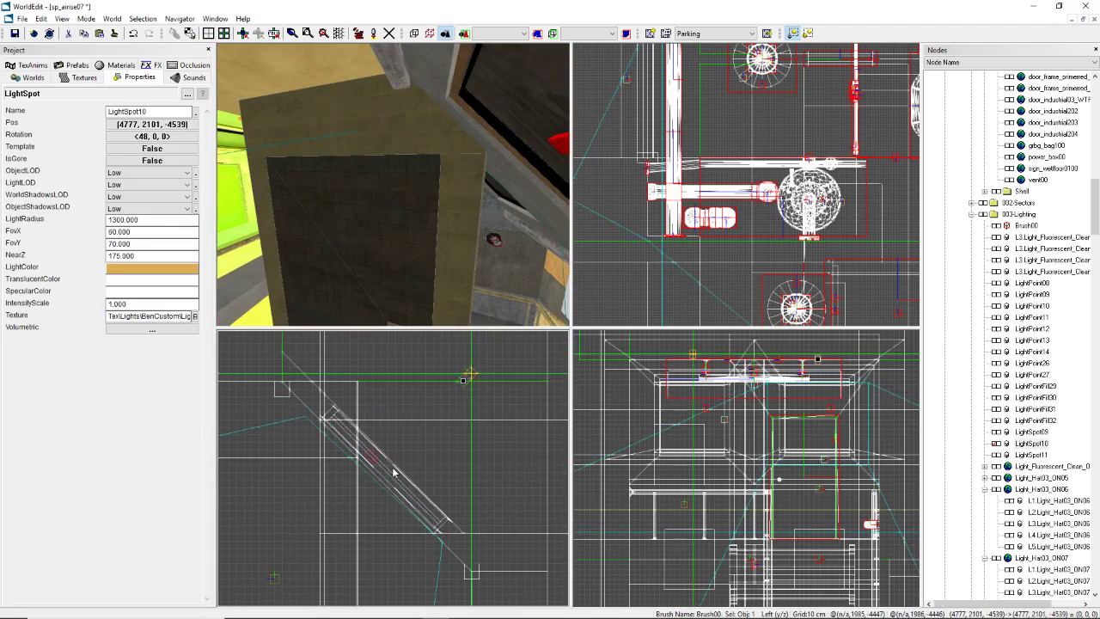
Step: Select LightSpot11 and move it one grid step down and toward the skylight, to position (4527, 2101, -4539)
scroll(393, 471, "up", 2)
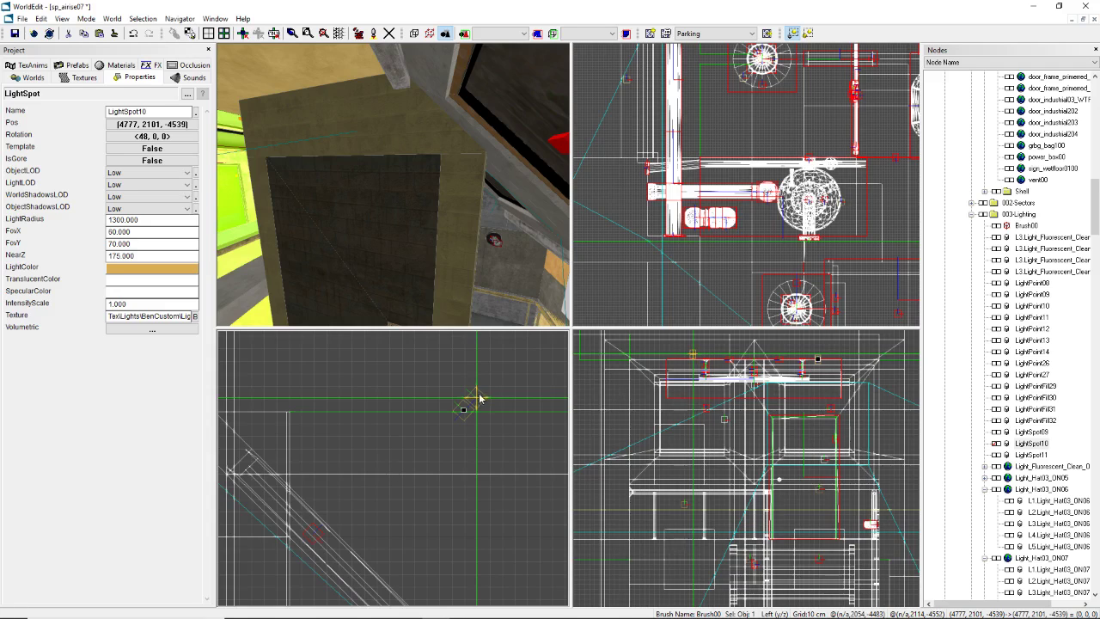
left_click(476, 397)
scroll(370, 486, "down", 2)
key("Down")
key("Left")
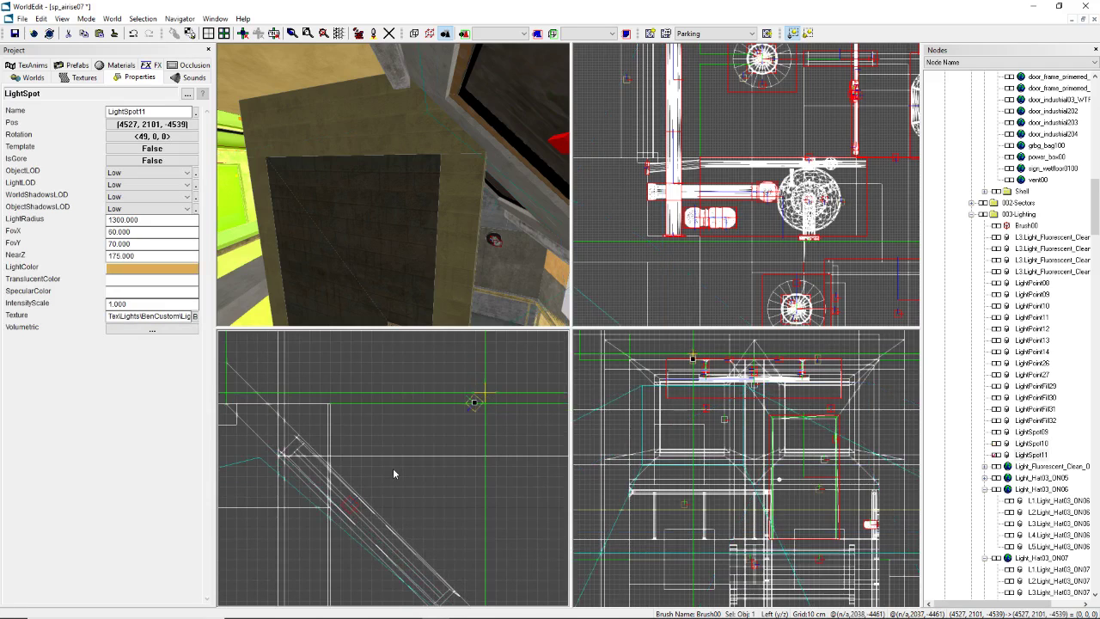
scroll(393, 473, "down", 1)
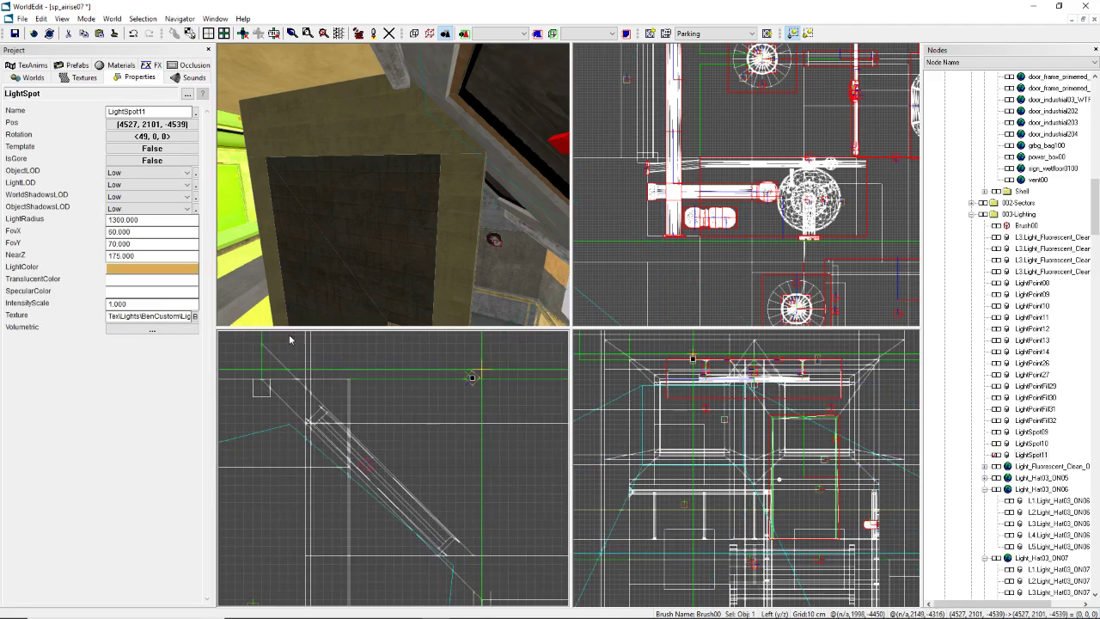
scroll(292, 340, "down", 1)
Step: Set the pitch of LightSpot11 to 45.9 degrees so its cone lines up with the skylight opening
left_click(151, 136)
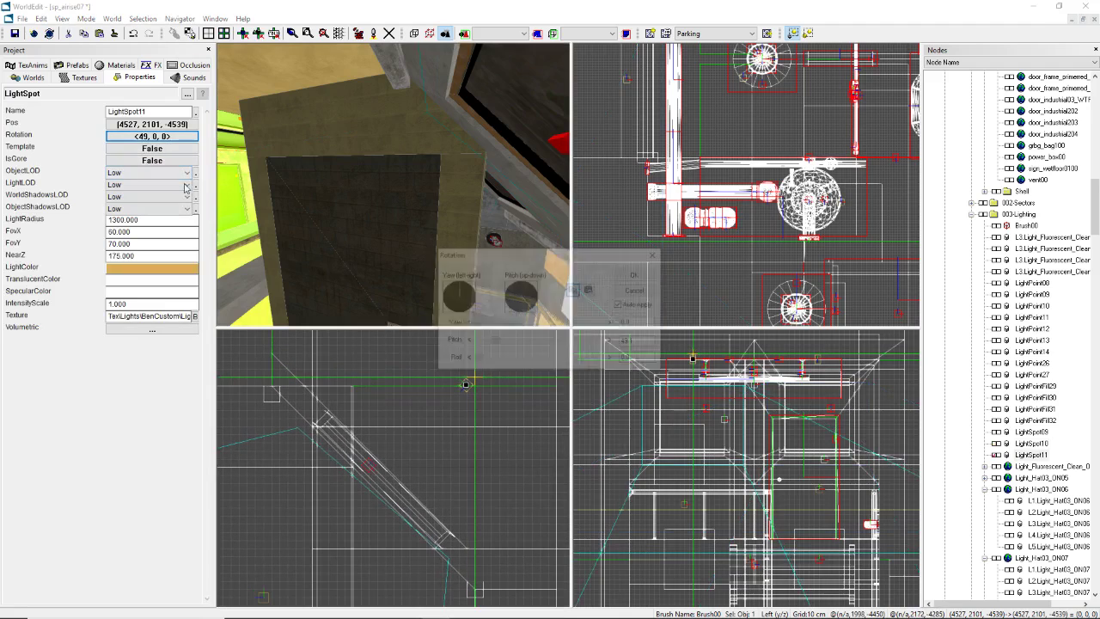
left_click_drag(496, 344, 493, 344)
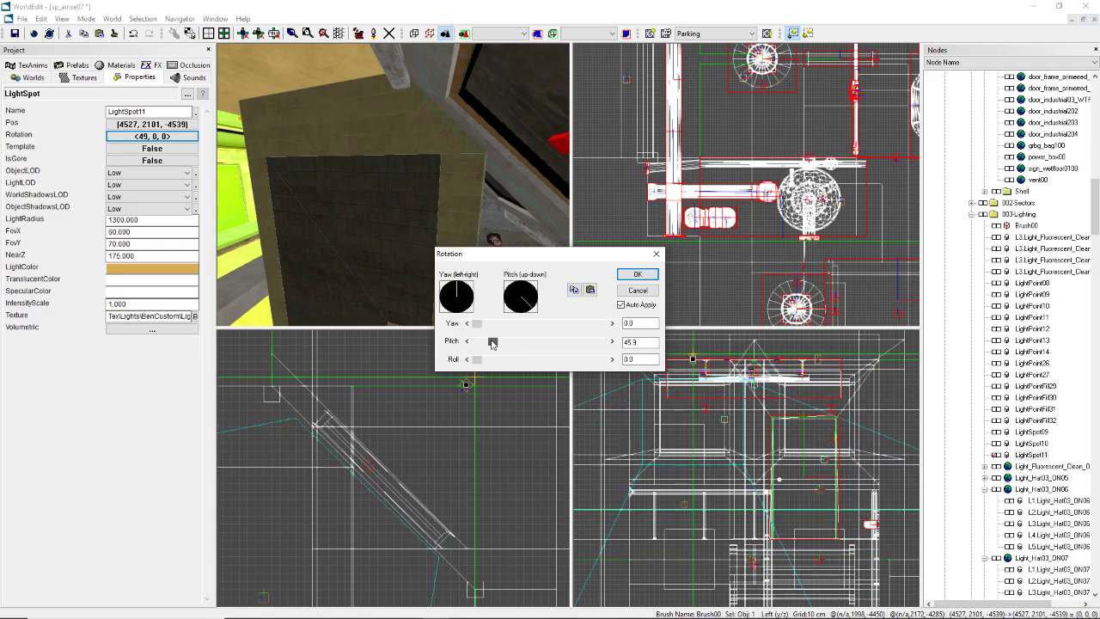
left_click(637, 274)
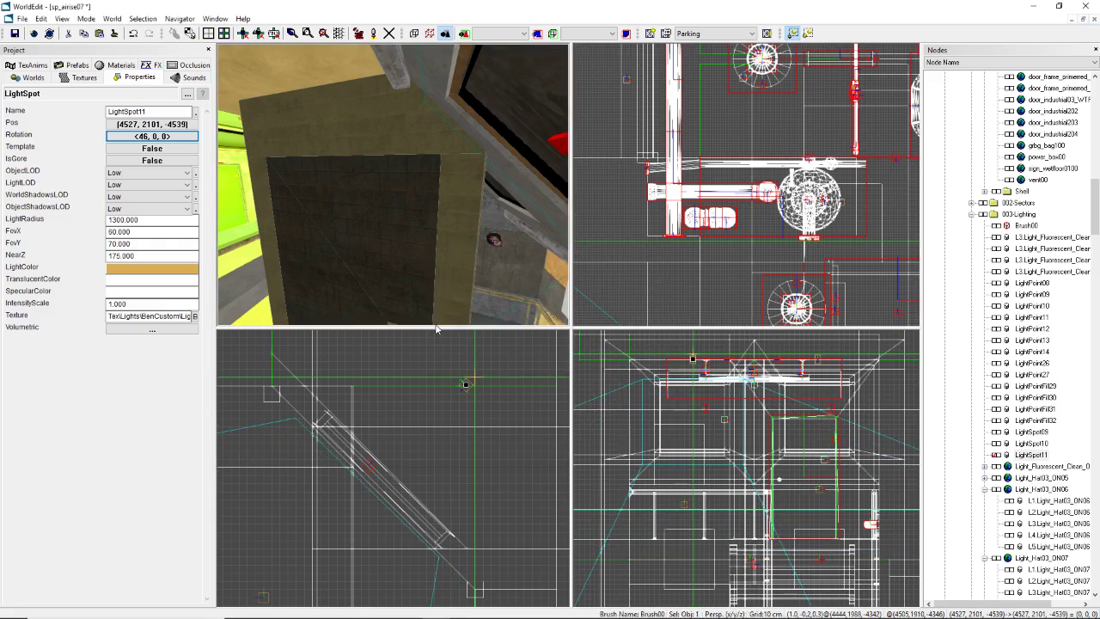
left_click(439, 407)
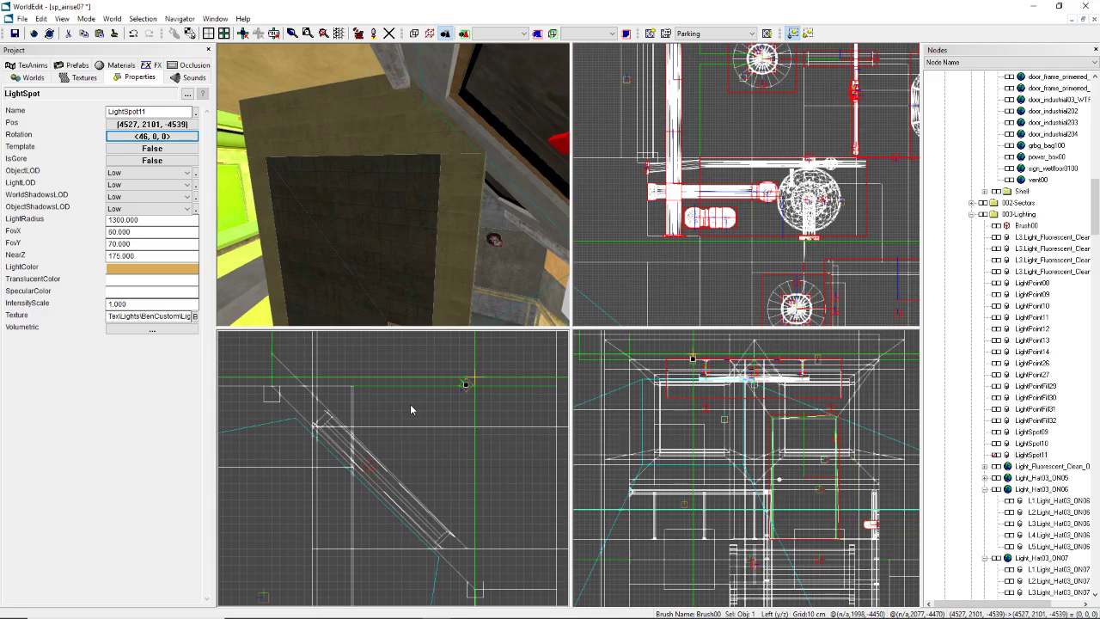
Step: Select LightSpot10 and LightSpot11 in turn to compare the positions and rotations of the two skylight spotlights
scroll(398, 426, "down", 1)
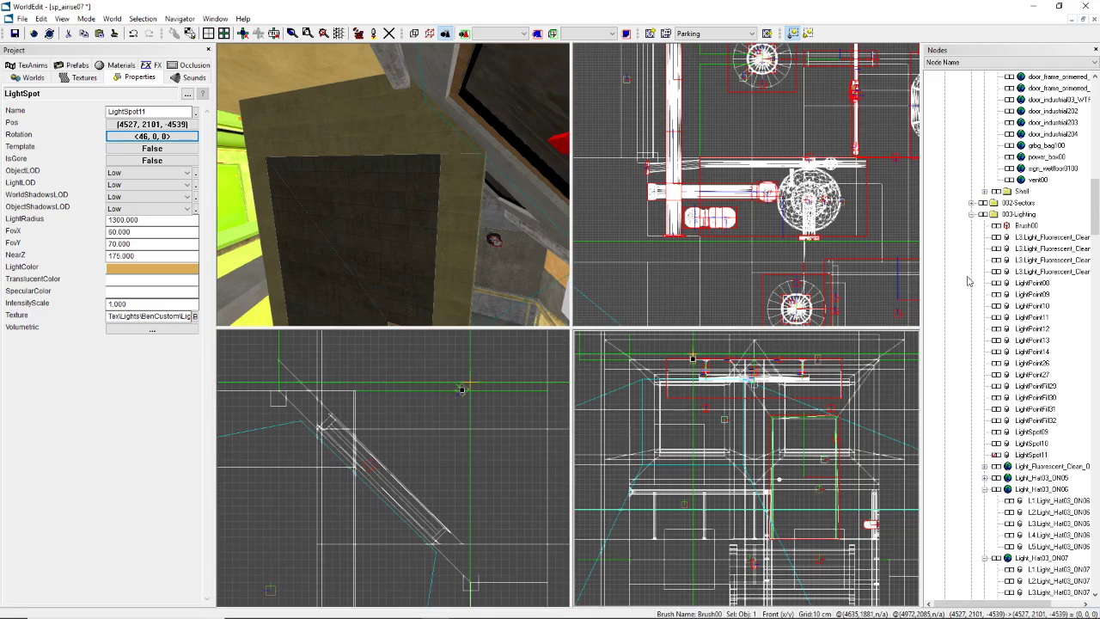
scroll(981, 449, "down", 2)
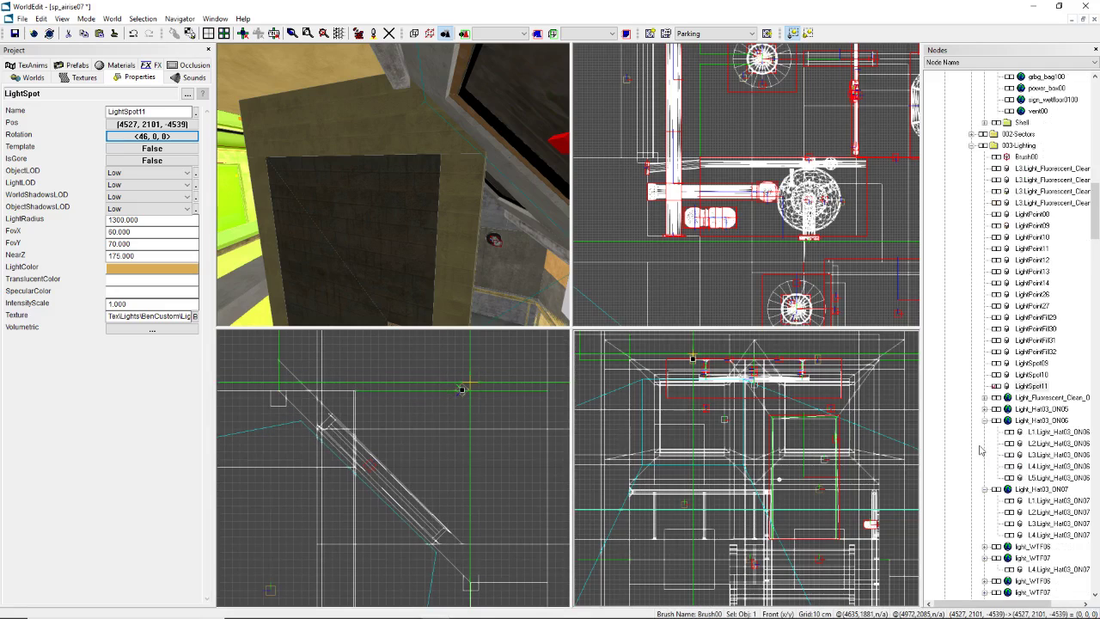
left_click(997, 376)
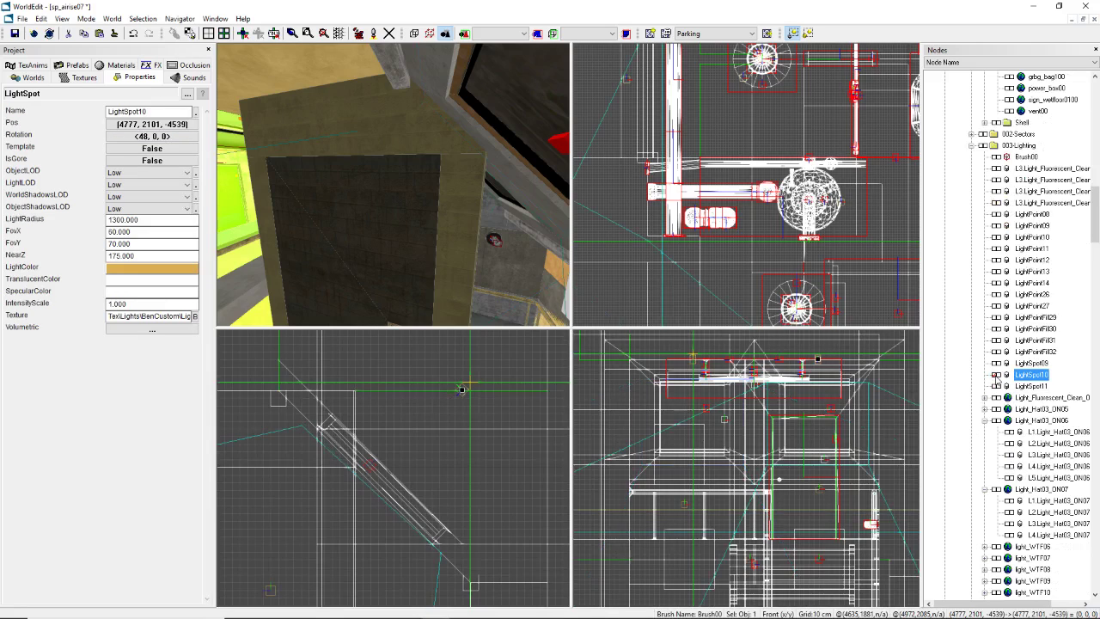
left_click(995, 388)
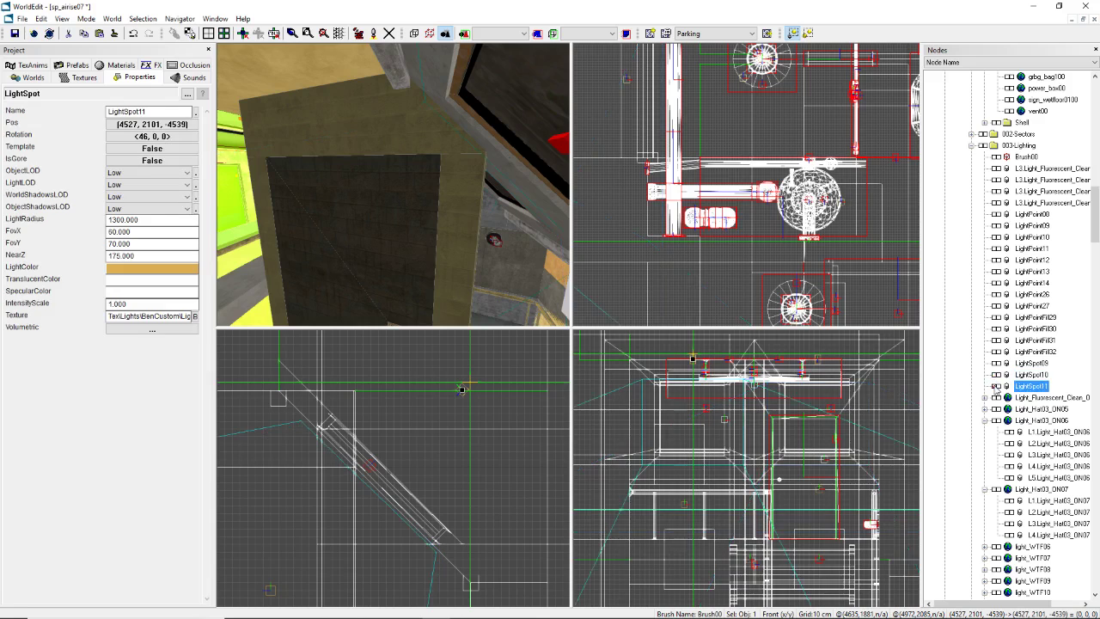
Step: Switch to brush editing, select the floor number 7 brush on the stairwell wall and inspect the 7 and 6 signs
key("v")
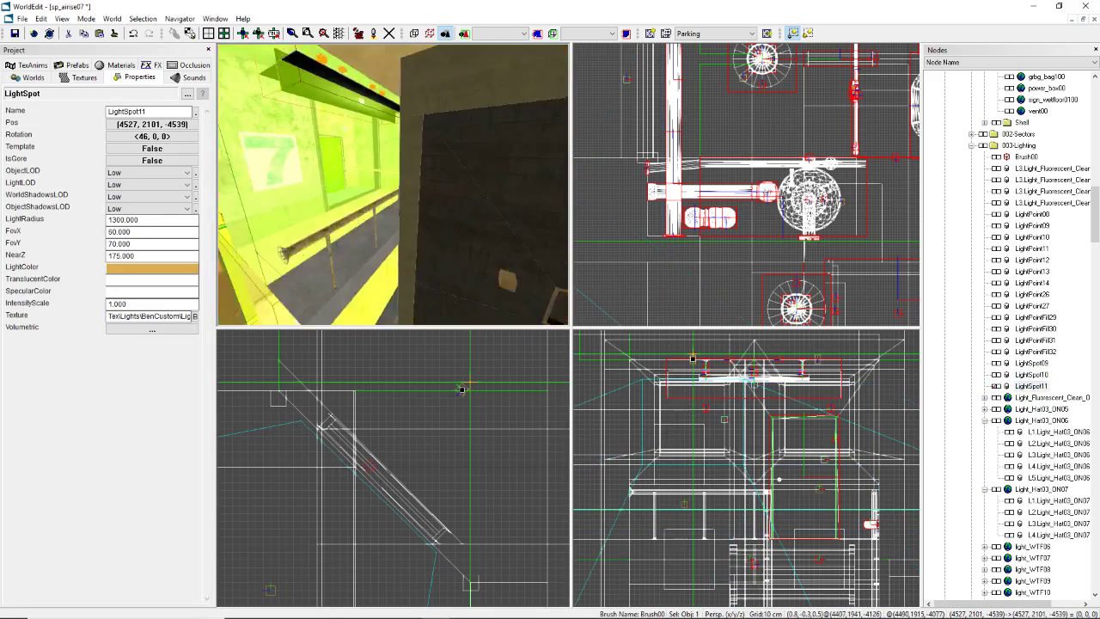
right_click_drag(392, 190, 392, 190)
key("b")
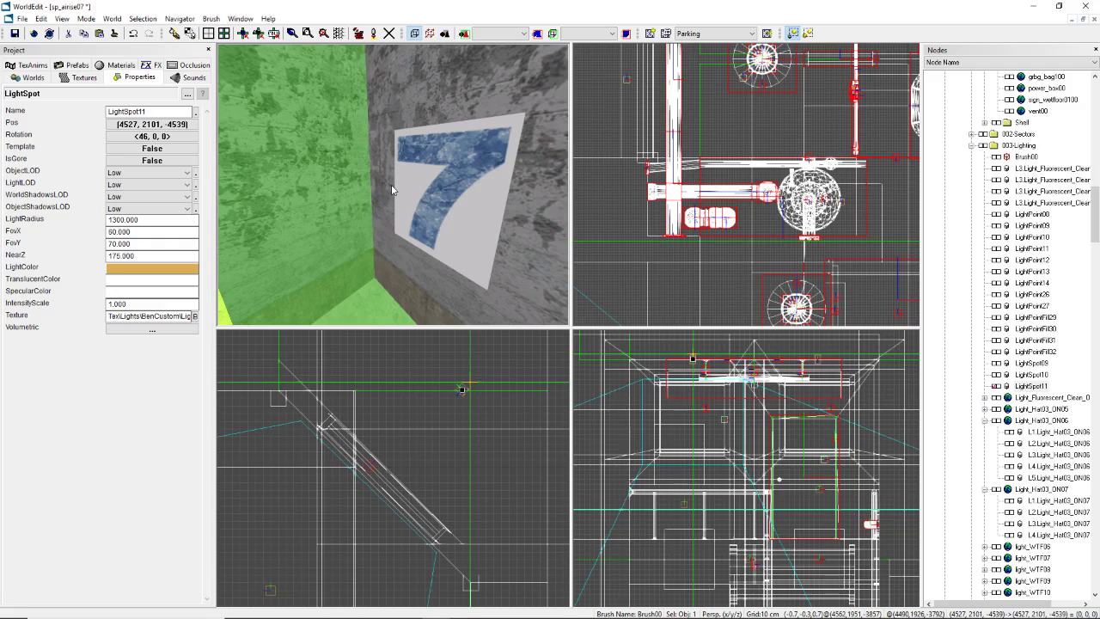
left_click(406, 186)
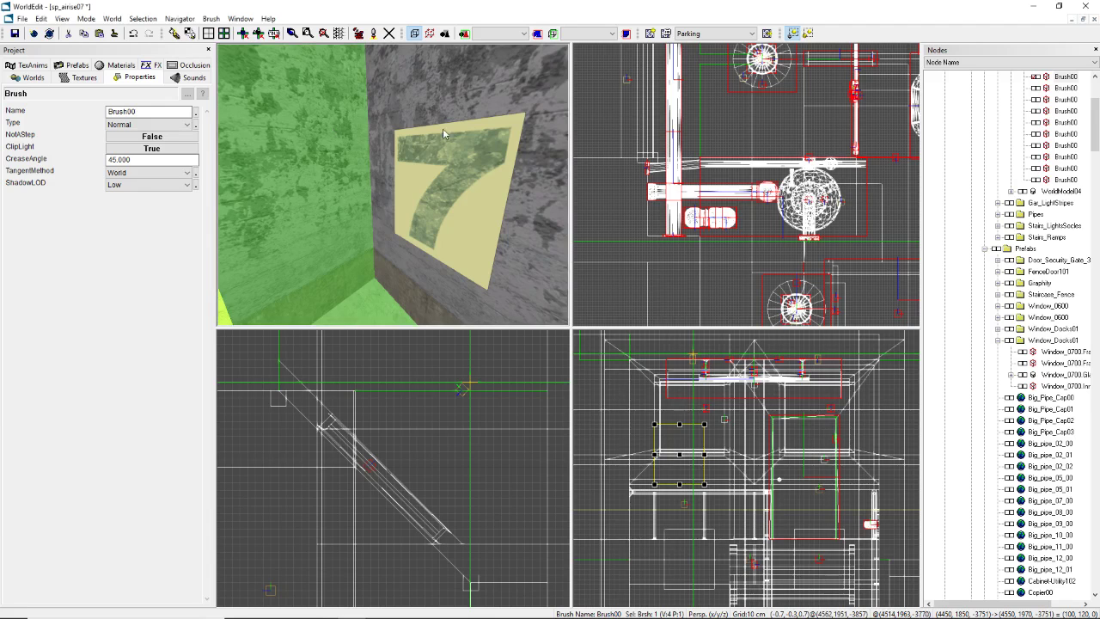
right_click_drag(378, 298, 301, 297)
right_click_drag(393, 185, 369, 194)
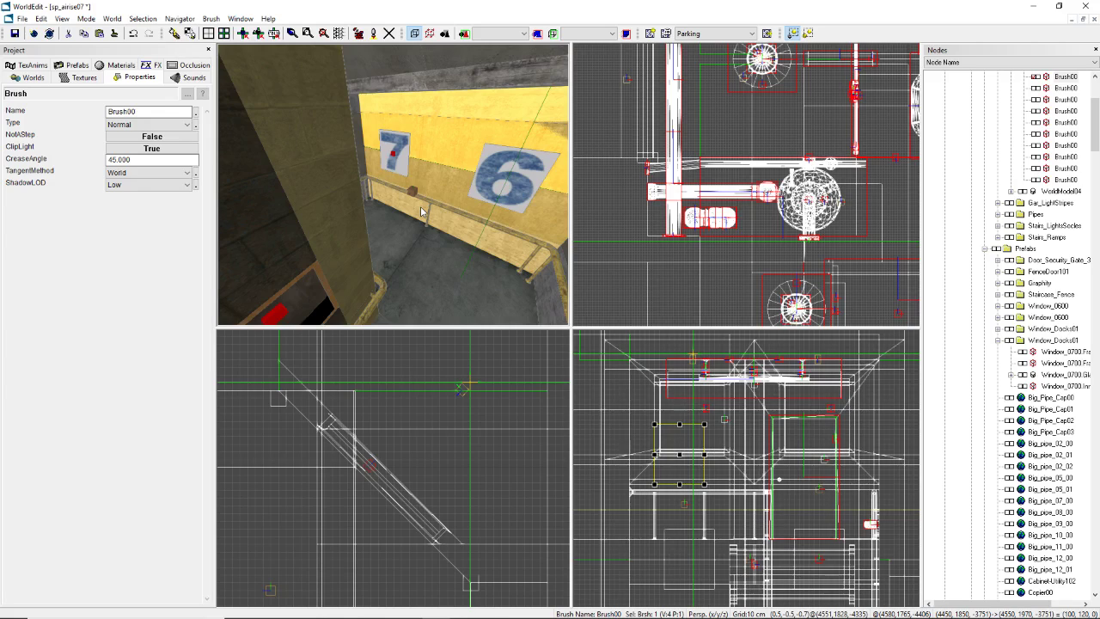
Step: Select the StairNums world model that holds the floor number signs and set its Solid and Rayhit properties to False
mouse_move(454, 47)
left_mouse_down()
mouse_move(392, 103)
mouse_move(340, 112)
mouse_move(258, 91)
mouse_move(293, 86)
mouse_move(241, 138)
mouse_move(236, 129)
mouse_move(266, 103)
mouse_move(258, 129)
mouse_move(296, 112)
mouse_move(271, 129)
left_mouse_up()
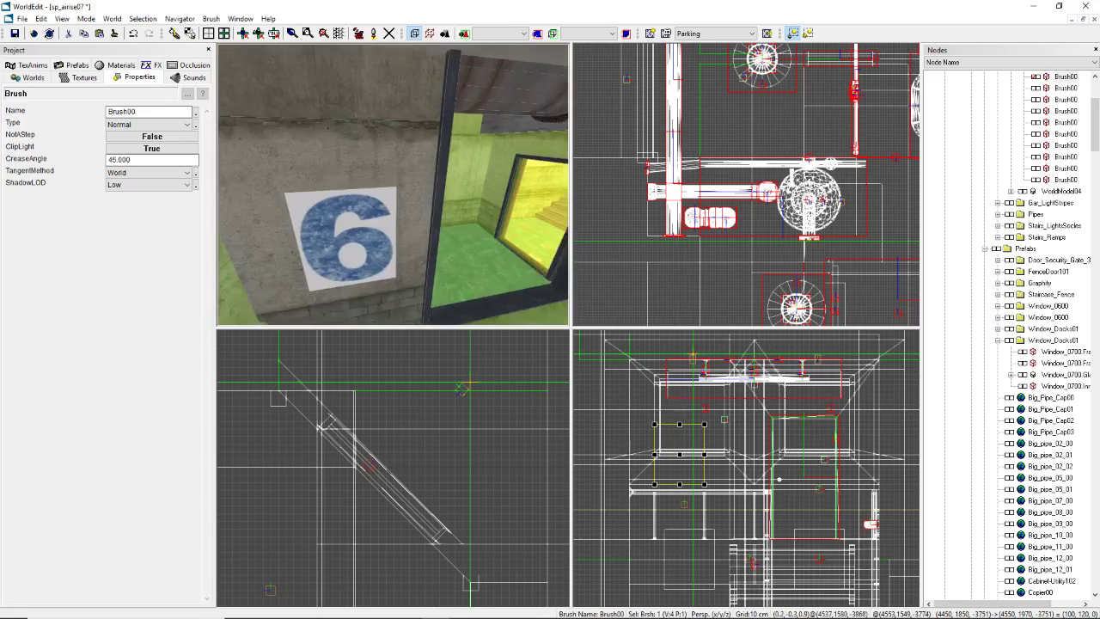
left_click_drag(293, 206, 297, 204)
scroll(1001, 256, "up", 1)
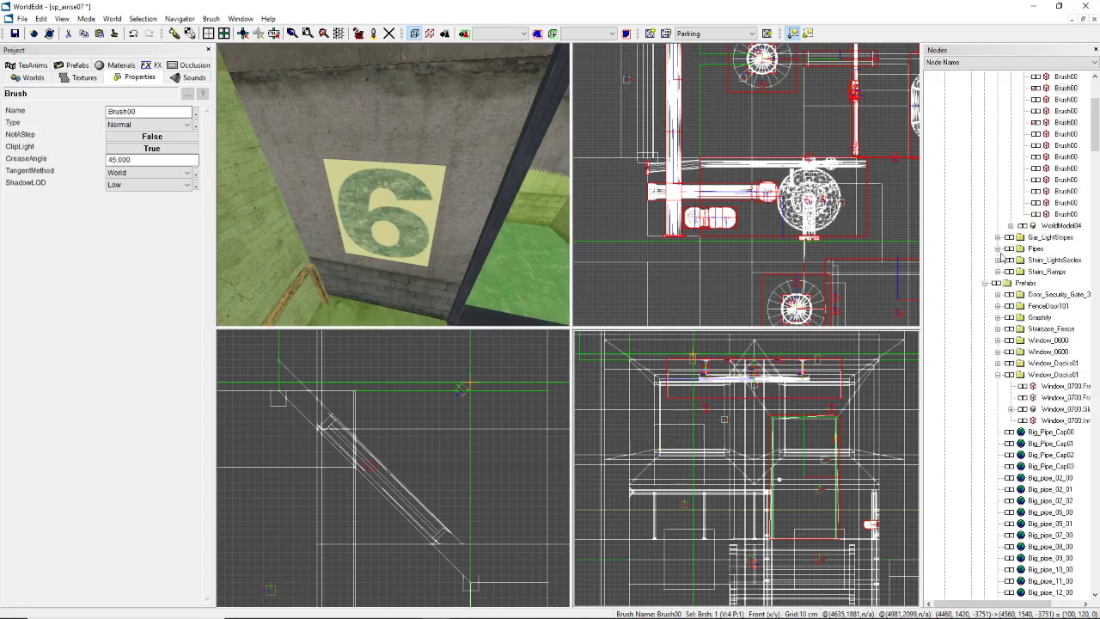
scroll(1002, 256, "up", 1)
left_click(1022, 113)
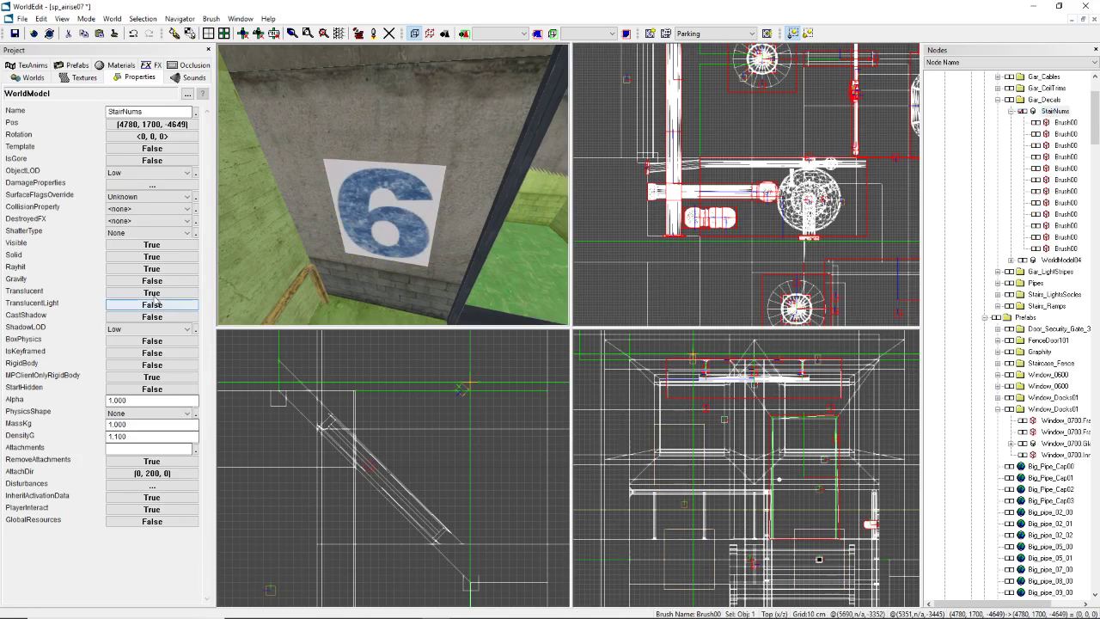
left_click(130, 257)
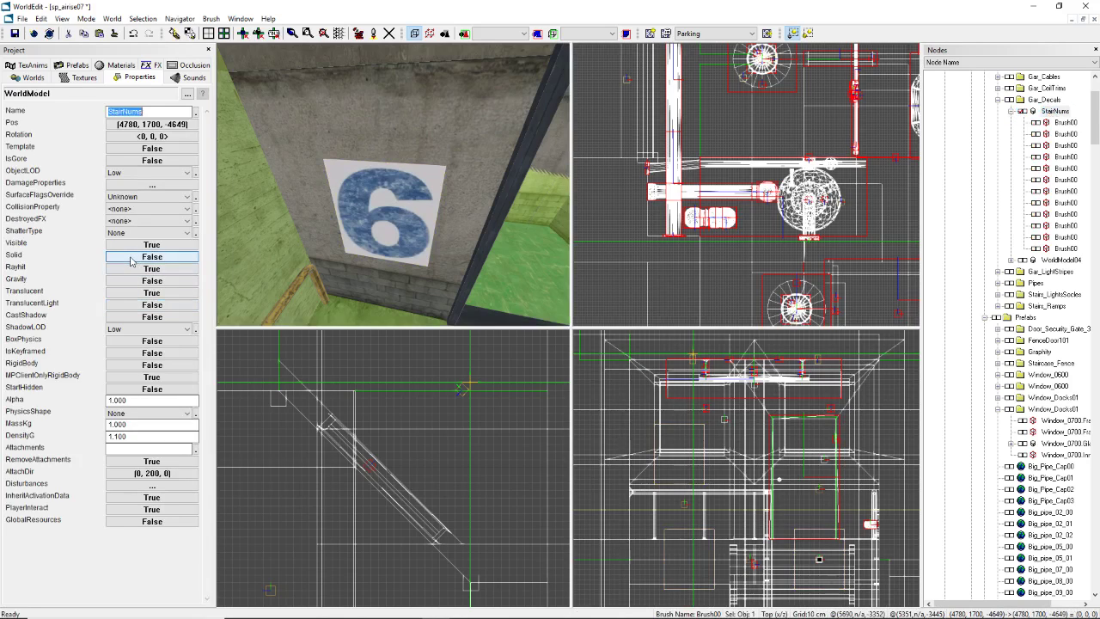
left_click(134, 269)
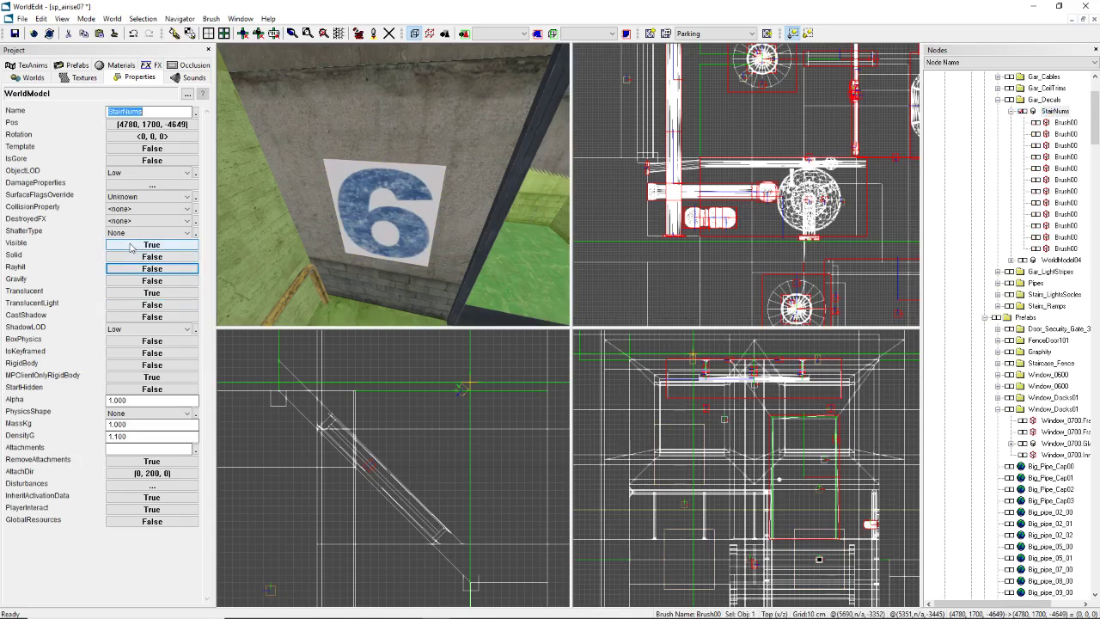
left_click(142, 400)
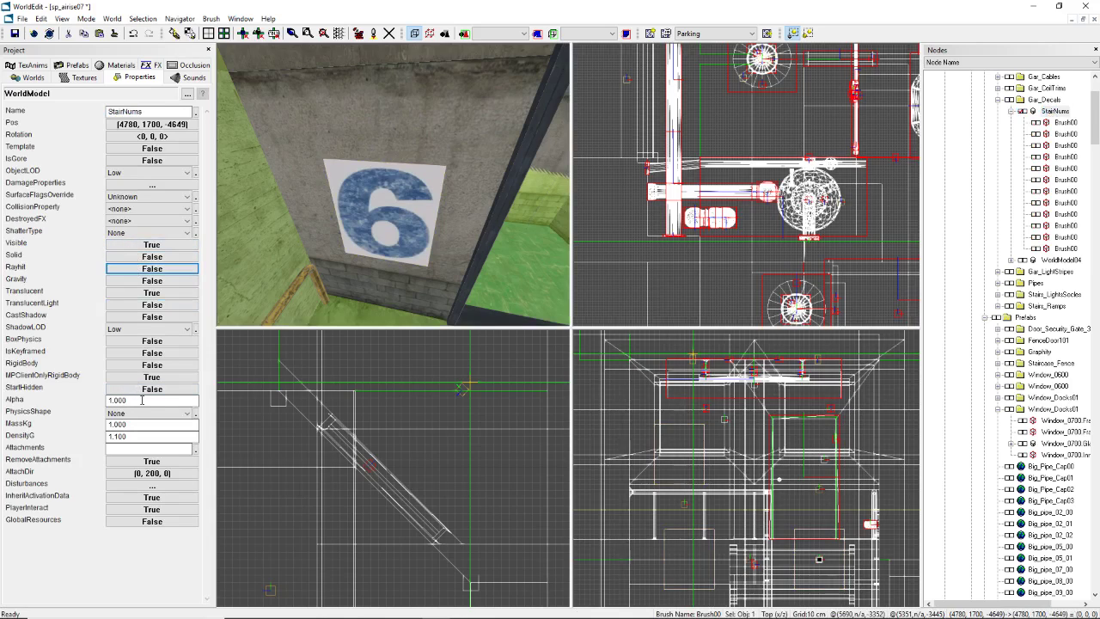
Step: Examine the floor number 6 sign up close and follow the route from the stairwell through the corridor and past the grey door
mouse_move(352, 276)
right_mouse_down()
mouse_move(400, 258)
mouse_move(352, 277)
right_mouse_up()
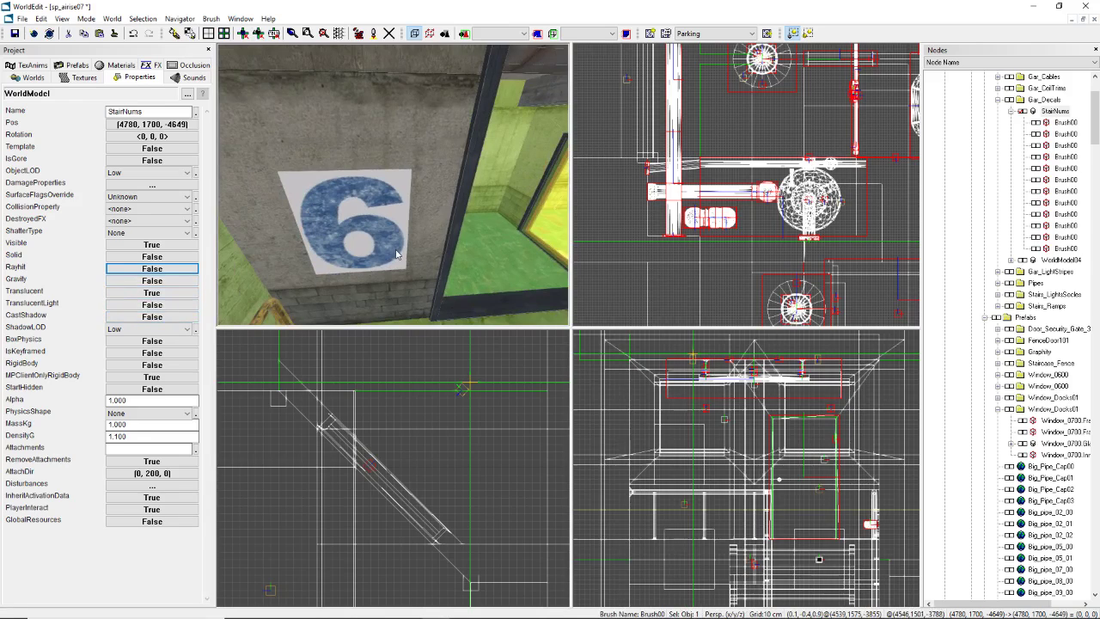
right_click_drag(395, 138, 430, 142)
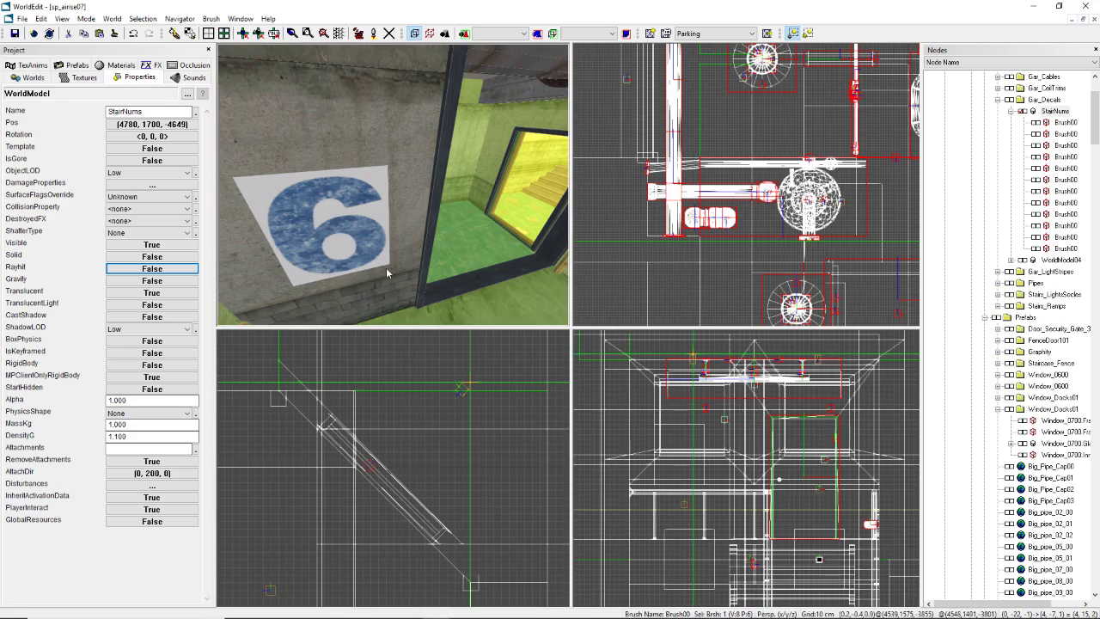
key("w")
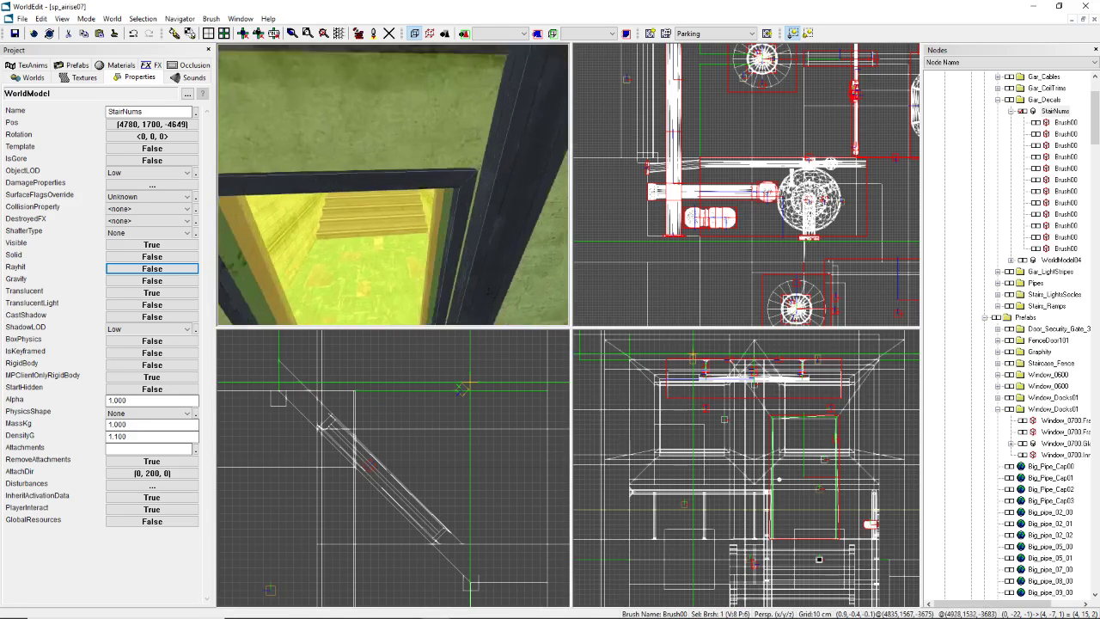
key("Up")
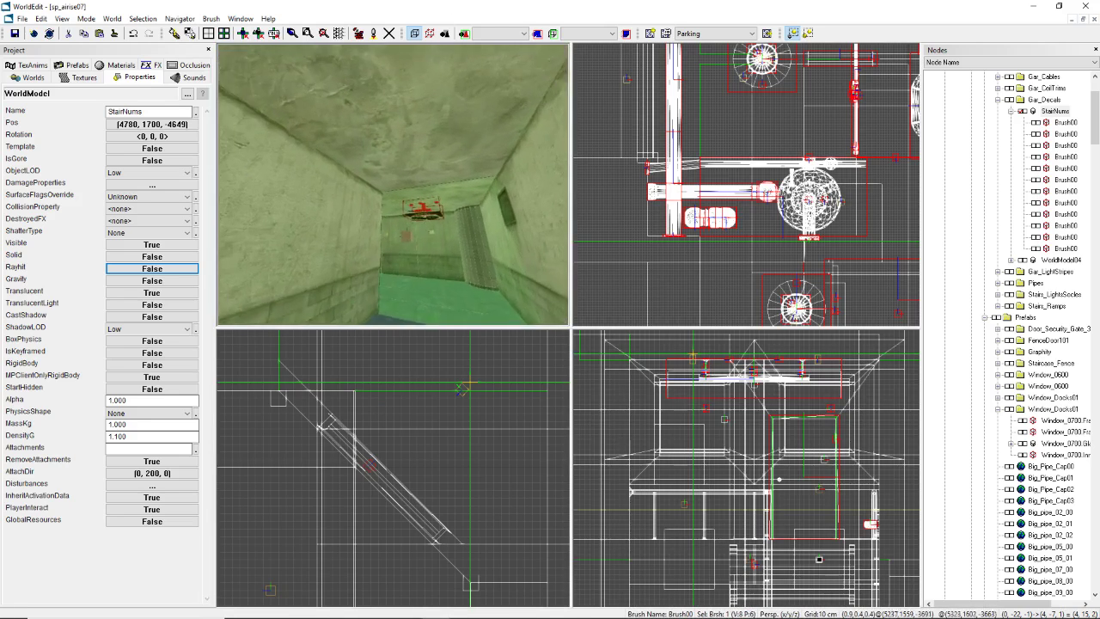
key("w")
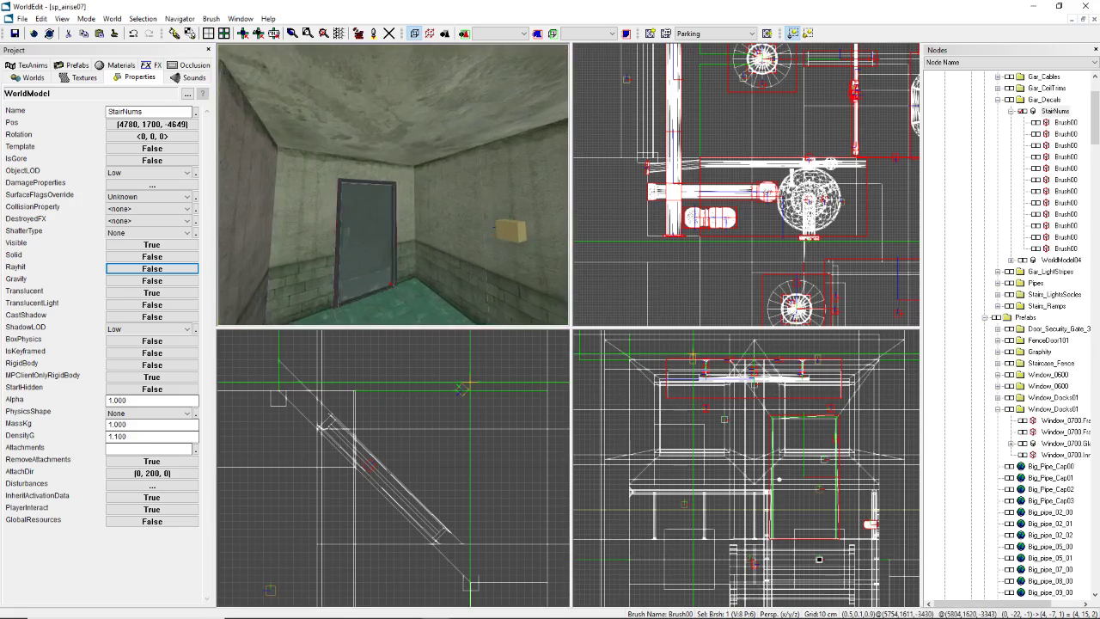
key("Up")
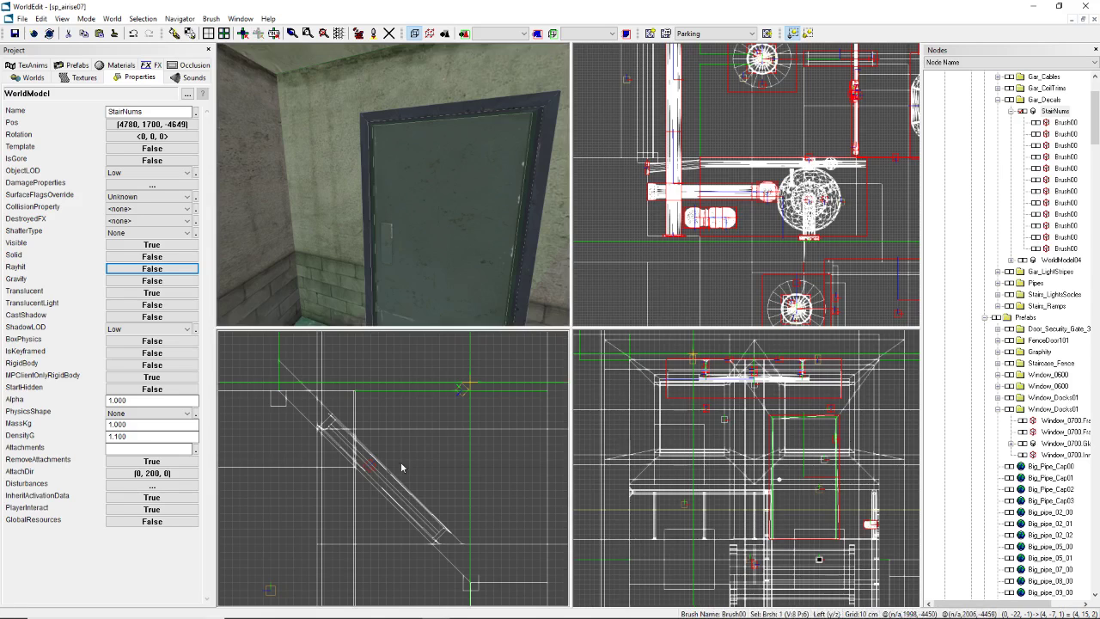
right_click_drag(397, 181, 292, 183)
key("Up")
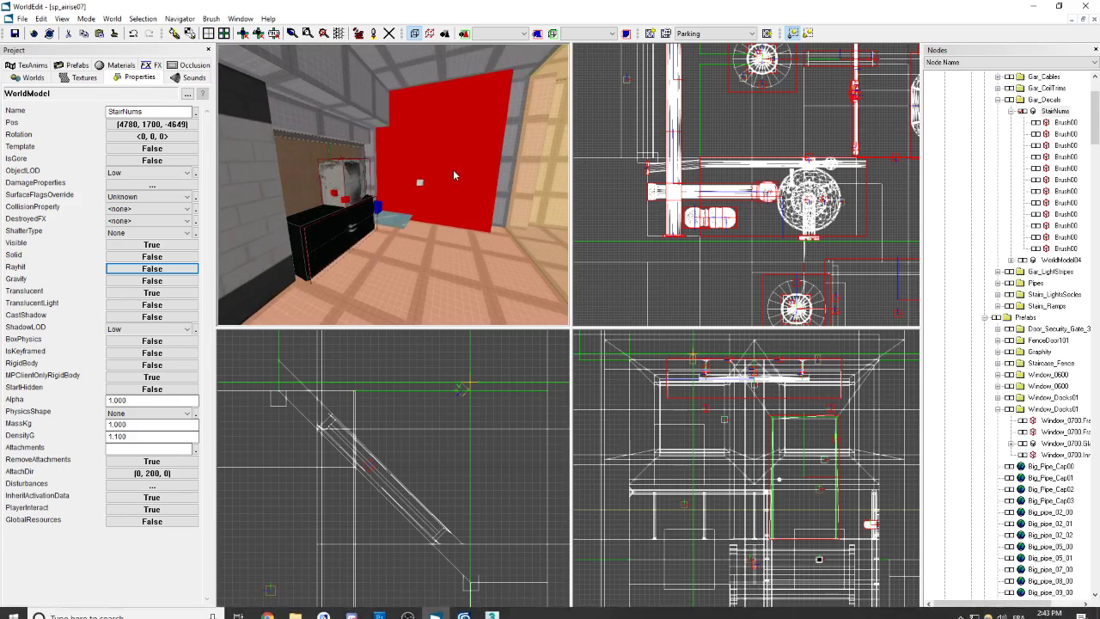
Step: Look over the rooms with grid-textured placeholder walls and the railed area and pillar next to them
right_click_drag(392, 185, 299, 183)
right_click_drag(393, 185, 464, 202)
key("Up")
key("Up")
key("Up")
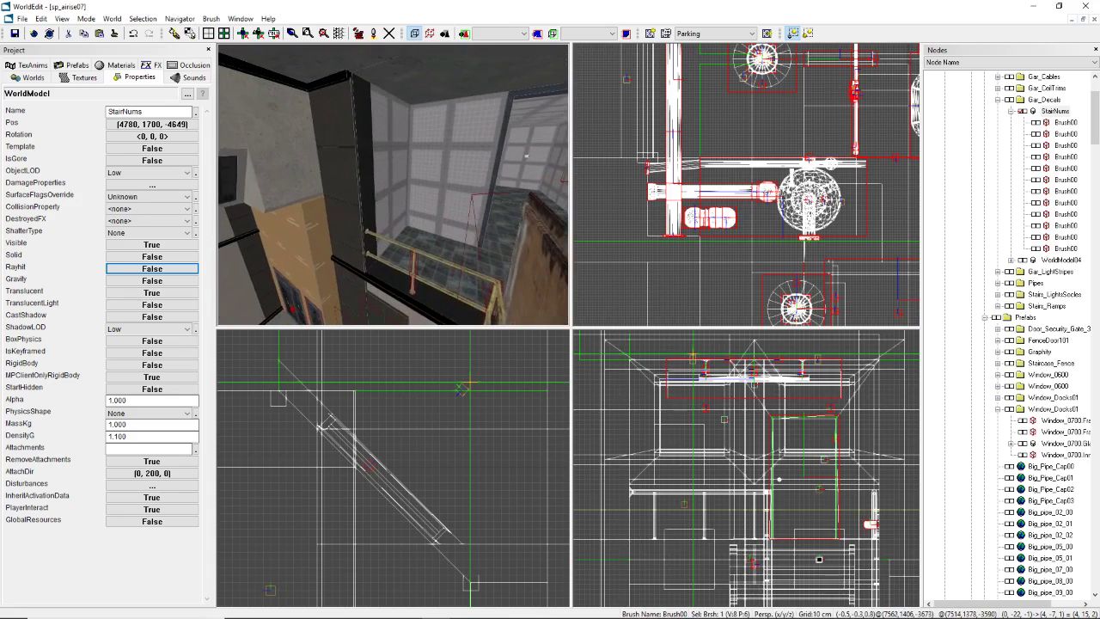
right_click_drag(393, 185, 498, 155)
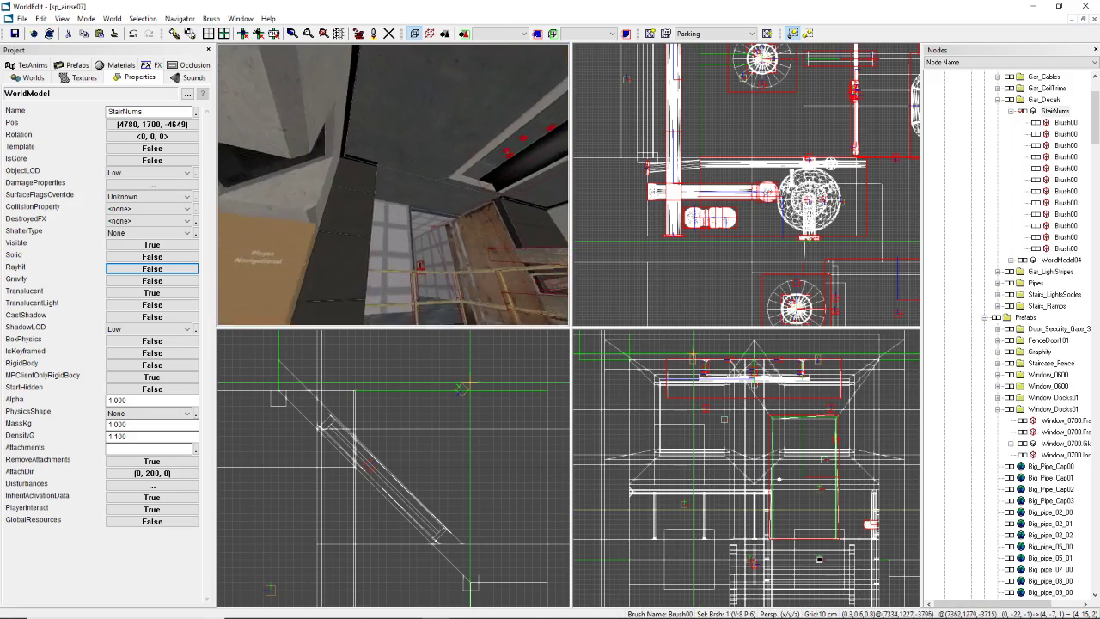
right_click_drag(393, 185, 468, 245)
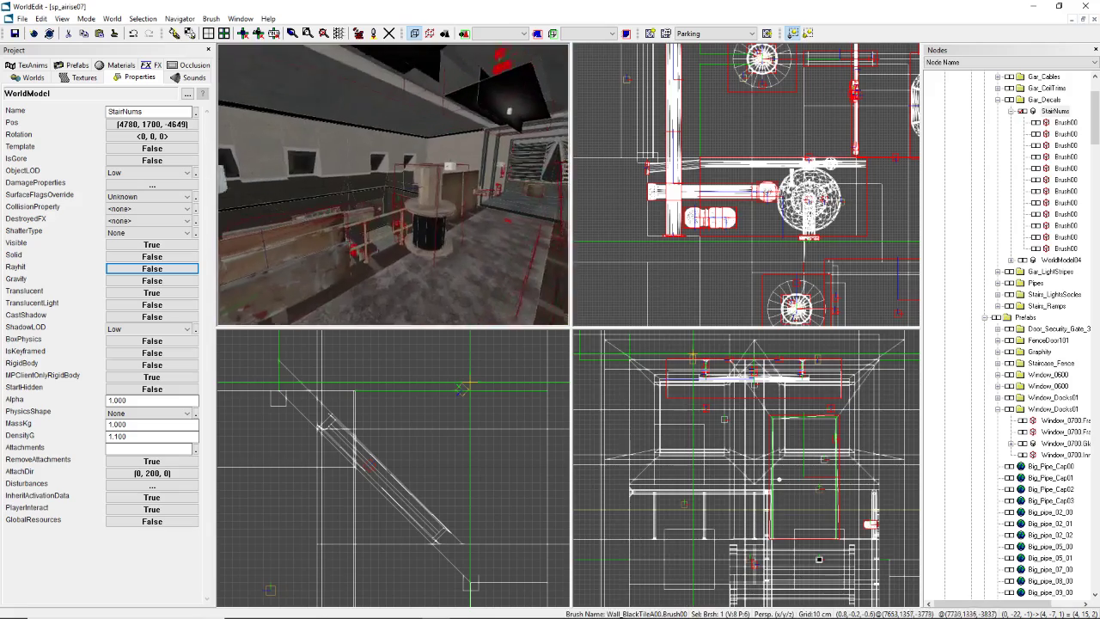
right_click_drag(393, 184, 280, 184)
right_click_drag(393, 185, 197, 129)
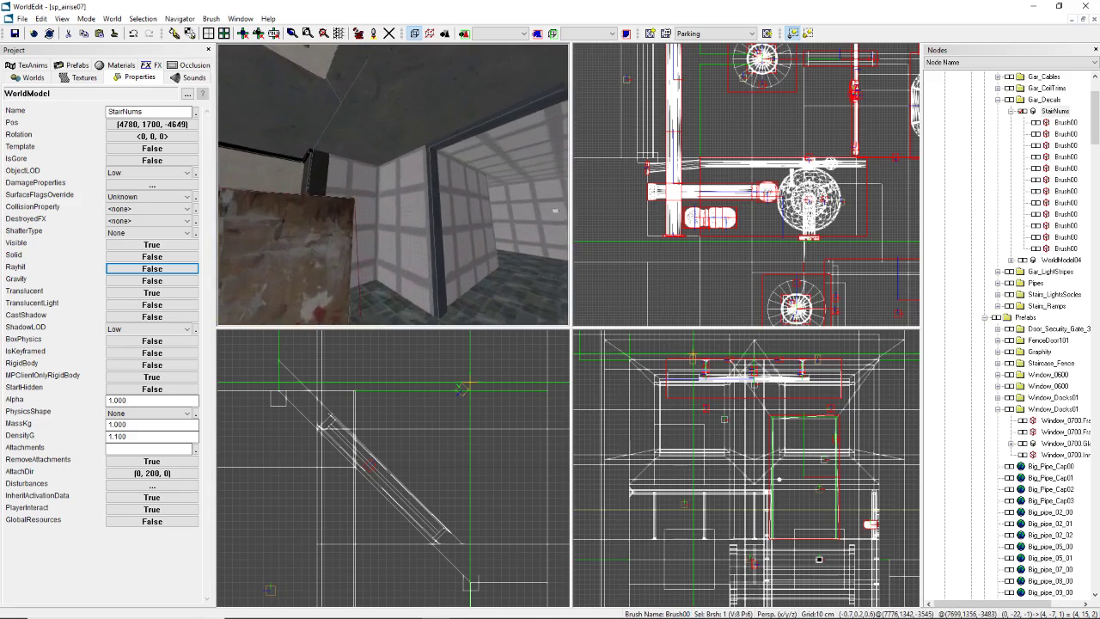
right_click_drag(393, 185, 430, 206)
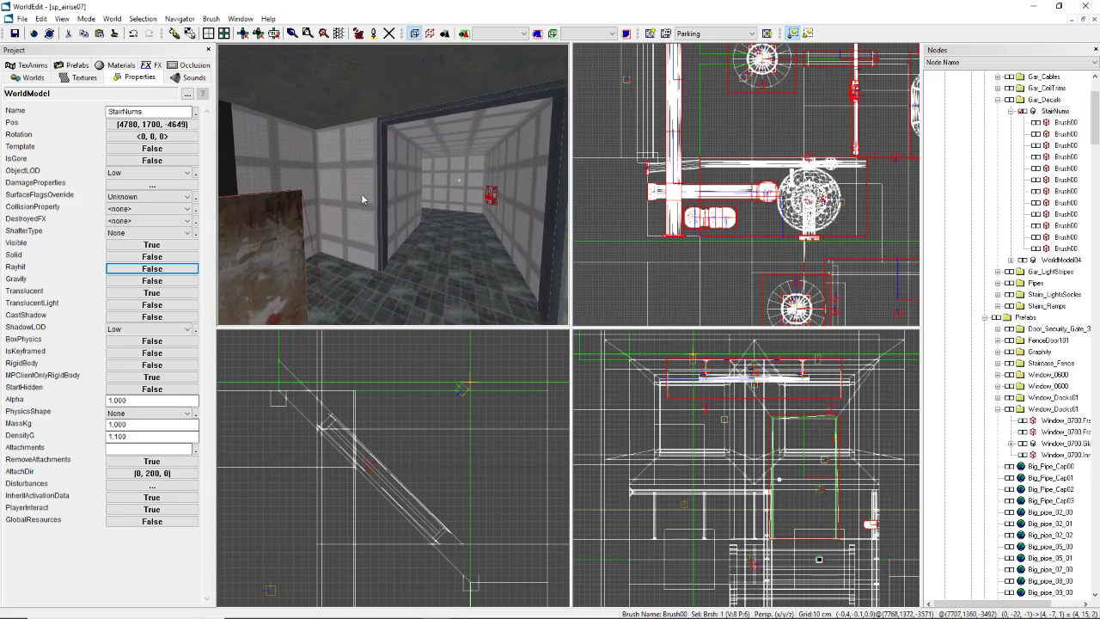
Step: Load the material of the black-striped cinder-block wall and preview CinBlocksPaint_LineBlue_Fit and CinBlocksPaint_LineBlack_Fit
left_click(118, 66)
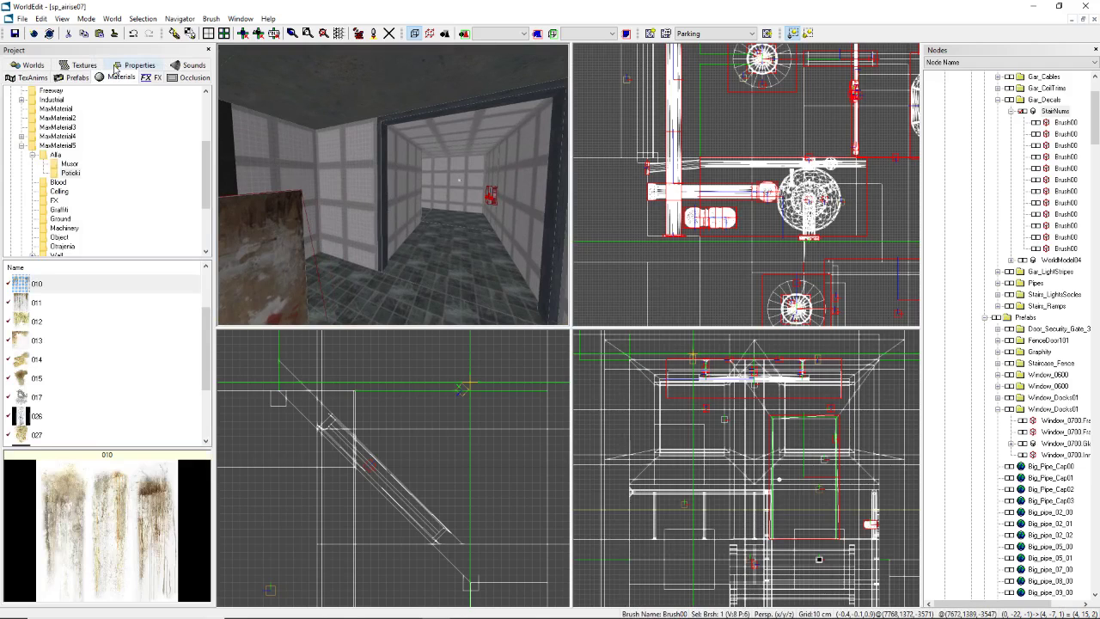
right_click_drag(364, 314, 301, 293)
mouse_move(393, 184)
right_mouse_down()
mouse_move(408, 185)
mouse_move(395, 189)
mouse_move(394, 158)
mouse_move(348, 187)
mouse_move(387, 192)
right_mouse_up()
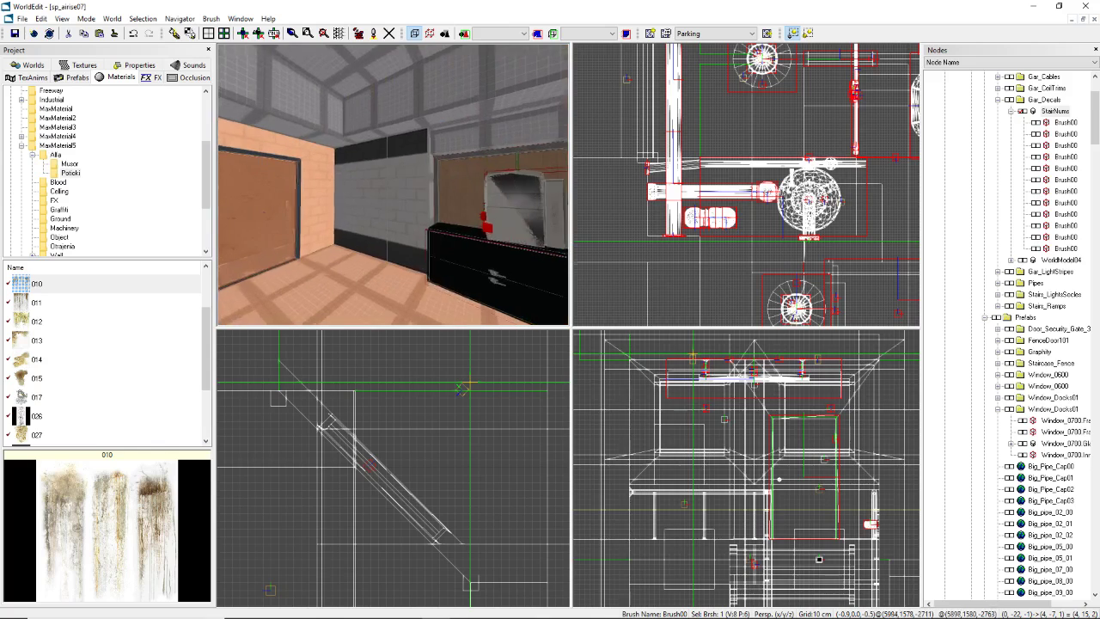
left_click(389, 193)
right_click(389, 194)
mouse_move(413, 241)
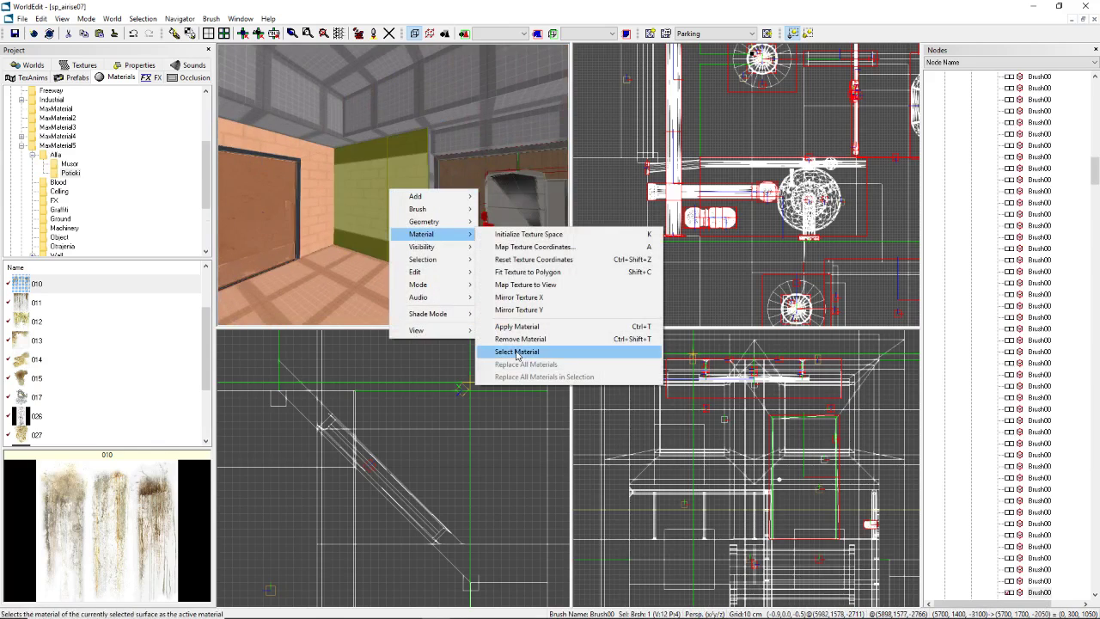
left_click(526, 353)
left_click(63, 359)
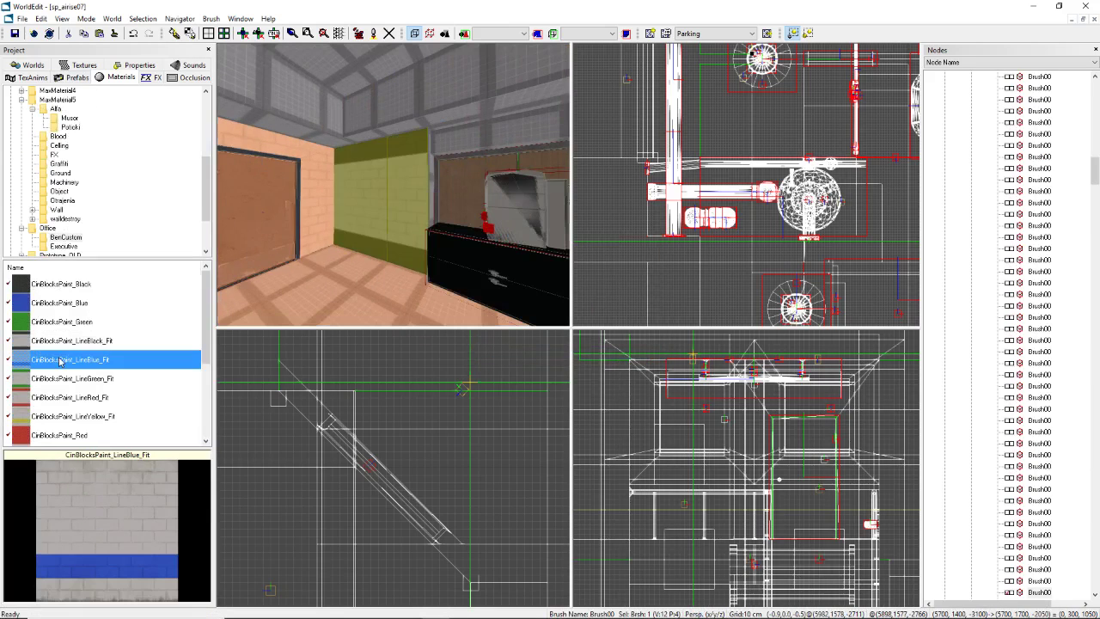
key("Up")
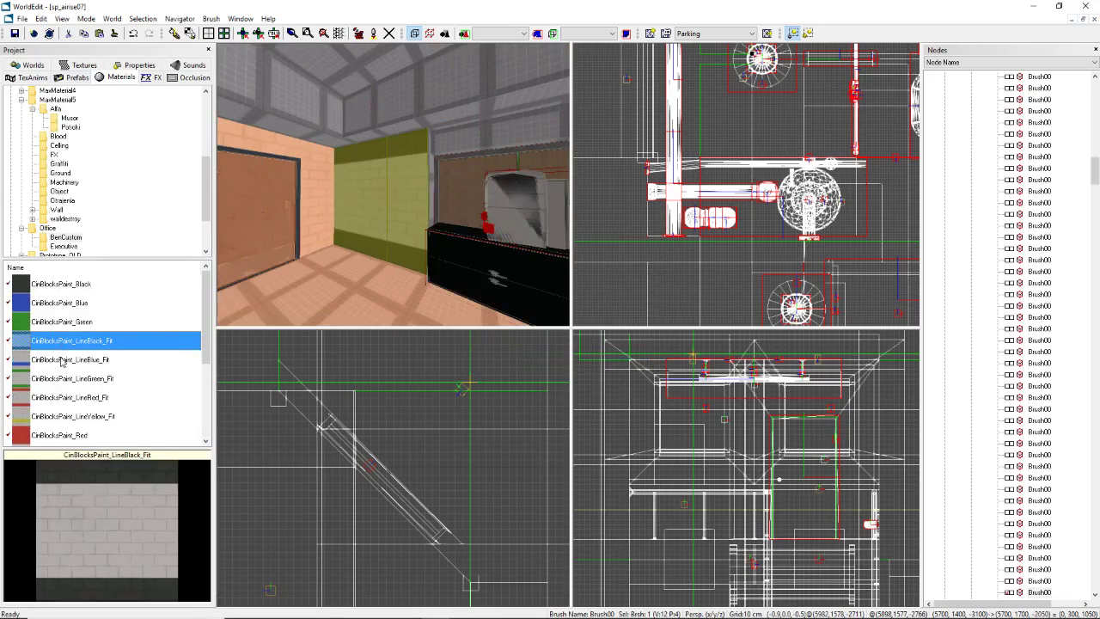
Step: Browse the Office materials folder, previewing its entries down to CMetal_Base_01, including chairmat1 and chrome
left_click(48, 228)
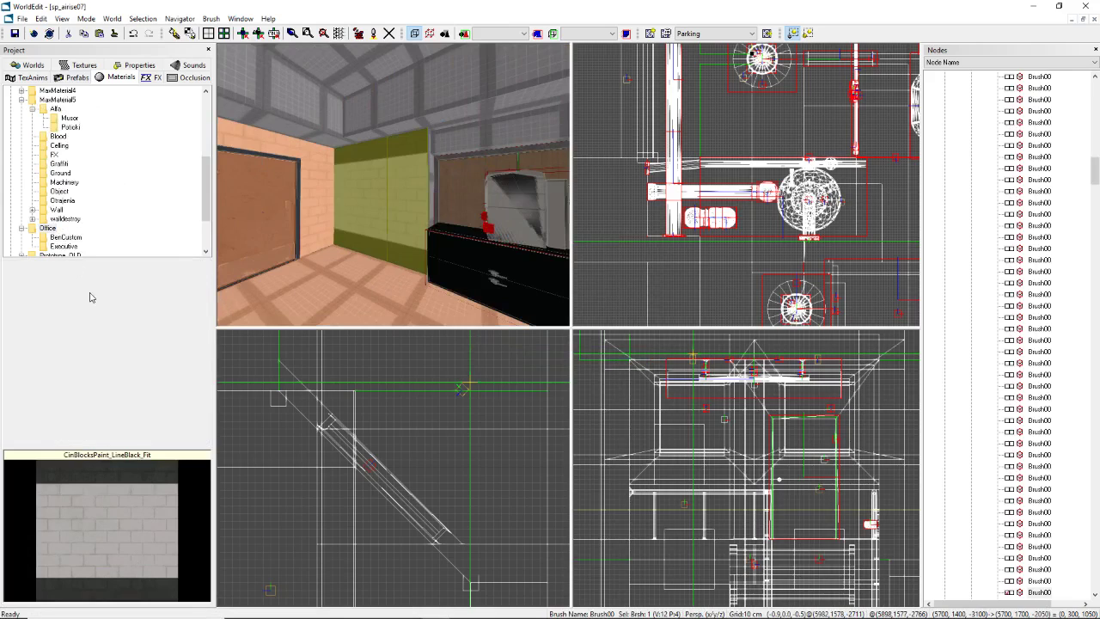
left_click(74, 286)
key("Down")
key("Down")
key("Down")
key("Down")
key("Down")
key("Down")
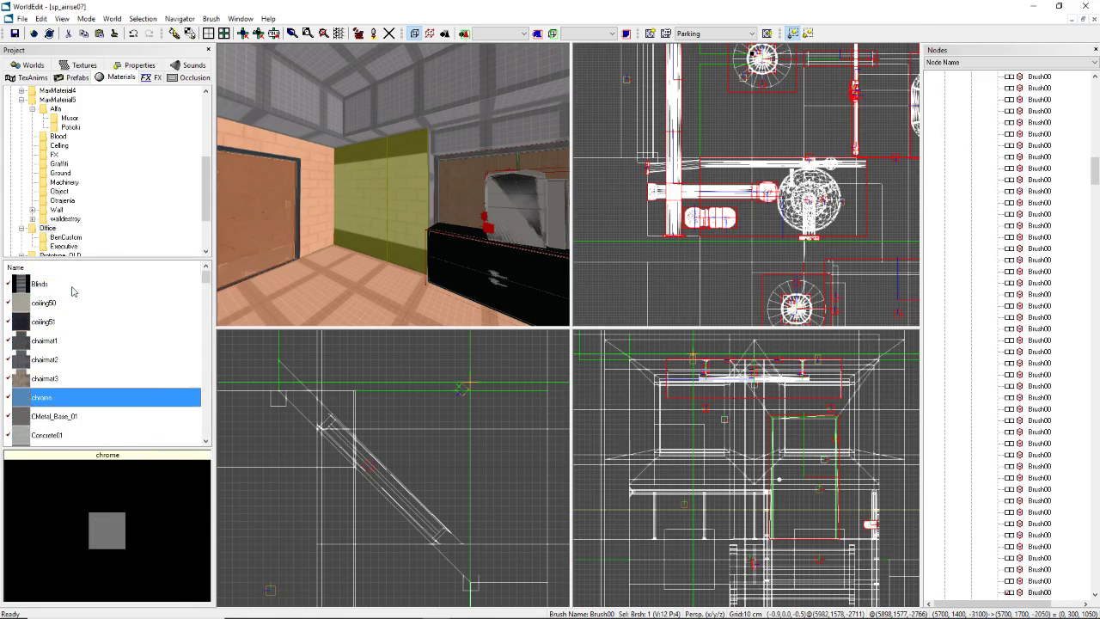
key("Down")
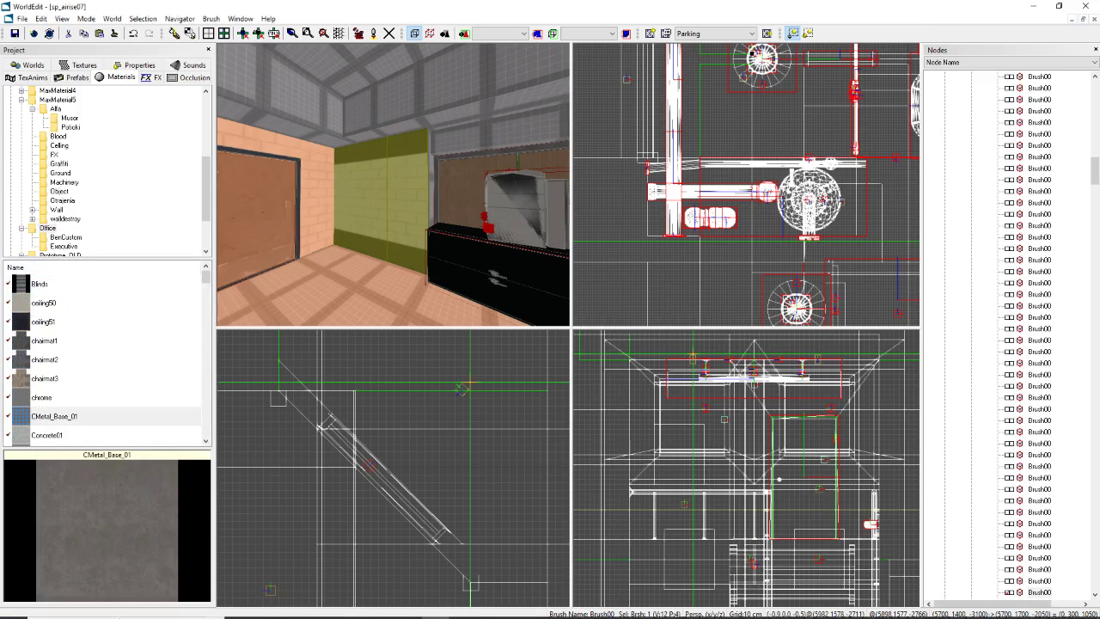
key("Up")
key("Up")
key("Up")
key("Up")
left_click(437, 606)
left_click(437, 606)
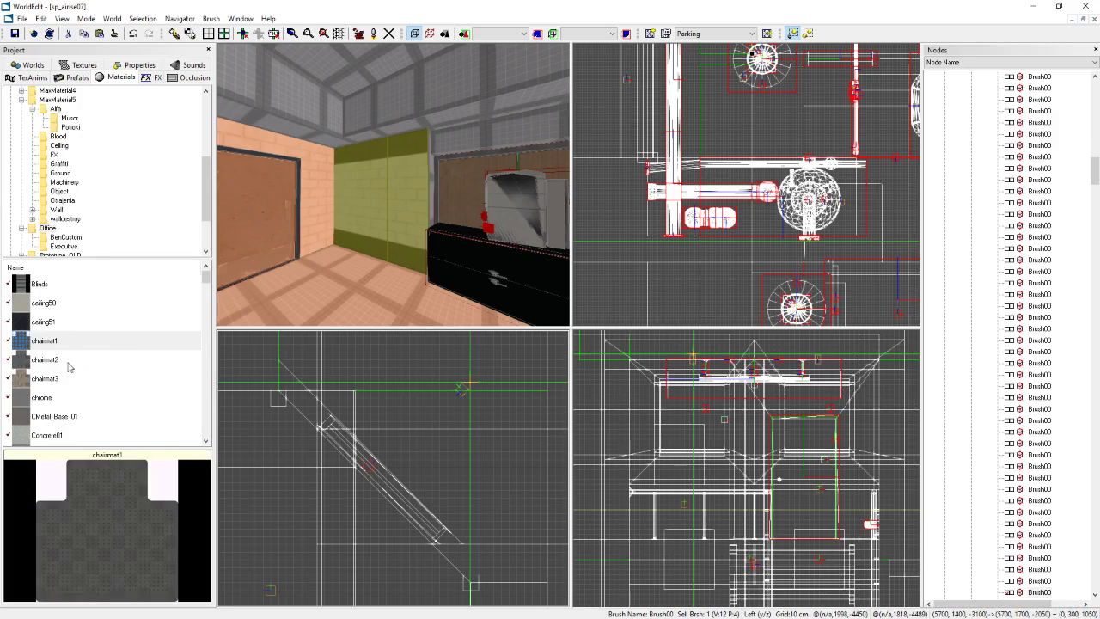
key("Down")
key("Down")
key("Down")
key("Down")
key("Up")
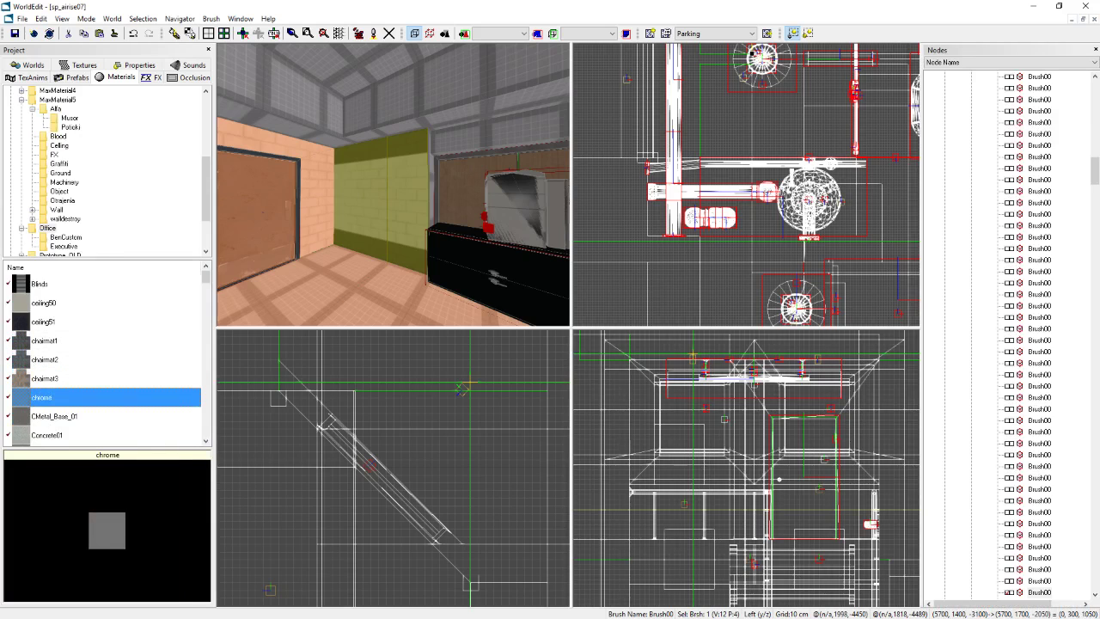
key("super")
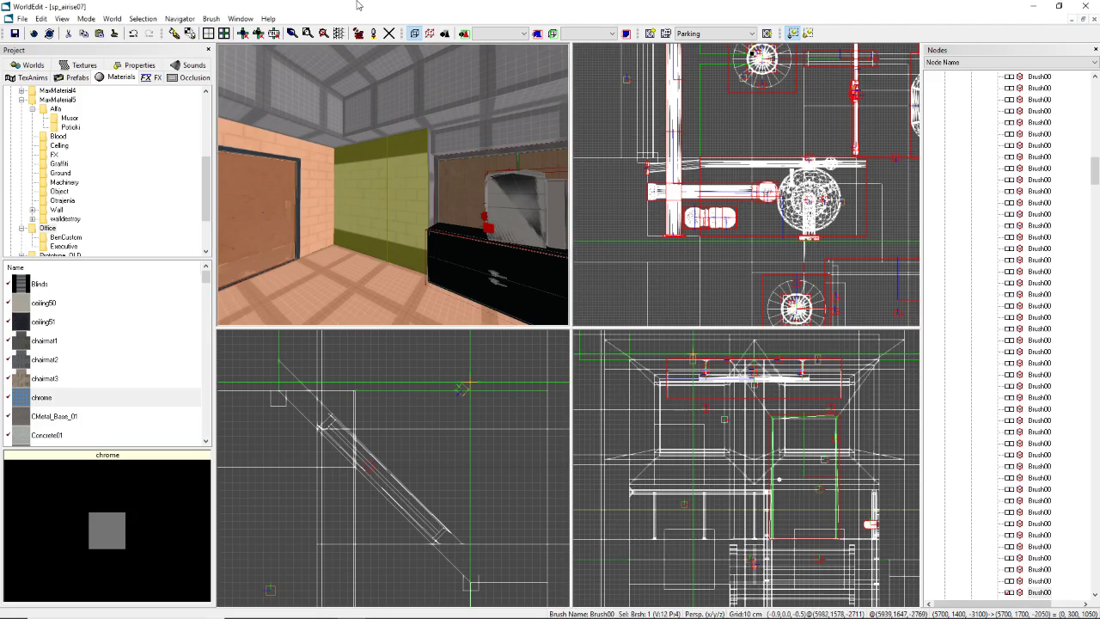
Step: View the selected striped wall beside the brown door and make its material the active one
right_click_drag(397, 194, 378, 208)
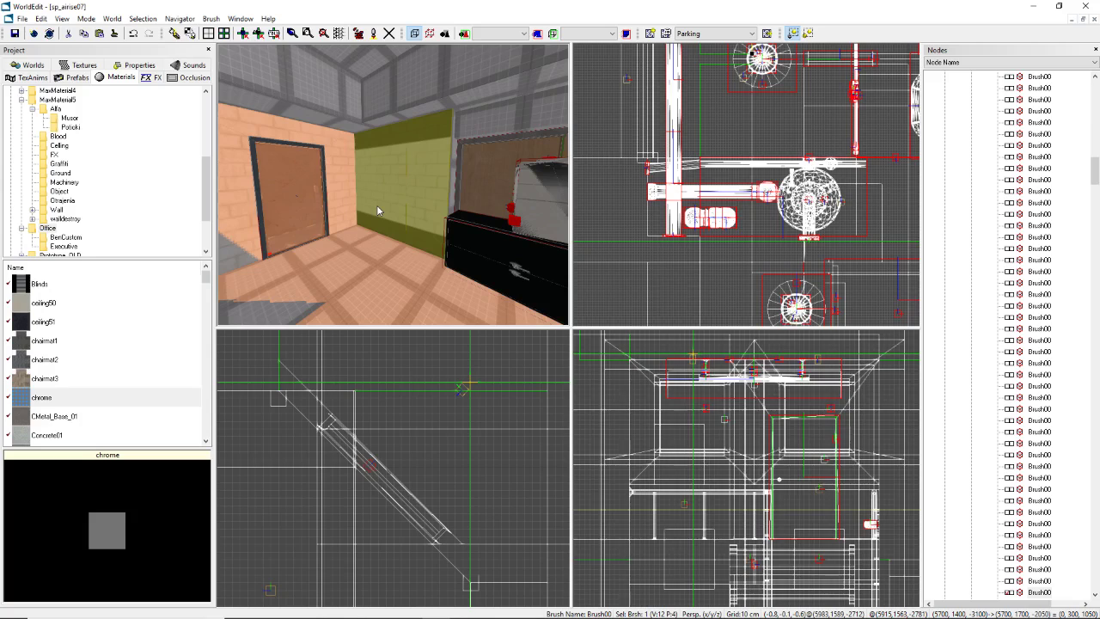
right_click_drag(376, 205, 376, 204)
right_click_drag(398, 241, 378, 239)
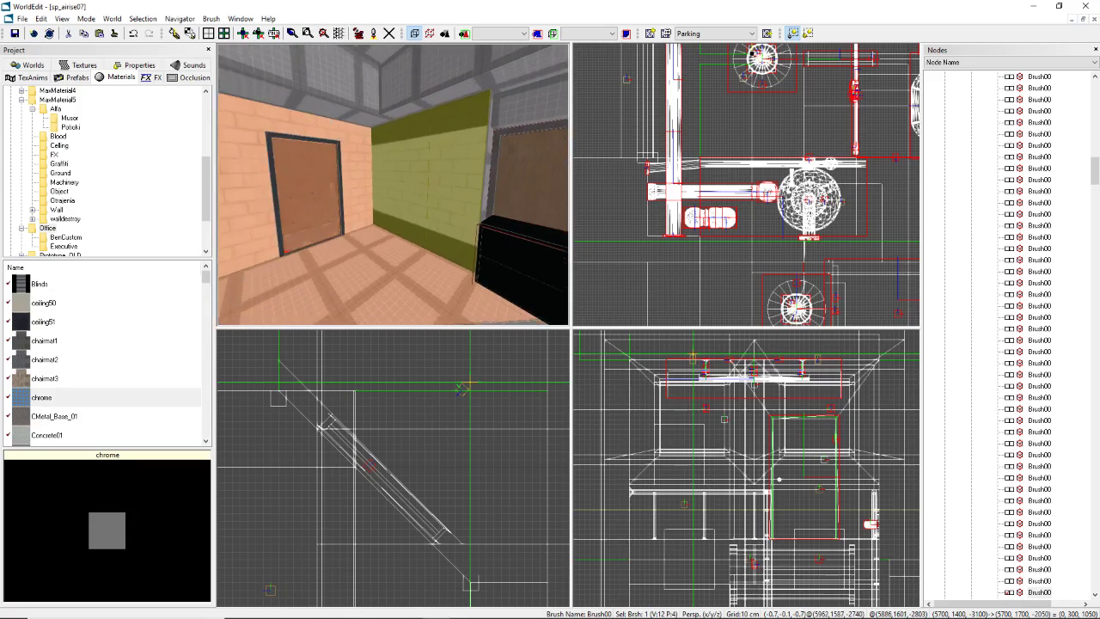
right_click(406, 117)
mouse_move(447, 162)
left_click(535, 282)
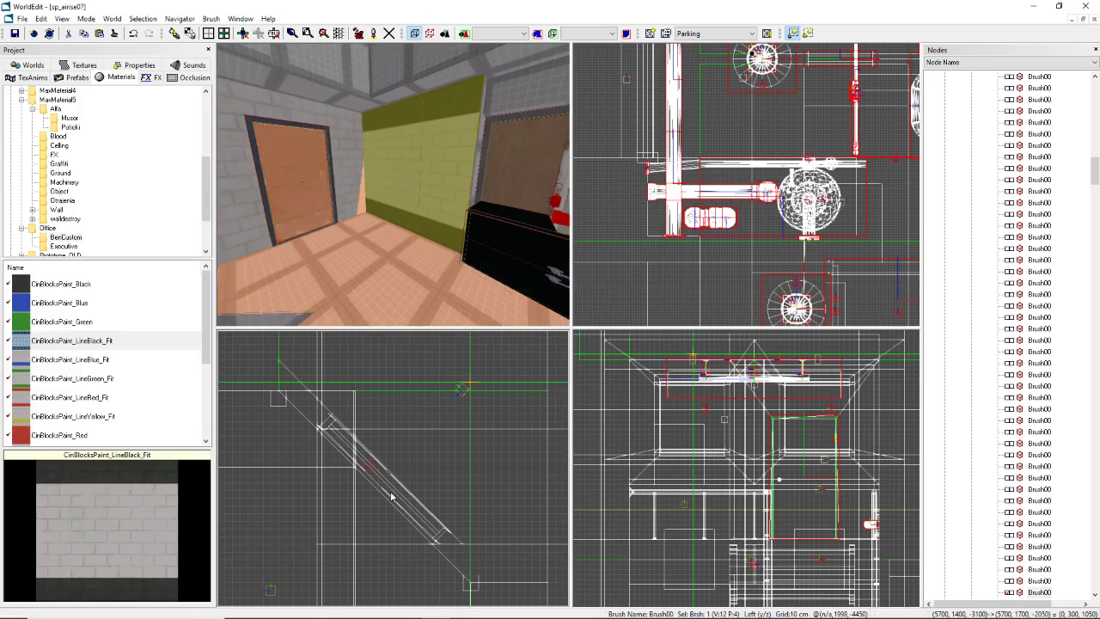
right_click_drag(283, 221, 288, 215)
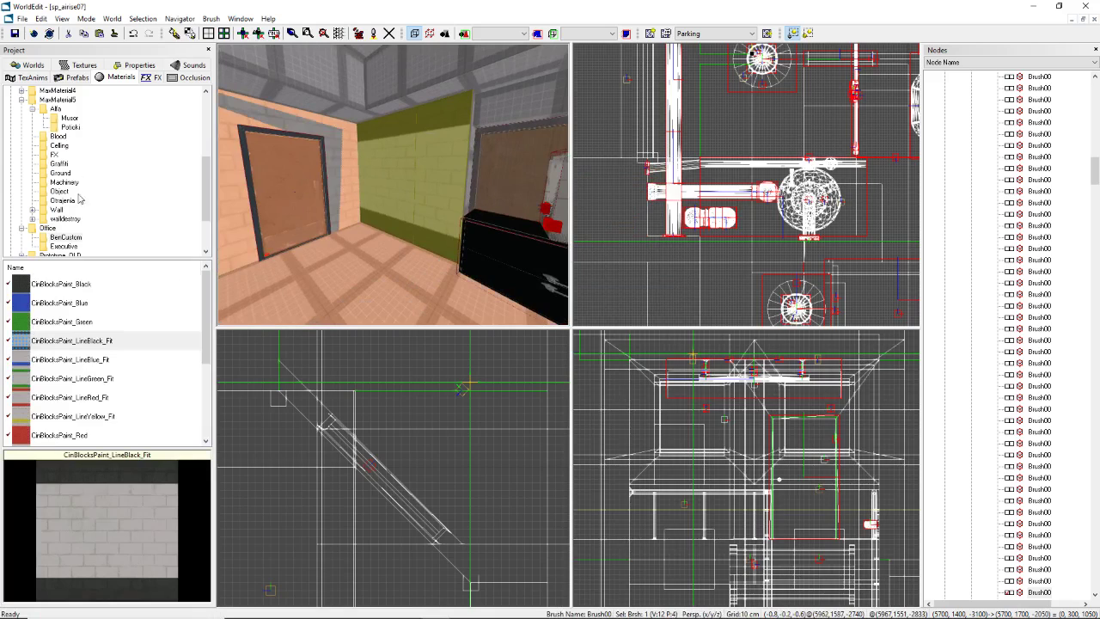
Step: Reopen the Office materials folder and preview ceiling50 and its neighbouring materials
scroll(86, 193, "down", 1)
left_click(49, 202)
left_click(47, 307)
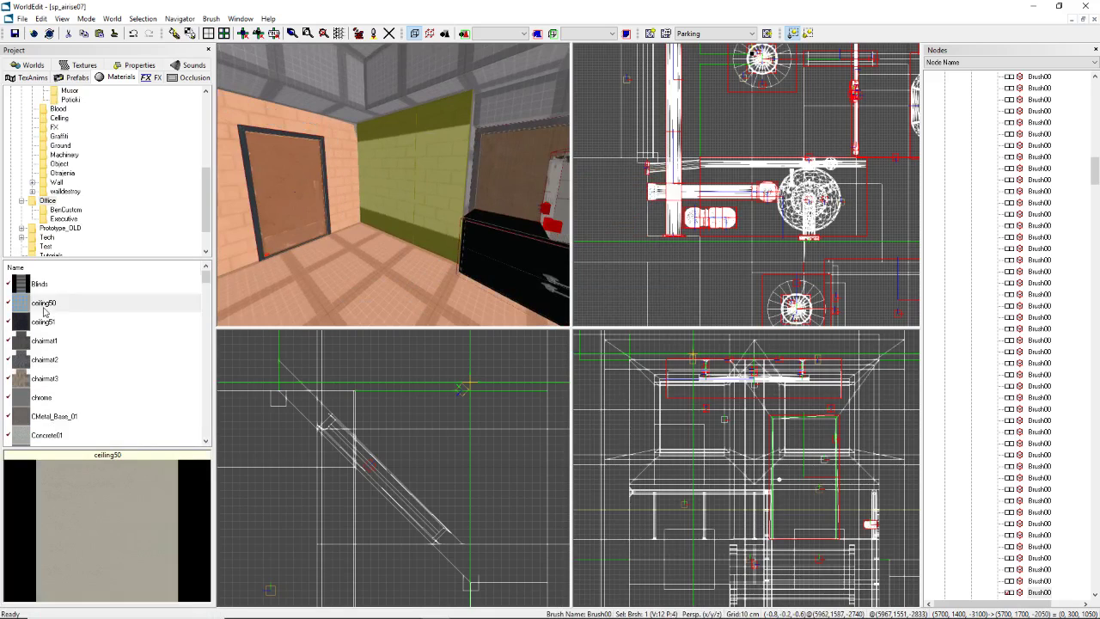
key("Up")
key("Down")
key("Up")
key("Down")
key("Down")
key("Down")
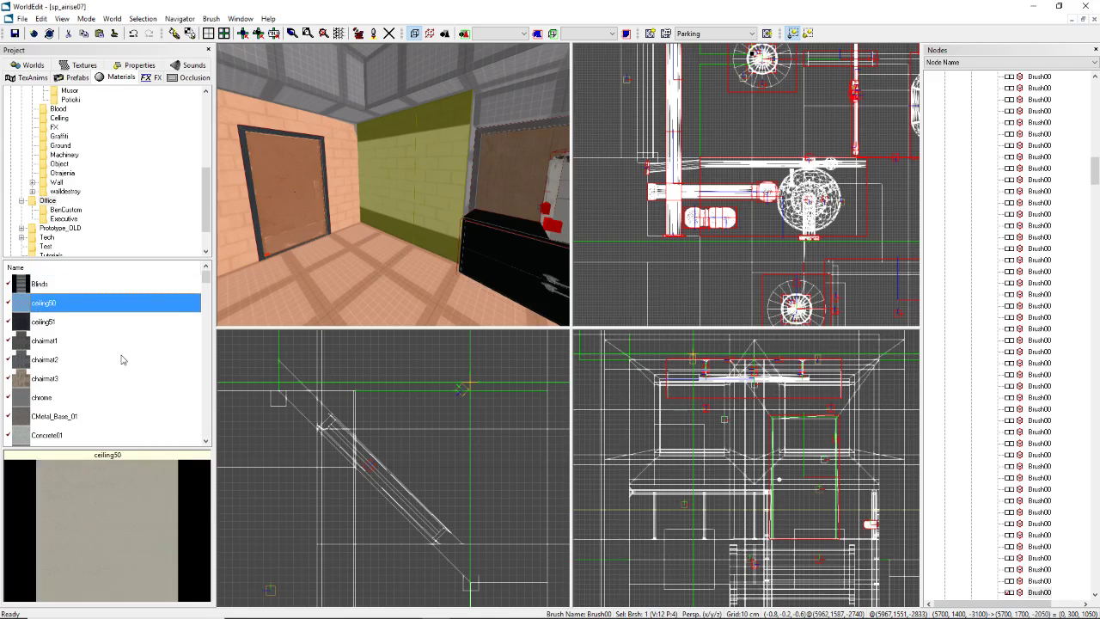
key("Up")
key("Up")
Step: Show the whole level in the front view and select the WorldProperties00 node
right_click_drag(404, 185, 393, 185)
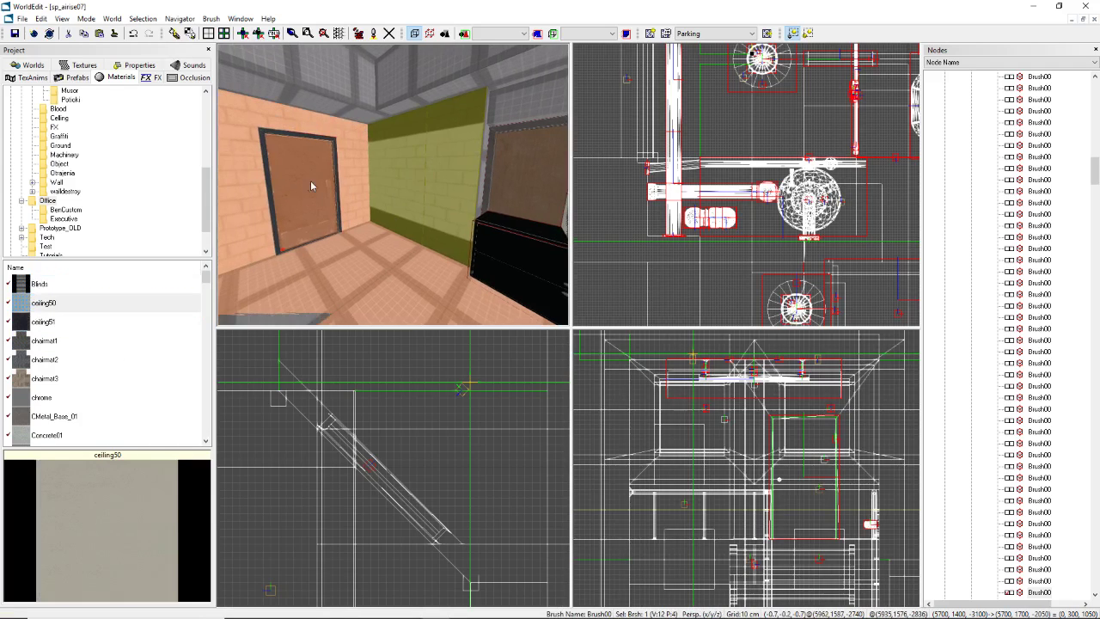
scroll(777, 453, "down", 12)
scroll(746, 467, "down", 10)
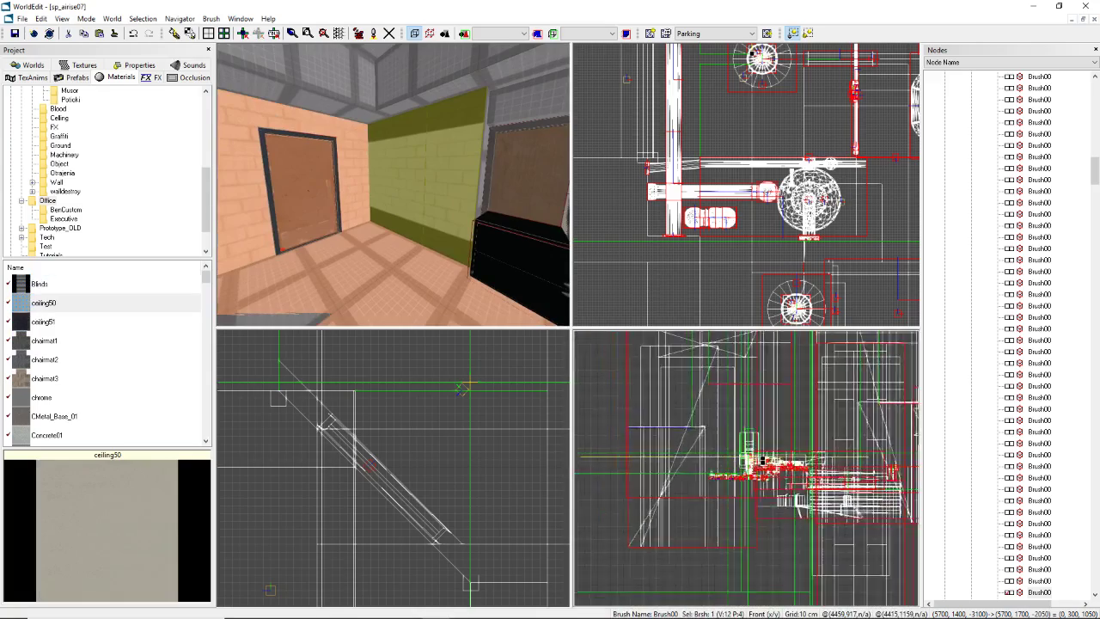
scroll(746, 466, "up", 5)
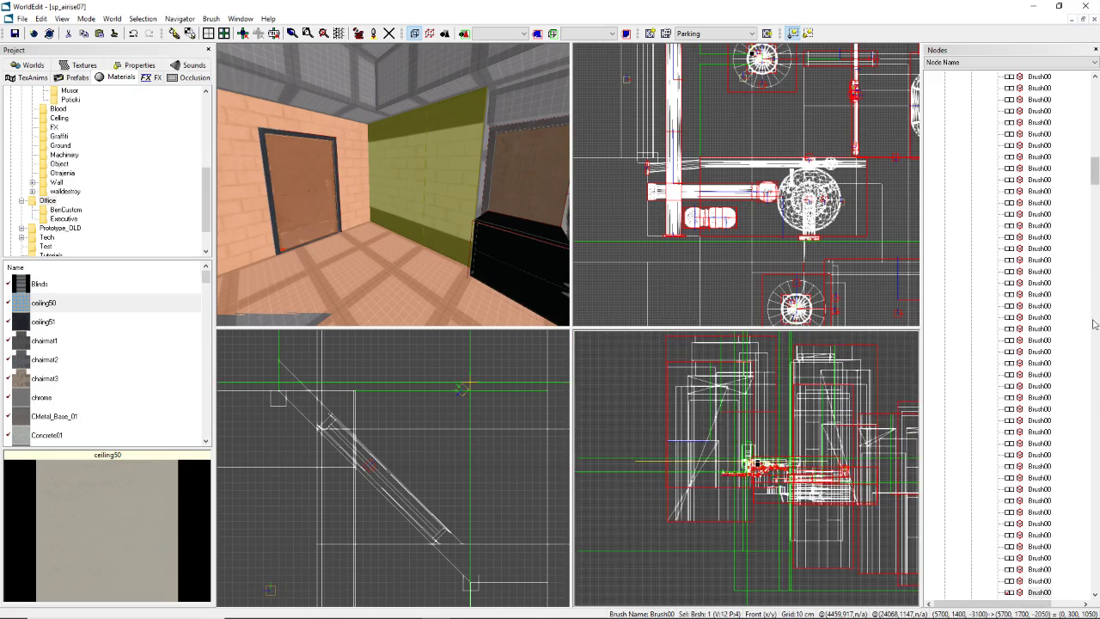
left_click_drag(1095, 172, 1075, 604)
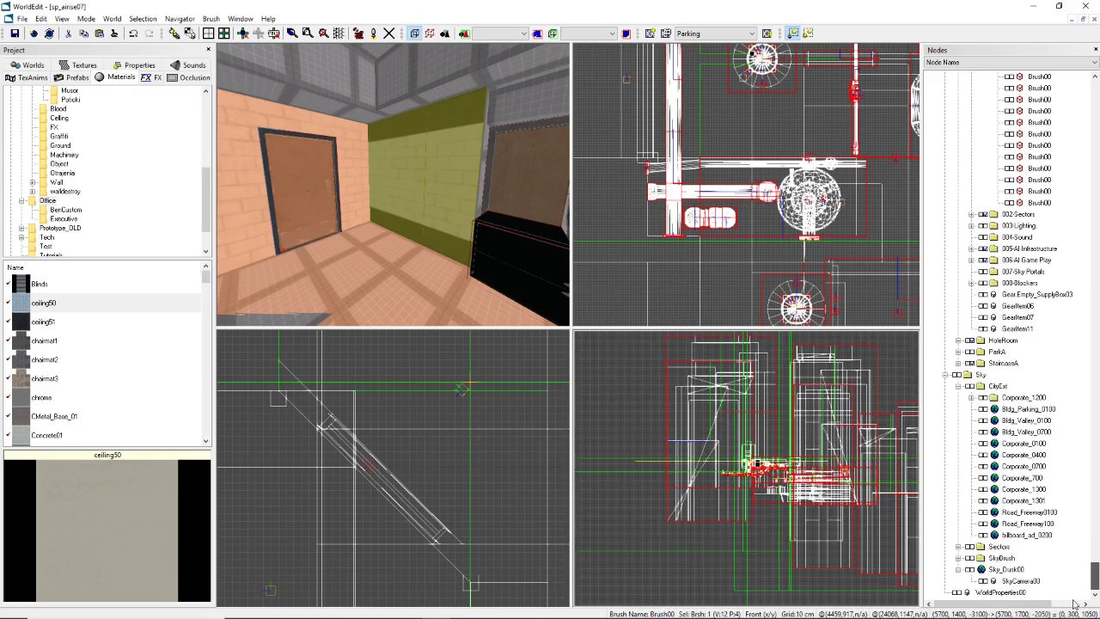
left_click(967, 593)
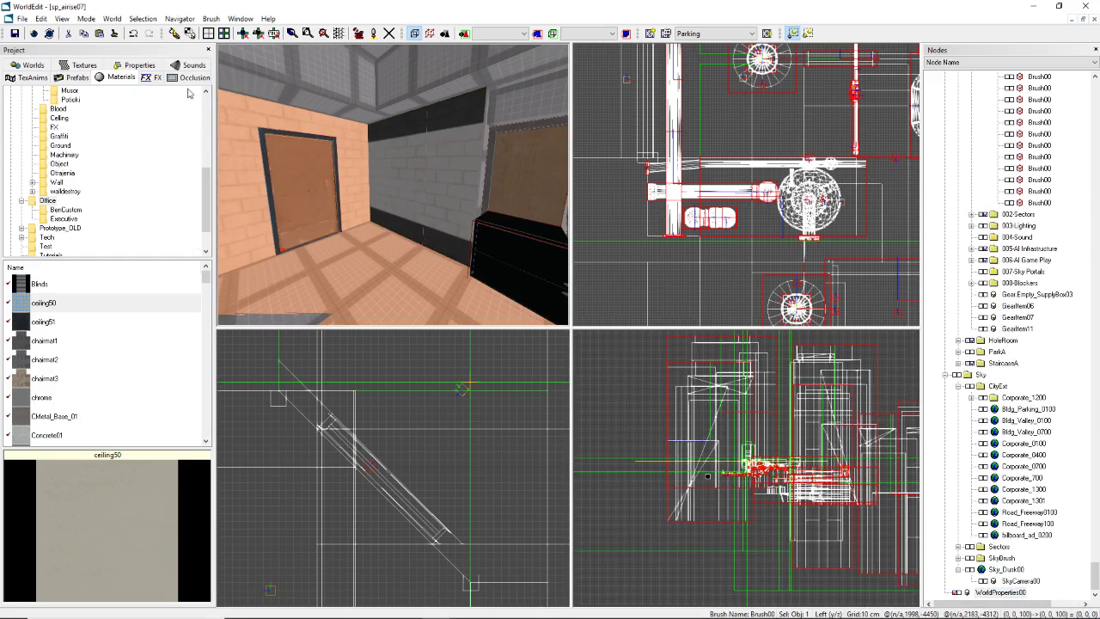
Step: Inspect the AmbientLight color in the WorldProperties00 properties and close the color picker
left_click(127, 66)
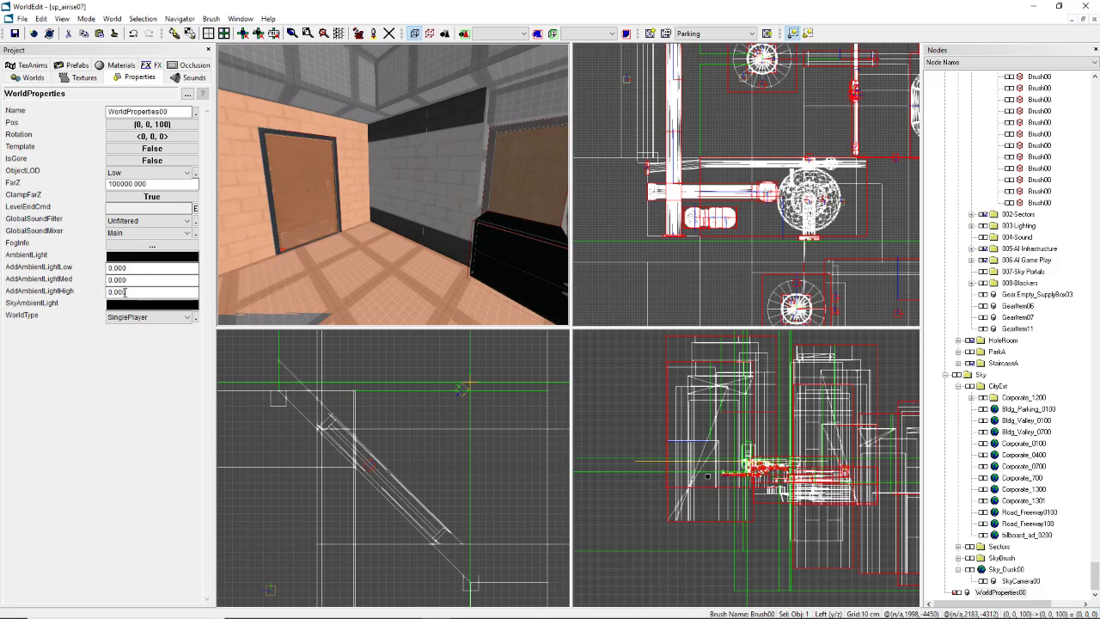
left_click(120, 258)
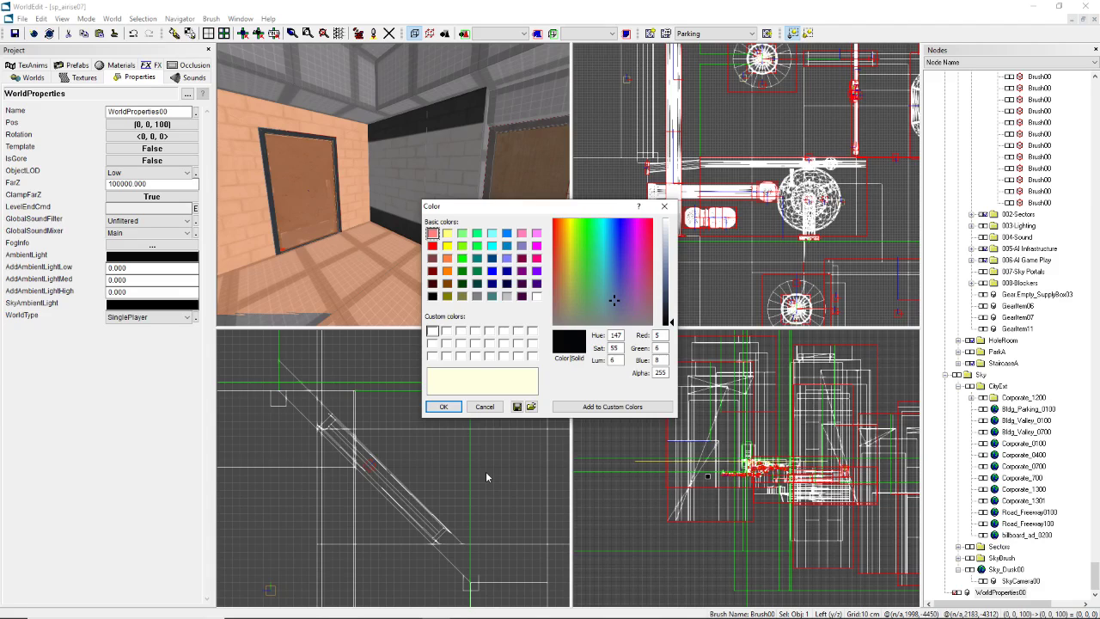
left_click(666, 208)
Step: Look over the room, and collapse the Lights folder in the prefab library
middle_click_drag(428, 138, 416, 145)
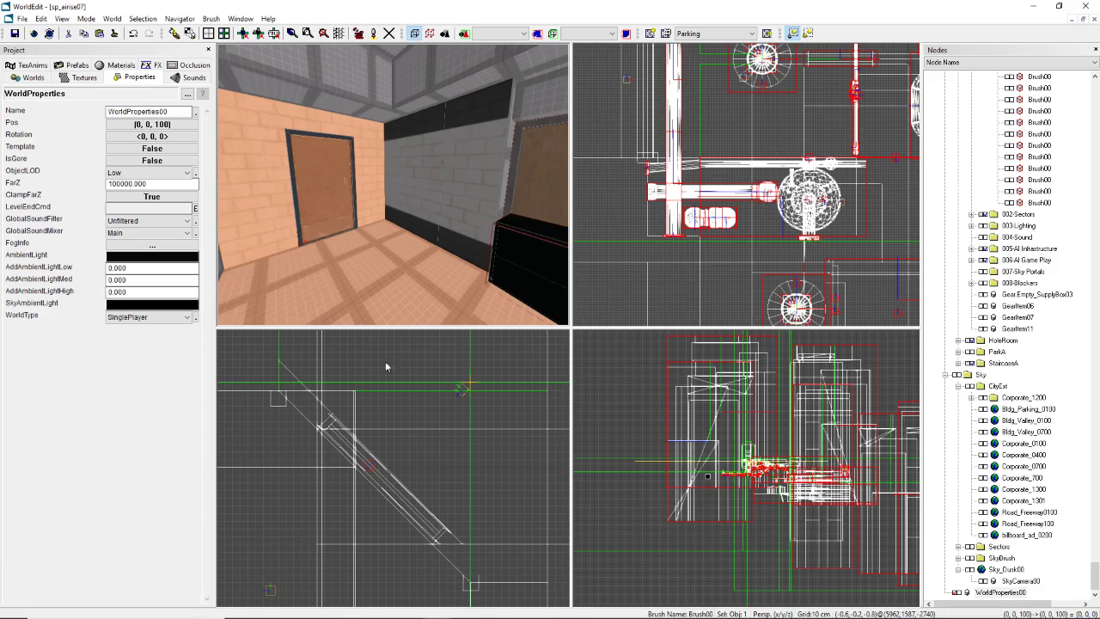
mouse_move(396, 189)
right_mouse_down()
mouse_move(357, 184)
mouse_move(404, 191)
mouse_move(391, 191)
right_mouse_up()
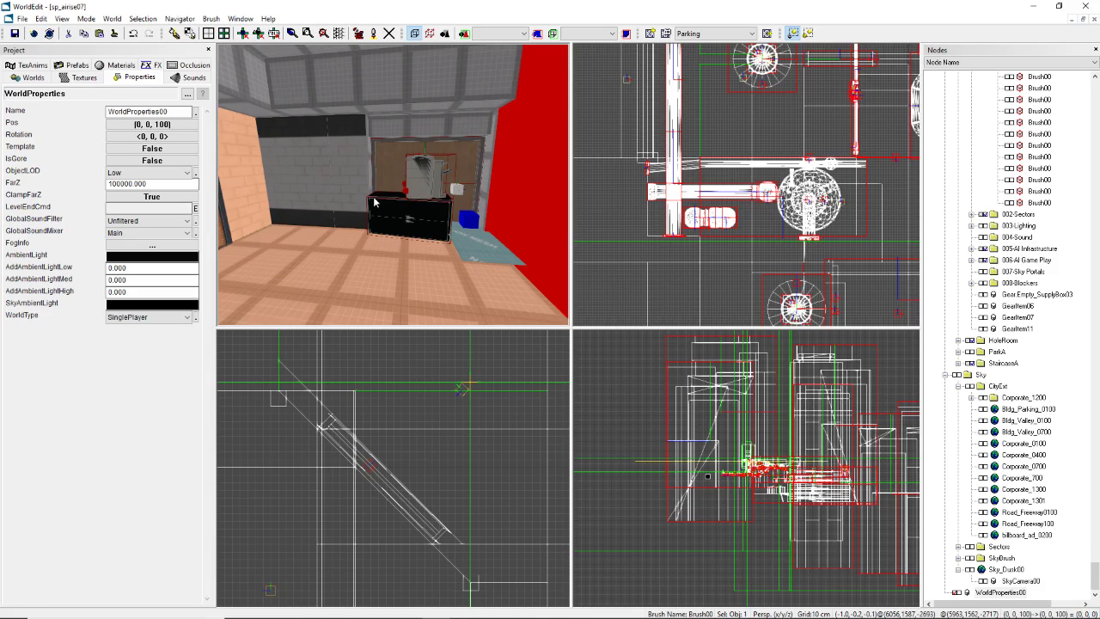
right_click_drag(374, 203, 356, 187)
left_click(78, 64)
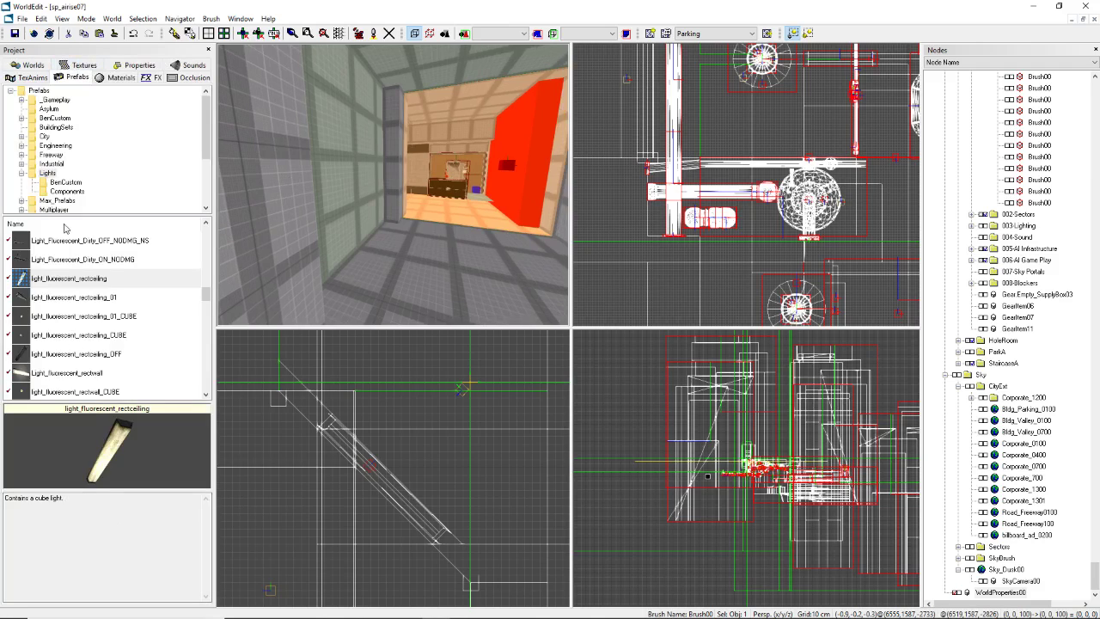
left_click(22, 173)
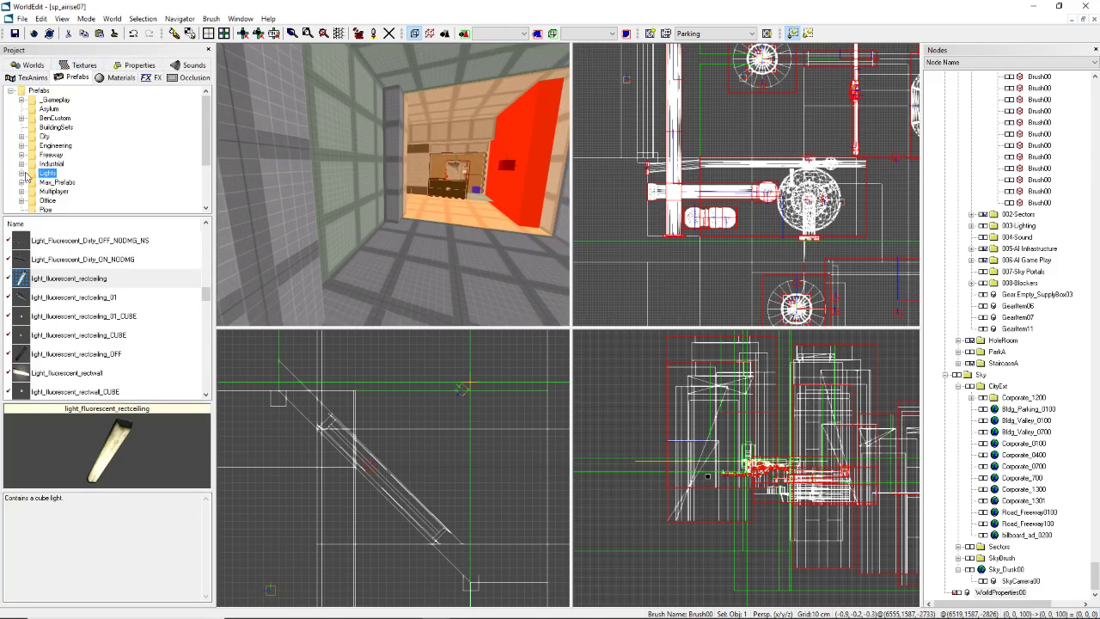
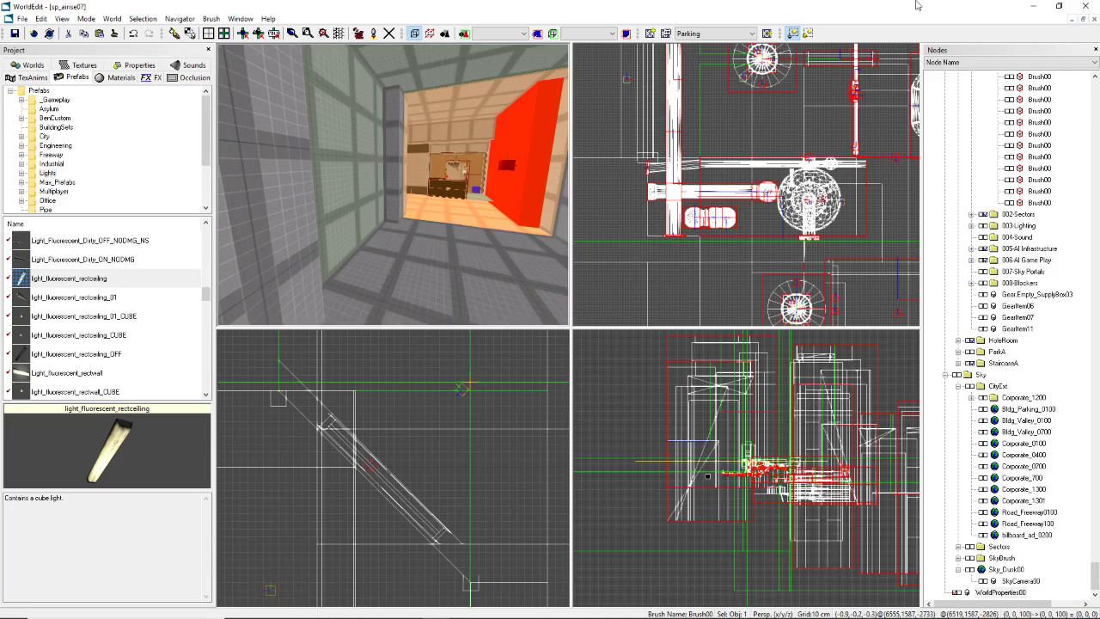
Step: Examine the tiled area with dark wall panels, and preview the office materials from Blinds through Concrete01_B
right_click_drag(395, 145, 408, 165)
right_click_drag(408, 224, 408, 240)
right_click_drag(394, 185, 550, 189)
right_click_drag(408, 258, 389, 184)
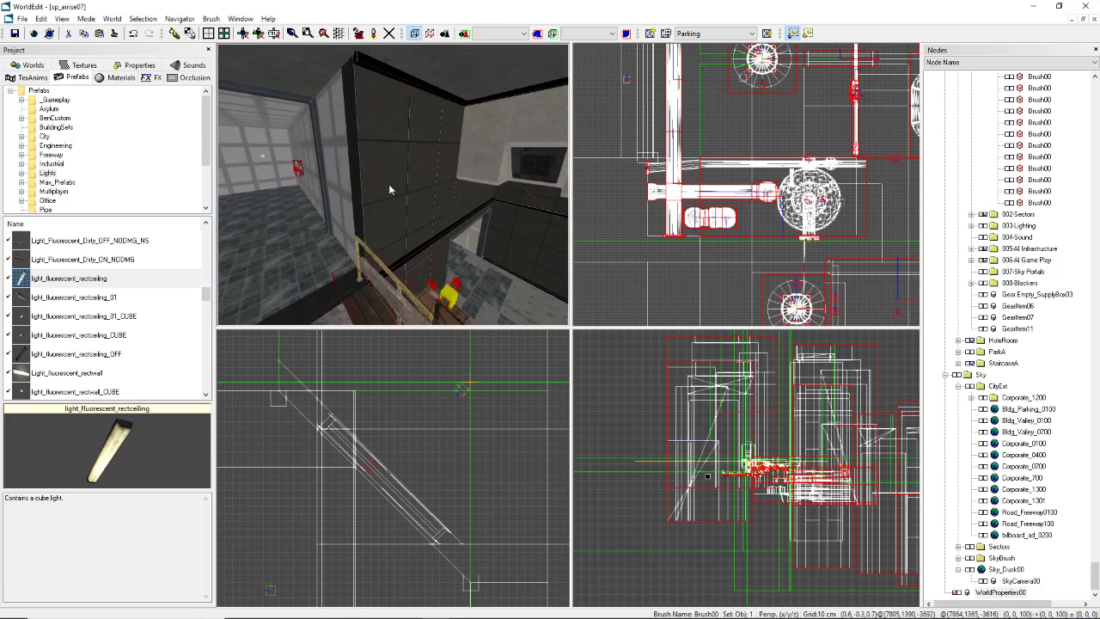
left_click(110, 79)
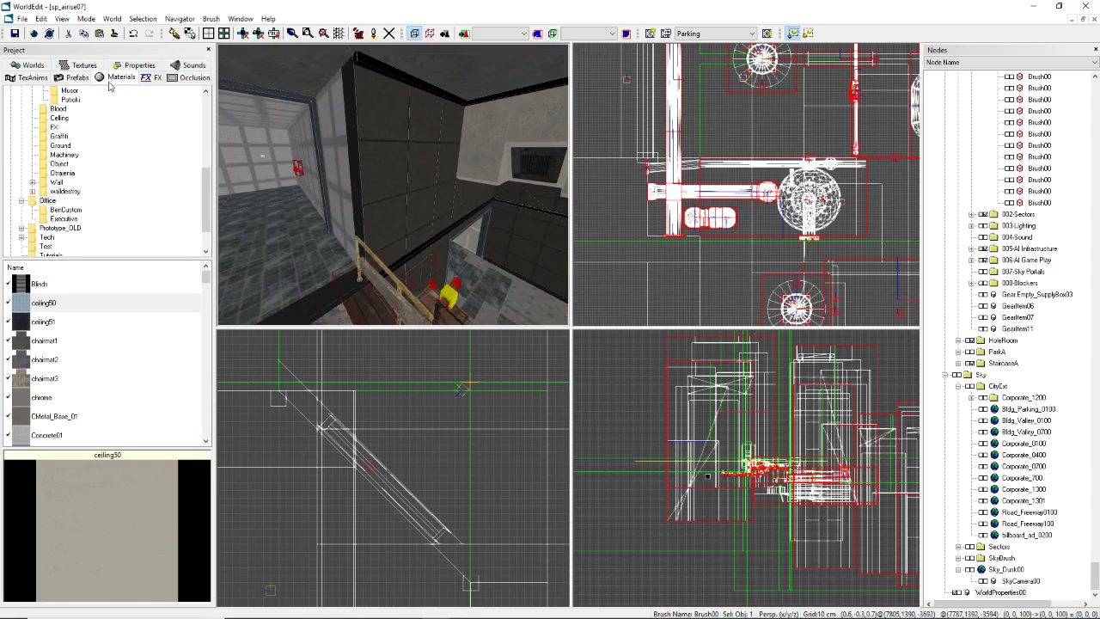
left_click(65, 327)
key("Up")
key("Up")
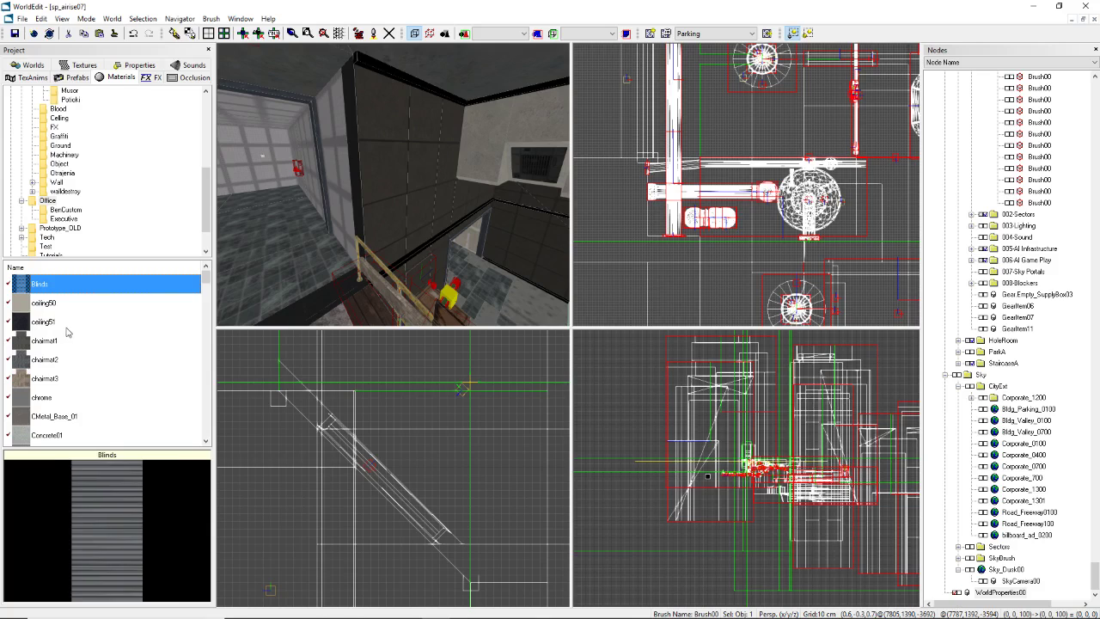
key("Down")
key("Down")
key("Down")
key("Up")
key("Up")
key("Up")
key("Down")
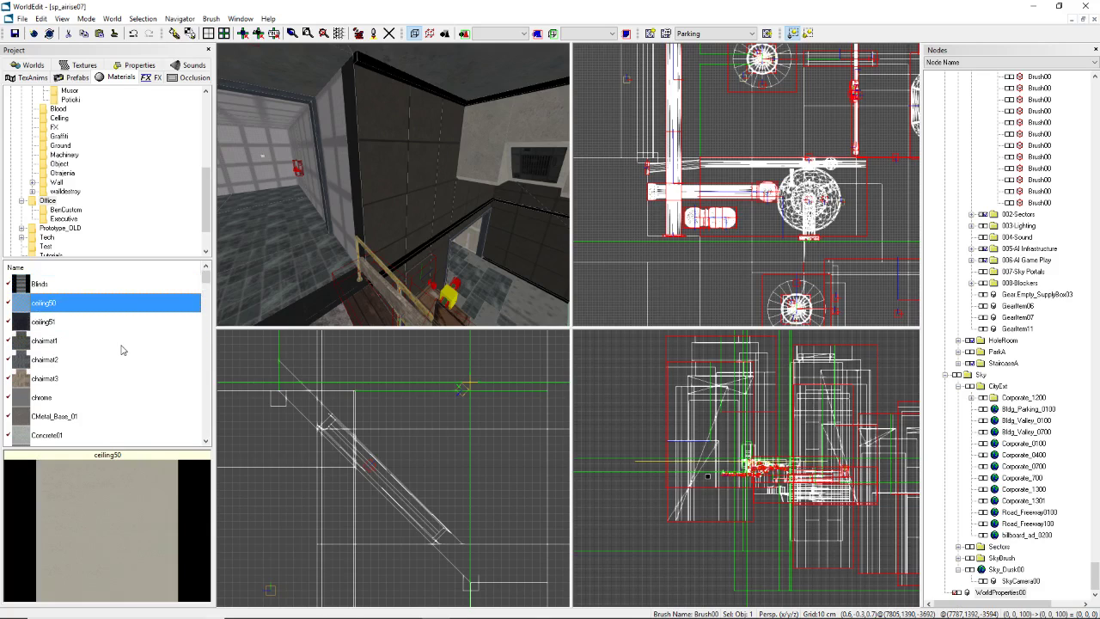
key("Down")
key("Down")
key("Down")
key("Down")
key("Down")
key("Down")
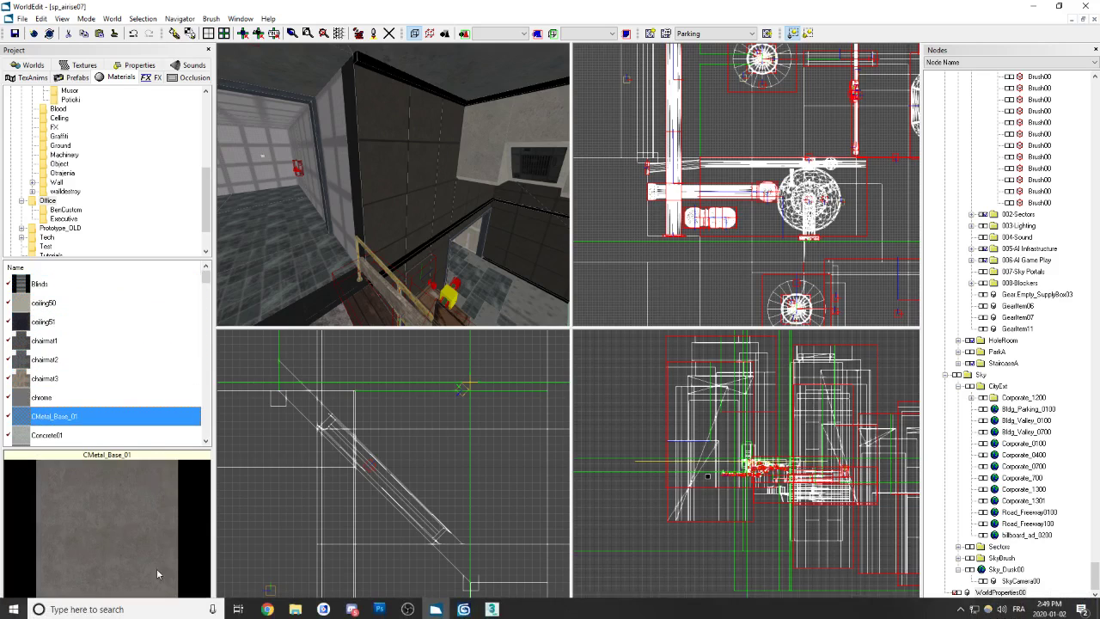
key("Down")
key("Down")
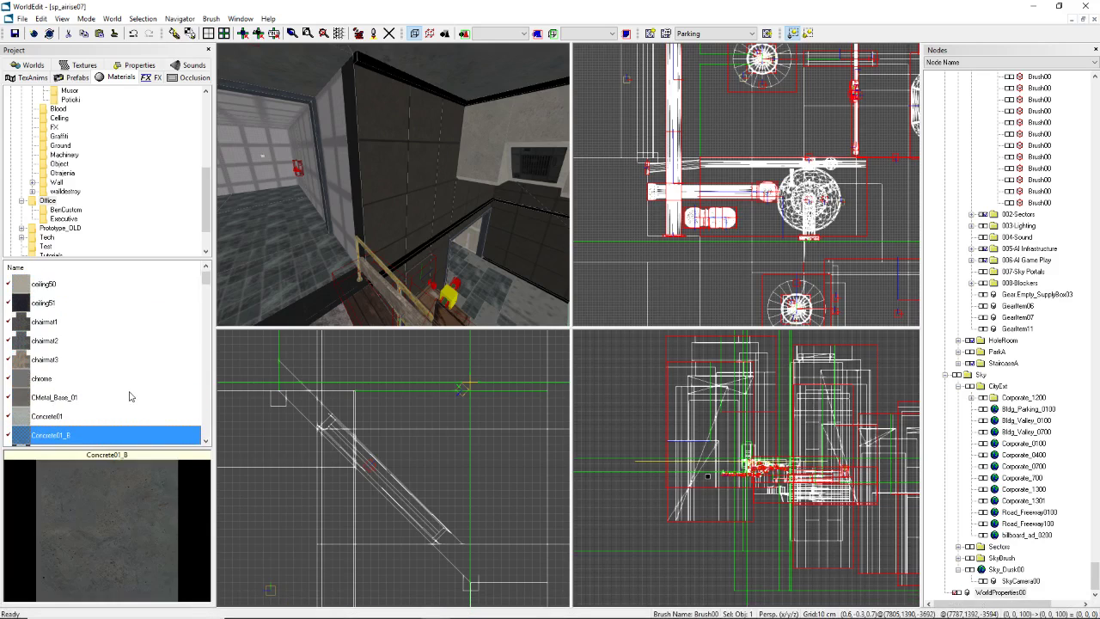
Step: Preview the concrete, painting, corporate art and ceiling tile materials through CTile_Conduits3
key("Down")
key("Down")
key("Down")
key("Down")
key("Down")
key("Down")
key("Down")
key("Down")
key("Down")
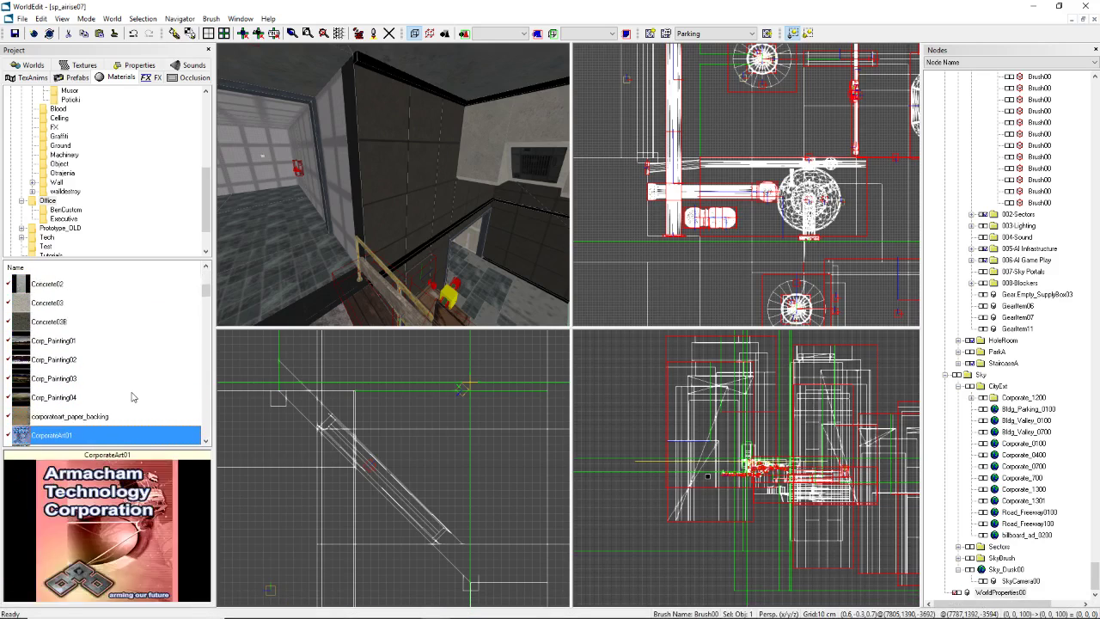
key("Down")
key("Down")
key("Down")
key("Down")
key("Down")
key("Down")
key("Down")
key("Down")
key("Down")
key("Down")
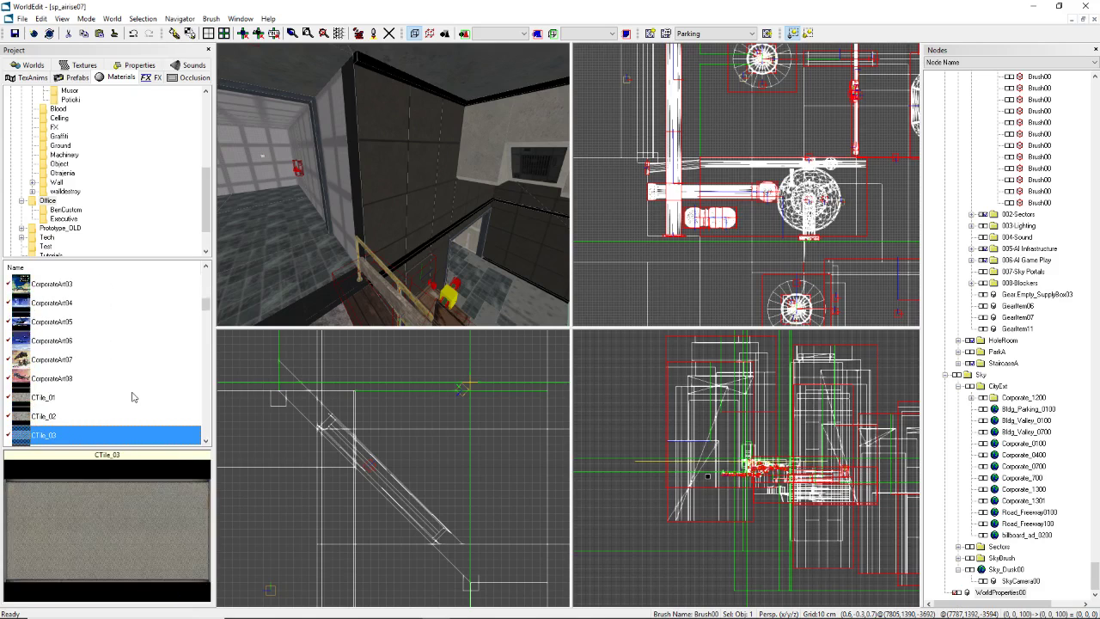
key("Down")
key("Down")
key("Down")
key("Down")
key("Down")
key("Down")
key("Down")
key("Down")
key("Down")
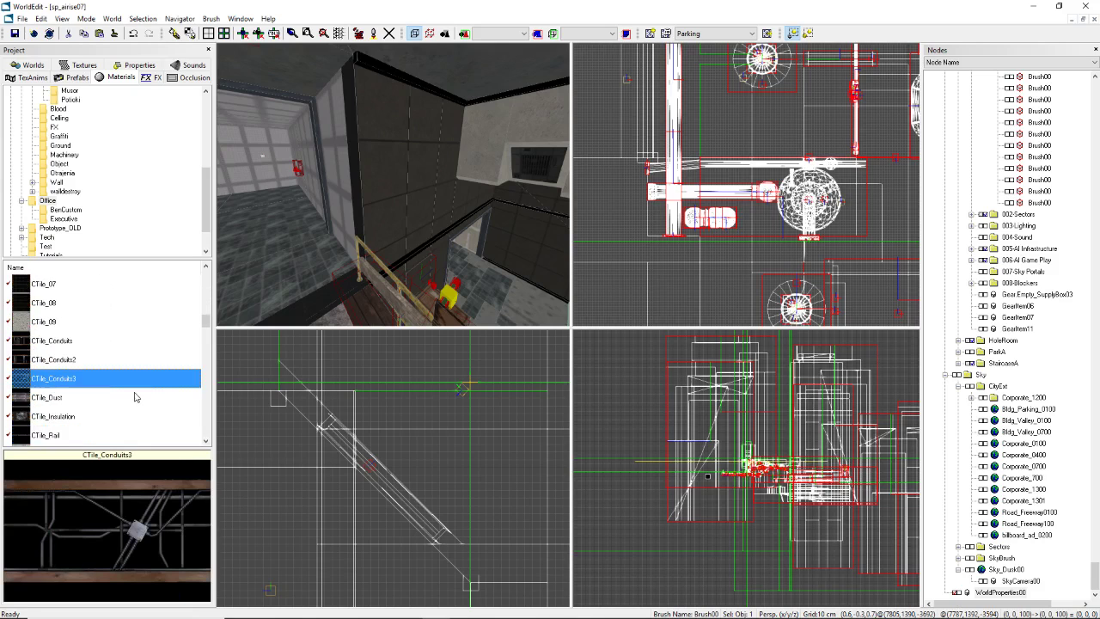
Step: Preview the remaining ceiling tile materials and the floor materials, including Floor01c, Floor01d, floor51, floor52 and floor53, continuing through Marble
key("Down")
key("Down")
key("Down")
key("Down")
key("Down")
key("Down")
key("Down")
key("Down")
key("Down")
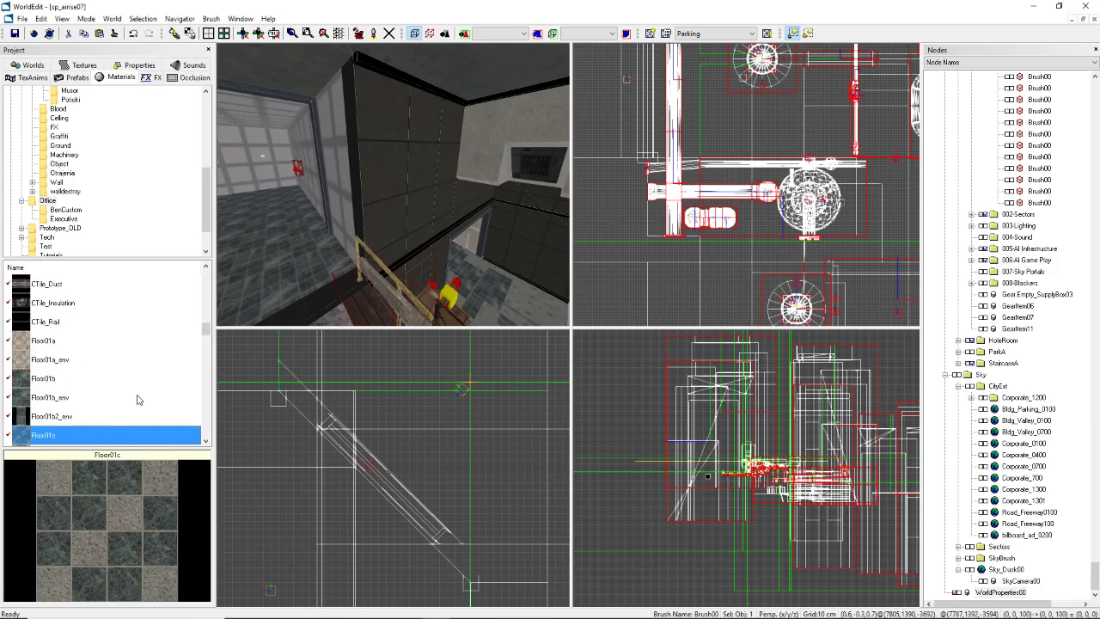
key("Down")
key("Down")
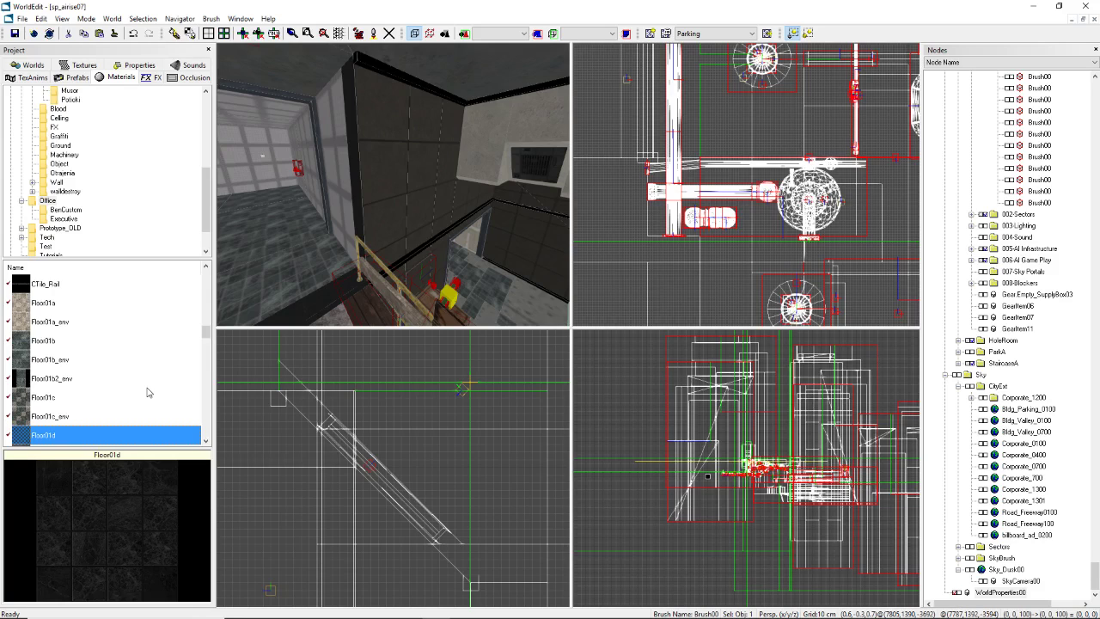
key("Down")
key("Down")
key("Down")
key("Down")
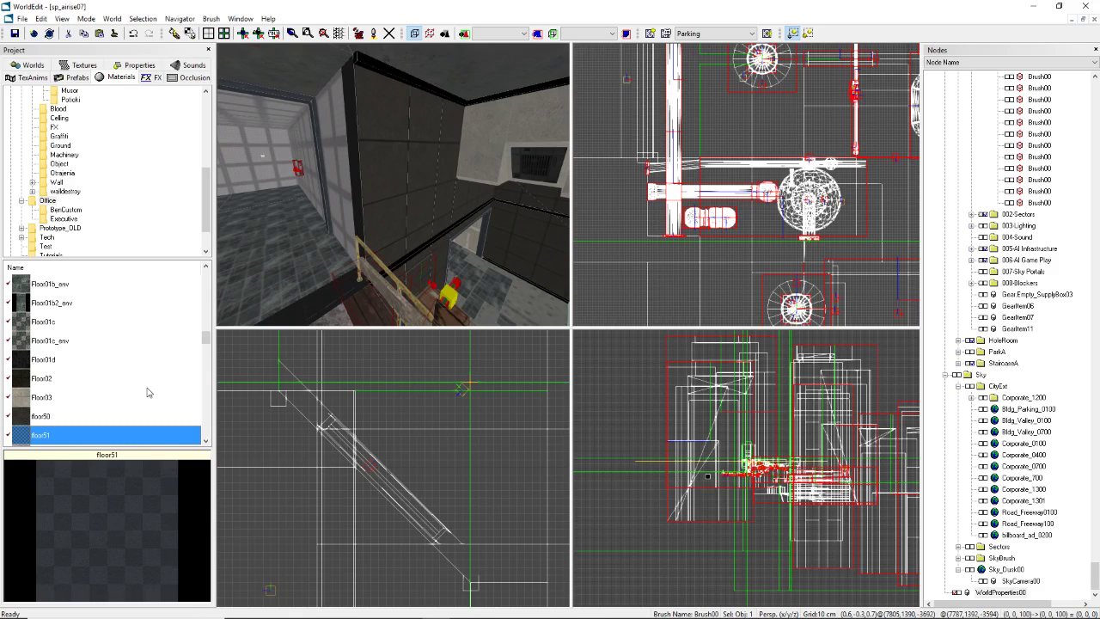
key("Down")
key("Down")
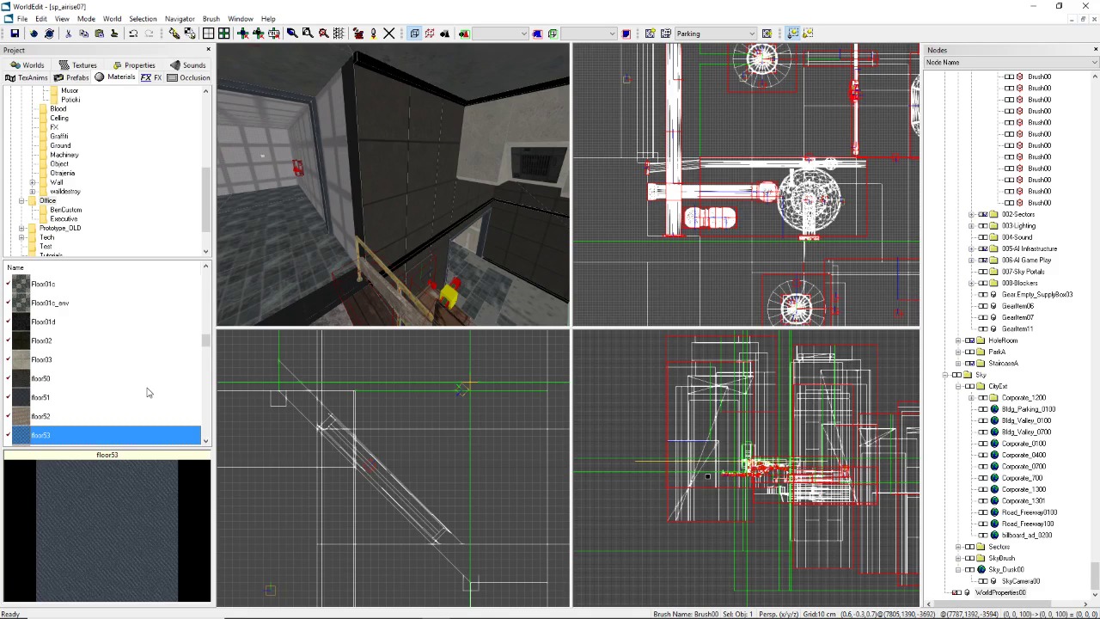
key("Down")
key("Down")
key("Down")
key("Down")
key("Down")
key("Down")
key("Down")
key("Down")
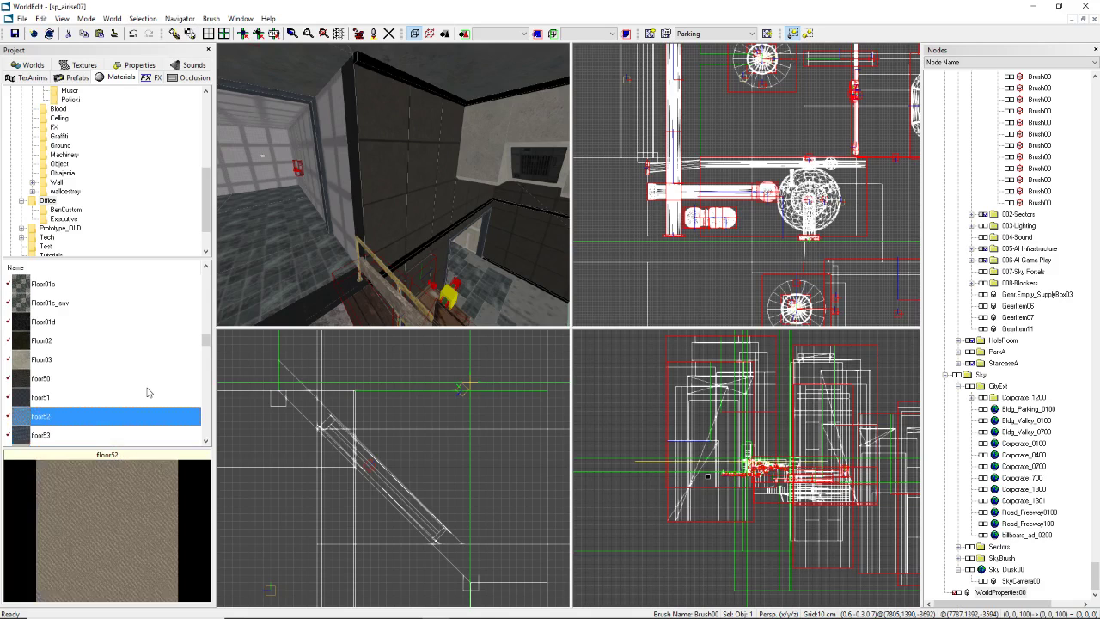
key("Down")
key("Down")
key("Down")
key("Down")
key("Down")
key("Down")
key("Down")
key("Down")
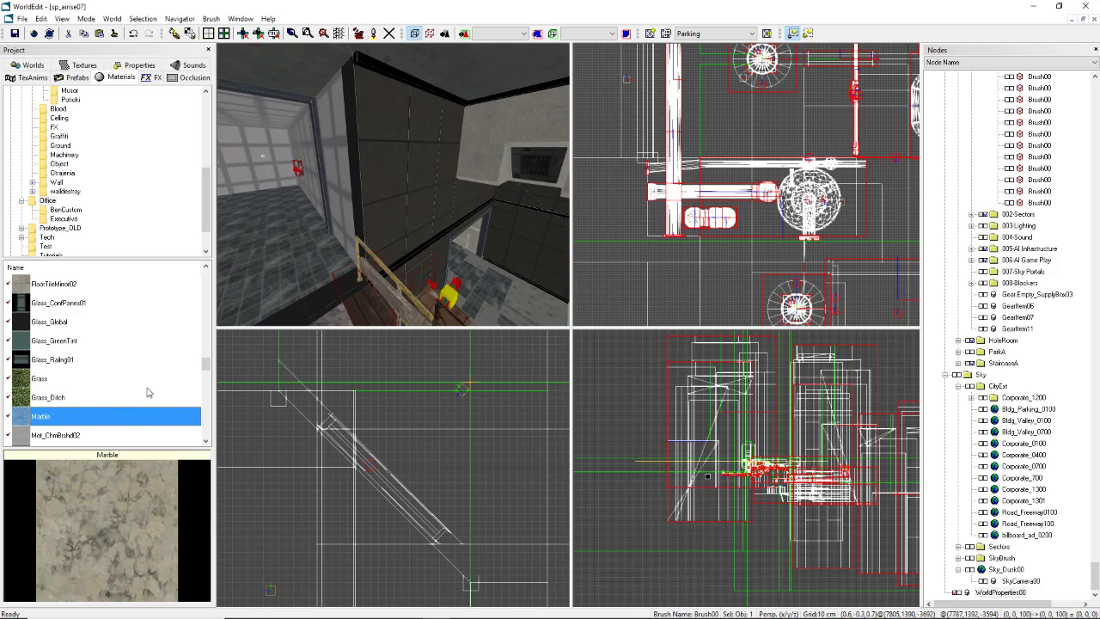
Step: Compare the Grass and Grass_Ditch materials, and preview the glass materials Glass_Global and Glass_ConfPanes01
key("Up")
key("Up")
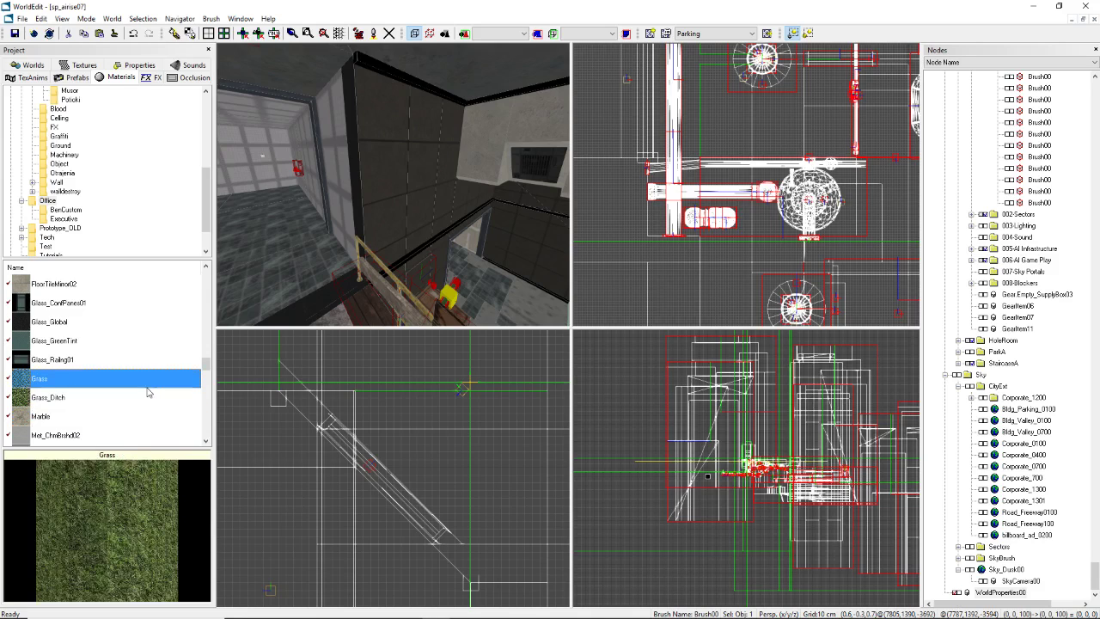
key("Down")
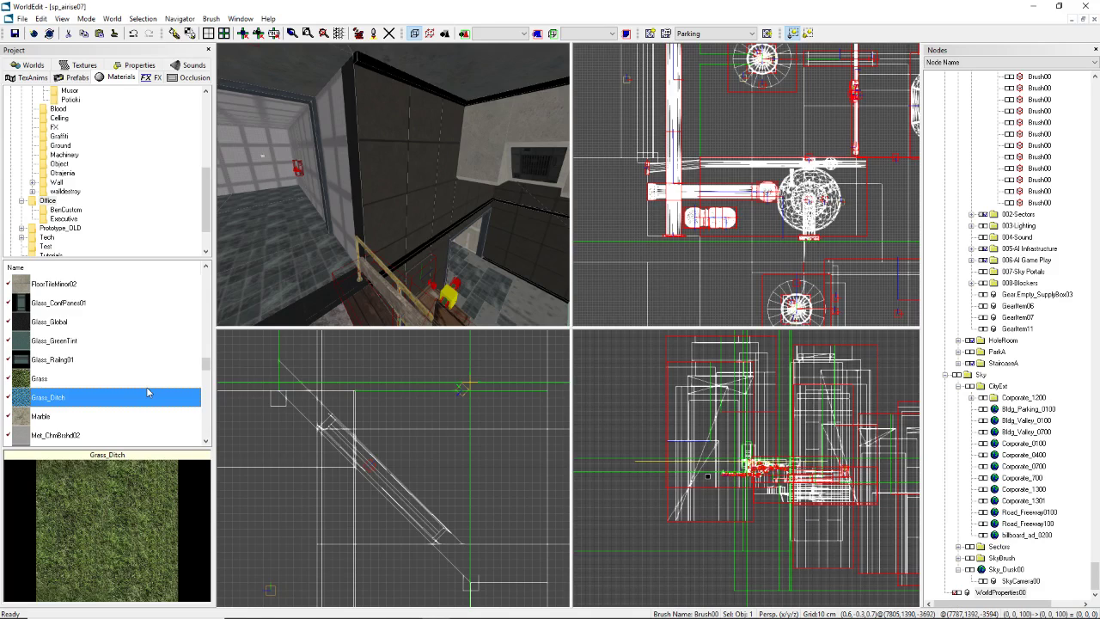
key("Up")
key("Up")
key("Down")
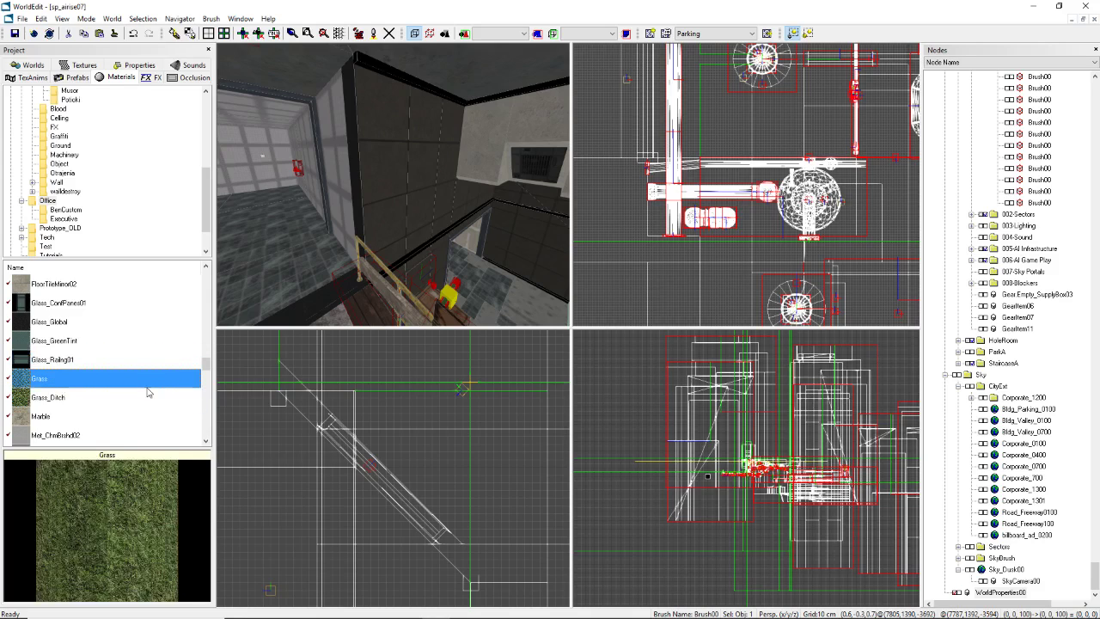
key("Up")
key("Up")
key("Up")
key("Up")
key("Up")
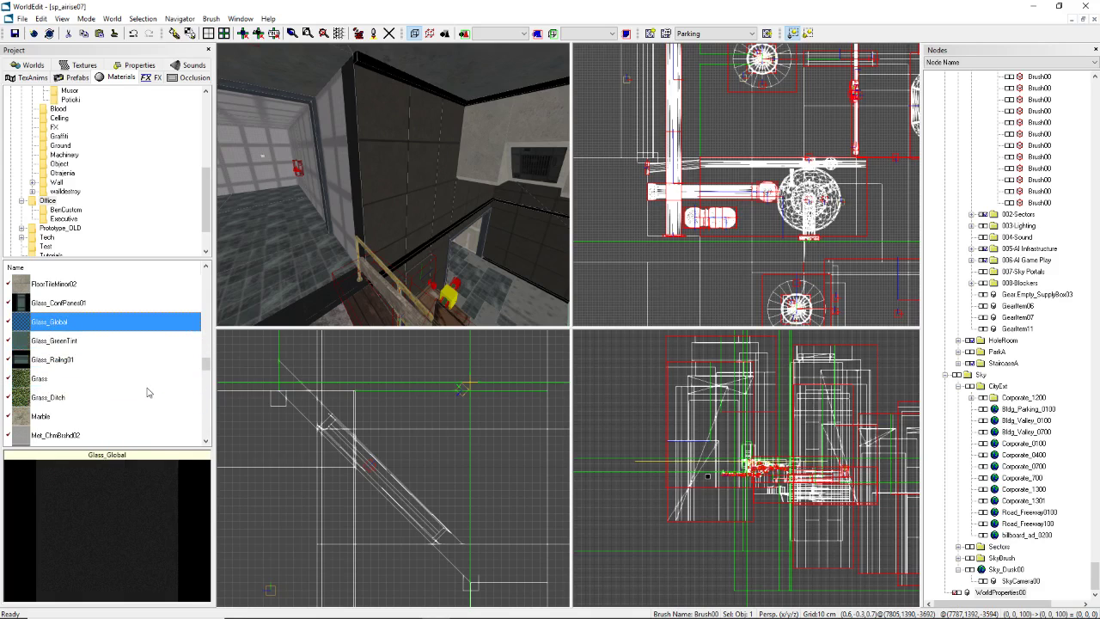
key("Down")
key("Down")
key("Down")
key("Down")
key("Down")
key("Down")
key("Down")
key("Down")
key("Down")
key("Down")
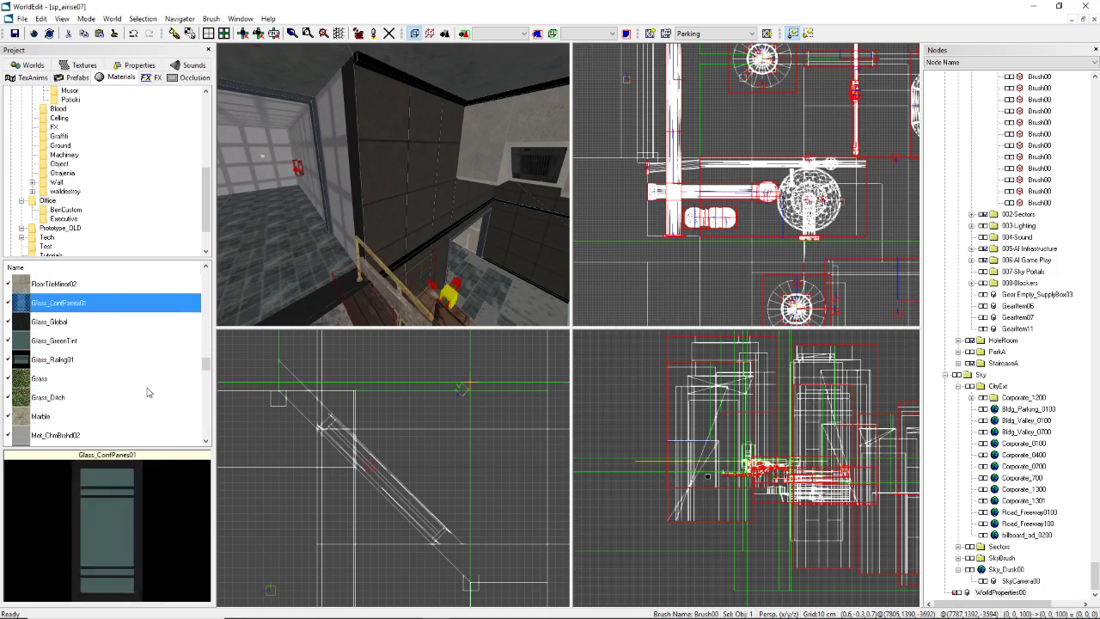
key("Up")
key("Up")
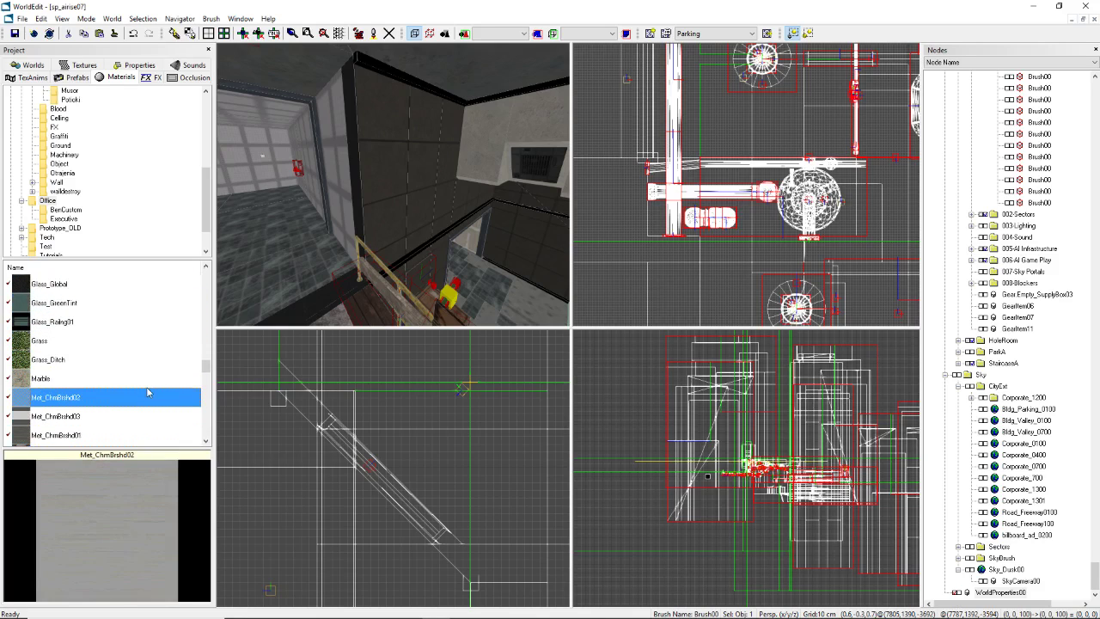
Step: Preview the metal, pipe, planter, stud and trim materials, including planter01 and Trim_Black_Gloss, up to Wall07
key("Down")
key("Down")
key("Down")
key("Down")
key("Down")
key("Down")
key("Down")
key("Down")
key("Down")
key("Down")
key("Down")
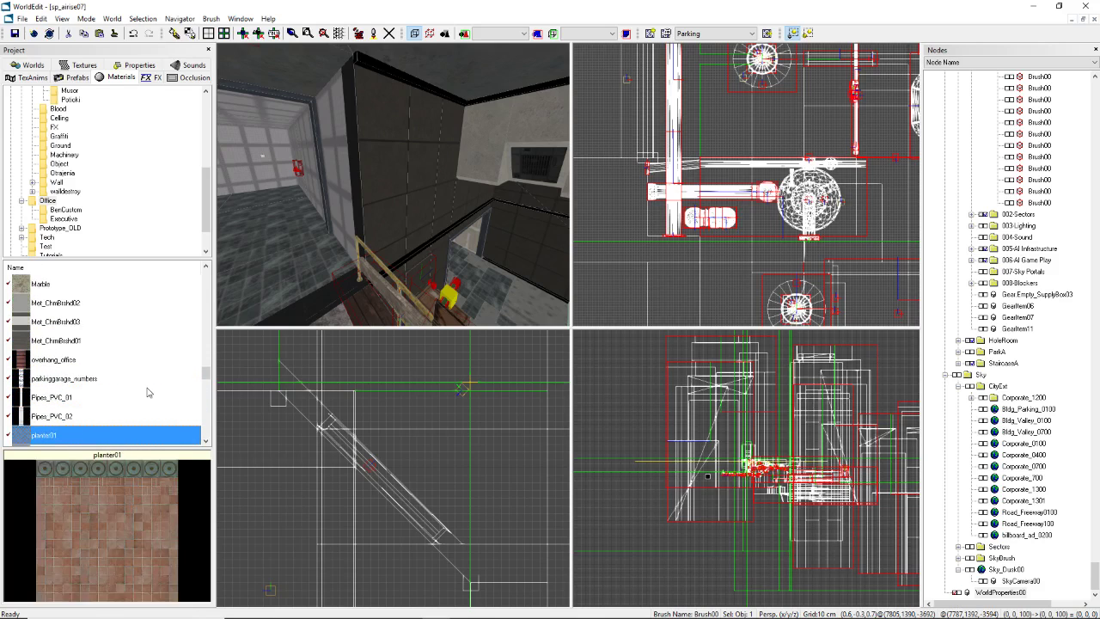
key("Down")
key("Down")
key("Down")
key("Down")
key("Down")
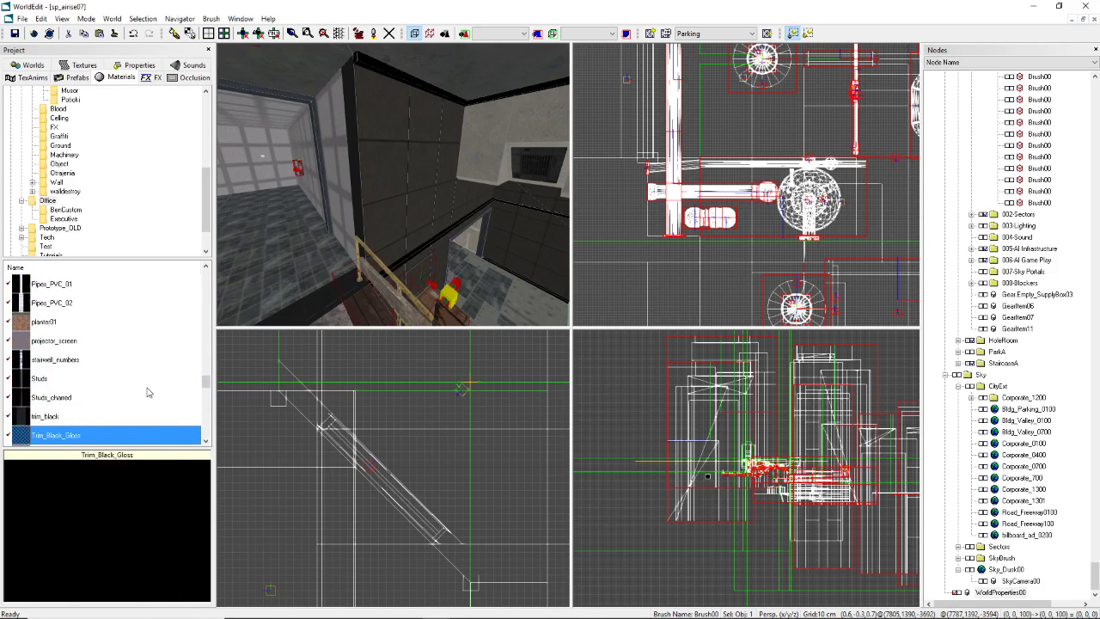
key("Up")
key("Up")
key("Down")
key("Down")
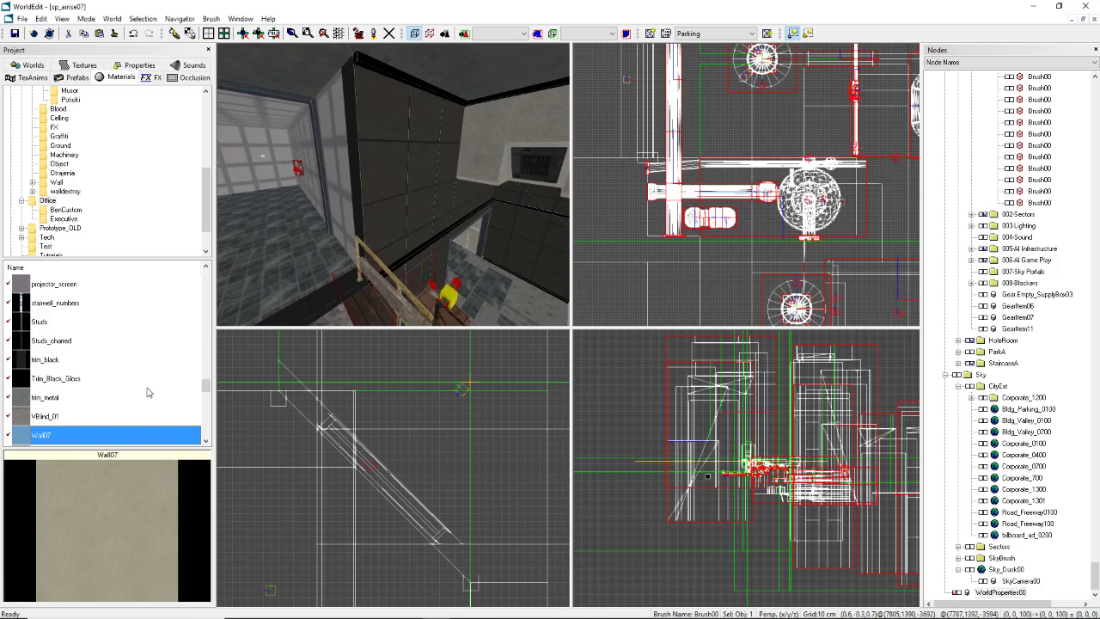
Step: Preview the office wall materials from Wall07a through Wall10a, including Wall08, Wall09 and Wall10
key("Down")
key("Down")
key("Up")
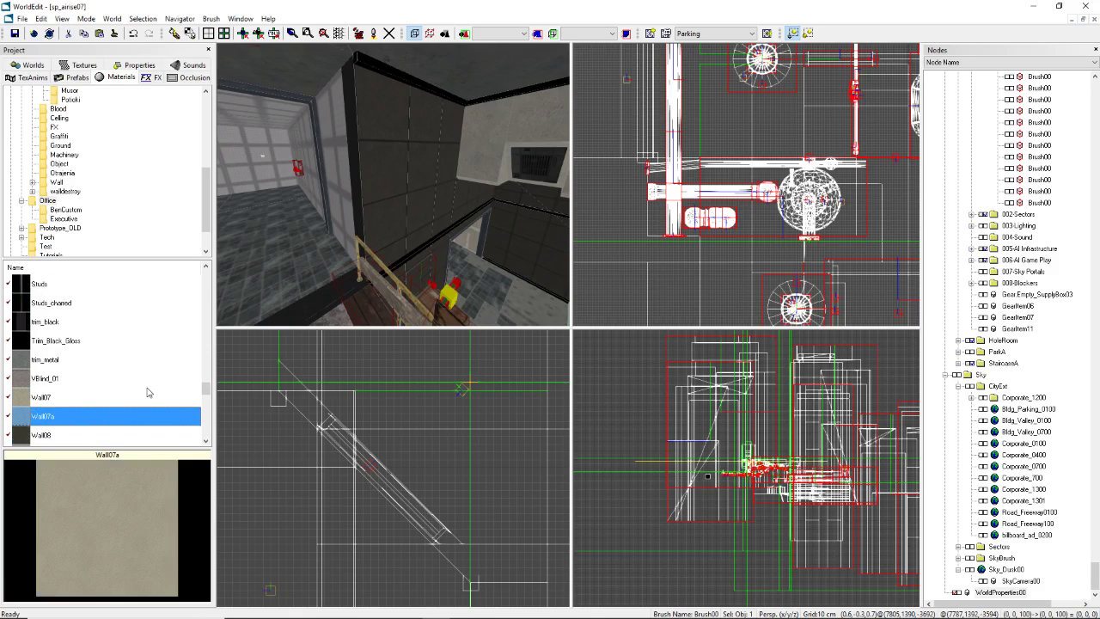
key("Down")
key("Down")
key("Down")
key("Down")
key("Down")
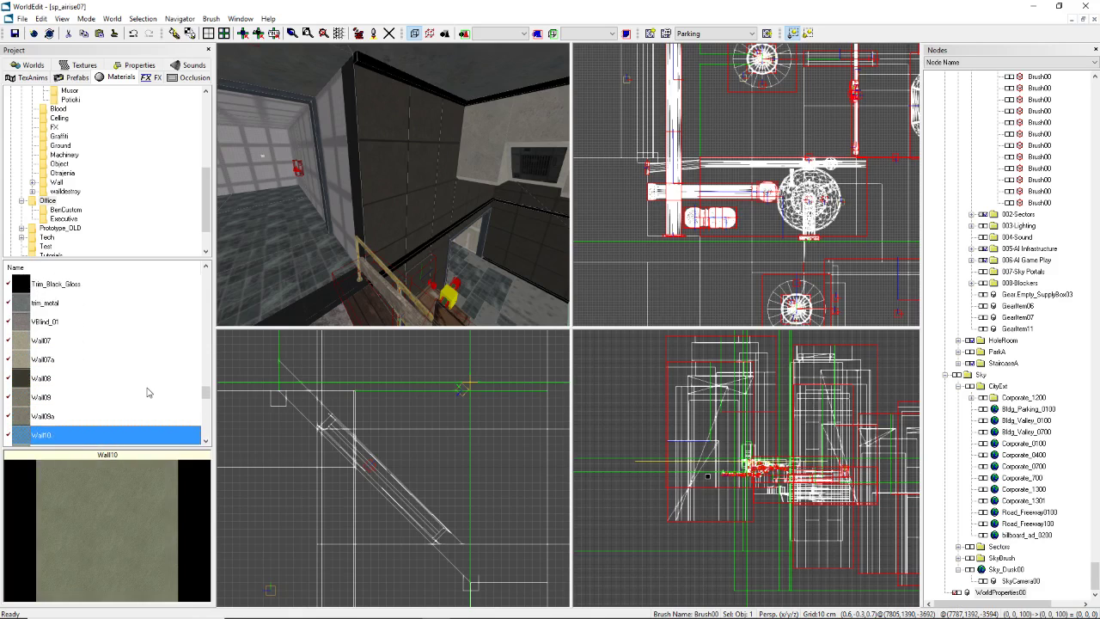
key("Down")
key("Up")
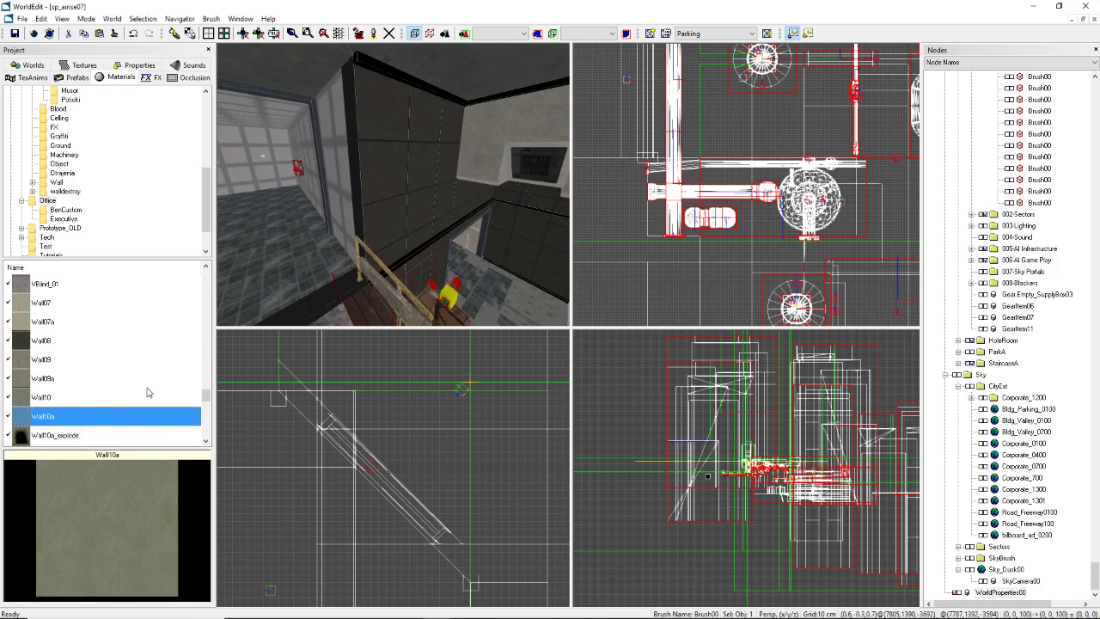
Step: Preview the wall materials from Wall10a_explode and Wall11 through the wall51 variants to wall52
key("Down")
key("Down")
key("Down")
key("Up")
key("Down")
key("Down")
key("Down")
key("Down")
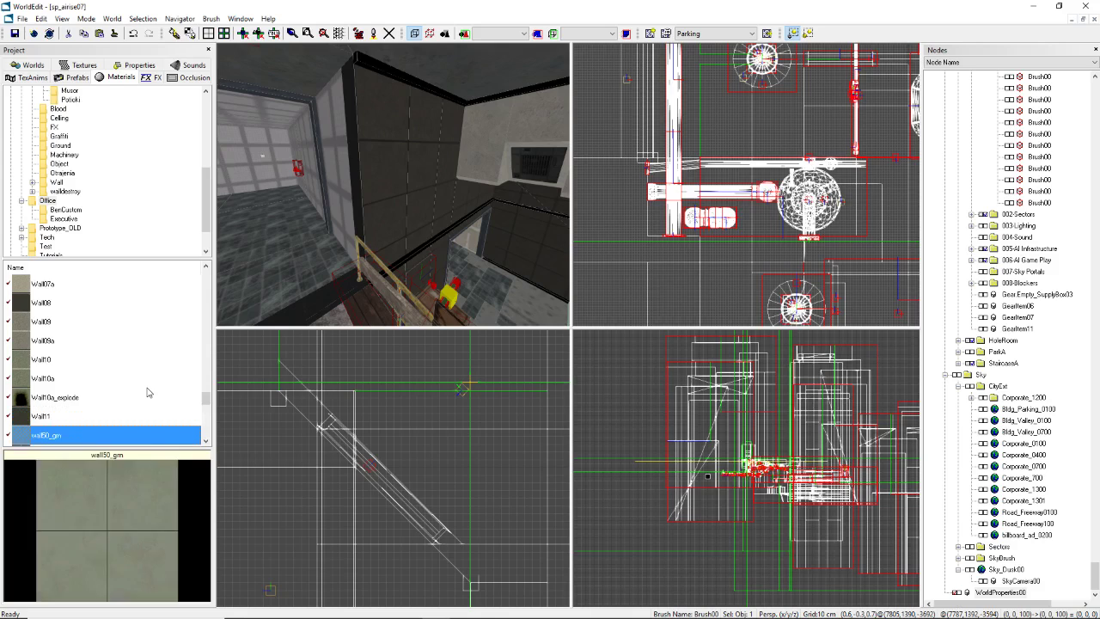
key("Down")
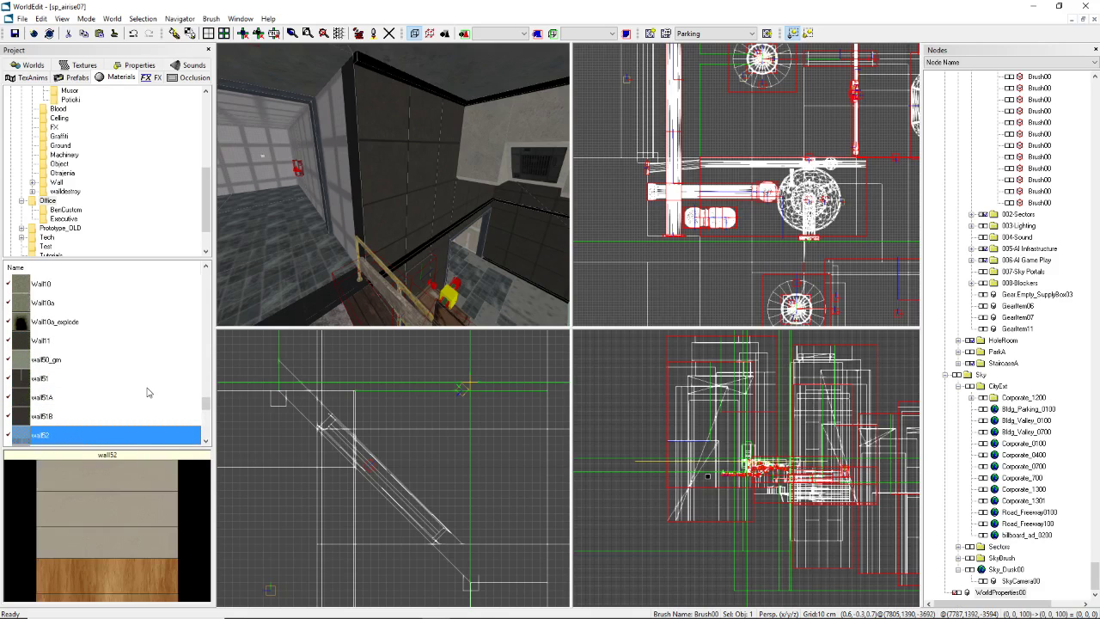
Step: Compare the wall52, wall53 and wall53A materials
key("Up")
key("Down")
key("Down")
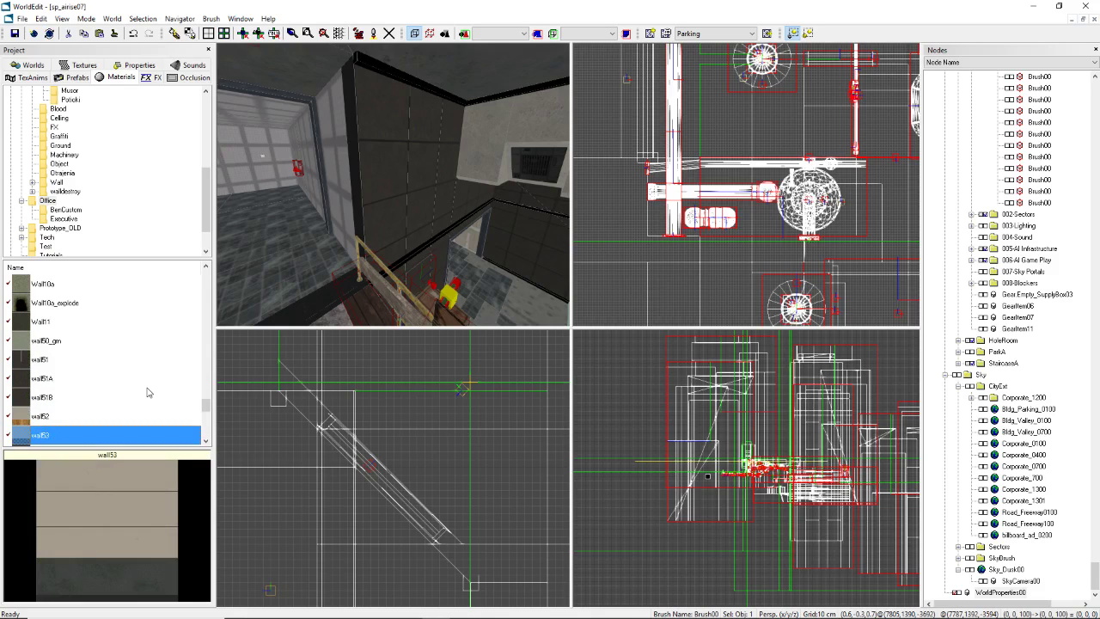
key("Down")
key("Up")
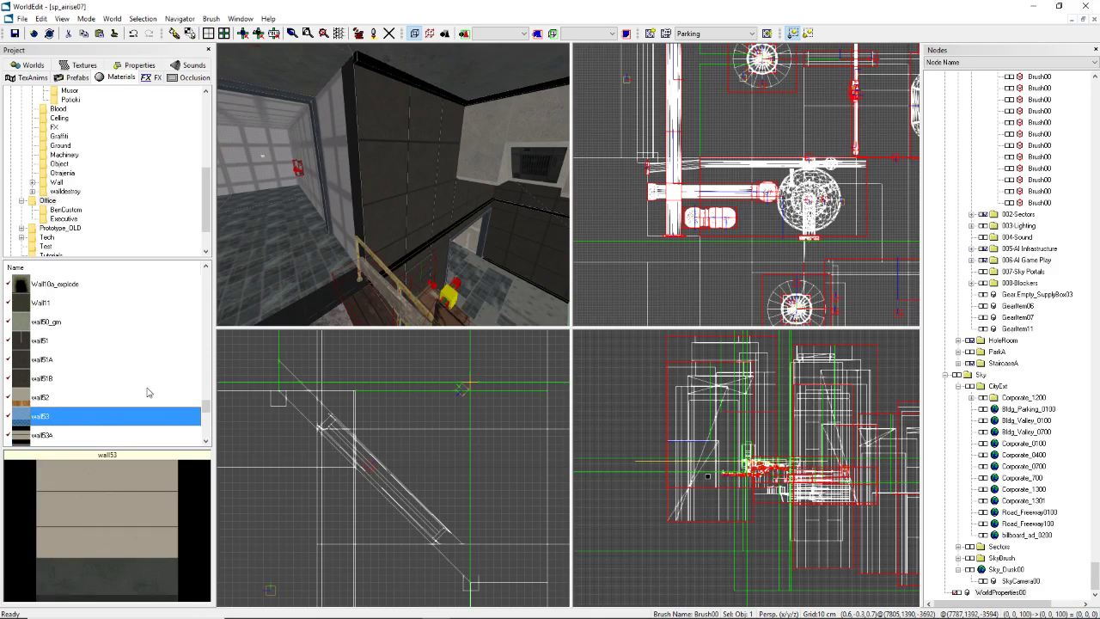
key("Down")
key("Down")
Step: Inspect the tiled corridor beside the green staircase, selecting its floor and wall brushes in the perspective view
left_click(147, 390)
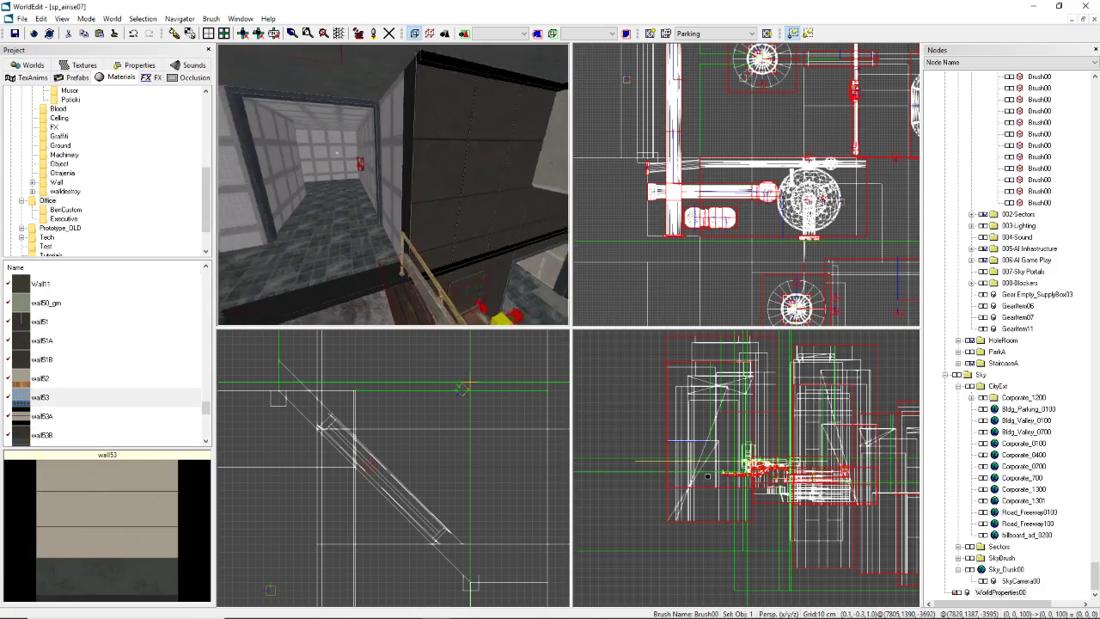
key("w")
key("w")
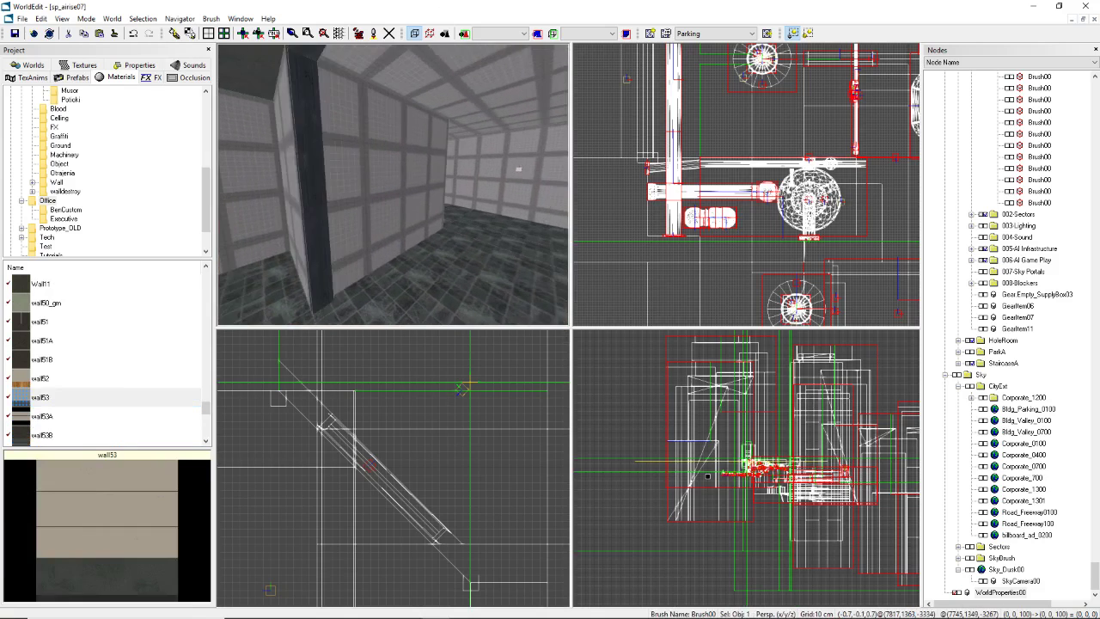
key("w")
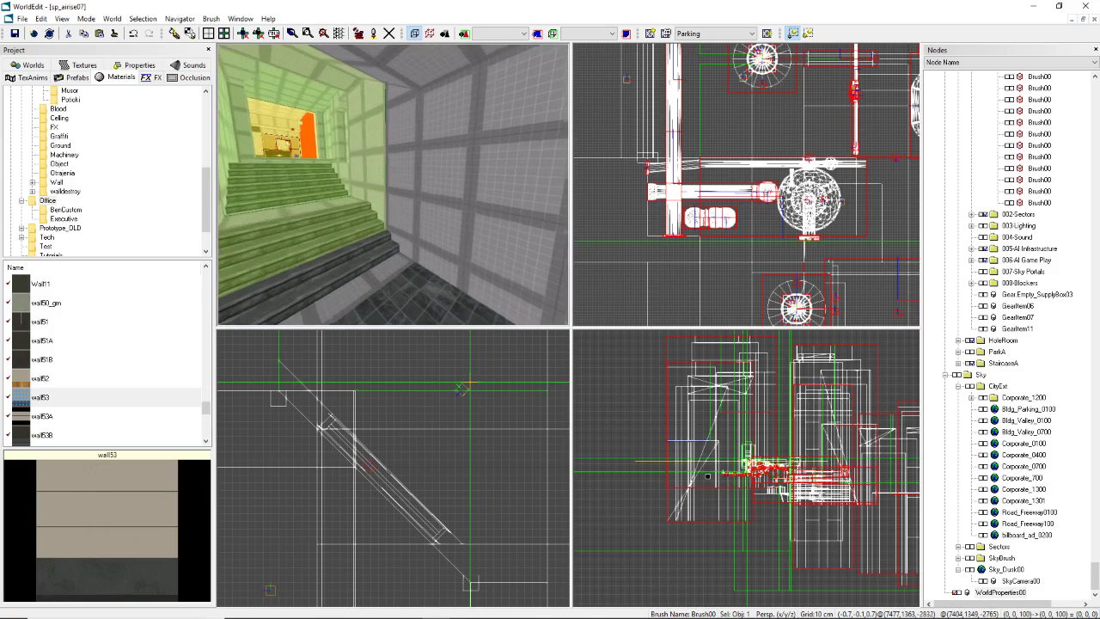
key("s")
right_click_drag(393, 185, 393, 185)
left_click(406, 253)
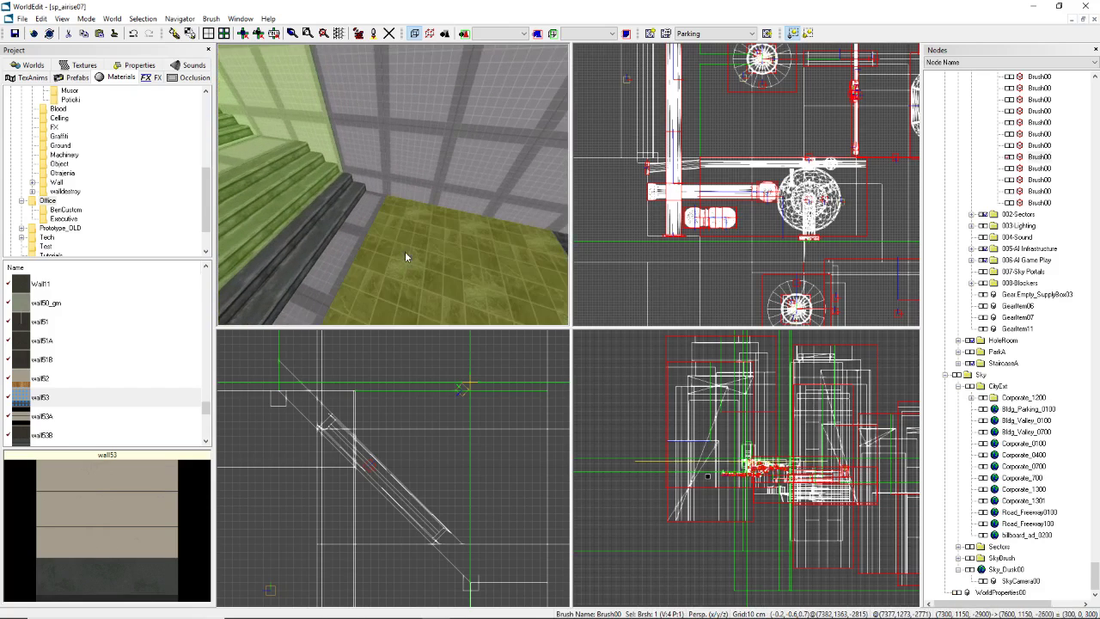
right_click_drag(392, 241, 429, 225)
left_click(360, 225)
left_click(464, 187)
left_click(396, 170)
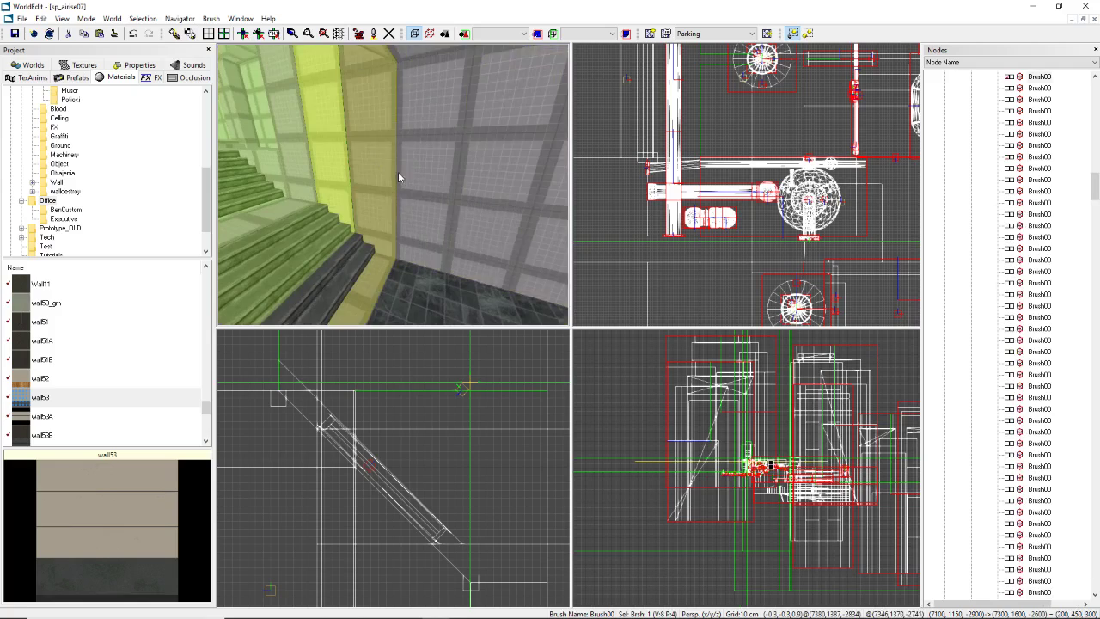
Step: Select the dark frame brush surrounding the opening between the tiled corridor and the adjoining room
mouse_move(398, 177)
right_mouse_down()
mouse_move(394, 189)
mouse_move(310, 185)
mouse_move(395, 182)
mouse_move(436, 201)
mouse_move(393, 184)
right_mouse_up()
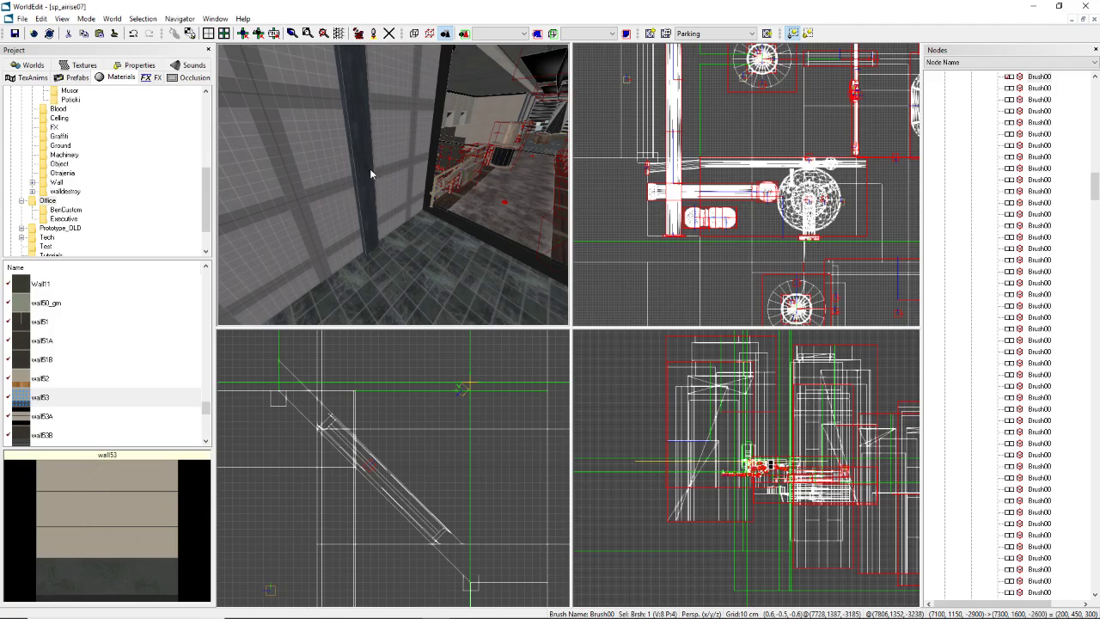
left_click(371, 170)
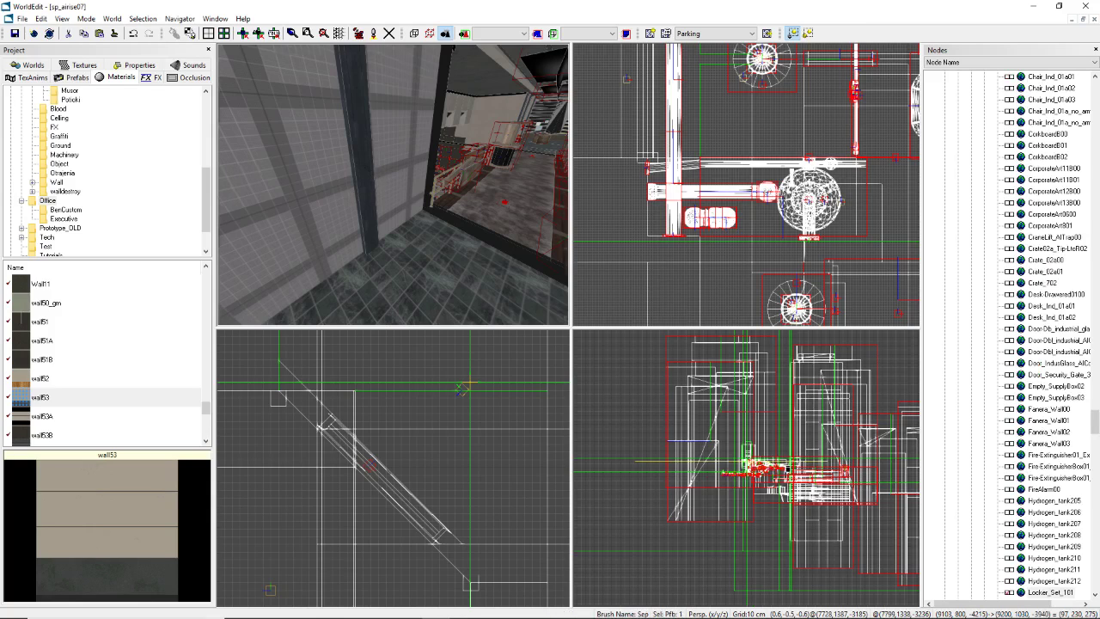
right_click_drag(358, 161, 374, 157)
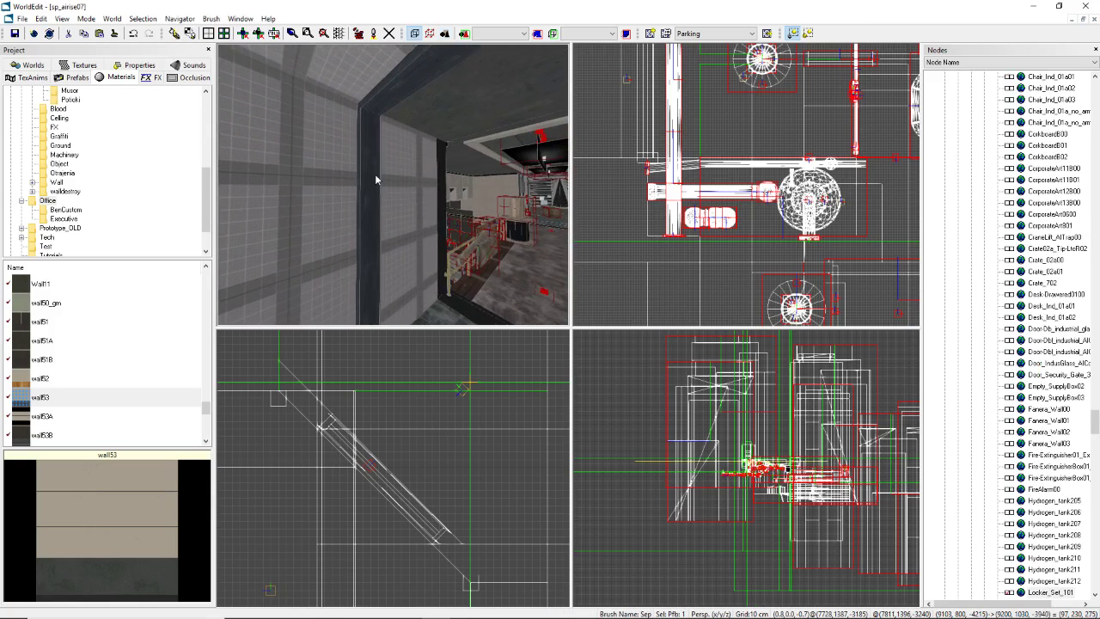
left_click(366, 206)
mouse_move(393, 205)
right_mouse_down()
mouse_move(363, 190)
mouse_move(464, 186)
mouse_move(494, 137)
right_mouse_up()
right_click_drag(398, 177, 387, 190)
Step: Locate the selected frame brush among the Sep nodes of the HoleBack_Frames group under Parking's HoleBack detail geometry
scroll(958, 438, "down", 6)
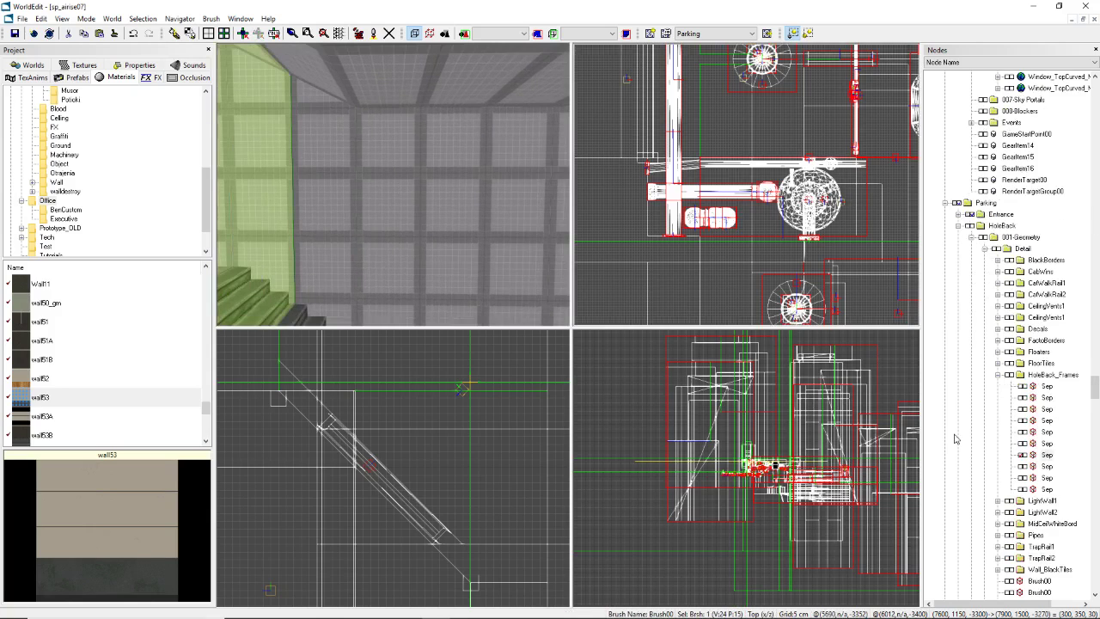
scroll(956, 457, "up", 4)
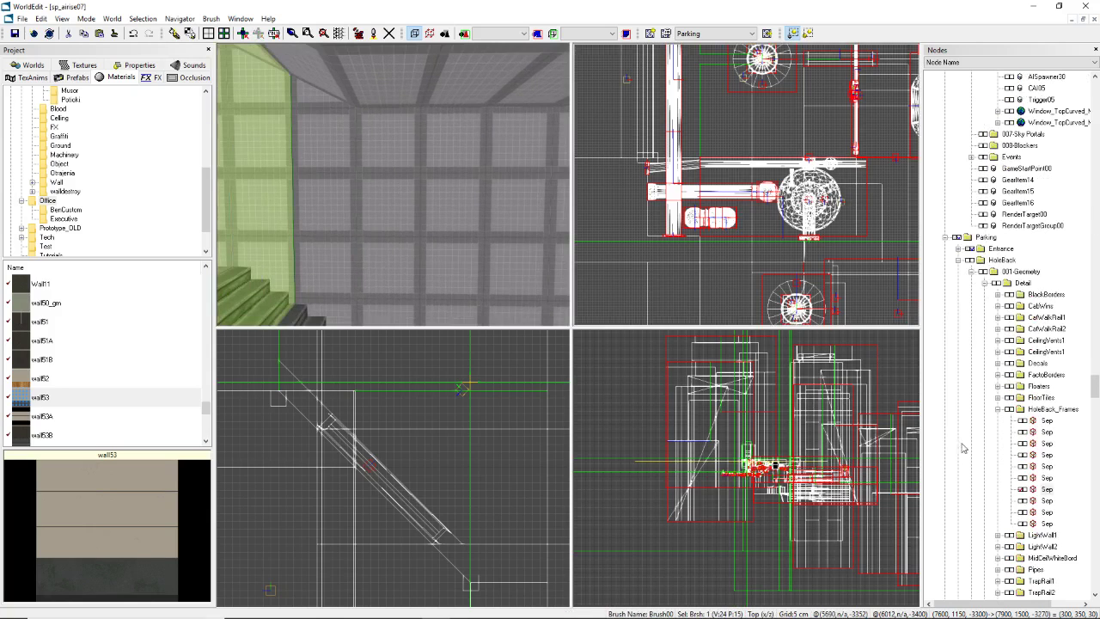
mouse_move(426, 227)
right_mouse_down()
mouse_move(381, 203)
mouse_move(433, 200)
right_mouse_up()
left_click(383, 202)
right_click_drag(344, 191, 392, 184)
left_click(403, 185)
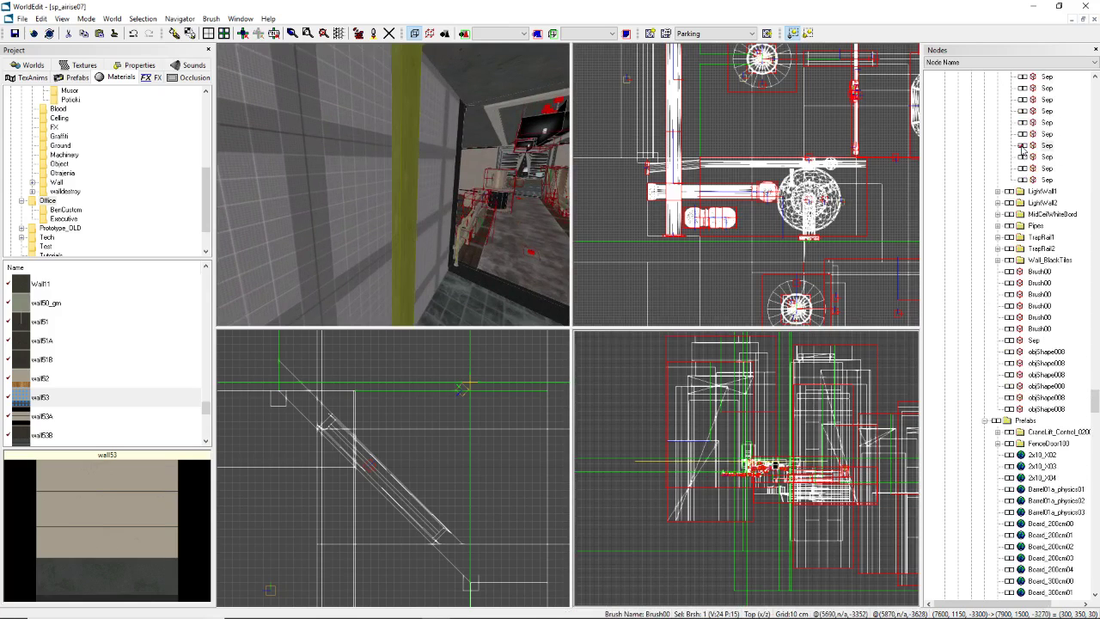
left_click(1027, 147)
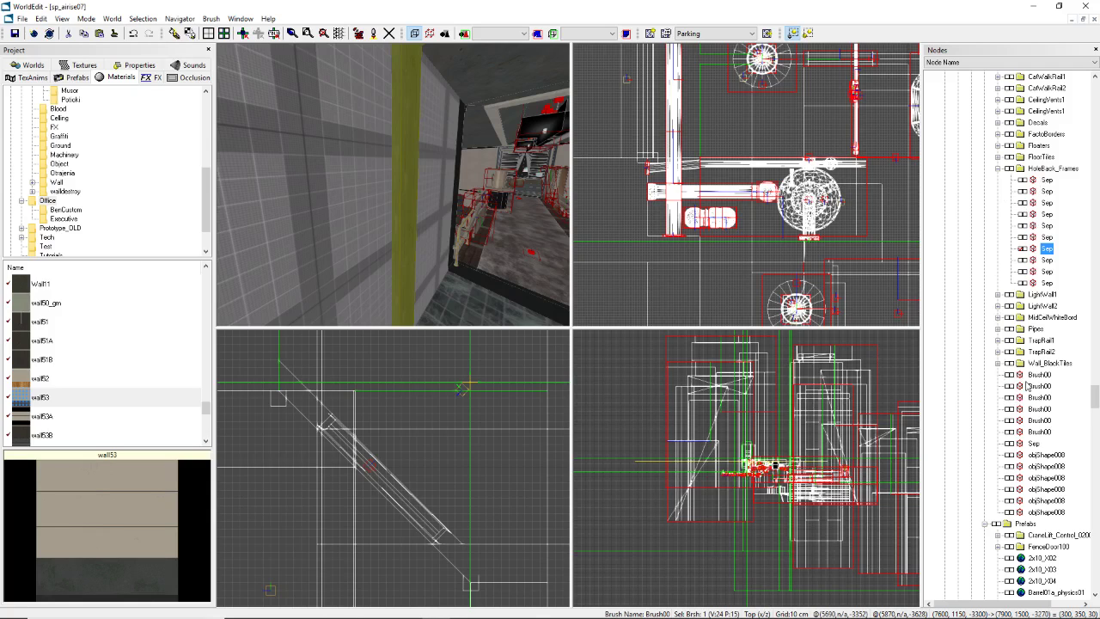
Step: Collapse the subgroups of Tjunction's 001-Geometry, reopen Detail and make its Frames group the active container
left_click_drag(1096, 397, 1096, 91)
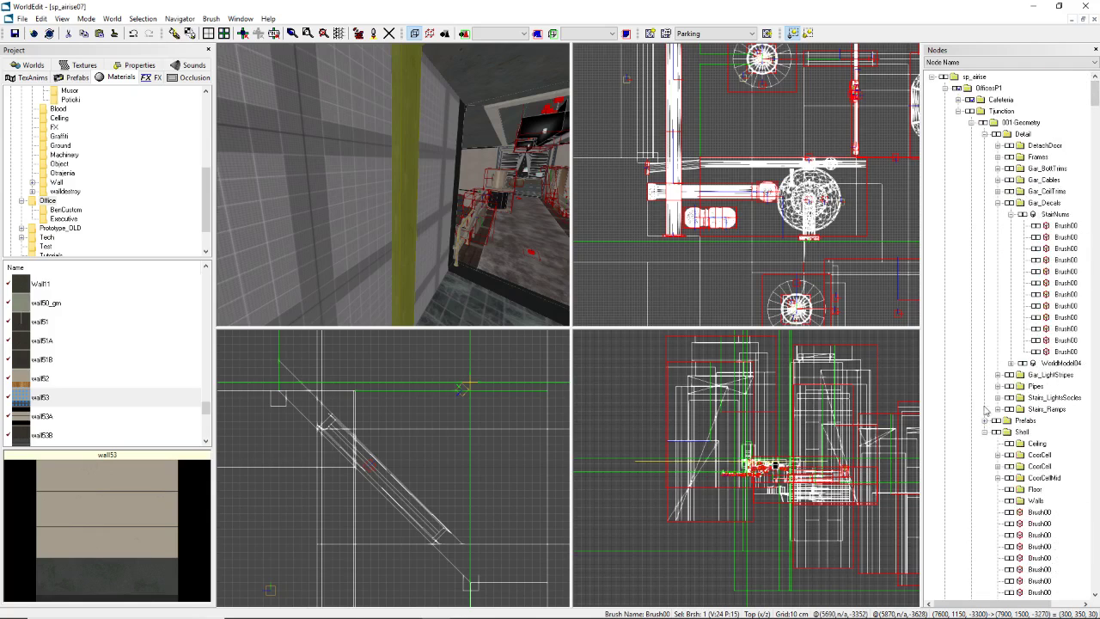
left_click(985, 420)
left_click(985, 134)
left_click(985, 157)
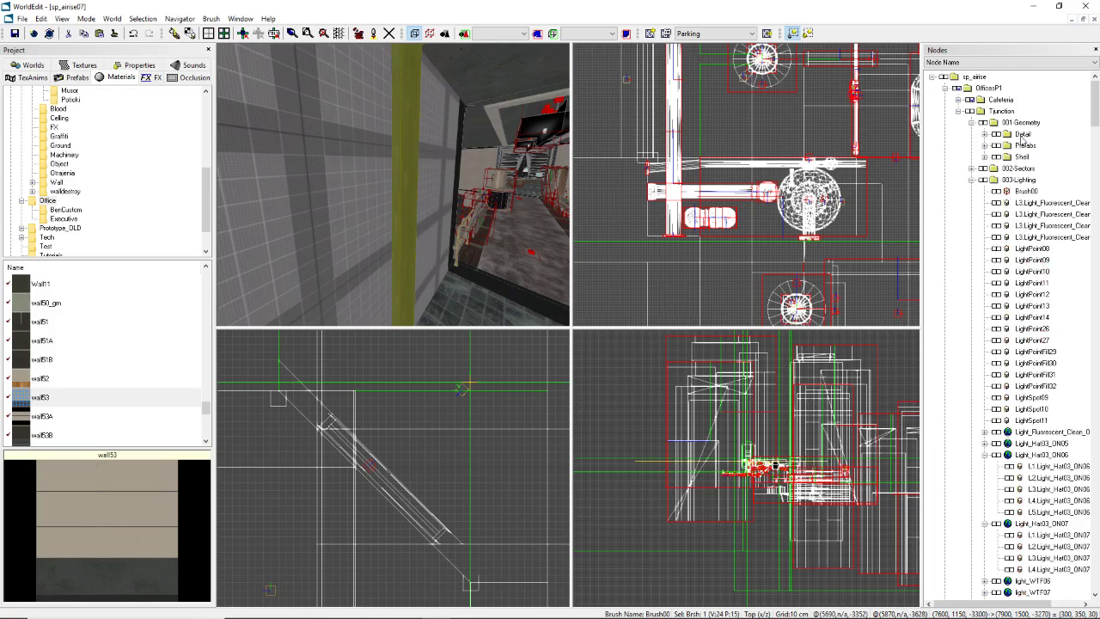
left_click(985, 134)
left_click(998, 203)
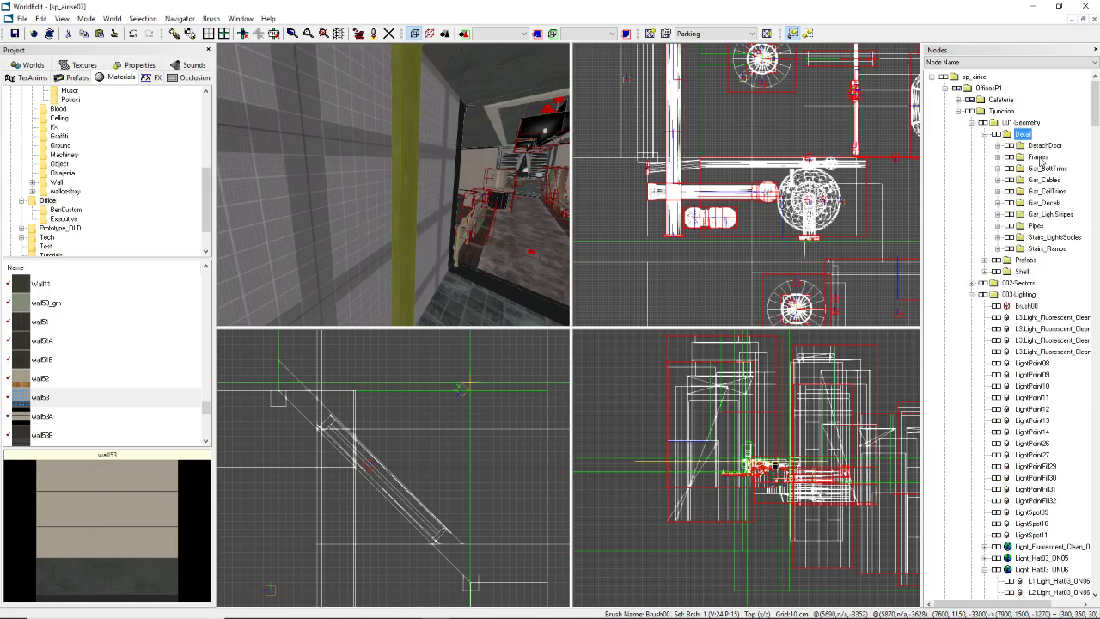
left_click(1039, 157)
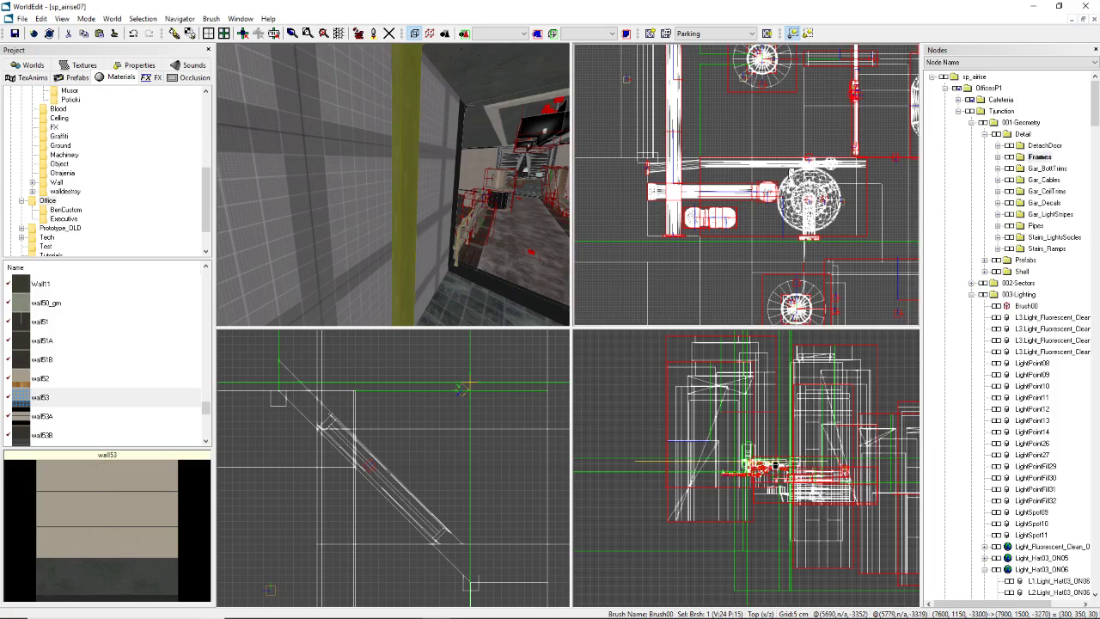
Step: Set the marker in the Top view near the corridor junction and duplicate the selected frame brush in place
right_click_drag(355, 197, 339, 185)
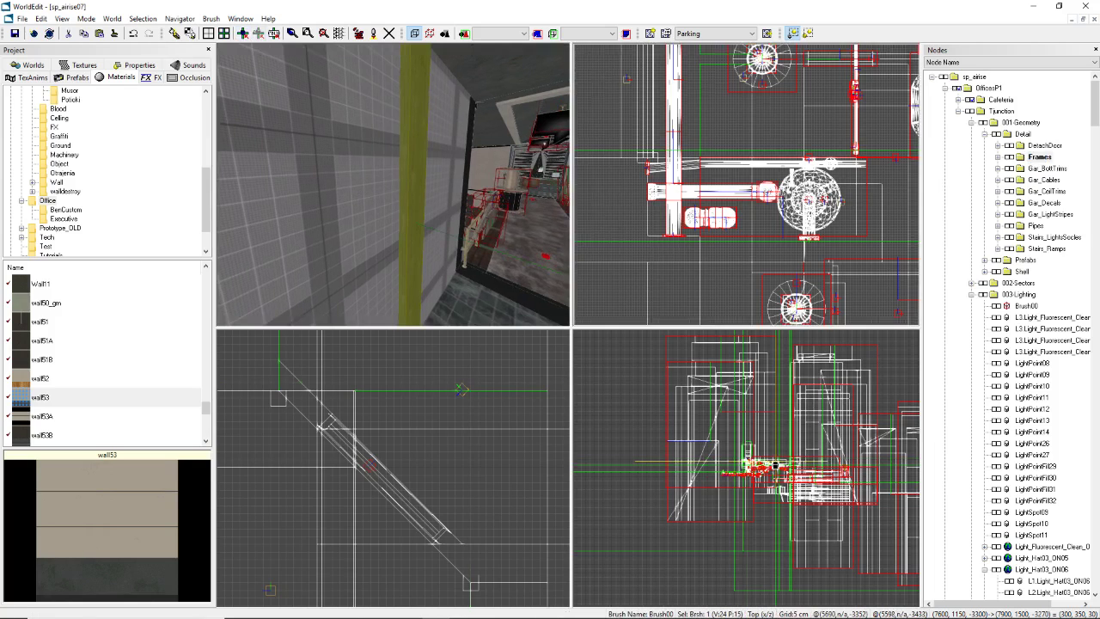
scroll(698, 231, "down", 3)
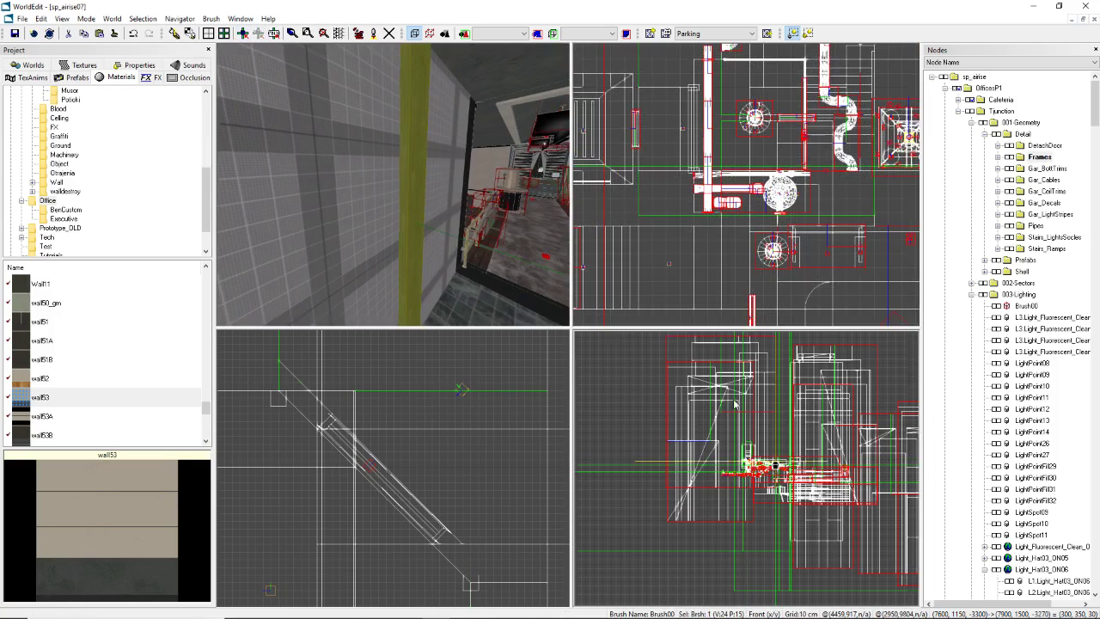
scroll(745, 466, "up", 5)
scroll(391, 397, "up", 3)
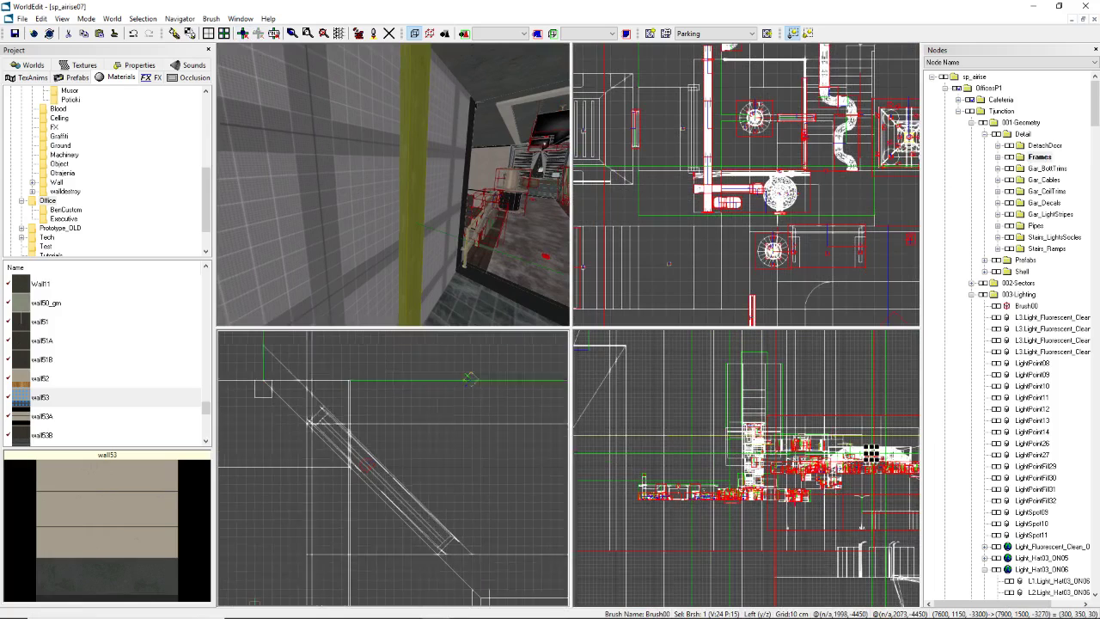
scroll(746, 185, "down", 1)
scroll(755, 181, "down", 4)
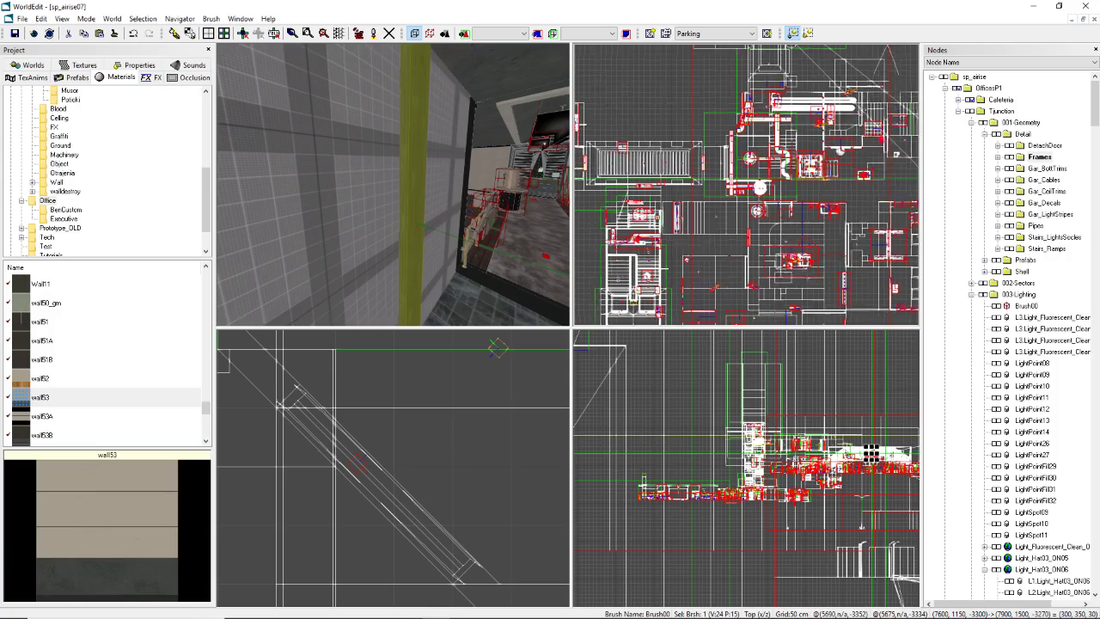
scroll(754, 174, "up", 5)
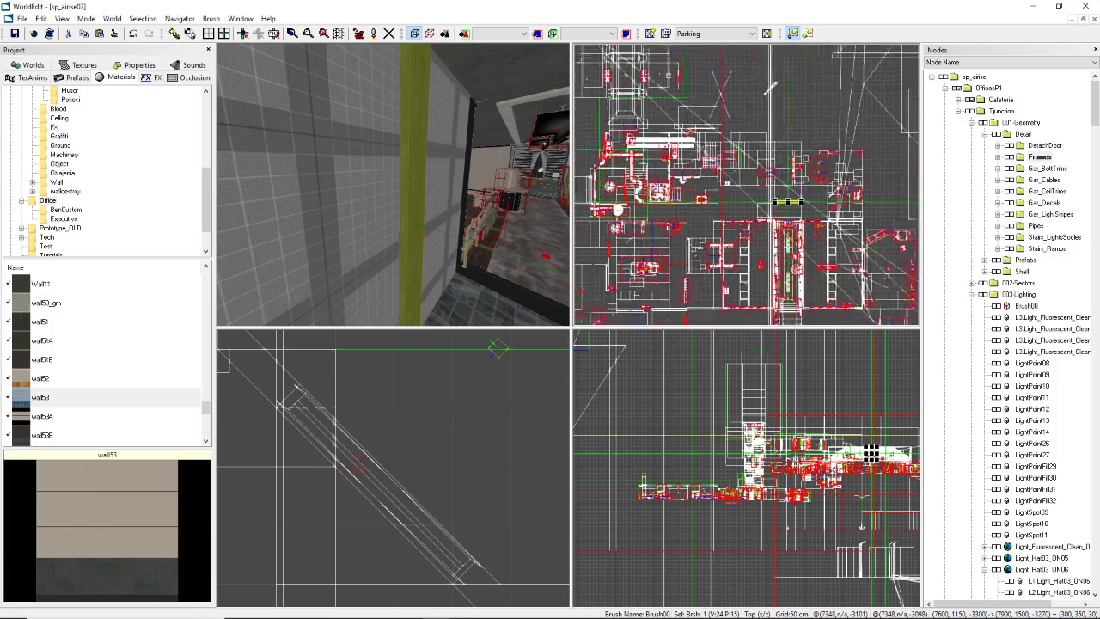
scroll(757, 180, "down", 1)
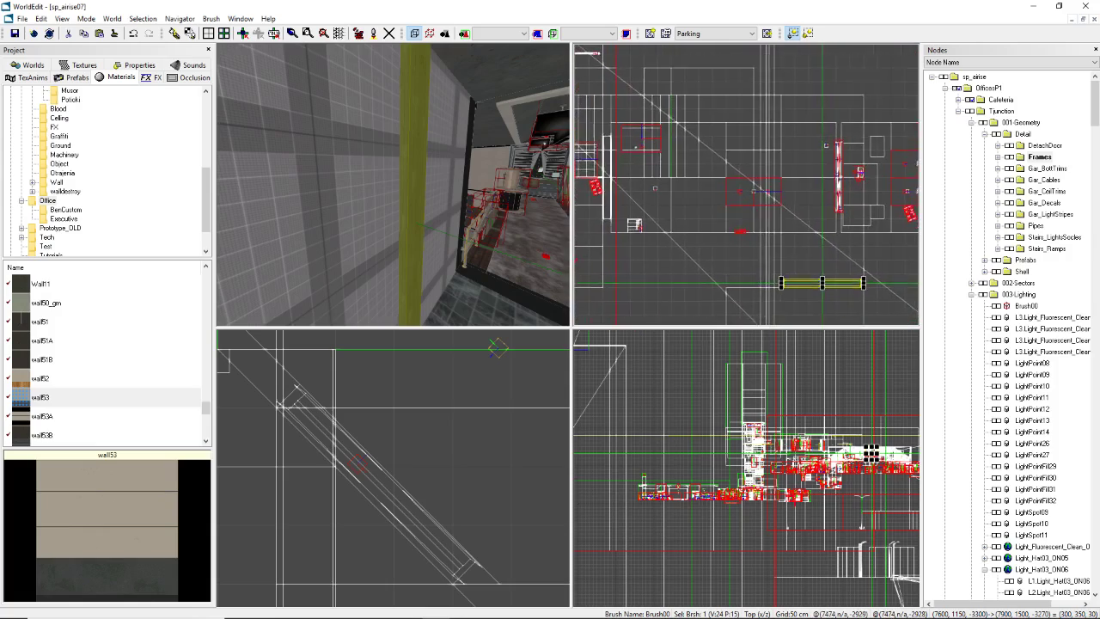
middle_click_drag(748, 185, 743, 160)
scroll(747, 185, "up", 2)
scroll(749, 189, "down", 1)
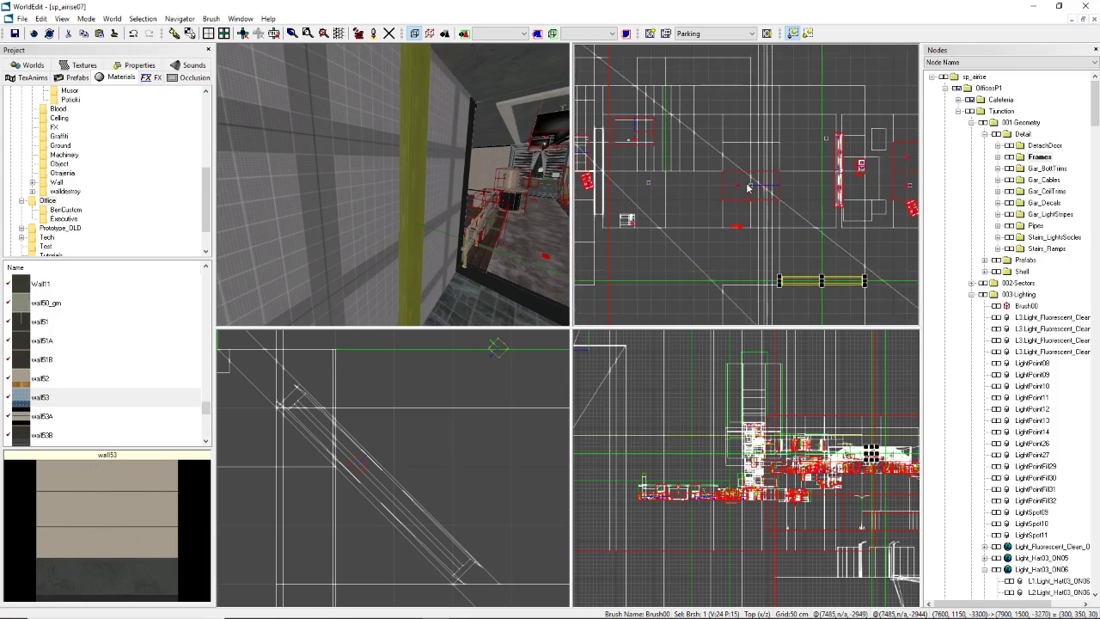
left_click(748, 187)
middle_click_drag(516, 241, 501, 258)
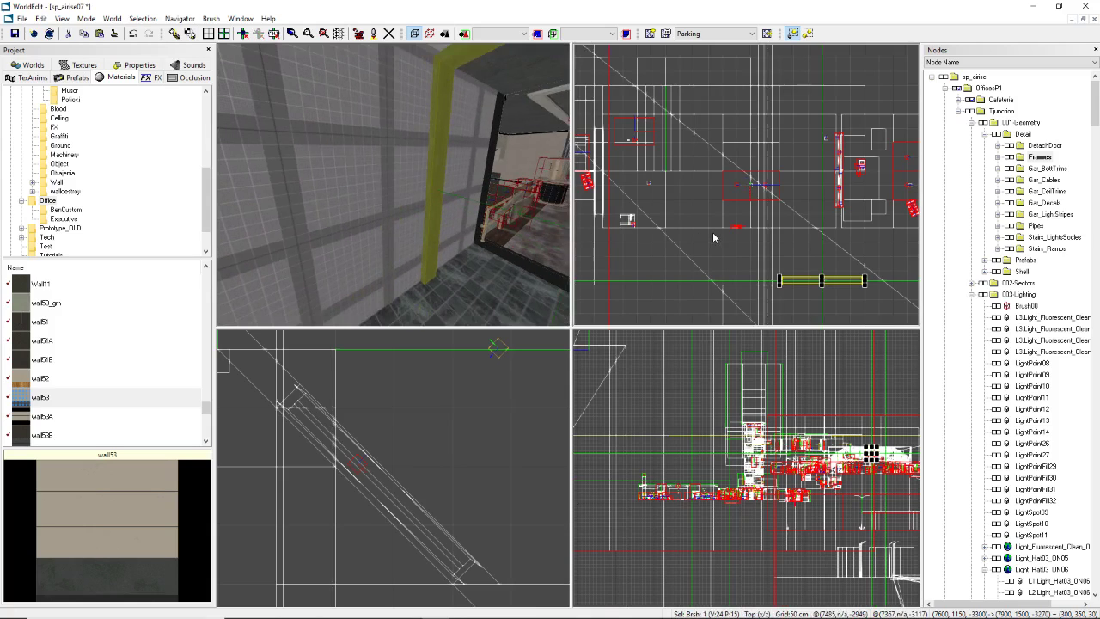
Step: Move the copied frame 400 cm along Z toward the staircase corridor, so it spans Z -2900 to -2870
key("Up")
key("Up")
key("Up")
key("Up")
key("Up")
scroll(769, 190, "up", 2)
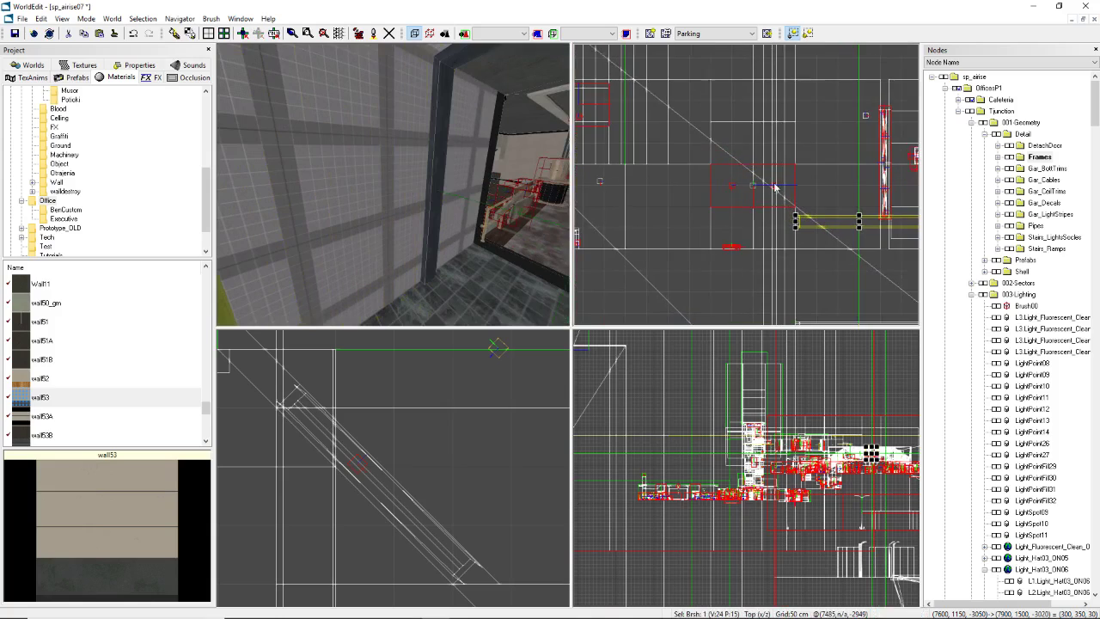
key("Up")
key("Up")
key("Up")
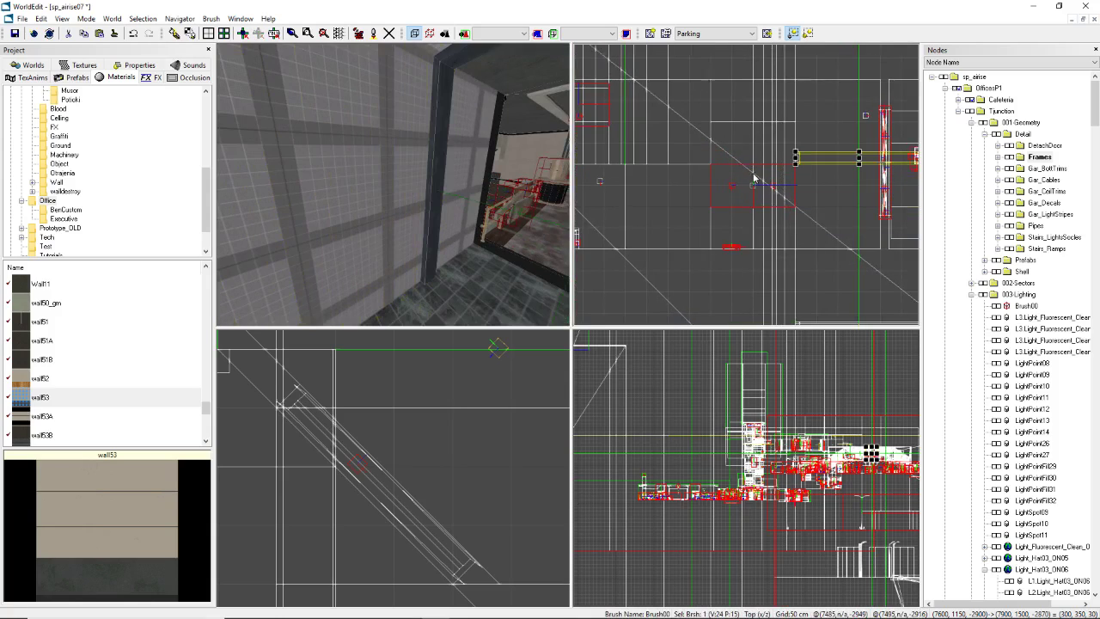
Step: Rotate the copied frame 90 degrees and shift it along X across the corridor to span X 7420 to 7450
key("m")
key("ctrl+Left")
key("ctrl+Left")
key("Left")
key("Left")
key("Left")
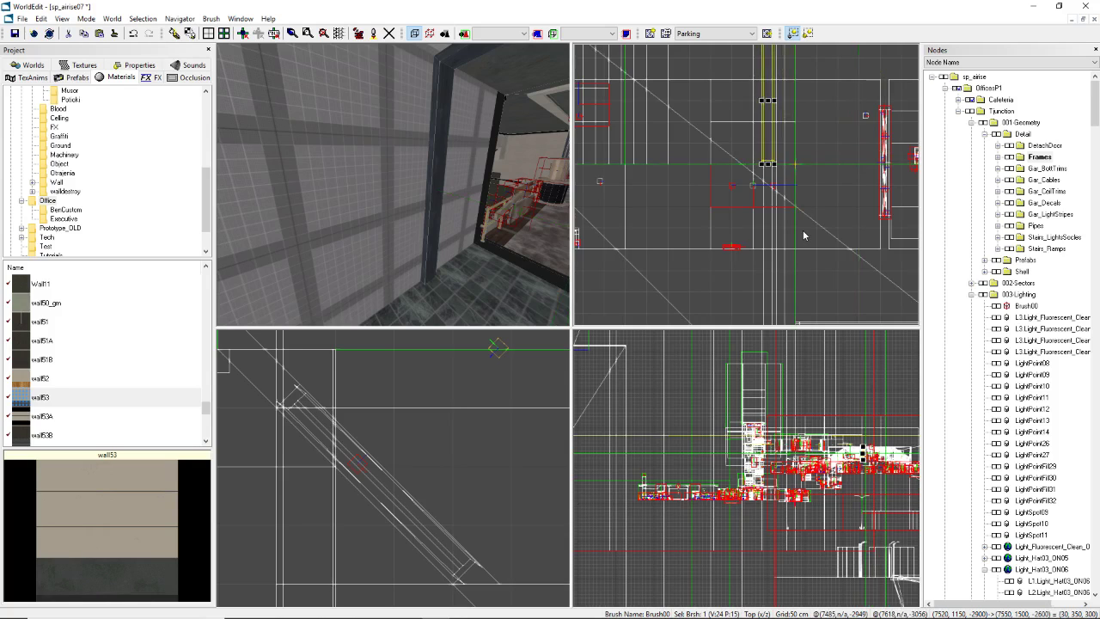
right_click_drag(499, 172, 394, 188)
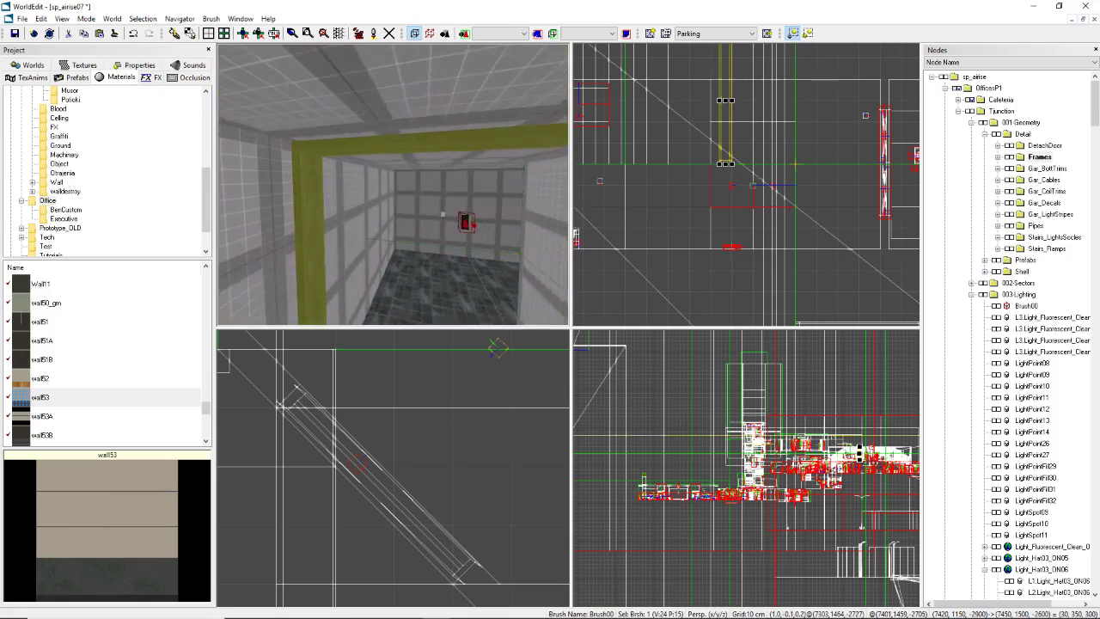
Step: Move the copied frame along X toward the stairs on the 50 cm grid, so it spans X 7270 to 7300
right_click_drag(394, 188, 393, 188)
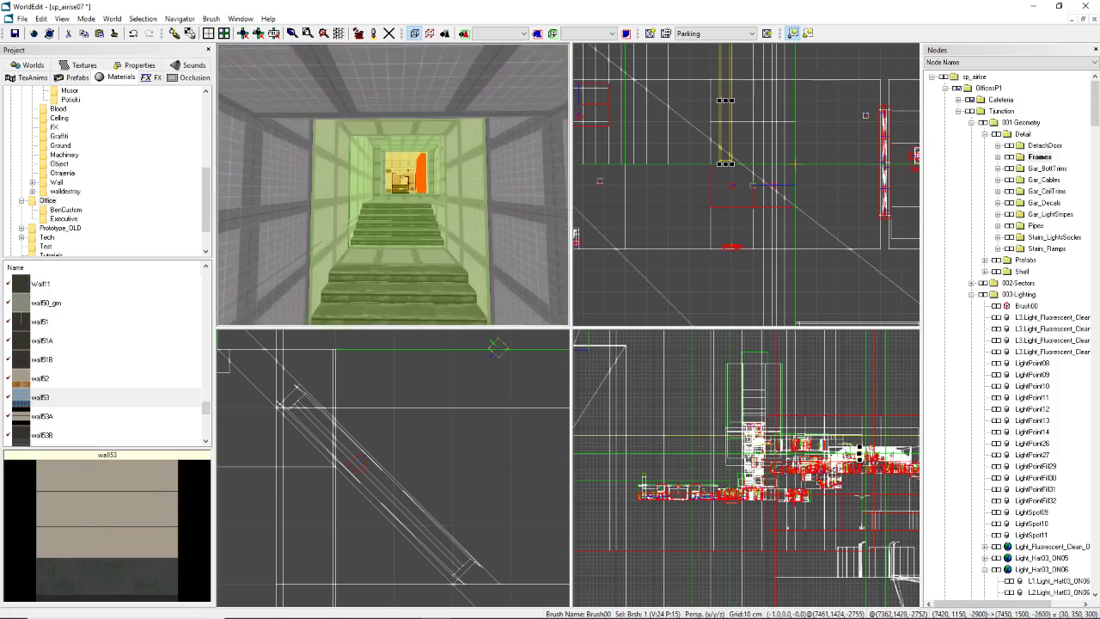
scroll(747, 195, "down", 4)
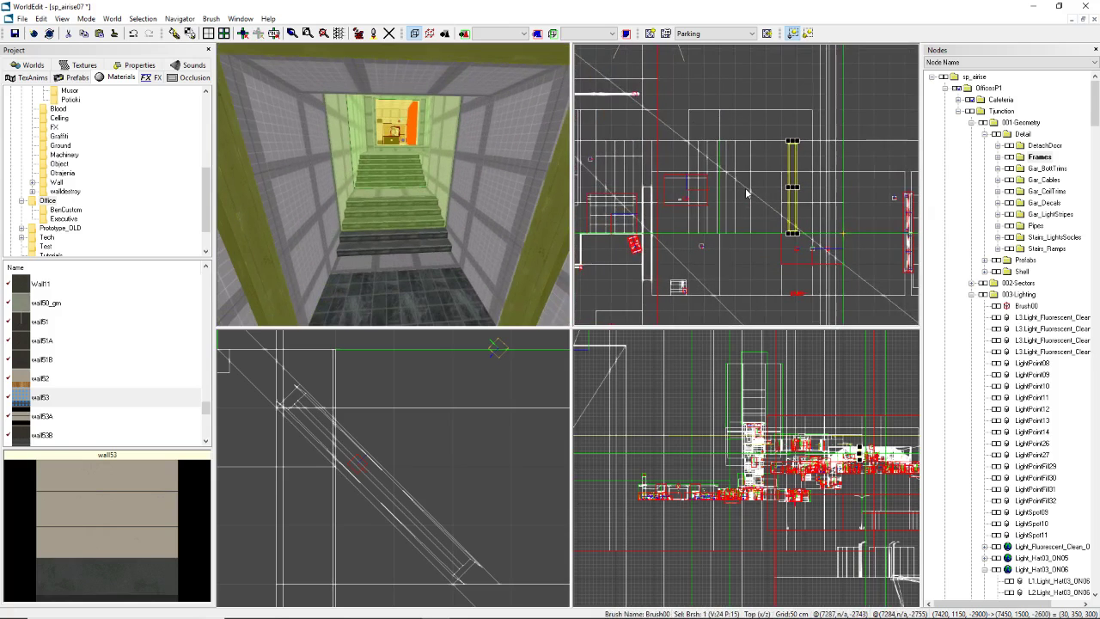
key("Left")
key("Left")
key("Left")
key("Left")
key("Right")
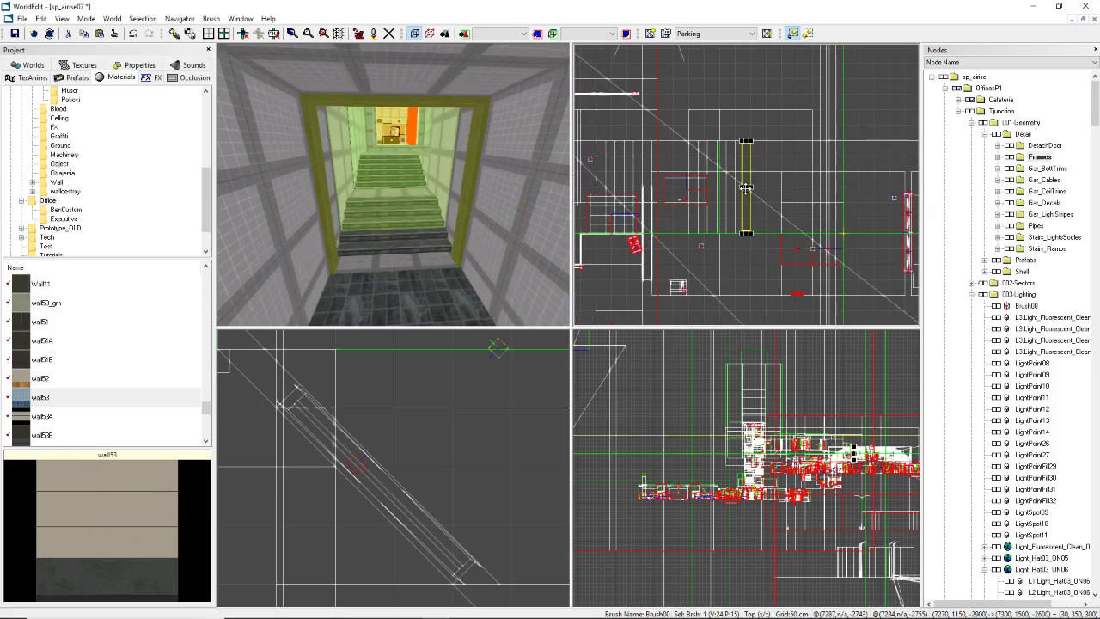
Step: Reduce the grid to 10 cm and nudge the frame 30 cm back along X to span X 7300 to 7330
right_click_drag(394, 188, 394, 188)
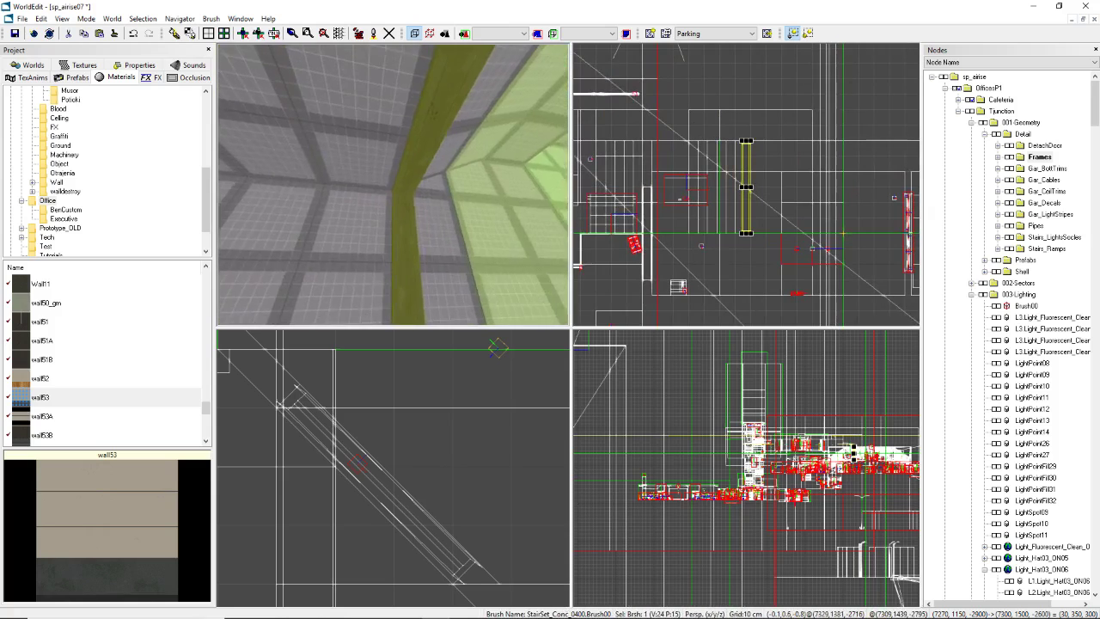
mouse_move(393, 185)
right_mouse_down()
mouse_move(439, 271)
mouse_move(393, 185)
right_mouse_up()
scroll(704, 155, "up", 5)
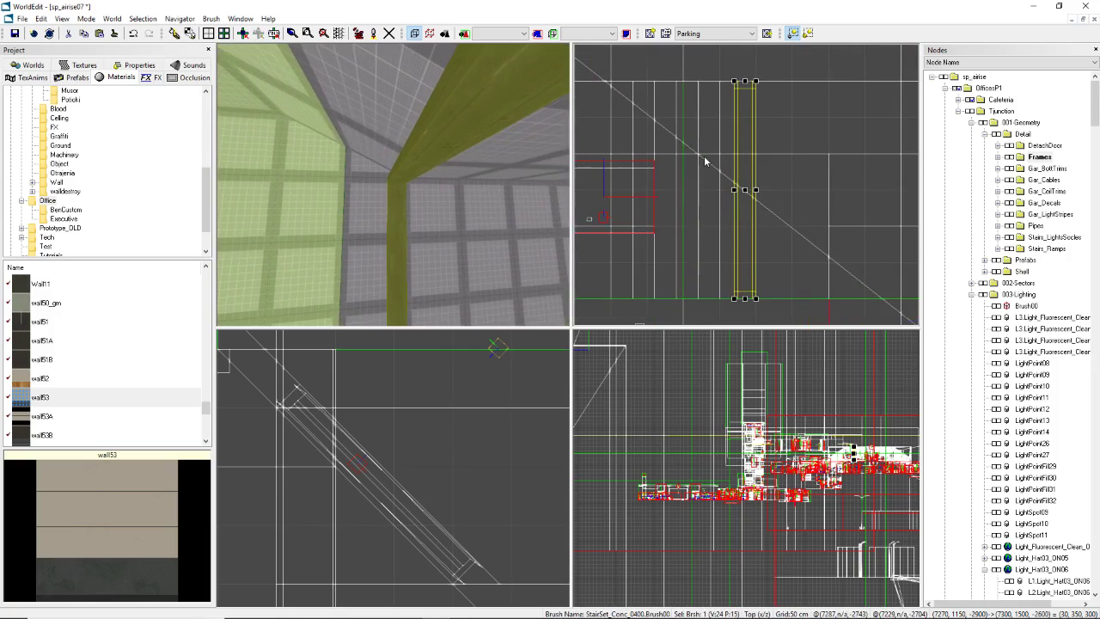
key("minus")
key("Right")
key("Right")
key("Right")
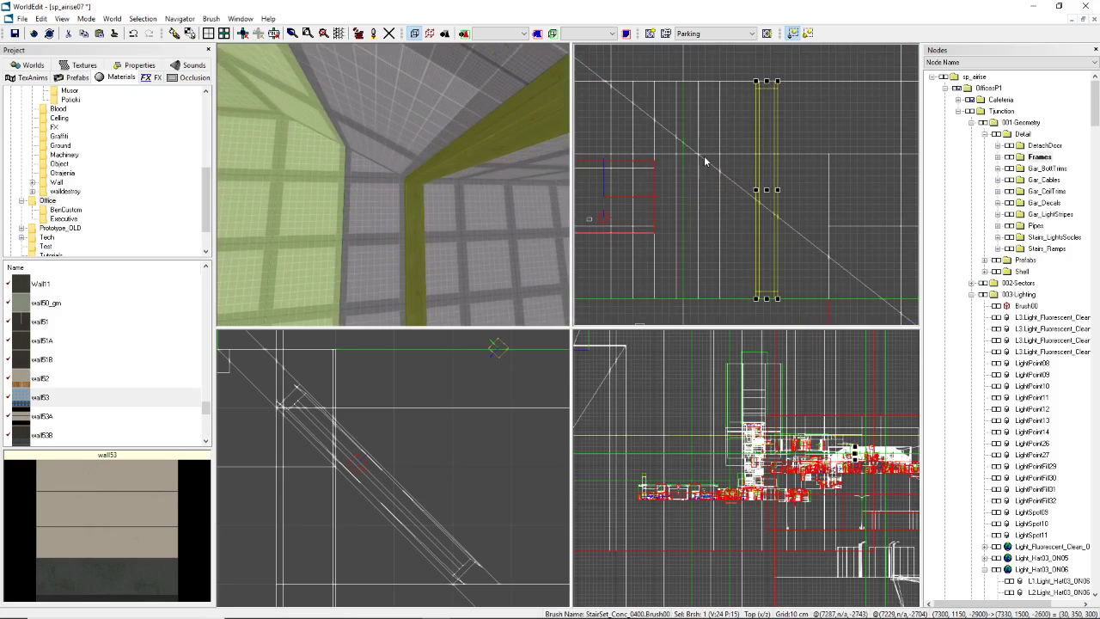
Step: Browse the wall materials from wall50_gm backwards and make Wall07 the active material
right_click_drag(464, 146, 481, 198)
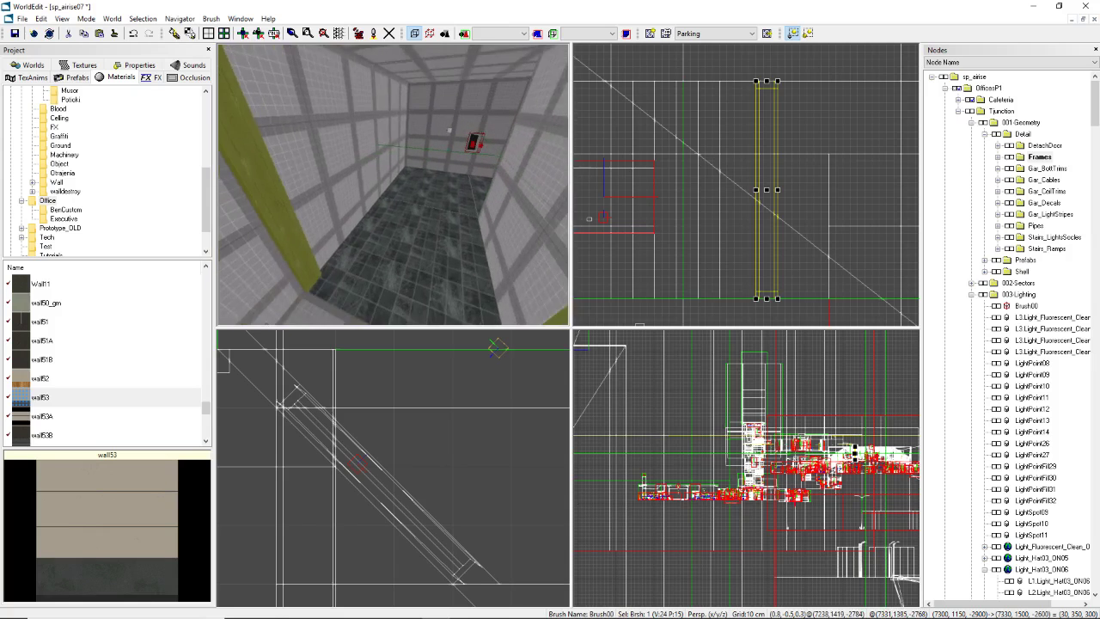
right_click_drag(413, 215, 333, 220)
left_click(48, 306)
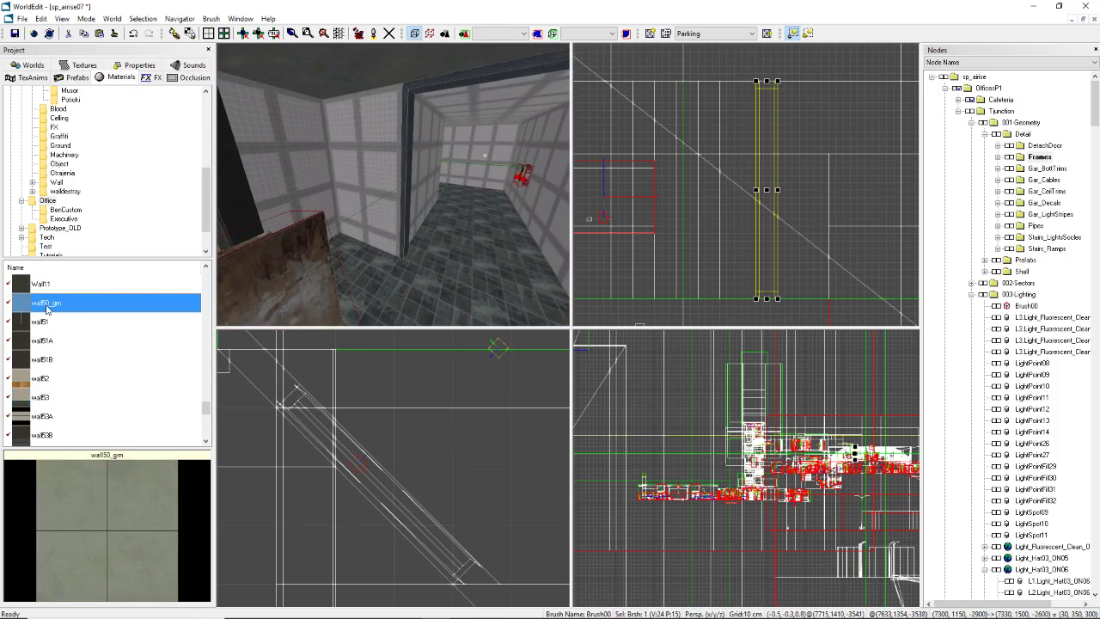
key("Up")
key("Up")
key("Up")
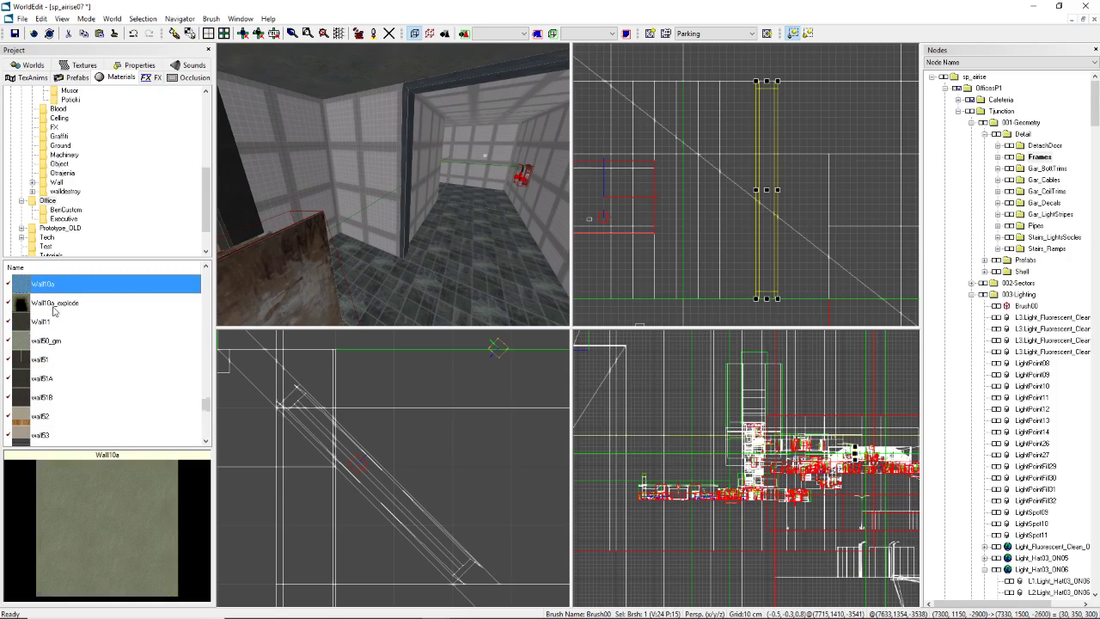
scroll(64, 319, "up", 1)
key("Up")
key("Up")
key("Up")
key("Up")
key("Up")
key("Up")
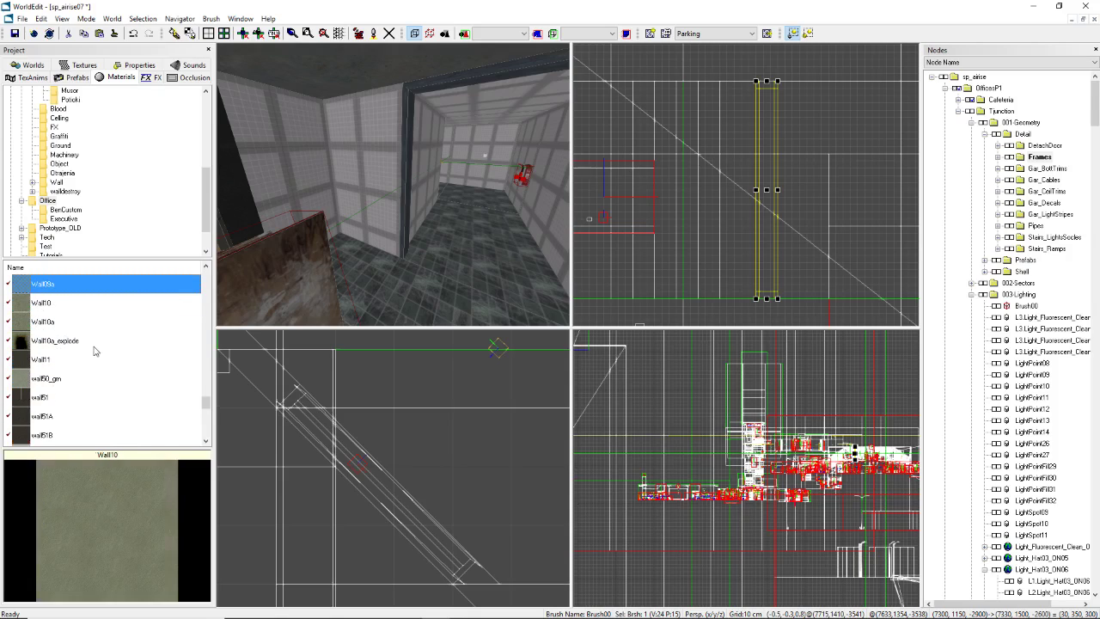
scroll(96, 351, "up", 1)
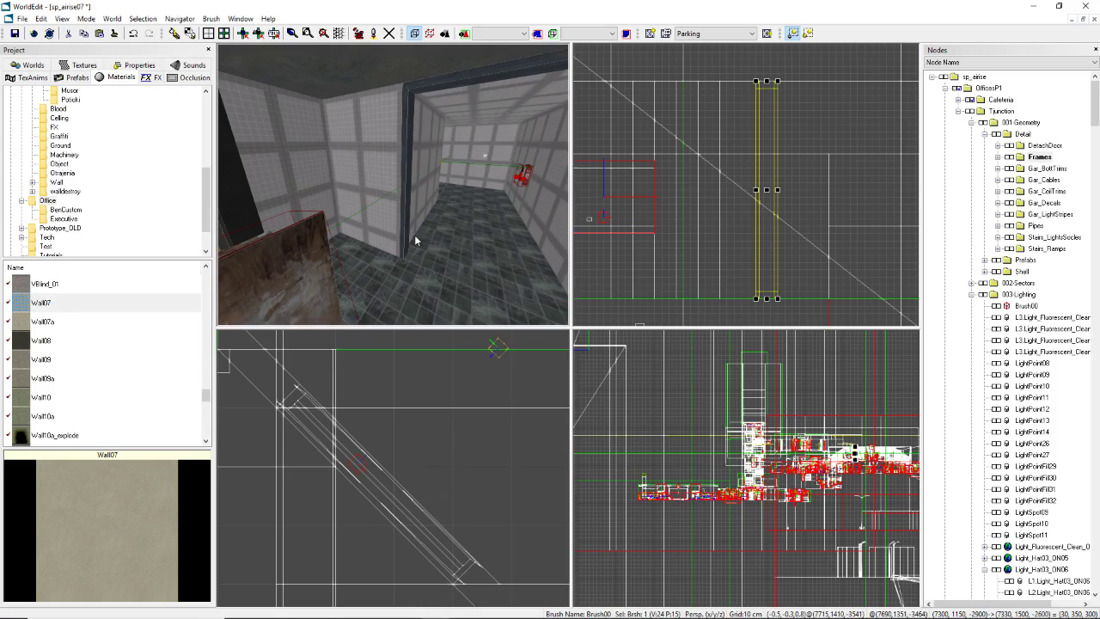
Step: Apply Wall07 to the wall faces outside the corridor frame, leaving their texture mapping dialog without changes
left_click(357, 134)
mouse_move(358, 134)
right_mouse_down()
mouse_move(349, 143)
mouse_move(441, 162)
mouse_move(418, 171)
mouse_move(331, 151)
right_mouse_up()
left_click(331, 144)
left_click(331, 151, "ctrl")
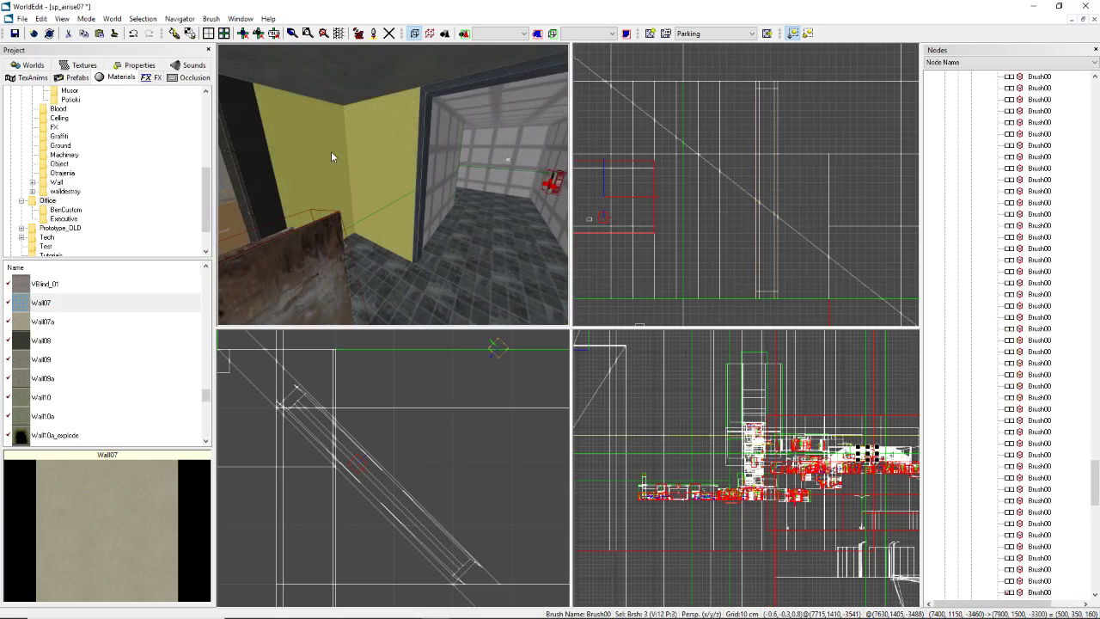
right_click_drag(331, 151, 336, 151)
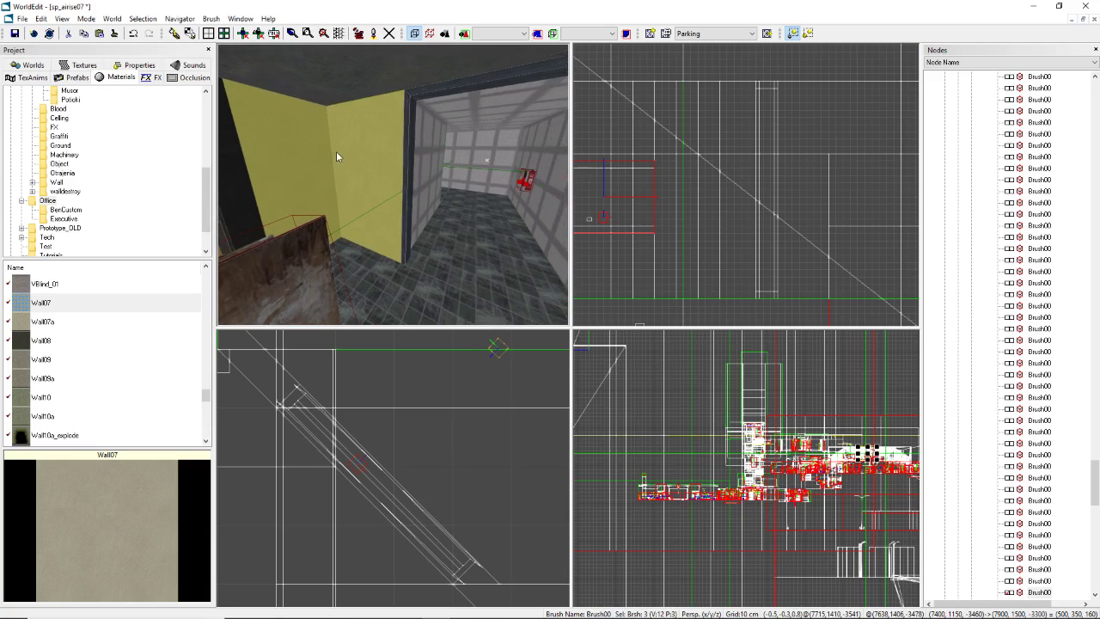
key("ctrl+m")
left_click(834, 435)
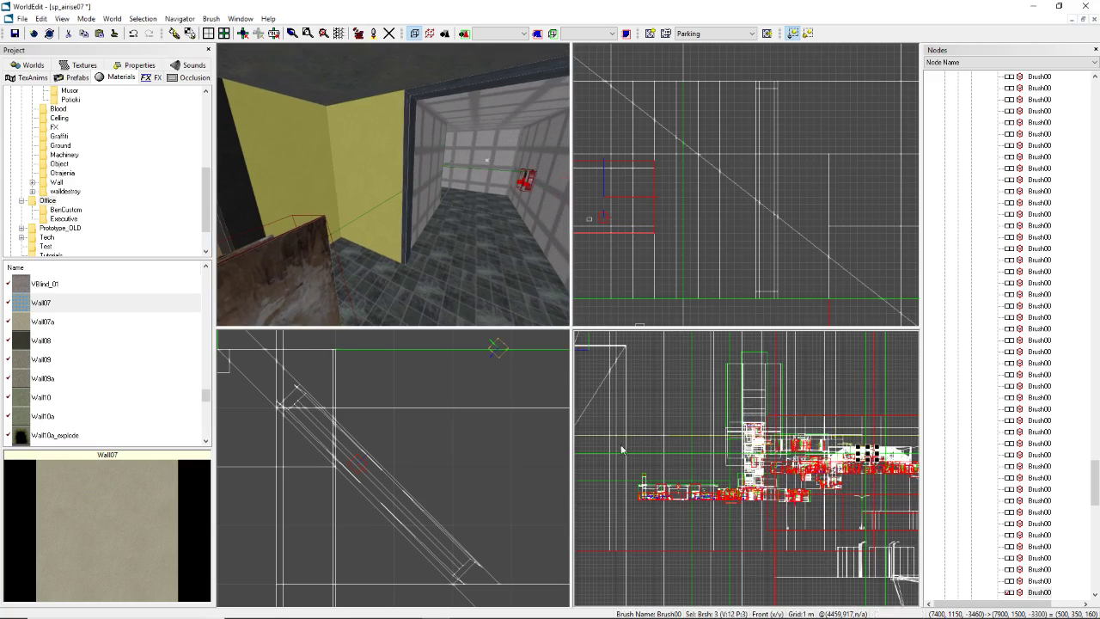
Step: Make wall52 the active material for the corridor walls
right_click_drag(448, 195, 458, 218)
left_click(444, 212)
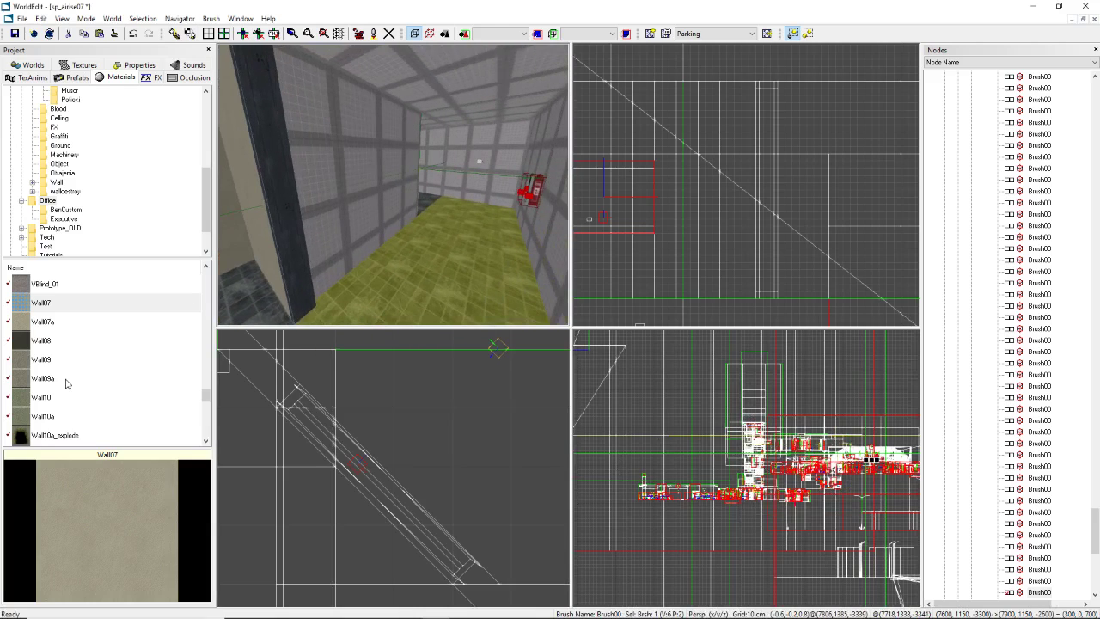
scroll(65, 385, "down", 4)
left_click(62, 387)
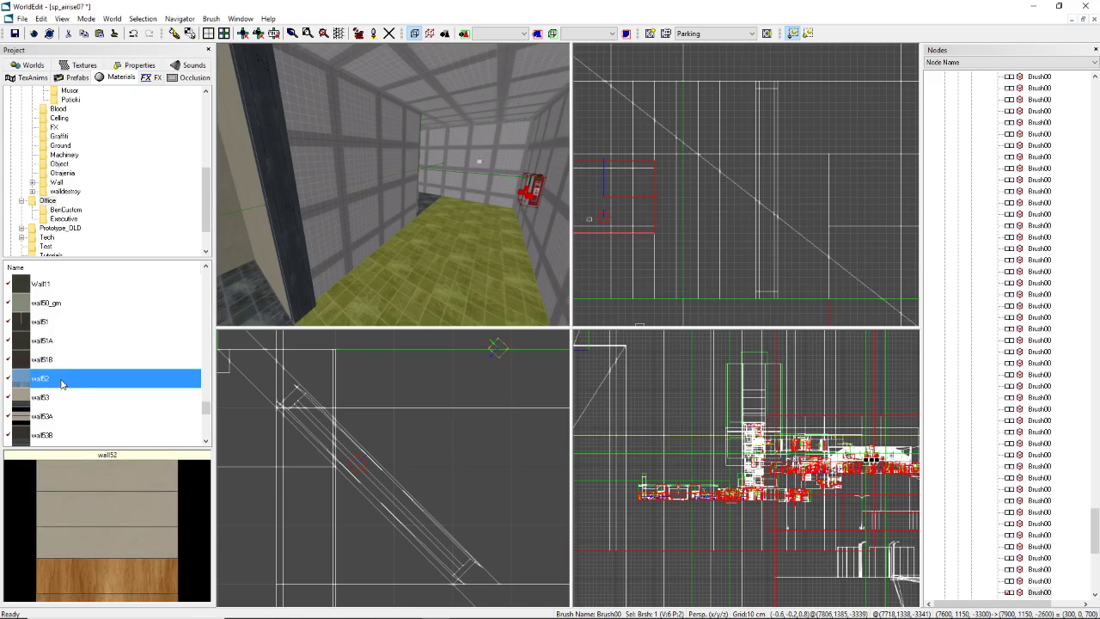
Step: Select the corridor wall faces around the junction by the staircase and apply the wall52 material to them
right_click_drag(460, 251, 451, 237)
left_click(384, 187)
mouse_move(383, 187)
right_mouse_down()
mouse_move(455, 191)
mouse_move(366, 194)
mouse_move(399, 194)
mouse_move(415, 161)
mouse_move(393, 184)
mouse_move(396, 132)
mouse_move(422, 142)
mouse_move(376, 196)
mouse_move(349, 194)
mouse_move(395, 185)
mouse_move(410, 211)
mouse_move(397, 211)
mouse_move(393, 184)
right_mouse_up()
left_click(407, 193)
left_click(449, 153, "ctrl")
left_click(397, 132)
left_click(376, 196)
left_click(383, 213, "ctrl")
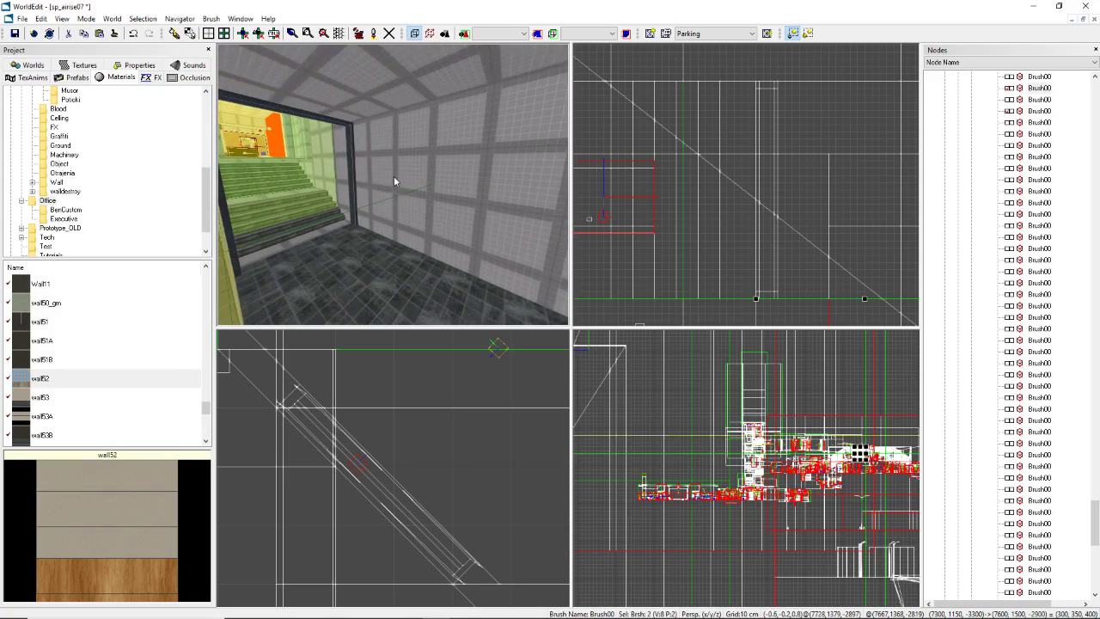
left_click(394, 178)
right_click_drag(394, 177, 413, 194)
left_click(397, 177)
left_click(453, 192, "ctrl")
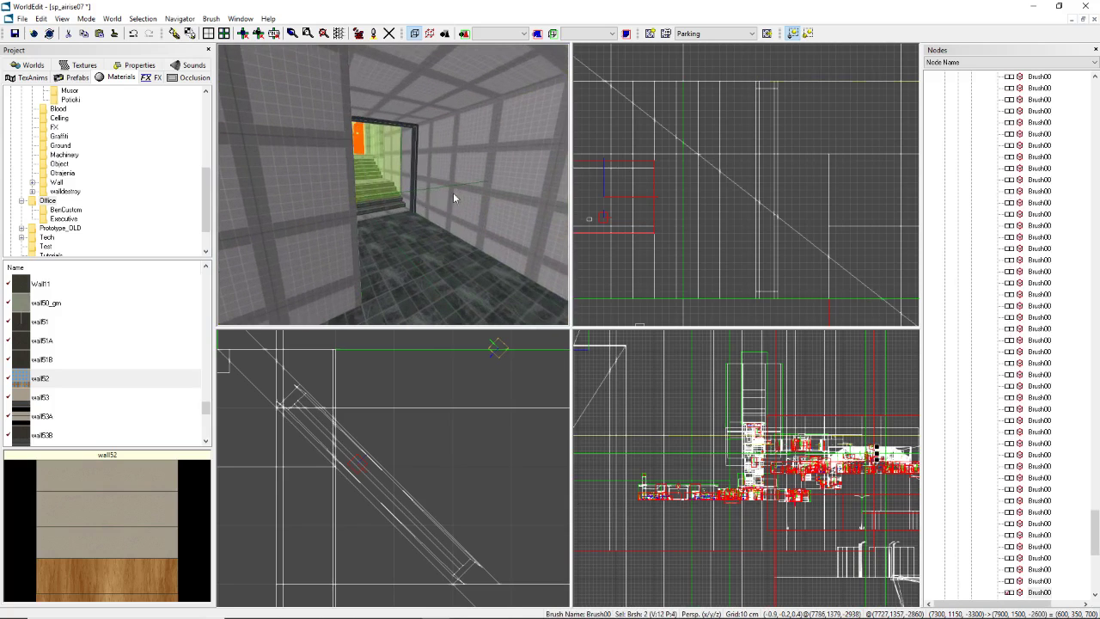
left_click(282, 213, "ctrl")
right_click_drag(313, 225, 407, 184)
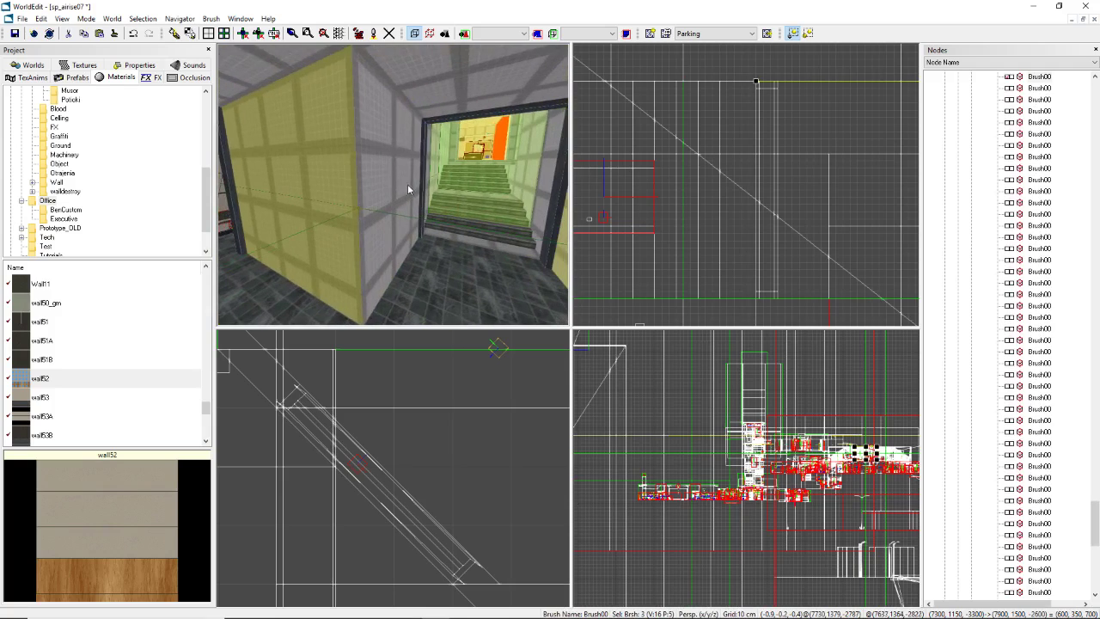
left_click(382, 172, "ctrl")
key("ctrl+t")
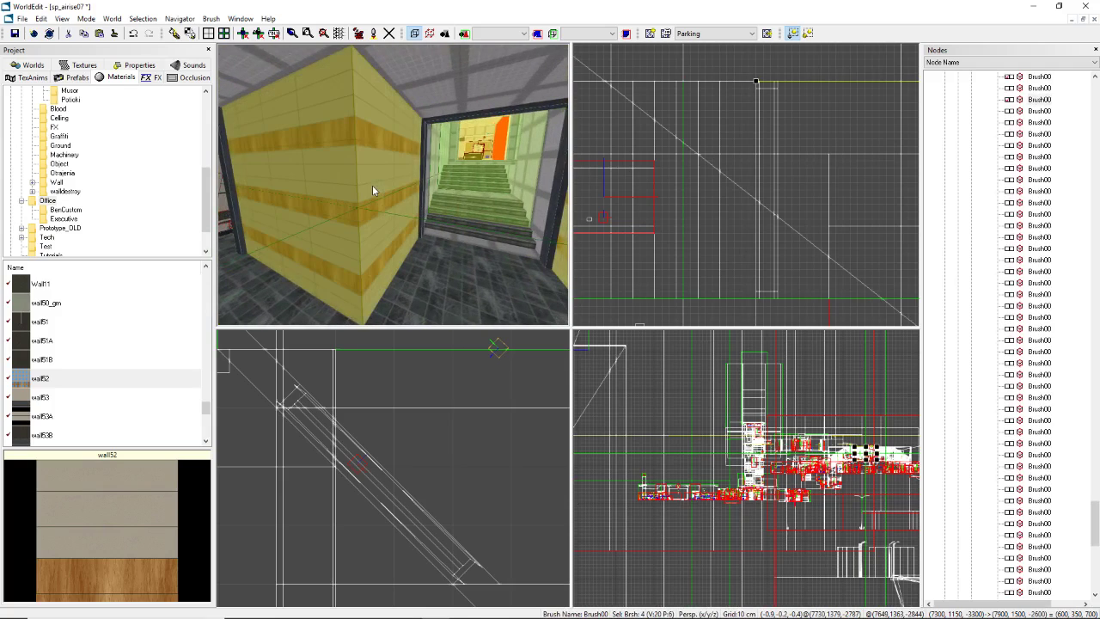
Step: Rescale the wall52 mapping on the selected walls to 350 by 350 and check the material's default height and width
key("ctrl+f")
right_click_drag(370, 209, 395, 206)
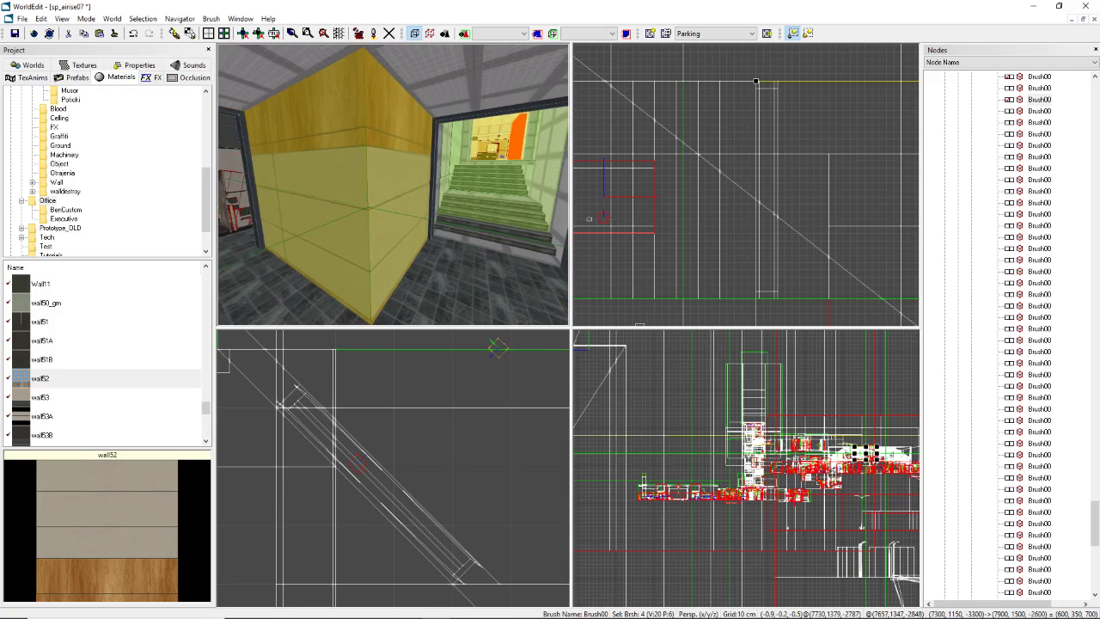
double_click(72, 379)
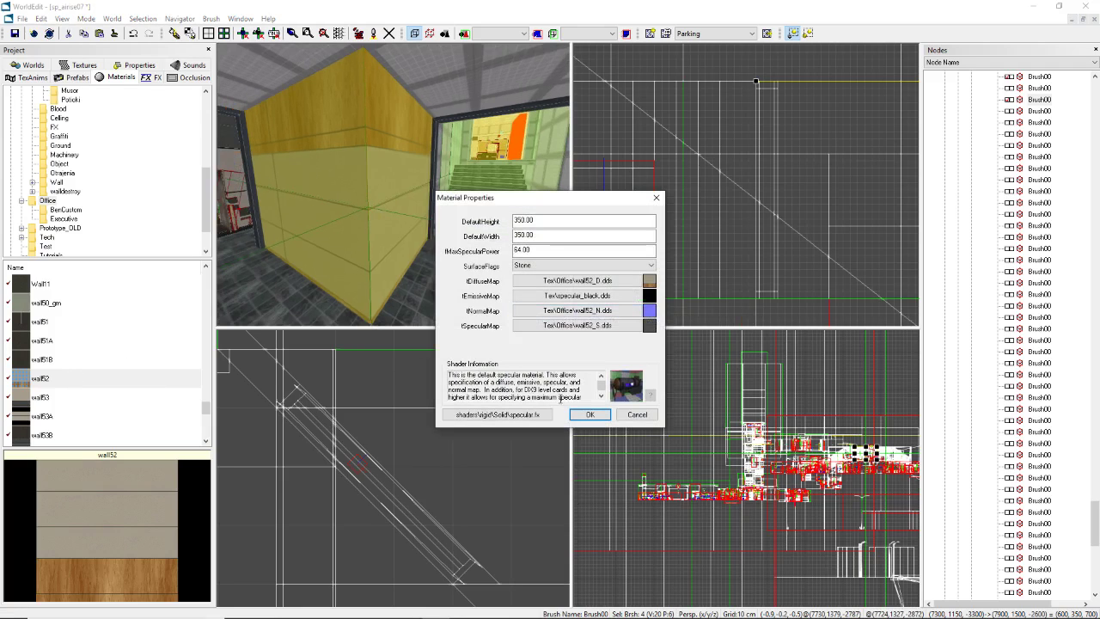
left_click_drag(480, 200, 462, 255)
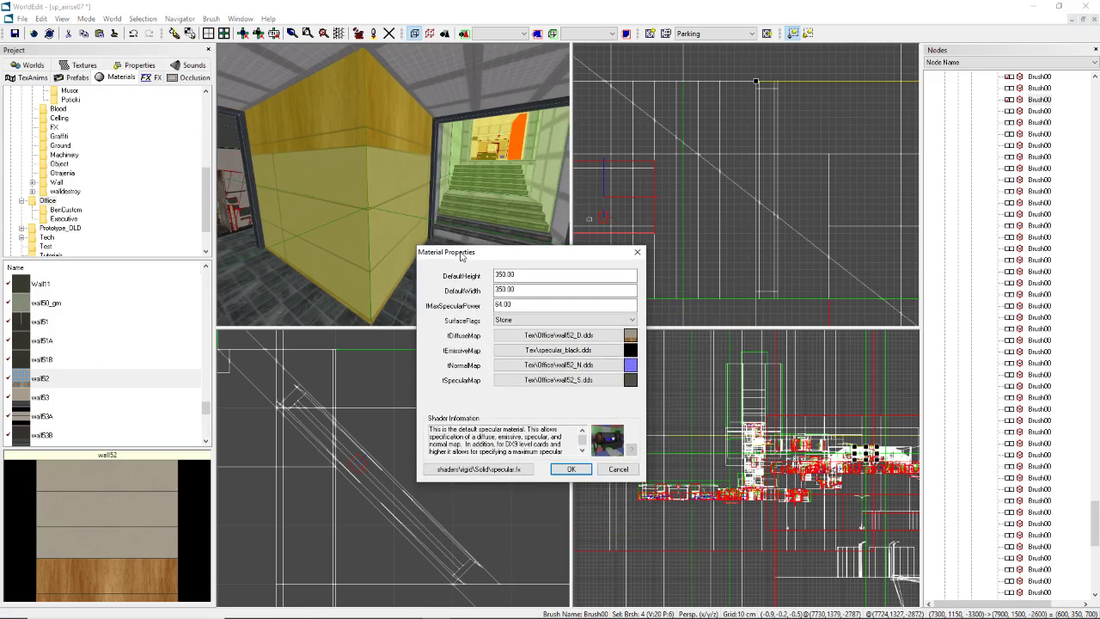
left_click(616, 469)
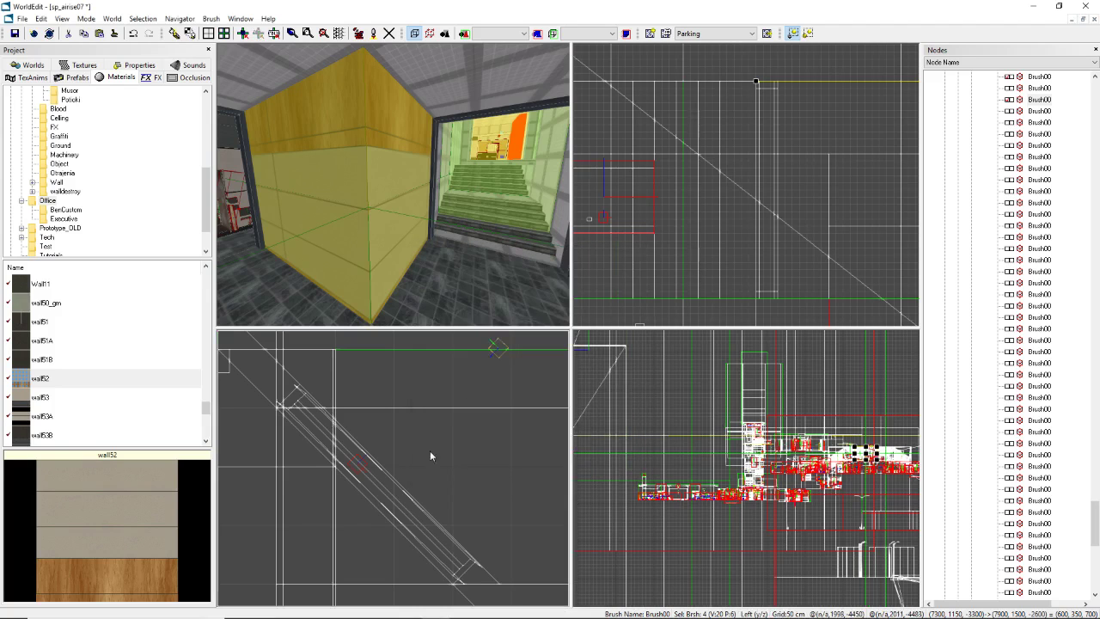
Step: Set the selected walls' V texture offset to 104, placing the wood panelling along the floor
right_click_drag(394, 184, 401, 258)
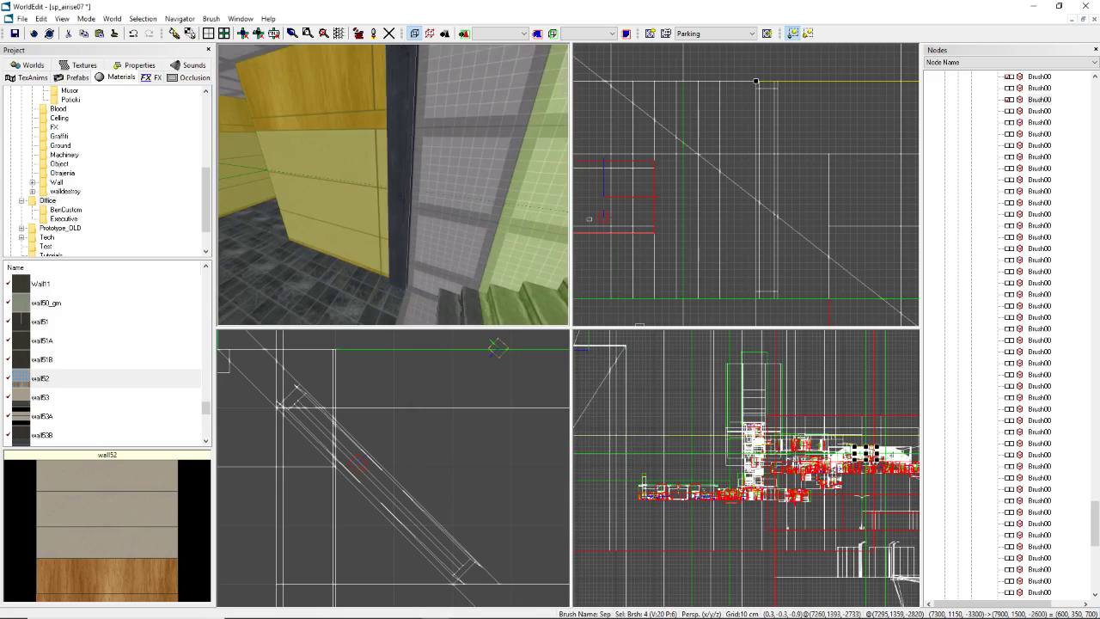
right_click_drag(394, 184, 370, 194)
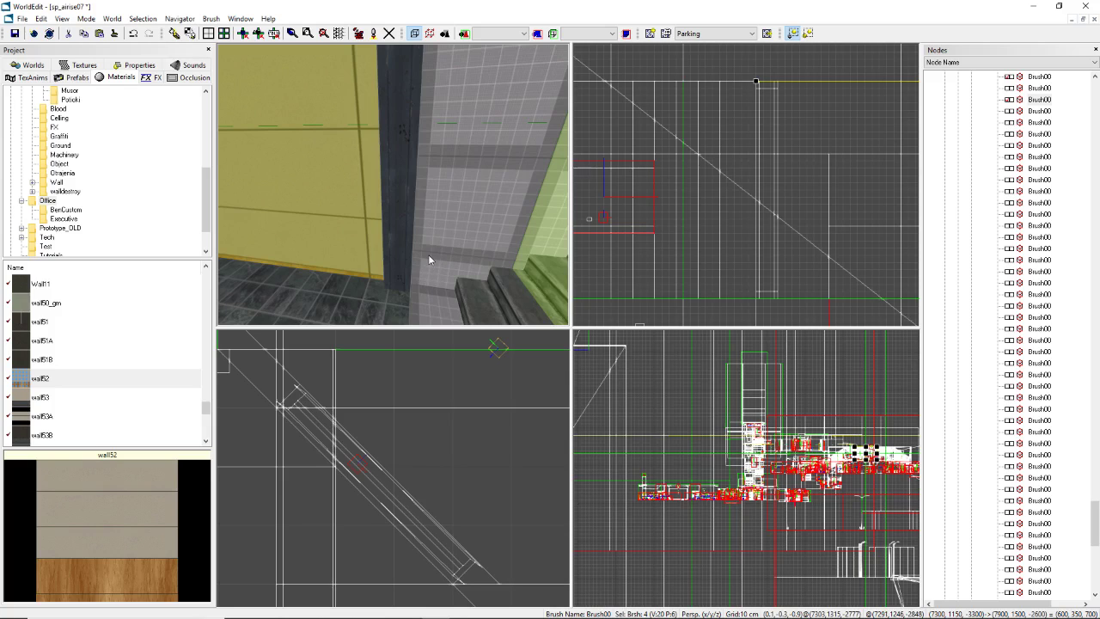
right_click_drag(430, 259, 348, 215)
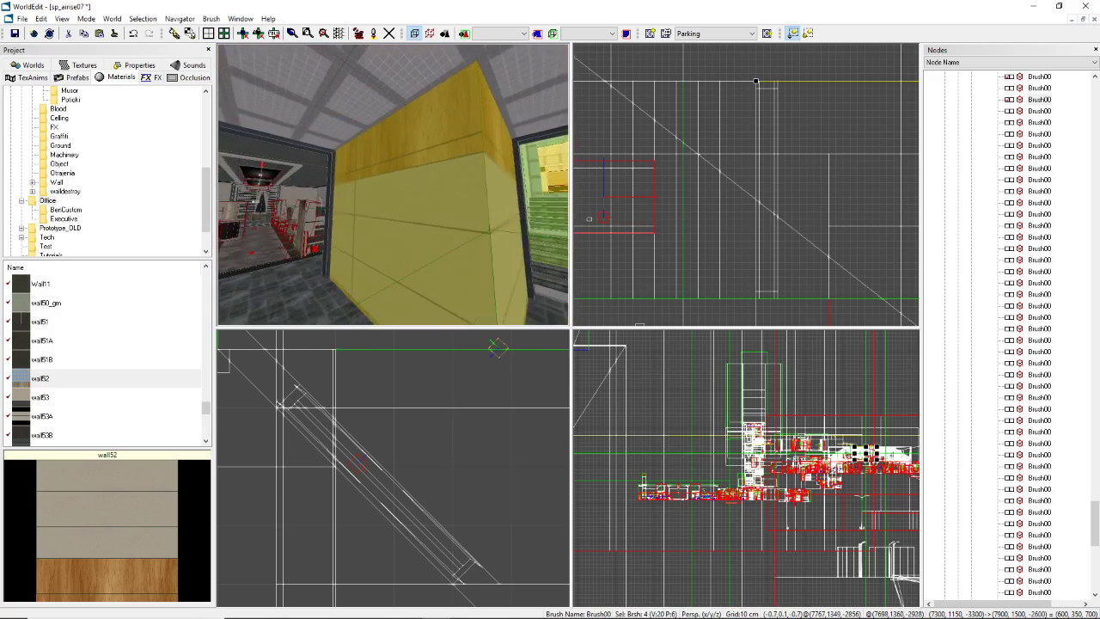
right_click_drag(369, 168, 390, 184)
key("m")
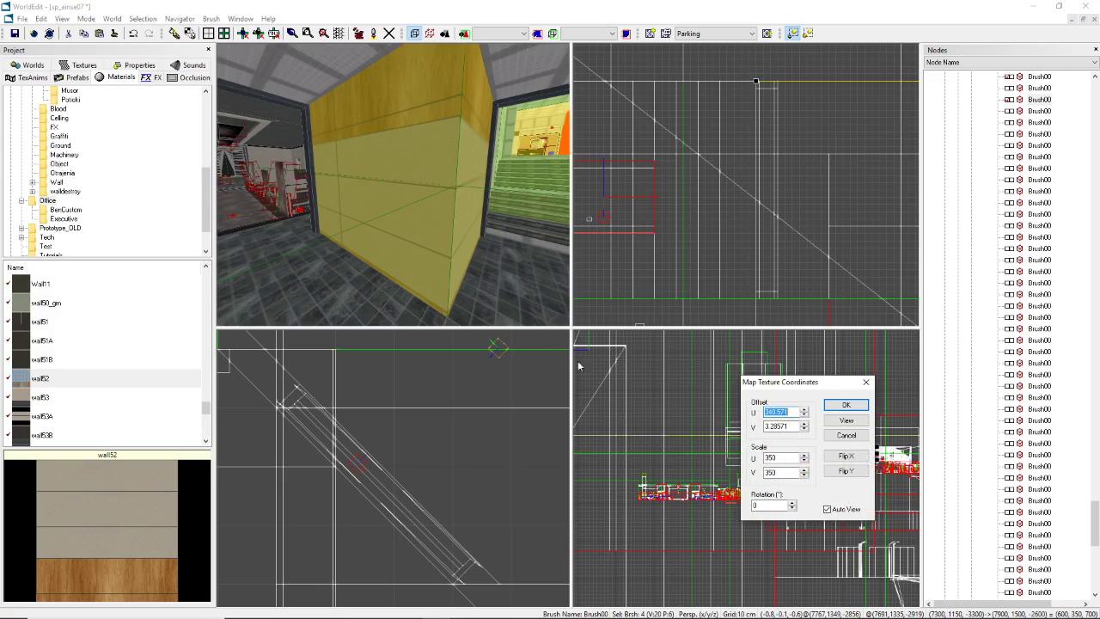
left_click(805, 427)
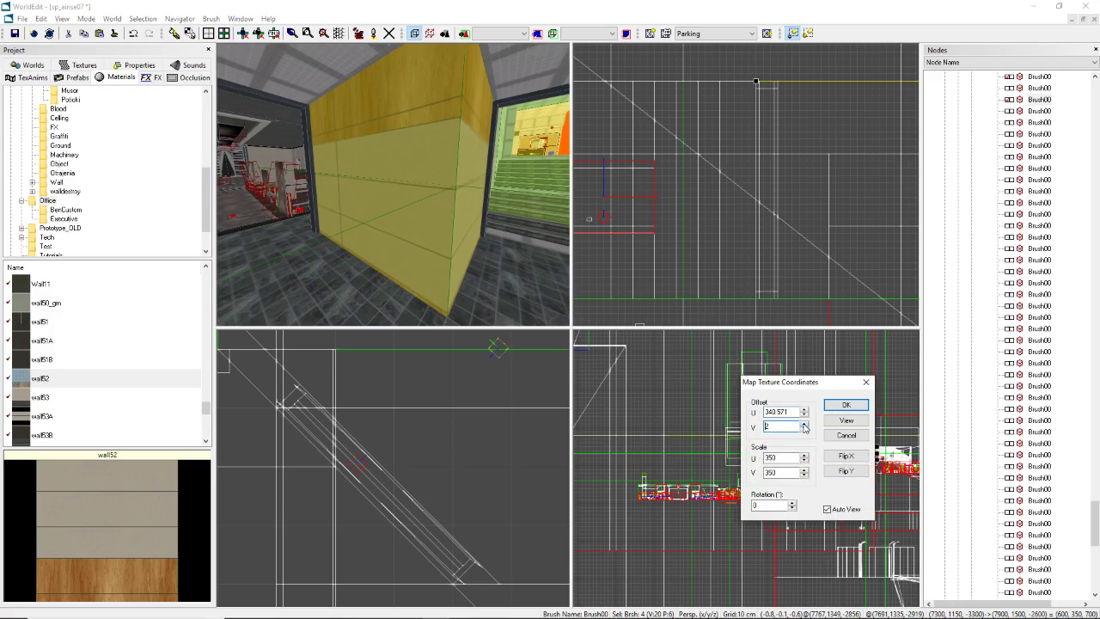
left_click(804, 424)
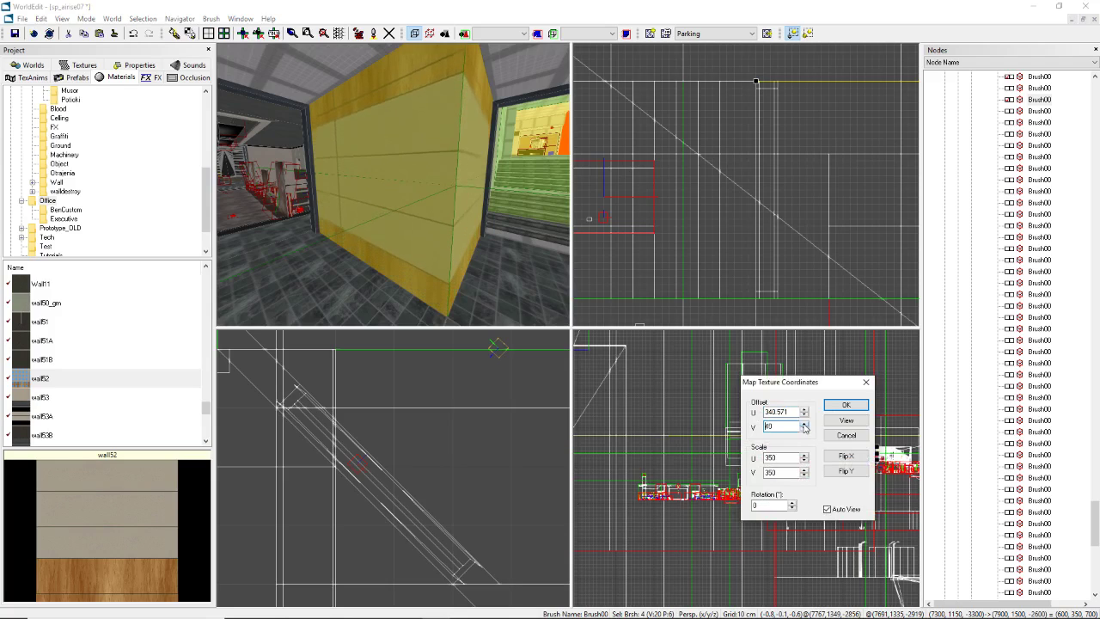
left_click_drag(804, 427, 804, 428)
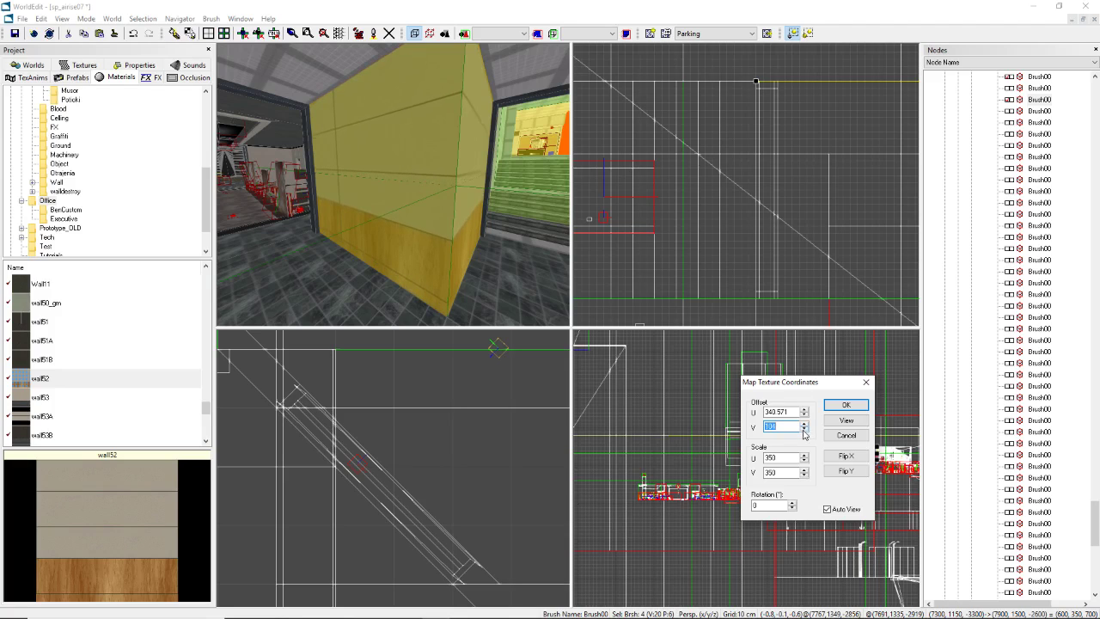
left_click(836, 405)
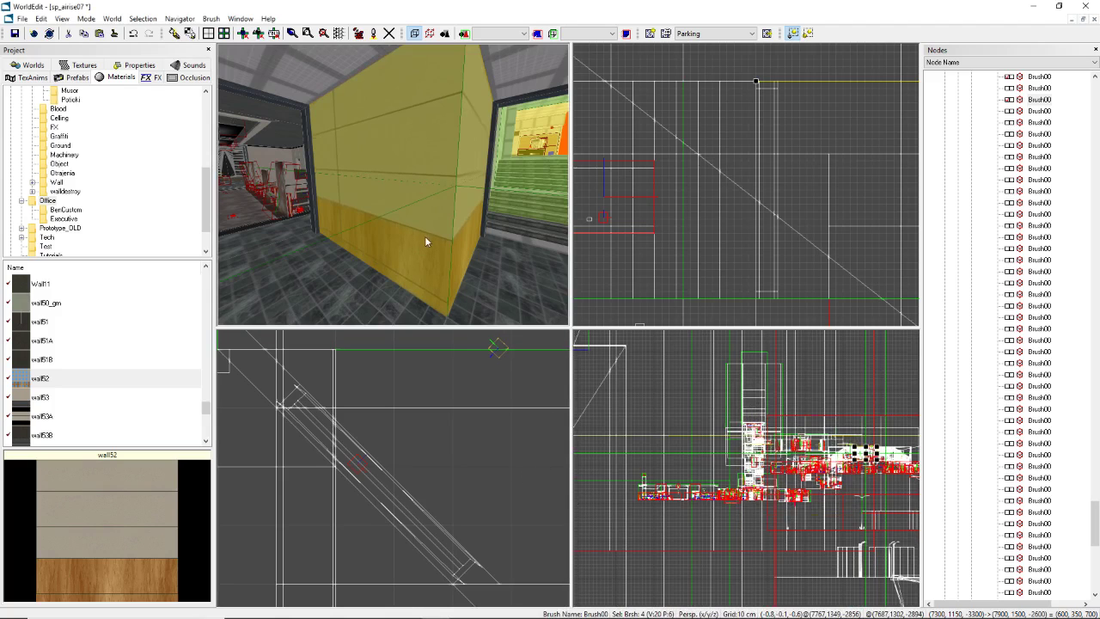
Step: Pick up the material of the floor face before the stairs and make the neighbouring Floor01b_env the active material
mouse_move(427, 241)
right_mouse_down()
mouse_move(352, 141)
mouse_move(361, 125)
mouse_move(404, 185)
mouse_move(408, 173)
mouse_move(455, 163)
mouse_move(443, 159)
mouse_move(425, 245)
mouse_move(370, 204)
mouse_move(346, 220)
mouse_move(401, 224)
right_mouse_up()
left_click(347, 221)
right_click(412, 232)
mouse_move(456, 279)
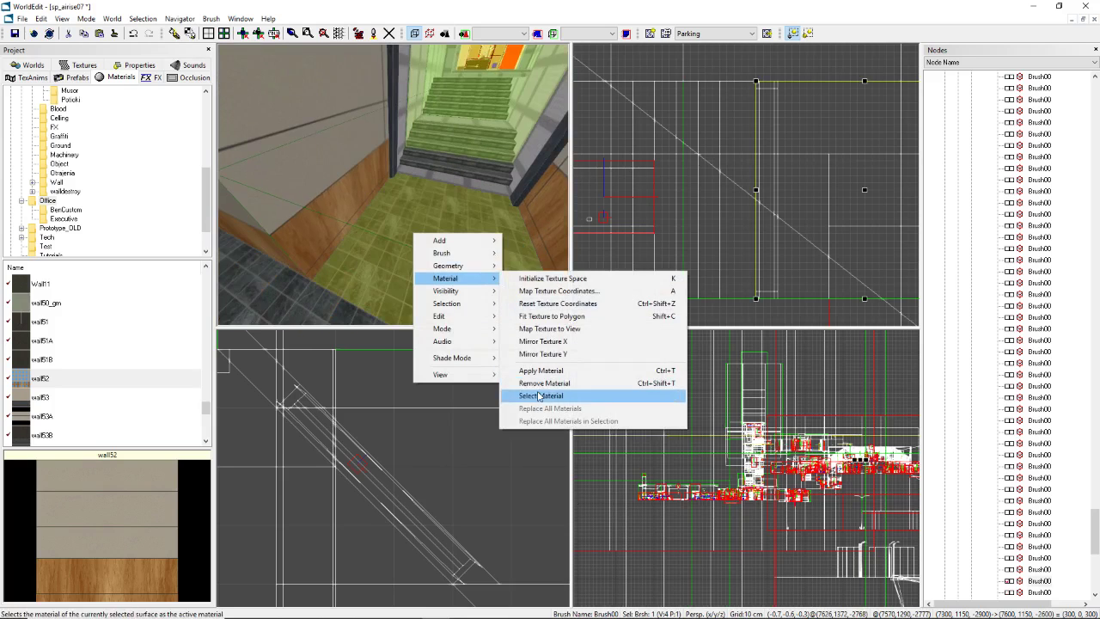
left_click(567, 395)
left_click(52, 305)
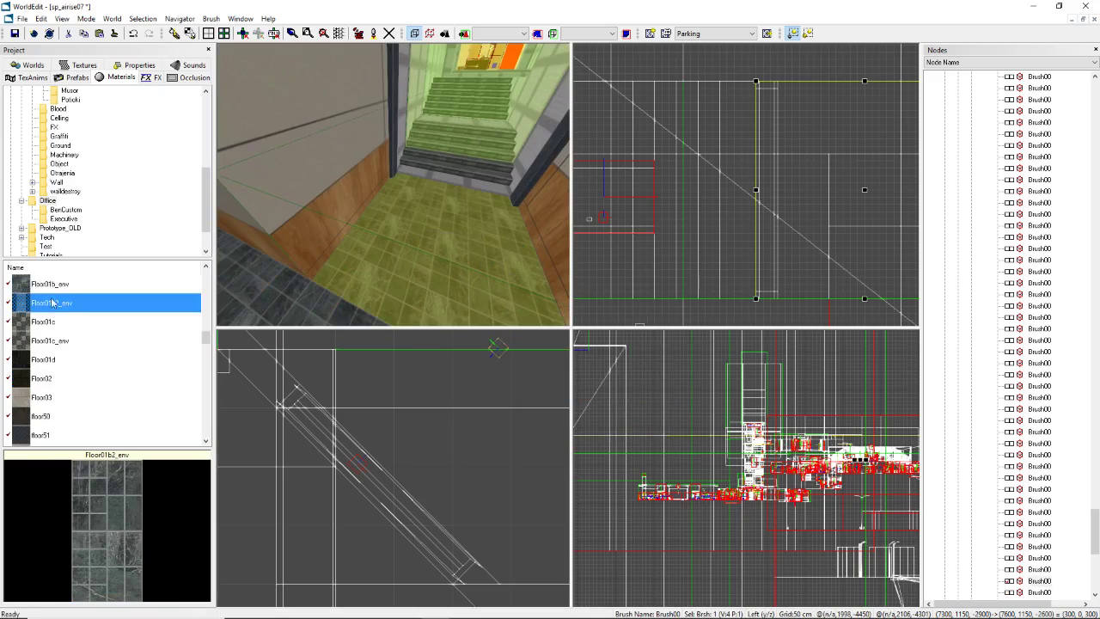
left_click(53, 288)
Step: Split the stairwell shell section at the foot of the stairs into separate faces and select its floor strip
right_click_drag(399, 248, 394, 184)
left_click(399, 208)
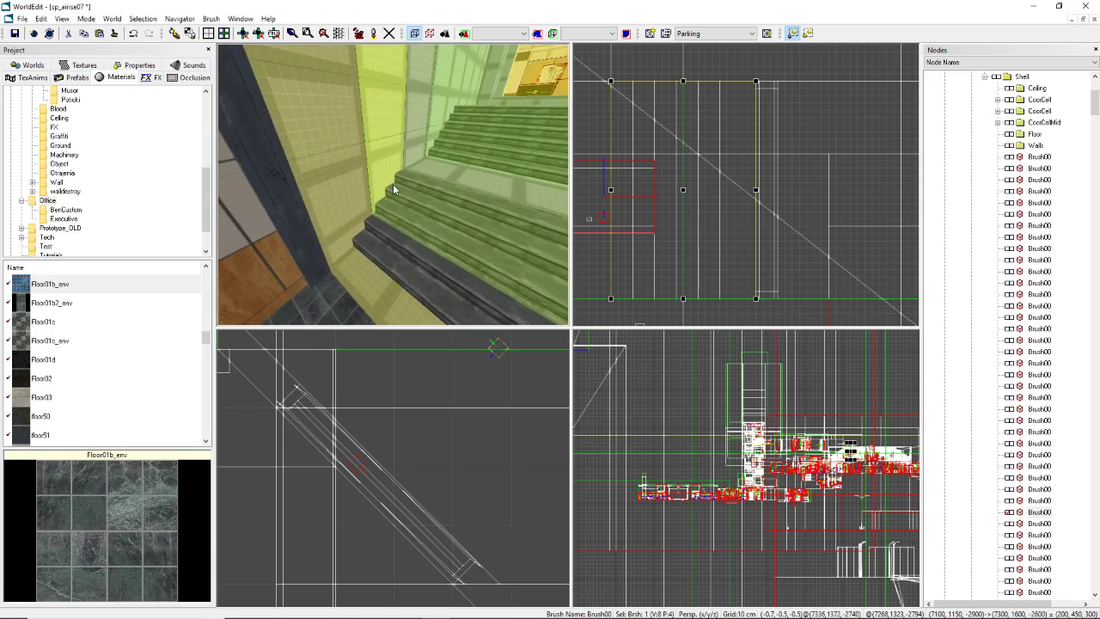
left_click(394, 184)
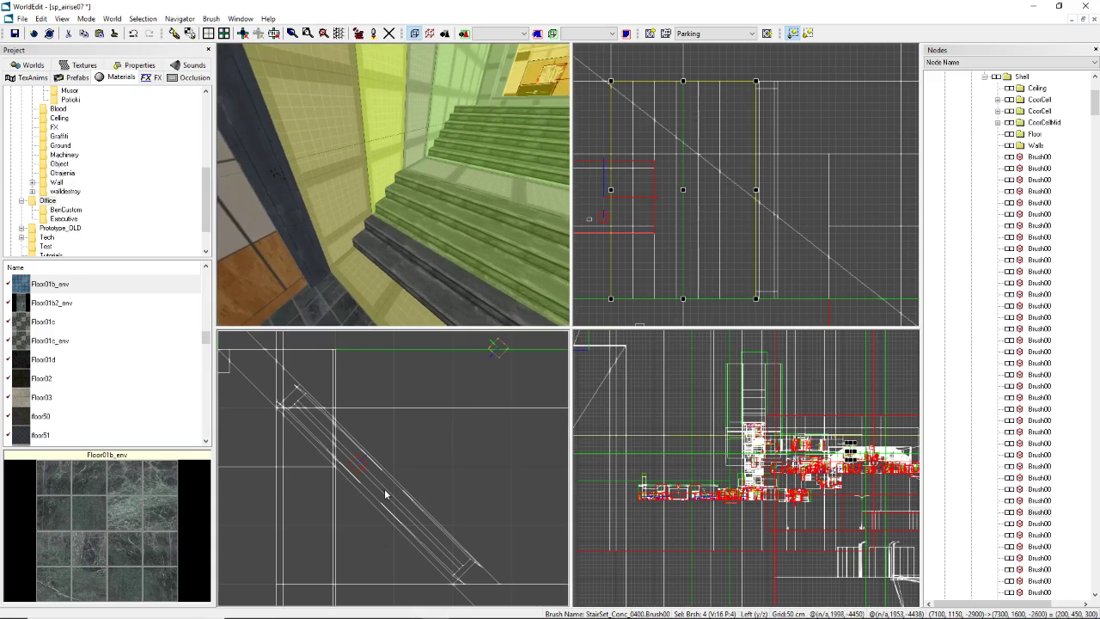
mouse_move(370, 246)
right_mouse_down()
mouse_move(365, 266)
mouse_move(428, 258)
right_mouse_up()
left_click(365, 265)
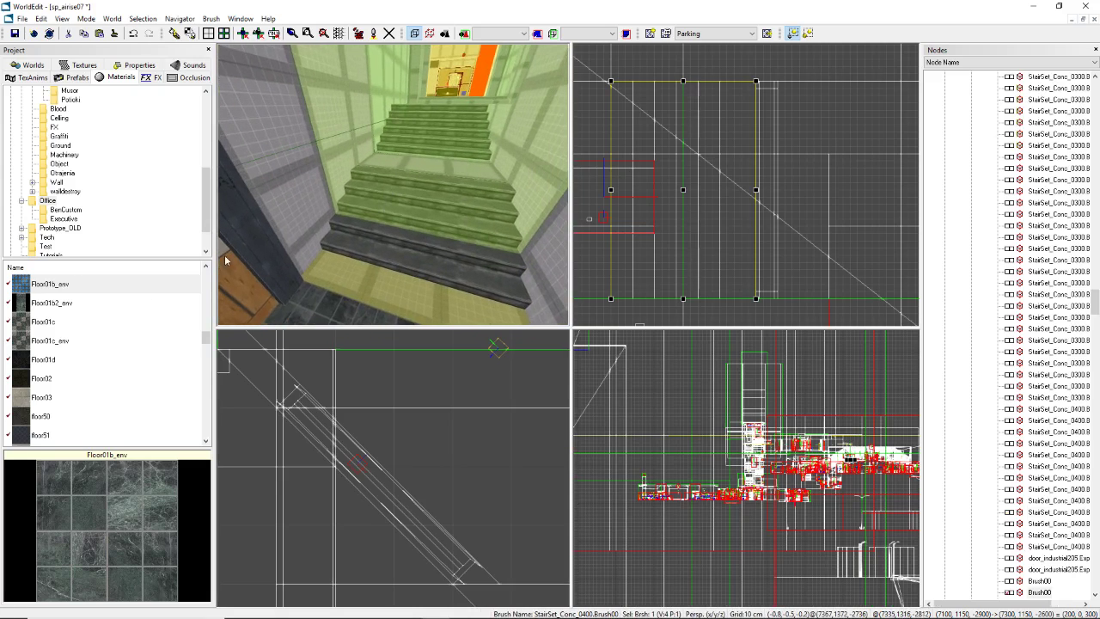
Step: Preview the Floor01b2_env and Floor01c materials for the floor strip at the foot of the stairs
left_click(75, 307)
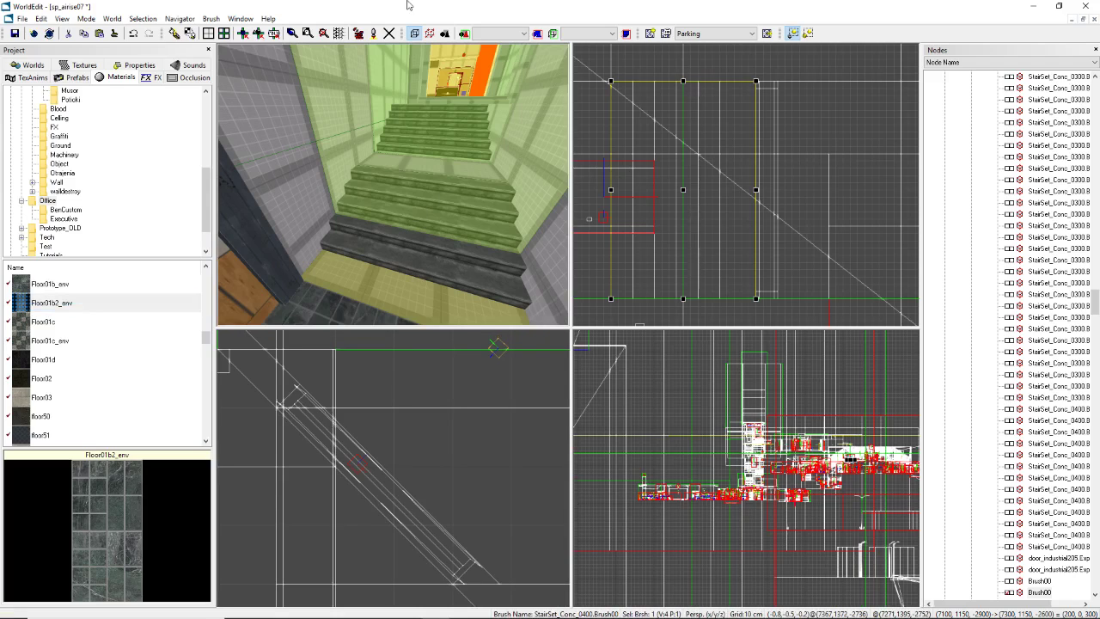
scroll(372, 175, "down", 3)
left_click(84, 325)
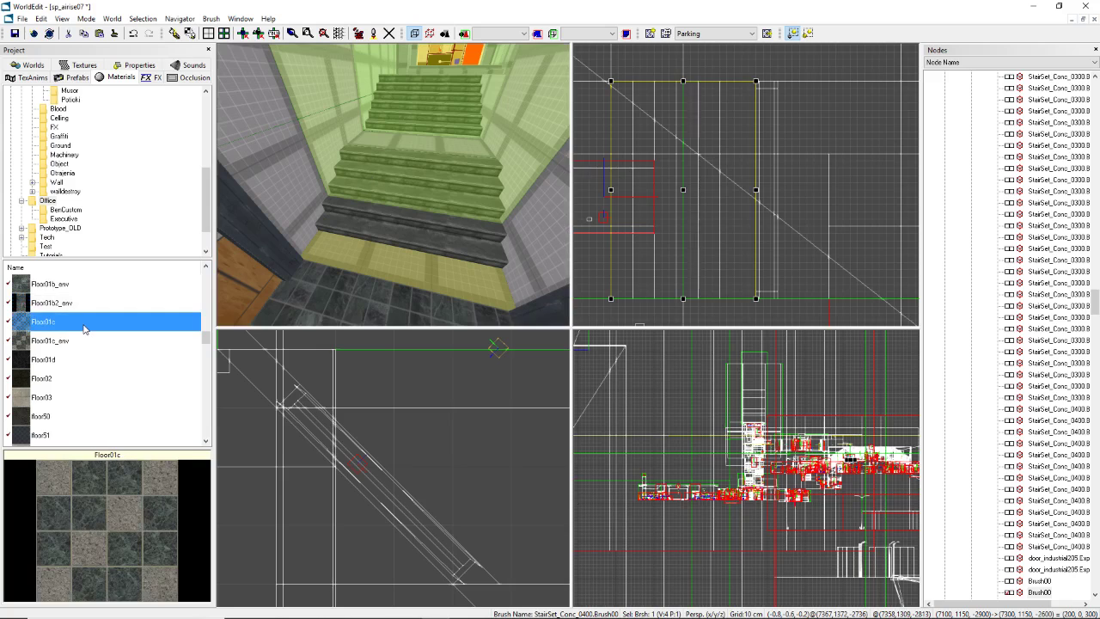
Step: Switch to object selection, select the point light above the stairs and examine its light radius and intensity scale
right_click_drag(410, 270, 393, 177)
key("ctrl+h")
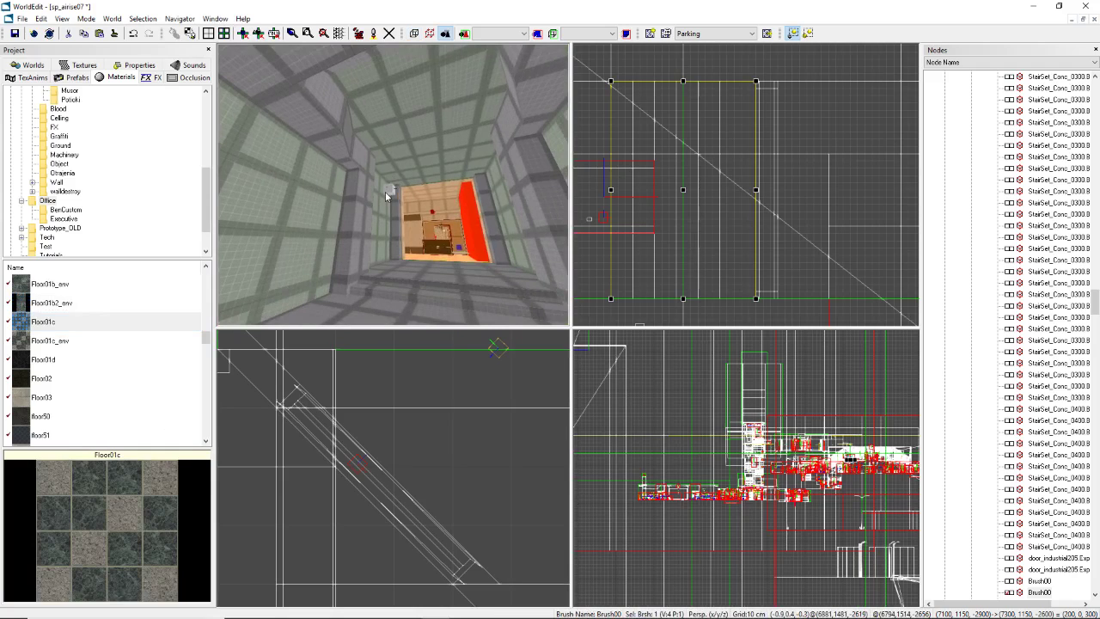
left_click(386, 191)
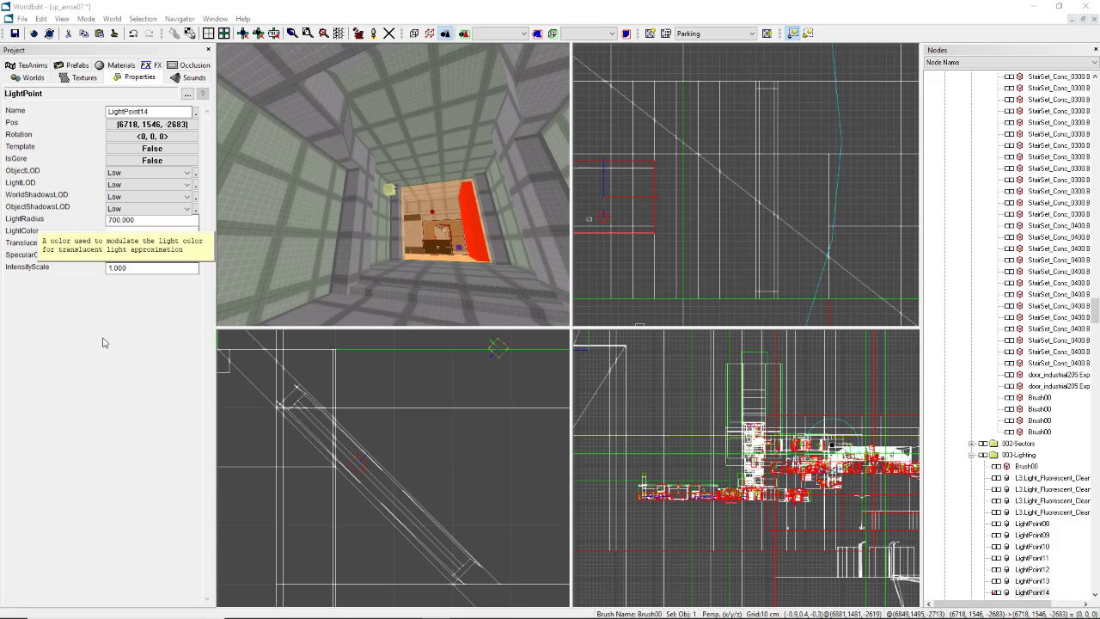
left_click(153, 270)
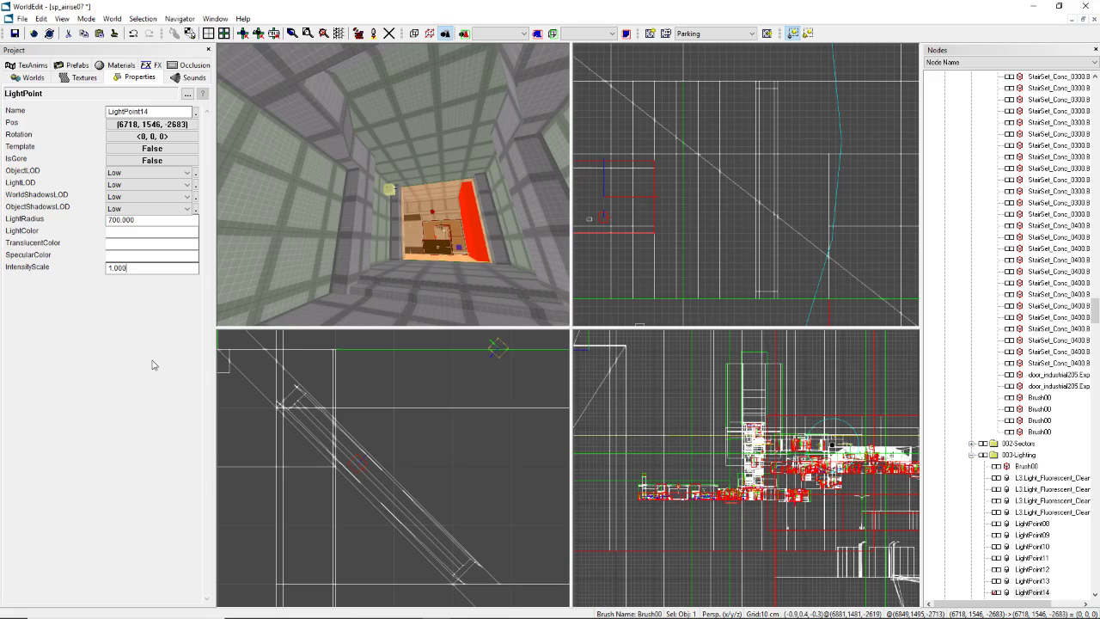
left_click(146, 218)
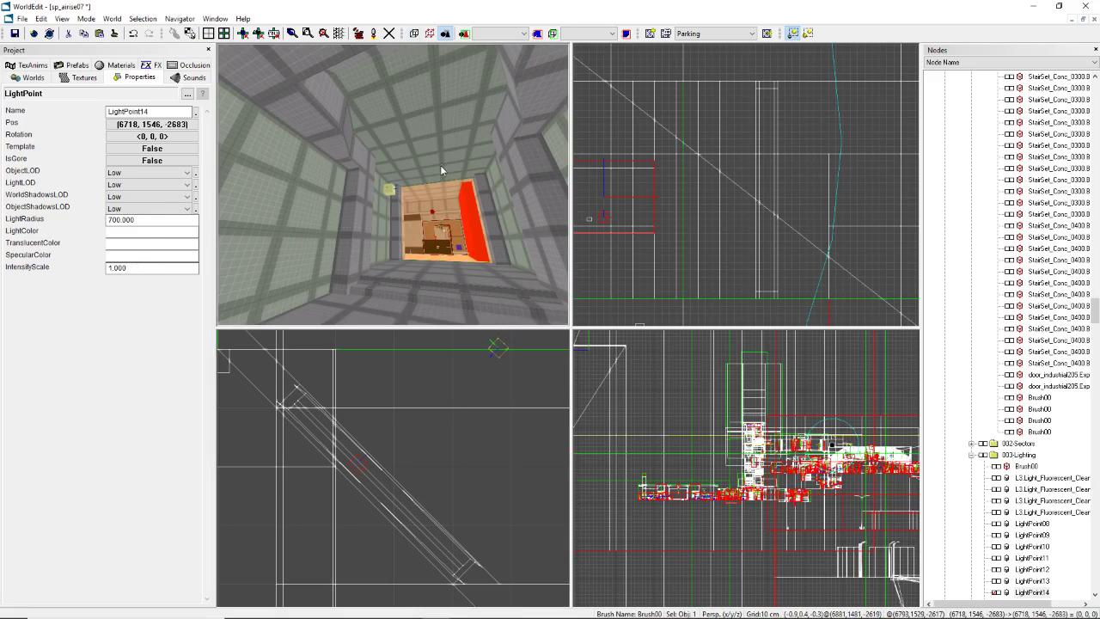
right_click_drag(442, 172, 393, 185)
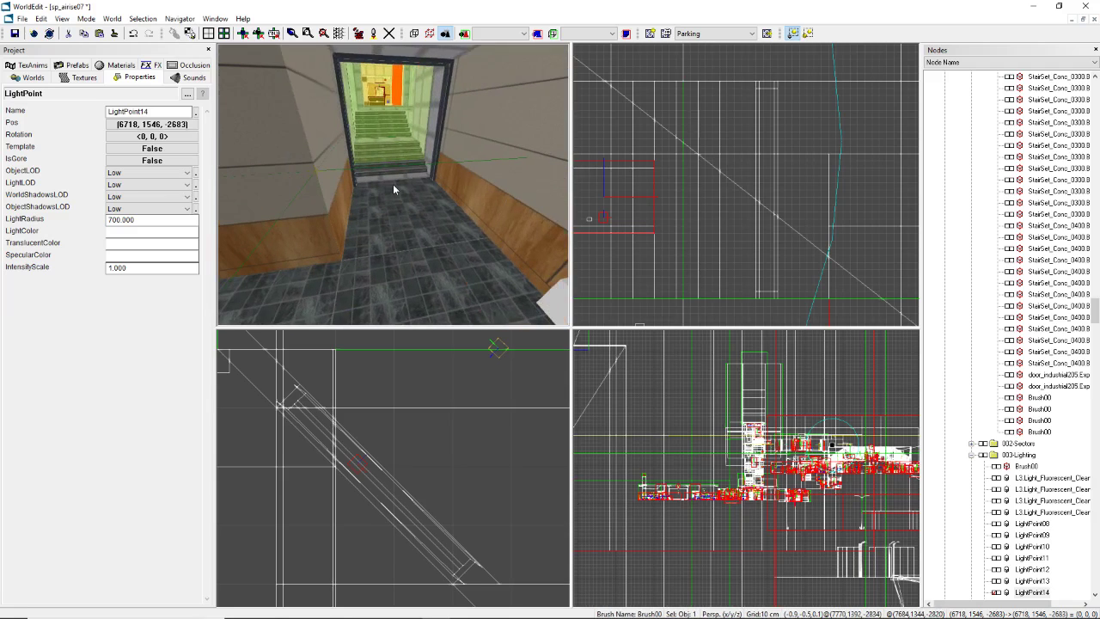
Step: Return to brush selection, select the wall face beside the staircase opening and show its material in the material list
key("b")
left_click(345, 148)
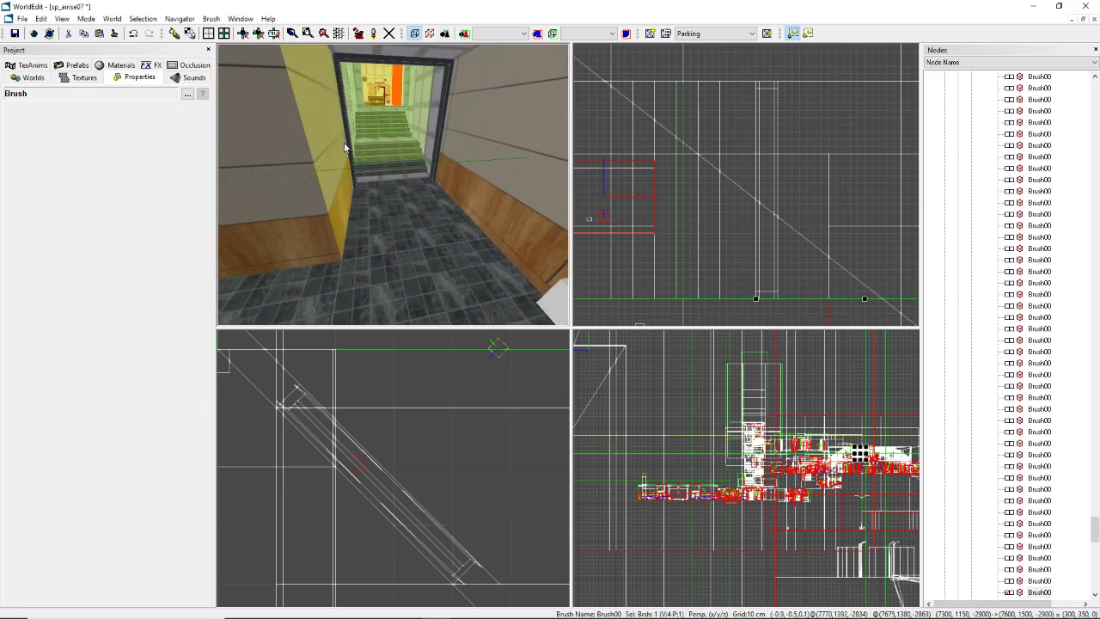
right_click_drag(344, 148, 284, 153)
left_click_drag(396, 173, 396, 173)
right_click(395, 171)
mouse_move(426, 211)
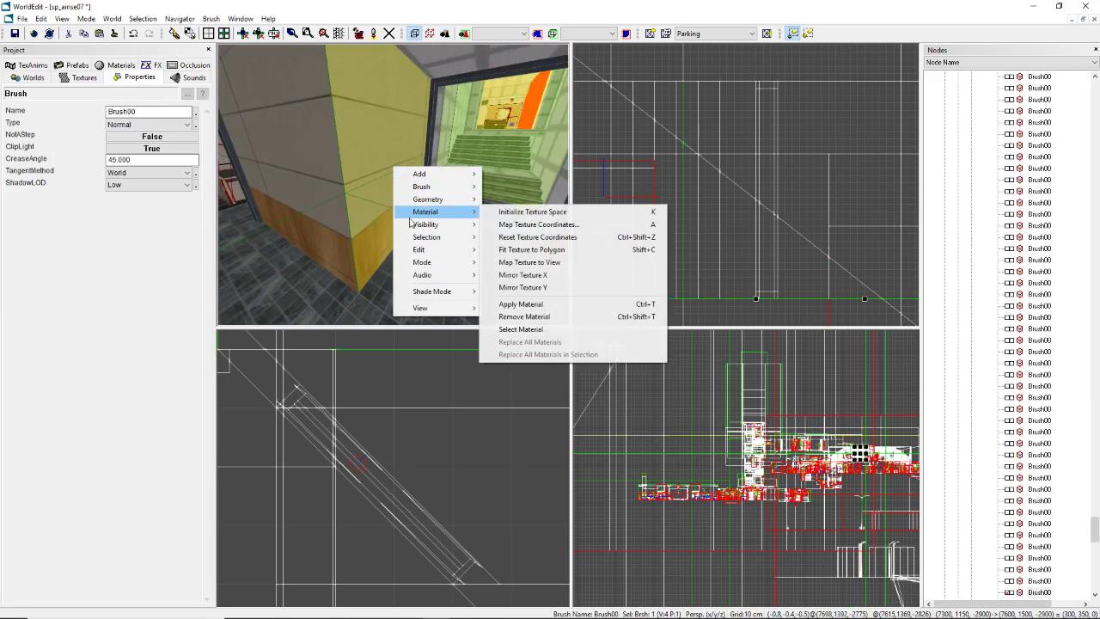
left_click(513, 329)
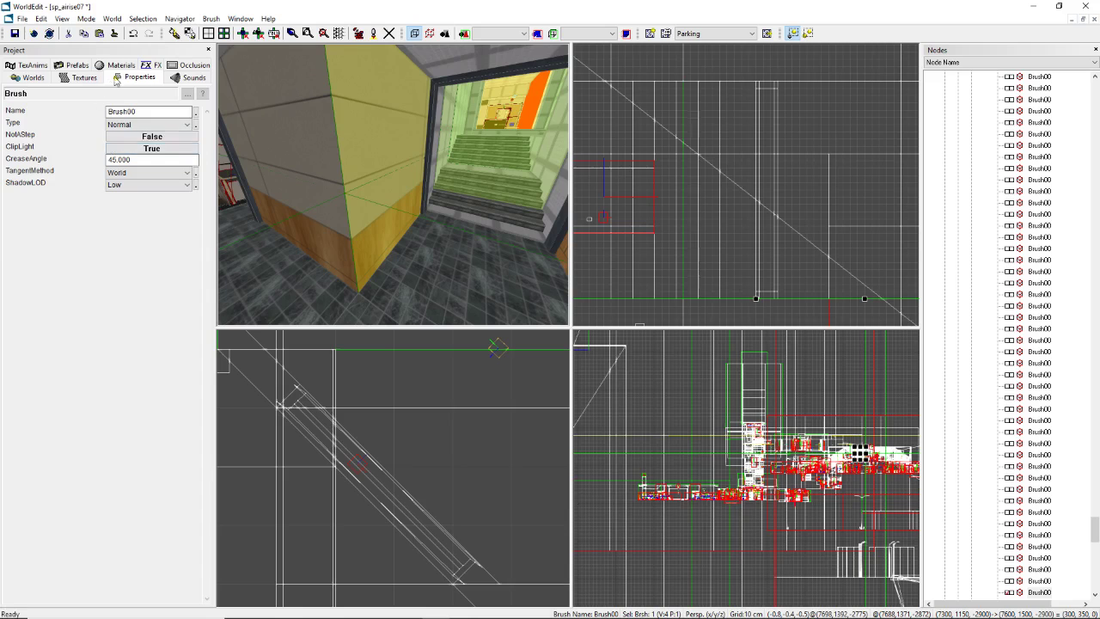
left_click(102, 65)
Step: Pick up the material of the corridor floor before the stairs and make the neighbouring Floor01b2_env the active material
middle_click_drag(402, 206, 319, 176)
left_click_drag(382, 256, 383, 256)
right_click(383, 256)
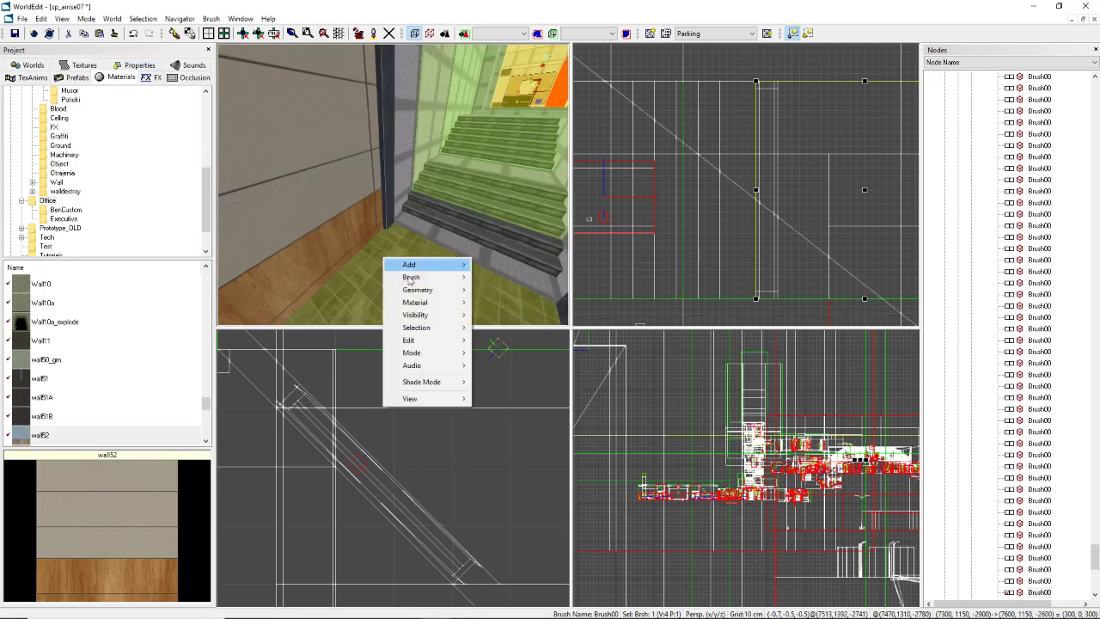
mouse_move(411, 304)
left_click(506, 419)
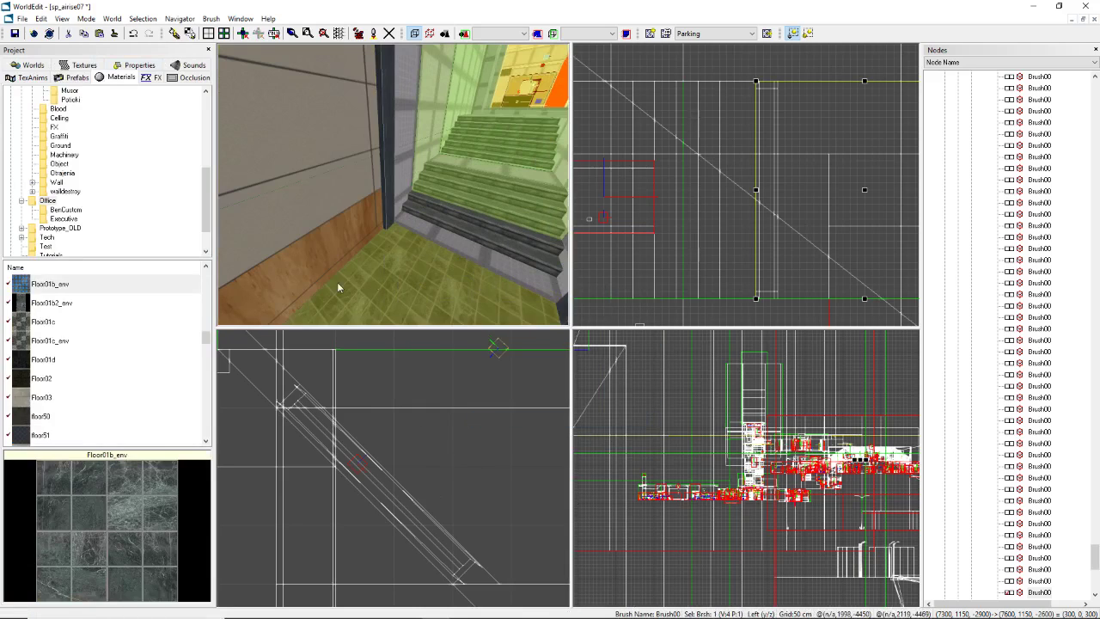
left_click(40, 307)
key("Down")
key("Up")
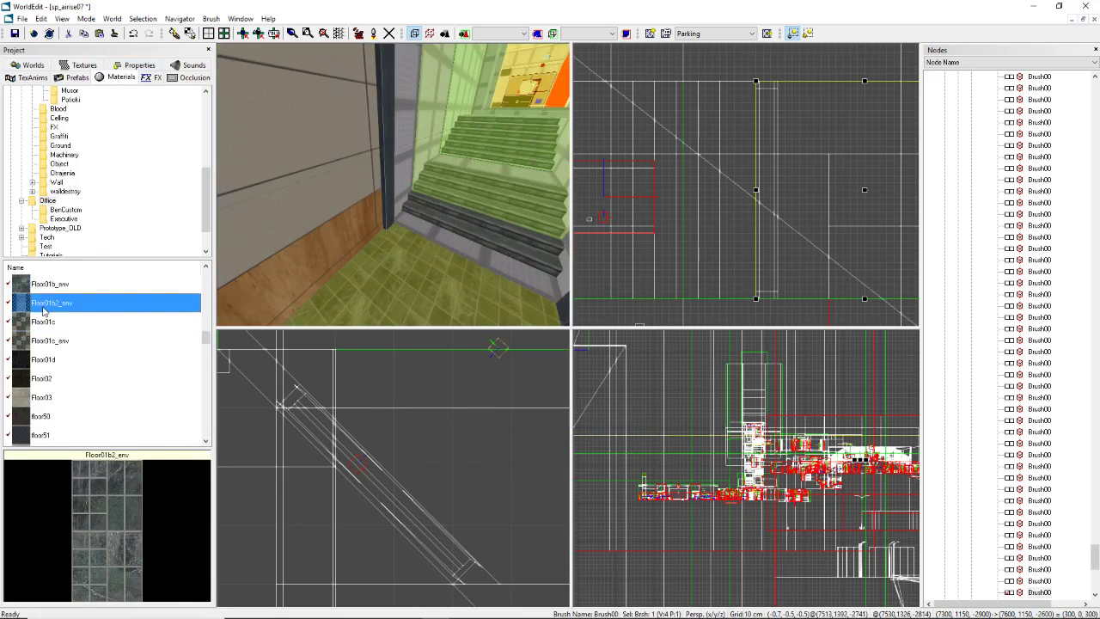
key("Up")
key("Down")
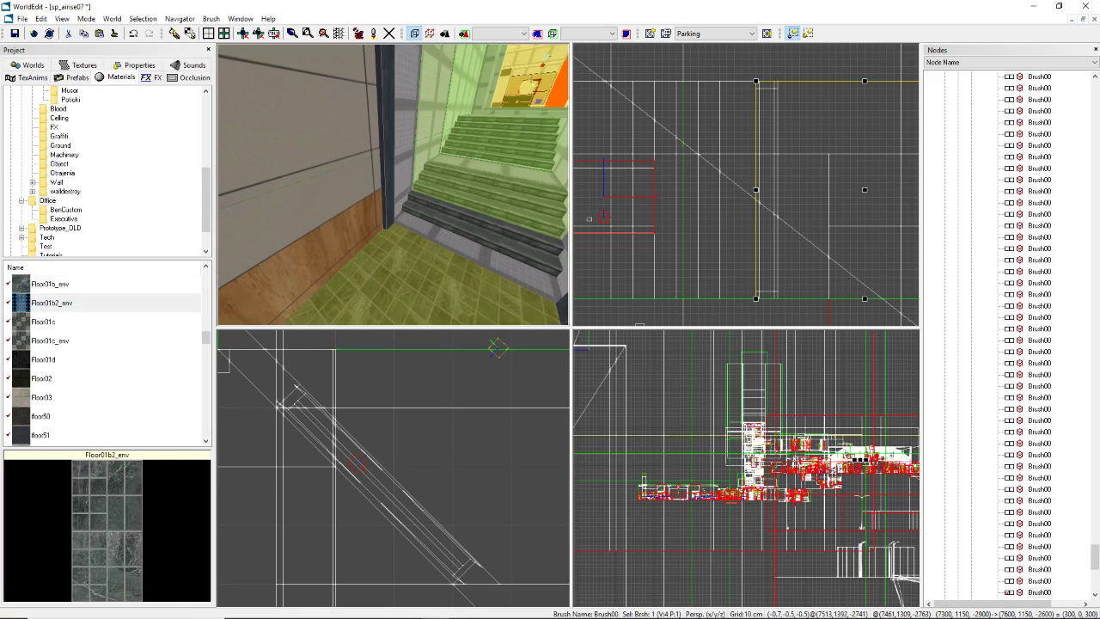
Step: Apply Floor01b2_env to the floor strip at the foot of the stairs
left_click_drag(383, 257, 382, 256)
right_click_drag(389, 255, 404, 191)
left_click(389, 254)
key("ctrl+t")
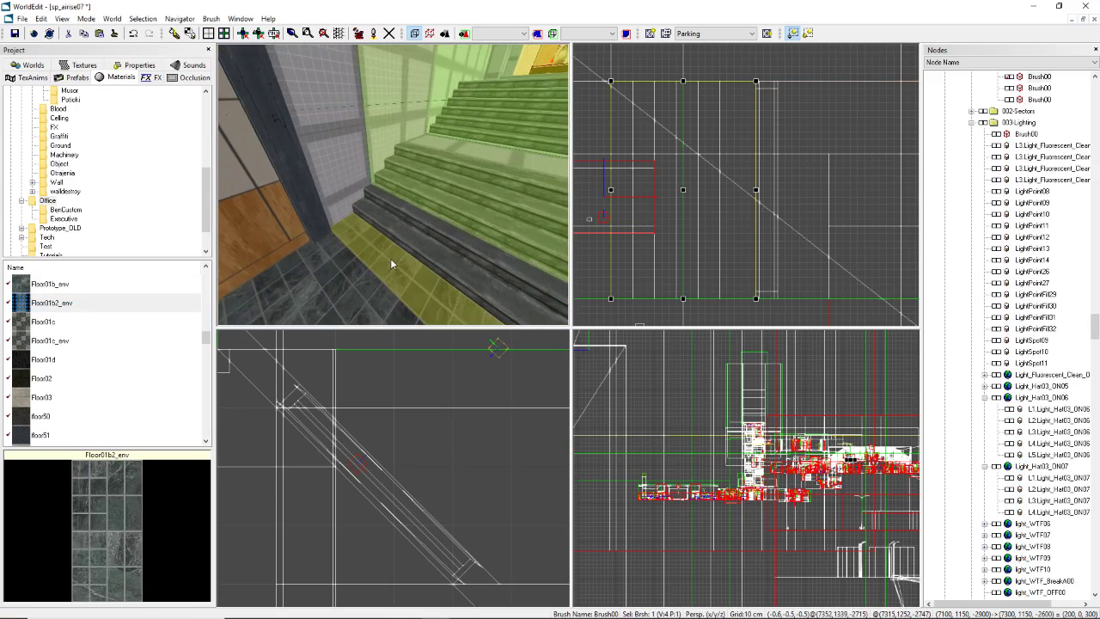
Step: Isolate the floor strip, narrow it to 100 by moving its stair-side edge, fit the texture and unhide the other geometry
key("plus")
right_click_drag(389, 263, 389, 263)
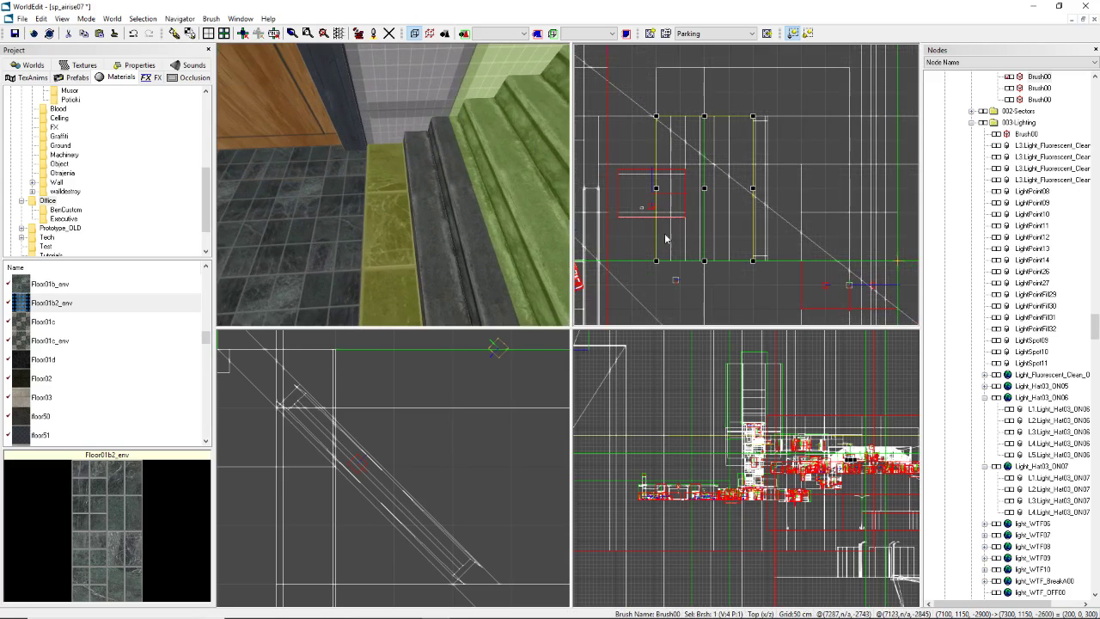
right_click_drag(451, 207, 450, 207)
key("shift+h")
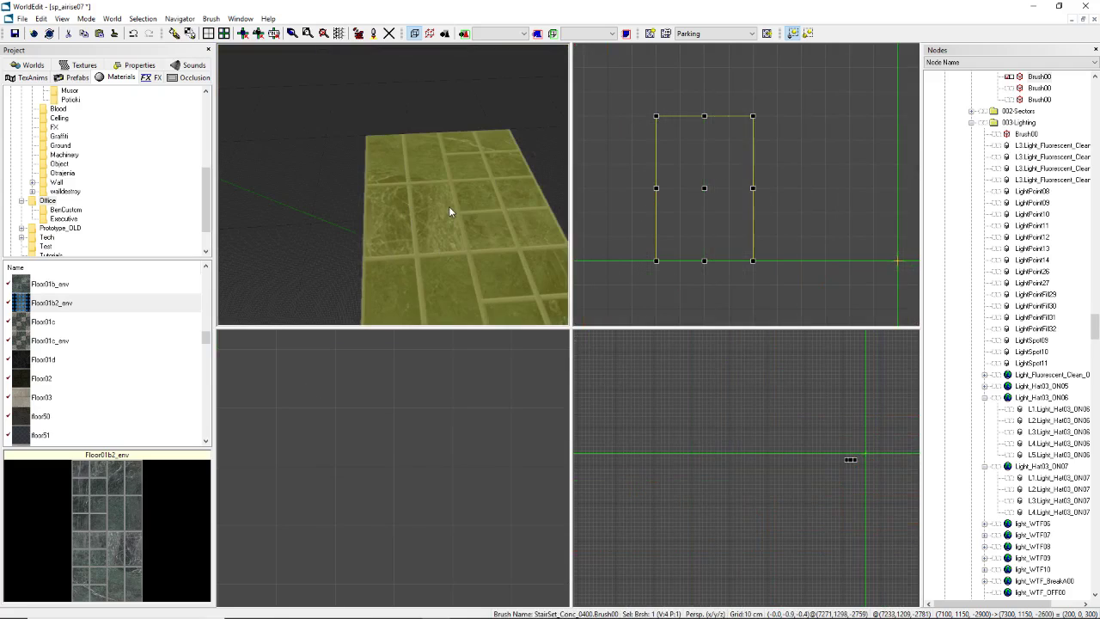
left_click_drag(677, 187, 707, 187)
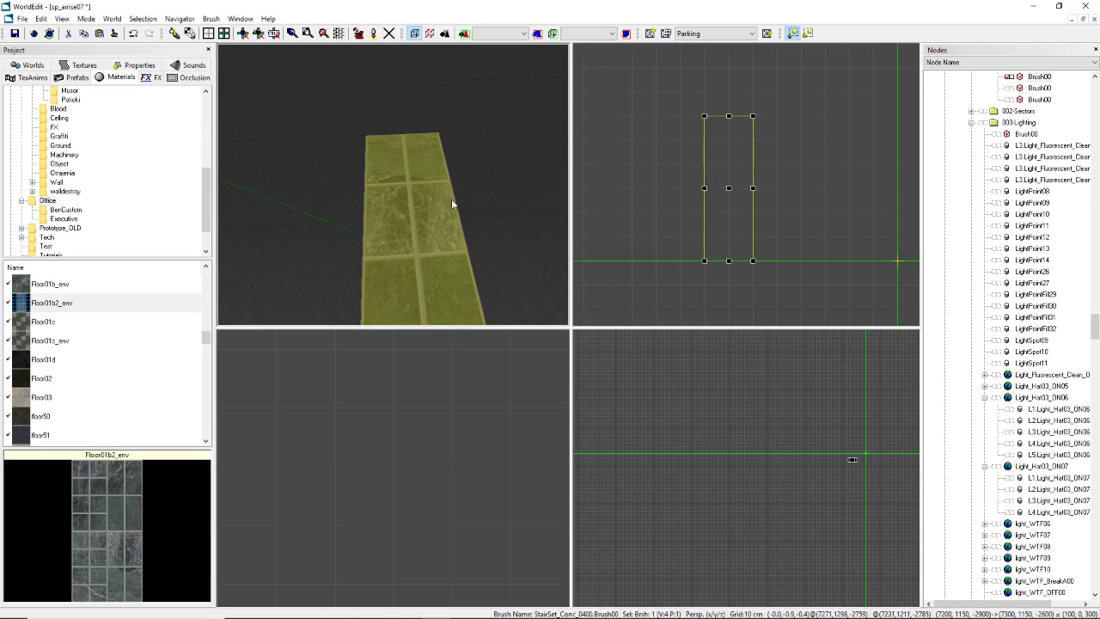
key("ctrl+f")
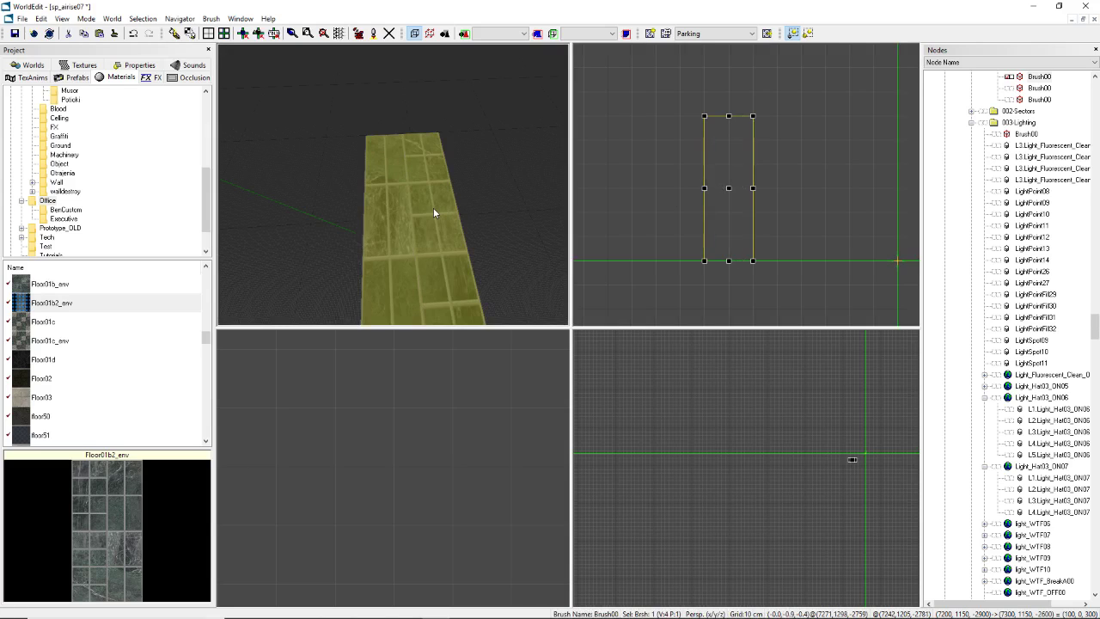
key("u")
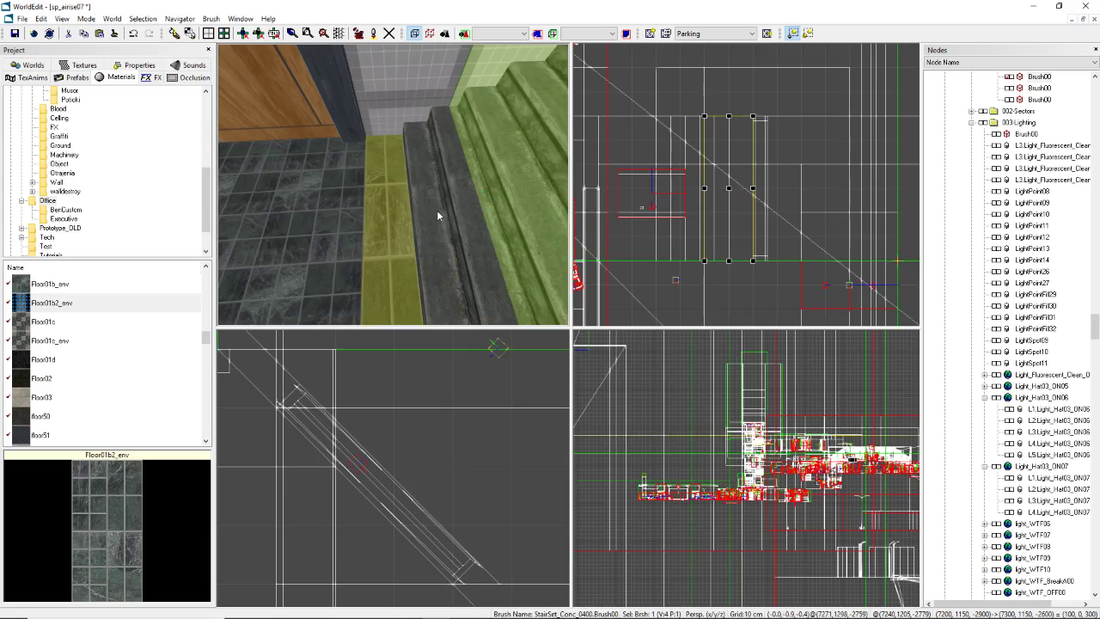
Step: Flip the floor strip's texture in X and set its mapping scale to U 100 and V 200
right_click_drag(438, 212, 490, 220)
right_click_drag(391, 182, 465, 185)
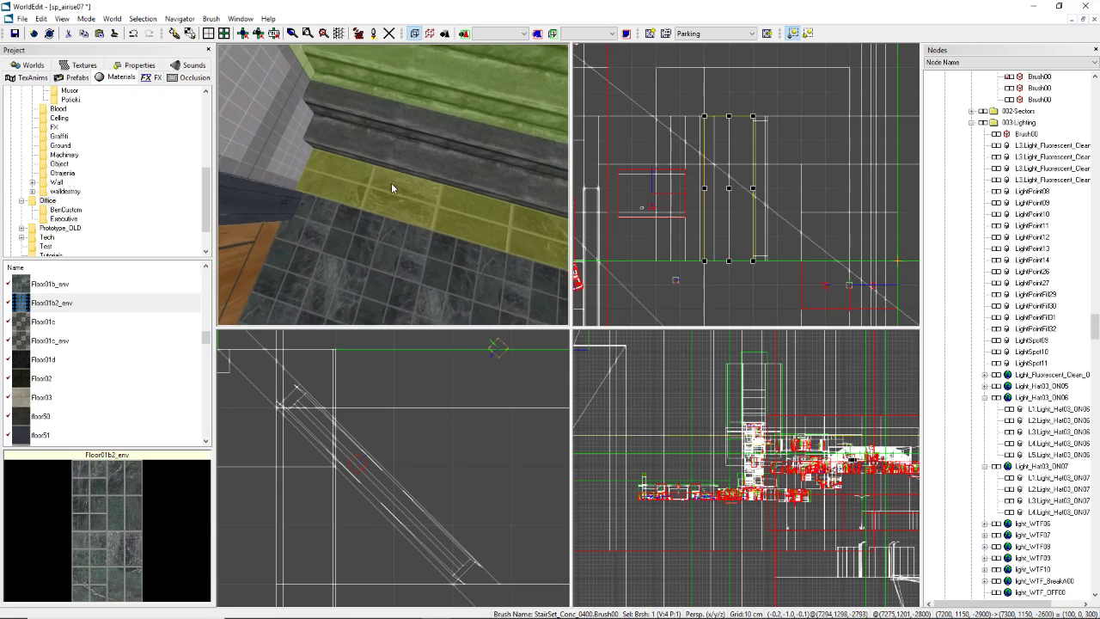
key("m")
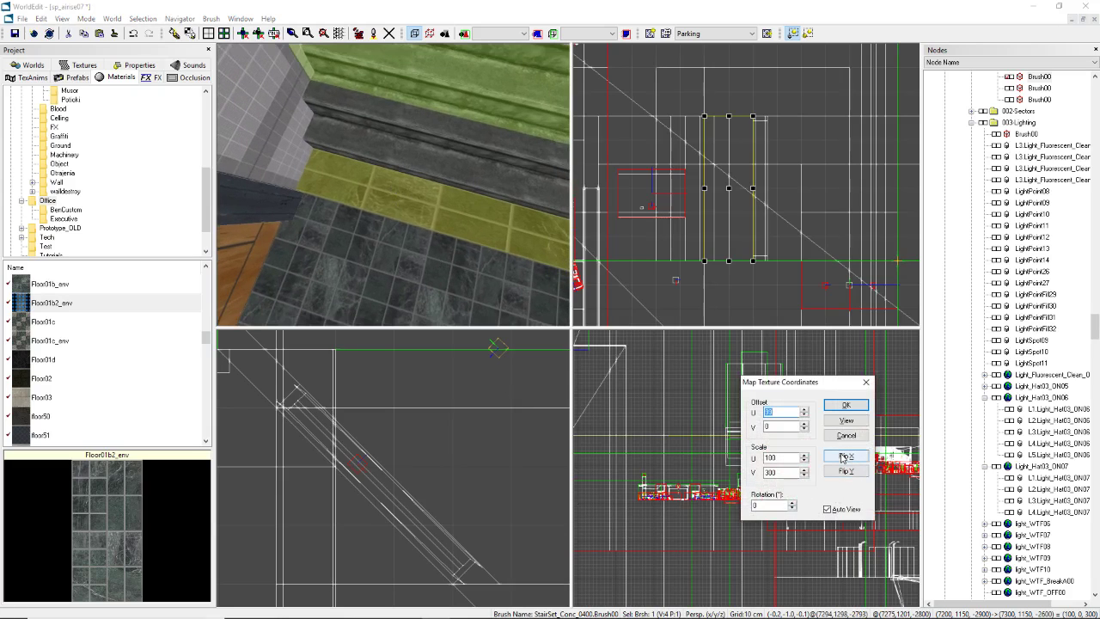
left_click(844, 456)
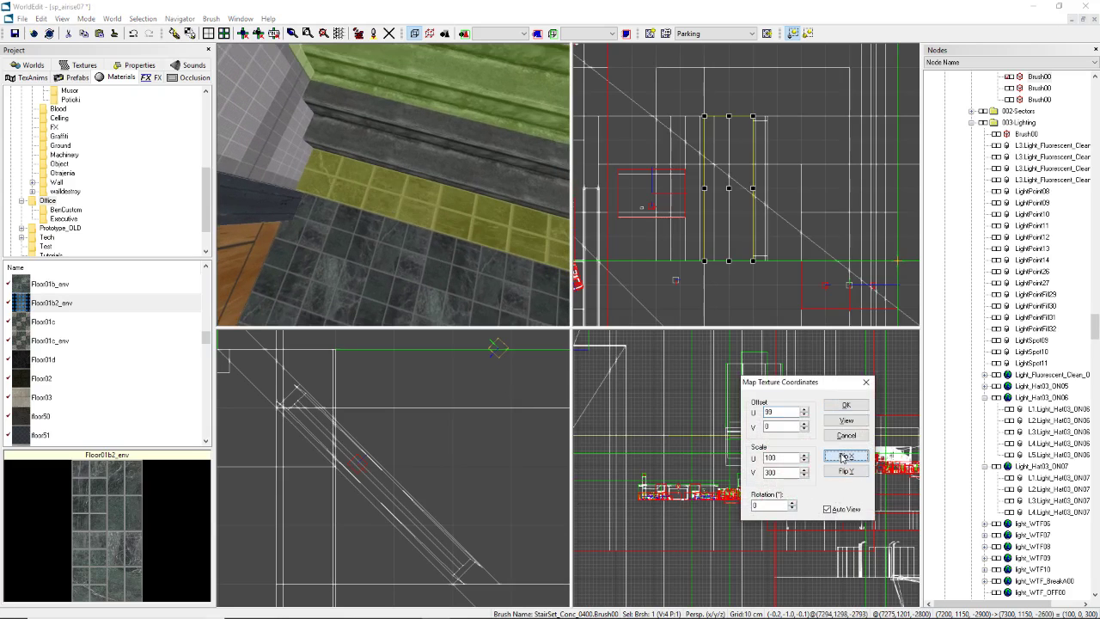
left_click(771, 457)
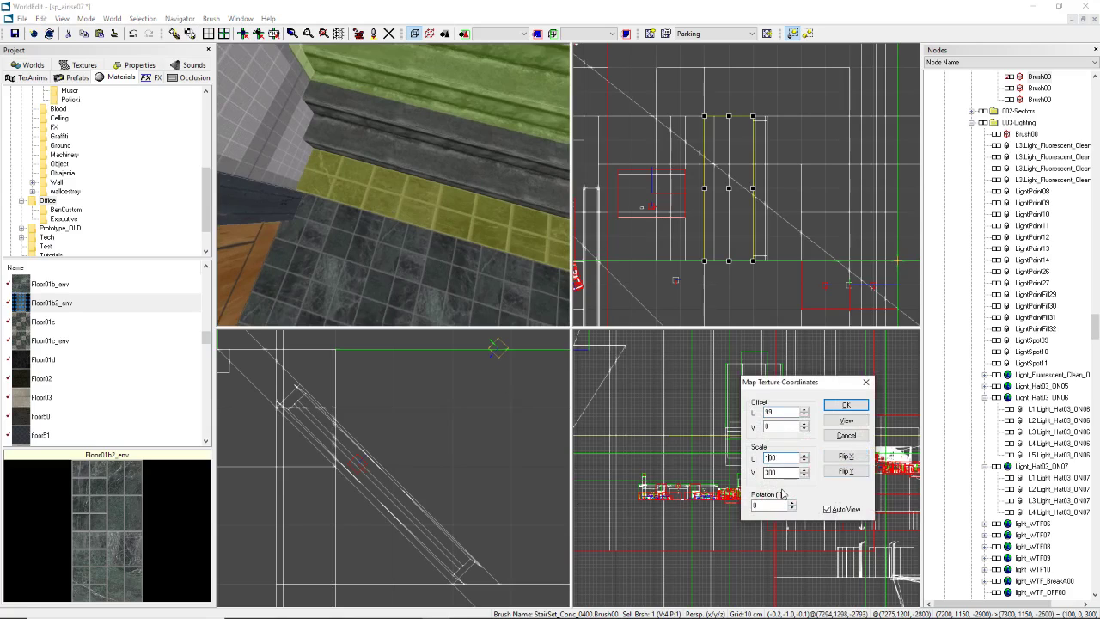
key("BackSpace")
type("5")
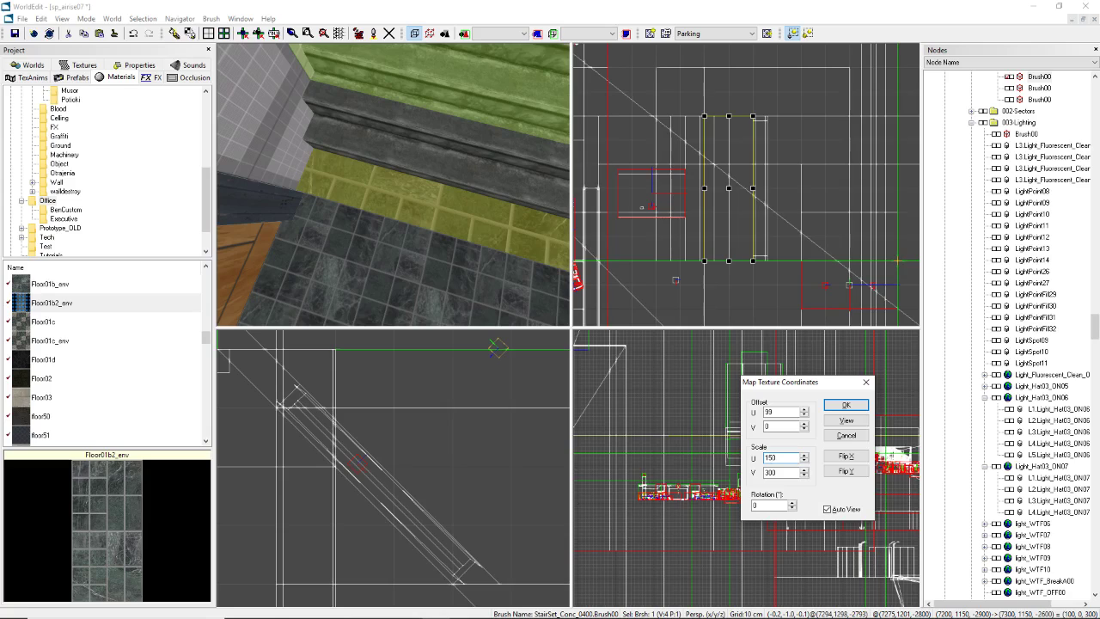
key("BackSpace")
type("0")
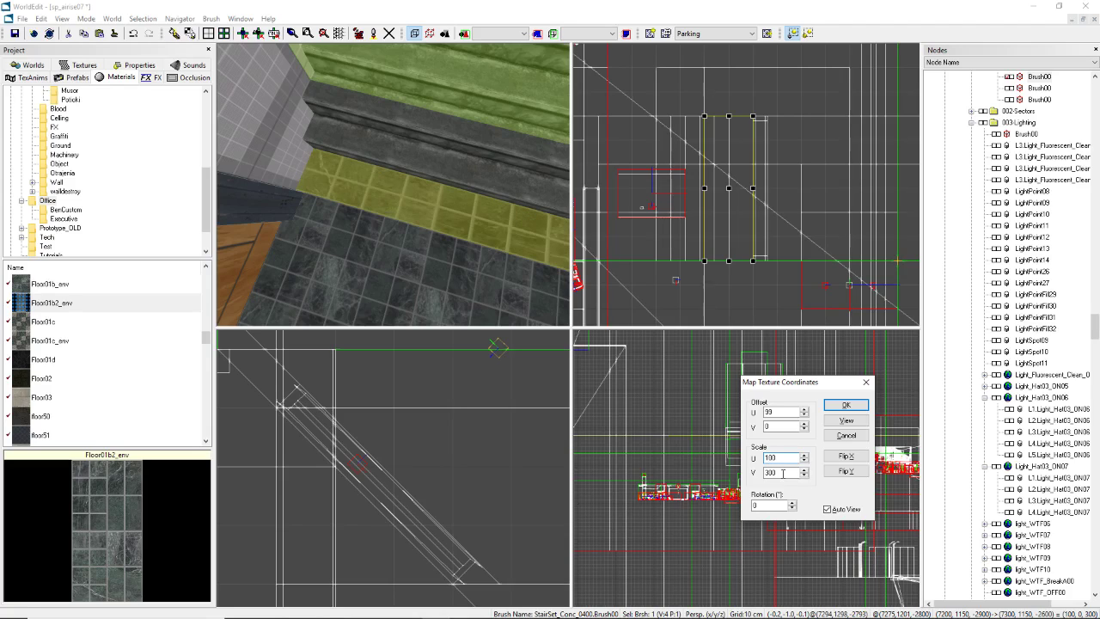
left_click_drag(783, 474, 737, 474)
type("200")
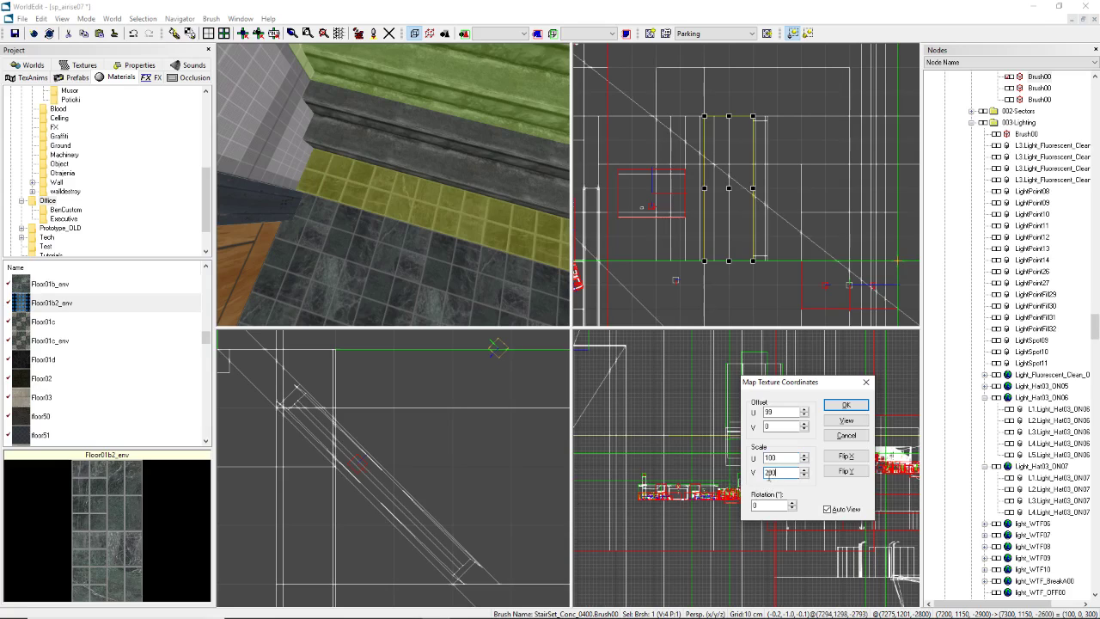
left_click(840, 407)
Step: Select the lowest stair step and examine how it meets the retextured floor strip
right_click_drag(266, 255, 421, 232)
left_click(412, 232)
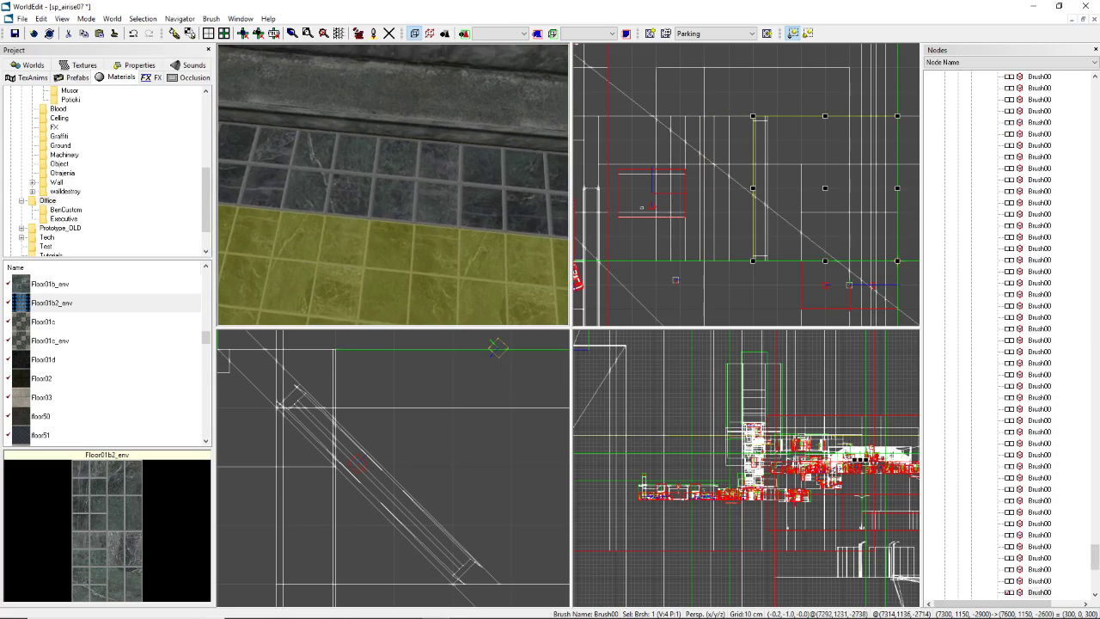
left_click(425, 114)
mouse_move(425, 114)
right_mouse_down()
mouse_move(348, 120)
mouse_move(425, 127)
right_mouse_up()
right_click_drag(393, 184, 369, 164)
right_click_drag(424, 112, 393, 183)
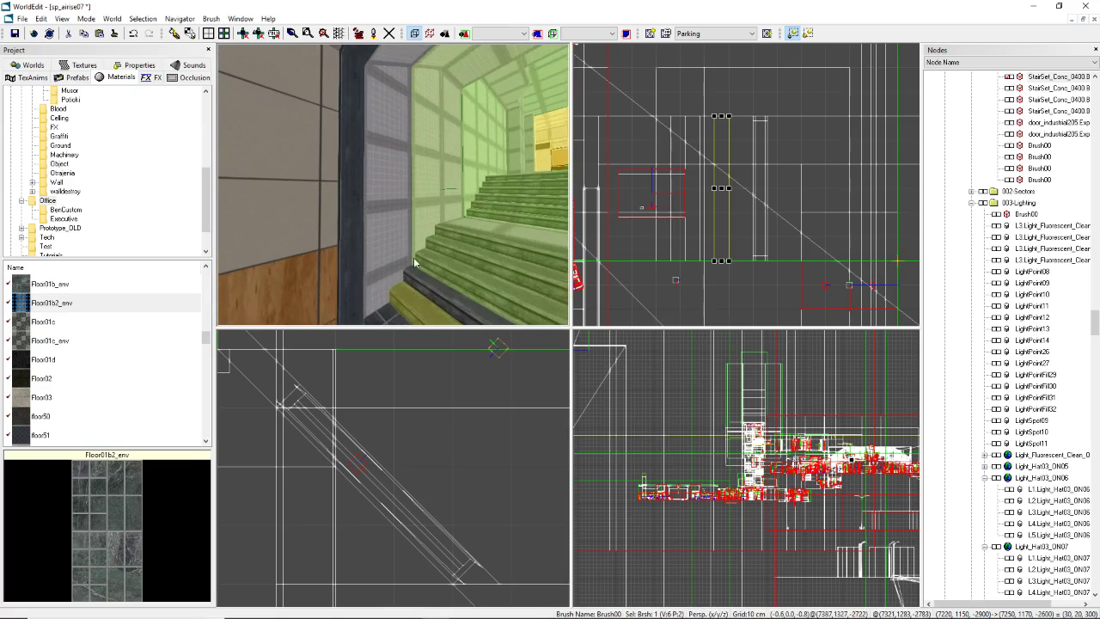
Step: Select the stairwell shell section that encloses the stairs further up, past the lower steps
right_click_drag(415, 249, 390, 184)
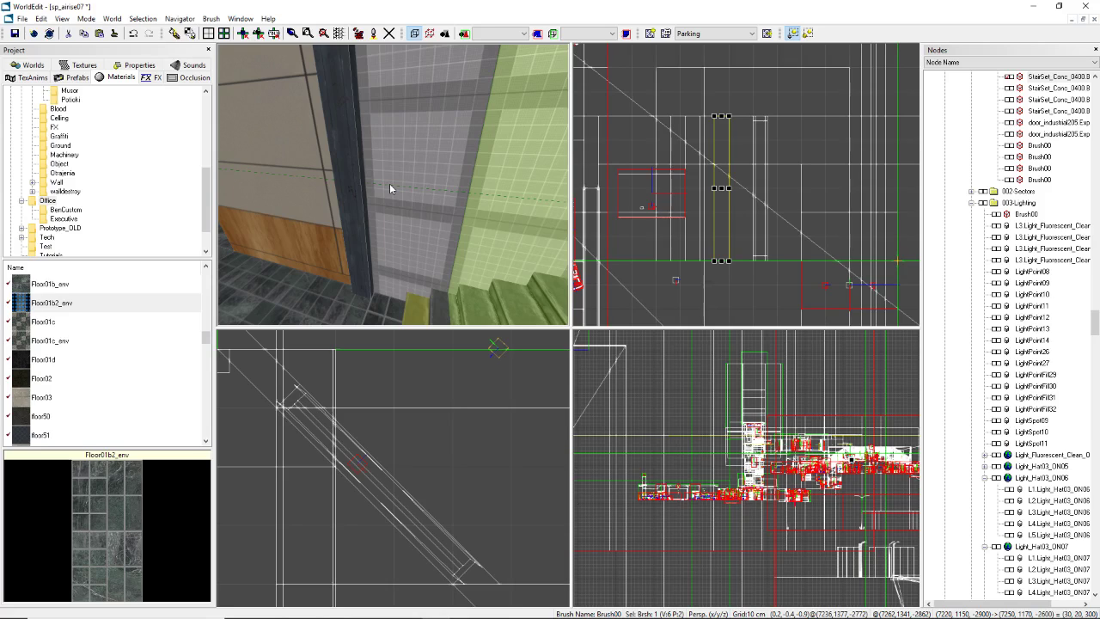
right_click_drag(371, 303, 370, 302)
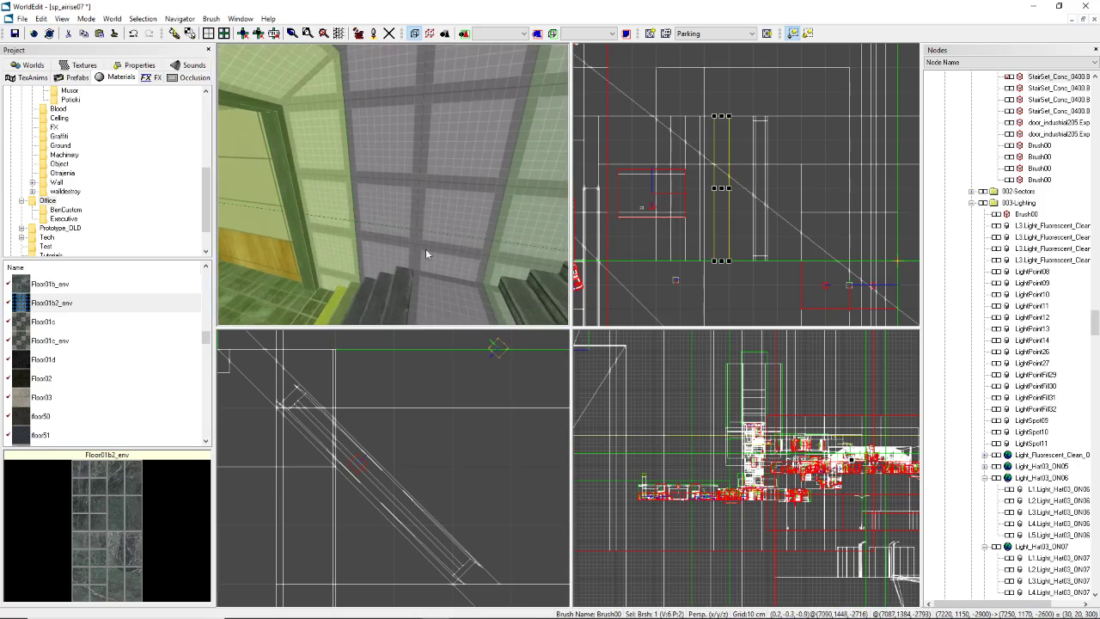
left_click(427, 253)
right_click_drag(427, 253, 428, 254)
right_click_drag(393, 185, 397, 187)
key("s")
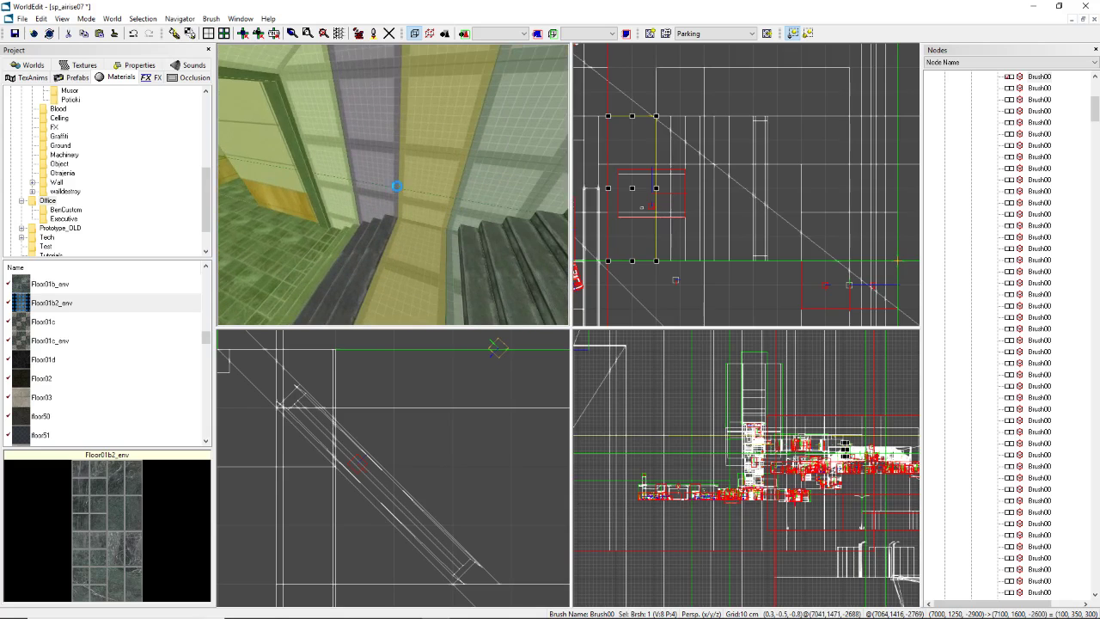
Step: Isolate the large side wall beside the upper stair flight to examine its extent, and unhide the other geometry
left_click(429, 252)
right_click_drag(429, 252, 430, 218)
left_click(430, 218)
left_click(418, 119)
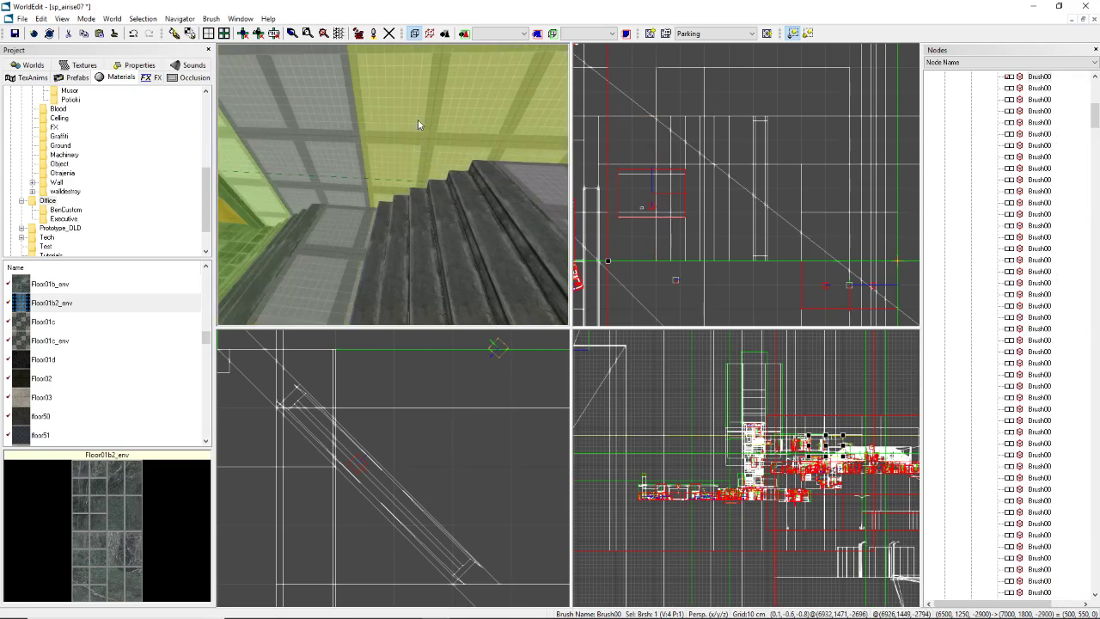
right_click_drag(417, 120, 418, 120)
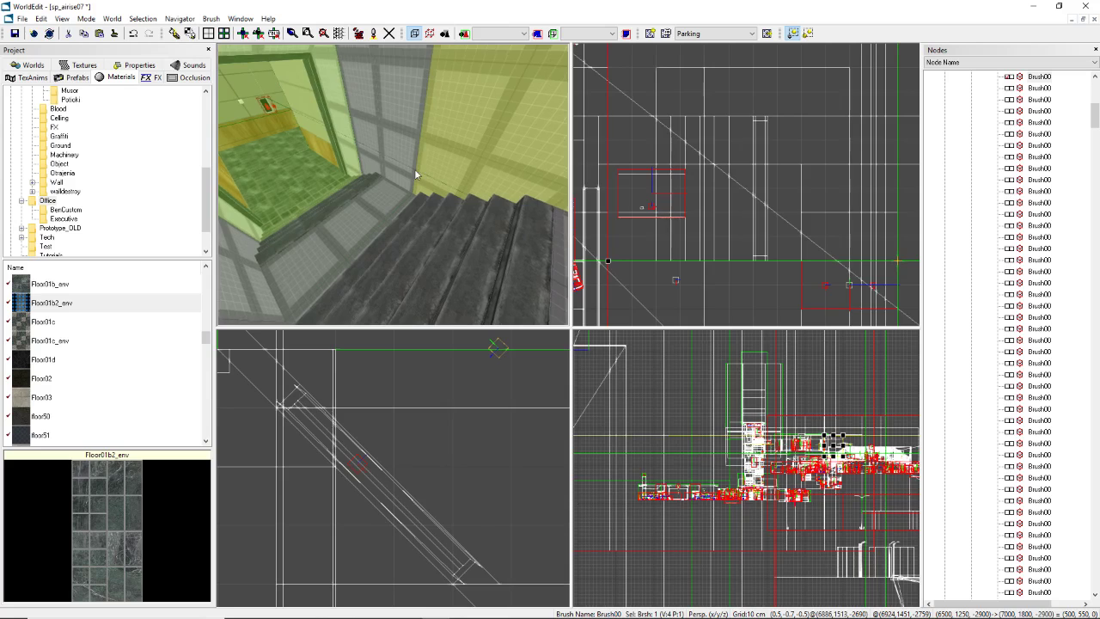
key("shift+h")
mouse_move(417, 175)
right_mouse_down()
mouse_move(421, 158)
mouse_move(394, 203)
mouse_move(363, 214)
mouse_move(298, 198)
right_mouse_up()
key("ctrl+h")
Step: Pick up the Wall07 material from the plain wall section beyond the corridor doorway as the active material
left_click(394, 224)
left_click(299, 197)
left_click(395, 197)
mouse_move(396, 197)
right_mouse_down()
mouse_move(396, 180)
mouse_move(450, 178)
right_mouse_up()
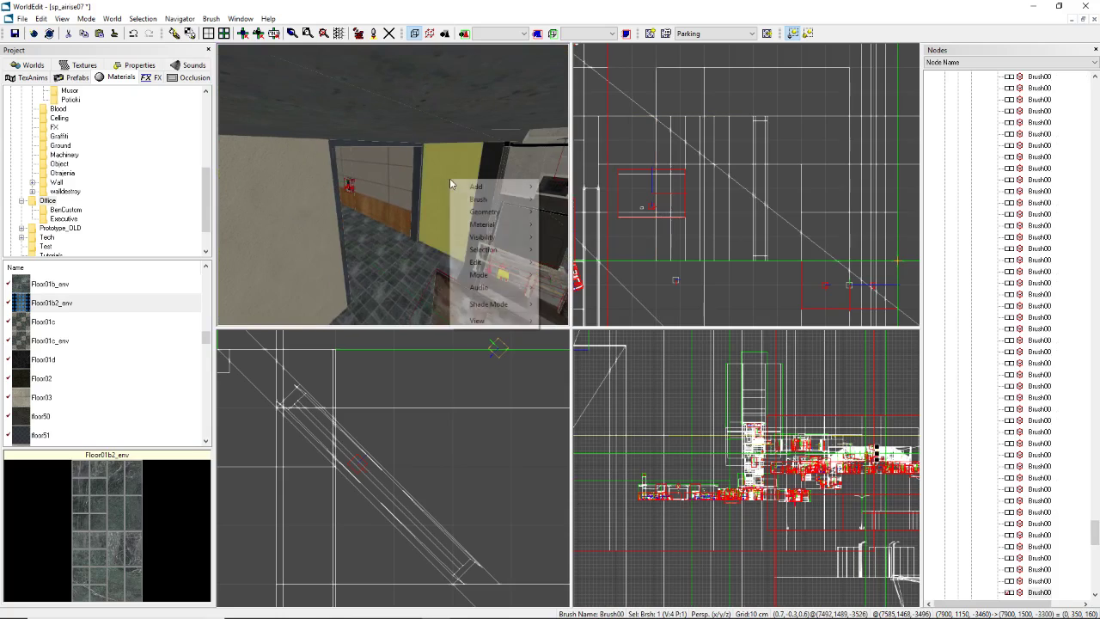
left_click(479, 228)
left_click(586, 342)
right_click_drag(412, 258, 413, 258)
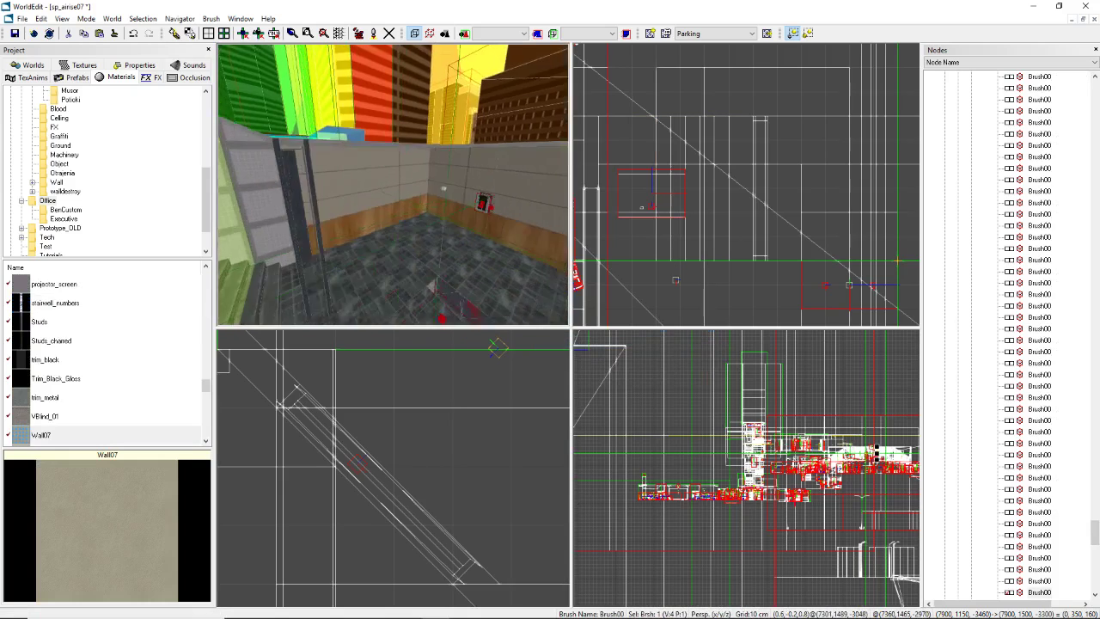
Step: Join the two adjacent wall brushes on one side of the stair landing into one brush
right_click_drag(397, 161, 402, 161)
left_click(402, 162)
left_click(347, 174)
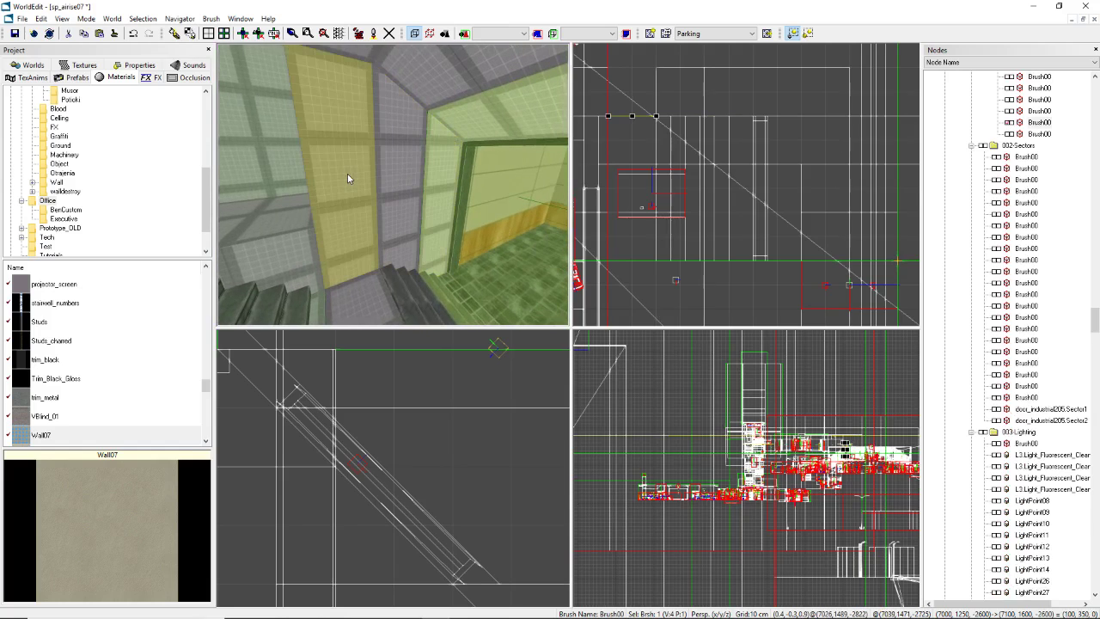
left_click(384, 184, "ctrl")
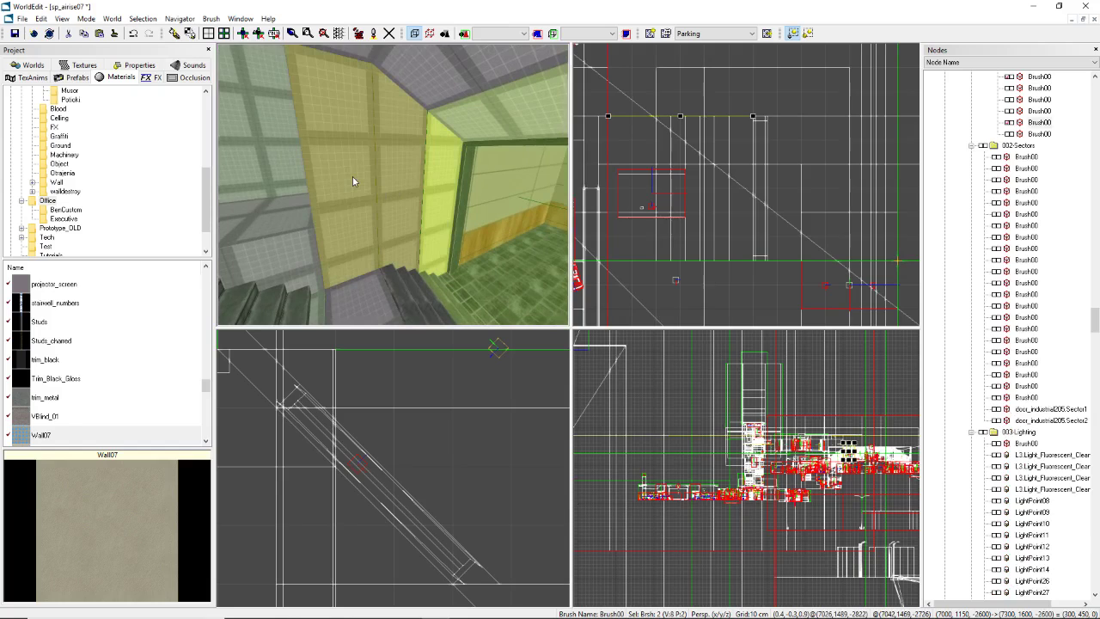
key("j")
Step: Join the matching pair of wall brushes on the opposite side of the stair landing
right_click_drag(331, 173, 447, 194)
left_click(447, 194, "ctrl")
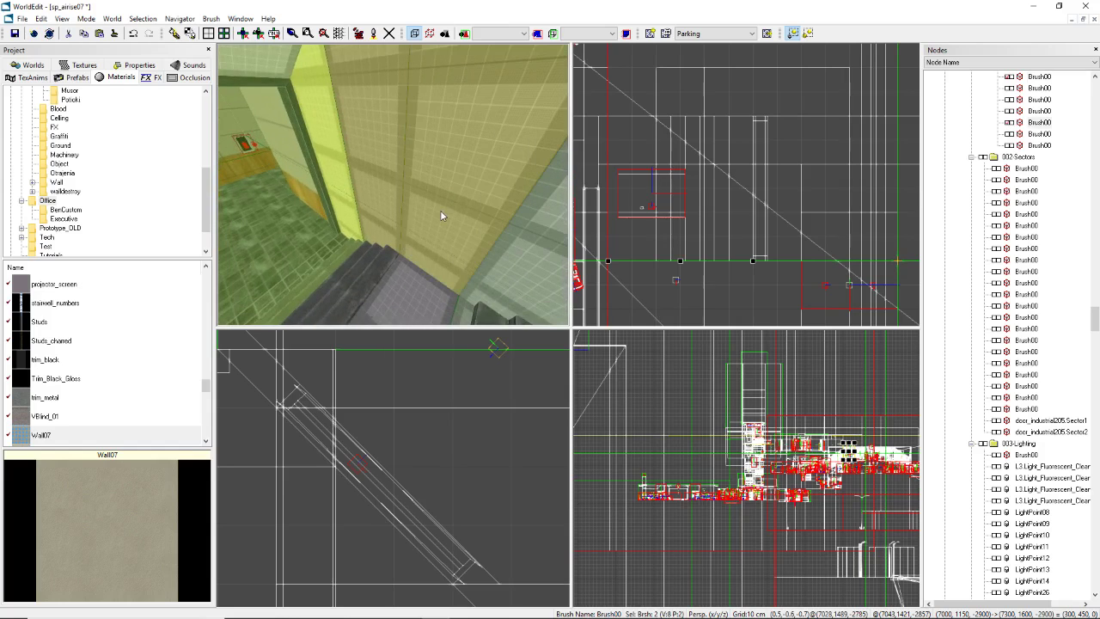
left_click(440, 214, "ctrl")
left_click(440, 214, "ctrl")
key("j")
right_click_drag(343, 258, 305, 222)
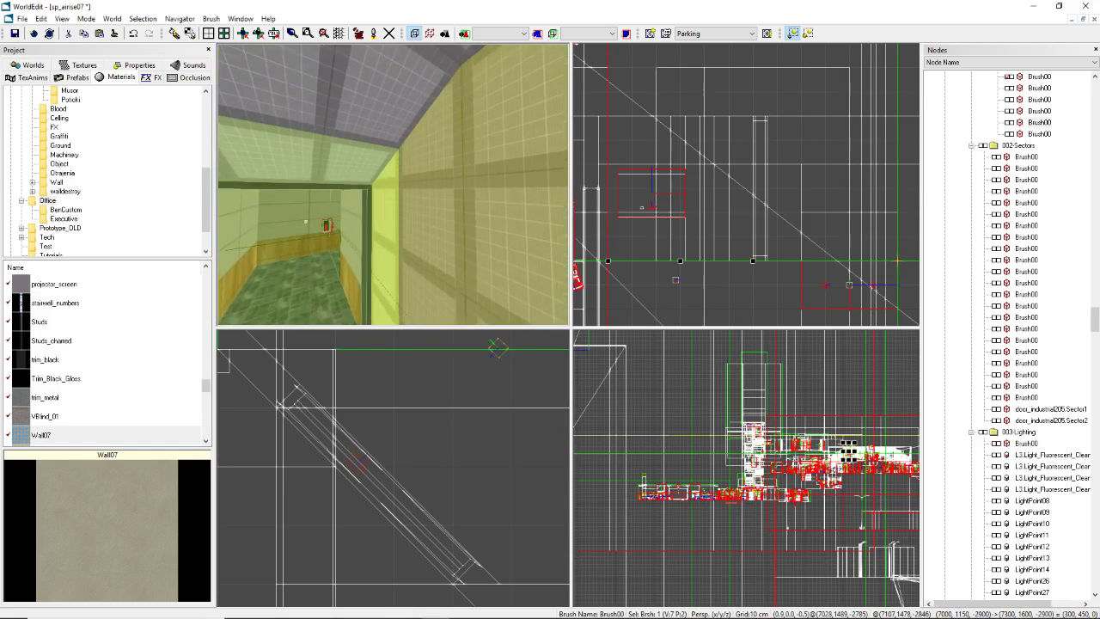
Step: Isolate the large wall beside the upper stairs to check where it meets the joined landing wall, and unhide everything
mouse_move(408, 182)
right_mouse_down()
mouse_move(417, 210)
mouse_move(407, 183)
mouse_move(447, 189)
mouse_move(348, 163)
mouse_move(394, 168)
mouse_move(348, 165)
mouse_move(348, 180)
mouse_move(485, 186)
mouse_move(391, 191)
mouse_move(468, 202)
mouse_move(405, 180)
mouse_move(404, 199)
mouse_move(393, 184)
right_mouse_up()
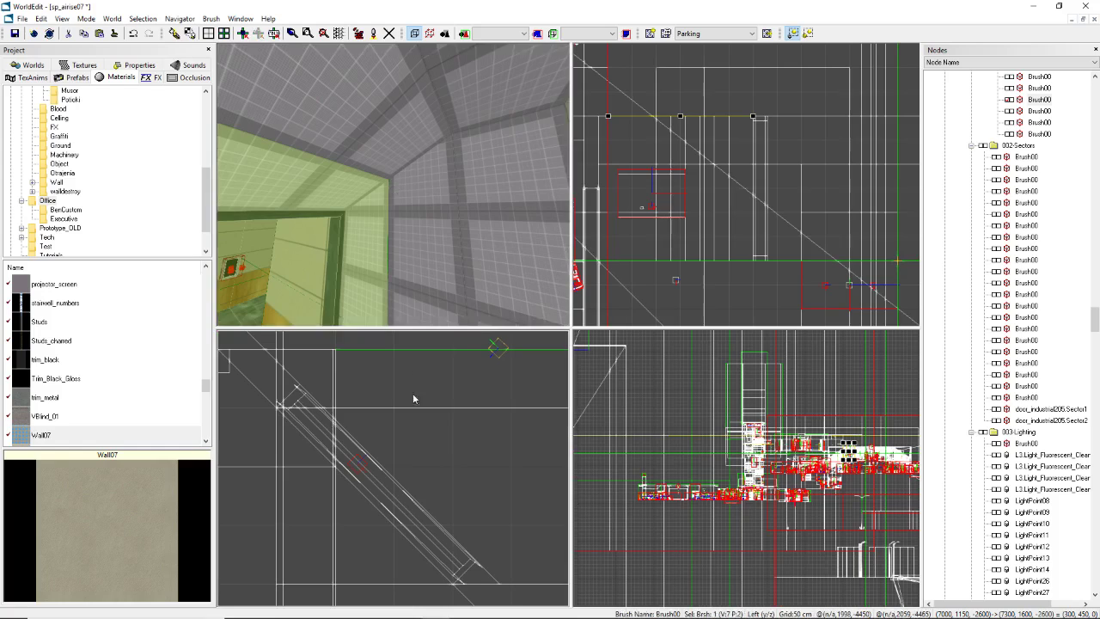
right_click_drag(369, 240, 321, 240)
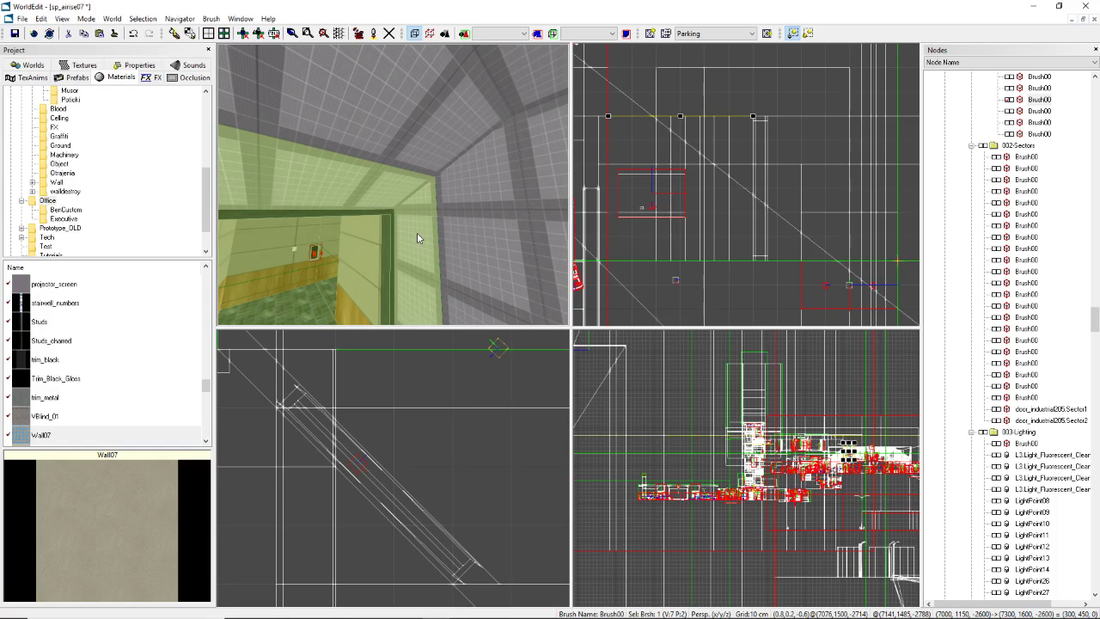
mouse_move(430, 287)
right_mouse_down()
mouse_move(344, 280)
mouse_move(378, 287)
mouse_move(432, 193)
mouse_move(460, 207)
mouse_move(442, 177)
mouse_move(365, 193)
mouse_move(416, 199)
mouse_move(414, 189)
right_mouse_up()
left_click(431, 193)
key("shift+h")
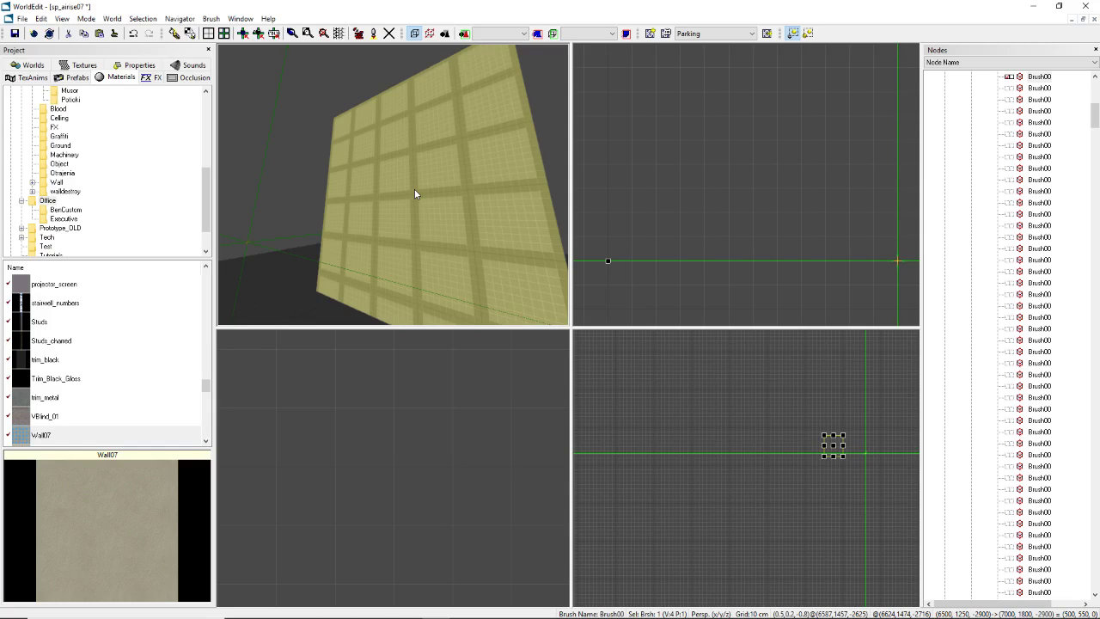
key("ctrl+h")
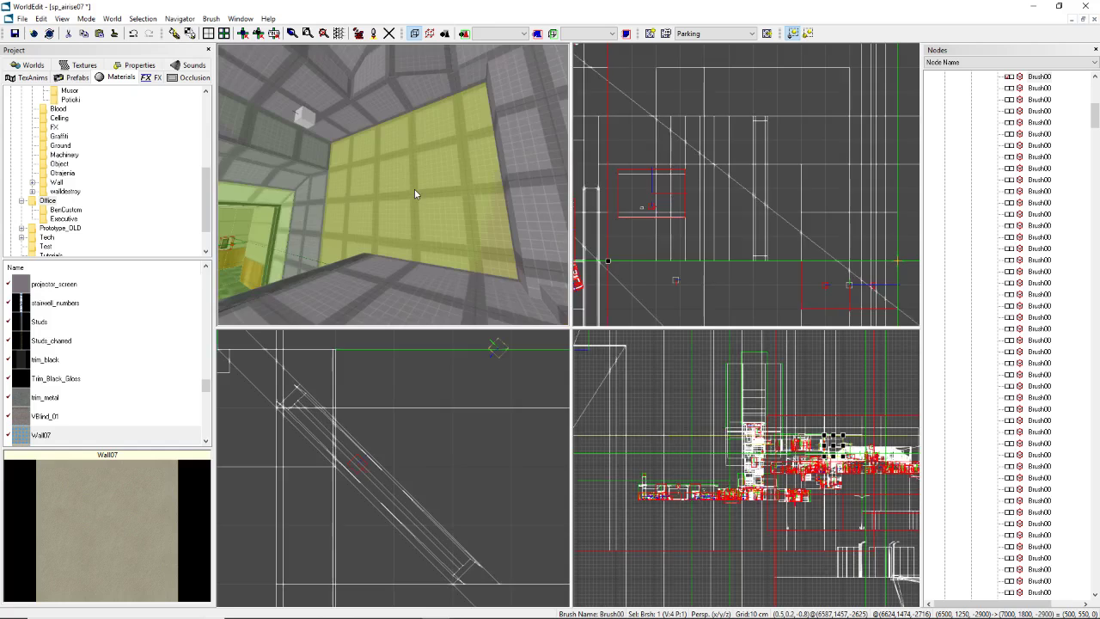
key("shift+h")
key("ctrl+h")
Step: Join the large wall beside the upper stairs with the adjoining landing side wall
mouse_move(415, 189)
right_mouse_down()
mouse_move(396, 188)
mouse_move(404, 167)
mouse_move(421, 169)
mouse_move(406, 172)
mouse_move(398, 207)
right_mouse_up()
key("h")
key("ctrl+h")
left_click(396, 207)
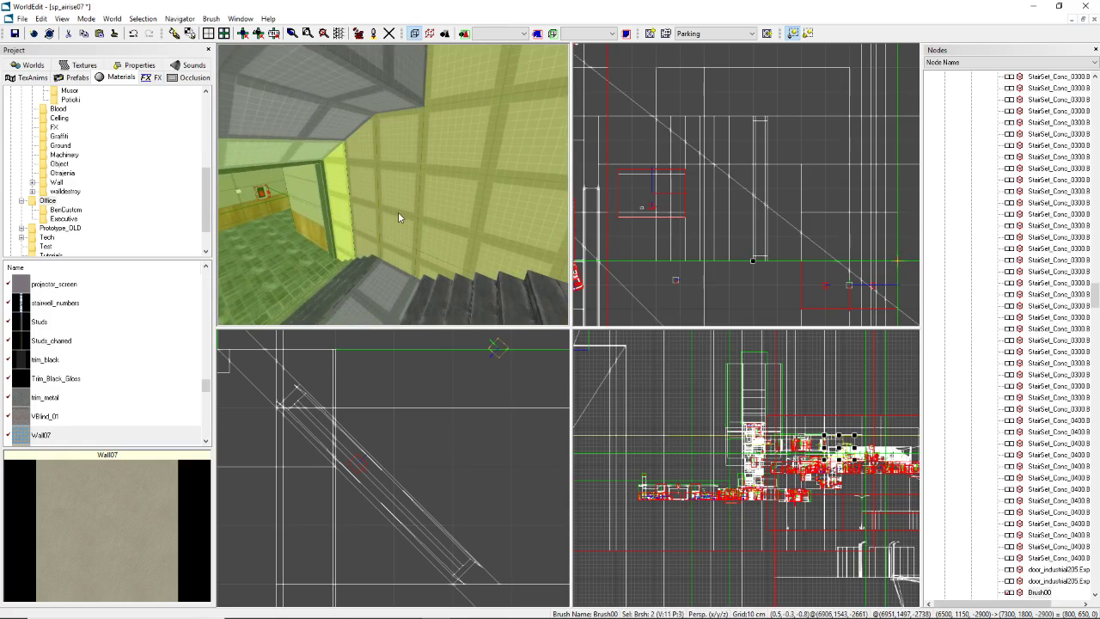
Step: Pick up Floor01b2_env from the floor strip at the corridor and apply it to the landing floor between the stair flights
mouse_move(398, 217)
right_mouse_down()
mouse_move(388, 209)
mouse_move(376, 245)
mouse_move(393, 184)
mouse_move(392, 239)
mouse_move(397, 226)
right_mouse_up()
left_click(397, 226)
right_click(397, 226)
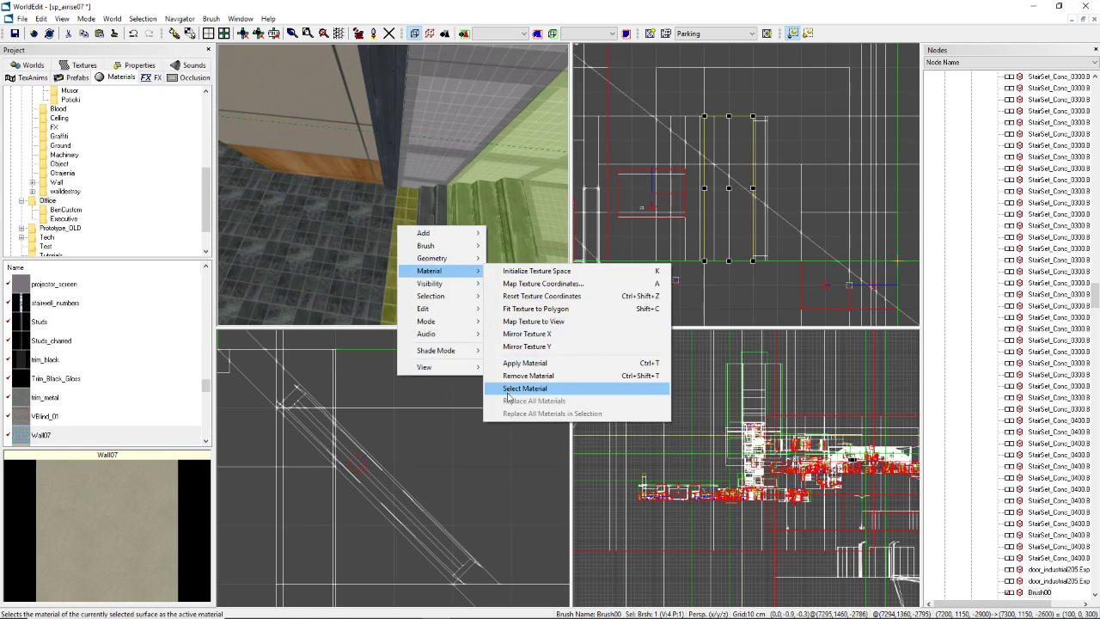
left_click(494, 386)
right_click_drag(462, 217, 463, 215)
left_click(440, 212)
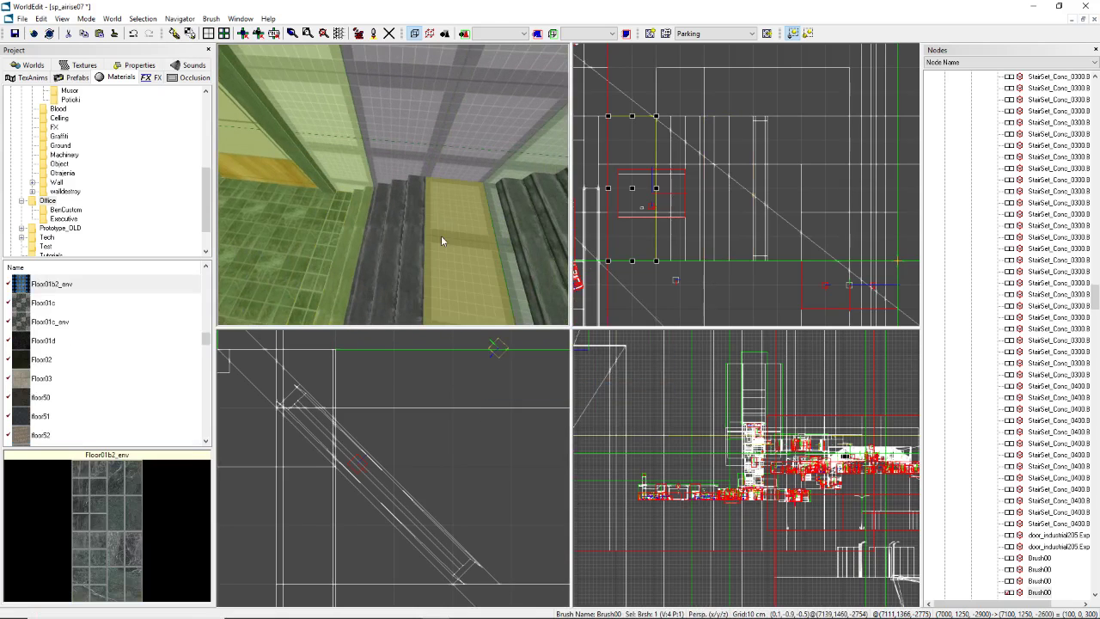
key("ctrl+t")
key("ctrl+r")
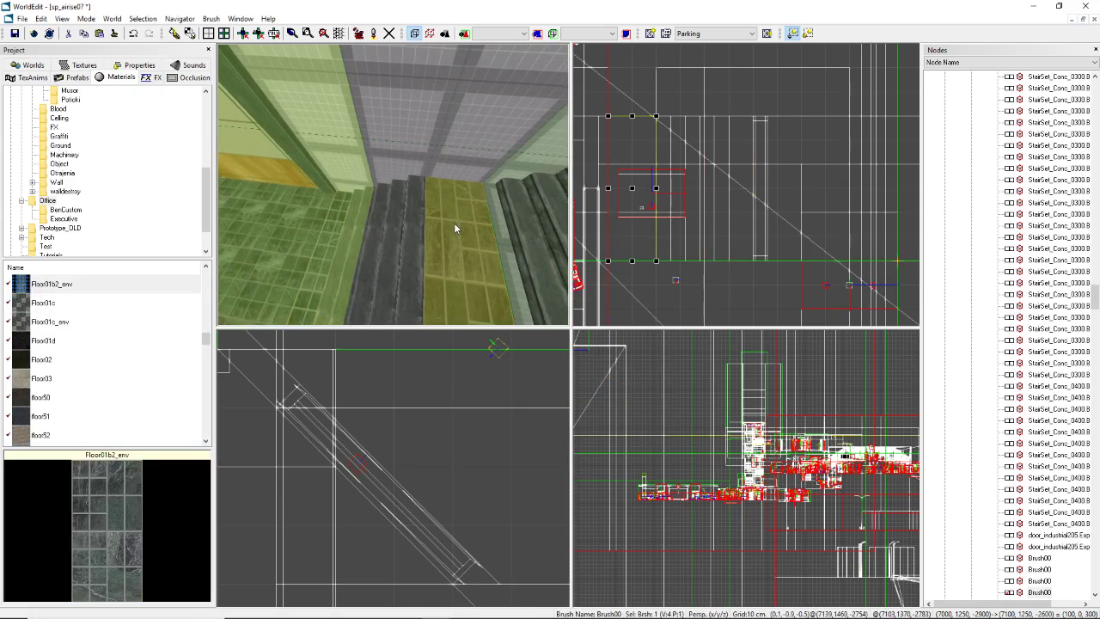
Step: Isolate the flat face under the upper stair flight, unhide the rest and examine how it meets the landing floor
right_click_drag(447, 221, 390, 192)
left_click(459, 235)
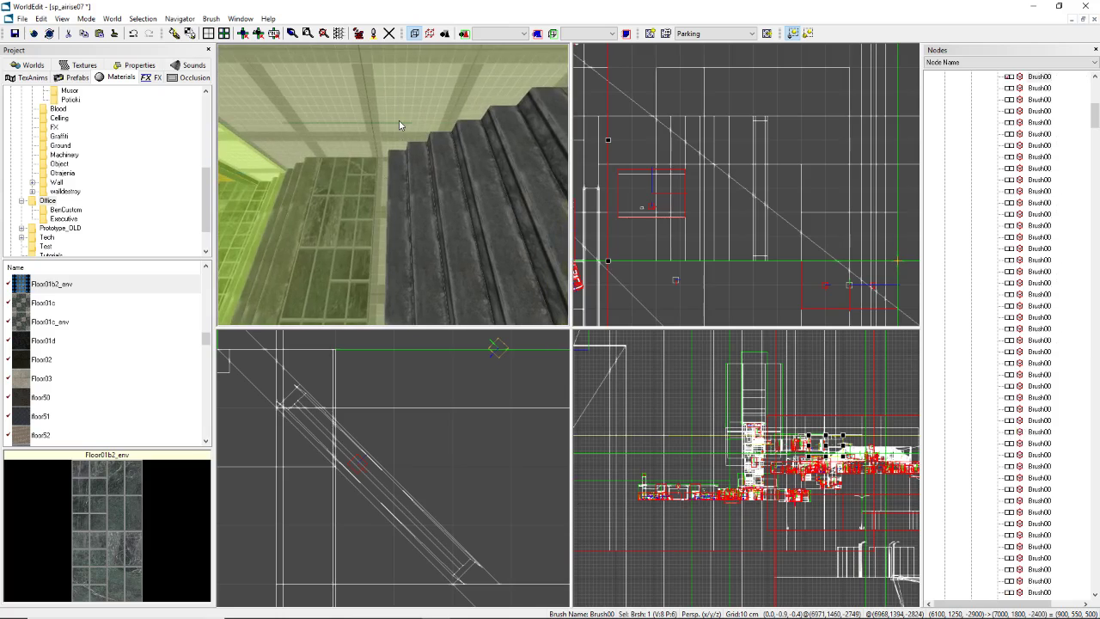
left_click(385, 194)
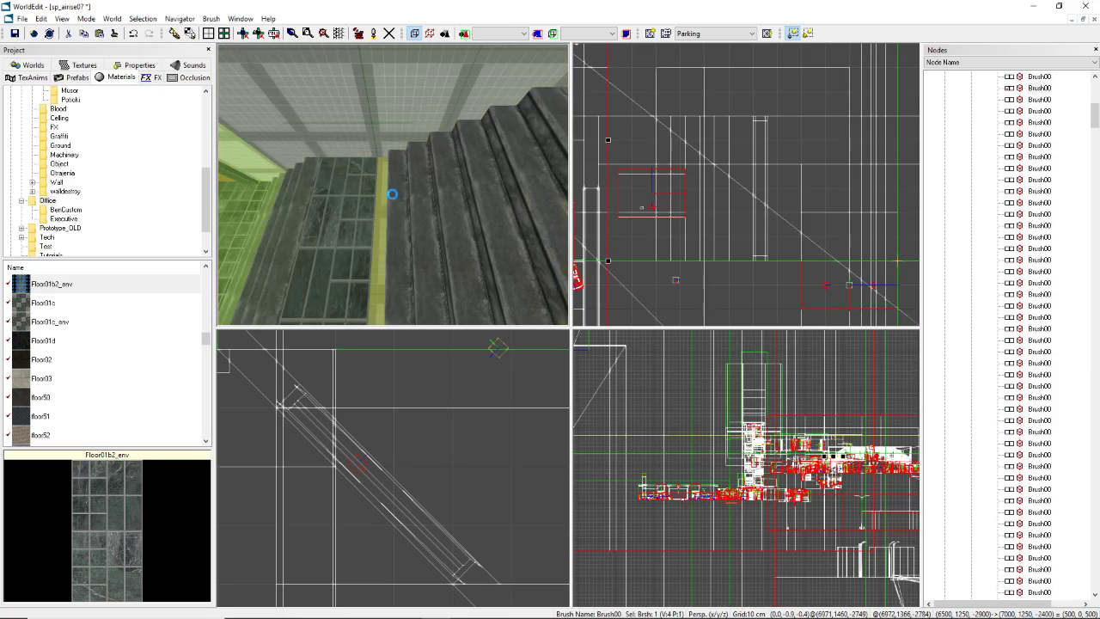
key("shift+h")
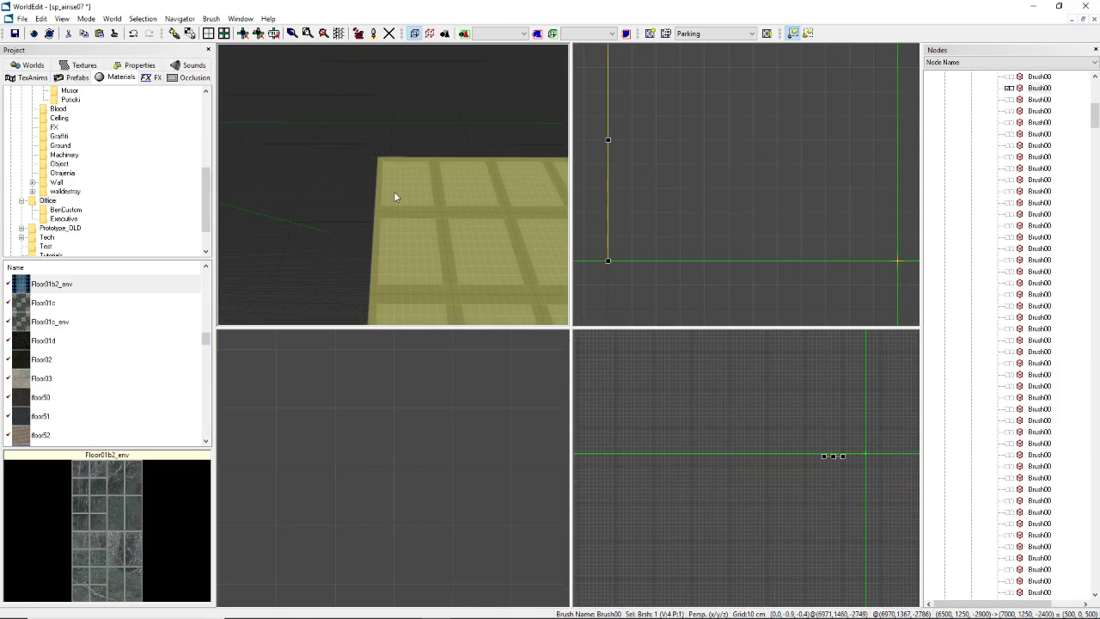
key("ctrl+h")
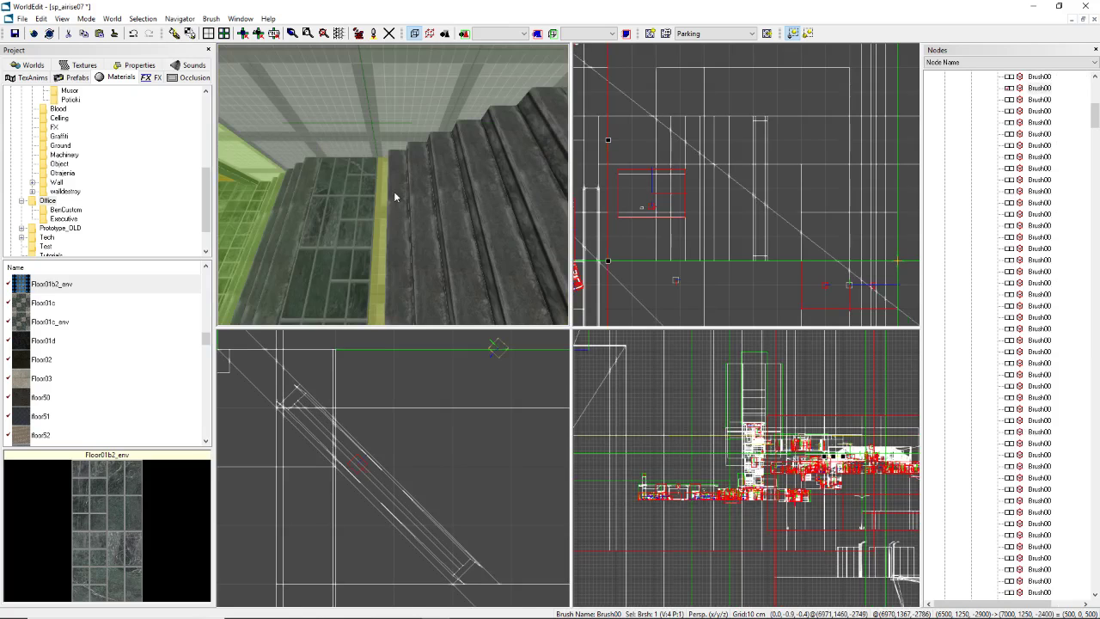
right_click_drag(394, 191, 491, 217)
scroll(864, 53, "down", 8)
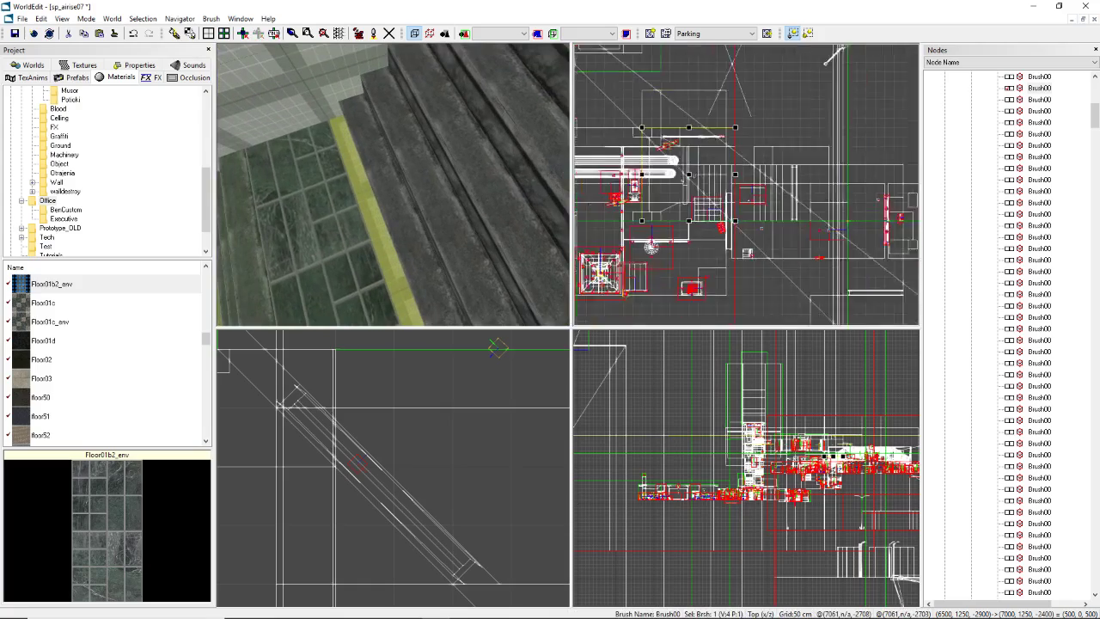
scroll(747, 186, "up", 1)
right_click_drag(507, 189, 521, 162)
mouse_move(407, 180)
right_mouse_down()
mouse_move(407, 196)
mouse_move(413, 181)
right_mouse_up()
Step: Extend the landing floor's edge under the upper stairs to a width of 120 and fit the texture to it
left_click(475, 259)
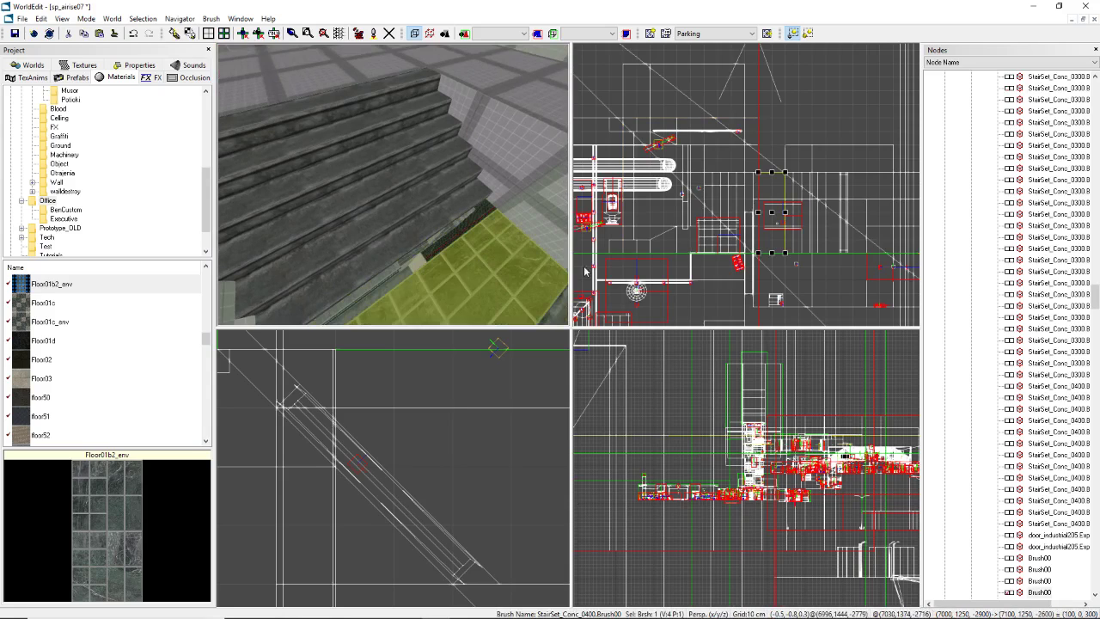
scroll(735, 232, "up", 3)
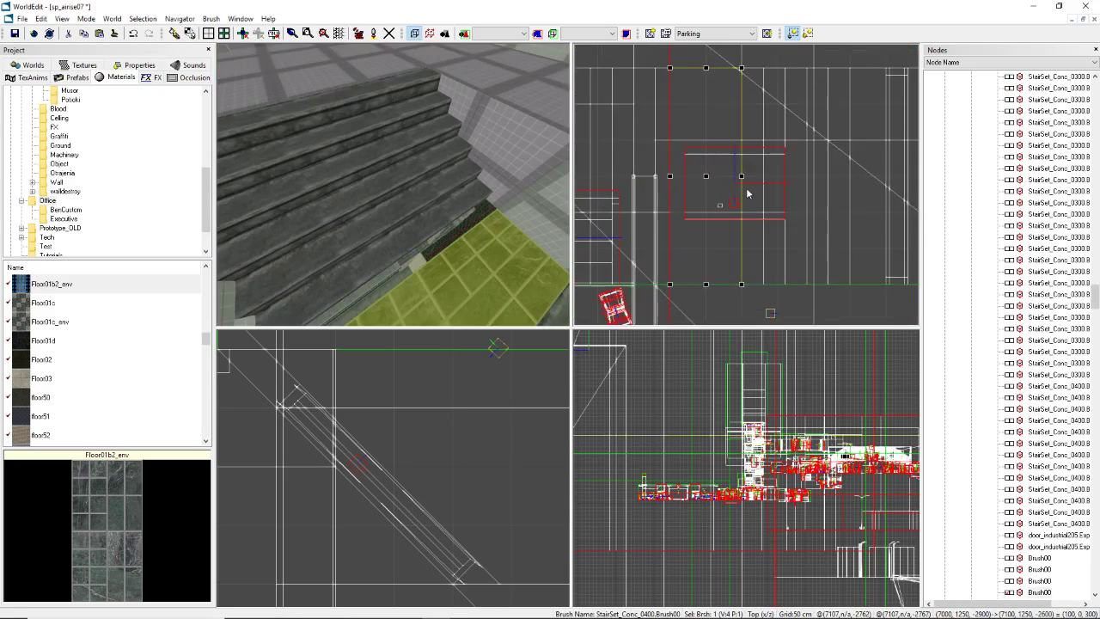
right_click_drag(515, 191, 537, 188)
scroll(684, 183, "up", 1)
left_click_drag(652, 173, 633, 174)
right_click_drag(431, 141, 430, 129)
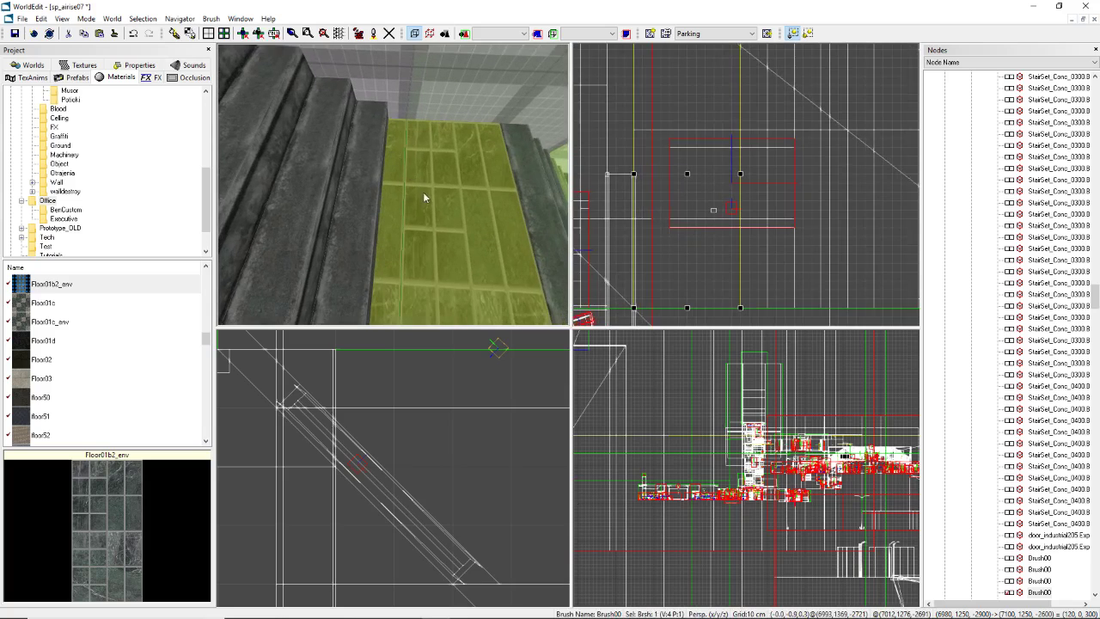
key("f")
right_click_drag(432, 209, 388, 203)
key("ctrl+m")
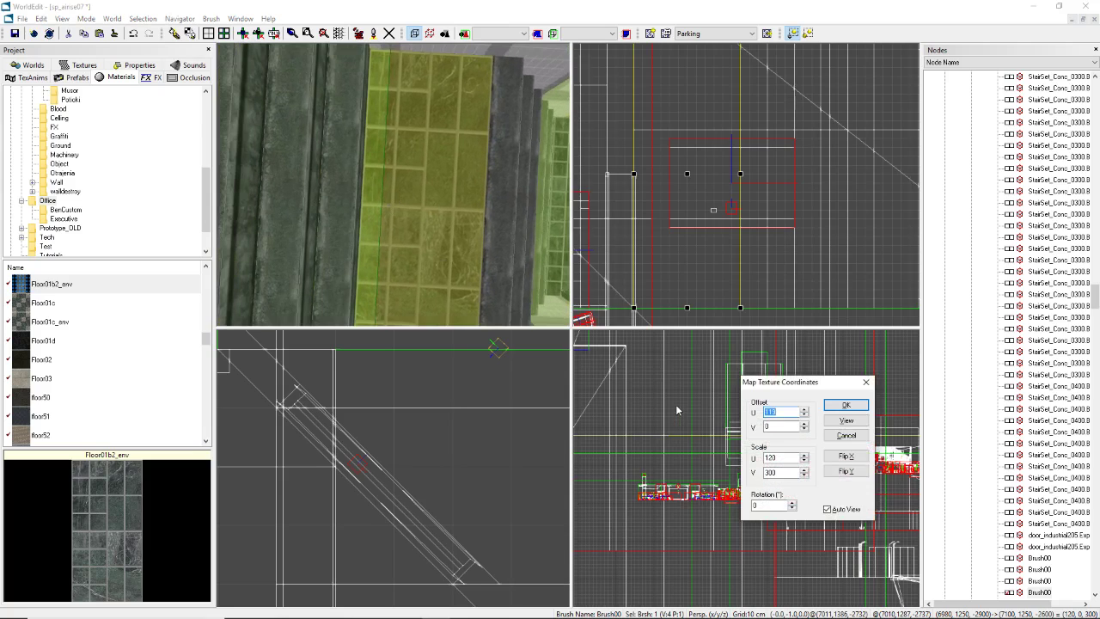
left_click(763, 458)
type("150")
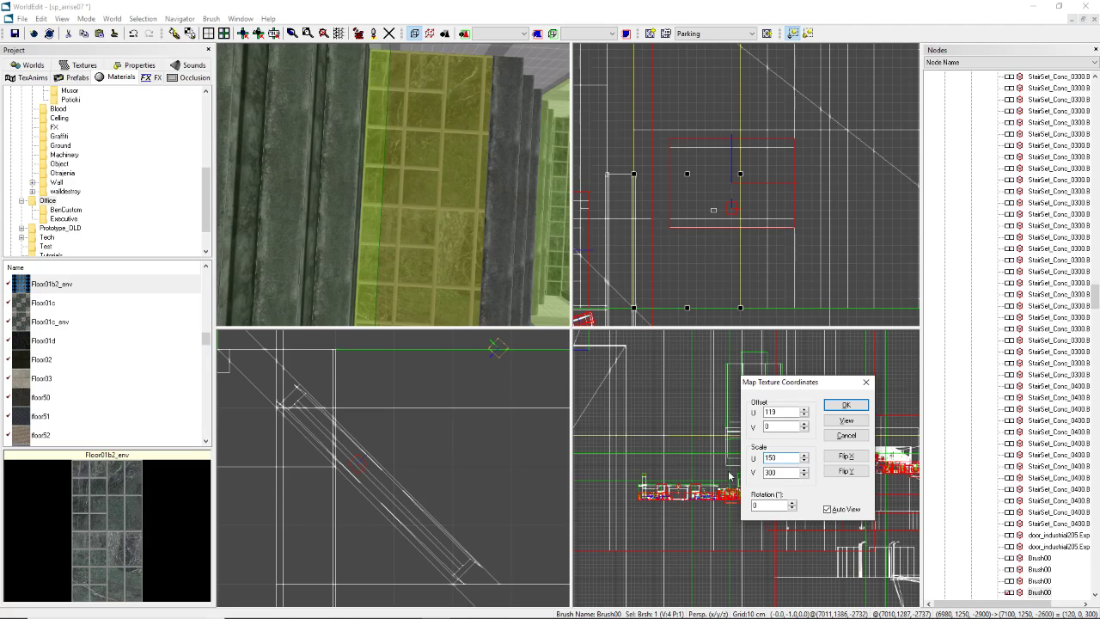
left_click(846, 405)
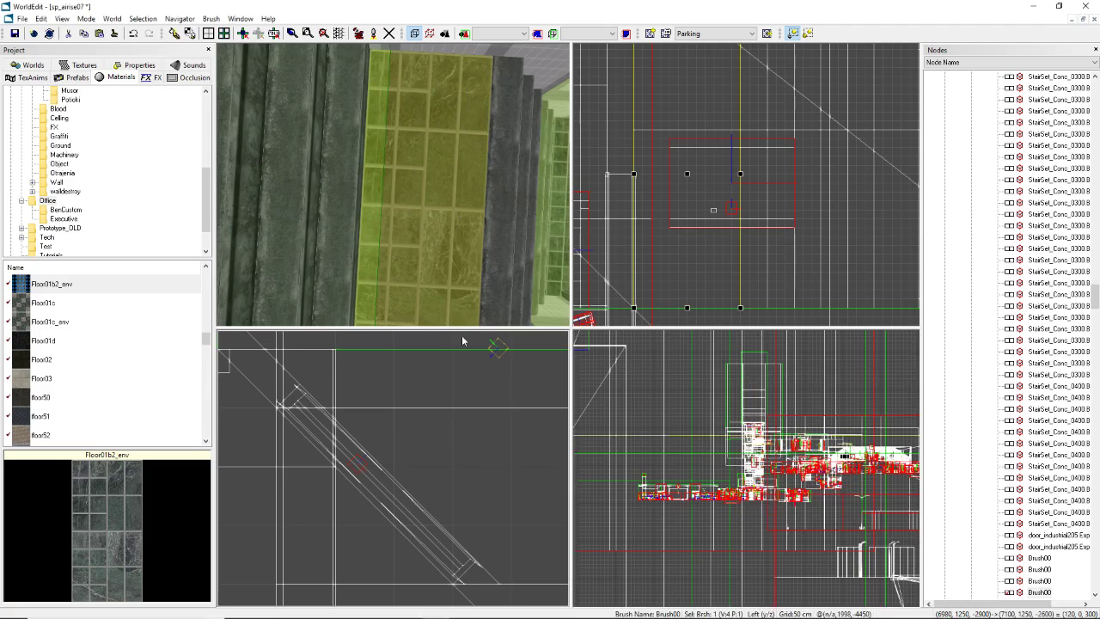
Step: Set the V scale of the landing floor's texture mapping to 200
middle_click_drag(448, 255, 440, 241)
key("ctrl+t")
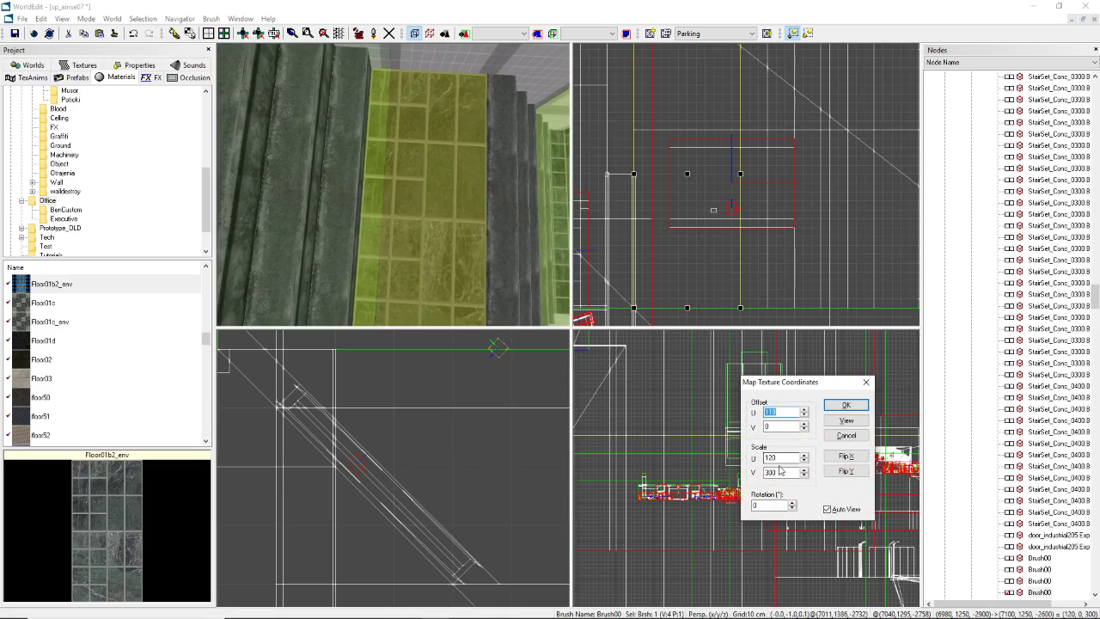
left_click_drag(780, 473, 724, 475)
type("150")
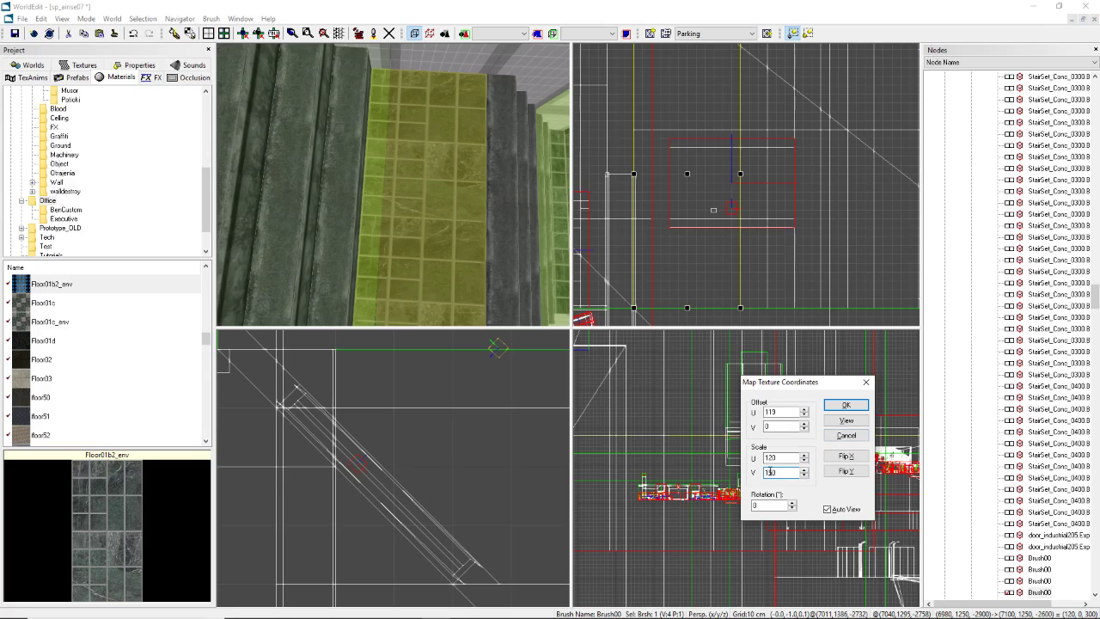
type("200")
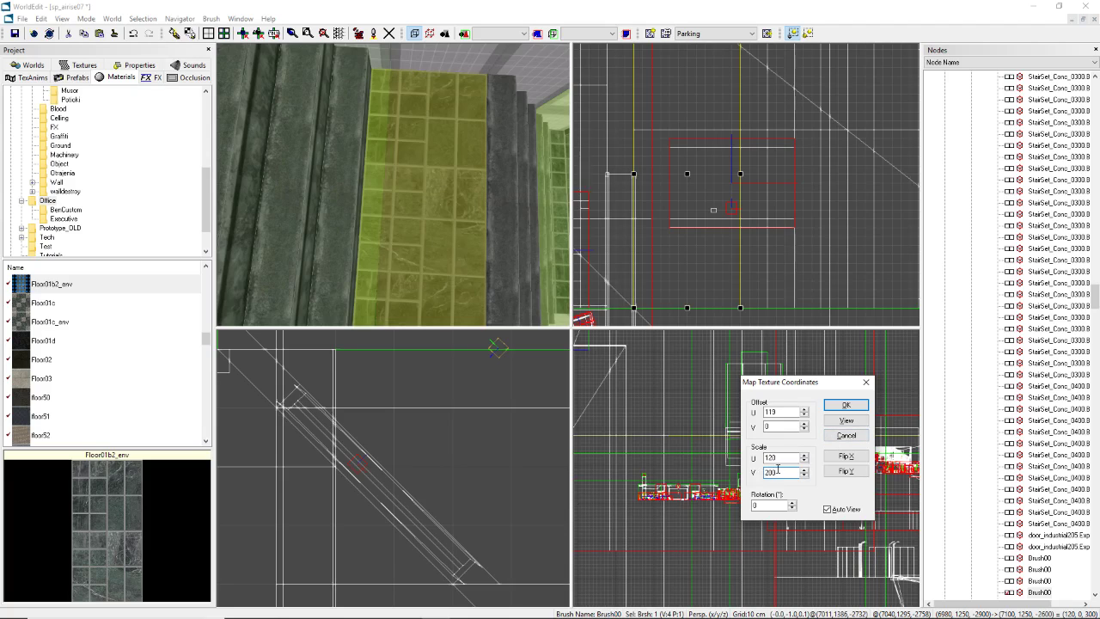
left_click(836, 410)
Step: Check the texture mapping values of the floor strip at the corridor doorway for comparison
middle_click_drag(322, 137, 413, 215)
left_click(408, 213)
key("m")
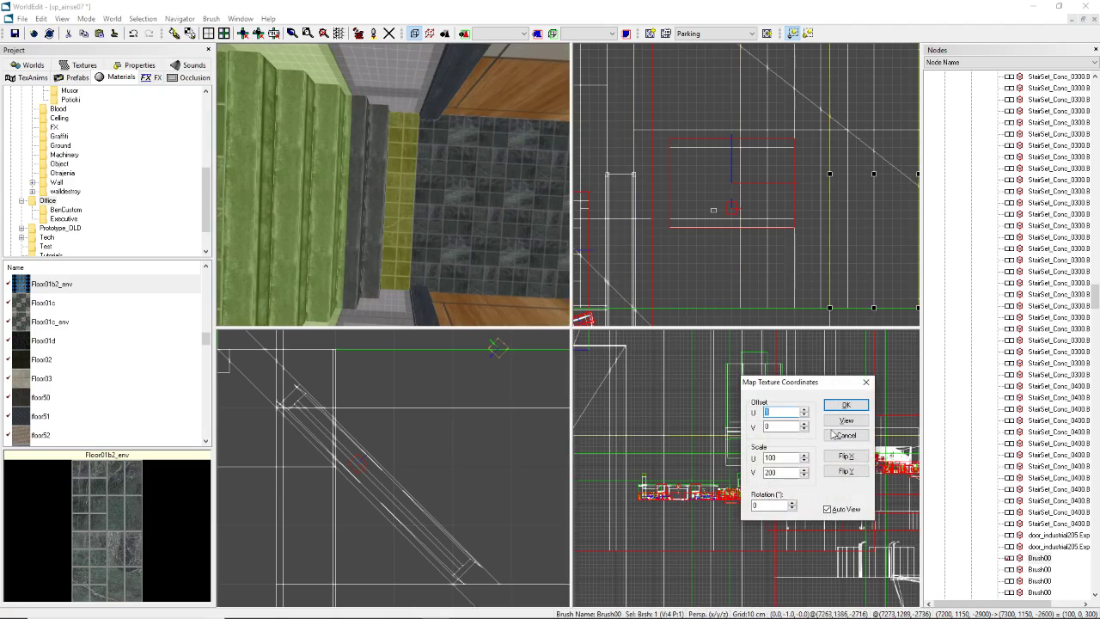
left_click(841, 407)
Step: Make Wall07 the active material by picking it up from the plain wall section seen through the corridor doorway
middle_click_drag(344, 189, 369, 103)
left_click(339, 190)
left_click(409, 125)
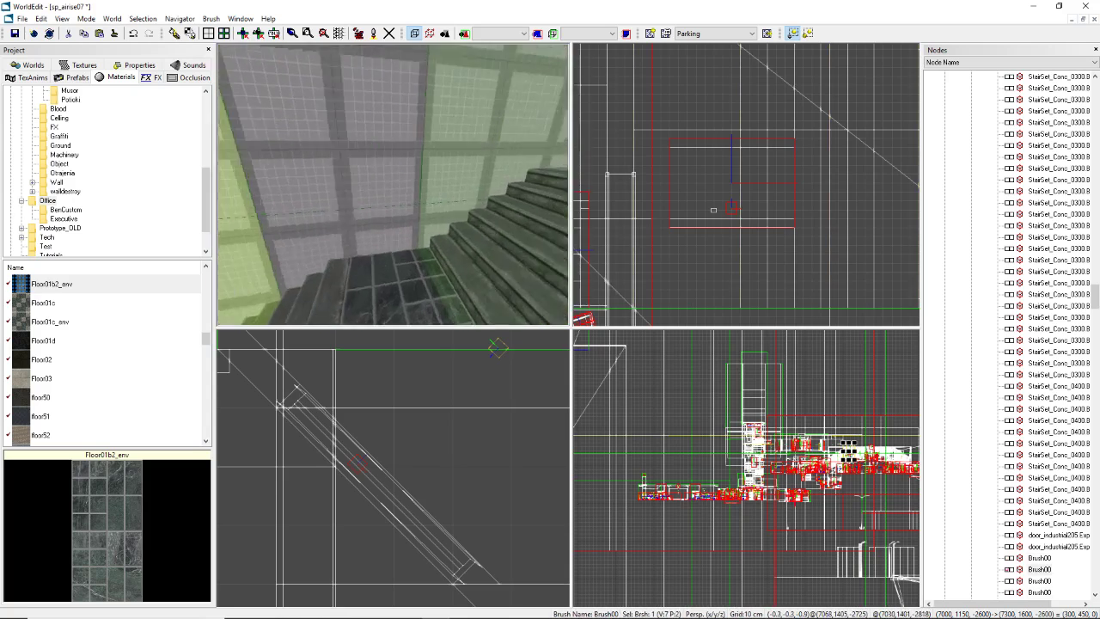
middle_click_drag(369, 172, 387, 193)
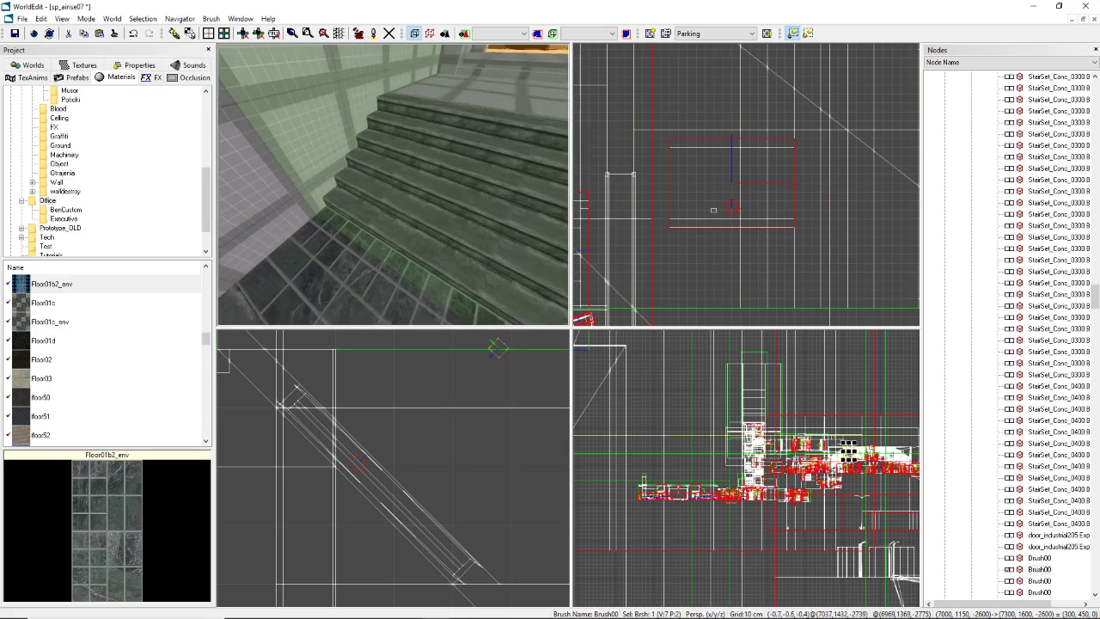
mouse_move(409, 129)
left_mouse_down()
mouse_move(393, 184)
mouse_move(408, 191)
mouse_move(405, 158)
left_mouse_up()
scroll(51, 369, "up", 1)
scroll(52, 369, "up", 10)
left_click(401, 148)
right_click(400, 143)
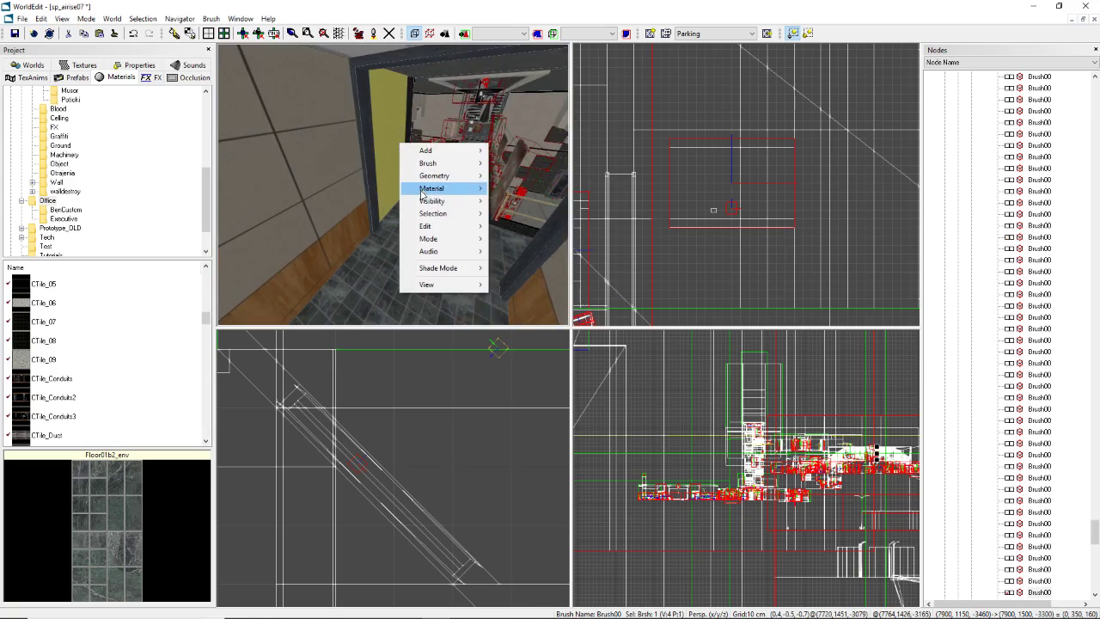
mouse_move(421, 192)
left_click(522, 308)
Step: Apply the Wall07 material to the large grid-textured side wall above the lower stairs
left_click_drag(380, 222, 392, 183)
left_click(388, 172)
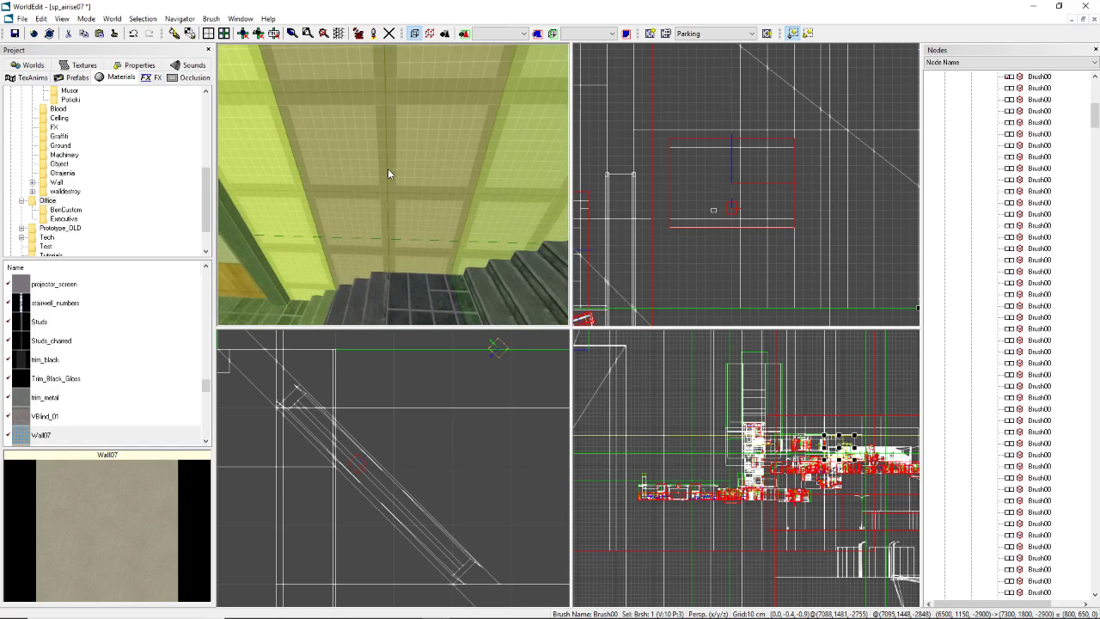
key("ctrl+t")
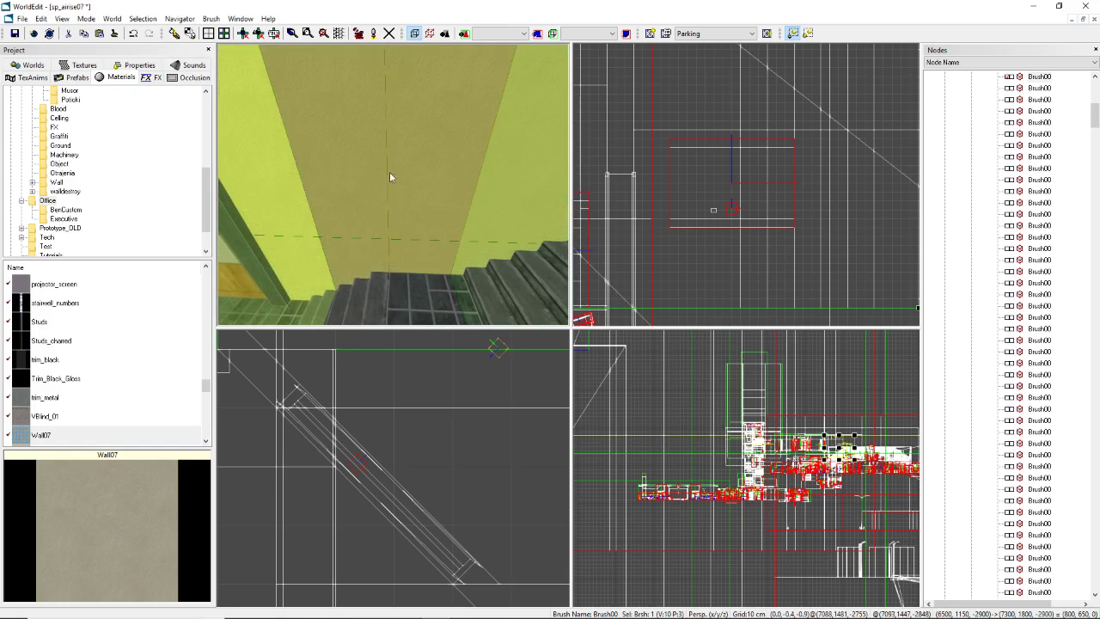
left_click_drag(385, 188, 385, 189)
left_click(379, 318)
left_click_drag(429, 227, 393, 189)
right_click_drag(394, 185, 393, 186)
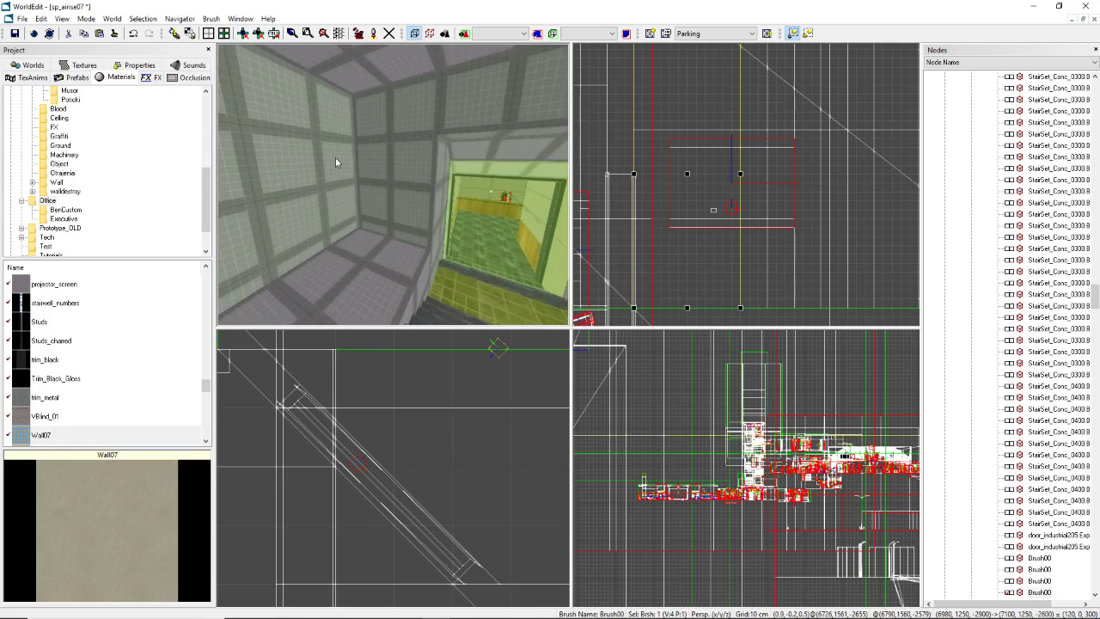
Step: Apply Wall07 to the end wall sections beside and above the stair opening and to the adjoining side wall
left_click(335, 157)
right_click_drag(335, 157, 335, 157)
left_click(432, 139)
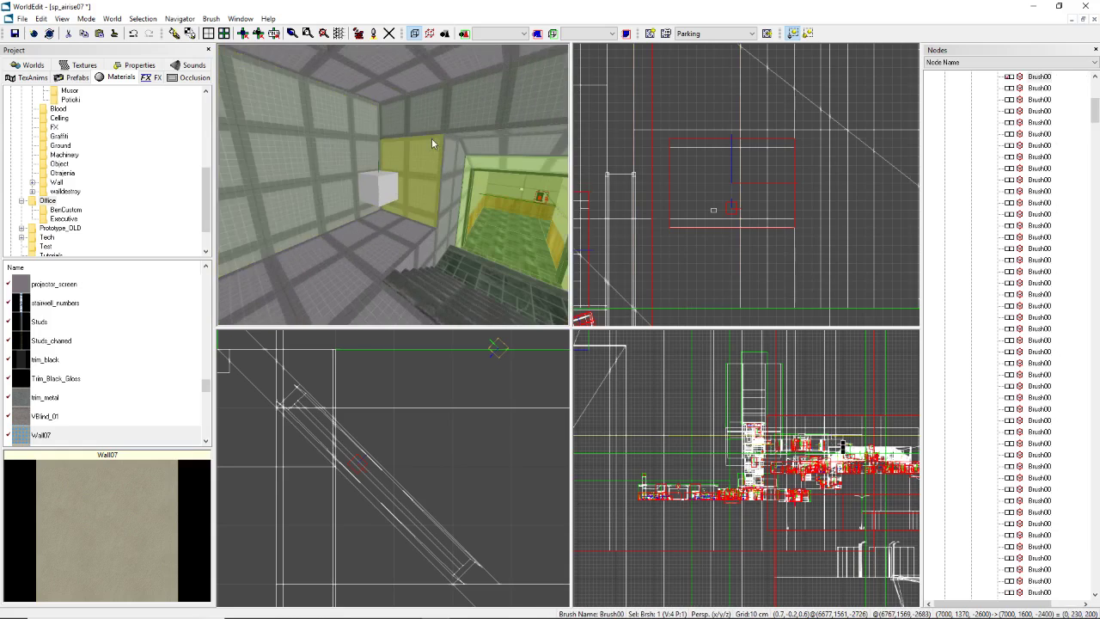
right_click_drag(431, 139, 432, 140)
left_click(420, 120, "ctrl")
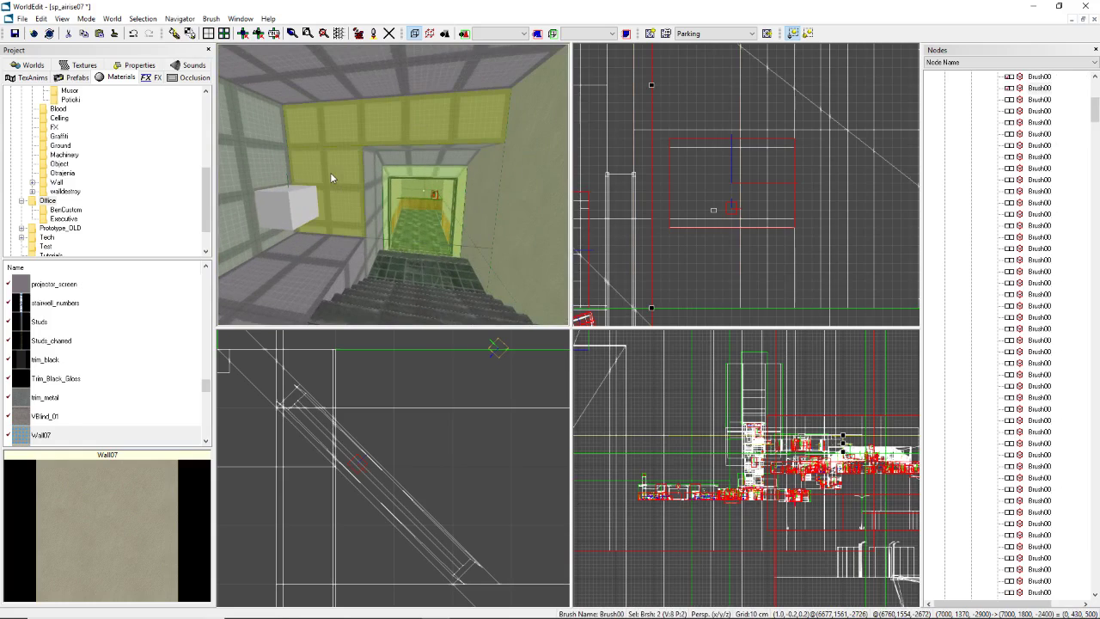
left_click(267, 135, "ctrl")
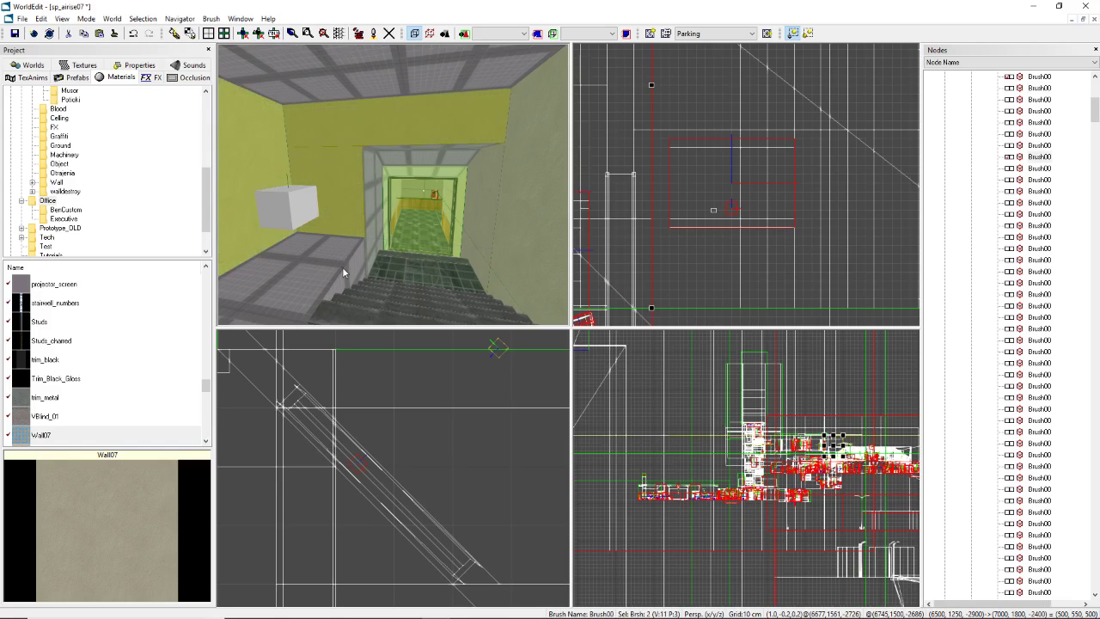
Step: Apply Wall07 to the stair side wall leading up to the corridor doorway
left_click(319, 251)
mouse_move(319, 251)
right_mouse_down()
mouse_move(393, 184)
mouse_move(383, 151)
mouse_move(413, 119)
mouse_move(415, 163)
mouse_move(370, 136)
right_mouse_up()
left_click(344, 191)
left_click(413, 119)
left_click(371, 137)
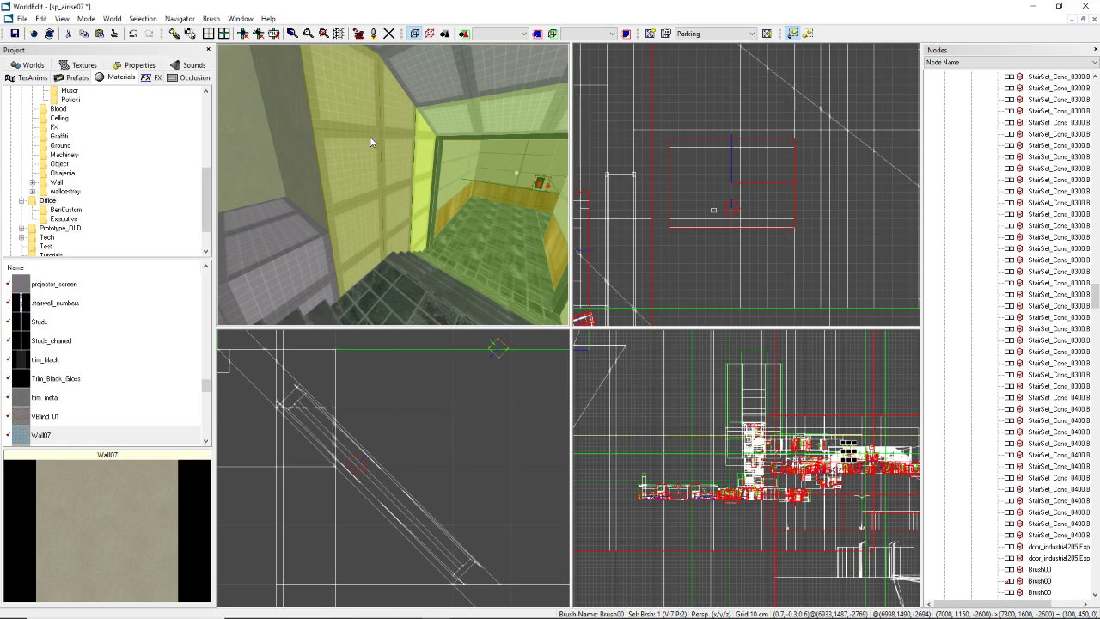
key("ctrl+t")
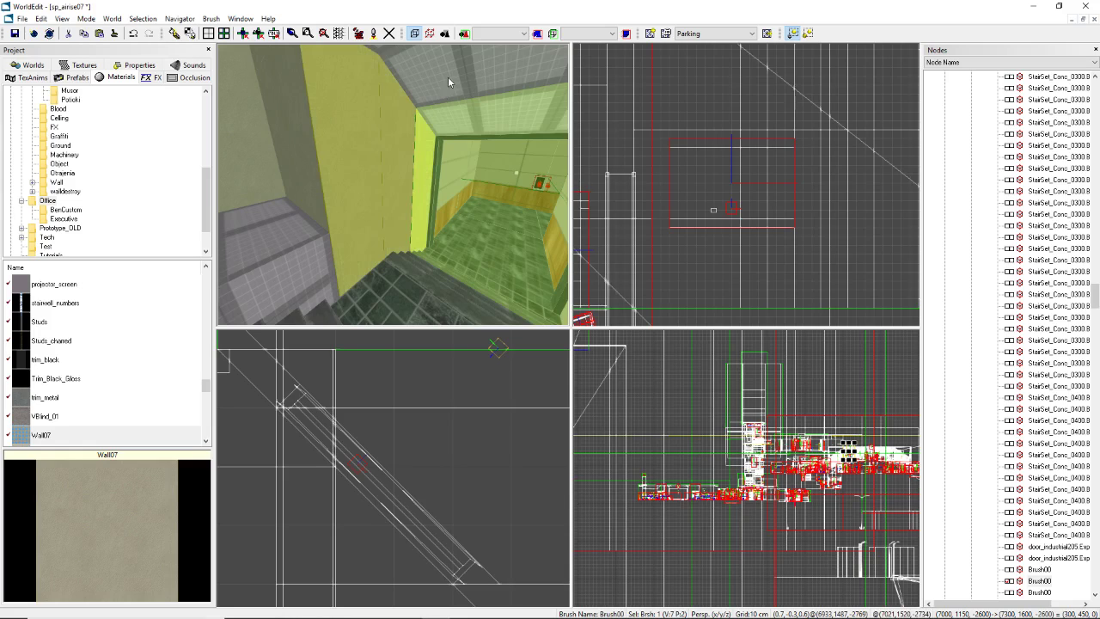
Step: Select the dark ceiling over the landing outside the corridor and make Wall08 the active material
mouse_move(448, 77)
right_mouse_down()
mouse_move(387, 120)
mouse_move(391, 183)
mouse_move(300, 112)
mouse_move(387, 167)
mouse_move(409, 172)
mouse_move(403, 148)
mouse_move(514, 156)
mouse_move(508, 172)
mouse_move(421, 120)
mouse_move(318, 116)
mouse_move(380, 120)
mouse_move(385, 102)
right_mouse_up()
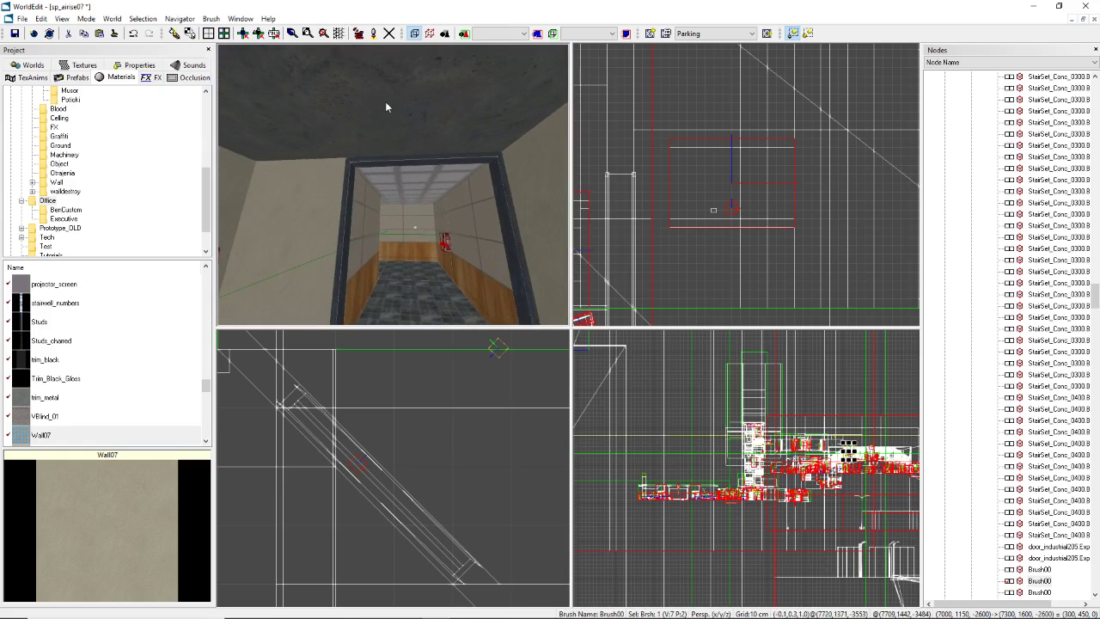
left_click(353, 112)
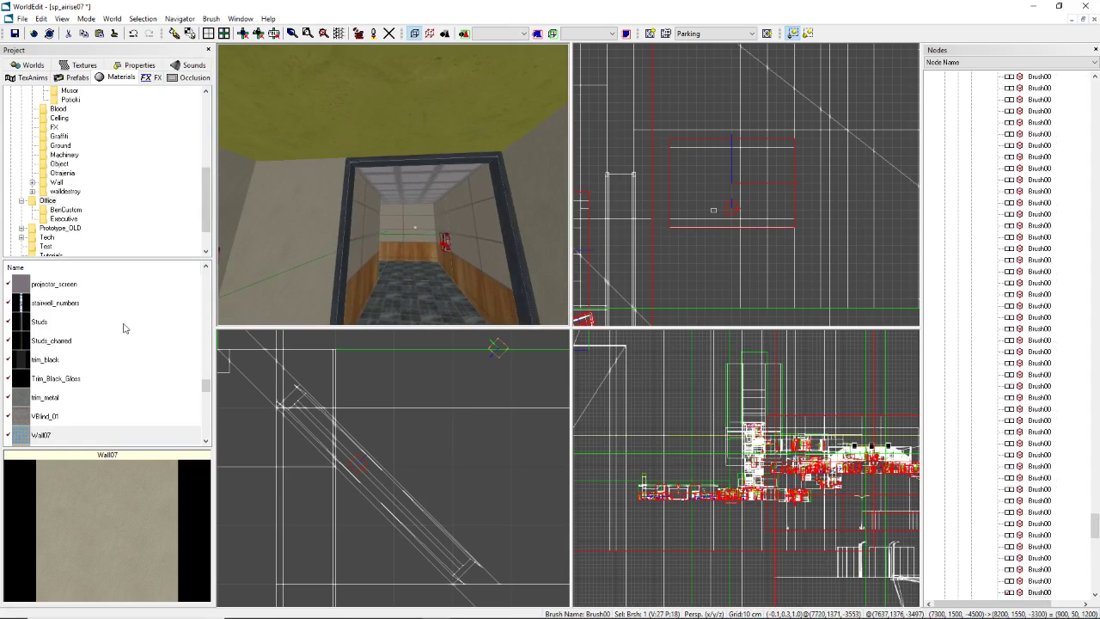
left_click(46, 416)
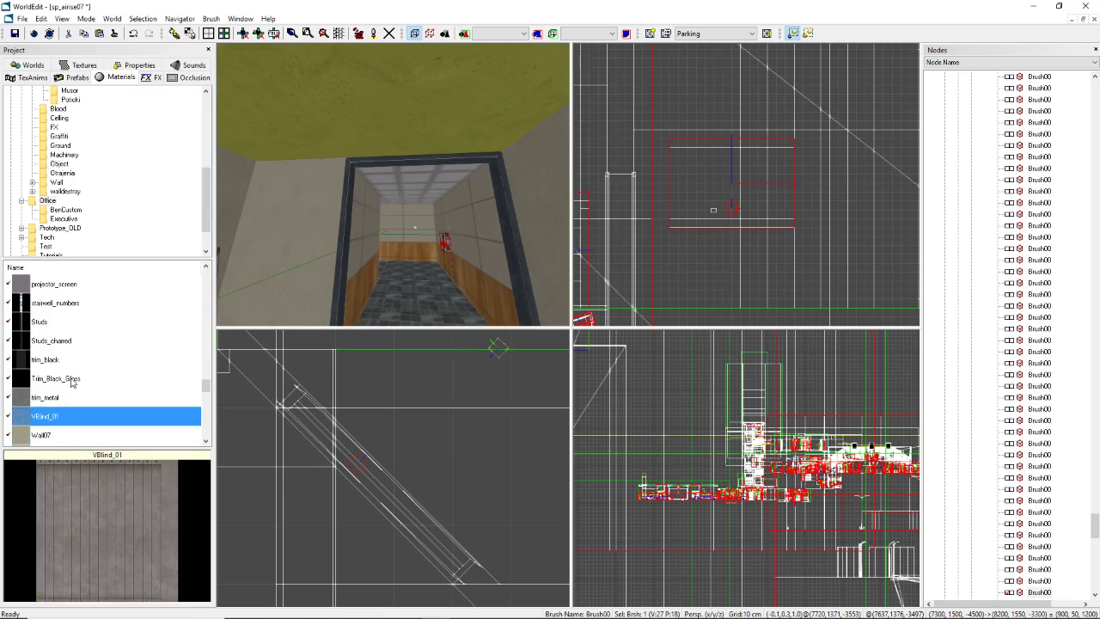
scroll(75, 383, "down", 1)
left_click(50, 421)
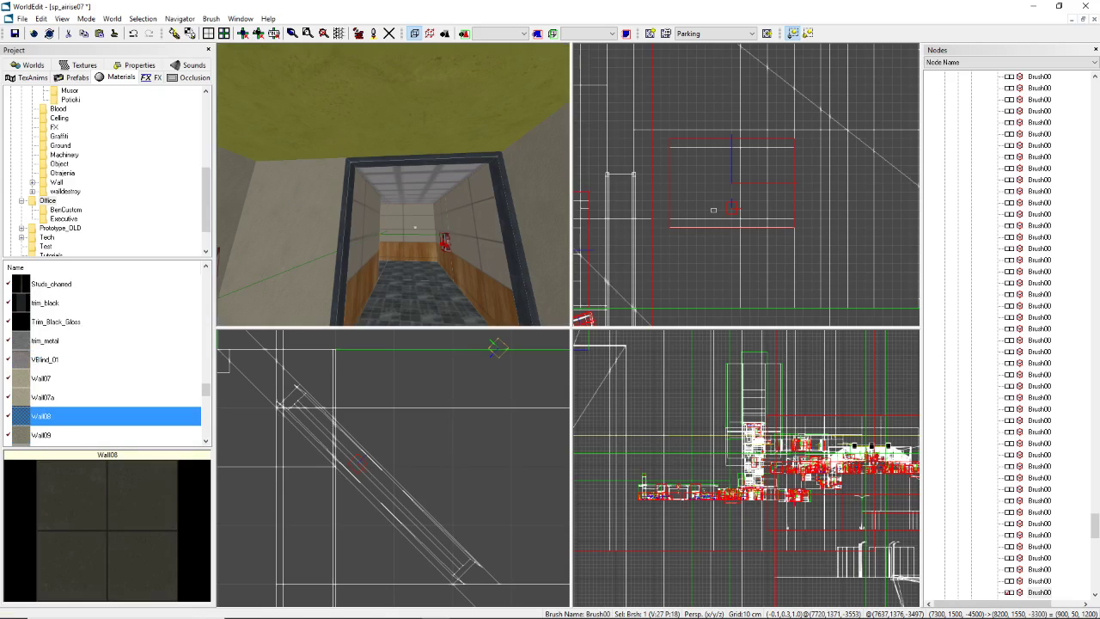
key("alt+Tab")
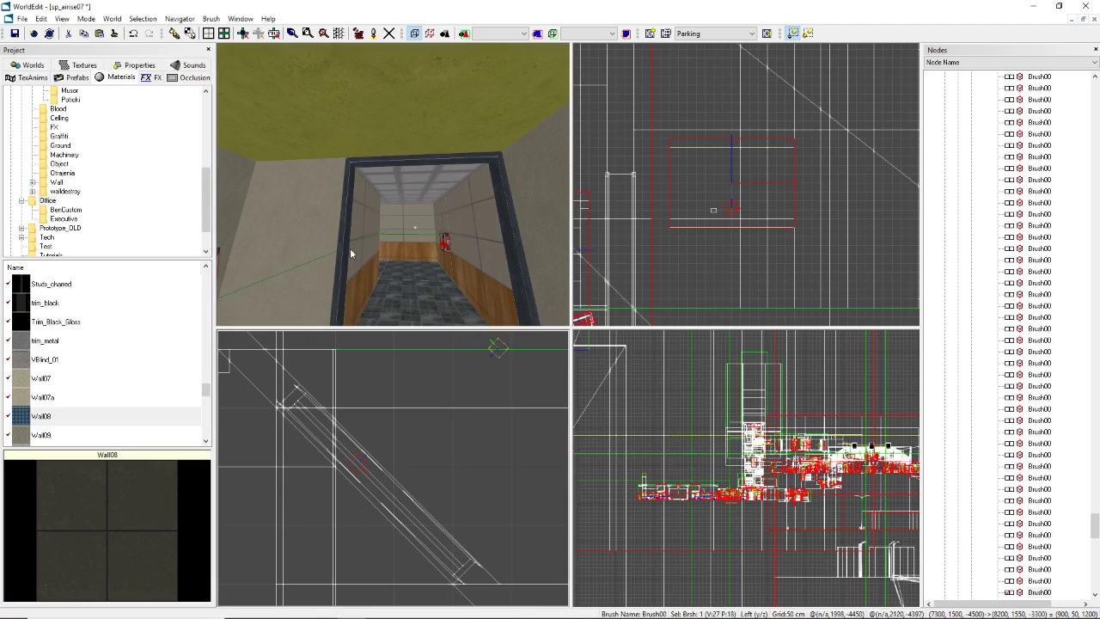
Step: Examine the corridor ceiling from both doorways, with the ceiling section next to the stair doorway selected
right_click_drag(389, 146, 380, 193)
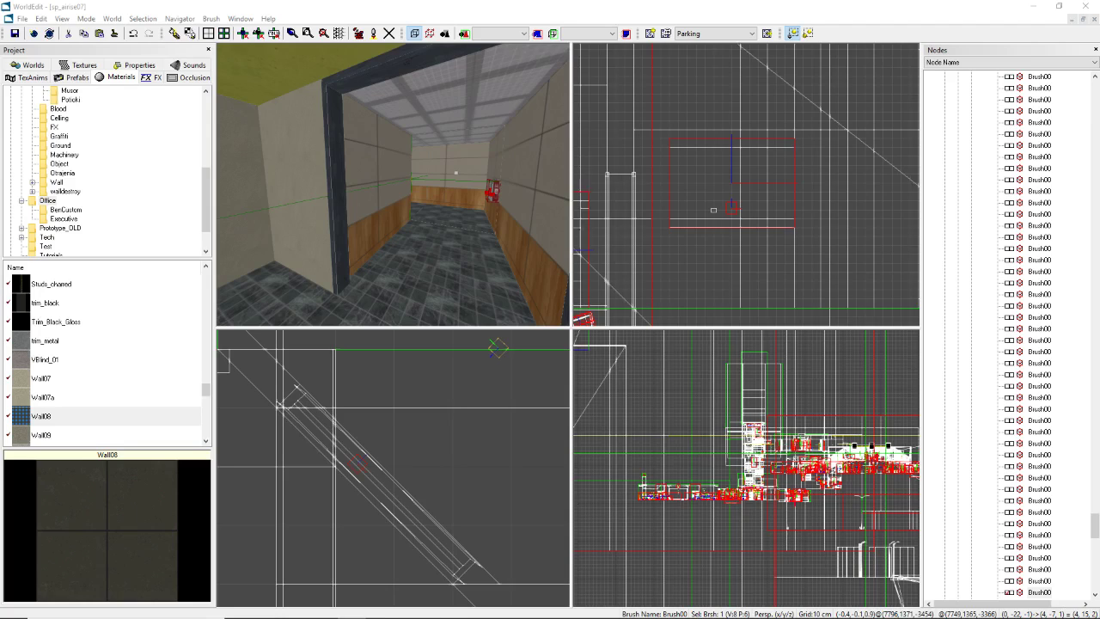
key("v")
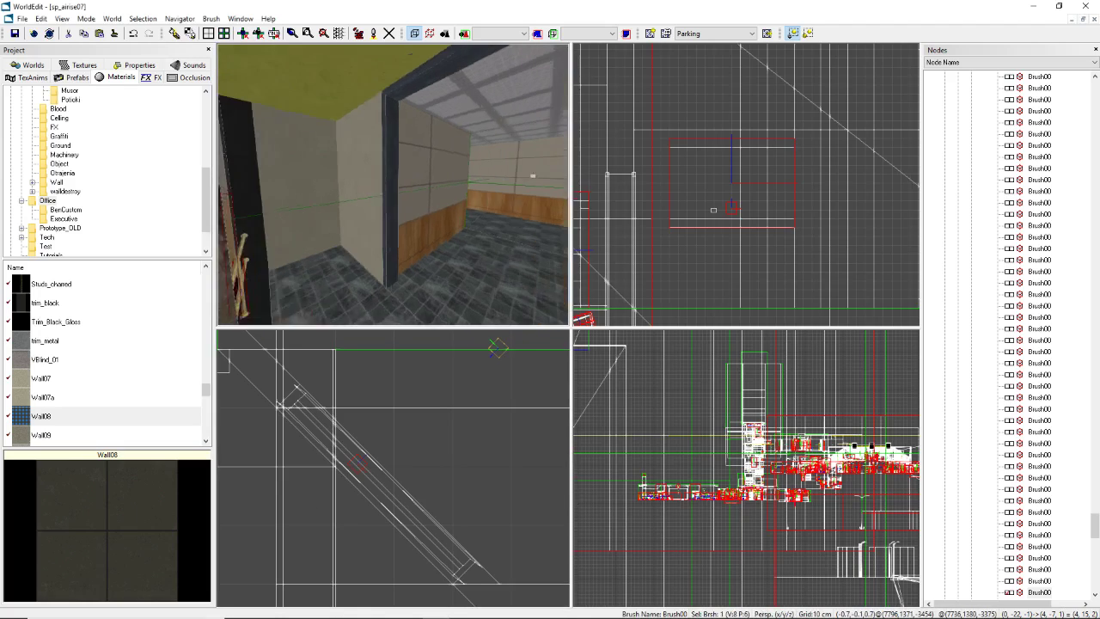
left_click(400, 130)
key("v")
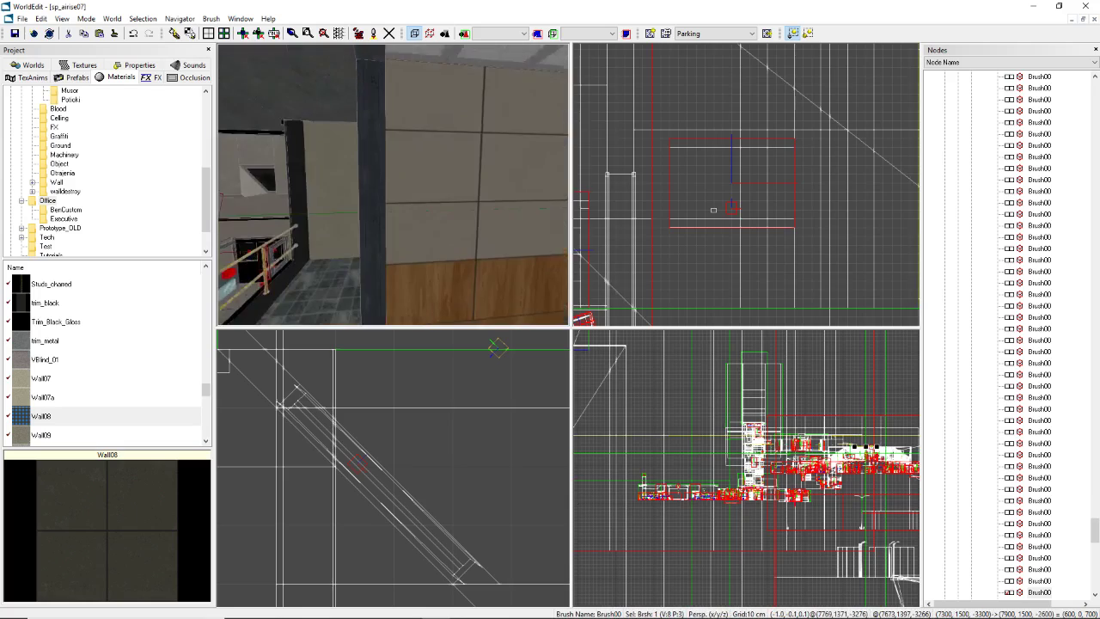
key("v")
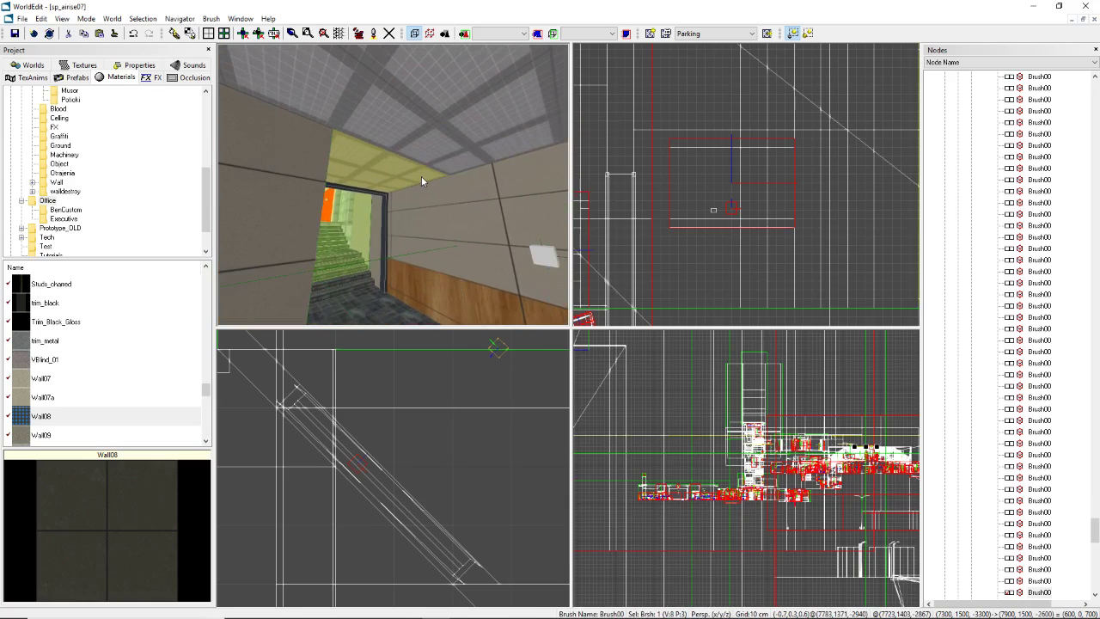
left_click(439, 207)
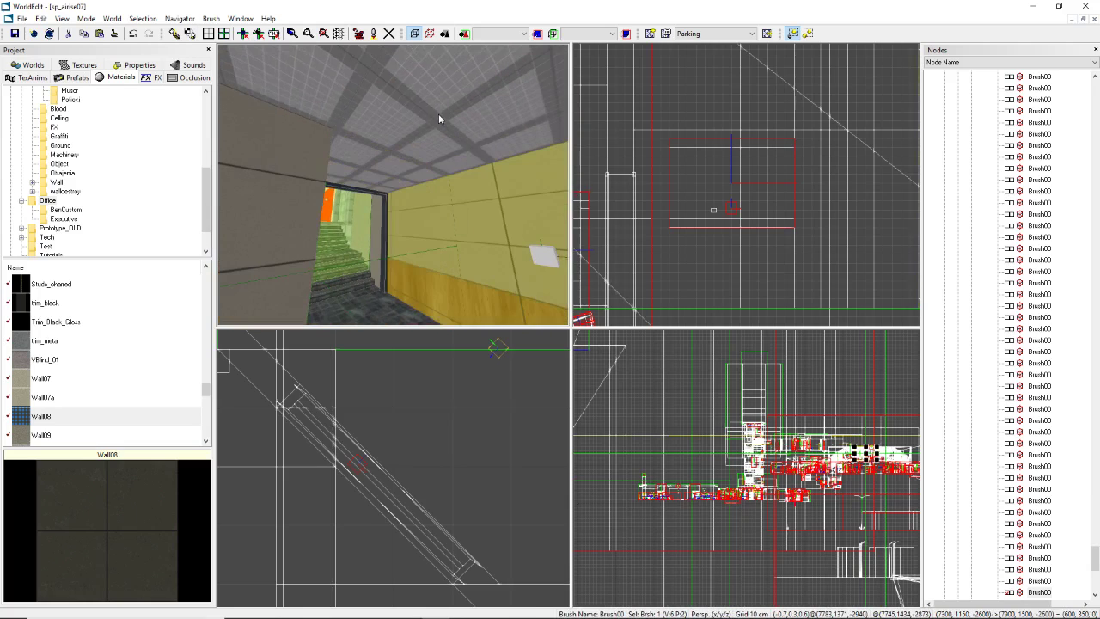
left_click(439, 117)
key("v")
key("v")
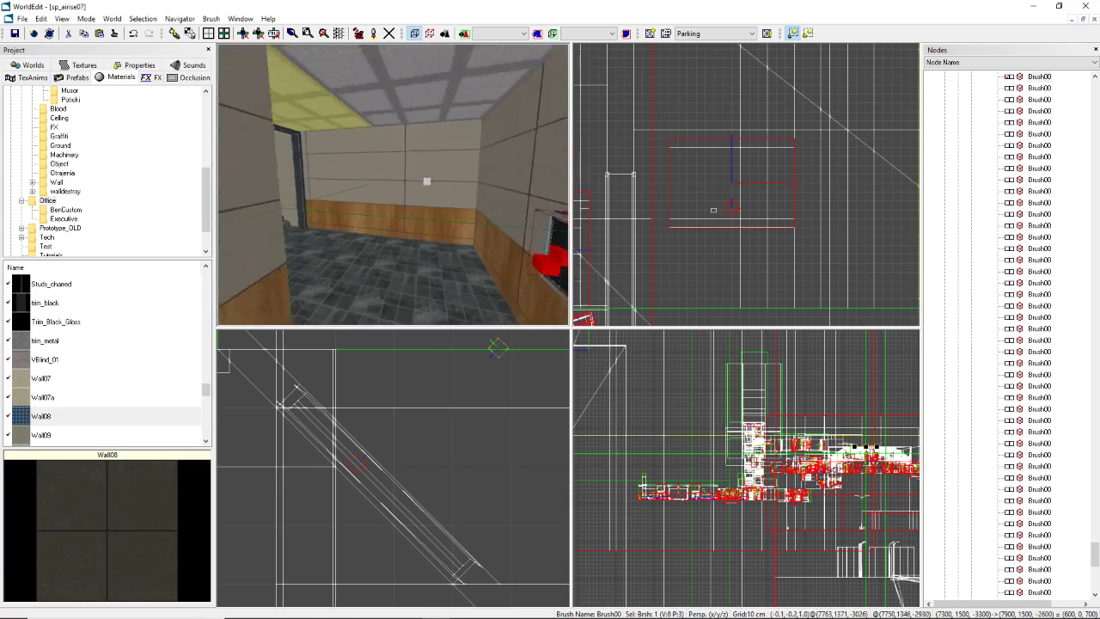
key("v")
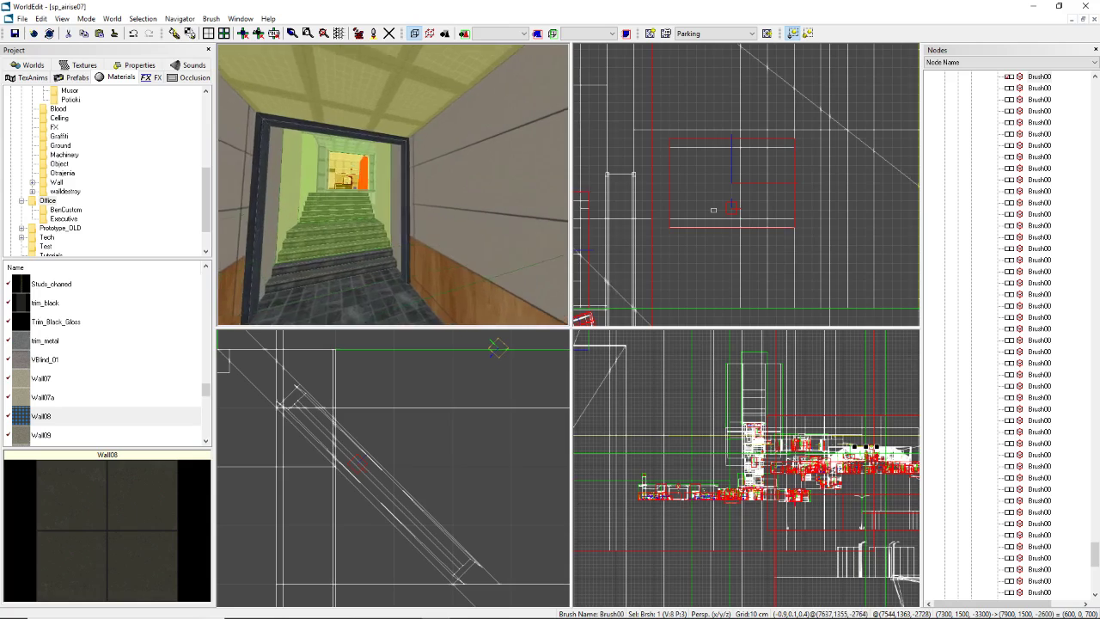
key("v")
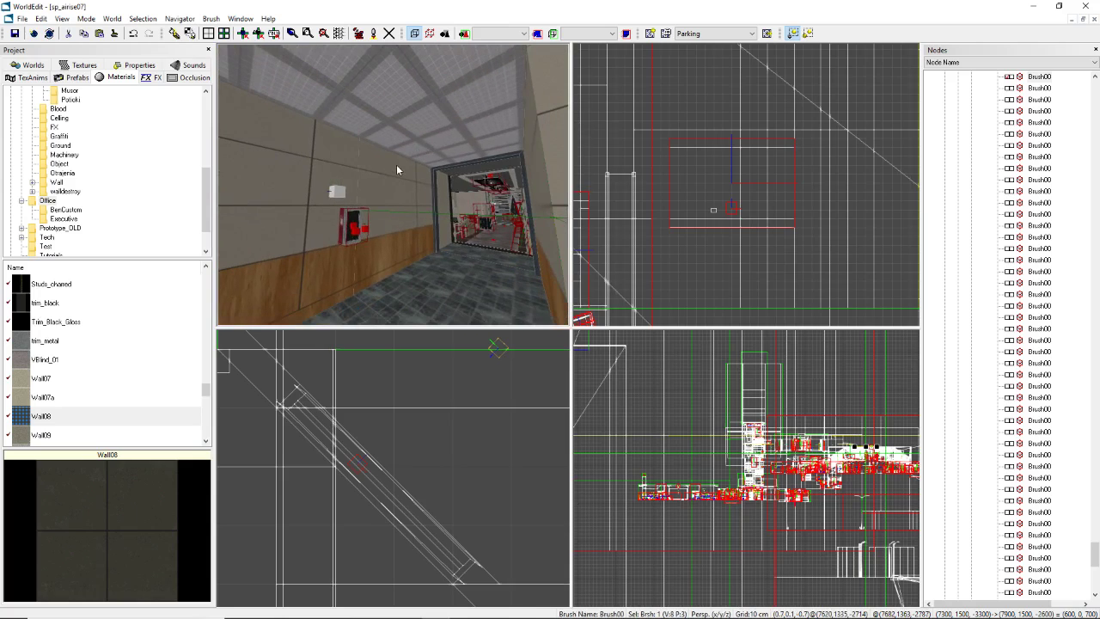
key("v")
key("v")
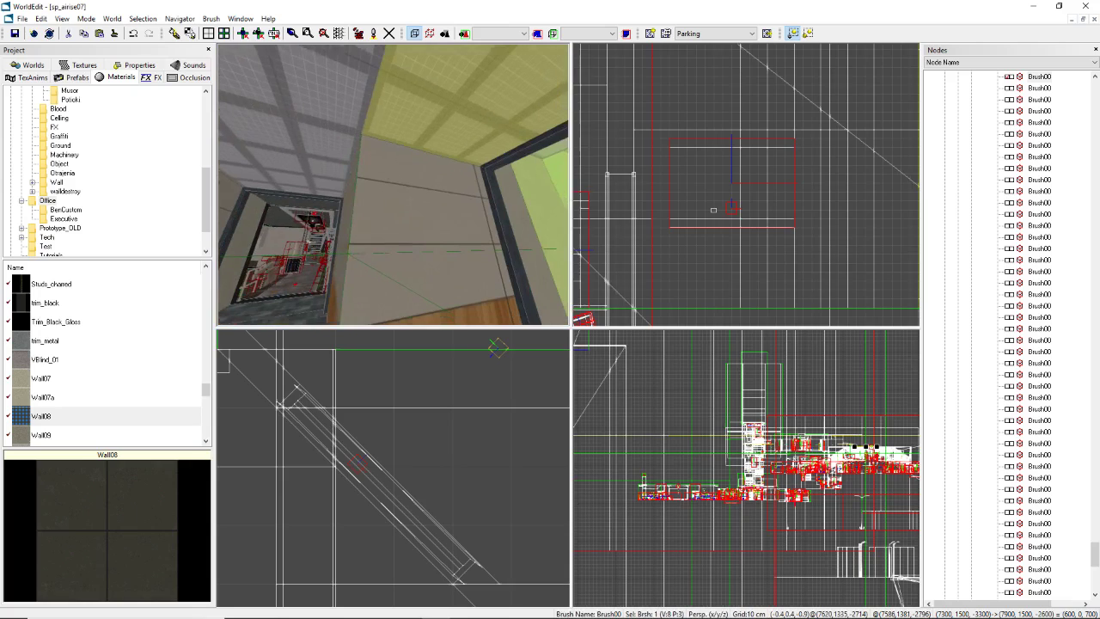
Step: Find the shell brush group in the node tree, highlight its brushes briefly, and reselect the ceiling section at the stair doorway
scroll(1007, 421, "up", 15)
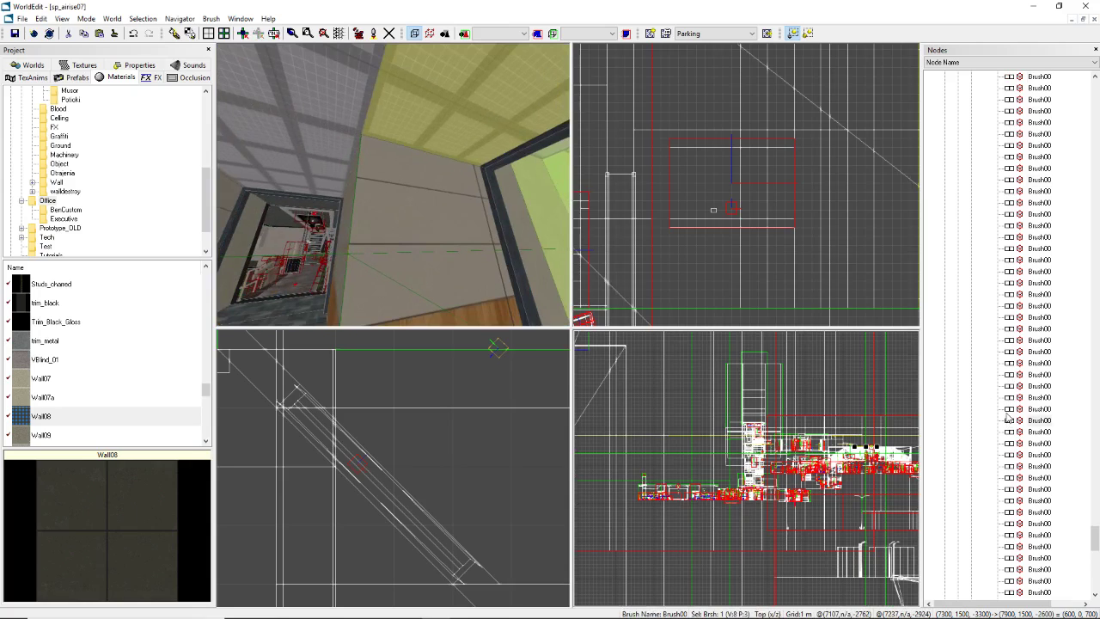
left_click_drag(1098, 530, 1094, 467)
left_click(995, 330)
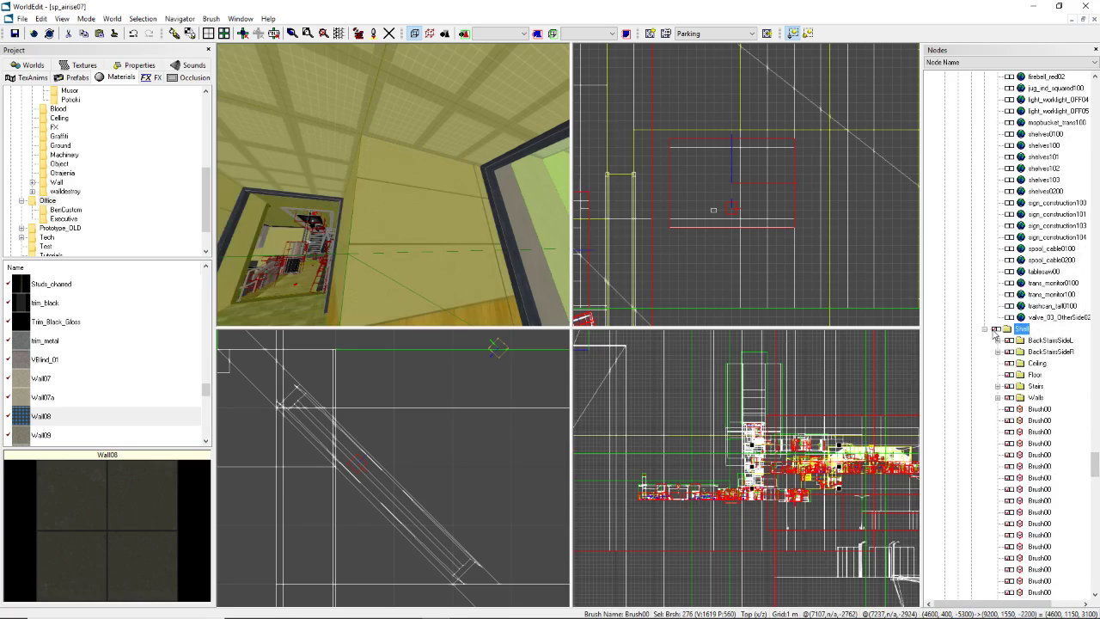
left_click(995, 330)
left_click(414, 140)
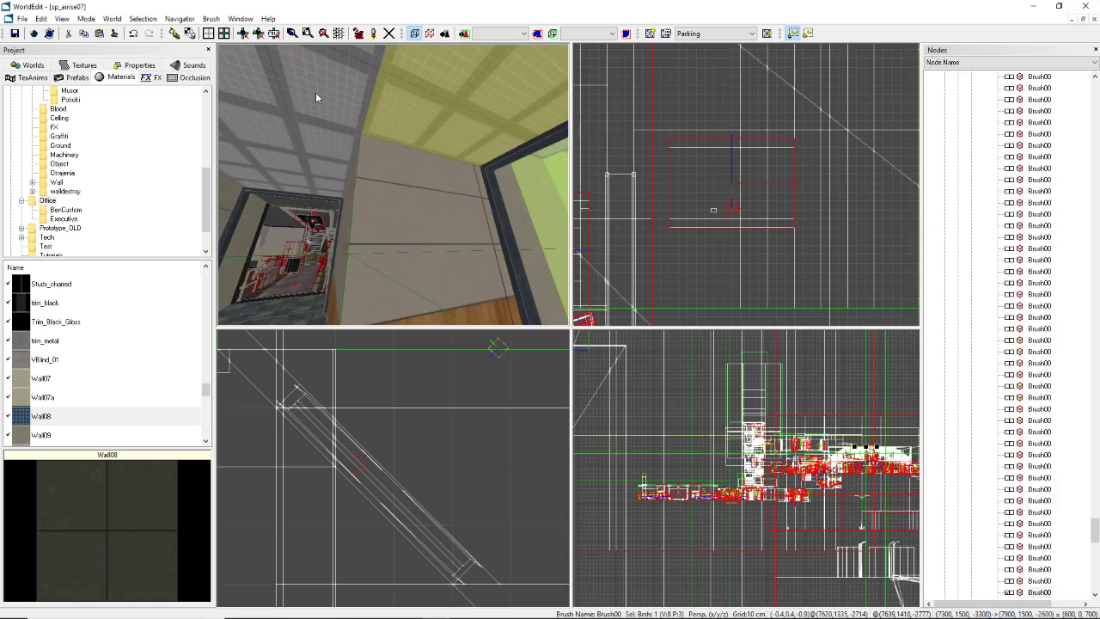
Step: Inspect how the ceiling and walls meet around the corridor junction from outside and inside, with the stair doorway's ceiling section selected
mouse_move(315, 92)
right_mouse_down()
mouse_move(344, 92)
mouse_move(315, 92)
right_mouse_up()
left_click(406, 211)
left_click(434, 113)
mouse_move(434, 114)
right_mouse_down()
mouse_move(481, 112)
mouse_move(447, 69)
mouse_move(430, 172)
mouse_move(439, 223)
mouse_move(447, 77)
right_mouse_up()
right_click_drag(338, 103, 338, 140)
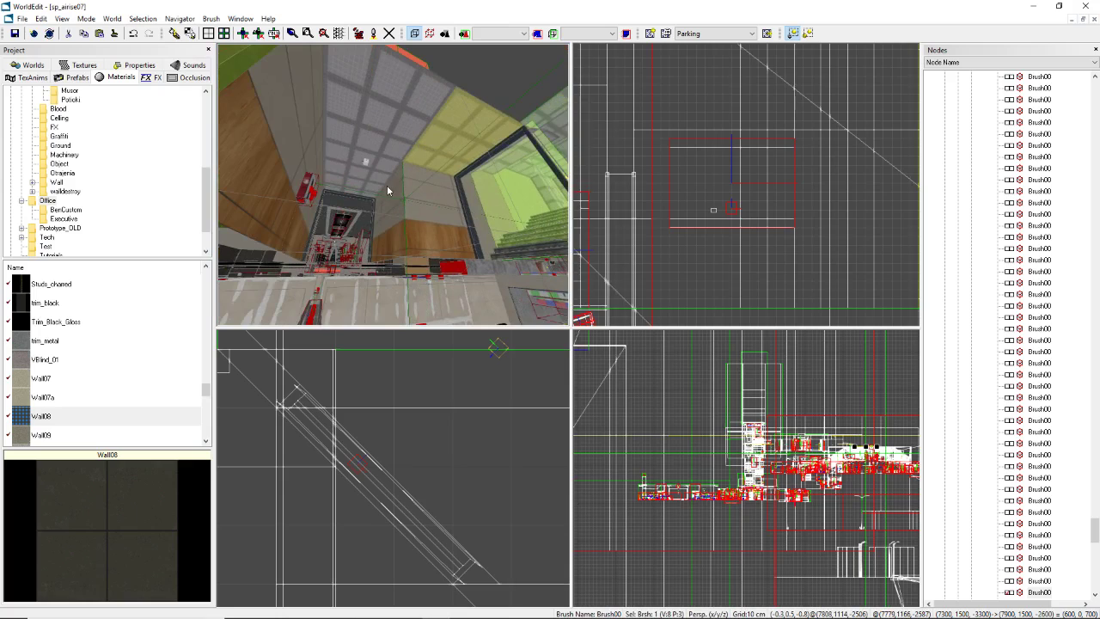
key("ctrl+c")
left_click(628, 339)
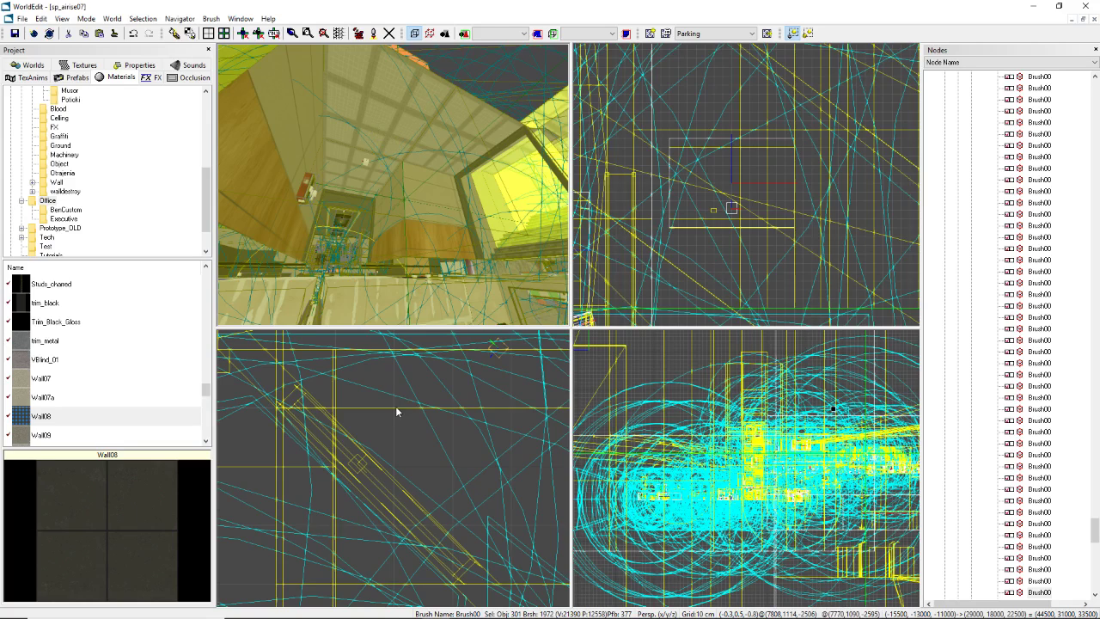
left_click(422, 198)
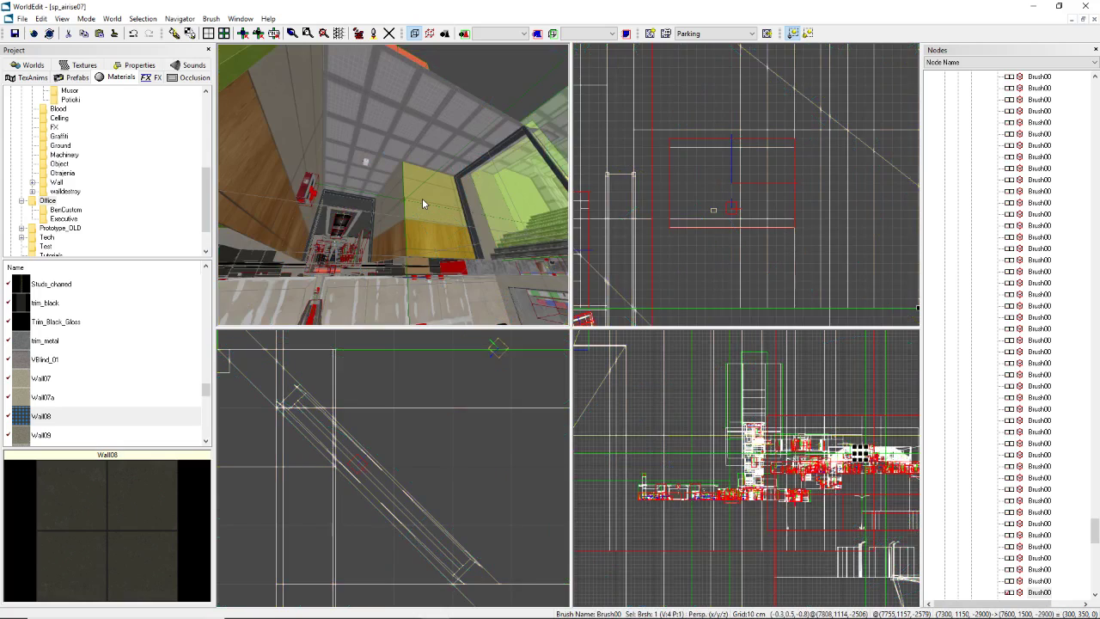
mouse_move(410, 205)
right_mouse_down()
mouse_move(399, 159)
mouse_move(355, 191)
mouse_move(394, 174)
mouse_move(404, 188)
mouse_move(393, 184)
right_mouse_up()
left_click(392, 153)
right_click_drag(400, 122, 399, 122)
right_click_drag(396, 179, 397, 177)
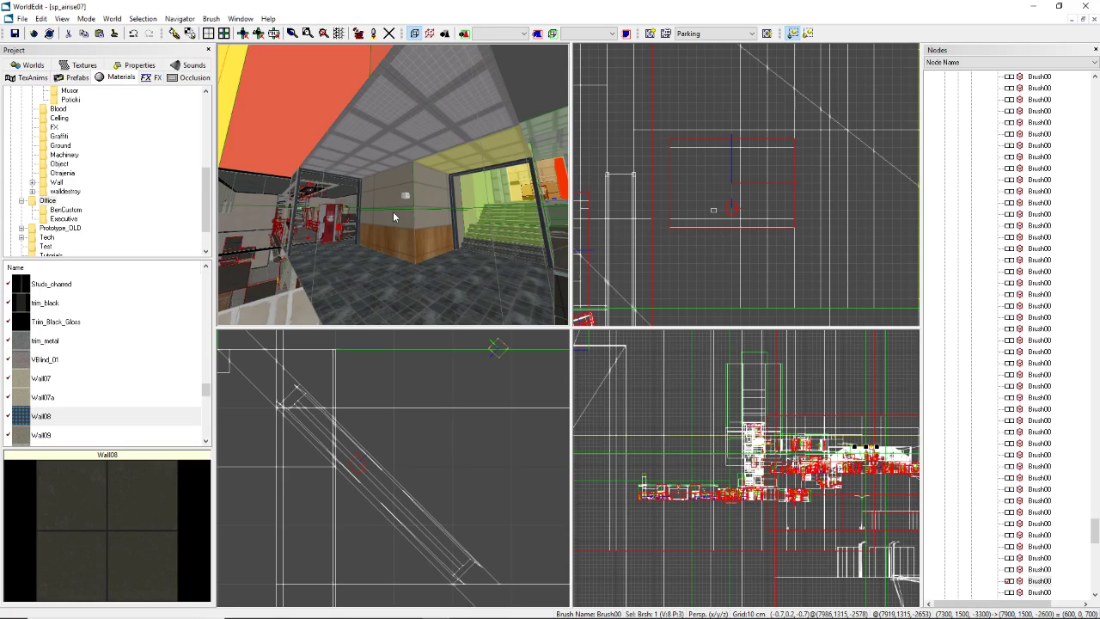
right_click_drag(393, 211, 414, 118)
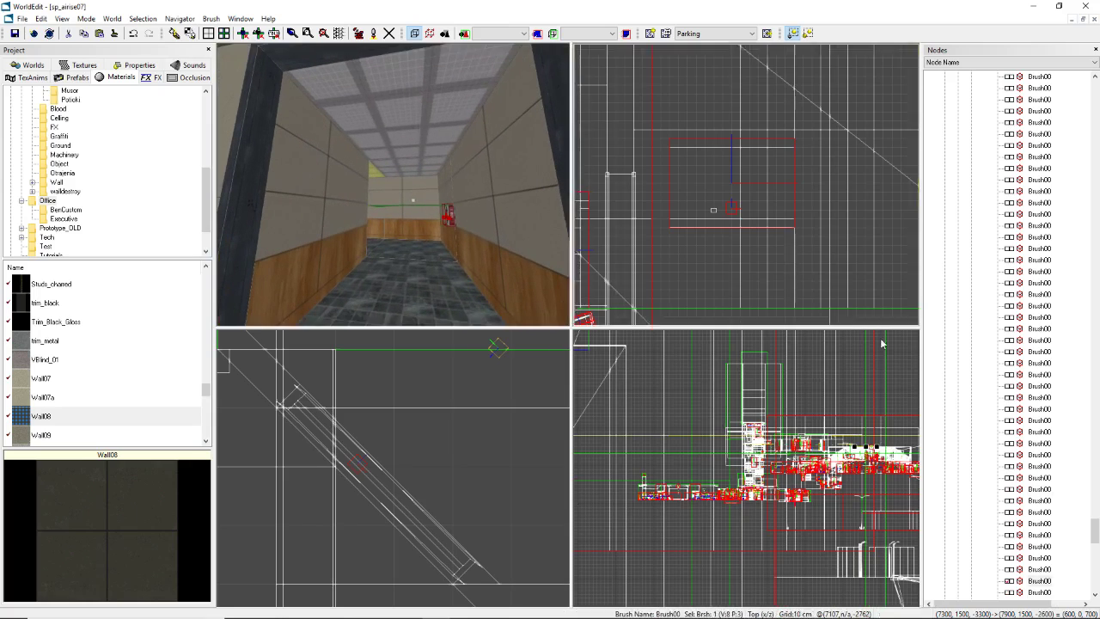
scroll(972, 494, "down", 3)
right_click_drag(461, 212, 461, 211)
Step: Relaunch WorldEdit from the desktop and reopen the recent project, declining the update of out-of-date objects
left_click(1007, 52)
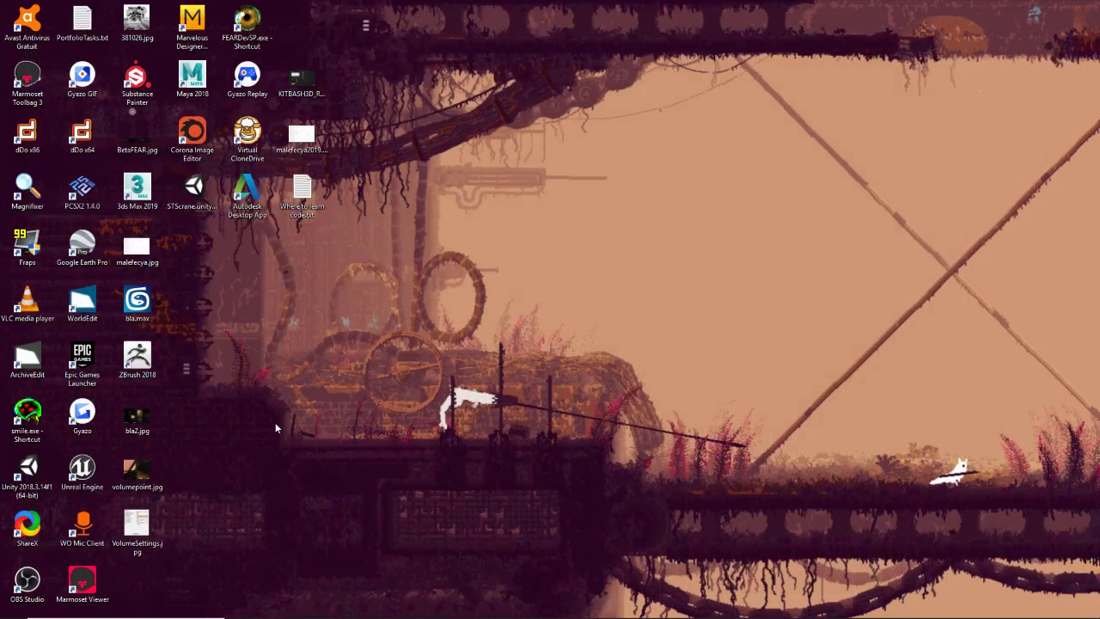
double_click(100, 308)
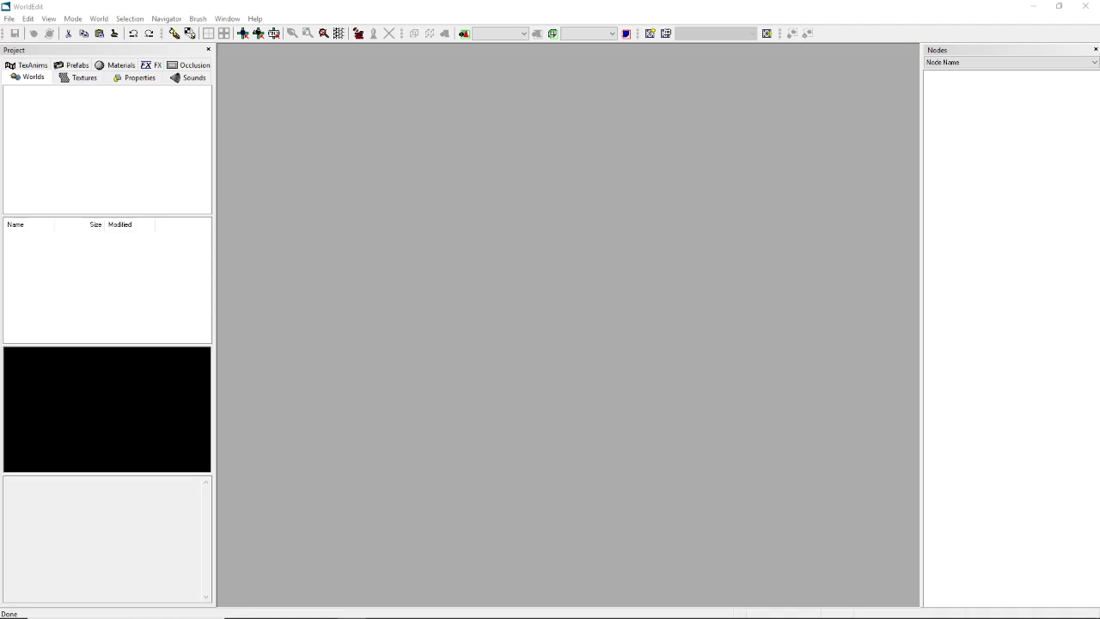
left_click(8, 19)
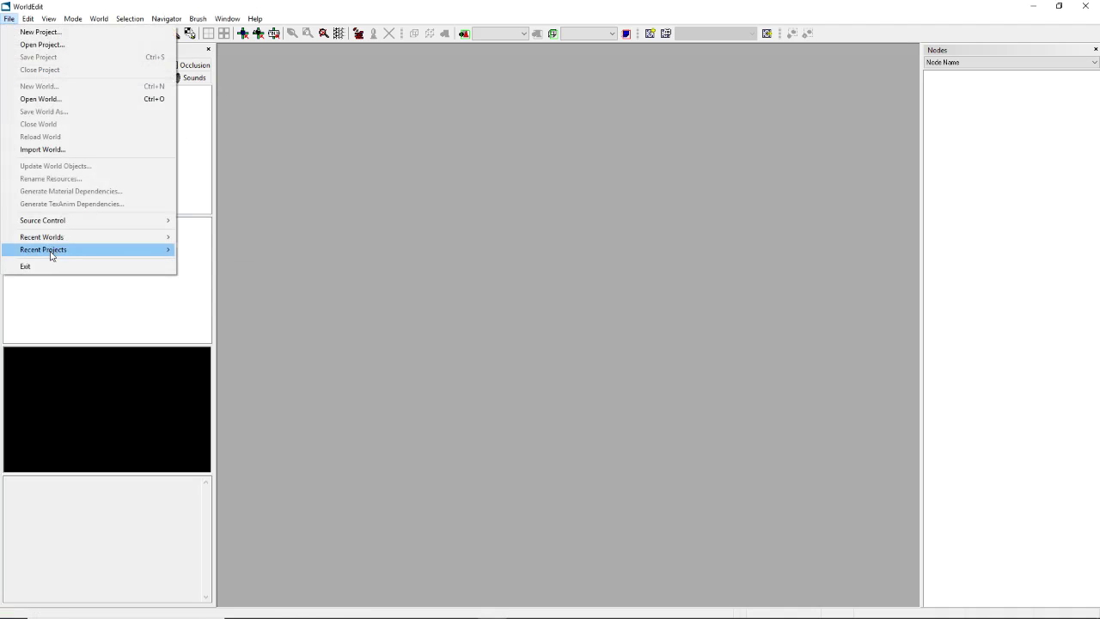
left_click(199, 249)
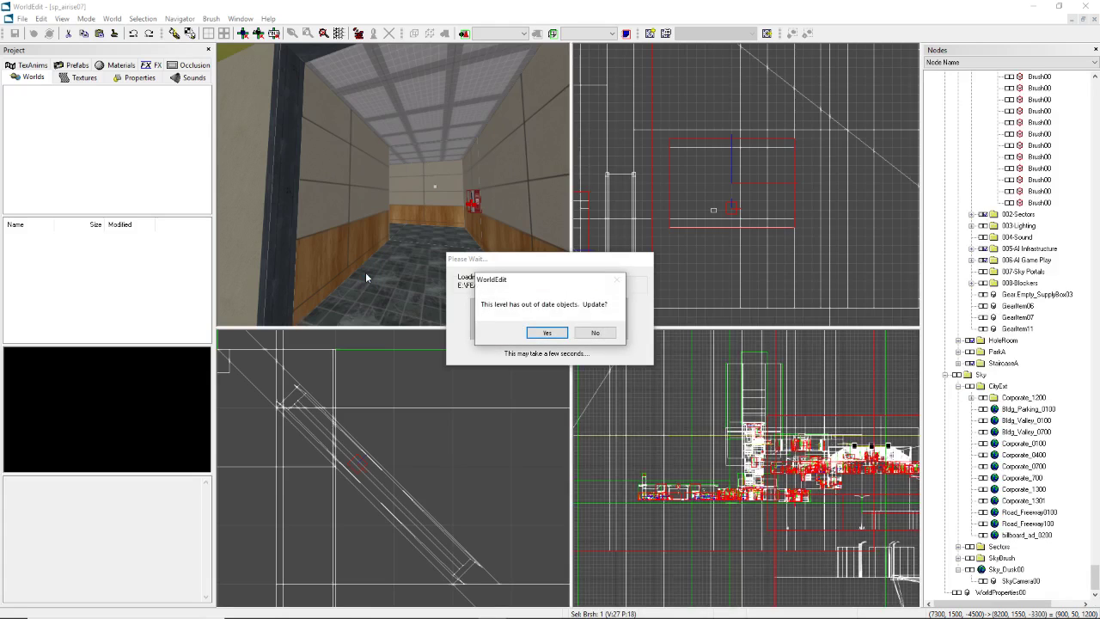
left_click(595, 334)
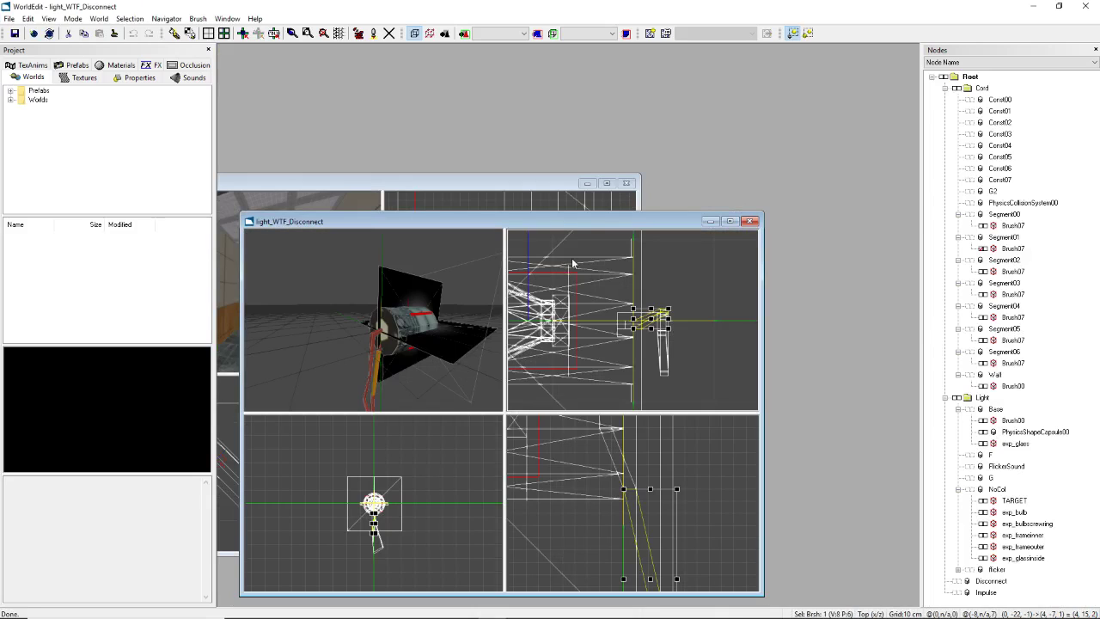
Step: Close the light_WTF_Disconnect window and maximize the sp_airise07 world
left_click(750, 221)
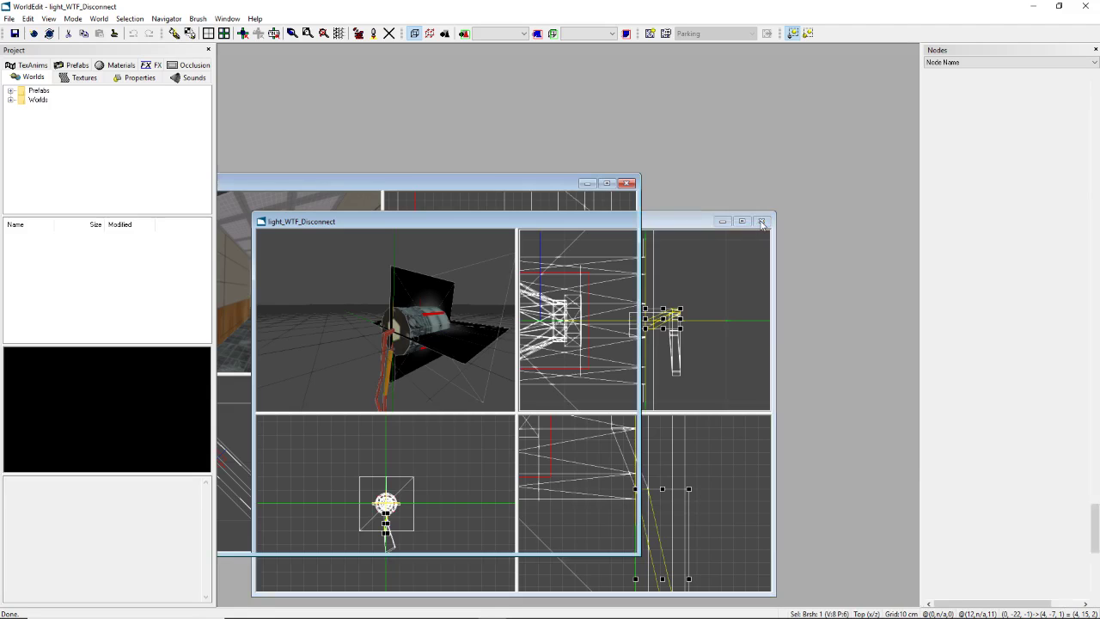
left_click(606, 183)
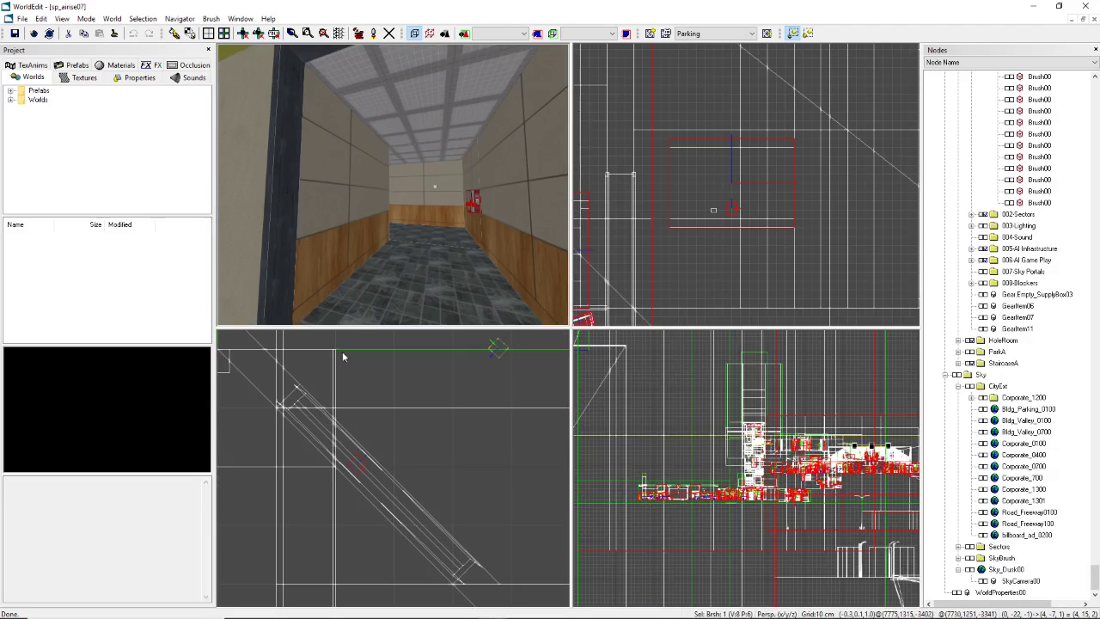
right_click_drag(394, 185, 383, 182)
right_click_drag(469, 277, 456, 279)
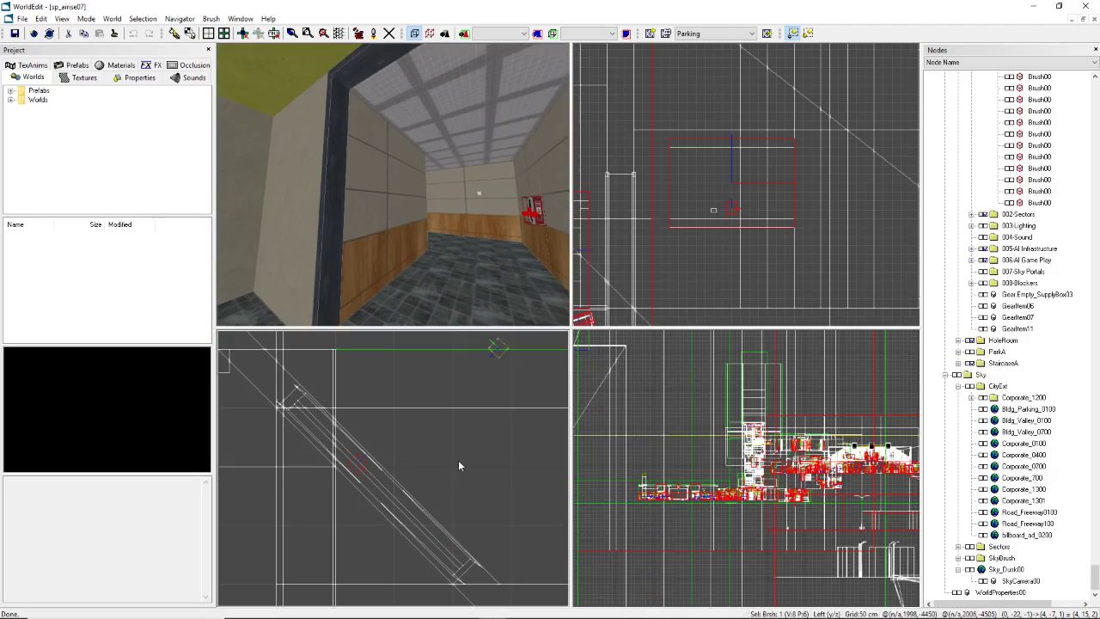
Step: Select the corridor wall between the two doorways and inspect the surrounding walls, ceiling and stair doorway
mouse_move(413, 246)
right_mouse_down()
mouse_move(399, 254)
mouse_move(413, 262)
mouse_move(387, 207)
mouse_move(379, 211)
mouse_move(406, 151)
mouse_move(340, 167)
mouse_move(391, 168)
right_mouse_up()
left_click(392, 207)
key("Left")
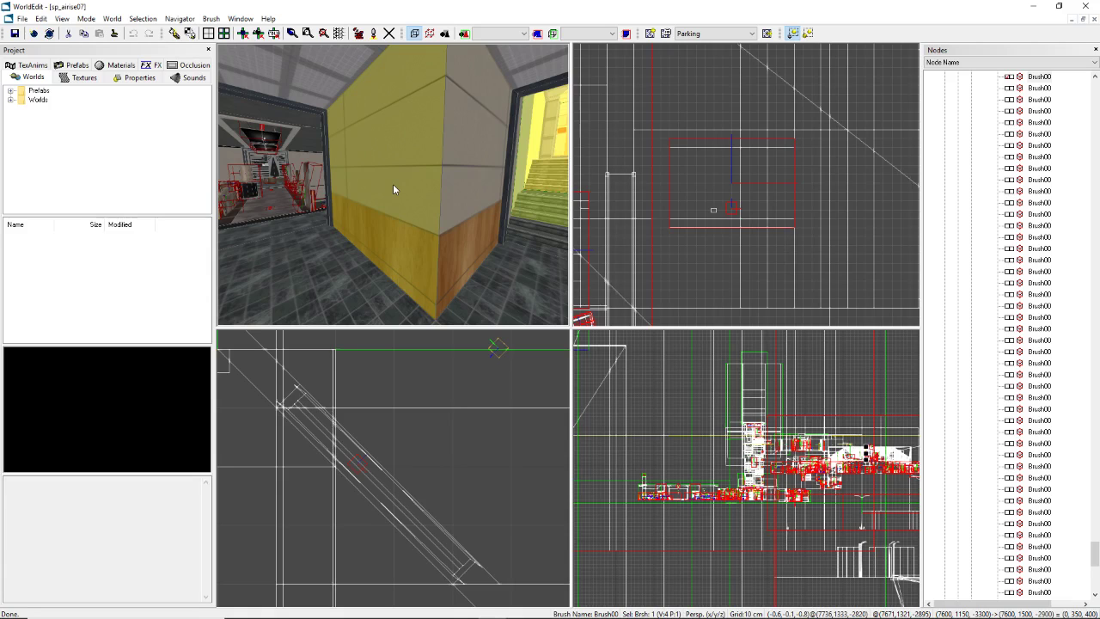
key("Right")
key("Up")
key("Left")
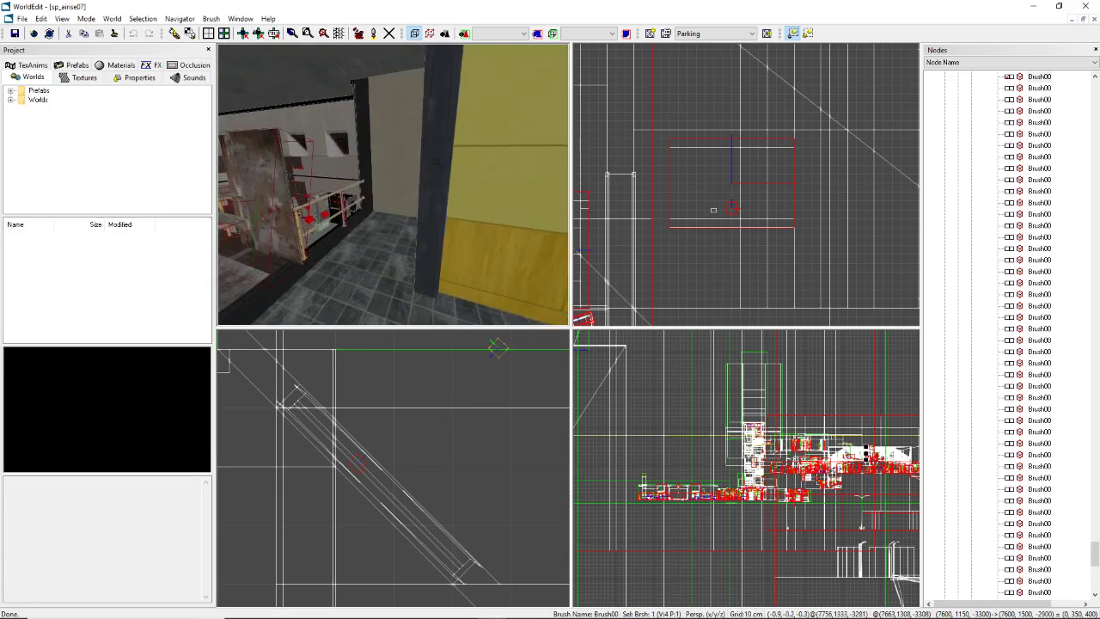
key("Up")
right_click_drag(393, 178, 406, 179)
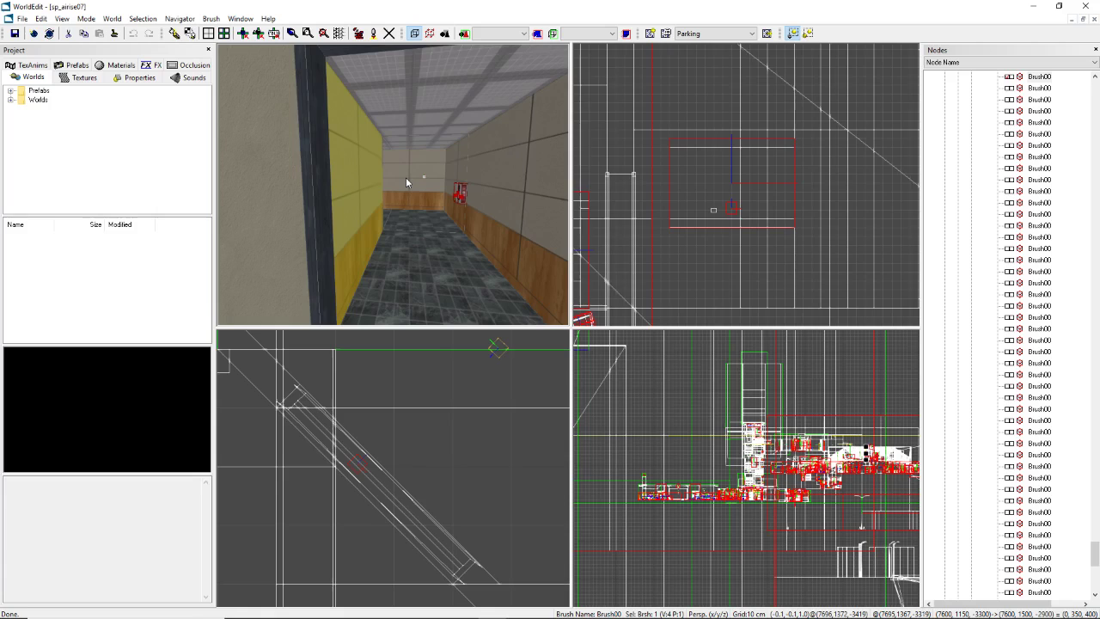
key("Up")
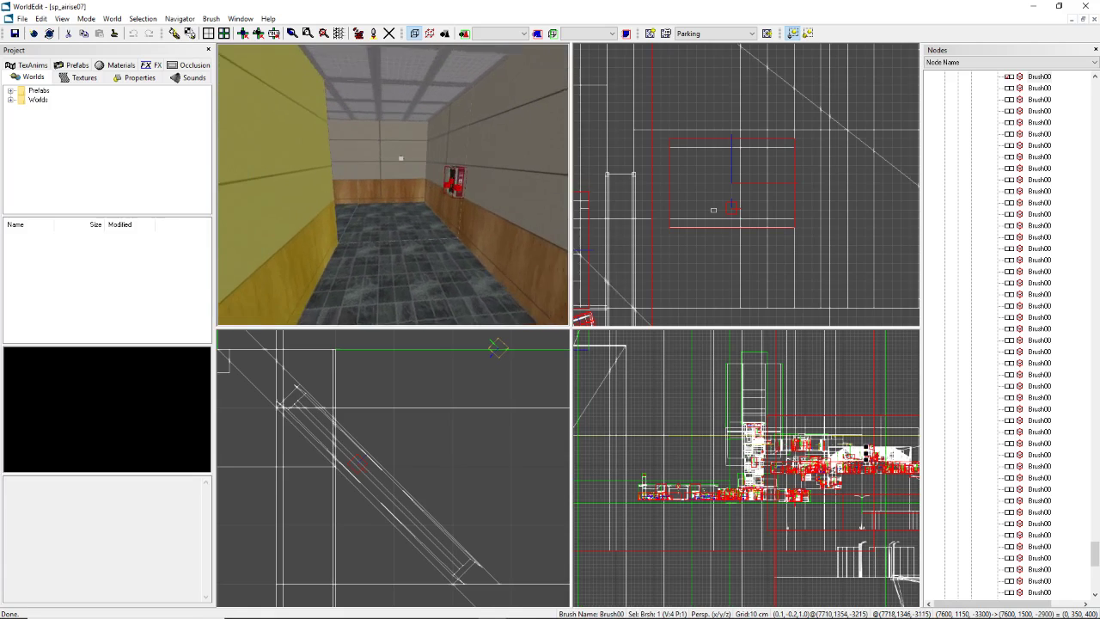
mouse_move(393, 184)
right_mouse_down()
mouse_move(348, 178)
mouse_move(393, 184)
right_mouse_up()
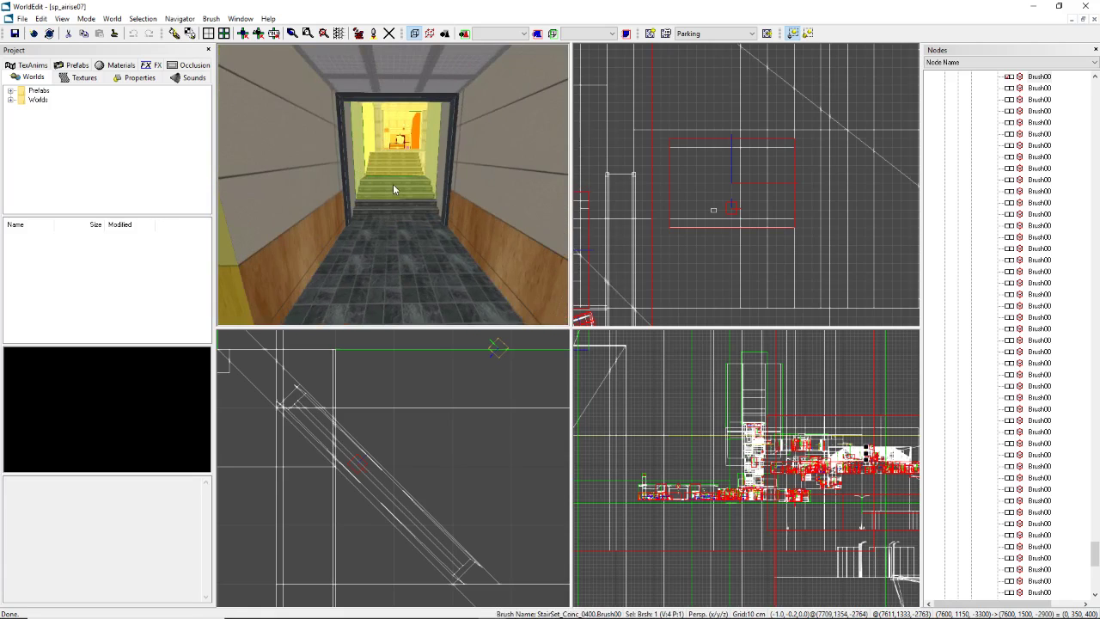
key("Right")
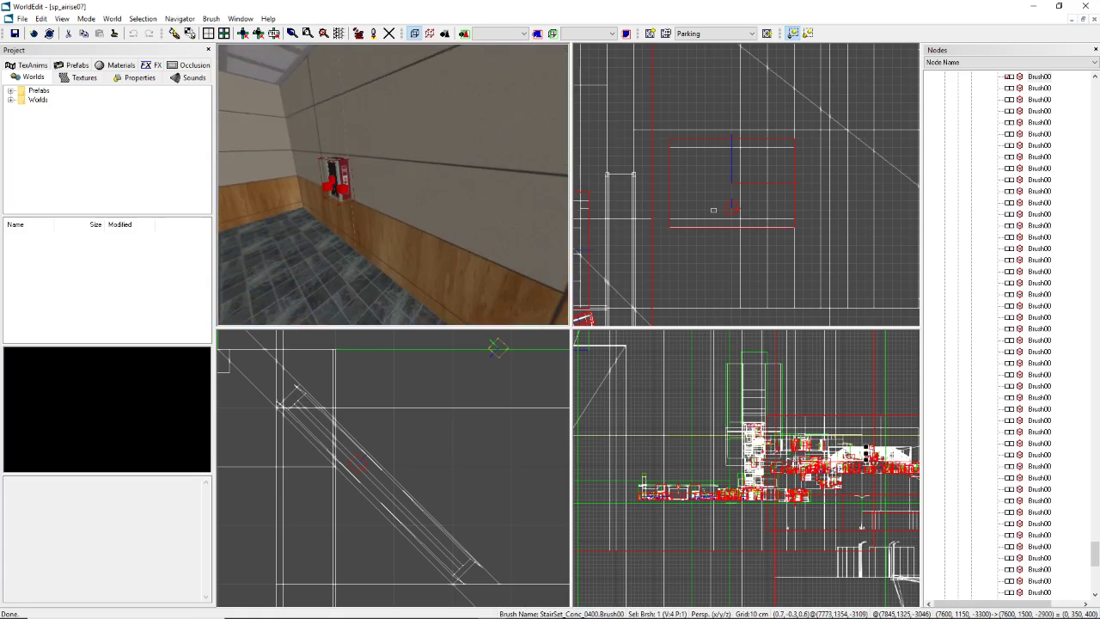
Step: Select the corridor wall that carries the fire extinguisher and look up its assigned material
left_click(402, 150)
mouse_move(402, 149)
right_mouse_down()
mouse_move(398, 182)
mouse_move(380, 166)
mouse_move(399, 167)
right_mouse_up()
left_click(374, 163)
left_click(398, 154)
right_click(392, 149)
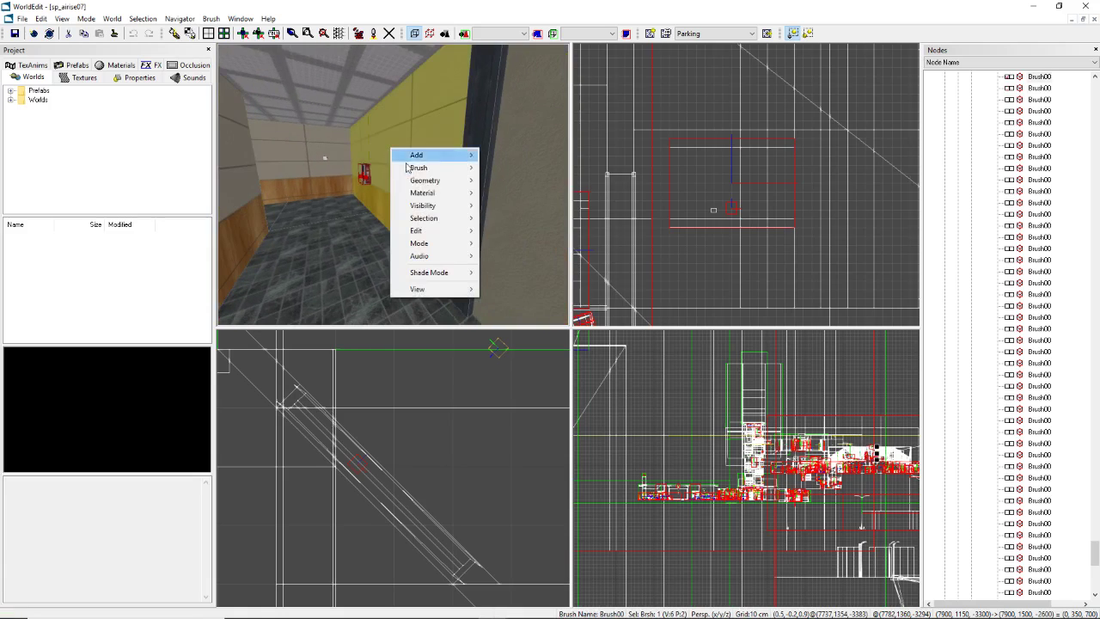
mouse_move(422, 192)
left_click(526, 309)
key("Right")
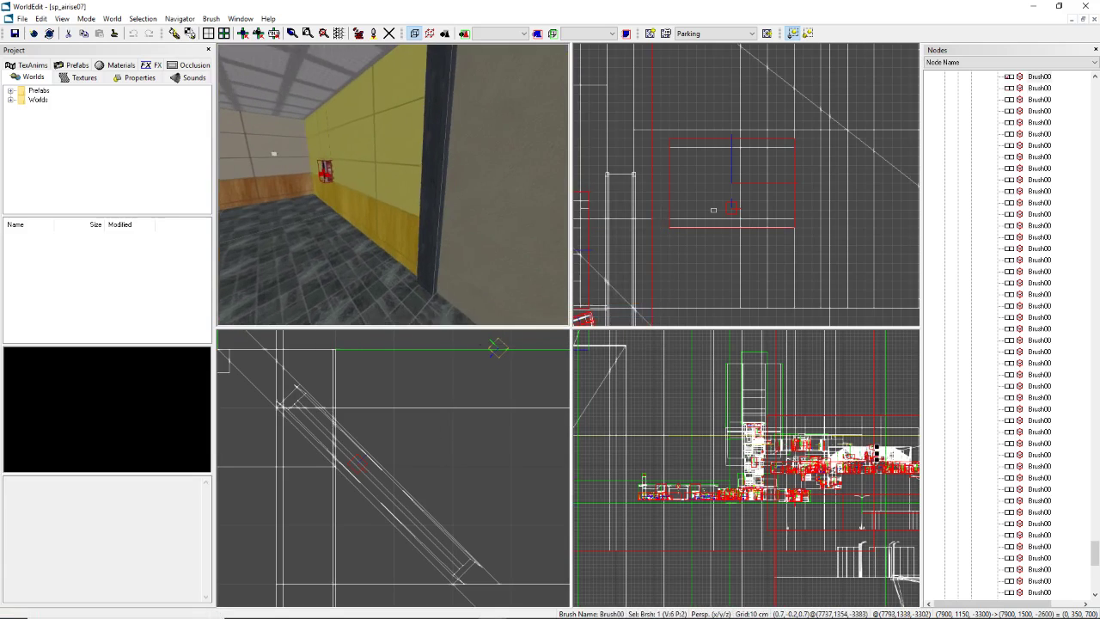
Step: Select the corridor floor below the fire extinguisher and locate its assigned material in the material library
key("Up")
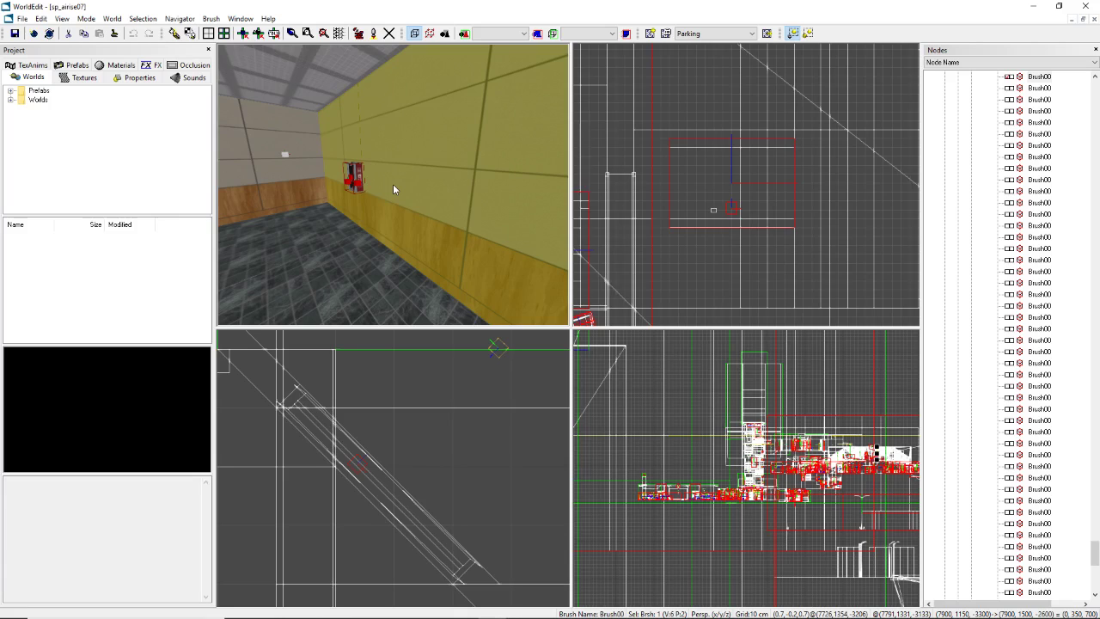
right_click_drag(393, 184, 373, 227)
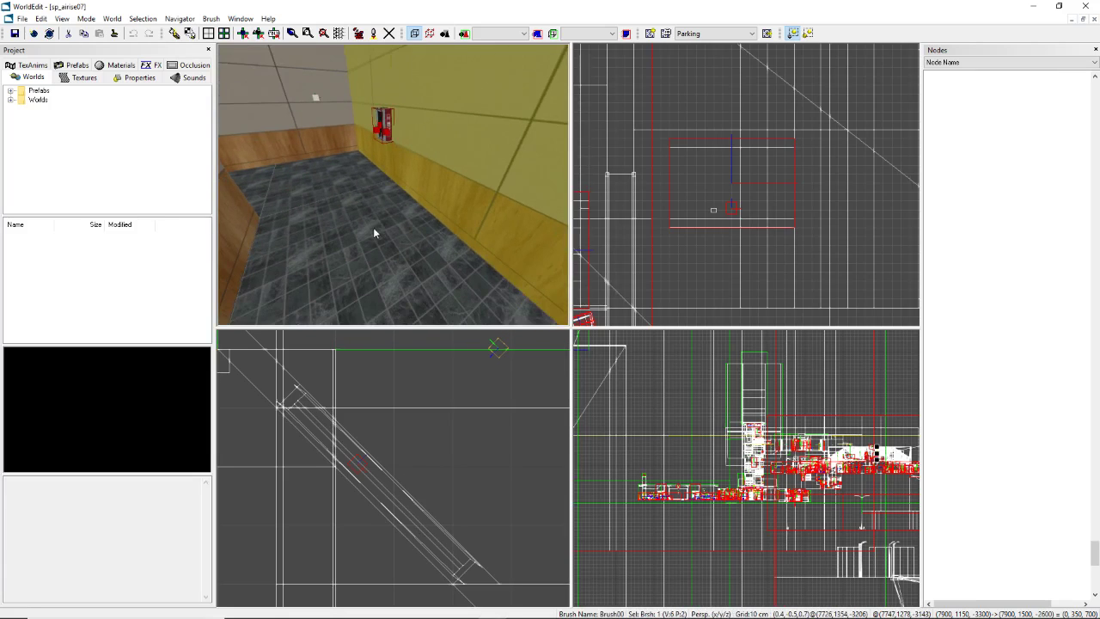
left_click(368, 220)
right_click(365, 216)
left_click(478, 380)
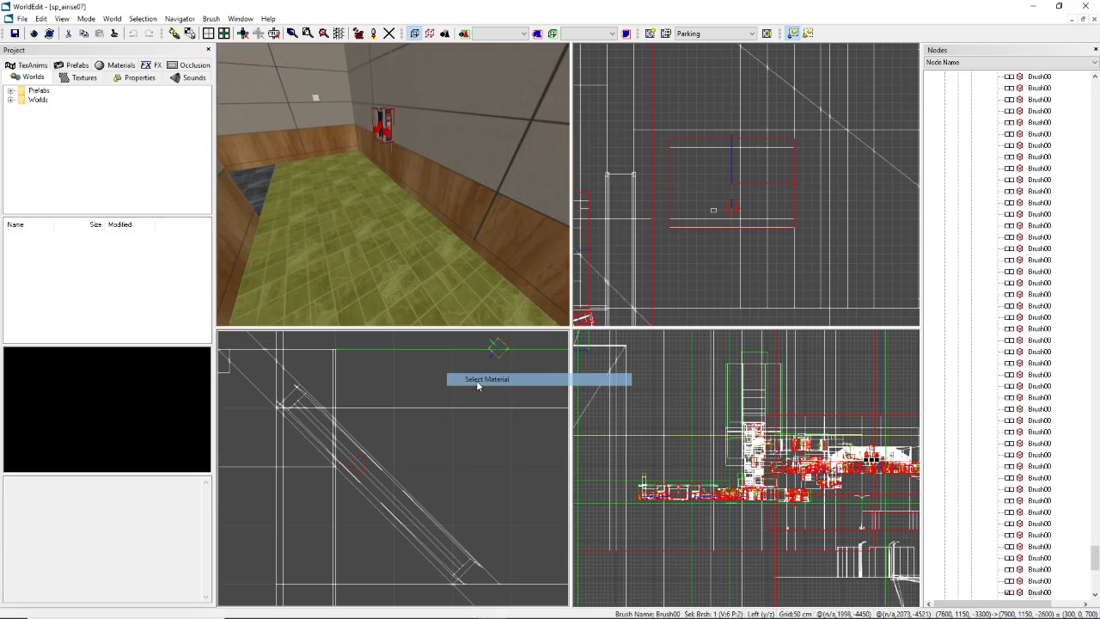
left_click(125, 80)
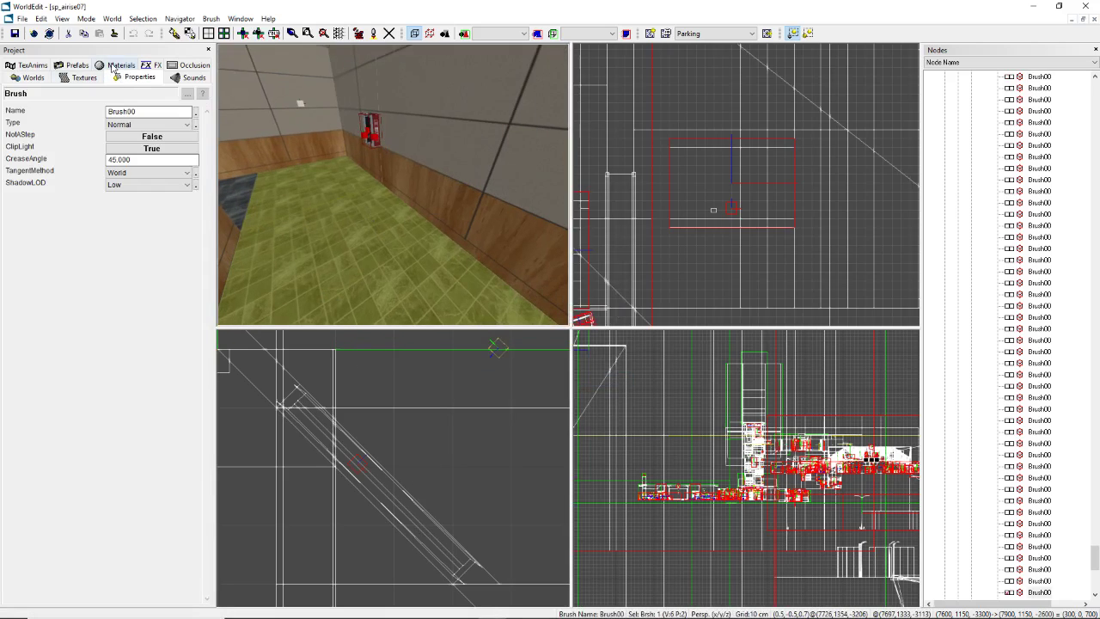
left_click(112, 67)
right_click_drag(393, 260, 379, 247)
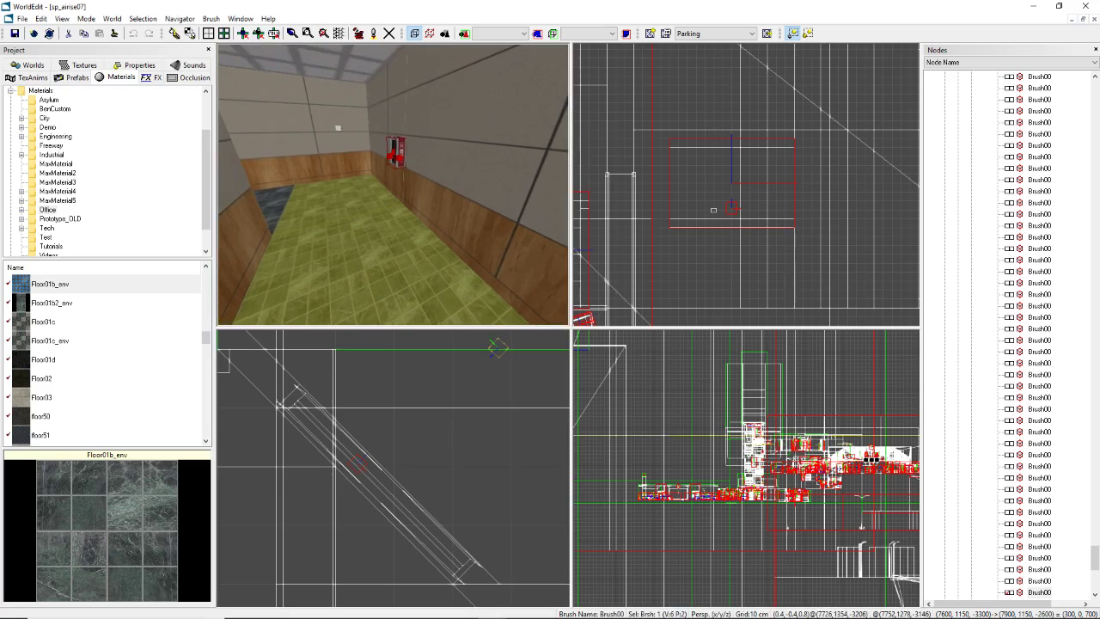
Step: Preview the materials listed before Floor01b_env, going back through the CTile ceiling set to CorporateArt07
left_click(48, 303)
key("Up")
key("Up")
key("Up")
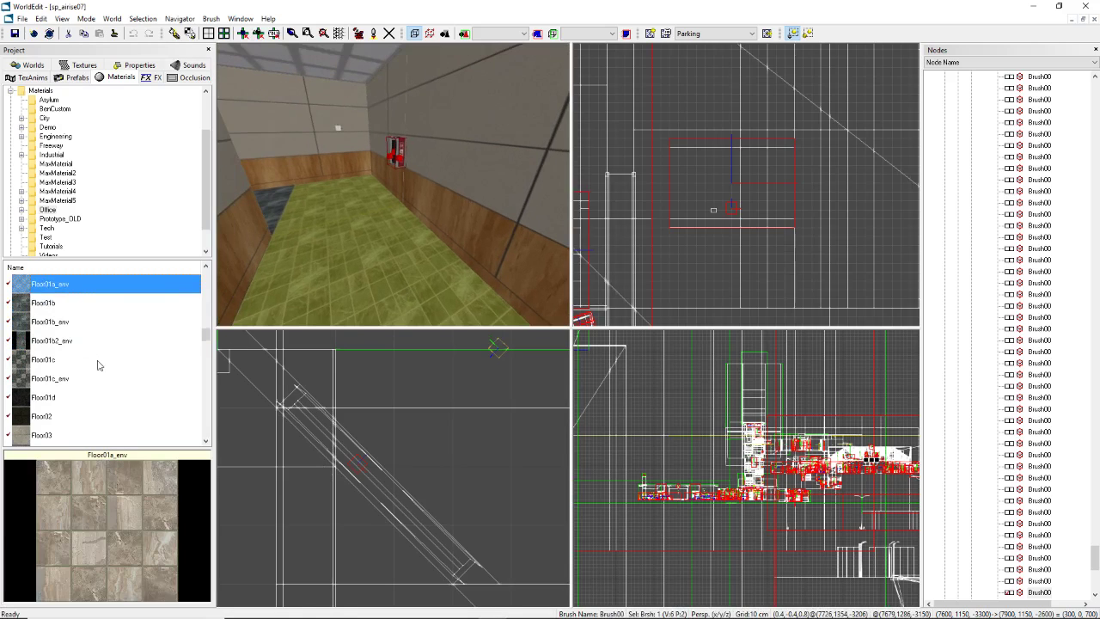
key("Up")
key("Up")
key("Up")
key("Up")
key("Up")
key("Up")
key("Up")
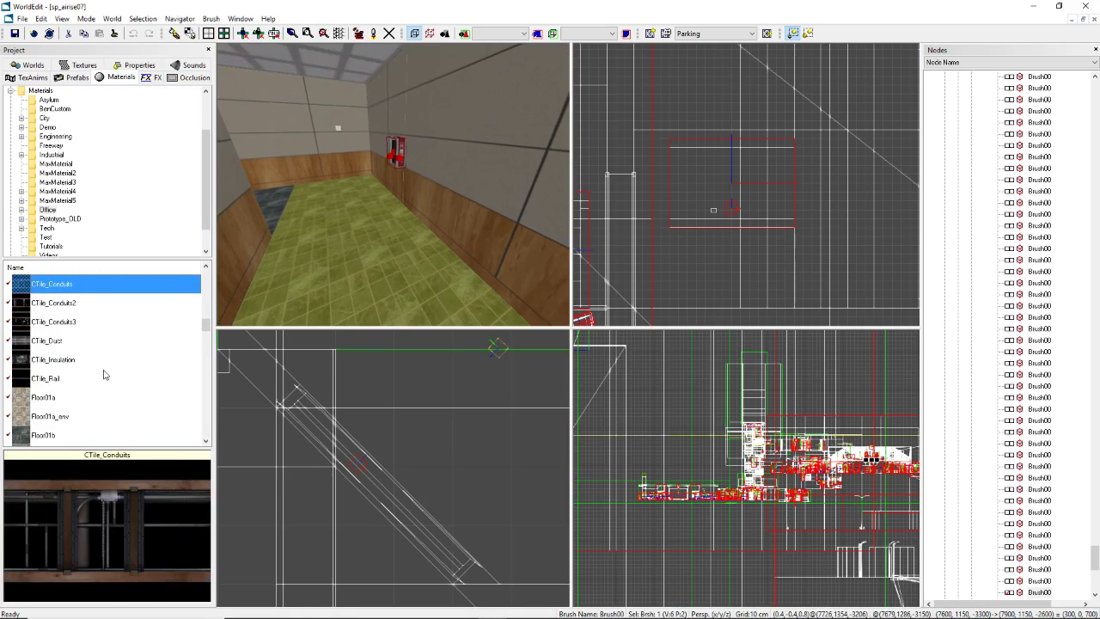
key("Up")
key("Up")
key("Up")
key("Down")
key("Down")
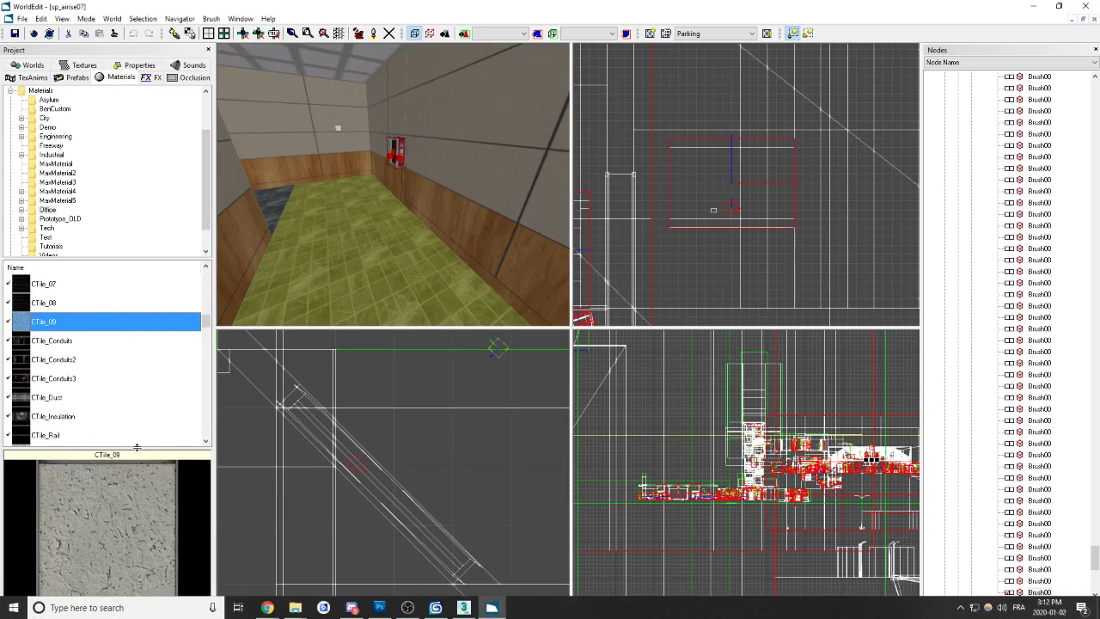
key("Up")
key("Up")
key("Up")
key("Up")
key("Up")
key("Up")
key("Up")
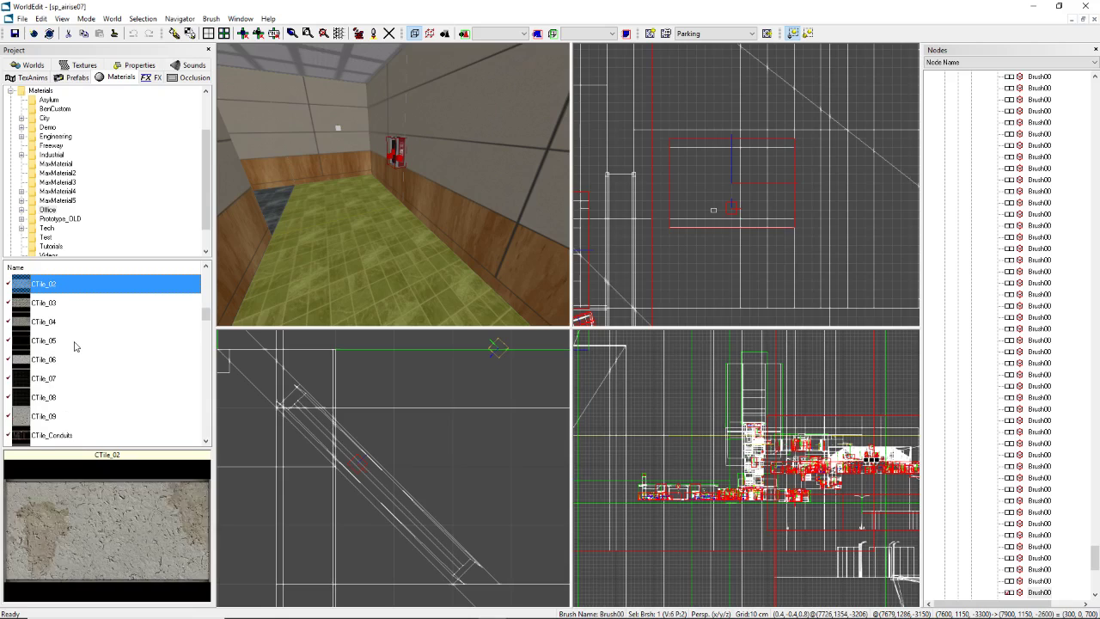
key("Up")
key("Up")
key("Up")
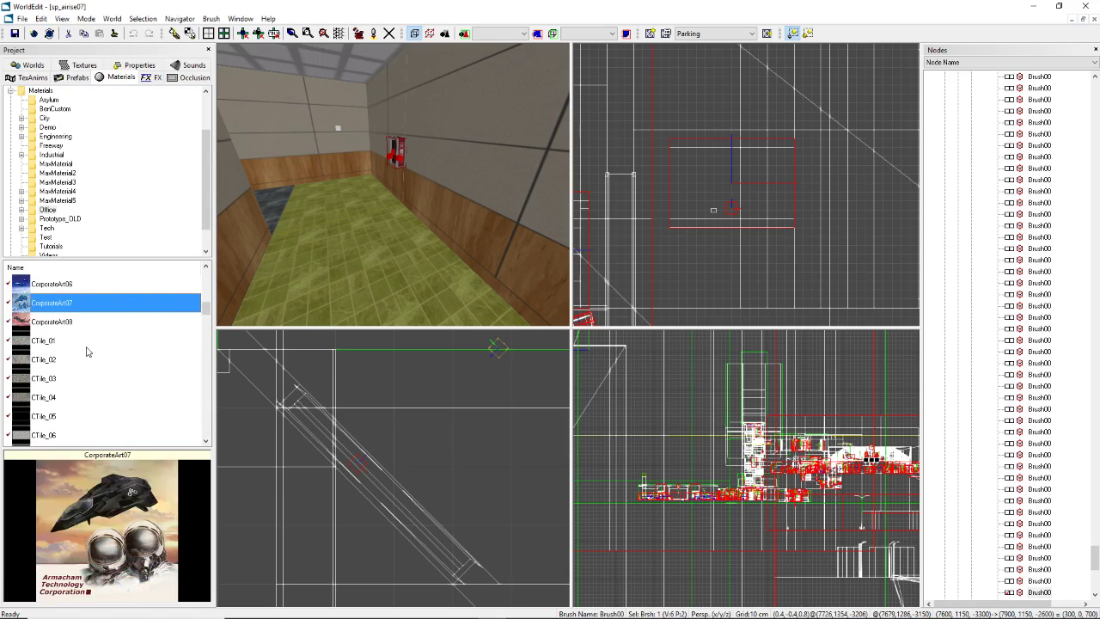
Step: Return through the CTile materials to Floor01b and preview the floor50-series materials, including floor54 and floor52
key("Down")
key("Down")
key("Down")
key("Down")
key("Down")
key("Down")
key("Down")
key("Down")
key("Down")
key("Down")
key("Down")
key("Down")
key("Down")
key("Down")
key("Down")
key("Down")
key("Down")
key("Down")
key("Down")
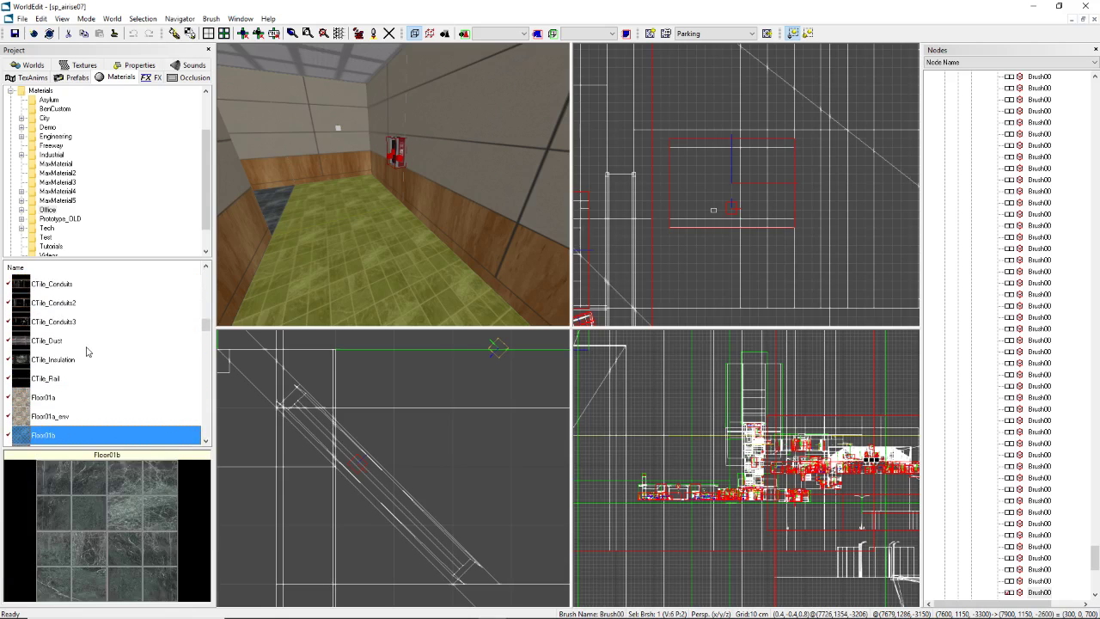
scroll(87, 351, "down", 5)
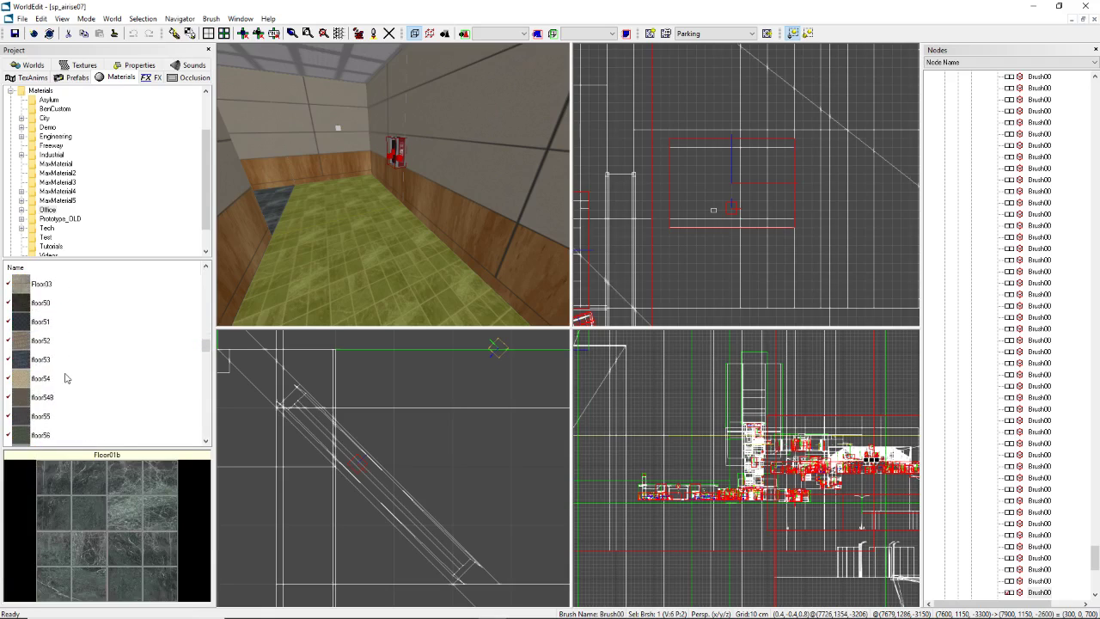
left_click(64, 378)
key("Up")
key("Up")
scroll(86, 392, "down", 1)
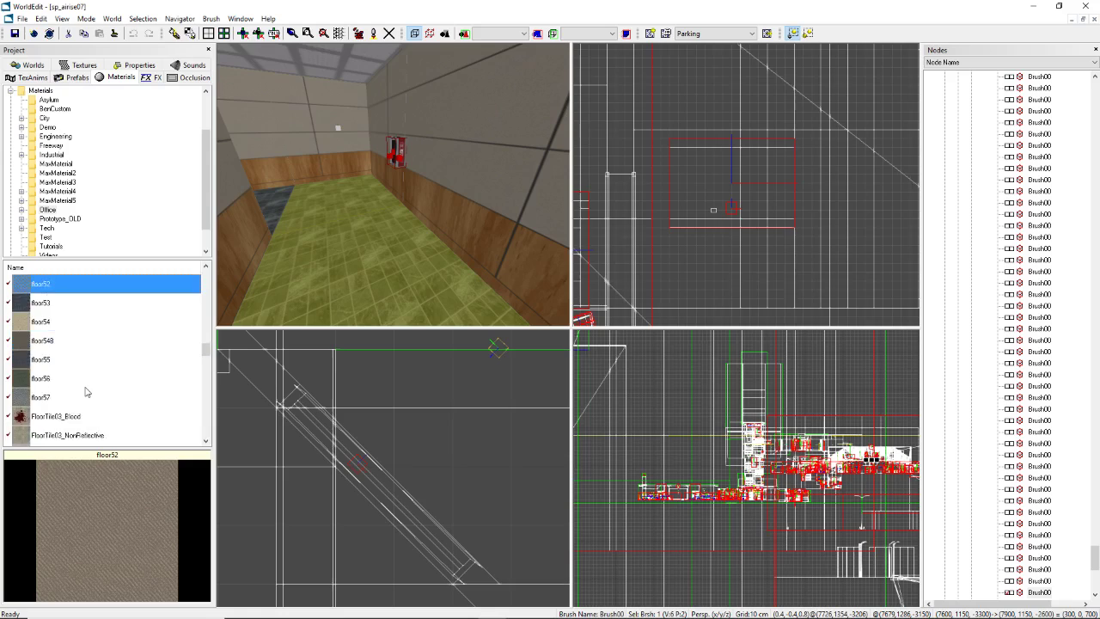
scroll(85, 392, "down", 2)
Step: Compare the FloorTileMirror01, FloorTileMirror02 and FloorTile03_NonReflective tiles and preview the glass materials down to Glass_GreenTint
left_click(65, 342)
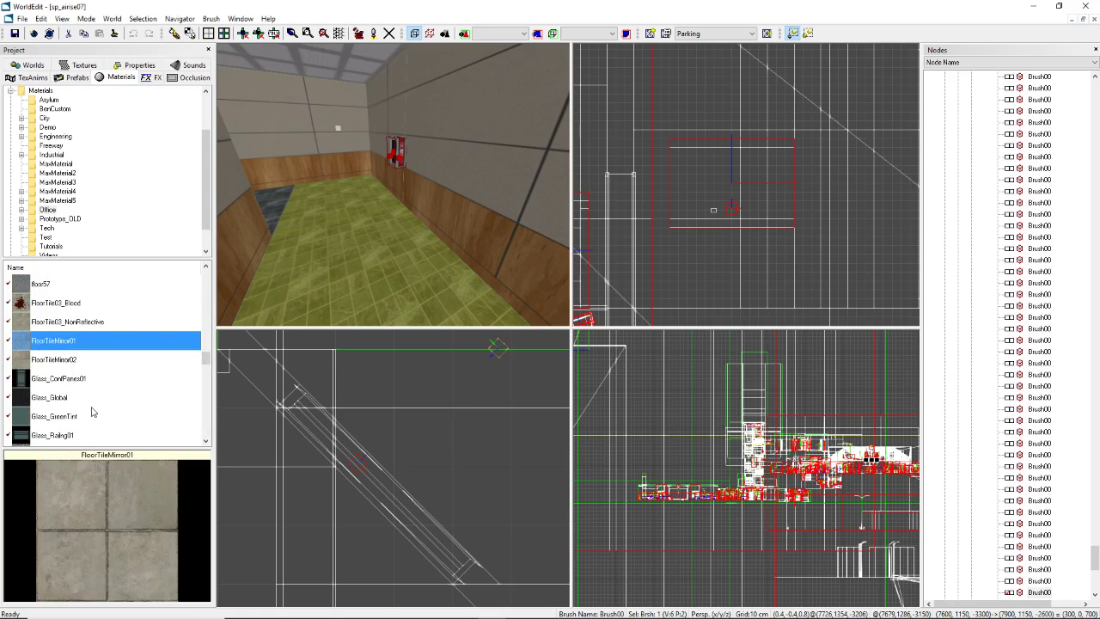
key("Down")
key("Up")
key("Up")
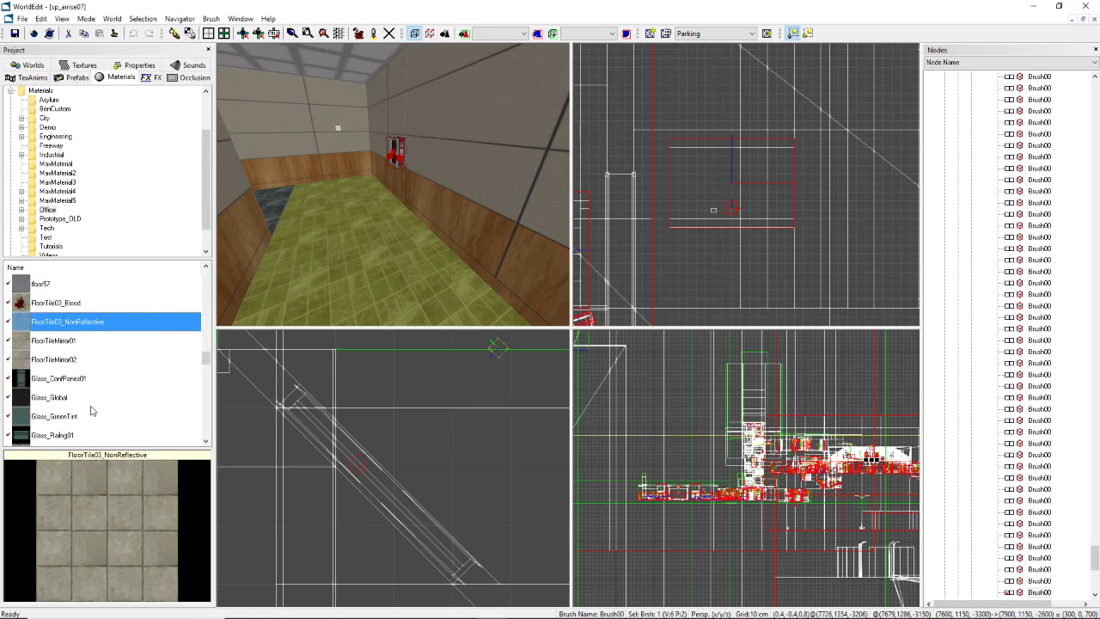
key("Down")
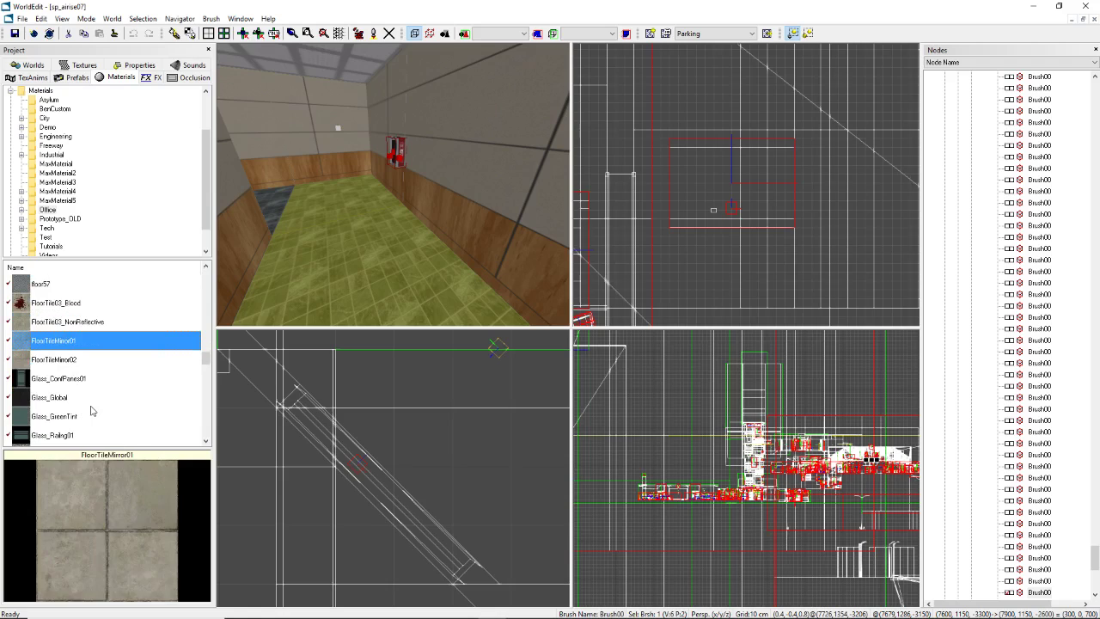
key("Down")
key("Down")
key("Down")
key("Down")
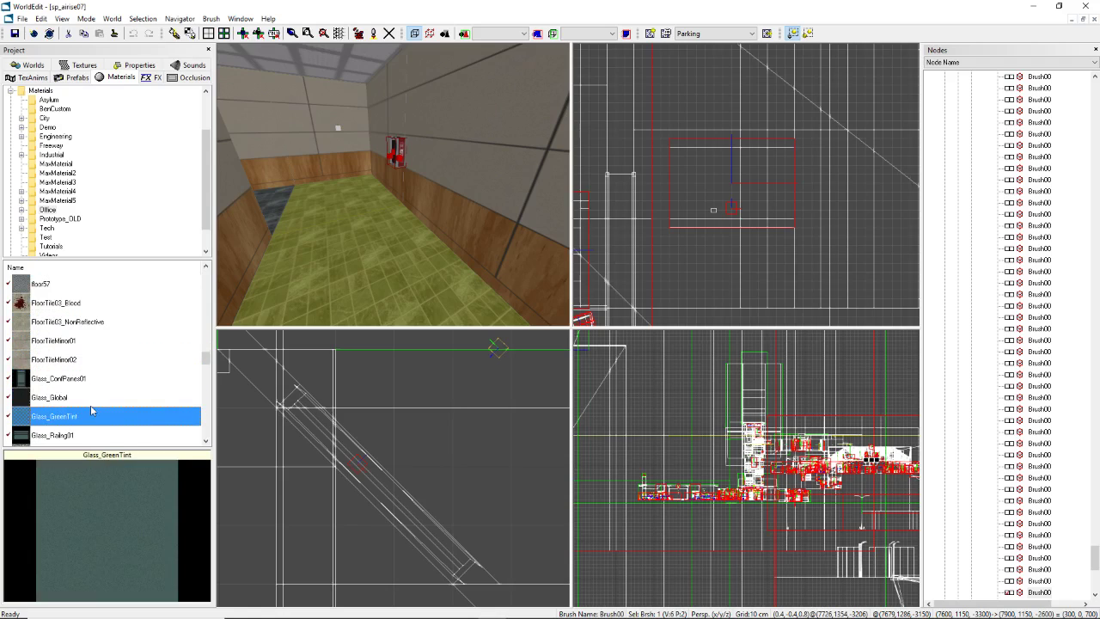
Step: Preview the Marble material and the Met_ChrmBrshd brushed-metal materials
scroll(96, 397, "down", 2)
left_click(77, 378)
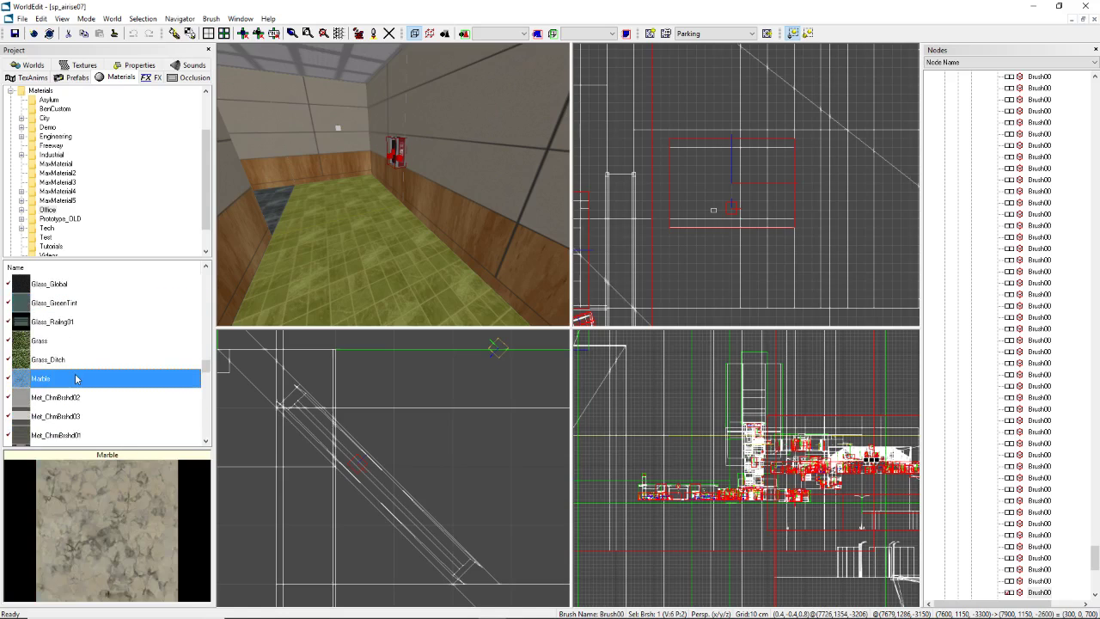
scroll(131, 383, "down", 1)
left_click(72, 347)
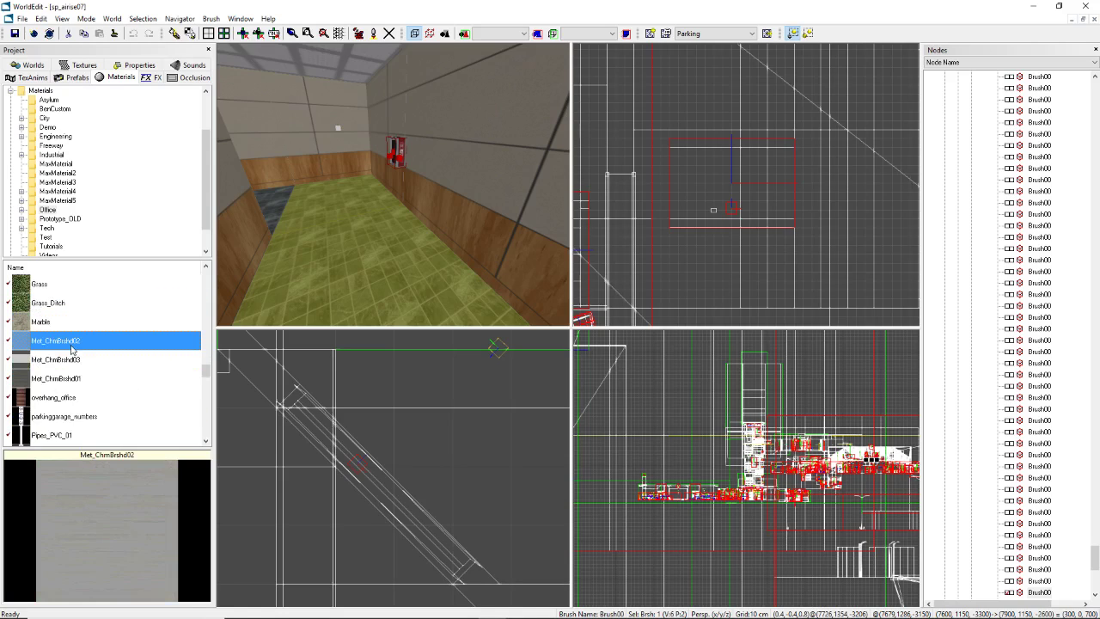
key("Down")
key("Down")
key("Down")
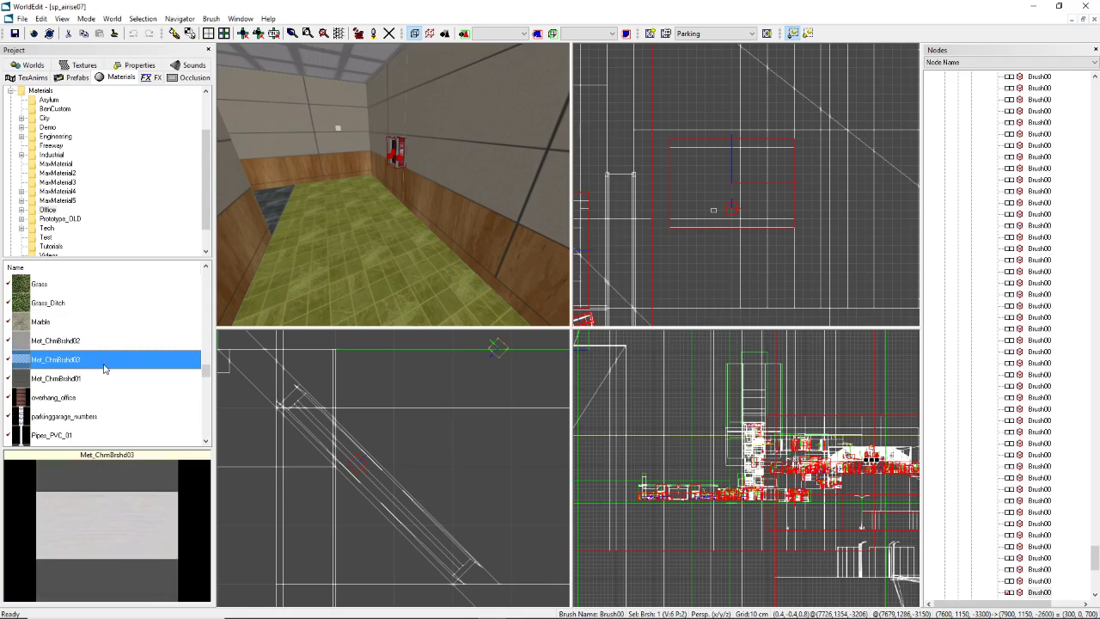
Step: Preview the trim_metal and Wall07 materials and look through the remaining wall materials down to WallGraniteB
scroll(96, 369, "down", 10)
left_click(62, 324)
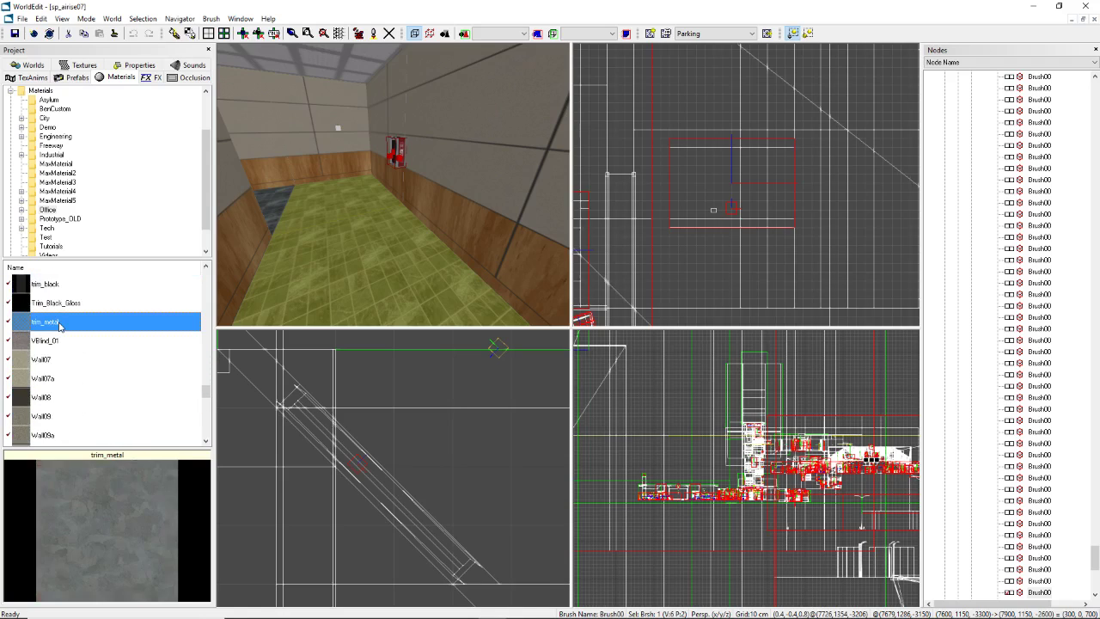
key("Down")
key("Down")
scroll(104, 384, "down", 2)
scroll(104, 384, "down", 5)
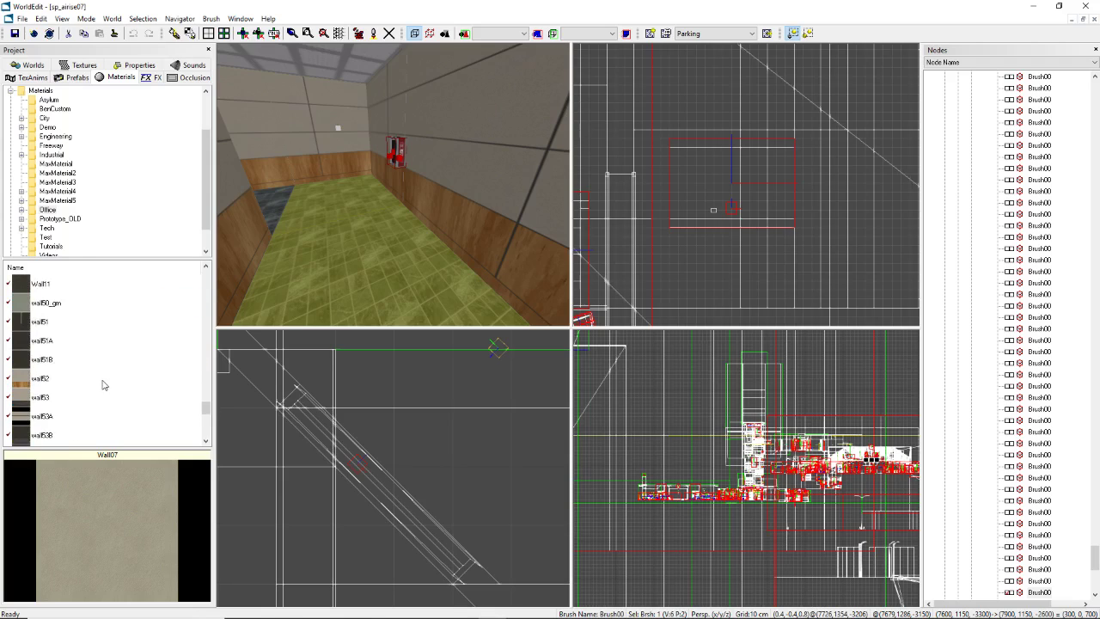
scroll(103, 384, "down", 2)
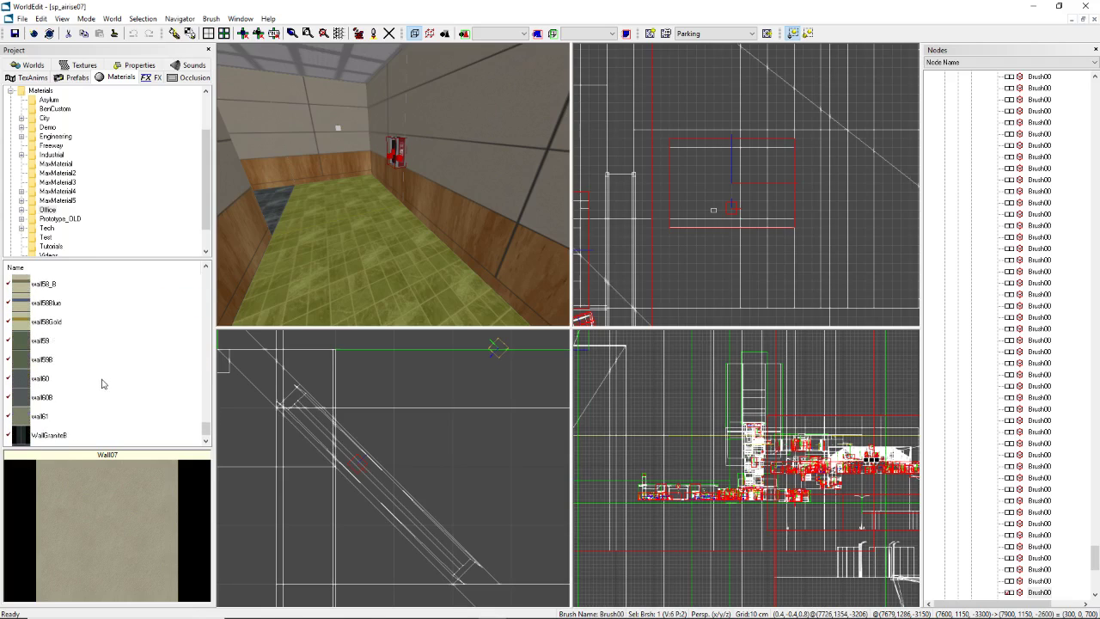
left_click(95, 397)
key("Down")
key("Down")
scroll(109, 398, "down", 1)
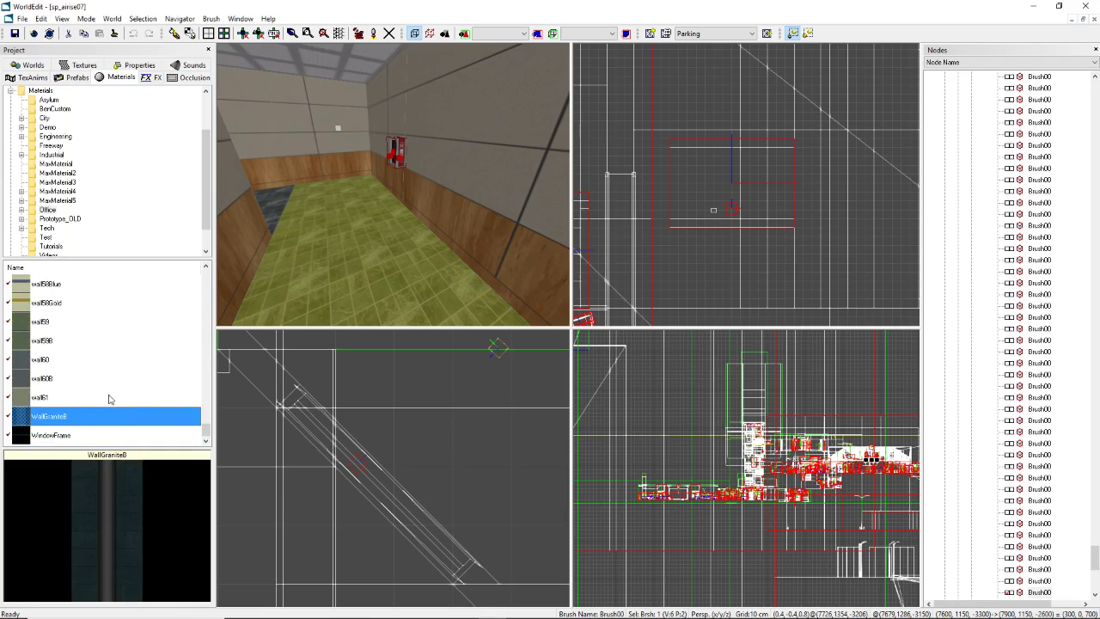
Step: Return to the start of the office materials, compare ceiling51 with ceiling50, and select ceiling50
scroll(105, 396, "up", 12)
scroll(103, 394, "up", 15)
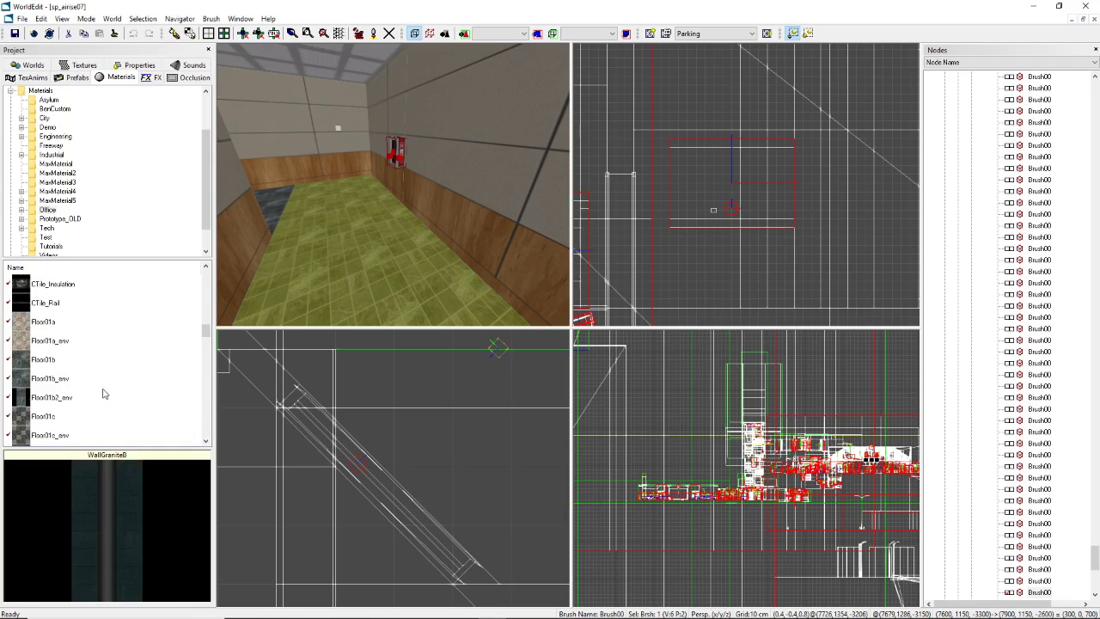
scroll(93, 386, "up", 6)
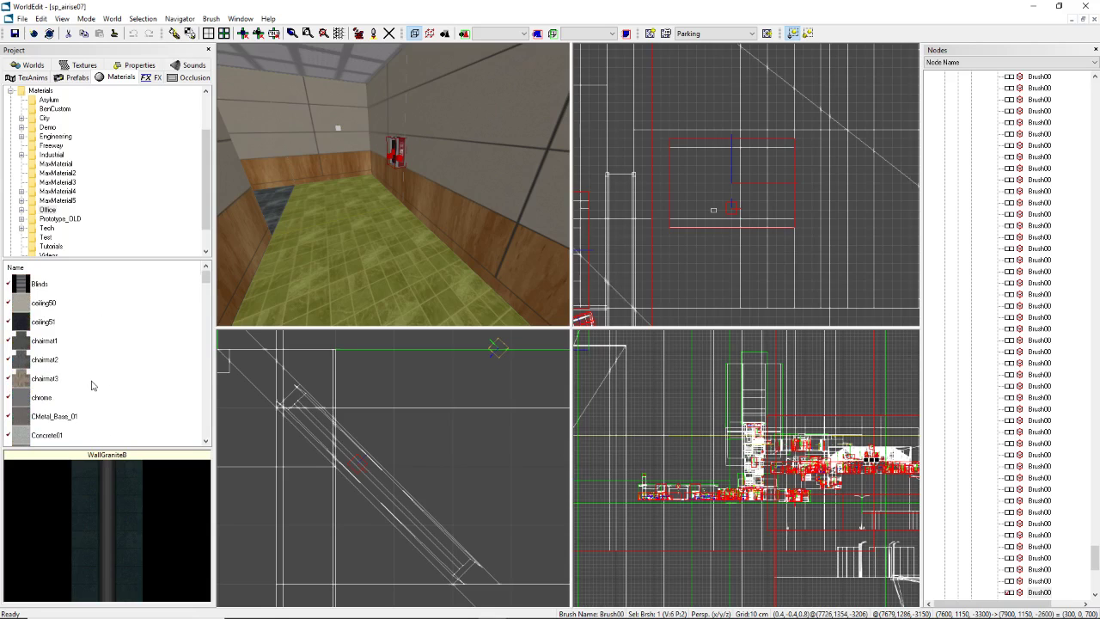
key("v")
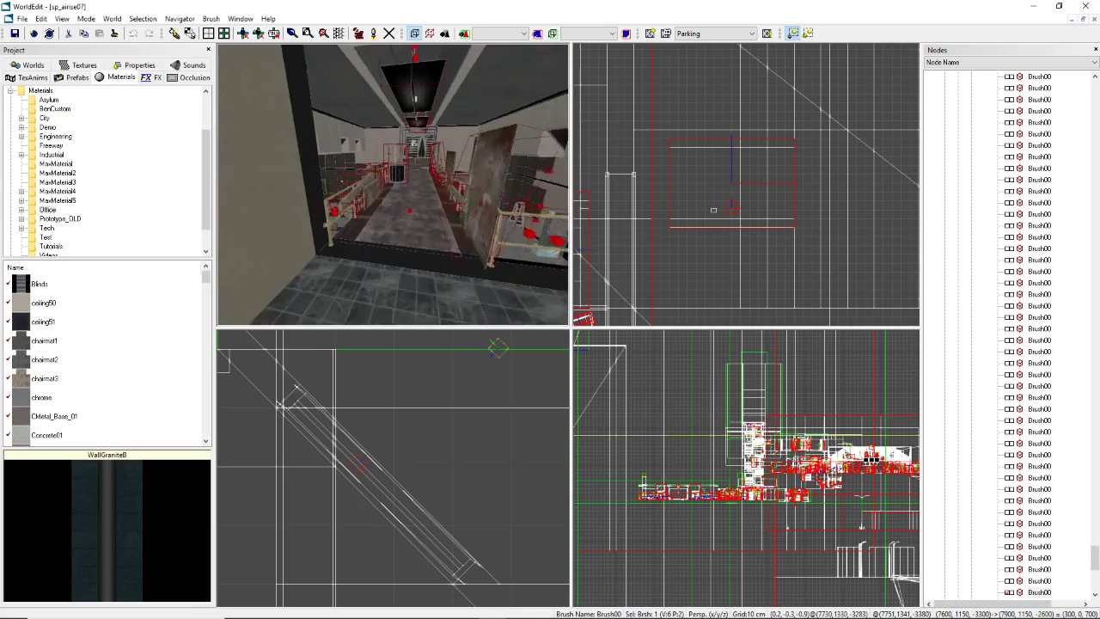
key("v")
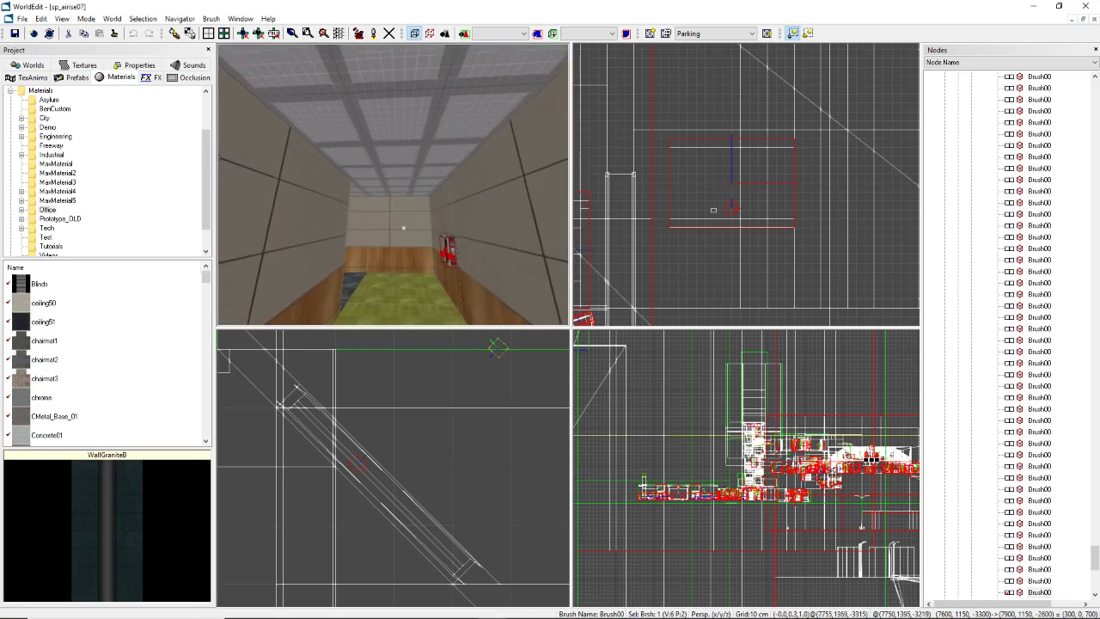
right_click_drag(257, 227, 267, 229)
left_click(43, 323)
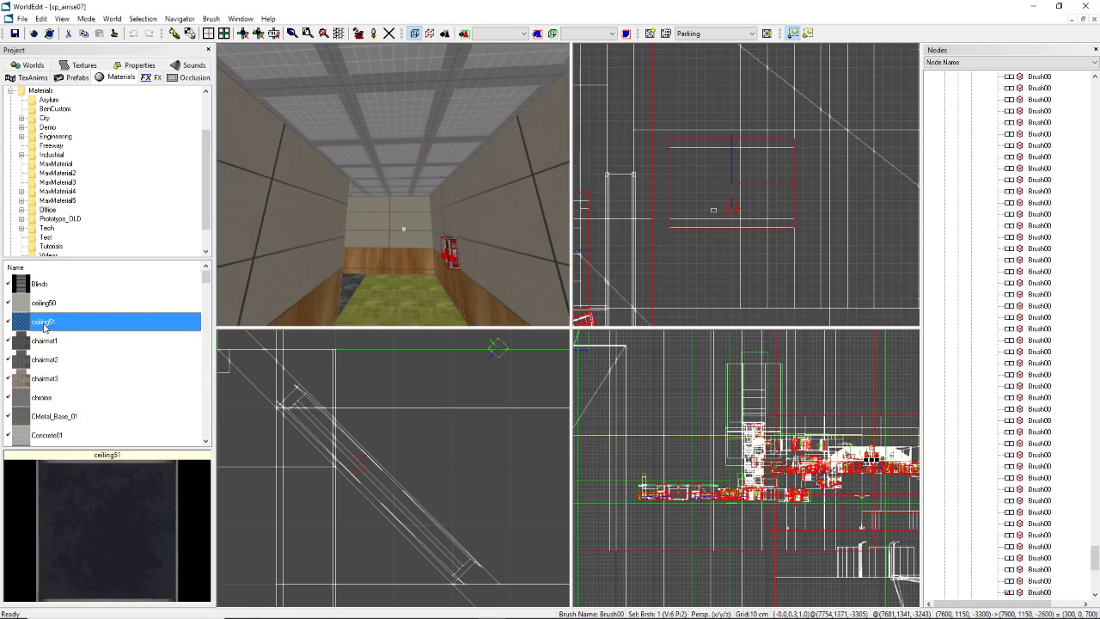
left_click(55, 304)
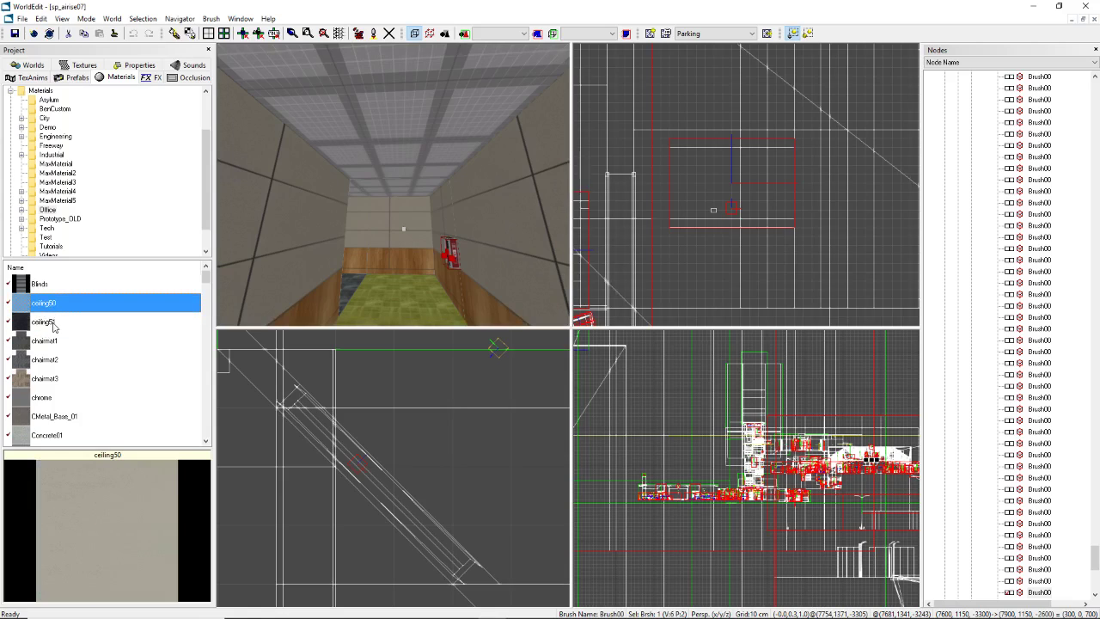
left_click(61, 324)
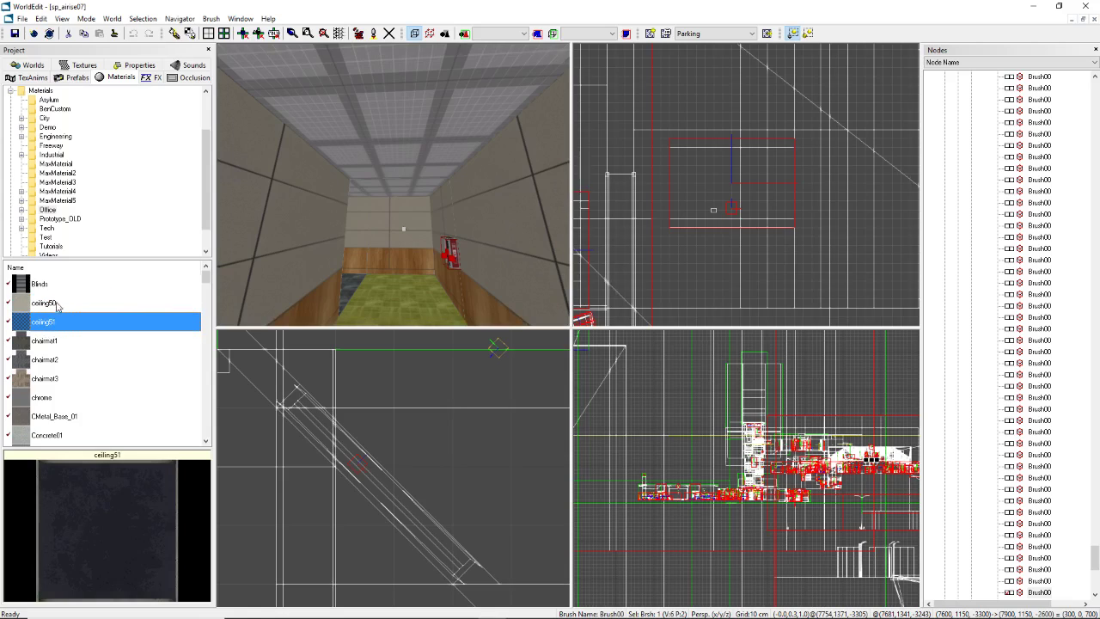
left_click(59, 305)
Step: Select the corridor's tiled ceiling brush and view it through the doorway
right_click_drag(441, 271, 412, 290)
left_click(389, 76)
right_click_drag(389, 75, 392, 182)
left_click(395, 181)
left_click(397, 163)
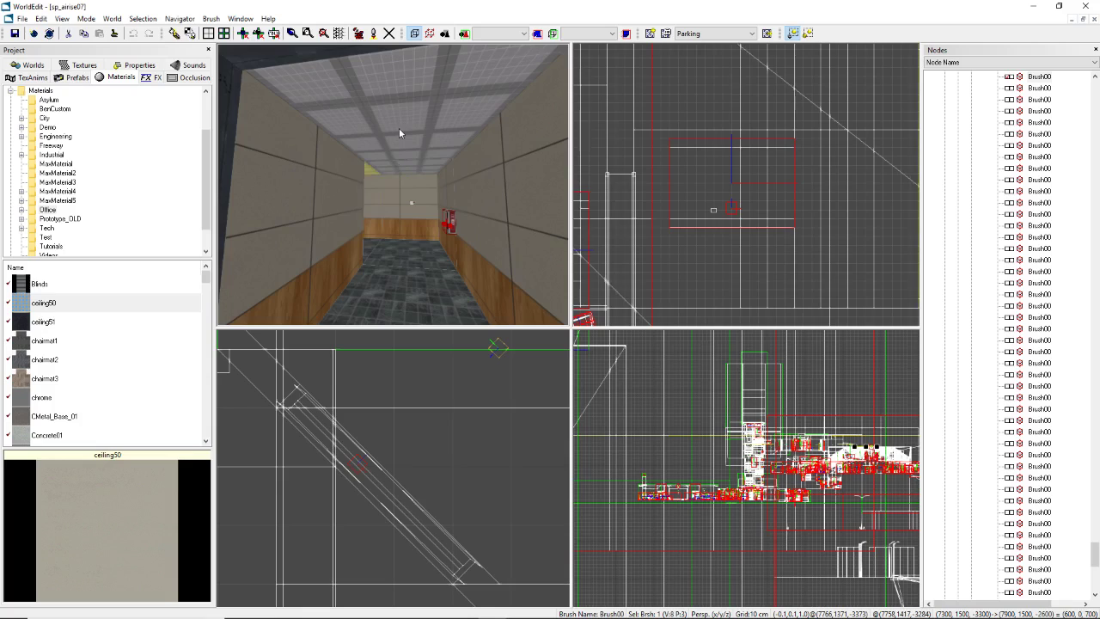
mouse_move(399, 129)
right_mouse_down()
mouse_move(414, 125)
mouse_move(377, 162)
right_mouse_up()
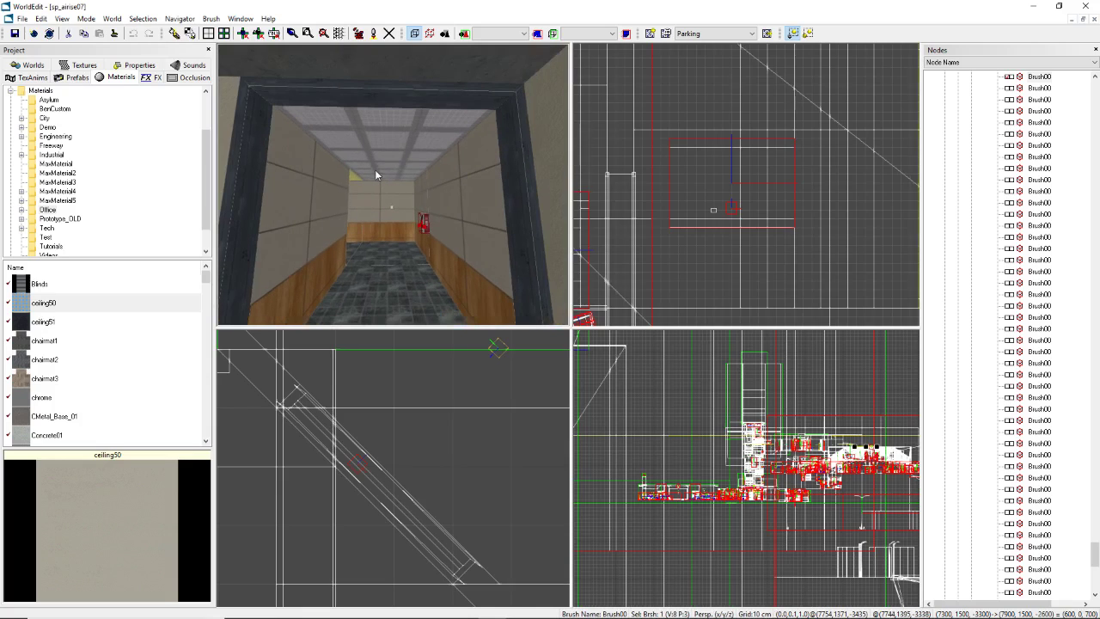
left_click(412, 209)
left_click(468, 200)
left_click(419, 136)
scroll(1015, 275, "up", 5)
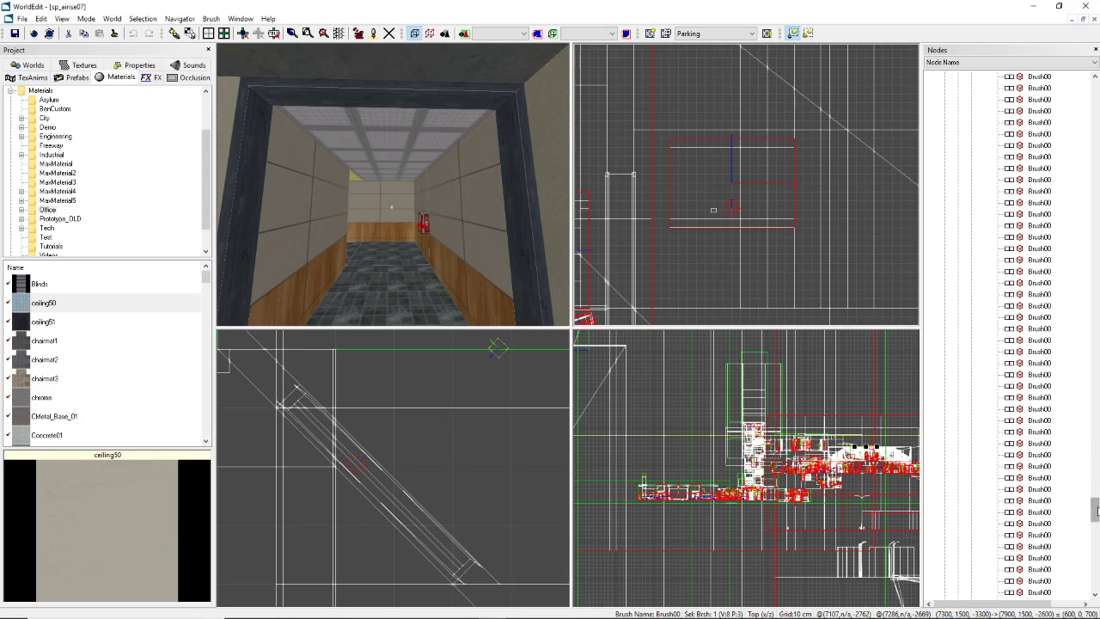
Step: Select the whole Shell group and examine the material commands offered for its brushes
mouse_move(1094, 516)
left_mouse_down()
mouse_move(1090, 335)
mouse_move(1080, 500)
mouse_move(1081, 475)
left_mouse_up()
left_click(996, 195)
right_click_drag(437, 170, 437, 188)
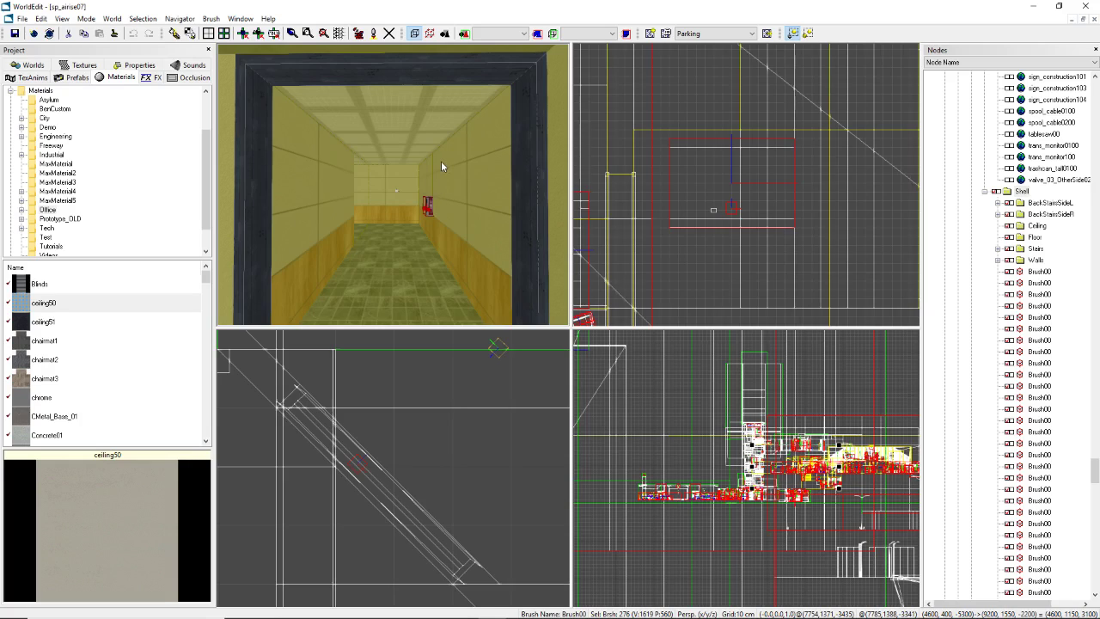
right_click(441, 161)
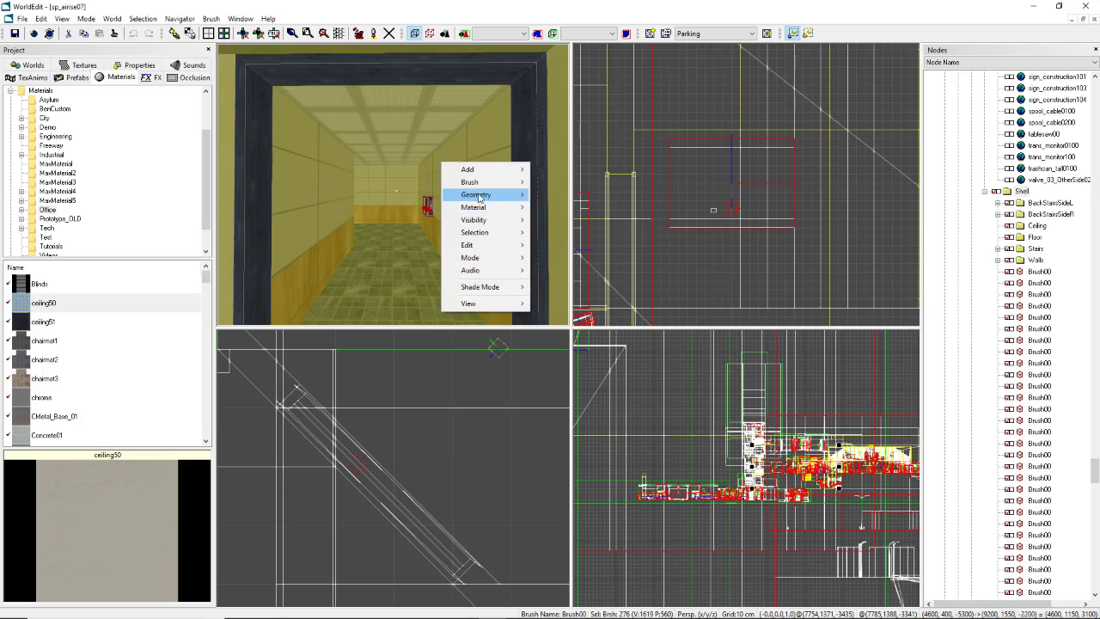
mouse_move(477, 209)
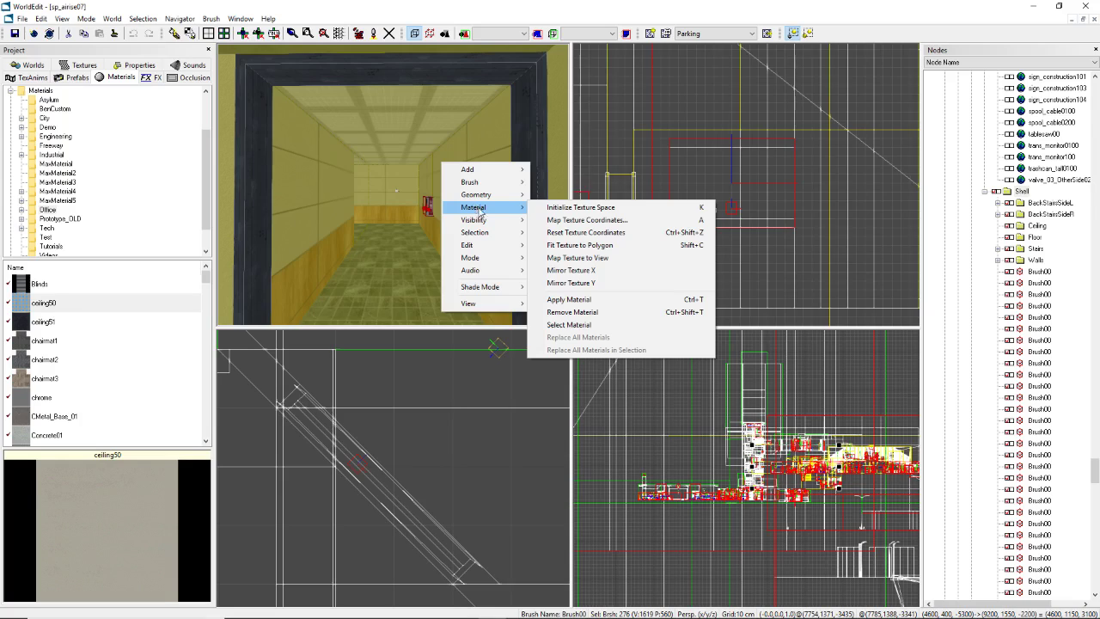
left_click(420, 136)
Step: Find the corridor ceiling brush among the individual Shell brushes and apply the ceiling50 material to it
left_click(455, 178)
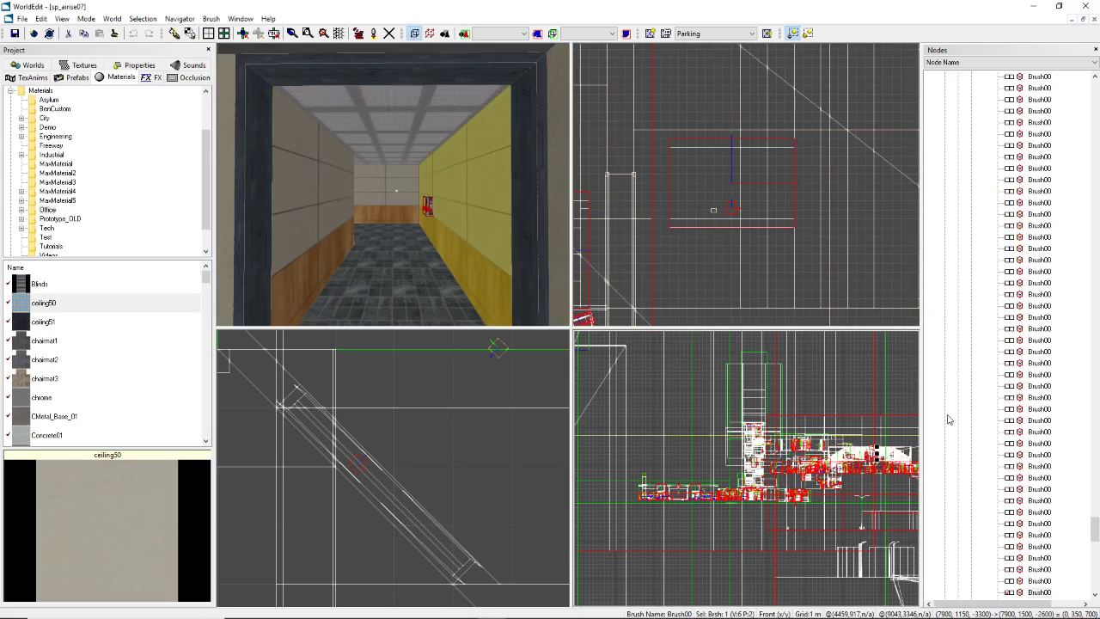
left_click(1009, 551)
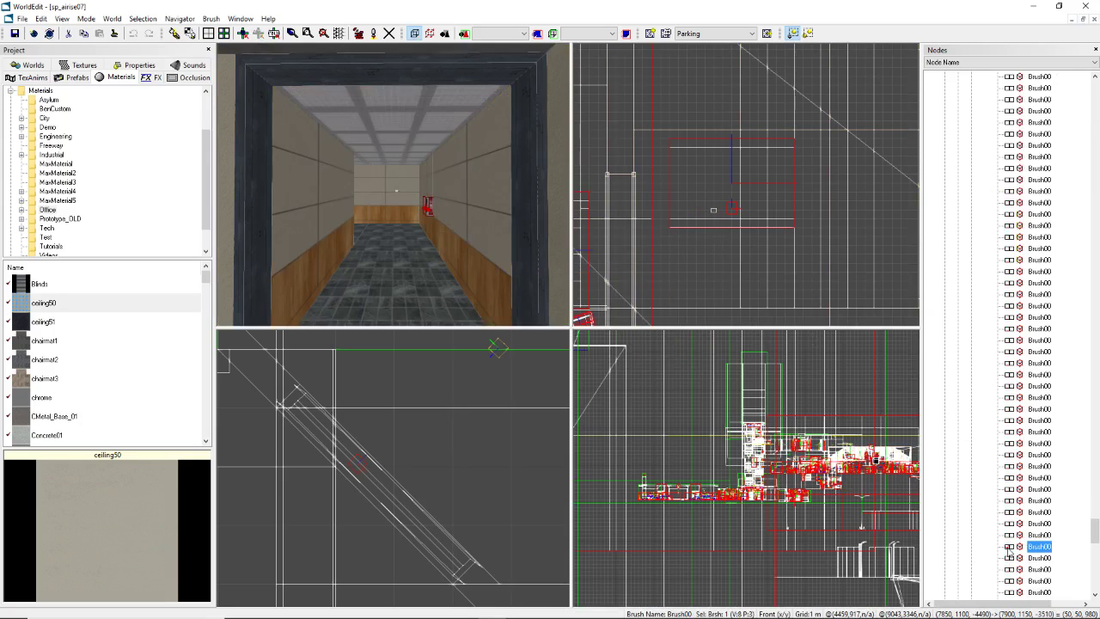
left_click(1010, 536)
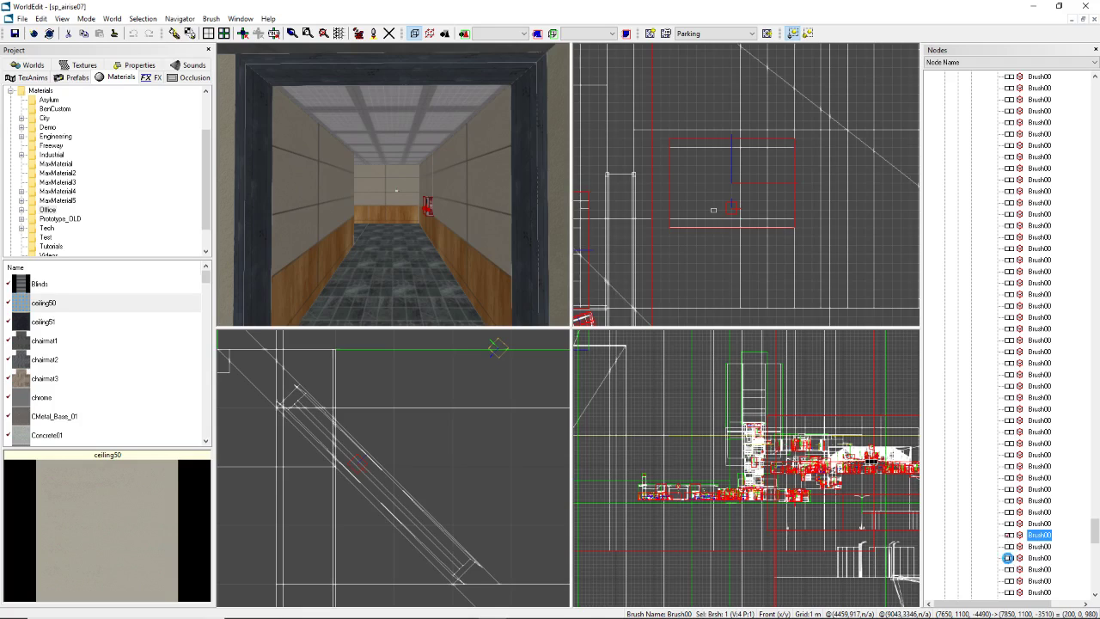
left_click(1011, 559)
left_click(1010, 570)
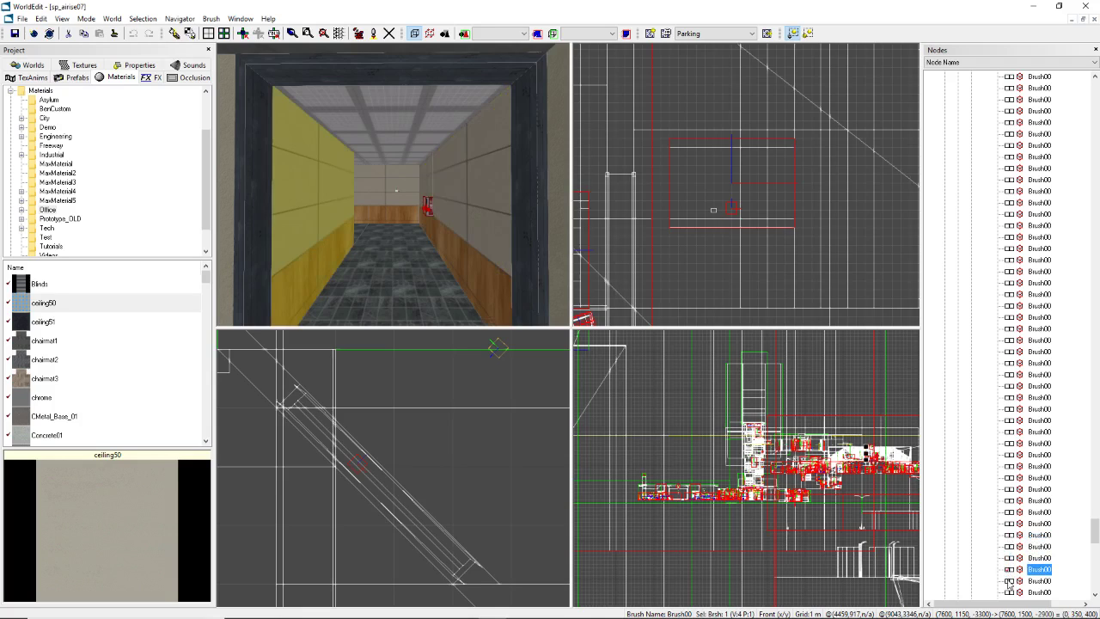
left_click(1011, 581)
left_click(1010, 547)
left_click(1010, 512)
left_click(445, 243)
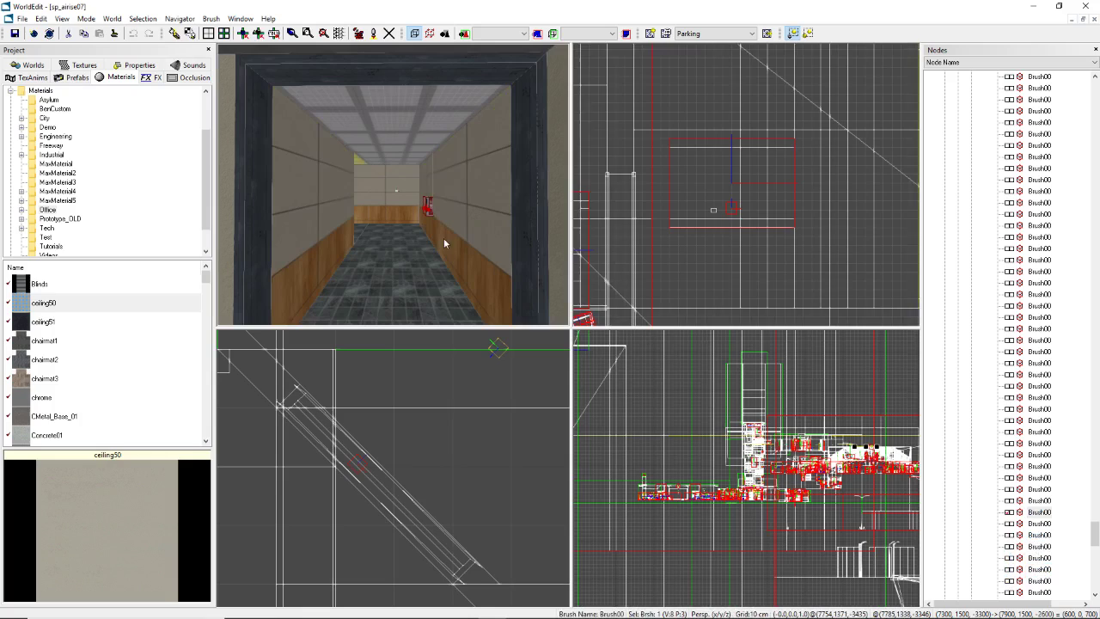
key("ctrl+t")
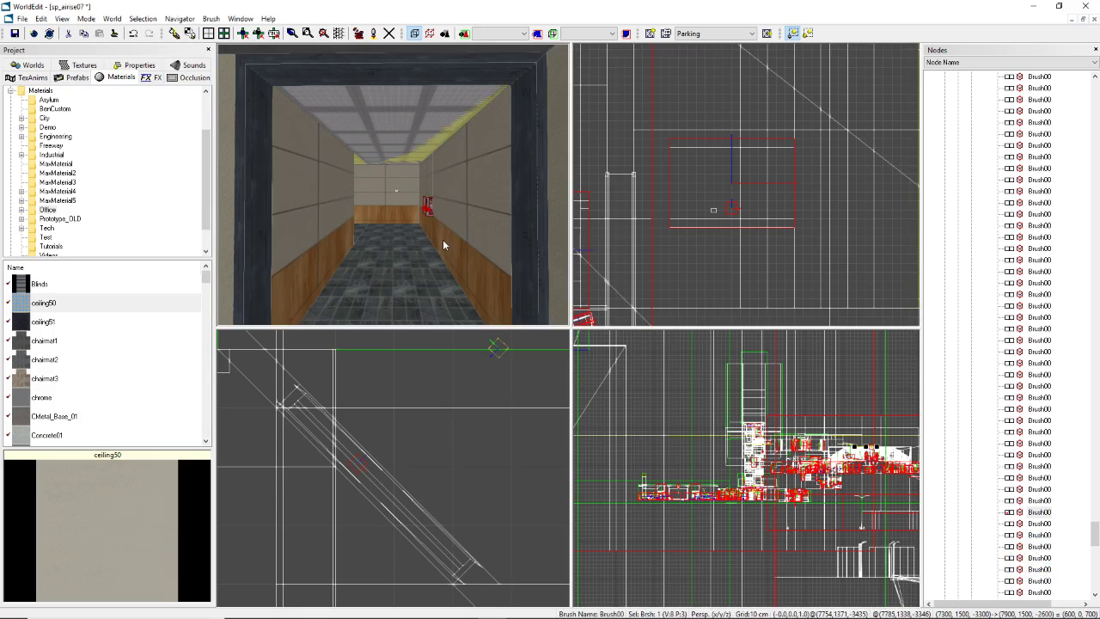
Step: Isolate the retextured ceiling brush to inspect its shape, and show the rest of the level again
mouse_move(444, 241)
right_mouse_down()
mouse_move(425, 209)
mouse_move(444, 238)
mouse_move(447, 220)
mouse_move(435, 221)
right_mouse_up()
mouse_move(394, 184)
right_mouse_down()
mouse_move(402, 177)
mouse_move(395, 197)
mouse_move(392, 184)
right_mouse_up()
key("shift+h")
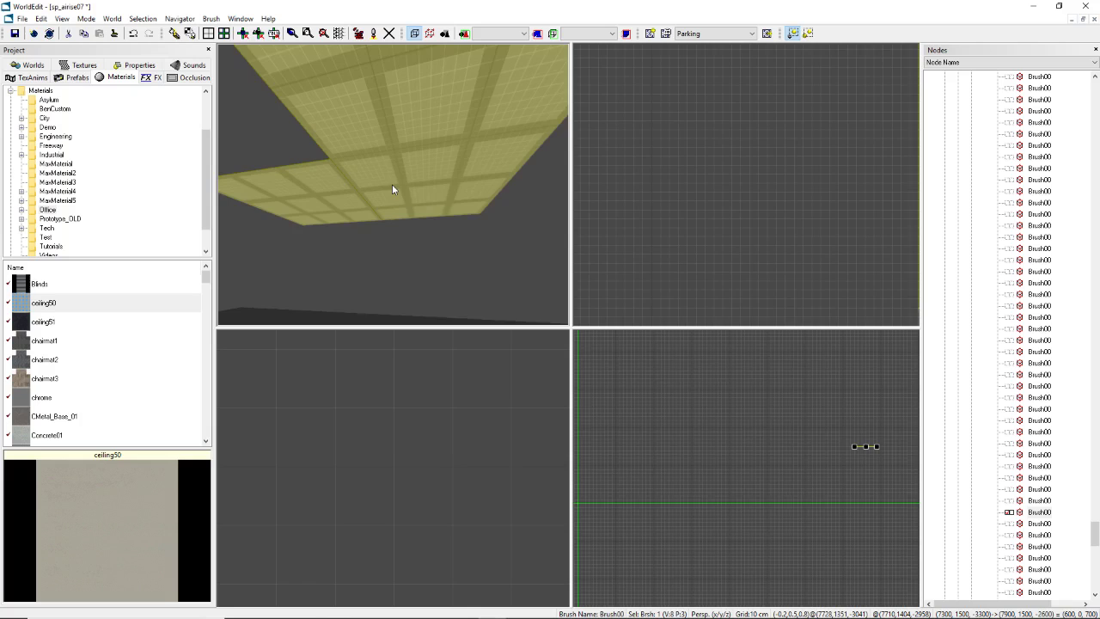
key("shift+h")
right_click_drag(393, 185, 400, 184)
Step: Raise the overlapping tiled ceiling brush by 50 cm in the side view
left_click(392, 184)
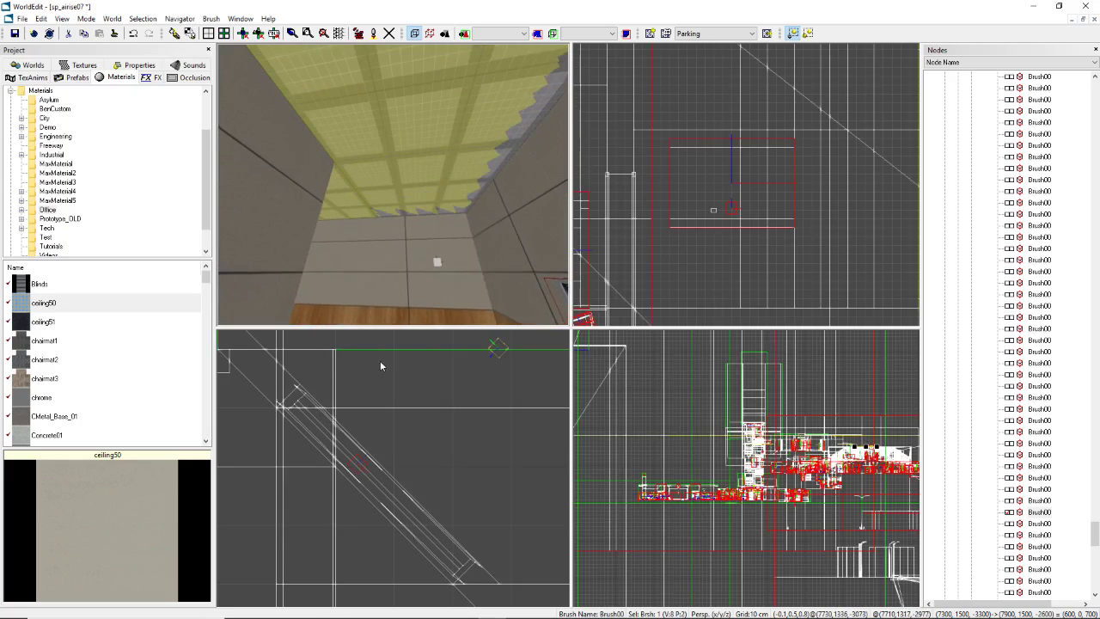
scroll(380, 360, "down", 5)
scroll(392, 469, "up", 5)
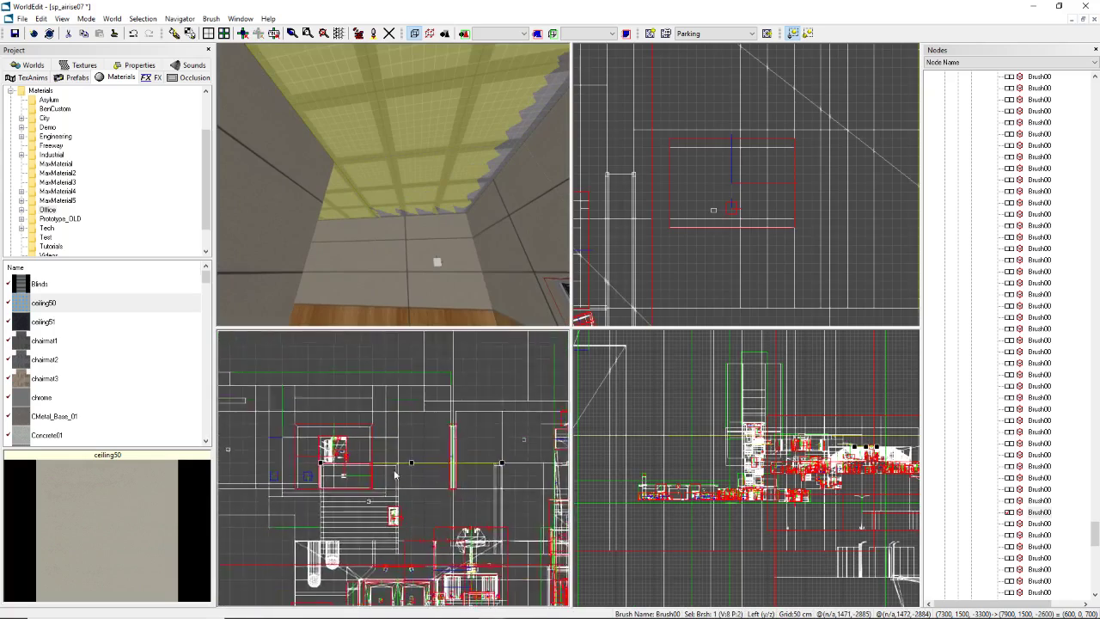
left_click(392, 468)
left_click(384, 167)
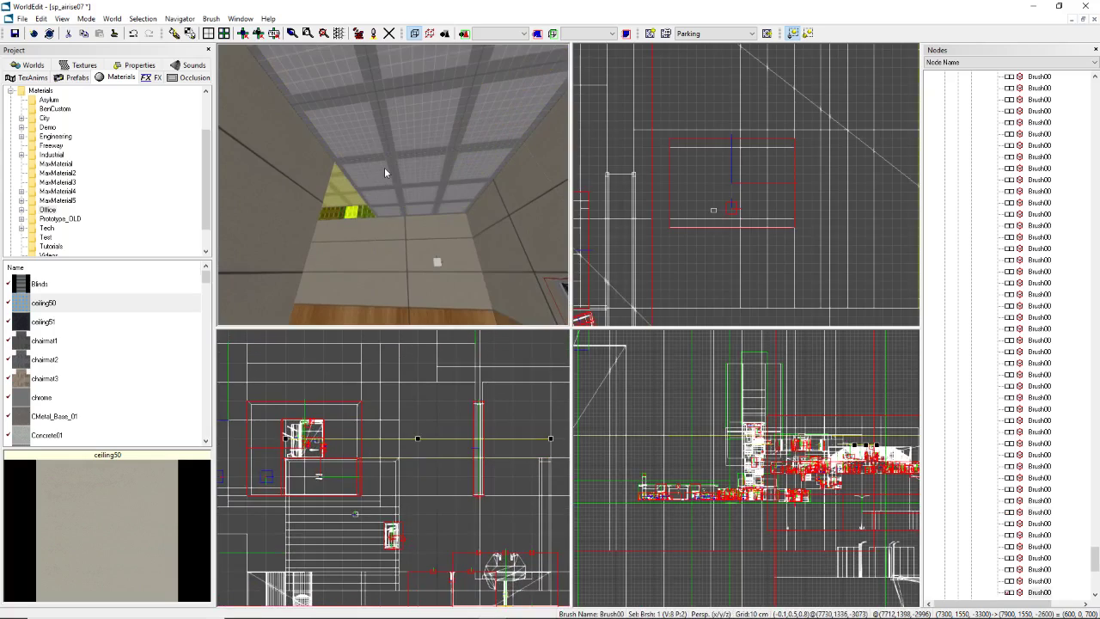
Step: Isolate the raised ceiling brush, split it into its two polygons, and delete the long corridor piece, keeping the small side piece
right_click_drag(385, 166, 345, 228)
left_click(331, 237)
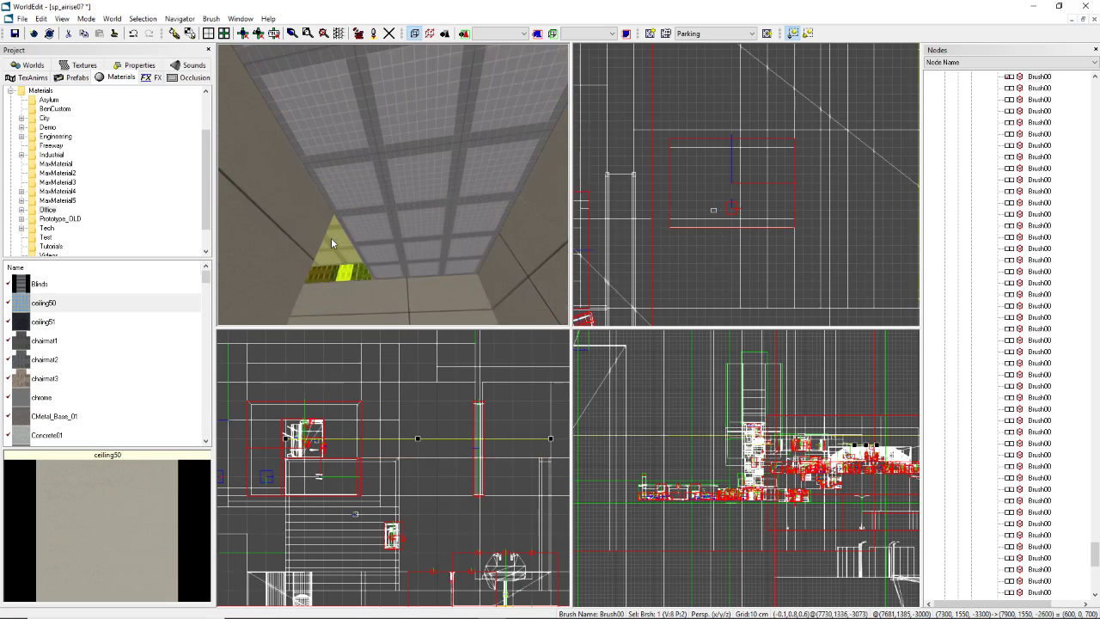
key("shift+h")
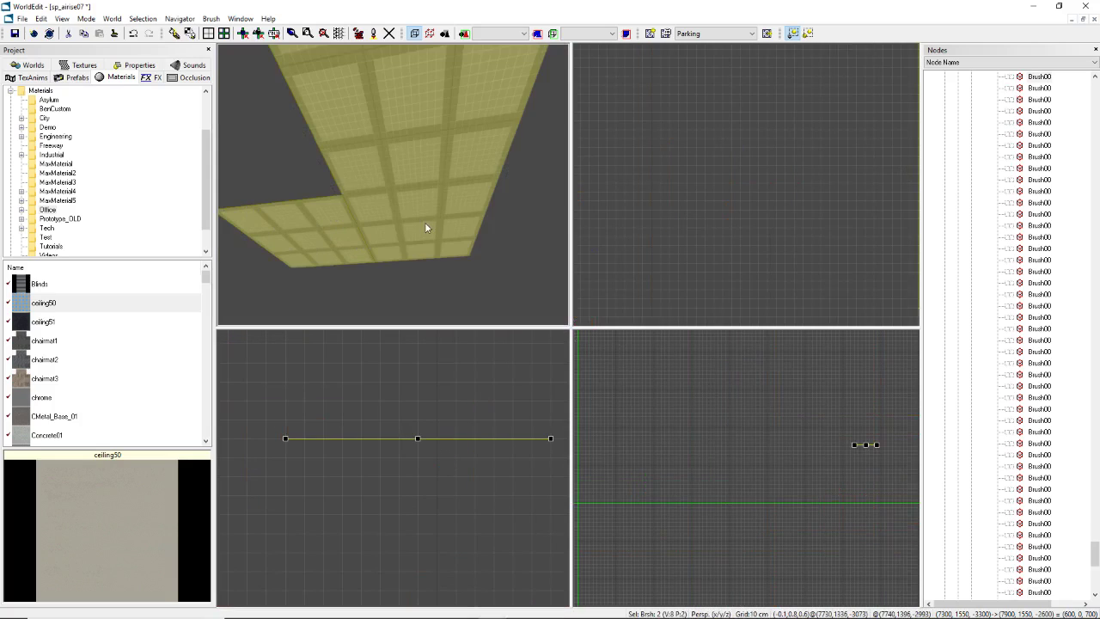
left_click(411, 162)
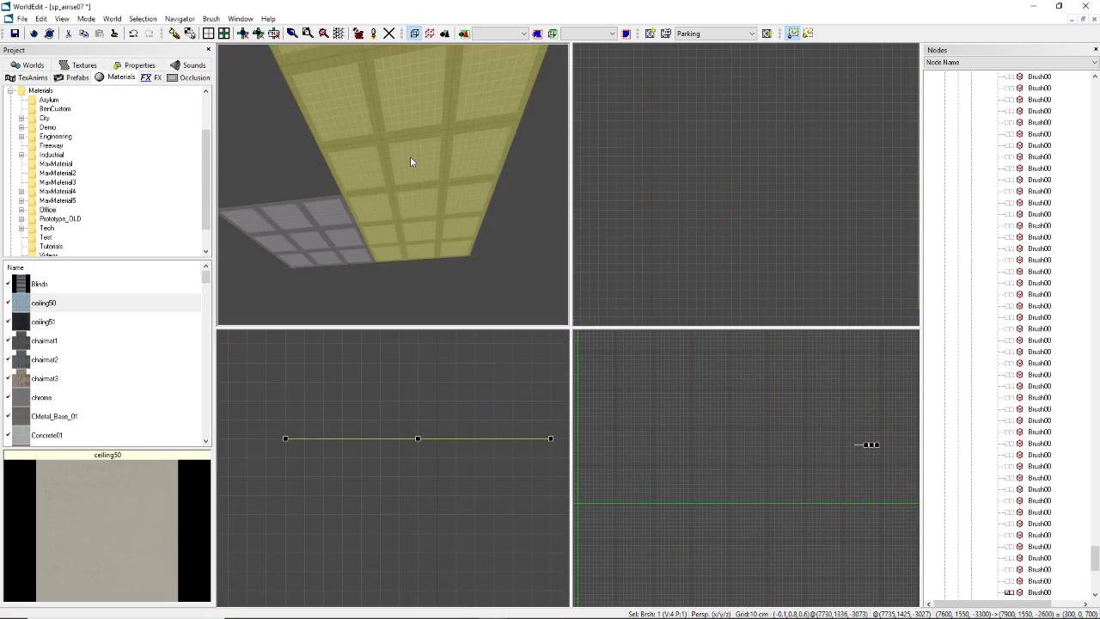
left_click(337, 225)
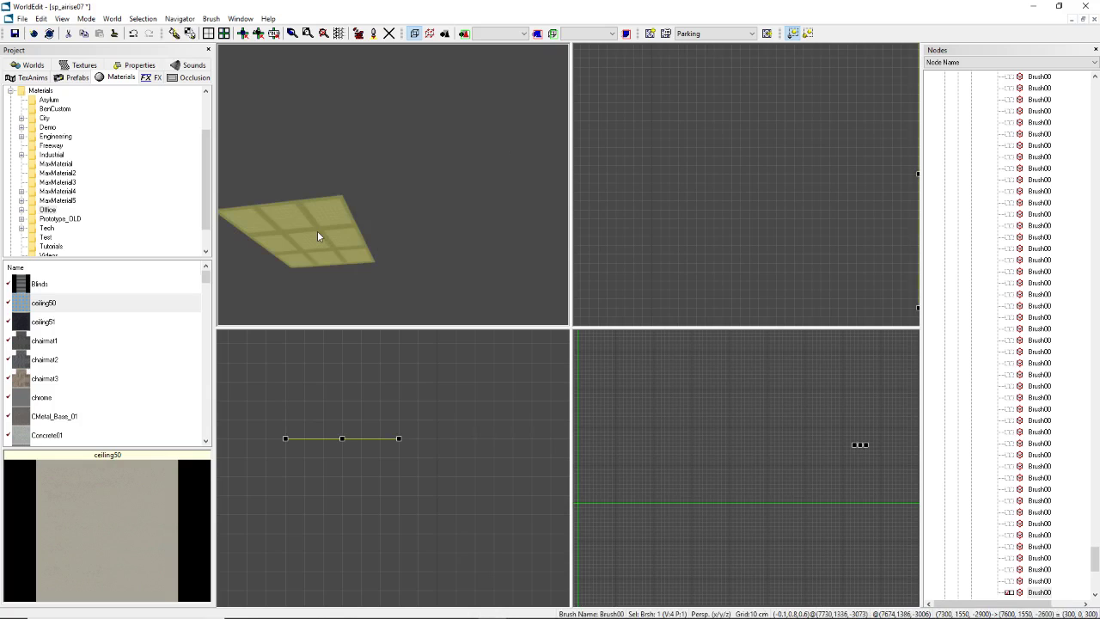
key("shift+h")
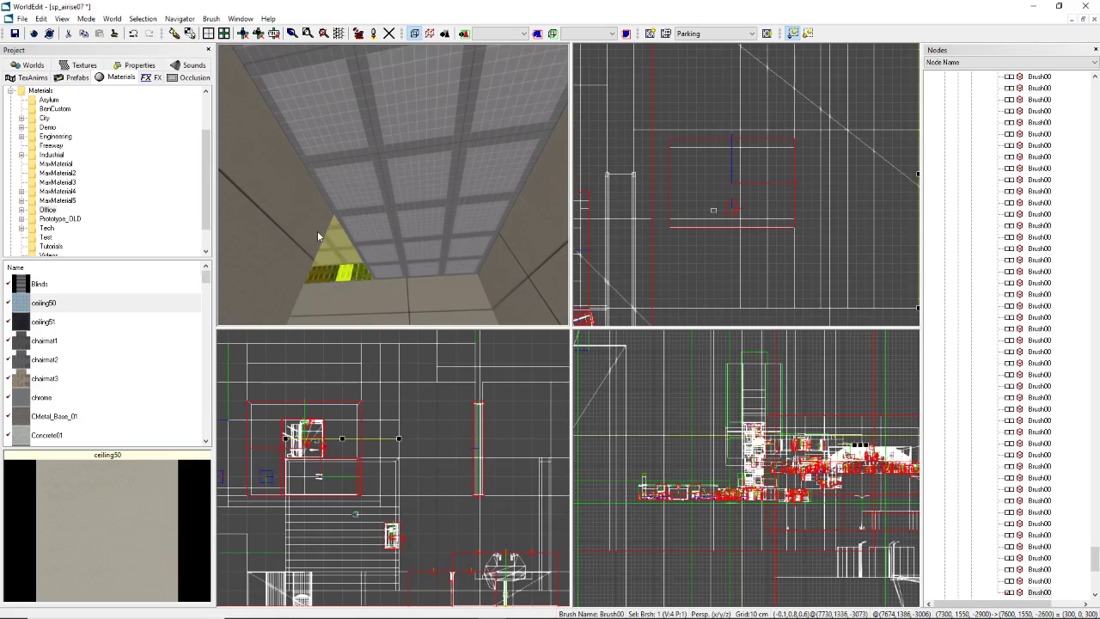
Step: Move the small side piece back down 50 cm and merge it with the corridor's ceiling brush
left_click(390, 414)
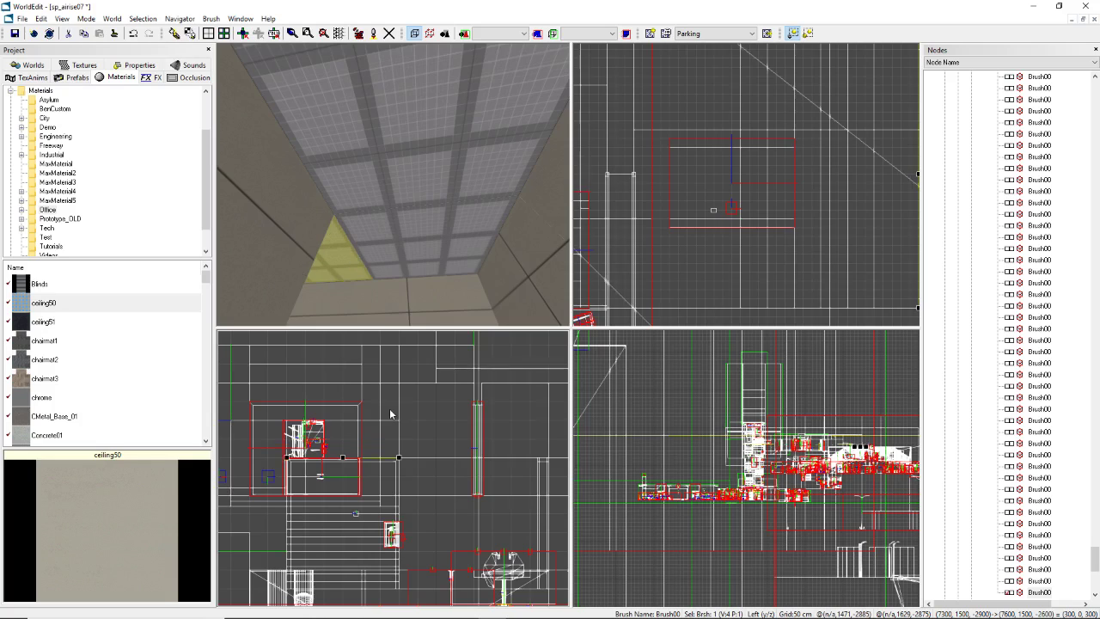
left_click(388, 246)
left_click(337, 254)
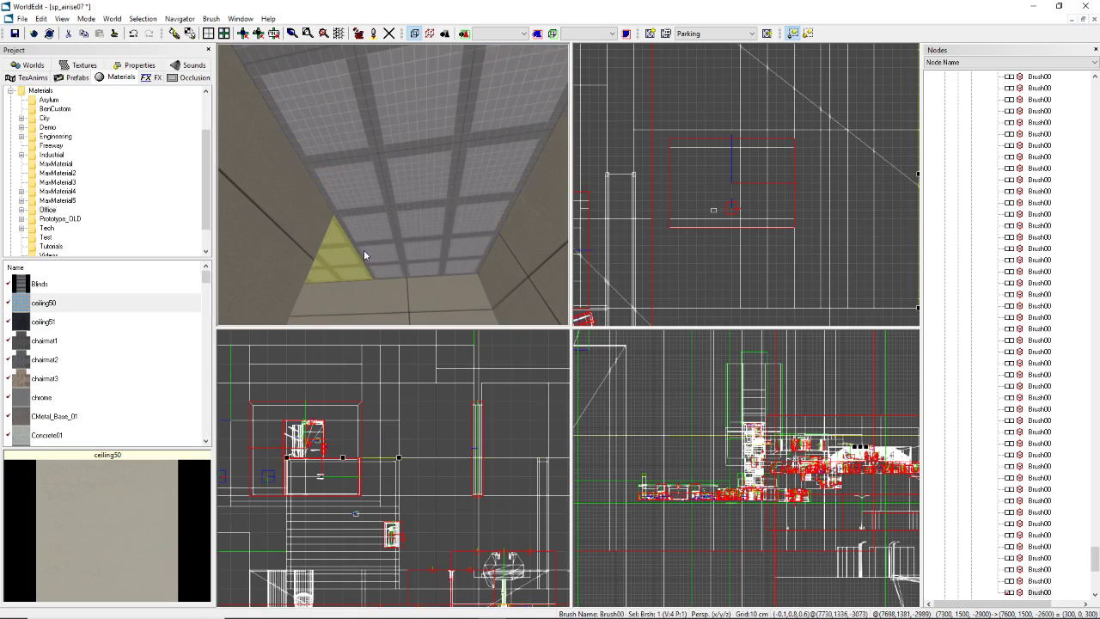
left_click(383, 246)
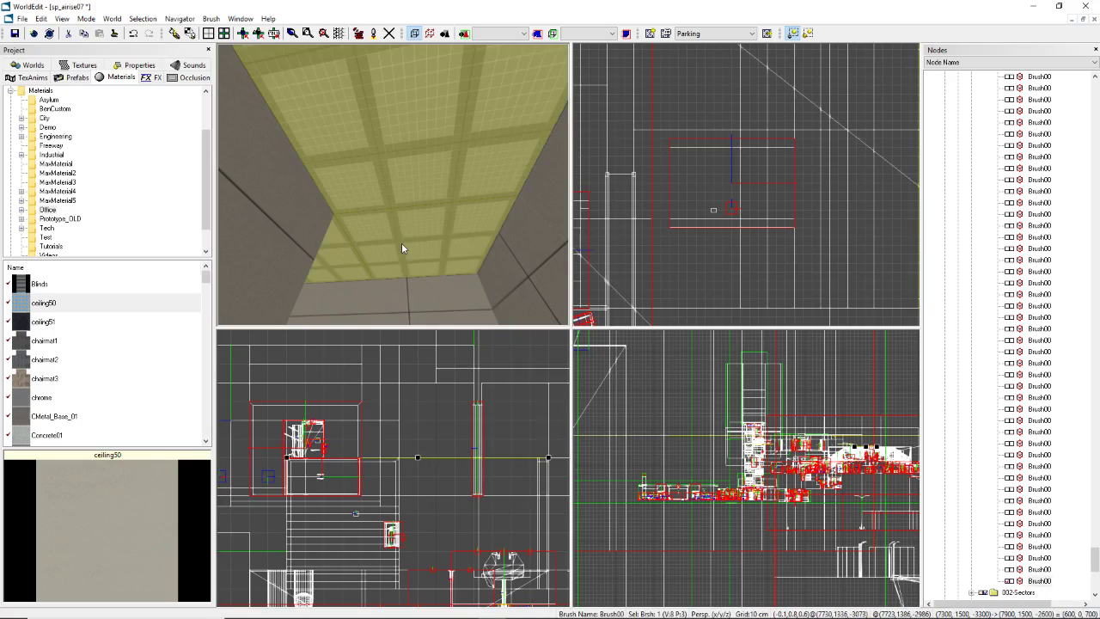
left_click(391, 289)
left_click(403, 232)
Step: Apply ceiling50 to the merged corridor ceiling and accept the Map Texture Coordinates settings
right_click_drag(403, 232, 406, 279)
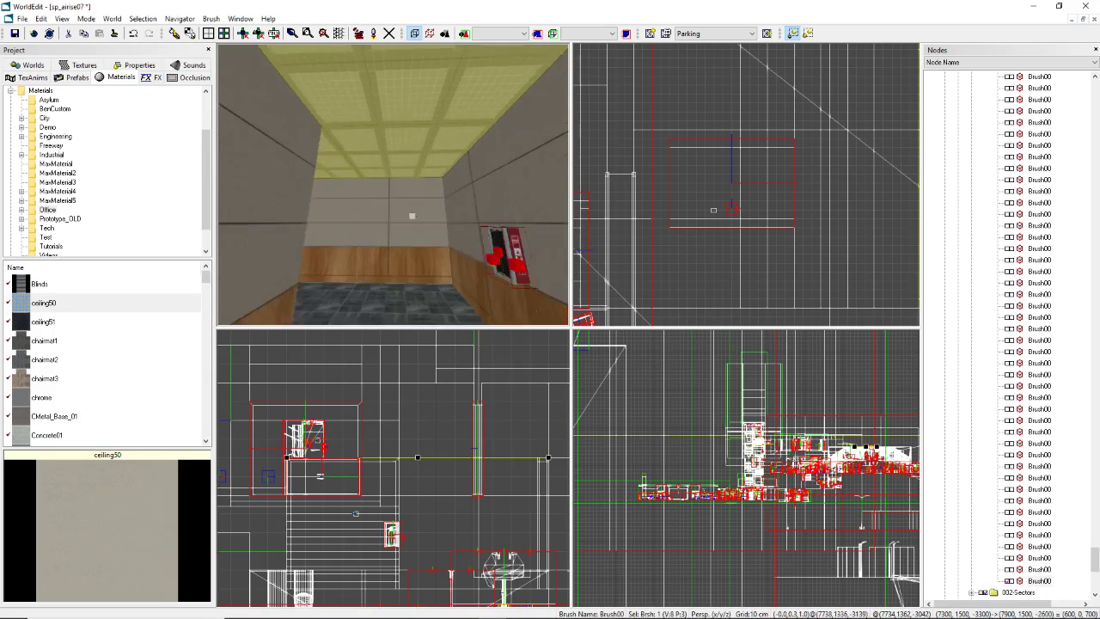
left_click_drag(387, 159, 387, 249)
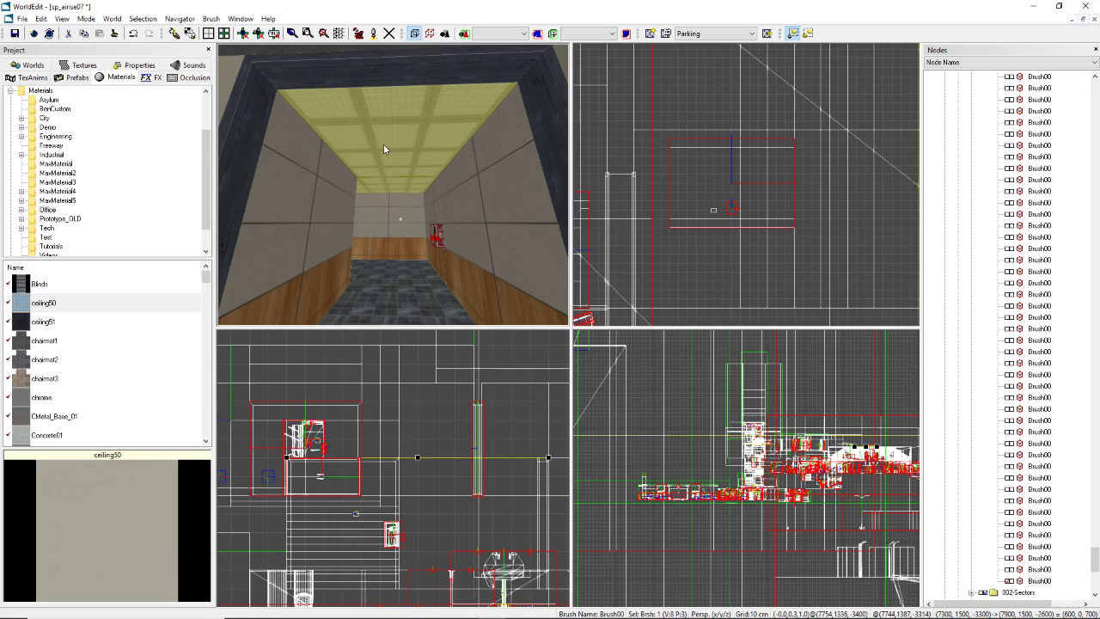
key("ctrl+t")
key("ctrl+m")
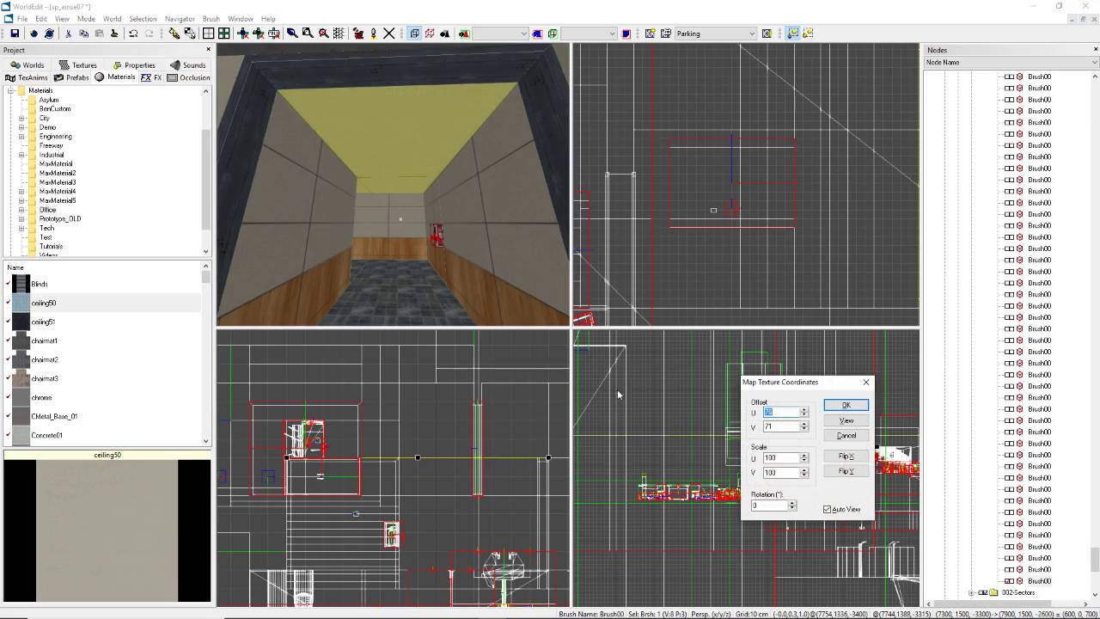
left_click(838, 406)
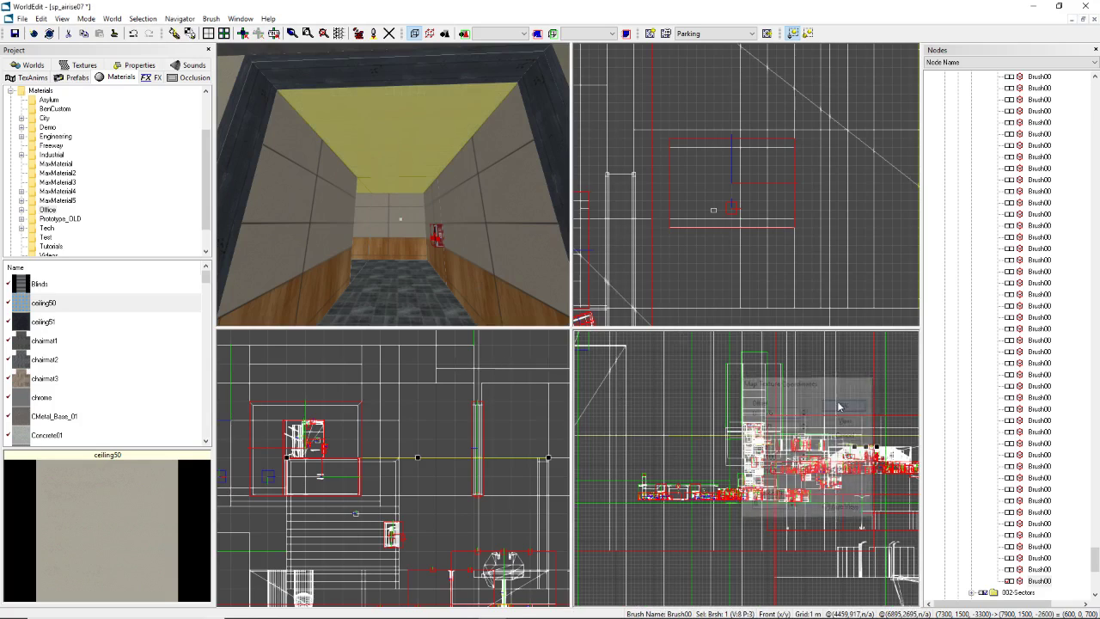
Step: Set the default height and default width of the ceiling50 material to 200
left_click_drag(503, 167, 488, 177)
left_click(486, 175)
right_click_drag(487, 175, 443, 125)
right_click_drag(432, 302, 464, 198)
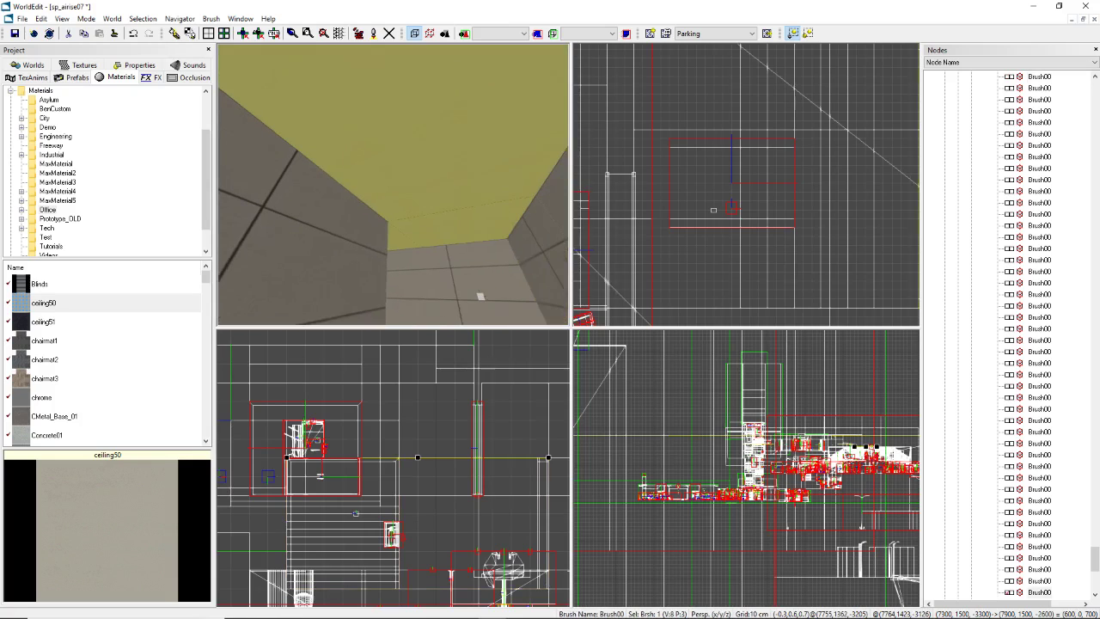
double_click(43, 303)
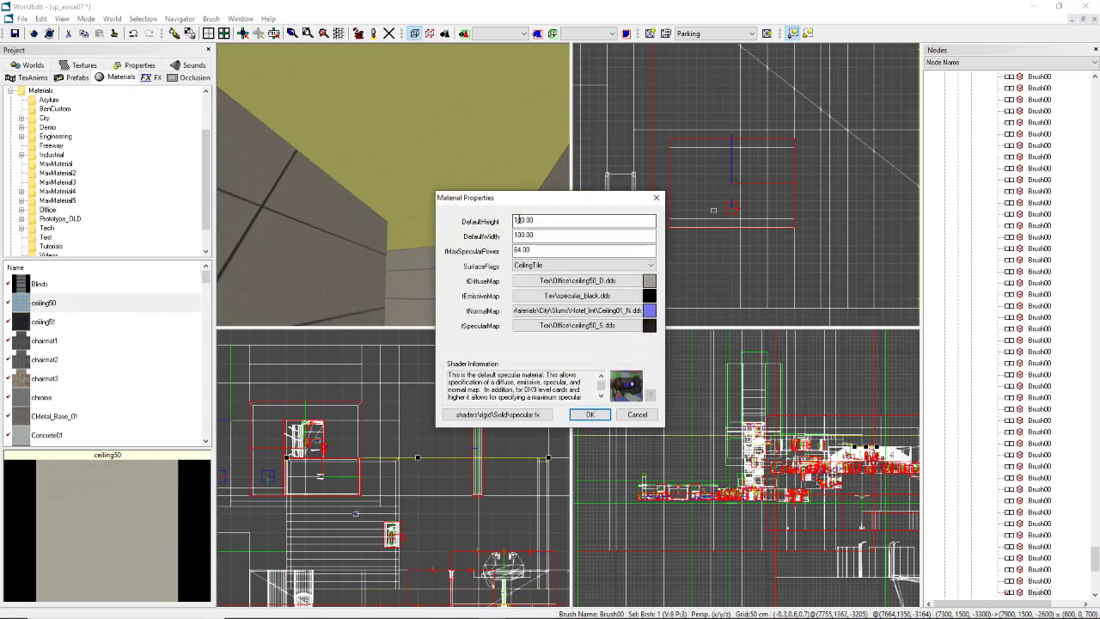
left_click_drag(519, 235, 513, 235)
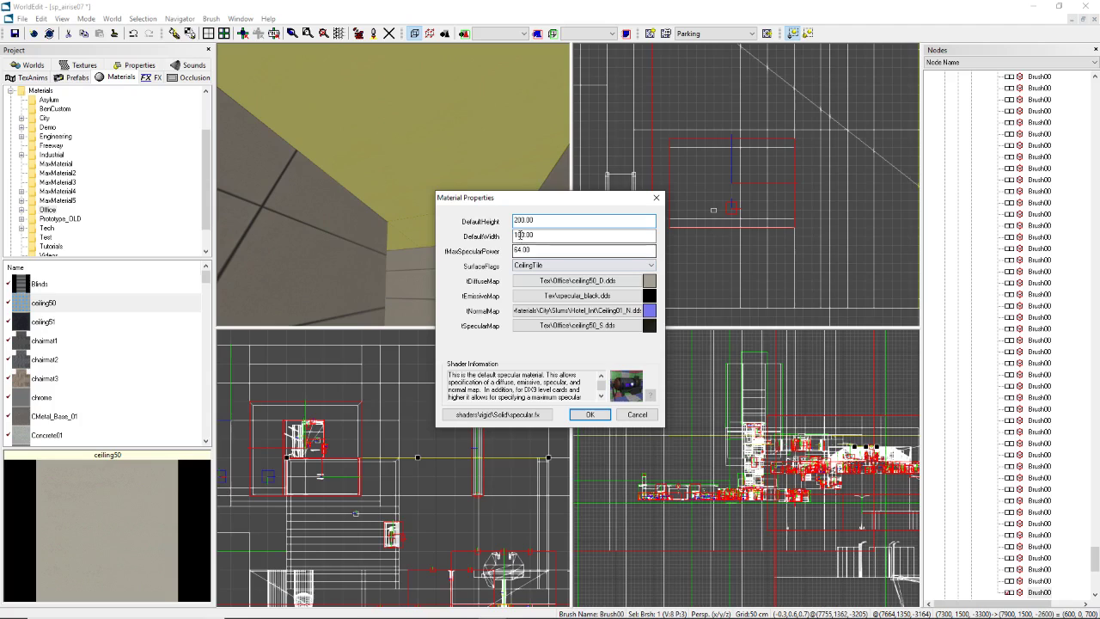
type("2")
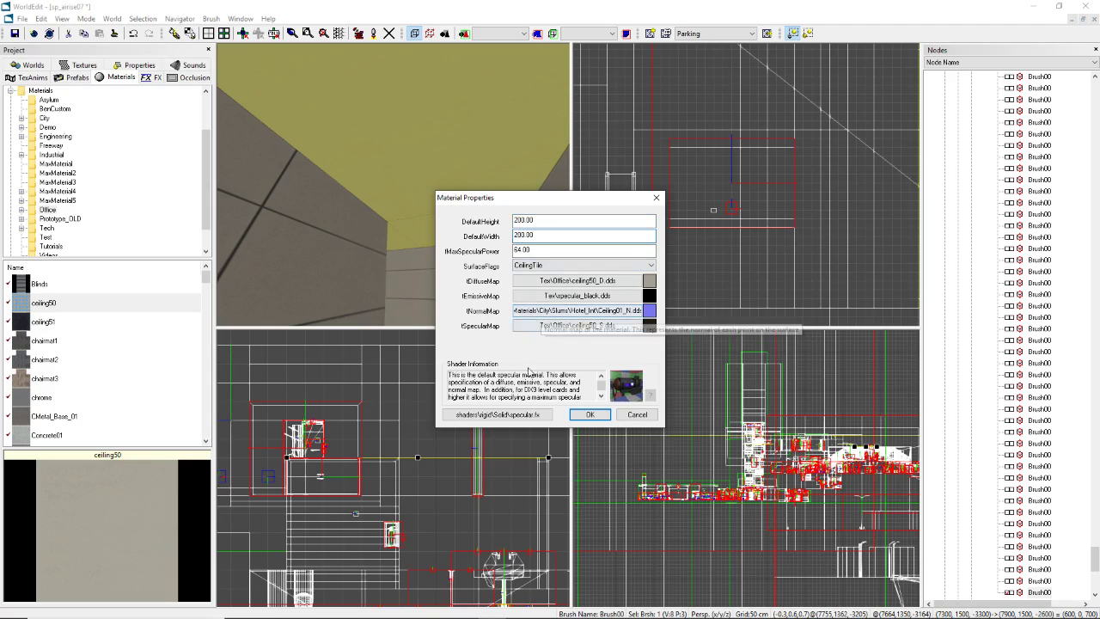
left_click(590, 414)
Step: Alternate the selection between the adjoining walls and the corridor ceiling to examine the ceiling50 texture without its highlight
right_click_drag(322, 251, 323, 248)
left_click(322, 247)
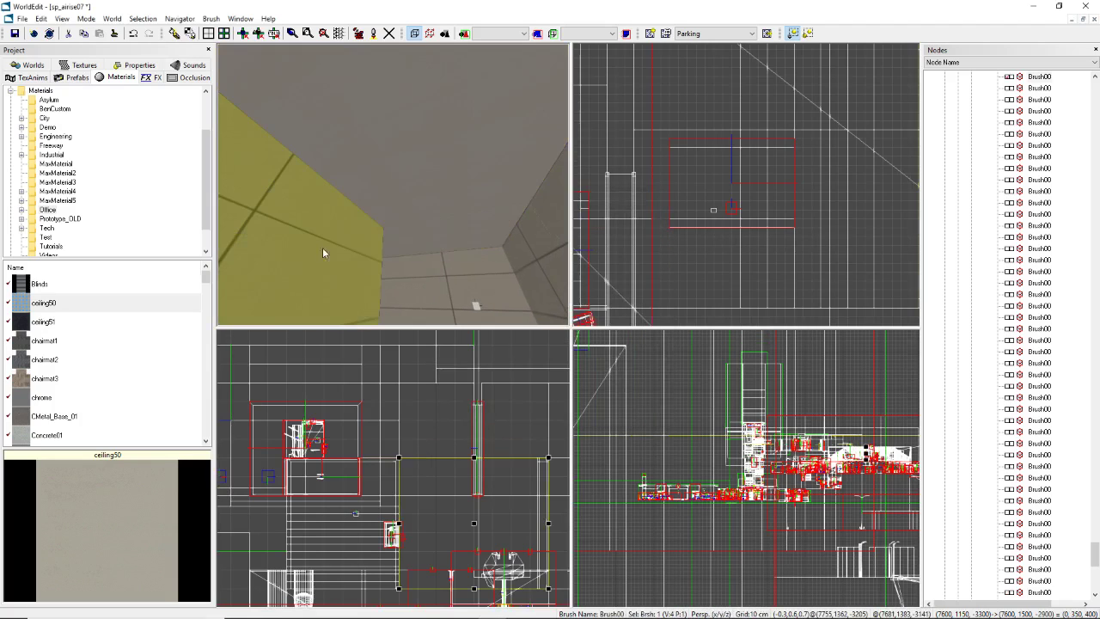
left_click(404, 174)
mouse_move(404, 174)
right_mouse_down()
mouse_move(404, 164)
mouse_move(404, 177)
right_mouse_up()
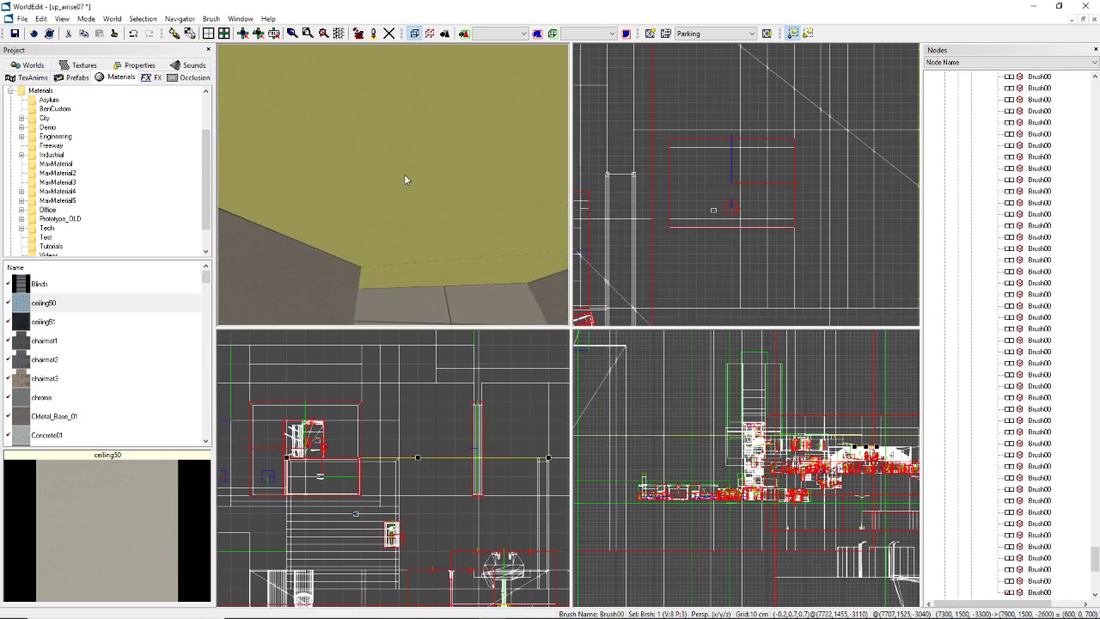
left_click(411, 295)
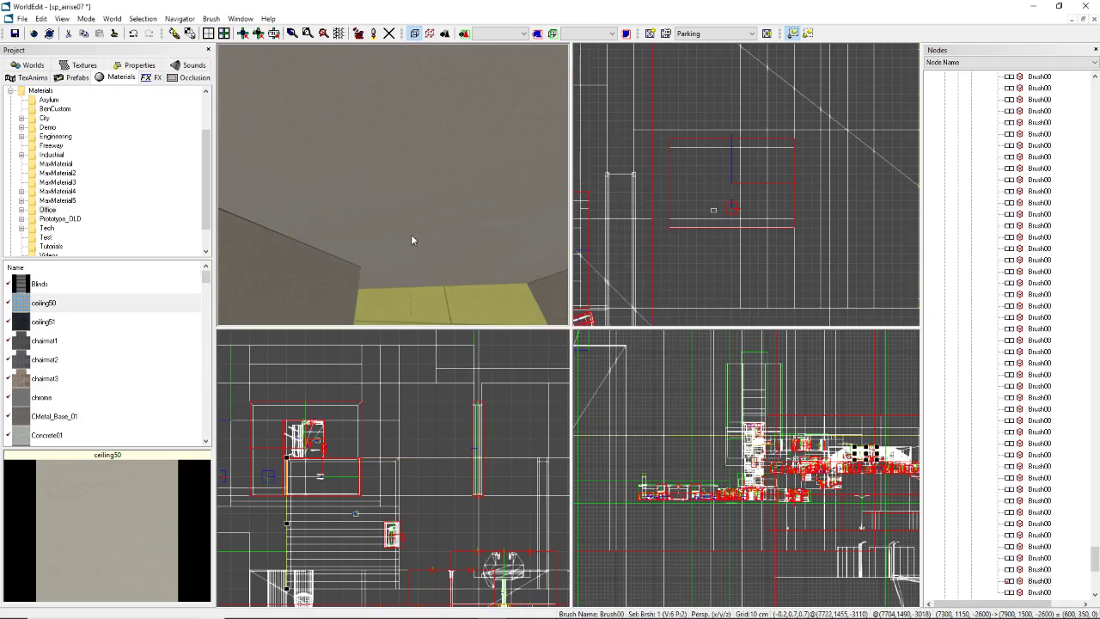
left_click(412, 234)
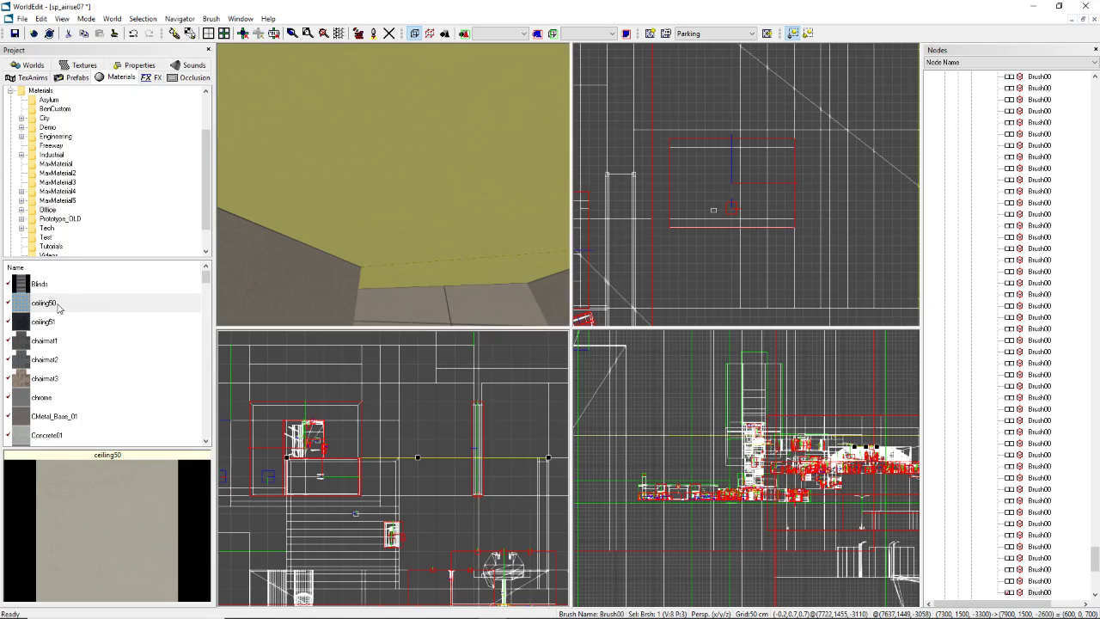
Step: Inspect the ceiling50_D texture from the Tex Office folder and close its properties
left_click(74, 67)
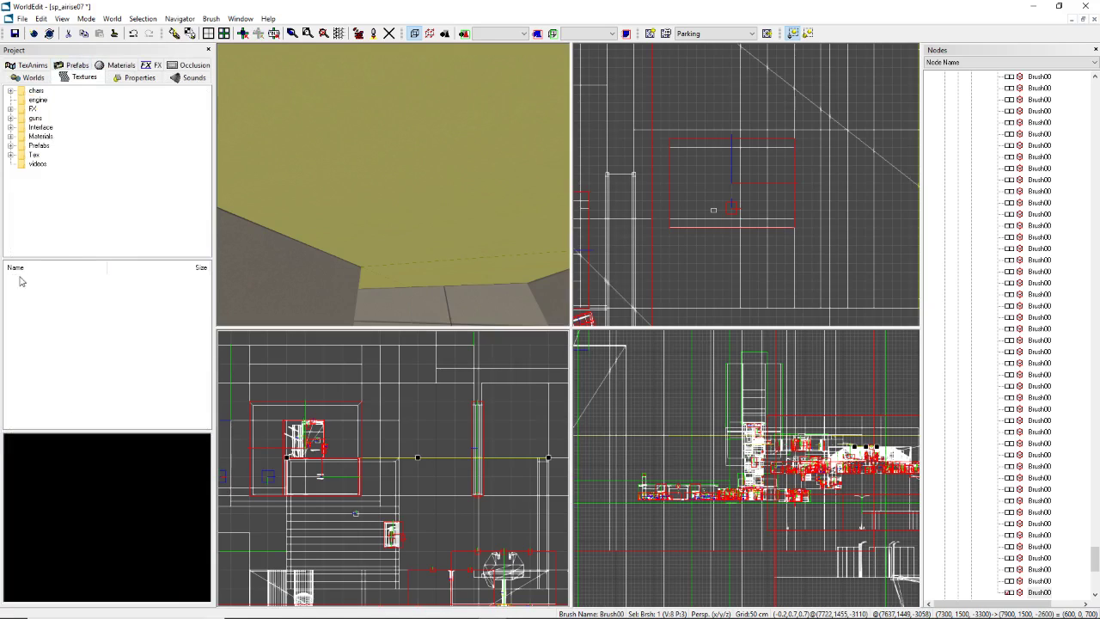
left_click(11, 155)
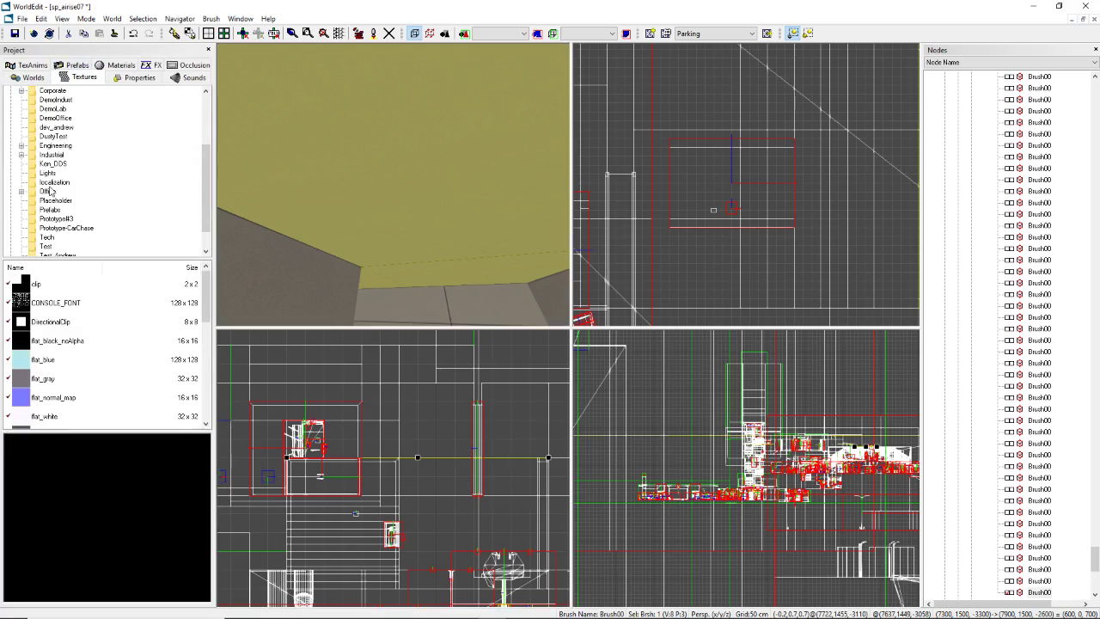
left_click(48, 191)
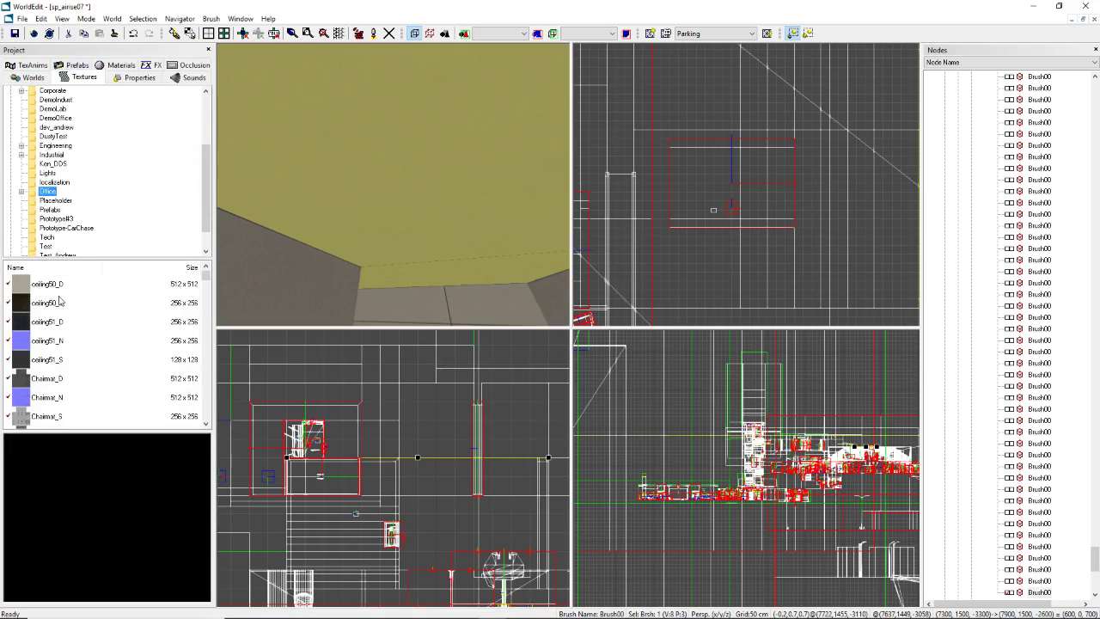
double_click(48, 284)
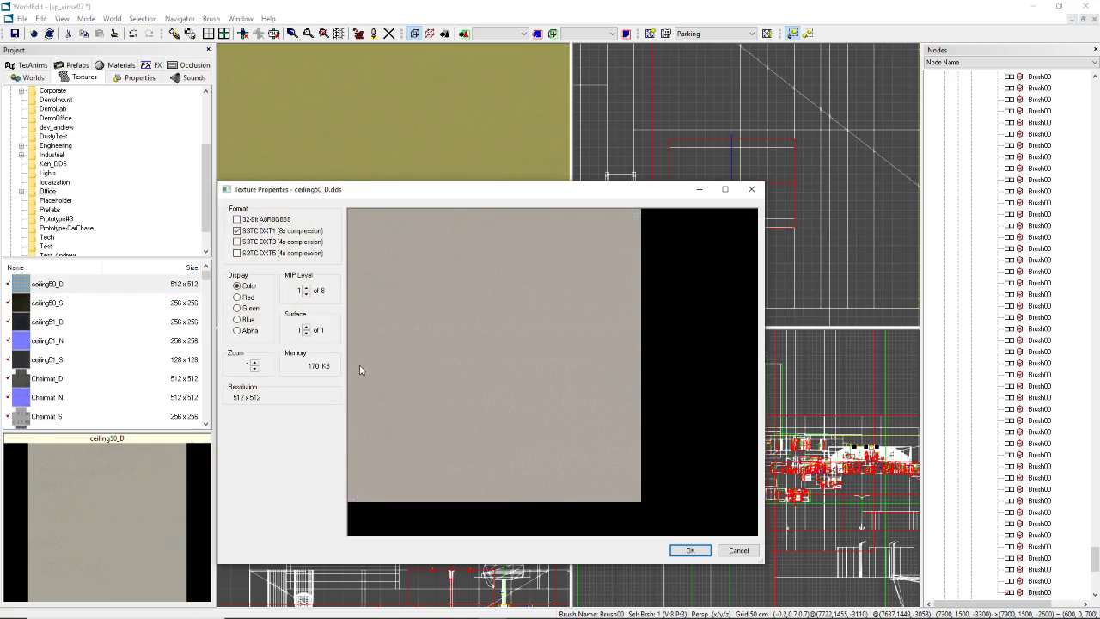
left_click(752, 189)
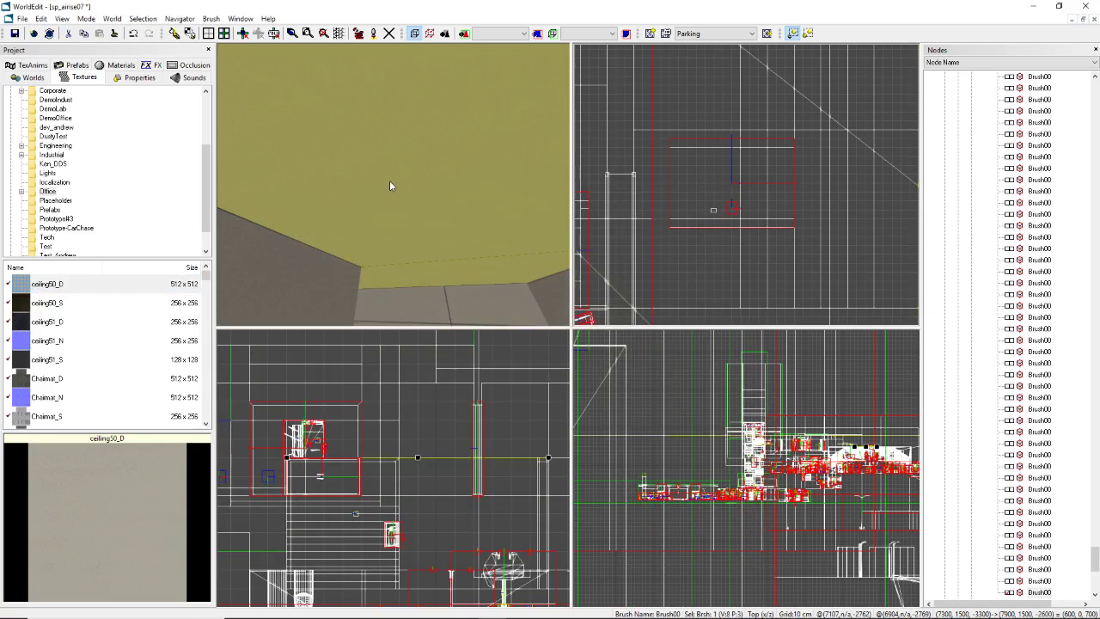
Step: Remap the texture coordinates of the corridor ceiling, accepting the existing mapping settings
middle_click_drag(443, 299, 445, 319)
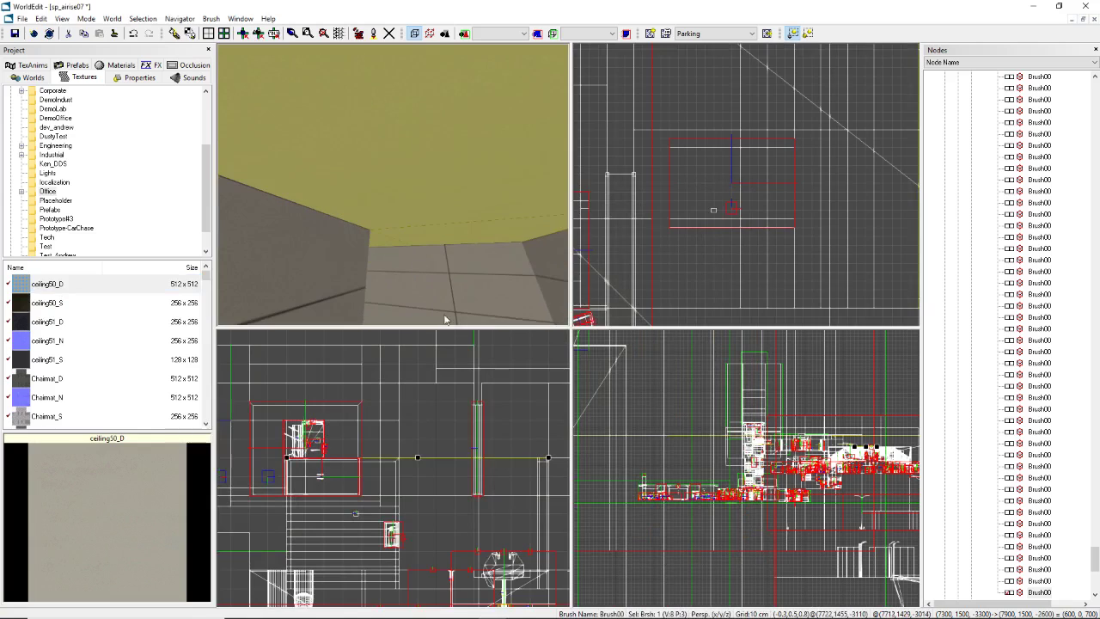
left_click(423, 269)
left_click(408, 194)
key("ctrl+m")
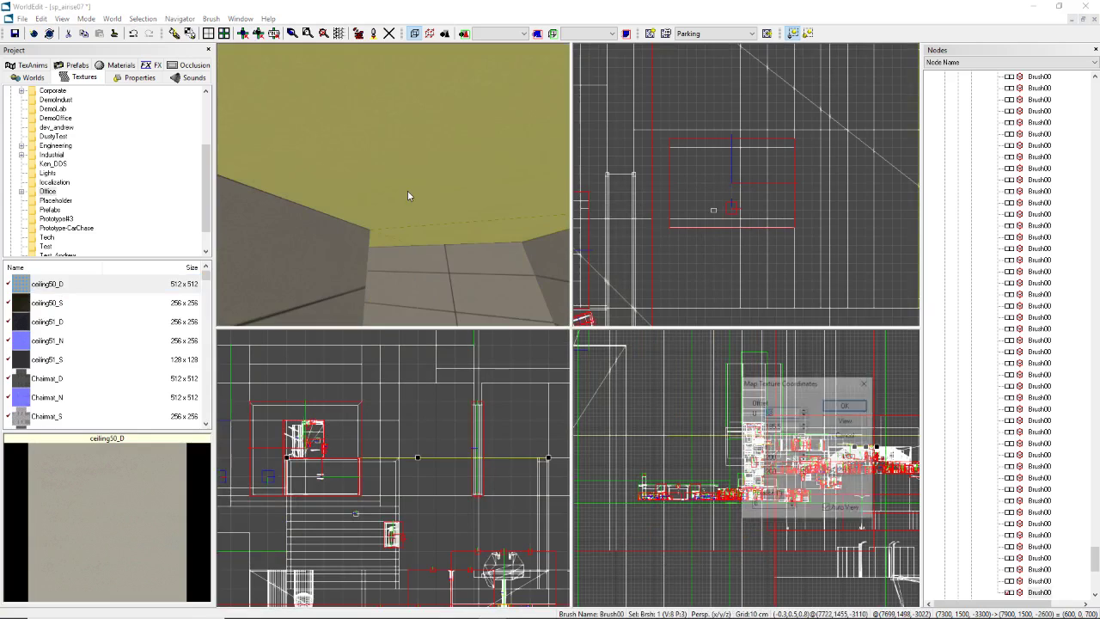
left_click(845, 405)
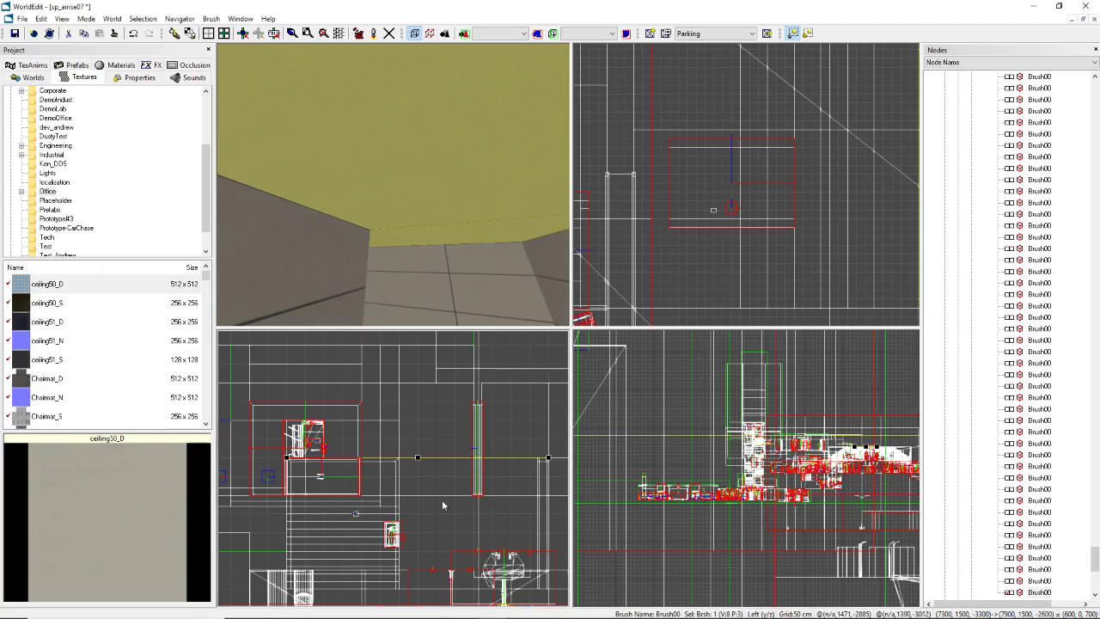
mouse_move(368, 246)
middle_mouse_down()
mouse_move(369, 300)
mouse_move(369, 246)
middle_mouse_up()
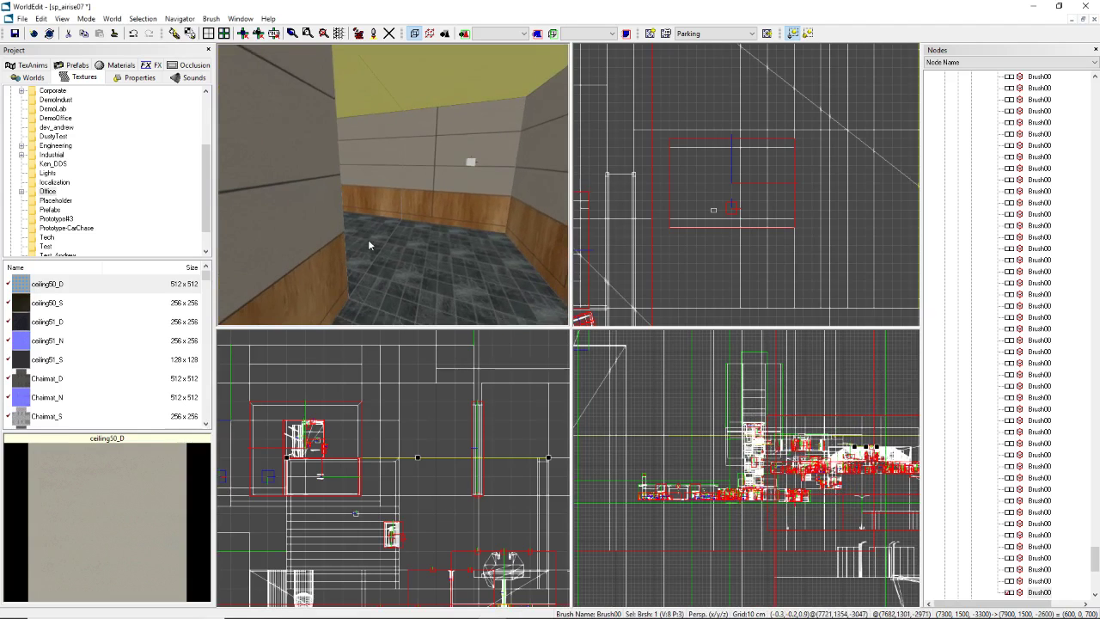
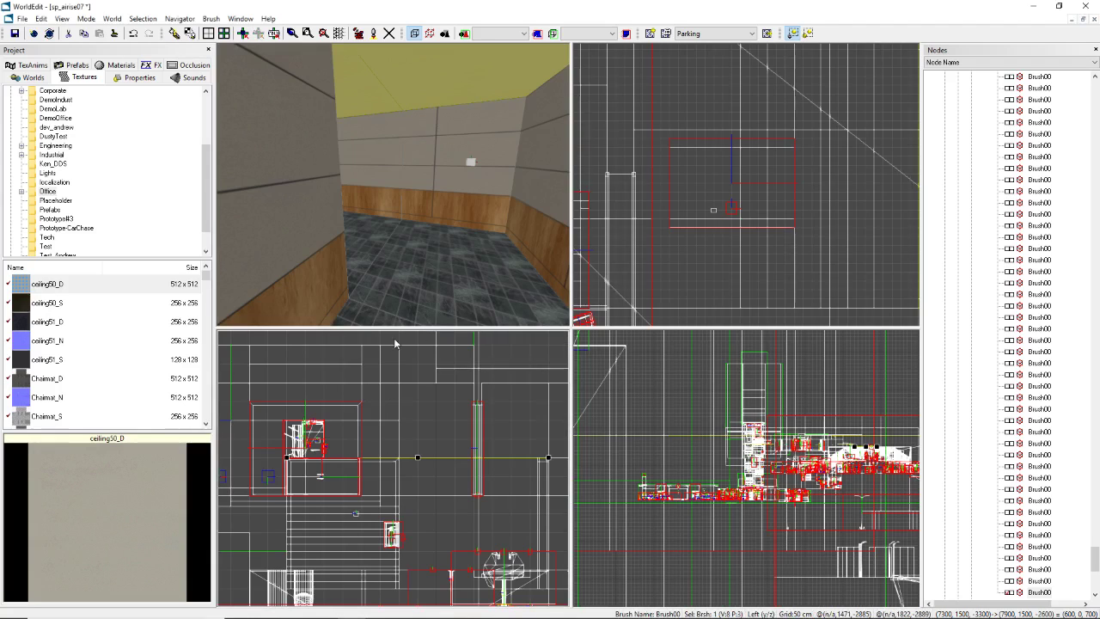
Step: Examine the corridor's corners, walls and doorways, and continue through to the adjoining staircase and its upper floor
right_click_drag(402, 167, 343, 172)
left_click(282, 201)
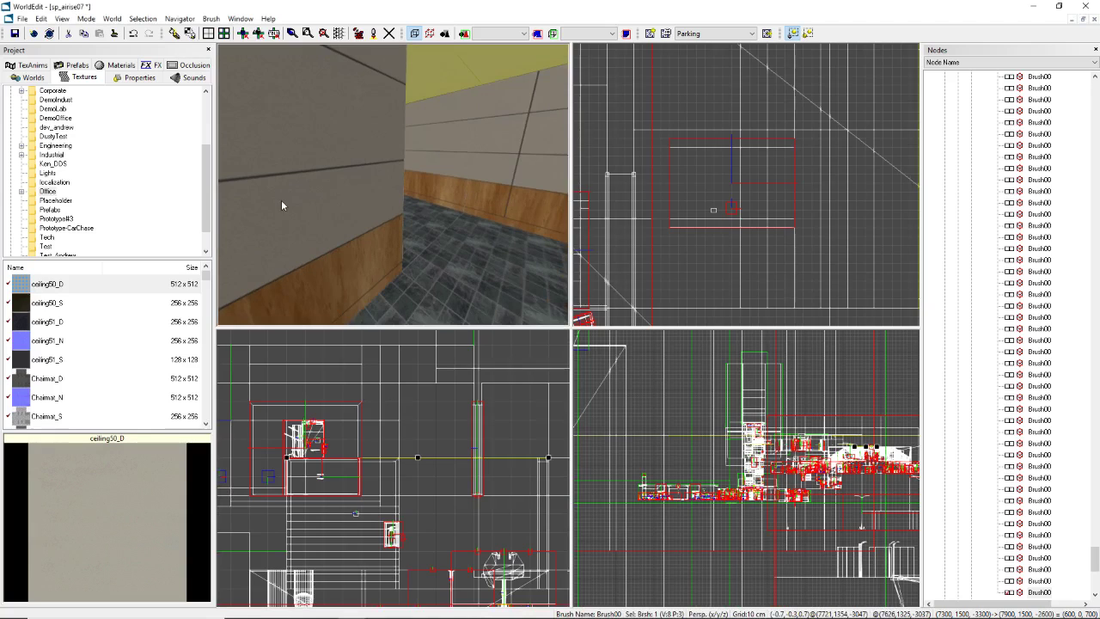
key("Up")
key("Right")
key("Up")
key("Left")
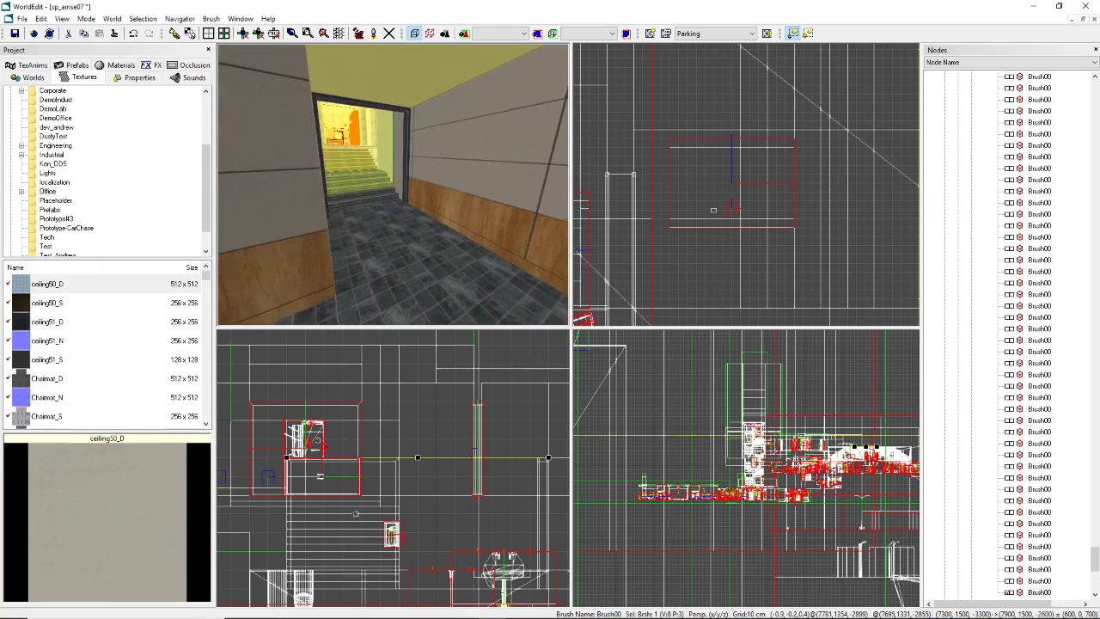
key("Left")
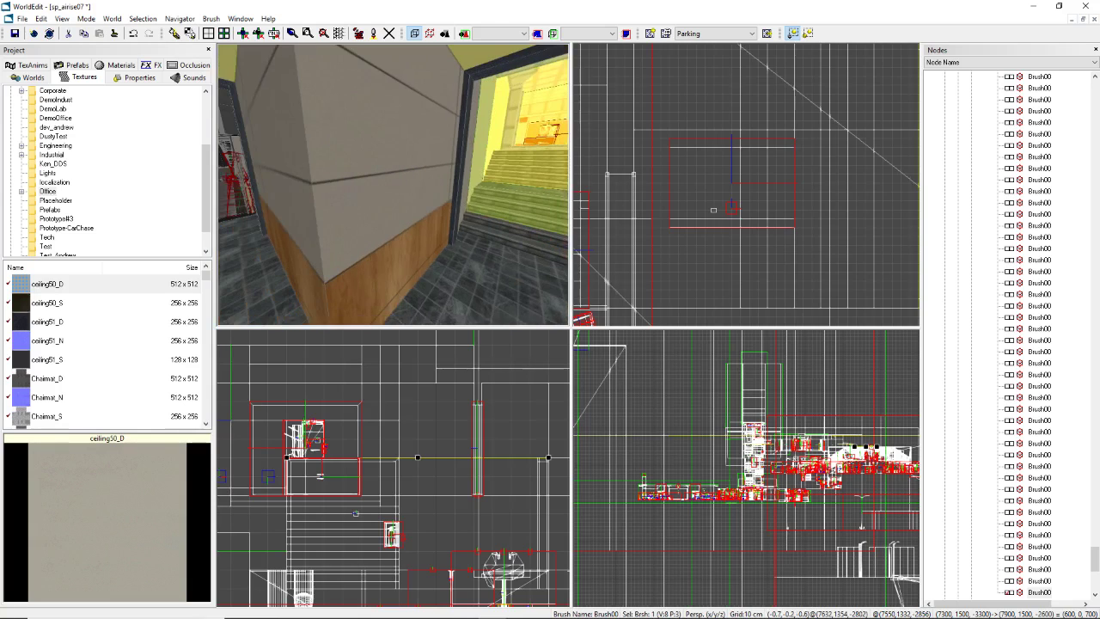
right_click_drag(393, 186, 293, 185)
right_click_drag(545, 163, 393, 184)
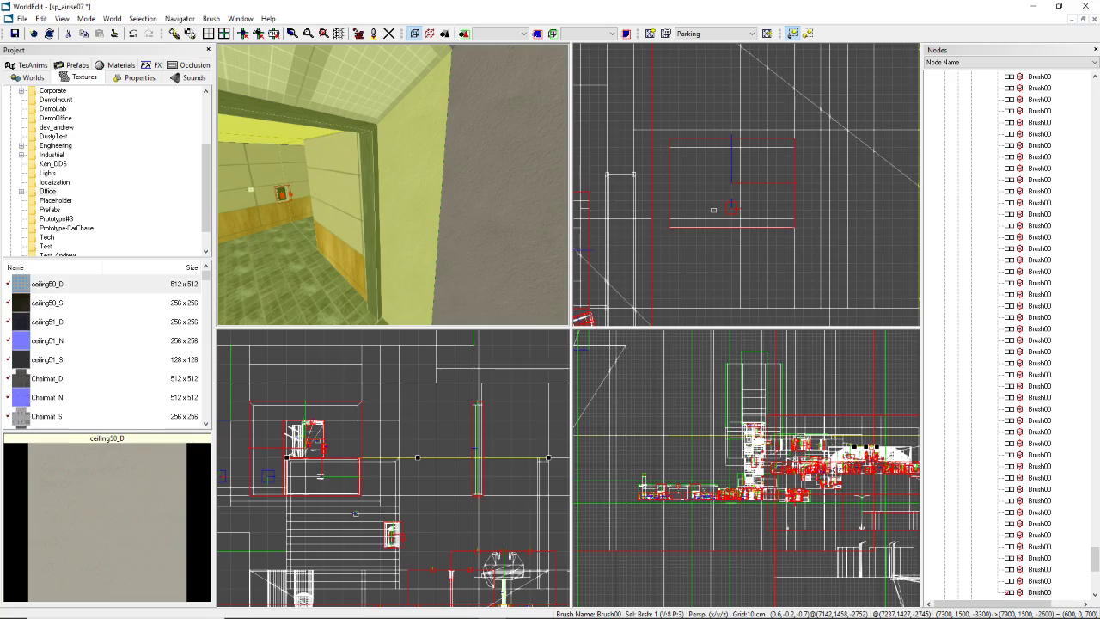
key("w")
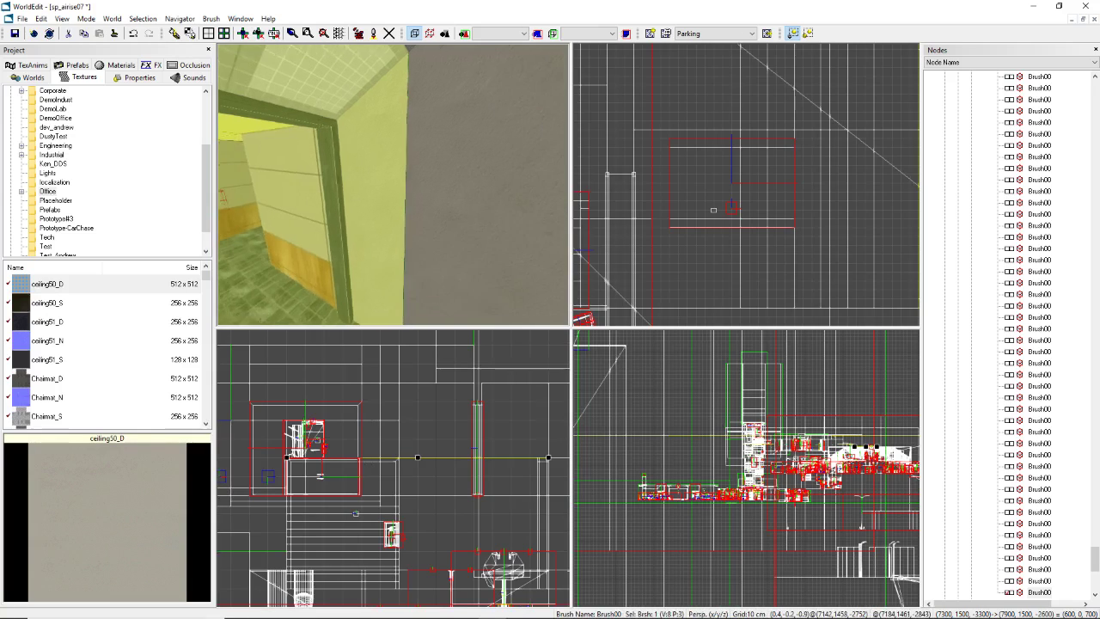
key("w")
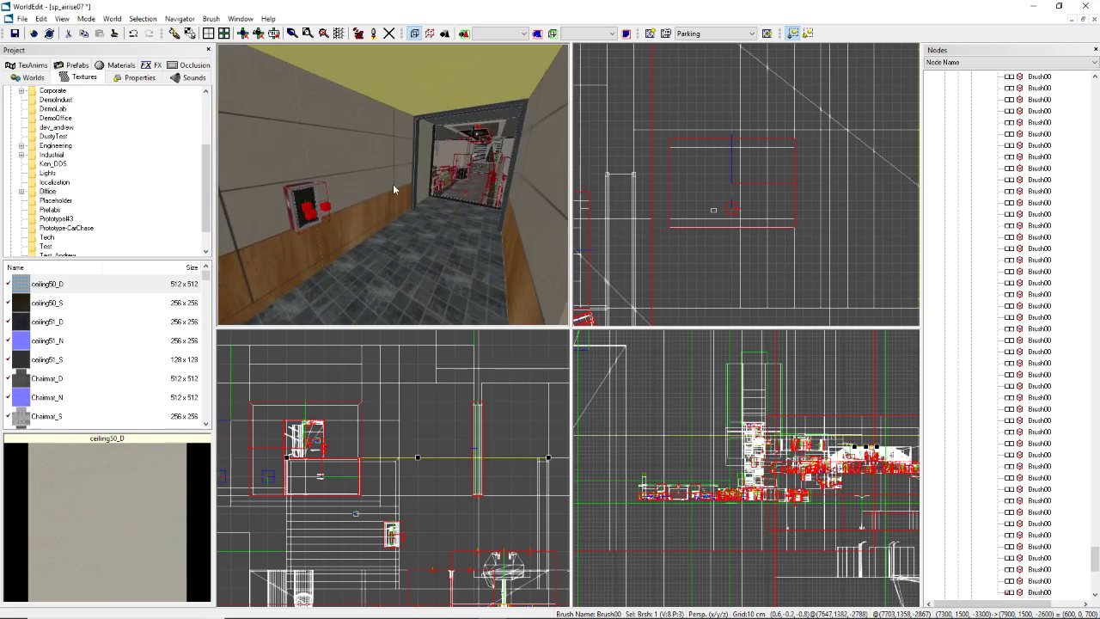
key("w")
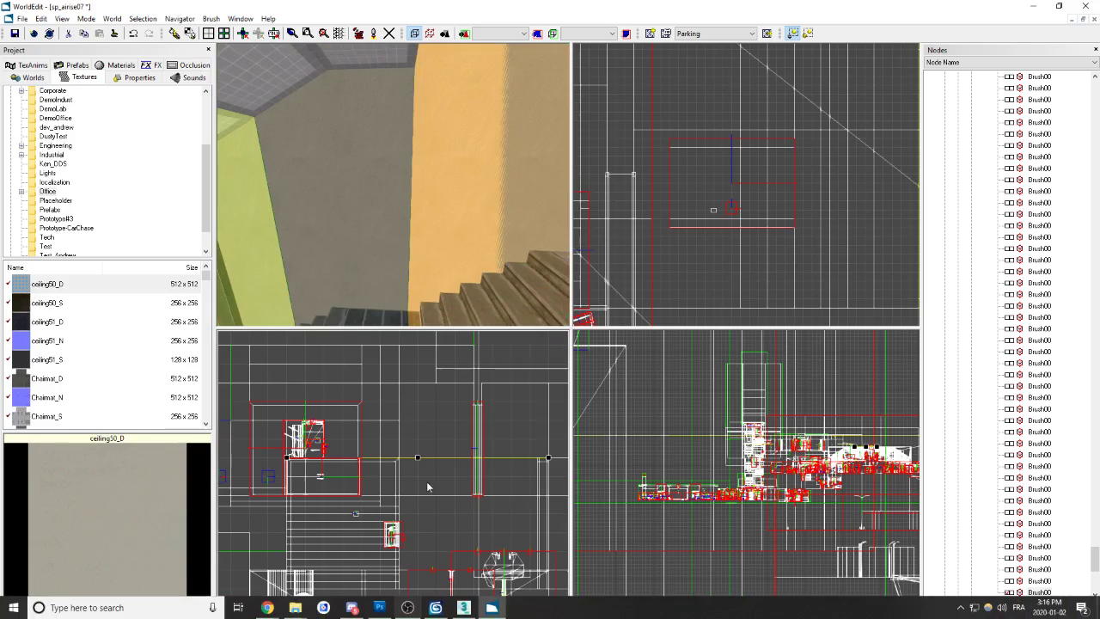
key("w")
key("w")
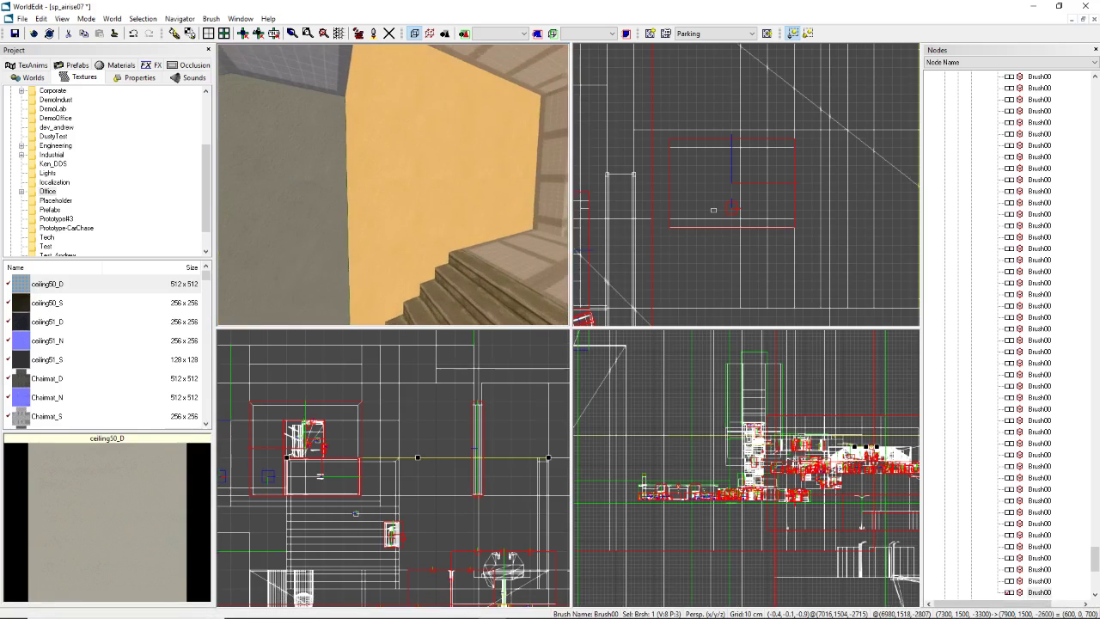
key("w")
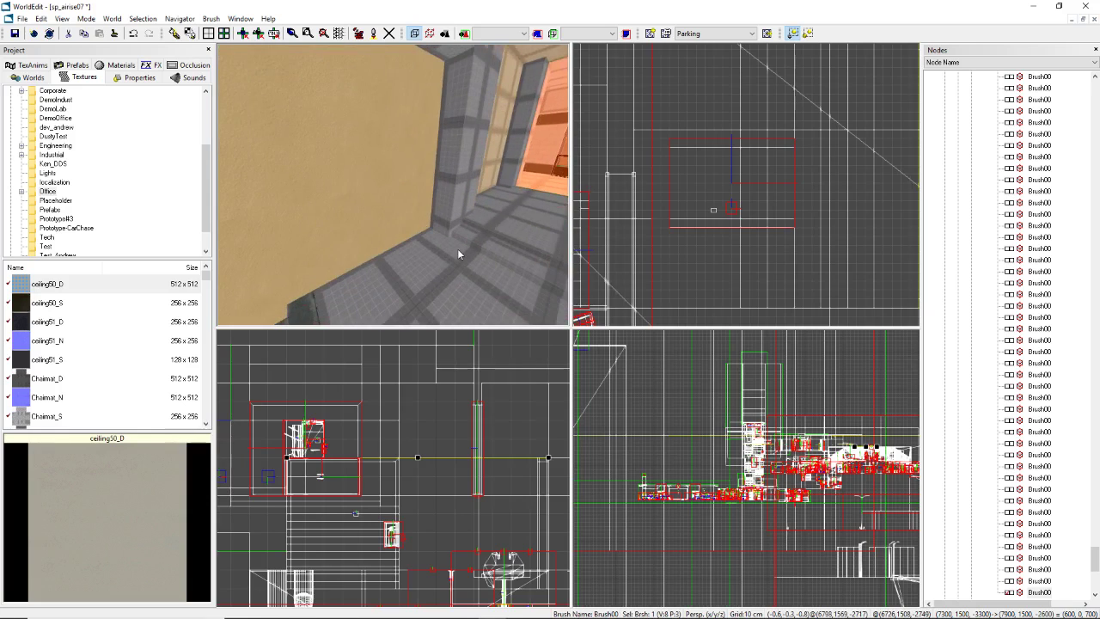
right_click_drag(451, 251, 444, 237)
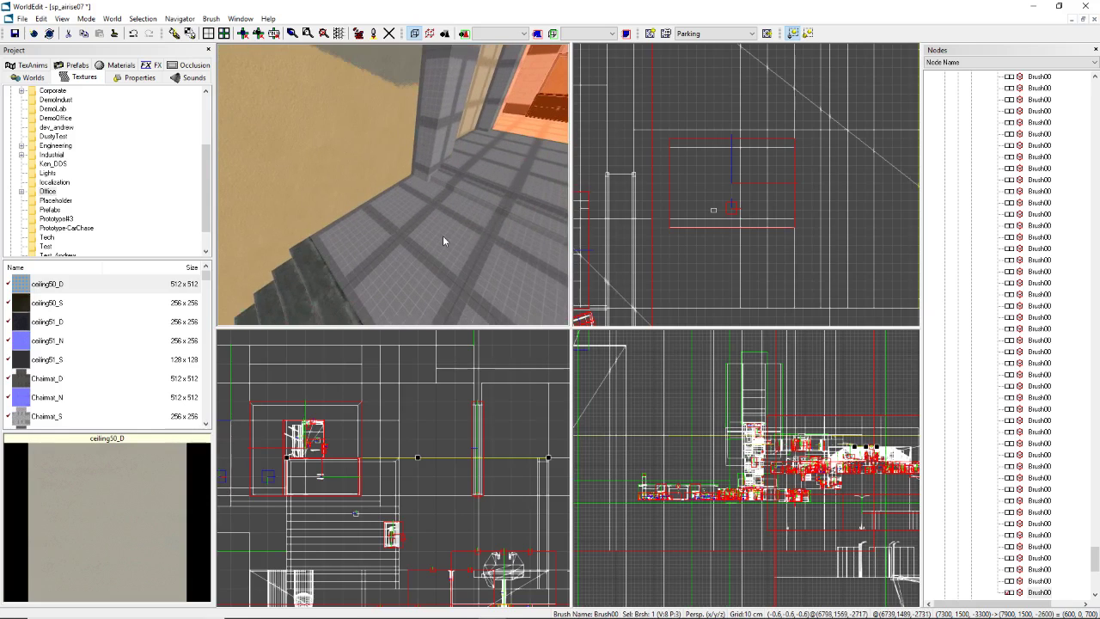
Step: Review the staircase walls and steps, the room behind the corridor, and the doorway at the foot of the stairs
key("alt+Tab")
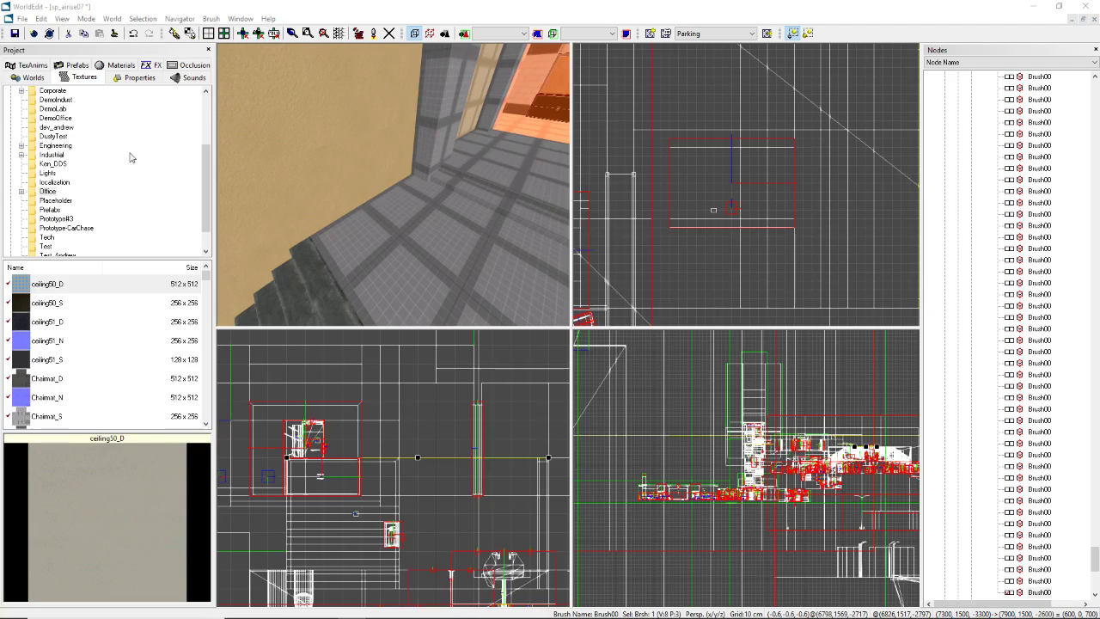
right_click_drag(391, 245, 327, 236)
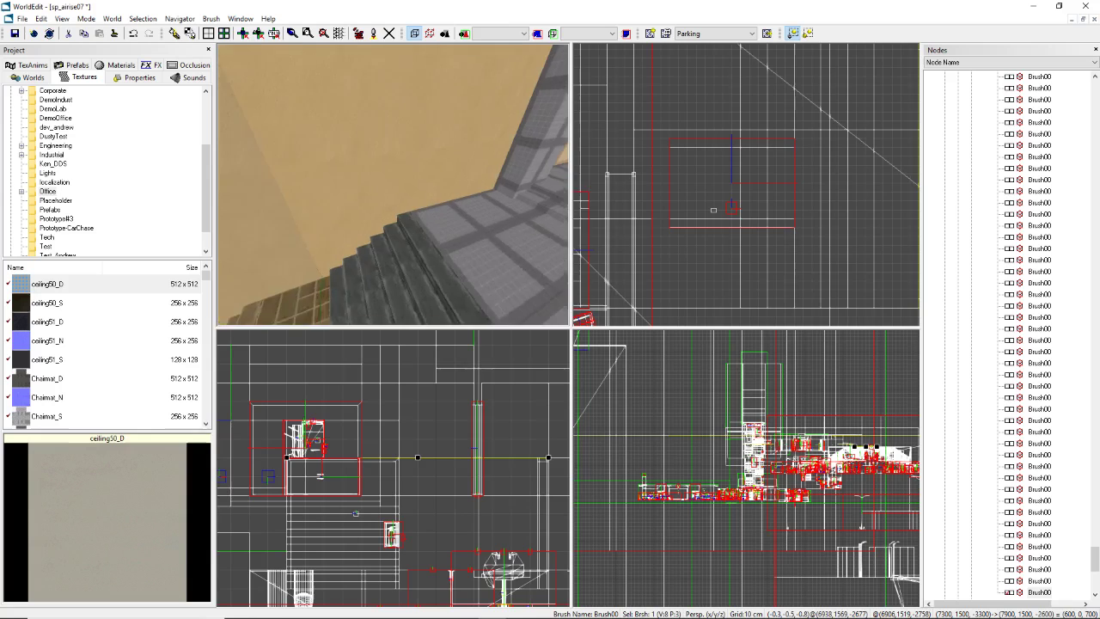
right_click_drag(393, 189, 344, 142)
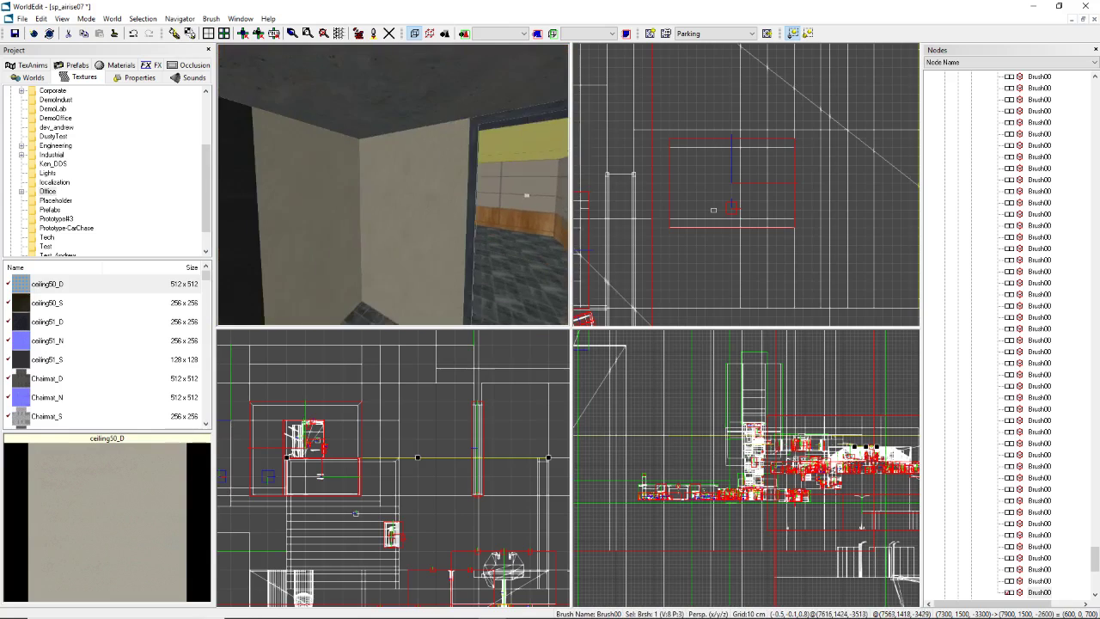
key("Right")
key("Right")
key("Up")
key("Up")
key("Up")
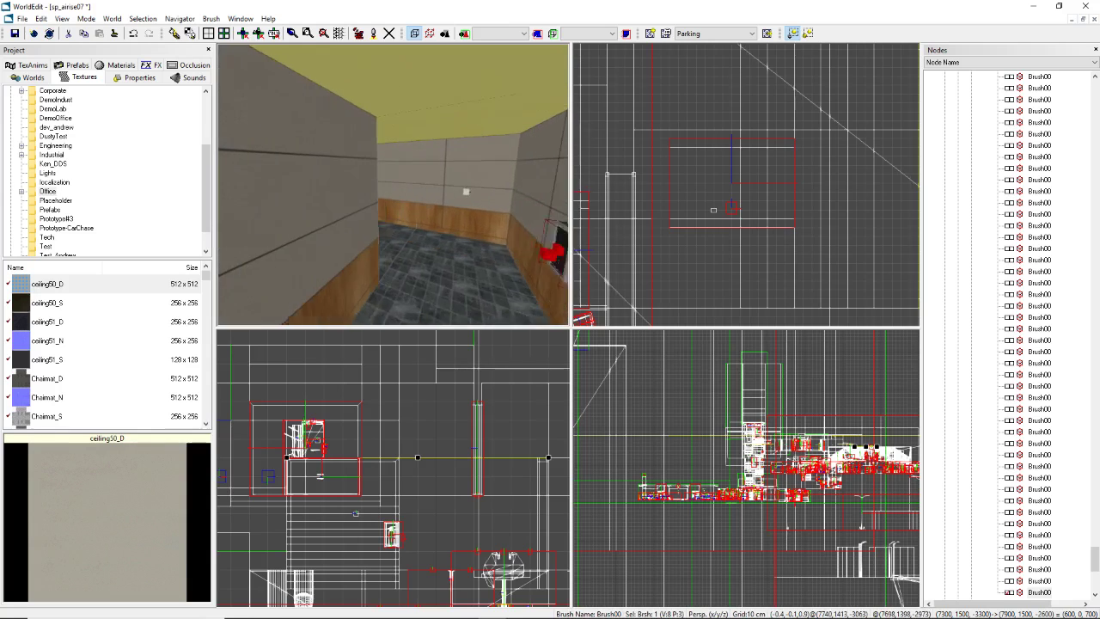
right_click_drag(392, 185, 378, 202)
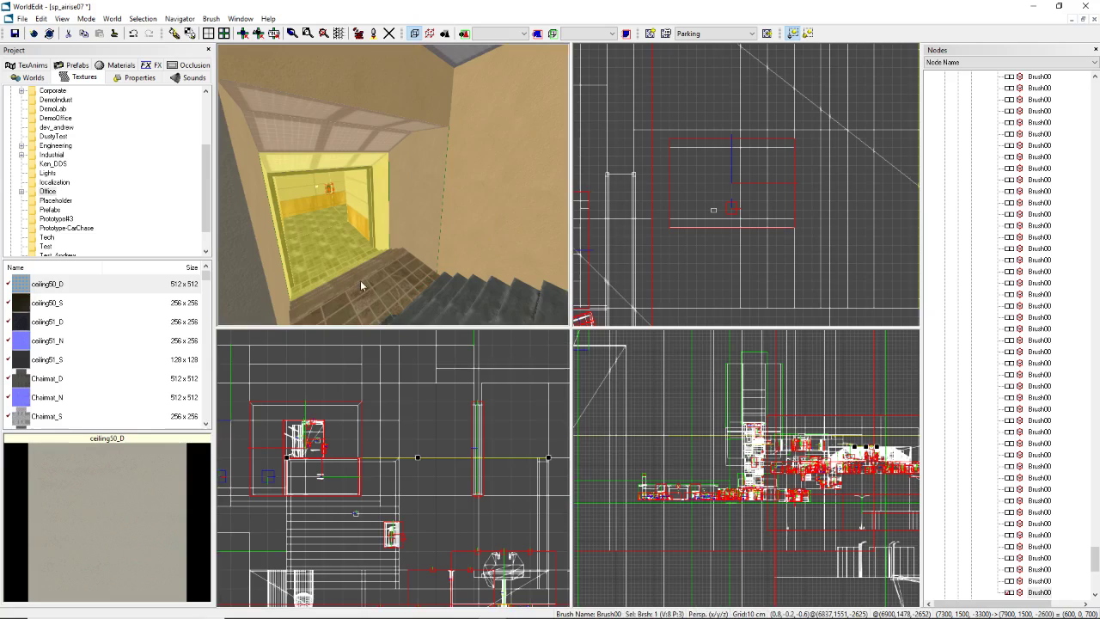
right_click_drag(362, 283, 422, 283)
mouse_move(393, 185)
right_mouse_down()
mouse_move(357, 182)
mouse_move(438, 202)
mouse_move(434, 188)
mouse_move(402, 188)
mouse_move(378, 200)
mouse_move(385, 206)
mouse_move(394, 189)
right_mouse_up()
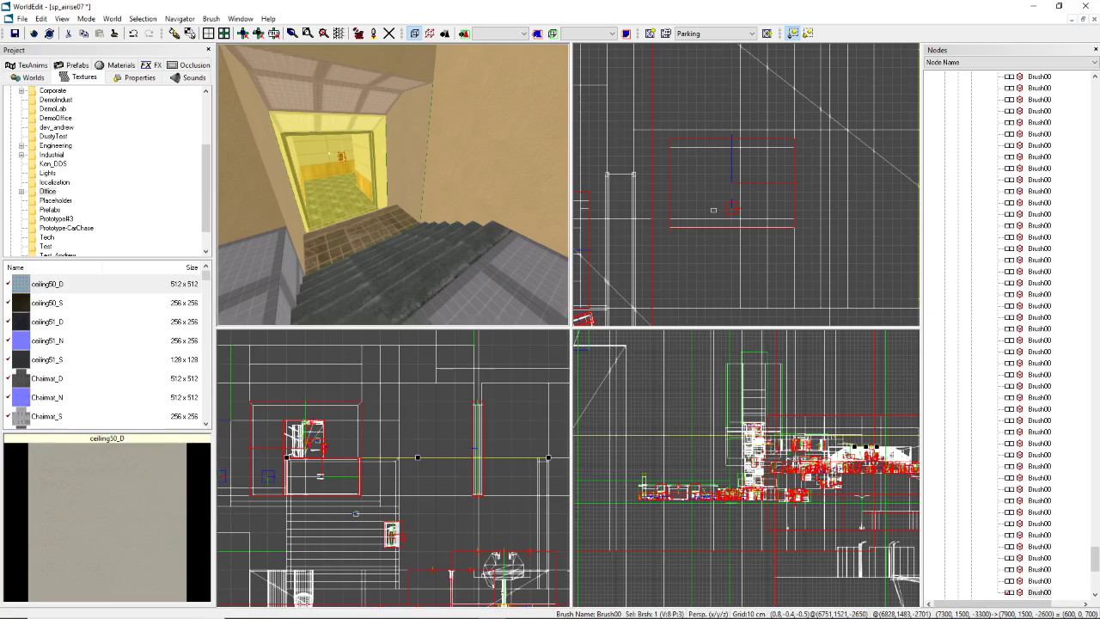
Step: Select the flat ceiling section above the staircase and examine the surfaces around it
right_click_drag(378, 258, 439, 275)
right_click_drag(421, 168, 429, 245)
left_click(387, 107)
right_click_drag(370, 137, 353, 146)
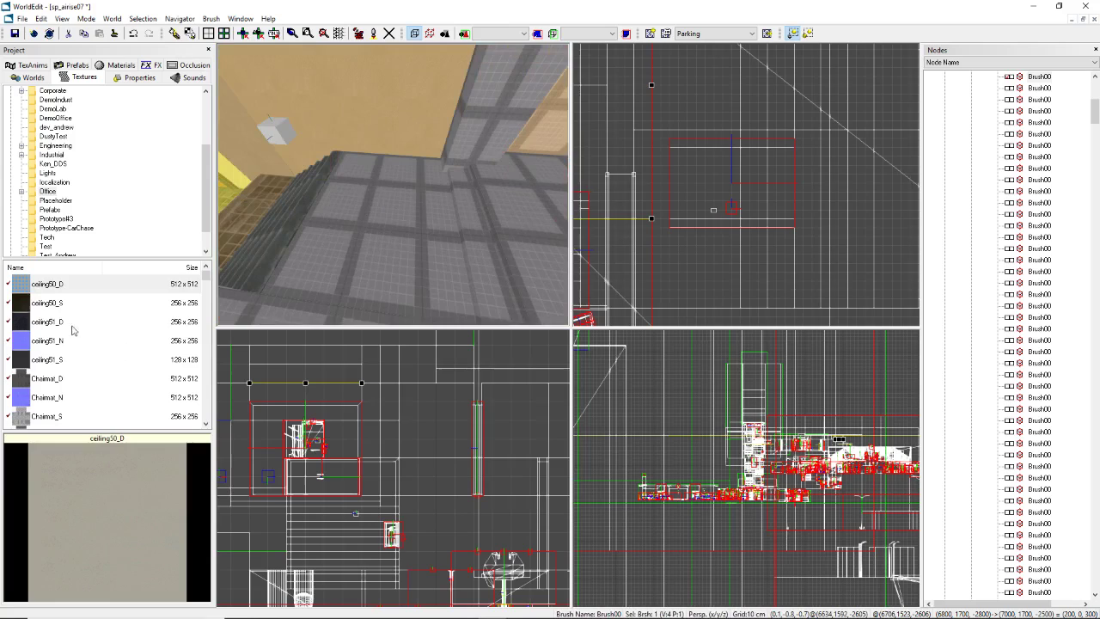
Step: Preview the office textures from ceiling51_D through Chairmat2_D
left_click(59, 324)
key("Down")
key("Down")
key("Down")
key("Down")
key("Down")
key("Down")
key("Down")
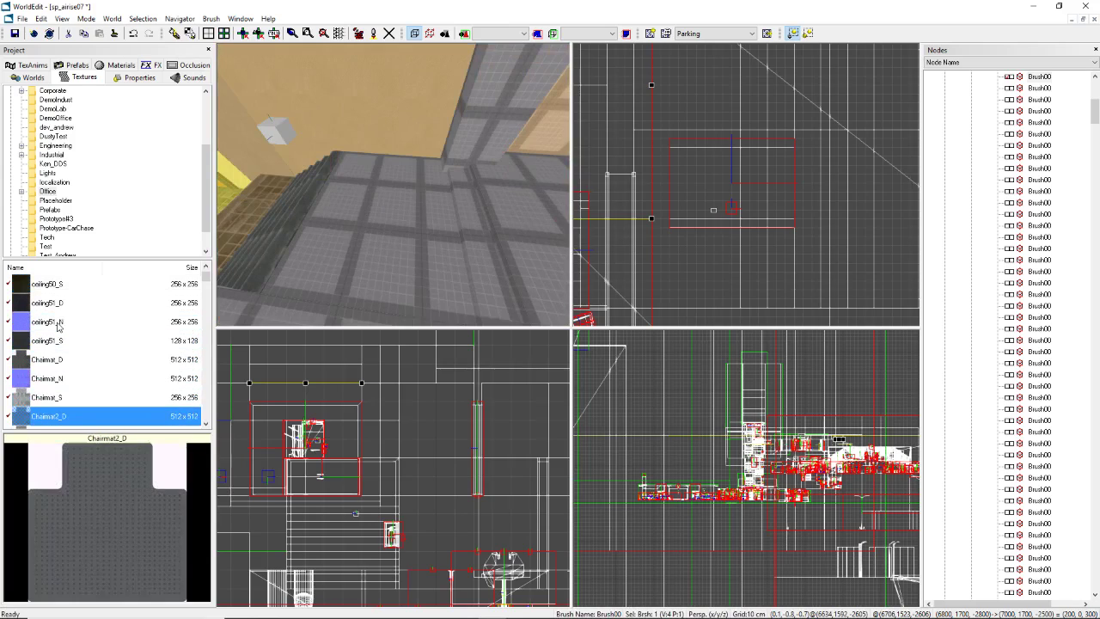
Step: Browse the office materials, choose Concrete02, and inspect its material properties without changing them
left_click(113, 66)
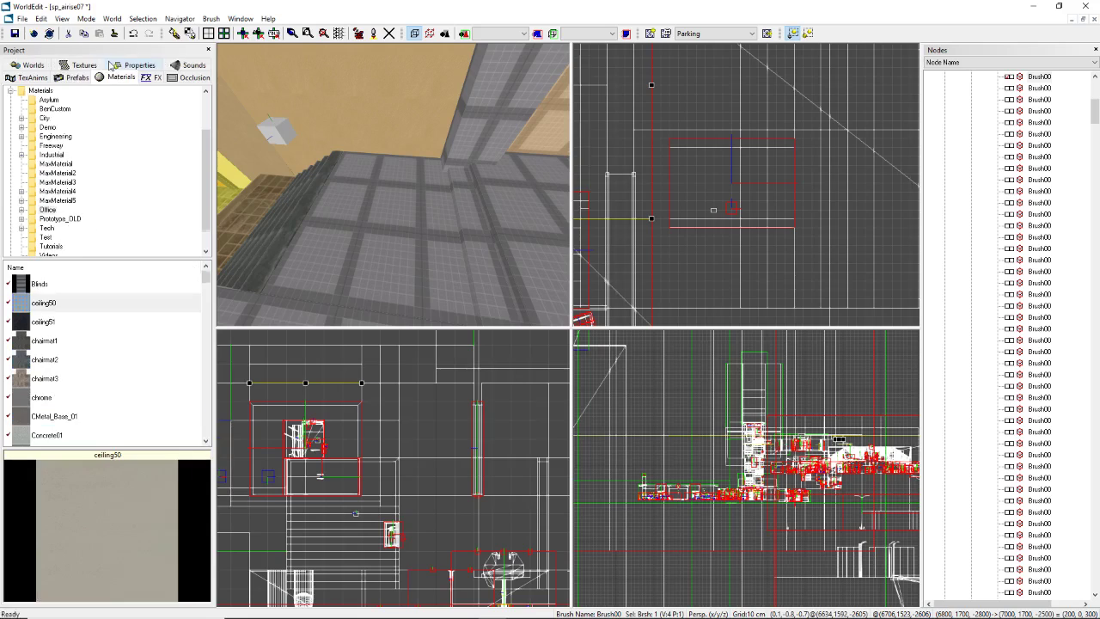
left_click(62, 323)
key("Down")
key("Down")
key("Down")
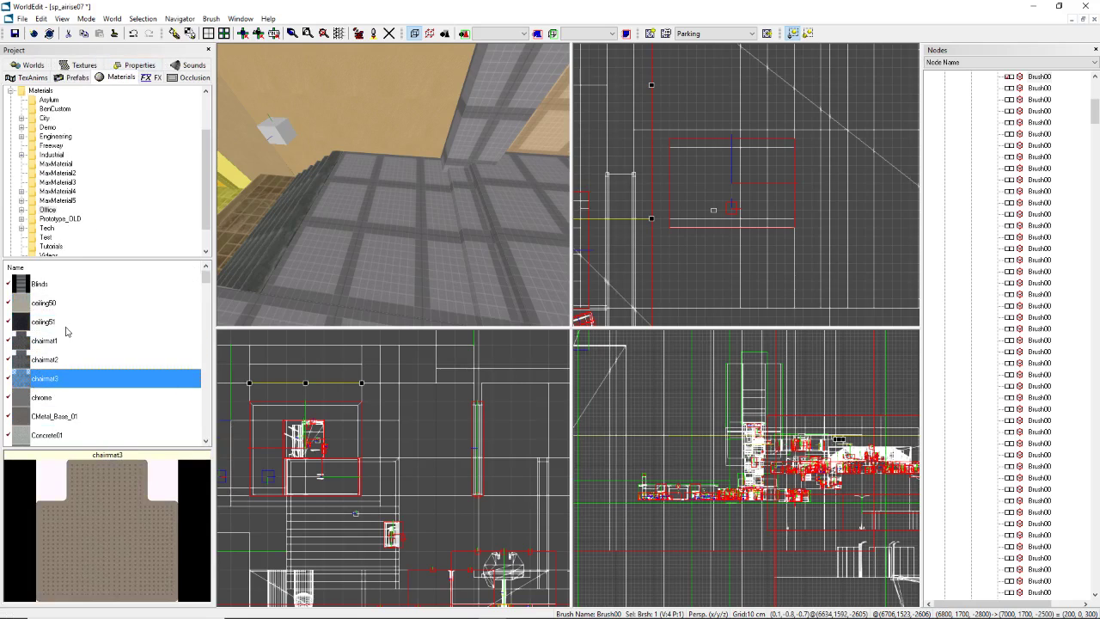
key("Down")
key("Down")
key("Down")
key("Down")
key("Down")
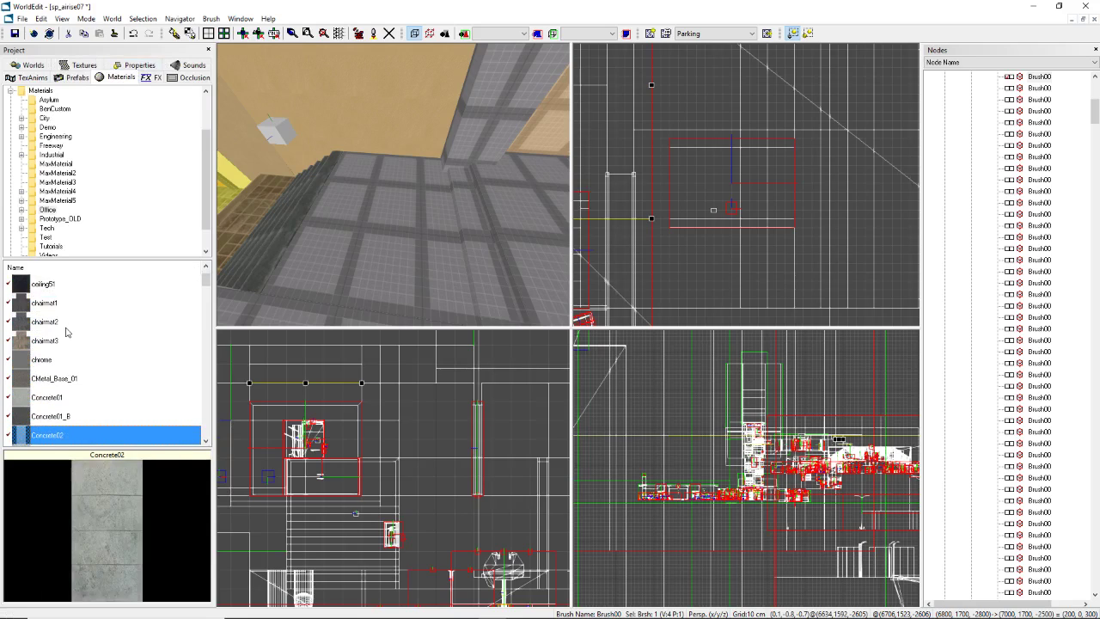
key("Down")
key("Up")
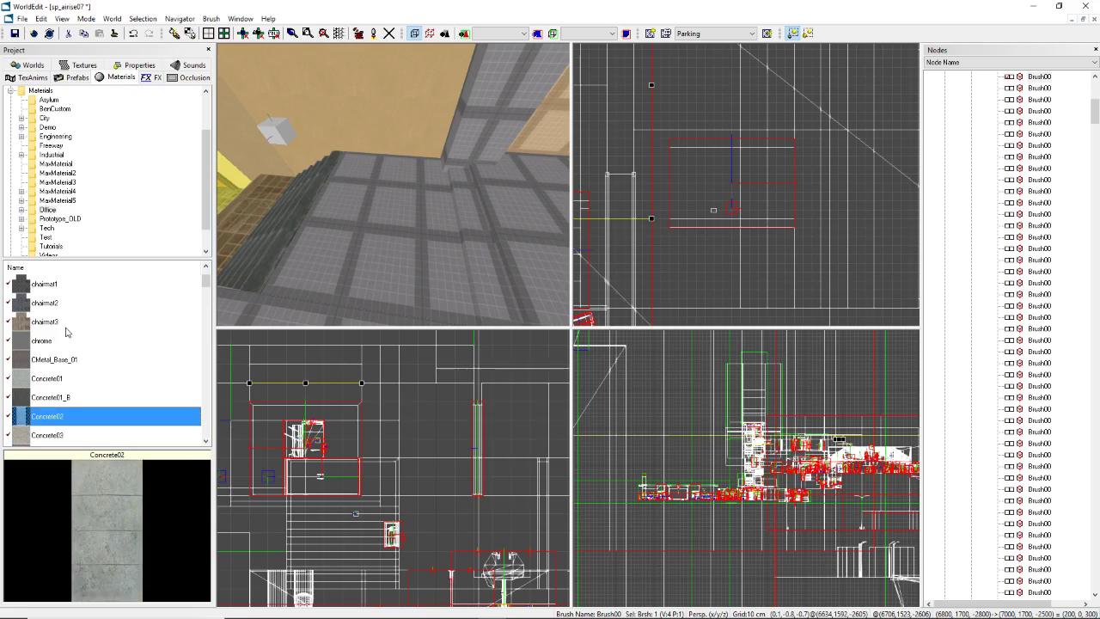
double_click(86, 420)
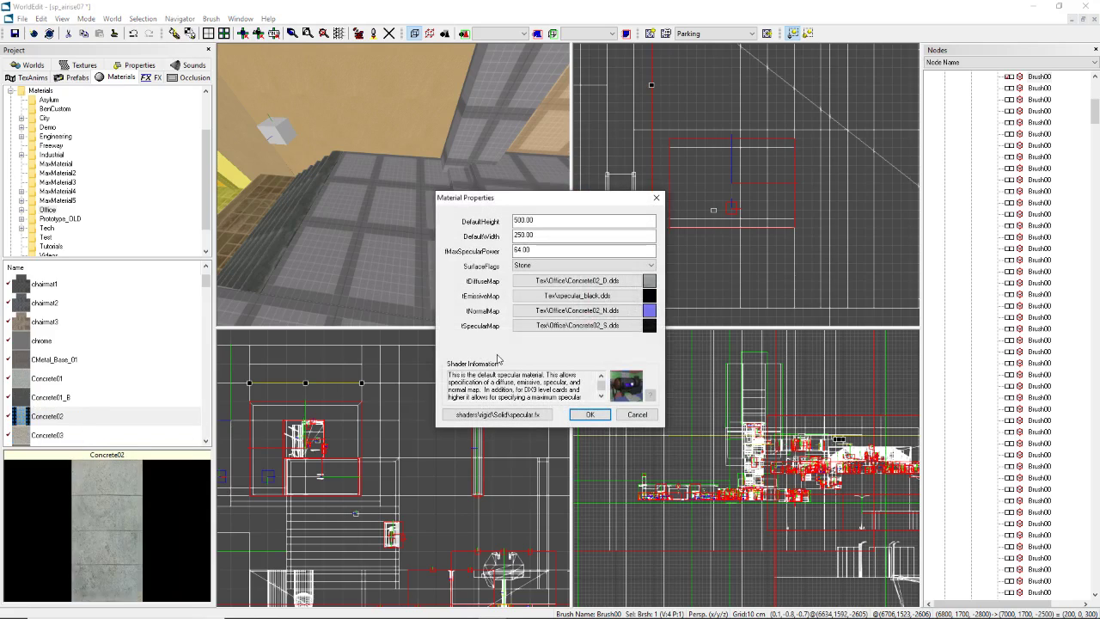
left_click(636, 416)
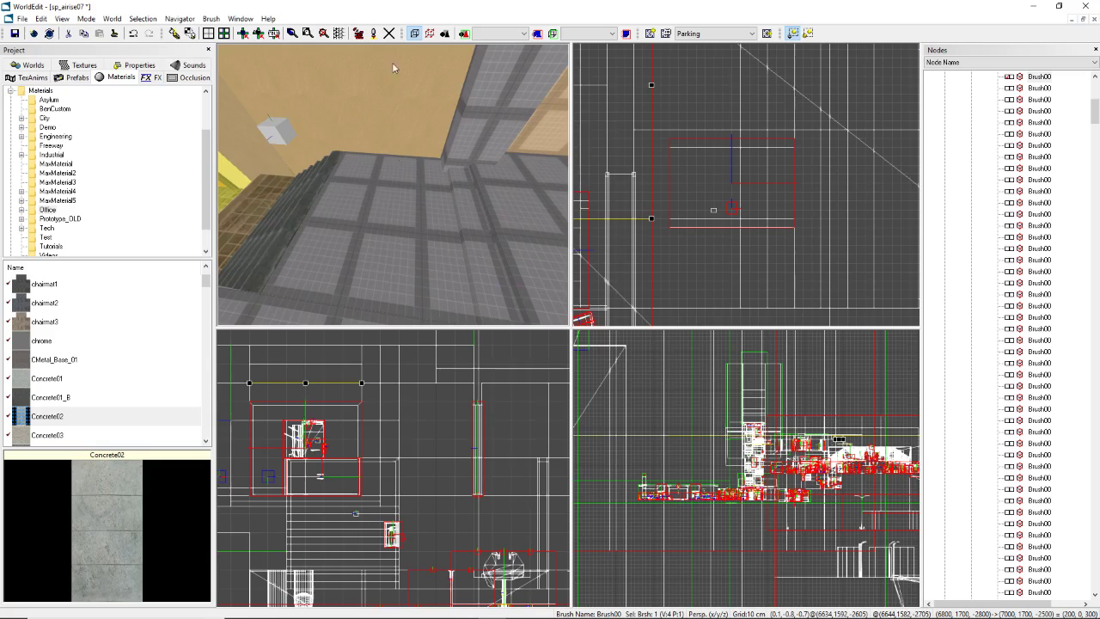
Step: Examine the upper floor's wall pillar and raised ceiling blocks by selecting them individually, ending with the pillar selected
right_click_drag(392, 64, 391, 190)
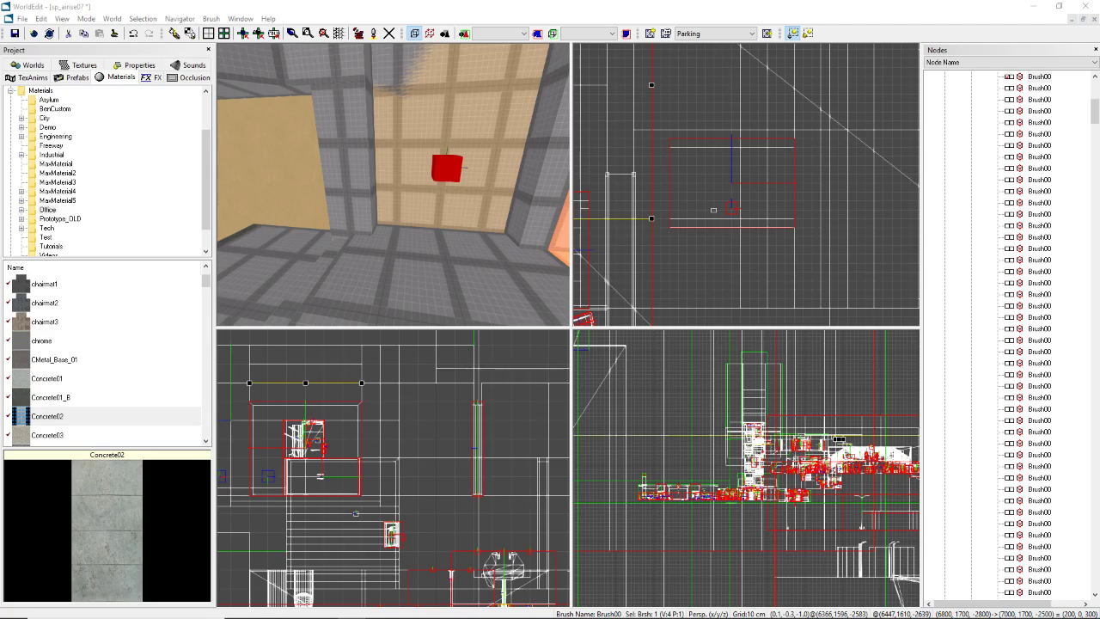
mouse_move(387, 176)
right_mouse_down()
mouse_move(331, 163)
mouse_move(426, 101)
right_mouse_up()
left_click(426, 102)
left_click(431, 114)
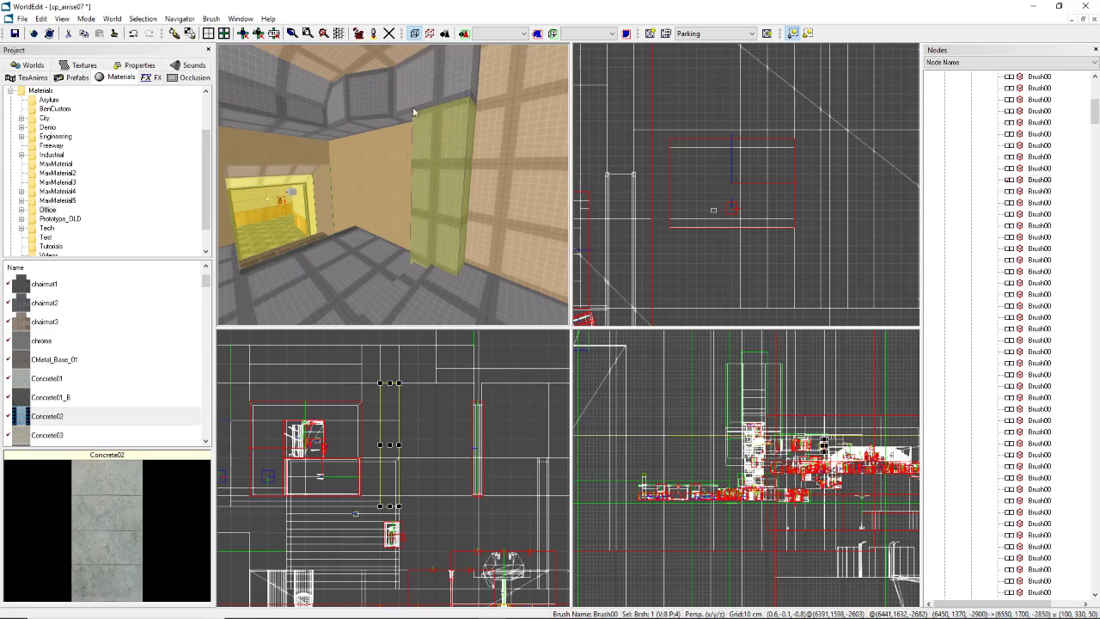
left_click(371, 94)
left_click(331, 105)
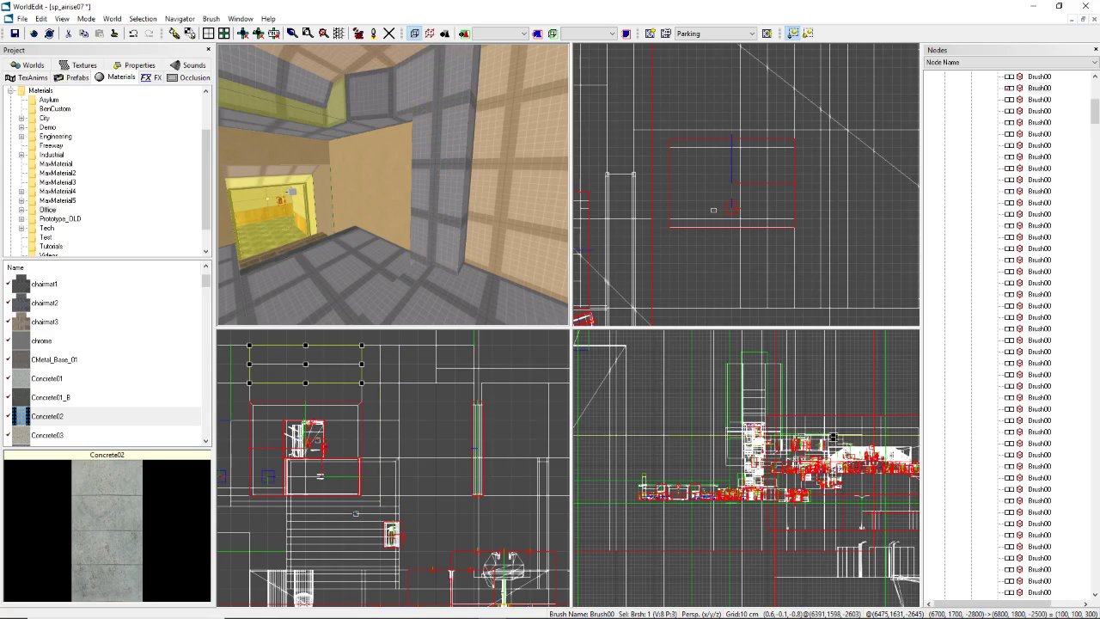
right_click_drag(329, 105, 381, 128)
left_click(410, 84)
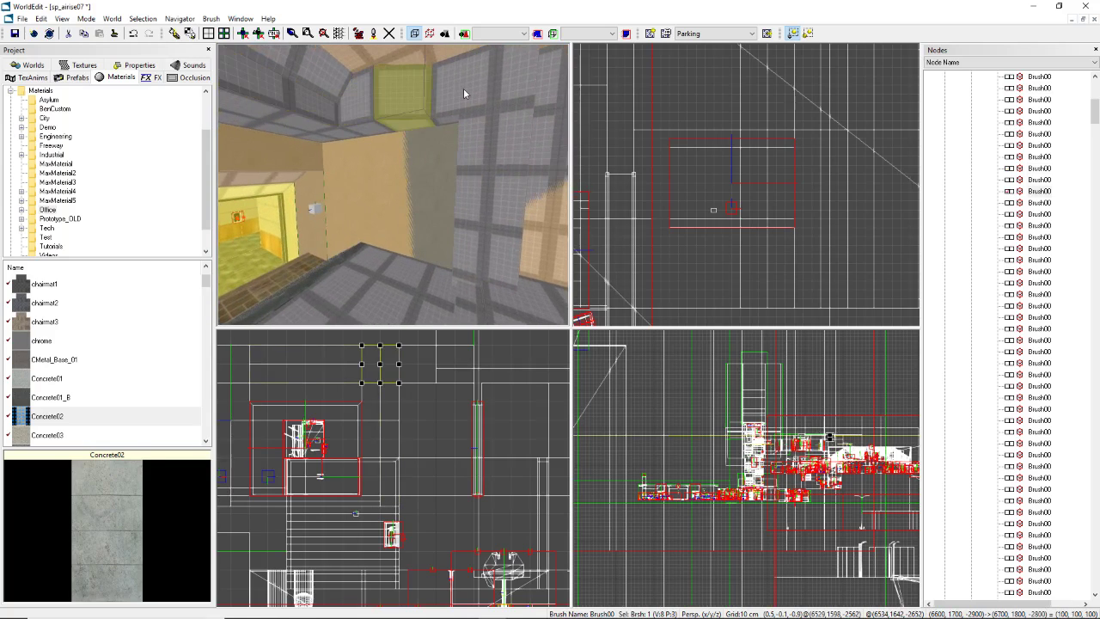
mouse_move(464, 92)
right_mouse_down()
mouse_move(393, 197)
mouse_move(410, 191)
mouse_move(395, 187)
right_mouse_up()
left_click(424, 192)
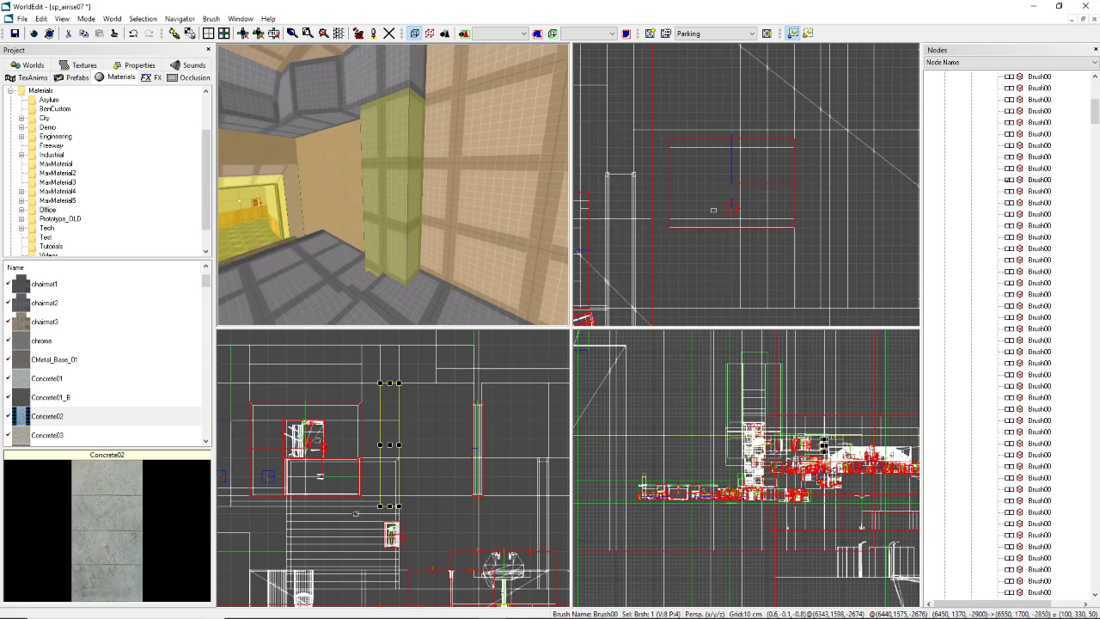